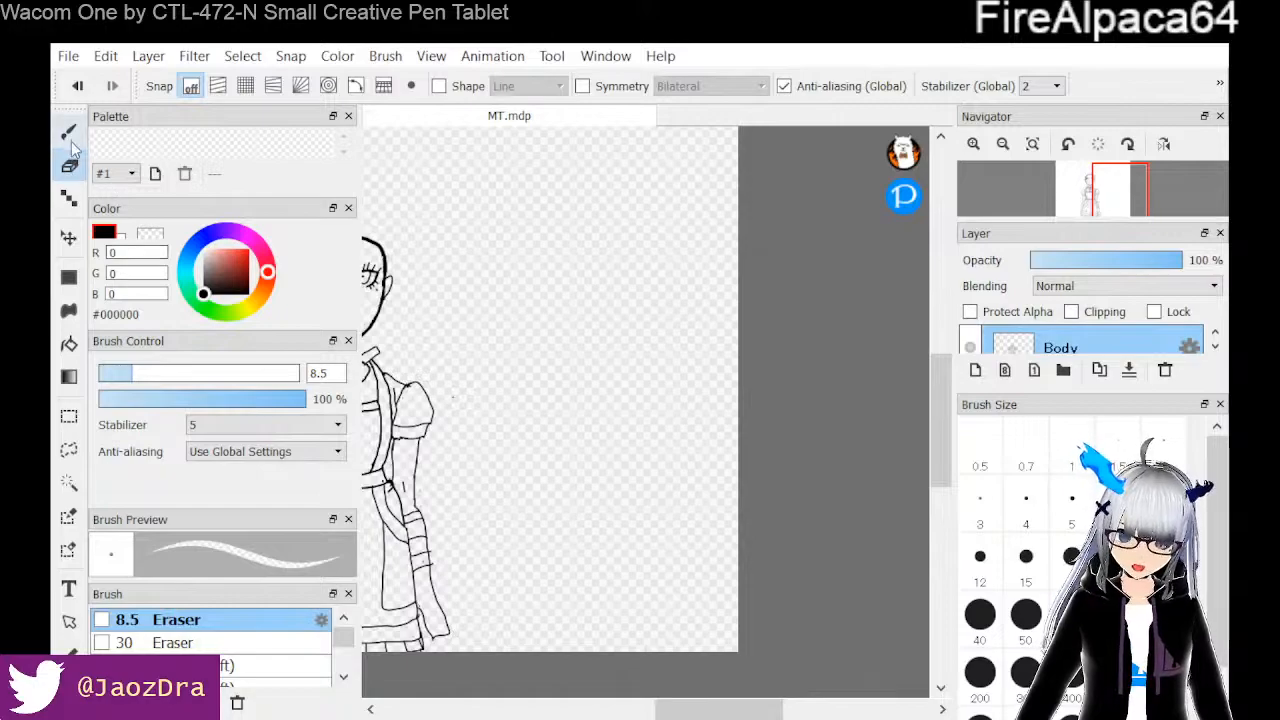
Draw a triangle, a circle, an X and a square in a column beside the figure with the size 15 Pen
{"action": "left_click", "coordinate": [69, 132]}
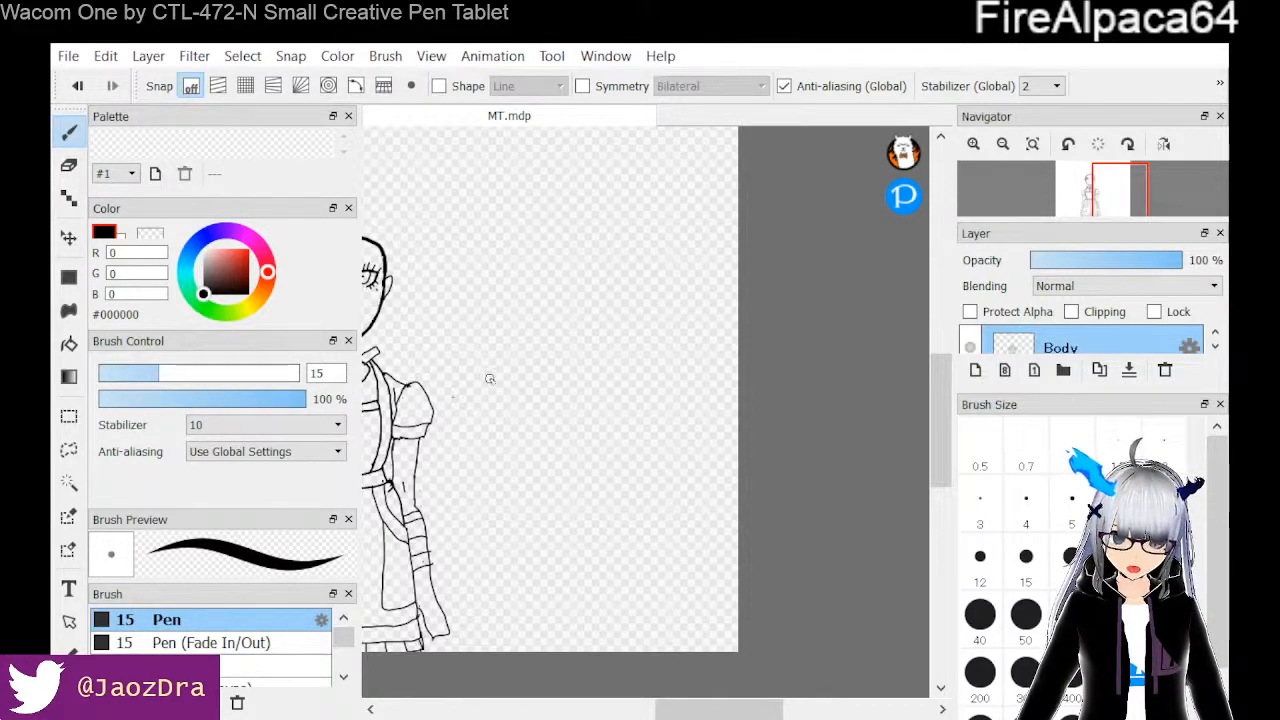
{"action": "mouse_move", "coordinate": [538, 205]}
{"action": "left_mouse_down"}
{"action": "mouse_move", "coordinate": [526, 246]}
{"action": "mouse_move", "coordinate": [537, 200]}
{"action": "mouse_move", "coordinate": [575, 225]}
{"action": "mouse_move", "coordinate": [525, 240]}
{"action": "left_mouse_up"}
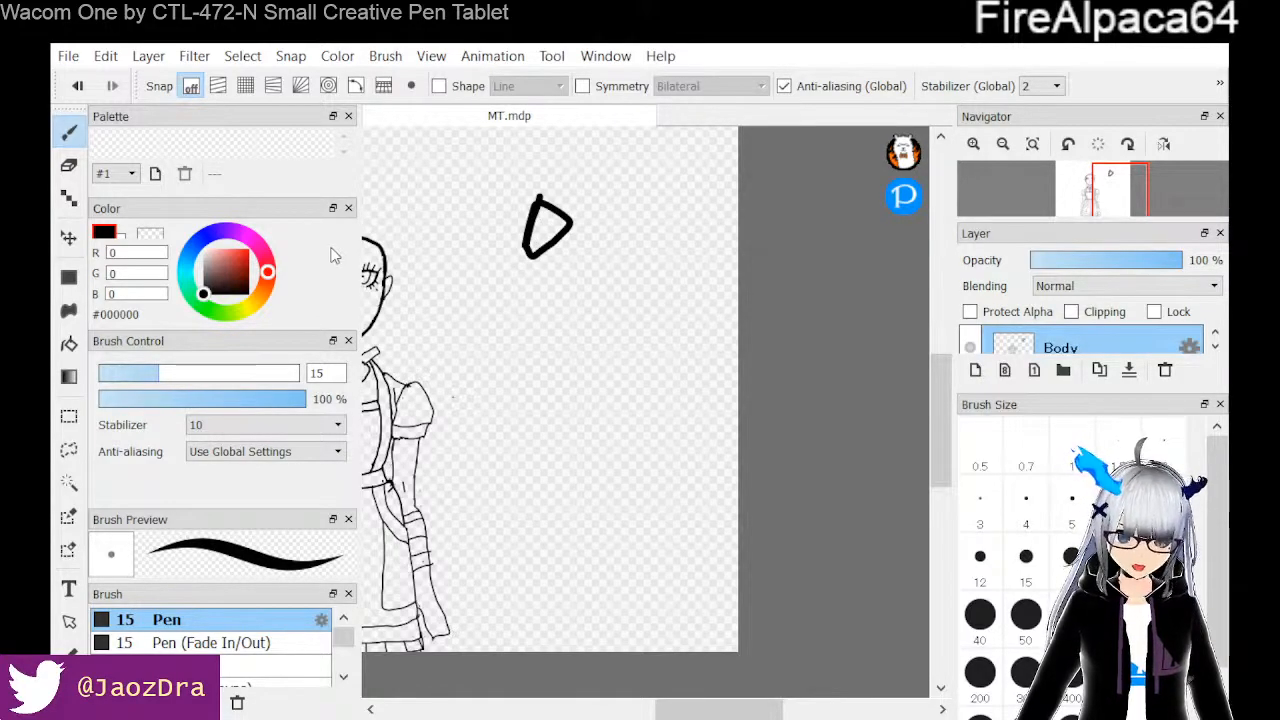
{"action": "key", "text": "ctrl+z"}
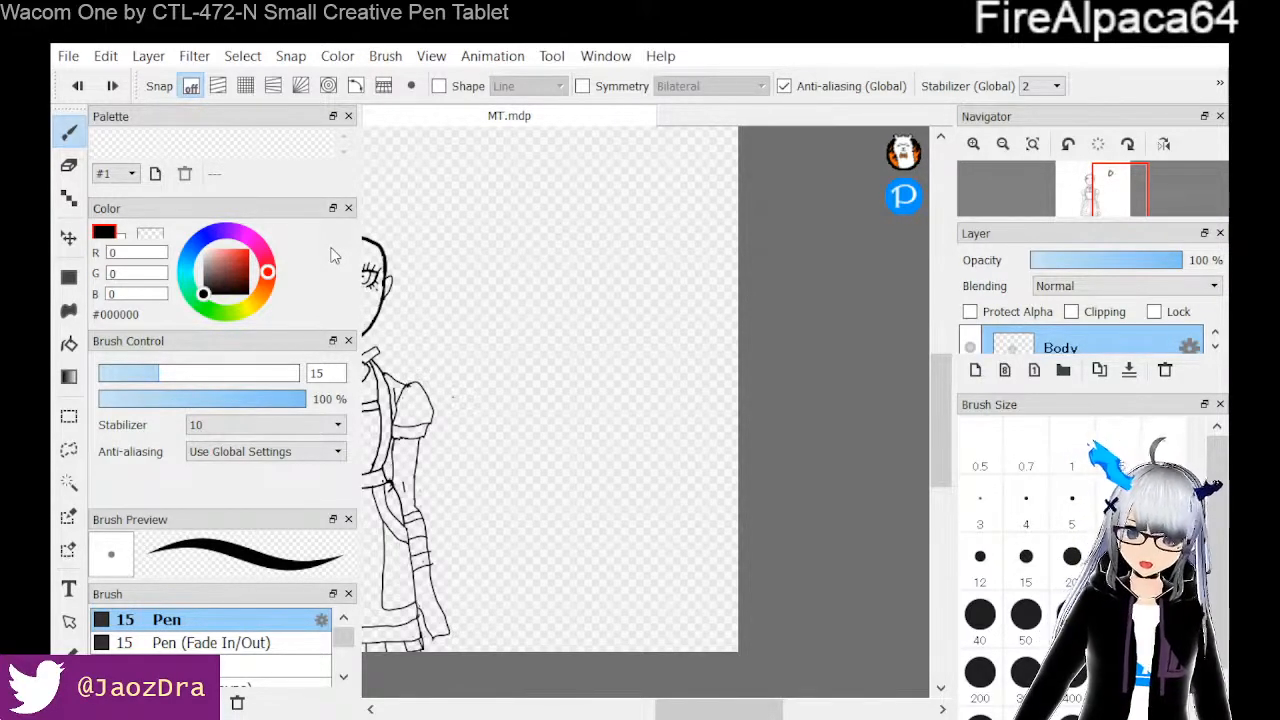
{"action": "left_click_drag", "start_coordinate": [577, 252], "coordinate": [553, 308]}
{"action": "left_click_drag", "start_coordinate": [577, 249], "coordinate": [602, 308]}
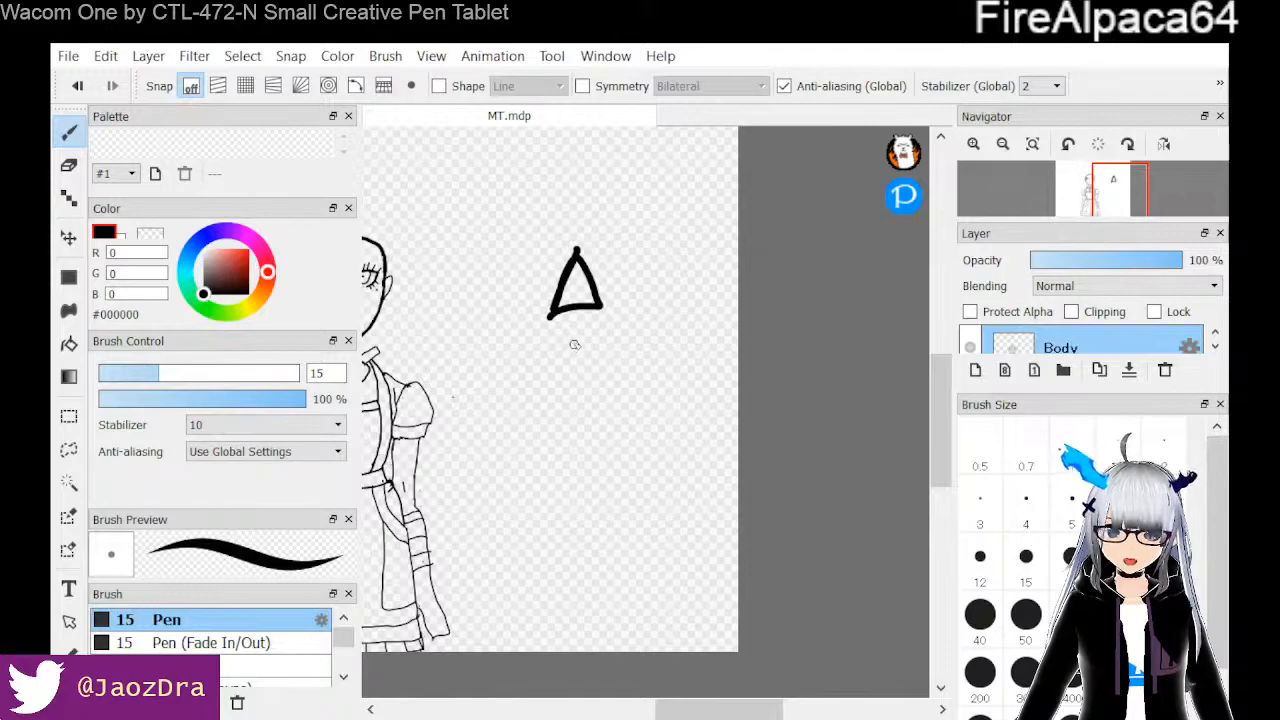
{"action": "mouse_move", "coordinate": [600, 340]}
{"action": "left_mouse_down"}
{"action": "mouse_move", "coordinate": [572, 366]}
{"action": "mouse_move", "coordinate": [599, 396]}
{"action": "mouse_move", "coordinate": [625, 360]}
{"action": "mouse_move", "coordinate": [594, 344]}
{"action": "left_mouse_up"}
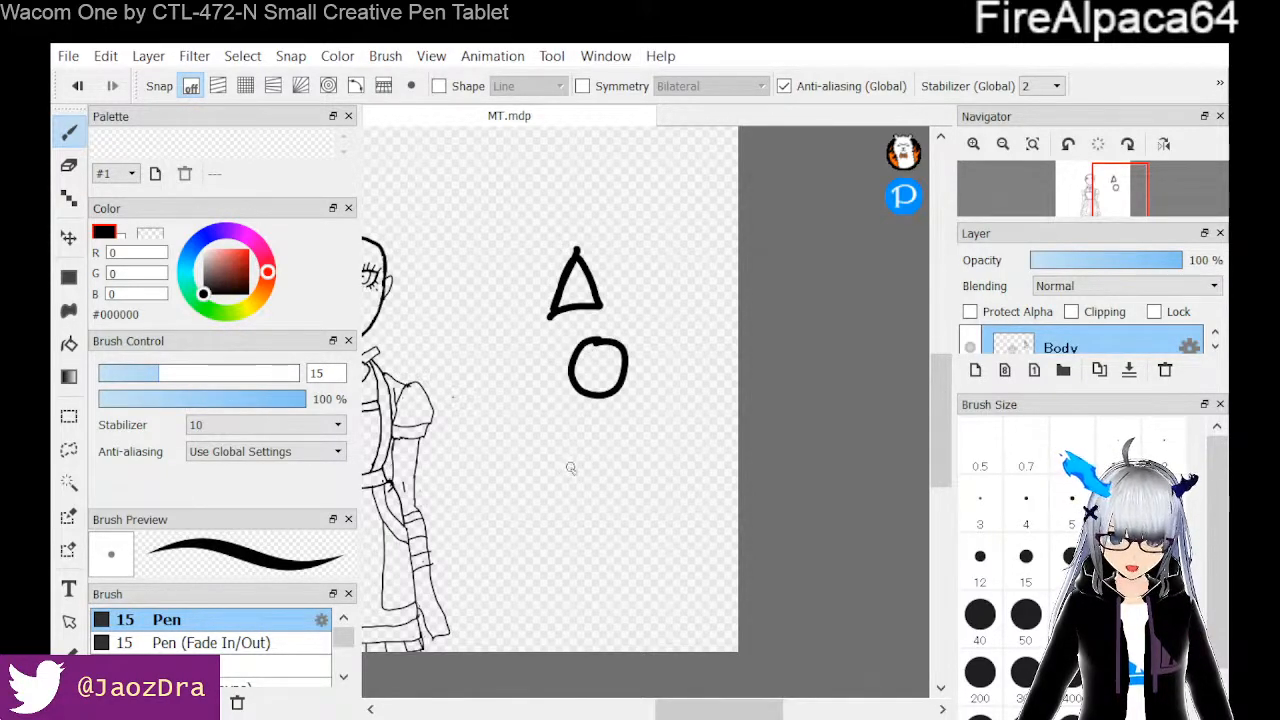
{"action": "left_click_drag", "start_coordinate": [622, 432], "coordinate": [587, 497]}
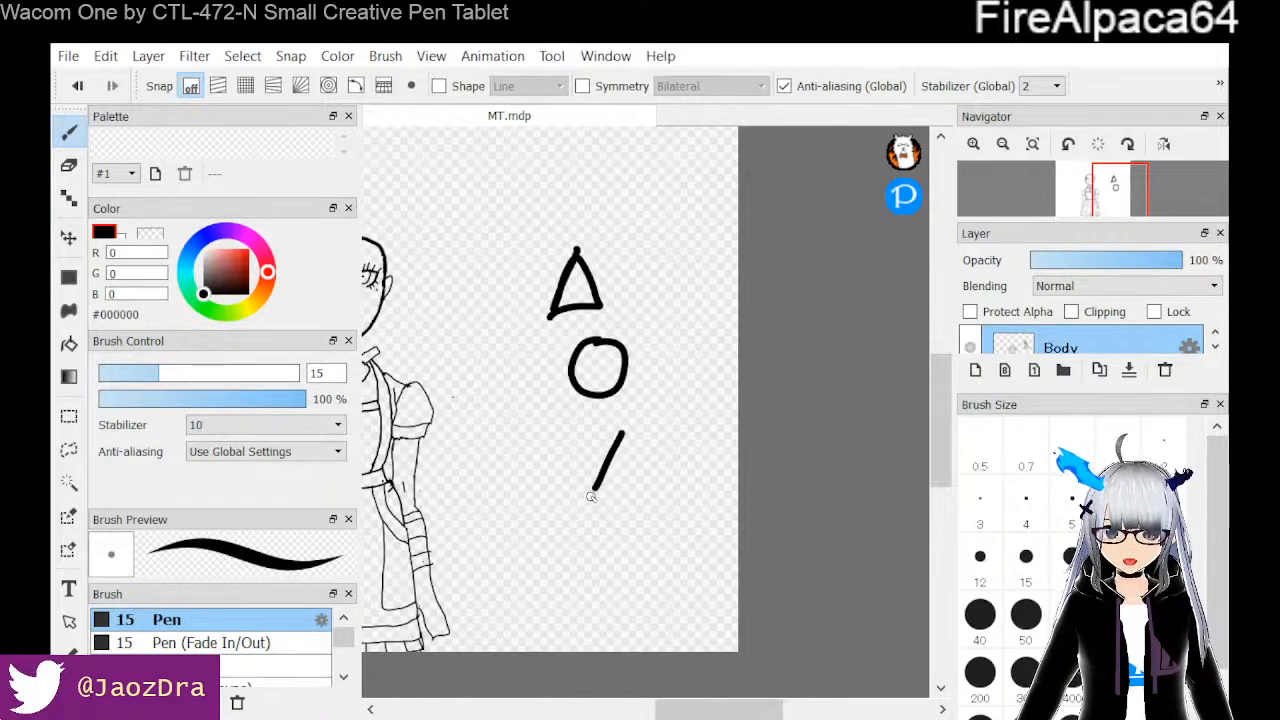
{"action": "mouse_move", "coordinate": [584, 445]}
{"action": "left_mouse_down"}
{"action": "mouse_move", "coordinate": [639, 495]}
{"action": "mouse_move", "coordinate": [594, 576]}
{"action": "left_mouse_up"}
{"action": "mouse_move", "coordinate": [591, 522]}
{"action": "left_mouse_down"}
{"action": "mouse_move", "coordinate": [638, 520]}
{"action": "mouse_move", "coordinate": [640, 545]}
{"action": "mouse_move", "coordinate": [640, 580]}
{"action": "mouse_move", "coordinate": [593, 584]}
{"action": "left_mouse_up"}
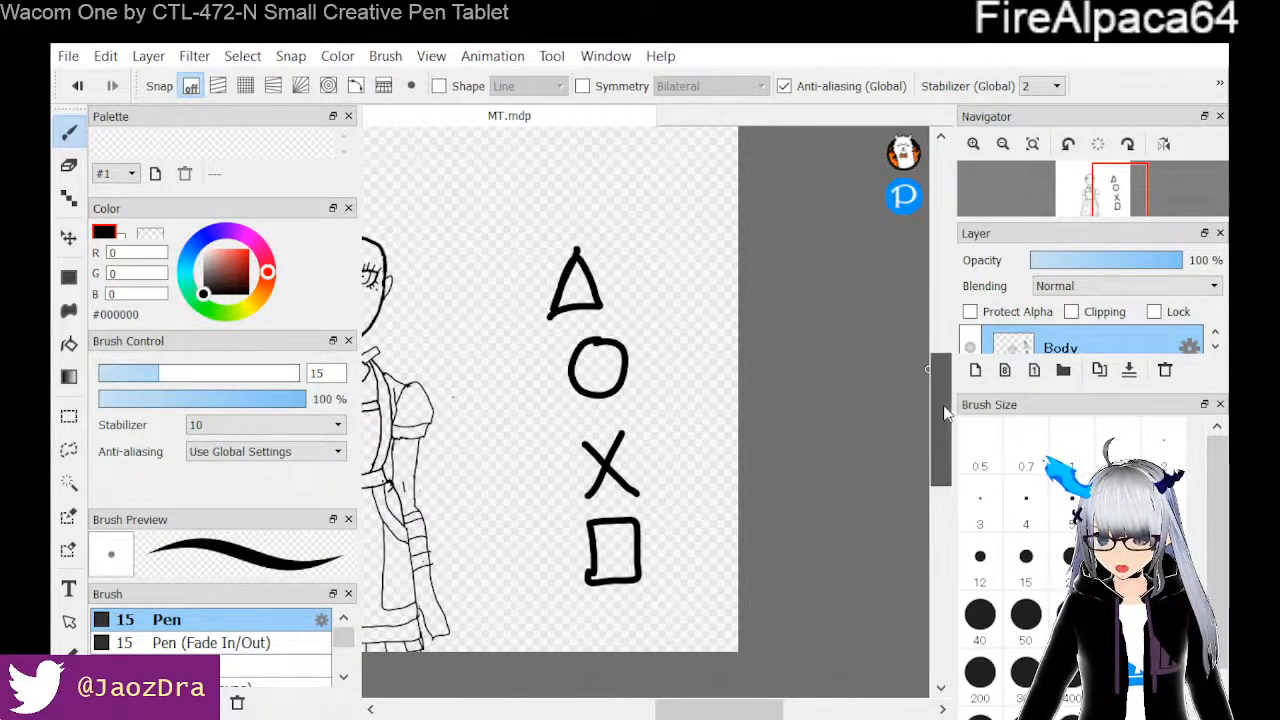
Draw three small stars above and around the triangle with the size 15 Pen
{"action": "left_click_drag", "start_coordinate": [943, 407], "coordinate": [941, 376]}
{"action": "left_click_drag", "start_coordinate": [630, 252], "coordinate": [610, 304]}
{"action": "mouse_move", "coordinate": [630, 258]}
{"action": "left_mouse_down"}
{"action": "mouse_move", "coordinate": [653, 304]}
{"action": "mouse_move", "coordinate": [606, 286]}
{"action": "mouse_move", "coordinate": [655, 276]}
{"action": "mouse_move", "coordinate": [610, 309]}
{"action": "left_mouse_up"}
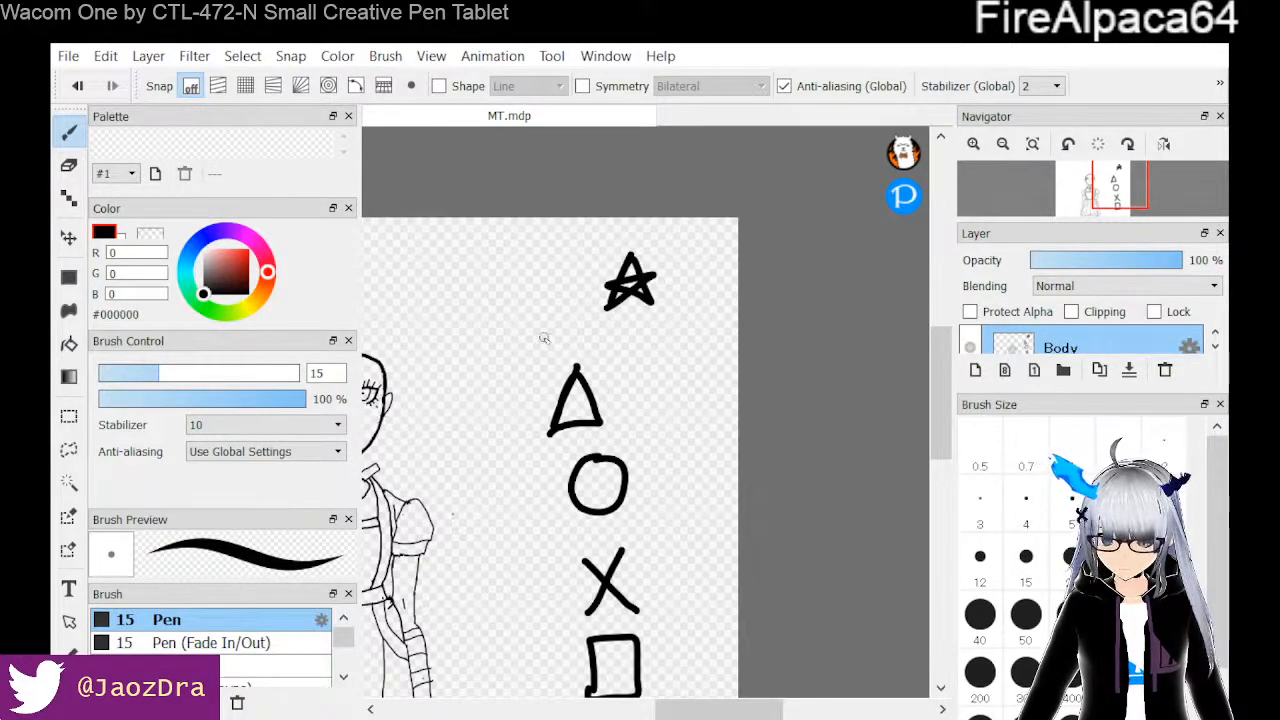
{"action": "mouse_move", "coordinate": [508, 320]}
{"action": "left_mouse_down"}
{"action": "mouse_move", "coordinate": [528, 273]}
{"action": "mouse_move", "coordinate": [556, 305]}
{"action": "mouse_move", "coordinate": [508, 302]}
{"action": "mouse_move", "coordinate": [556, 273]}
{"action": "mouse_move", "coordinate": [508, 321]}
{"action": "left_mouse_up"}
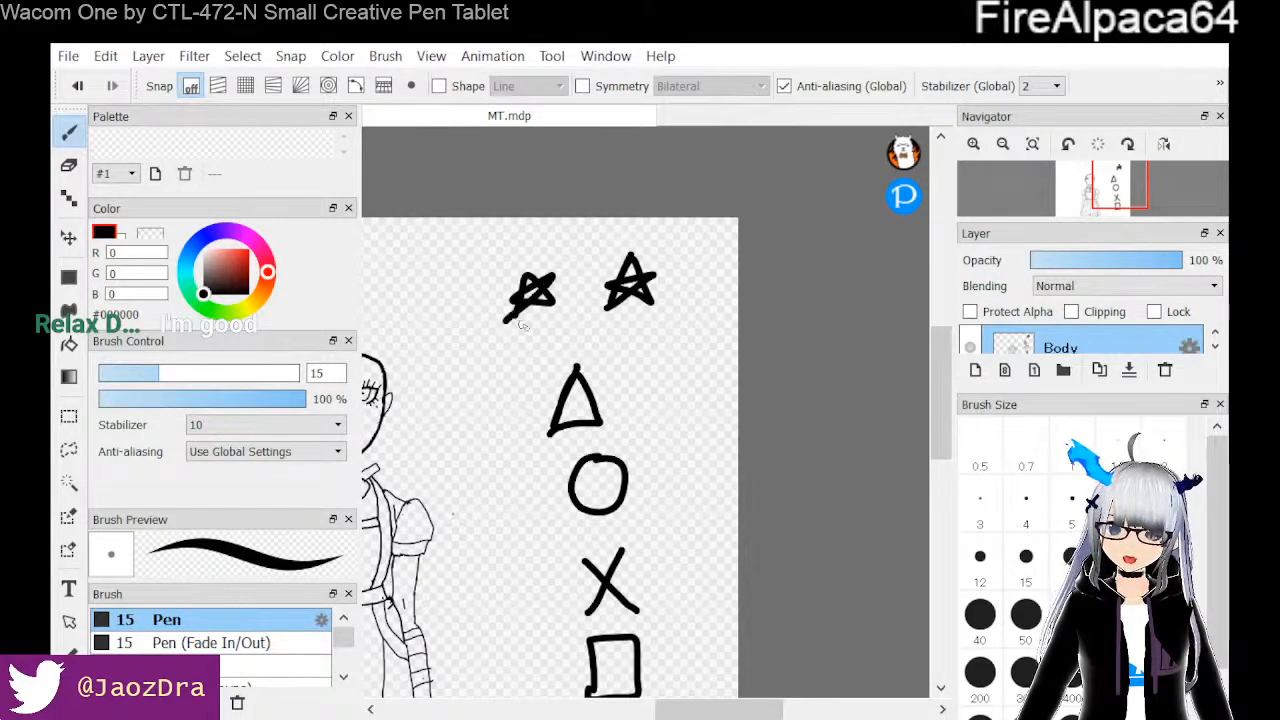
{"action": "mouse_move", "coordinate": [627, 366]}
{"action": "left_mouse_down"}
{"action": "mouse_move", "coordinate": [666, 349]}
{"action": "mouse_move", "coordinate": [614, 361]}
{"action": "mouse_move", "coordinate": [664, 326]}
{"action": "mouse_move", "coordinate": [625, 371]}
{"action": "left_mouse_up"}
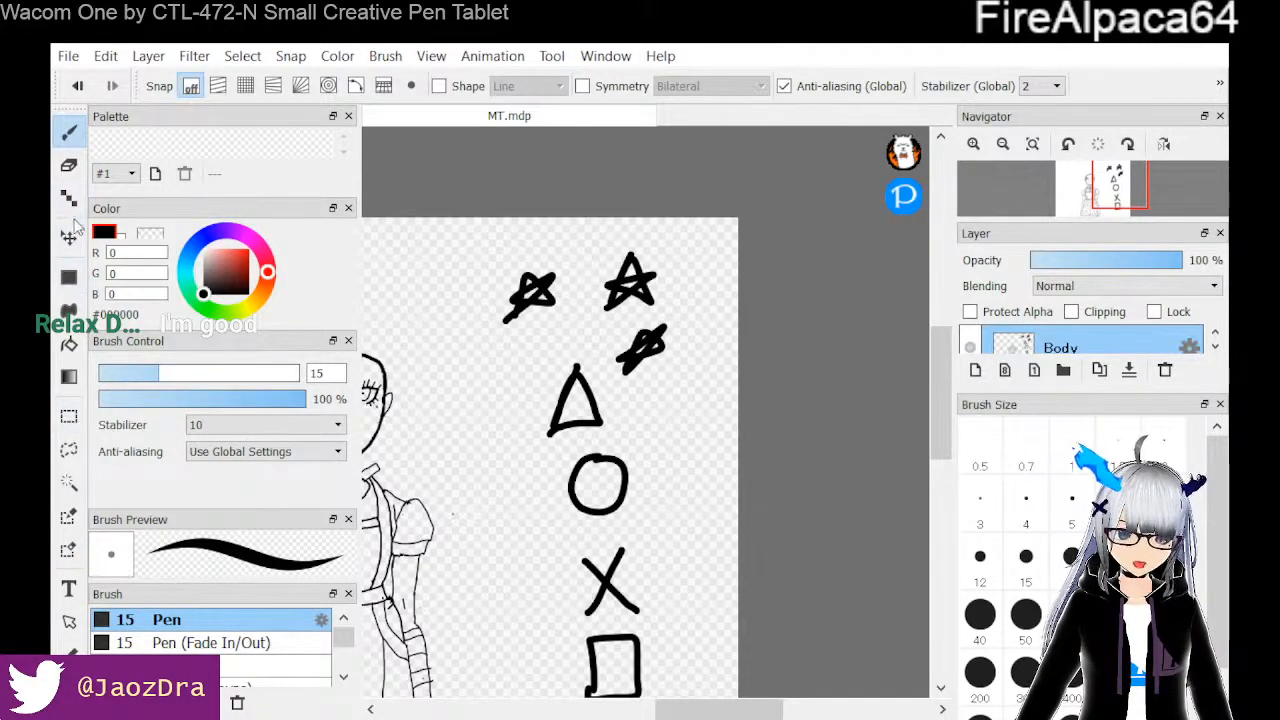
Erase the three stars with the size 8.5 Eraser
{"action": "left_click", "coordinate": [69, 165]}
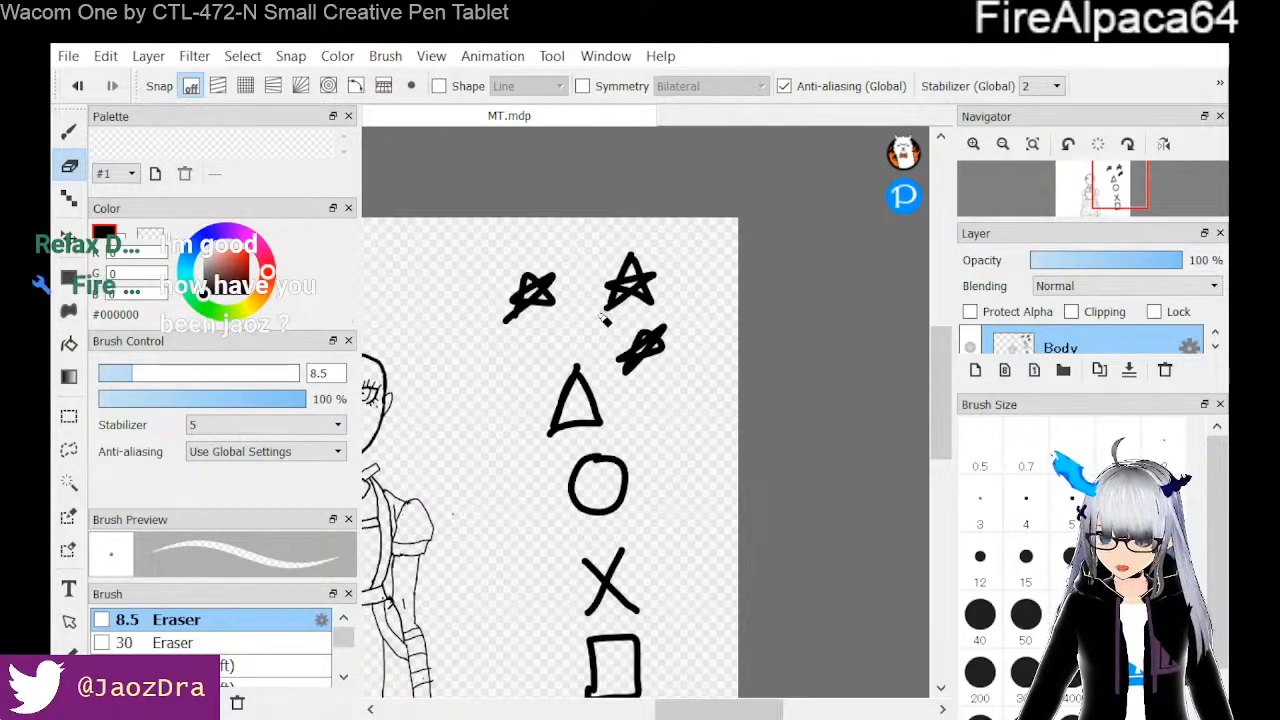
{"action": "mouse_move", "coordinate": [614, 310]}
{"action": "left_mouse_down"}
{"action": "mouse_move", "coordinate": [645, 265]}
{"action": "mouse_move", "coordinate": [606, 296]}
{"action": "mouse_move", "coordinate": [654, 243]}
{"action": "left_mouse_up"}
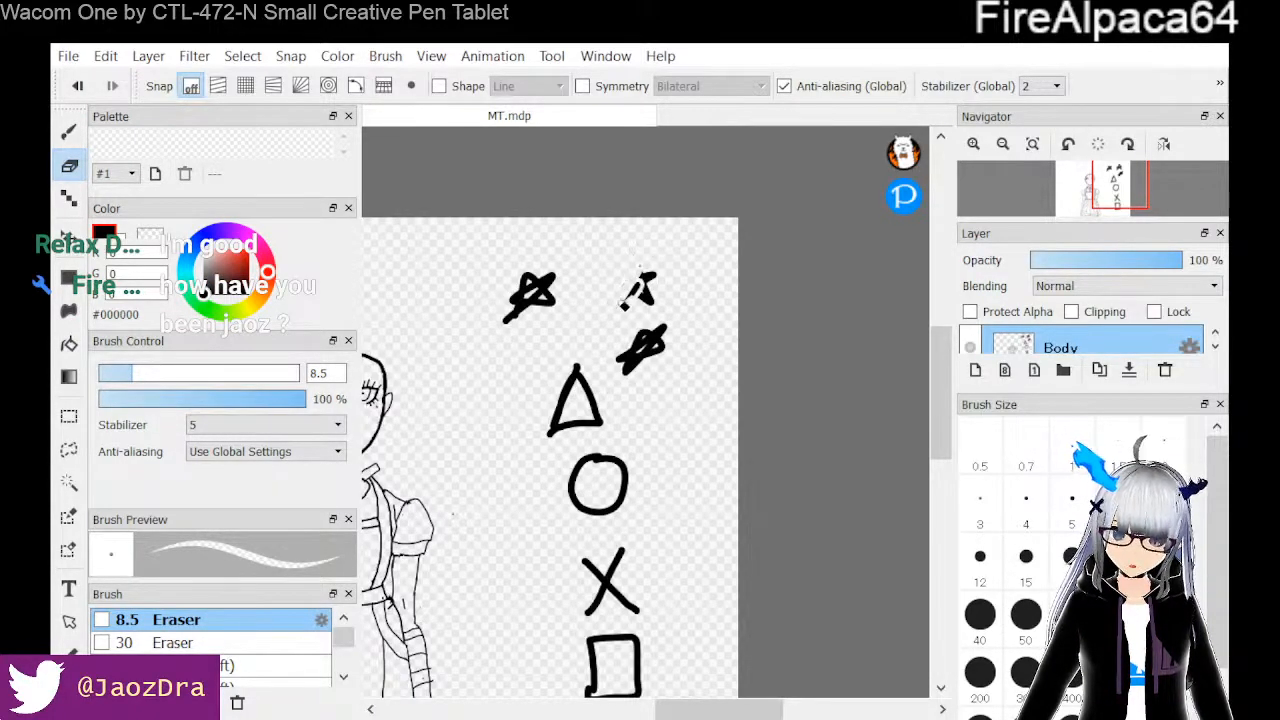
{"action": "mouse_move", "coordinate": [626, 298]}
{"action": "left_mouse_down"}
{"action": "mouse_move", "coordinate": [652, 268]}
{"action": "mouse_move", "coordinate": [650, 300]}
{"action": "left_mouse_up"}
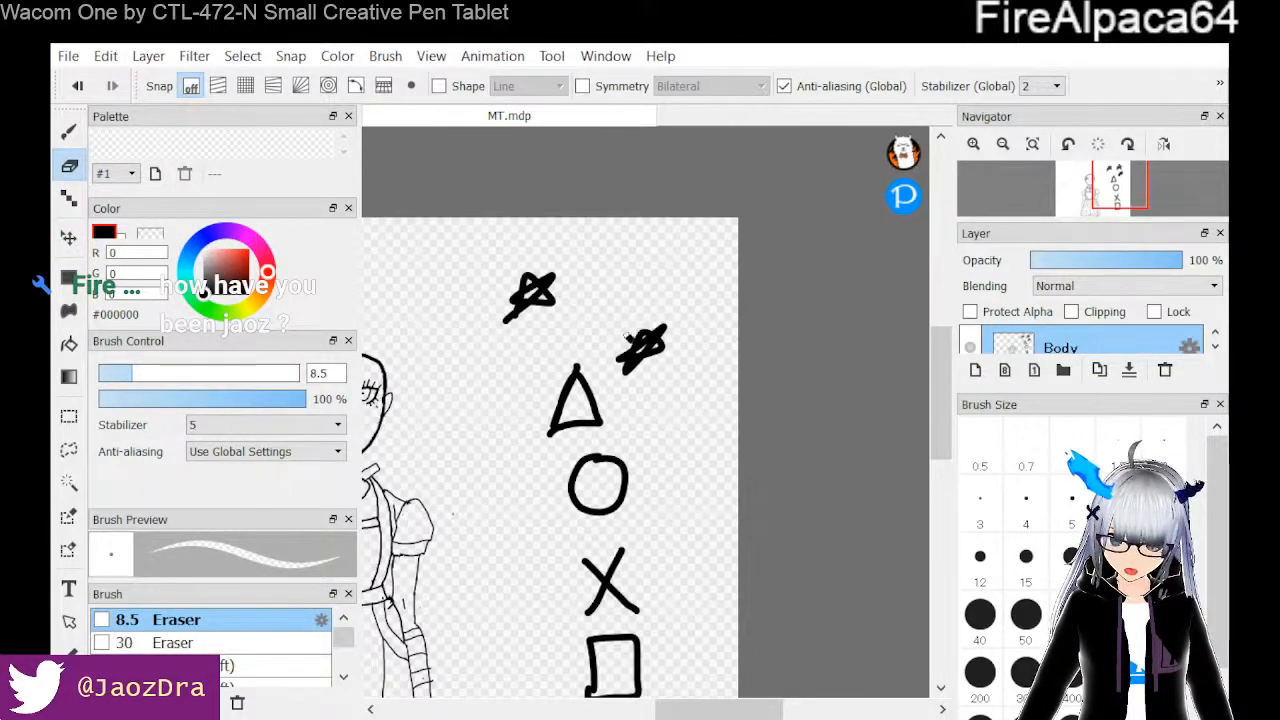
{"action": "mouse_move", "coordinate": [535, 350]}
{"action": "left_mouse_down"}
{"action": "mouse_move", "coordinate": [524, 332]}
{"action": "mouse_move", "coordinate": [555, 287]}
{"action": "mouse_move", "coordinate": [550, 314]}
{"action": "mouse_move", "coordinate": [550, 266]}
{"action": "mouse_move", "coordinate": [534, 270]}
{"action": "mouse_move", "coordinate": [541, 282]}
{"action": "left_mouse_up"}
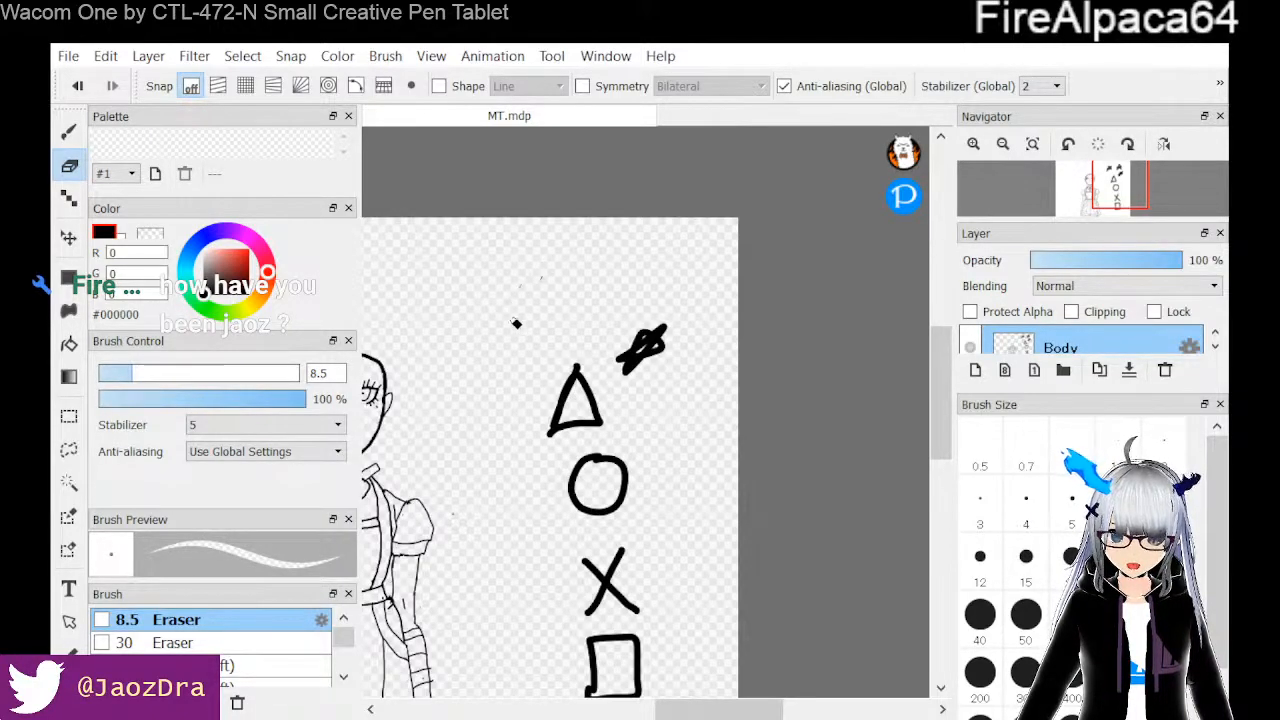
{"action": "mouse_move", "coordinate": [622, 355]}
{"action": "left_mouse_down"}
{"action": "mouse_move", "coordinate": [620, 372]}
{"action": "mouse_move", "coordinate": [659, 329]}
{"action": "mouse_move", "coordinate": [656, 314]}
{"action": "mouse_move", "coordinate": [651, 371]}
{"action": "mouse_move", "coordinate": [666, 349]}
{"action": "left_mouse_up"}
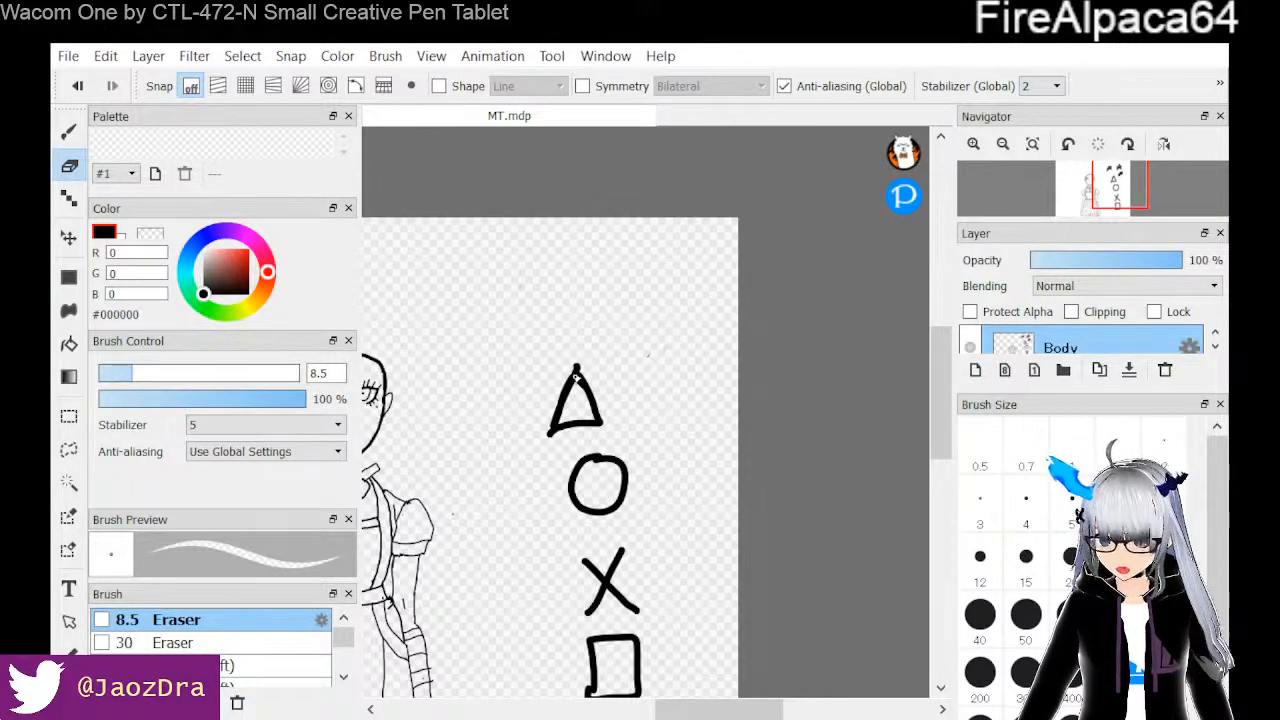
Erase the triangle and the circle beside the figure
{"action": "mouse_move", "coordinate": [578, 371]}
{"action": "left_mouse_down"}
{"action": "mouse_move", "coordinate": [529, 460]}
{"action": "mouse_move", "coordinate": [600, 380]}
{"action": "mouse_move", "coordinate": [582, 366]}
{"action": "mouse_move", "coordinate": [585, 388]}
{"action": "mouse_move", "coordinate": [605, 387]}
{"action": "mouse_move", "coordinate": [596, 399]}
{"action": "mouse_move", "coordinate": [605, 381]}
{"action": "mouse_move", "coordinate": [593, 403]}
{"action": "mouse_move", "coordinate": [588, 389]}
{"action": "mouse_move", "coordinate": [604, 382]}
{"action": "mouse_move", "coordinate": [575, 435]}
{"action": "mouse_move", "coordinate": [596, 400]}
{"action": "mouse_move", "coordinate": [572, 505]}
{"action": "left_mouse_up"}
{"action": "mouse_move", "coordinate": [590, 457]}
{"action": "left_mouse_down"}
{"action": "mouse_move", "coordinate": [610, 434]}
{"action": "mouse_move", "coordinate": [615, 445]}
{"action": "mouse_move", "coordinate": [632, 425]}
{"action": "mouse_move", "coordinate": [607, 451]}
{"action": "left_mouse_up"}
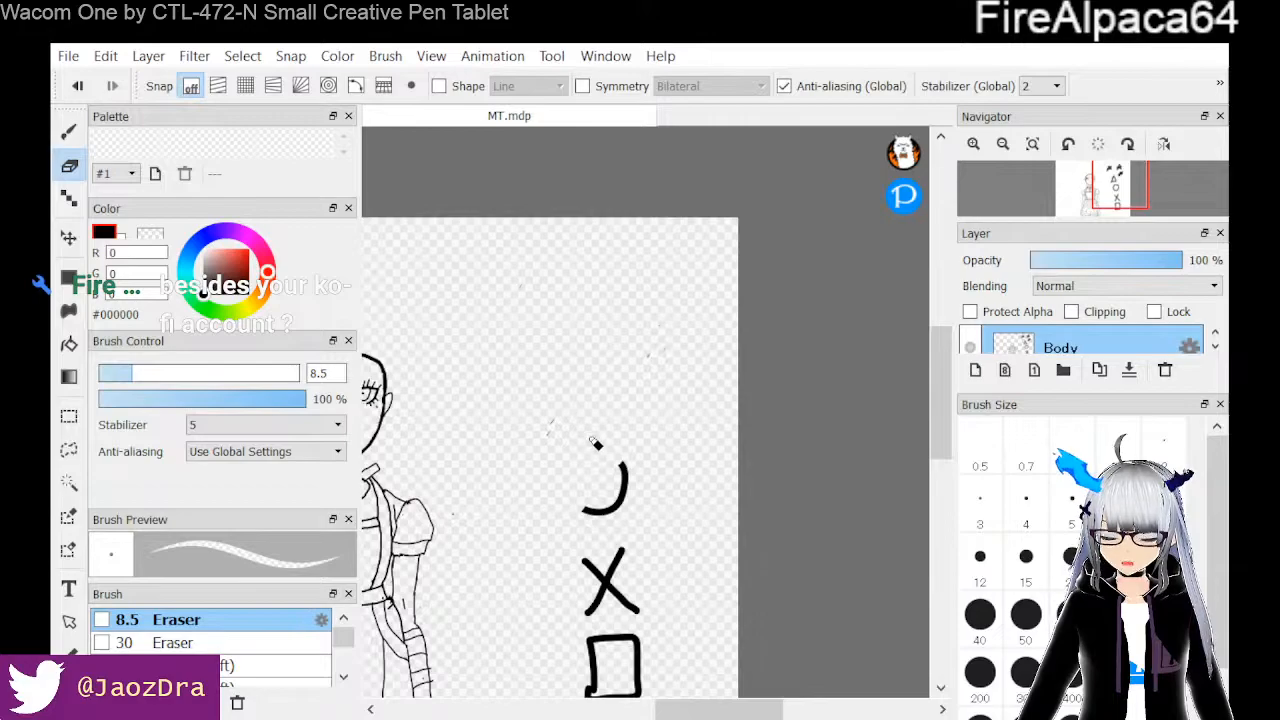
{"action": "mouse_move", "coordinate": [574, 522]}
{"action": "left_mouse_down"}
{"action": "mouse_move", "coordinate": [590, 514]}
{"action": "mouse_move", "coordinate": [592, 527]}
{"action": "mouse_move", "coordinate": [639, 479]}
{"action": "left_mouse_up"}
{"action": "left_click_drag", "start_coordinate": [602, 532], "coordinate": [610, 512]}
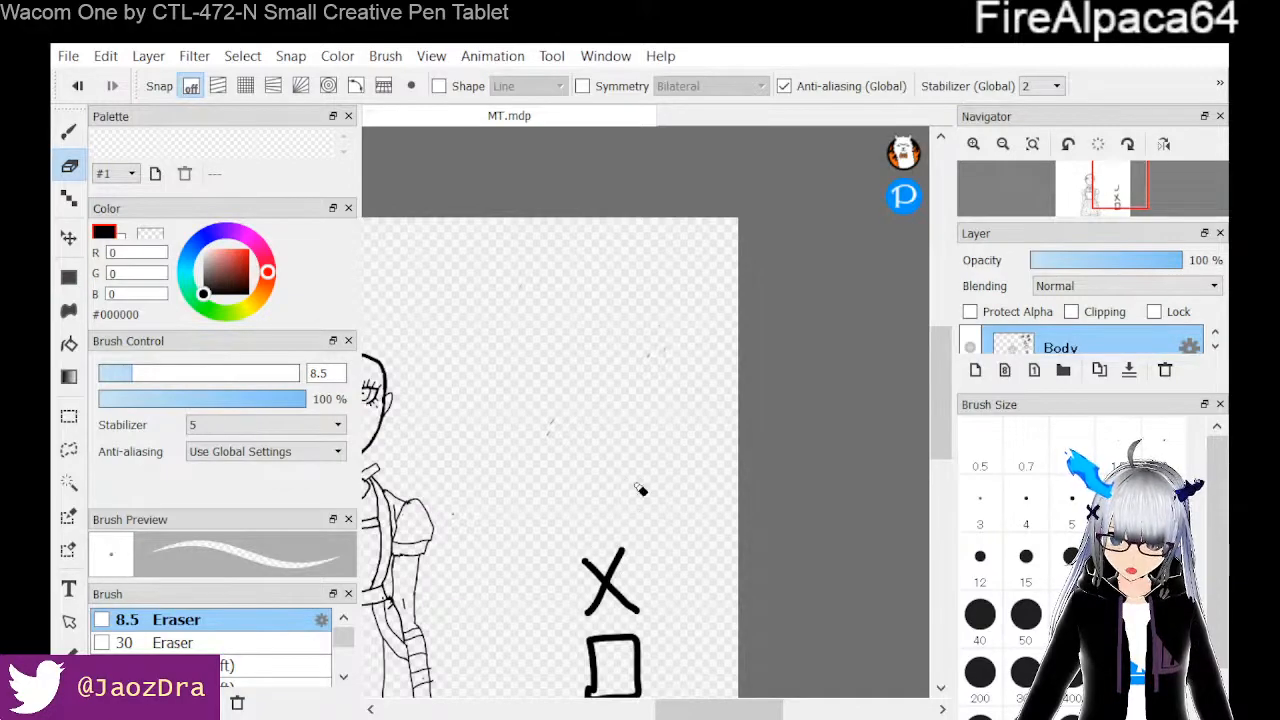
Erase the X and the square from the blank area beside the figure
{"action": "mouse_move", "coordinate": [596, 572]}
{"action": "left_mouse_down"}
{"action": "mouse_move", "coordinate": [591, 623]}
{"action": "mouse_move", "coordinate": [595, 596]}
{"action": "mouse_move", "coordinate": [592, 609]}
{"action": "mouse_move", "coordinate": [642, 548]}
{"action": "mouse_move", "coordinate": [636, 607]}
{"action": "left_mouse_up"}
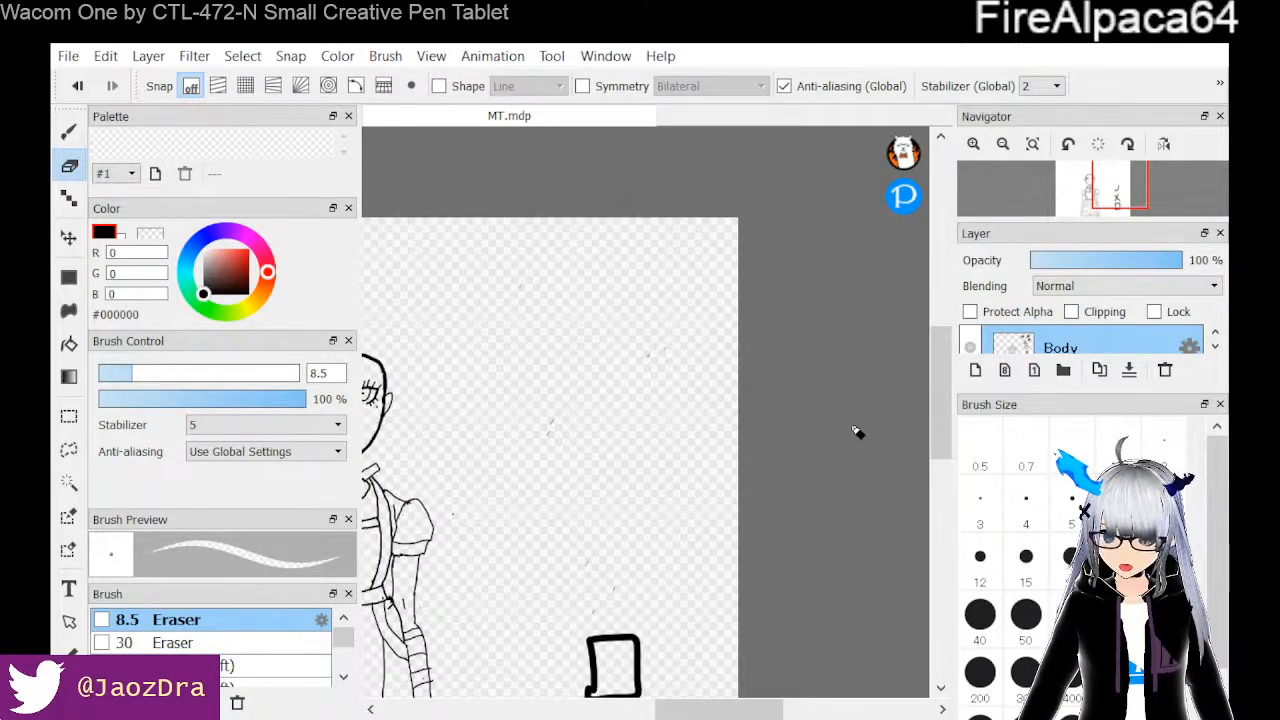
{"action": "left_click_drag", "start_coordinate": [932, 410], "coordinate": [934, 466]}
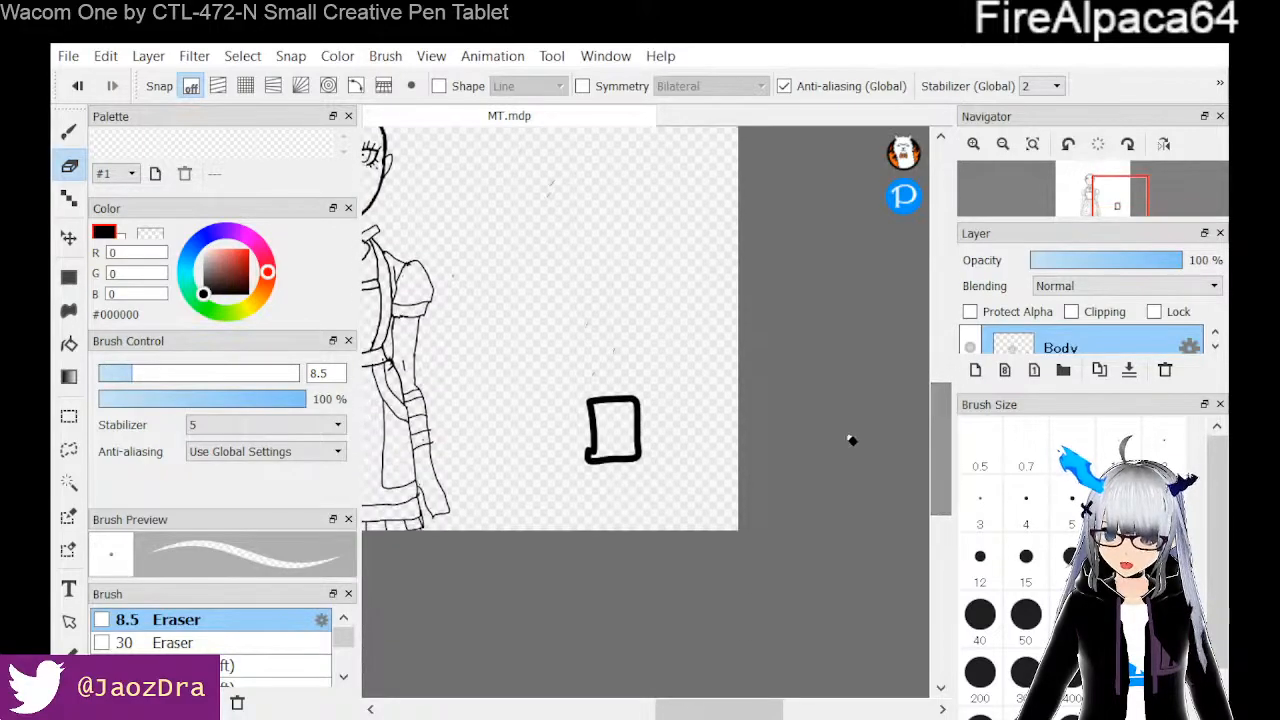
{"action": "mouse_move", "coordinate": [598, 440]}
{"action": "left_mouse_down"}
{"action": "mouse_move", "coordinate": [616, 395]}
{"action": "mouse_move", "coordinate": [637, 386]}
{"action": "mouse_move", "coordinate": [615, 384]}
{"action": "mouse_move", "coordinate": [610, 359]}
{"action": "mouse_move", "coordinate": [558, 441]}
{"action": "mouse_move", "coordinate": [629, 380]}
{"action": "mouse_move", "coordinate": [663, 372]}
{"action": "mouse_move", "coordinate": [647, 378]}
{"action": "mouse_move", "coordinate": [647, 363]}
{"action": "mouse_move", "coordinate": [666, 379]}
{"action": "mouse_move", "coordinate": [590, 470]}
{"action": "mouse_move", "coordinate": [643, 413]}
{"action": "mouse_move", "coordinate": [630, 474]}
{"action": "left_mouse_up"}
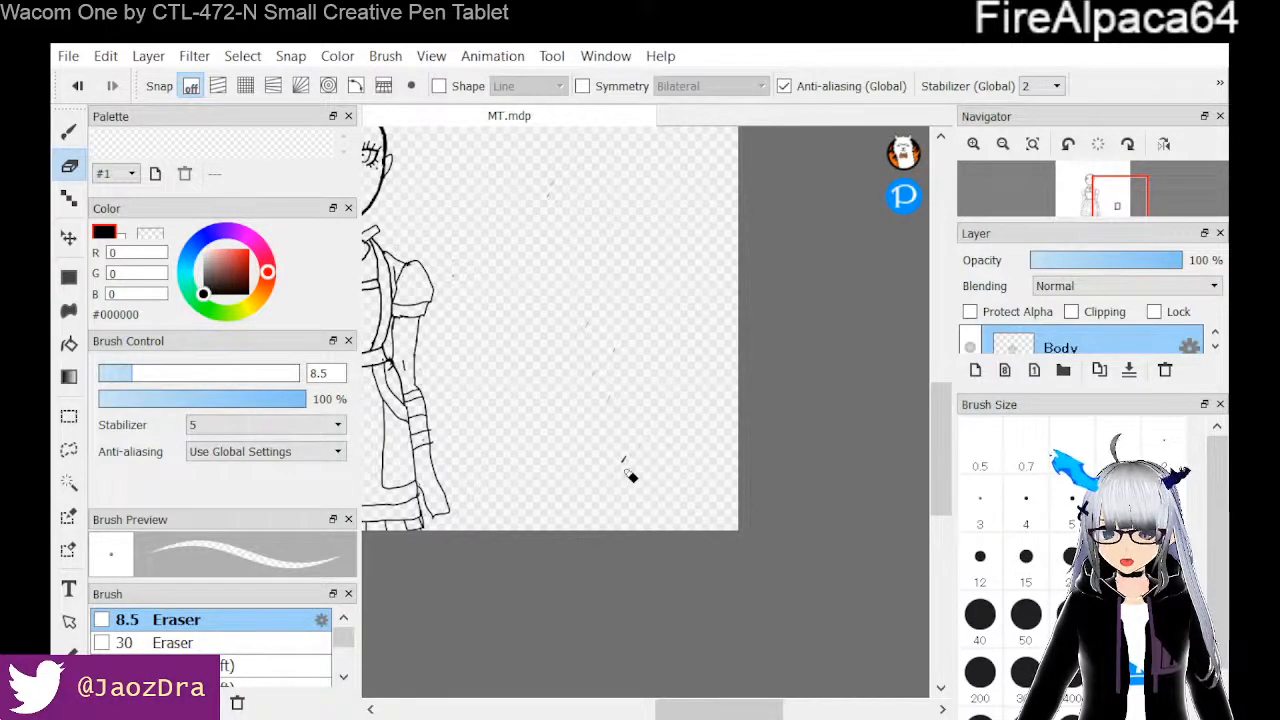
Set the Pen size to 2.4 and draw two thin-lined stars in the blank area beside the skirt
{"action": "left_click", "coordinate": [69, 131]}
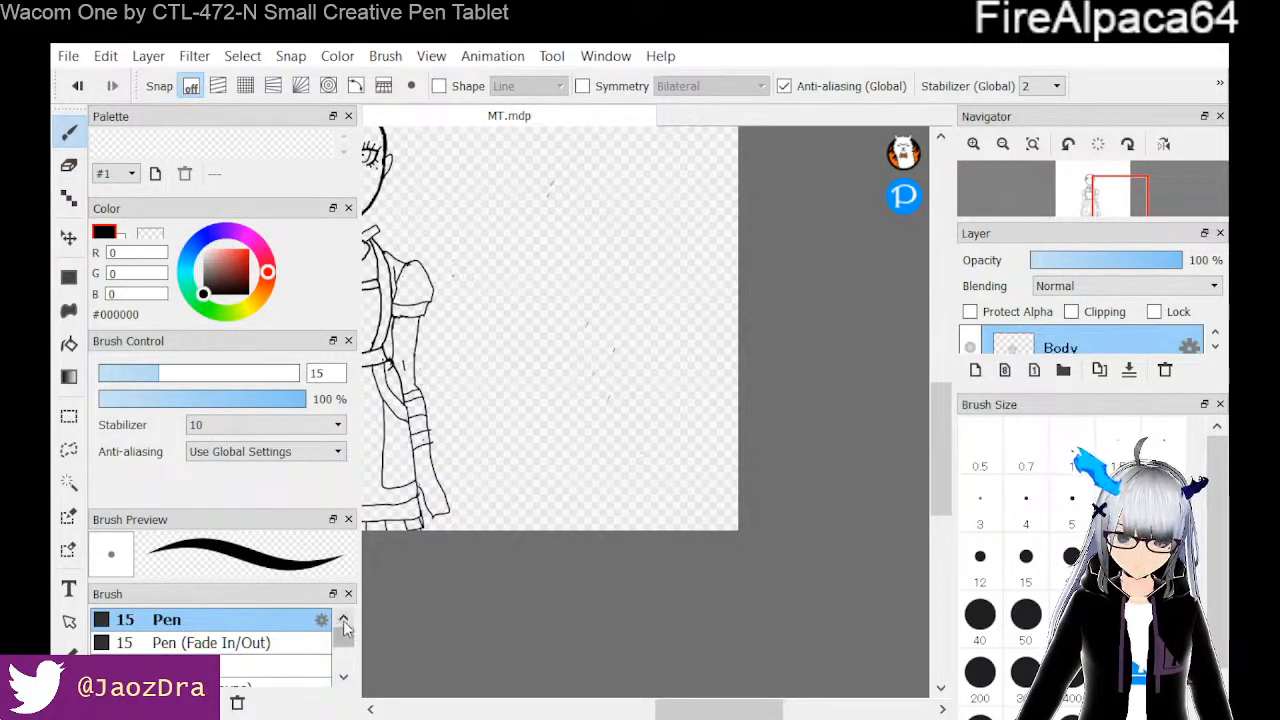
{"action": "mouse_move", "coordinate": [343, 640]}
{"action": "left_mouse_down"}
{"action": "mouse_move", "coordinate": [340, 693]}
{"action": "mouse_move", "coordinate": [343, 640]}
{"action": "left_mouse_up"}
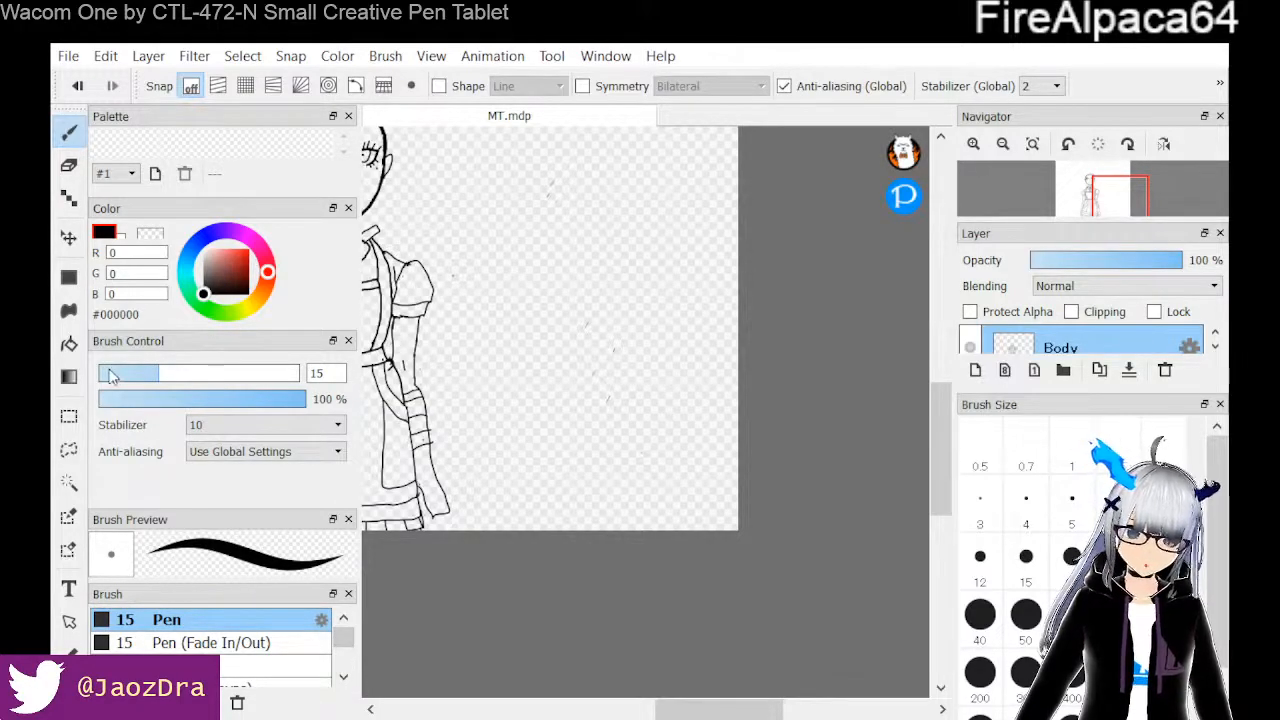
{"action": "left_click_drag", "start_coordinate": [112, 385], "coordinate": [104, 374]}
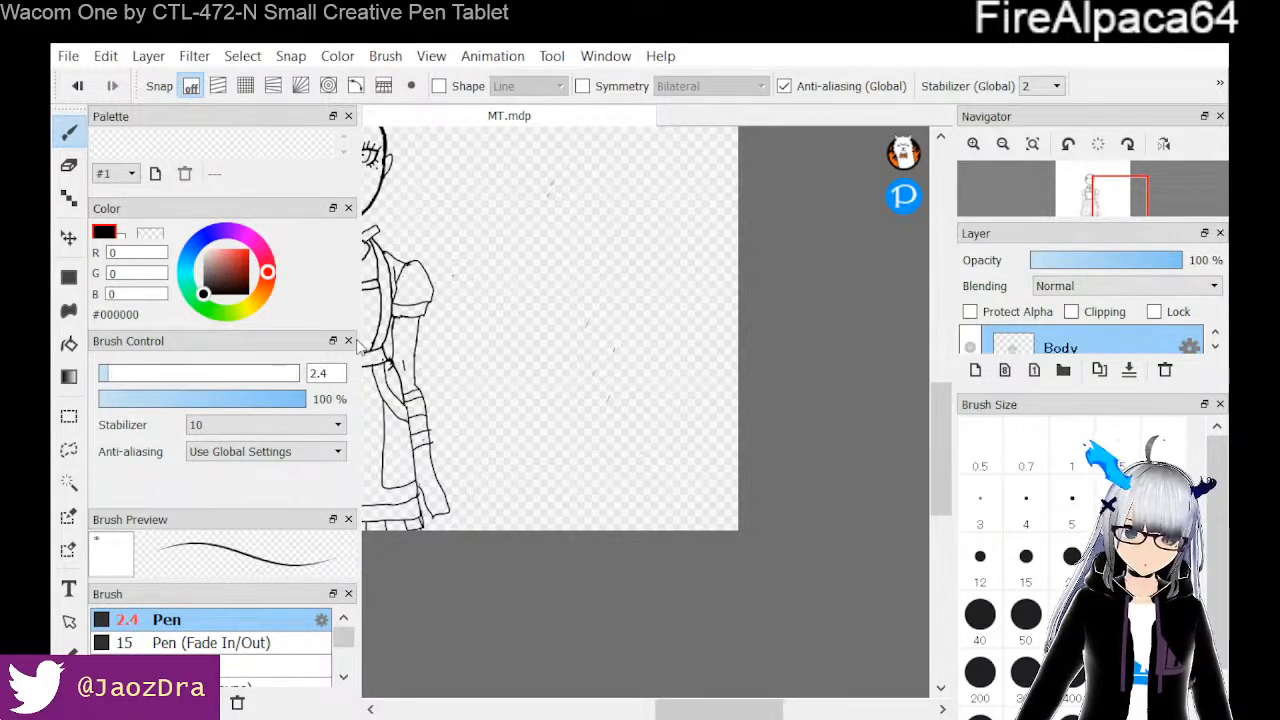
{"action": "mouse_move", "coordinate": [613, 381]}
{"action": "left_mouse_down"}
{"action": "mouse_move", "coordinate": [559, 375]}
{"action": "mouse_move", "coordinate": [635, 339]}
{"action": "mouse_move", "coordinate": [568, 398]}
{"action": "left_mouse_up"}
{"action": "left_click_drag", "start_coordinate": [585, 465], "coordinate": [623, 446]}
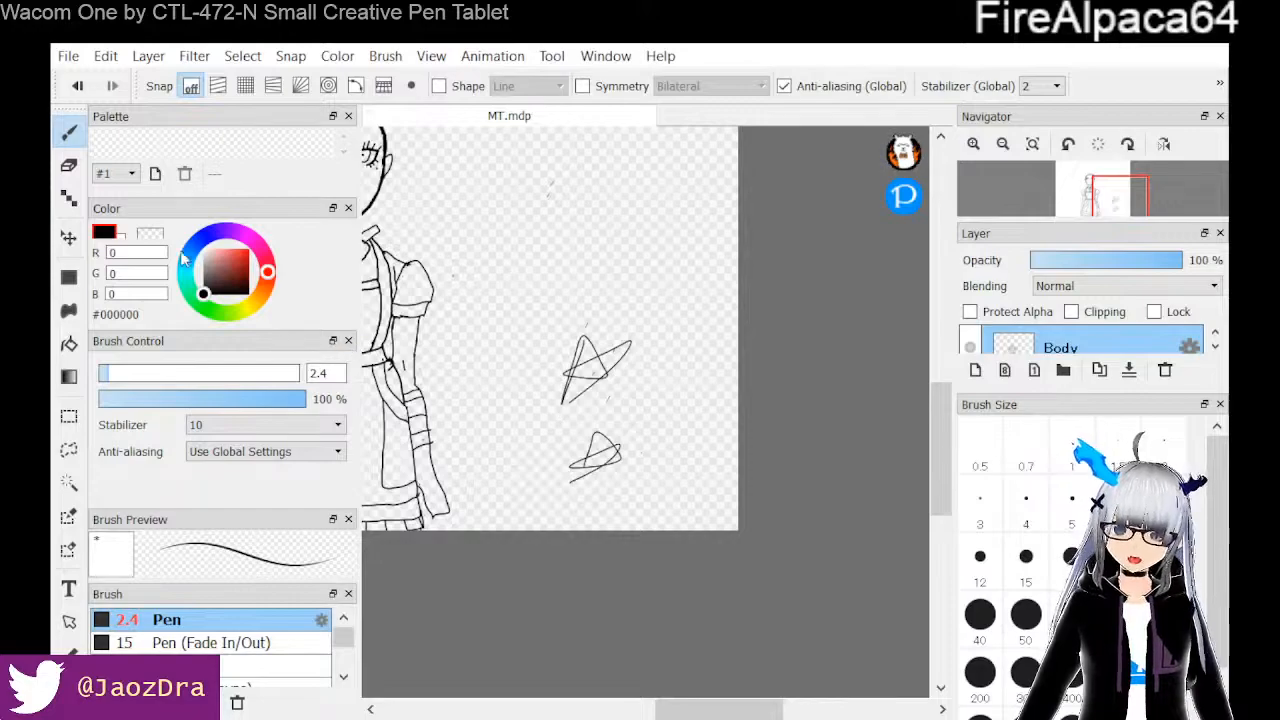
Erase both thin stars, starting with the size 8.5 Eraser and finishing with the size 30 Eraser
{"action": "left_click", "coordinate": [69, 166]}
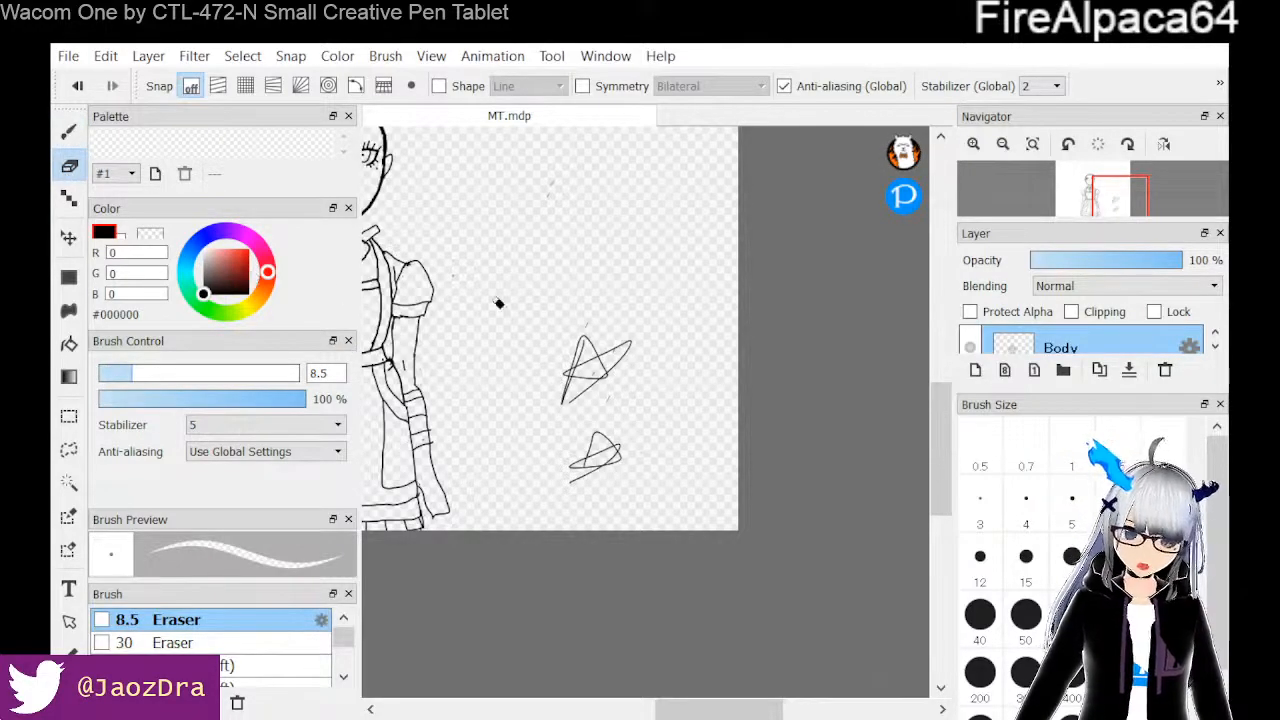
{"action": "mouse_move", "coordinate": [609, 362]}
{"action": "left_mouse_down"}
{"action": "mouse_move", "coordinate": [587, 399]}
{"action": "mouse_move", "coordinate": [600, 400]}
{"action": "left_mouse_up"}
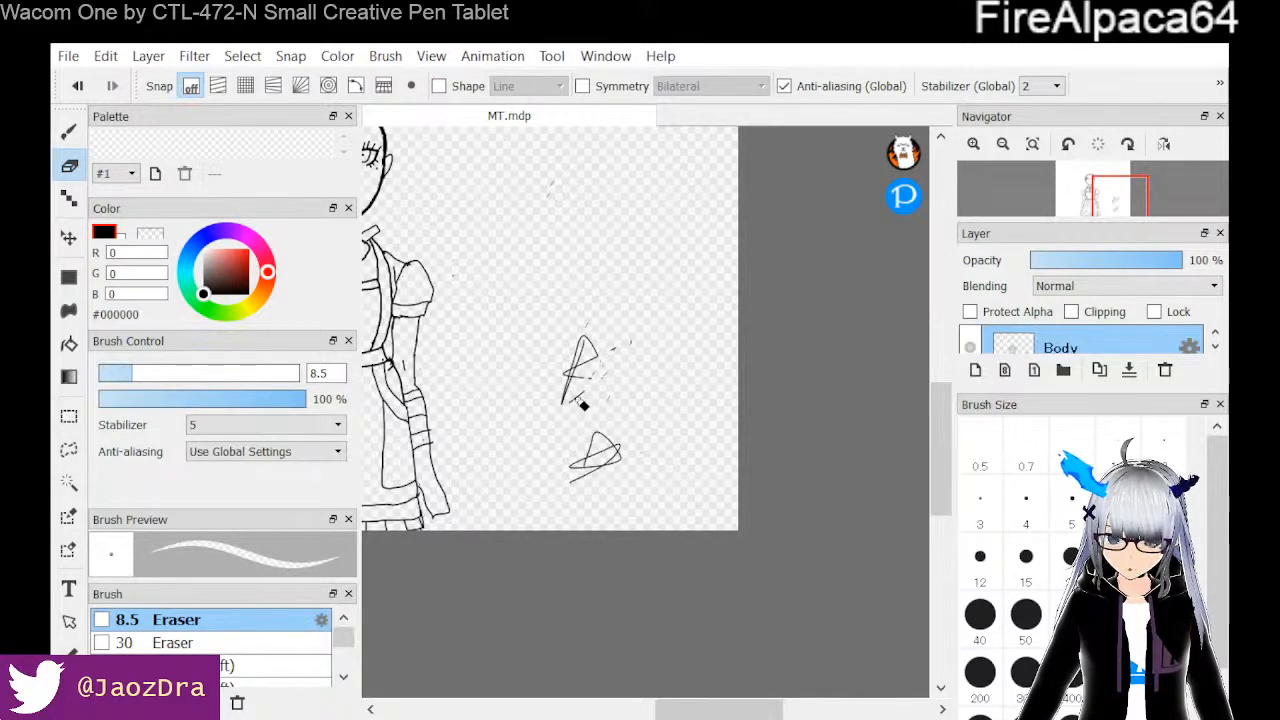
{"action": "left_click", "coordinate": [255, 642]}
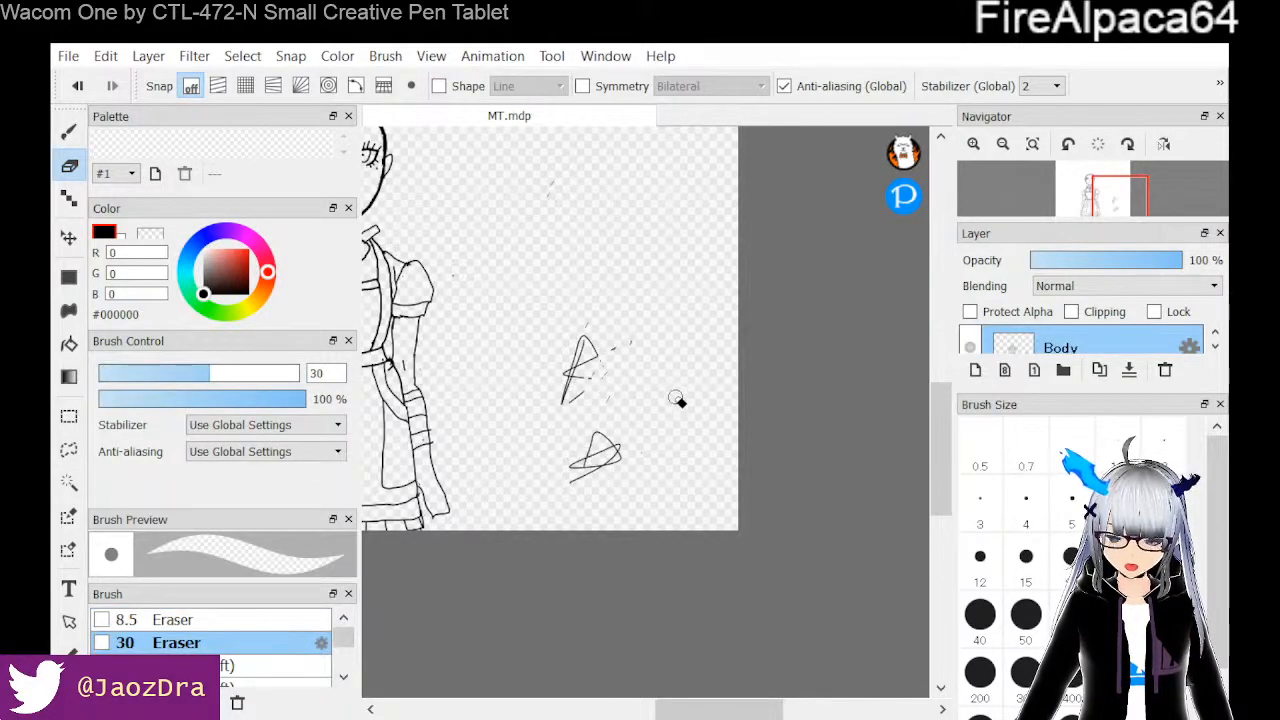
{"action": "mouse_move", "coordinate": [628, 336]}
{"action": "left_mouse_down"}
{"action": "mouse_move", "coordinate": [591, 370]}
{"action": "mouse_move", "coordinate": [600, 382]}
{"action": "left_mouse_up"}
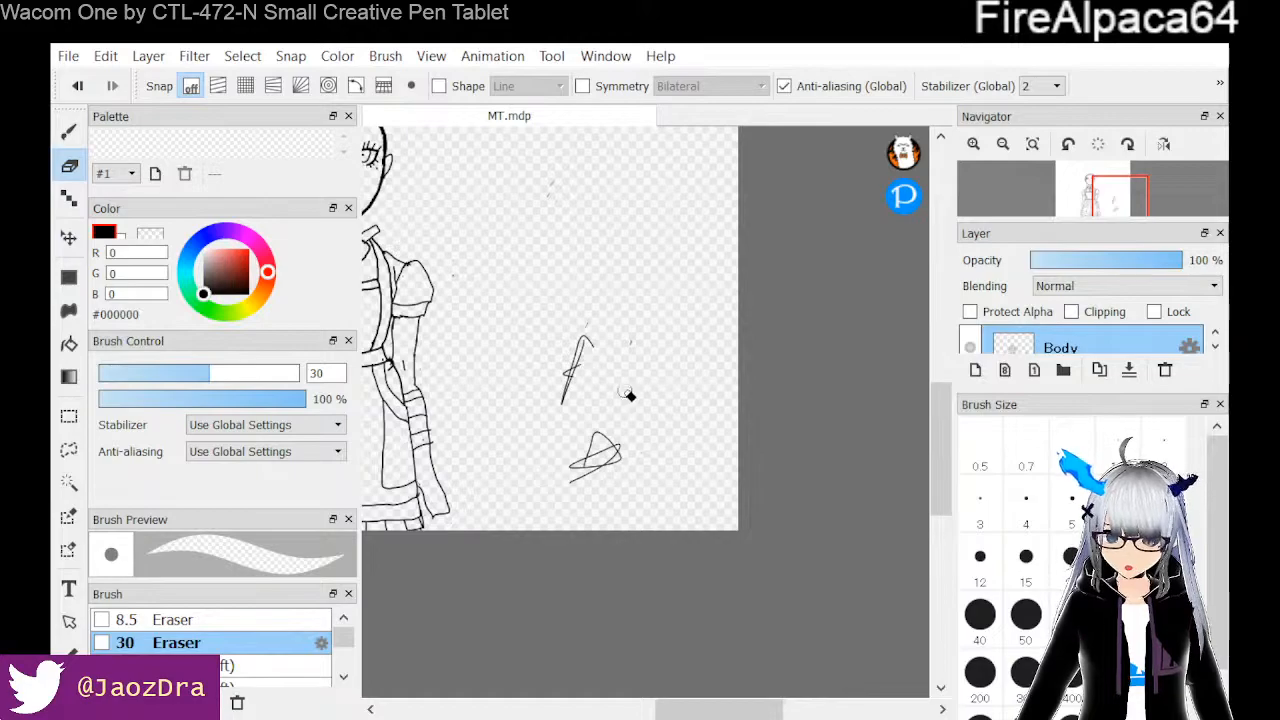
{"action": "mouse_move", "coordinate": [608, 323]}
{"action": "left_mouse_down"}
{"action": "mouse_move", "coordinate": [564, 421]}
{"action": "mouse_move", "coordinate": [583, 505]}
{"action": "mouse_move", "coordinate": [639, 447]}
{"action": "left_mouse_up"}
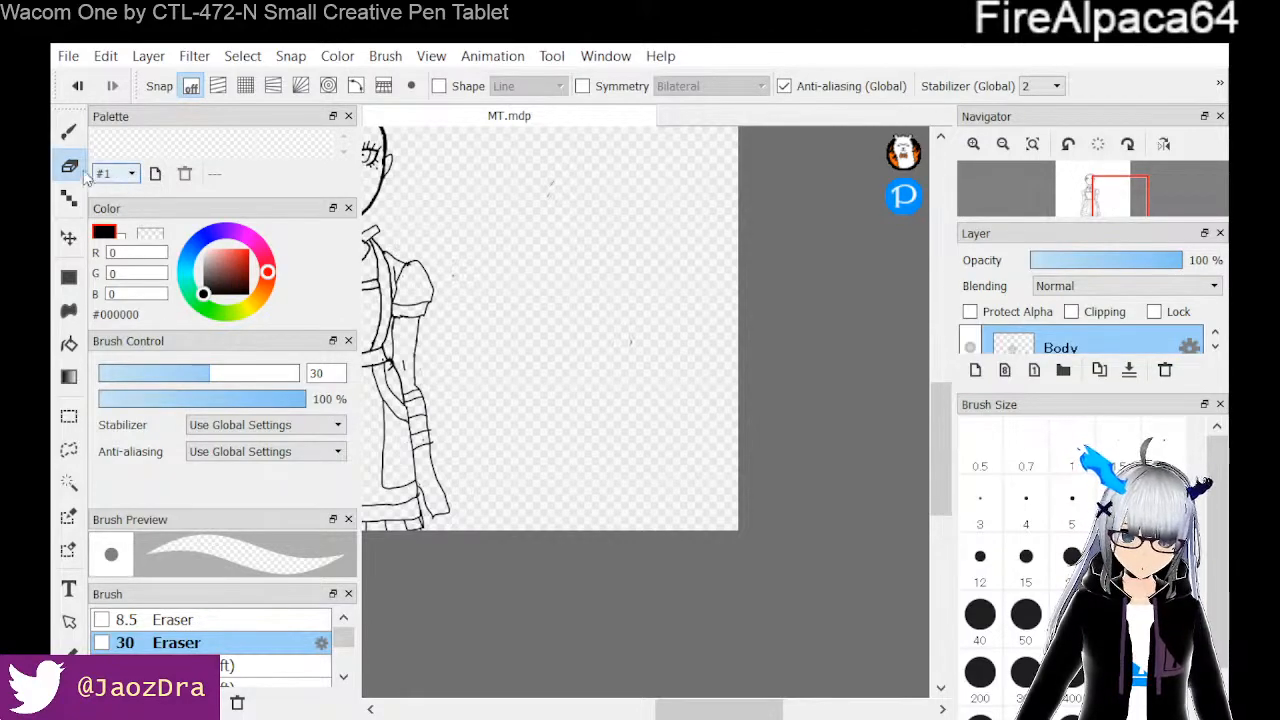
Set the Pen size to 5 and draw a short horizontal line in the blank area beside the skirt
{"action": "left_click", "coordinate": [68, 135]}
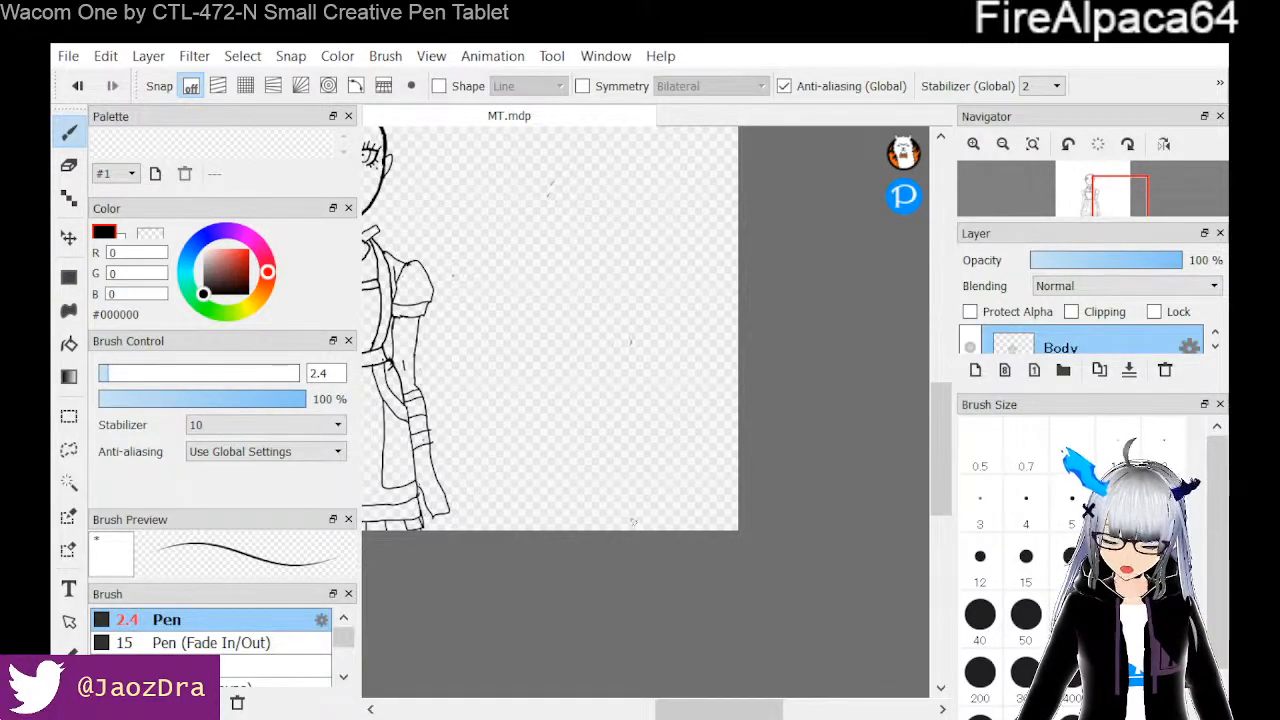
{"action": "left_click_drag", "start_coordinate": [700, 708], "coordinate": [622, 708]}
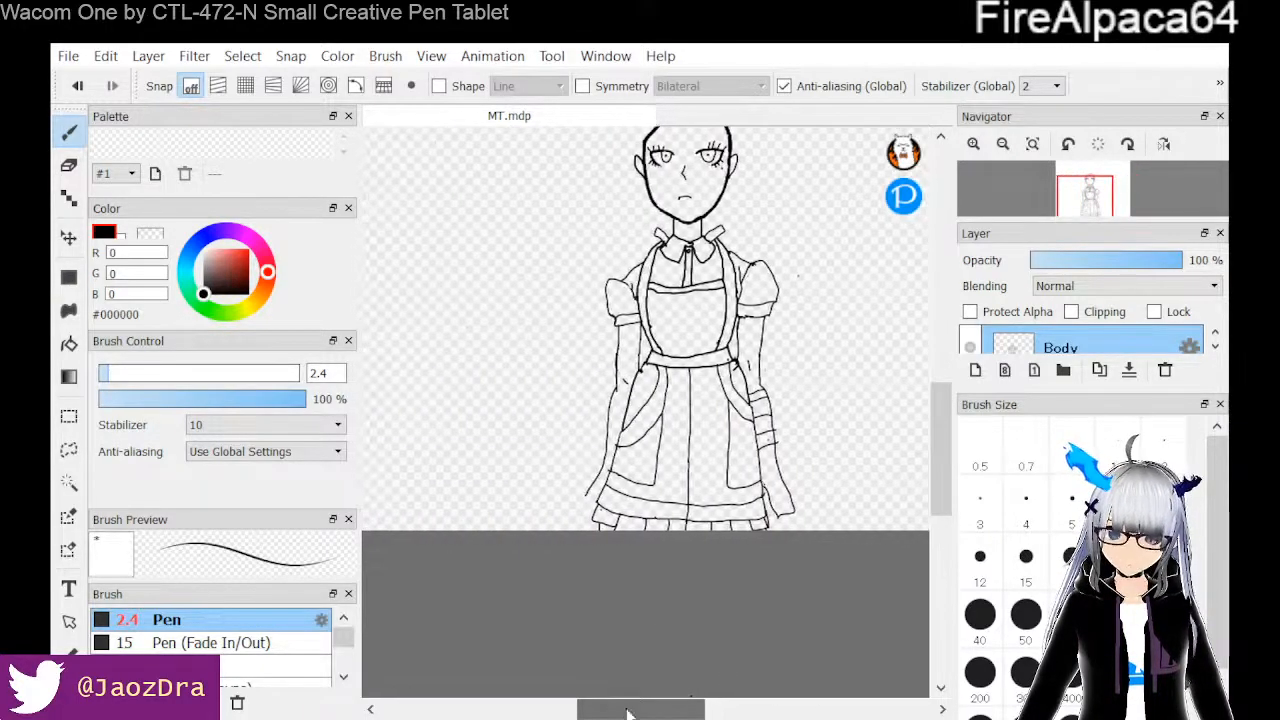
{"action": "scroll", "coordinate": [816, 435], "scroll_direction": "up", "scroll_amount": 3}
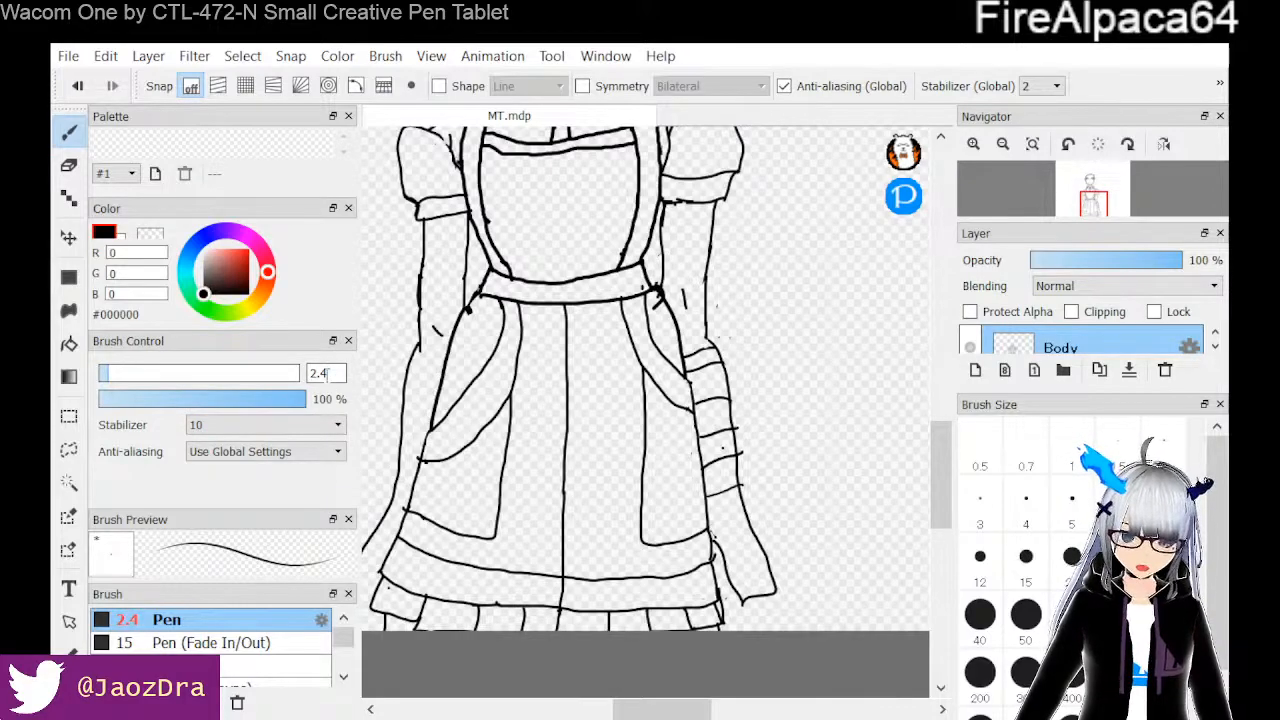
{"action": "key", "text": "BackSpace"}
{"action": "key", "text": "BackSpace"}
{"action": "key", "text": "BackSpace"}
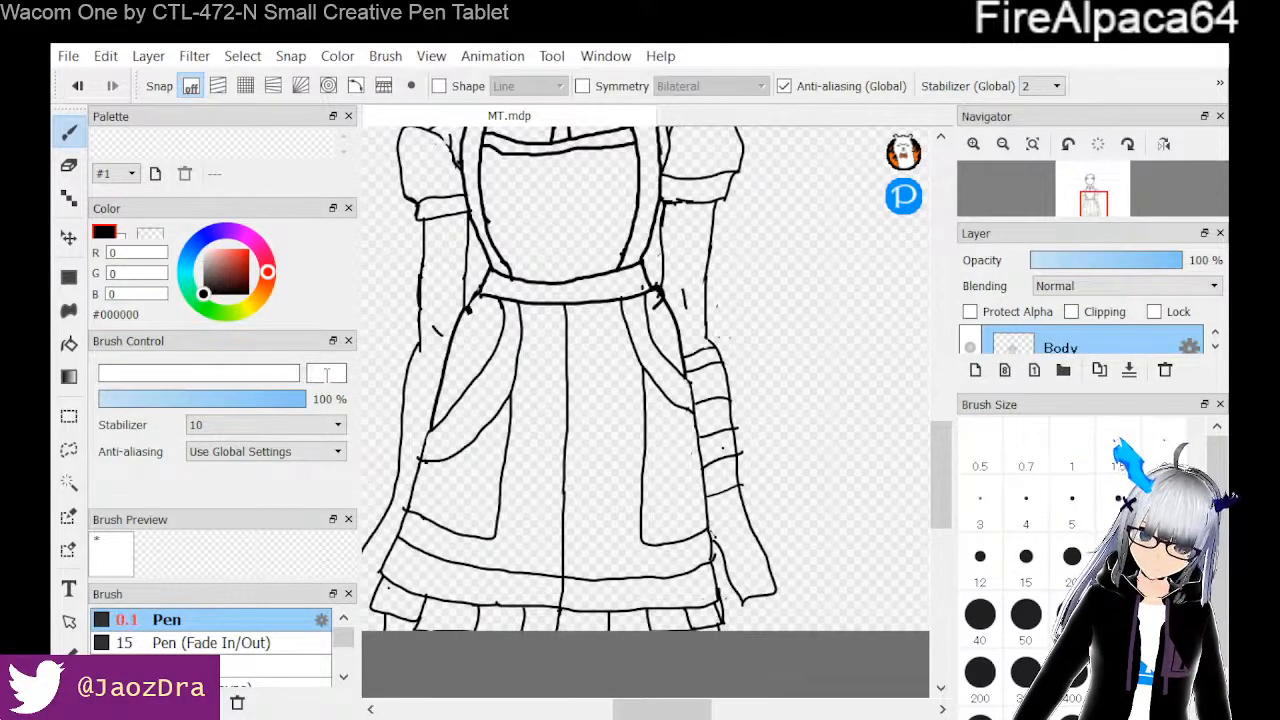
{"action": "type", "text": "5"}
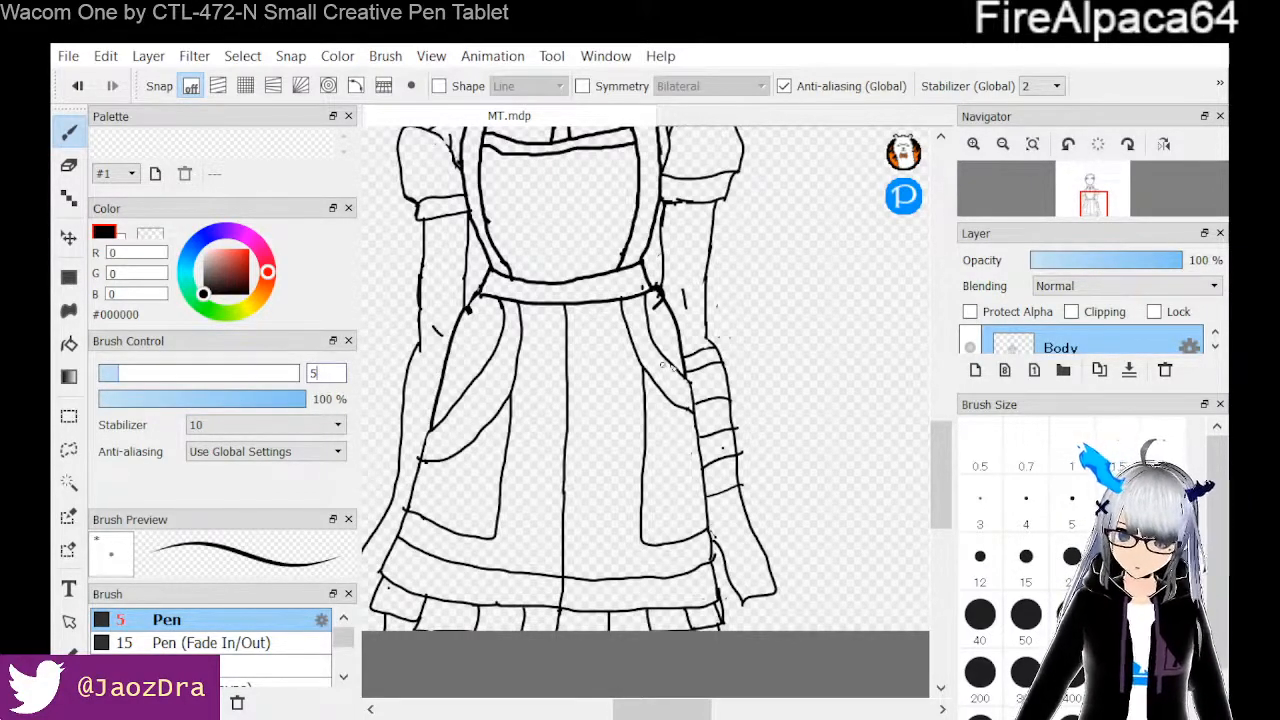
{"action": "left_click_drag", "start_coordinate": [786, 426], "coordinate": [822, 425]}
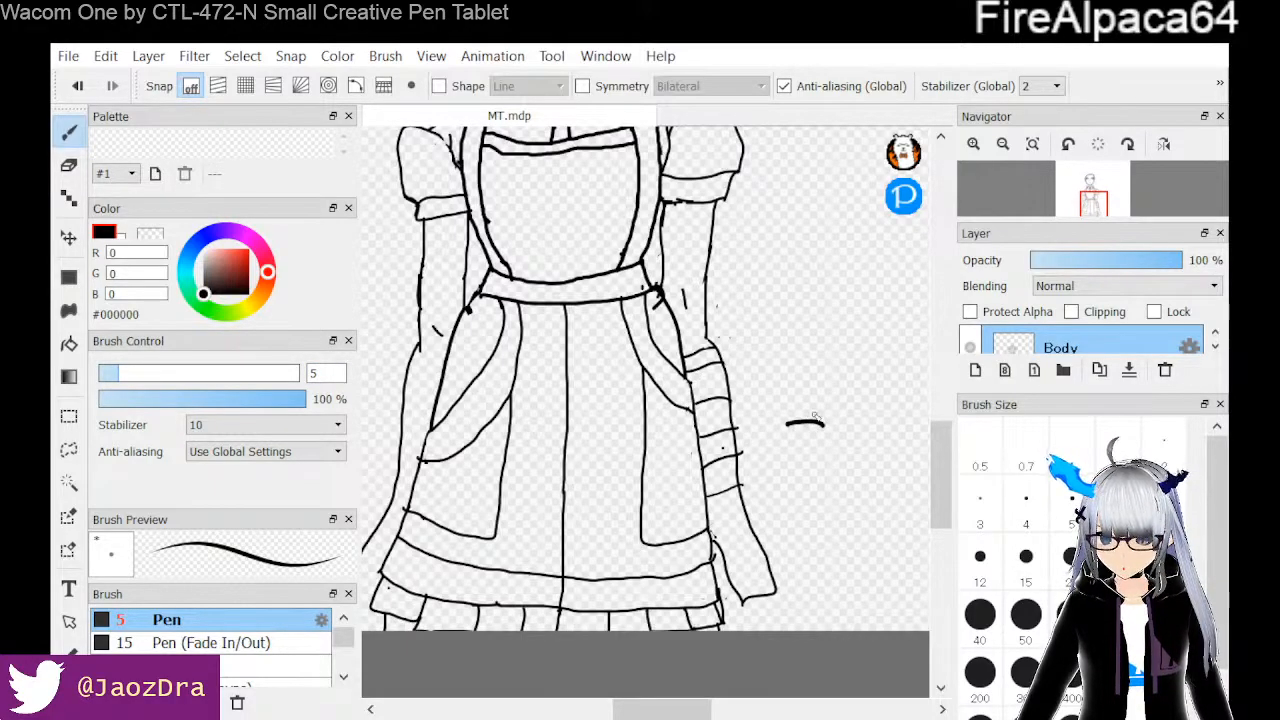
Undo the short test line and try a size 4 Pen stroke across the forearm beside the skirt
{"action": "key", "text": "ctrl+z"}
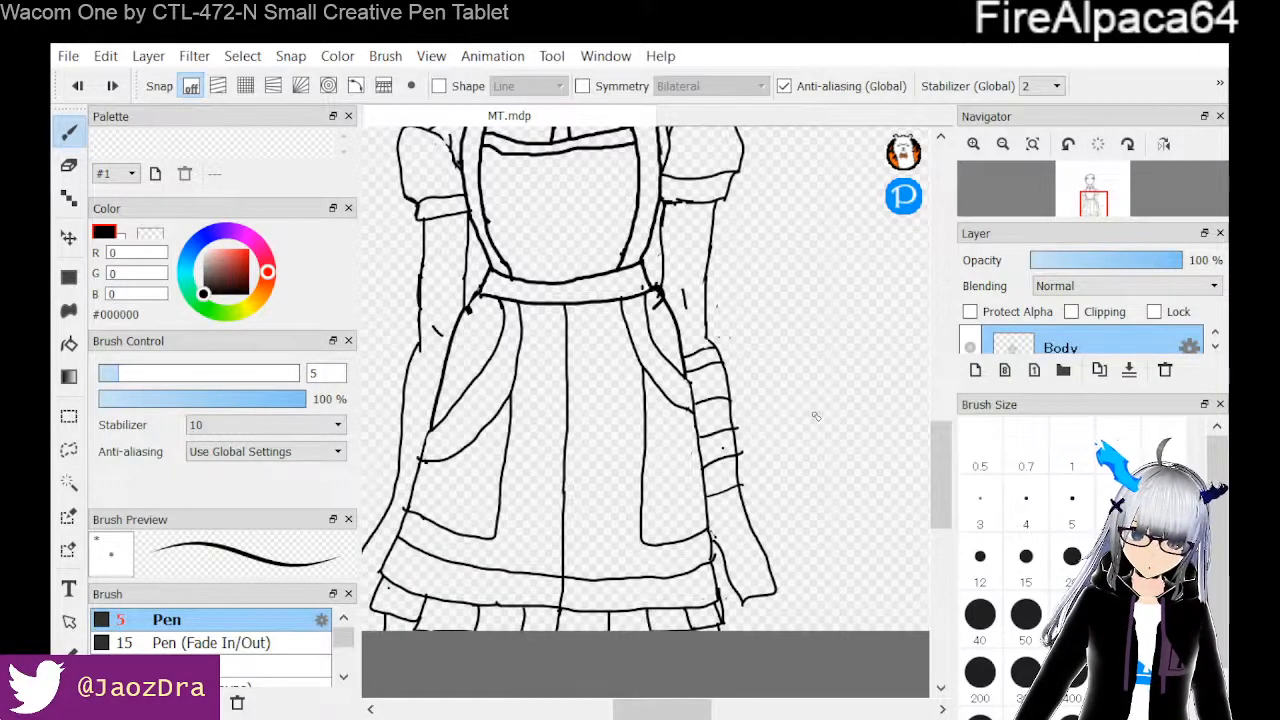
{"action": "left_click", "coordinate": [328, 372]}
{"action": "key", "text": "BackSpace"}
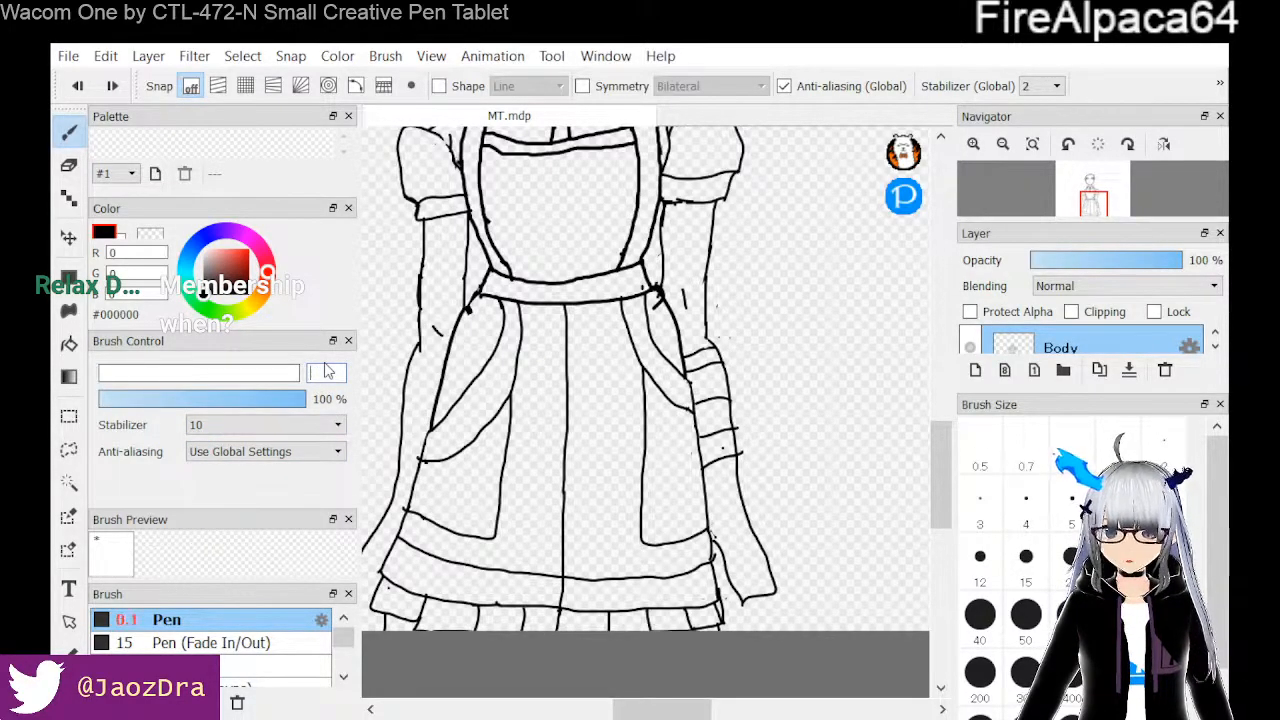
{"action": "type", "text": "4"}
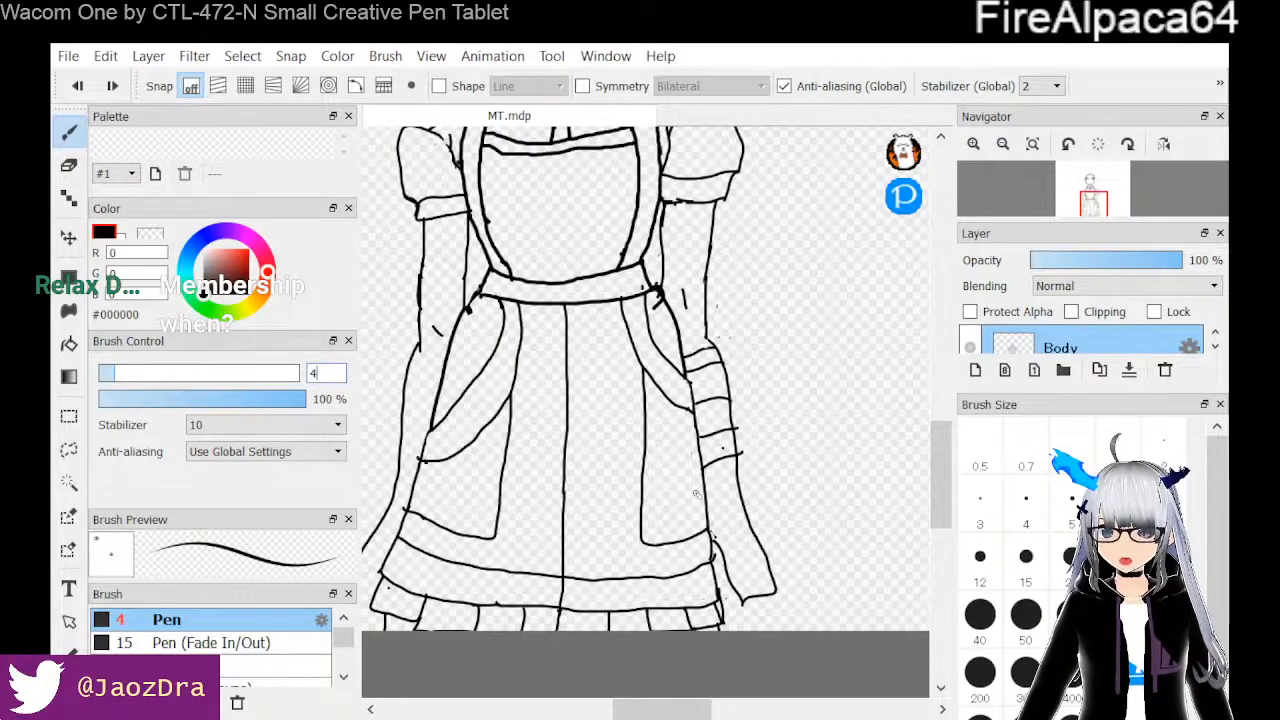
{"action": "left_click_drag", "start_coordinate": [711, 497], "coordinate": [740, 483]}
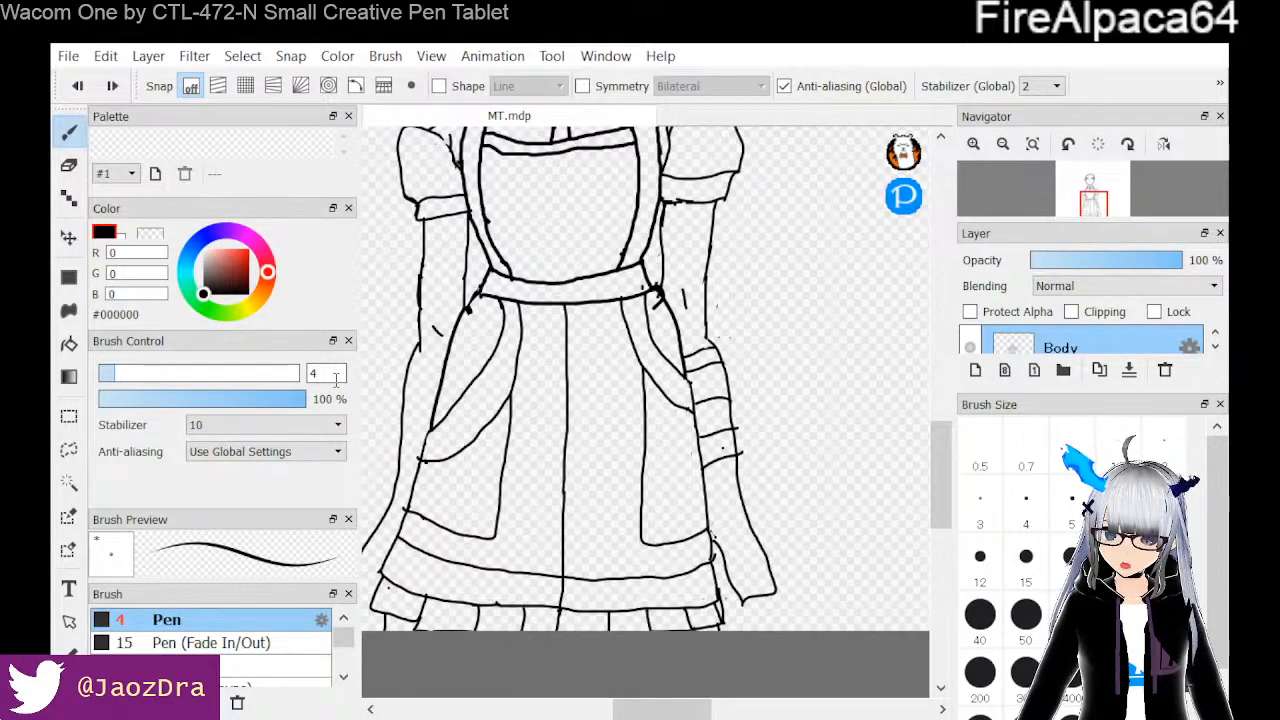
Set the Pen size to 3 and trim the overhanging ends of the forearm bands with a size 4 Eraser
{"action": "key", "text": "BackSpace"}
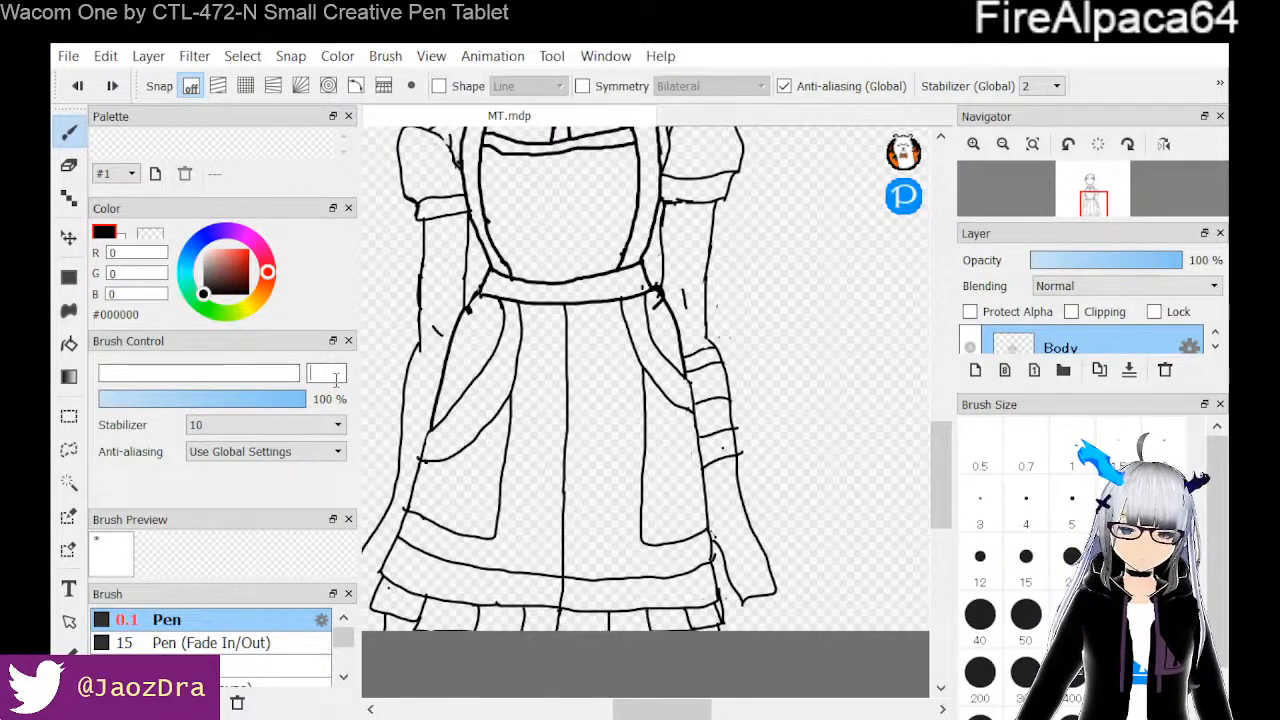
{"action": "type", "text": "3"}
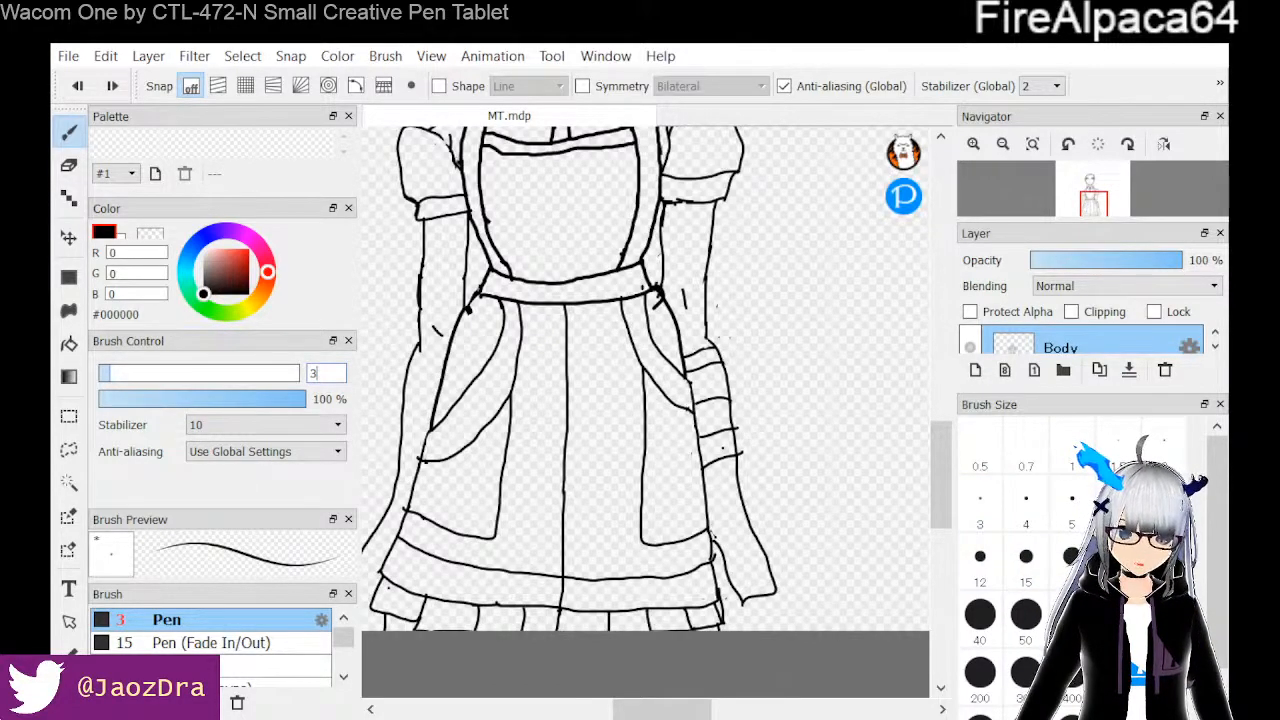
{"action": "left_click", "coordinate": [69, 165]}
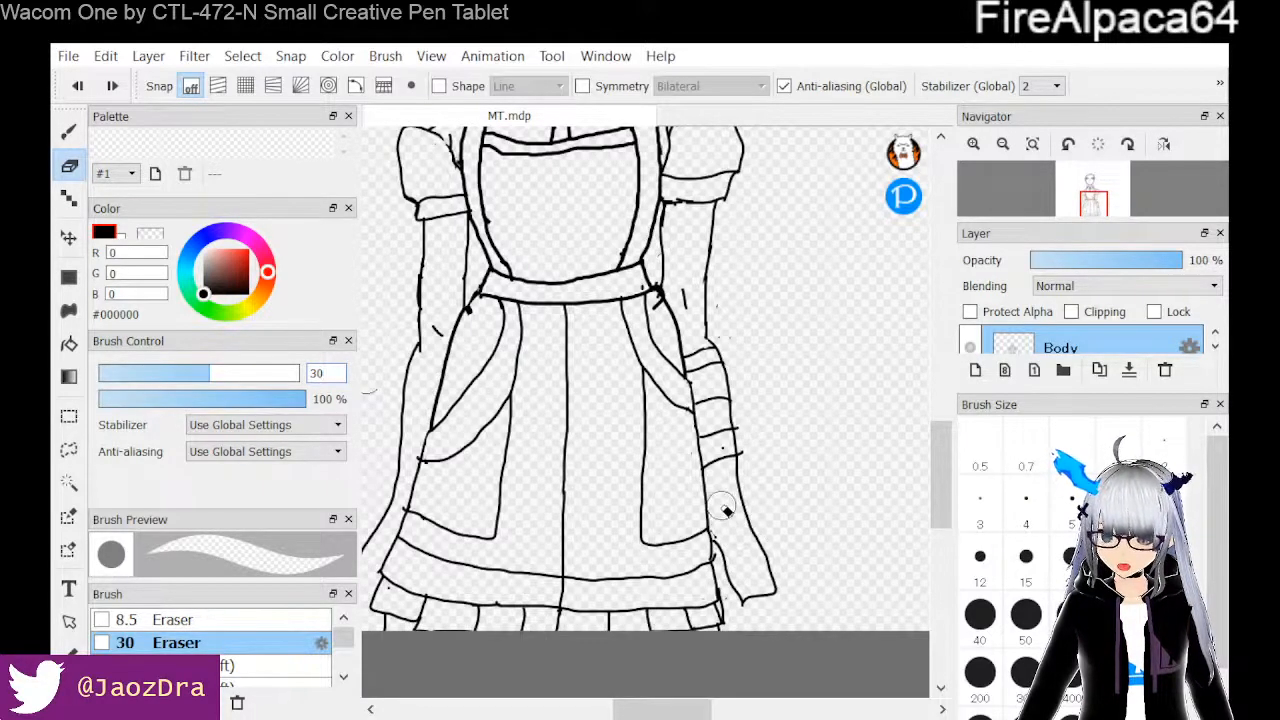
{"action": "left_click", "coordinate": [1027, 523]}
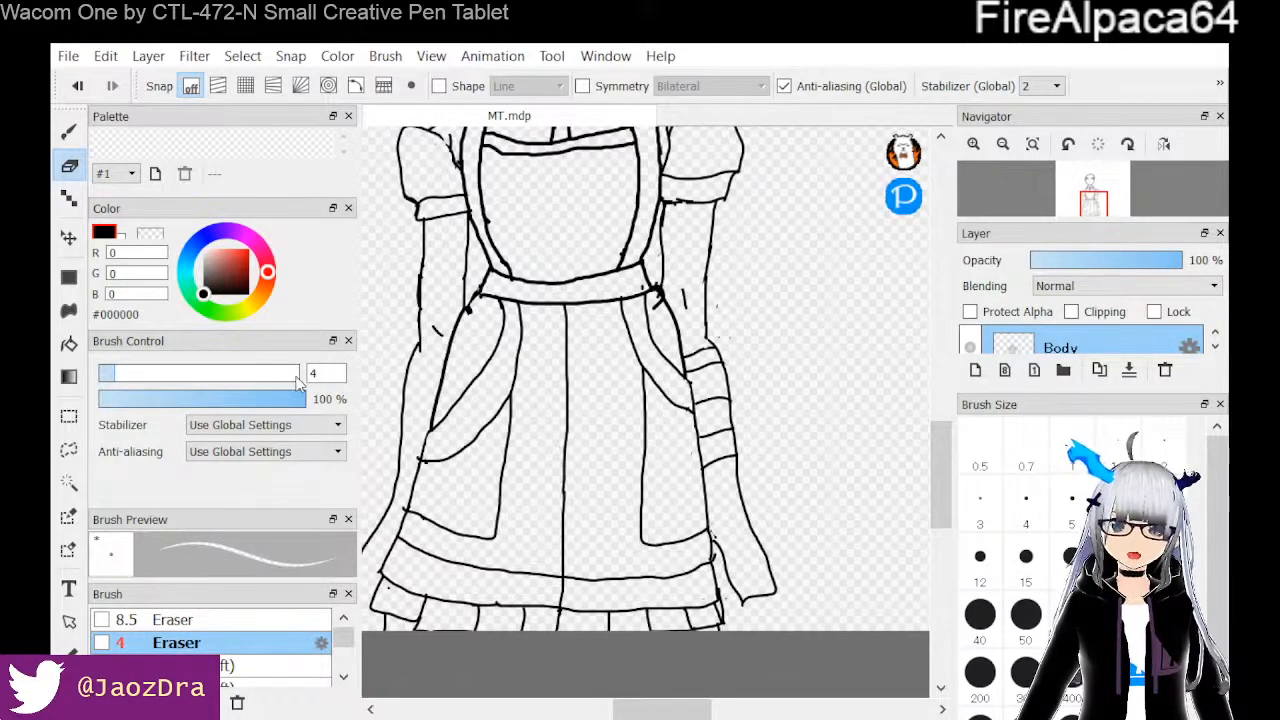
Draw a small oval inside an upper forearm band and a diagonal line across the forearm below the bands with the size 3 Pen
{"action": "left_click", "coordinate": [68, 136]}
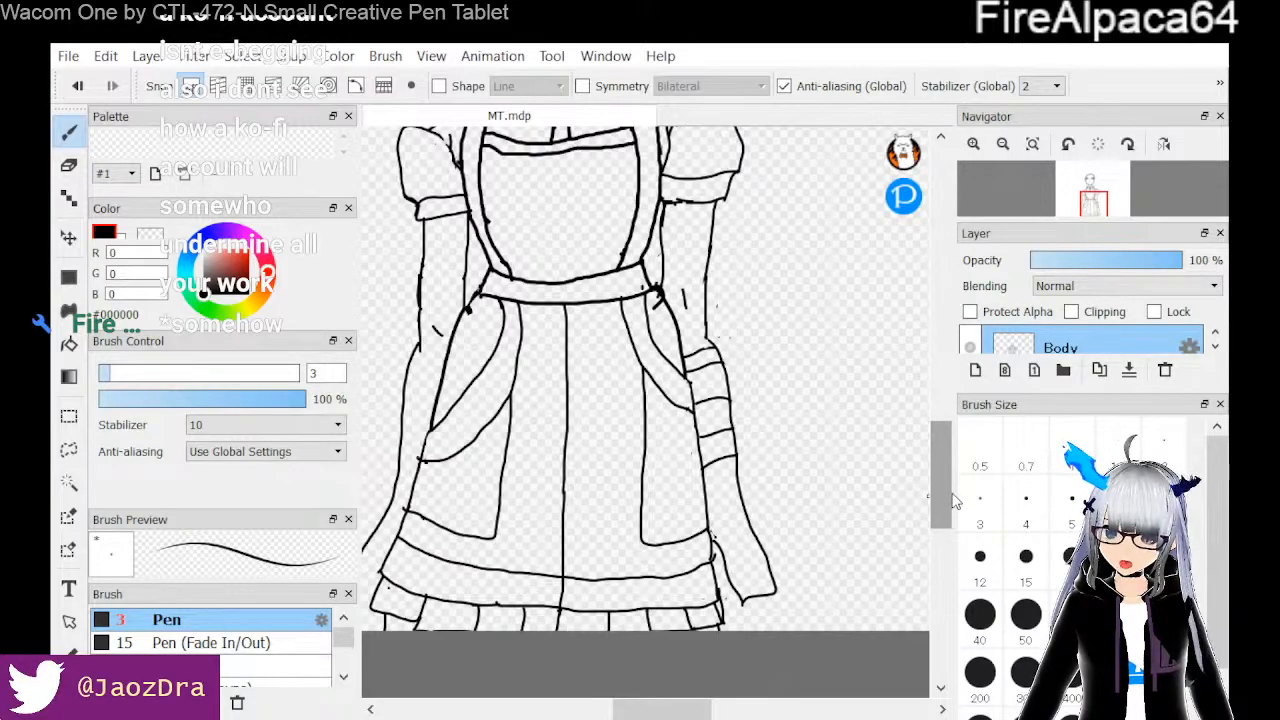
{"action": "scroll", "coordinate": [939, 528], "scroll_direction": "down", "scroll_amount": 3}
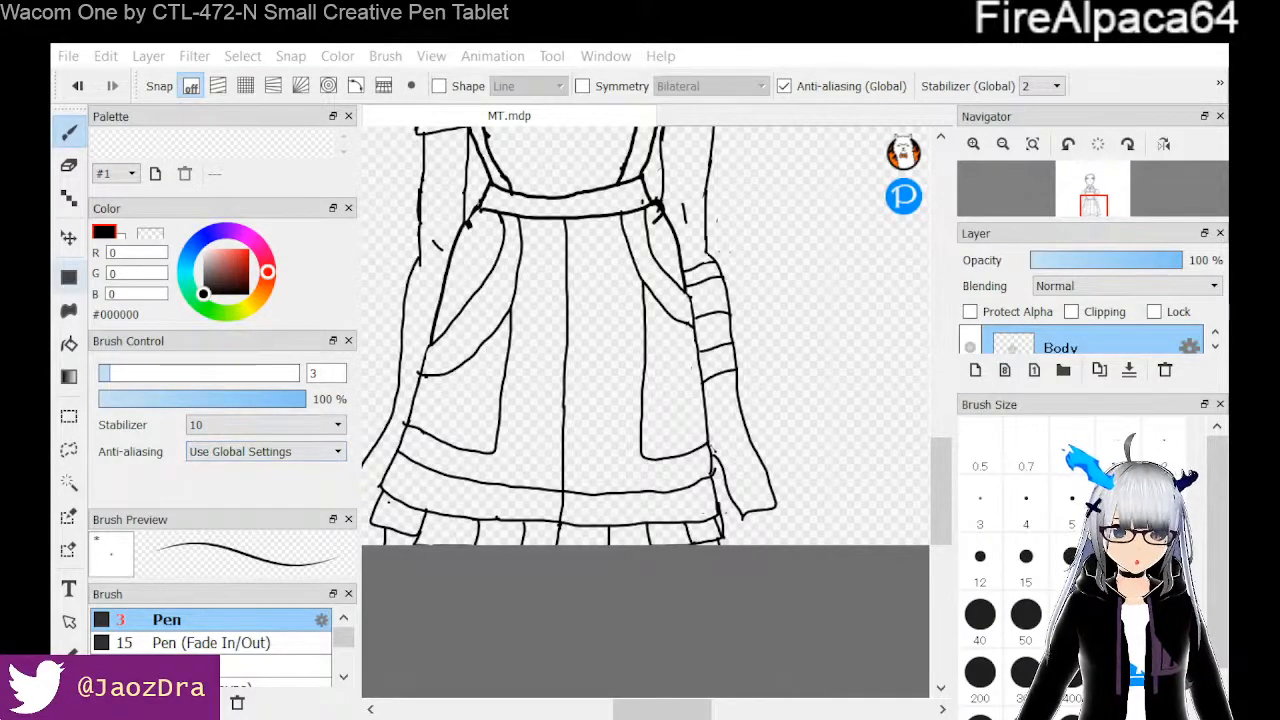
{"action": "left_click", "coordinate": [69, 166]}
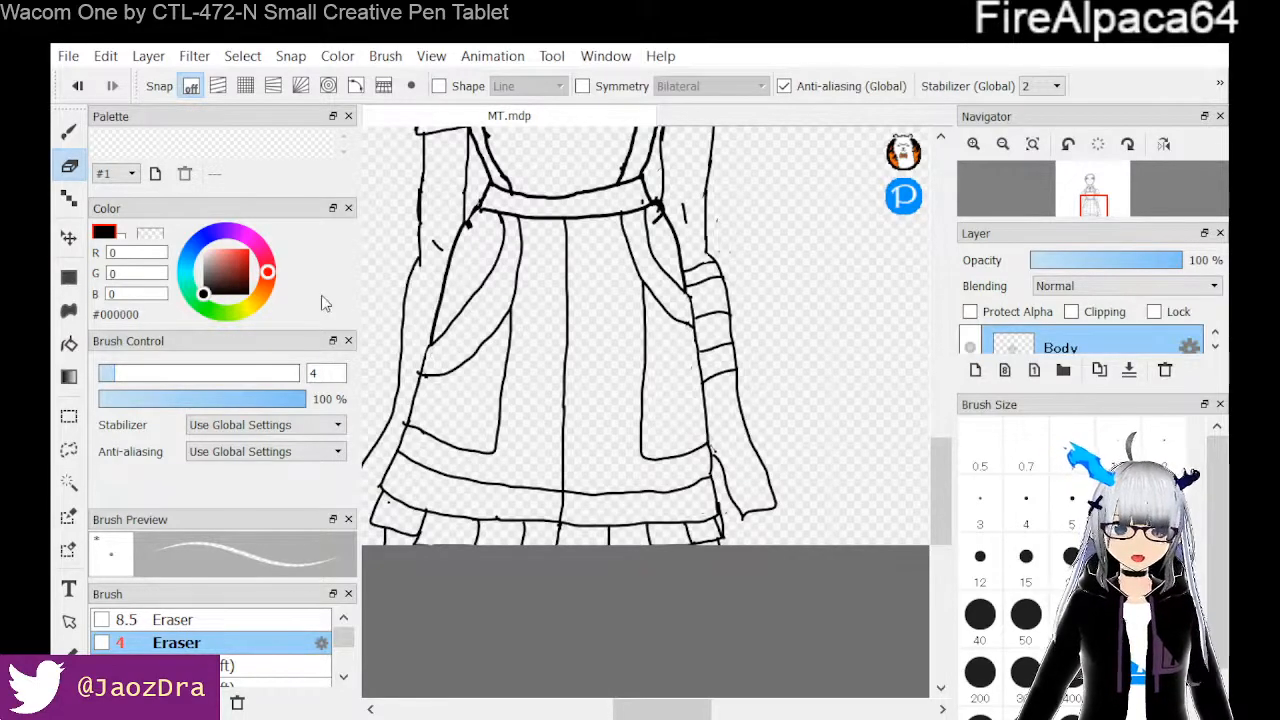
{"action": "left_click", "coordinate": [72, 132]}
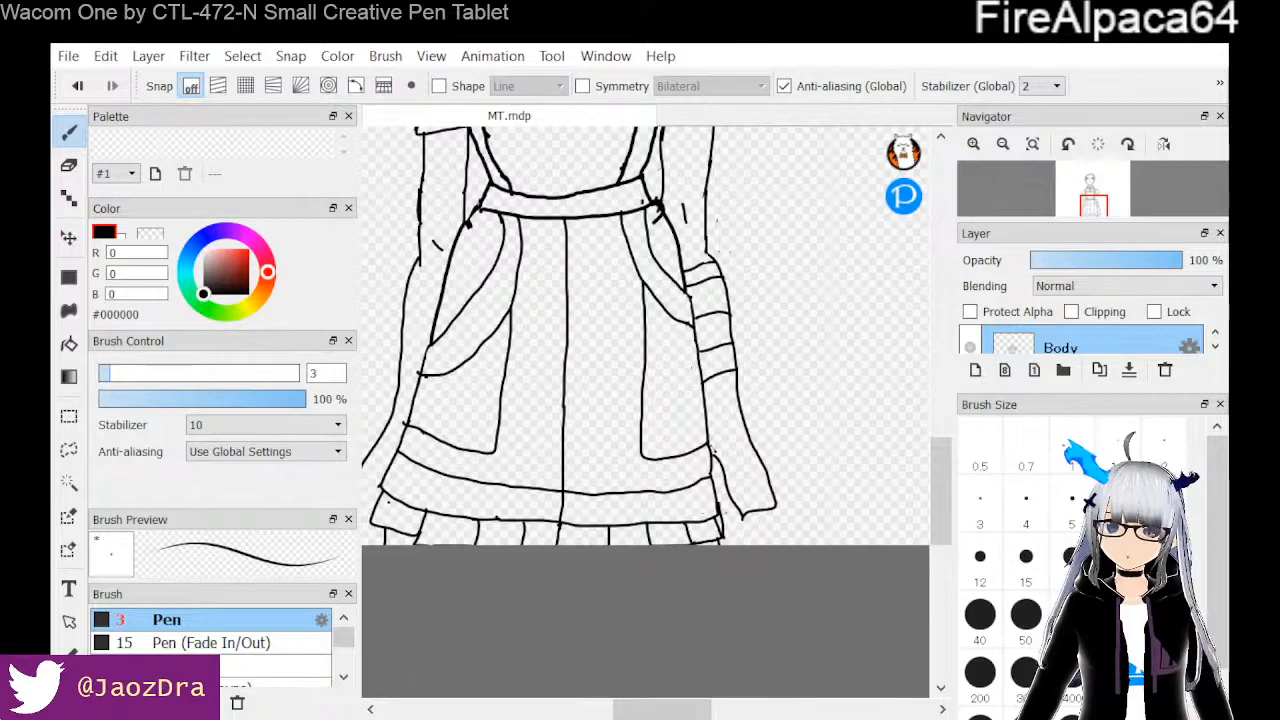
{"action": "left_click_drag", "start_coordinate": [658, 709], "coordinate": [629, 712]}
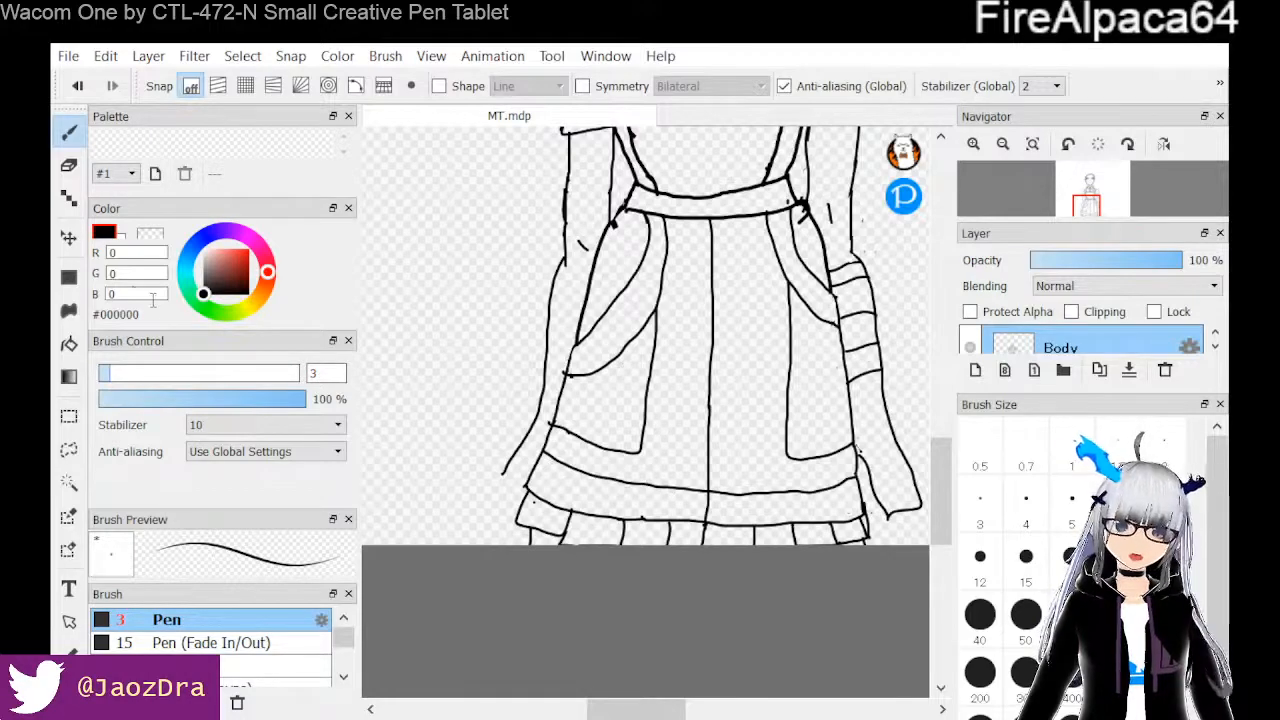
{"action": "left_click", "coordinate": [70, 168]}
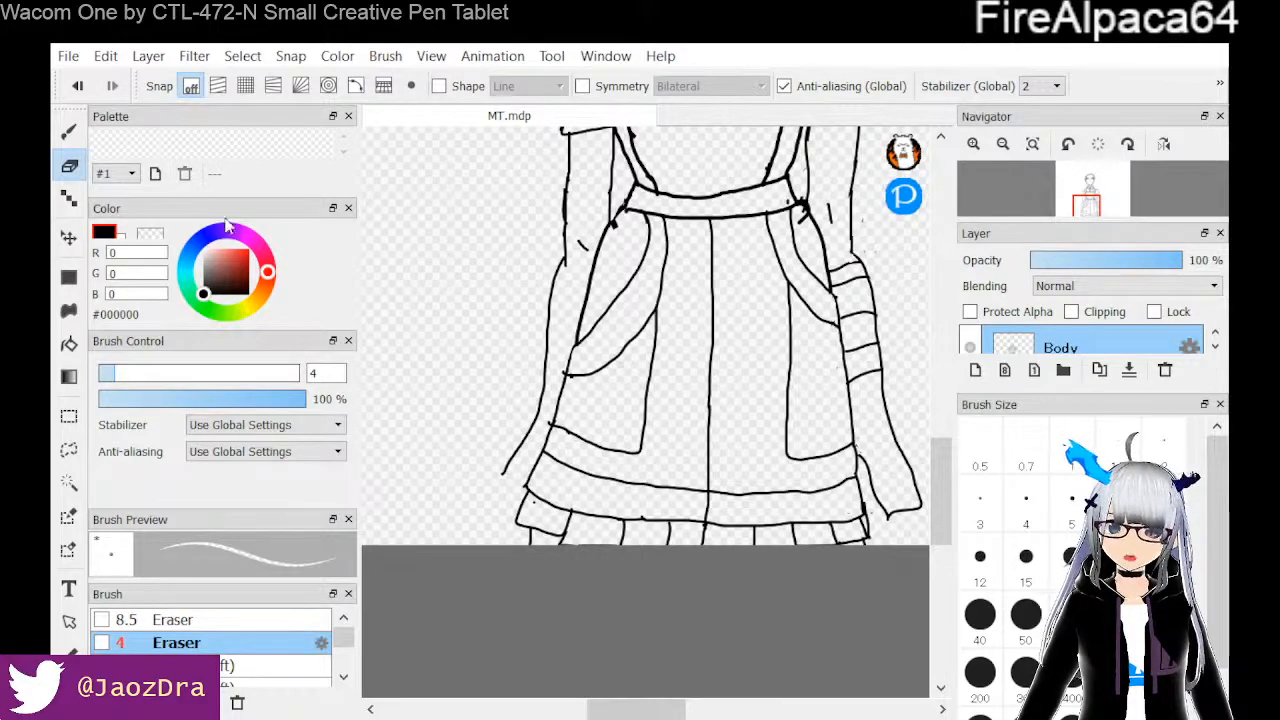
{"action": "left_click", "coordinate": [68, 133]}
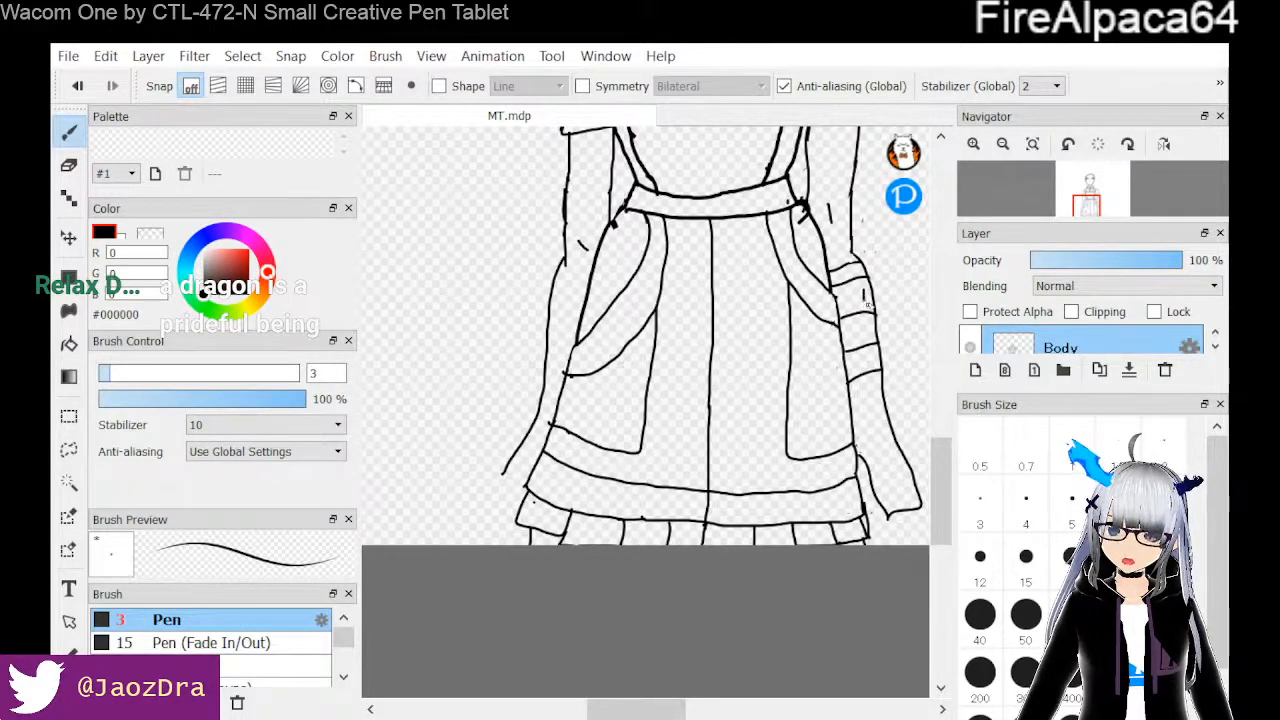
{"action": "left_click_drag", "start_coordinate": [868, 292], "coordinate": [865, 288]}
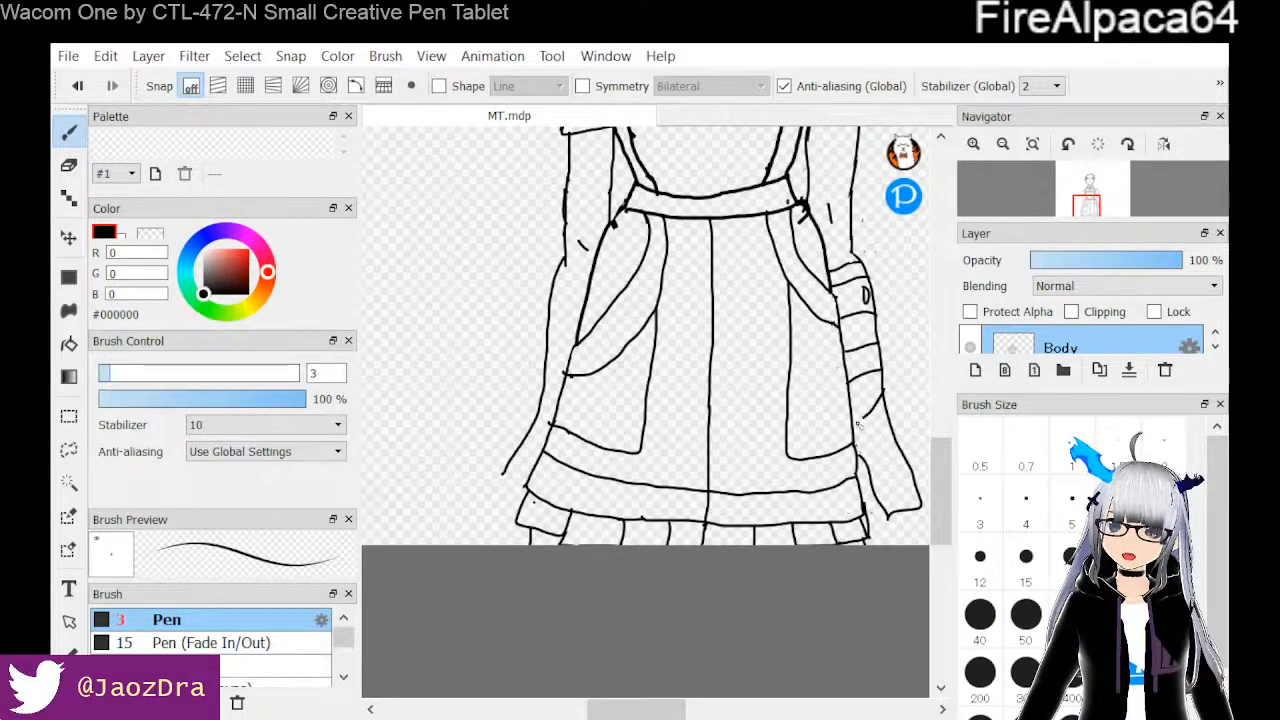
{"action": "left_click_drag", "start_coordinate": [843, 428], "coordinate": [866, 350]}
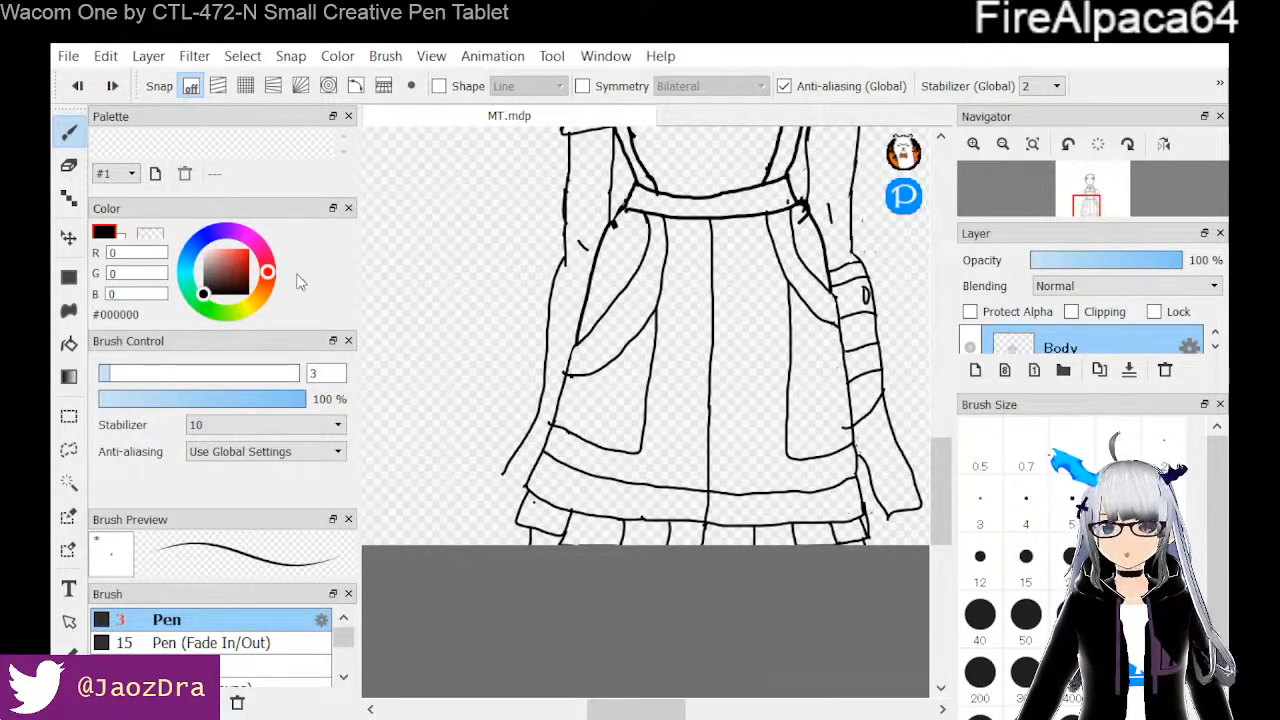
Erase the end of the diagonal forearm line that overshoots into the skirt, using the size 4 Eraser
{"action": "left_click", "coordinate": [70, 168]}
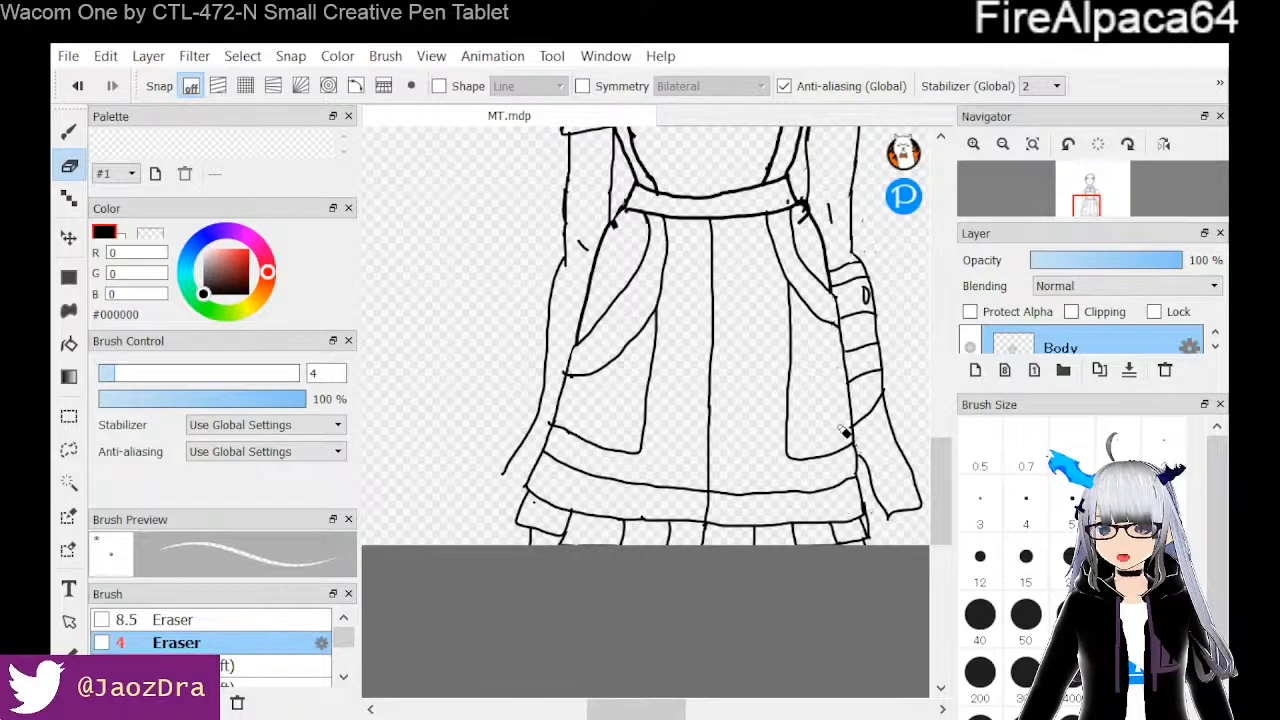
{"action": "scroll", "coordinate": [770, 603], "scroll_direction": "down", "scroll_amount": 2}
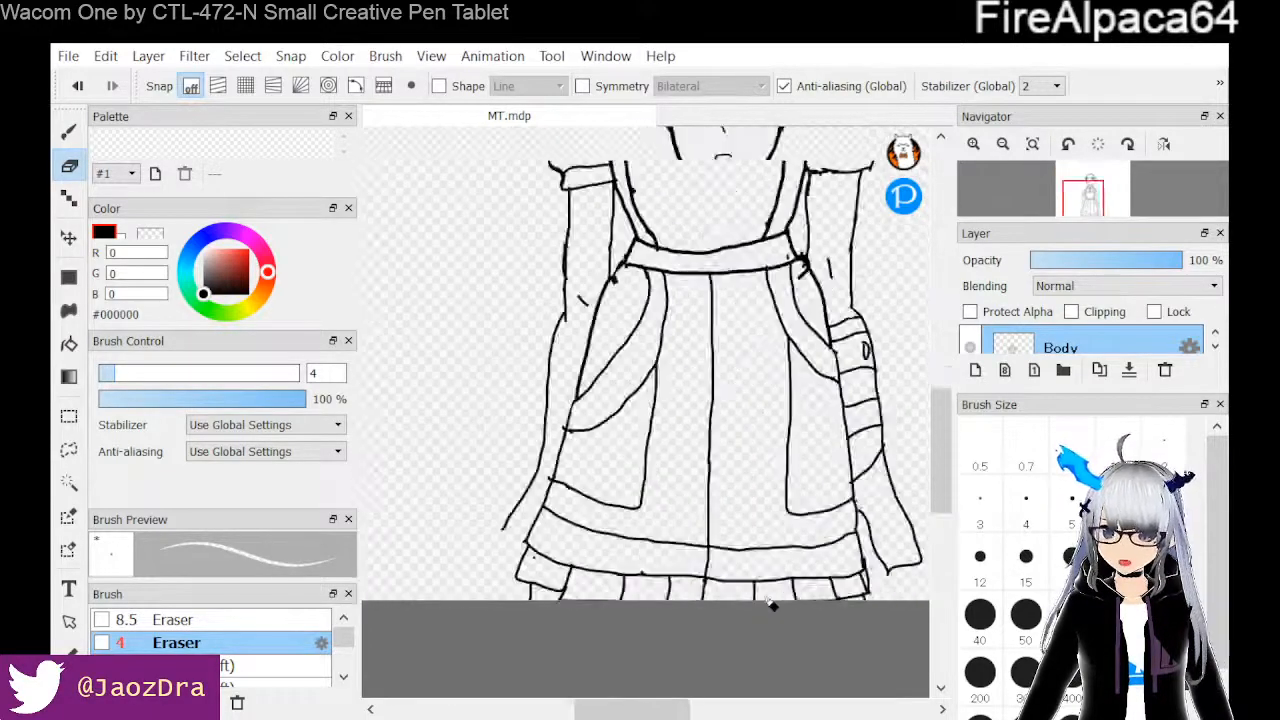
{"action": "scroll", "coordinate": [770, 603], "scroll_direction": "up", "scroll_amount": 5}
{"action": "left_click_drag", "start_coordinate": [631, 703], "coordinate": [655, 690]}
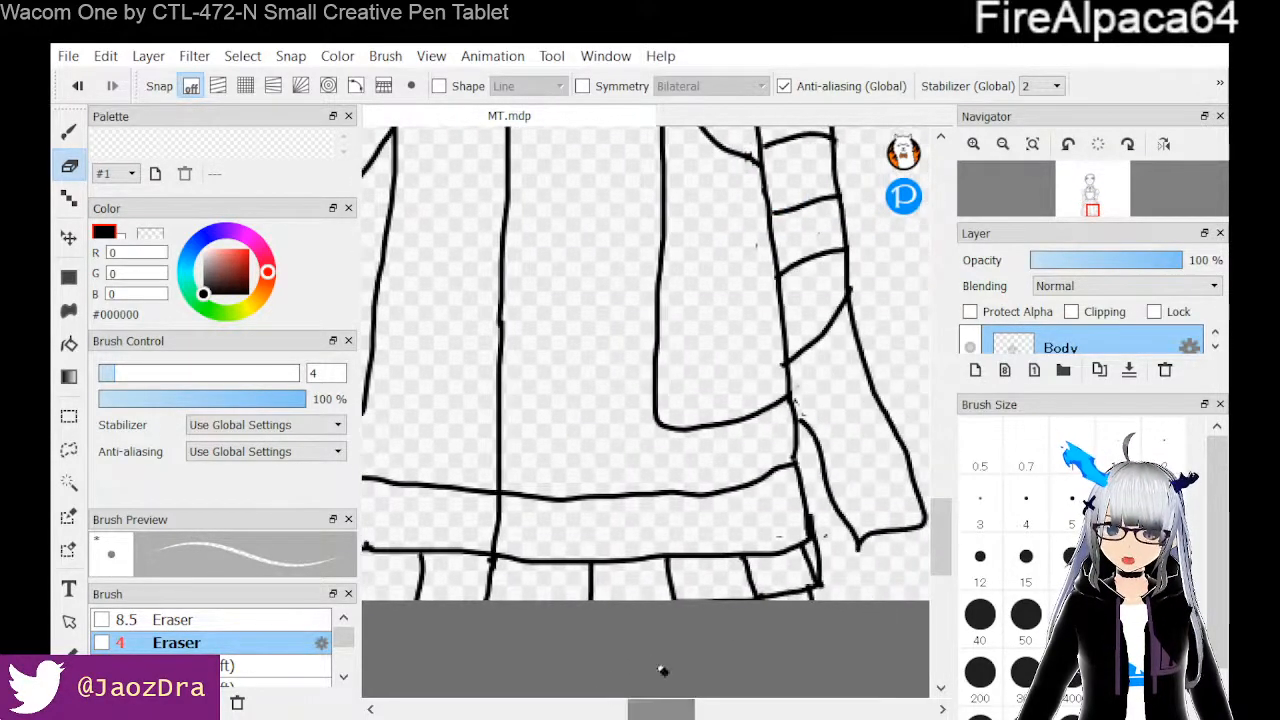
{"action": "scroll", "coordinate": [797, 400], "scroll_direction": "up", "scroll_amount": 4}
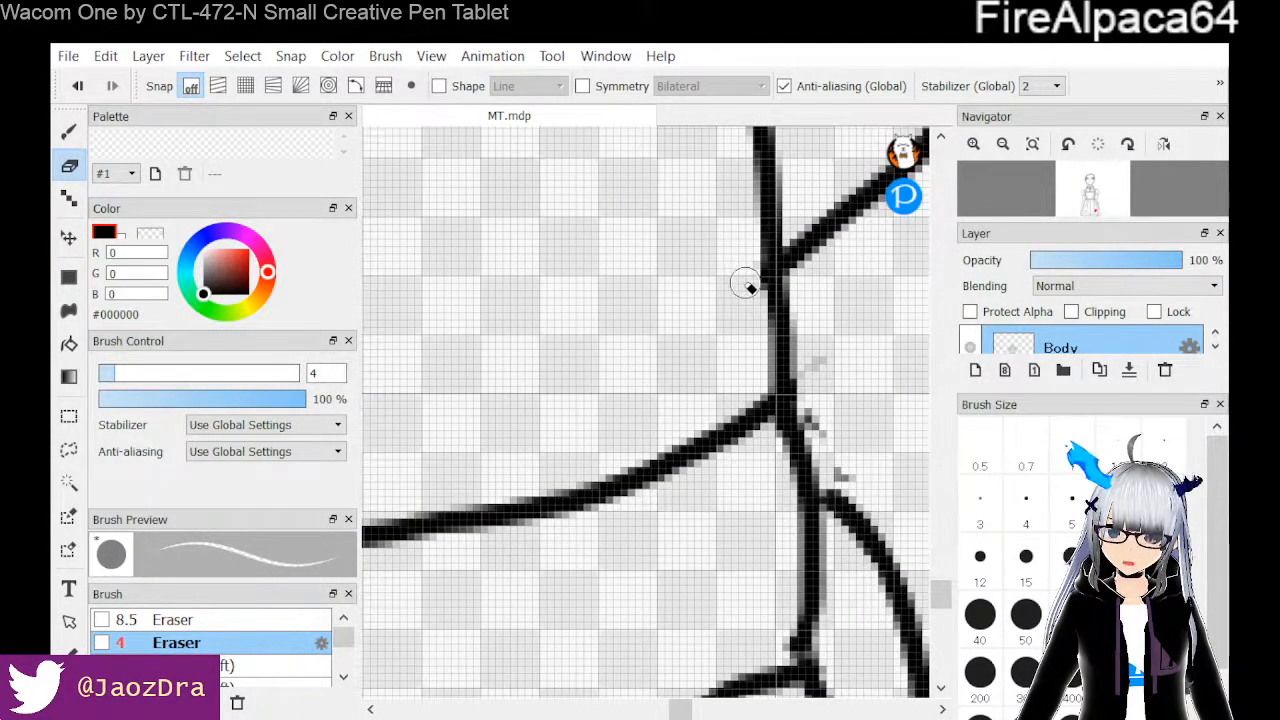
{"action": "scroll", "coordinate": [740, 320], "scroll_direction": "down", "scroll_amount": 5}
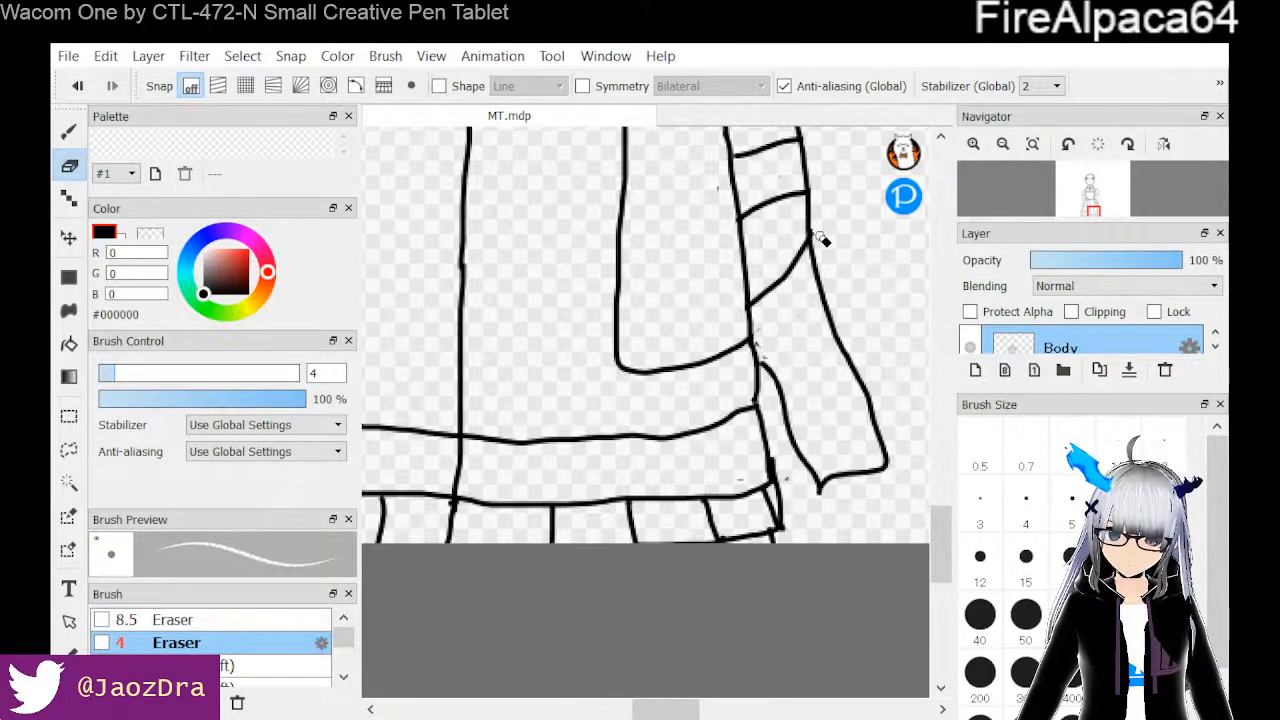
{"action": "scroll", "coordinate": [817, 237], "scroll_direction": "up", "scroll_amount": 2}
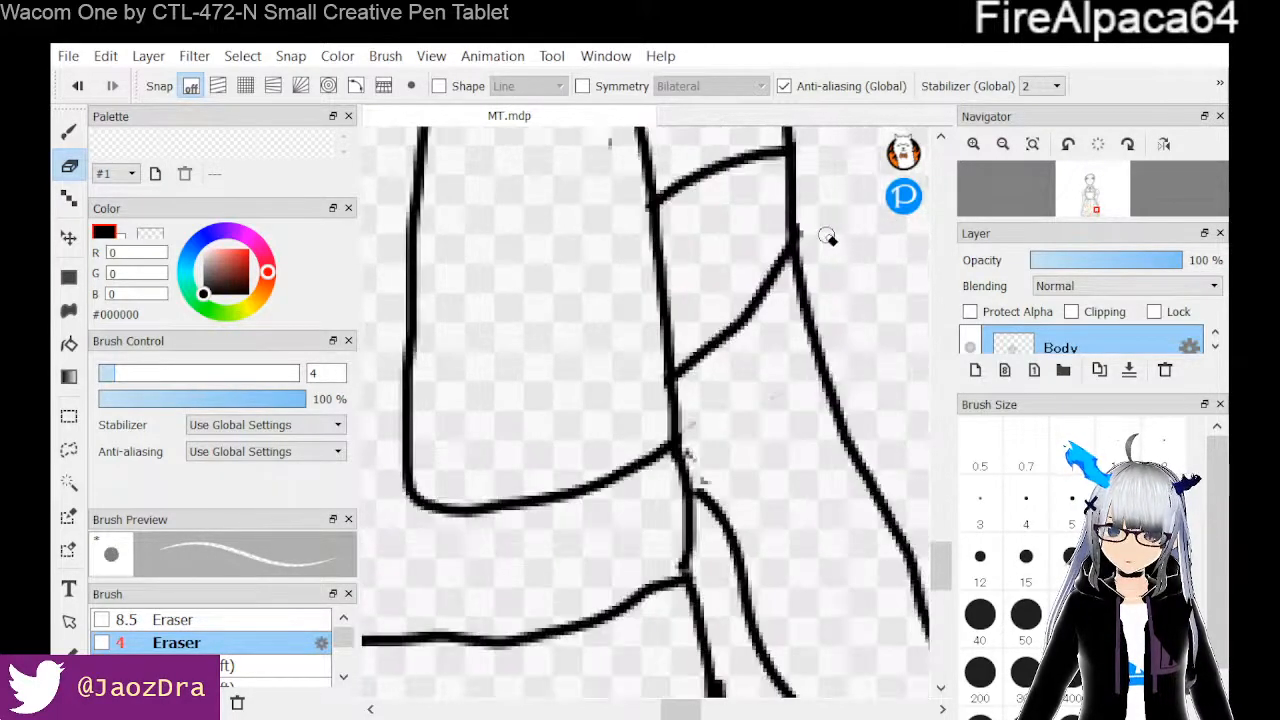
{"action": "scroll", "coordinate": [829, 251], "scroll_direction": "down", "scroll_amount": 3}
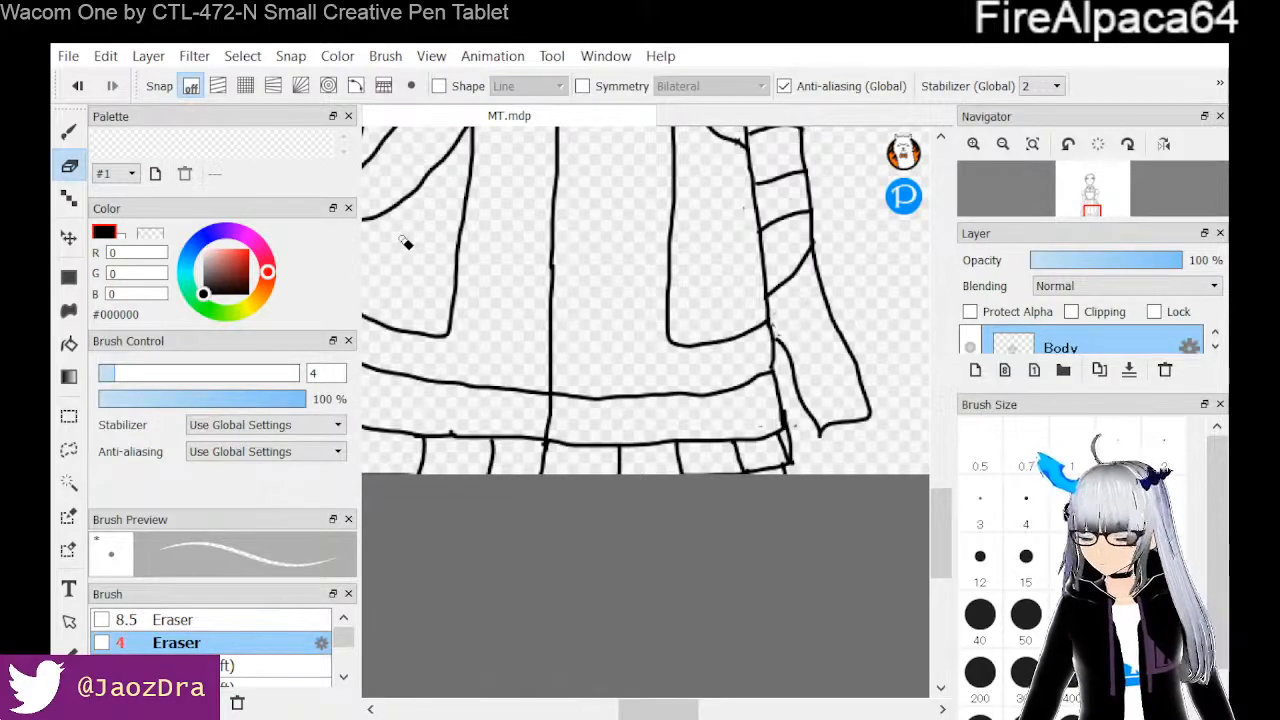
Draw a line across the wrist with the size 3 Pen and erase the old inner and lower outline of the hand below it
{"action": "left_click", "coordinate": [69, 130]}
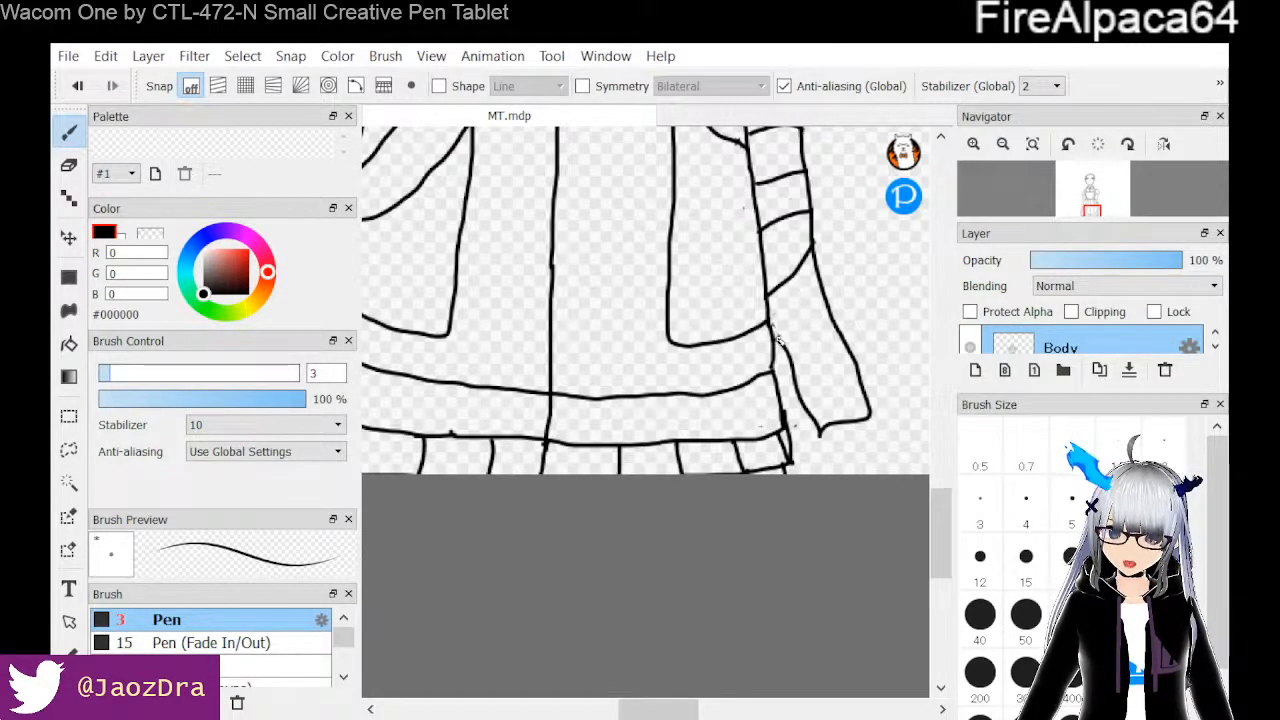
{"action": "left_click_drag", "start_coordinate": [790, 333], "coordinate": [840, 322]}
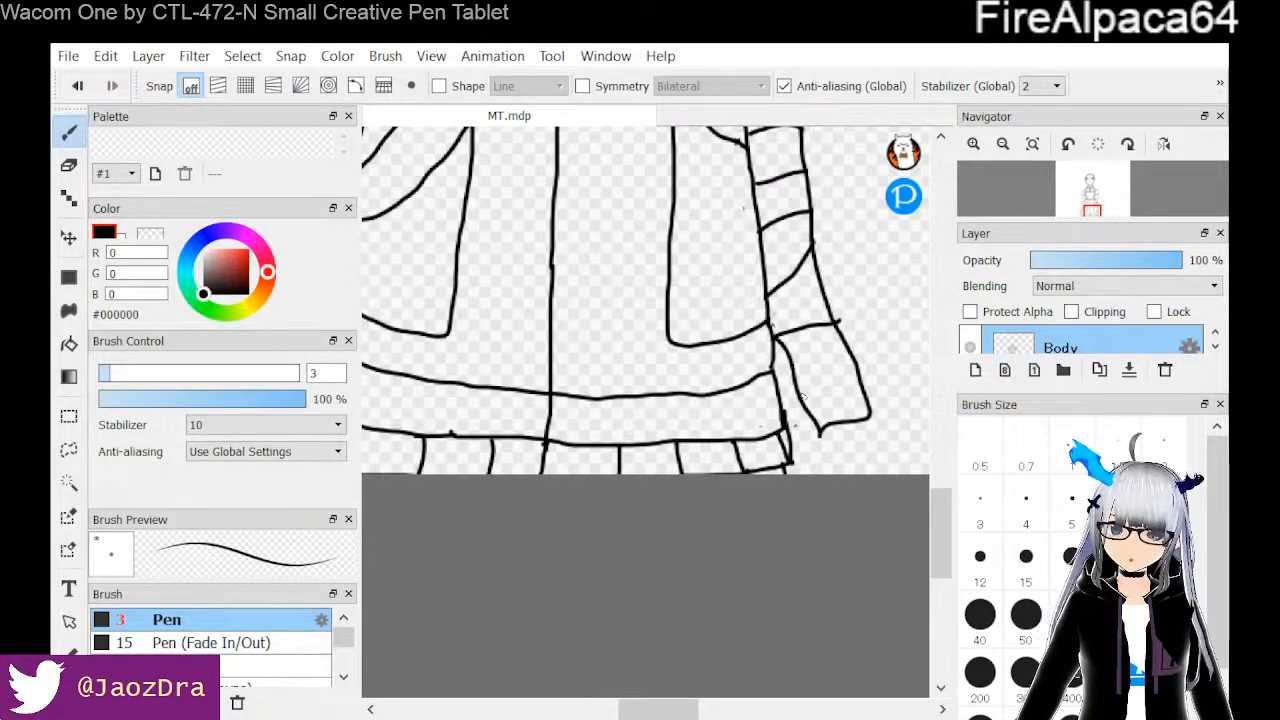
{"action": "left_click", "coordinate": [69, 165]}
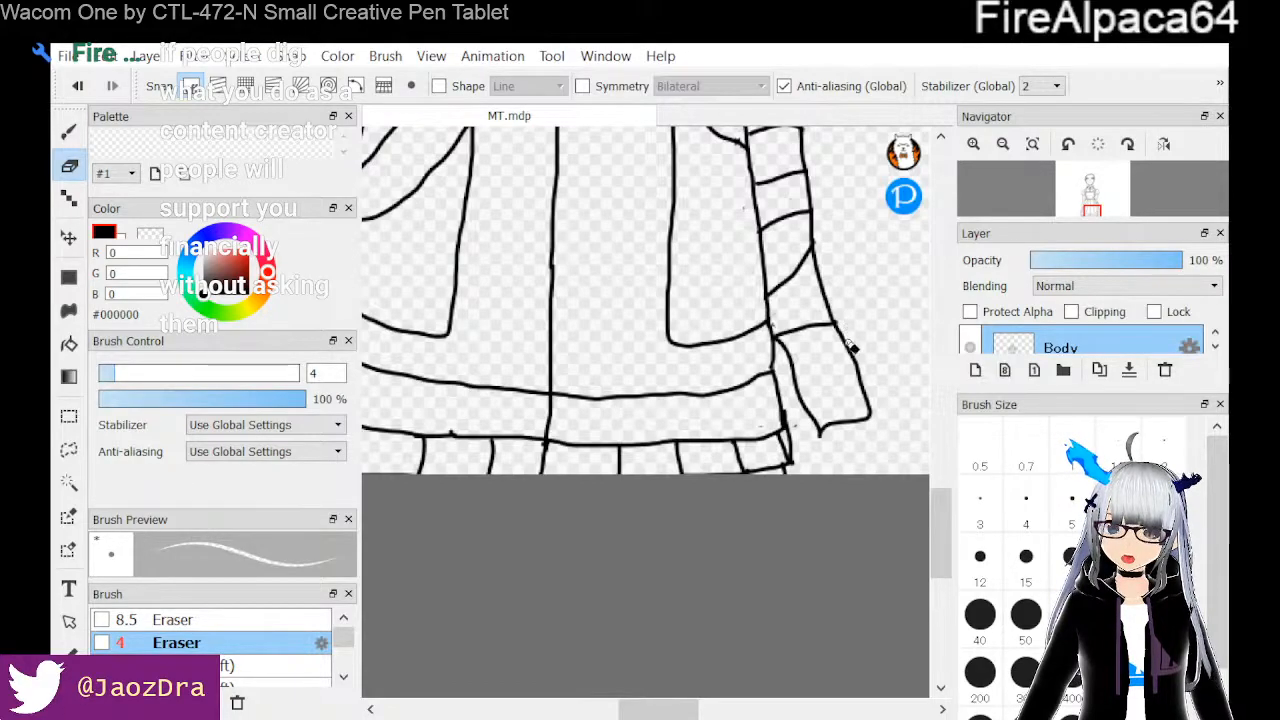
{"action": "mouse_move", "coordinate": [820, 428]}
{"action": "left_mouse_down"}
{"action": "mouse_move", "coordinate": [825, 440]}
{"action": "mouse_move", "coordinate": [842, 416]}
{"action": "mouse_move", "coordinate": [812, 428]}
{"action": "mouse_move", "coordinate": [816, 405]}
{"action": "mouse_move", "coordinate": [800, 410]}
{"action": "mouse_move", "coordinate": [806, 378]}
{"action": "mouse_move", "coordinate": [803, 393]}
{"action": "mouse_move", "coordinate": [787, 351]}
{"action": "left_mouse_up"}
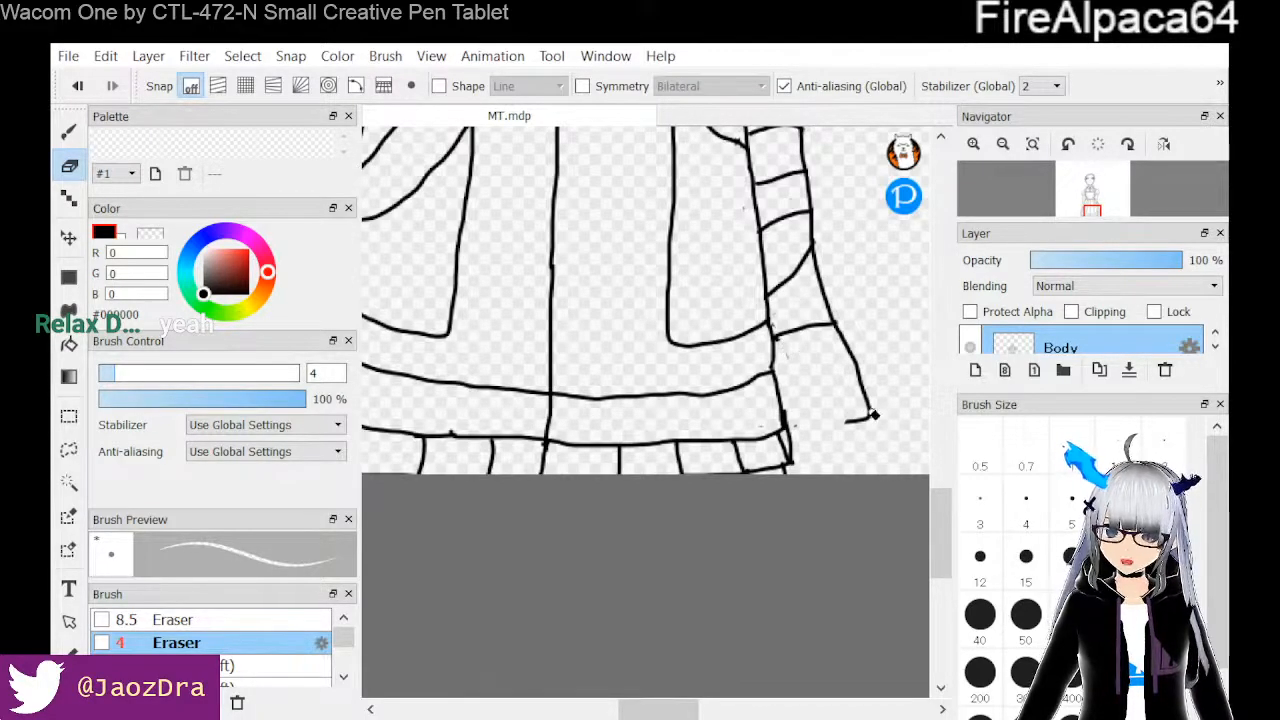
{"action": "mouse_move", "coordinate": [860, 424]}
{"action": "left_mouse_down"}
{"action": "mouse_move", "coordinate": [846, 421]}
{"action": "mouse_move", "coordinate": [874, 428]}
{"action": "mouse_move", "coordinate": [857, 446]}
{"action": "mouse_move", "coordinate": [868, 398]}
{"action": "left_mouse_up"}
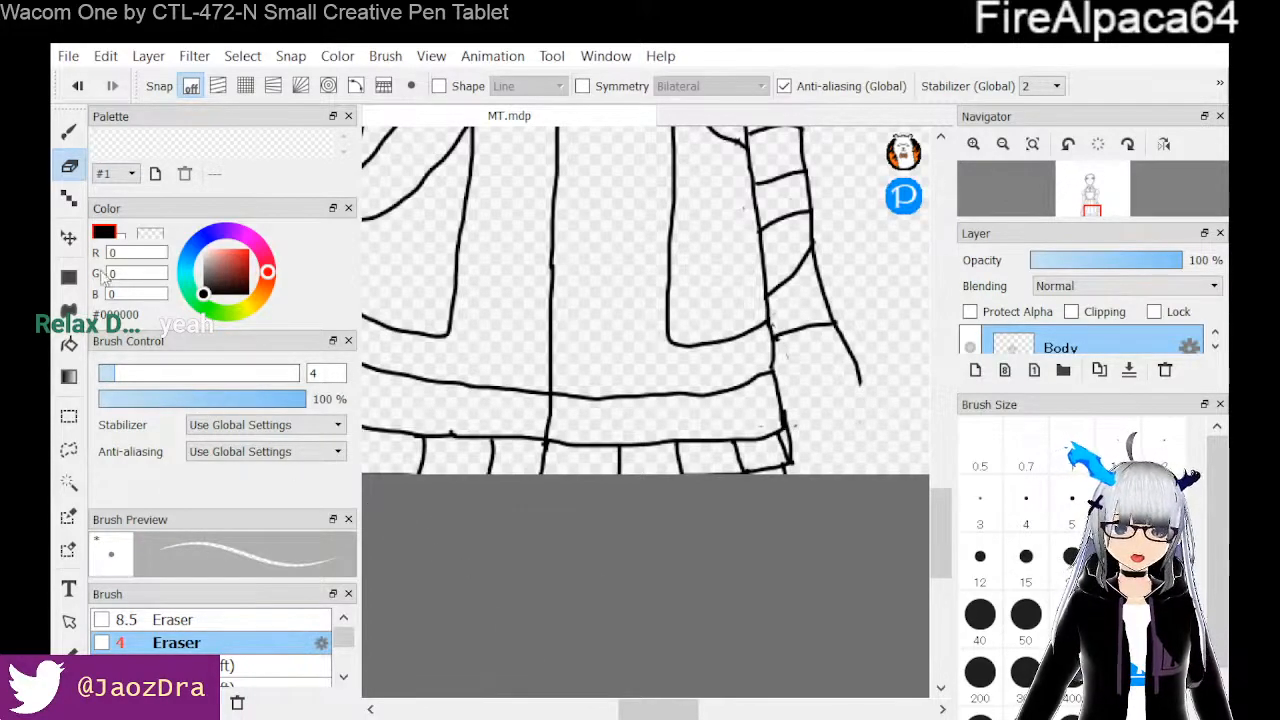
{"action": "left_click", "coordinate": [68, 138]}
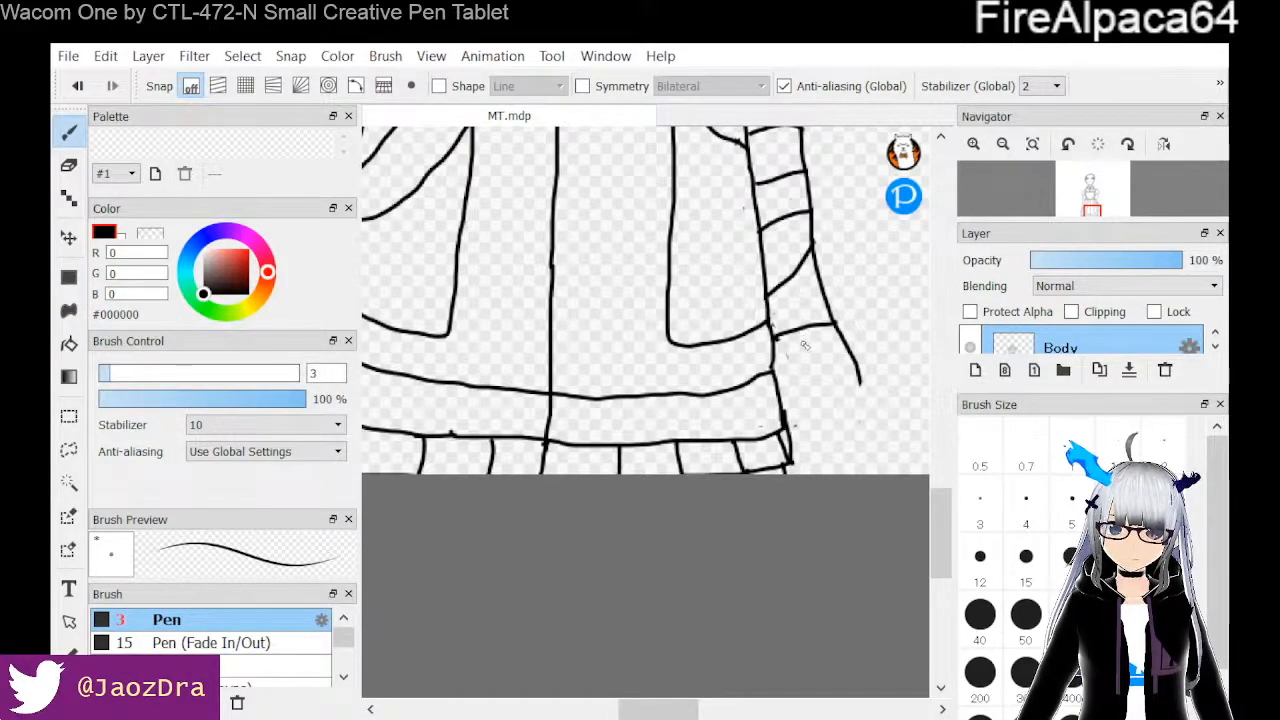
{"action": "left_click_drag", "start_coordinate": [808, 340], "coordinate": [800, 442]}
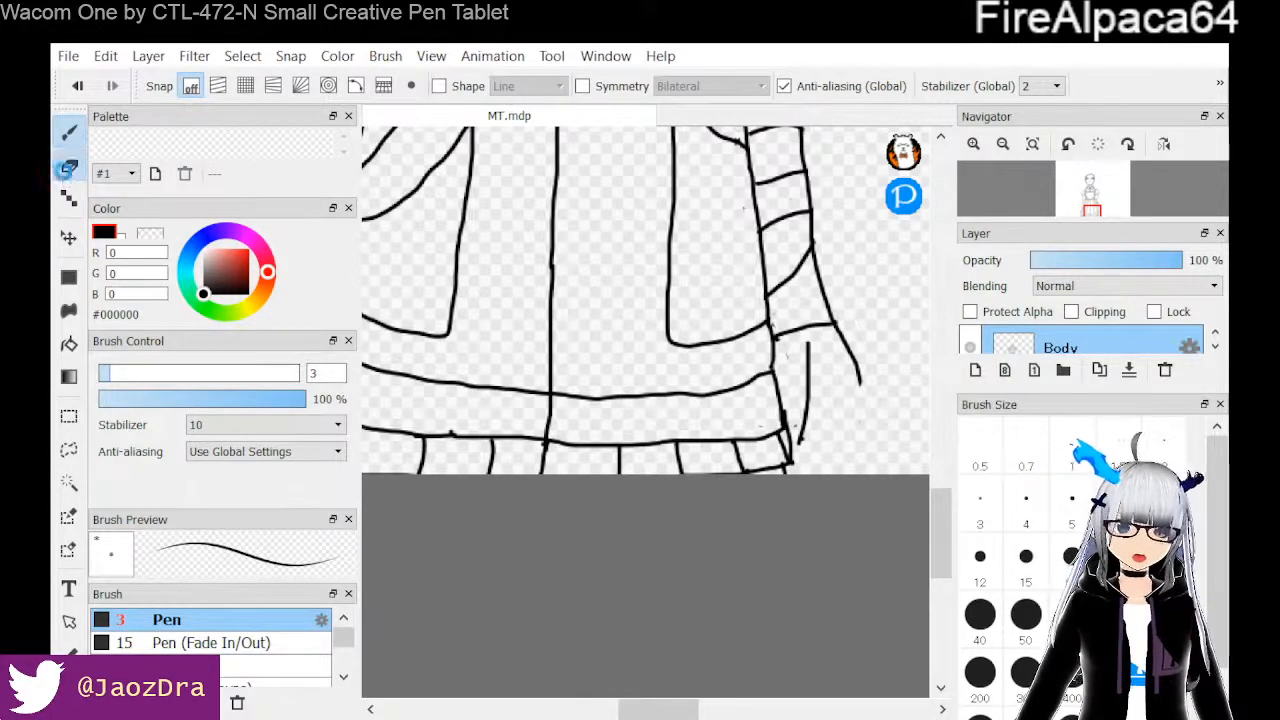
{"action": "left_click", "coordinate": [67, 169]}
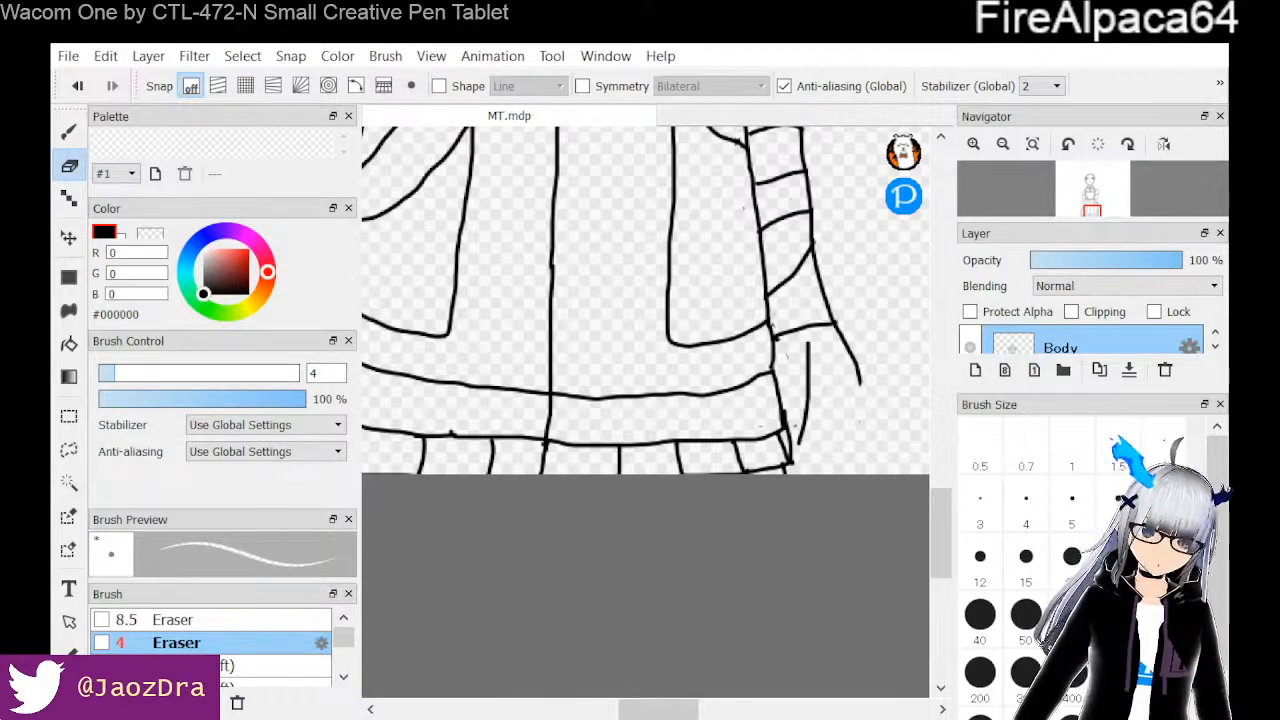
{"action": "key", "text": "ctrl+z"}
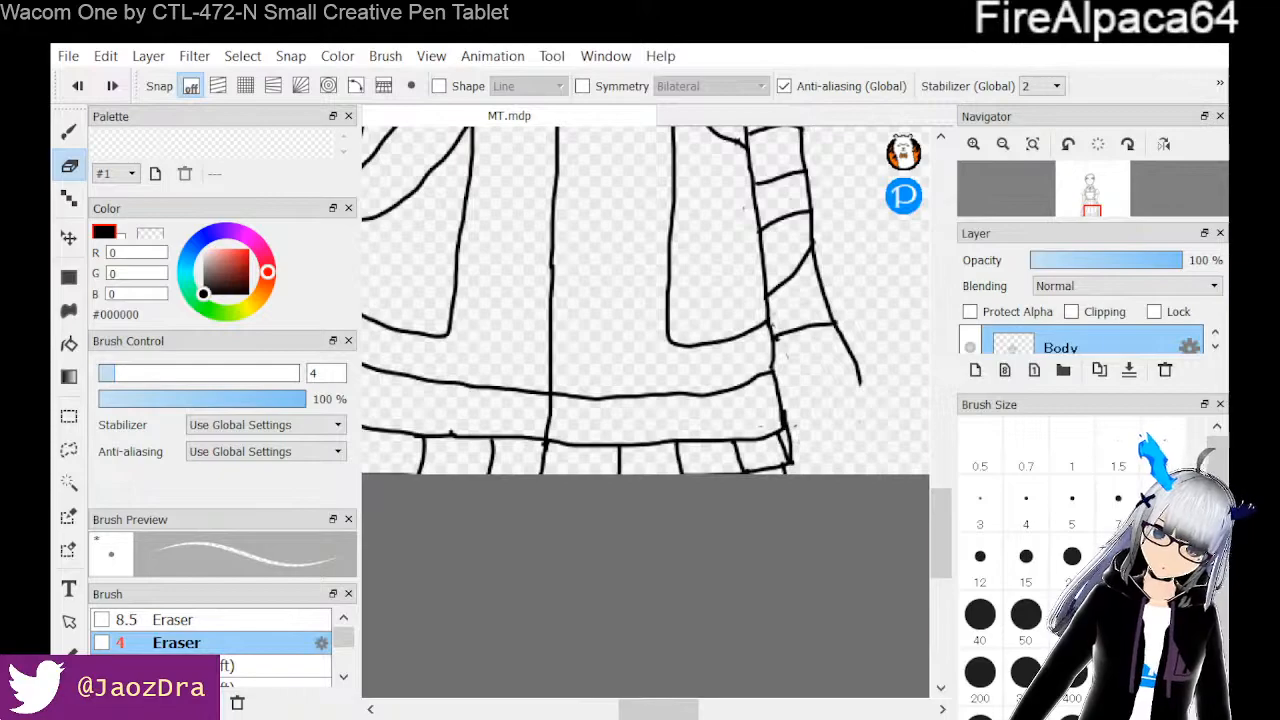
Draw the finger outlines below the wrist with the size 3 Pen and trim the overshooting stroke at the hand's outer edge with the size 4 Eraser
{"action": "left_click", "coordinate": [69, 131]}
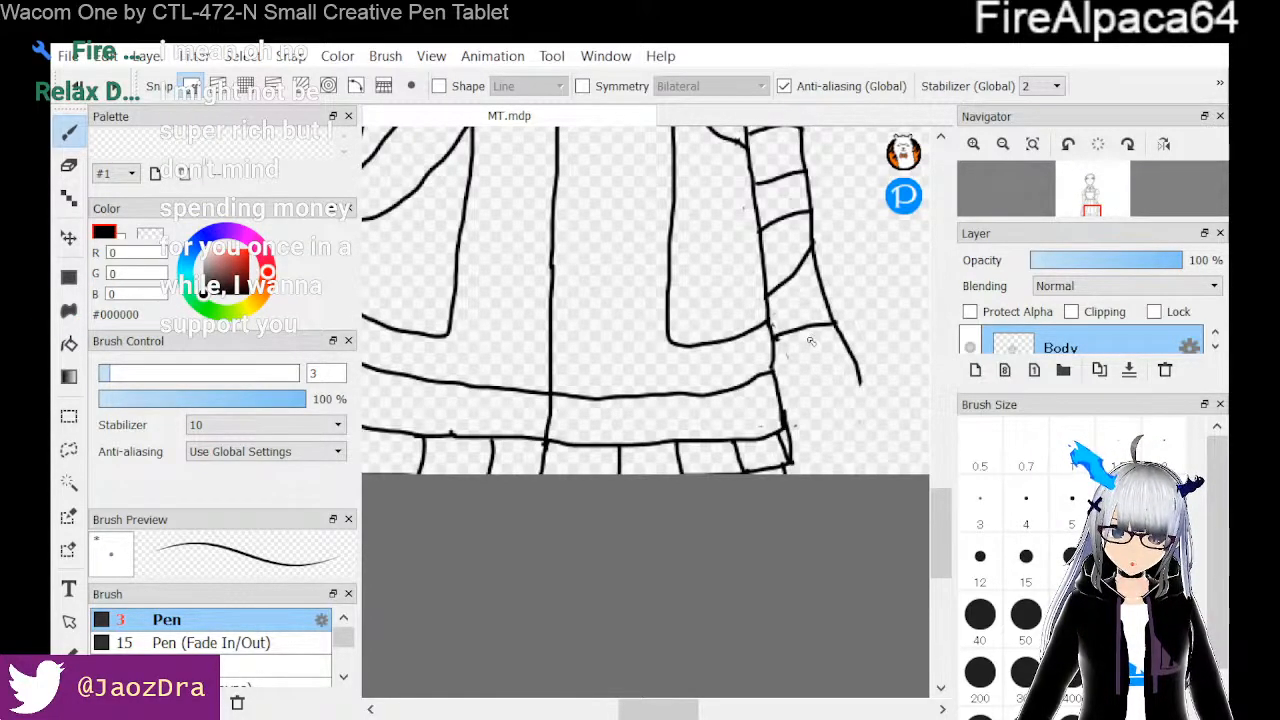
{"action": "left_click_drag", "start_coordinate": [810, 368], "coordinate": [818, 458]}
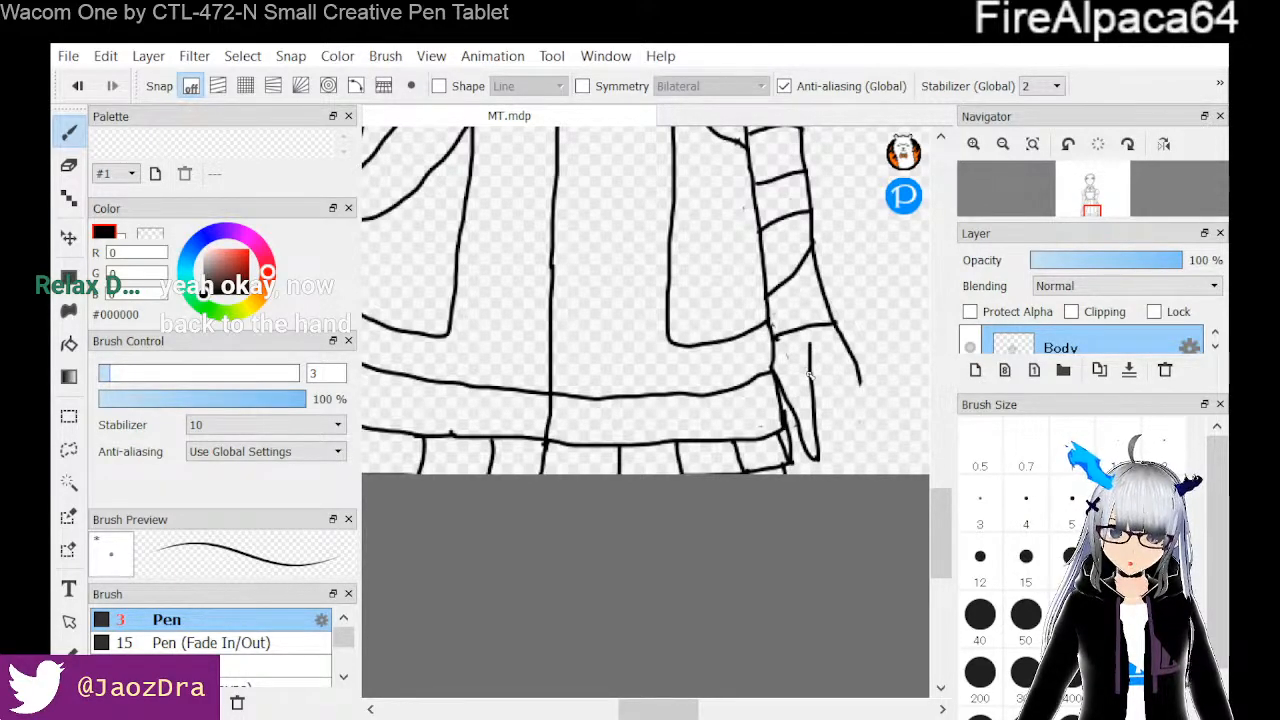
{"action": "mouse_move", "coordinate": [813, 383]}
{"action": "left_mouse_down"}
{"action": "mouse_move", "coordinate": [826, 422]}
{"action": "mouse_move", "coordinate": [847, 420]}
{"action": "mouse_move", "coordinate": [869, 406]}
{"action": "mouse_move", "coordinate": [863, 384]}
{"action": "mouse_move", "coordinate": [855, 420]}
{"action": "left_mouse_up"}
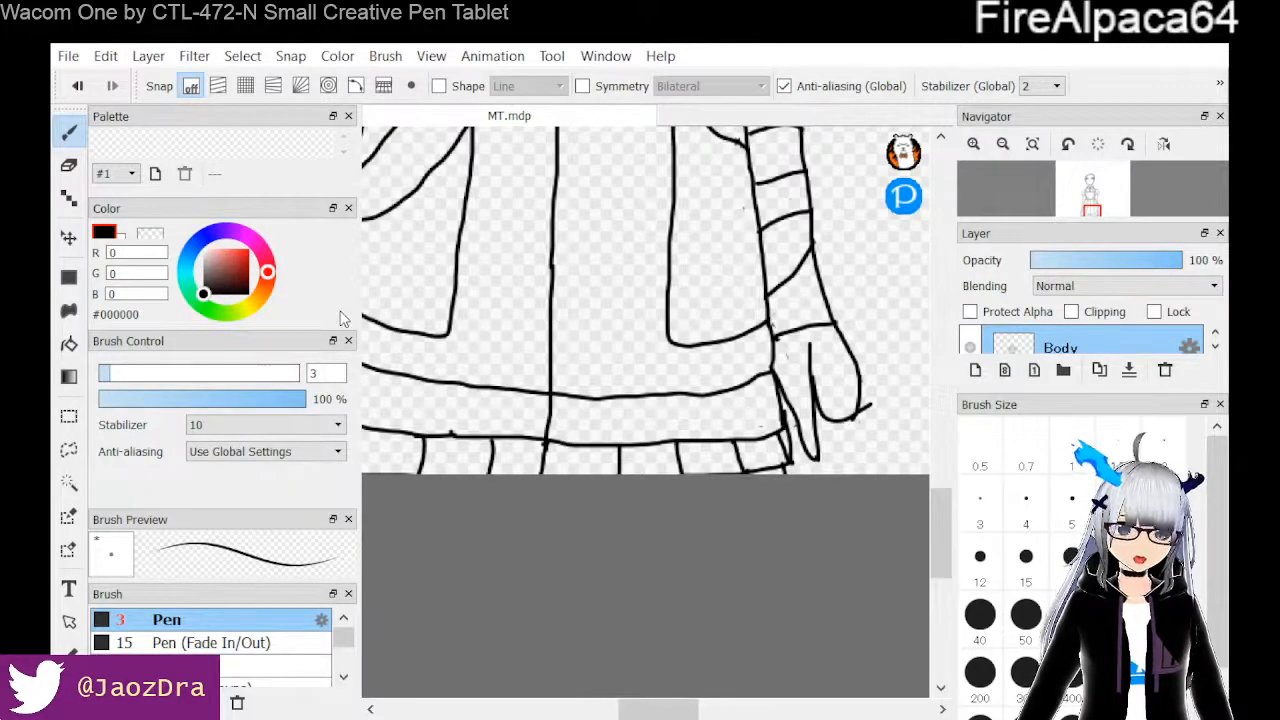
{"action": "left_click", "coordinate": [69, 165]}
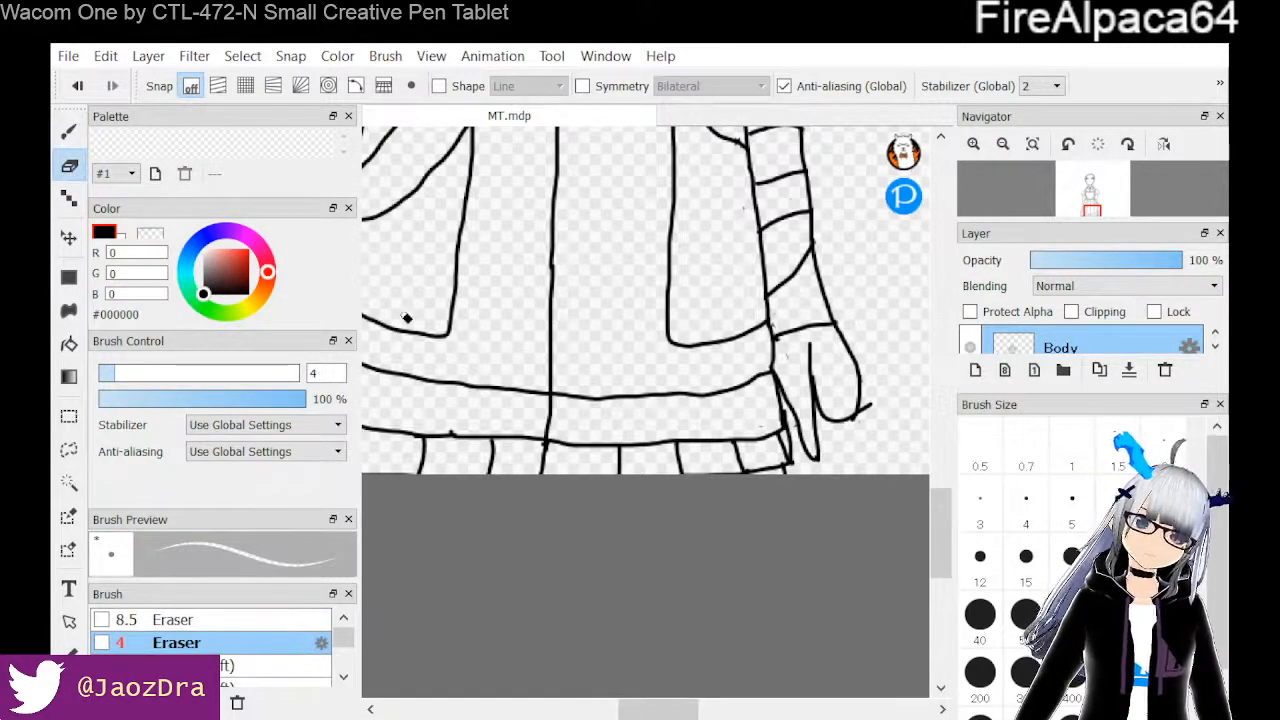
{"action": "mouse_move", "coordinate": [862, 411]}
{"action": "left_mouse_down"}
{"action": "mouse_move", "coordinate": [868, 401]}
{"action": "mouse_move", "coordinate": [861, 426]}
{"action": "left_mouse_up"}
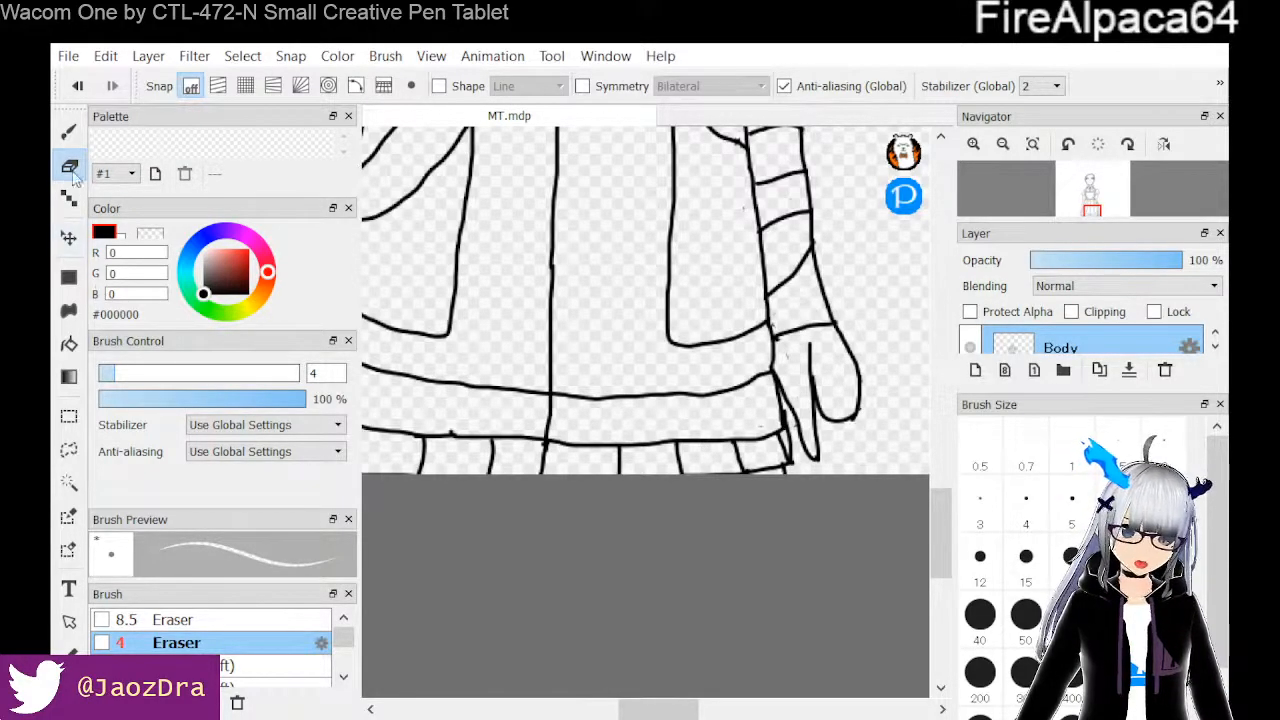
{"action": "left_click", "coordinate": [70, 136]}
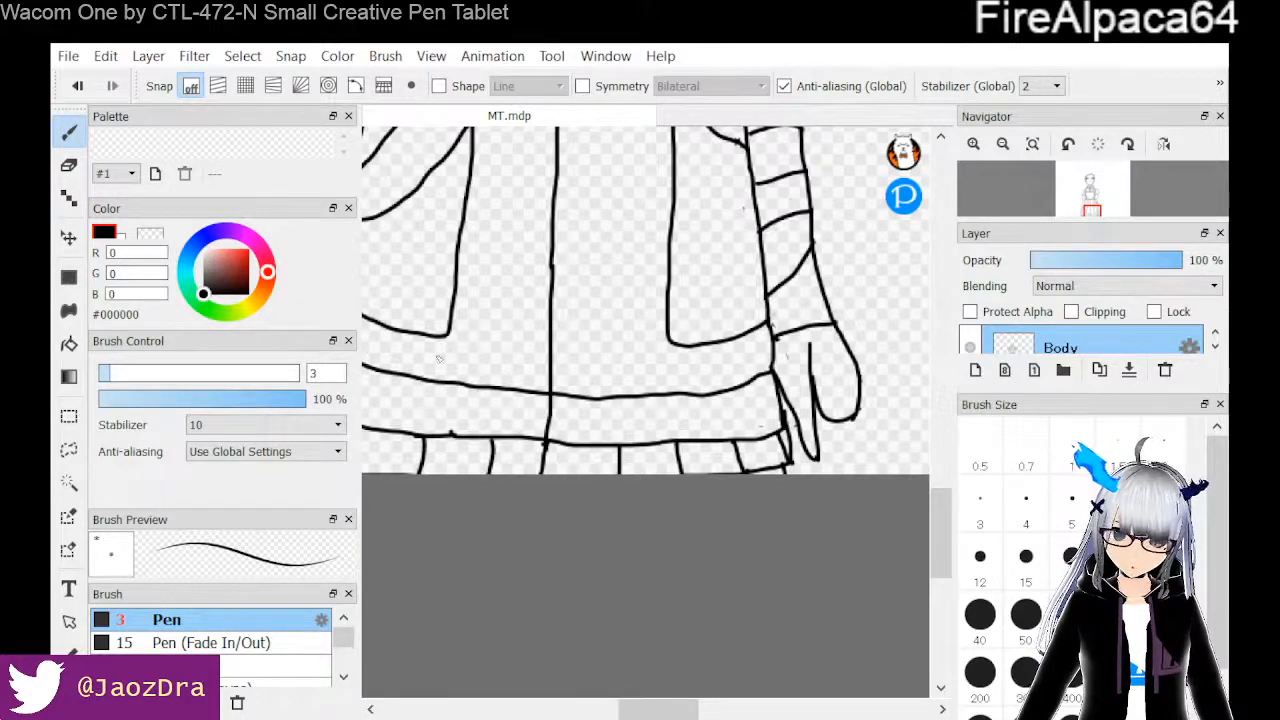
Erase the newly drawn finger lines below the wrist with the size 4 Eraser, keeping the hand's outer edge
{"action": "left_click", "coordinate": [69, 165]}
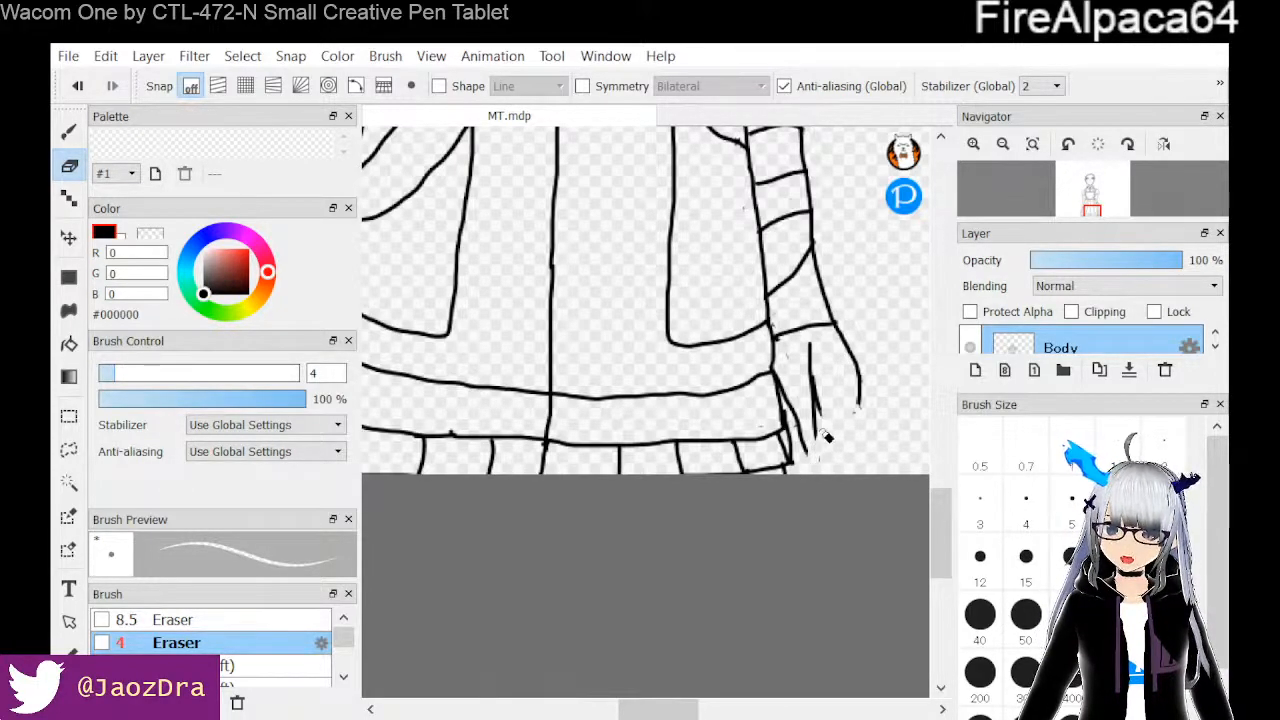
{"action": "left_click_drag", "start_coordinate": [801, 455], "coordinate": [797, 412]}
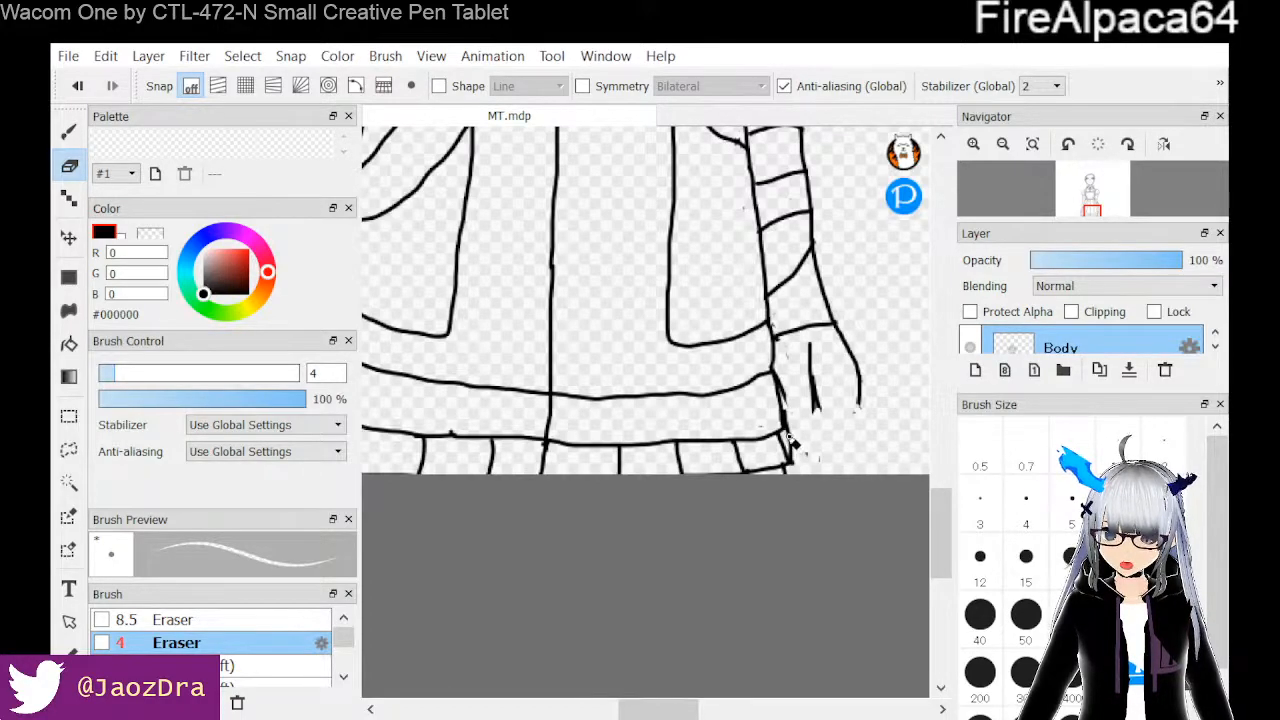
{"action": "mouse_move", "coordinate": [816, 404]}
{"action": "left_mouse_down"}
{"action": "mouse_move", "coordinate": [813, 389]}
{"action": "mouse_move", "coordinate": [820, 427]}
{"action": "left_mouse_up"}
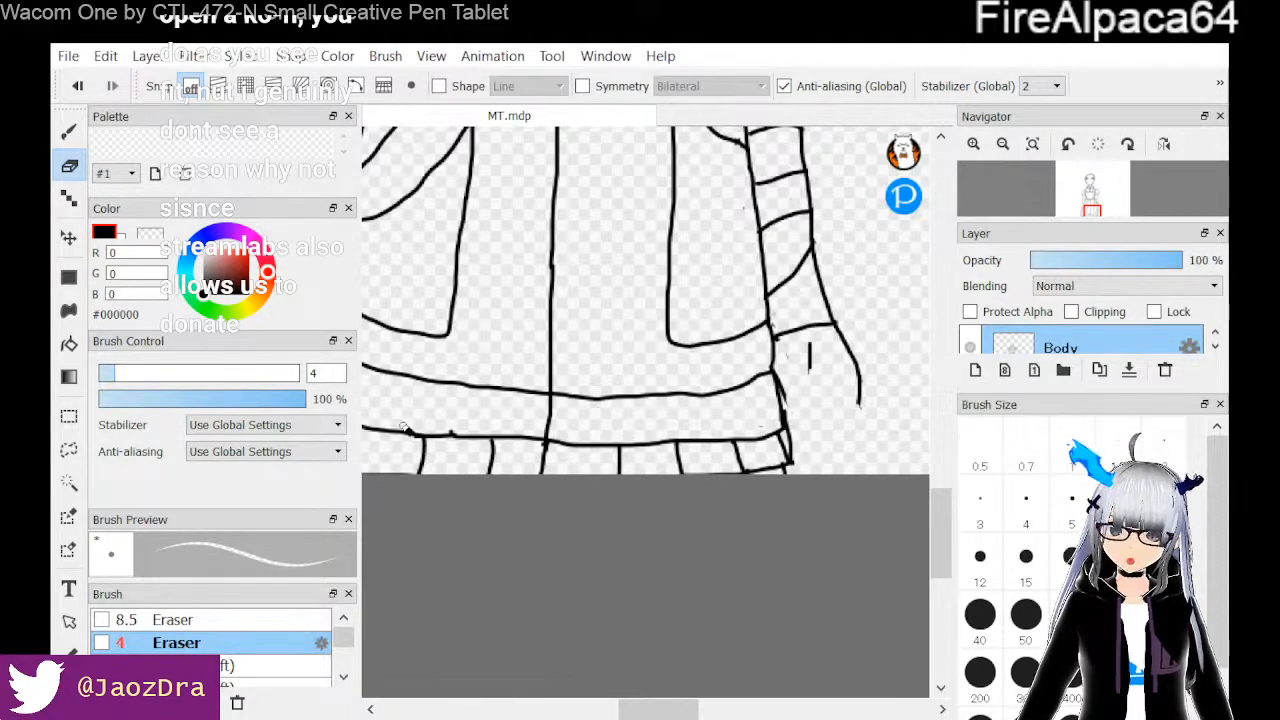
{"action": "left_click", "coordinate": [70, 134]}
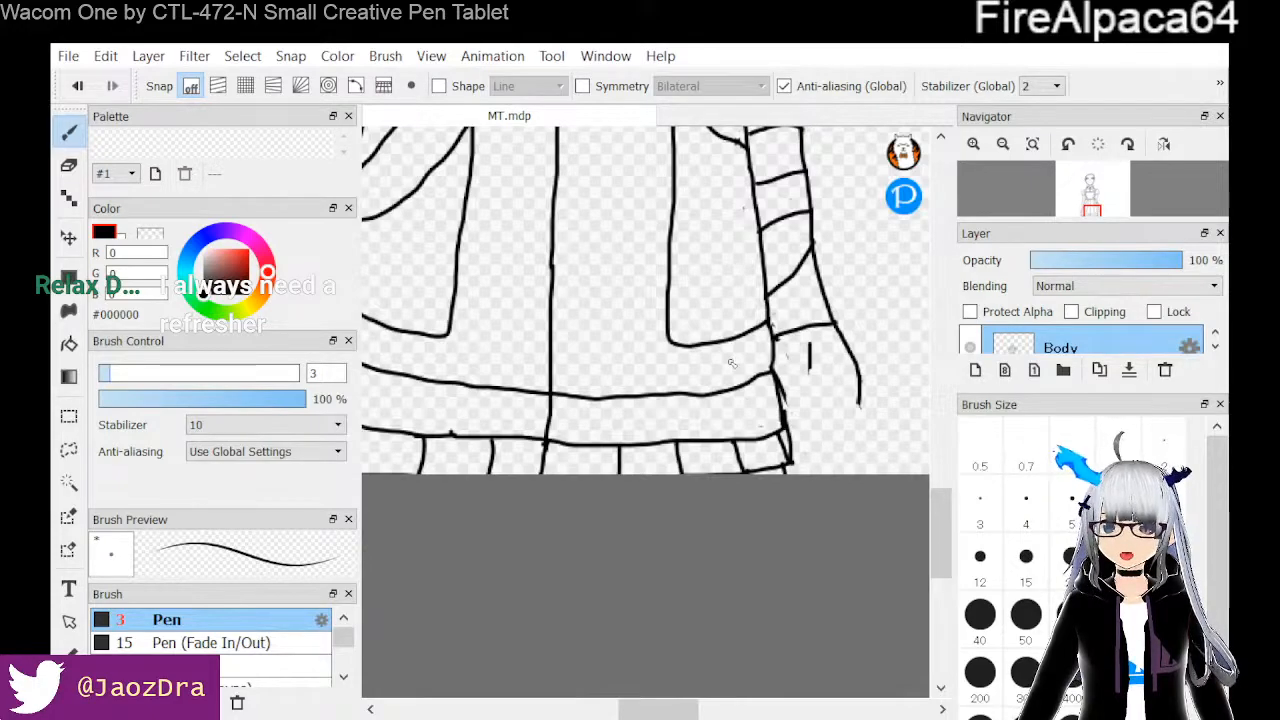
{"action": "left_click", "coordinate": [68, 165]}
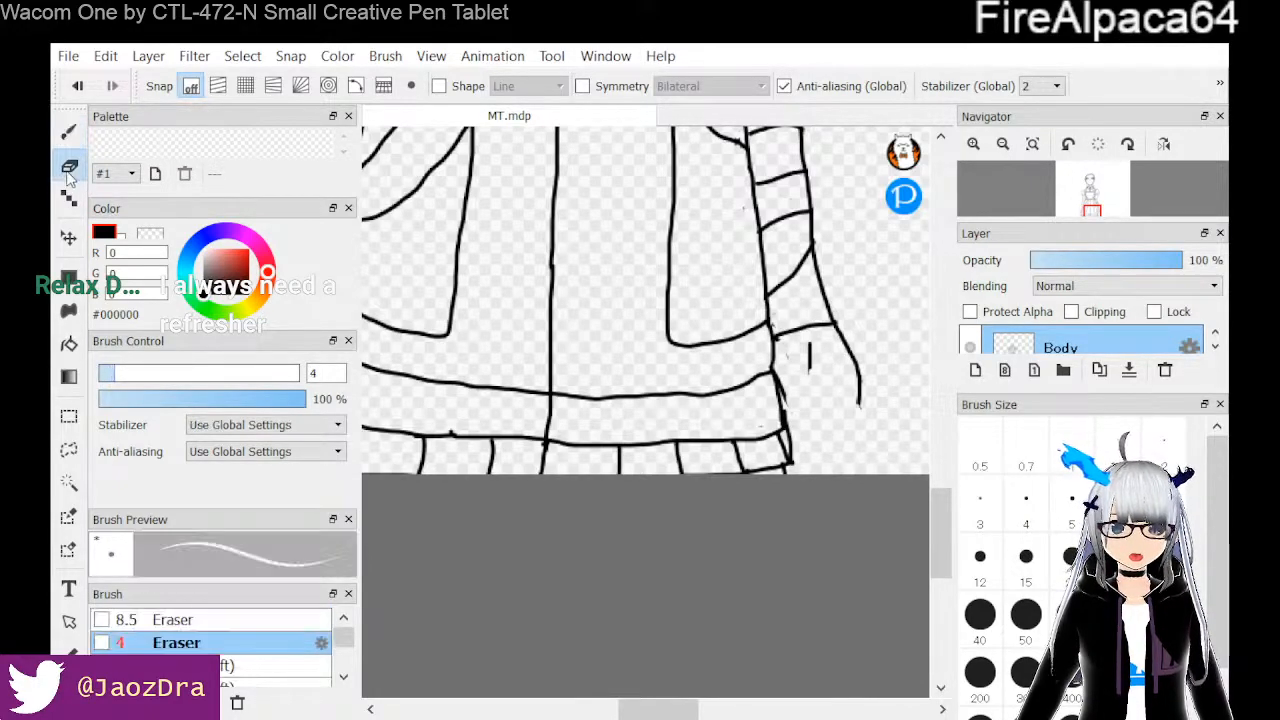
{"action": "left_click_drag", "start_coordinate": [812, 368], "coordinate": [808, 344]}
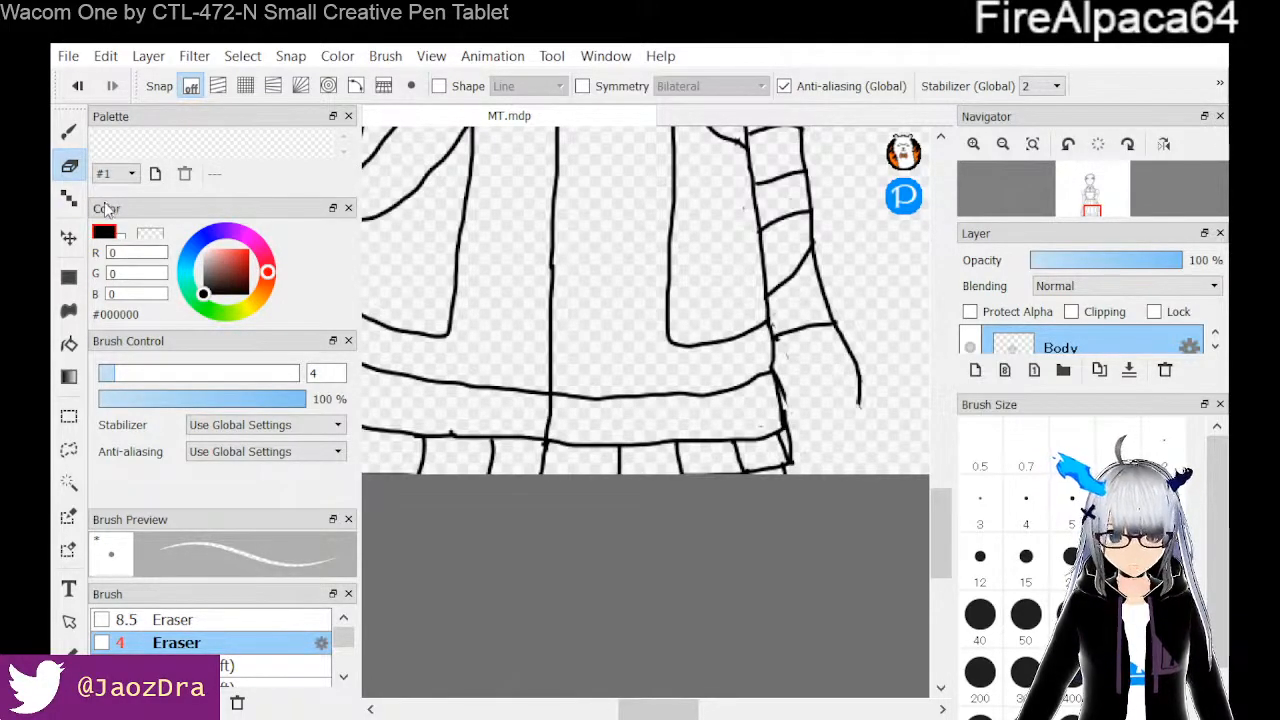
Try a short line at the inner edge of the hand beside the skirt with the size 3 Pen and erase it
{"action": "left_click", "coordinate": [67, 140]}
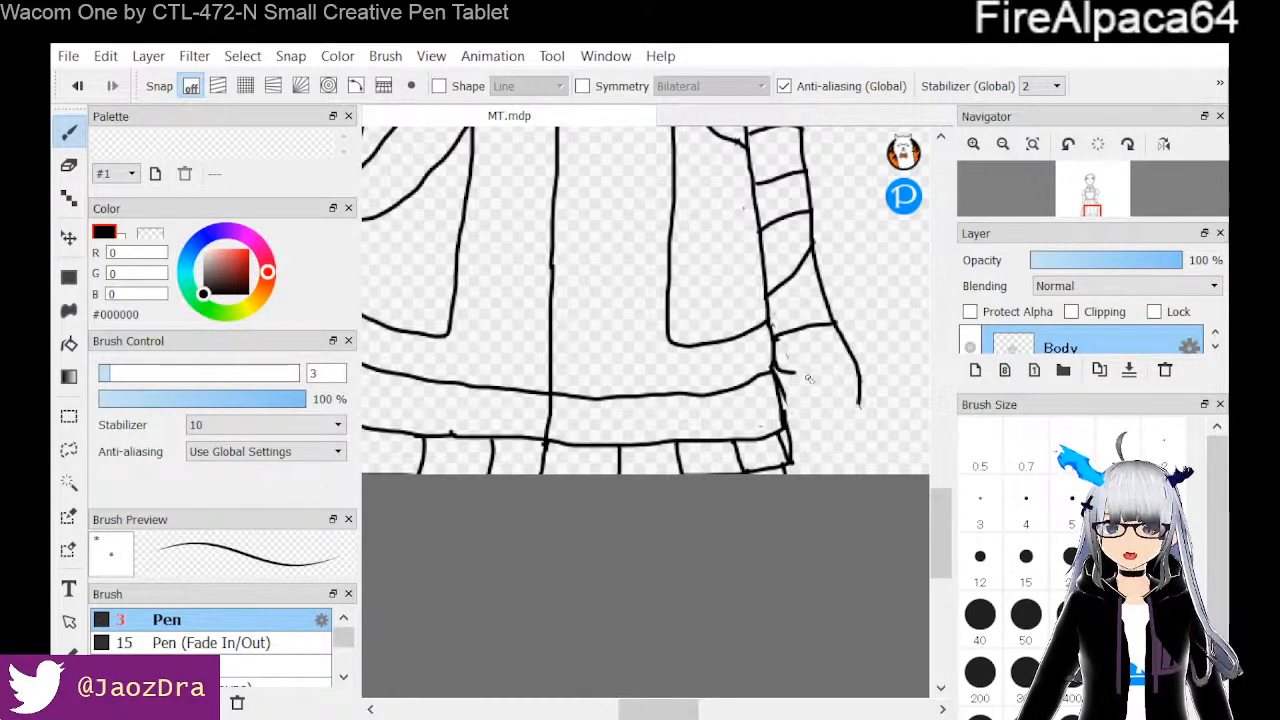
{"action": "left_click", "coordinate": [69, 165]}
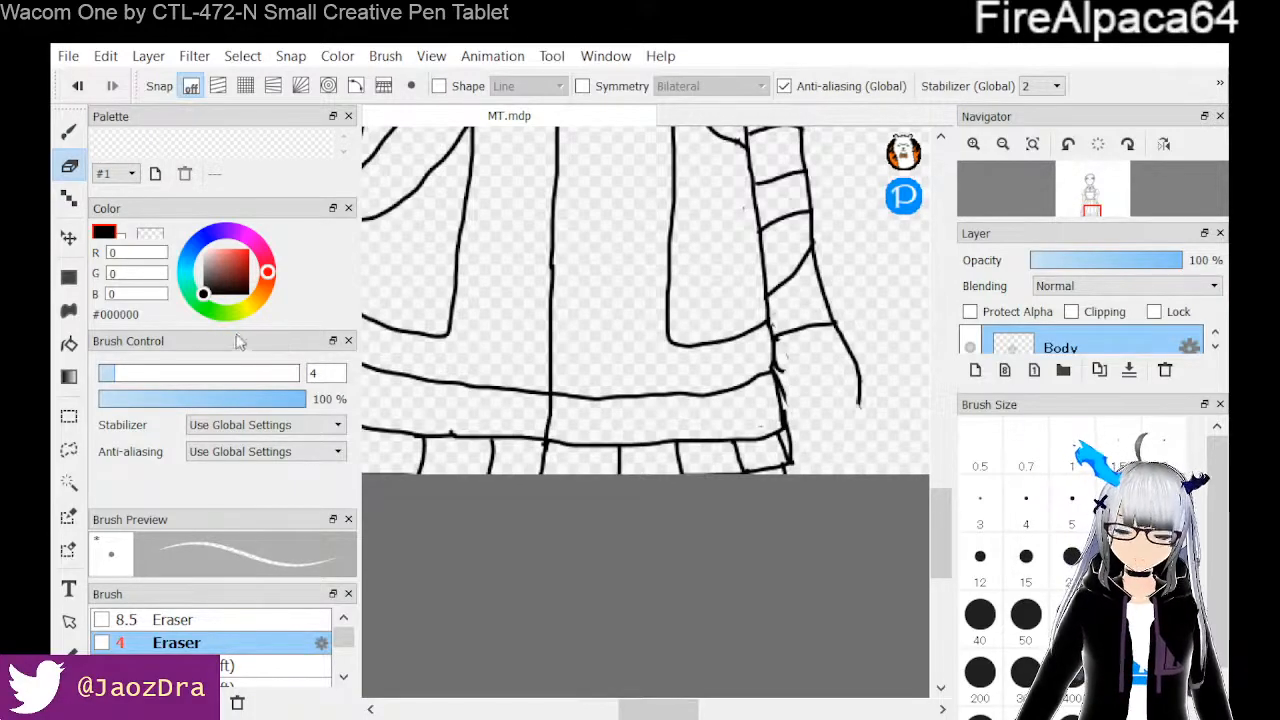
{"action": "left_click", "coordinate": [69, 131]}
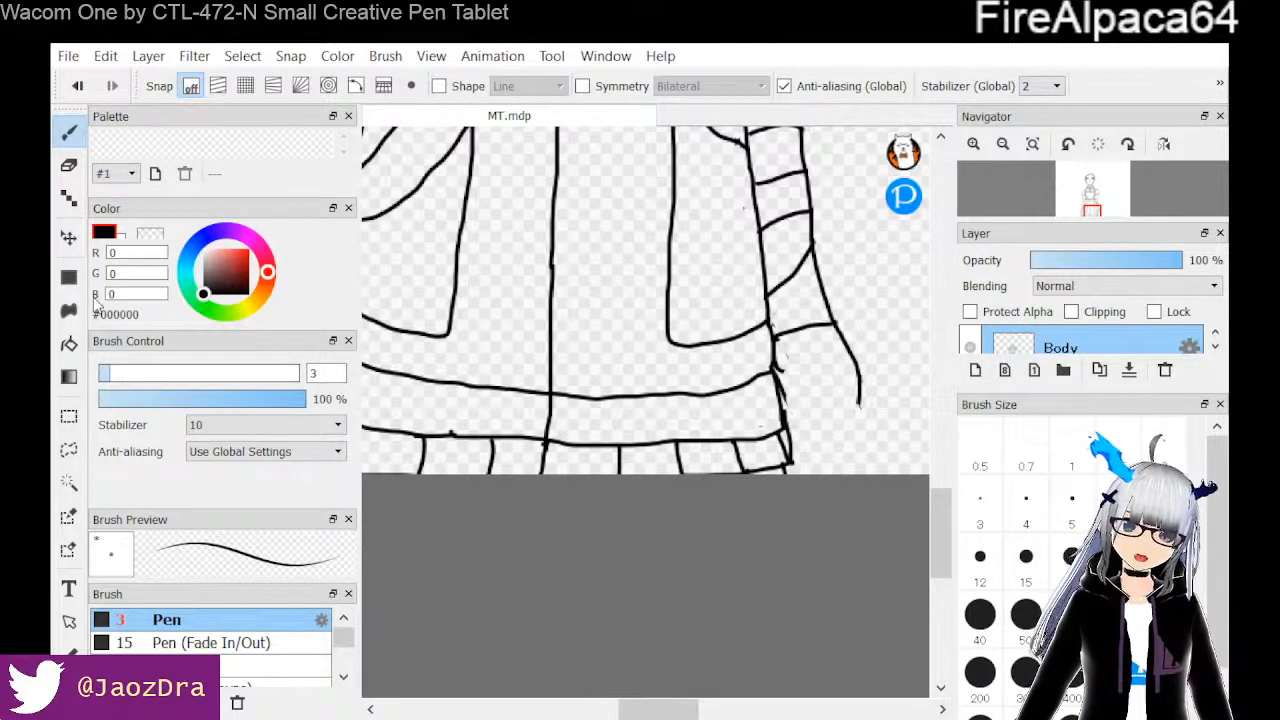
{"action": "left_click", "coordinate": [68, 165]}
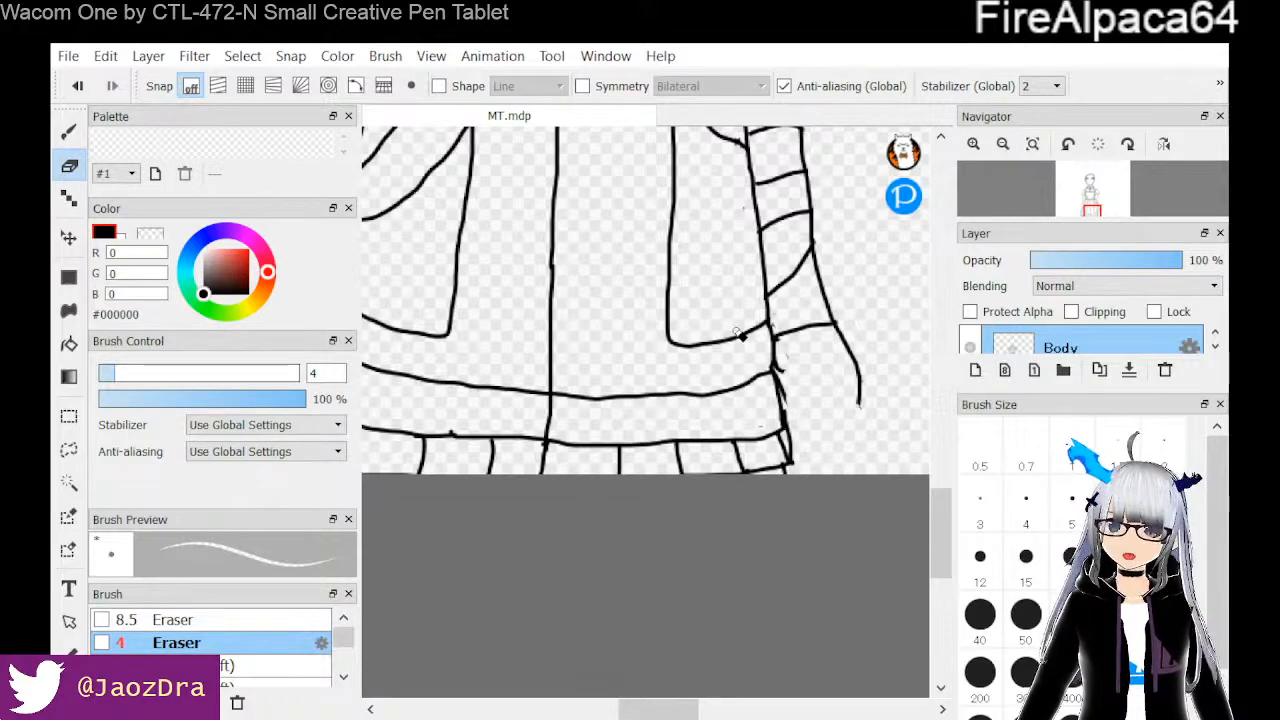
Handwrite "199" and below it "215" on the empty canvas beside the character with the size 3 Pen
{"action": "left_click_drag", "start_coordinate": [940, 537], "coordinate": [940, 519]}
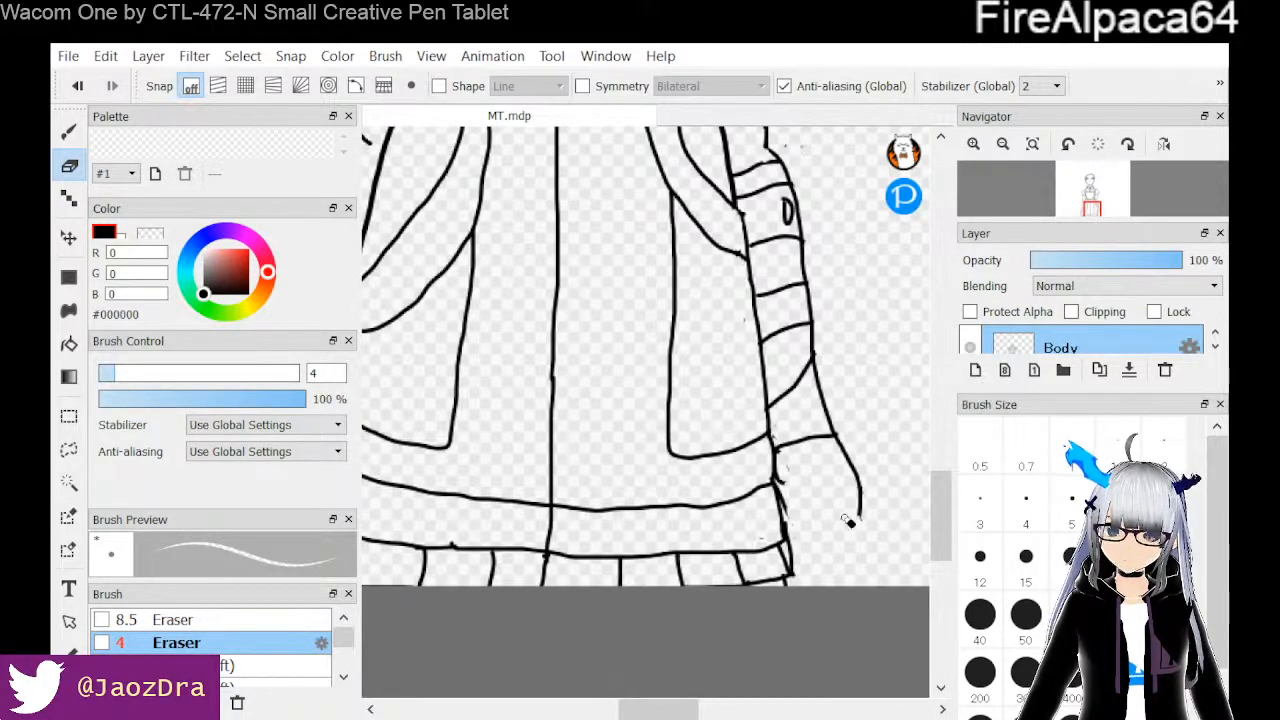
{"action": "mouse_move", "coordinate": [943, 506]}
{"action": "left_mouse_down"}
{"action": "mouse_move", "coordinate": [937, 532]}
{"action": "mouse_move", "coordinate": [932, 510]}
{"action": "left_mouse_up"}
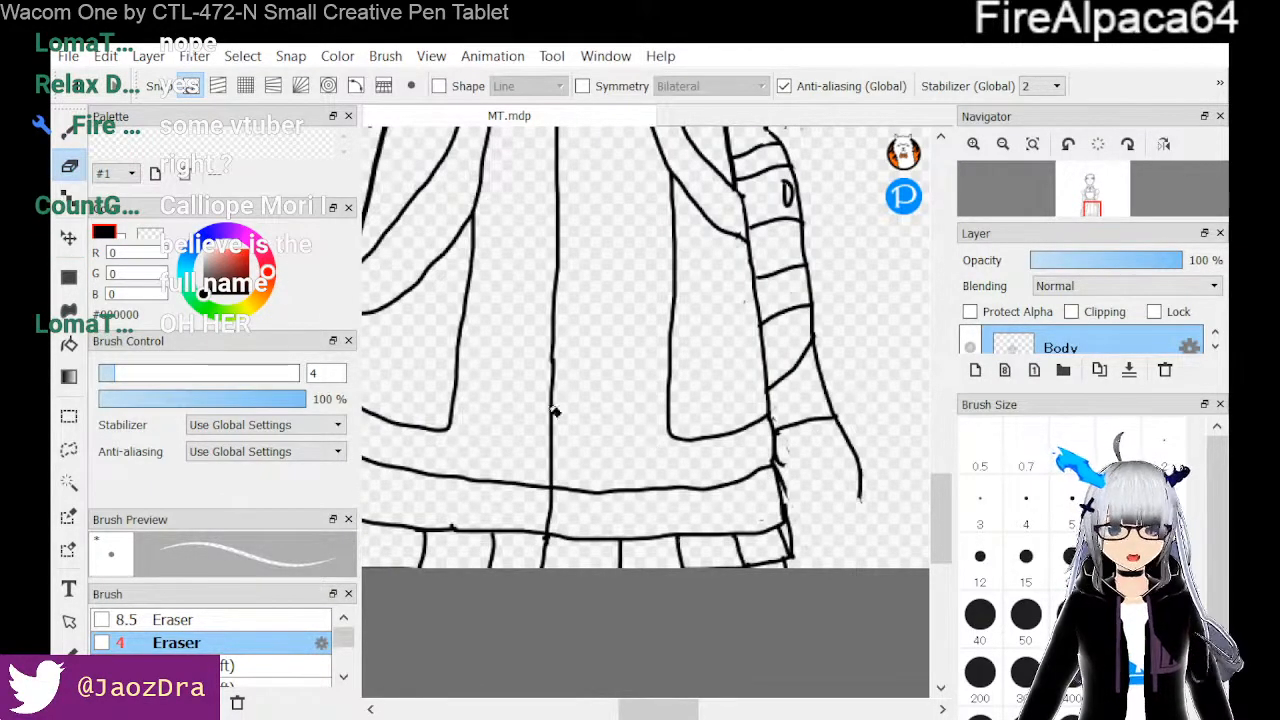
{"action": "left_click", "coordinate": [65, 138]}
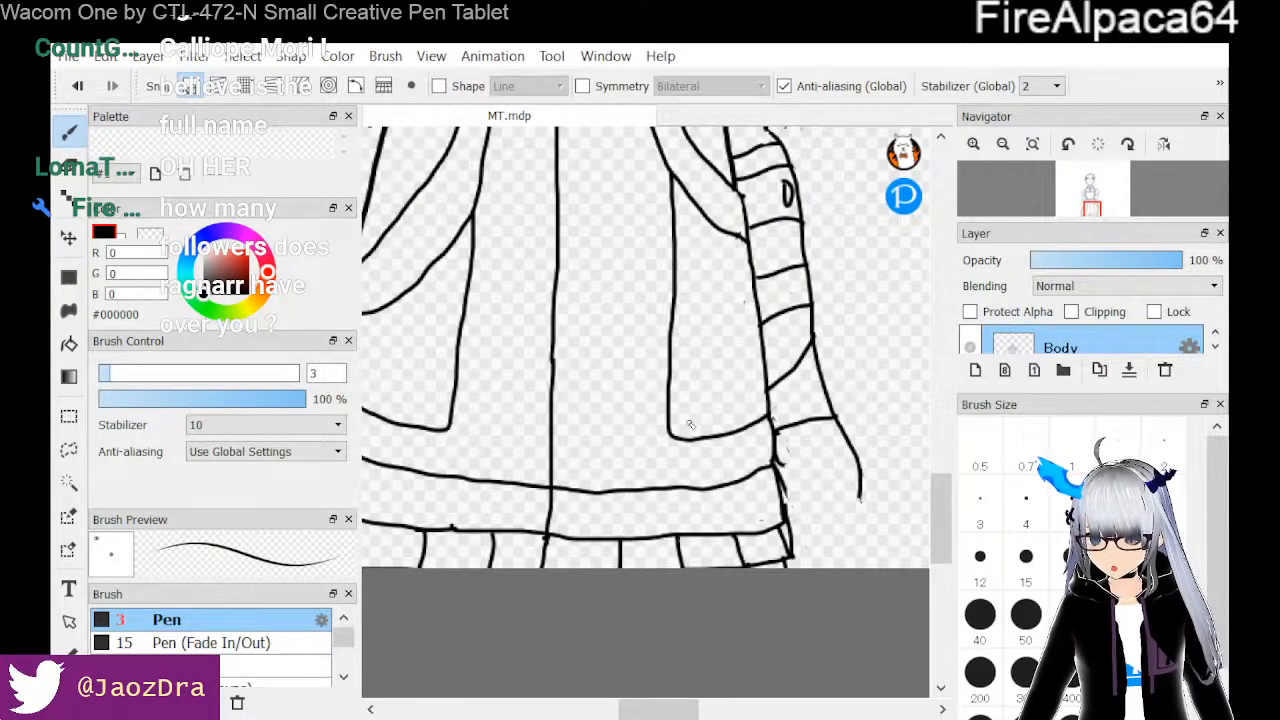
{"action": "mouse_move", "coordinate": [660, 709]}
{"action": "left_mouse_down"}
{"action": "mouse_move", "coordinate": [765, 712]}
{"action": "mouse_move", "coordinate": [729, 712]}
{"action": "left_mouse_up"}
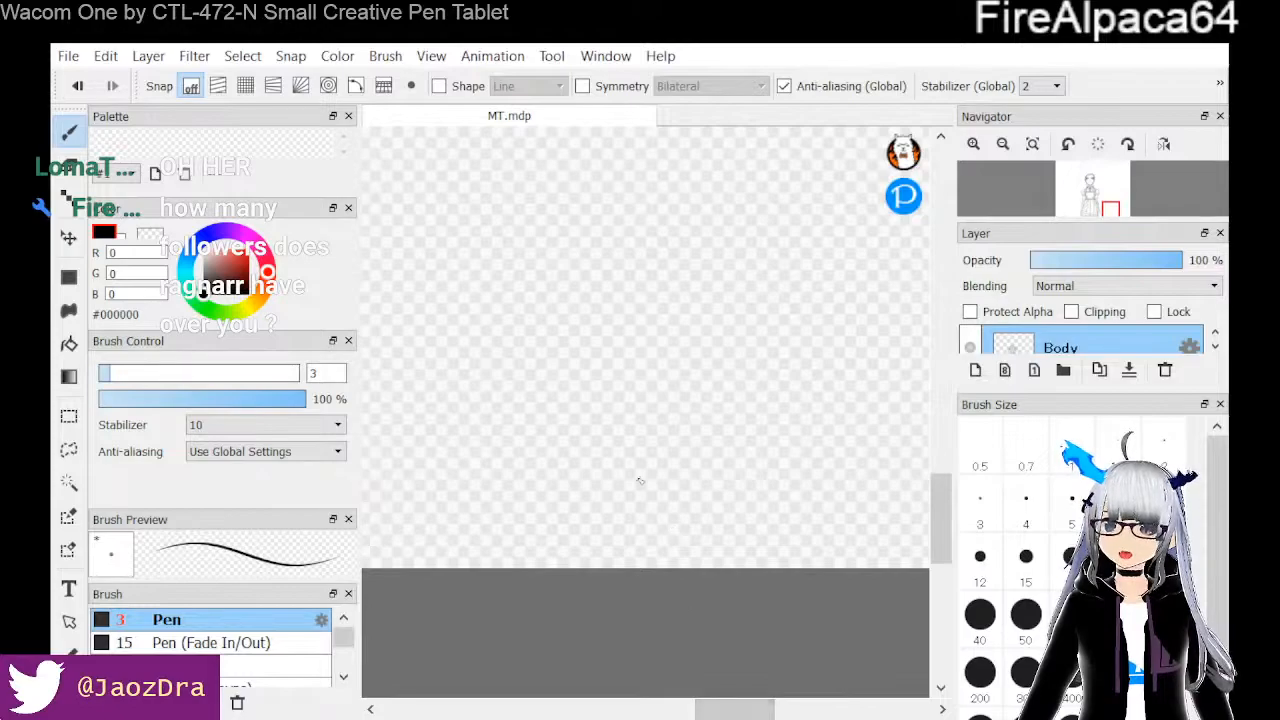
{"action": "left_click_drag", "start_coordinate": [514, 220], "coordinate": [512, 283]}
{"action": "mouse_move", "coordinate": [552, 220]}
{"action": "left_mouse_down"}
{"action": "mouse_move", "coordinate": [552, 290]}
{"action": "mouse_move", "coordinate": [586, 242]}
{"action": "mouse_move", "coordinate": [584, 297]}
{"action": "left_mouse_up"}
{"action": "left_click_drag", "start_coordinate": [463, 345], "coordinate": [497, 393]}
{"action": "left_click_drag", "start_coordinate": [520, 333], "coordinate": [522, 402]}
{"action": "mouse_move", "coordinate": [534, 370]}
{"action": "left_mouse_down"}
{"action": "mouse_move", "coordinate": [553, 401]}
{"action": "mouse_move", "coordinate": [535, 345]}
{"action": "mouse_move", "coordinate": [578, 349]}
{"action": "left_mouse_up"}
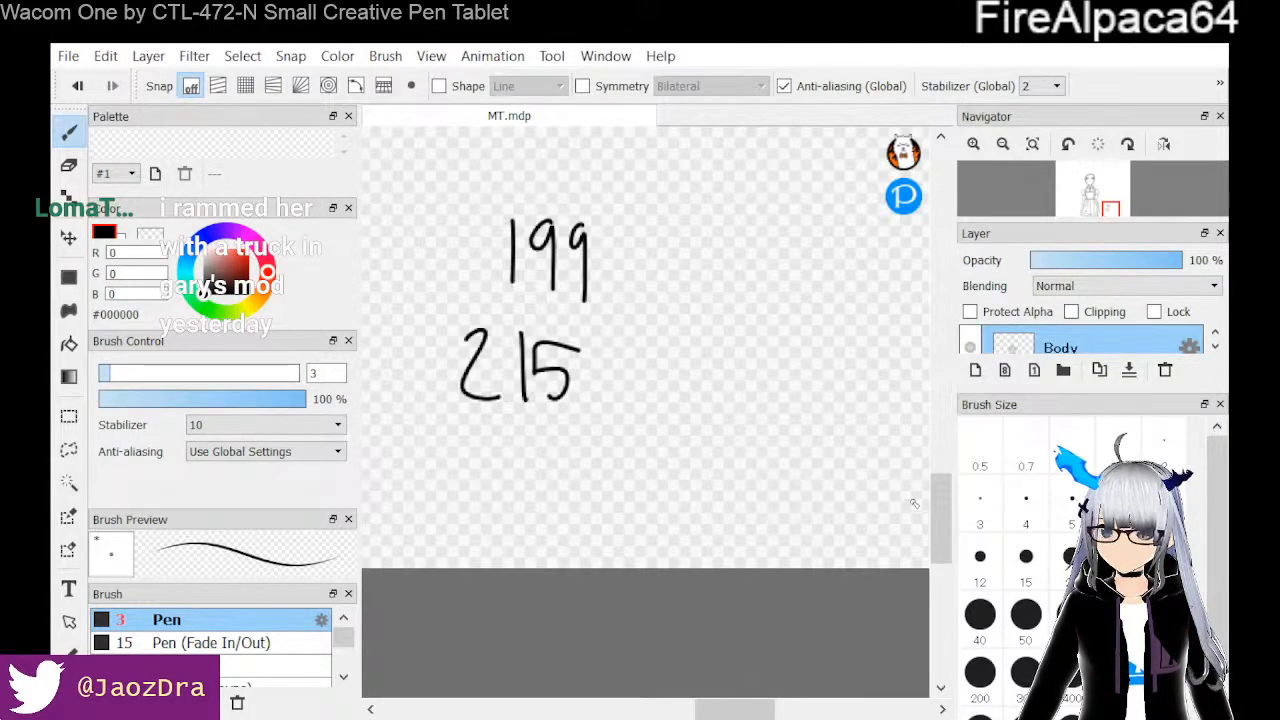
Handwrite "30+" and below it "16" above the number 199
{"action": "left_click_drag", "start_coordinate": [948, 532], "coordinate": [942, 497]}
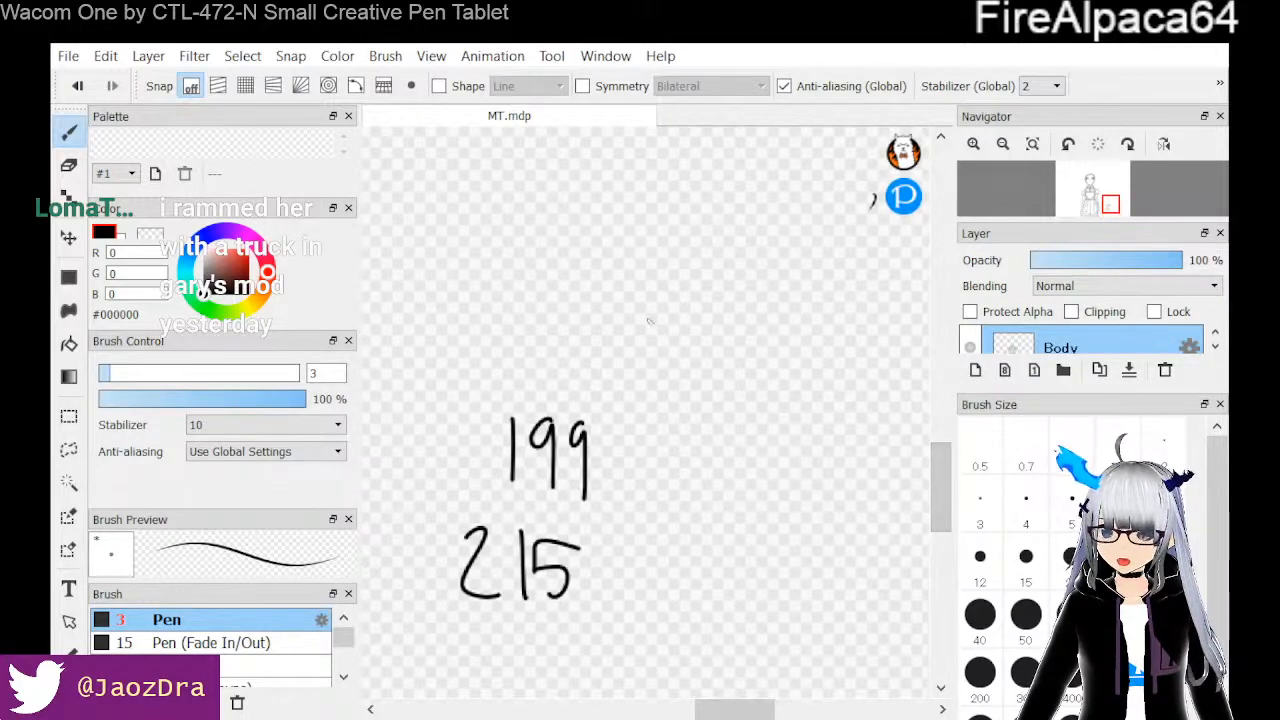
{"action": "mouse_move", "coordinate": [612, 240]}
{"action": "left_mouse_down"}
{"action": "mouse_move", "coordinate": [632, 246]}
{"action": "mouse_move", "coordinate": [610, 278]}
{"action": "left_mouse_up"}
{"action": "mouse_move", "coordinate": [660, 226]}
{"action": "left_mouse_down"}
{"action": "mouse_move", "coordinate": [675, 262]}
{"action": "mouse_move", "coordinate": [668, 223]}
{"action": "mouse_move", "coordinate": [658, 229]}
{"action": "mouse_move", "coordinate": [695, 221]}
{"action": "left_mouse_up"}
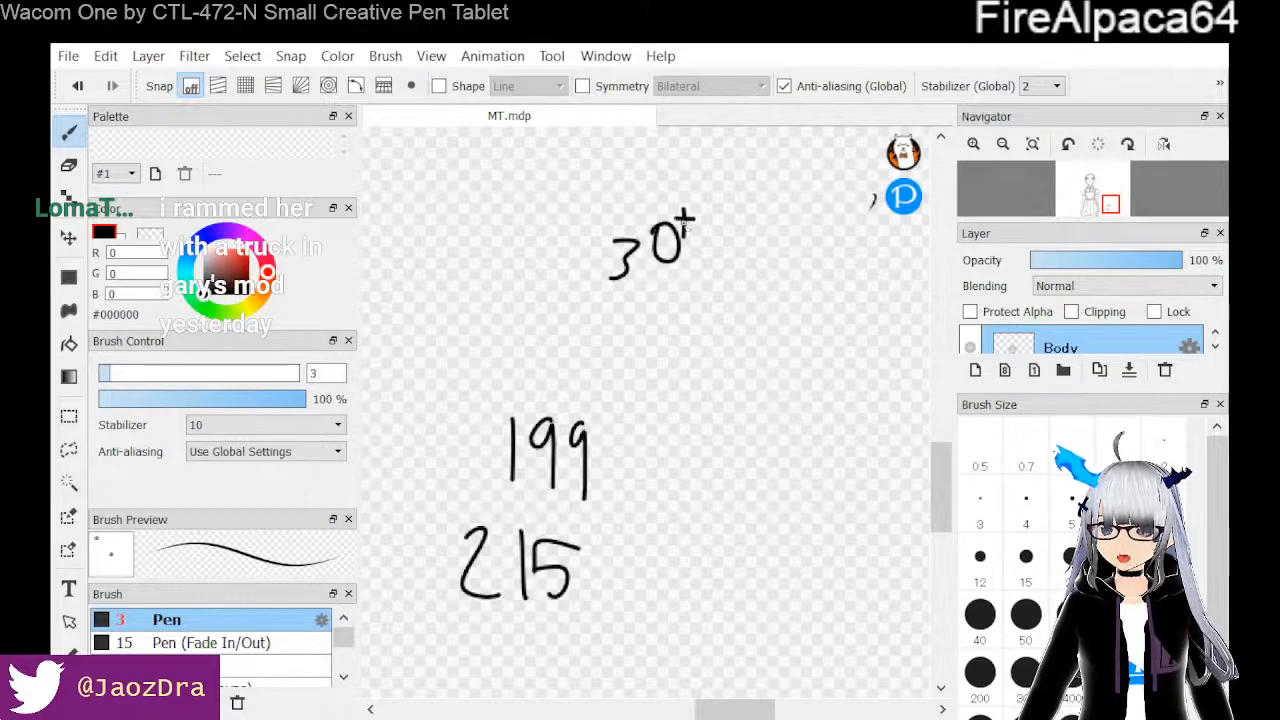
{"action": "left_click_drag", "start_coordinate": [658, 302], "coordinate": [654, 355]}
{"action": "left_click_drag", "start_coordinate": [698, 300], "coordinate": [688, 332]}
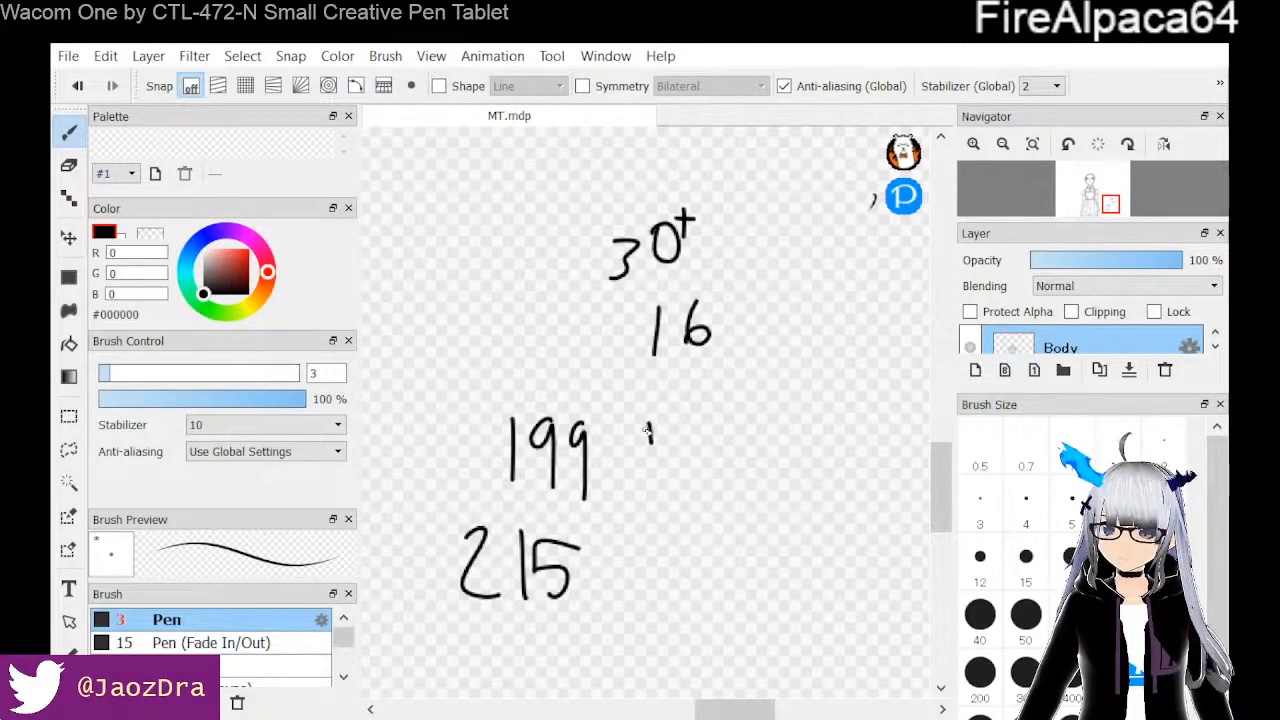
Handwrite "5/week" beside the number 199
{"action": "mouse_move", "coordinate": [650, 425]}
{"action": "left_mouse_down"}
{"action": "mouse_move", "coordinate": [668, 448]}
{"action": "mouse_move", "coordinate": [648, 464]}
{"action": "left_mouse_up"}
{"action": "mouse_move", "coordinate": [652, 424]}
{"action": "left_mouse_down"}
{"action": "mouse_move", "coordinate": [677, 421]}
{"action": "mouse_move", "coordinate": [676, 479]}
{"action": "left_mouse_up"}
{"action": "mouse_move", "coordinate": [703, 441]}
{"action": "left_mouse_down"}
{"action": "mouse_move", "coordinate": [755, 445]}
{"action": "mouse_move", "coordinate": [768, 470]}
{"action": "mouse_move", "coordinate": [798, 466]}
{"action": "left_mouse_up"}
{"action": "mouse_move", "coordinate": [806, 422]}
{"action": "left_mouse_down"}
{"action": "mouse_move", "coordinate": [803, 472]}
{"action": "mouse_move", "coordinate": [807, 459]}
{"action": "mouse_move", "coordinate": [822, 476]}
{"action": "left_mouse_up"}
Handwrite "7/ 5 week" beside the number 215 and add a small up arrow after "5/week"
{"action": "mouse_move", "coordinate": [640, 535]}
{"action": "left_mouse_down"}
{"action": "mouse_move", "coordinate": [665, 532]}
{"action": "mouse_move", "coordinate": [640, 582]}
{"action": "left_mouse_up"}
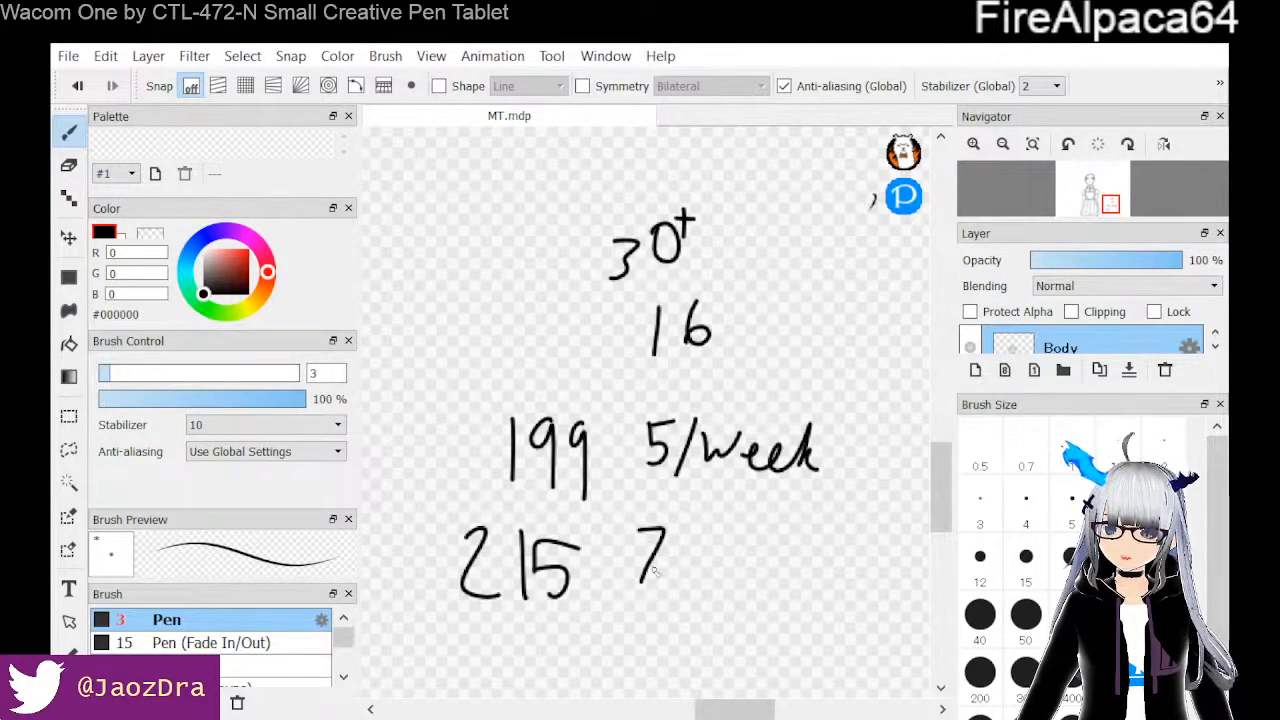
{"action": "left_click_drag", "start_coordinate": [699, 530], "coordinate": [678, 597]}
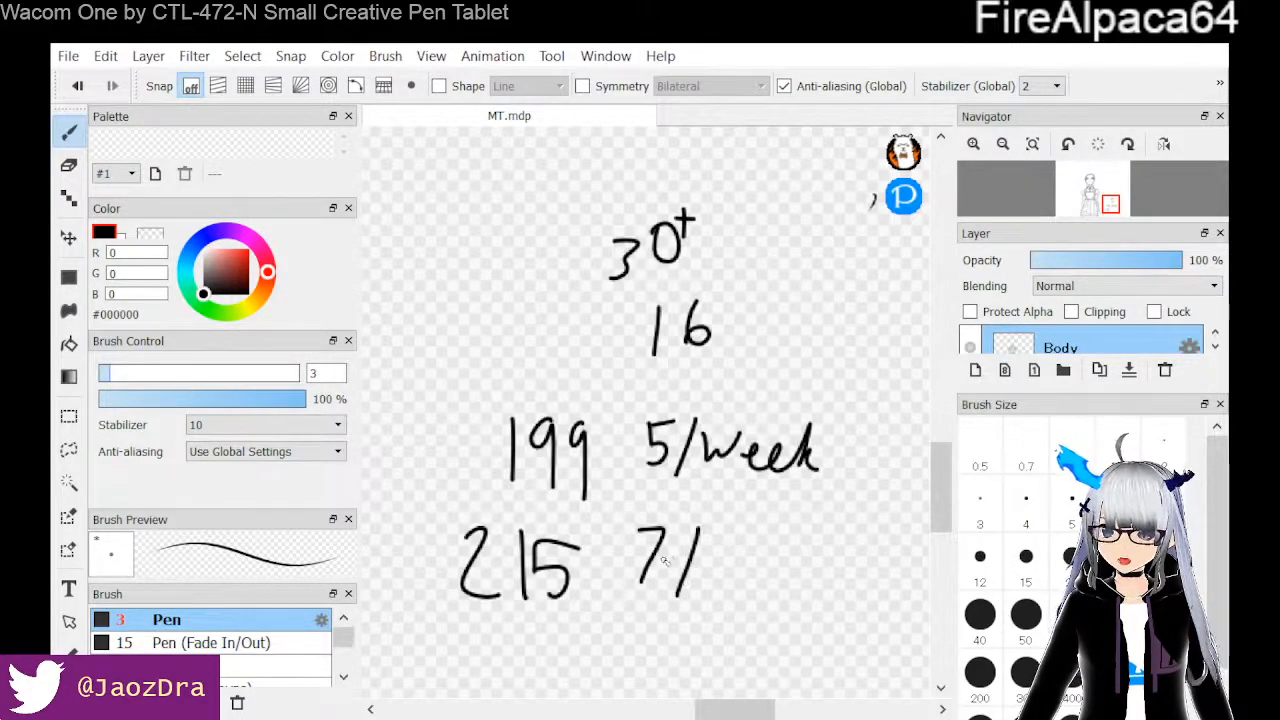
{"action": "mouse_move", "coordinate": [745, 541]}
{"action": "left_mouse_down"}
{"action": "mouse_move", "coordinate": [750, 582]}
{"action": "mouse_move", "coordinate": [748, 548]}
{"action": "mouse_move", "coordinate": [814, 561]}
{"action": "mouse_move", "coordinate": [827, 546]}
{"action": "mouse_move", "coordinate": [866, 564]}
{"action": "mouse_move", "coordinate": [854, 564]}
{"action": "mouse_move", "coordinate": [885, 547]}
{"action": "mouse_move", "coordinate": [880, 577]}
{"action": "mouse_move", "coordinate": [894, 551]}
{"action": "mouse_move", "coordinate": [905, 582]}
{"action": "left_mouse_up"}
Handwrite "4 /week" below the number 215 and draw a down arrow beside it
{"action": "mouse_move", "coordinate": [933, 476]}
{"action": "left_mouse_down"}
{"action": "mouse_move", "coordinate": [925, 527]}
{"action": "mouse_move", "coordinate": [926, 492]}
{"action": "left_mouse_up"}
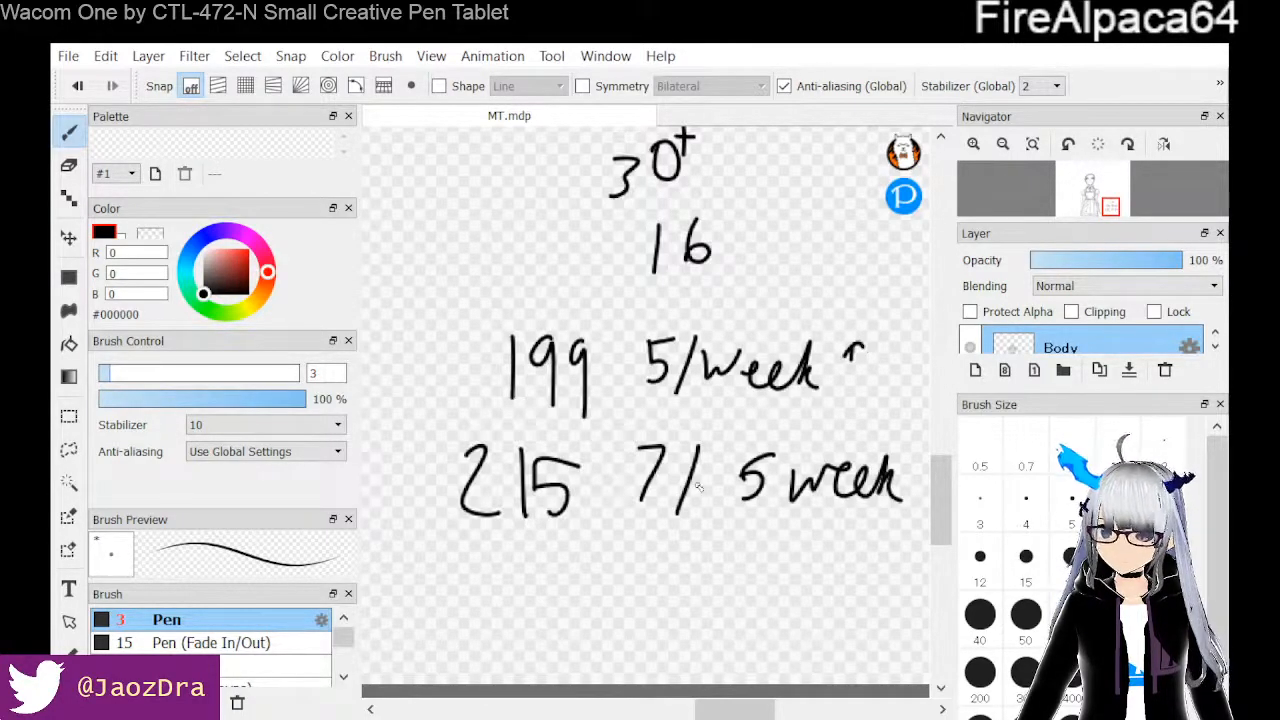
{"action": "left_click_drag", "start_coordinate": [519, 566], "coordinate": [518, 642]}
{"action": "mouse_move", "coordinate": [503, 601]}
{"action": "left_mouse_down"}
{"action": "mouse_move", "coordinate": [542, 600]}
{"action": "mouse_move", "coordinate": [502, 602]}
{"action": "left_mouse_up"}
{"action": "mouse_move", "coordinate": [589, 566]}
{"action": "left_mouse_down"}
{"action": "mouse_move", "coordinate": [627, 594]}
{"action": "mouse_move", "coordinate": [668, 573]}
{"action": "mouse_move", "coordinate": [695, 595]}
{"action": "mouse_move", "coordinate": [688, 585]}
{"action": "mouse_move", "coordinate": [740, 608]}
{"action": "left_mouse_up"}
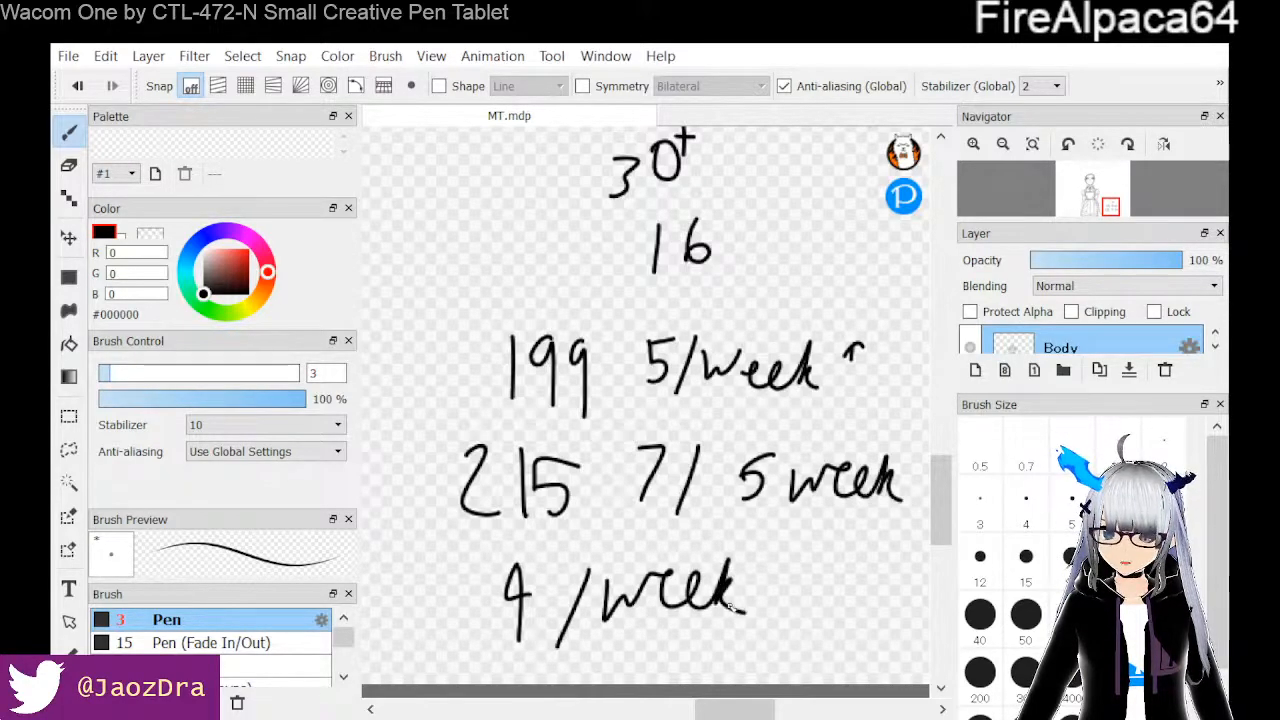
{"action": "left_click_drag", "start_coordinate": [735, 708], "coordinate": [771, 708]}
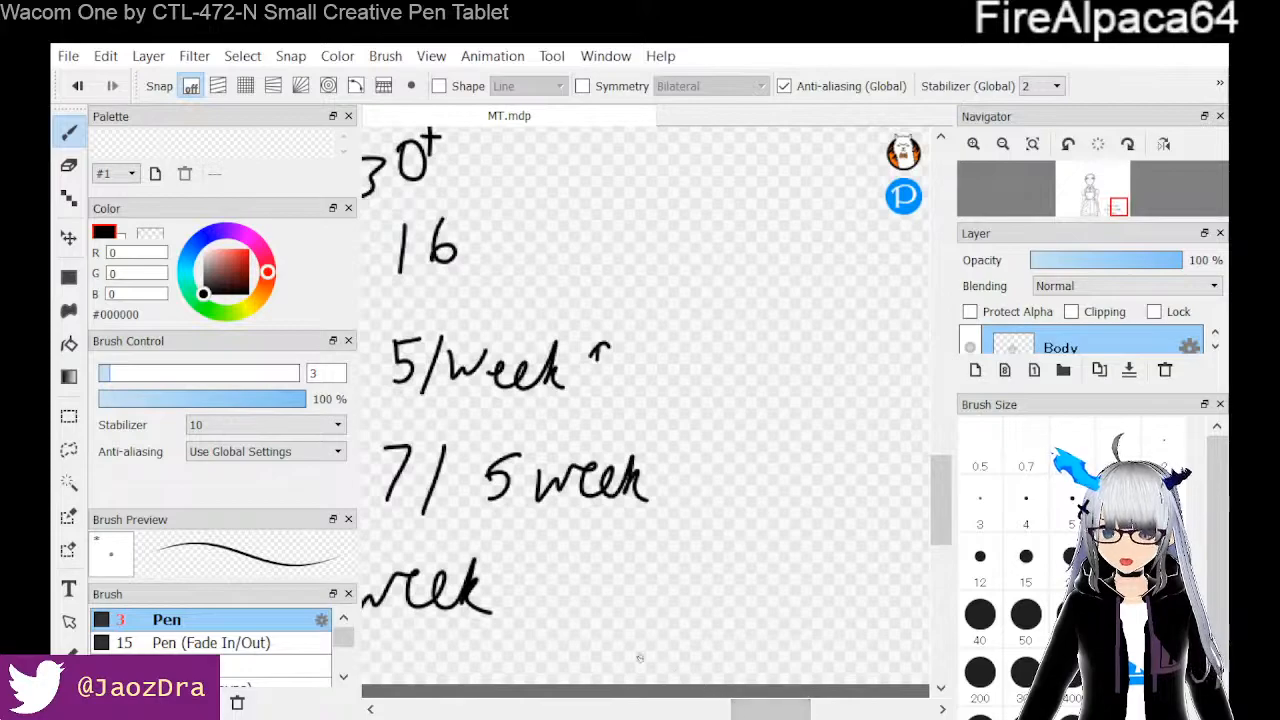
{"action": "mouse_move", "coordinate": [563, 545]}
{"action": "left_mouse_down"}
{"action": "mouse_move", "coordinate": [565, 578]}
{"action": "mouse_move", "coordinate": [578, 566]}
{"action": "left_mouse_up"}
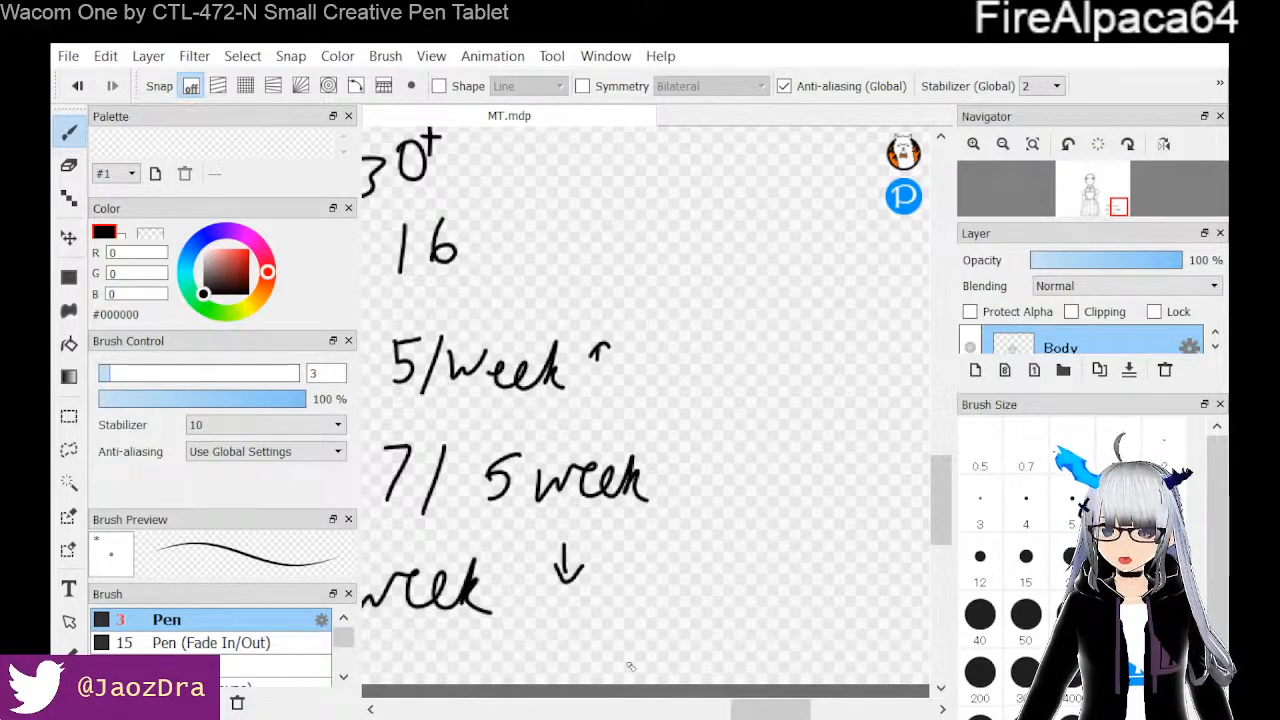
{"action": "left_click_drag", "start_coordinate": [779, 710], "coordinate": [756, 712]}
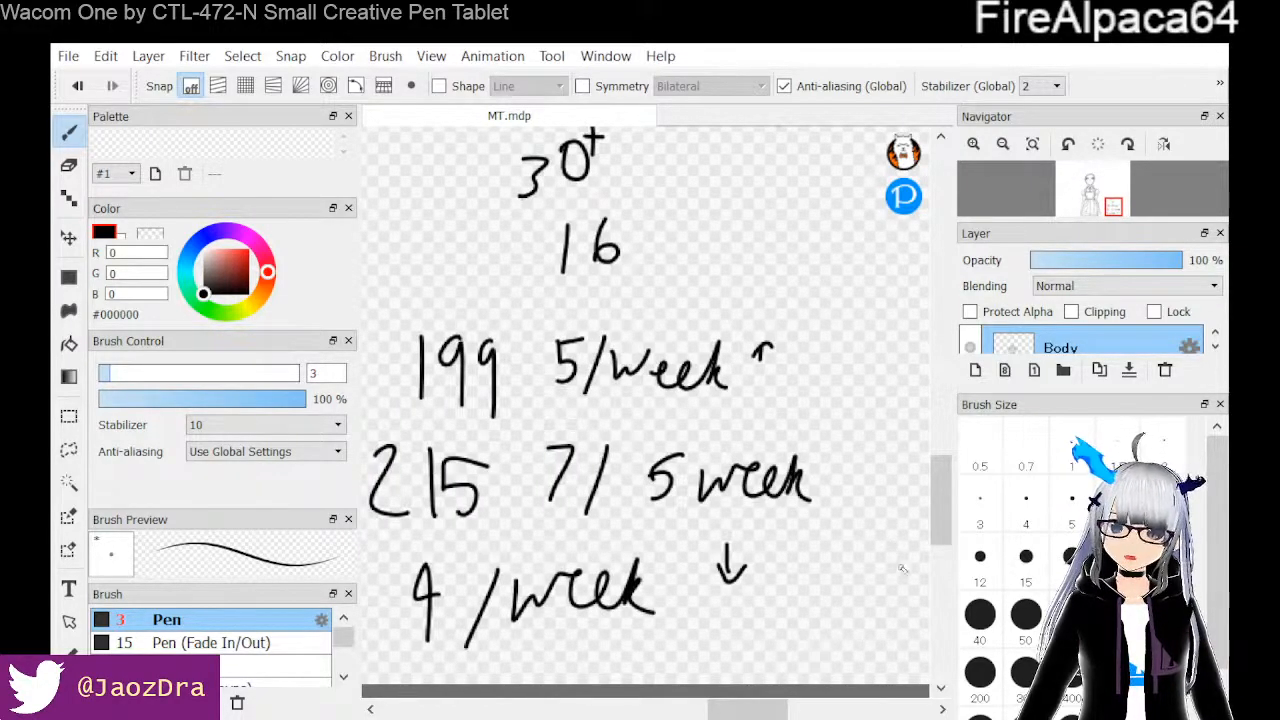
{"action": "left_click_drag", "start_coordinate": [939, 543], "coordinate": [925, 515]}
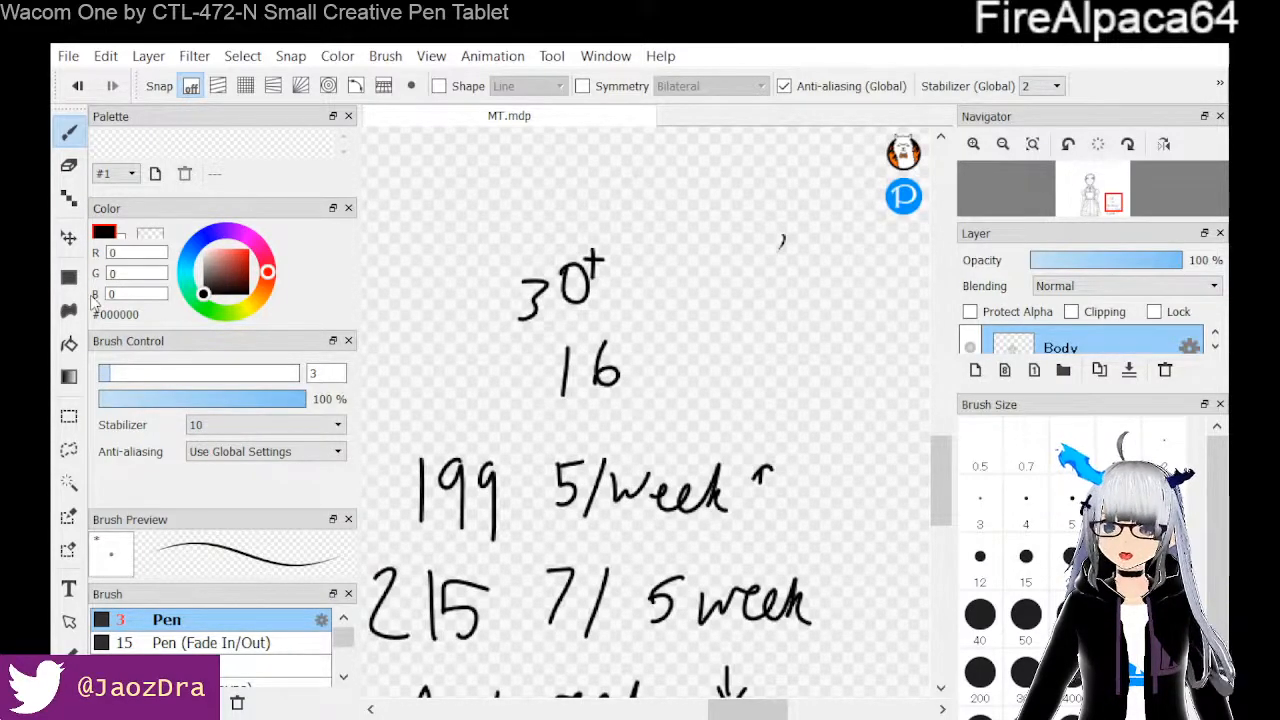
{"action": "left_click", "coordinate": [69, 197]}
{"action": "left_click", "coordinate": [69, 165]}
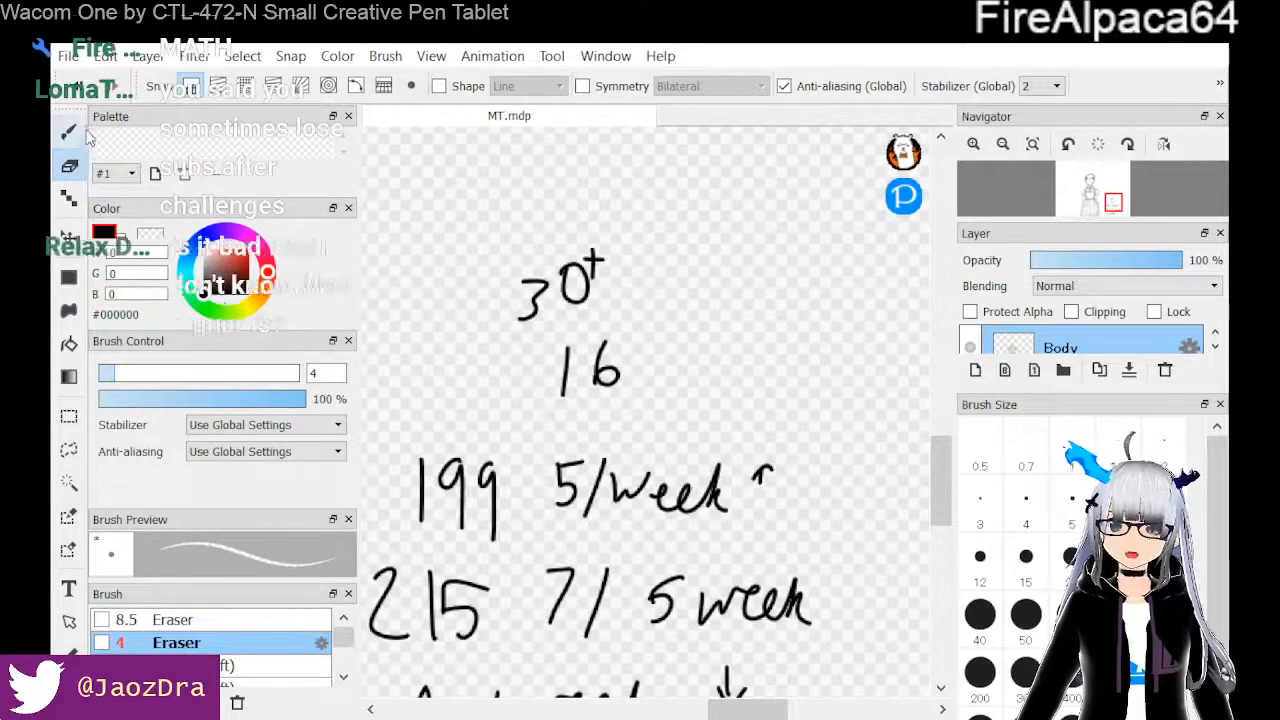
{"action": "key", "text": "b"}
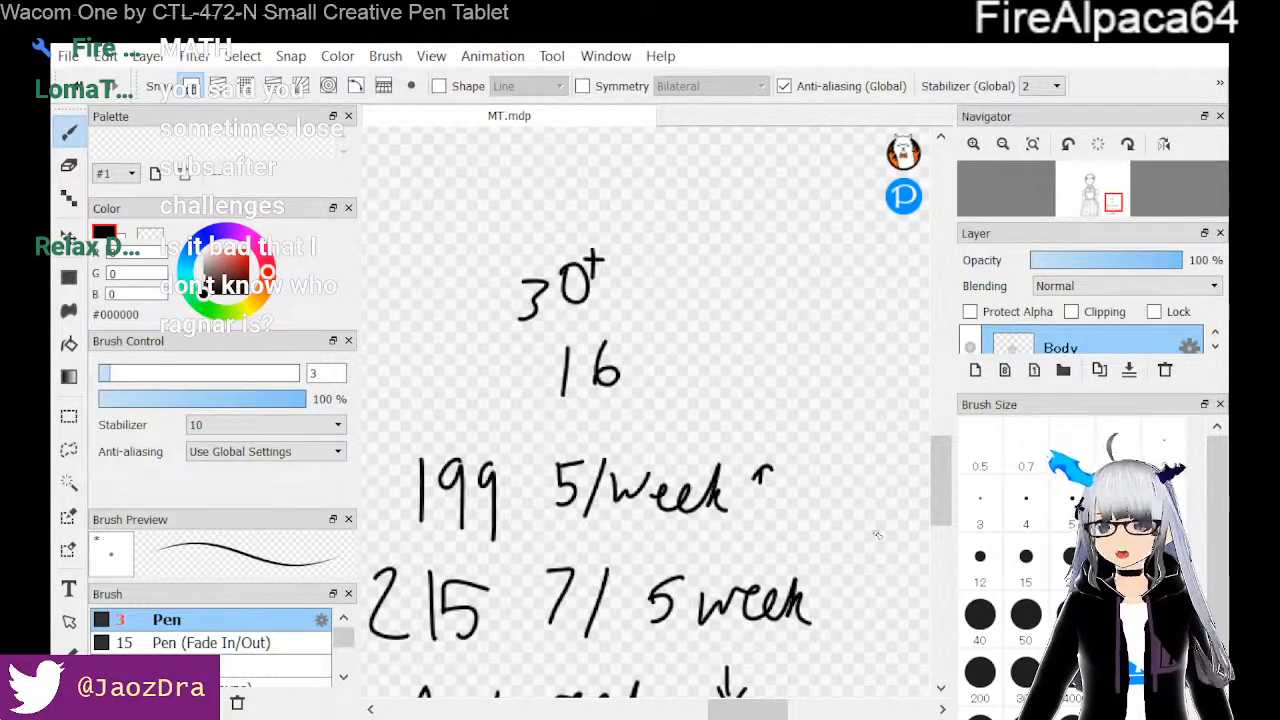
{"action": "left_click_drag", "start_coordinate": [940, 494], "coordinate": [930, 520]}
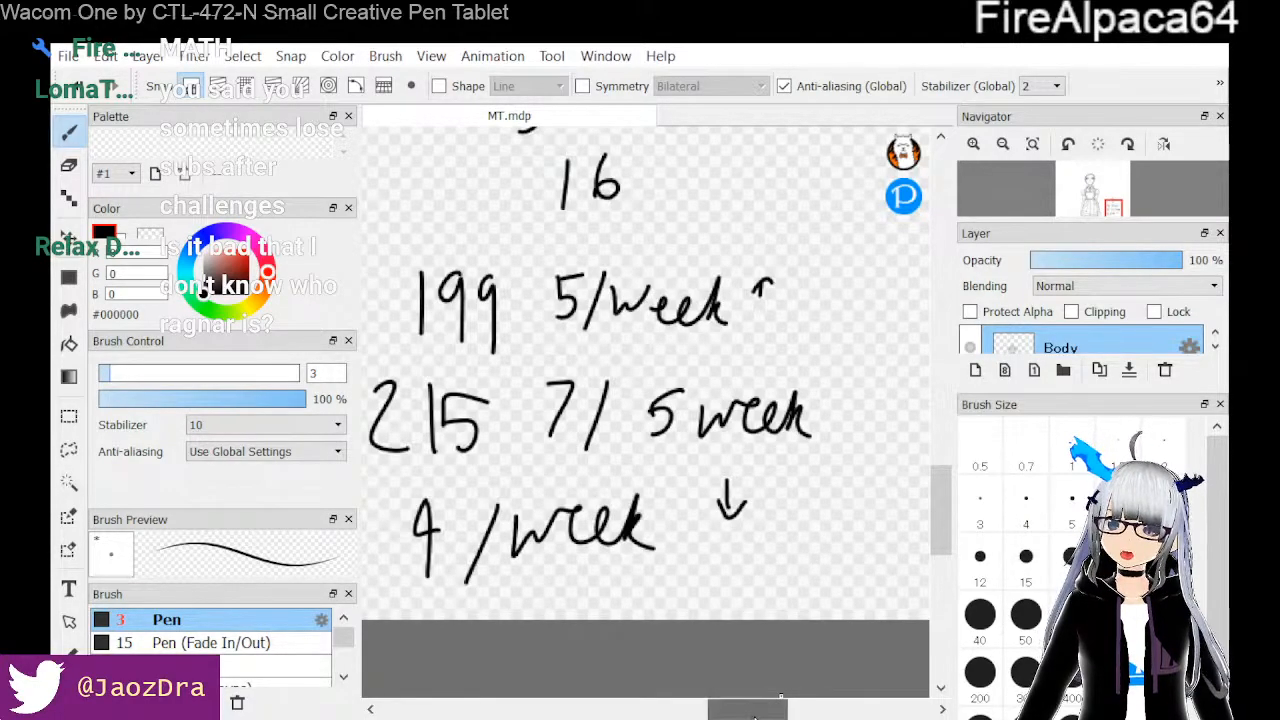
Handwrite "DBD" in the empty area beside the numbers "30+" and "16"
{"action": "left_click_drag", "start_coordinate": [752, 714], "coordinate": [772, 714]}
{"action": "left_click_drag", "start_coordinate": [935, 556], "coordinate": [935, 537]}
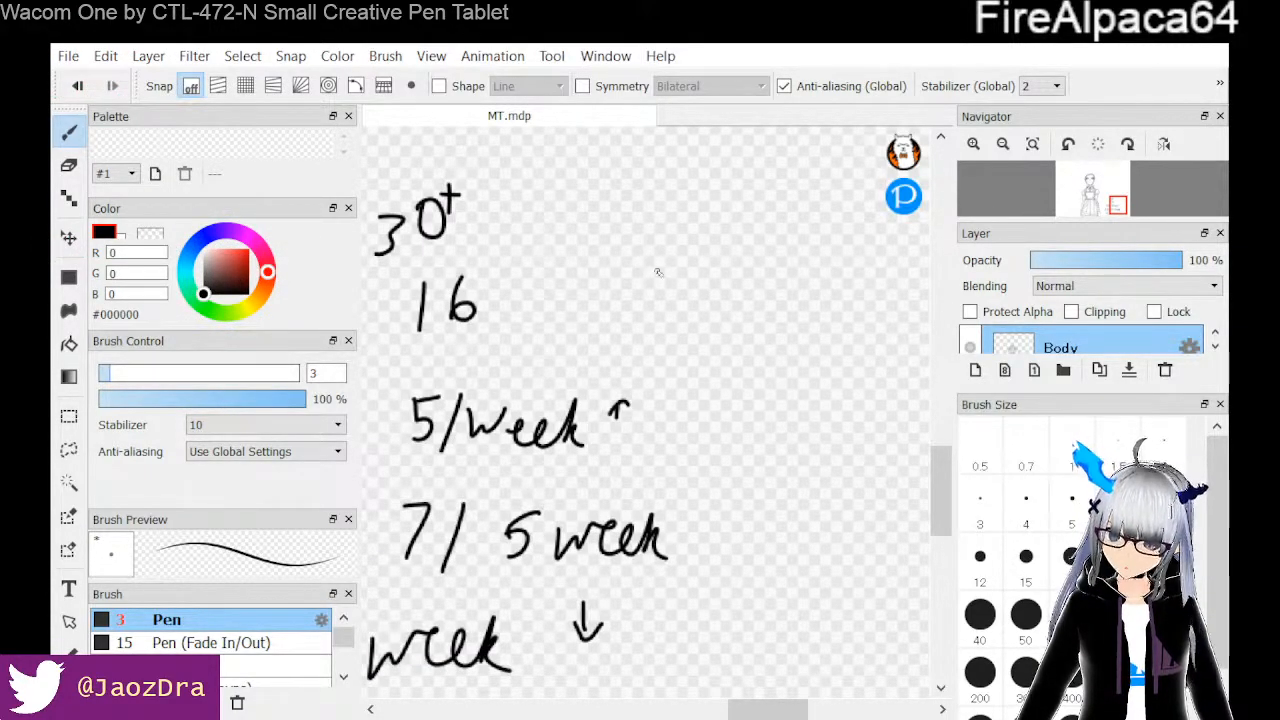
{"action": "mouse_move", "coordinate": [632, 238]}
{"action": "left_mouse_down"}
{"action": "mouse_move", "coordinate": [634, 287]}
{"action": "mouse_move", "coordinate": [645, 239]}
{"action": "mouse_move", "coordinate": [661, 277]}
{"action": "mouse_move", "coordinate": [630, 304]}
{"action": "left_mouse_up"}
{"action": "left_click_drag", "start_coordinate": [690, 228], "coordinate": [688, 286]}
{"action": "mouse_move", "coordinate": [689, 258]}
{"action": "left_mouse_down"}
{"action": "mouse_move", "coordinate": [706, 256]}
{"action": "mouse_move", "coordinate": [685, 293]}
{"action": "left_mouse_up"}
{"action": "left_click_drag", "start_coordinate": [728, 236], "coordinate": [727, 290]}
{"action": "mouse_move", "coordinate": [730, 232]}
{"action": "left_mouse_down"}
{"action": "mouse_move", "coordinate": [756, 268]}
{"action": "mouse_move", "coordinate": [727, 297]}
{"action": "left_mouse_up"}
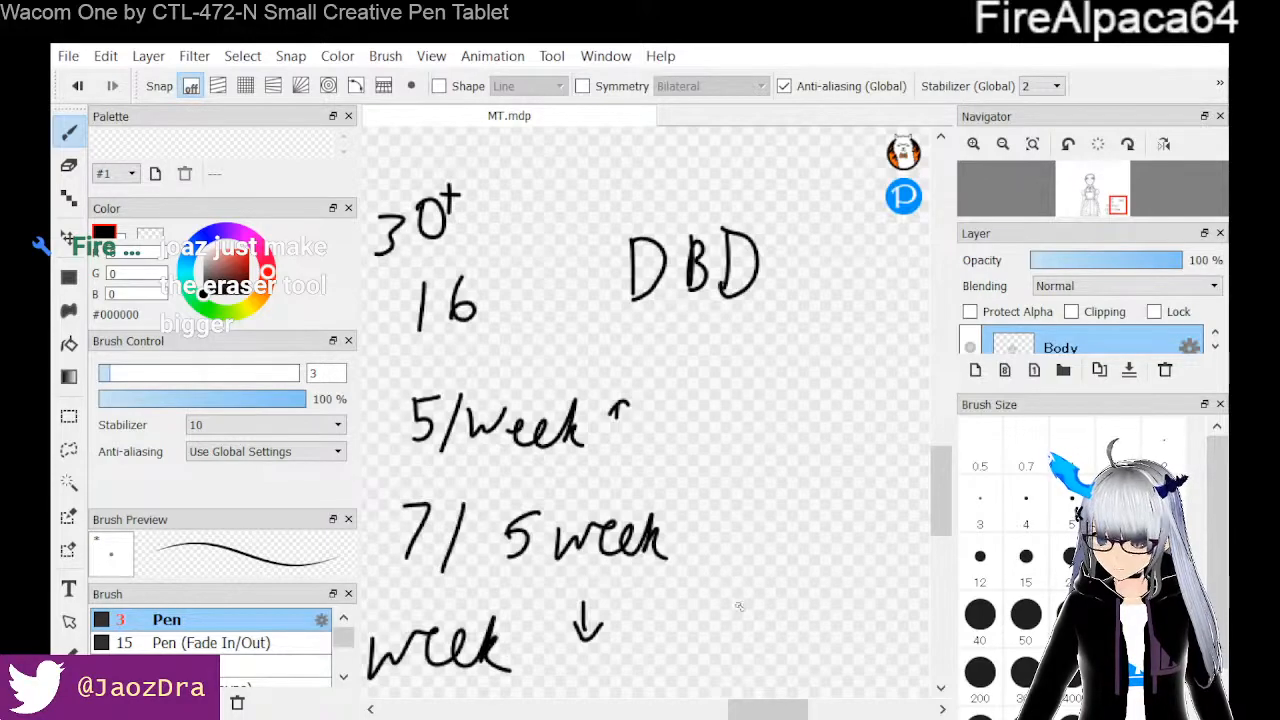
Handwrite "1 or 2" below "DBD" and a "9" on the other side of the number 16
{"action": "left_click_drag", "start_coordinate": [735, 708], "coordinate": [713, 708]}
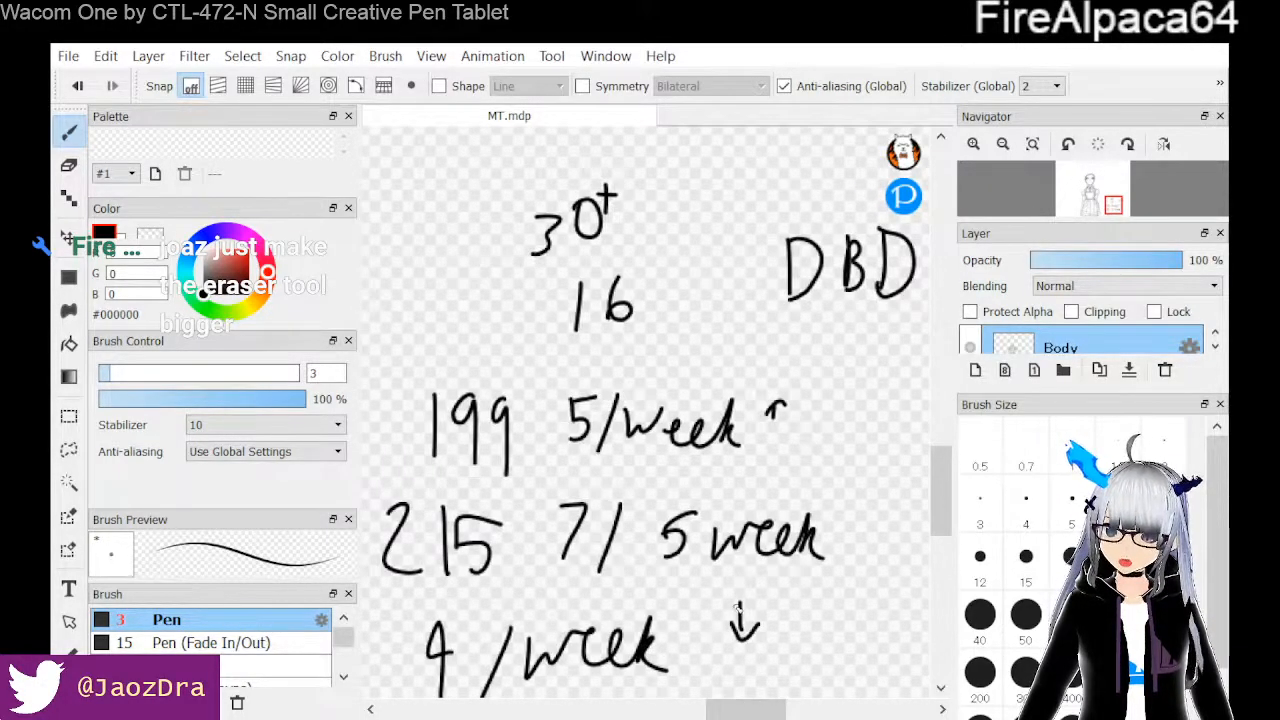
{"action": "left_click_drag", "start_coordinate": [748, 709], "coordinate": [780, 711]}
{"action": "mouse_move", "coordinate": [673, 355]}
{"action": "left_mouse_down"}
{"action": "mouse_move", "coordinate": [715, 376]}
{"action": "mouse_move", "coordinate": [740, 355]}
{"action": "mouse_move", "coordinate": [771, 380]}
{"action": "left_mouse_up"}
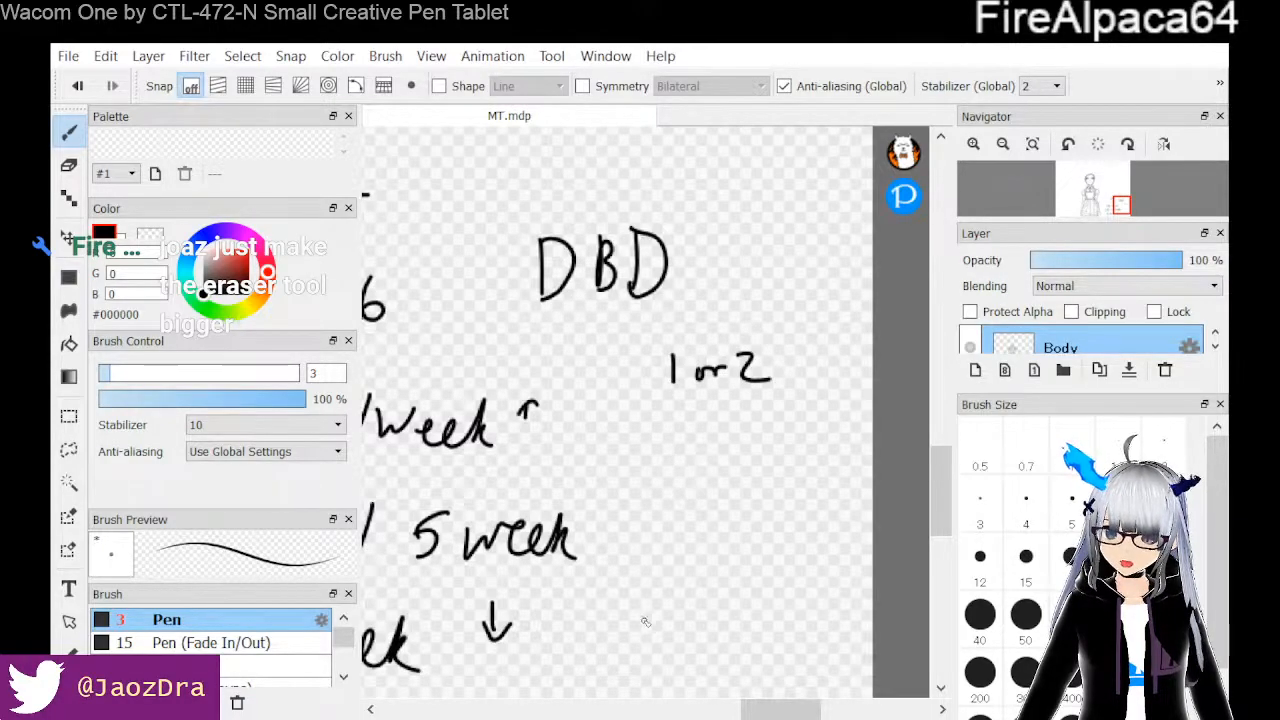
{"action": "left_click_drag", "start_coordinate": [767, 711], "coordinate": [741, 712]}
{"action": "left_click_drag", "start_coordinate": [451, 281], "coordinate": [447, 315]}
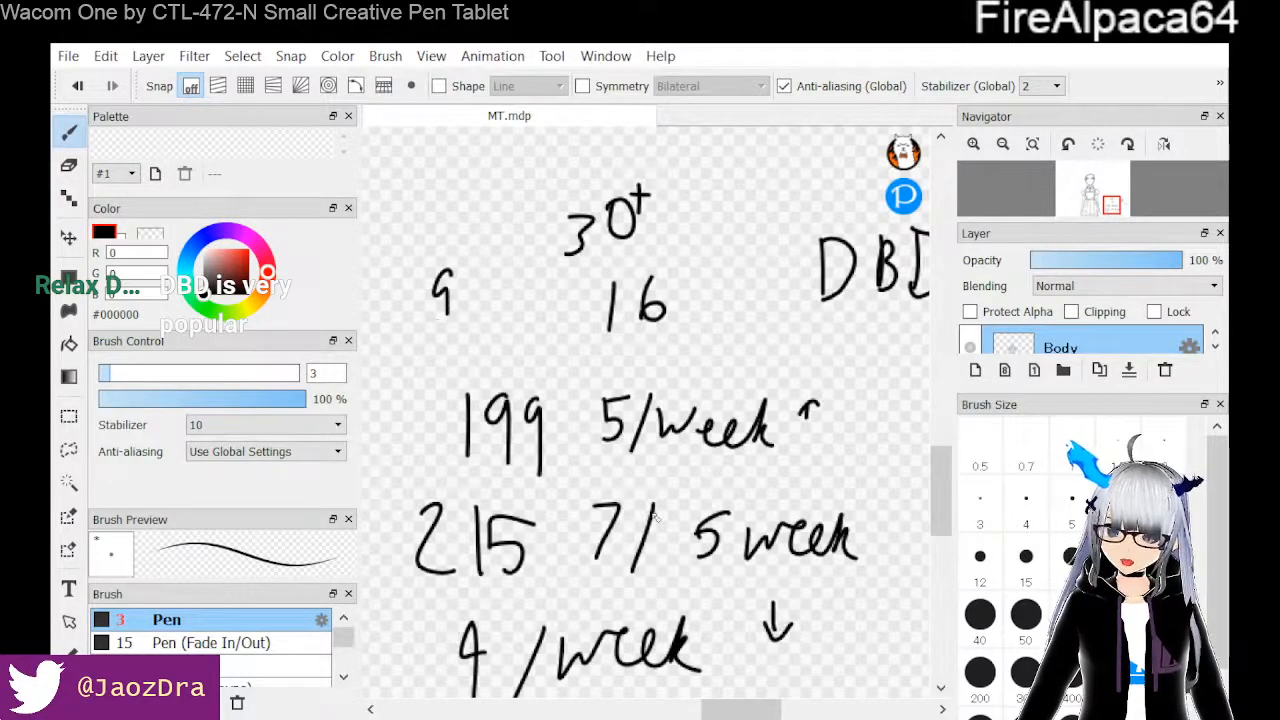
Handwrite "2 or +" below "1 or 2", beside the "5 week" note
{"action": "left_click_drag", "start_coordinate": [730, 709], "coordinate": [759, 709]}
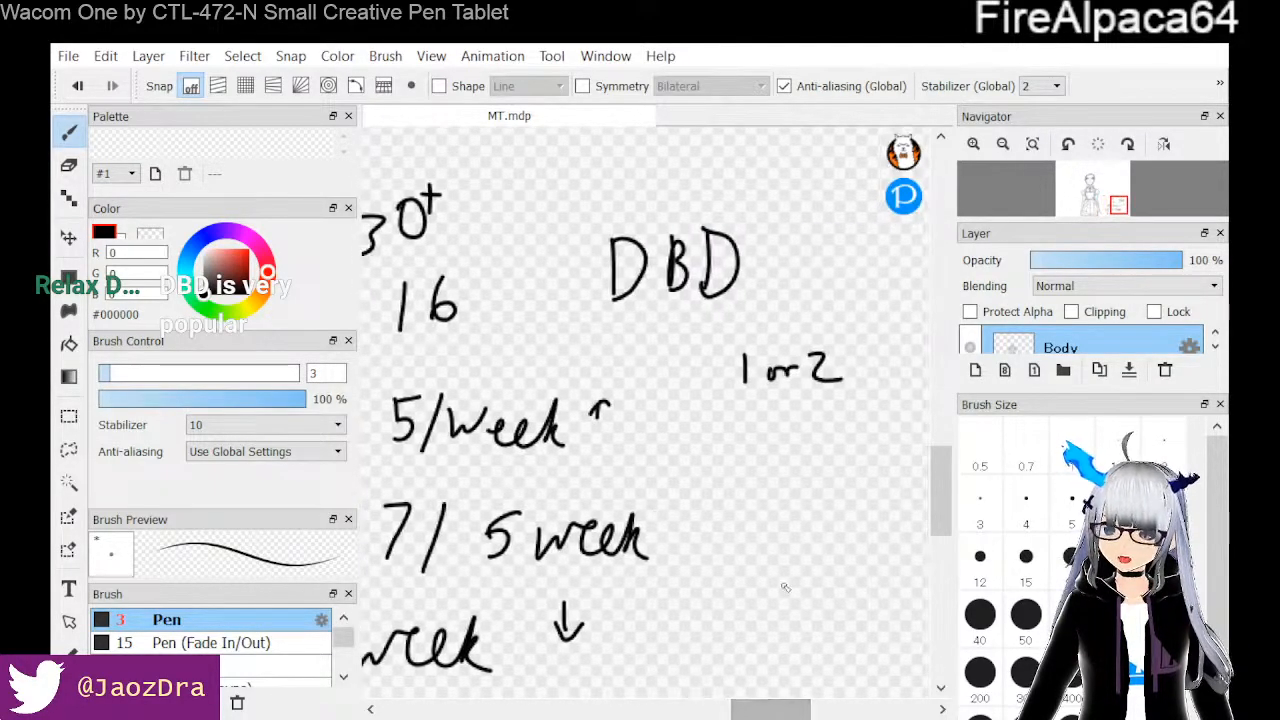
{"action": "left_click_drag", "start_coordinate": [731, 524], "coordinate": [777, 512]}
{"action": "mouse_move", "coordinate": [796, 524]}
{"action": "left_mouse_down"}
{"action": "mouse_move", "coordinate": [815, 513]}
{"action": "mouse_move", "coordinate": [845, 530]}
{"action": "mouse_move", "coordinate": [862, 513]}
{"action": "left_mouse_up"}
Handwrite "sub Everyday" below "5 week" and link it to that note with a short line
{"action": "scroll", "coordinate": [933, 510], "scroll_direction": "down", "scroll_amount": 5}
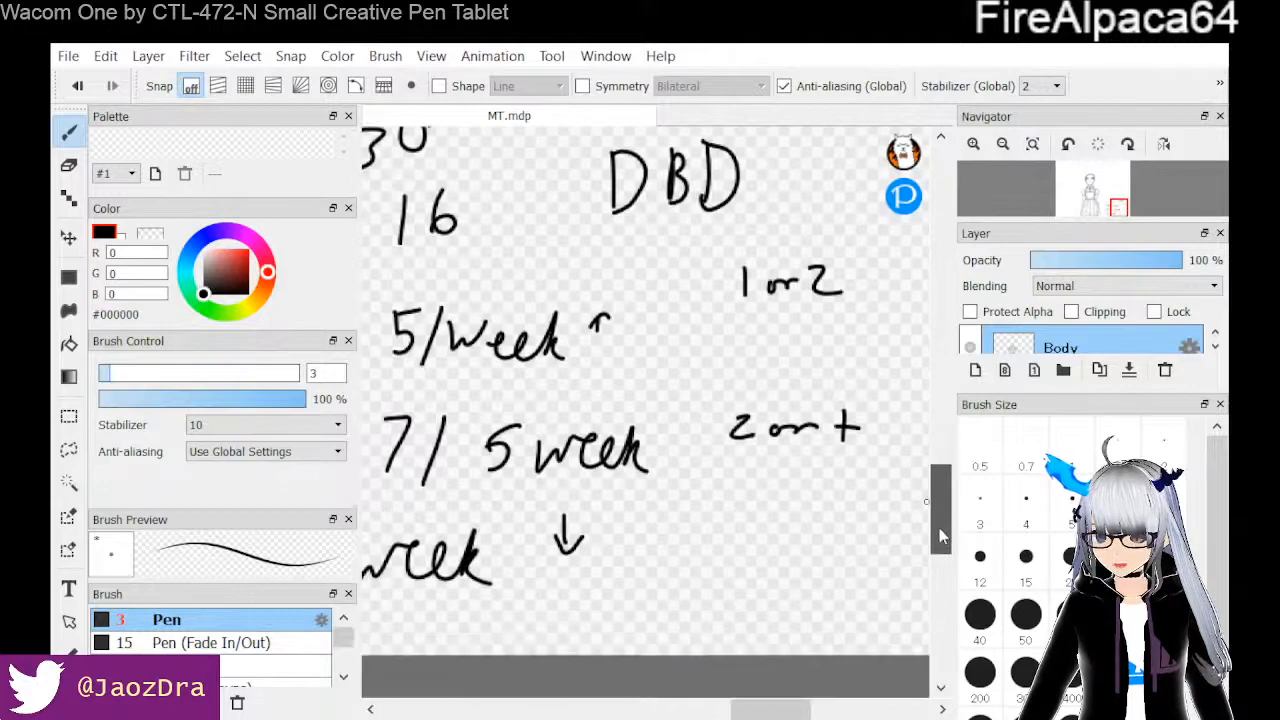
{"action": "left_click_drag", "start_coordinate": [786, 710], "coordinate": [752, 712]}
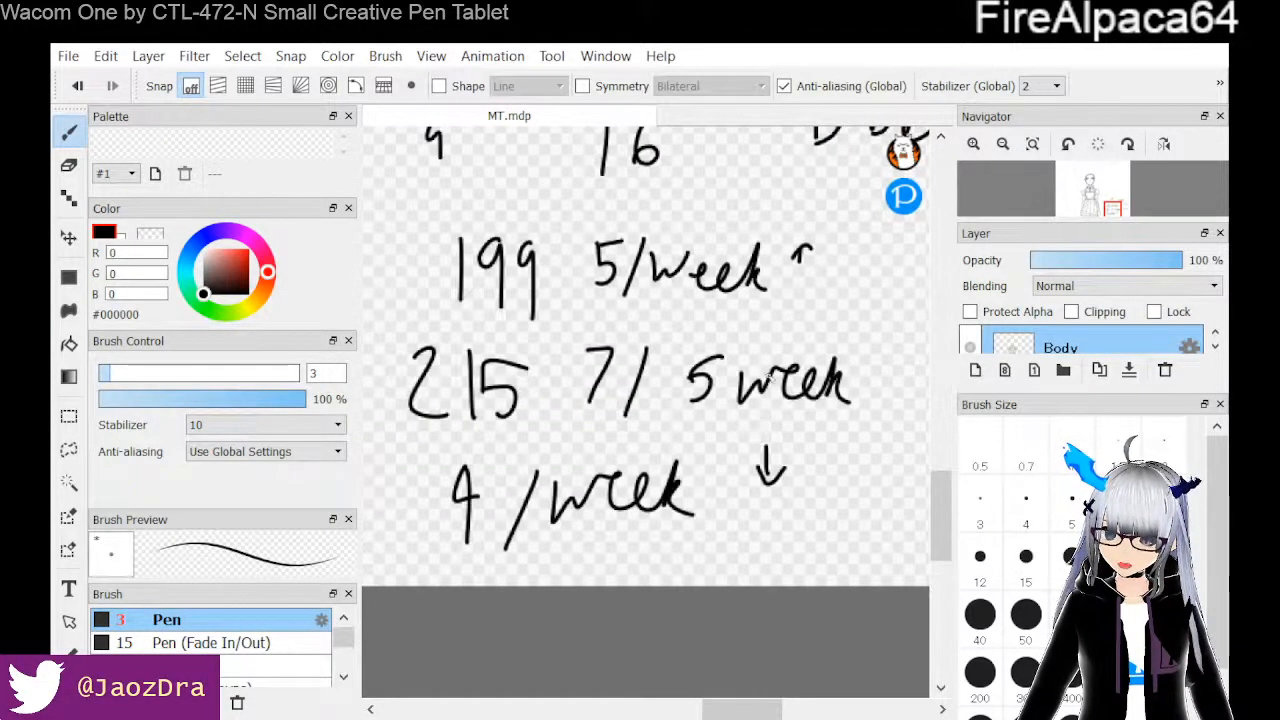
{"action": "mouse_move", "coordinate": [776, 700]}
{"action": "left_mouse_down"}
{"action": "mouse_move", "coordinate": [819, 706]}
{"action": "mouse_move", "coordinate": [797, 706]}
{"action": "left_mouse_up"}
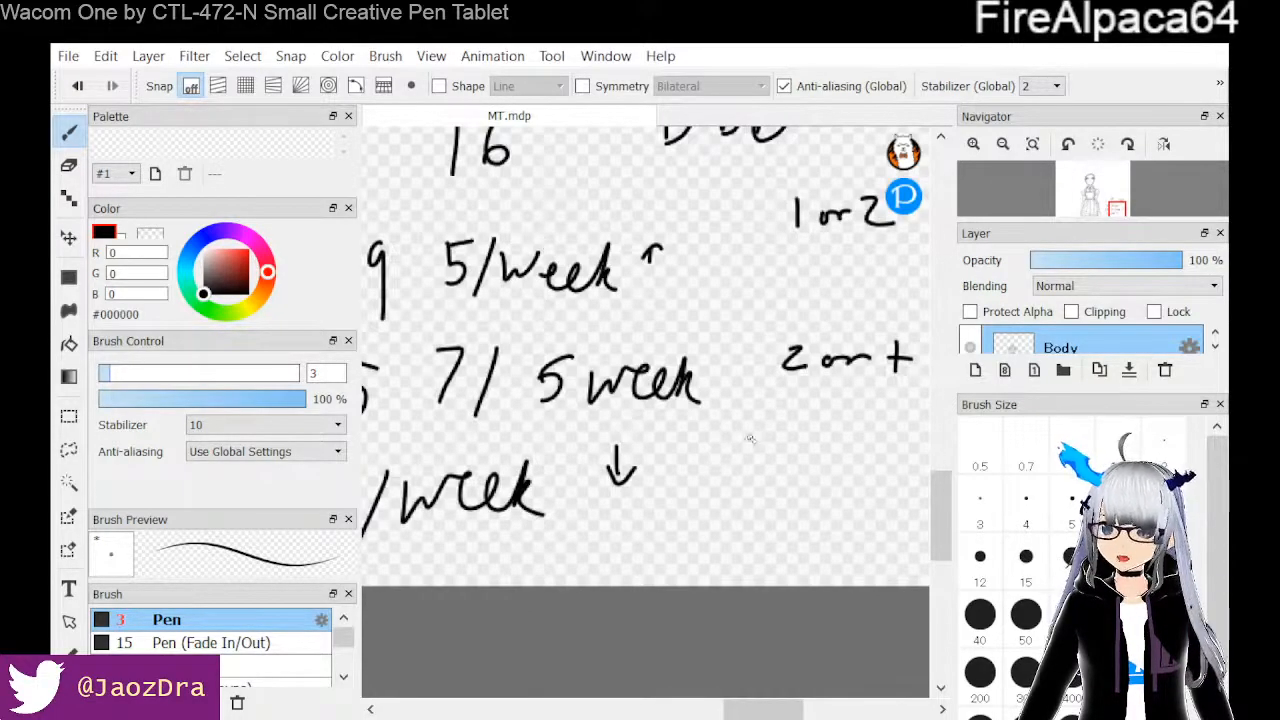
{"action": "mouse_move", "coordinate": [671, 416]}
{"action": "left_mouse_down"}
{"action": "mouse_move", "coordinate": [687, 452]}
{"action": "mouse_move", "coordinate": [709, 468]}
{"action": "mouse_move", "coordinate": [727, 459]}
{"action": "mouse_move", "coordinate": [750, 492]}
{"action": "left_mouse_up"}
{"action": "mouse_move", "coordinate": [768, 436]}
{"action": "left_mouse_down"}
{"action": "mouse_move", "coordinate": [766, 504]}
{"action": "mouse_move", "coordinate": [770, 490]}
{"action": "left_mouse_up"}
{"action": "mouse_move", "coordinate": [760, 709]}
{"action": "left_mouse_down"}
{"action": "mouse_move", "coordinate": [802, 709]}
{"action": "mouse_move", "coordinate": [783, 709]}
{"action": "left_mouse_up"}
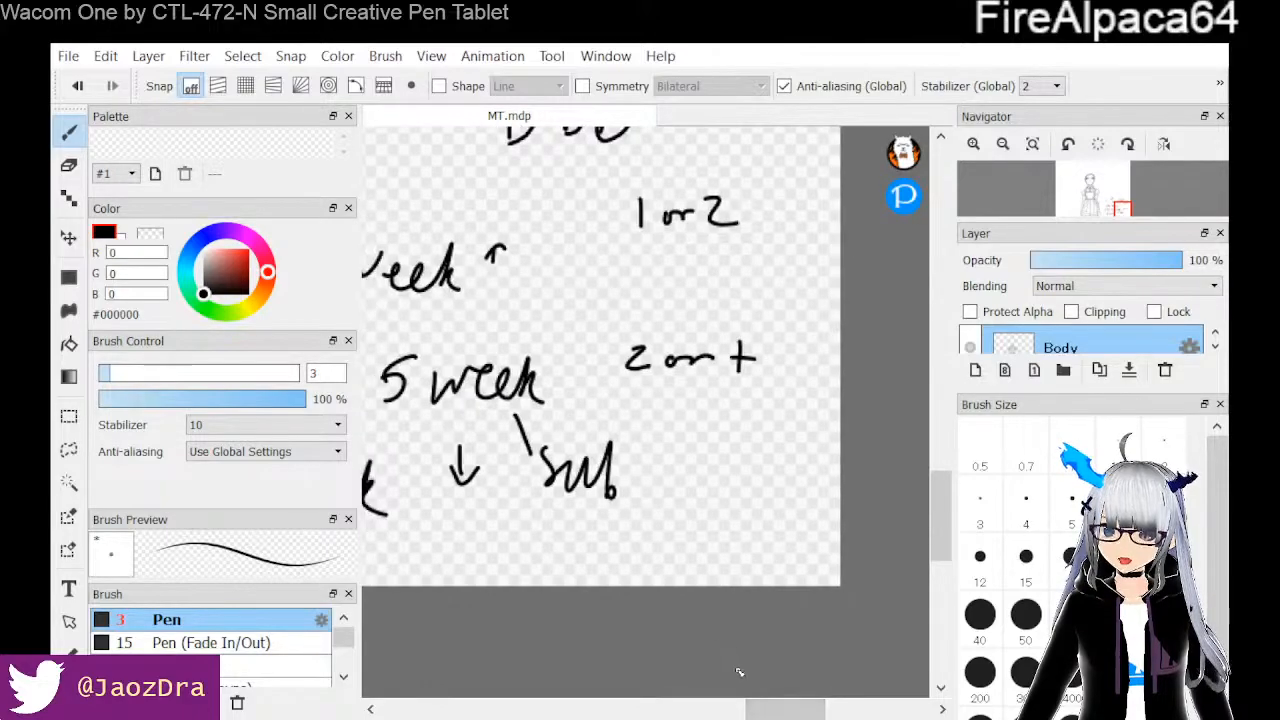
{"action": "mouse_move", "coordinate": [658, 453]}
{"action": "left_mouse_down"}
{"action": "mouse_move", "coordinate": [716, 476]}
{"action": "mouse_move", "coordinate": [721, 497]}
{"action": "mouse_move", "coordinate": [728, 474]}
{"action": "mouse_move", "coordinate": [726, 490]}
{"action": "mouse_move", "coordinate": [755, 485]}
{"action": "mouse_move", "coordinate": [755, 509]}
{"action": "mouse_move", "coordinate": [783, 470]}
{"action": "mouse_move", "coordinate": [790, 505]}
{"action": "mouse_move", "coordinate": [821, 476]}
{"action": "mouse_move", "coordinate": [793, 530]}
{"action": "left_mouse_up"}
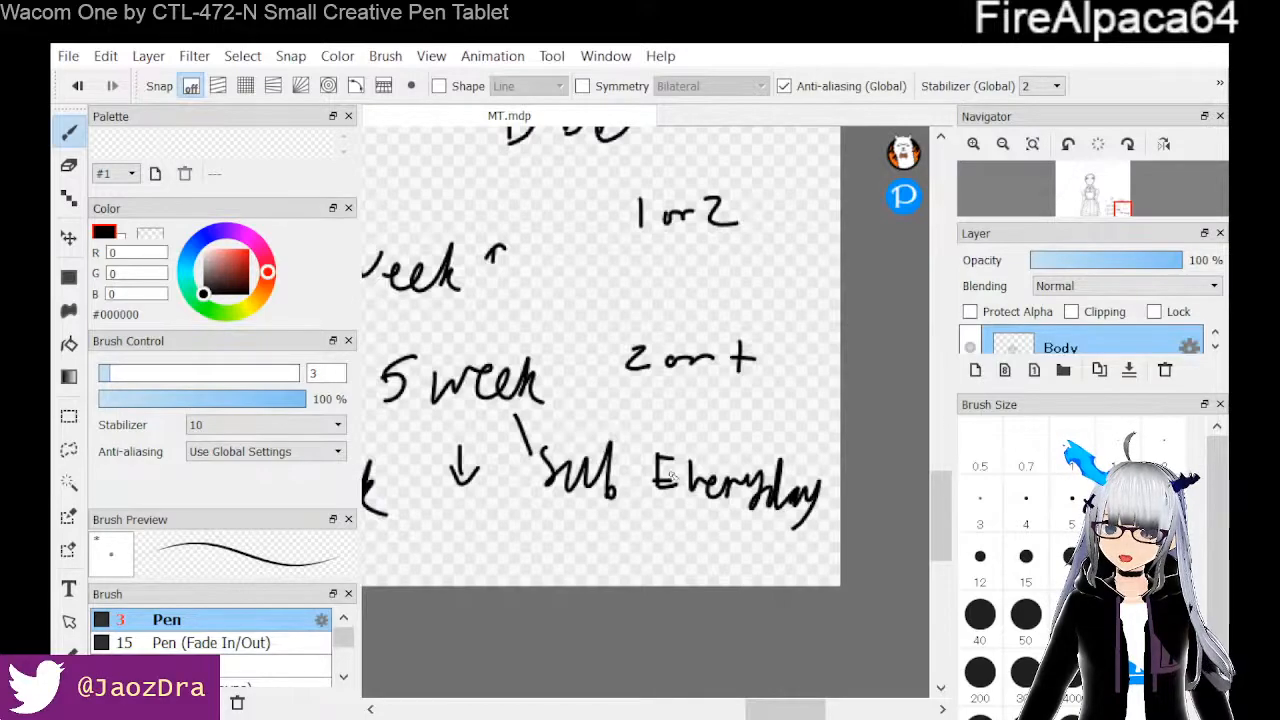
Cross out "Everyday" and handwrite "4/week" beneath the "sub" note
{"action": "left_click_drag", "start_coordinate": [644, 443], "coordinate": [787, 540]}
{"action": "left_click_drag", "start_coordinate": [670, 537], "coordinate": [788, 444]}
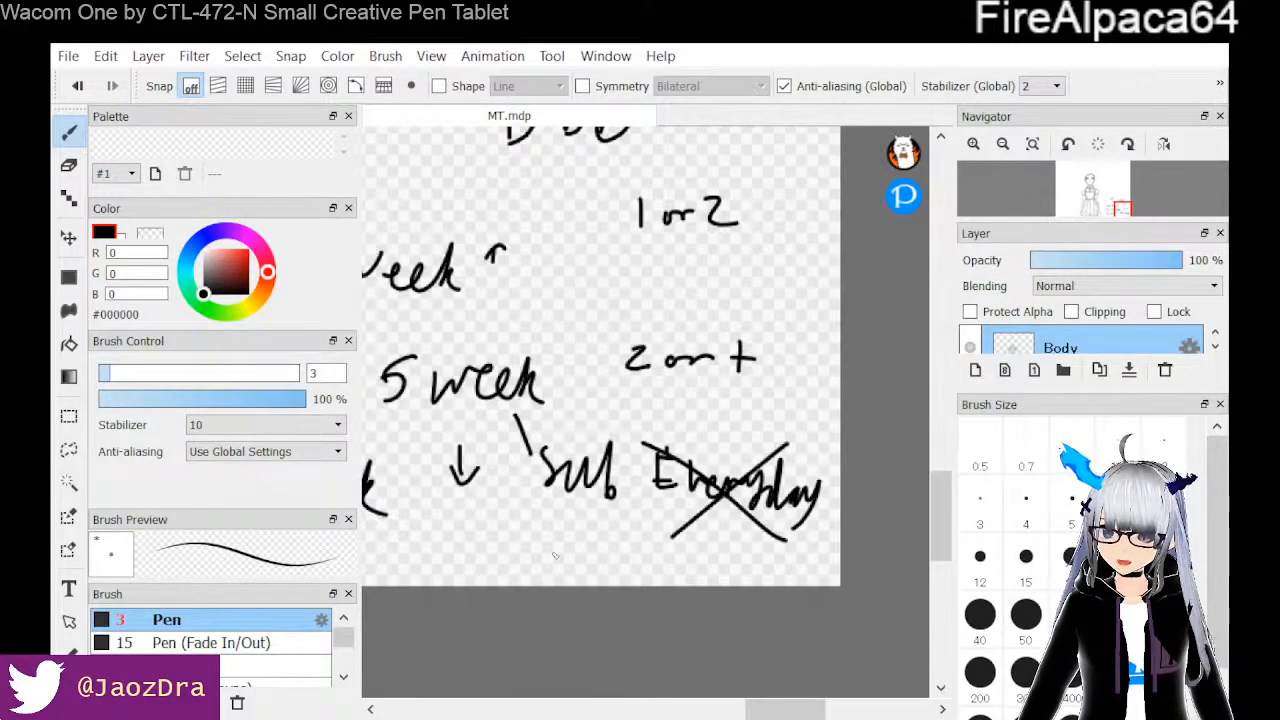
{"action": "left_click_drag", "start_coordinate": [506, 522], "coordinate": [514, 584]}
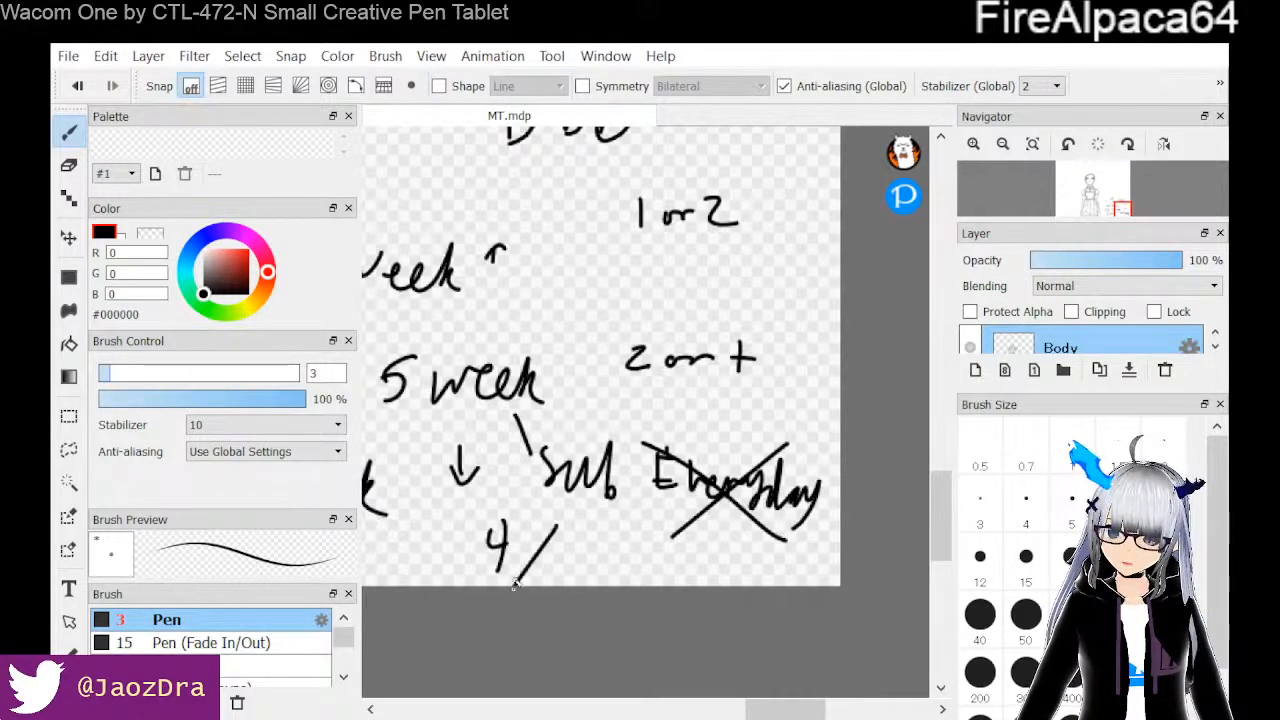
{"action": "mouse_move", "coordinate": [572, 540]}
{"action": "left_mouse_down"}
{"action": "mouse_move", "coordinate": [616, 543]}
{"action": "mouse_move", "coordinate": [619, 576]}
{"action": "mouse_move", "coordinate": [648, 527]}
{"action": "mouse_move", "coordinate": [649, 569]}
{"action": "mouse_move", "coordinate": [684, 562]}
{"action": "left_mouse_up"}
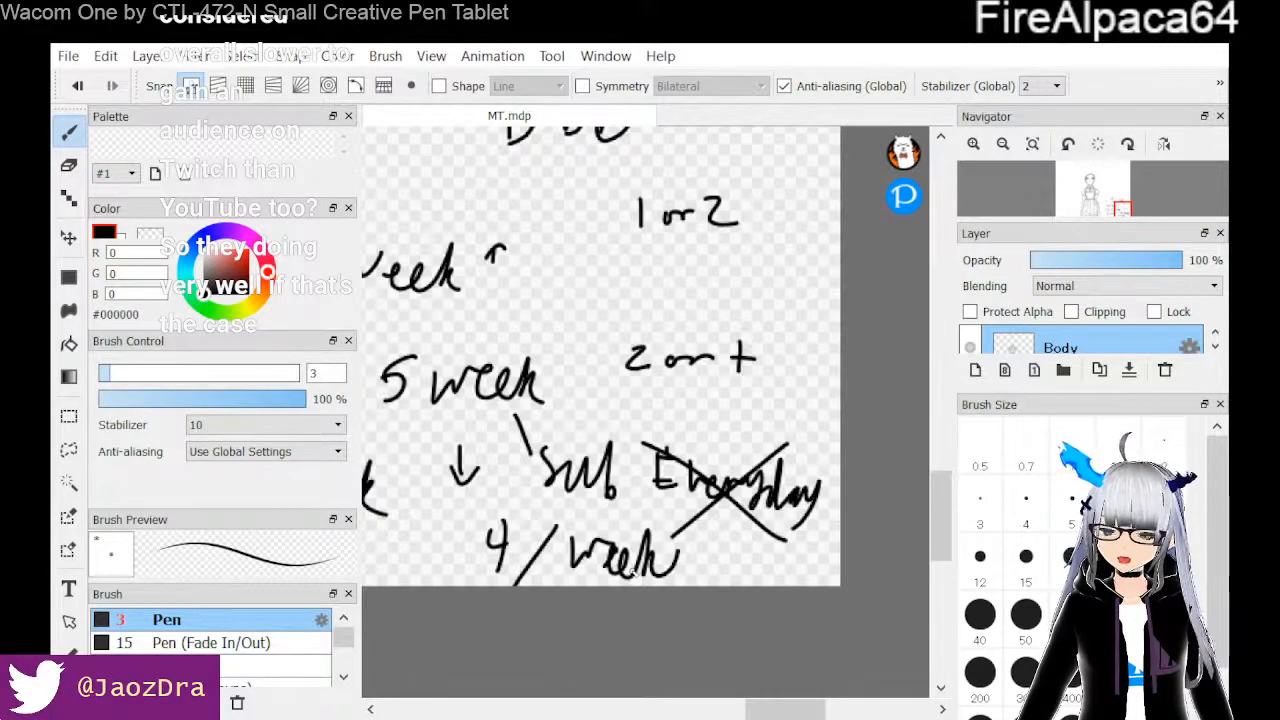
Handwrite "Youtube Stream" in the empty area above "30+" and cross out the word "Stream"
{"action": "left_click_drag", "start_coordinate": [786, 709], "coordinate": [751, 709]}
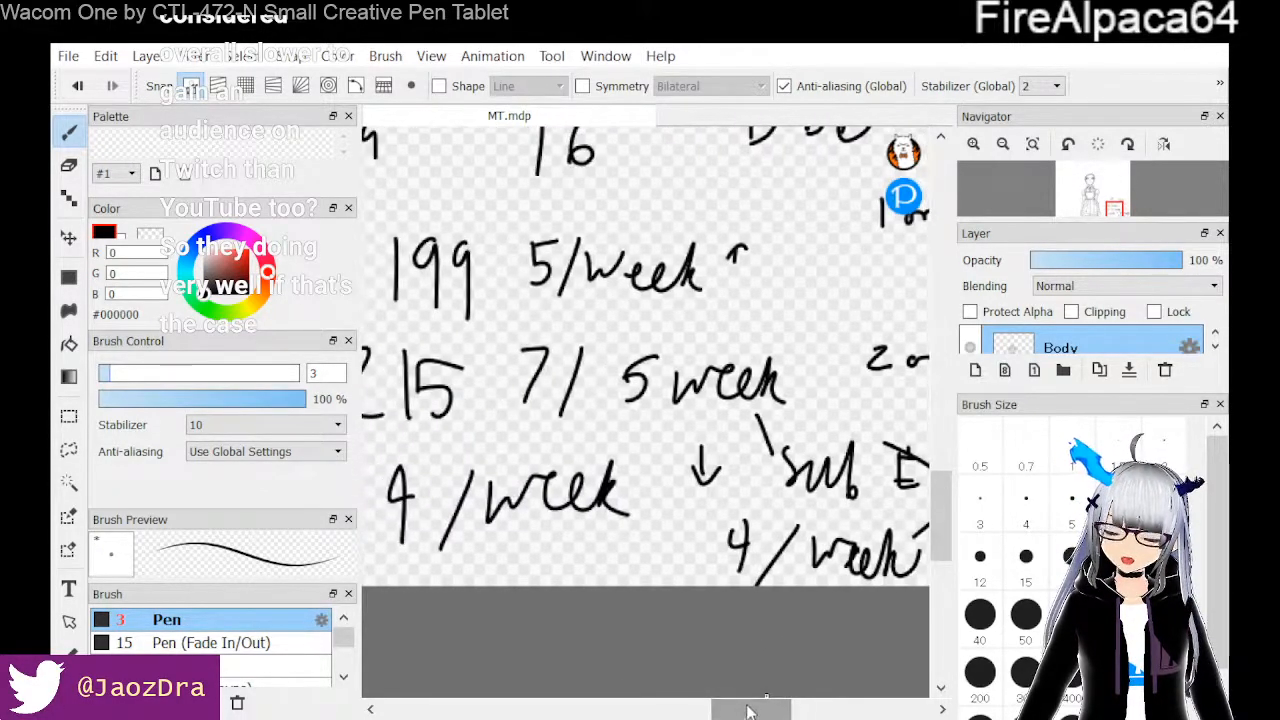
{"action": "left_click_drag", "start_coordinate": [940, 515], "coordinate": [940, 440]}
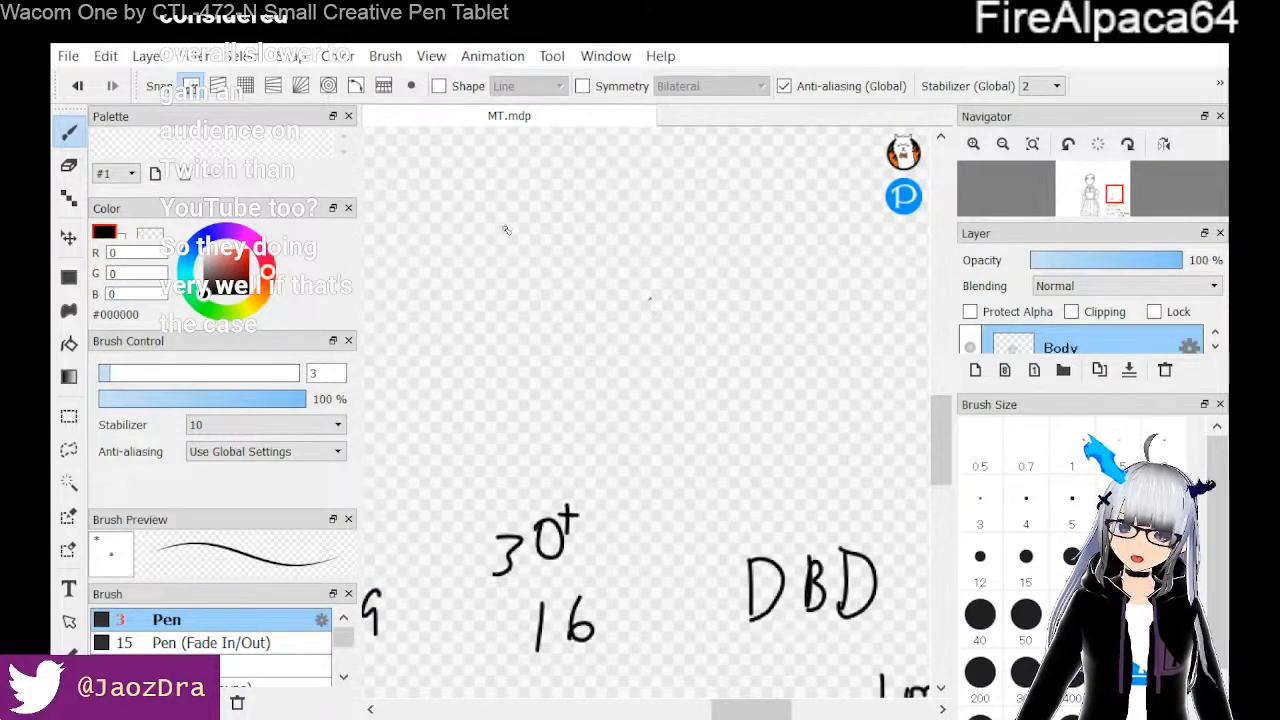
{"action": "mouse_move", "coordinate": [510, 216]}
{"action": "left_mouse_down"}
{"action": "mouse_move", "coordinate": [482, 278]}
{"action": "mouse_move", "coordinate": [488, 240]}
{"action": "mouse_move", "coordinate": [504, 256]}
{"action": "left_mouse_up"}
{"action": "mouse_move", "coordinate": [514, 252]}
{"action": "left_mouse_down"}
{"action": "mouse_move", "coordinate": [520, 278]}
{"action": "mouse_move", "coordinate": [540, 252]}
{"action": "mouse_move", "coordinate": [566, 278]}
{"action": "left_mouse_up"}
{"action": "mouse_move", "coordinate": [567, 220]}
{"action": "left_mouse_down"}
{"action": "mouse_move", "coordinate": [577, 282]}
{"action": "mouse_move", "coordinate": [580, 243]}
{"action": "mouse_move", "coordinate": [606, 284]}
{"action": "left_mouse_up"}
{"action": "mouse_move", "coordinate": [616, 232]}
{"action": "left_mouse_down"}
{"action": "mouse_move", "coordinate": [614, 262]}
{"action": "mouse_move", "coordinate": [625, 278]}
{"action": "mouse_move", "coordinate": [650, 262]}
{"action": "mouse_move", "coordinate": [657, 292]}
{"action": "left_mouse_up"}
{"action": "mouse_move", "coordinate": [706, 232]}
{"action": "left_mouse_down"}
{"action": "mouse_move", "coordinate": [693, 271]}
{"action": "mouse_move", "coordinate": [722, 228]}
{"action": "mouse_move", "coordinate": [722, 262]}
{"action": "left_mouse_up"}
{"action": "mouse_move", "coordinate": [720, 226]}
{"action": "left_mouse_down"}
{"action": "mouse_move", "coordinate": [716, 277]}
{"action": "mouse_move", "coordinate": [740, 255]}
{"action": "mouse_move", "coordinate": [741, 281]}
{"action": "mouse_move", "coordinate": [751, 260]}
{"action": "mouse_move", "coordinate": [751, 274]}
{"action": "mouse_move", "coordinate": [736, 261]}
{"action": "mouse_move", "coordinate": [771, 266]}
{"action": "mouse_move", "coordinate": [765, 276]}
{"action": "mouse_move", "coordinate": [794, 256]}
{"action": "mouse_move", "coordinate": [825, 260]}
{"action": "left_mouse_up"}
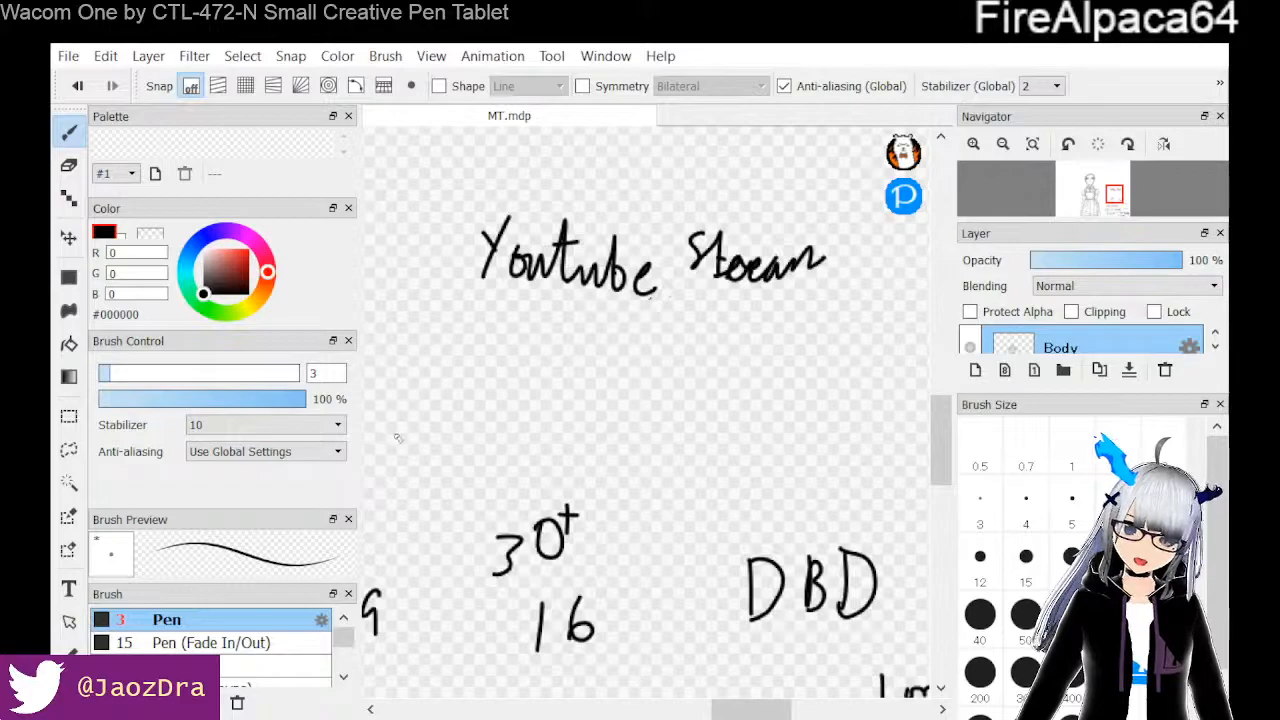
{"action": "left_click_drag", "start_coordinate": [693, 226], "coordinate": [770, 333]}
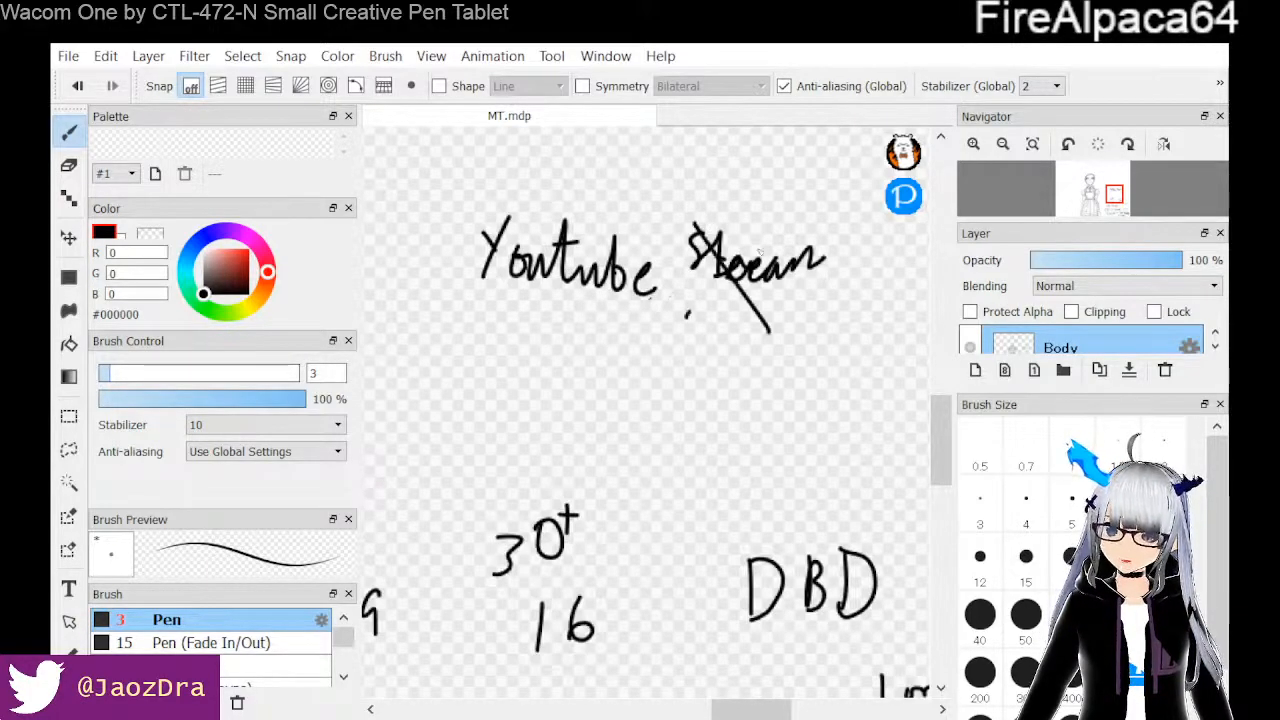
{"action": "left_click_drag", "start_coordinate": [822, 205], "coordinate": [686, 318]}
Handwrite "Twitch" with a check mark below "Youtube" and put an "X" beneath it
{"action": "mouse_move", "coordinate": [464, 334]}
{"action": "left_mouse_down"}
{"action": "mouse_move", "coordinate": [451, 420]}
{"action": "mouse_move", "coordinate": [472, 336]}
{"action": "mouse_move", "coordinate": [492, 333]}
{"action": "mouse_move", "coordinate": [538, 404]}
{"action": "left_mouse_up"}
{"action": "left_click_drag", "start_coordinate": [556, 352], "coordinate": [560, 400]}
{"action": "mouse_move", "coordinate": [592, 346]}
{"action": "left_mouse_down"}
{"action": "mouse_move", "coordinate": [586, 412]}
{"action": "mouse_move", "coordinate": [604, 404]}
{"action": "mouse_move", "coordinate": [598, 416]}
{"action": "left_mouse_up"}
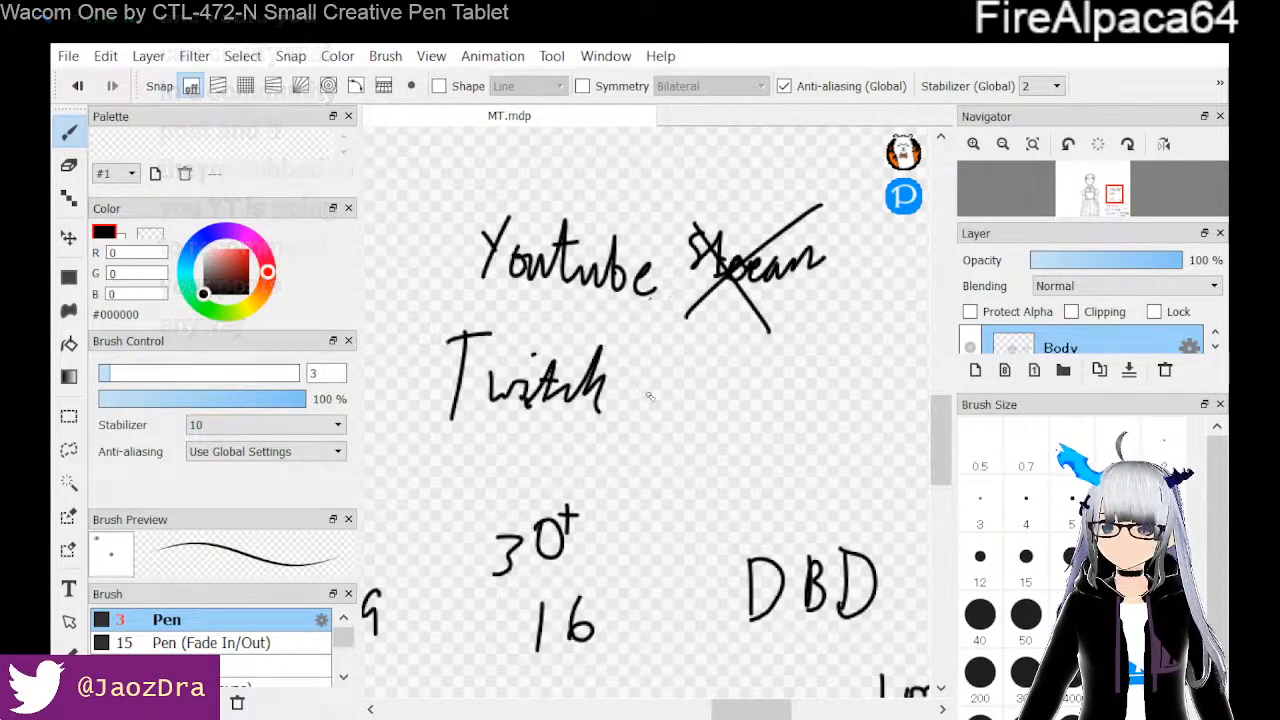
{"action": "left_click_drag", "start_coordinate": [641, 385], "coordinate": [726, 325]}
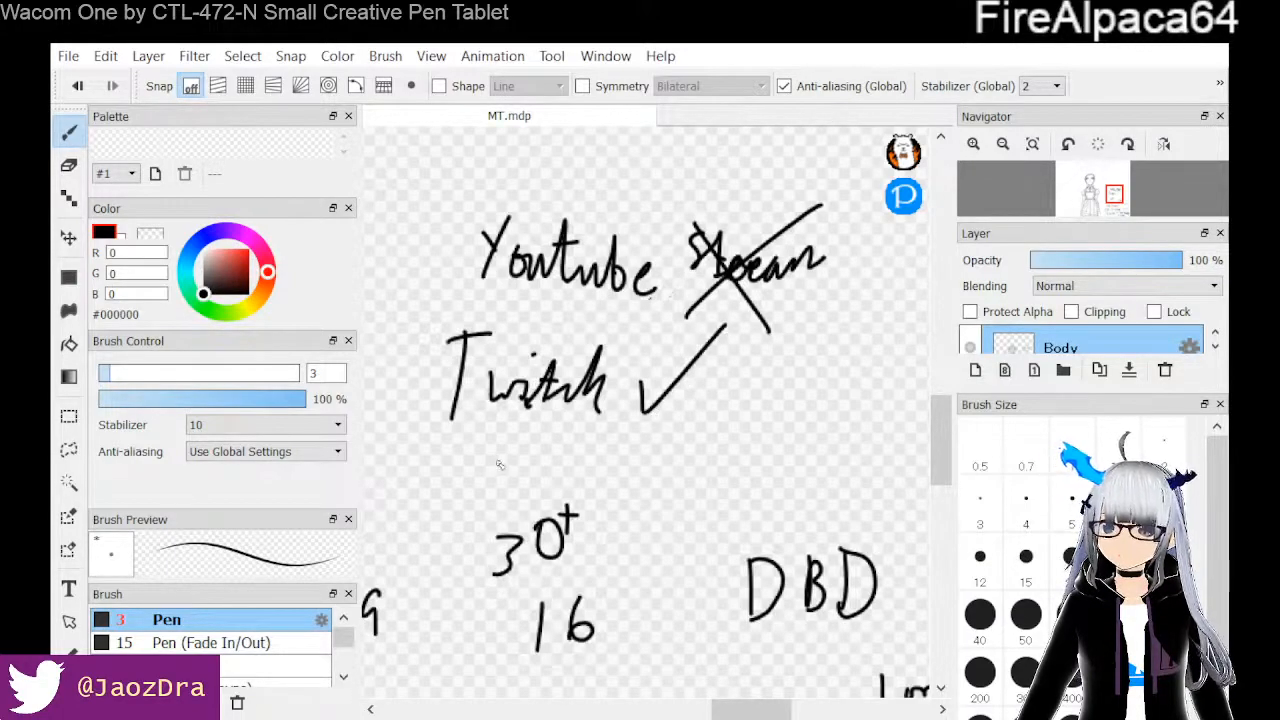
{"action": "left_click_drag", "start_coordinate": [514, 440], "coordinate": [455, 510]}
{"action": "left_click_drag", "start_coordinate": [471, 447], "coordinate": [519, 504]}
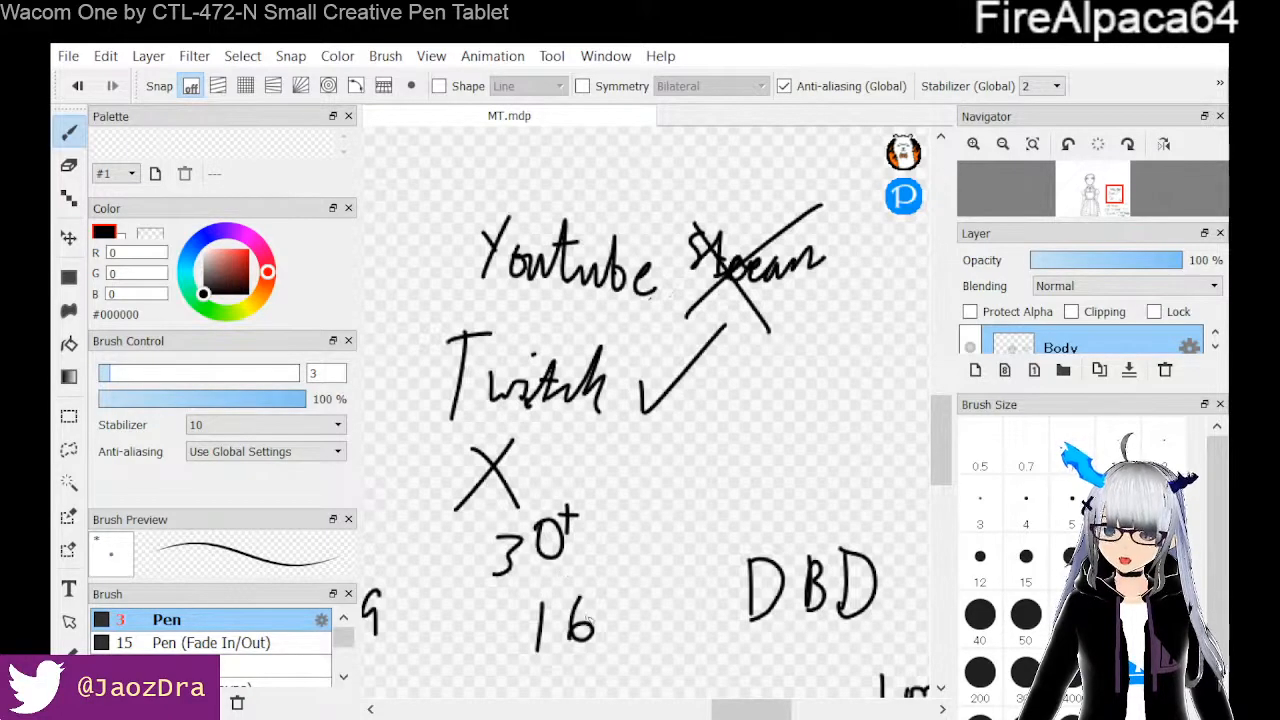
Handwrite "50 follower" beside the Twitch check mark and "30" below the 50
{"action": "mouse_move", "coordinate": [750, 708]}
{"action": "left_mouse_down"}
{"action": "mouse_move", "coordinate": [722, 708]}
{"action": "mouse_move", "coordinate": [760, 713]}
{"action": "left_mouse_up"}
{"action": "left_click_drag", "start_coordinate": [932, 436], "coordinate": [937, 418]}
{"action": "mouse_move", "coordinate": [676, 492]}
{"action": "left_mouse_down"}
{"action": "mouse_move", "coordinate": [706, 504]}
{"action": "mouse_move", "coordinate": [684, 497]}
{"action": "mouse_move", "coordinate": [724, 476]}
{"action": "mouse_move", "coordinate": [784, 510]}
{"action": "mouse_move", "coordinate": [796, 500]}
{"action": "mouse_move", "coordinate": [808, 540]}
{"action": "left_mouse_up"}
{"action": "mouse_move", "coordinate": [816, 496]}
{"action": "left_mouse_down"}
{"action": "mouse_move", "coordinate": [802, 542]}
{"action": "mouse_move", "coordinate": [828, 521]}
{"action": "mouse_move", "coordinate": [847, 537]}
{"action": "mouse_move", "coordinate": [893, 527]}
{"action": "left_mouse_up"}
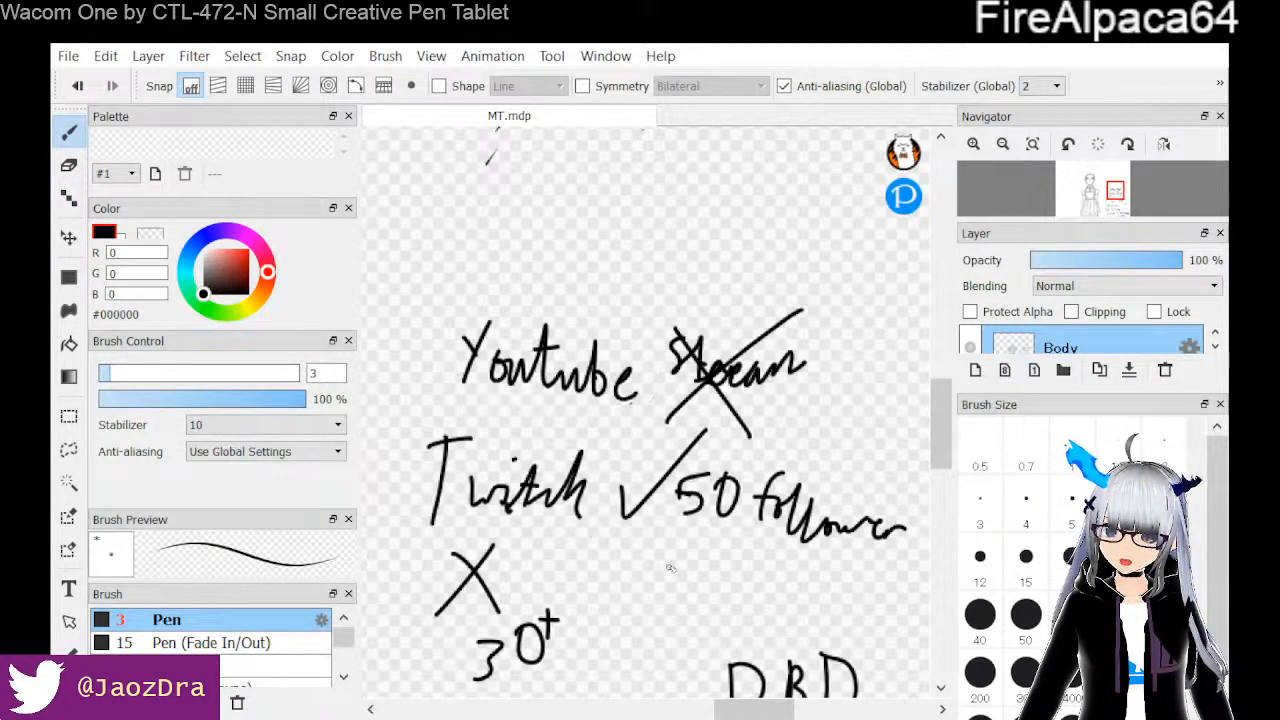
{"action": "mouse_move", "coordinate": [667, 546]}
{"action": "left_mouse_down"}
{"action": "mouse_move", "coordinate": [660, 567]}
{"action": "mouse_move", "coordinate": [666, 548]}
{"action": "mouse_move", "coordinate": [677, 560]}
{"action": "mouse_move", "coordinate": [701, 538]}
{"action": "left_mouse_up"}
Handwrite "1000" over "4000h" with a dividing line beside the crossed-out "Stream", and add an up arrow below "follower"
{"action": "left_click_drag", "start_coordinate": [750, 711], "coordinate": [772, 712]}
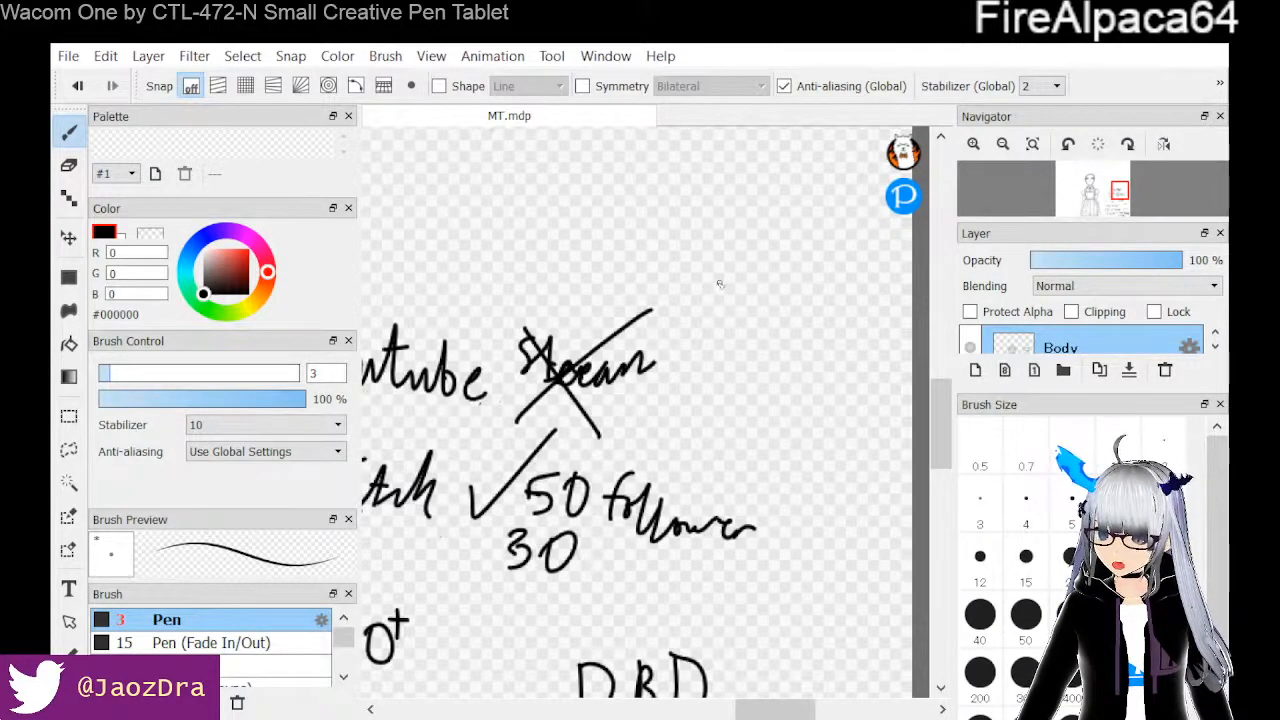
{"action": "left_click_drag", "start_coordinate": [710, 297], "coordinate": [707, 343]}
{"action": "mouse_move", "coordinate": [738, 297]}
{"action": "left_mouse_down"}
{"action": "mouse_move", "coordinate": [741, 331]}
{"action": "mouse_move", "coordinate": [764, 301]}
{"action": "mouse_move", "coordinate": [832, 297]}
{"action": "mouse_move", "coordinate": [813, 323]}
{"action": "left_mouse_up"}
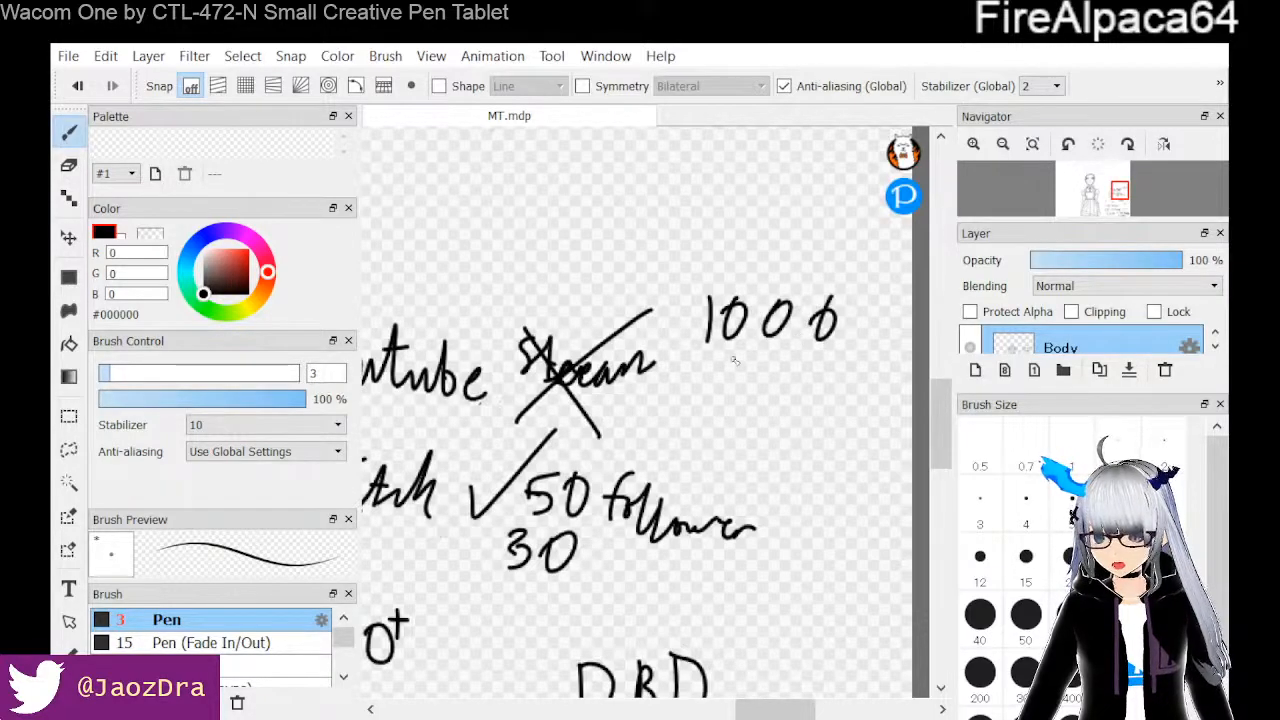
{"action": "left_click_drag", "start_coordinate": [694, 362], "coordinate": [850, 344]}
{"action": "mouse_move", "coordinate": [718, 392]}
{"action": "left_mouse_down"}
{"action": "mouse_move", "coordinate": [738, 386]}
{"action": "mouse_move", "coordinate": [728, 412]}
{"action": "mouse_move", "coordinate": [734, 387]}
{"action": "left_mouse_up"}
{"action": "mouse_move", "coordinate": [780, 387]}
{"action": "left_mouse_down"}
{"action": "mouse_move", "coordinate": [778, 410]}
{"action": "mouse_move", "coordinate": [780, 388]}
{"action": "left_mouse_up"}
{"action": "left_click_drag", "start_coordinate": [826, 374], "coordinate": [816, 398]}
{"action": "mouse_move", "coordinate": [840, 390]}
{"action": "left_mouse_down"}
{"action": "mouse_move", "coordinate": [840, 410]}
{"action": "mouse_move", "coordinate": [842, 390]}
{"action": "left_mouse_up"}
{"action": "mouse_move", "coordinate": [867, 363]}
{"action": "left_mouse_down"}
{"action": "mouse_move", "coordinate": [859, 398]}
{"action": "mouse_move", "coordinate": [872, 422]}
{"action": "left_mouse_up"}
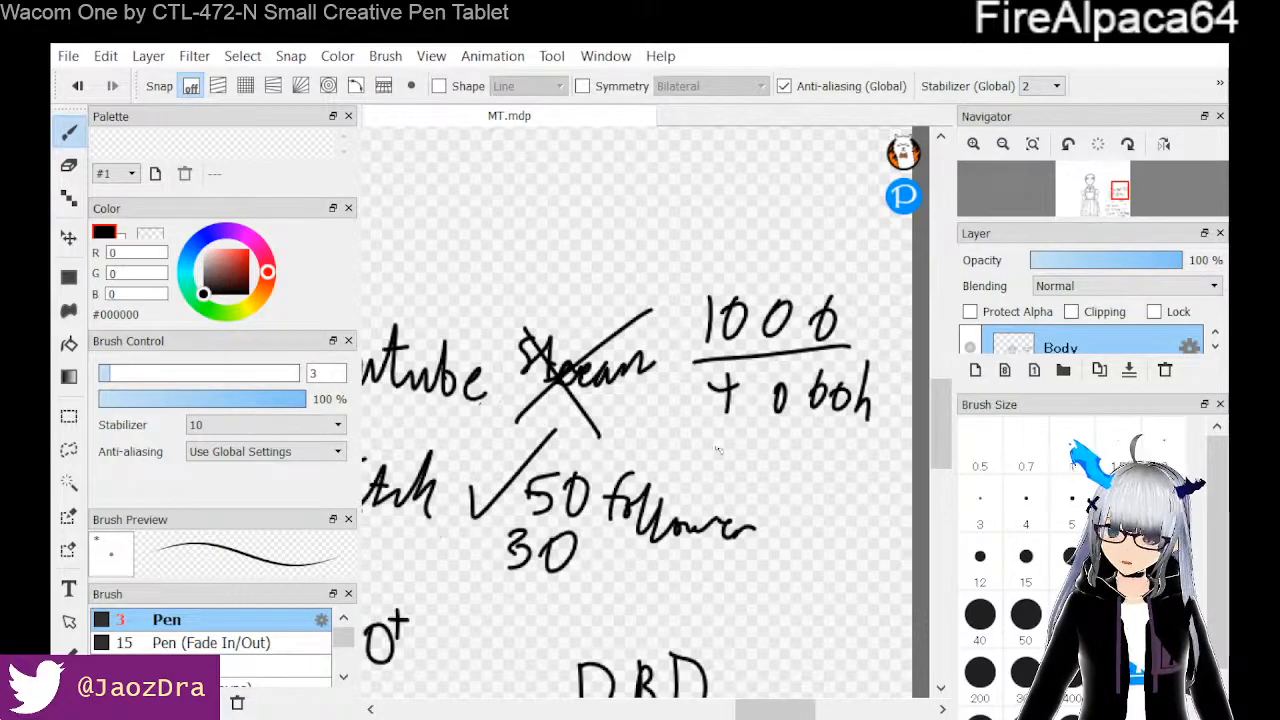
{"action": "mouse_move", "coordinate": [656, 600]}
{"action": "left_mouse_down"}
{"action": "mouse_move", "coordinate": [657, 570]}
{"action": "mouse_move", "coordinate": [666, 581]}
{"action": "left_mouse_up"}
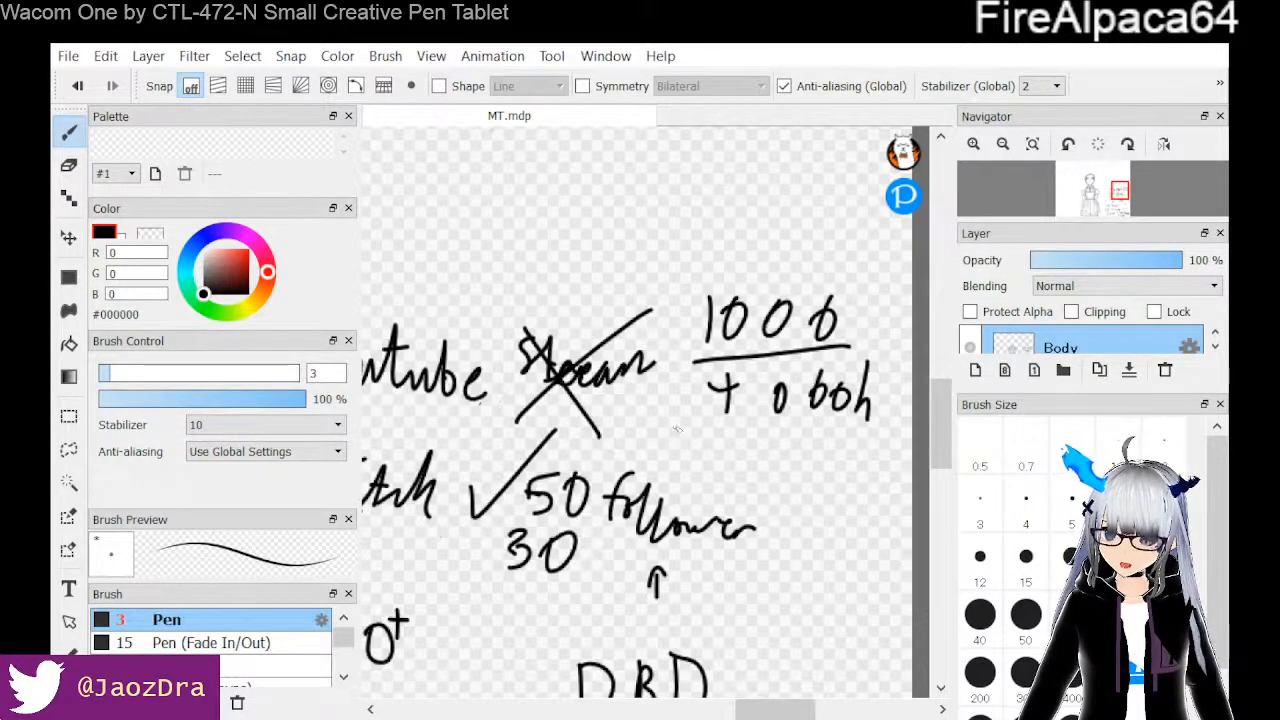
Handwrite "Asia" above the word "Youtube"
{"action": "left_click_drag", "start_coordinate": [766, 709], "coordinate": [740, 709]}
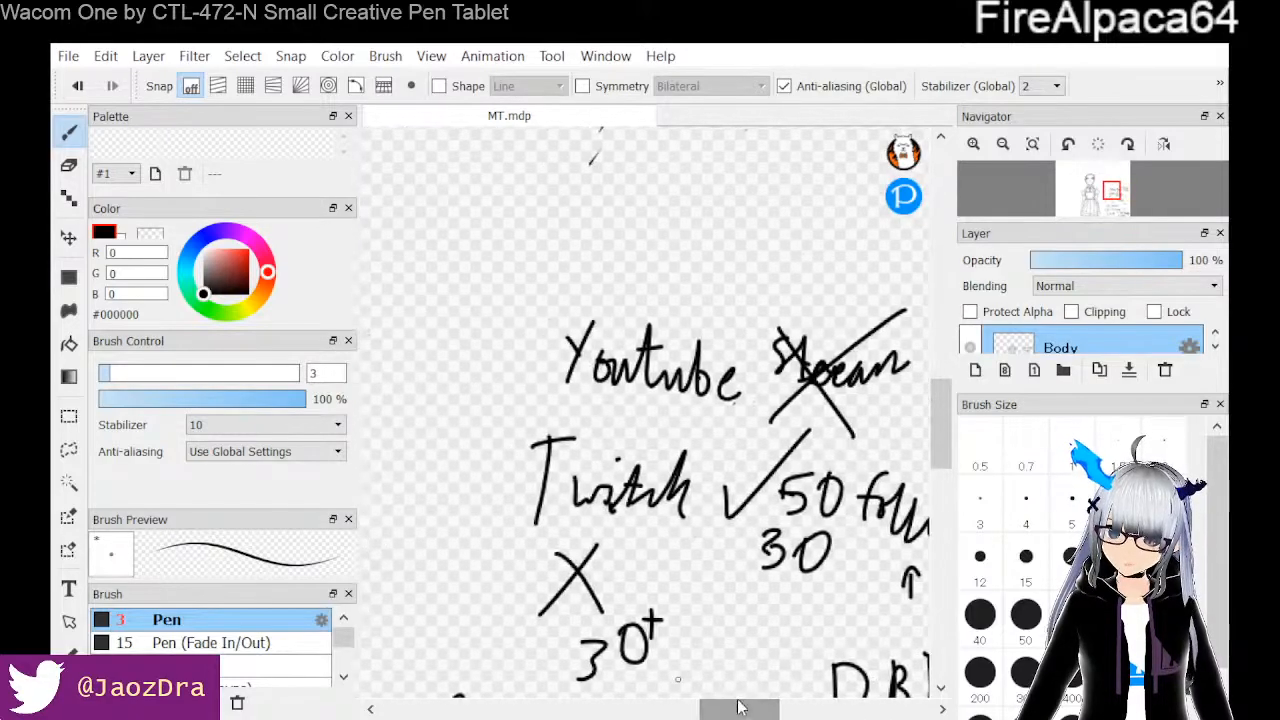
{"action": "mouse_move", "coordinate": [588, 250]}
{"action": "left_mouse_down"}
{"action": "mouse_move", "coordinate": [620, 248]}
{"action": "mouse_move", "coordinate": [616, 228]}
{"action": "left_mouse_up"}
{"action": "mouse_move", "coordinate": [624, 238]}
{"action": "left_mouse_down"}
{"action": "mouse_move", "coordinate": [640, 220]}
{"action": "mouse_move", "coordinate": [668, 220]}
{"action": "mouse_move", "coordinate": [658, 240]}
{"action": "mouse_move", "coordinate": [672, 236]}
{"action": "mouse_move", "coordinate": [684, 256]}
{"action": "left_mouse_up"}
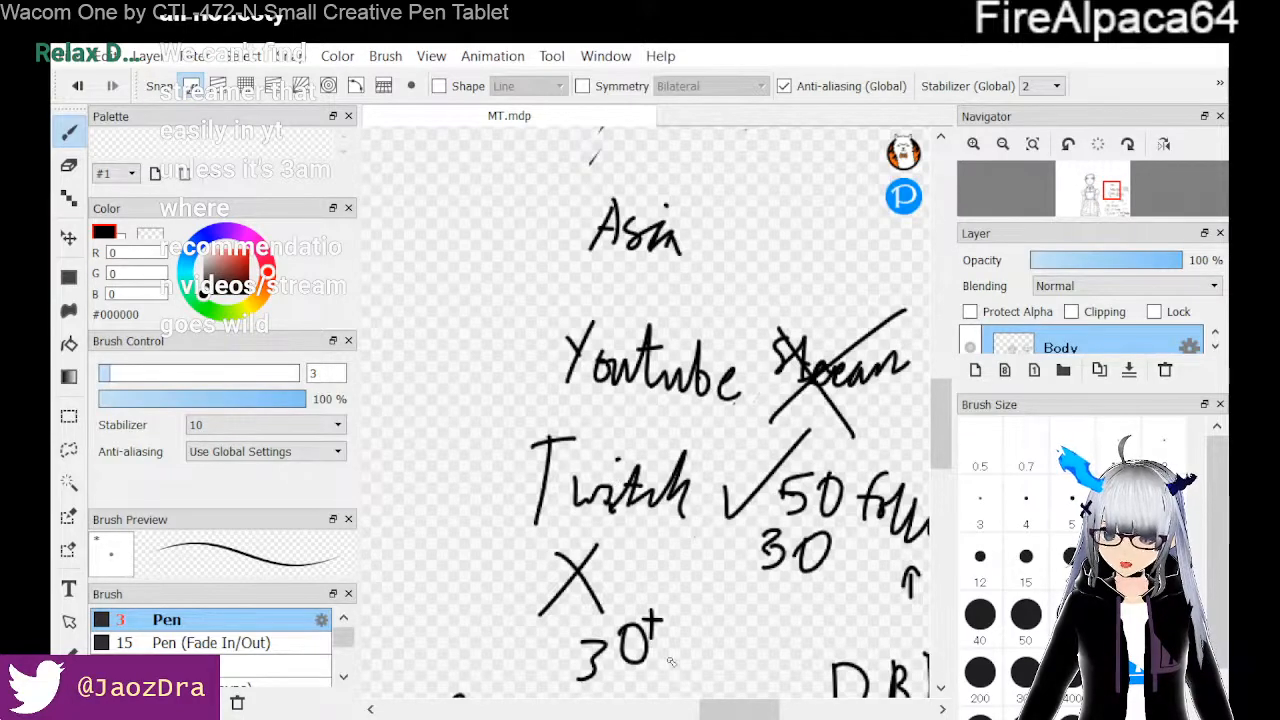
Handwrite "Japan" diagonally above the word "Asia", on the side nearer the maid
{"action": "mouse_move", "coordinate": [729, 711]}
{"action": "left_mouse_down"}
{"action": "mouse_move", "coordinate": [764, 711]}
{"action": "mouse_move", "coordinate": [753, 712]}
{"action": "left_mouse_up"}
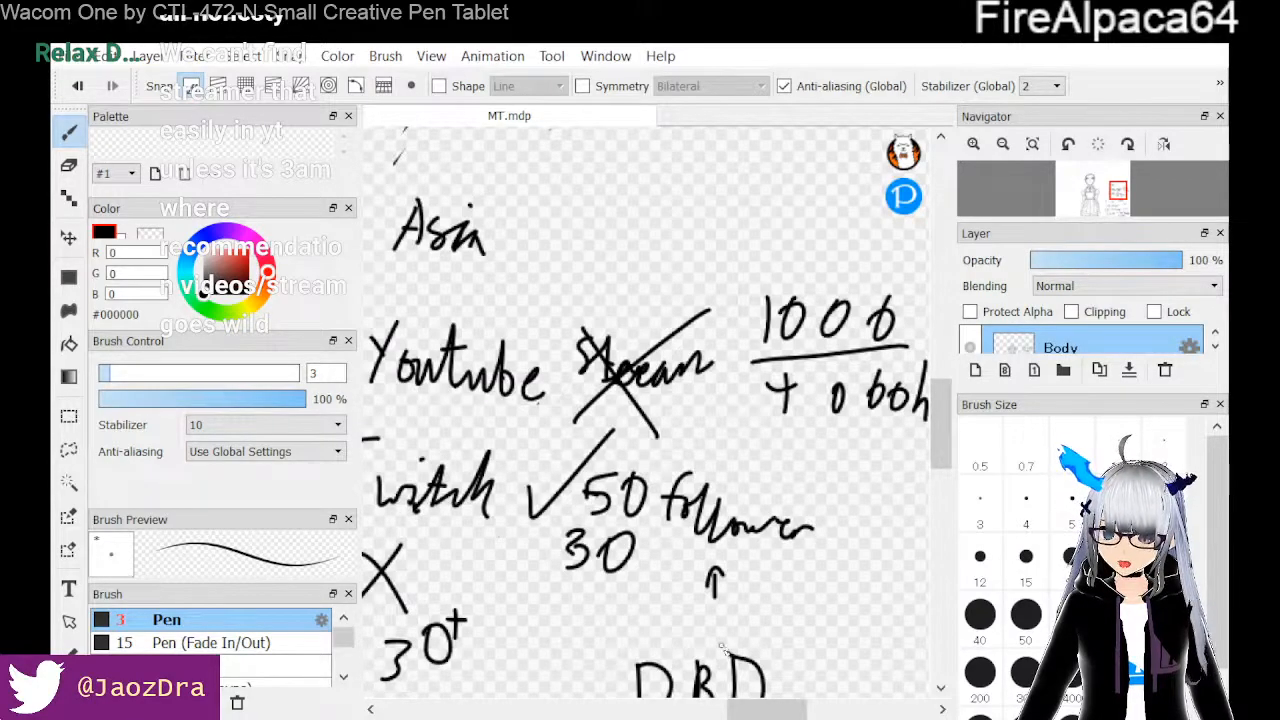
{"action": "left_click_drag", "start_coordinate": [764, 711], "coordinate": [706, 711]}
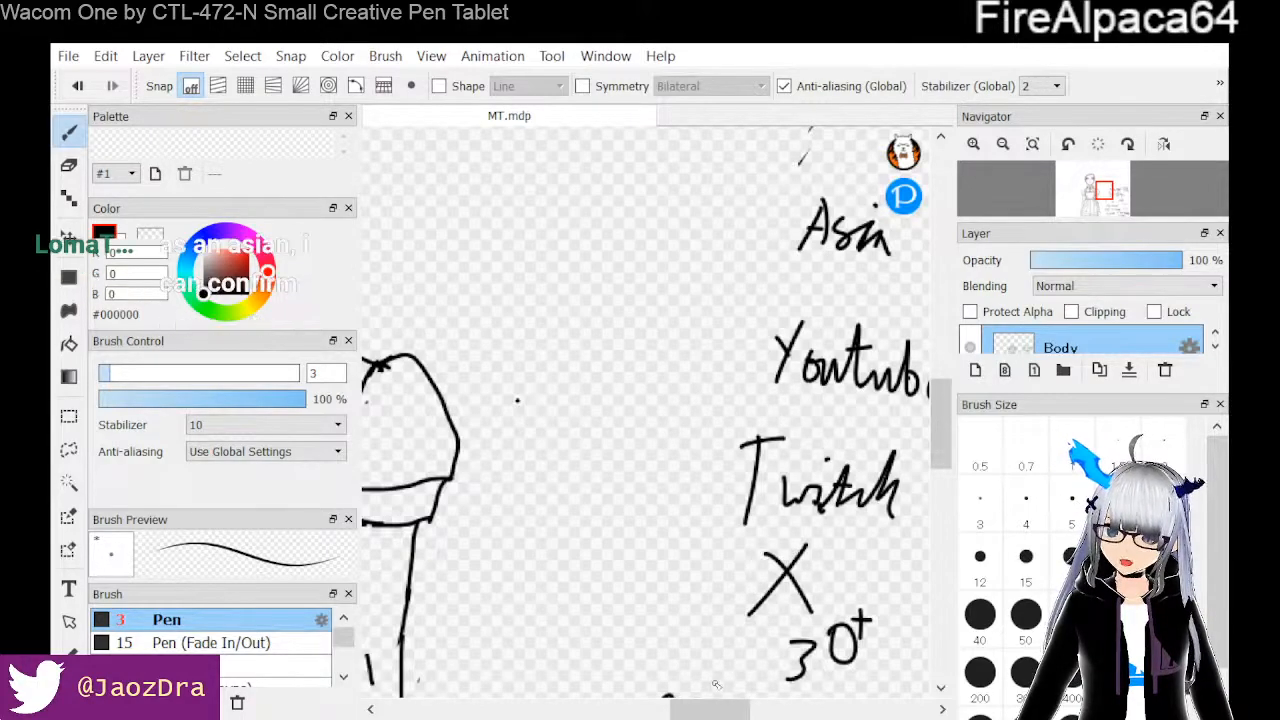
{"action": "left_click_drag", "start_coordinate": [716, 709], "coordinate": [735, 706]}
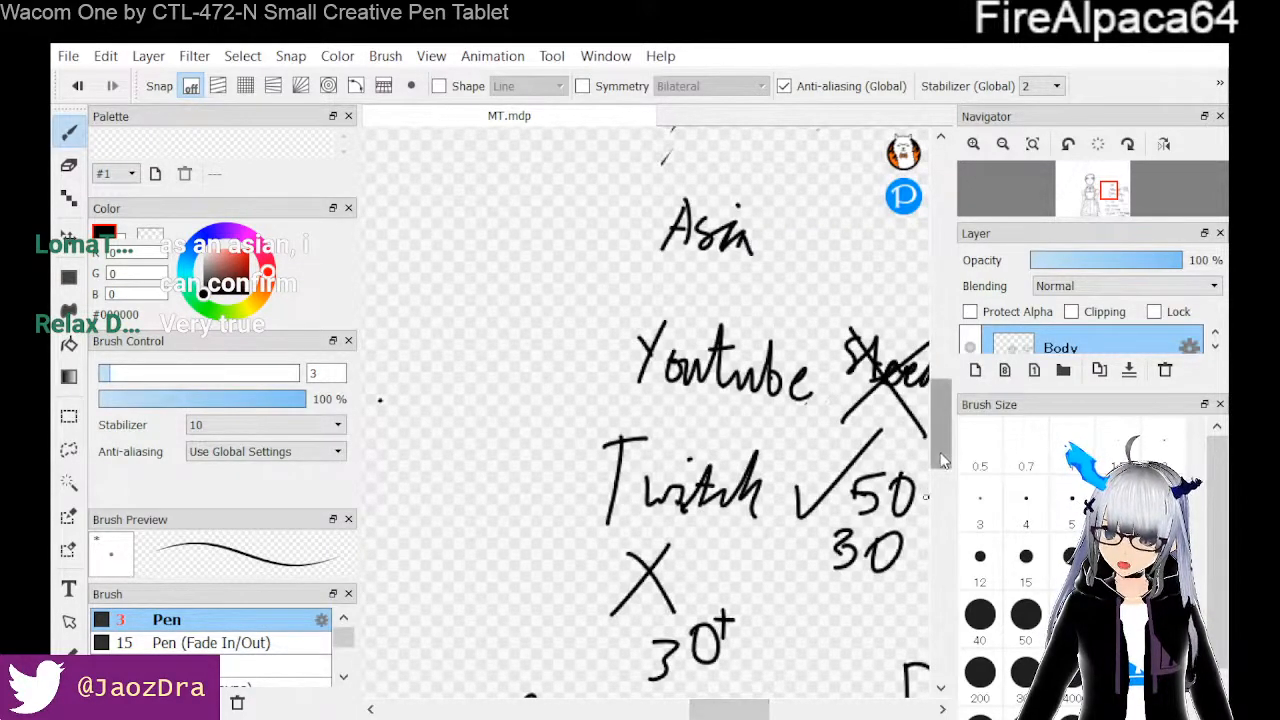
{"action": "left_click_drag", "start_coordinate": [940, 460], "coordinate": [939, 442]}
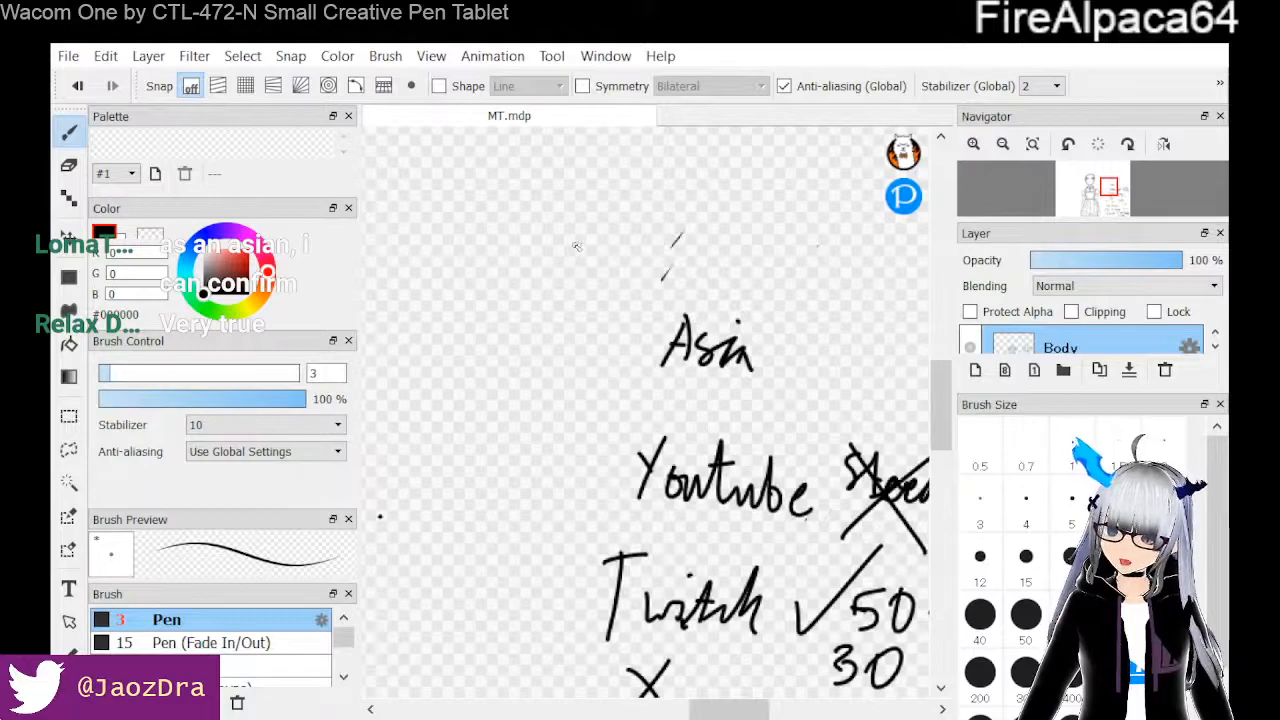
{"action": "mouse_move", "coordinate": [534, 204]}
{"action": "left_mouse_down"}
{"action": "mouse_move", "coordinate": [508, 264]}
{"action": "mouse_move", "coordinate": [601, 254]}
{"action": "mouse_move", "coordinate": [622, 270]}
{"action": "mouse_move", "coordinate": [646, 240]}
{"action": "mouse_move", "coordinate": [642, 282]}
{"action": "left_mouse_up"}
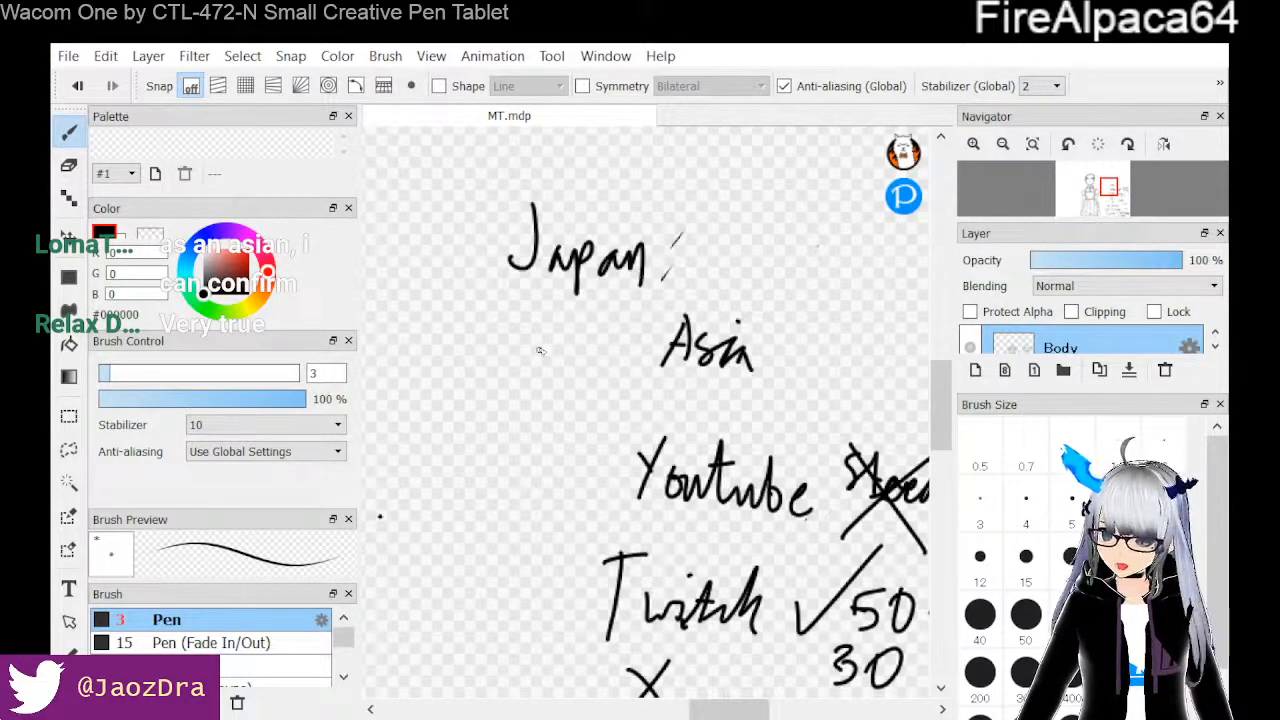
Handwrite "EN" above a circled "Japan", linked to it by a line, with a curved arrow leading down to "Youtube"
{"action": "left_click_drag", "start_coordinate": [940, 410], "coordinate": [940, 390]}
{"action": "mouse_move", "coordinate": [551, 331]}
{"action": "left_mouse_down"}
{"action": "mouse_move", "coordinate": [496, 378]}
{"action": "mouse_move", "coordinate": [605, 427]}
{"action": "mouse_move", "coordinate": [668, 400]}
{"action": "mouse_move", "coordinate": [538, 341]}
{"action": "mouse_move", "coordinate": [538, 352]}
{"action": "mouse_move", "coordinate": [563, 347]}
{"action": "mouse_move", "coordinate": [592, 310]}
{"action": "left_mouse_up"}
{"action": "left_click_drag", "start_coordinate": [602, 266], "coordinate": [606, 308]}
{"action": "mouse_move", "coordinate": [600, 265]}
{"action": "left_mouse_down"}
{"action": "mouse_move", "coordinate": [620, 263]}
{"action": "mouse_move", "coordinate": [630, 314]}
{"action": "mouse_move", "coordinate": [656, 312]}
{"action": "mouse_move", "coordinate": [664, 265]}
{"action": "mouse_move", "coordinate": [740, 345]}
{"action": "mouse_move", "coordinate": [767, 490]}
{"action": "mouse_move", "coordinate": [762, 546]}
{"action": "mouse_move", "coordinate": [776, 531]}
{"action": "left_mouse_up"}
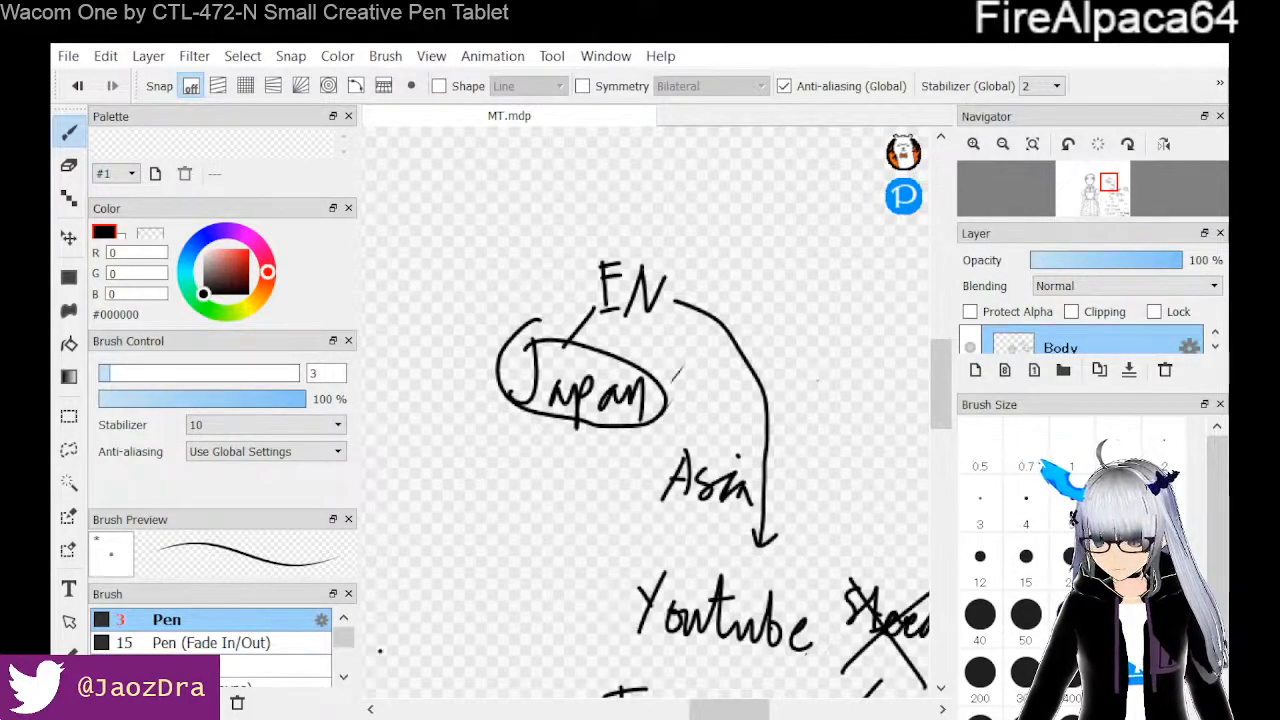
{"action": "left_click_drag", "start_coordinate": [754, 710], "coordinate": [778, 710]}
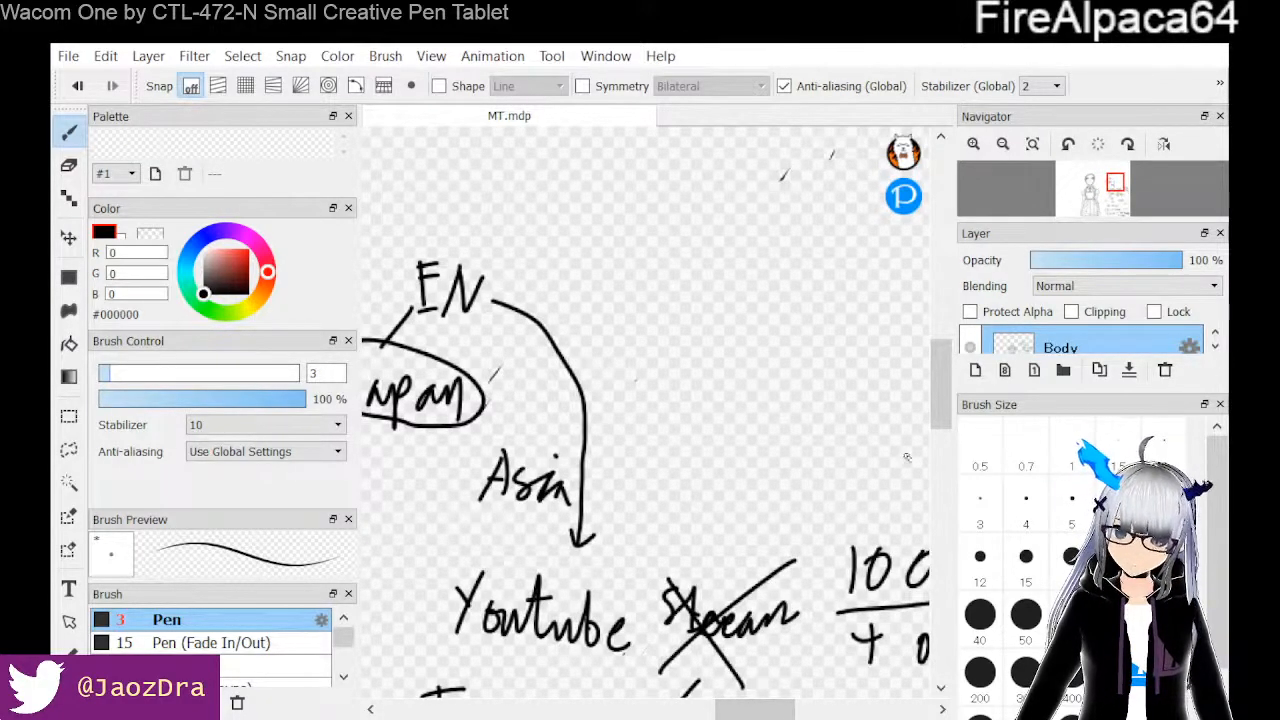
Handwrite "Twitch VTuber Community" on three lines in the empty area beside "EN", on the side away from the maid
{"action": "left_click_drag", "start_coordinate": [940, 405], "coordinate": [940, 385]}
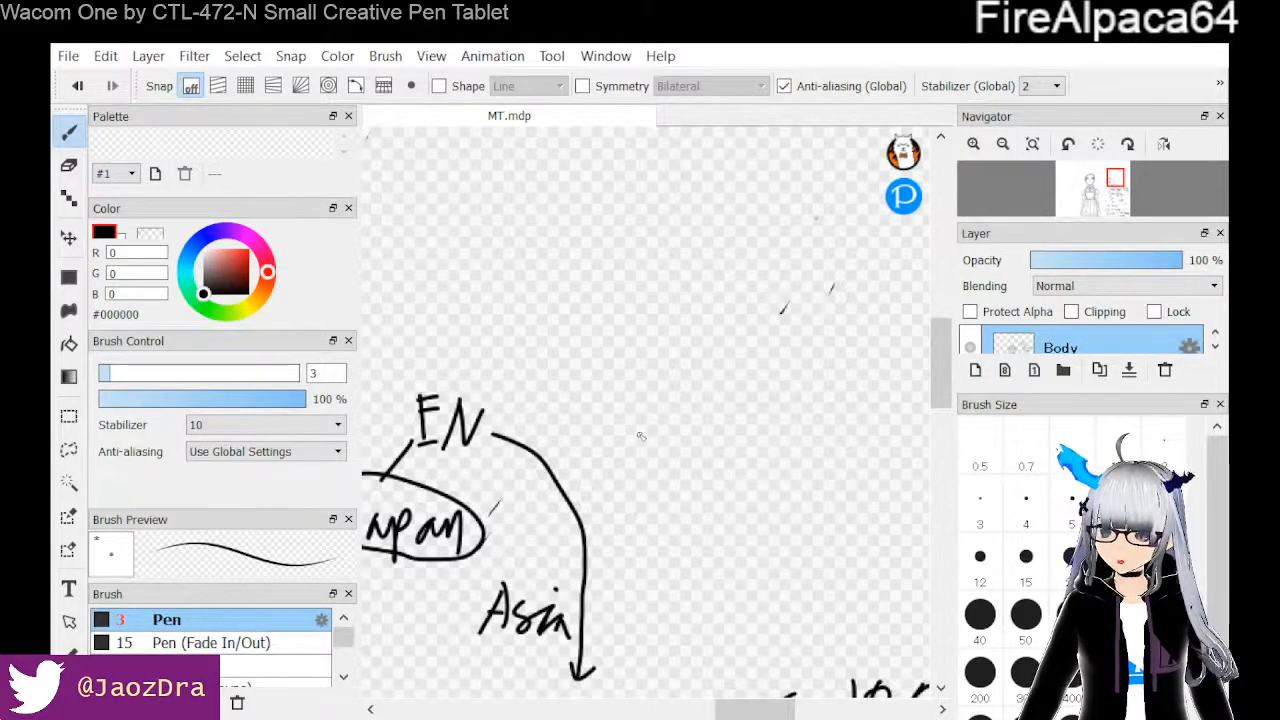
{"action": "mouse_move", "coordinate": [629, 325]}
{"action": "left_mouse_down"}
{"action": "mouse_move", "coordinate": [622, 394]}
{"action": "mouse_move", "coordinate": [651, 329]}
{"action": "mouse_move", "coordinate": [682, 391]}
{"action": "mouse_move", "coordinate": [706, 359]}
{"action": "mouse_move", "coordinate": [780, 396]}
{"action": "left_mouse_up"}
{"action": "mouse_move", "coordinate": [664, 406]}
{"action": "left_mouse_down"}
{"action": "mouse_move", "coordinate": [673, 451]}
{"action": "mouse_move", "coordinate": [727, 398]}
{"action": "mouse_move", "coordinate": [710, 443]}
{"action": "mouse_move", "coordinate": [706, 415]}
{"action": "mouse_move", "coordinate": [731, 398]}
{"action": "mouse_move", "coordinate": [750, 409]}
{"action": "mouse_move", "coordinate": [767, 387]}
{"action": "mouse_move", "coordinate": [765, 437]}
{"action": "mouse_move", "coordinate": [795, 408]}
{"action": "mouse_move", "coordinate": [795, 441]}
{"action": "mouse_move", "coordinate": [834, 420]}
{"action": "left_mouse_up"}
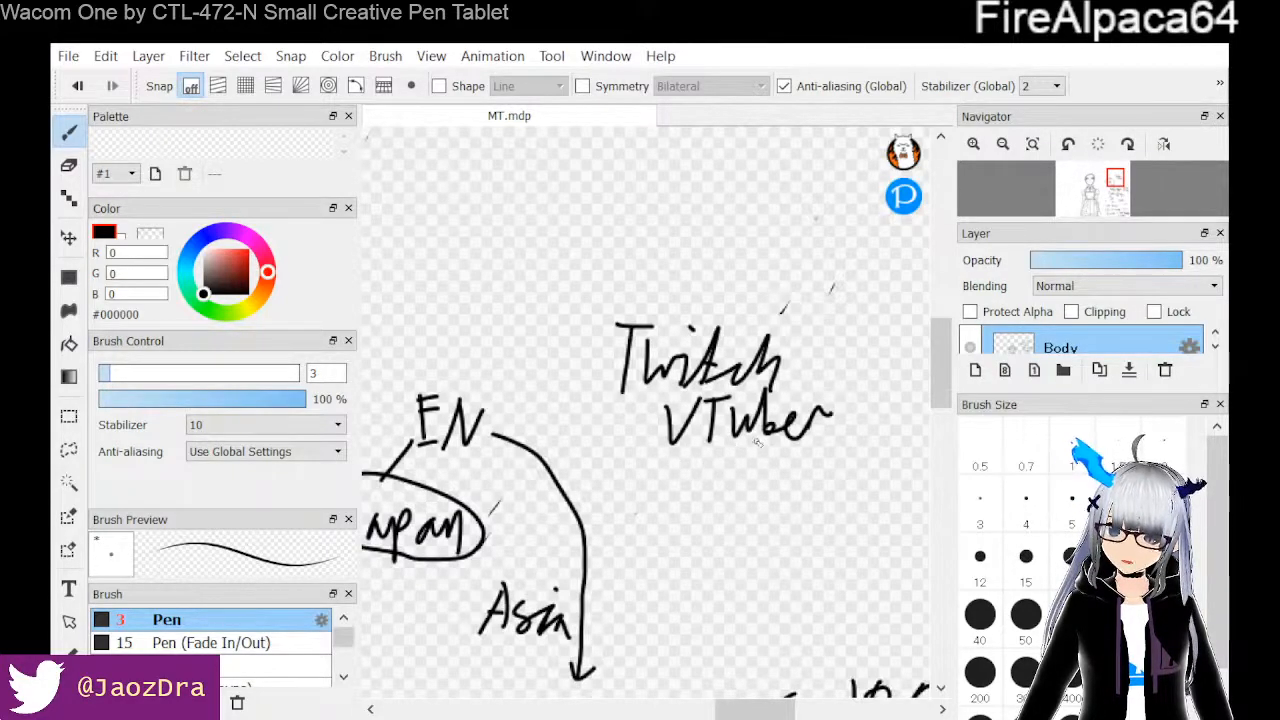
{"action": "mouse_move", "coordinate": [696, 450]}
{"action": "left_mouse_down"}
{"action": "mouse_move", "coordinate": [689, 490]}
{"action": "mouse_move", "coordinate": [732, 477]}
{"action": "mouse_move", "coordinate": [752, 490]}
{"action": "mouse_move", "coordinate": [777, 469]}
{"action": "mouse_move", "coordinate": [787, 490]}
{"action": "mouse_move", "coordinate": [797, 471]}
{"action": "mouse_move", "coordinate": [818, 489]}
{"action": "mouse_move", "coordinate": [831, 447]}
{"action": "mouse_move", "coordinate": [838, 483]}
{"action": "mouse_move", "coordinate": [838, 466]}
{"action": "mouse_move", "coordinate": [858, 491]}
{"action": "left_mouse_up"}
Handwrite "Share" below "Community", with a circled smiley face under it and a small up arrow beside the face
{"action": "left_click_drag", "start_coordinate": [788, 705], "coordinate": [826, 705]}
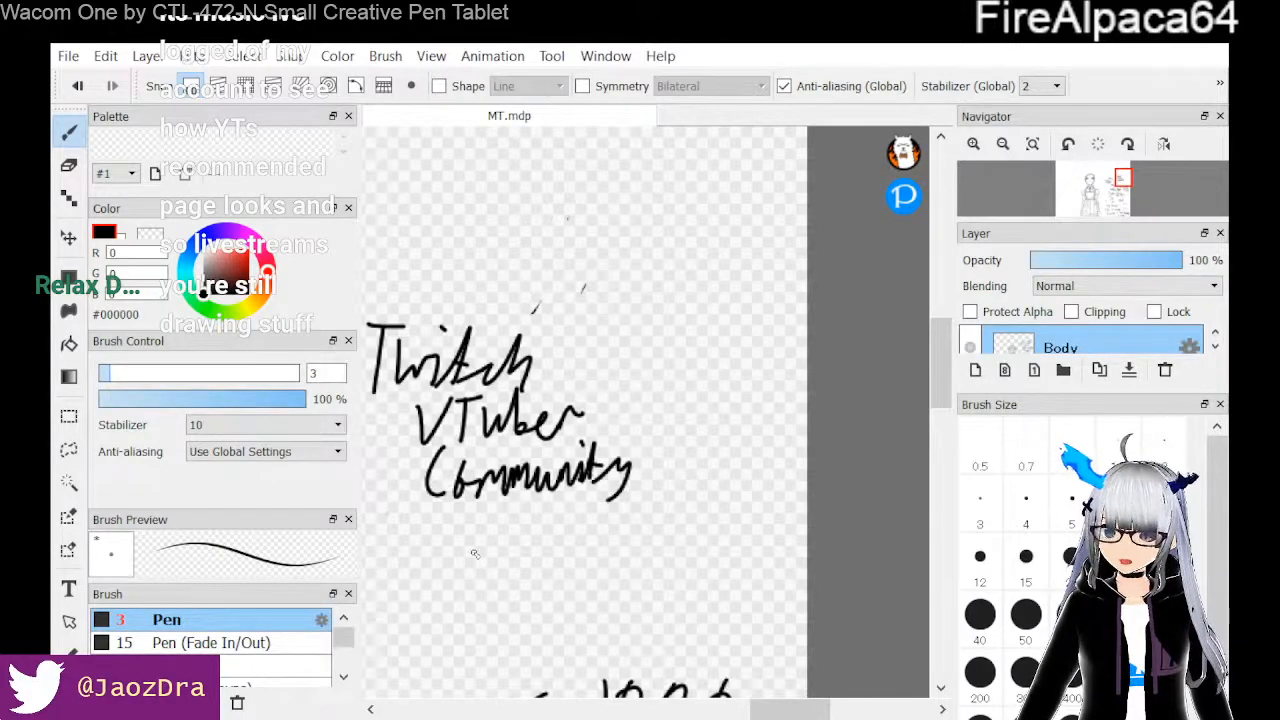
{"action": "left_click_drag", "start_coordinate": [460, 524], "coordinate": [442, 562]}
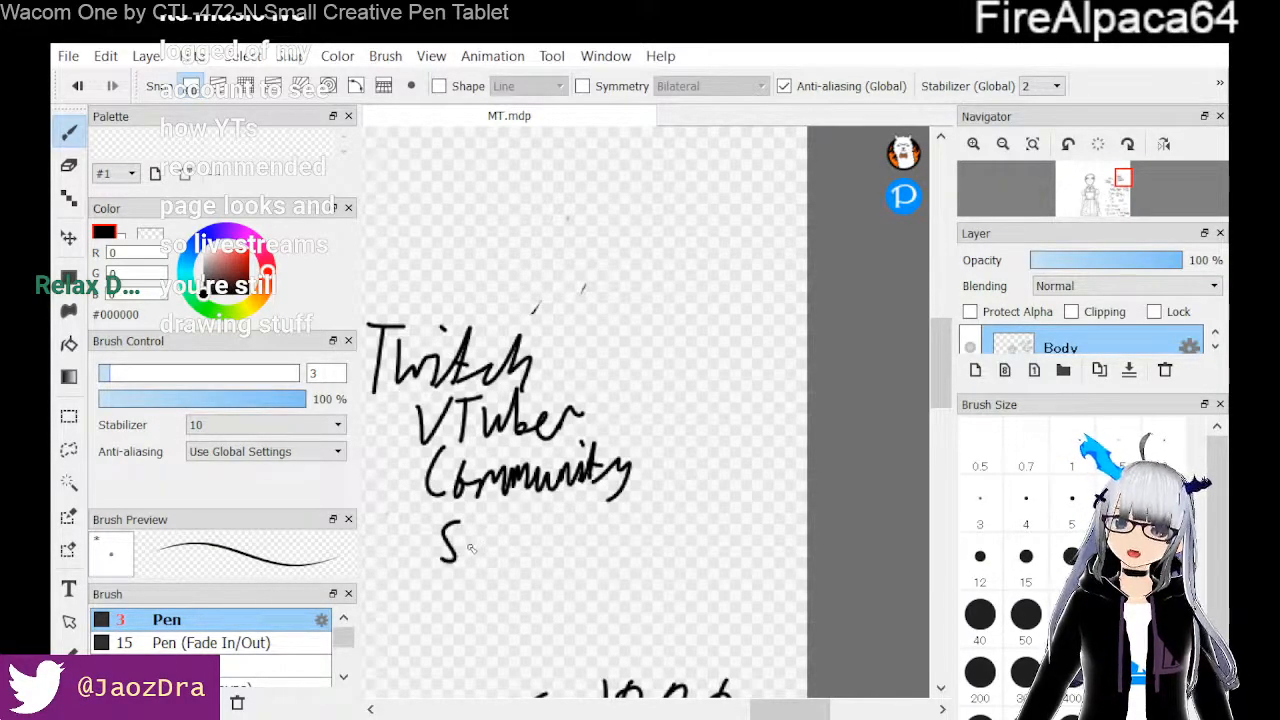
{"action": "mouse_move", "coordinate": [474, 510]}
{"action": "left_mouse_down"}
{"action": "mouse_move", "coordinate": [480, 543]}
{"action": "mouse_move", "coordinate": [548, 566]}
{"action": "left_mouse_up"}
{"action": "mouse_move", "coordinate": [462, 590]}
{"action": "left_mouse_down"}
{"action": "mouse_move", "coordinate": [489, 606]}
{"action": "mouse_move", "coordinate": [451, 587]}
{"action": "mouse_move", "coordinate": [452, 640]}
{"action": "mouse_move", "coordinate": [496, 654]}
{"action": "mouse_move", "coordinate": [530, 602]}
{"action": "mouse_move", "coordinate": [472, 568]}
{"action": "left_mouse_up"}
{"action": "mouse_move", "coordinate": [466, 628]}
{"action": "left_mouse_down"}
{"action": "mouse_move", "coordinate": [490, 638]}
{"action": "mouse_move", "coordinate": [578, 598]}
{"action": "mouse_move", "coordinate": [583, 612]}
{"action": "left_mouse_up"}
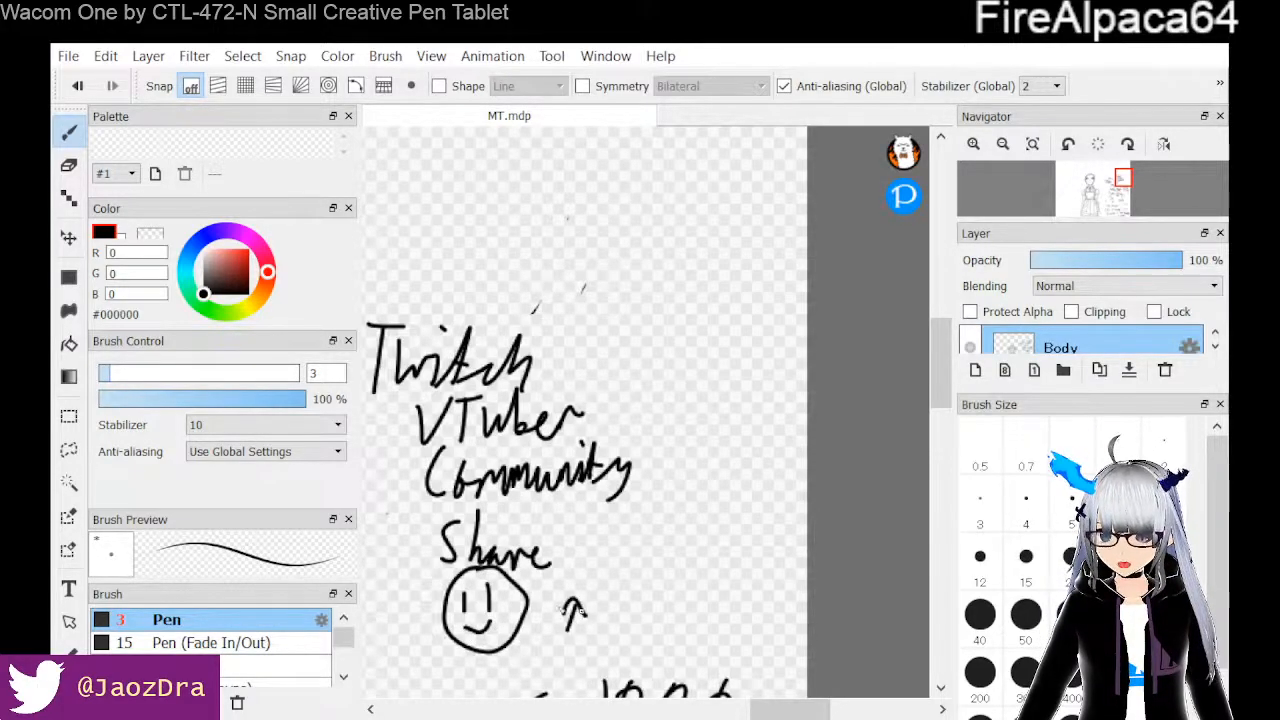
Handwrite "Youtube" above the "Twitch VTuber Community" note and draw a circled sad face beneath the word
{"action": "left_click_drag", "start_coordinate": [790, 709], "coordinate": [766, 709]}
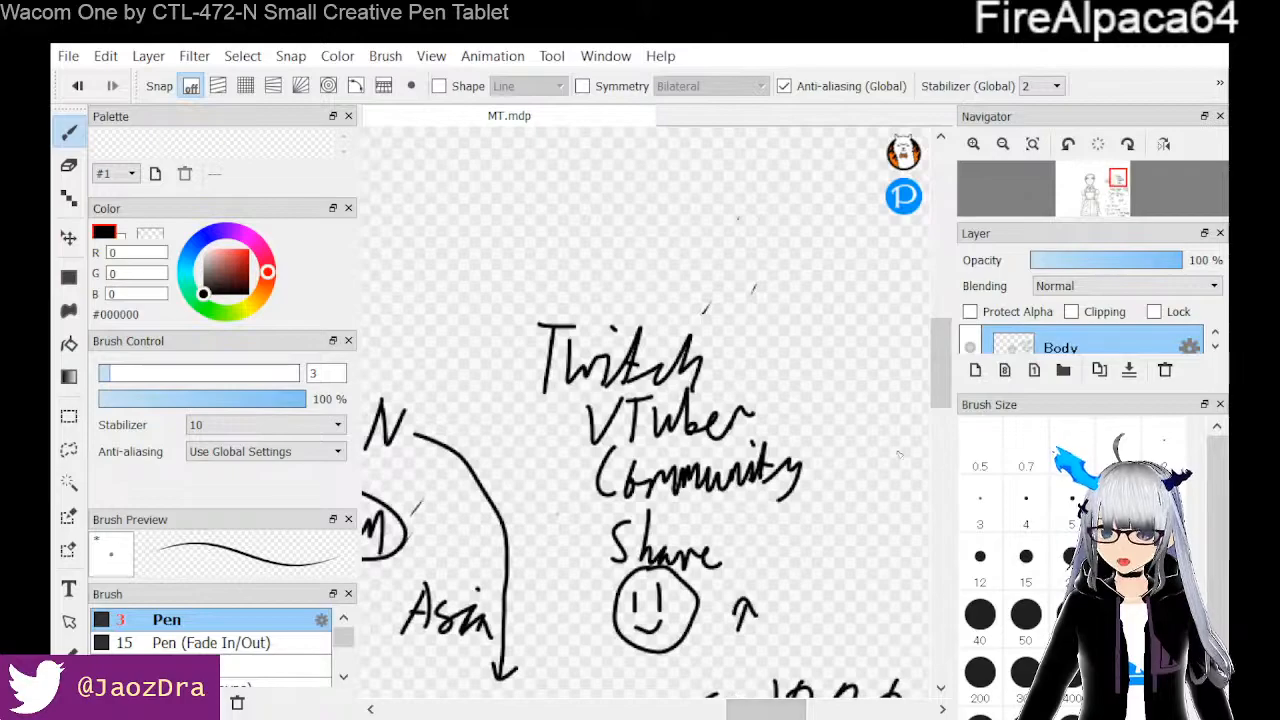
{"action": "left_click_drag", "start_coordinate": [941, 400], "coordinate": [941, 365]}
{"action": "mouse_move", "coordinate": [530, 316]}
{"action": "left_mouse_down"}
{"action": "mouse_move", "coordinate": [522, 366]}
{"action": "mouse_move", "coordinate": [562, 372]}
{"action": "mouse_move", "coordinate": [600, 372]}
{"action": "mouse_move", "coordinate": [628, 324]}
{"action": "mouse_move", "coordinate": [626, 378]}
{"action": "left_mouse_up"}
{"action": "mouse_move", "coordinate": [616, 350]}
{"action": "left_mouse_down"}
{"action": "mouse_move", "coordinate": [640, 354]}
{"action": "mouse_move", "coordinate": [652, 376]}
{"action": "left_mouse_up"}
{"action": "mouse_move", "coordinate": [660, 324]}
{"action": "left_mouse_down"}
{"action": "mouse_move", "coordinate": [662, 370]}
{"action": "mouse_move", "coordinate": [711, 384]}
{"action": "left_mouse_up"}
{"action": "mouse_move", "coordinate": [604, 393]}
{"action": "left_mouse_down"}
{"action": "mouse_move", "coordinate": [663, 449]}
{"action": "mouse_move", "coordinate": [606, 393]}
{"action": "left_mouse_up"}
{"action": "left_click", "coordinate": [609, 421]}
{"action": "left_click", "coordinate": [637, 423]}
{"action": "left_click_drag", "start_coordinate": [600, 451], "coordinate": [641, 450]}
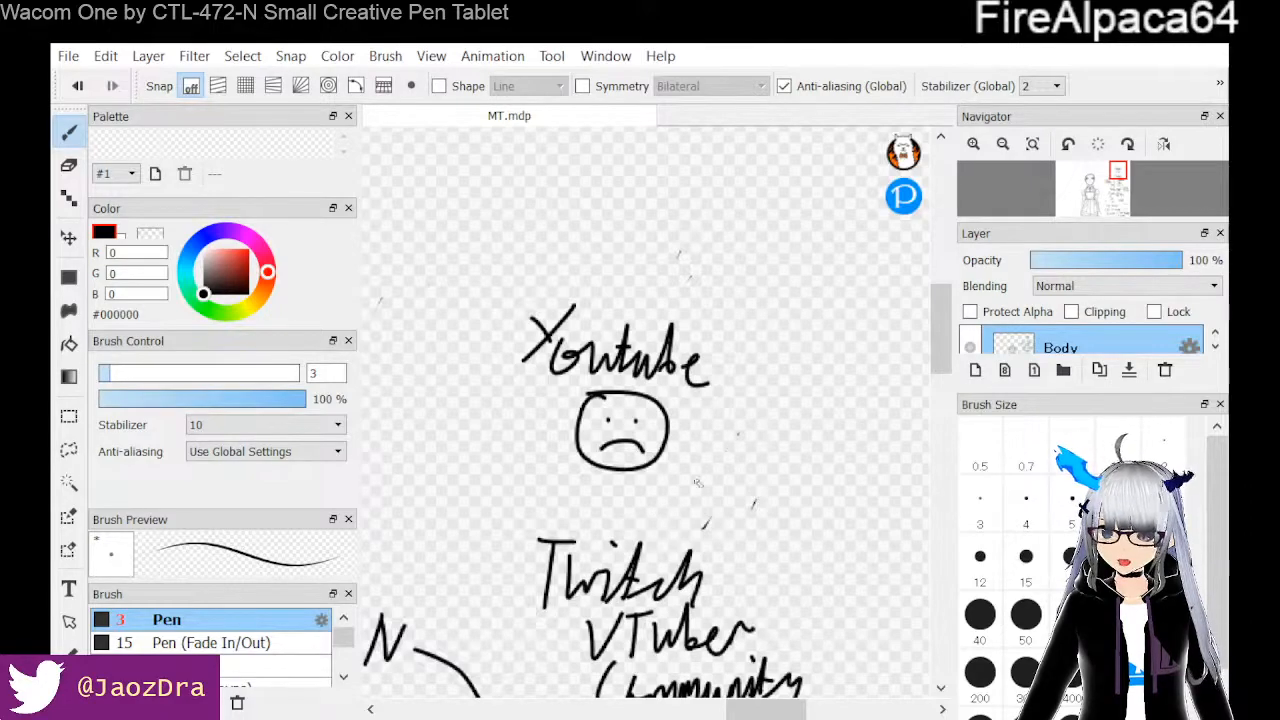
Draw a down arrow and a crossed-out up arrow between "Youtube" and "Twitch", plus an arrow from "Twitch" to the streamer's handwritten name
{"action": "mouse_move", "coordinate": [598, 480]}
{"action": "left_mouse_down"}
{"action": "mouse_move", "coordinate": [600, 514]}
{"action": "mouse_move", "coordinate": [610, 506]}
{"action": "left_mouse_up"}
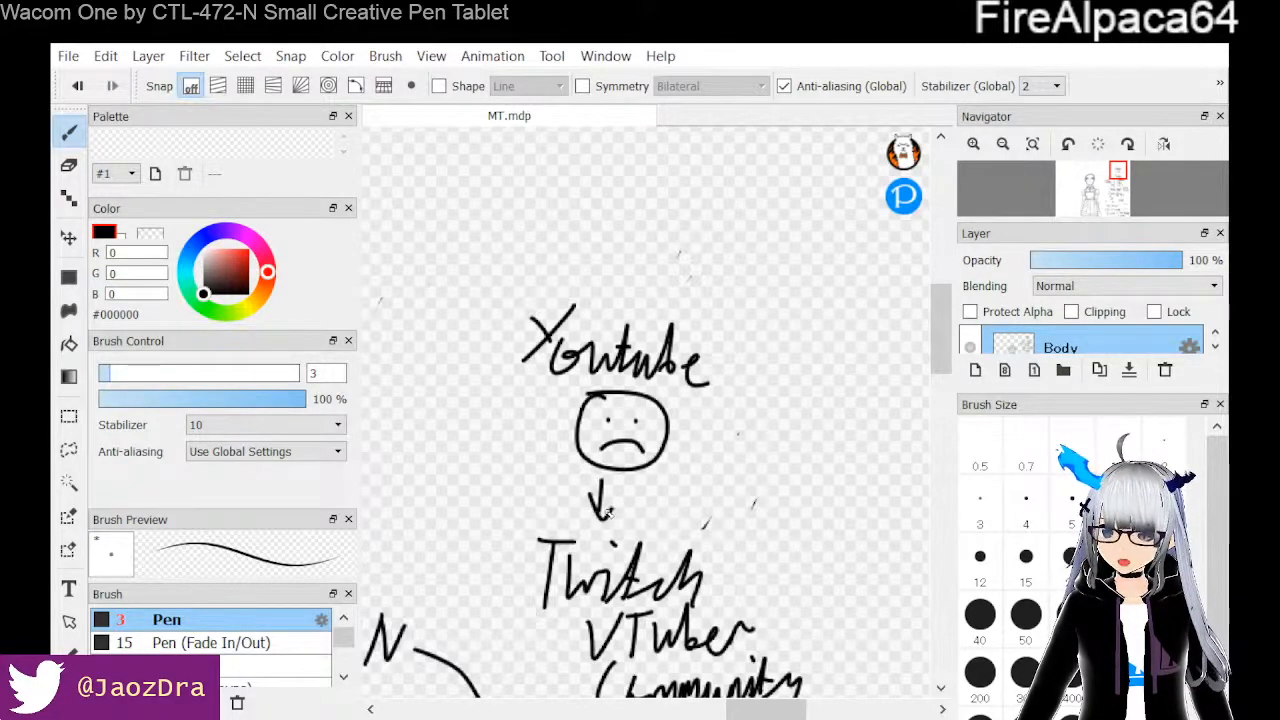
{"action": "mouse_move", "coordinate": [697, 538]}
{"action": "left_mouse_down"}
{"action": "mouse_move", "coordinate": [708, 489]}
{"action": "mouse_move", "coordinate": [734, 508]}
{"action": "mouse_move", "coordinate": [684, 542]}
{"action": "left_mouse_up"}
{"action": "left_click_drag", "start_coordinate": [706, 512], "coordinate": [735, 560]}
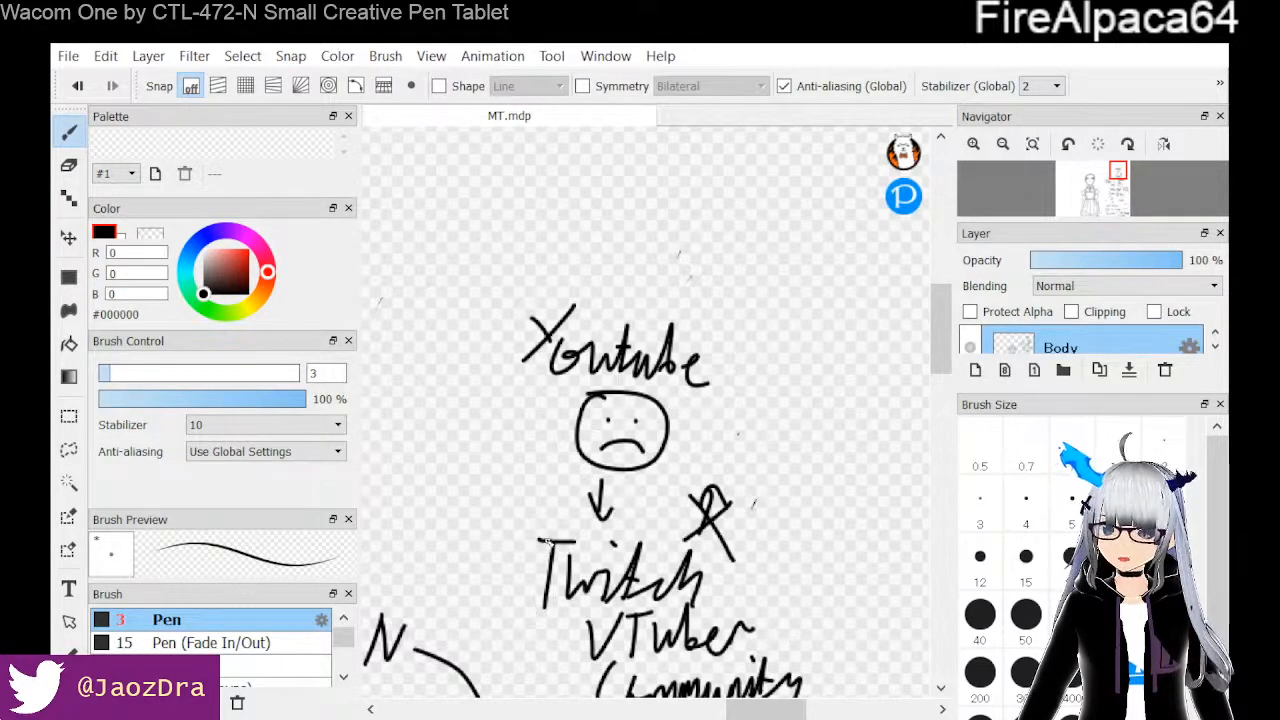
{"action": "mouse_move", "coordinate": [513, 560]}
{"action": "left_mouse_down"}
{"action": "mouse_move", "coordinate": [476, 518]}
{"action": "mouse_move", "coordinate": [488, 519]}
{"action": "left_mouse_up"}
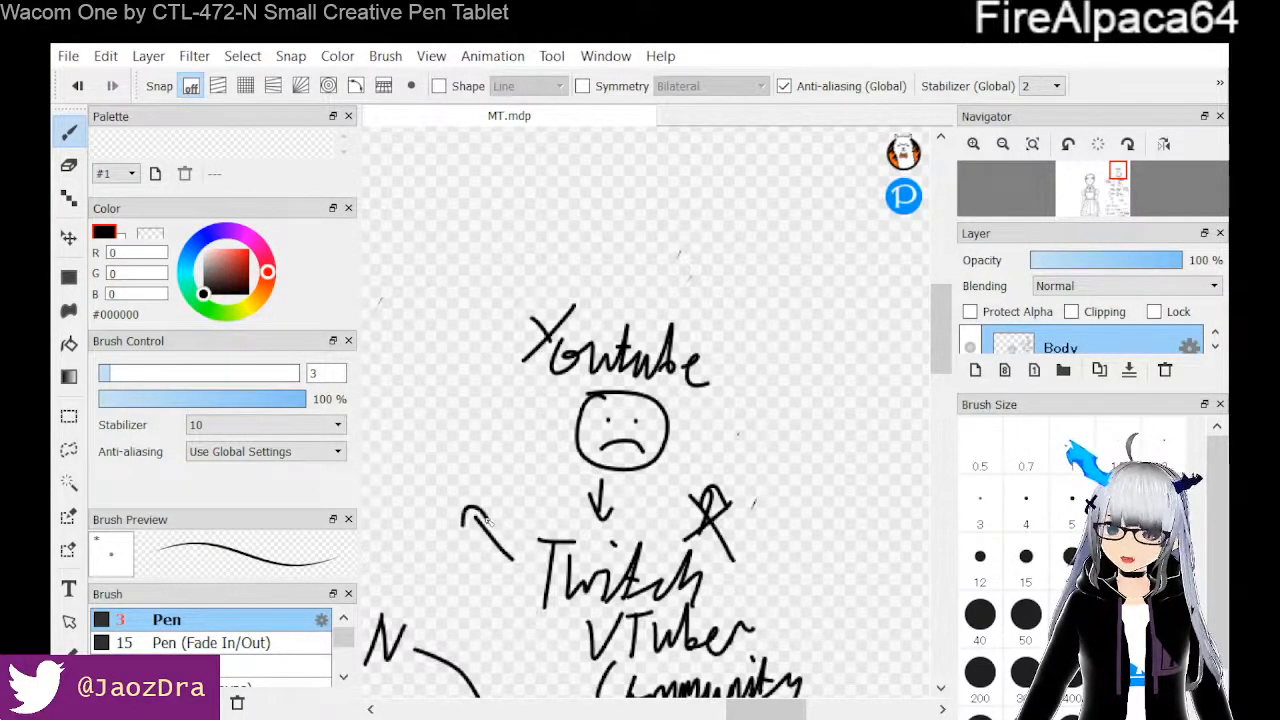
{"action": "mouse_move", "coordinate": [406, 398]}
{"action": "left_mouse_down"}
{"action": "mouse_move", "coordinate": [388, 453]}
{"action": "mouse_move", "coordinate": [433, 459]}
{"action": "mouse_move", "coordinate": [456, 440]}
{"action": "mouse_move", "coordinate": [491, 467]}
{"action": "left_mouse_up"}
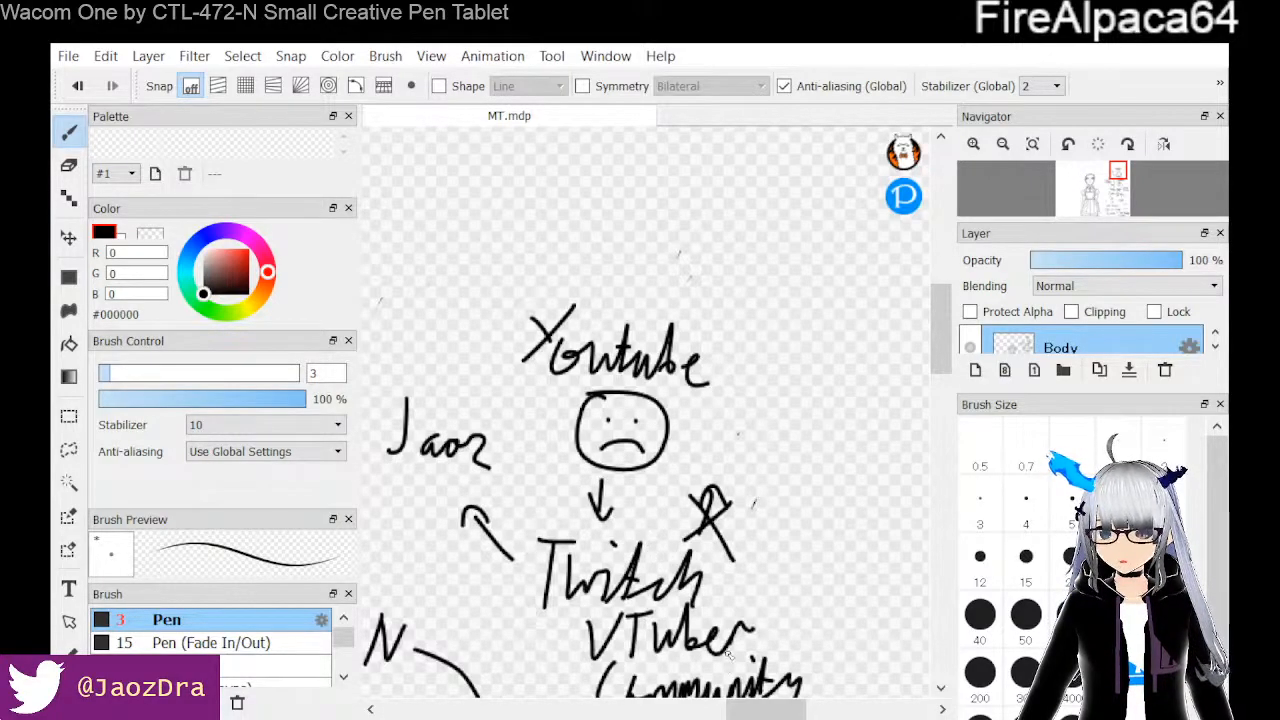
Handwrite "Artist" near the canvas edge beside "Youtube", with the streamer's name below it
{"action": "mouse_move", "coordinate": [936, 372]}
{"action": "left_mouse_down"}
{"action": "mouse_move", "coordinate": [940, 355]}
{"action": "mouse_move", "coordinate": [937, 384]}
{"action": "left_mouse_up"}
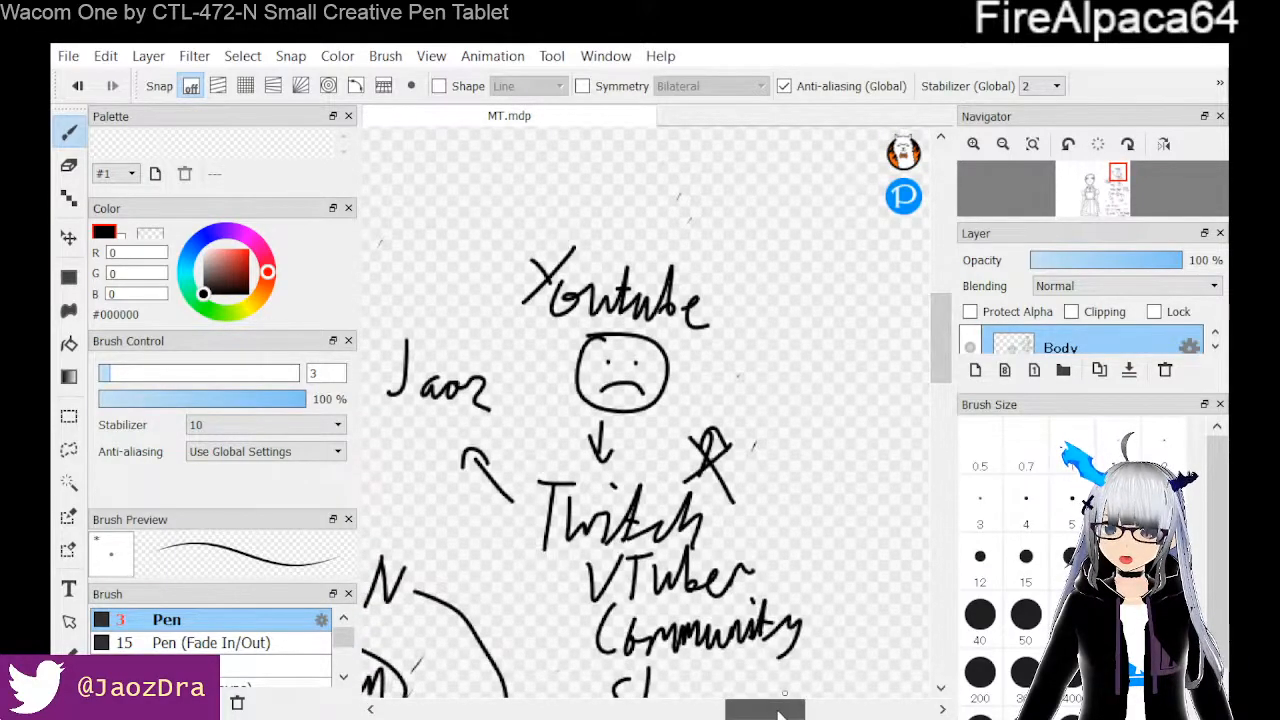
{"action": "left_click_drag", "start_coordinate": [765, 709], "coordinate": [797, 709]}
{"action": "mouse_move", "coordinate": [578, 228]}
{"action": "left_mouse_down"}
{"action": "mouse_move", "coordinate": [553, 296]}
{"action": "mouse_move", "coordinate": [591, 294]}
{"action": "mouse_move", "coordinate": [620, 258]}
{"action": "mouse_move", "coordinate": [632, 288]}
{"action": "left_mouse_up"}
{"action": "mouse_move", "coordinate": [616, 257]}
{"action": "left_mouse_down"}
{"action": "mouse_move", "coordinate": [646, 252]}
{"action": "mouse_move", "coordinate": [656, 290]}
{"action": "left_mouse_up"}
{"action": "left_click_drag", "start_coordinate": [657, 236], "coordinate": [660, 286]}
{"action": "mouse_move", "coordinate": [703, 228]}
{"action": "left_mouse_down"}
{"action": "mouse_move", "coordinate": [694, 292]}
{"action": "mouse_move", "coordinate": [720, 263]}
{"action": "left_mouse_up"}
{"action": "mouse_move", "coordinate": [600, 328]}
{"action": "left_mouse_down"}
{"action": "mouse_move", "coordinate": [583, 373]}
{"action": "mouse_move", "coordinate": [648, 374]}
{"action": "left_mouse_up"}
{"action": "mouse_move", "coordinate": [666, 352]}
{"action": "left_mouse_down"}
{"action": "mouse_move", "coordinate": [692, 350]}
{"action": "mouse_move", "coordinate": [702, 378]}
{"action": "left_mouse_up"}
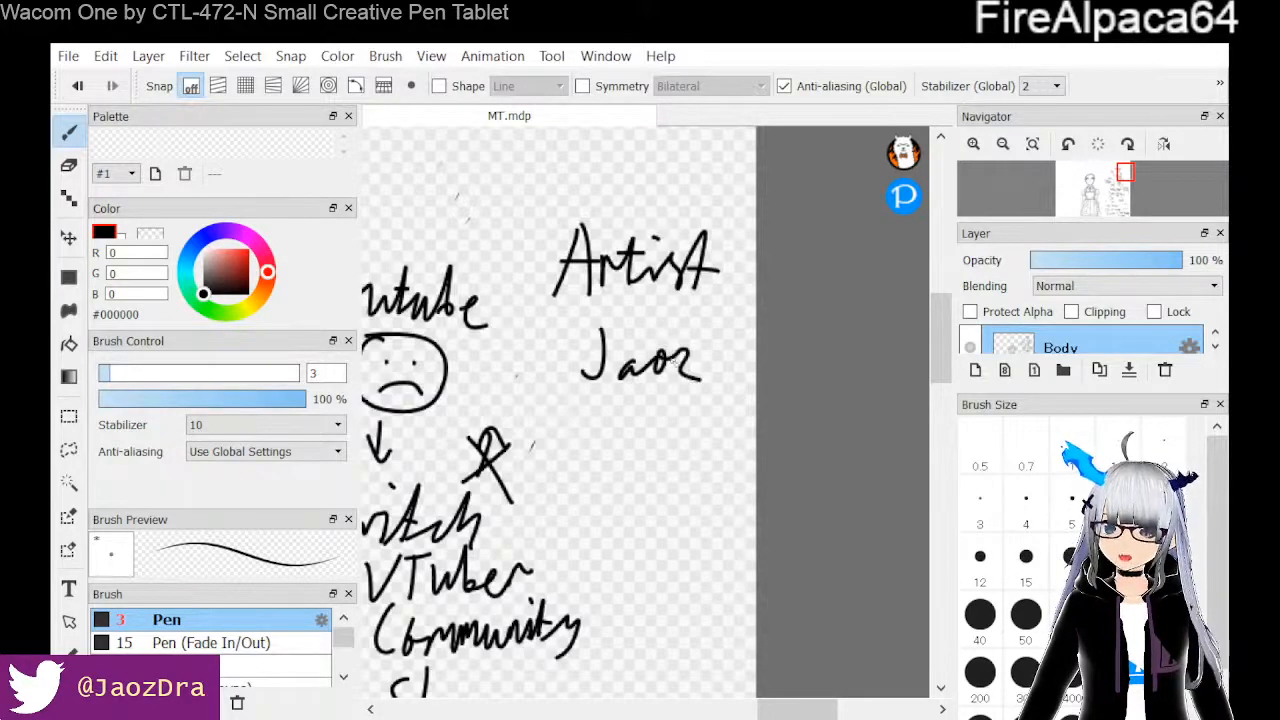
Cross out the name under "Artist" and add down arrows leading to the same name rewritten with "self made" beneath
{"action": "left_click_drag", "start_coordinate": [690, 321], "coordinate": [609, 418]}
{"action": "mouse_move", "coordinate": [632, 322]}
{"action": "left_mouse_down"}
{"action": "mouse_move", "coordinate": [640, 340]}
{"action": "mouse_move", "coordinate": [656, 322]}
{"action": "left_mouse_up"}
{"action": "mouse_move", "coordinate": [632, 420]}
{"action": "left_mouse_down"}
{"action": "mouse_move", "coordinate": [635, 463]}
{"action": "mouse_move", "coordinate": [623, 443]}
{"action": "mouse_move", "coordinate": [660, 428]}
{"action": "left_mouse_up"}
{"action": "mouse_move", "coordinate": [614, 472]}
{"action": "left_mouse_down"}
{"action": "mouse_move", "coordinate": [642, 505]}
{"action": "mouse_move", "coordinate": [698, 500]}
{"action": "mouse_move", "coordinate": [706, 522]}
{"action": "left_mouse_up"}
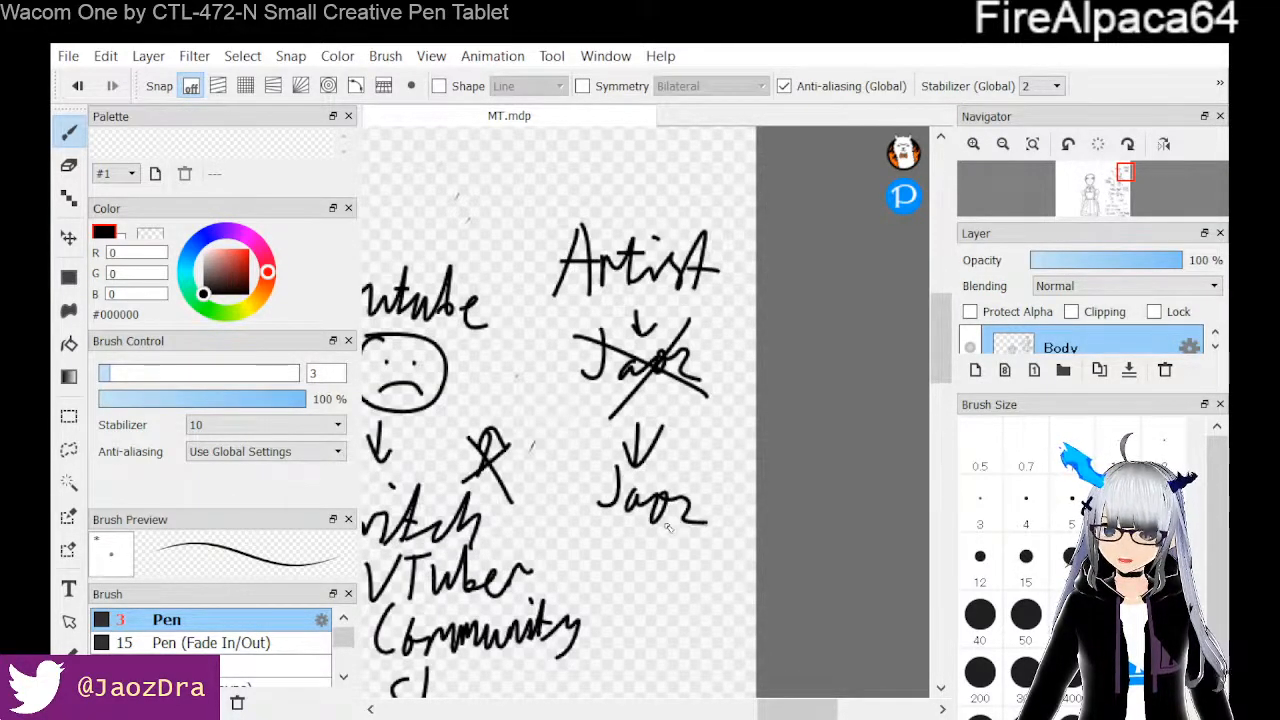
{"action": "mouse_move", "coordinate": [632, 534]}
{"action": "left_mouse_down"}
{"action": "mouse_move", "coordinate": [665, 519]}
{"action": "mouse_move", "coordinate": [667, 557]}
{"action": "mouse_move", "coordinate": [692, 518]}
{"action": "mouse_move", "coordinate": [693, 547]}
{"action": "mouse_move", "coordinate": [670, 575]}
{"action": "mouse_move", "coordinate": [643, 575]}
{"action": "mouse_move", "coordinate": [722, 575]}
{"action": "left_mouse_up"}
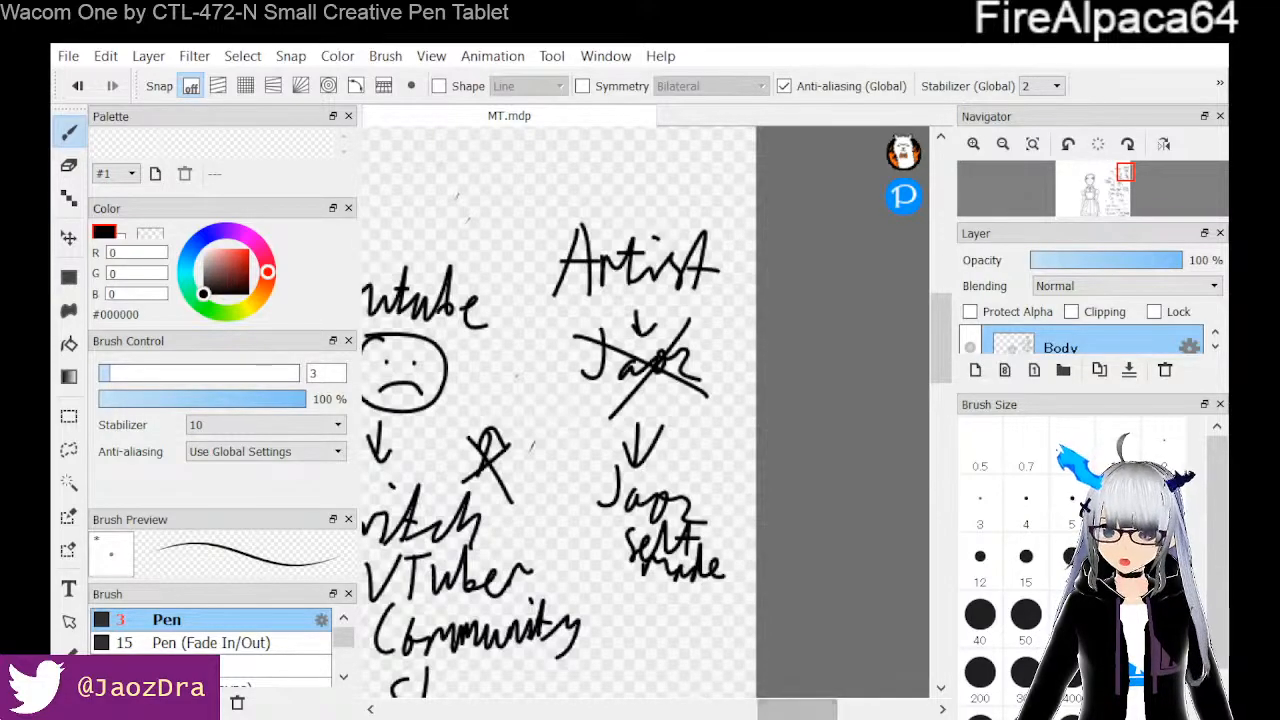
Look over the handwritten notes, from the Youtube and Twitch community block down to the follower and weekly figures
{"action": "left_click_drag", "start_coordinate": [803, 710], "coordinate": [779, 711]}
{"action": "left_click_drag", "start_coordinate": [938, 345], "coordinate": [932, 382]}
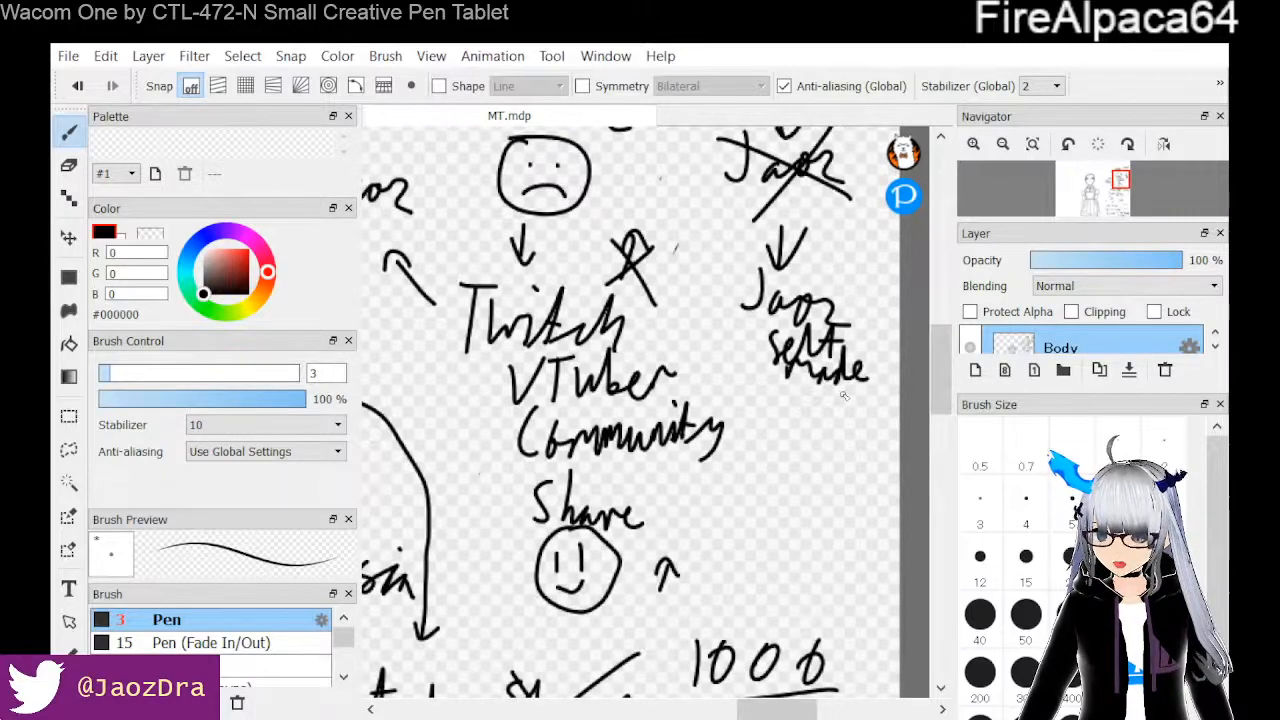
{"action": "left_click", "coordinate": [794, 425]}
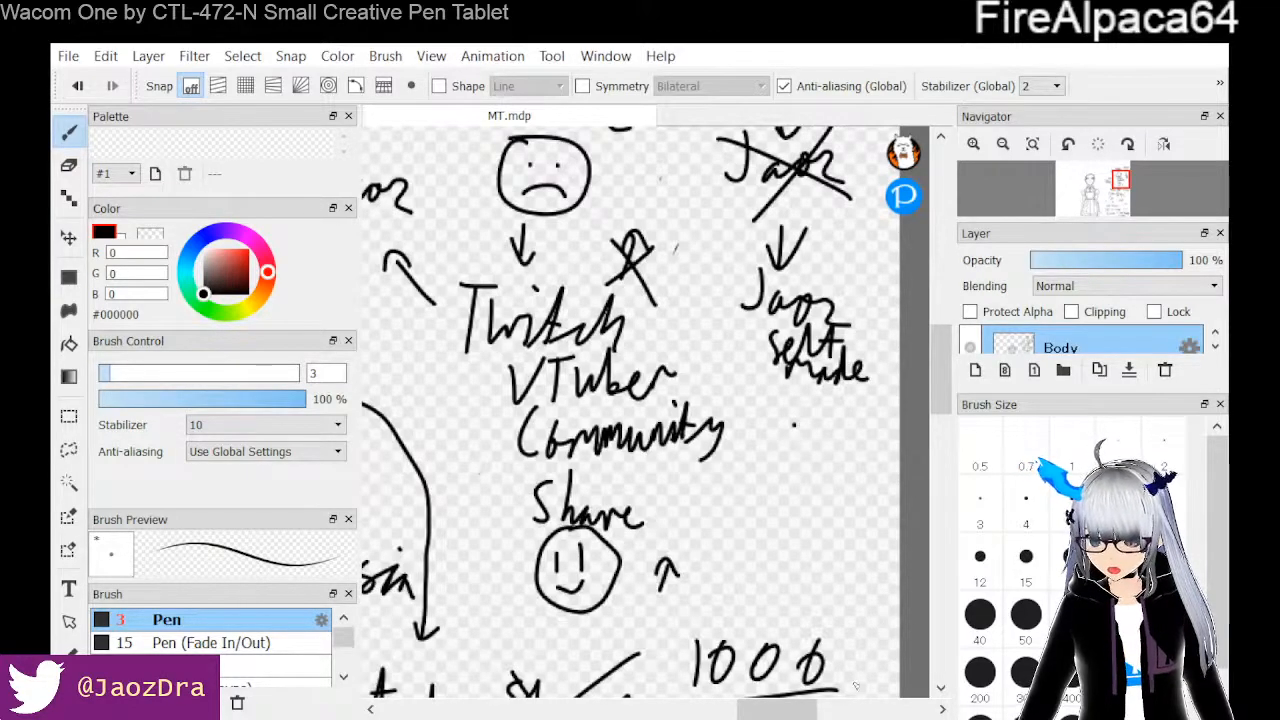
{"action": "mouse_move", "coordinate": [826, 710]}
{"action": "left_mouse_down"}
{"action": "mouse_move", "coordinate": [805, 712]}
{"action": "mouse_move", "coordinate": [822, 712]}
{"action": "left_mouse_up"}
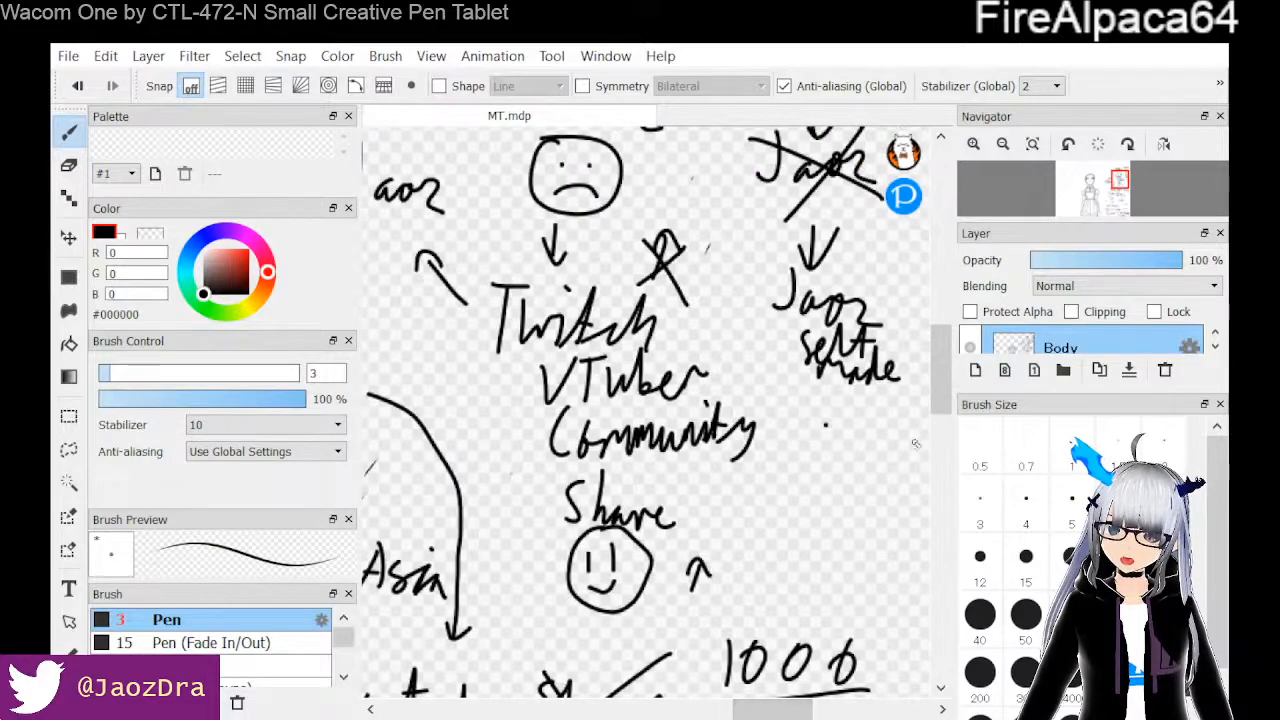
{"action": "left_click_drag", "start_coordinate": [932, 414], "coordinate": [934, 456]}
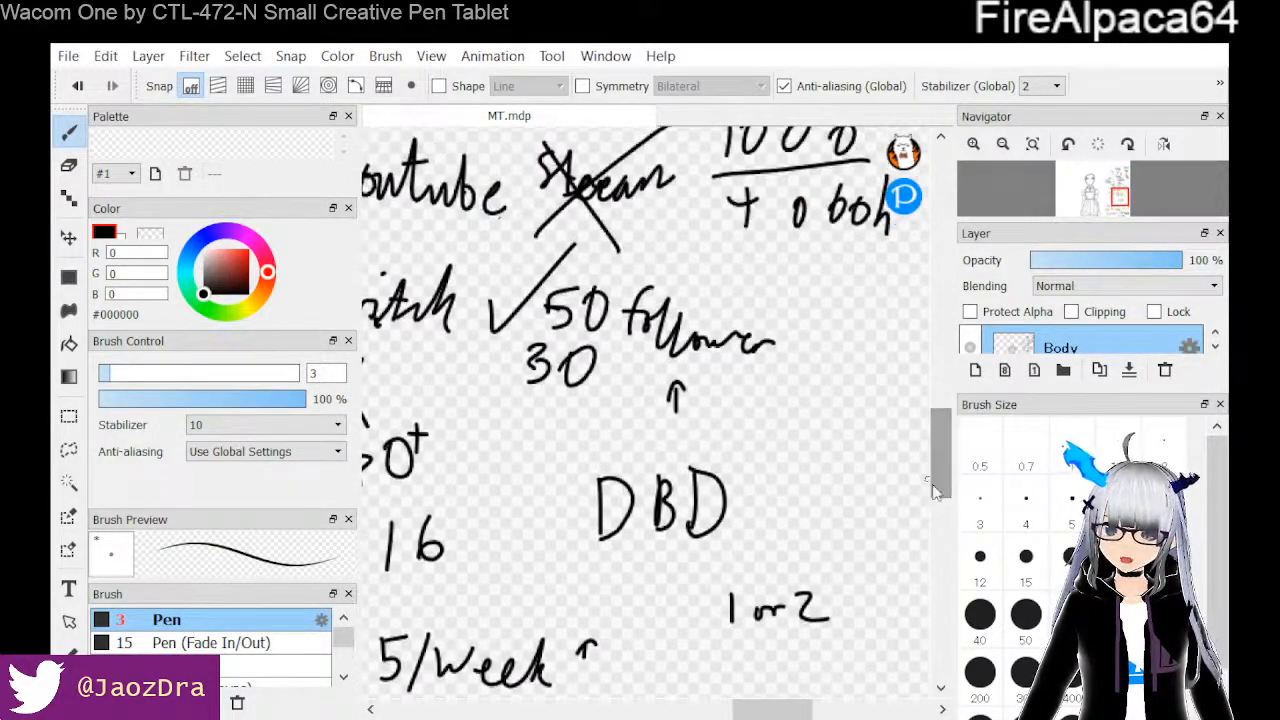
{"action": "left_click_drag", "start_coordinate": [808, 707], "coordinate": [776, 707]}
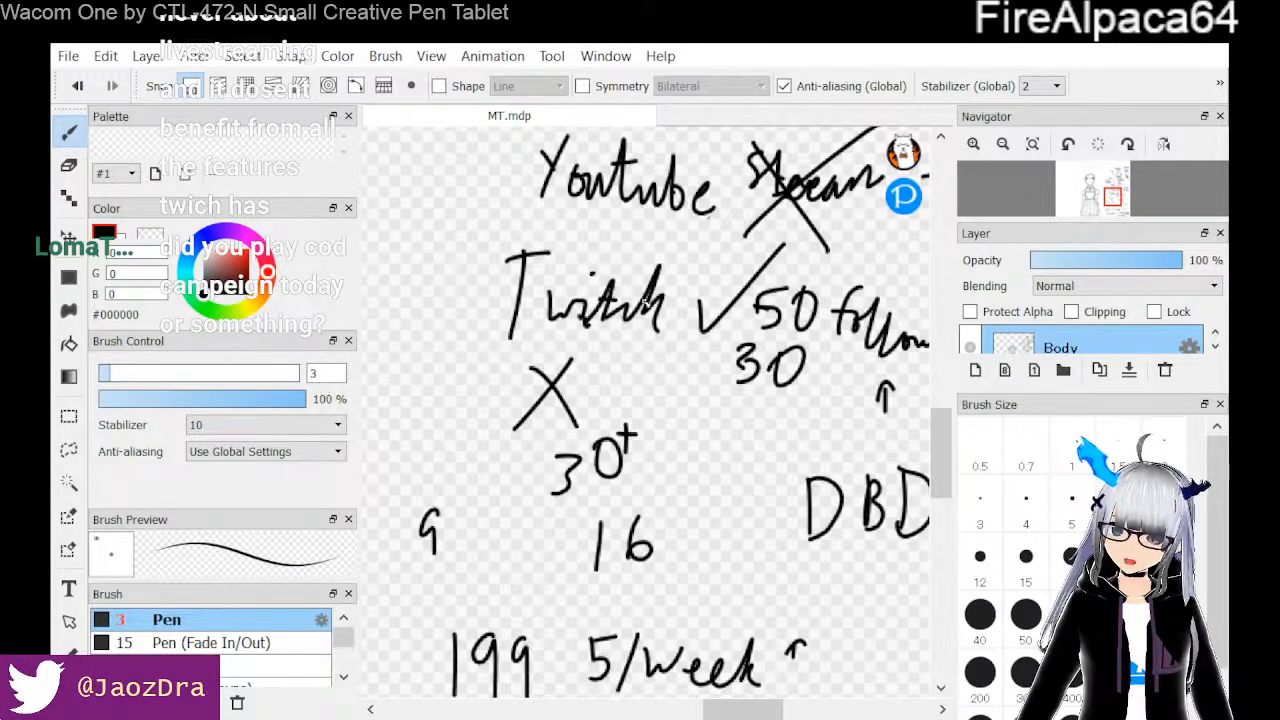
{"action": "mouse_move", "coordinate": [727, 709]}
{"action": "left_mouse_down"}
{"action": "mouse_move", "coordinate": [759, 709]}
{"action": "mouse_move", "coordinate": [731, 709]}
{"action": "left_mouse_up"}
{"action": "left_click_drag", "start_coordinate": [933, 445], "coordinate": [933, 404]}
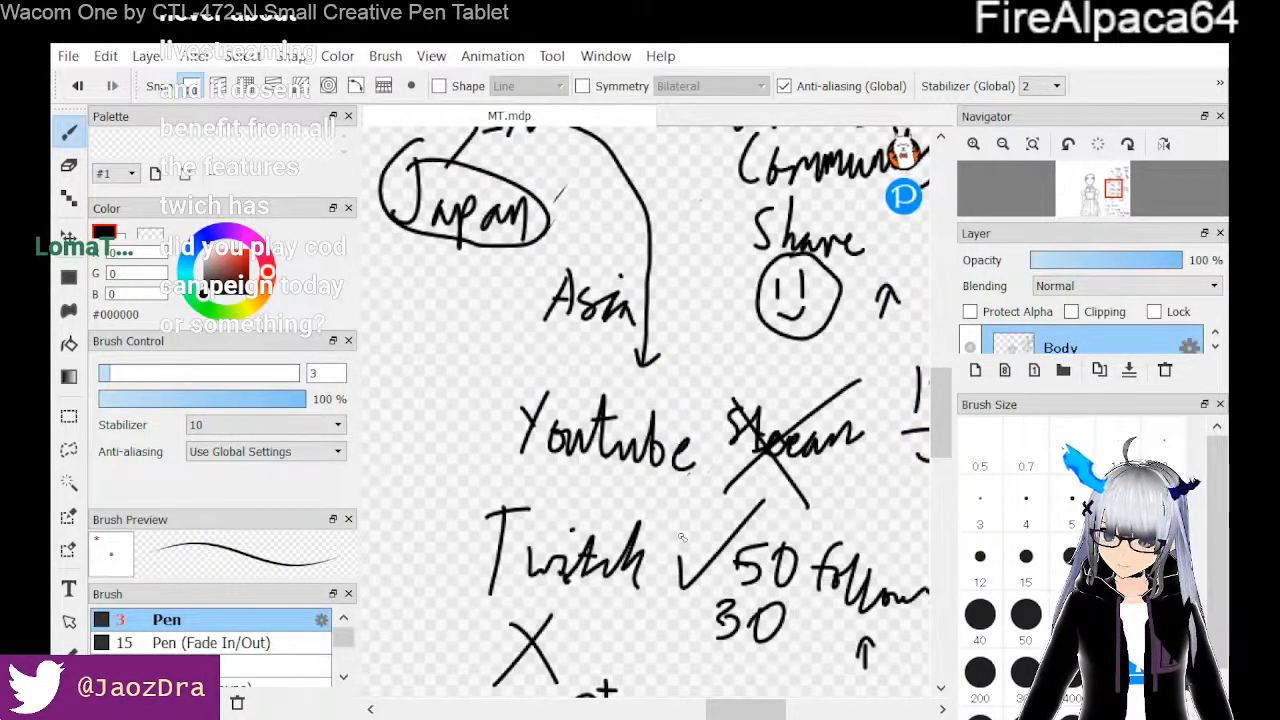
{"action": "left_click_drag", "start_coordinate": [712, 708], "coordinate": [750, 708]}
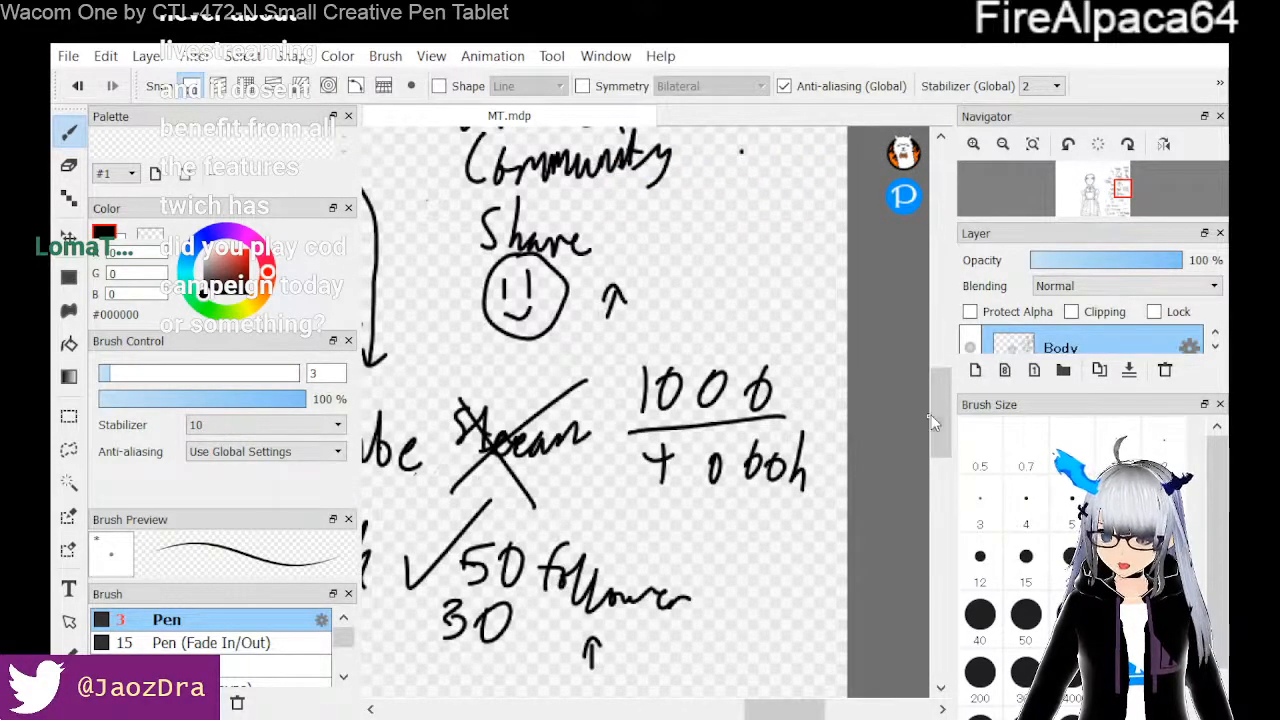
{"action": "left_click_drag", "start_coordinate": [935, 423], "coordinate": [927, 369]}
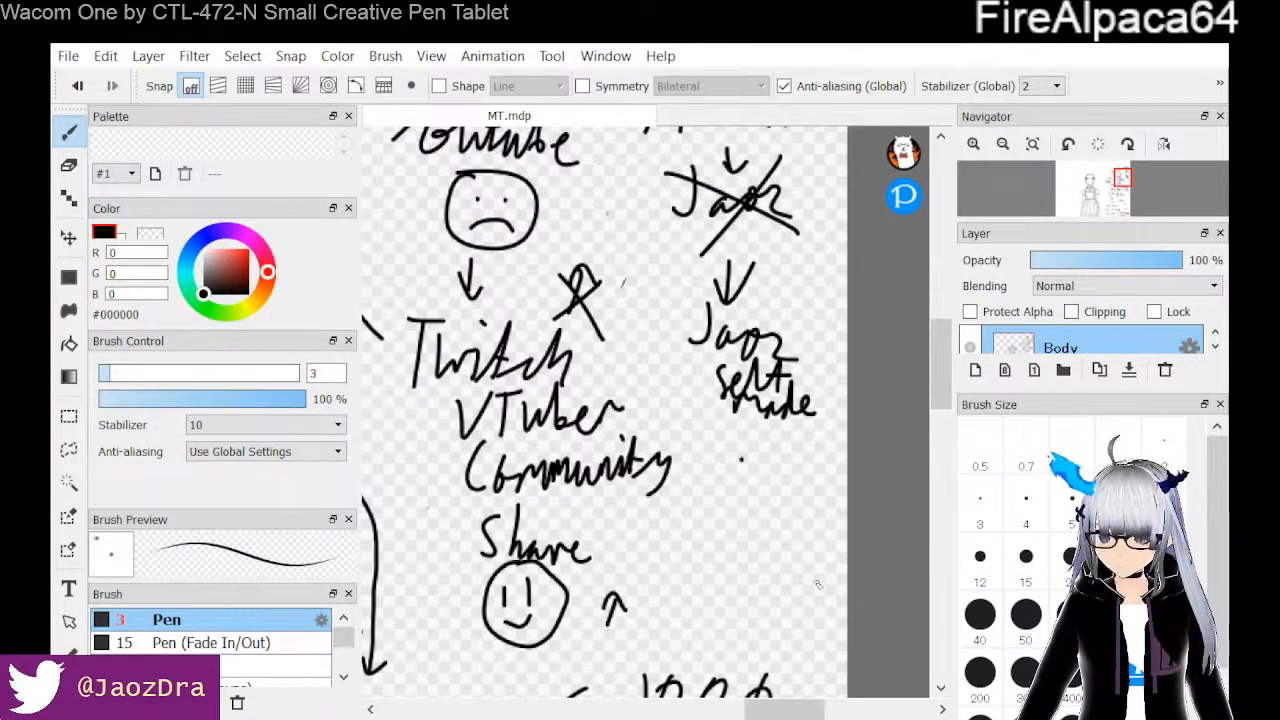
Handwrite "VTubers" near the canvas's upper edge, in the empty area on the maid's side of "Youtube"
{"action": "left_click_drag", "start_coordinate": [785, 709], "coordinate": [727, 709]}
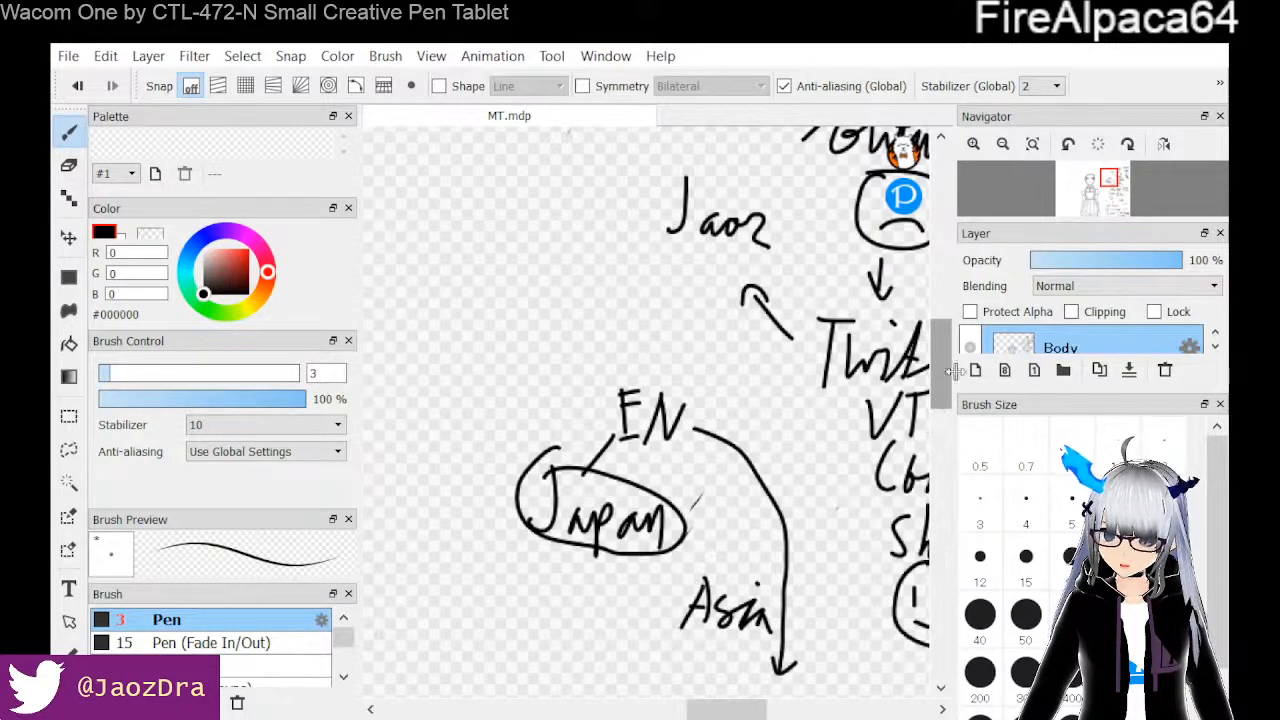
{"action": "left_click_drag", "start_coordinate": [946, 379], "coordinate": [946, 339]}
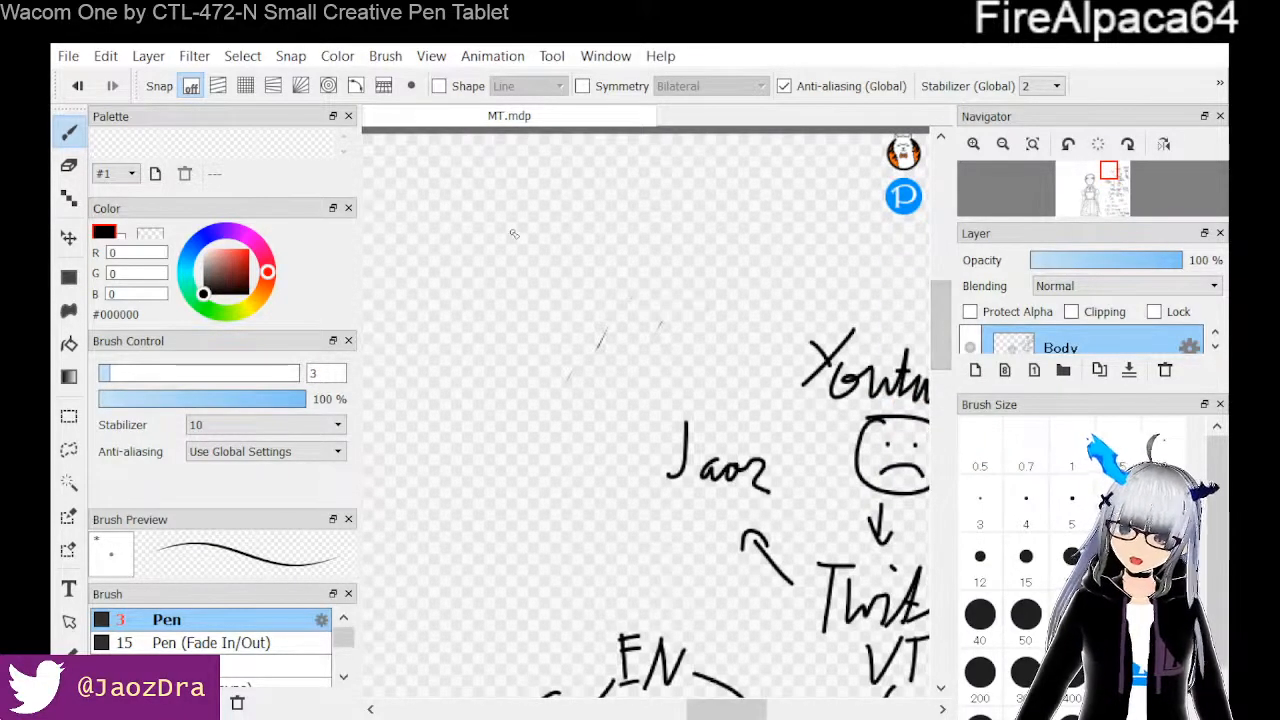
{"action": "mouse_move", "coordinate": [451, 209]}
{"action": "left_mouse_down"}
{"action": "mouse_move", "coordinate": [468, 206]}
{"action": "mouse_move", "coordinate": [490, 262]}
{"action": "mouse_move", "coordinate": [526, 203]}
{"action": "mouse_move", "coordinate": [540, 268]}
{"action": "left_mouse_up"}
{"action": "mouse_move", "coordinate": [556, 206]}
{"action": "left_mouse_down"}
{"action": "mouse_move", "coordinate": [570, 262]}
{"action": "mouse_move", "coordinate": [592, 237]}
{"action": "mouse_move", "coordinate": [594, 272]}
{"action": "mouse_move", "coordinate": [633, 238]}
{"action": "mouse_move", "coordinate": [624, 274]}
{"action": "left_mouse_up"}
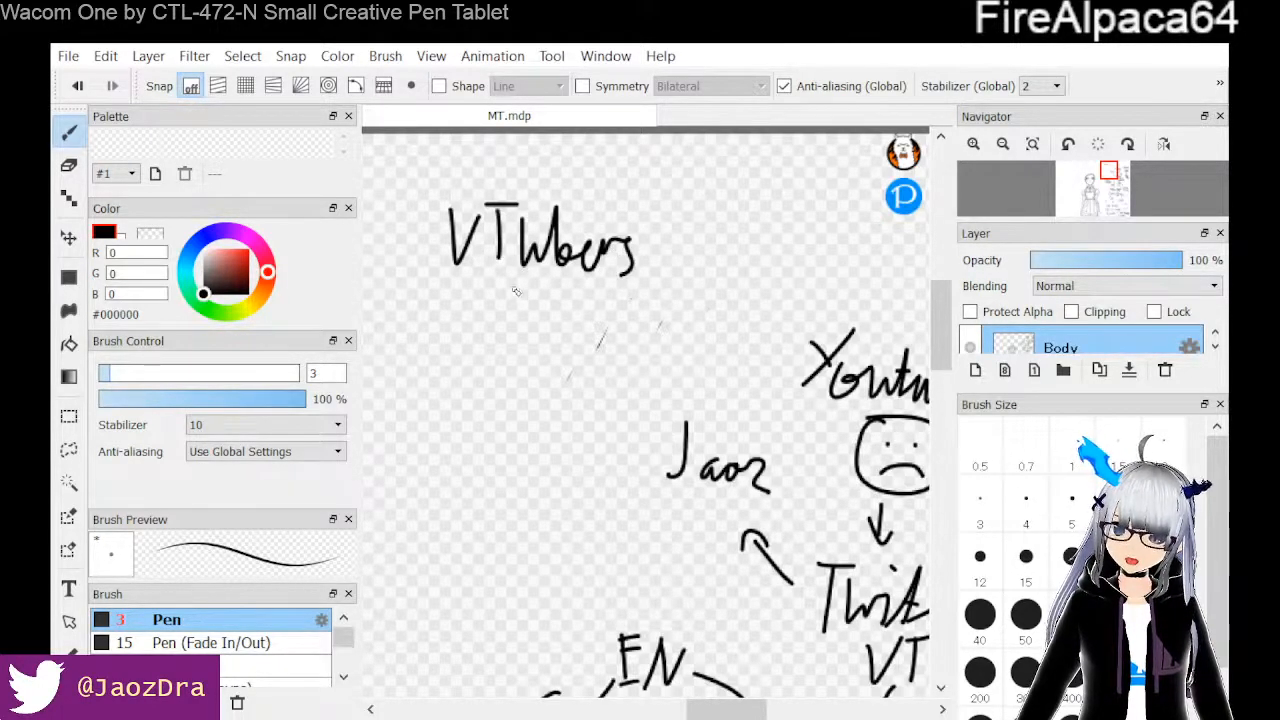
Draw a down arrow below "VTubers" and handwrite "Predebuts" under it
{"action": "mouse_move", "coordinate": [468, 293]}
{"action": "left_mouse_down"}
{"action": "mouse_move", "coordinate": [468, 328]}
{"action": "mouse_move", "coordinate": [482, 309]}
{"action": "mouse_move", "coordinate": [420, 395]}
{"action": "left_mouse_up"}
{"action": "mouse_move", "coordinate": [424, 340]}
{"action": "left_mouse_down"}
{"action": "mouse_move", "coordinate": [424, 368]}
{"action": "mouse_move", "coordinate": [468, 360]}
{"action": "mouse_move", "coordinate": [504, 392]}
{"action": "left_mouse_up"}
{"action": "mouse_move", "coordinate": [516, 346]}
{"action": "left_mouse_down"}
{"action": "mouse_move", "coordinate": [523, 389]}
{"action": "mouse_move", "coordinate": [521, 361]}
{"action": "mouse_move", "coordinate": [542, 379]}
{"action": "mouse_move", "coordinate": [536, 392]}
{"action": "mouse_move", "coordinate": [543, 331]}
{"action": "mouse_move", "coordinate": [554, 384]}
{"action": "mouse_move", "coordinate": [543, 370]}
{"action": "mouse_move", "coordinate": [578, 390]}
{"action": "left_mouse_up"}
{"action": "left_click_drag", "start_coordinate": [588, 328], "coordinate": [598, 375]}
{"action": "mouse_move", "coordinate": [612, 320]}
{"action": "left_mouse_down"}
{"action": "mouse_move", "coordinate": [604, 374]}
{"action": "mouse_move", "coordinate": [622, 346]}
{"action": "mouse_move", "coordinate": [630, 372]}
{"action": "left_mouse_up"}
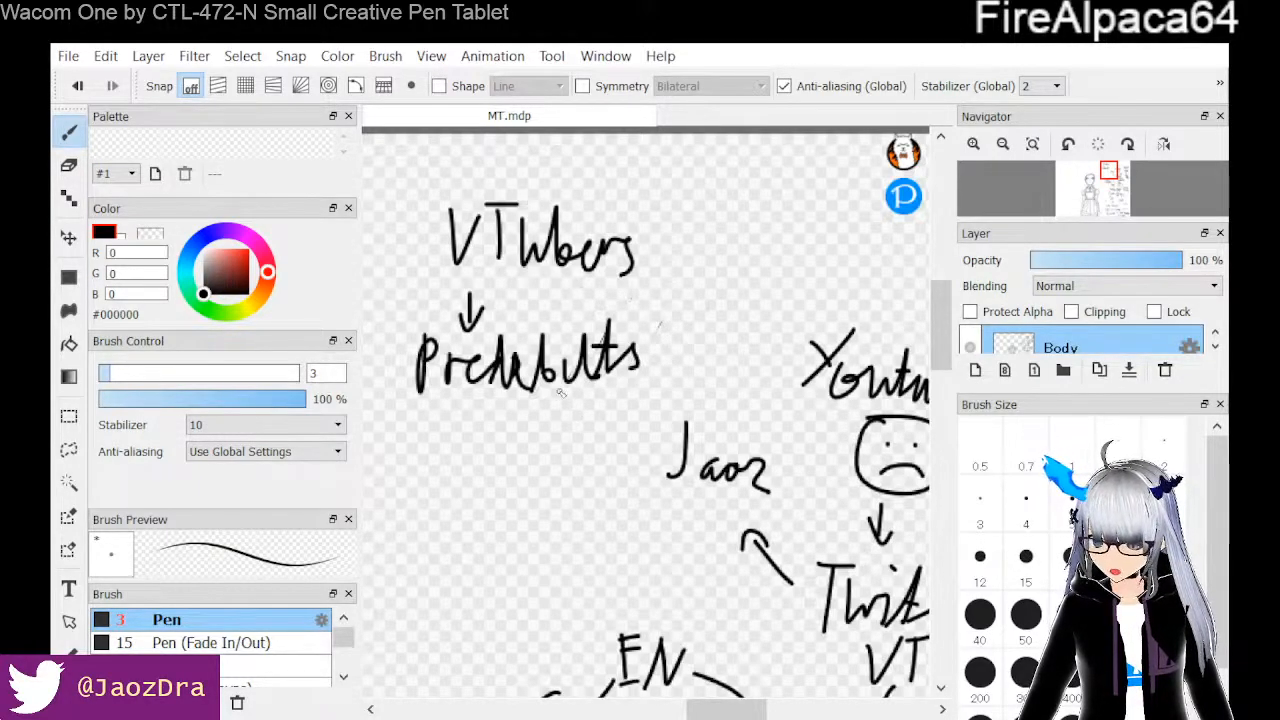
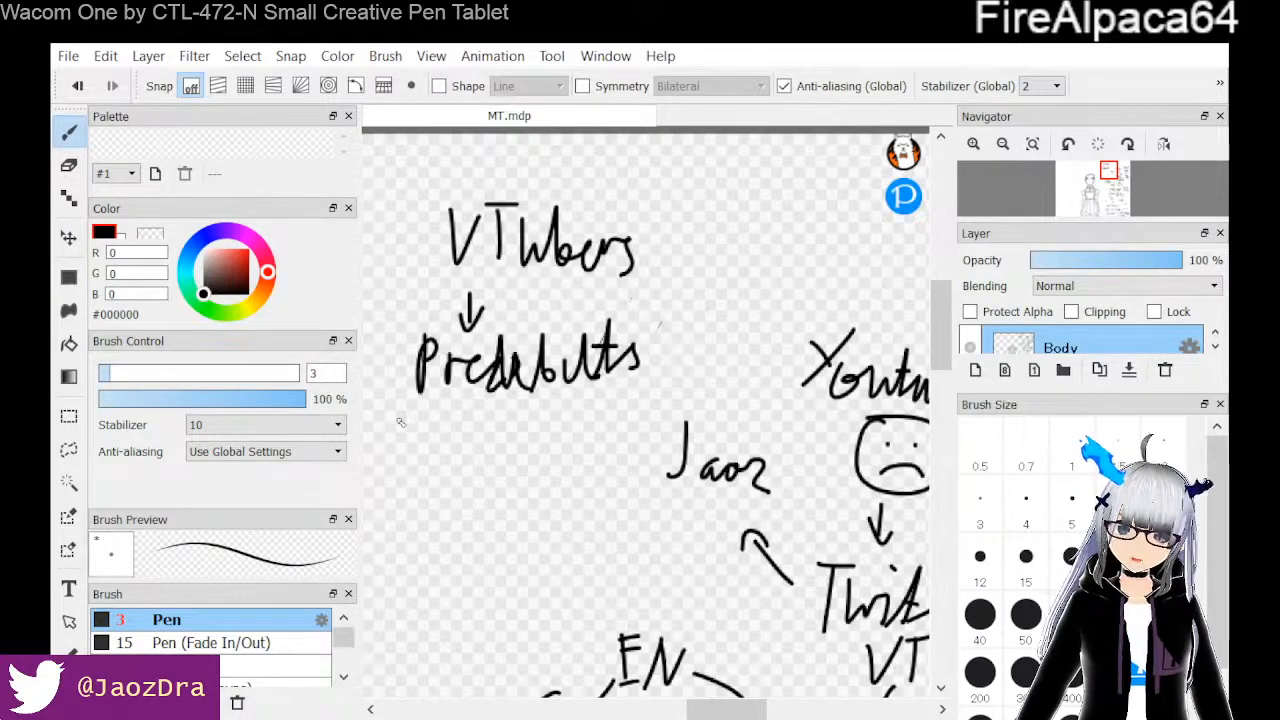
Handwrite "Months to 1yr" directly below "Predebuts"
{"action": "mouse_move", "coordinate": [405, 410]}
{"action": "left_mouse_down"}
{"action": "mouse_move", "coordinate": [406, 441]}
{"action": "mouse_move", "coordinate": [429, 418]}
{"action": "mouse_move", "coordinate": [451, 452]}
{"action": "mouse_move", "coordinate": [460, 425]}
{"action": "mouse_move", "coordinate": [489, 406]}
{"action": "mouse_move", "coordinate": [483, 419]}
{"action": "mouse_move", "coordinate": [495, 414]}
{"action": "mouse_move", "coordinate": [510, 435]}
{"action": "mouse_move", "coordinate": [515, 421]}
{"action": "mouse_move", "coordinate": [527, 440]}
{"action": "mouse_move", "coordinate": [526, 427]}
{"action": "mouse_move", "coordinate": [546, 437]}
{"action": "mouse_move", "coordinate": [569, 425]}
{"action": "mouse_move", "coordinate": [550, 450]}
{"action": "left_mouse_up"}
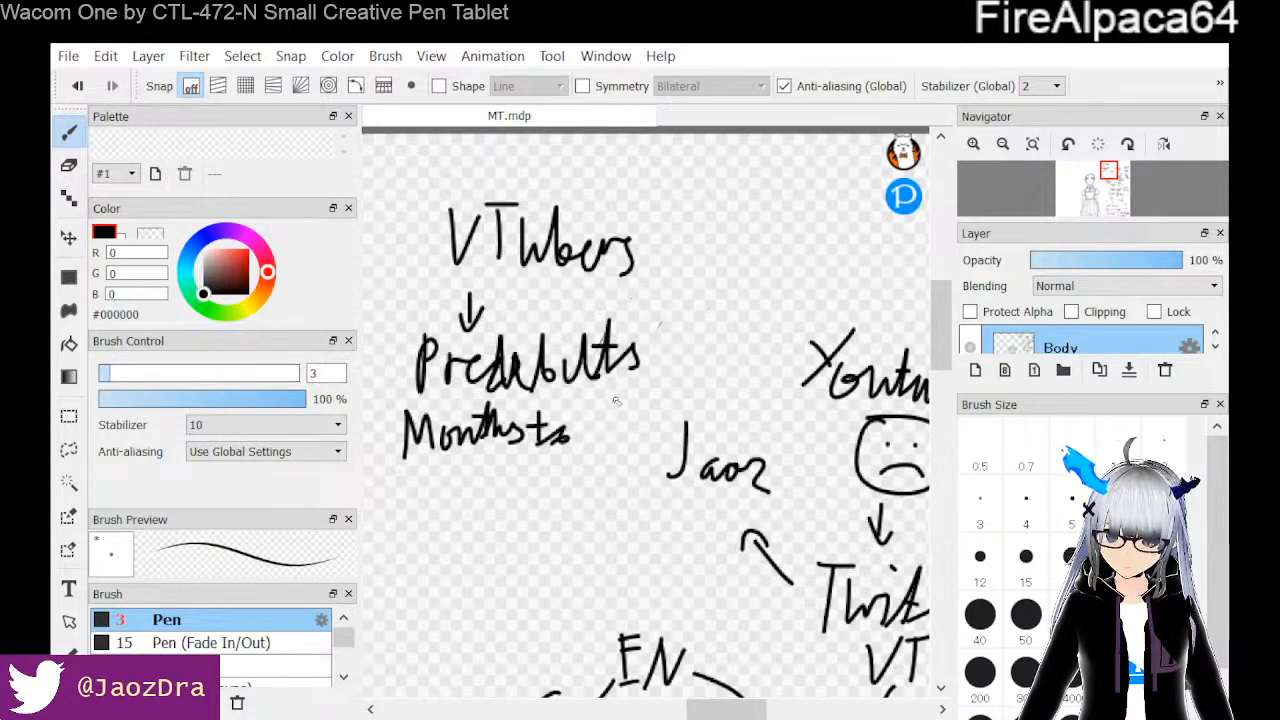
{"action": "left_click_drag", "start_coordinate": [600, 396], "coordinate": [603, 444]}
{"action": "mouse_move", "coordinate": [616, 402]}
{"action": "left_mouse_down"}
{"action": "mouse_move", "coordinate": [623, 447]}
{"action": "mouse_move", "coordinate": [666, 406]}
{"action": "left_mouse_up"}
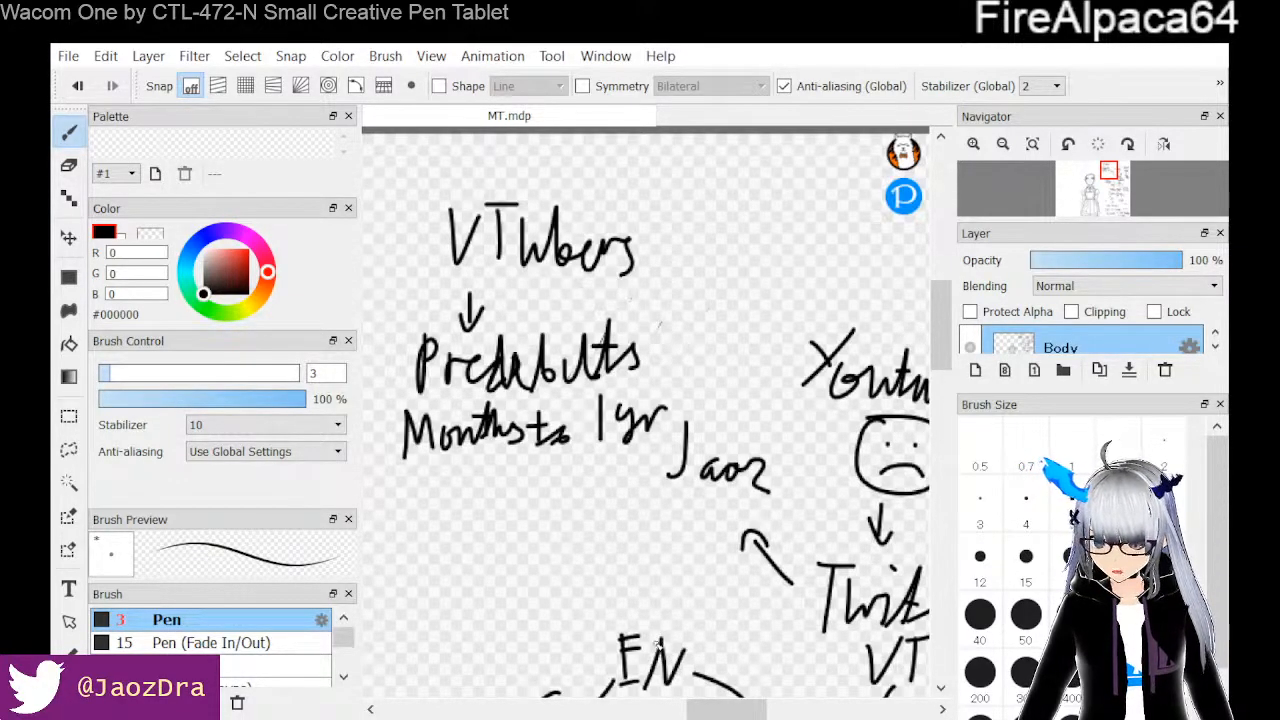
Add a small down arrow below "Months to 1yr", followed by handwritten "predebut" and "3 Months" on separate lines
{"action": "left_click_drag", "start_coordinate": [722, 700], "coordinate": [700, 702]}
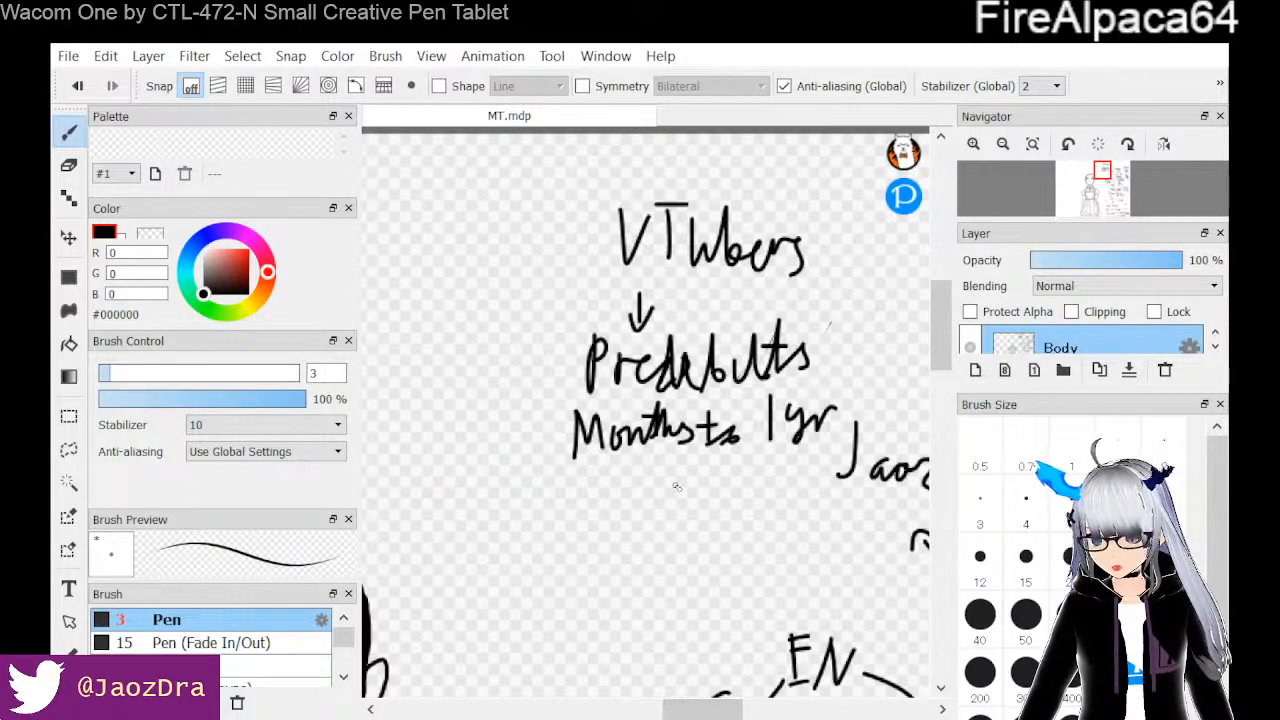
{"action": "mouse_move", "coordinate": [578, 486]}
{"action": "left_mouse_down"}
{"action": "mouse_move", "coordinate": [577, 515]}
{"action": "mouse_move", "coordinate": [620, 528]}
{"action": "mouse_move", "coordinate": [634, 548]}
{"action": "mouse_move", "coordinate": [648, 510]}
{"action": "mouse_move", "coordinate": [640, 540]}
{"action": "mouse_move", "coordinate": [656, 552]}
{"action": "mouse_move", "coordinate": [708, 540]}
{"action": "mouse_move", "coordinate": [735, 560]}
{"action": "mouse_move", "coordinate": [740, 528]}
{"action": "left_mouse_up"}
{"action": "left_click_drag", "start_coordinate": [738, 520], "coordinate": [740, 548]}
{"action": "left_click_drag", "start_coordinate": [728, 535], "coordinate": [750, 533]}
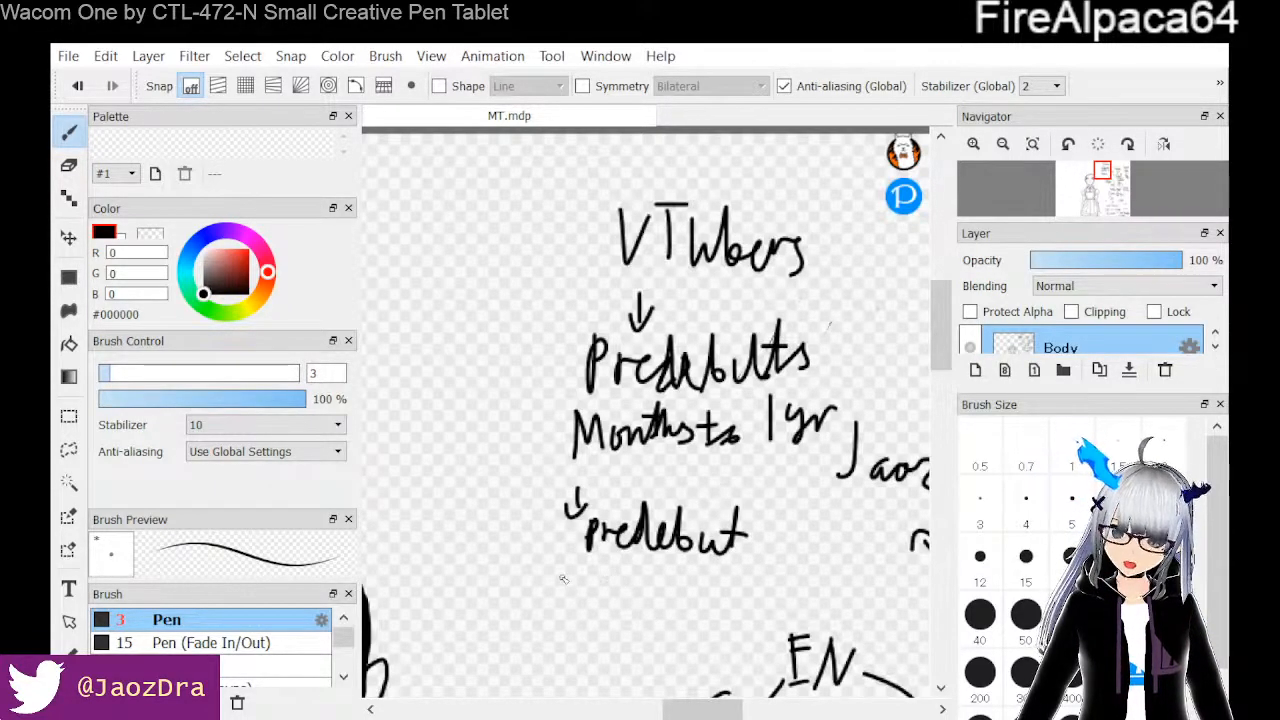
{"action": "mouse_move", "coordinate": [561, 580]}
{"action": "left_mouse_down"}
{"action": "mouse_move", "coordinate": [563, 612]}
{"action": "mouse_move", "coordinate": [594, 610]}
{"action": "mouse_move", "coordinate": [612, 586]}
{"action": "mouse_move", "coordinate": [619, 602]}
{"action": "mouse_move", "coordinate": [636, 582]}
{"action": "mouse_move", "coordinate": [664, 616]}
{"action": "mouse_move", "coordinate": [676, 577]}
{"action": "mouse_move", "coordinate": [682, 625]}
{"action": "mouse_move", "coordinate": [724, 630]}
{"action": "left_mouse_up"}
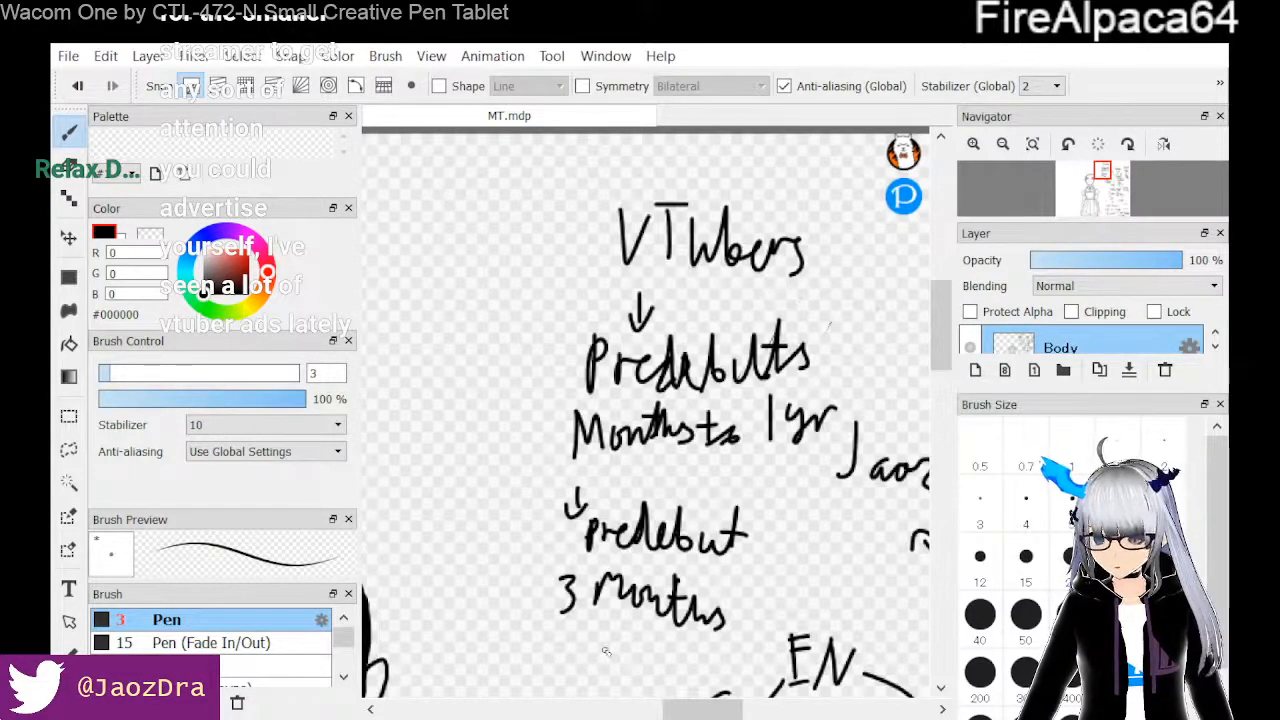
Zoom out to bring the maid and the handwritten notes into view together
{"action": "left_click_drag", "start_coordinate": [700, 709], "coordinate": [714, 710]}
{"action": "scroll", "coordinate": [923, 381], "scroll_direction": "down", "scroll_amount": 5}
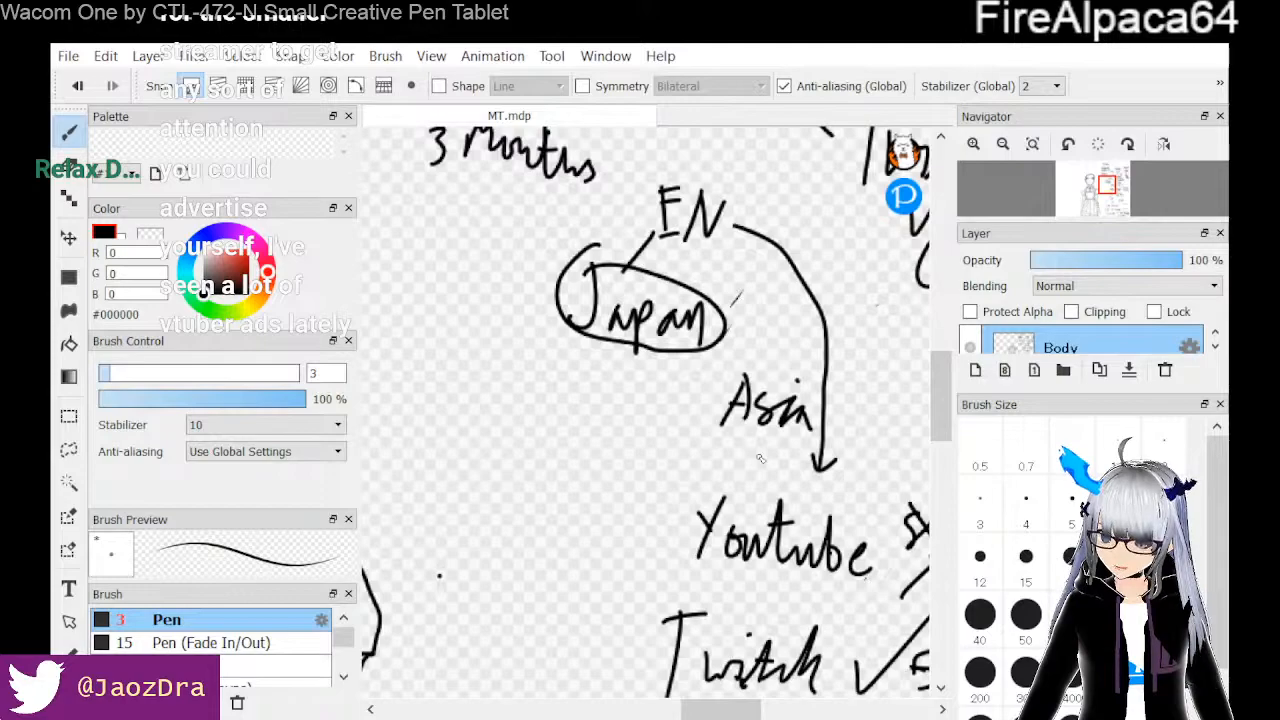
{"action": "scroll", "coordinate": [760, 459], "scroll_direction": "up", "scroll_amount": 3}
{"action": "scroll", "coordinate": [744, 467], "scroll_direction": "down", "scroll_amount": 6}
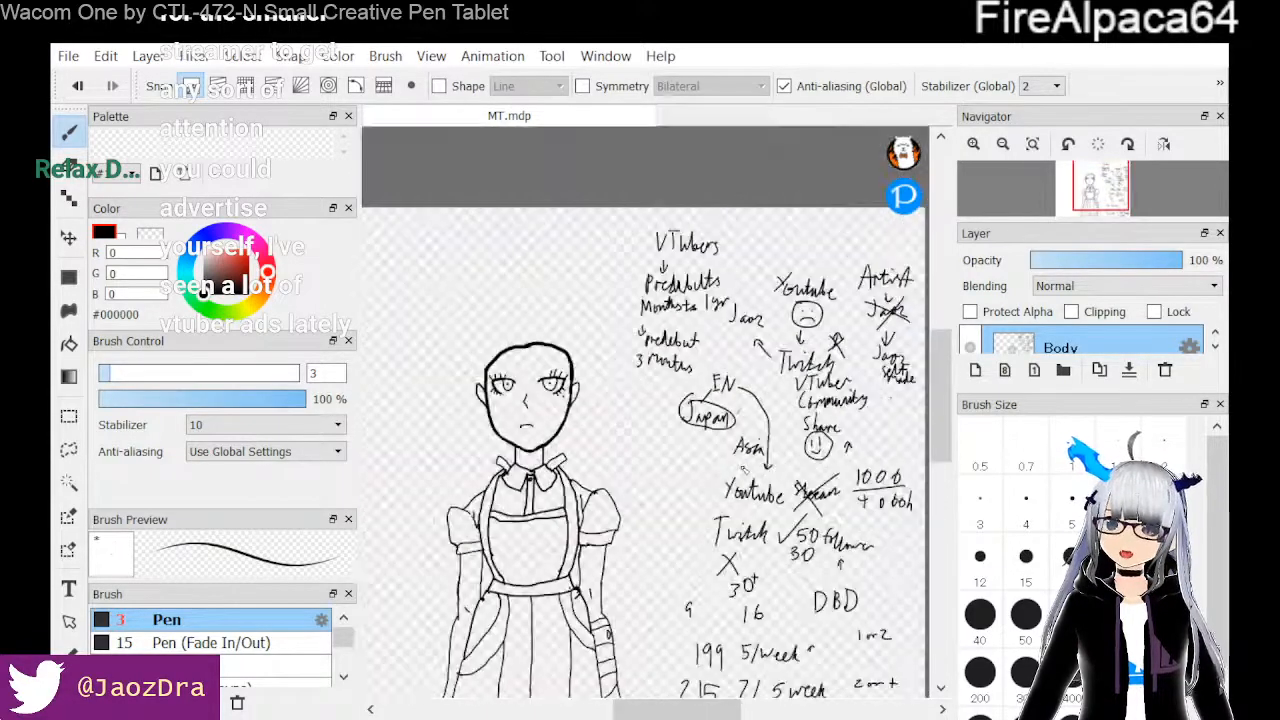
Erase all the handwritten notes beside the maid using the Eraser at size 200
{"action": "left_click_drag", "start_coordinate": [661, 708], "coordinate": [680, 708]}
{"action": "left_click_drag", "start_coordinate": [940, 458], "coordinate": [940, 483]}
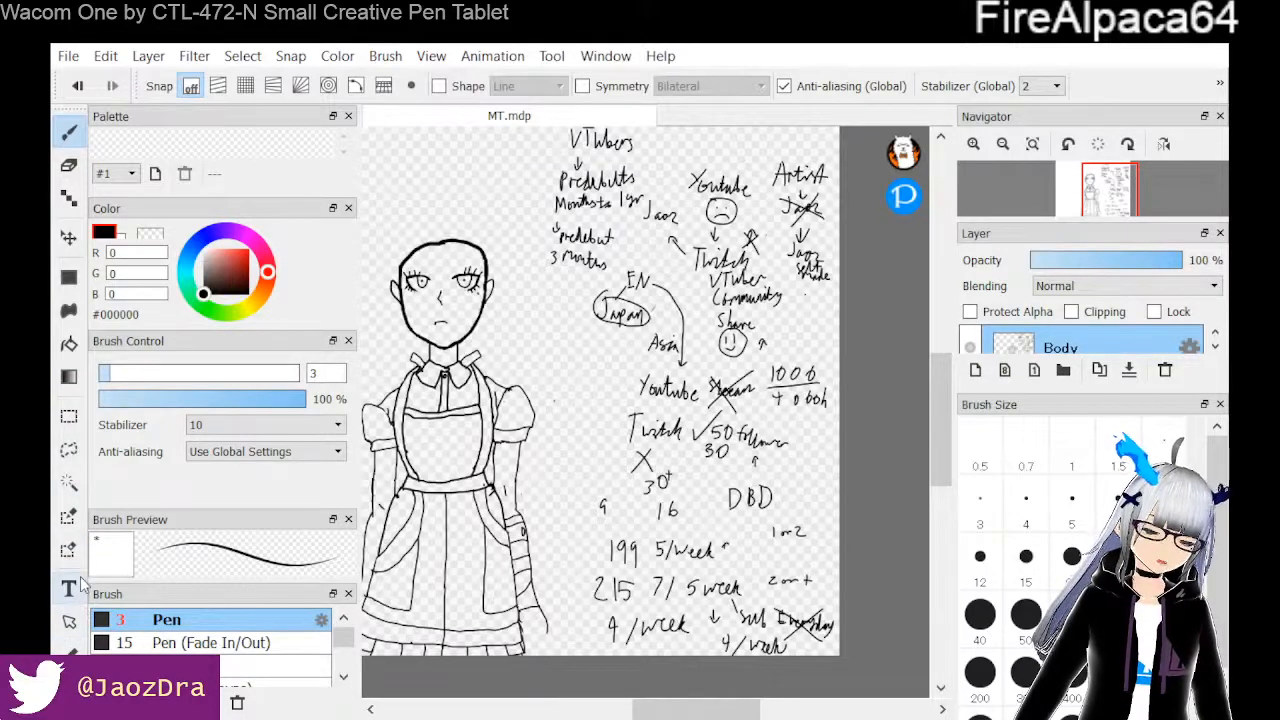
{"action": "left_click", "coordinate": [69, 165]}
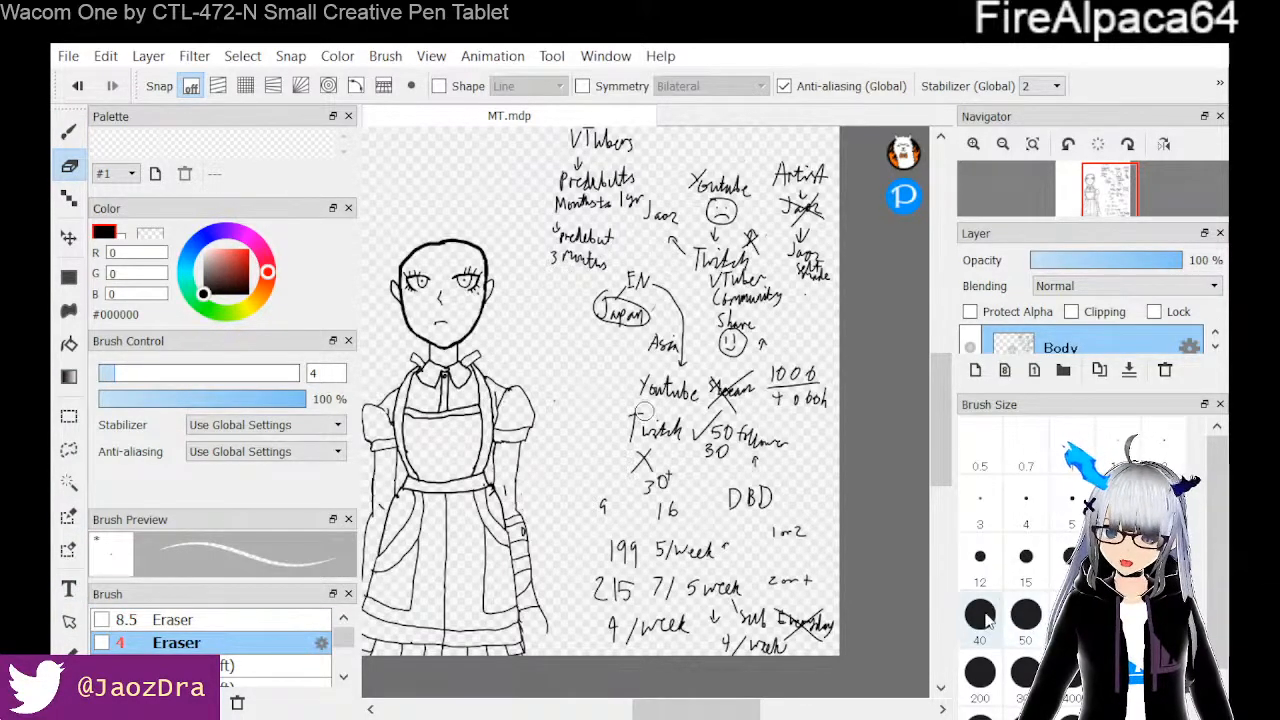
{"action": "left_click", "coordinate": [980, 614]}
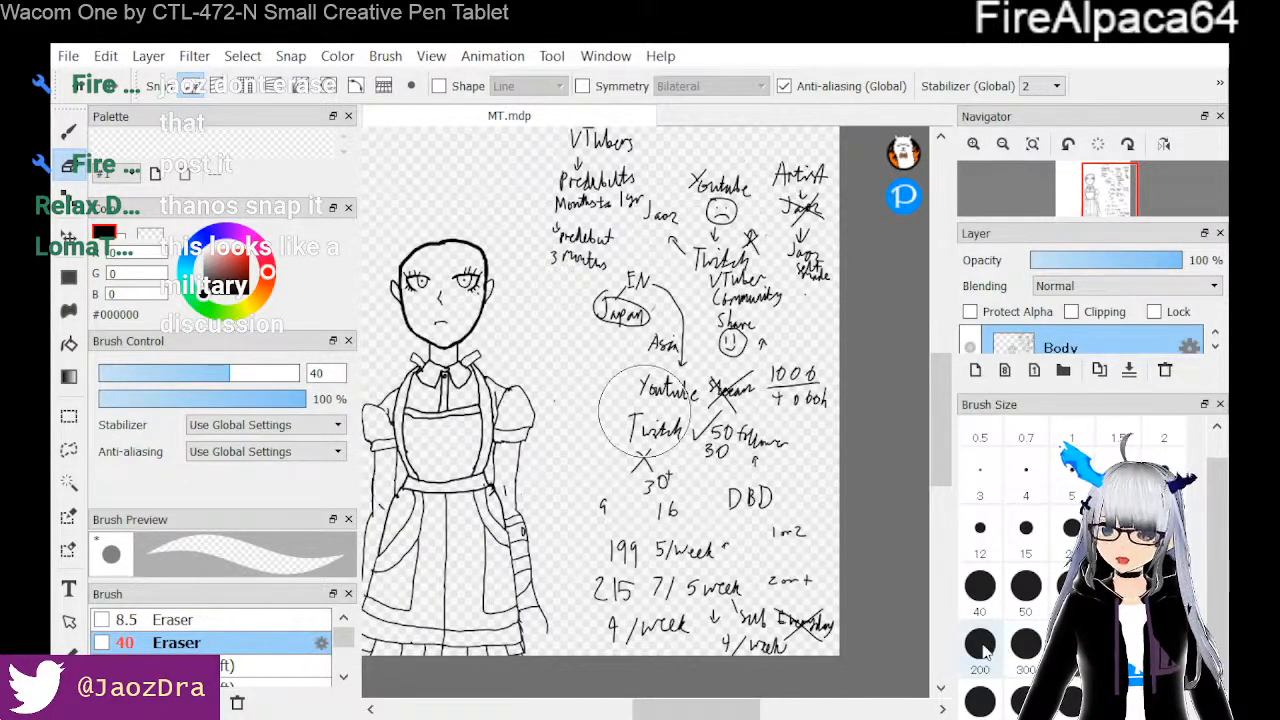
{"action": "left_click", "coordinate": [980, 645]}
{"action": "mouse_move", "coordinate": [640, 420]}
{"action": "left_mouse_down"}
{"action": "mouse_move", "coordinate": [690, 470]}
{"action": "mouse_move", "coordinate": [740, 460]}
{"action": "mouse_move", "coordinate": [808, 698]}
{"action": "mouse_move", "coordinate": [794, 586]}
{"action": "mouse_move", "coordinate": [694, 591]}
{"action": "mouse_move", "coordinate": [651, 569]}
{"action": "mouse_move", "coordinate": [657, 469]}
{"action": "mouse_move", "coordinate": [609, 523]}
{"action": "mouse_move", "coordinate": [851, 349]}
{"action": "mouse_move", "coordinate": [838, 187]}
{"action": "mouse_move", "coordinate": [700, 225]}
{"action": "mouse_move", "coordinate": [688, 140]}
{"action": "mouse_move", "coordinate": [592, 155]}
{"action": "mouse_move", "coordinate": [573, 229]}
{"action": "mouse_move", "coordinate": [623, 194]}
{"action": "mouse_move", "coordinate": [651, 349]}
{"action": "mouse_move", "coordinate": [743, 263]}
{"action": "mouse_move", "coordinate": [782, 272]}
{"action": "left_mouse_up"}
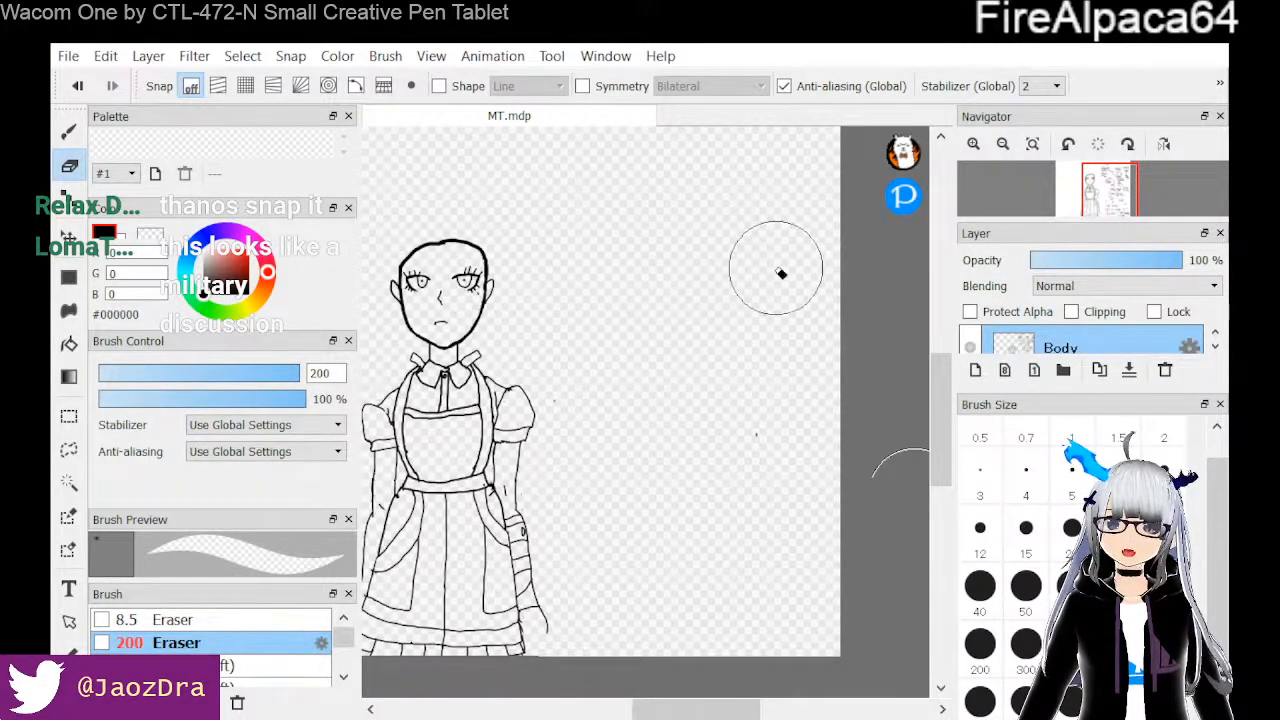
Look through the layer list and inspect the cleared canvas area beside the maid
{"action": "scroll", "coordinate": [782, 272], "scroll_direction": "down", "scroll_amount": 3}
{"action": "left_click", "coordinate": [1215, 346]}
{"action": "left_click", "coordinate": [1215, 346]}
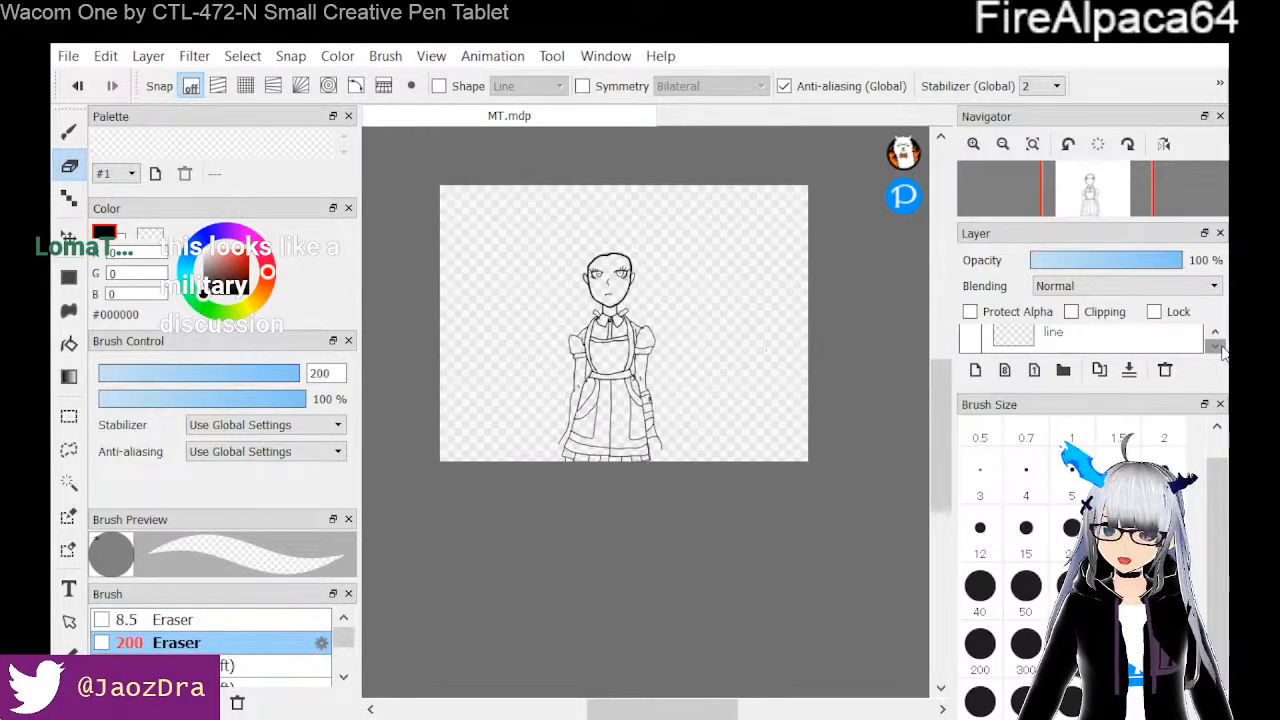
{"action": "left_click", "coordinate": [1215, 334]}
{"action": "left_click", "coordinate": [1215, 334]}
{"action": "left_click", "coordinate": [1215, 334]}
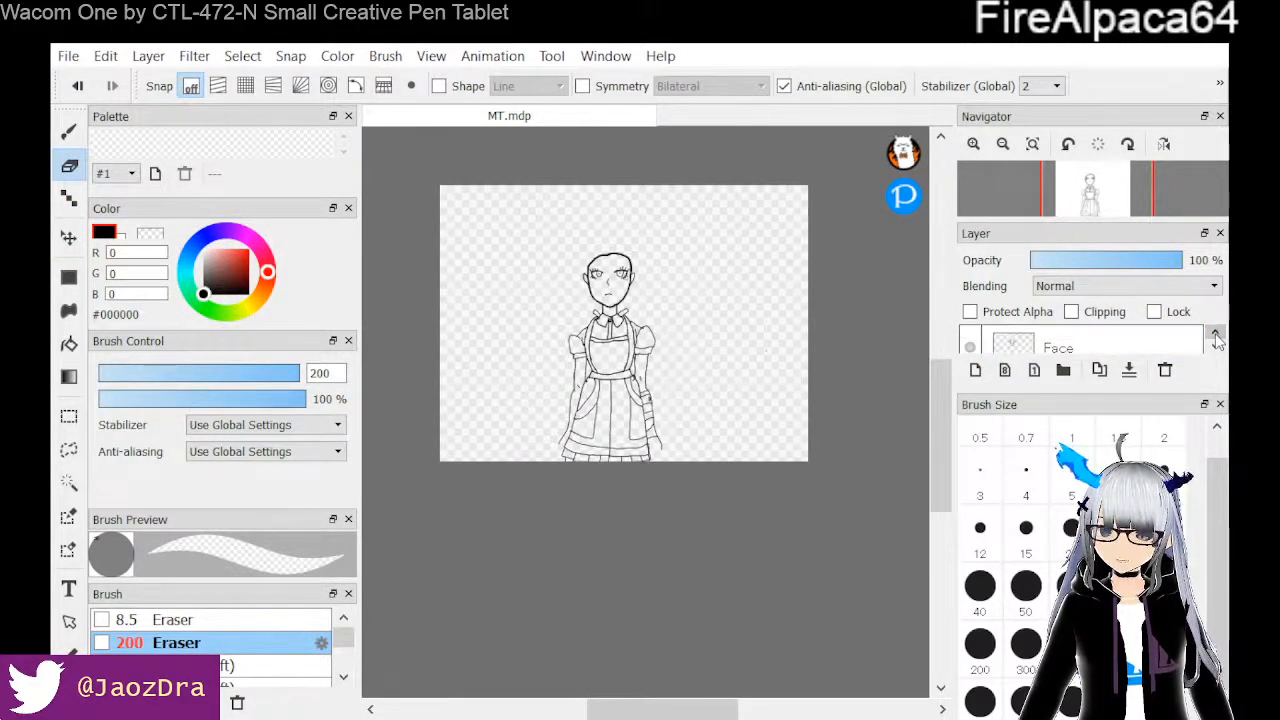
{"action": "left_click", "coordinate": [1215, 346]}
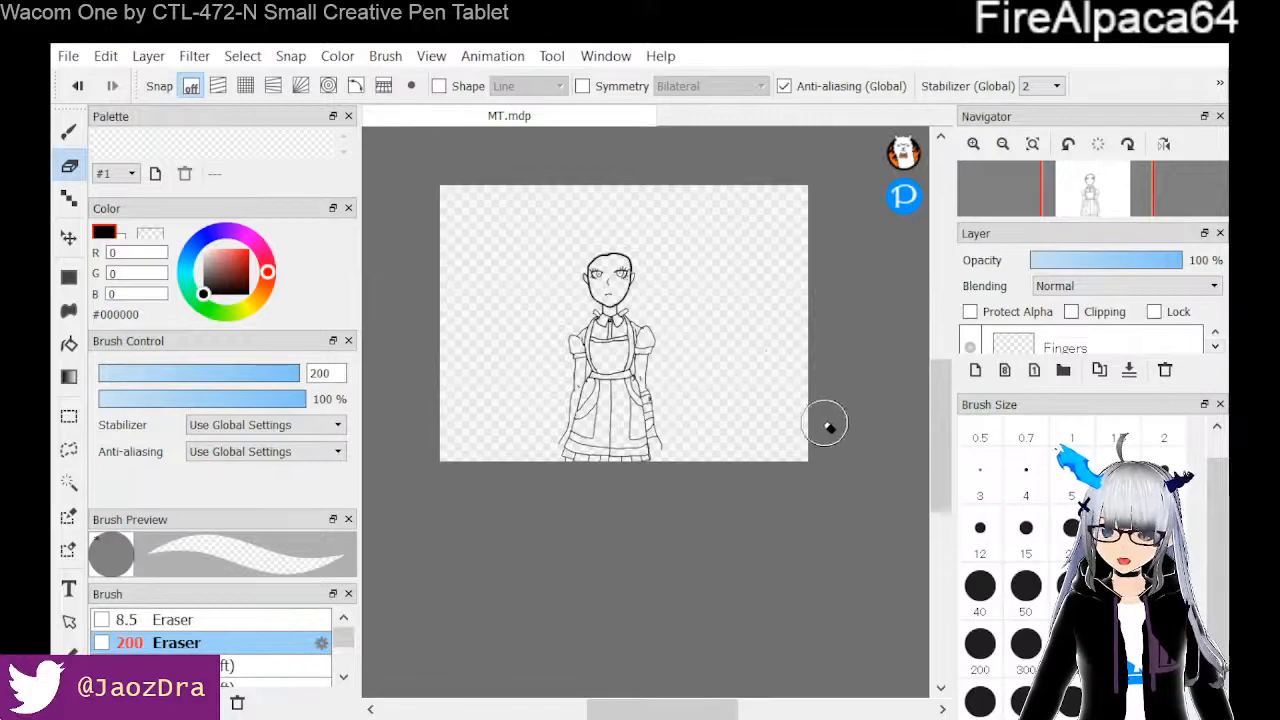
{"action": "scroll", "coordinate": [803, 415], "scroll_direction": "down", "scroll_amount": 3}
{"action": "scroll", "coordinate": [803, 415], "scroll_direction": "up", "scroll_amount": 4}
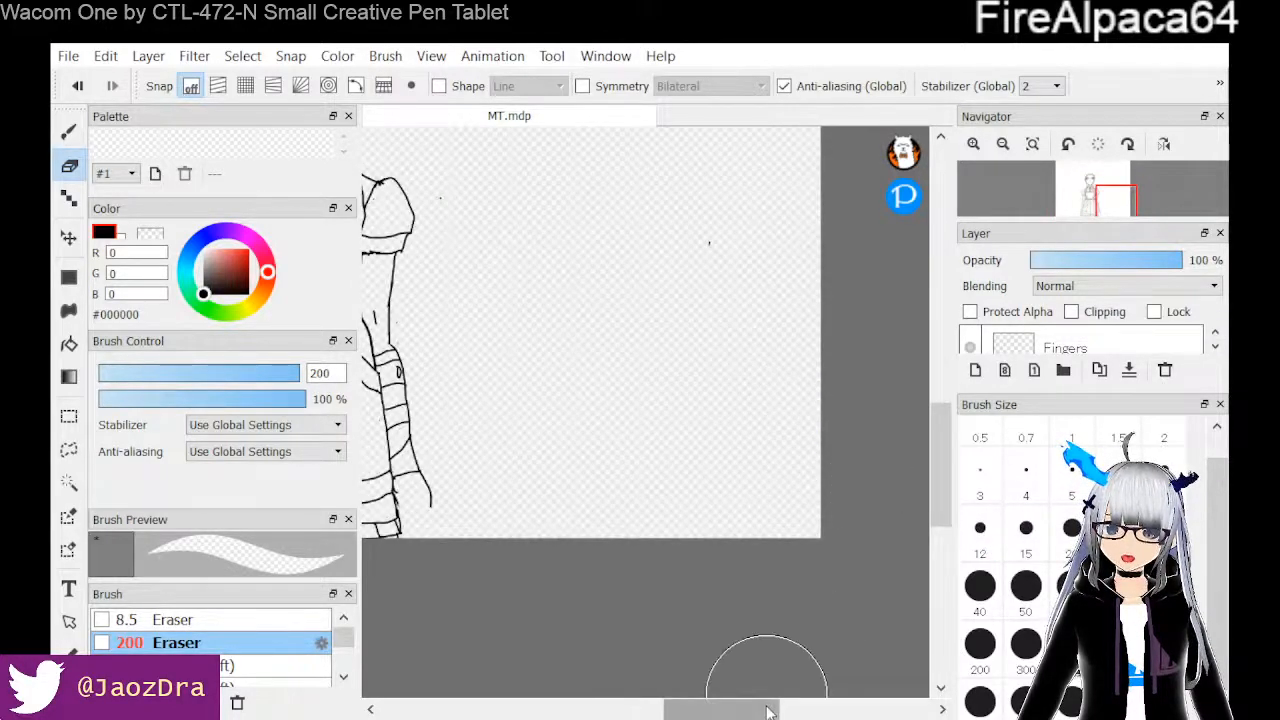
{"action": "left_click_drag", "start_coordinate": [743, 707], "coordinate": [711, 706]}
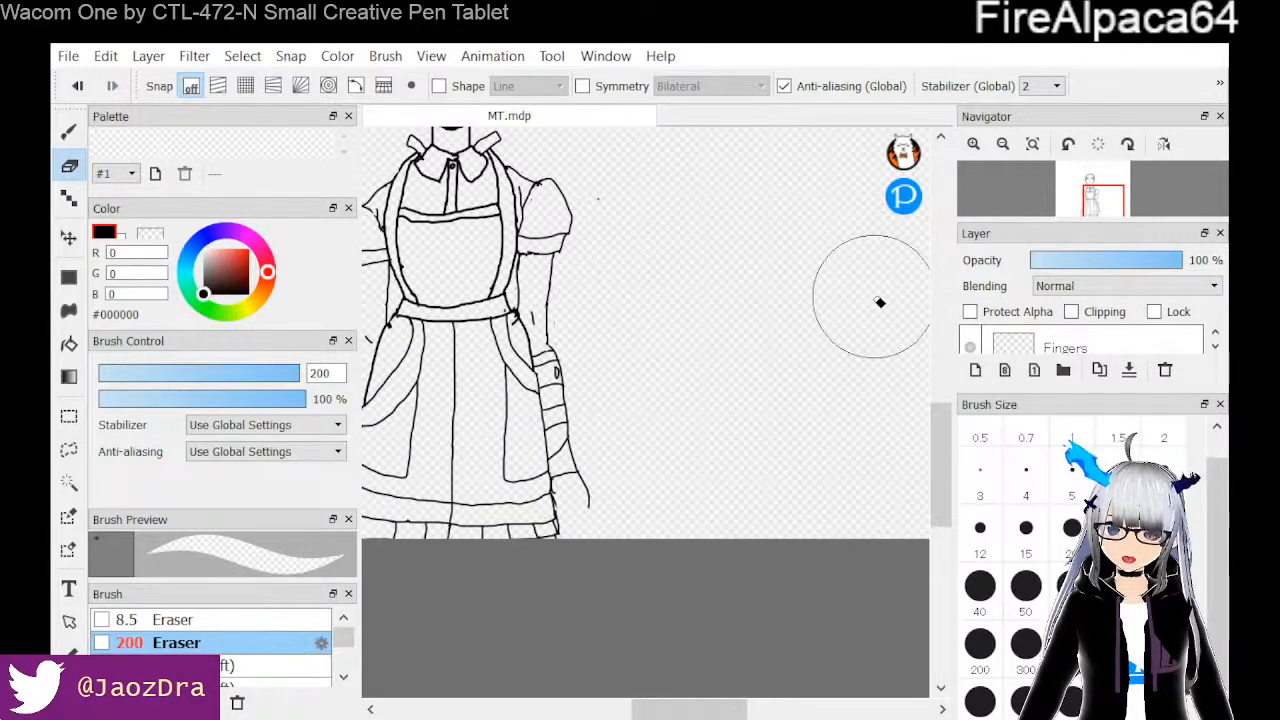
Handwrite the streamer's channel name in the empty space beside the maid's head with the size 3 Pen
{"action": "left_click", "coordinate": [69, 131]}
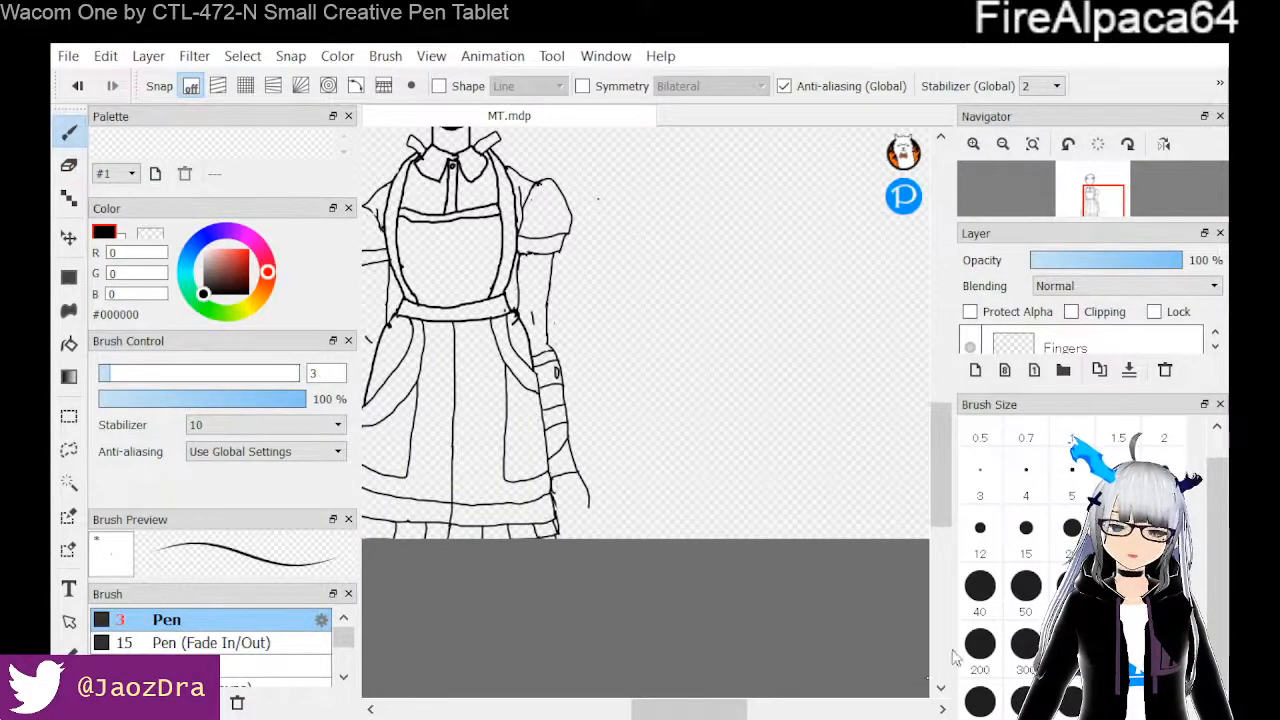
{"action": "left_click_drag", "start_coordinate": [947, 512], "coordinate": [945, 454]}
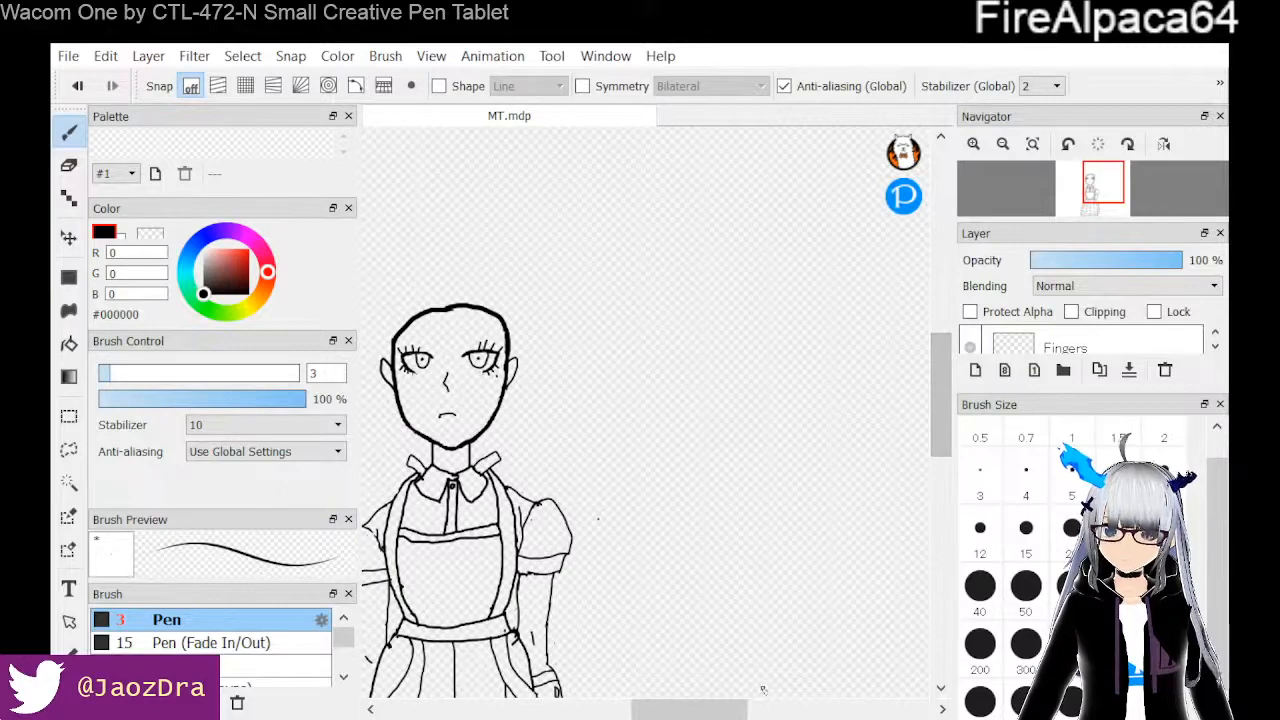
{"action": "mouse_move", "coordinate": [759, 715]}
{"action": "left_mouse_down"}
{"action": "mouse_move", "coordinate": [796, 715]}
{"action": "mouse_move", "coordinate": [775, 715]}
{"action": "left_mouse_up"}
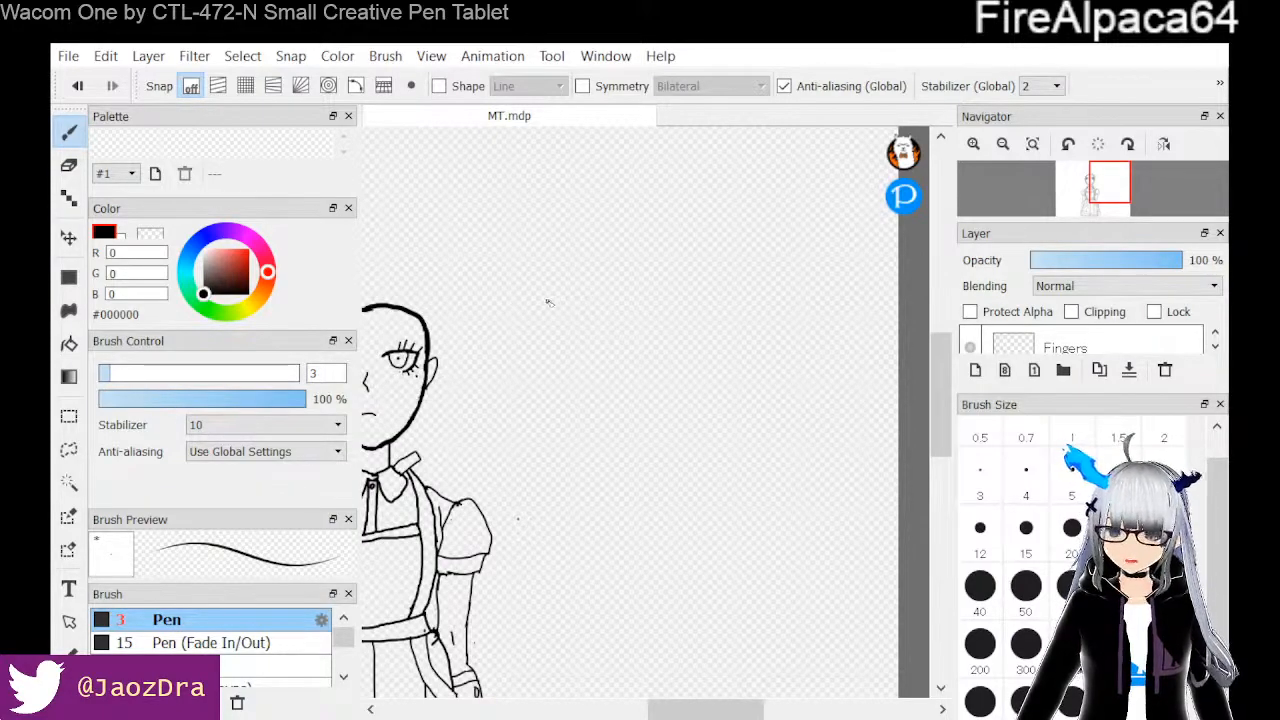
{"action": "mouse_move", "coordinate": [590, 230]}
{"action": "left_mouse_down"}
{"action": "mouse_move", "coordinate": [590, 299]}
{"action": "mouse_move", "coordinate": [630, 268]}
{"action": "mouse_move", "coordinate": [692, 301]}
{"action": "left_mouse_up"}
{"action": "mouse_move", "coordinate": [716, 256]}
{"action": "left_mouse_down"}
{"action": "mouse_move", "coordinate": [728, 306]}
{"action": "mouse_move", "coordinate": [750, 312]}
{"action": "mouse_move", "coordinate": [766, 284]}
{"action": "mouse_move", "coordinate": [776, 305]}
{"action": "left_mouse_up"}
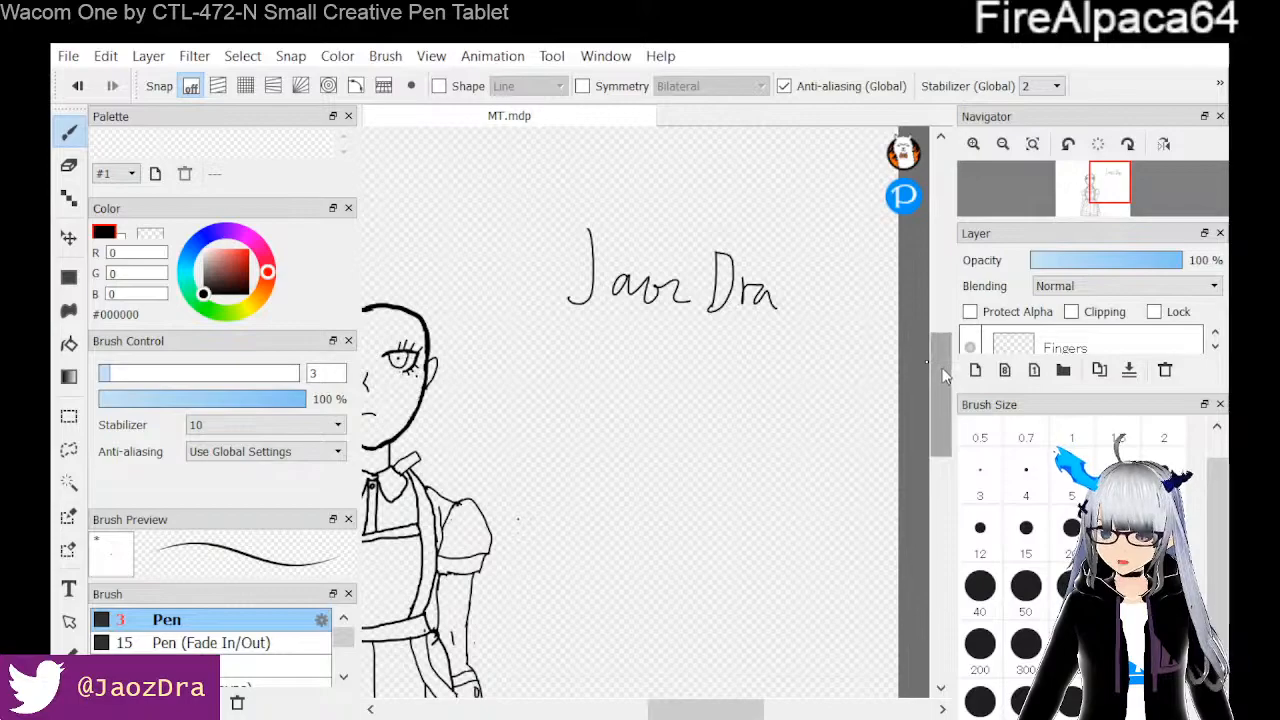
Draw a small up arrow above the channel name and handwrite "Youtube" next to it
{"action": "left_click_drag", "start_coordinate": [940, 376], "coordinate": [938, 348]}
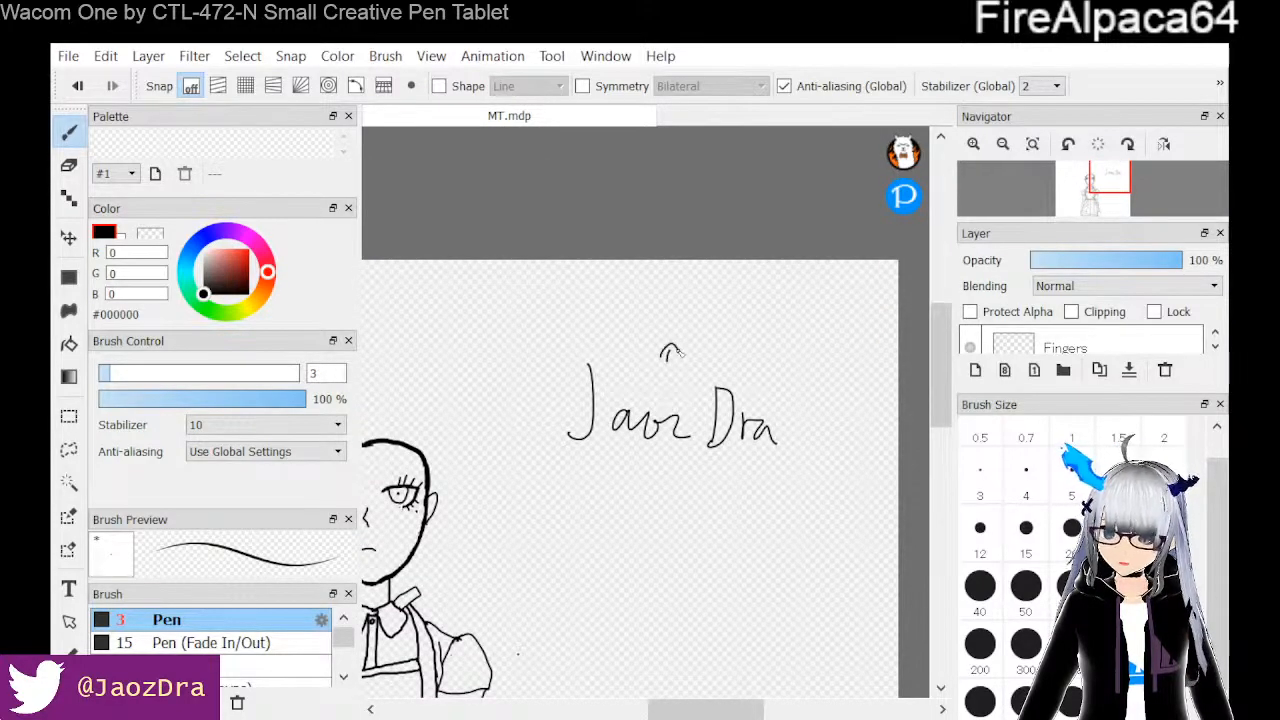
{"action": "left_click_drag", "start_coordinate": [700, 317], "coordinate": [738, 337]}
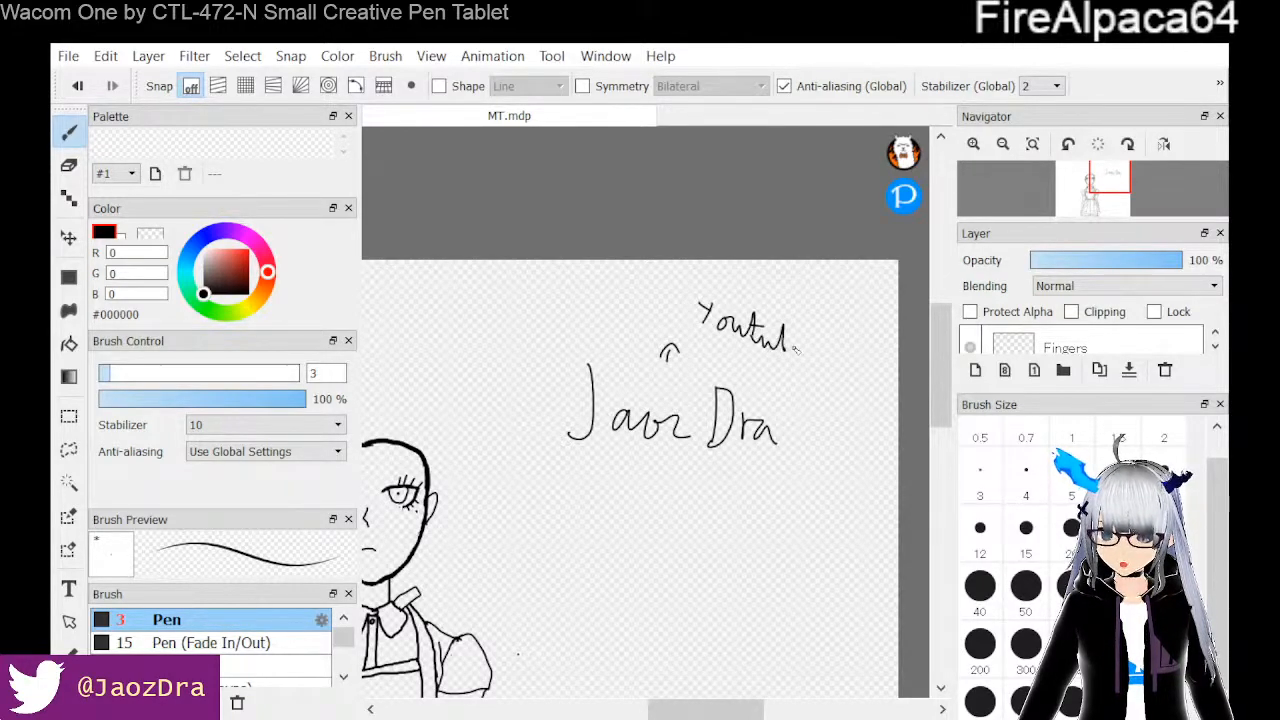
{"action": "left_click_drag", "start_coordinate": [797, 347], "coordinate": [808, 355]}
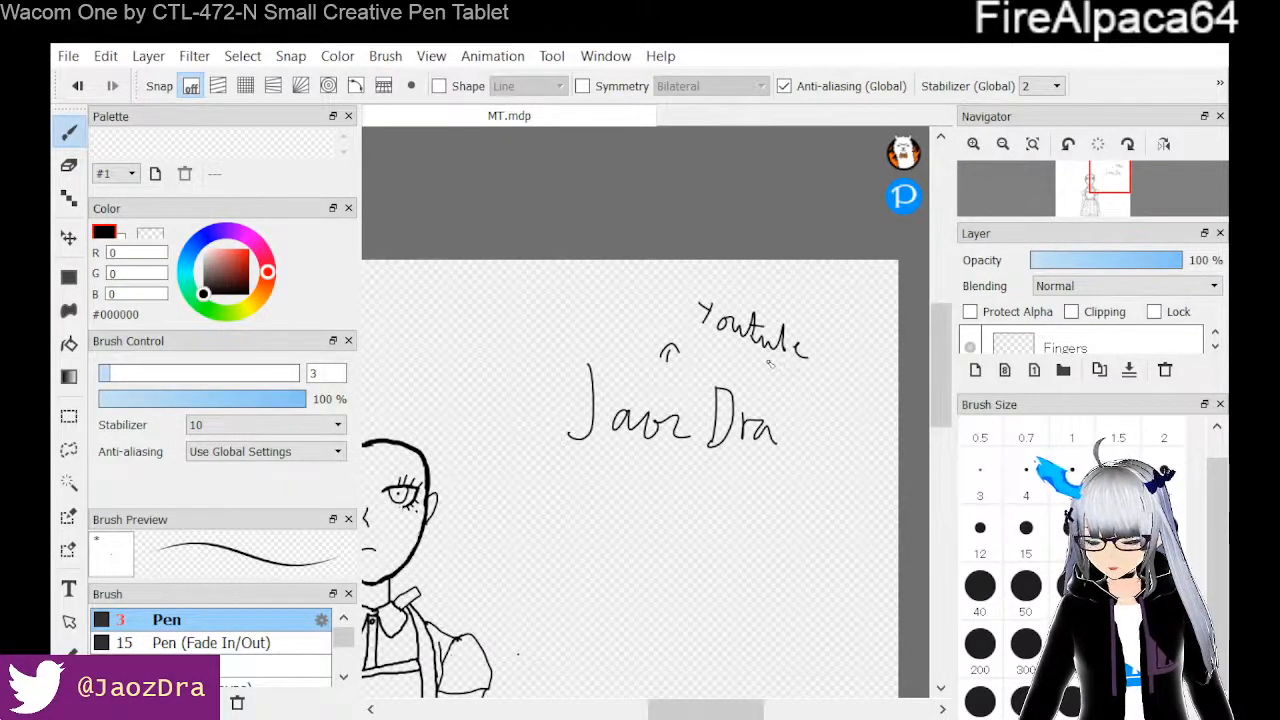
{"action": "left_click_drag", "start_coordinate": [770, 341], "coordinate": [763, 352]}
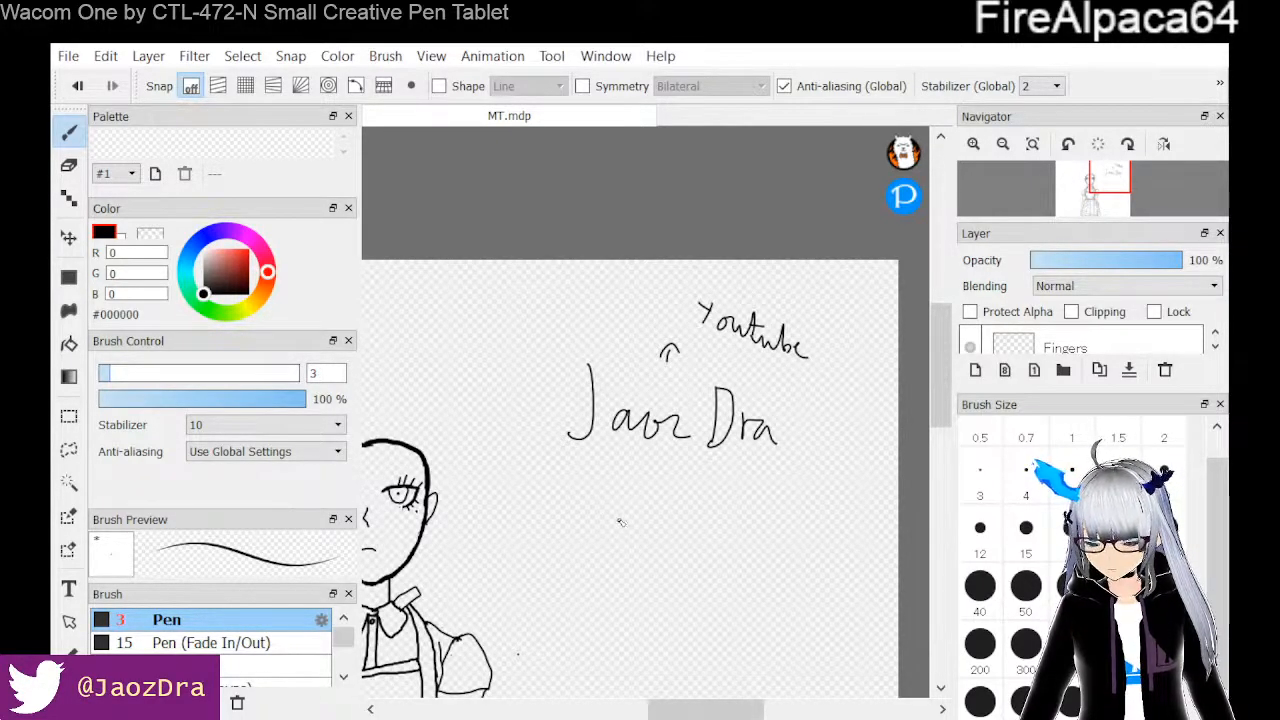
Draw a down arrow below the channel name and handwrite "Not communities" beside it on two lines
{"action": "mouse_move", "coordinate": [617, 474]}
{"action": "left_mouse_down"}
{"action": "mouse_move", "coordinate": [618, 496]}
{"action": "mouse_move", "coordinate": [632, 490]}
{"action": "left_mouse_up"}
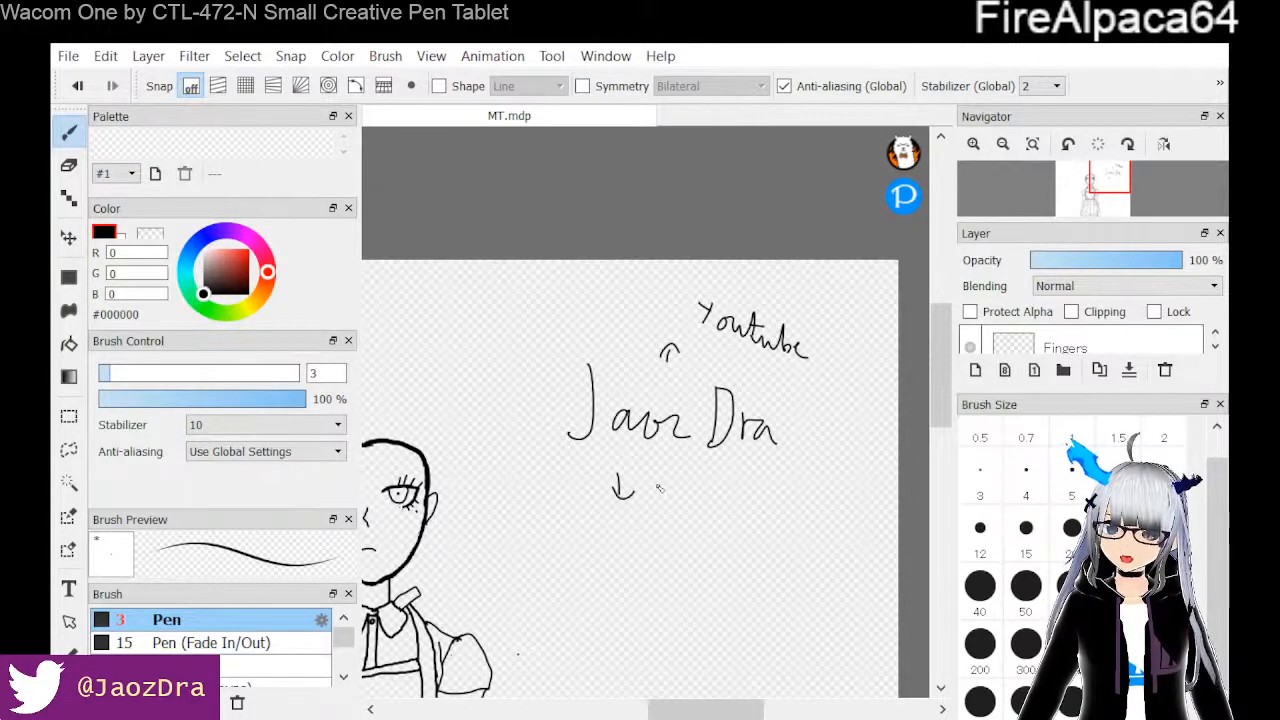
{"action": "mouse_move", "coordinate": [660, 481]}
{"action": "left_mouse_down"}
{"action": "mouse_move", "coordinate": [688, 480]}
{"action": "mouse_move", "coordinate": [698, 507]}
{"action": "mouse_move", "coordinate": [718, 512]}
{"action": "left_mouse_up"}
{"action": "left_click_drag", "start_coordinate": [706, 498], "coordinate": [738, 498]}
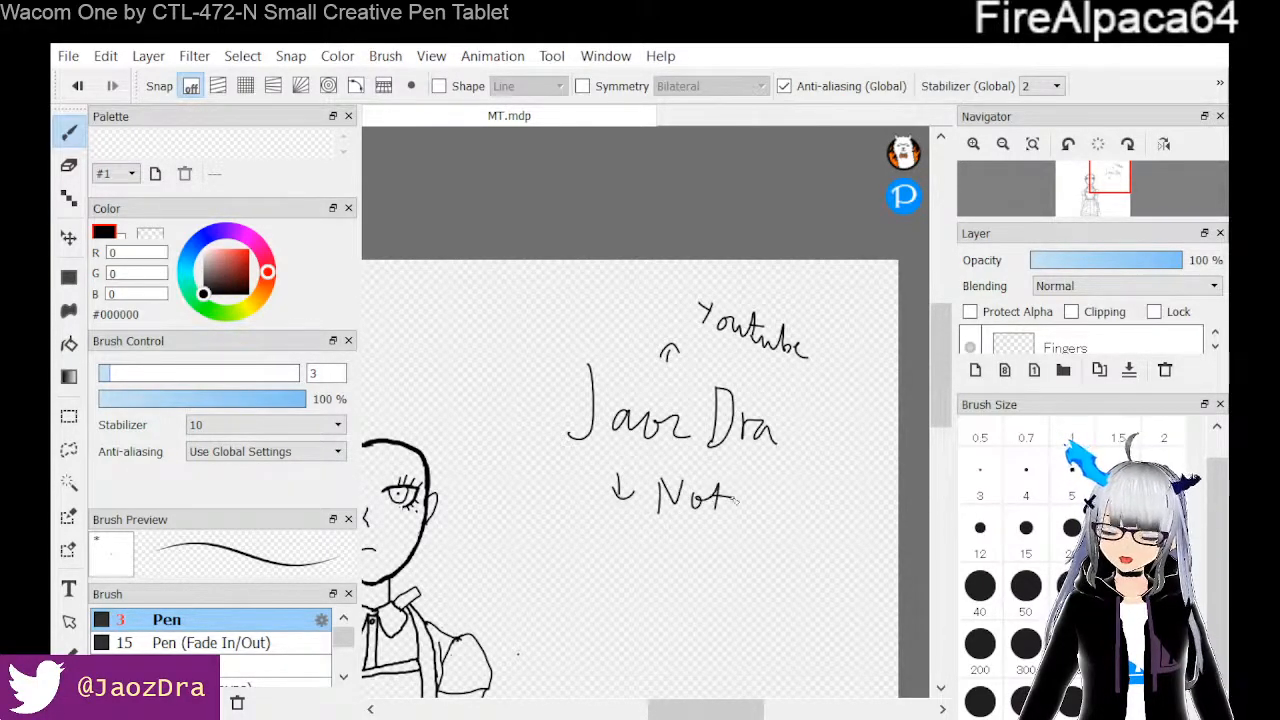
{"action": "left_click_drag", "start_coordinate": [686, 532], "coordinate": [734, 540]}
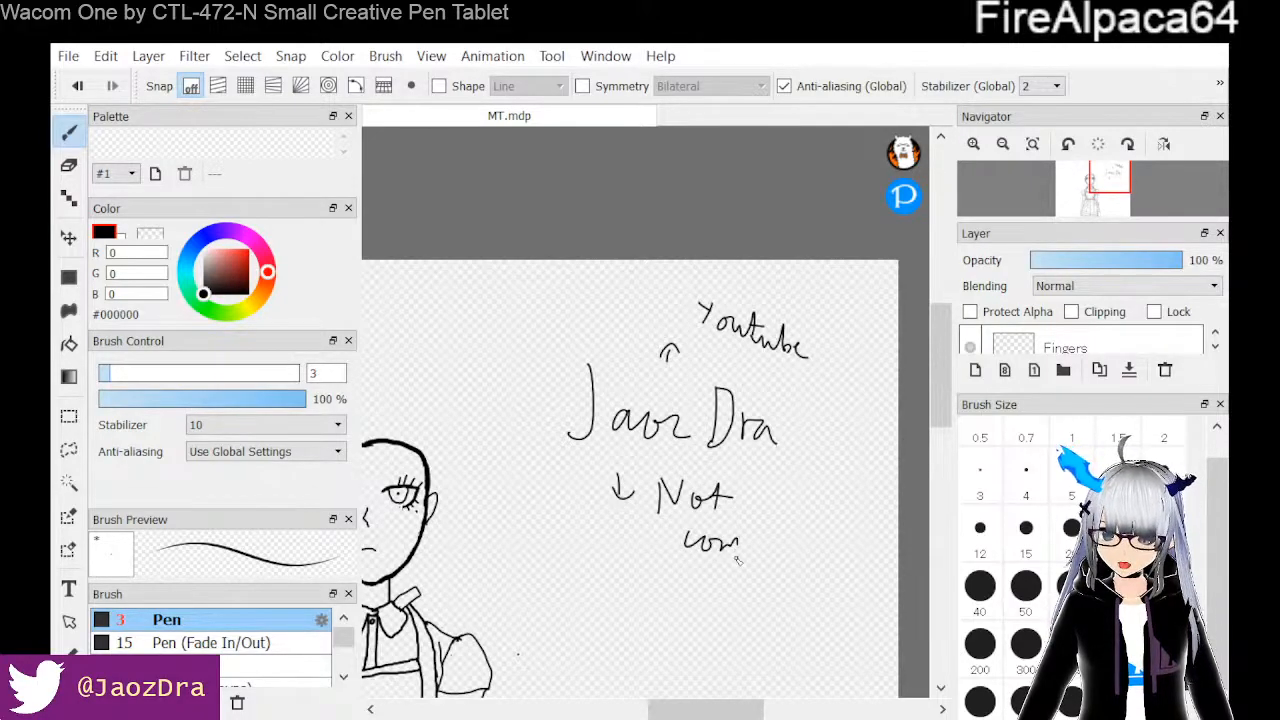
{"action": "mouse_move", "coordinate": [771, 565]}
{"action": "left_mouse_down"}
{"action": "mouse_move", "coordinate": [790, 548]}
{"action": "mouse_move", "coordinate": [812, 562]}
{"action": "left_mouse_up"}
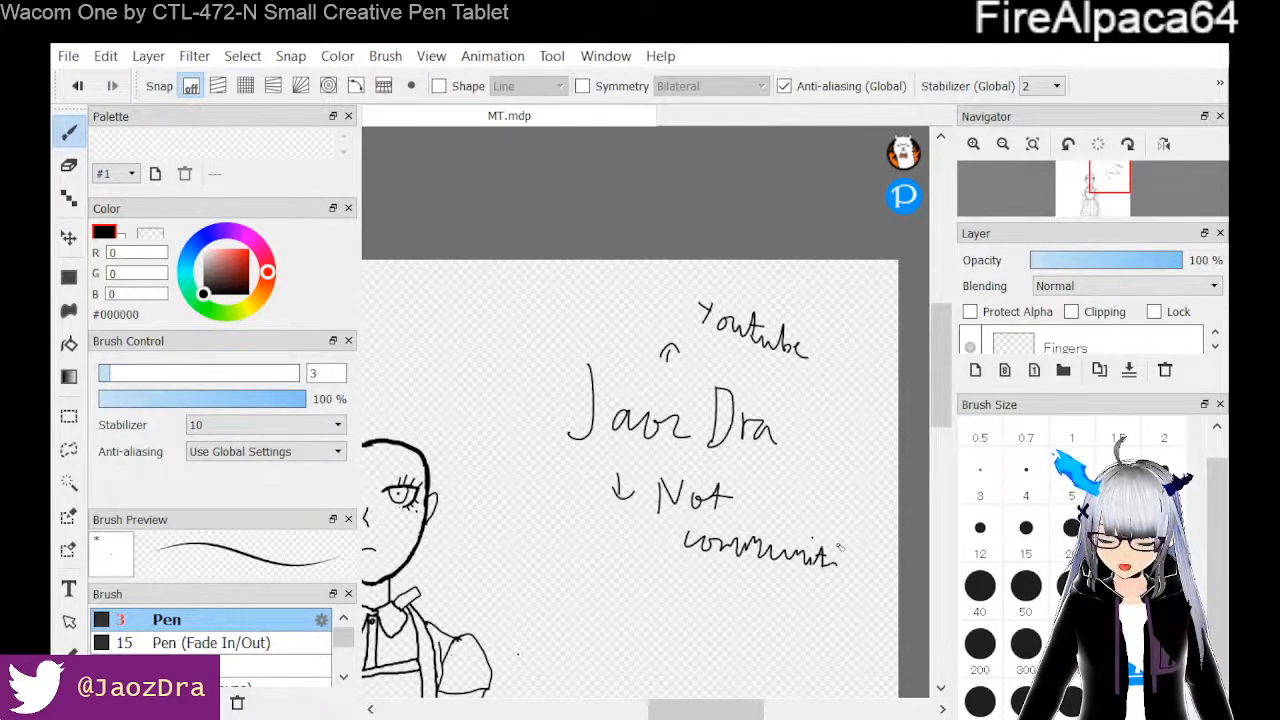
{"action": "left_click_drag", "start_coordinate": [856, 558], "coordinate": [868, 571]}
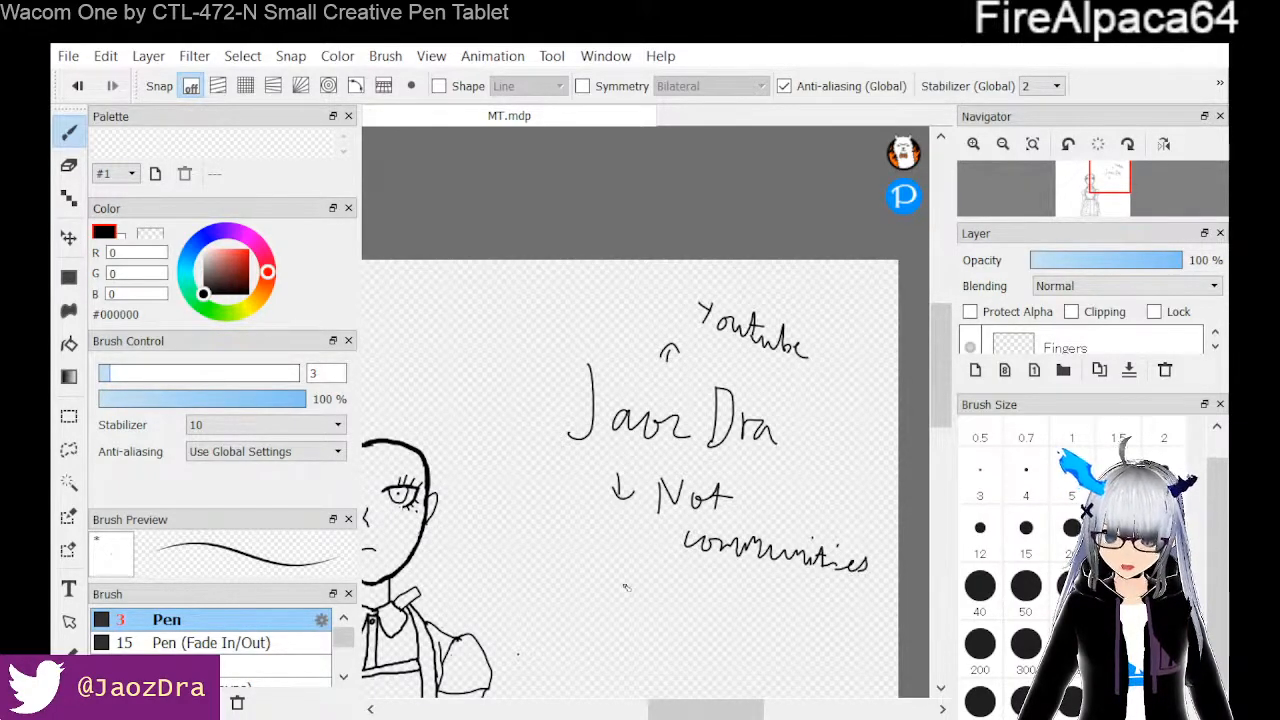
Add another down arrow below "Not communities" and handwrite "confidence" beside it
{"action": "left_click_drag", "start_coordinate": [616, 563], "coordinate": [617, 597]}
{"action": "mouse_move", "coordinate": [608, 582]}
{"action": "left_mouse_down"}
{"action": "mouse_move", "coordinate": [667, 583]}
{"action": "mouse_move", "coordinate": [698, 586]}
{"action": "left_mouse_up"}
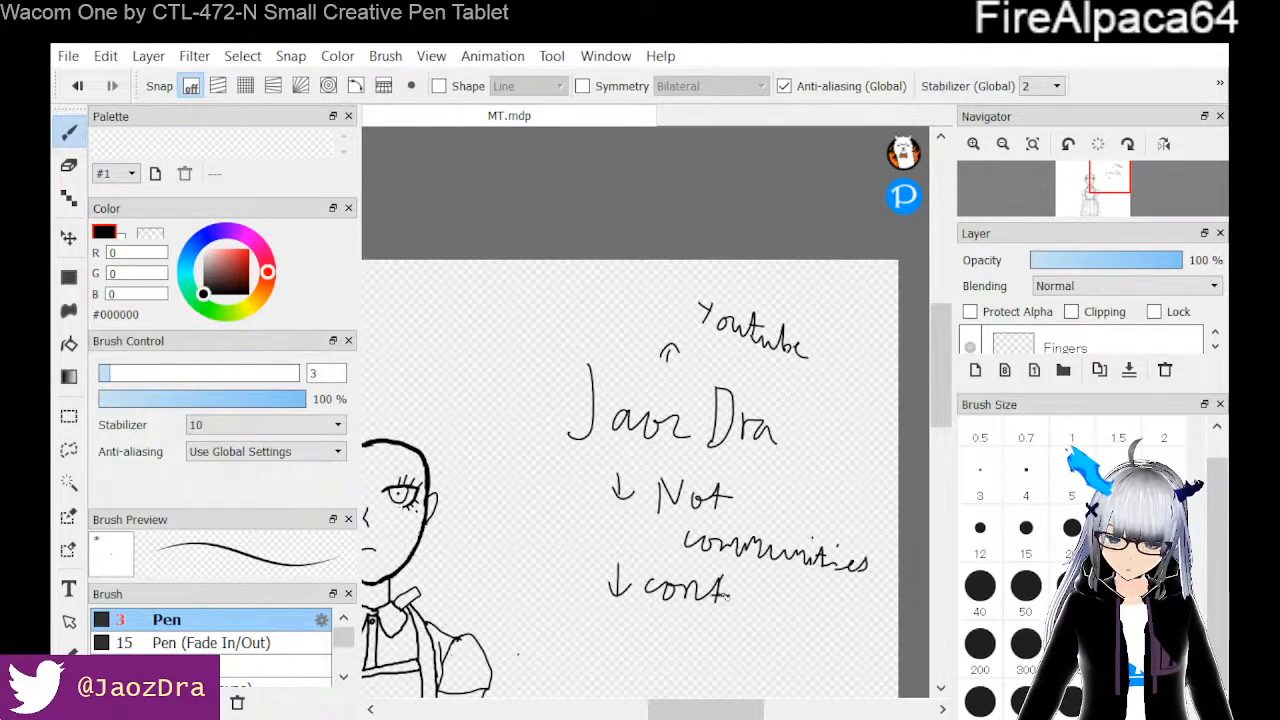
{"action": "mouse_move", "coordinate": [735, 588]}
{"action": "left_mouse_down"}
{"action": "mouse_move", "coordinate": [766, 575]}
{"action": "mouse_move", "coordinate": [764, 609]}
{"action": "mouse_move", "coordinate": [781, 599]}
{"action": "mouse_move", "coordinate": [778, 619]}
{"action": "mouse_move", "coordinate": [840, 614]}
{"action": "left_mouse_up"}
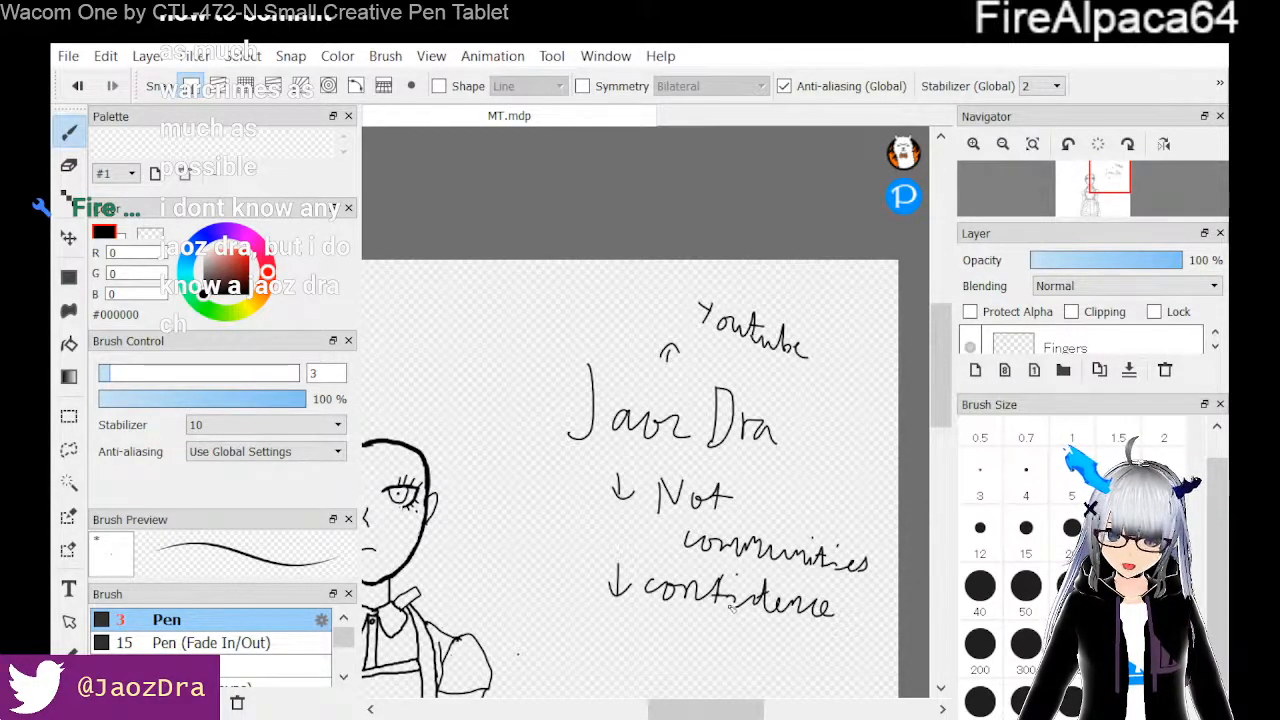
{"action": "left_click_drag", "start_coordinate": [735, 600], "coordinate": [754, 612]}
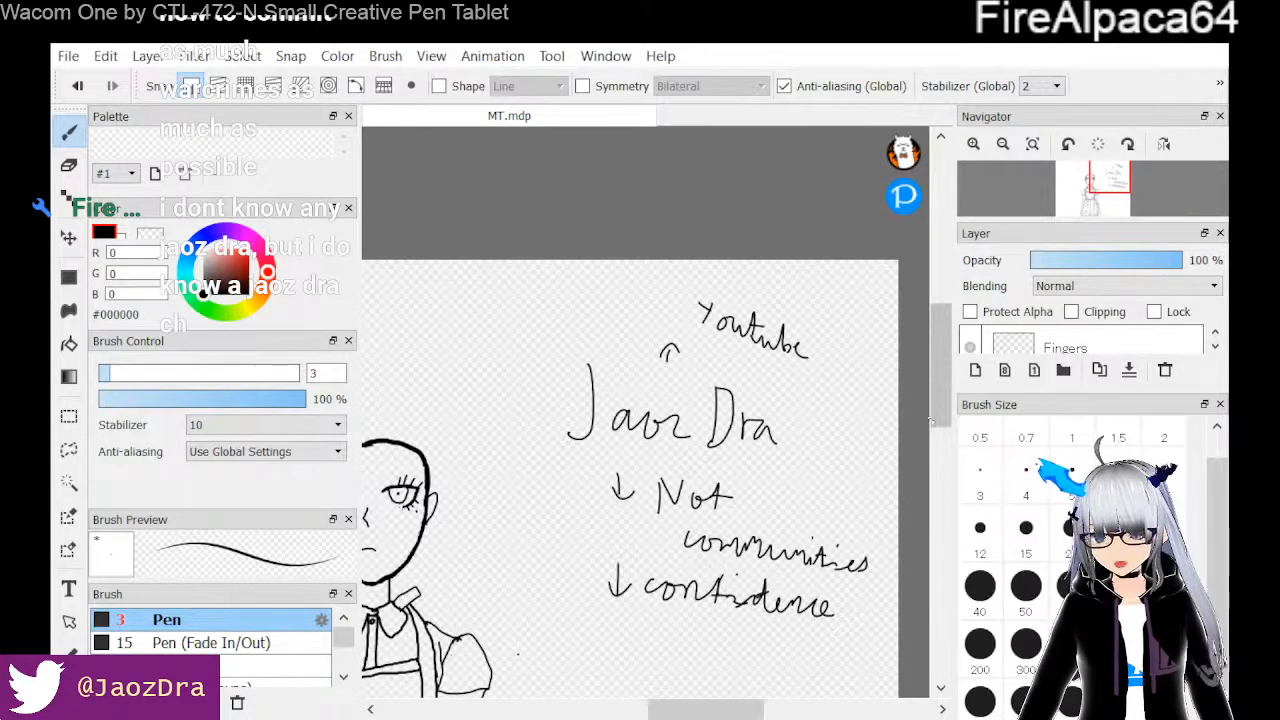
Draw a down arrow below "confidence" and handwrite "Artist" beside it
{"action": "scroll", "coordinate": [931, 443], "scroll_direction": "down", "scroll_amount": 5}
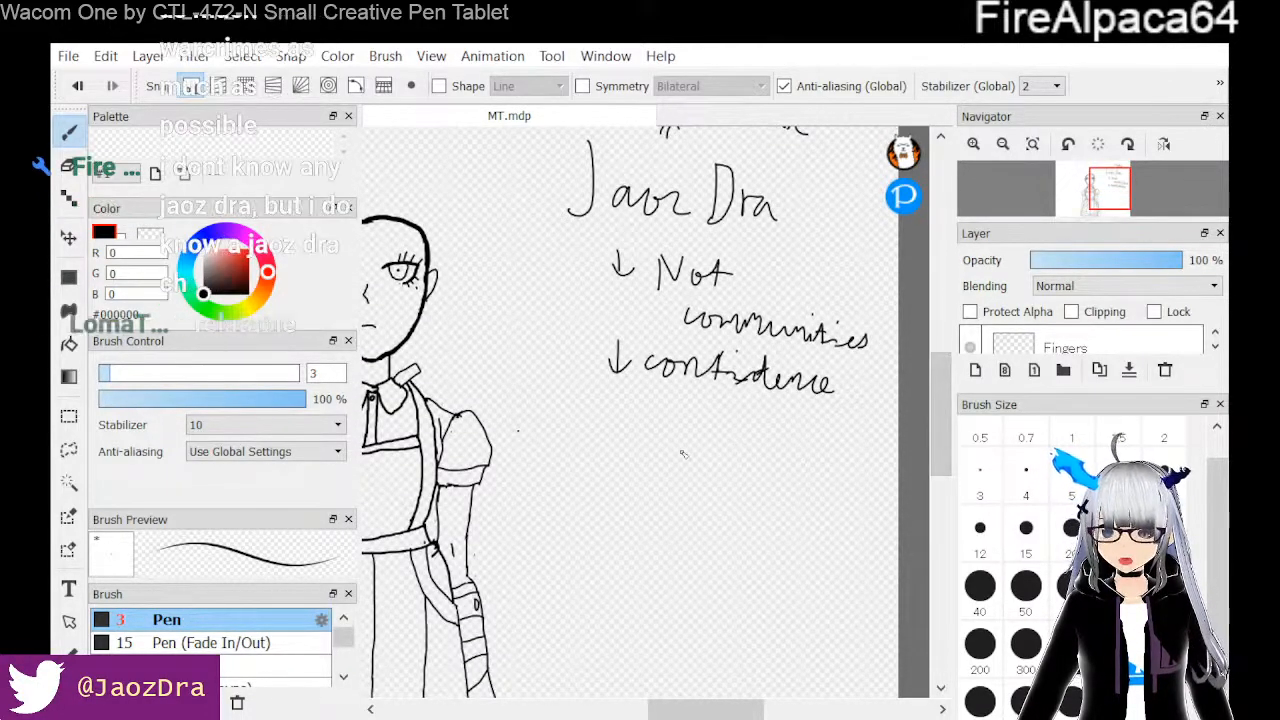
{"action": "mouse_move", "coordinate": [618, 402]}
{"action": "left_mouse_down"}
{"action": "mouse_move", "coordinate": [620, 448]}
{"action": "mouse_move", "coordinate": [665, 424]}
{"action": "mouse_move", "coordinate": [676, 458]}
{"action": "left_mouse_up"}
{"action": "left_click_drag", "start_coordinate": [707, 410], "coordinate": [710, 458]}
{"action": "mouse_move", "coordinate": [700, 428]}
{"action": "left_mouse_down"}
{"action": "mouse_move", "coordinate": [724, 447]}
{"action": "mouse_move", "coordinate": [727, 415]}
{"action": "mouse_move", "coordinate": [726, 449]}
{"action": "mouse_move", "coordinate": [782, 444]}
{"action": "left_mouse_up"}
{"action": "left_click_drag", "start_coordinate": [730, 454], "coordinate": [708, 458]}
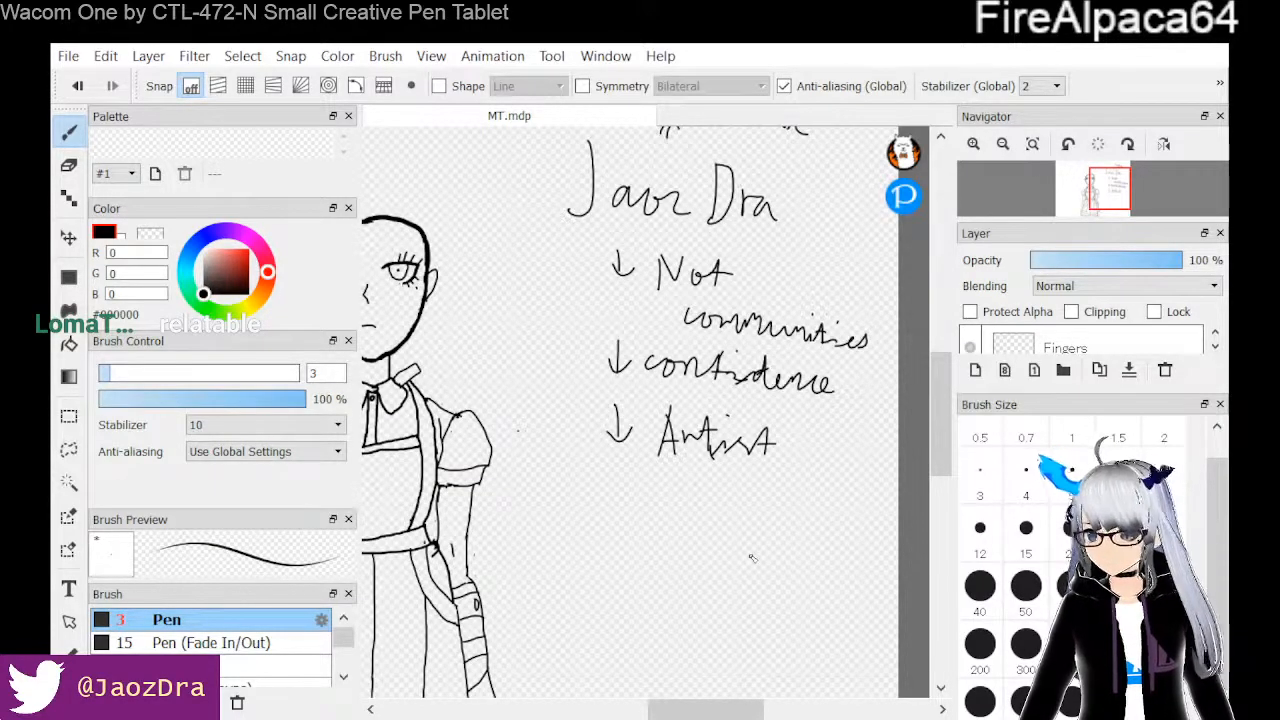
Draw a down arrow below "Artist", handwrite "Money" beside it, and add a small up arrow above the word
{"action": "scroll", "coordinate": [775, 503], "scroll_direction": "up", "scroll_amount": 2}
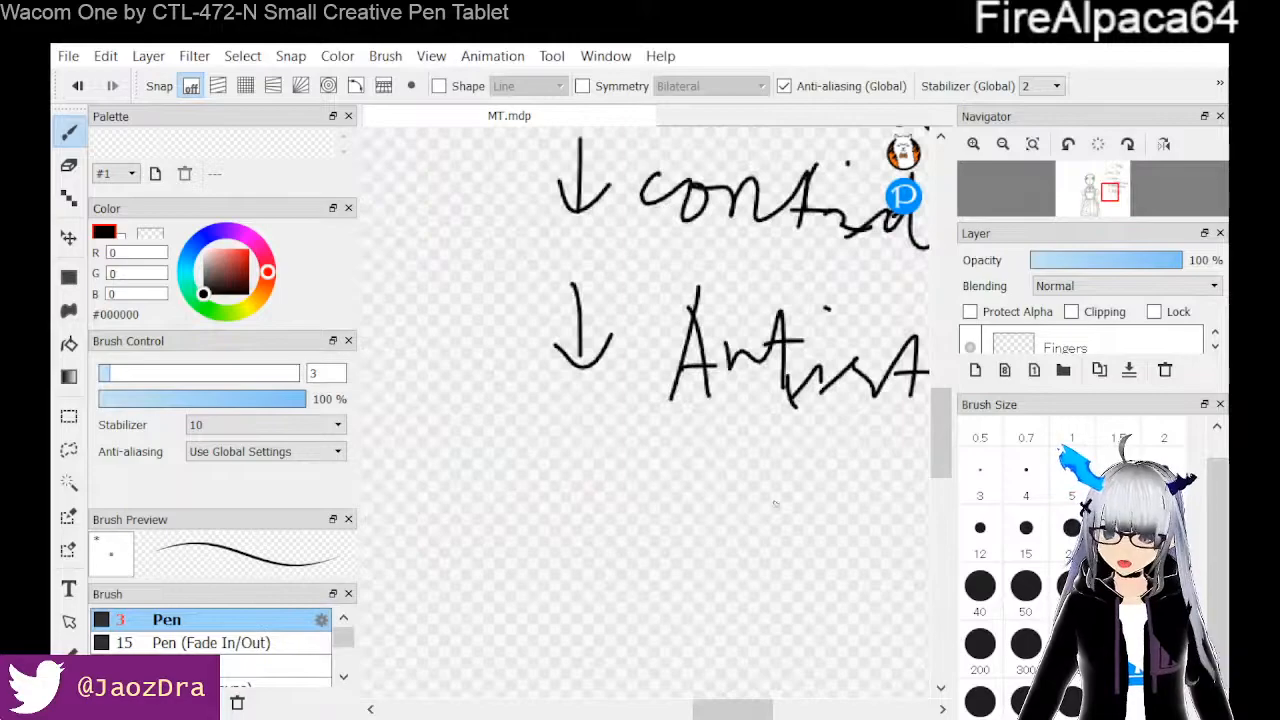
{"action": "left_click_drag", "start_coordinate": [708, 714], "coordinate": [740, 714]}
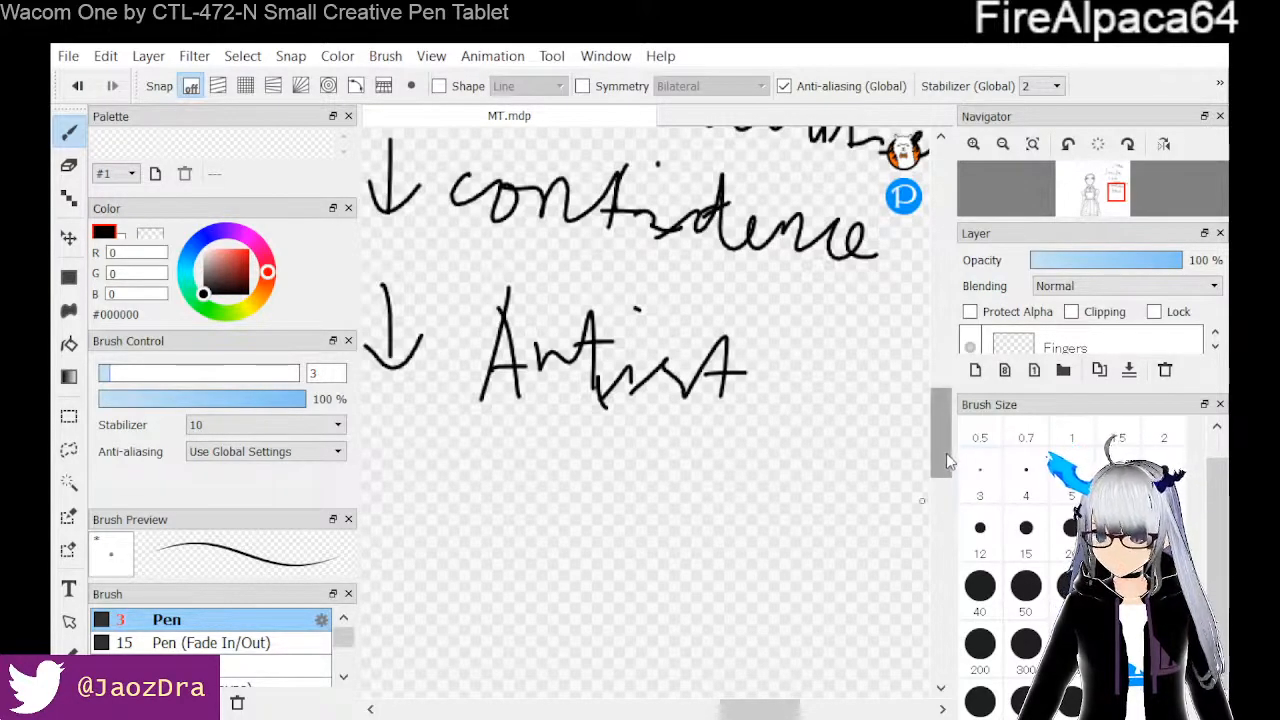
{"action": "scroll", "coordinate": [946, 460], "scroll_direction": "down", "scroll_amount": 2}
{"action": "left_click_drag", "start_coordinate": [784, 712], "coordinate": [759, 712]}
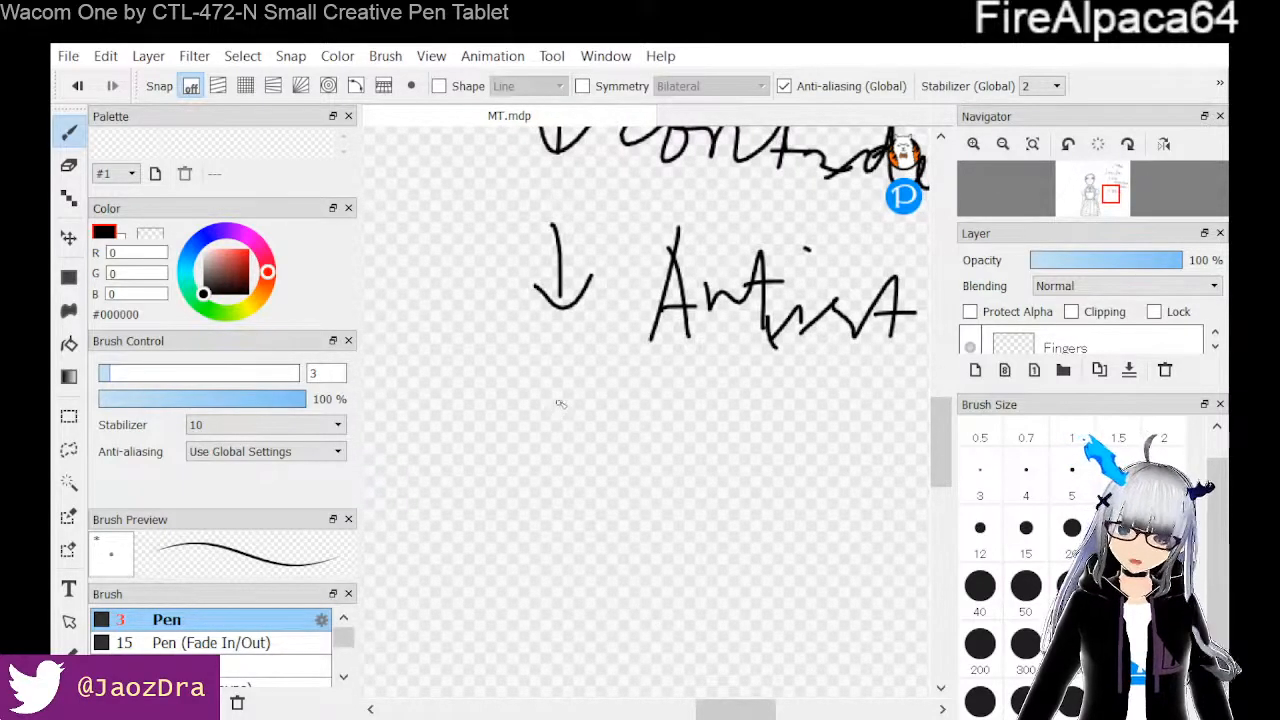
{"action": "mouse_move", "coordinate": [541, 430]}
{"action": "left_mouse_down"}
{"action": "mouse_move", "coordinate": [556, 446]}
{"action": "mouse_move", "coordinate": [578, 420]}
{"action": "left_mouse_up"}
{"action": "mouse_move", "coordinate": [622, 462]}
{"action": "left_mouse_down"}
{"action": "mouse_move", "coordinate": [650, 411]}
{"action": "mouse_move", "coordinate": [684, 430]}
{"action": "mouse_move", "coordinate": [688, 452]}
{"action": "mouse_move", "coordinate": [717, 438]}
{"action": "mouse_move", "coordinate": [724, 494]}
{"action": "left_mouse_up"}
{"action": "mouse_move", "coordinate": [727, 417]}
{"action": "left_mouse_down"}
{"action": "mouse_move", "coordinate": [737, 391]}
{"action": "mouse_move", "coordinate": [746, 410]}
{"action": "left_mouse_up"}
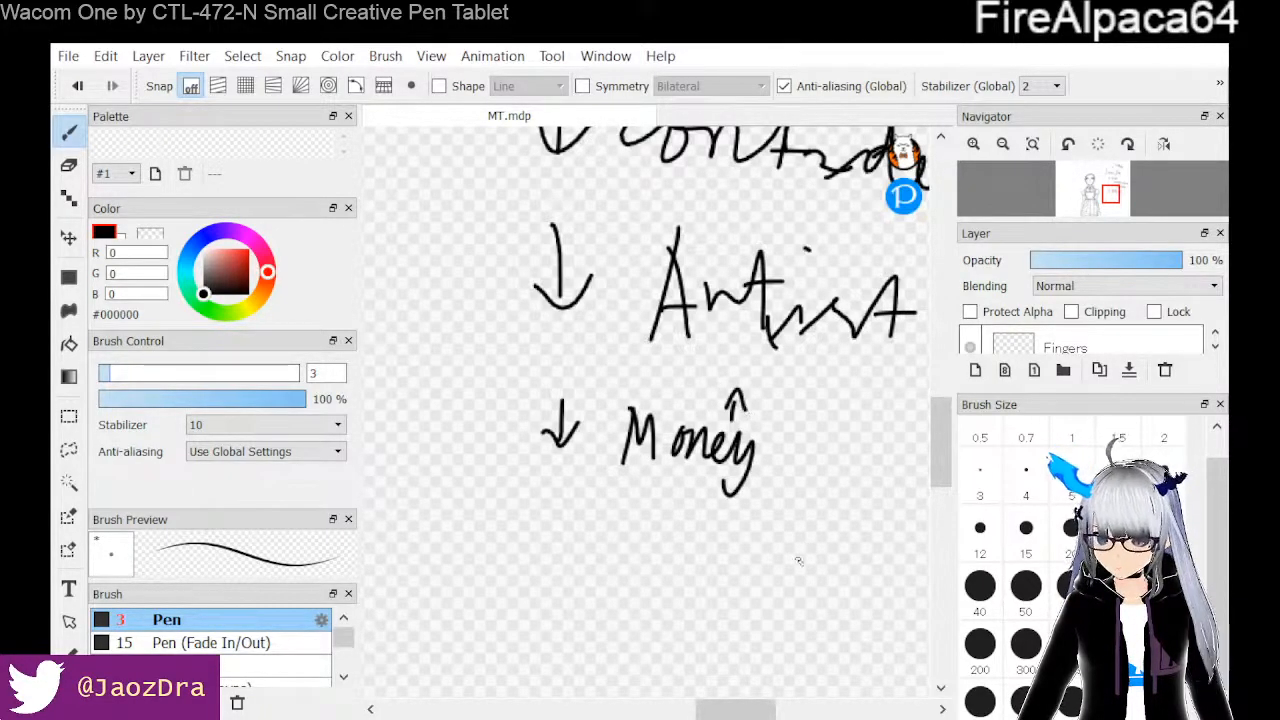
Extend the notes with right arrows leading from "Artist" to "avatar" and from "Money" to "Rigger"
{"action": "left_click_drag", "start_coordinate": [737, 709], "coordinate": [776, 709]}
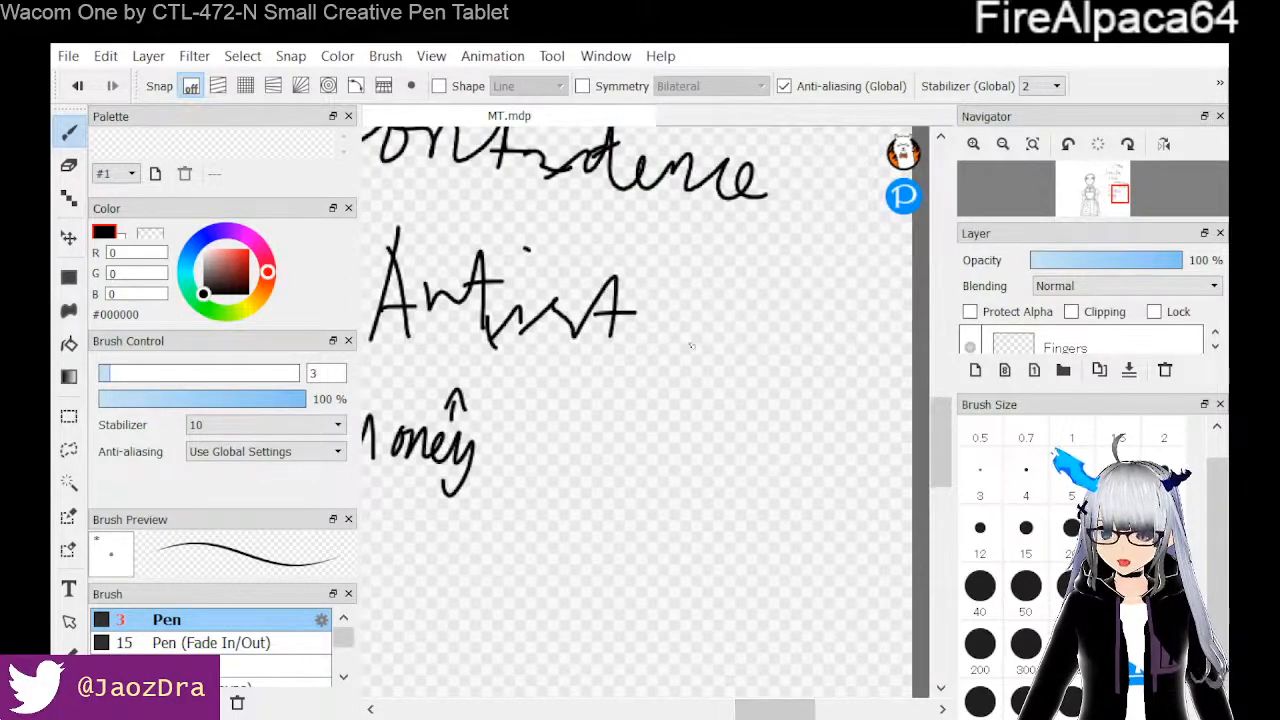
{"action": "mouse_move", "coordinate": [692, 323]}
{"action": "left_mouse_down"}
{"action": "mouse_move", "coordinate": [776, 307]}
{"action": "mouse_move", "coordinate": [792, 314]}
{"action": "mouse_move", "coordinate": [784, 338]}
{"action": "mouse_move", "coordinate": [818, 300]}
{"action": "mouse_move", "coordinate": [815, 339]}
{"action": "mouse_move", "coordinate": [810, 311]}
{"action": "mouse_move", "coordinate": [818, 333]}
{"action": "mouse_move", "coordinate": [841, 319]}
{"action": "mouse_move", "coordinate": [829, 343]}
{"action": "mouse_move", "coordinate": [862, 330]}
{"action": "left_mouse_up"}
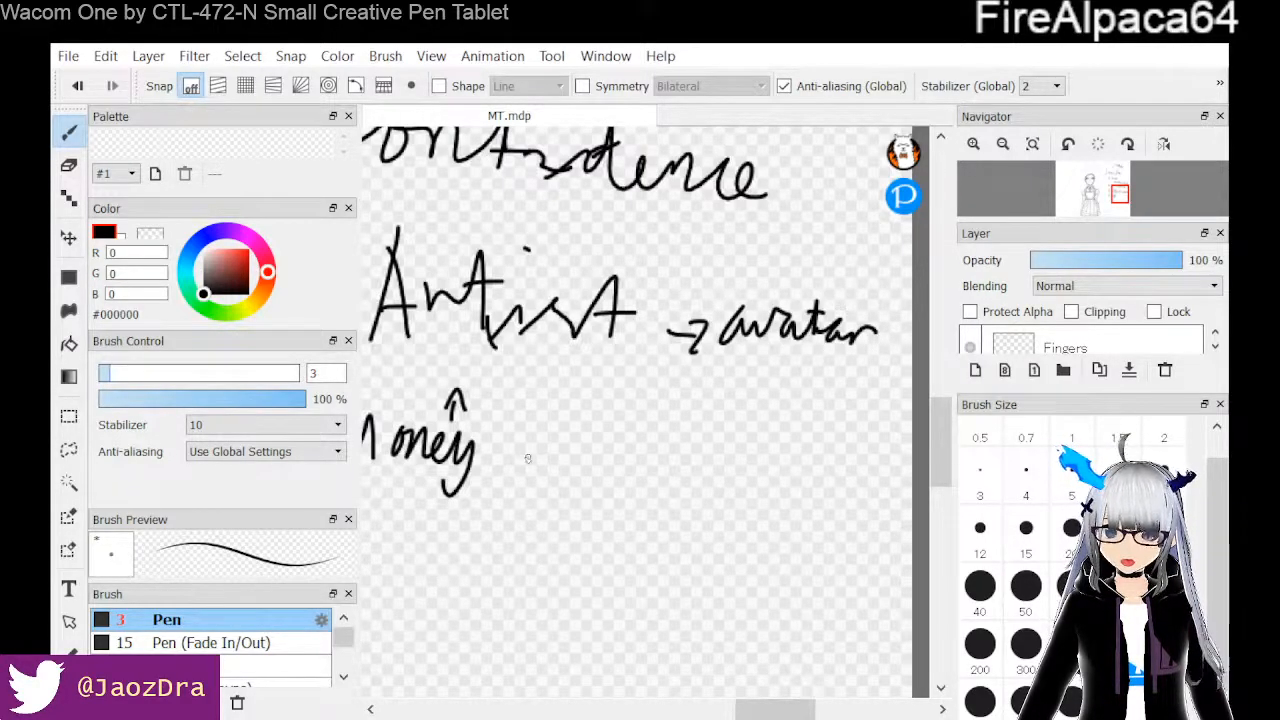
{"action": "mouse_move", "coordinate": [530, 445]}
{"action": "left_mouse_down"}
{"action": "mouse_move", "coordinate": [545, 442]}
{"action": "mouse_move", "coordinate": [535, 472]}
{"action": "left_mouse_up"}
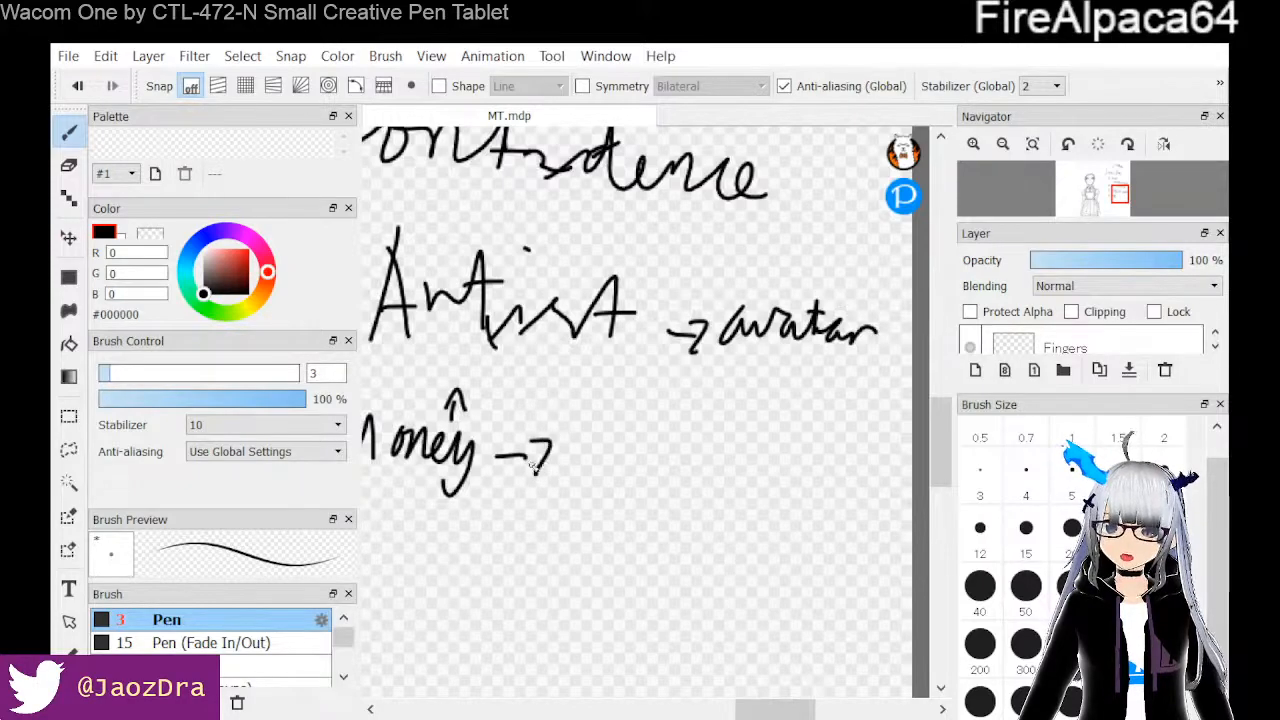
{"action": "mouse_move", "coordinate": [595, 432]}
{"action": "left_mouse_down"}
{"action": "mouse_move", "coordinate": [609, 463]}
{"action": "mouse_move", "coordinate": [652, 442]}
{"action": "mouse_move", "coordinate": [655, 463]}
{"action": "mouse_move", "coordinate": [682, 471]}
{"action": "mouse_move", "coordinate": [728, 470]}
{"action": "left_mouse_up"}
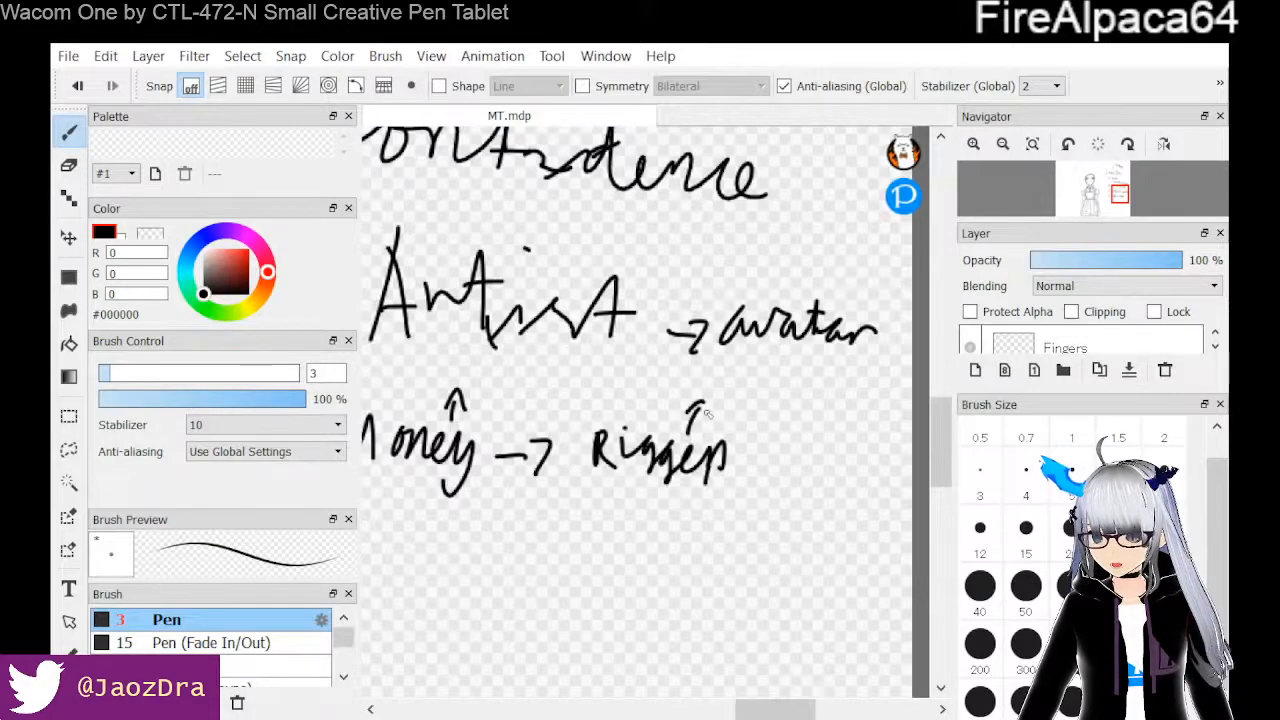
Finish the up arrow above "Rigger" and handwrite "Music" with an up arrow before it above "Jaoz Dra"
{"action": "left_click_drag", "start_coordinate": [707, 429], "coordinate": [708, 432]}
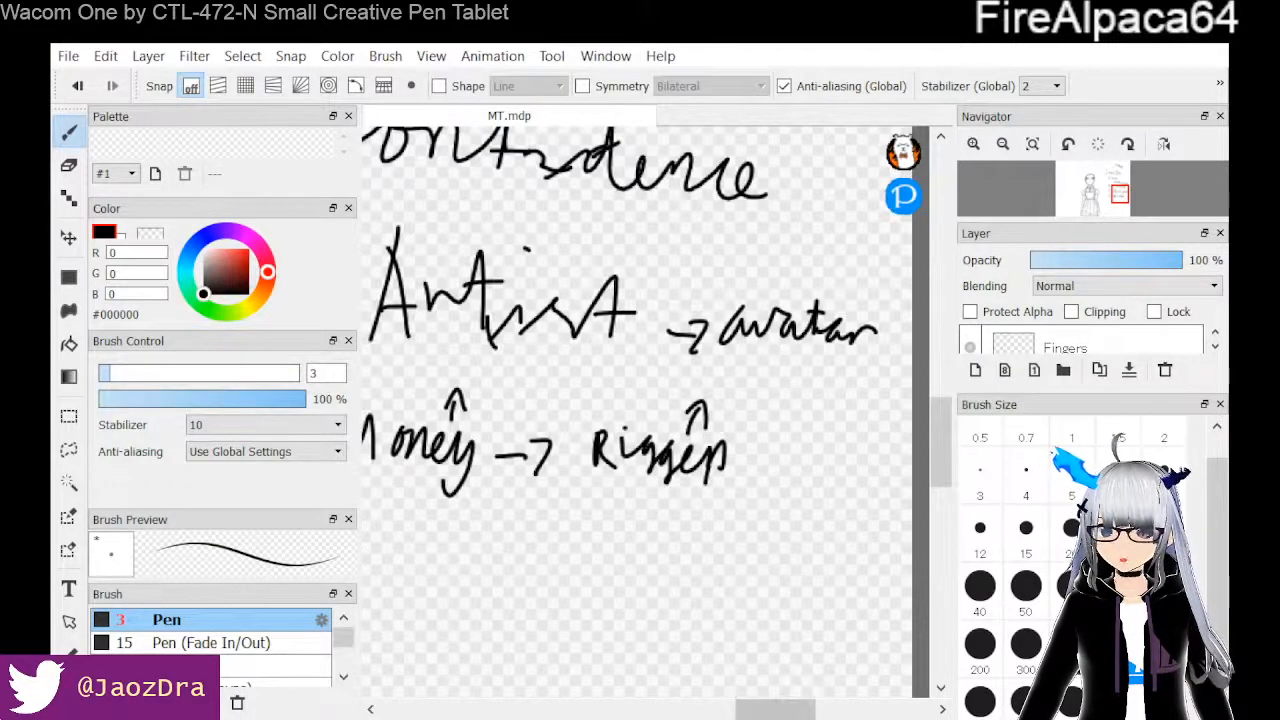
{"action": "left_click_drag", "start_coordinate": [773, 709], "coordinate": [728, 716]}
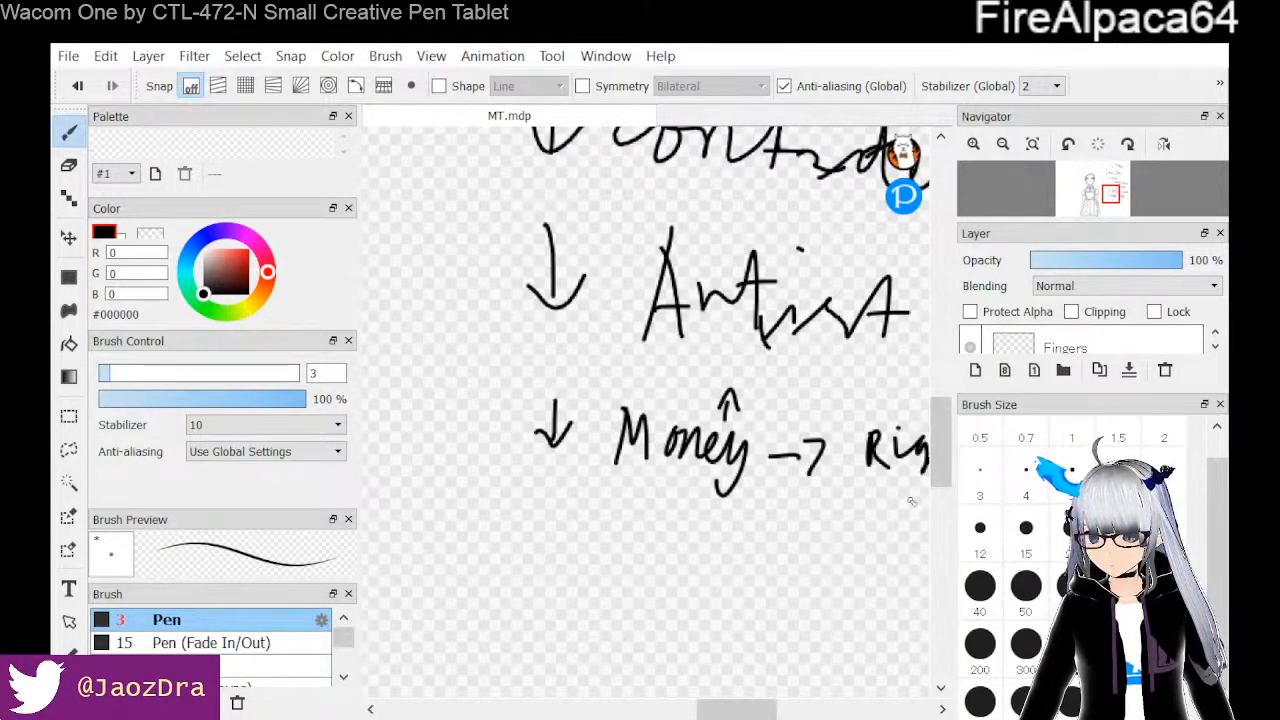
{"action": "left_click_drag", "start_coordinate": [934, 480], "coordinate": [933, 354]}
{"action": "mouse_move", "coordinate": [534, 268]}
{"action": "left_mouse_down"}
{"action": "mouse_move", "coordinate": [532, 242]}
{"action": "mouse_move", "coordinate": [566, 228]}
{"action": "mouse_move", "coordinate": [595, 256]}
{"action": "mouse_move", "coordinate": [653, 254]}
{"action": "left_mouse_up"}
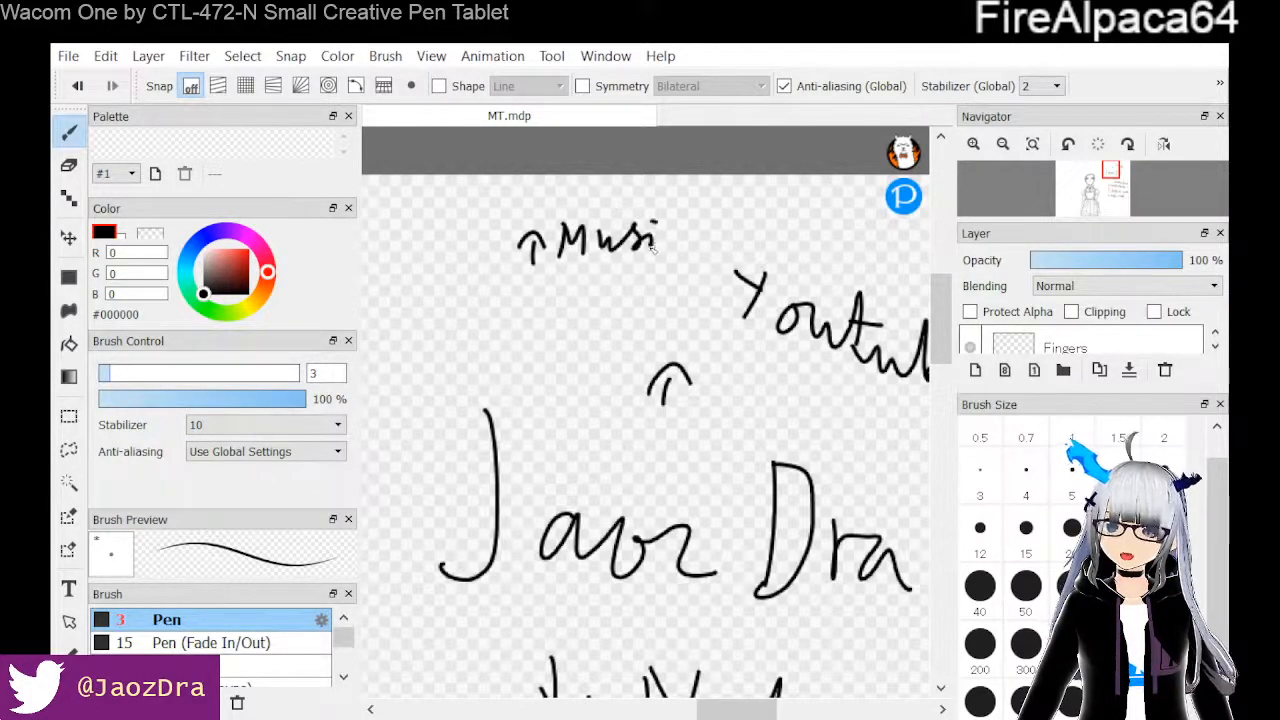
Draw another down arrow below the one beside "Money" and handwrite "4/week" next to it
{"action": "left_click_drag", "start_coordinate": [941, 340], "coordinate": [937, 477]}
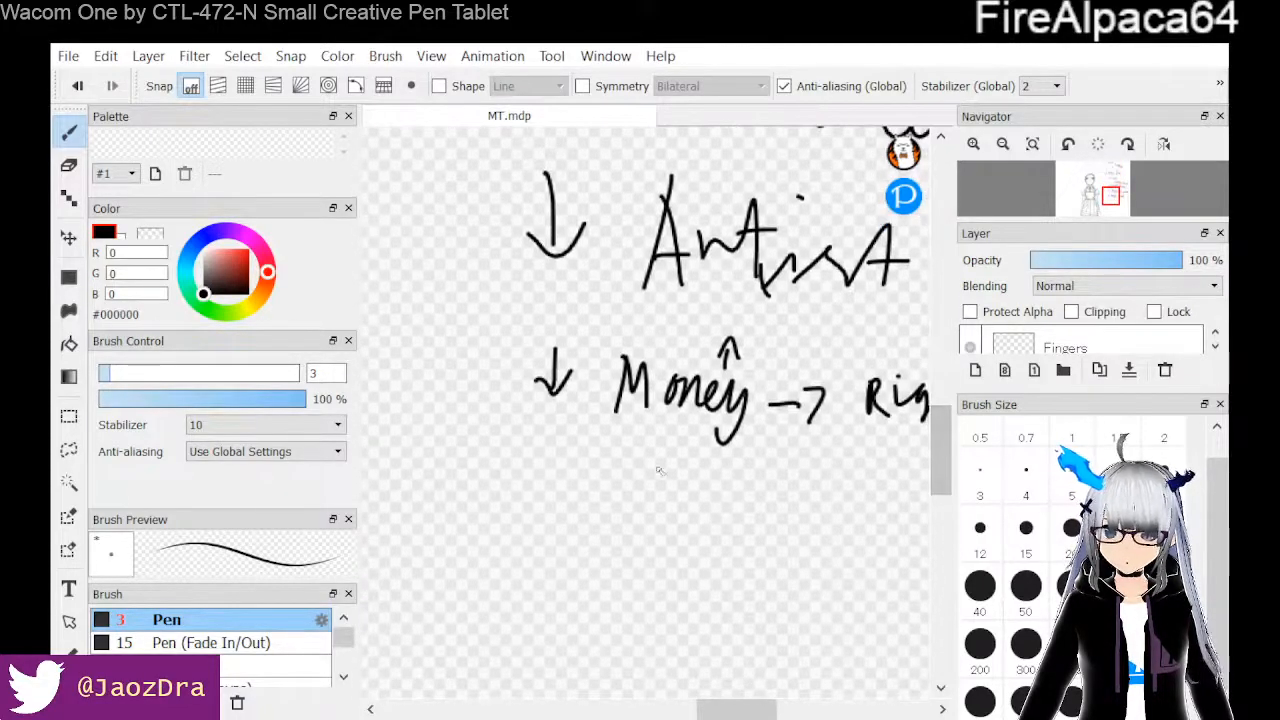
{"action": "mouse_move", "coordinate": [541, 470]}
{"action": "left_mouse_down"}
{"action": "mouse_move", "coordinate": [527, 504]}
{"action": "mouse_move", "coordinate": [557, 502]}
{"action": "left_mouse_up"}
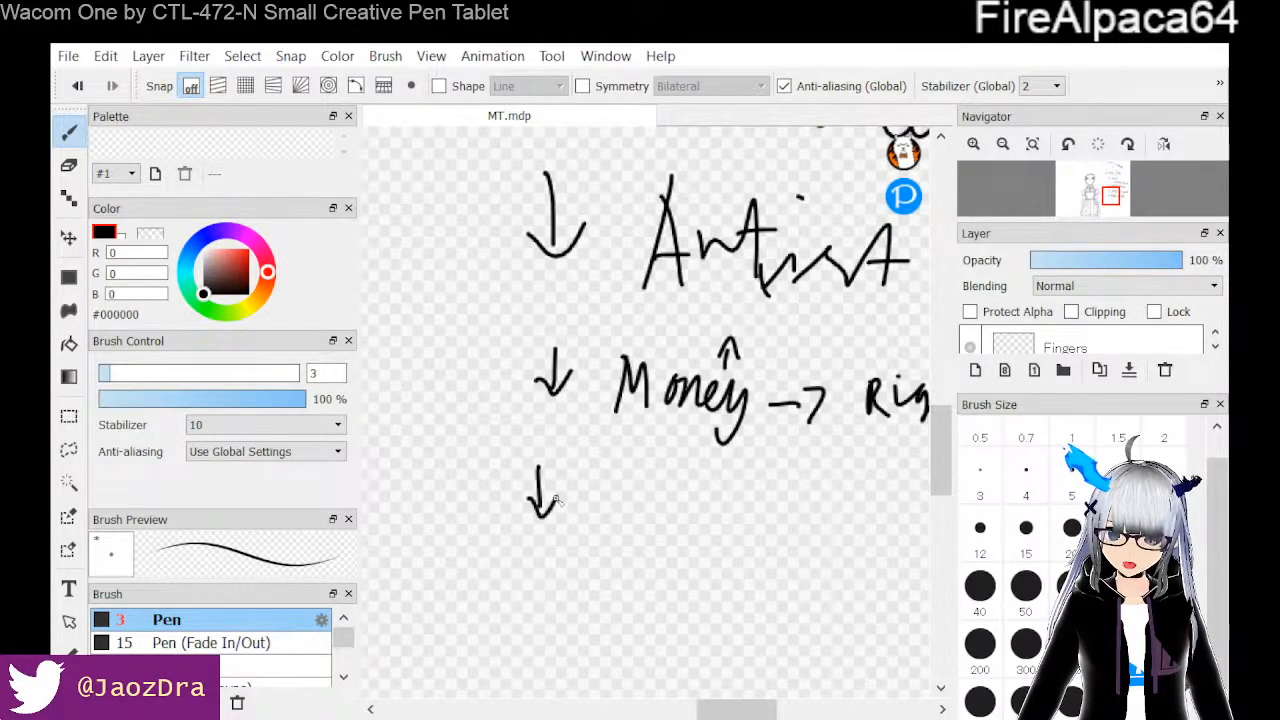
{"action": "mouse_move", "coordinate": [637, 466]}
{"action": "left_mouse_down"}
{"action": "mouse_move", "coordinate": [667, 471]}
{"action": "mouse_move", "coordinate": [683, 475]}
{"action": "mouse_move", "coordinate": [681, 500]}
{"action": "mouse_move", "coordinate": [714, 509]}
{"action": "mouse_move", "coordinate": [756, 491]}
{"action": "mouse_move", "coordinate": [761, 519]}
{"action": "mouse_move", "coordinate": [776, 487]}
{"action": "mouse_move", "coordinate": [776, 516]}
{"action": "mouse_move", "coordinate": [786, 495]}
{"action": "mouse_move", "coordinate": [792, 518]}
{"action": "mouse_move", "coordinate": [782, 502]}
{"action": "mouse_move", "coordinate": [744, 513]}
{"action": "left_mouse_up"}
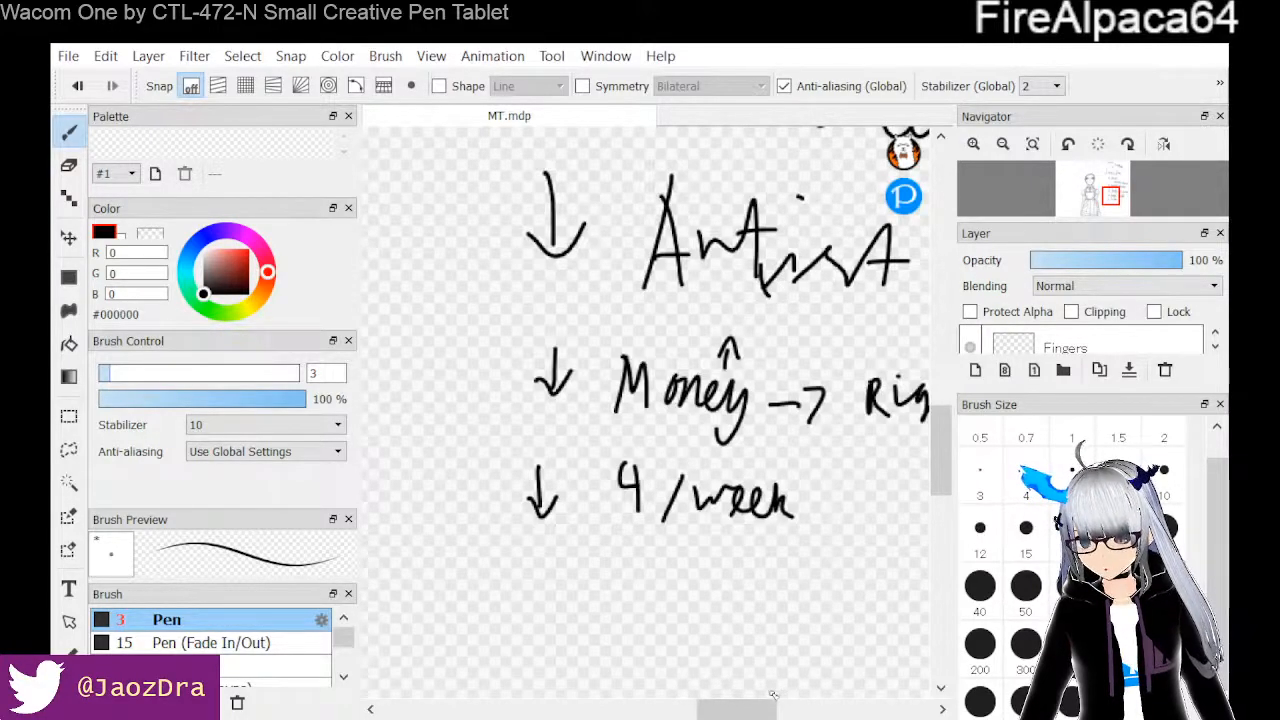
Handwrite "3 to 6" beneath the "4/week" note
{"action": "left_click_drag", "start_coordinate": [750, 709], "coordinate": [772, 709]}
{"action": "left_click_drag", "start_coordinate": [935, 469], "coordinate": [936, 503]}
{"action": "left_click_drag", "start_coordinate": [800, 700], "coordinate": [782, 681]}
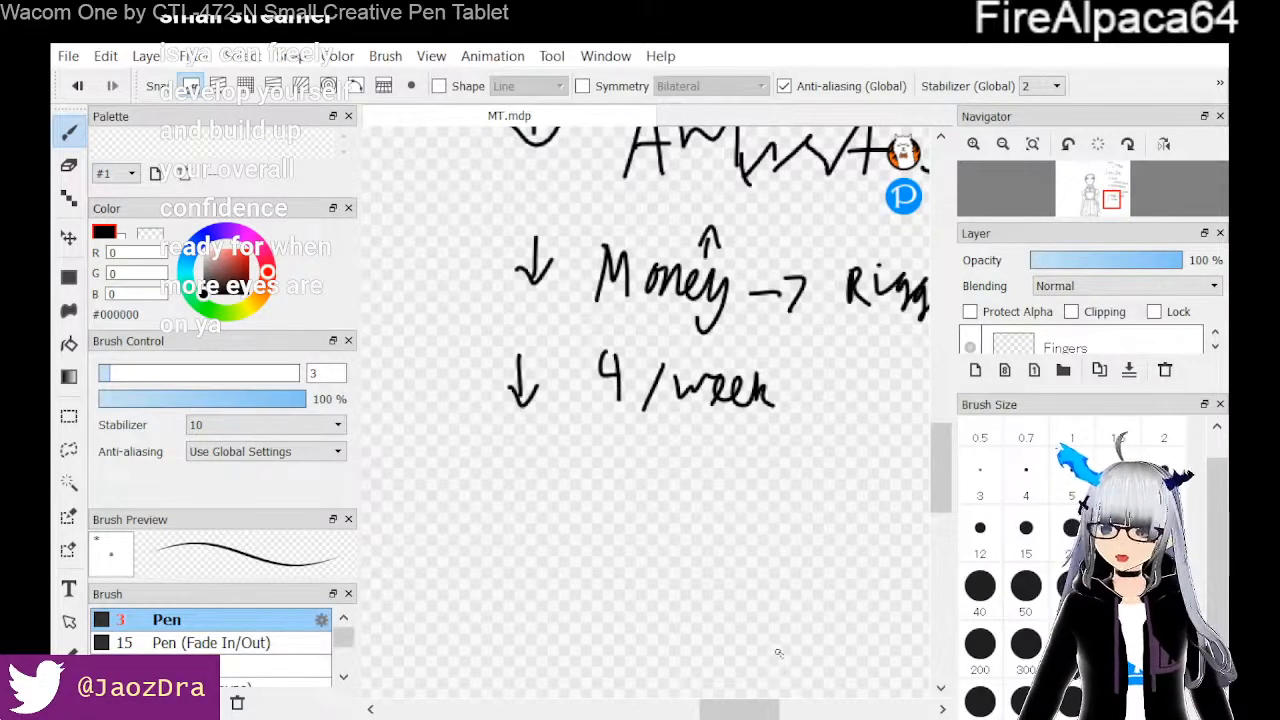
{"action": "mouse_move", "coordinate": [940, 490]}
{"action": "left_mouse_down"}
{"action": "mouse_move", "coordinate": [937, 453]}
{"action": "mouse_move", "coordinate": [925, 502]}
{"action": "mouse_move", "coordinate": [905, 509]}
{"action": "left_mouse_up"}
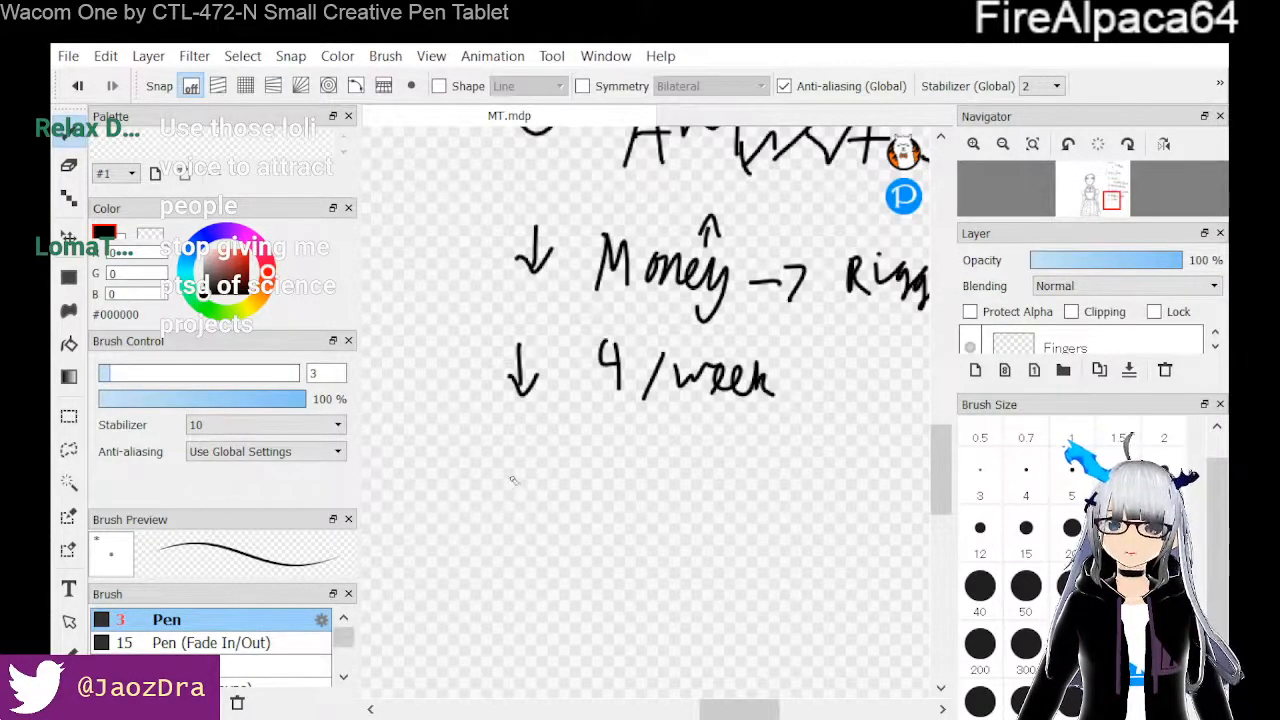
{"action": "left_click_drag", "start_coordinate": [741, 706], "coordinate": [763, 707]}
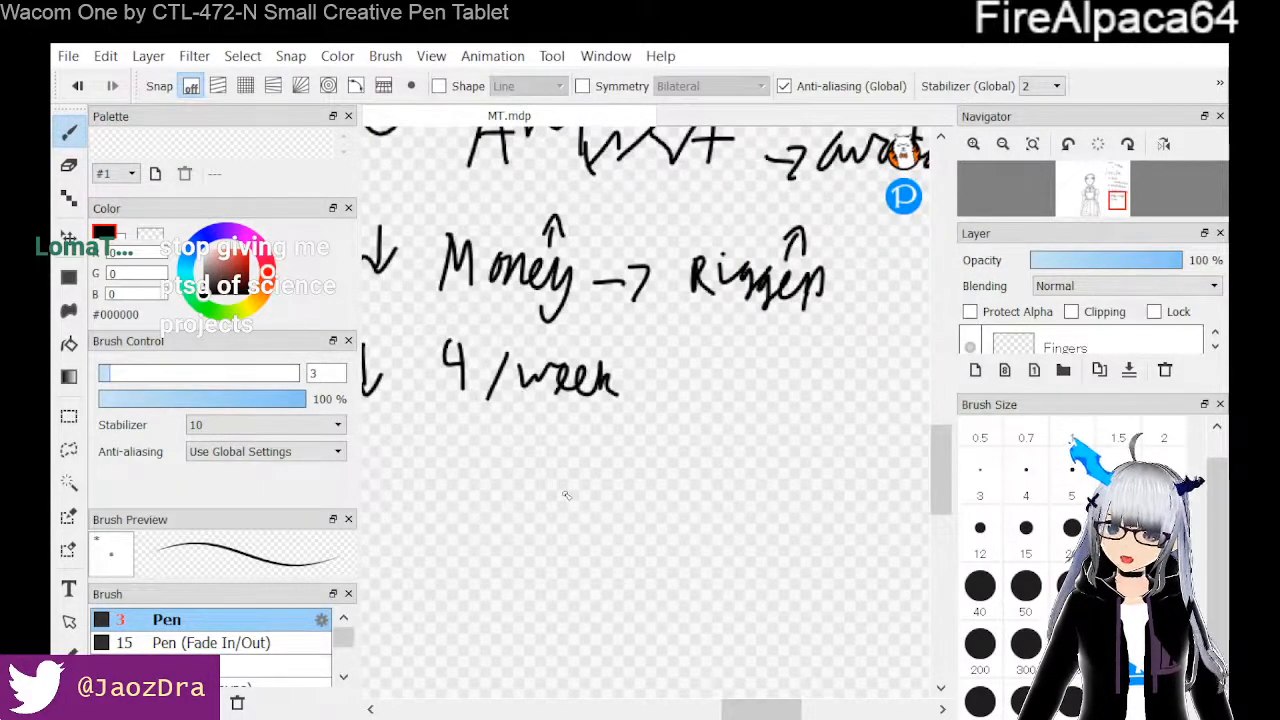
{"action": "left_click_drag", "start_coordinate": [507, 462], "coordinate": [504, 510]}
{"action": "mouse_move", "coordinate": [552, 458]}
{"action": "left_mouse_down"}
{"action": "mouse_move", "coordinate": [563, 466]}
{"action": "mouse_move", "coordinate": [549, 492]}
{"action": "mouse_move", "coordinate": [572, 497]}
{"action": "mouse_move", "coordinate": [578, 476]}
{"action": "mouse_move", "coordinate": [626, 490]}
{"action": "left_mouse_up"}
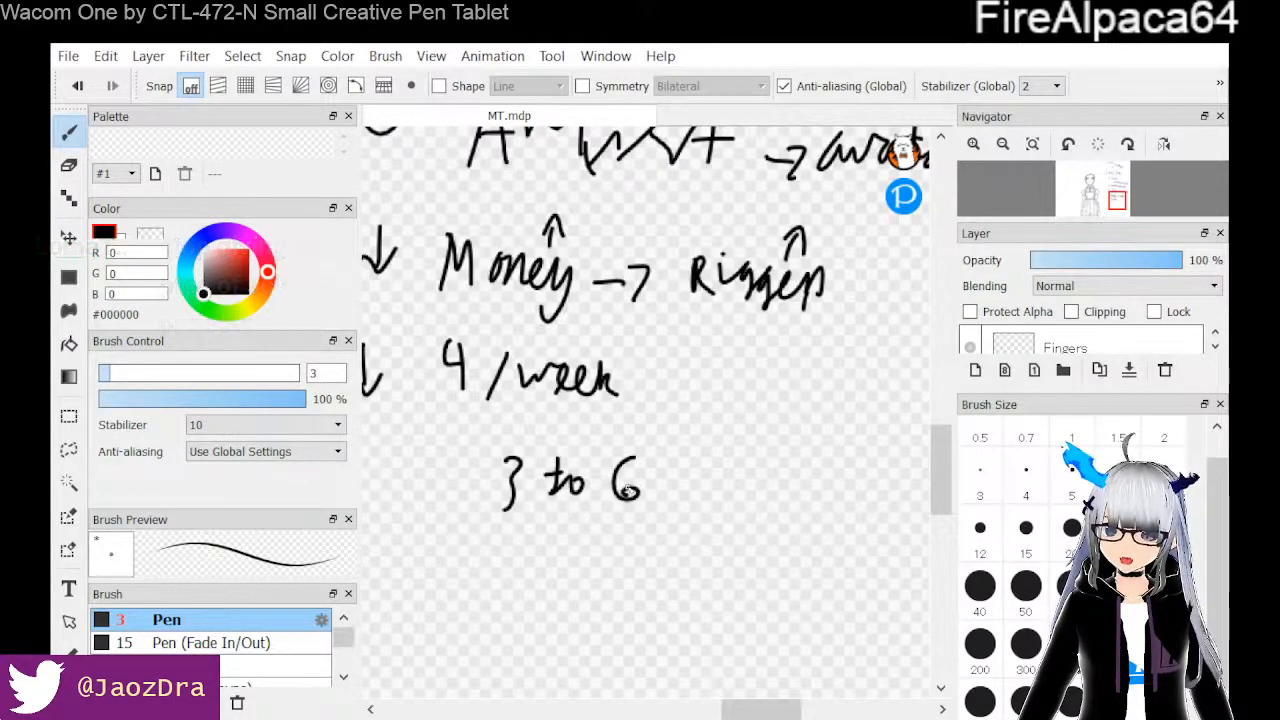
Circle the 6 in "3 to 6" and draw a line from it to a handwritten "5+6"
{"action": "mouse_move", "coordinate": [640, 443]}
{"action": "left_mouse_down"}
{"action": "mouse_move", "coordinate": [676, 452]}
{"action": "mouse_move", "coordinate": [616, 450]}
{"action": "mouse_move", "coordinate": [718, 440]}
{"action": "left_mouse_up"}
{"action": "mouse_move", "coordinate": [720, 412]}
{"action": "left_mouse_down"}
{"action": "mouse_move", "coordinate": [752, 410]}
{"action": "mouse_move", "coordinate": [758, 442]}
{"action": "left_mouse_up"}
{"action": "mouse_move", "coordinate": [786, 410]}
{"action": "left_mouse_down"}
{"action": "mouse_move", "coordinate": [778, 446]}
{"action": "mouse_move", "coordinate": [770, 438]}
{"action": "left_mouse_up"}
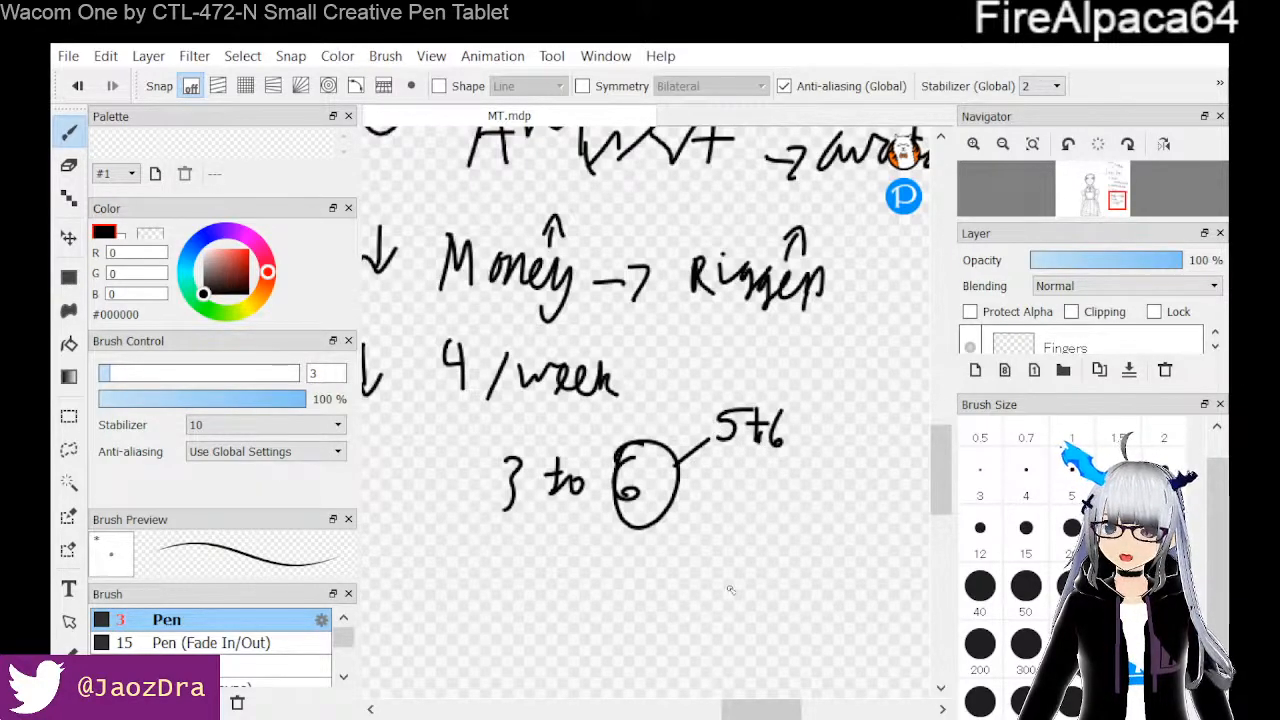
Draw a down arrow below the one beside "4/week", just left of the "3 to 6" note
{"action": "left_click_drag", "start_coordinate": [753, 709], "coordinate": [710, 709]}
{"action": "mouse_move", "coordinate": [943, 461]}
{"action": "left_mouse_down"}
{"action": "mouse_move", "coordinate": [946, 490]}
{"action": "mouse_move", "coordinate": [943, 480]}
{"action": "left_mouse_up"}
{"action": "mouse_move", "coordinate": [740, 713]}
{"action": "left_mouse_down"}
{"action": "mouse_move", "coordinate": [675, 710]}
{"action": "mouse_move", "coordinate": [776, 707]}
{"action": "mouse_move", "coordinate": [728, 708]}
{"action": "mouse_move", "coordinate": [742, 706]}
{"action": "left_mouse_up"}
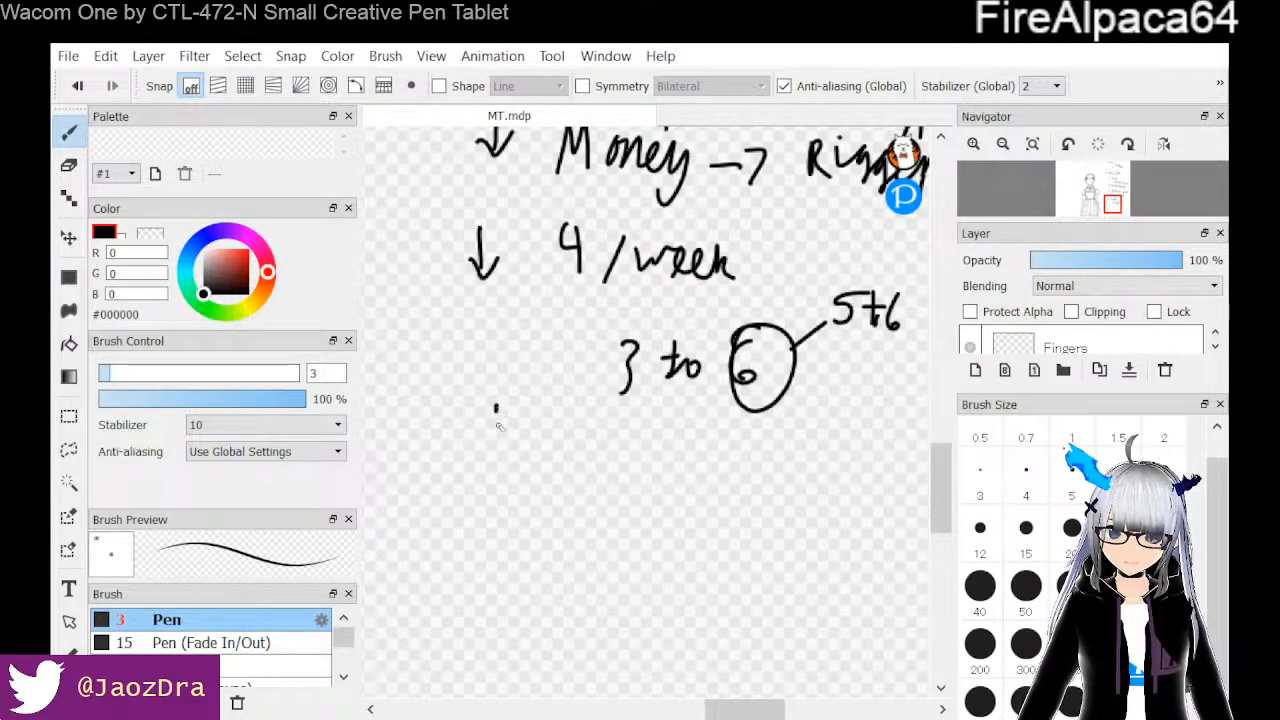
{"action": "left_click_drag", "start_coordinate": [488, 428], "coordinate": [519, 434]}
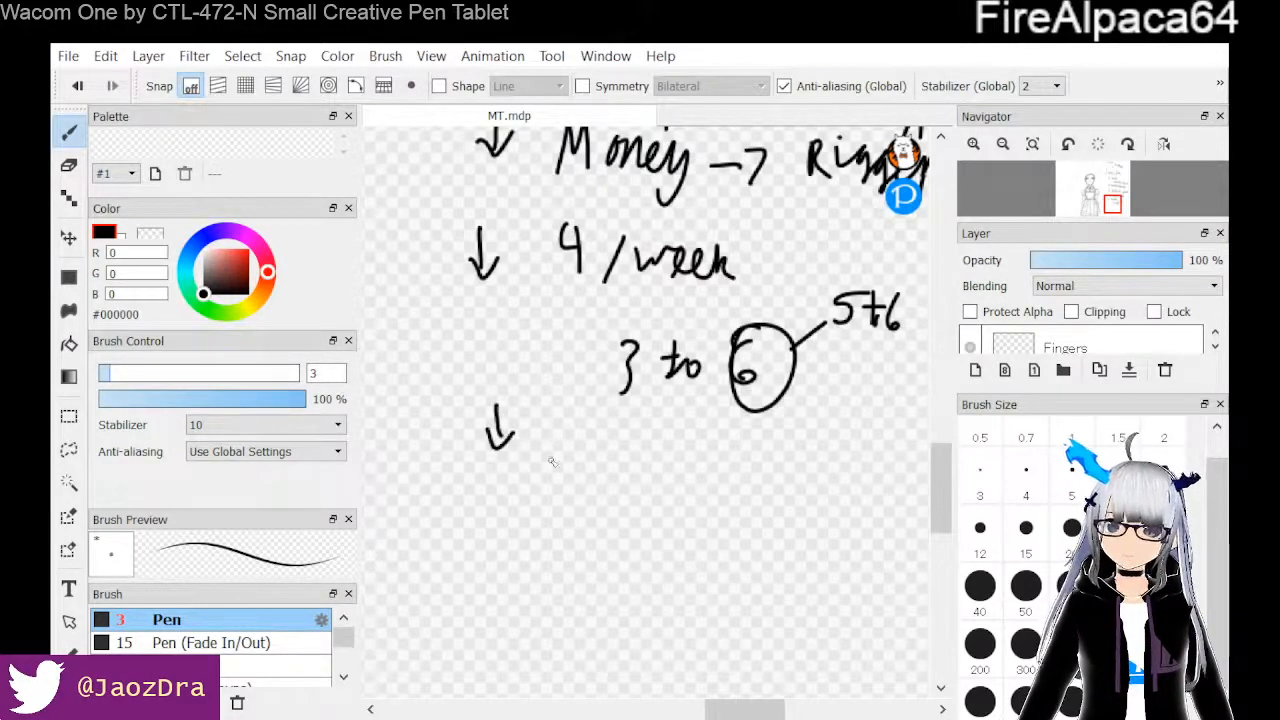
Draw an up arrow to the left of "Music" above the name and handwrite "voice" beside it
{"action": "left_click_drag", "start_coordinate": [732, 708], "coordinate": [738, 708]}
{"action": "left_click_drag", "start_coordinate": [950, 504], "coordinate": [930, 350]}
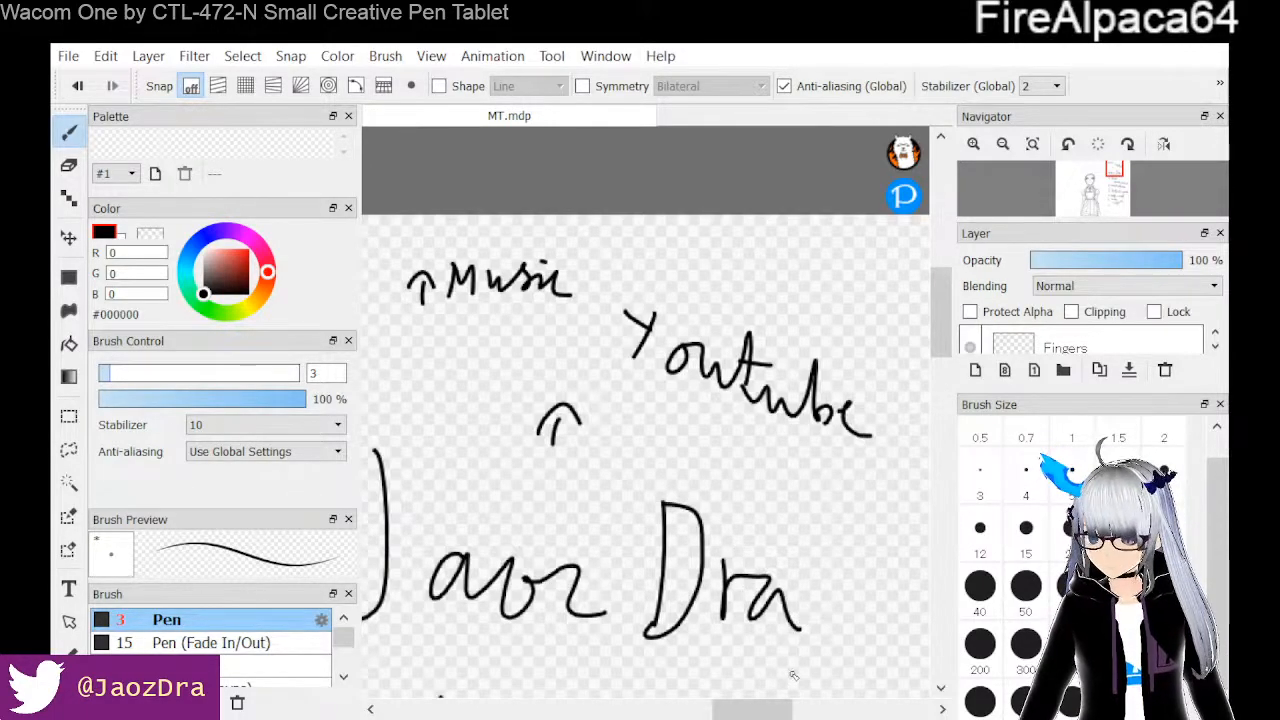
{"action": "mouse_move", "coordinate": [772, 714]}
{"action": "left_mouse_down"}
{"action": "mouse_move", "coordinate": [735, 710]}
{"action": "mouse_move", "coordinate": [775, 710]}
{"action": "left_mouse_up"}
{"action": "left_click_drag", "start_coordinate": [940, 343], "coordinate": [940, 328]}
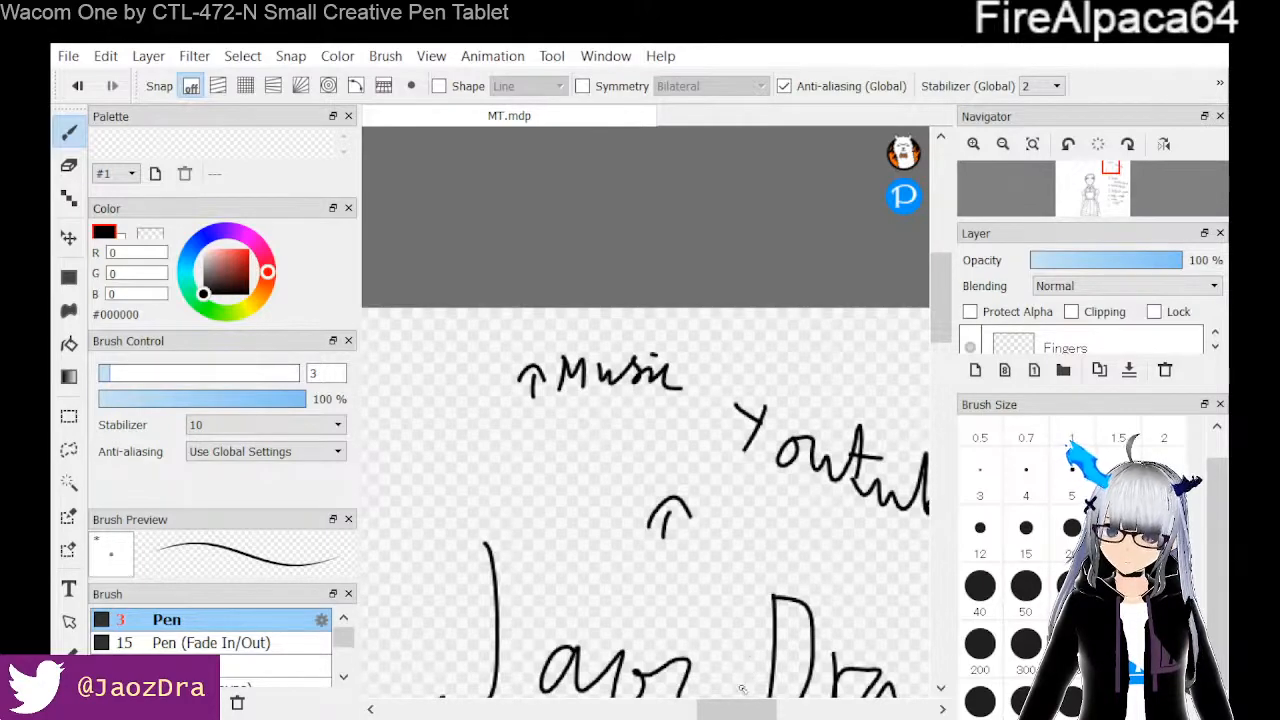
{"action": "mouse_move", "coordinate": [750, 710]}
{"action": "left_mouse_down"}
{"action": "mouse_move", "coordinate": [735, 710]}
{"action": "mouse_move", "coordinate": [760, 710]}
{"action": "left_mouse_up"}
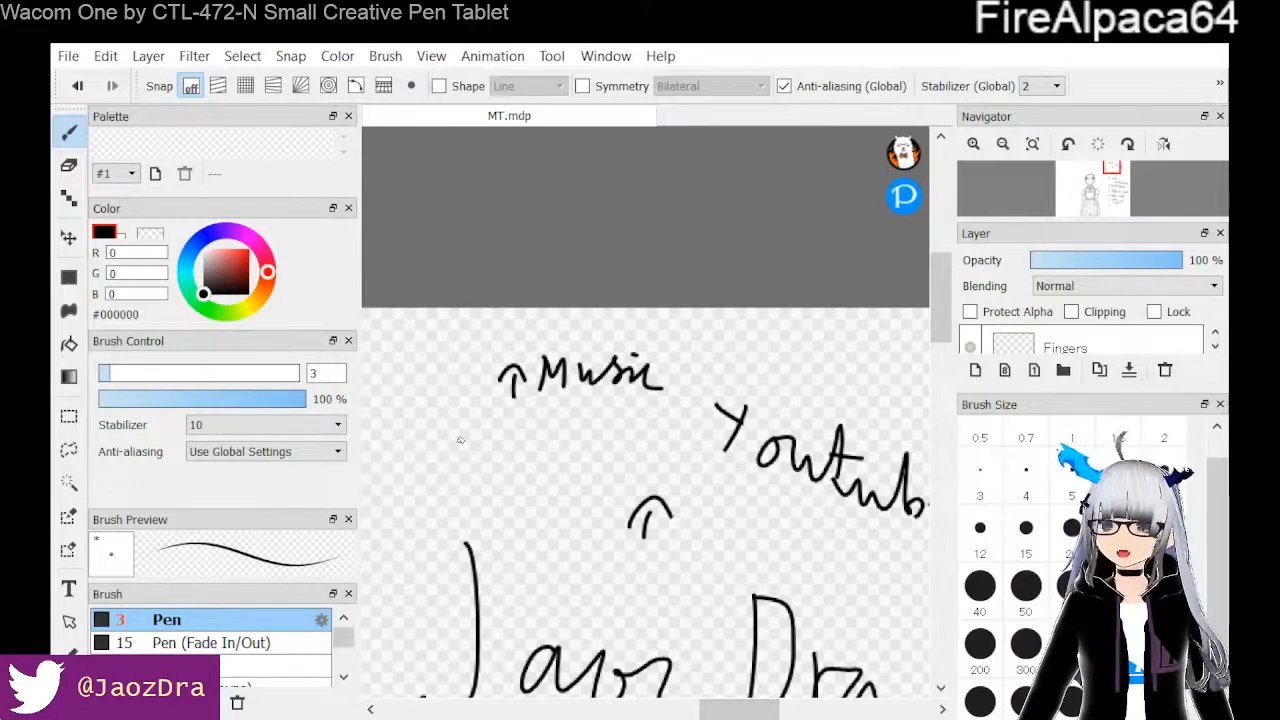
{"action": "mouse_move", "coordinate": [398, 357]}
{"action": "left_mouse_down"}
{"action": "mouse_move", "coordinate": [400, 344]}
{"action": "mouse_move", "coordinate": [412, 354]}
{"action": "mouse_move", "coordinate": [451, 334]}
{"action": "mouse_move", "coordinate": [478, 338]}
{"action": "mouse_move", "coordinate": [490, 362]}
{"action": "mouse_move", "coordinate": [509, 345]}
{"action": "left_mouse_up"}
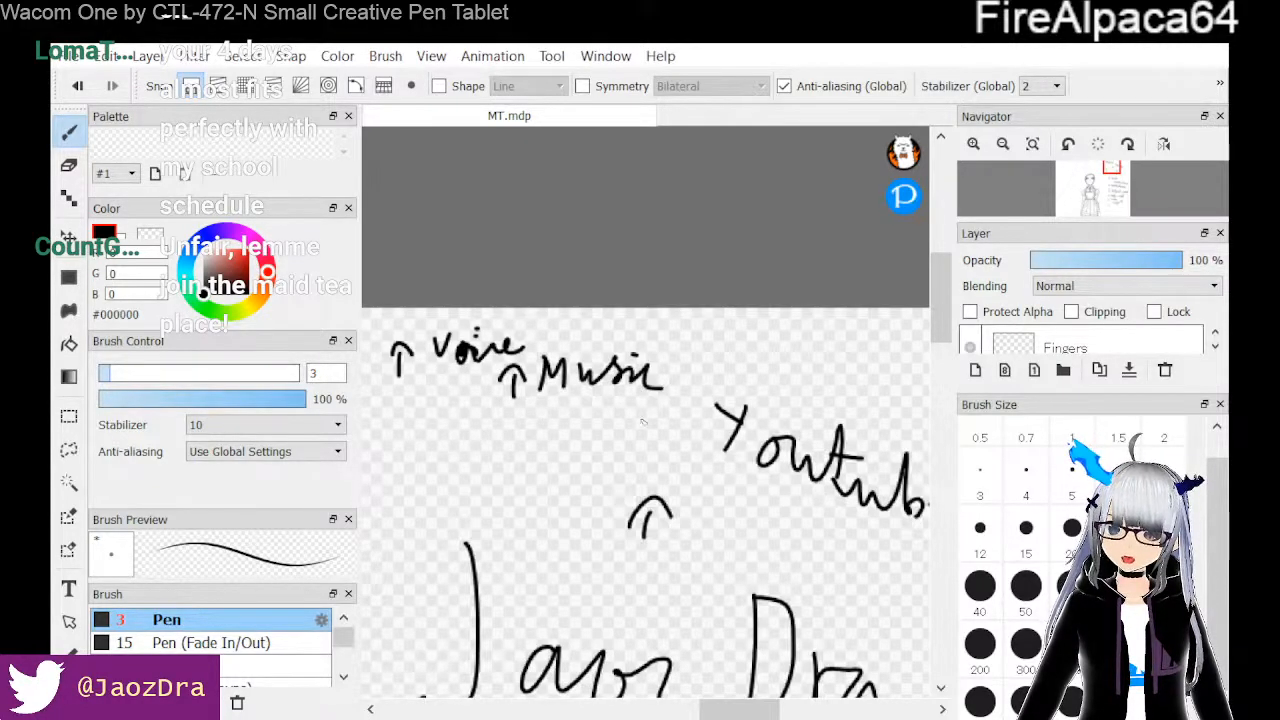
Handwrite "Boring / lowkey" beside the lowest down arrow, under the "3 to 6" note
{"action": "left_click_drag", "start_coordinate": [940, 327], "coordinate": [936, 491]}
{"action": "mouse_move", "coordinate": [741, 701]}
{"action": "left_mouse_down"}
{"action": "mouse_move", "coordinate": [756, 697]}
{"action": "mouse_move", "coordinate": [740, 698]}
{"action": "left_mouse_up"}
{"action": "mouse_move", "coordinate": [593, 433]}
{"action": "left_mouse_down"}
{"action": "mouse_move", "coordinate": [591, 490]}
{"action": "mouse_move", "coordinate": [665, 463]}
{"action": "mouse_move", "coordinate": [736, 490]}
{"action": "mouse_move", "coordinate": [706, 525]}
{"action": "left_mouse_up"}
{"action": "left_click_drag", "start_coordinate": [785, 450], "coordinate": [755, 532]}
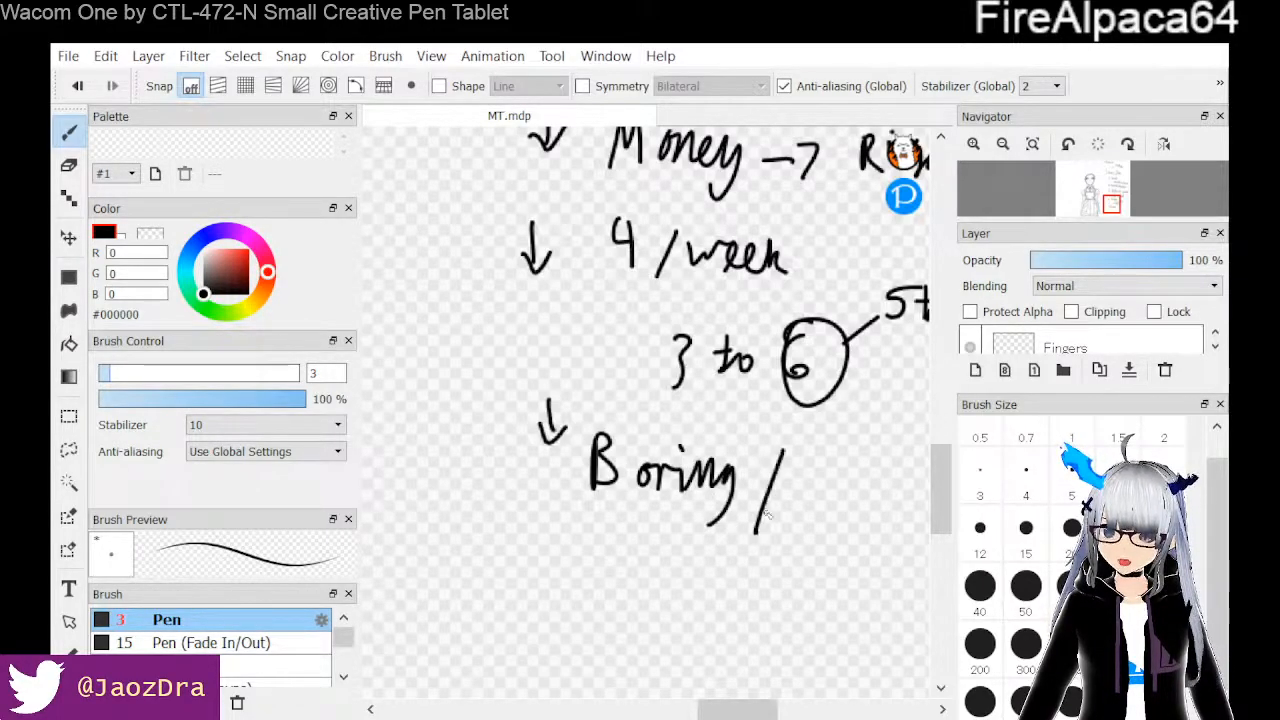
{"action": "scroll", "coordinate": [650, 400], "scroll_direction": "right", "scroll_amount": 5}
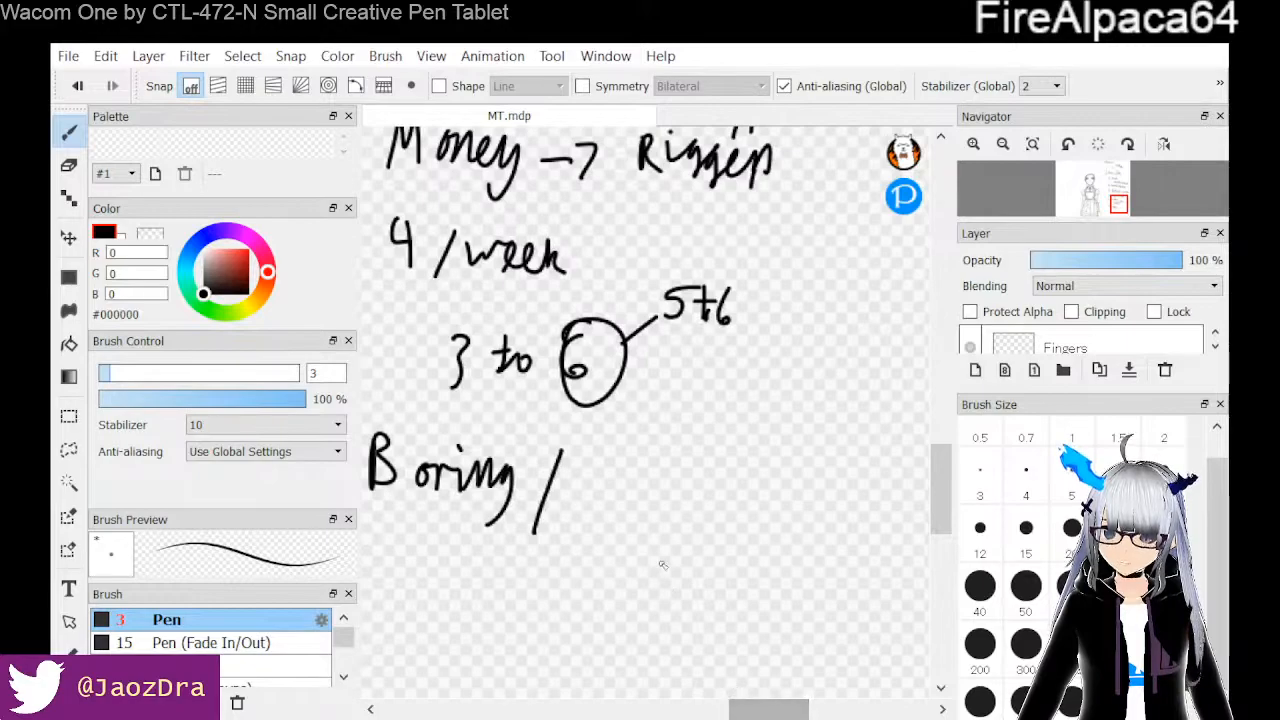
{"action": "mouse_move", "coordinate": [589, 445]}
{"action": "left_mouse_down"}
{"action": "mouse_move", "coordinate": [585, 506]}
{"action": "mouse_move", "coordinate": [641, 486]}
{"action": "mouse_move", "coordinate": [660, 495]}
{"action": "left_mouse_up"}
{"action": "left_click_drag", "start_coordinate": [667, 462], "coordinate": [667, 510]}
{"action": "mouse_move", "coordinate": [682, 500]}
{"action": "left_mouse_down"}
{"action": "mouse_move", "coordinate": [719, 498]}
{"action": "mouse_move", "coordinate": [694, 548]}
{"action": "left_mouse_up"}
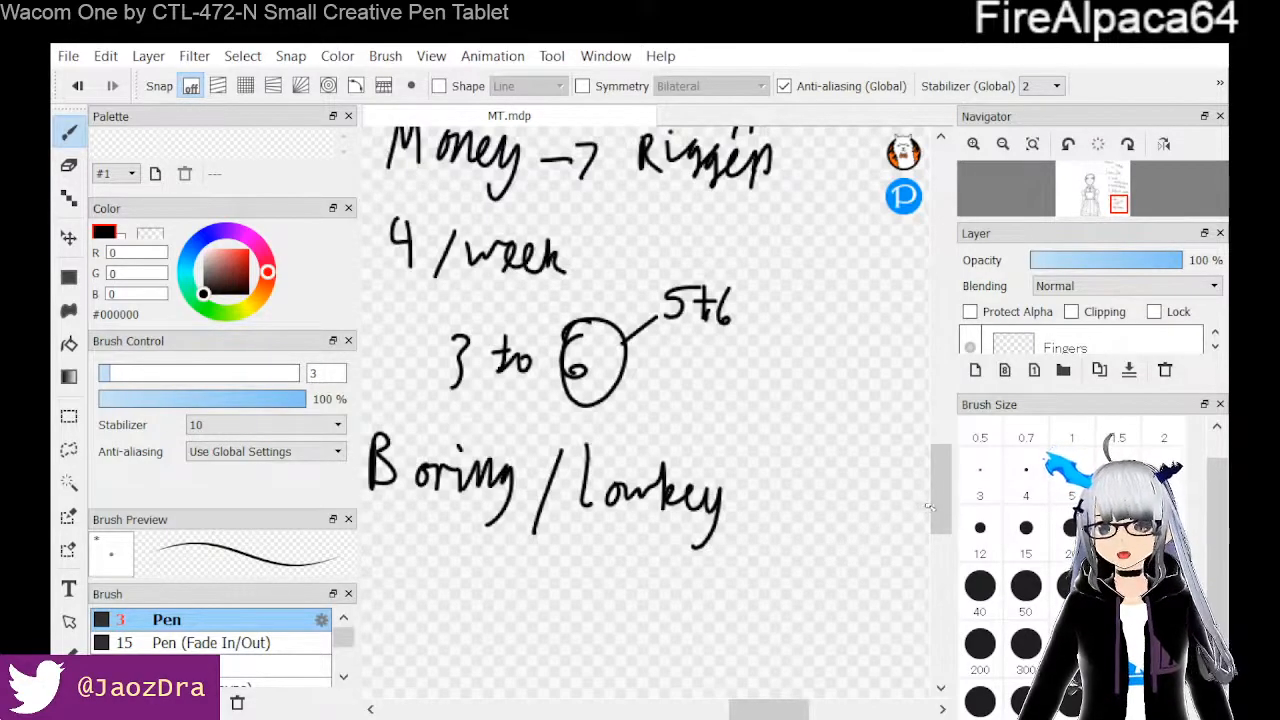
Handwrite "FPS = Talk" in small letters beneath "lowkey" and cross out "Talk"
{"action": "scroll", "coordinate": [930, 515], "scroll_direction": "down", "scroll_amount": 3}
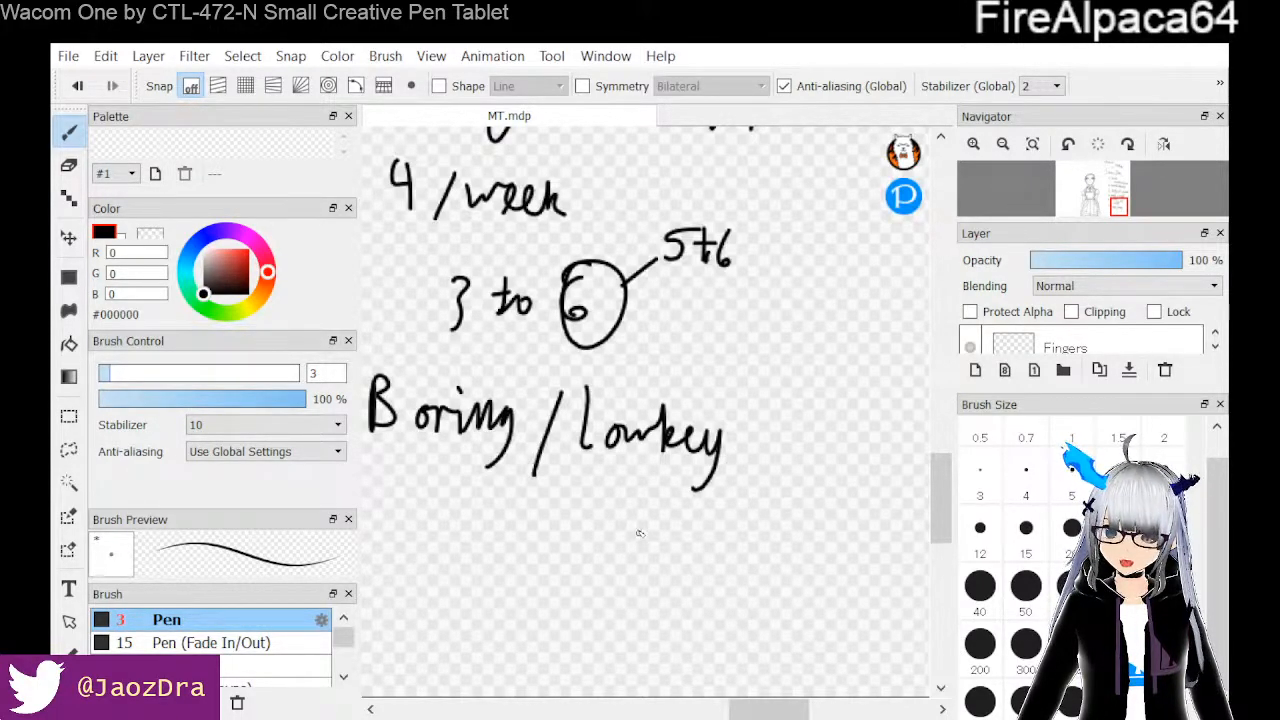
{"action": "mouse_move", "coordinate": [630, 503]}
{"action": "left_mouse_down"}
{"action": "mouse_move", "coordinate": [628, 536]}
{"action": "mouse_move", "coordinate": [637, 519]}
{"action": "left_mouse_up"}
{"action": "mouse_move", "coordinate": [645, 507]}
{"action": "left_mouse_down"}
{"action": "mouse_move", "coordinate": [655, 540]}
{"action": "mouse_move", "coordinate": [697, 536]}
{"action": "mouse_move", "coordinate": [707, 512]}
{"action": "left_mouse_up"}
{"action": "left_click_drag", "start_coordinate": [676, 527], "coordinate": [724, 540]}
{"action": "mouse_move", "coordinate": [730, 507]}
{"action": "left_mouse_down"}
{"action": "mouse_move", "coordinate": [729, 536]}
{"action": "mouse_move", "coordinate": [738, 525]}
{"action": "mouse_move", "coordinate": [755, 536]}
{"action": "mouse_move", "coordinate": [708, 510]}
{"action": "mouse_move", "coordinate": [733, 550]}
{"action": "left_mouse_up"}
{"action": "left_click_drag", "start_coordinate": [694, 554], "coordinate": [750, 503]}
Draw another down arrow below "Boring" near the bottom edge of the canvas
{"action": "left_click_drag", "start_coordinate": [788, 710], "coordinate": [763, 710]}
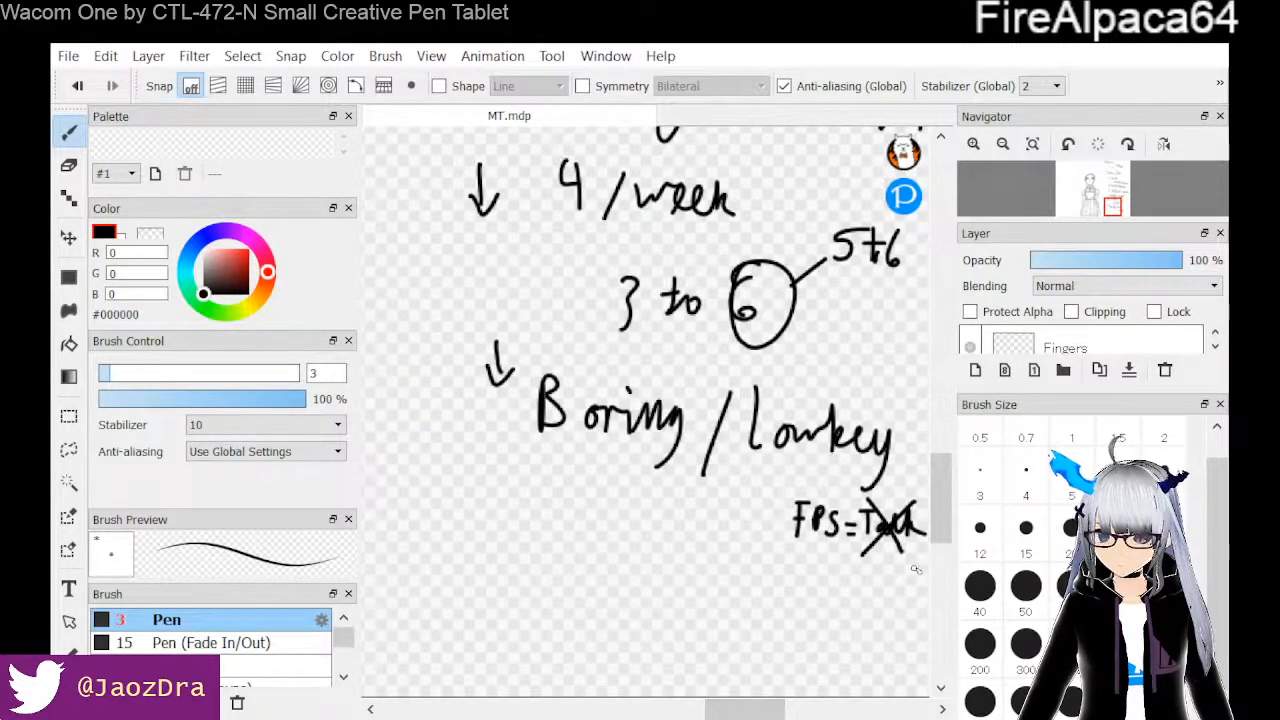
{"action": "mouse_move", "coordinate": [940, 540]}
{"action": "left_mouse_down"}
{"action": "mouse_move", "coordinate": [940, 508]}
{"action": "mouse_move", "coordinate": [930, 535]}
{"action": "left_mouse_up"}
{"action": "scroll", "coordinate": [930, 535], "scroll_direction": "down", "scroll_amount": 3}
{"action": "scroll", "coordinate": [915, 550], "scroll_direction": "up", "scroll_amount": 1}
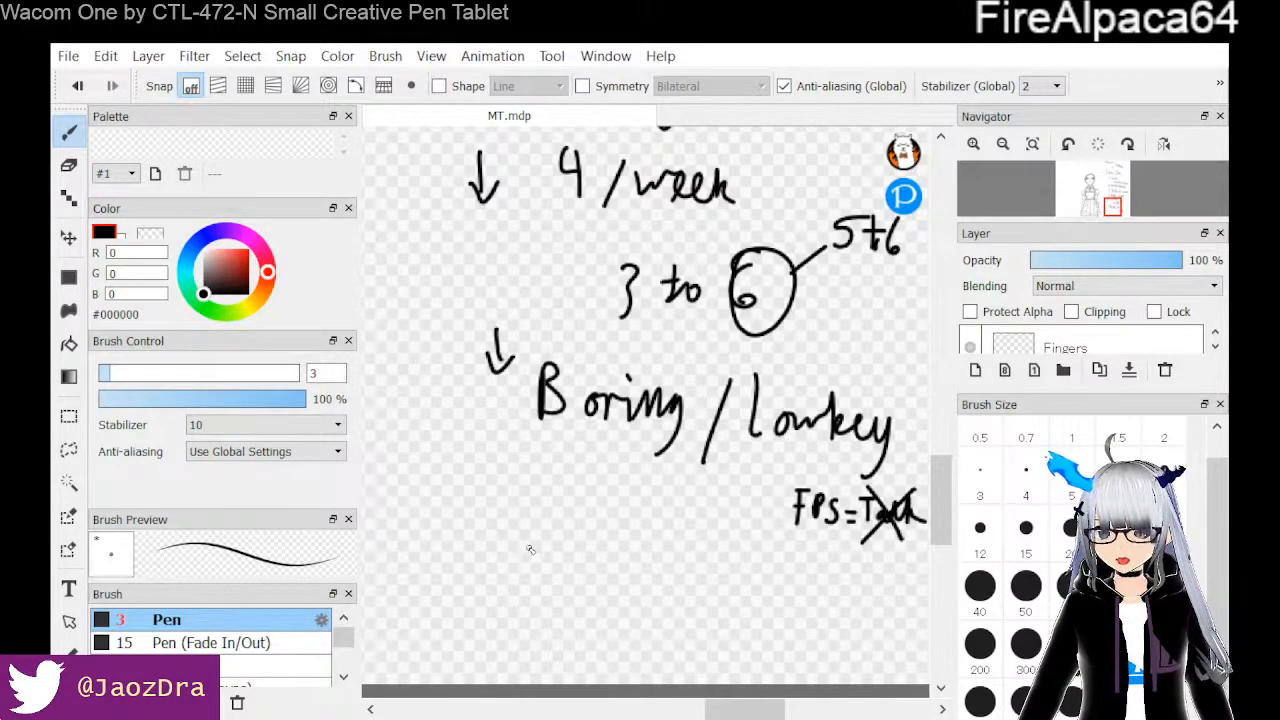
{"action": "mouse_move", "coordinate": [509, 530]}
{"action": "left_mouse_down"}
{"action": "mouse_move", "coordinate": [511, 574]}
{"action": "mouse_move", "coordinate": [525, 557]}
{"action": "left_mouse_up"}
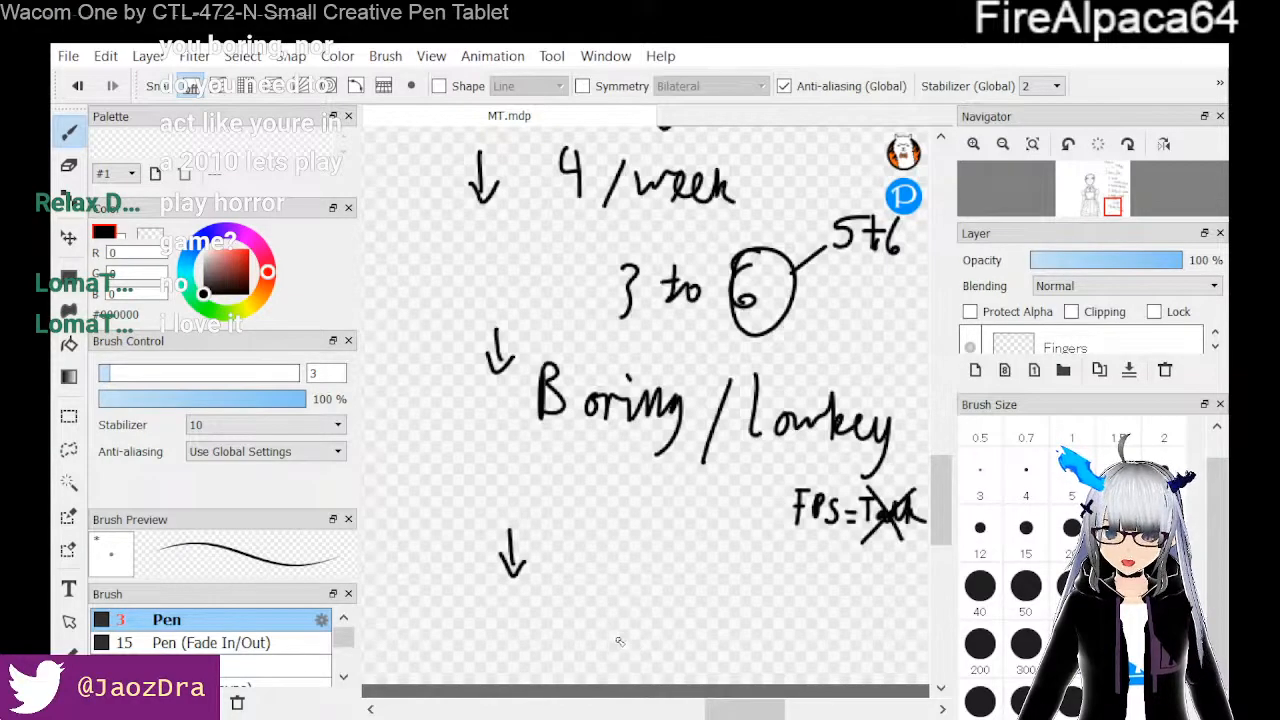
Review the handwritten notes from "Not communities" down to "Boring / lowkey"
{"action": "mouse_move", "coordinate": [744, 710]}
{"action": "left_mouse_down"}
{"action": "mouse_move", "coordinate": [708, 710]}
{"action": "mouse_move", "coordinate": [818, 711]}
{"action": "mouse_move", "coordinate": [682, 714]}
{"action": "mouse_move", "coordinate": [733, 716]}
{"action": "left_mouse_up"}
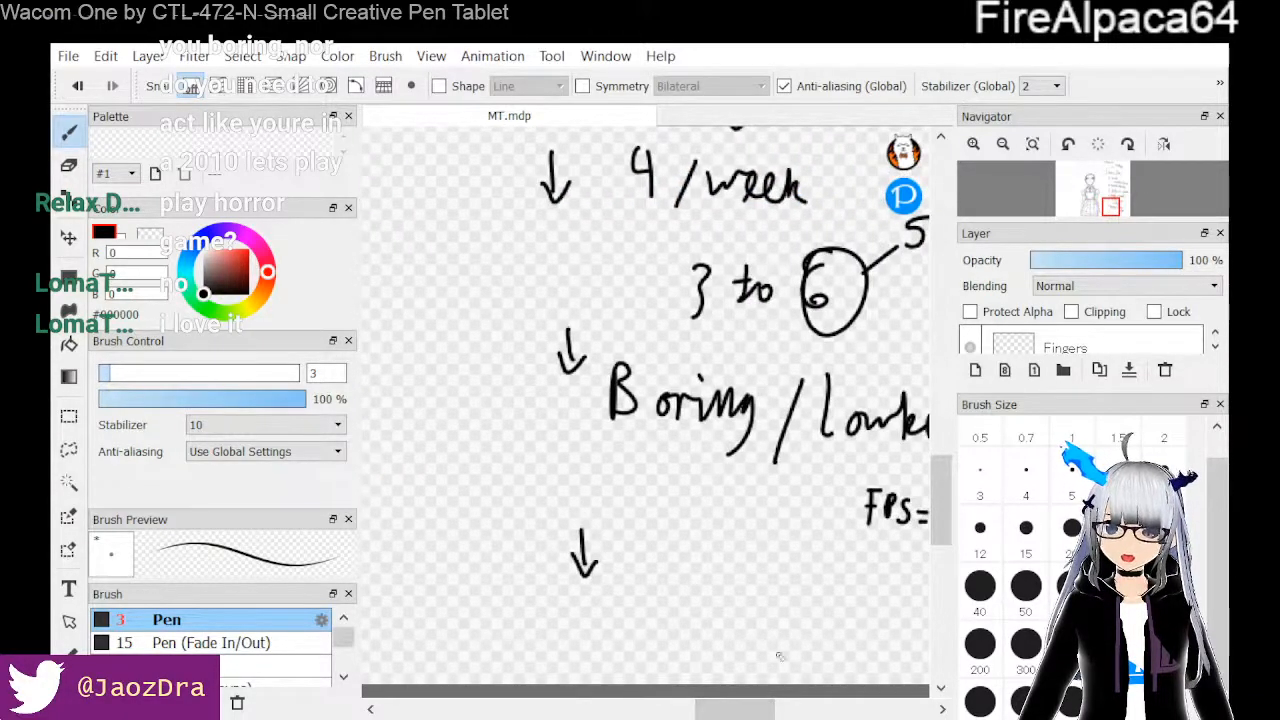
{"action": "scroll", "coordinate": [939, 470], "scroll_direction": "up", "scroll_amount": 3}
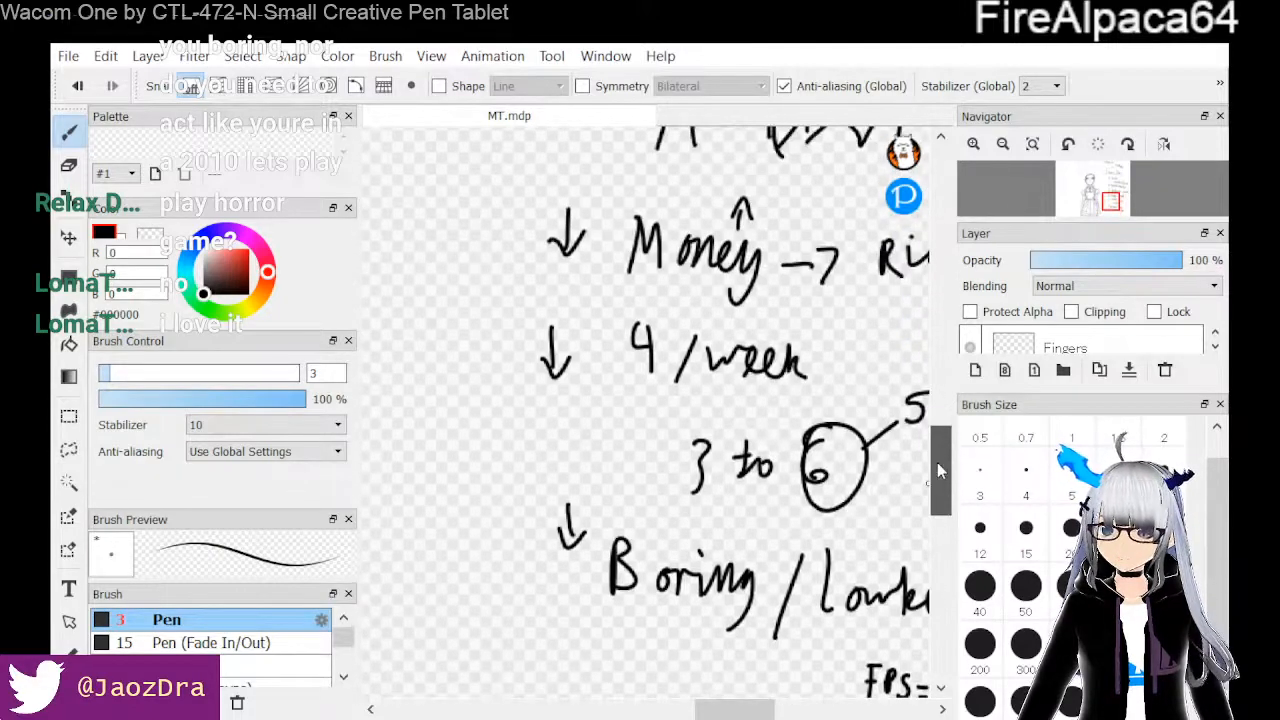
{"action": "mouse_move", "coordinate": [937, 478]}
{"action": "left_mouse_down"}
{"action": "mouse_move", "coordinate": [939, 502]}
{"action": "mouse_move", "coordinate": [933, 430]}
{"action": "mouse_move", "coordinate": [944, 459]}
{"action": "mouse_move", "coordinate": [944, 437]}
{"action": "left_mouse_up"}
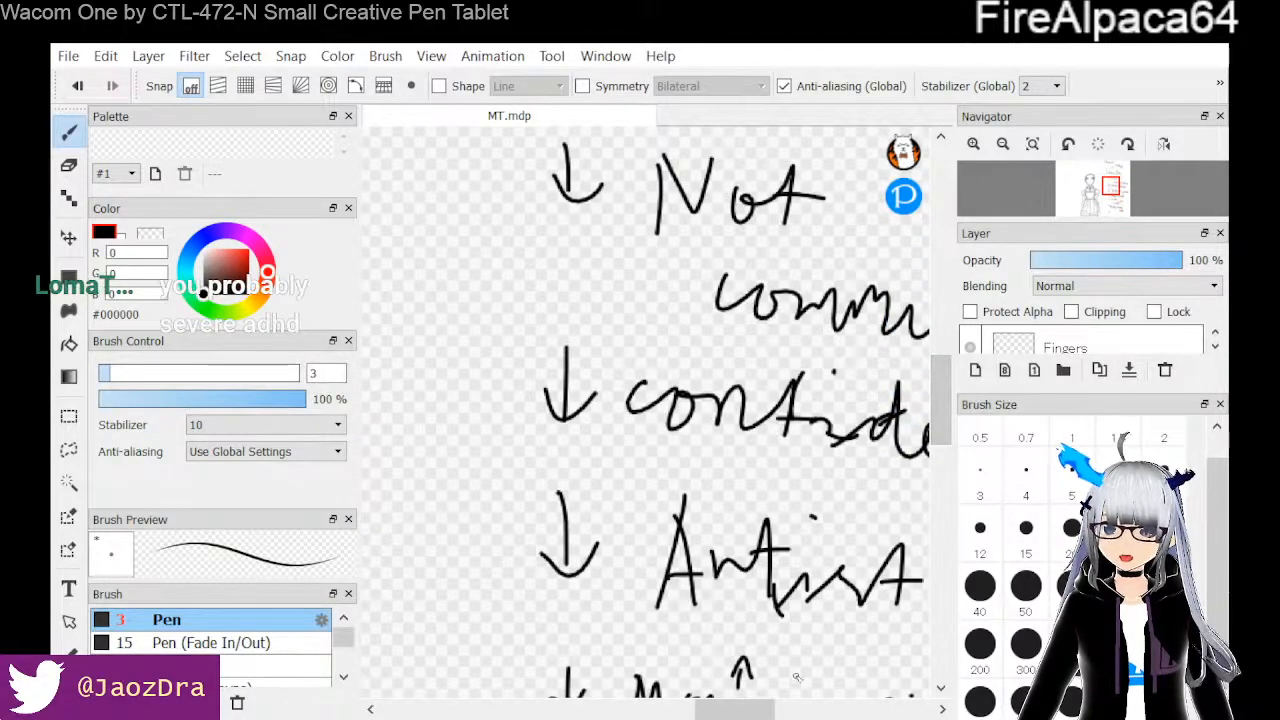
{"action": "left_click_drag", "start_coordinate": [752, 710], "coordinate": [781, 710]}
{"action": "left_click_drag", "start_coordinate": [943, 432], "coordinate": [933, 472]}
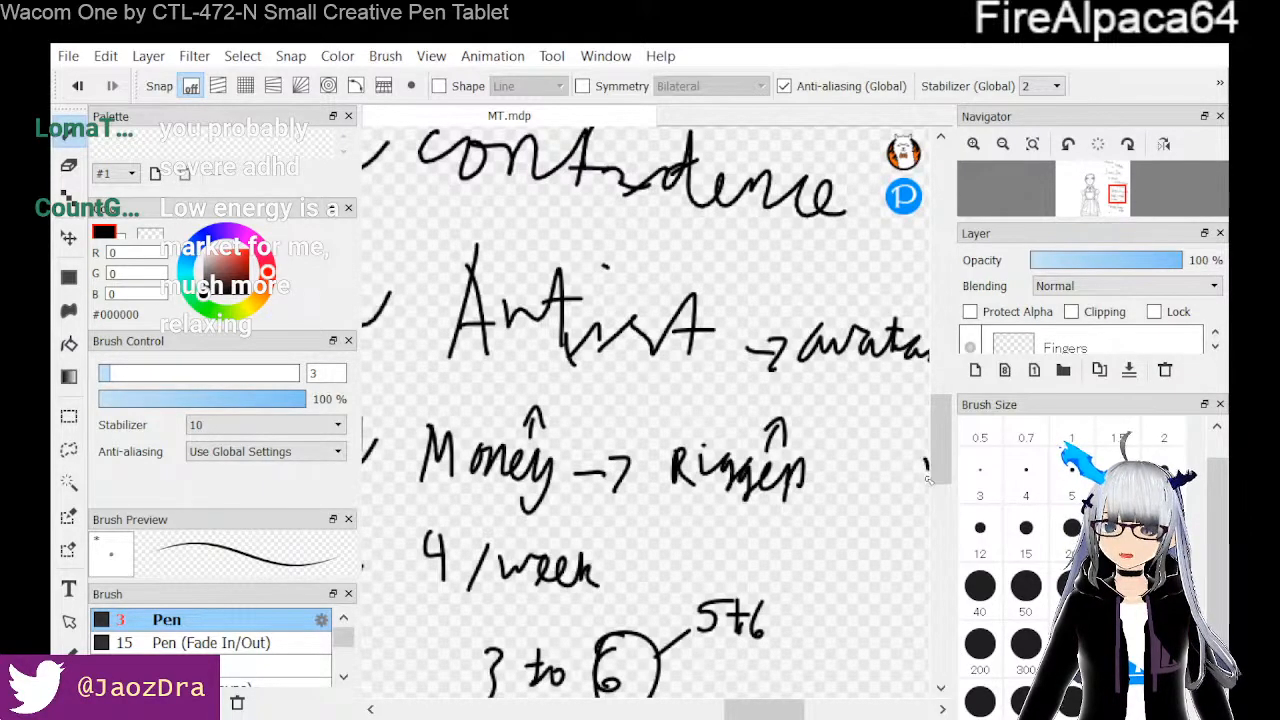
{"action": "left_click_drag", "start_coordinate": [935, 468], "coordinate": [918, 519]}
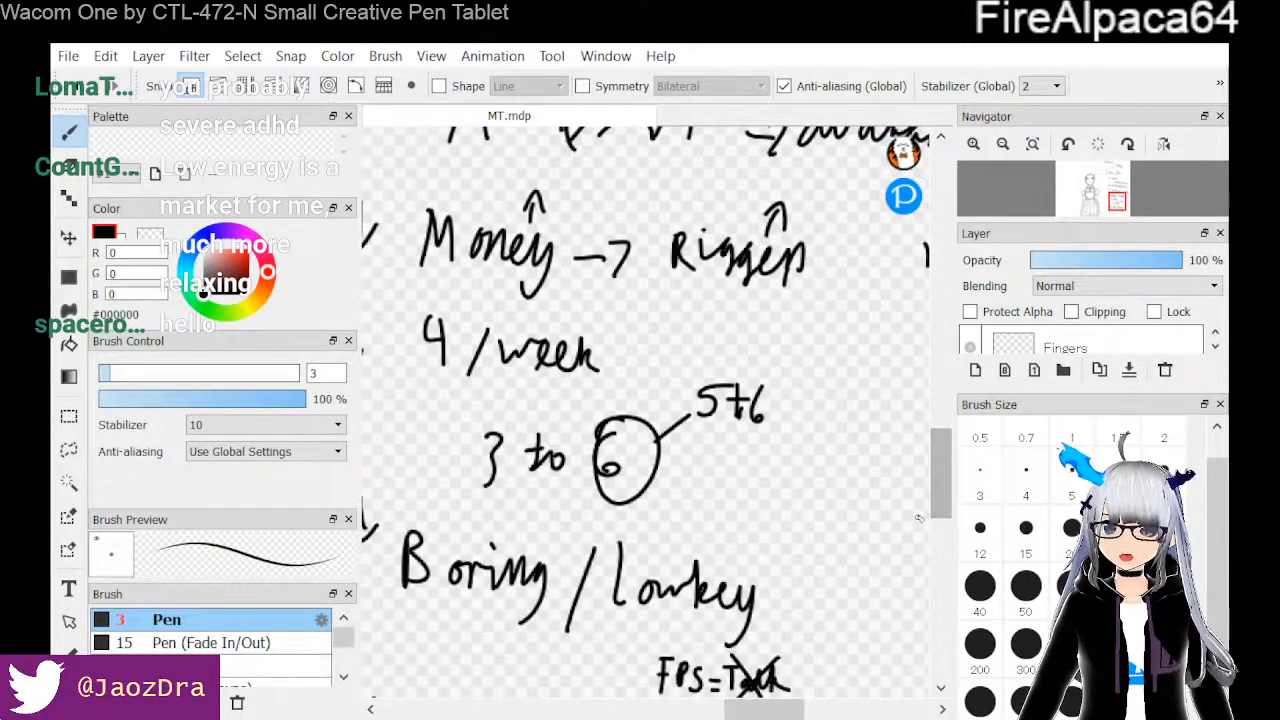
{"action": "mouse_move", "coordinate": [780, 715]}
{"action": "left_mouse_down"}
{"action": "mouse_move", "coordinate": [757, 715]}
{"action": "mouse_move", "coordinate": [774, 716]}
{"action": "left_mouse_up"}
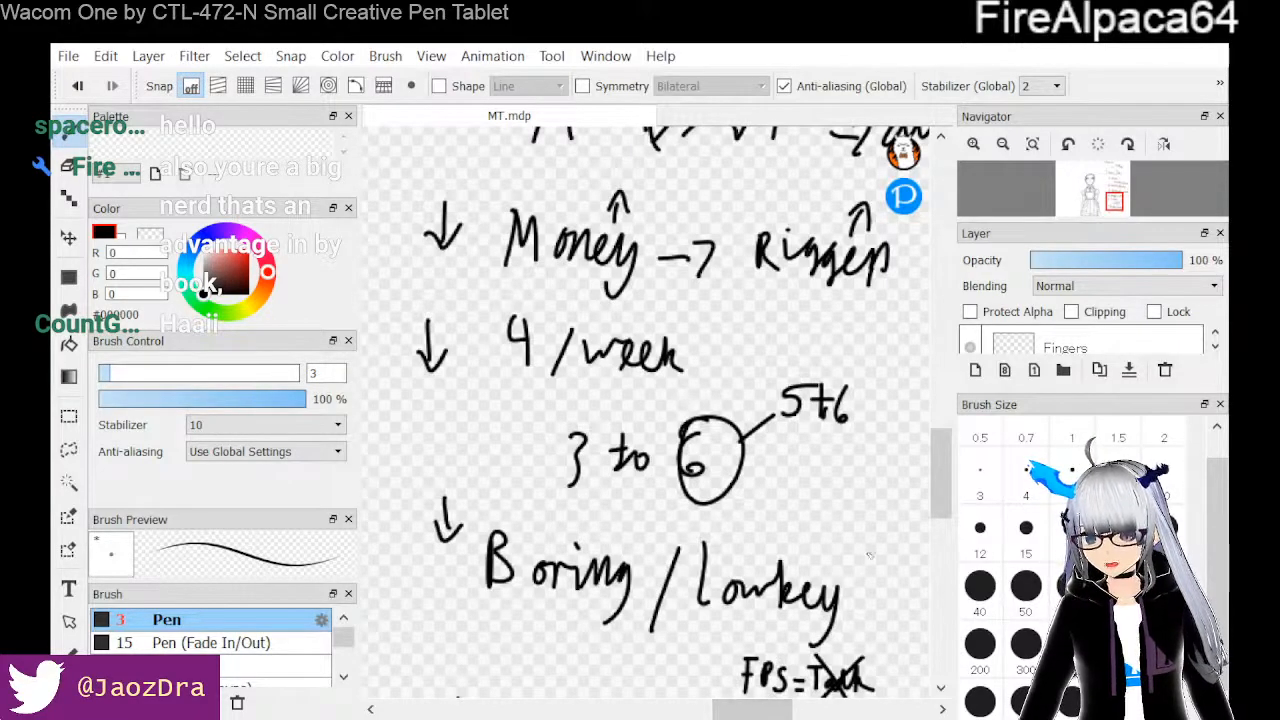
Handwrite "Online games" beside the lowest down arrow
{"action": "left_click_drag", "start_coordinate": [940, 505], "coordinate": [918, 540]}
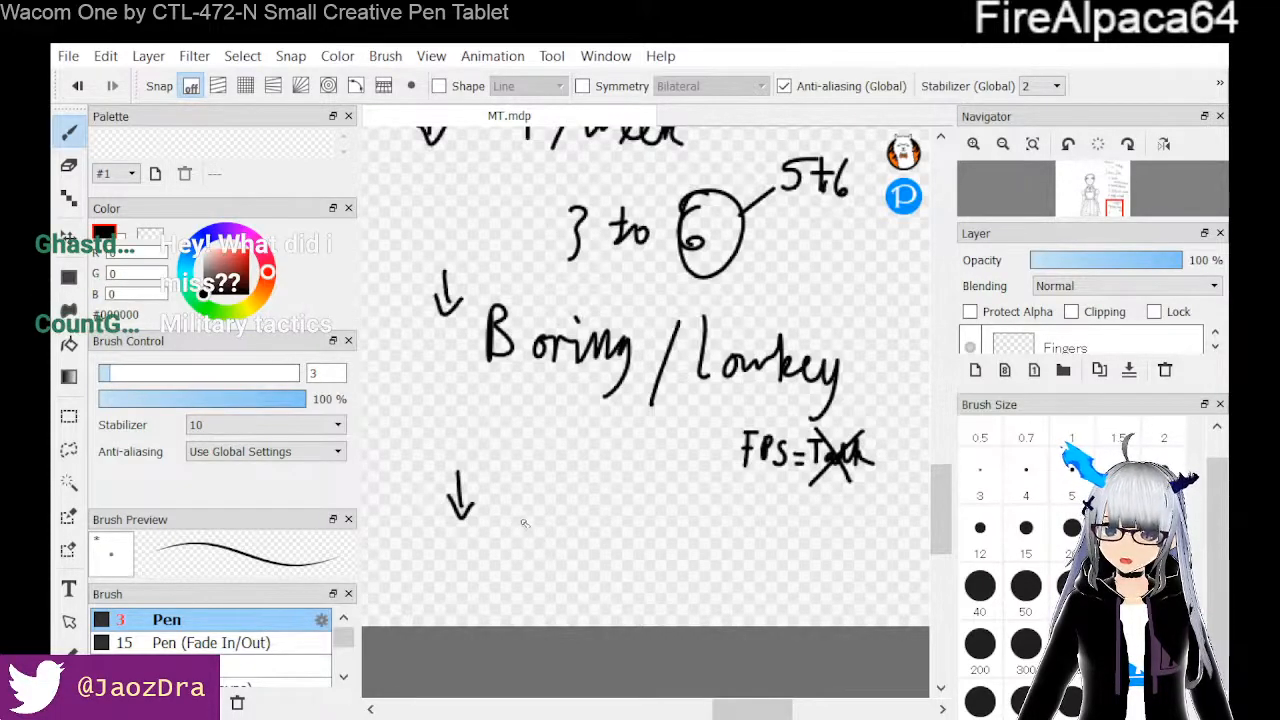
{"action": "mouse_move", "coordinate": [497, 520]}
{"action": "left_mouse_down"}
{"action": "mouse_move", "coordinate": [556, 558]}
{"action": "mouse_move", "coordinate": [575, 512]}
{"action": "mouse_move", "coordinate": [595, 560]}
{"action": "mouse_move", "coordinate": [604, 504]}
{"action": "mouse_move", "coordinate": [603, 560]}
{"action": "mouse_move", "coordinate": [619, 529]}
{"action": "mouse_move", "coordinate": [632, 560]}
{"action": "mouse_move", "coordinate": [650, 525]}
{"action": "mouse_move", "coordinate": [663, 557]}
{"action": "left_mouse_up"}
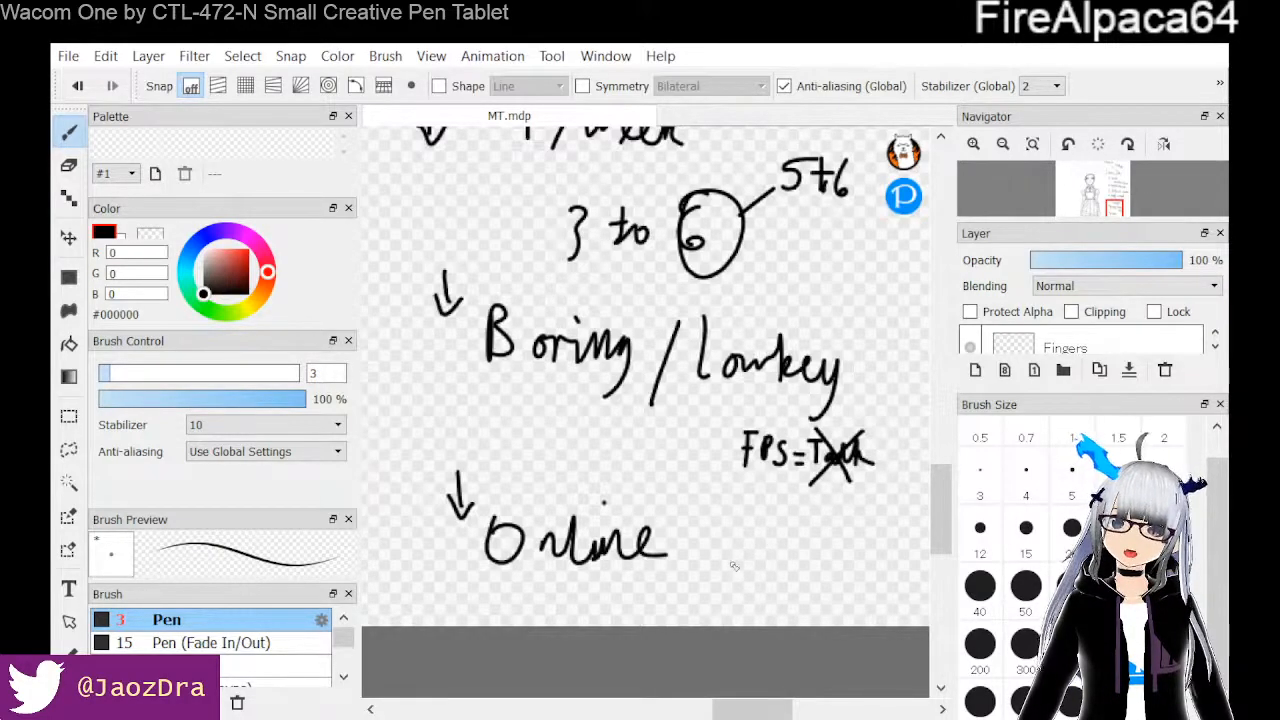
{"action": "mouse_move", "coordinate": [686, 530]}
{"action": "left_mouse_down"}
{"action": "mouse_move", "coordinate": [715, 559]}
{"action": "mouse_move", "coordinate": [773, 527]}
{"action": "mouse_move", "coordinate": [767, 549]}
{"action": "mouse_move", "coordinate": [795, 522]}
{"action": "mouse_move", "coordinate": [790, 552]}
{"action": "left_mouse_up"}
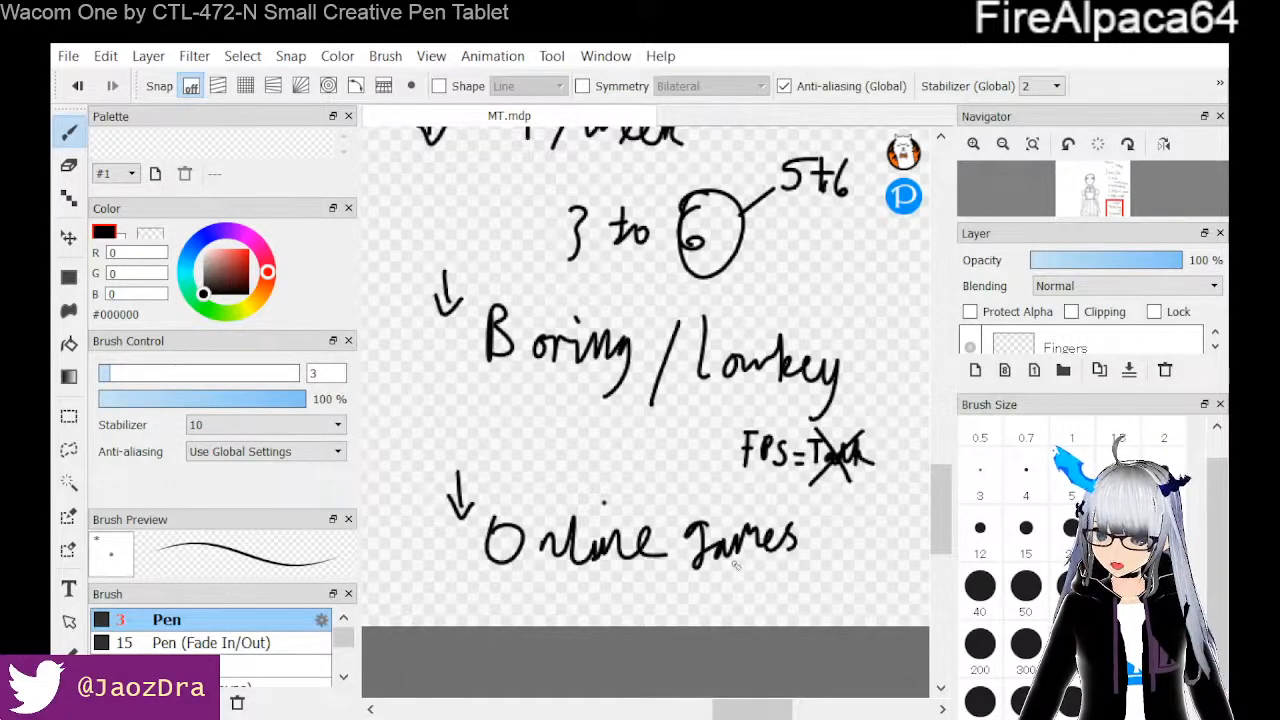
Add a small crossed-out word beneath "games" and handwrite "Dota Overwatch" to its right
{"action": "left_click_drag", "start_coordinate": [730, 574], "coordinate": [778, 595]}
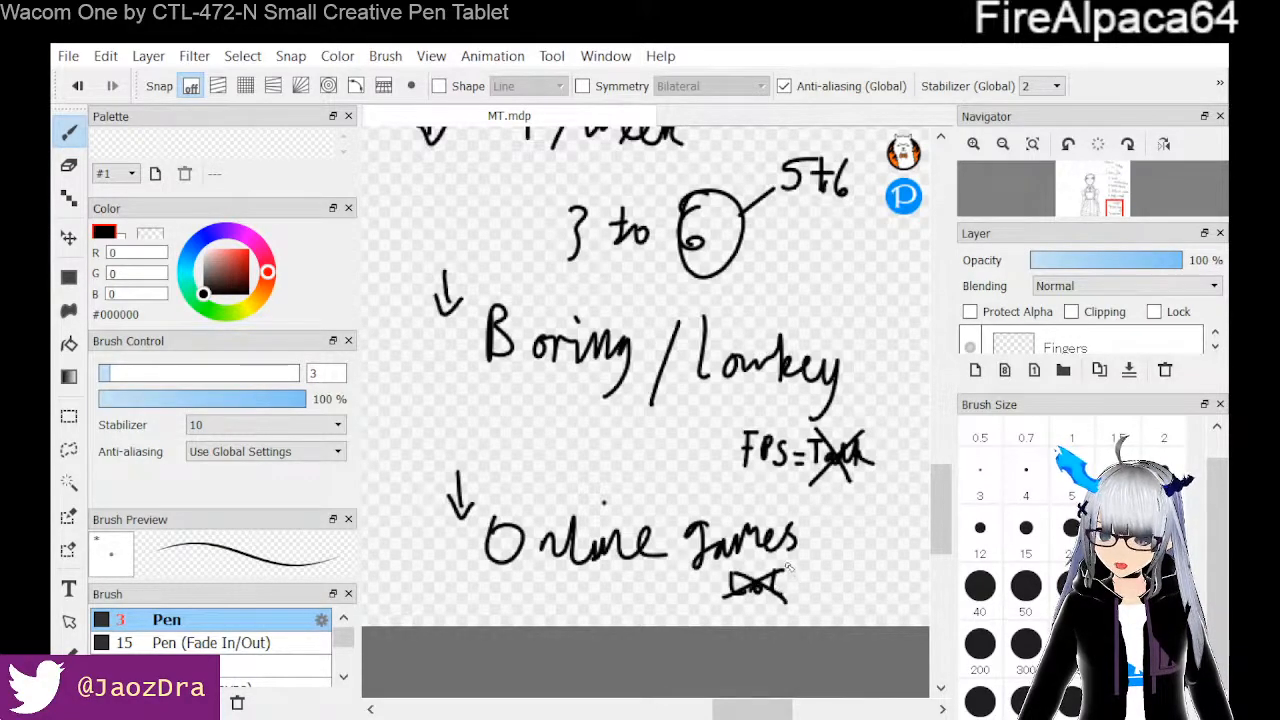
{"action": "left_click_drag", "start_coordinate": [752, 709], "coordinate": [773, 709]}
{"action": "mouse_move", "coordinate": [690, 560]}
{"action": "left_mouse_down"}
{"action": "mouse_move", "coordinate": [691, 588]}
{"action": "mouse_move", "coordinate": [732, 598]}
{"action": "mouse_move", "coordinate": [746, 580]}
{"action": "mouse_move", "coordinate": [764, 598]}
{"action": "mouse_move", "coordinate": [778, 572]}
{"action": "mouse_move", "coordinate": [780, 590]}
{"action": "mouse_move", "coordinate": [826, 568]}
{"action": "mouse_move", "coordinate": [846, 576]}
{"action": "mouse_move", "coordinate": [853, 555]}
{"action": "mouse_move", "coordinate": [874, 576]}
{"action": "mouse_move", "coordinate": [906, 550]}
{"action": "mouse_move", "coordinate": [888, 578]}
{"action": "left_mouse_up"}
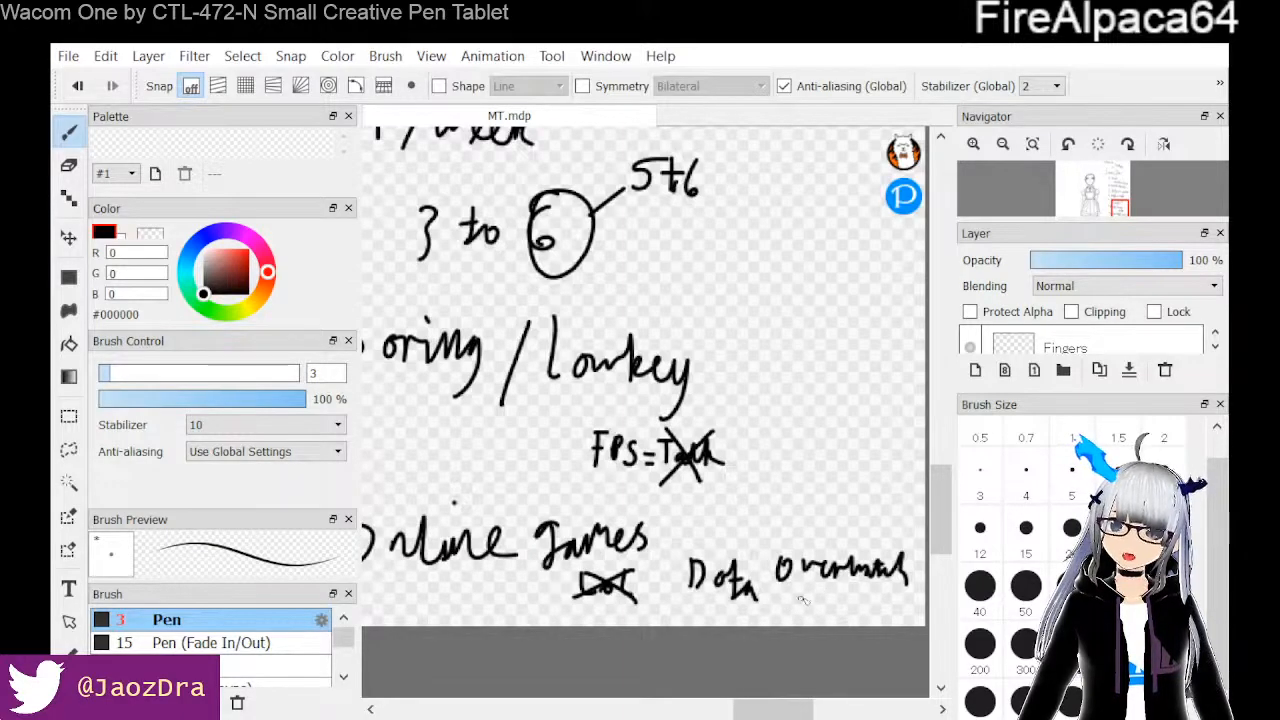
Cross out the handwritten word "Overwatch" near the bottom of the notes
{"action": "mouse_move", "coordinate": [818, 536]}
{"action": "left_mouse_down"}
{"action": "mouse_move", "coordinate": [830, 588]}
{"action": "mouse_move", "coordinate": [872, 531]}
{"action": "left_mouse_up"}
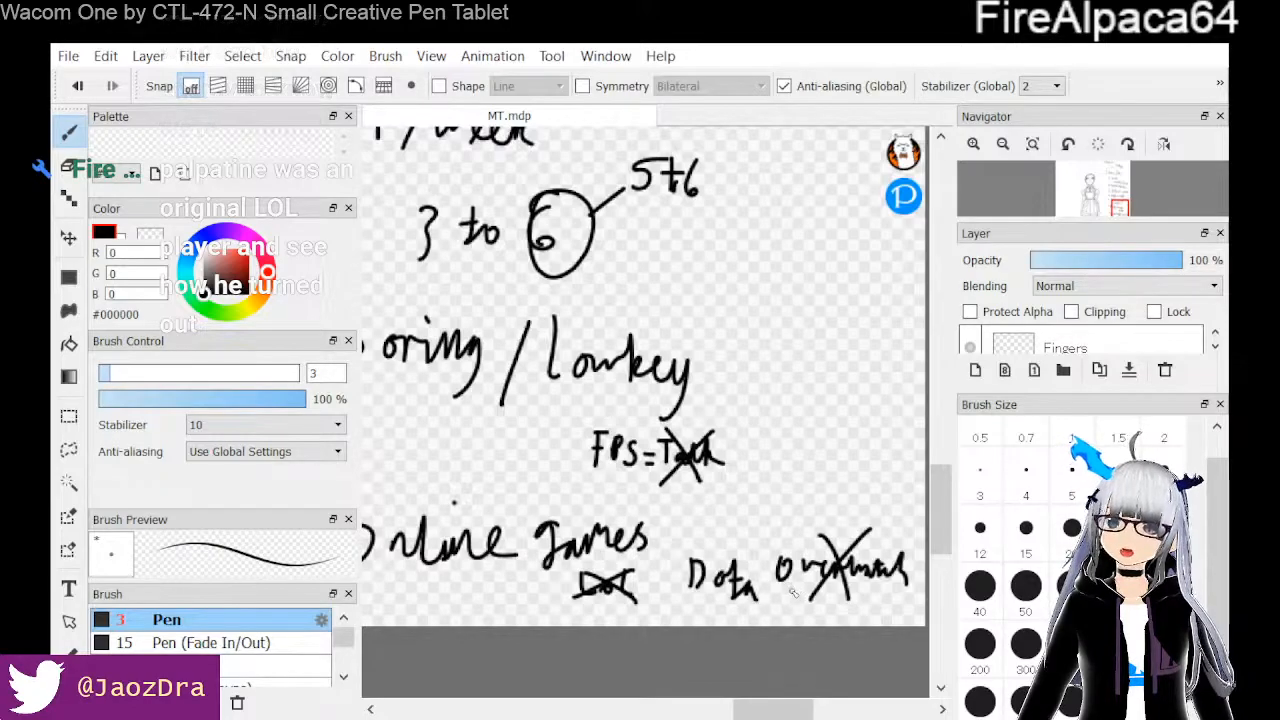
Review the column of handwritten notes beside the maid, from "Not communities" down to "Online games"
{"action": "mouse_move", "coordinate": [789, 709]}
{"action": "left_mouse_down"}
{"action": "mouse_move", "coordinate": [773, 712]}
{"action": "mouse_move", "coordinate": [771, 691]}
{"action": "left_mouse_up"}
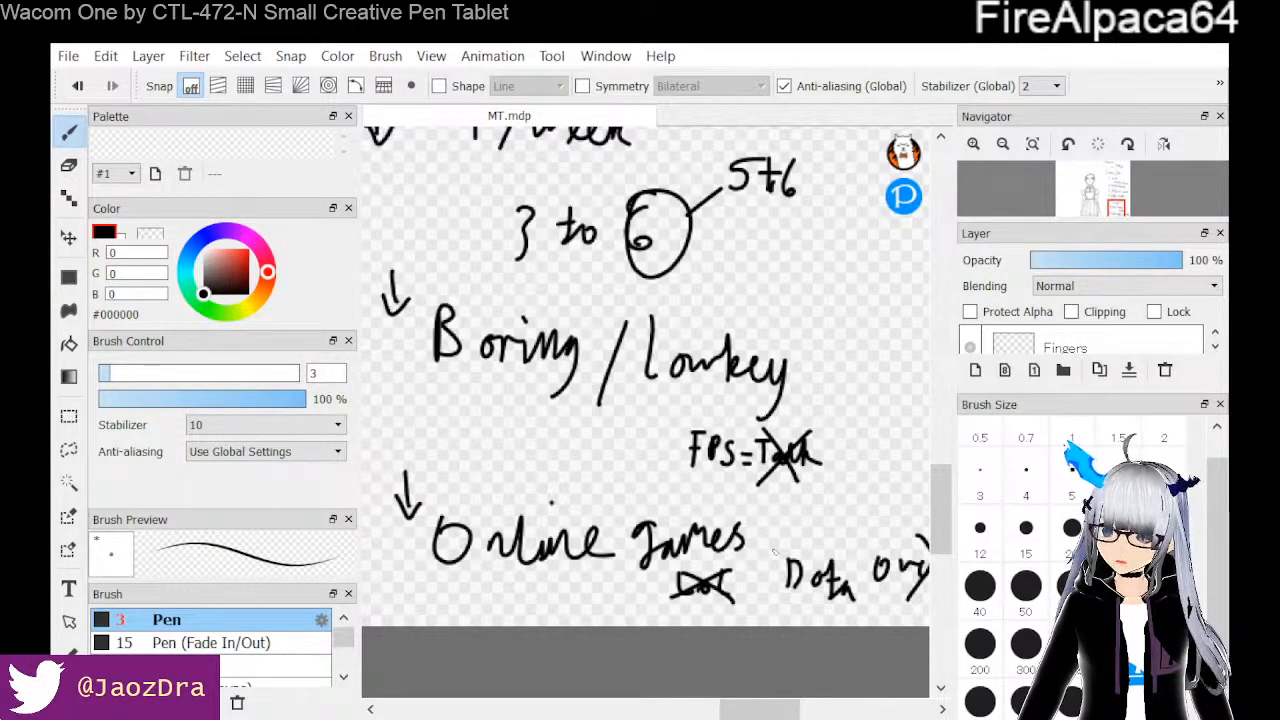
{"action": "mouse_move", "coordinate": [760, 712]}
{"action": "left_mouse_down"}
{"action": "mouse_move", "coordinate": [785, 712]}
{"action": "mouse_move", "coordinate": [751, 714]}
{"action": "left_mouse_up"}
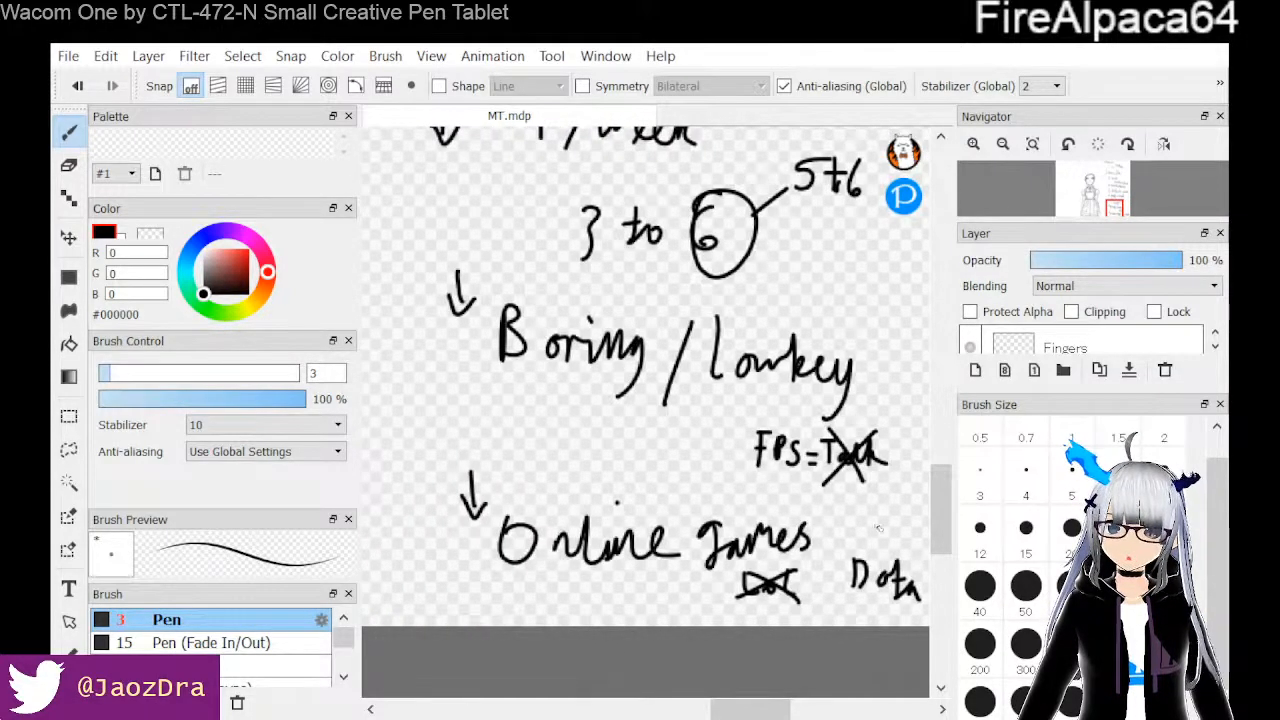
{"action": "left_click_drag", "start_coordinate": [940, 510], "coordinate": [872, 474]}
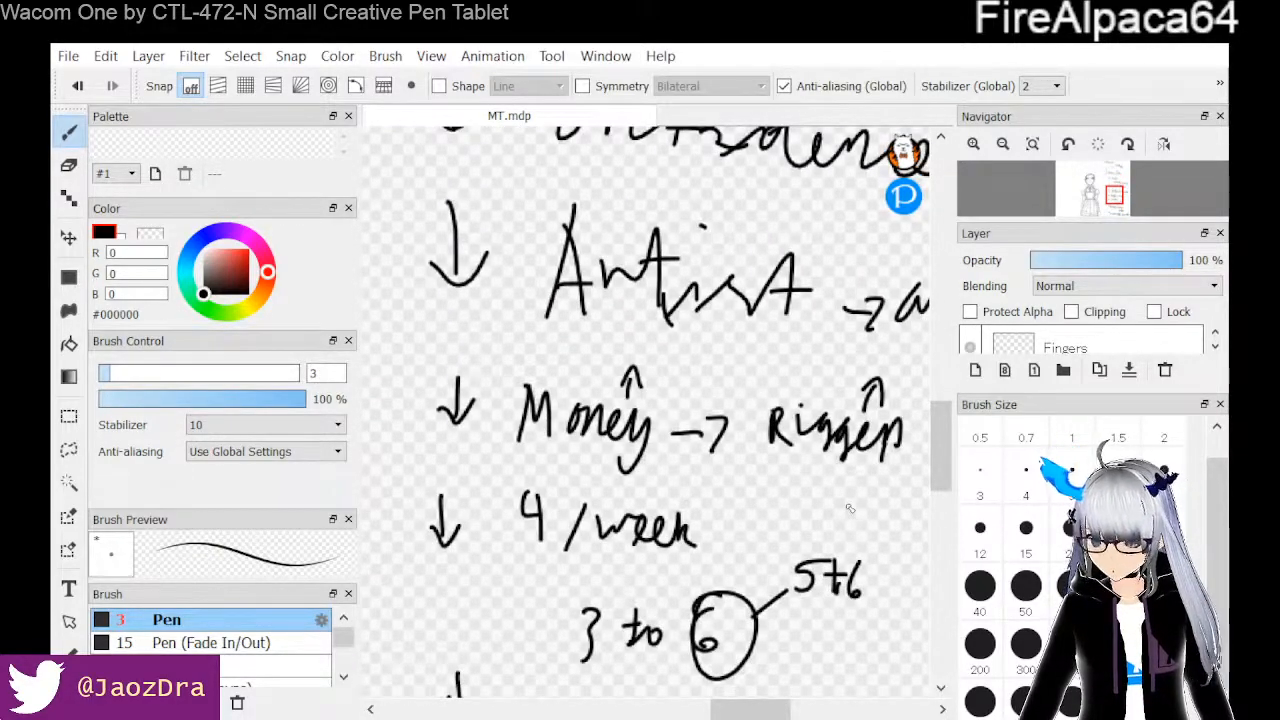
{"action": "scroll", "coordinate": [693, 443], "scroll_direction": "down", "scroll_amount": 4}
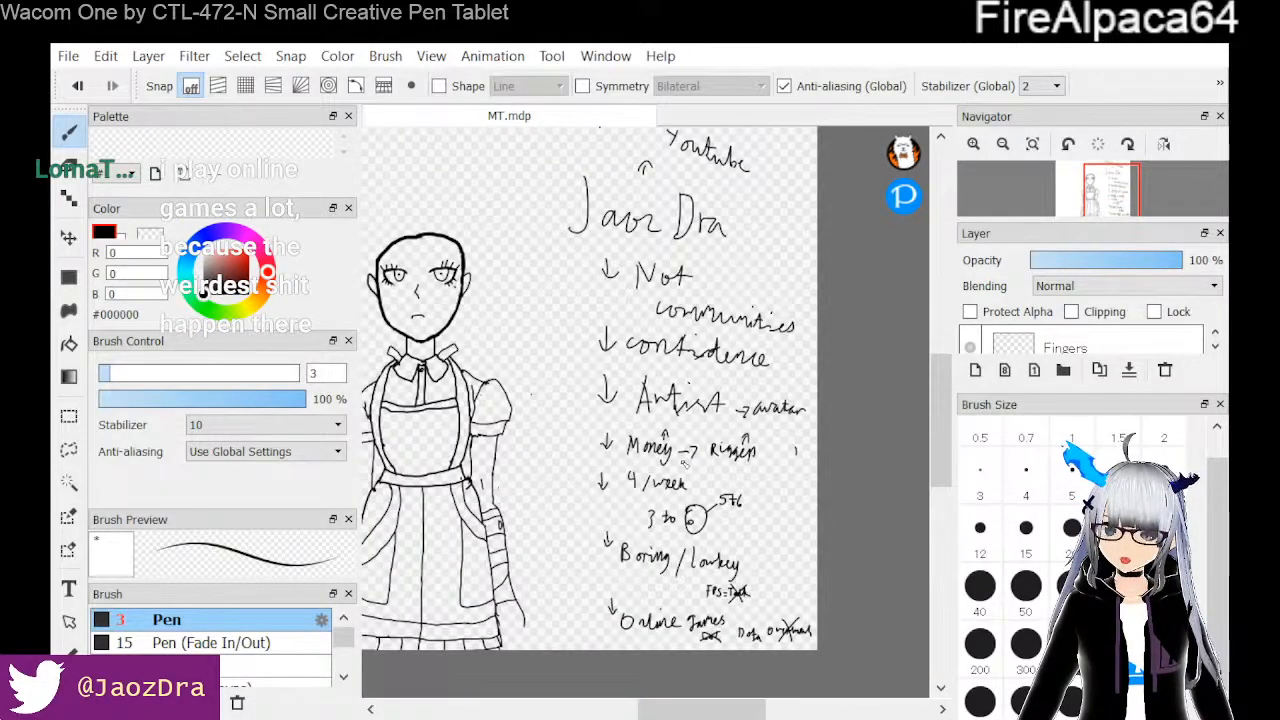
{"action": "scroll", "coordinate": [686, 463], "scroll_direction": "up", "scroll_amount": 1}
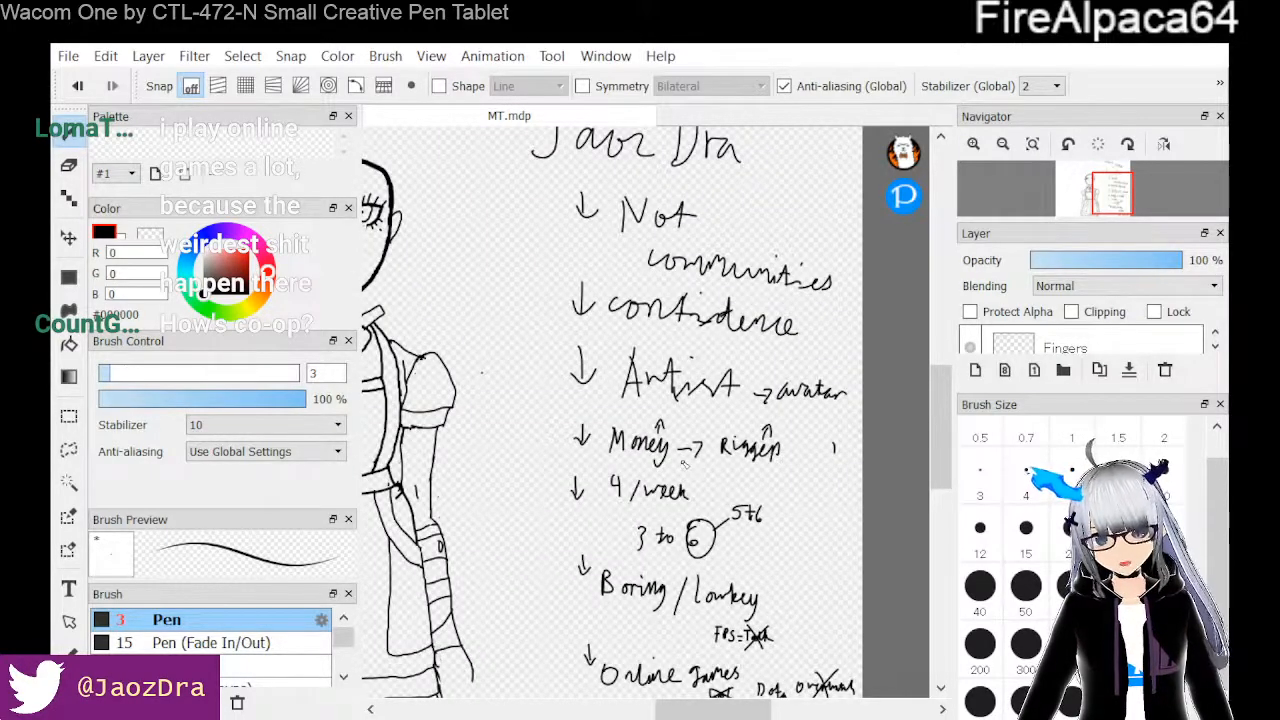
{"action": "scroll", "coordinate": [677, 451], "scroll_direction": "up", "scroll_amount": 1}
{"action": "scroll", "coordinate": [677, 451], "scroll_direction": "down", "scroll_amount": 1}
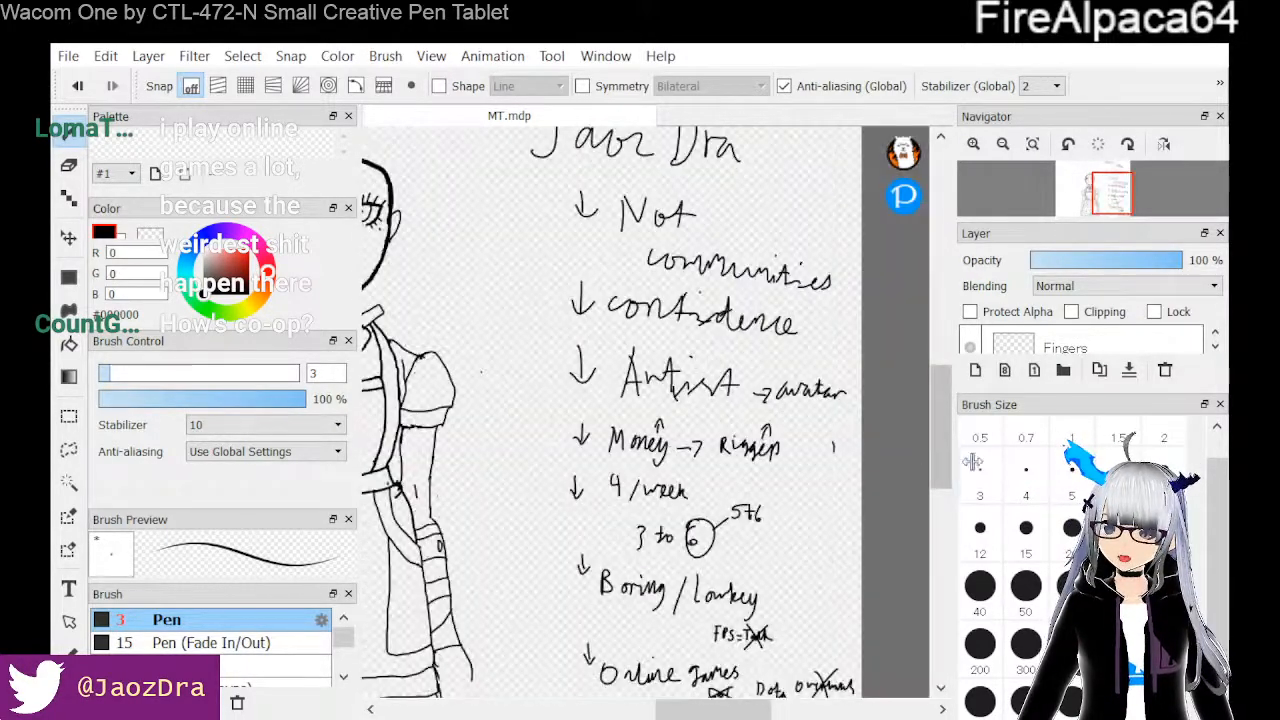
{"action": "scroll", "coordinate": [835, 445], "scroll_direction": "up", "scroll_amount": 1}
{"action": "scroll", "coordinate": [835, 445], "scroll_direction": "down", "scroll_amount": 1}
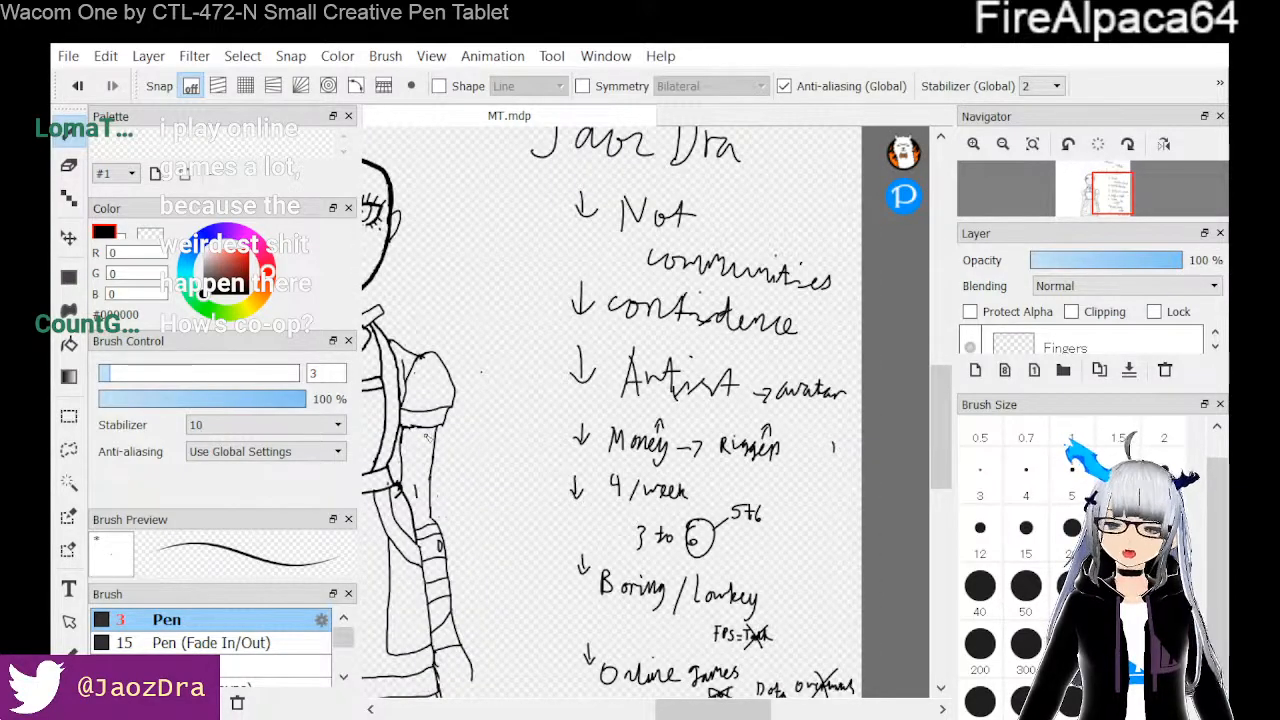
Erase all the handwritten notes beside the maid with the Eraser at size 200
{"action": "key", "text": "e"}
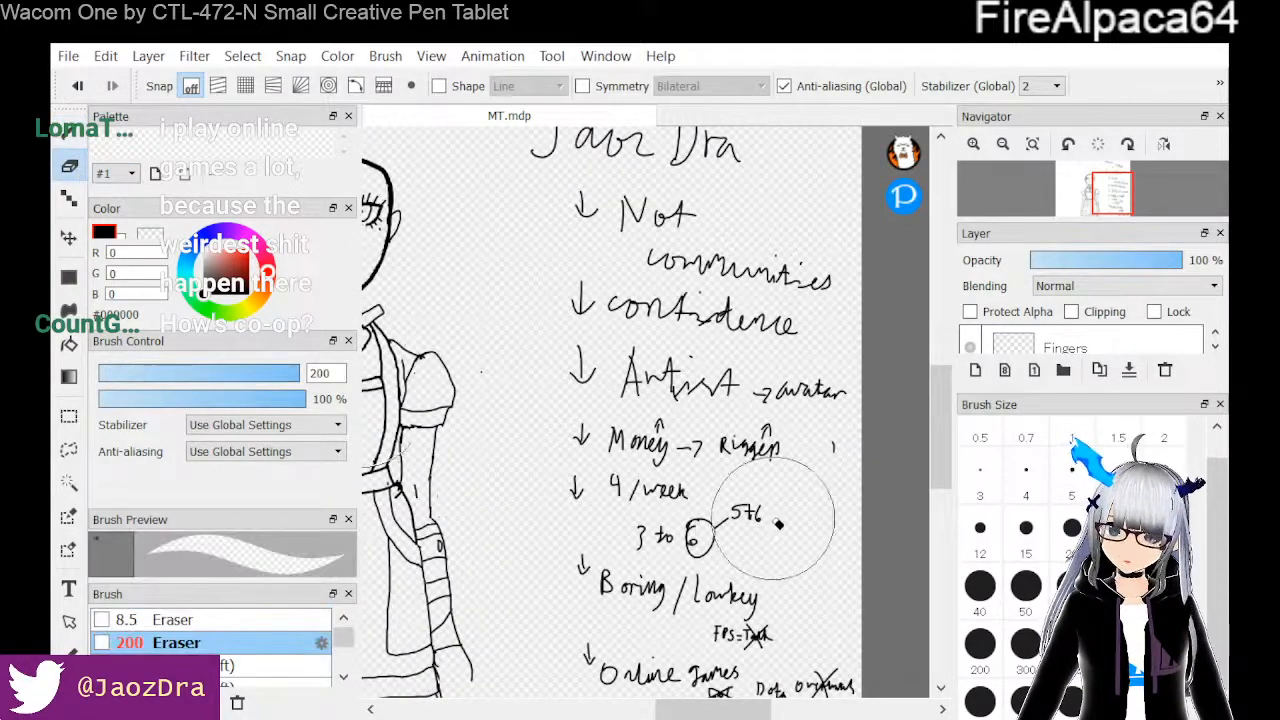
{"action": "scroll", "coordinate": [777, 514], "scroll_direction": "down", "scroll_amount": 1}
{"action": "scroll", "coordinate": [777, 514], "scroll_direction": "up", "scroll_amount": 1}
{"action": "left_click_drag", "start_coordinate": [940, 459], "coordinate": [934, 489]}
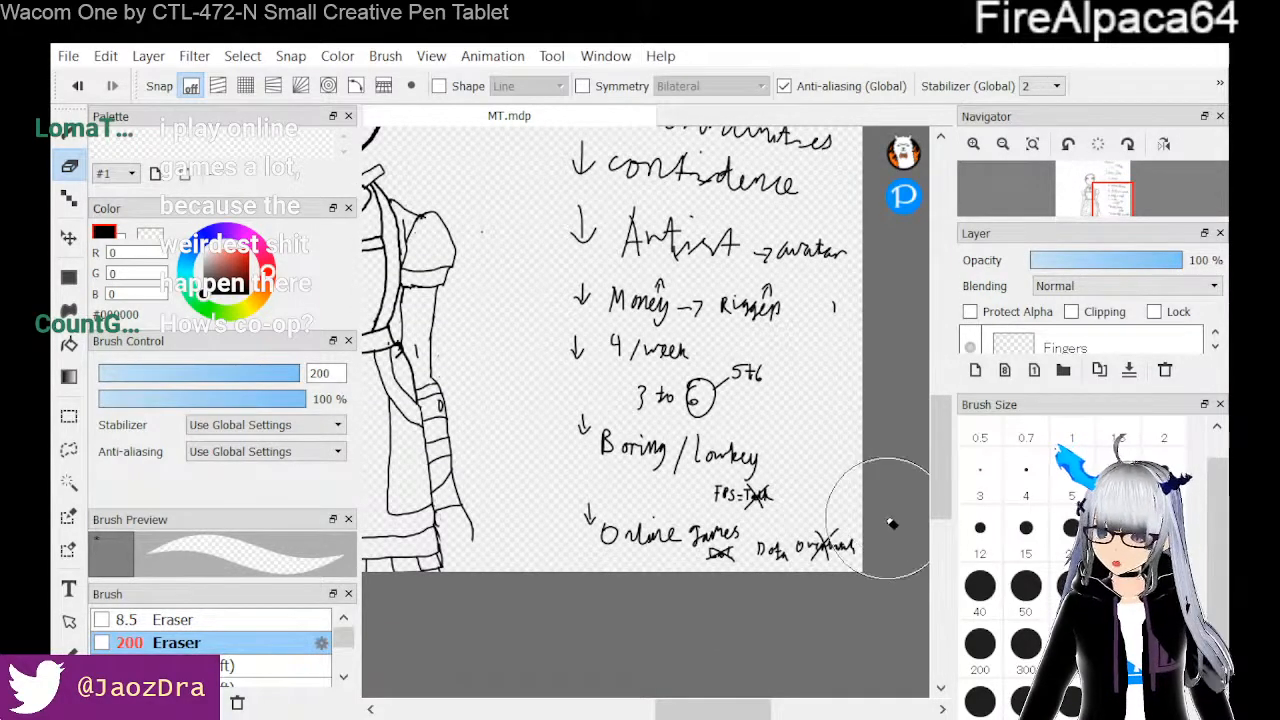
{"action": "mouse_move", "coordinate": [853, 540]}
{"action": "left_mouse_down"}
{"action": "mouse_move", "coordinate": [700, 534]}
{"action": "mouse_move", "coordinate": [632, 352]}
{"action": "mouse_move", "coordinate": [714, 371]}
{"action": "left_mouse_up"}
{"action": "key", "text": "ctrl+minus"}
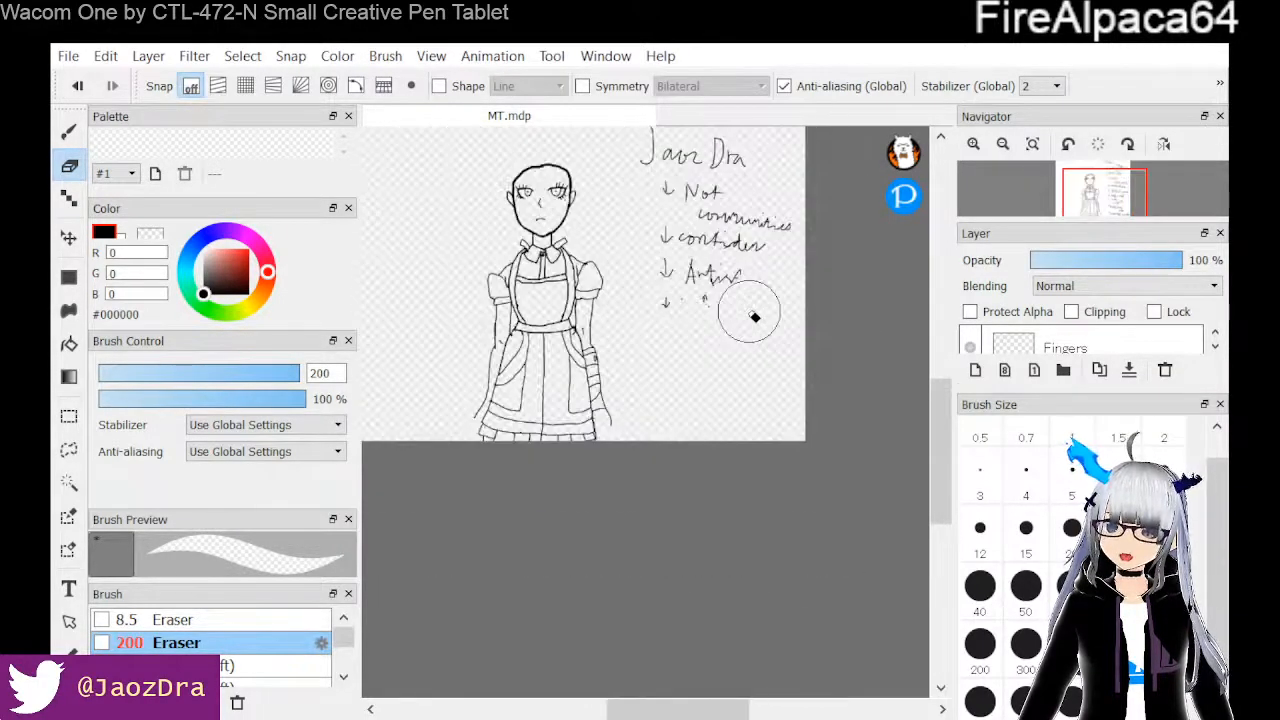
{"action": "left_click_drag", "start_coordinate": [933, 411], "coordinate": [930, 380]}
{"action": "mouse_move", "coordinate": [740, 262]}
{"action": "left_mouse_down"}
{"action": "mouse_move", "coordinate": [666, 266]}
{"action": "mouse_move", "coordinate": [749, 271]}
{"action": "mouse_move", "coordinate": [678, 280]}
{"action": "mouse_move", "coordinate": [720, 423]}
{"action": "mouse_move", "coordinate": [686, 383]}
{"action": "mouse_move", "coordinate": [689, 425]}
{"action": "mouse_move", "coordinate": [746, 434]}
{"action": "mouse_move", "coordinate": [800, 375]}
{"action": "left_mouse_up"}
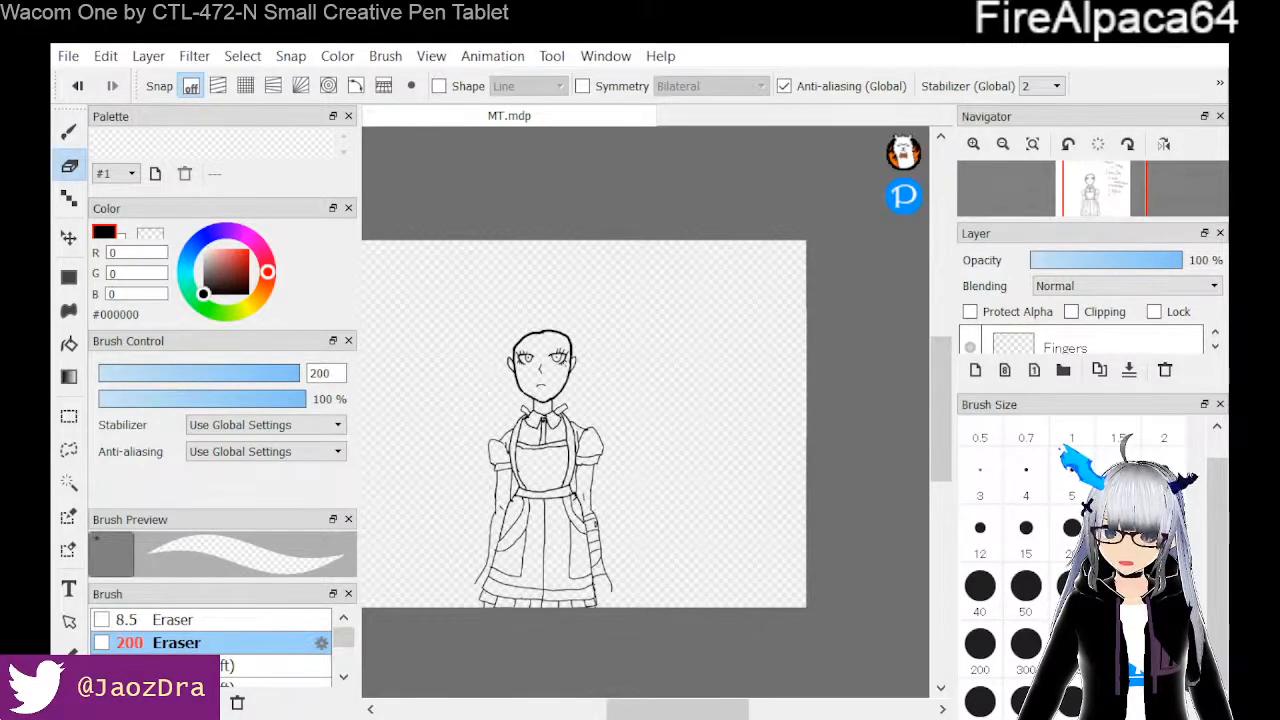
Handwrite "2:30am" with the Pen in the empty area beside the maid's lower sleeve
{"action": "left_click", "coordinate": [69, 131]}
{"action": "left_click_drag", "start_coordinate": [700, 712], "coordinate": [659, 711]}
{"action": "scroll", "coordinate": [762, 591], "scroll_direction": "up", "scroll_amount": 1}
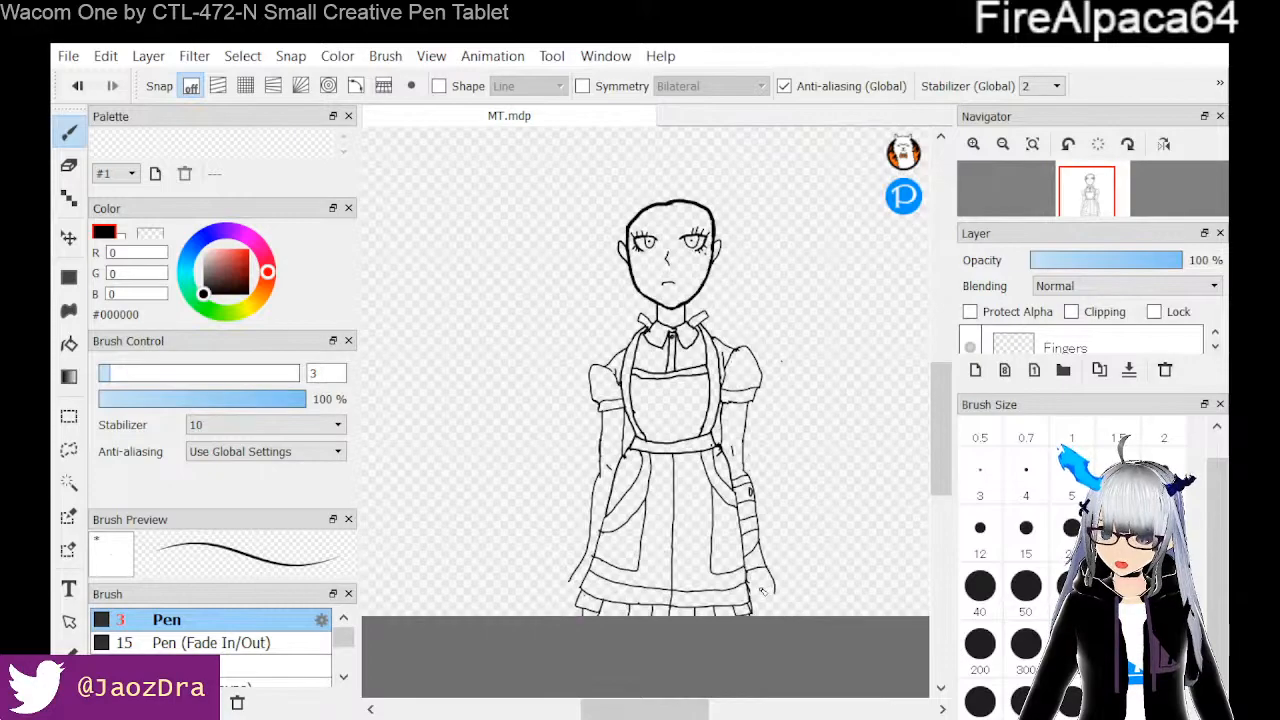
{"action": "scroll", "coordinate": [762, 591], "scroll_direction": "up", "scroll_amount": 3}
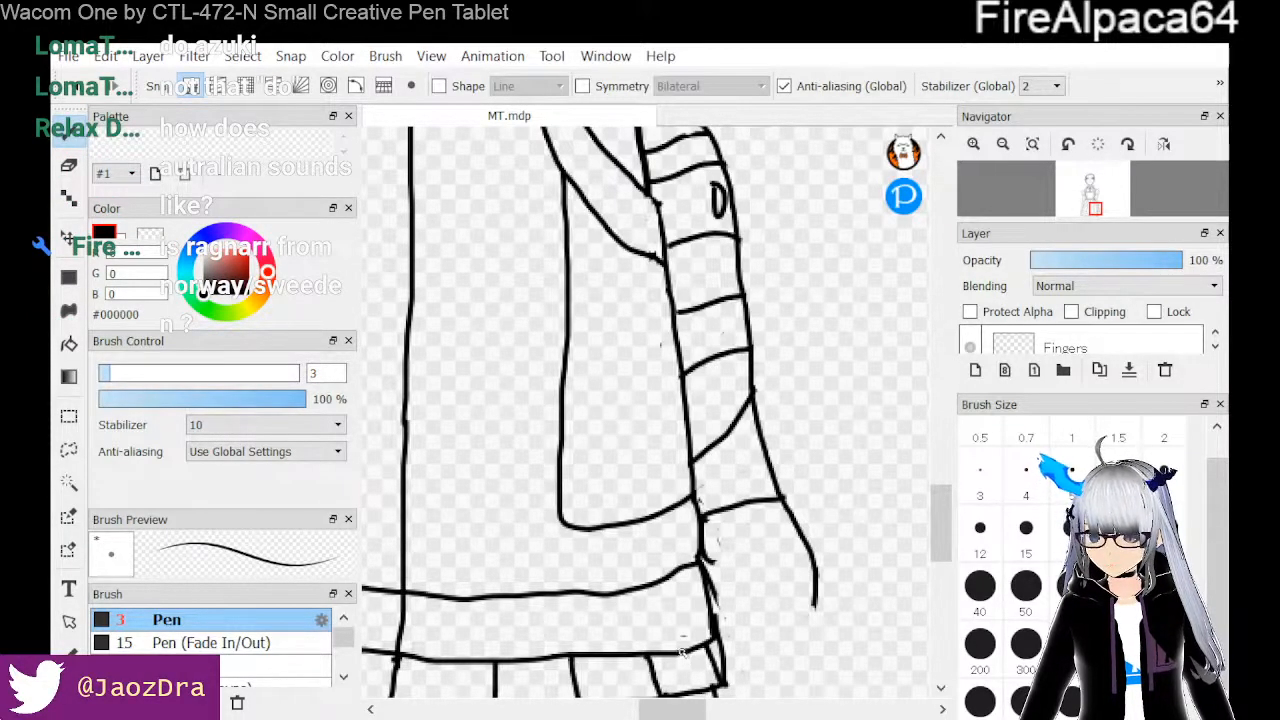
{"action": "mouse_move", "coordinate": [675, 703]}
{"action": "left_mouse_down"}
{"action": "mouse_move", "coordinate": [674, 716]}
{"action": "mouse_move", "coordinate": [712, 714]}
{"action": "mouse_move", "coordinate": [667, 716]}
{"action": "mouse_move", "coordinate": [709, 716]}
{"action": "left_mouse_up"}
{"action": "mouse_move", "coordinate": [651, 441]}
{"action": "left_mouse_down"}
{"action": "mouse_move", "coordinate": [685, 443]}
{"action": "mouse_move", "coordinate": [667, 489]}
{"action": "left_mouse_up"}
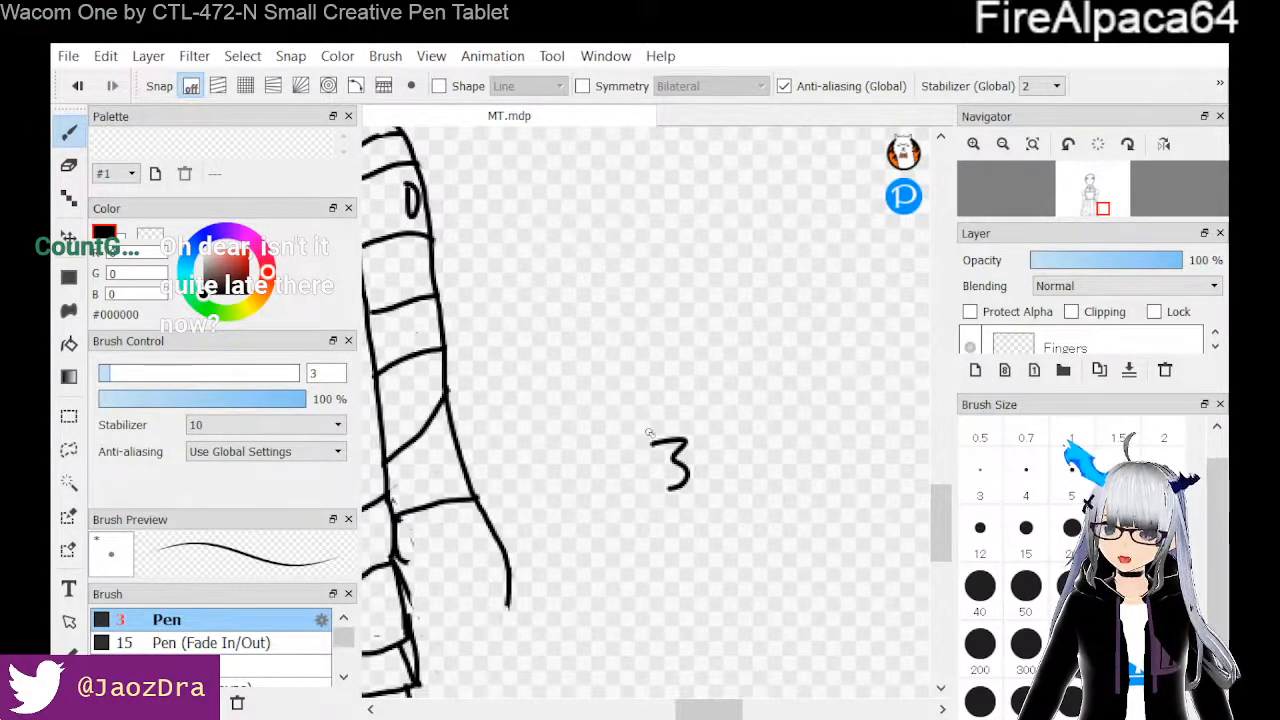
{"action": "left_click_drag", "start_coordinate": [596, 452], "coordinate": [622, 490]}
{"action": "mouse_move", "coordinate": [712, 433]}
{"action": "left_mouse_down"}
{"action": "mouse_move", "coordinate": [700, 486]}
{"action": "mouse_move", "coordinate": [756, 460]}
{"action": "mouse_move", "coordinate": [762, 488]}
{"action": "mouse_move", "coordinate": [793, 480]}
{"action": "left_mouse_up"}
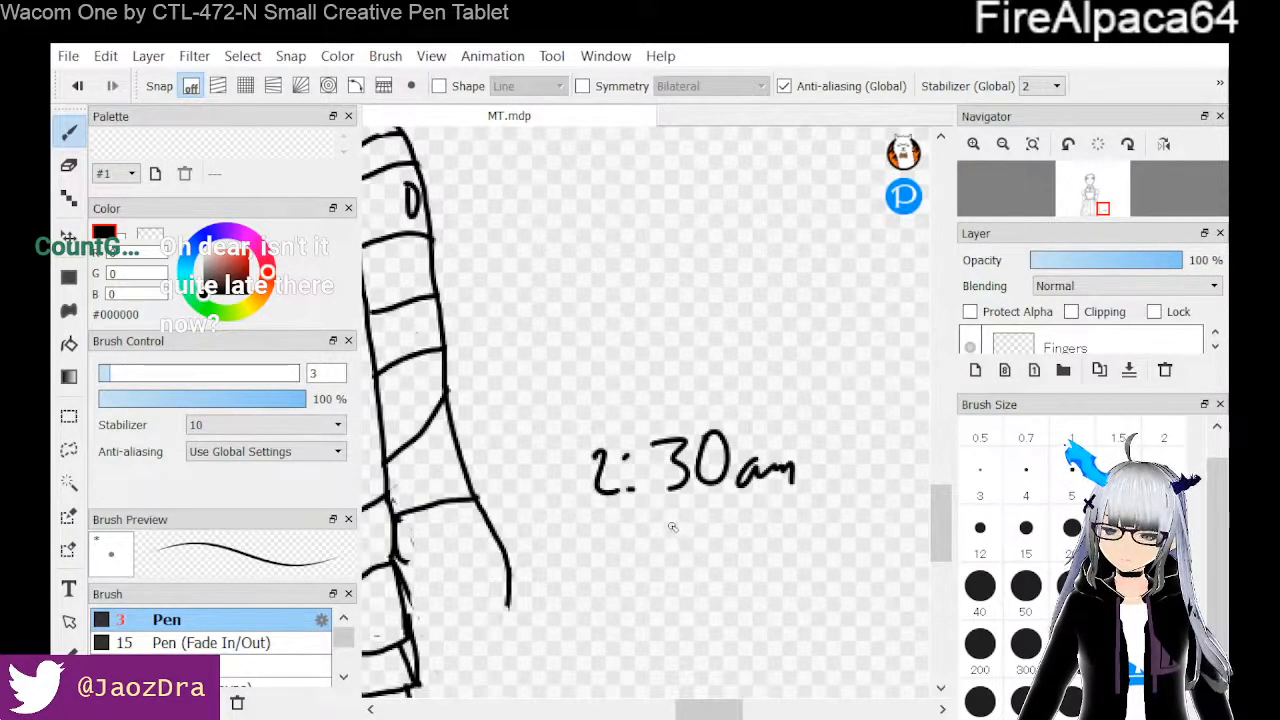
Handwrite "1½ – 3 hours" below "2:30am" and underline it with a zigzag stroke
{"action": "left_click_drag", "start_coordinate": [662, 514], "coordinate": [662, 564]}
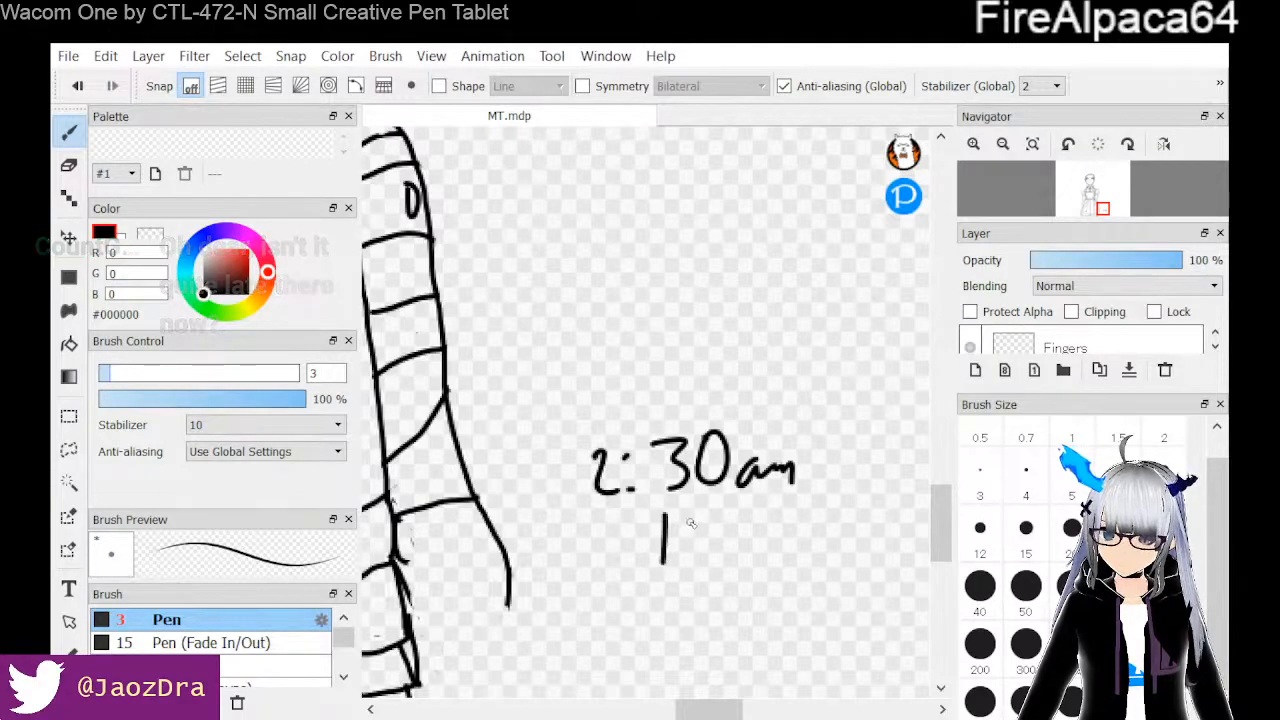
{"action": "left_click_drag", "start_coordinate": [693, 502], "coordinate": [686, 550]}
{"action": "mouse_move", "coordinate": [700, 547]}
{"action": "left_mouse_down"}
{"action": "mouse_move", "coordinate": [735, 565]}
{"action": "mouse_move", "coordinate": [786, 531]}
{"action": "left_mouse_up"}
{"action": "mouse_move", "coordinate": [814, 511]}
{"action": "left_mouse_down"}
{"action": "mouse_move", "coordinate": [834, 527]}
{"action": "mouse_move", "coordinate": [813, 564]}
{"action": "left_mouse_up"}
{"action": "left_click_drag", "start_coordinate": [731, 713], "coordinate": [753, 713]}
{"action": "mouse_move", "coordinate": [690, 505]}
{"action": "left_mouse_down"}
{"action": "mouse_move", "coordinate": [687, 548]}
{"action": "mouse_move", "coordinate": [712, 555]}
{"action": "mouse_move", "coordinate": [768, 534]}
{"action": "mouse_move", "coordinate": [779, 554]}
{"action": "left_mouse_up"}
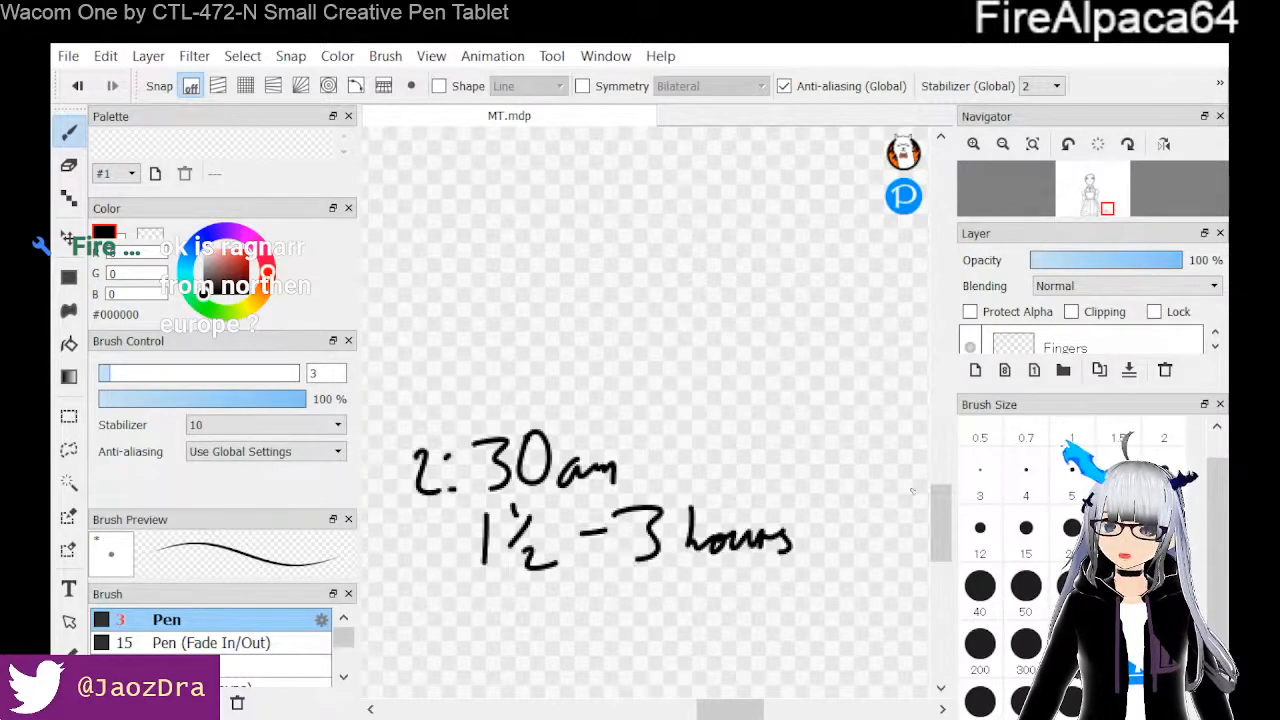
{"action": "mouse_move", "coordinate": [938, 524]}
{"action": "left_mouse_down"}
{"action": "mouse_move", "coordinate": [936, 493]}
{"action": "mouse_move", "coordinate": [936, 538]}
{"action": "left_mouse_up"}
{"action": "mouse_move", "coordinate": [530, 514]}
{"action": "left_mouse_down"}
{"action": "mouse_move", "coordinate": [579, 548]}
{"action": "mouse_move", "coordinate": [580, 600]}
{"action": "left_mouse_up"}
Handwrite "3 – 6" in the blank area above the time note and slash a long zigzag stroke across it
{"action": "left_click_drag", "start_coordinate": [935, 516], "coordinate": [935, 443]}
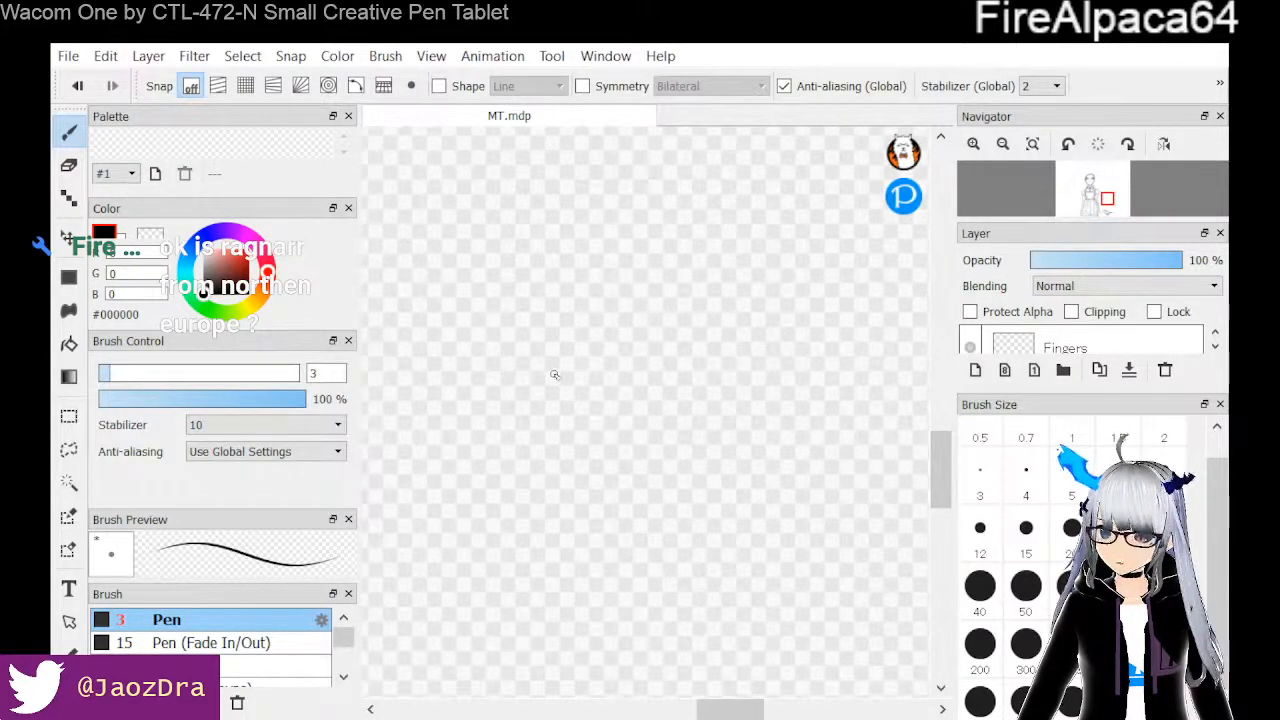
{"action": "left_click_drag", "start_coordinate": [531, 366], "coordinate": [541, 433]}
{"action": "left_click_drag", "start_coordinate": [588, 390], "coordinate": [640, 383]}
{"action": "left_click_drag", "start_coordinate": [667, 360], "coordinate": [662, 397]}
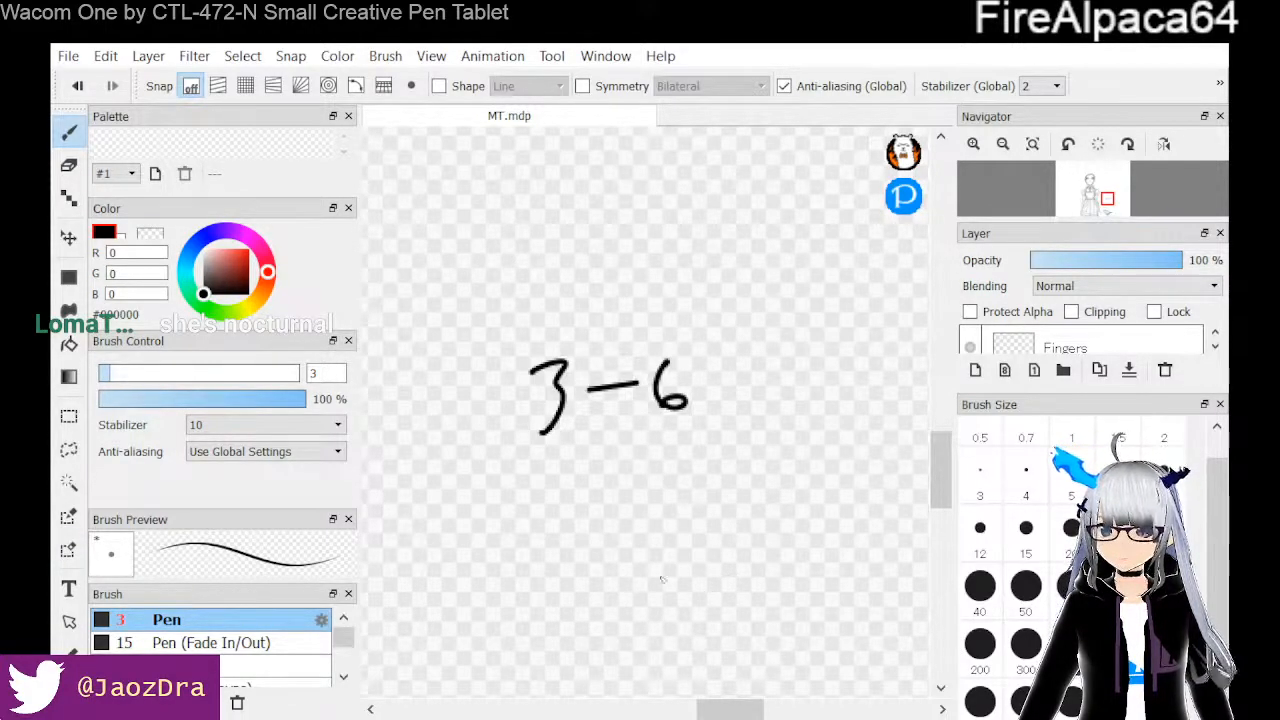
{"action": "mouse_move", "coordinate": [687, 302]}
{"action": "left_mouse_down"}
{"action": "mouse_move", "coordinate": [600, 370]}
{"action": "mouse_move", "coordinate": [548, 533]}
{"action": "left_mouse_up"}
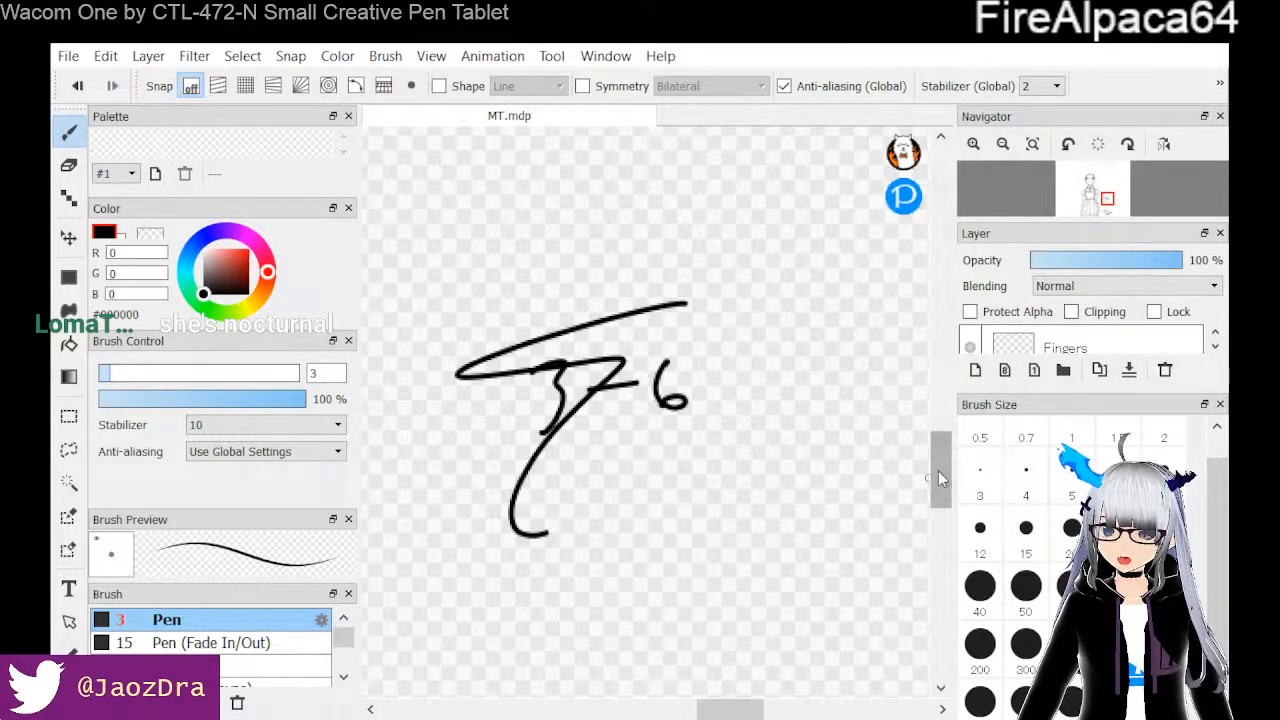
Handwrite a short word in the gap above "2:30am"
{"action": "left_click_drag", "start_coordinate": [940, 469], "coordinate": [940, 514]}
{"action": "mouse_move", "coordinate": [540, 326]}
{"action": "left_mouse_down"}
{"action": "mouse_move", "coordinate": [534, 382]}
{"action": "mouse_move", "coordinate": [562, 325]}
{"action": "left_mouse_up"}
{"action": "mouse_move", "coordinate": [530, 352]}
{"action": "left_mouse_down"}
{"action": "mouse_move", "coordinate": [546, 350]}
{"action": "mouse_move", "coordinate": [550, 378]}
{"action": "left_mouse_up"}
{"action": "mouse_move", "coordinate": [558, 350]}
{"action": "left_mouse_down"}
{"action": "mouse_move", "coordinate": [600, 351]}
{"action": "mouse_move", "coordinate": [604, 322]}
{"action": "mouse_move", "coordinate": [607, 383]}
{"action": "mouse_move", "coordinate": [625, 381]}
{"action": "mouse_move", "coordinate": [650, 342]}
{"action": "left_mouse_up"}
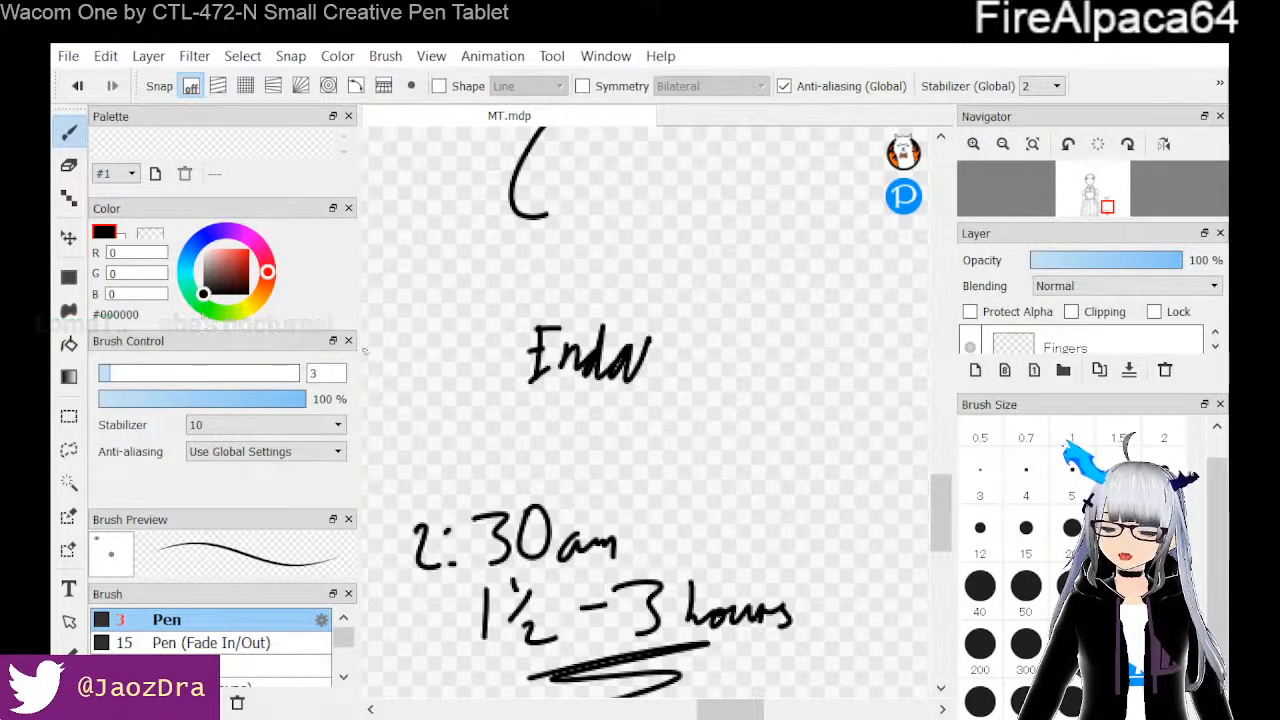
Erase the time notes and the zigzag stroke beside the maid, then switch back to the Pen
{"action": "left_click", "coordinate": [69, 165]}
{"action": "mouse_move", "coordinate": [495, 310]}
{"action": "left_mouse_down"}
{"action": "mouse_move", "coordinate": [640, 398]}
{"action": "mouse_move", "coordinate": [612, 382]}
{"action": "mouse_move", "coordinate": [633, 366]}
{"action": "mouse_move", "coordinate": [615, 397]}
{"action": "mouse_move", "coordinate": [609, 496]}
{"action": "mouse_move", "coordinate": [656, 555]}
{"action": "mouse_move", "coordinate": [708, 569]}
{"action": "left_mouse_up"}
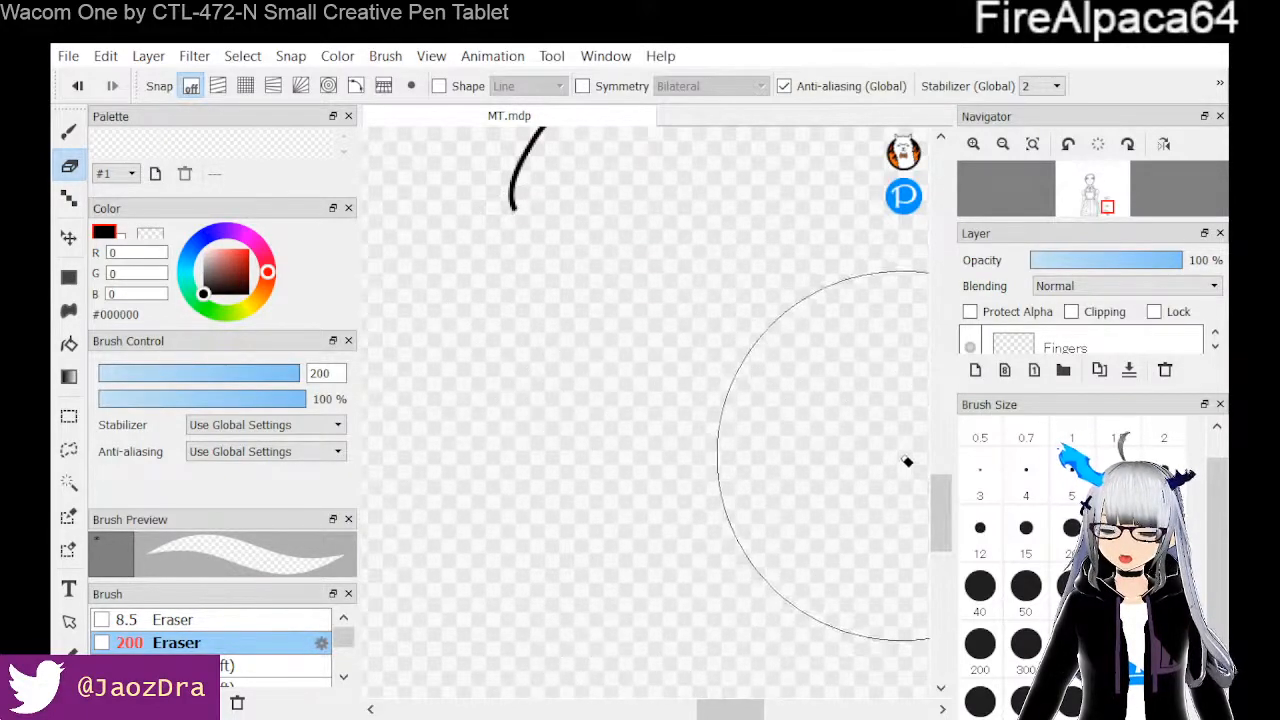
{"action": "left_click_drag", "start_coordinate": [931, 510], "coordinate": [931, 463]}
{"action": "mouse_move", "coordinate": [620, 400]}
{"action": "left_mouse_down"}
{"action": "mouse_move", "coordinate": [656, 452]}
{"action": "mouse_move", "coordinate": [637, 428]}
{"action": "left_mouse_up"}
{"action": "left_click", "coordinate": [70, 135]}
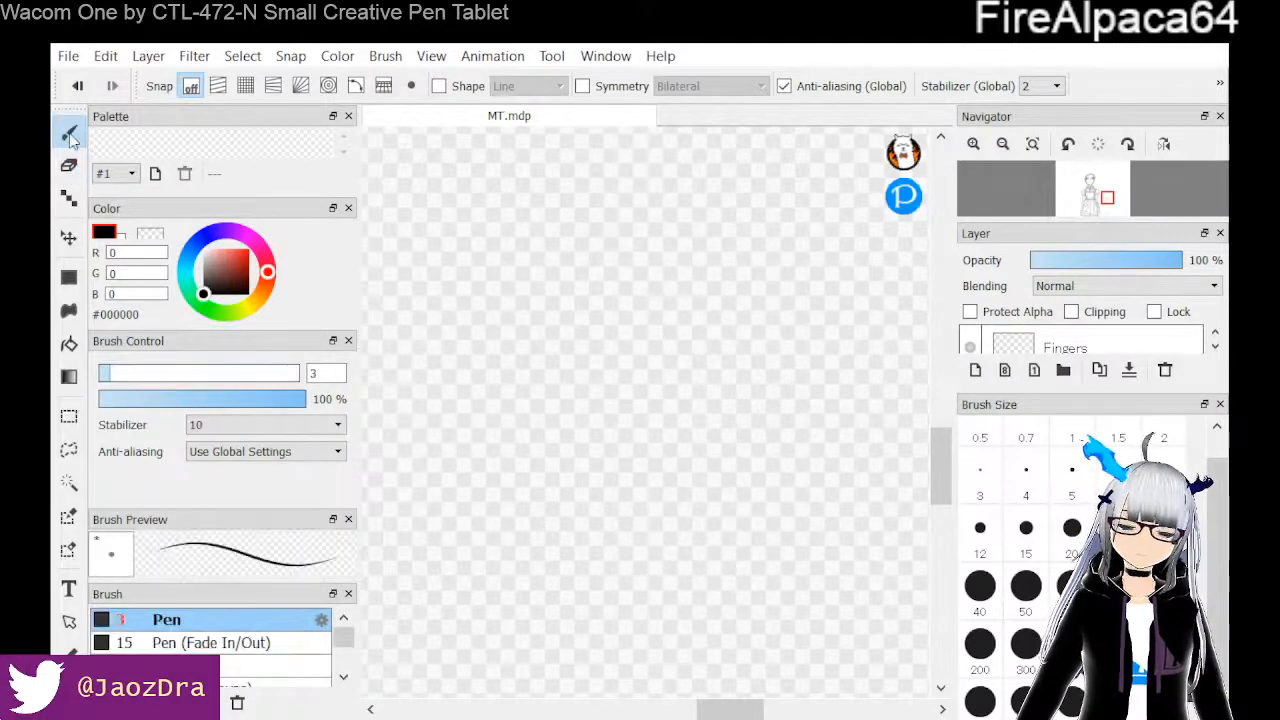
Draw a short curved stroke on the Fingers layer where the maid's cuff meets the skirt's edge
{"action": "left_click_drag", "start_coordinate": [730, 709], "coordinate": [671, 709]}
{"action": "left_click_drag", "start_coordinate": [940, 482], "coordinate": [935, 548]}
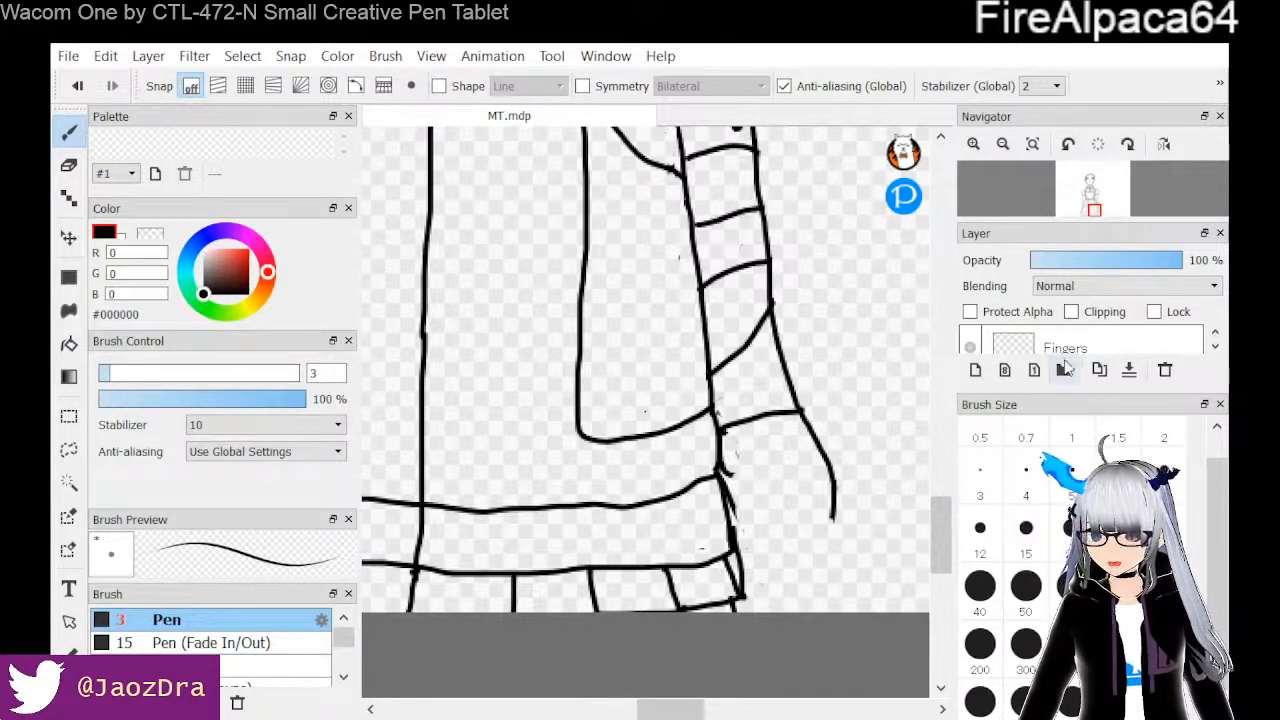
{"action": "left_click", "coordinate": [1110, 340]}
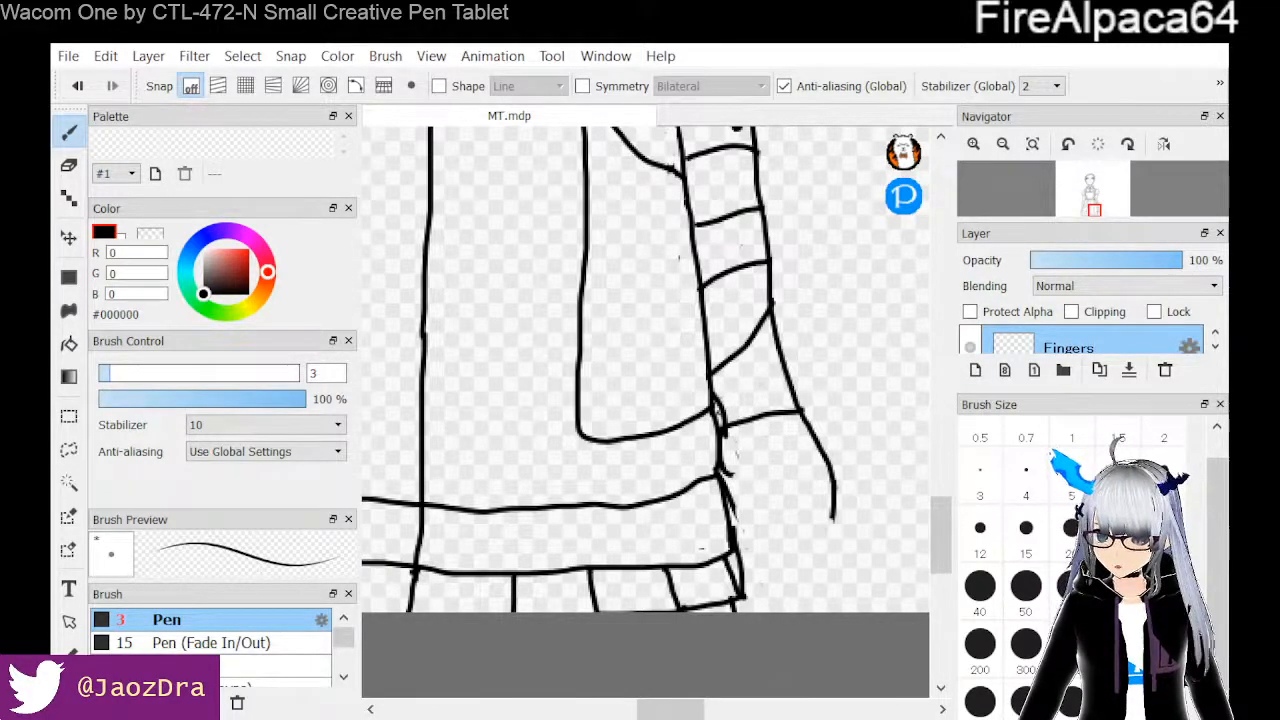
On the Body layer, redraw the skirt's lower side edge as an outward curve and erase the old straight line with a size 3 Eraser
{"action": "left_click", "coordinate": [1215, 346]}
{"action": "left_click", "coordinate": [1160, 338]}
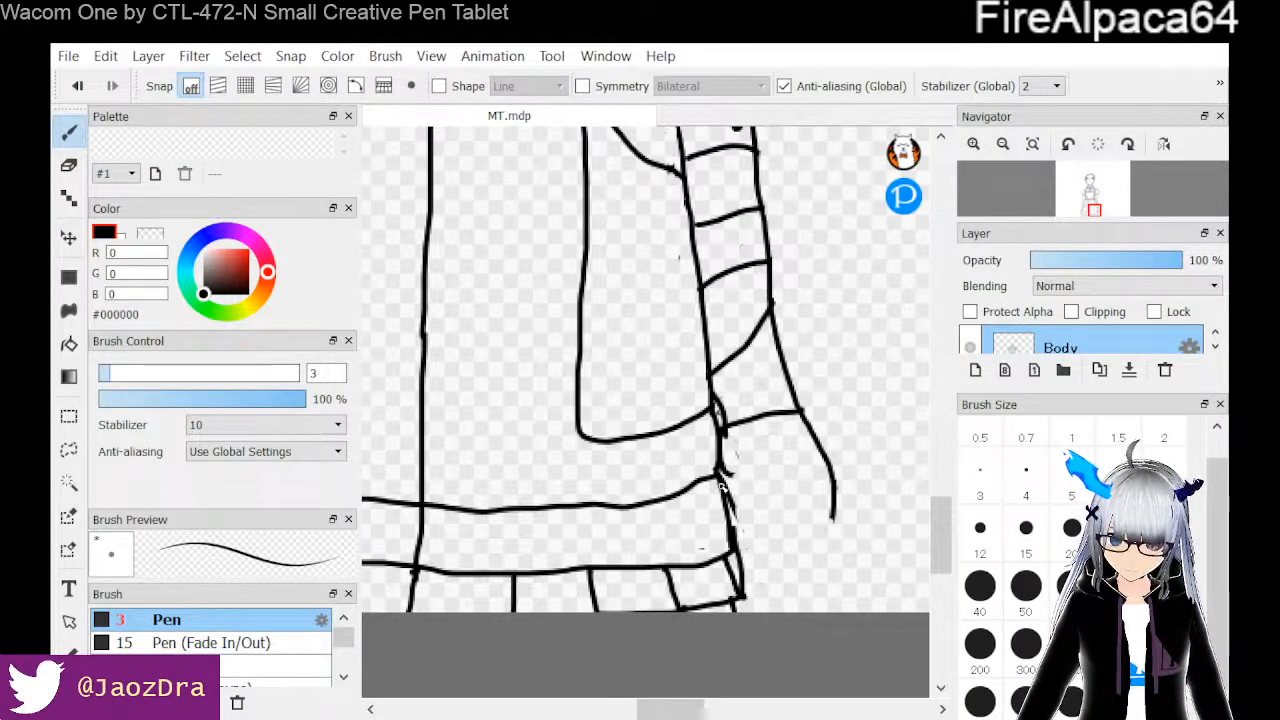
{"action": "left_click_drag", "start_coordinate": [727, 494], "coordinate": [748, 560]}
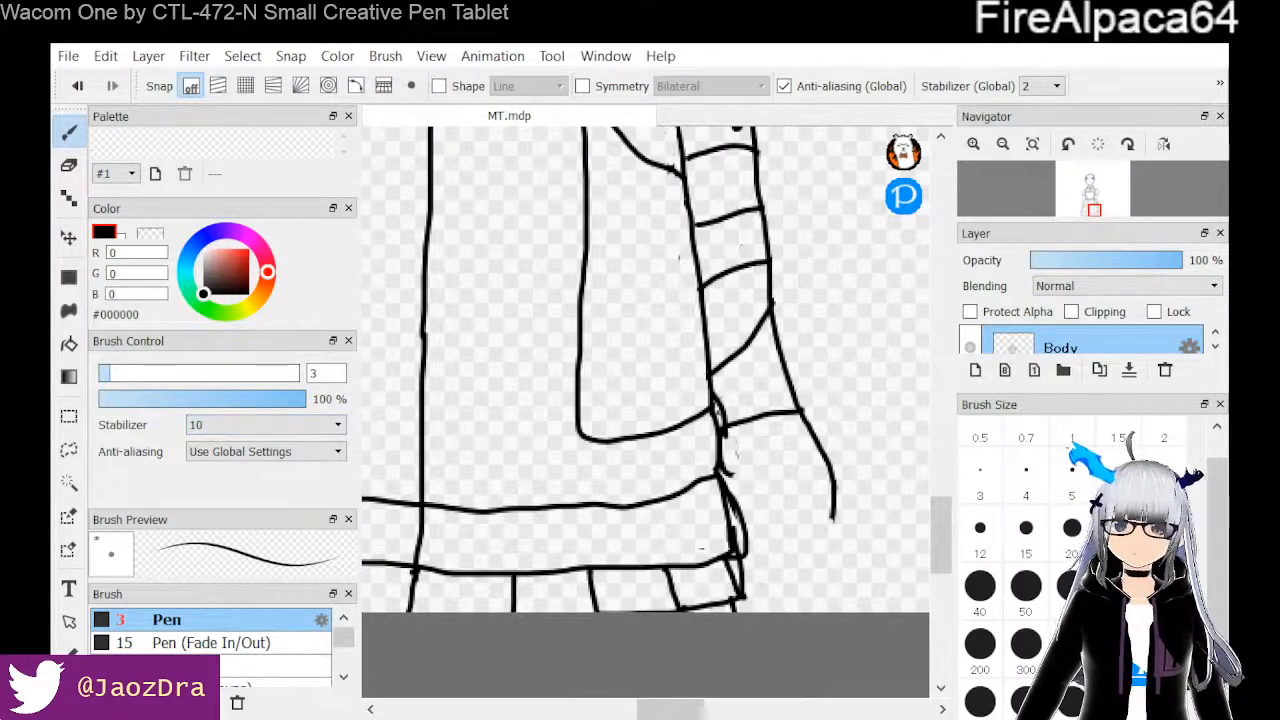
{"action": "left_click", "coordinate": [68, 168]}
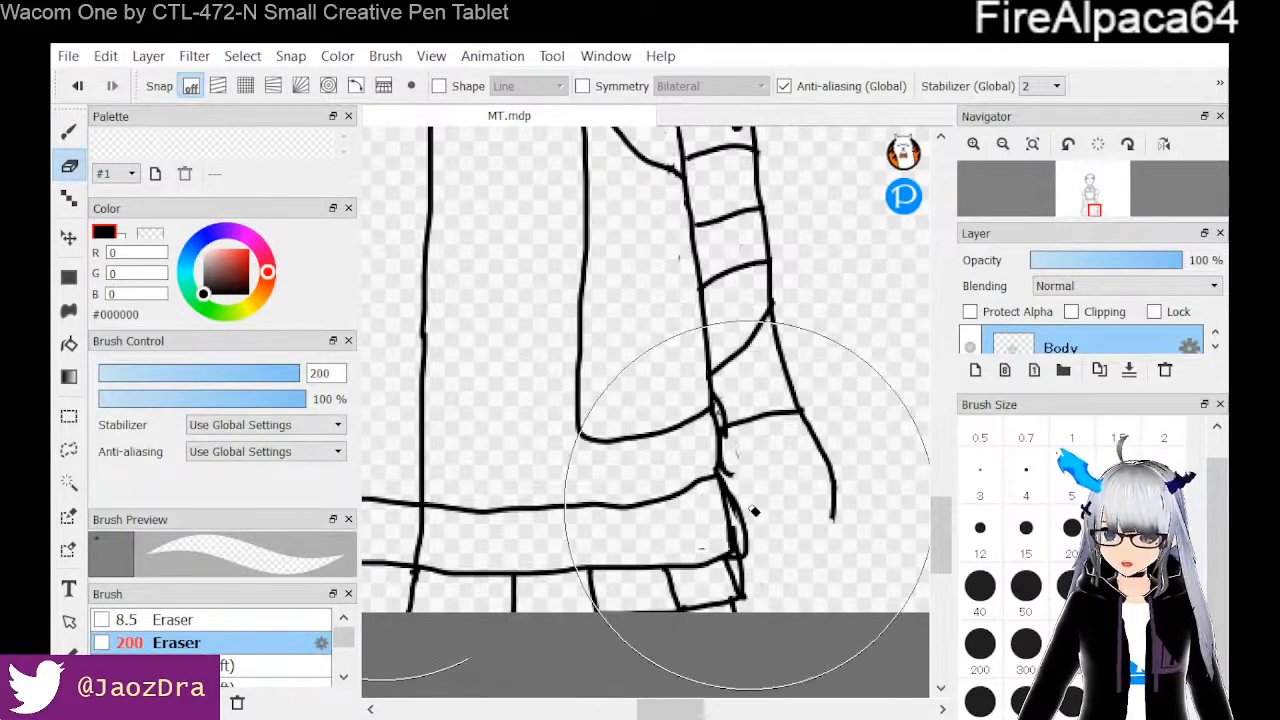
{"action": "left_click", "coordinate": [980, 505]}
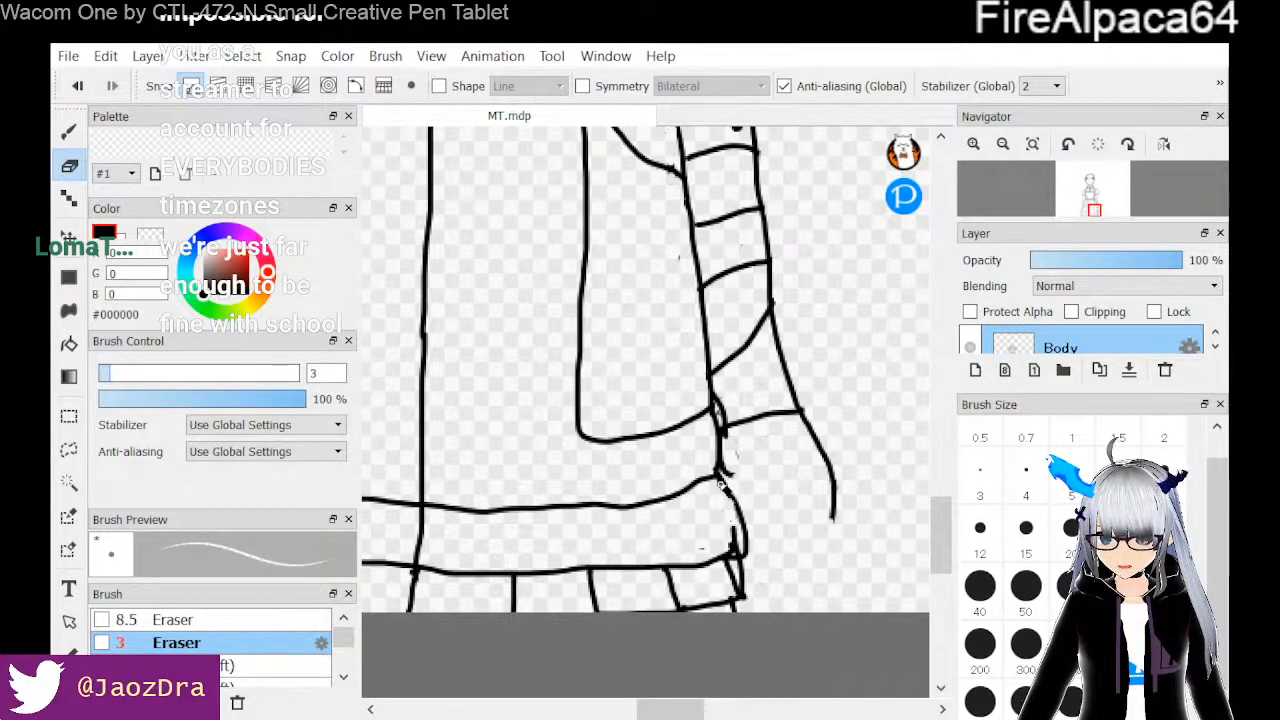
Check the line and Face layers, then erase the leftover stroke above the hem corner on the Fingers layer
{"action": "left_click", "coordinate": [1215, 346]}
{"action": "left_click", "coordinate": [1146, 347]}
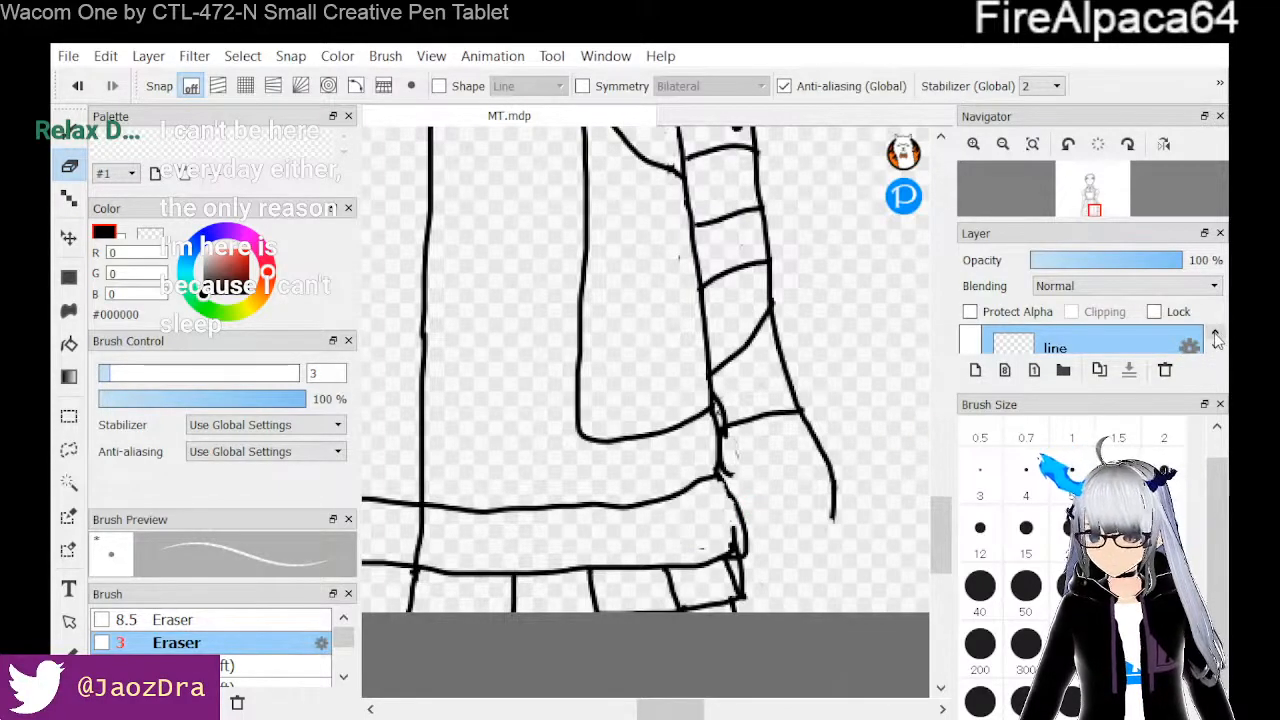
{"action": "left_click", "coordinate": [1216, 334]}
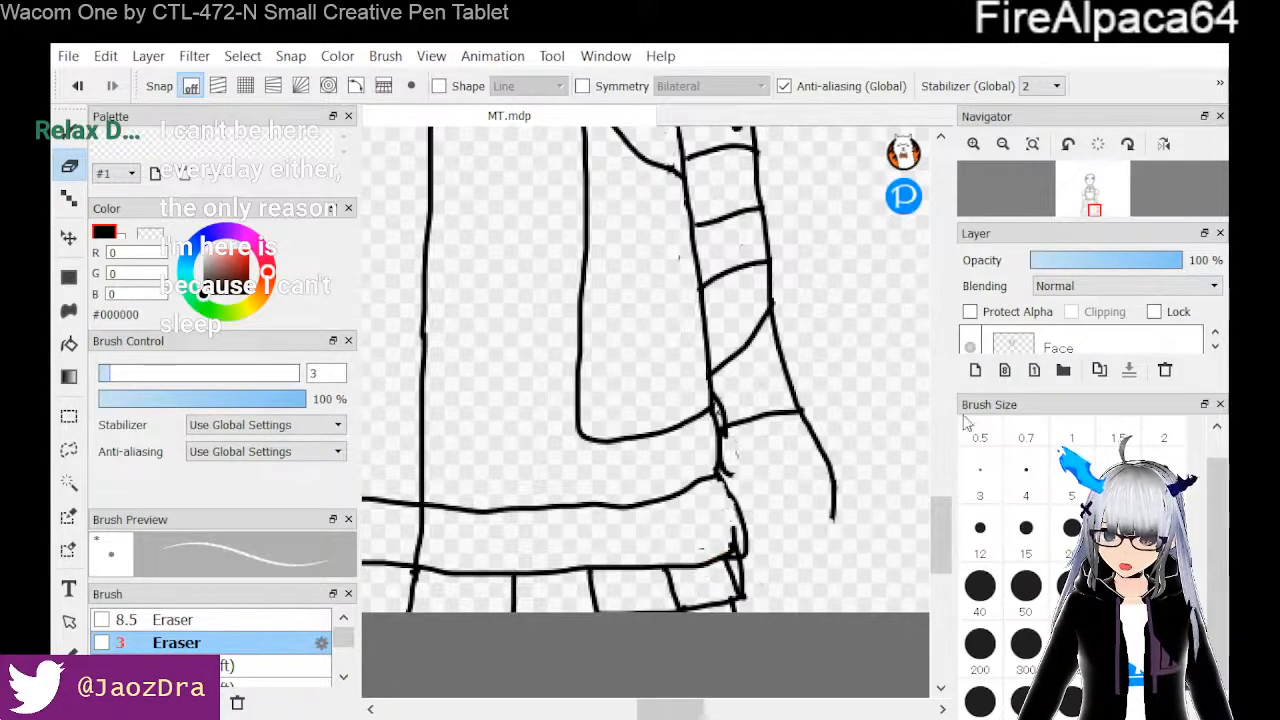
{"action": "left_click", "coordinate": [1107, 345]}
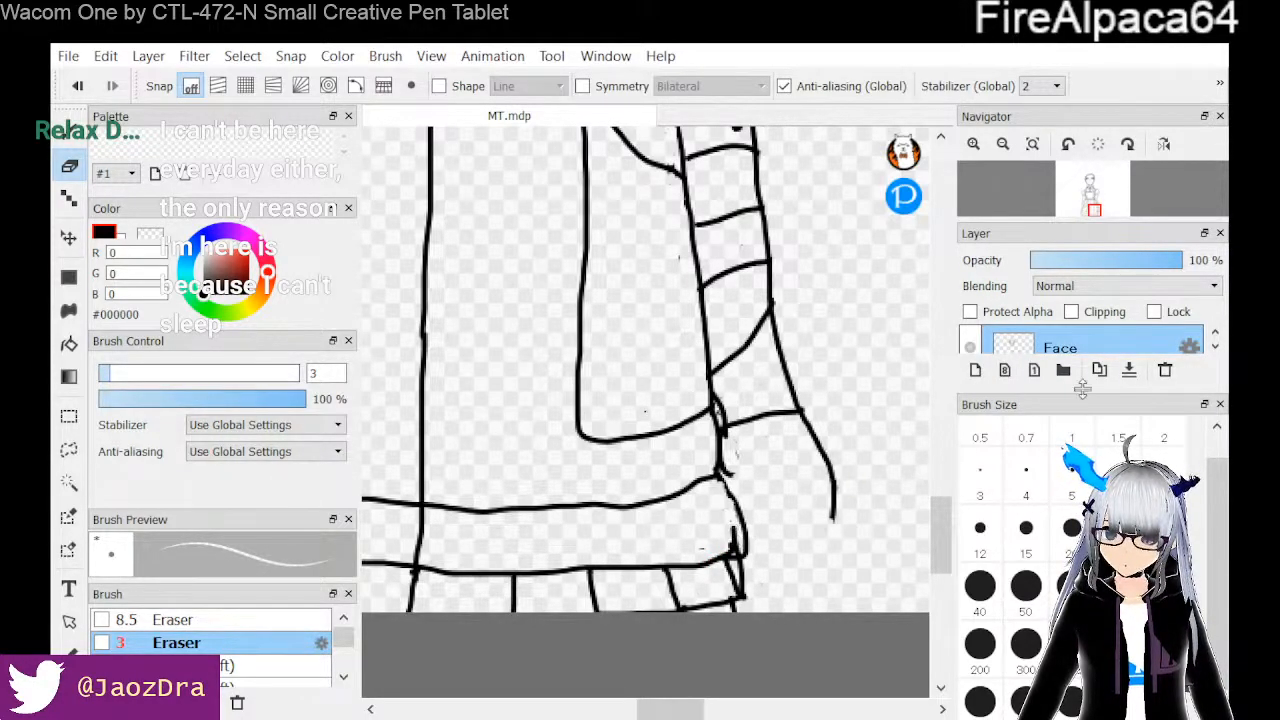
{"action": "left_click", "coordinate": [1215, 346]}
{"action": "left_click", "coordinate": [1144, 345]}
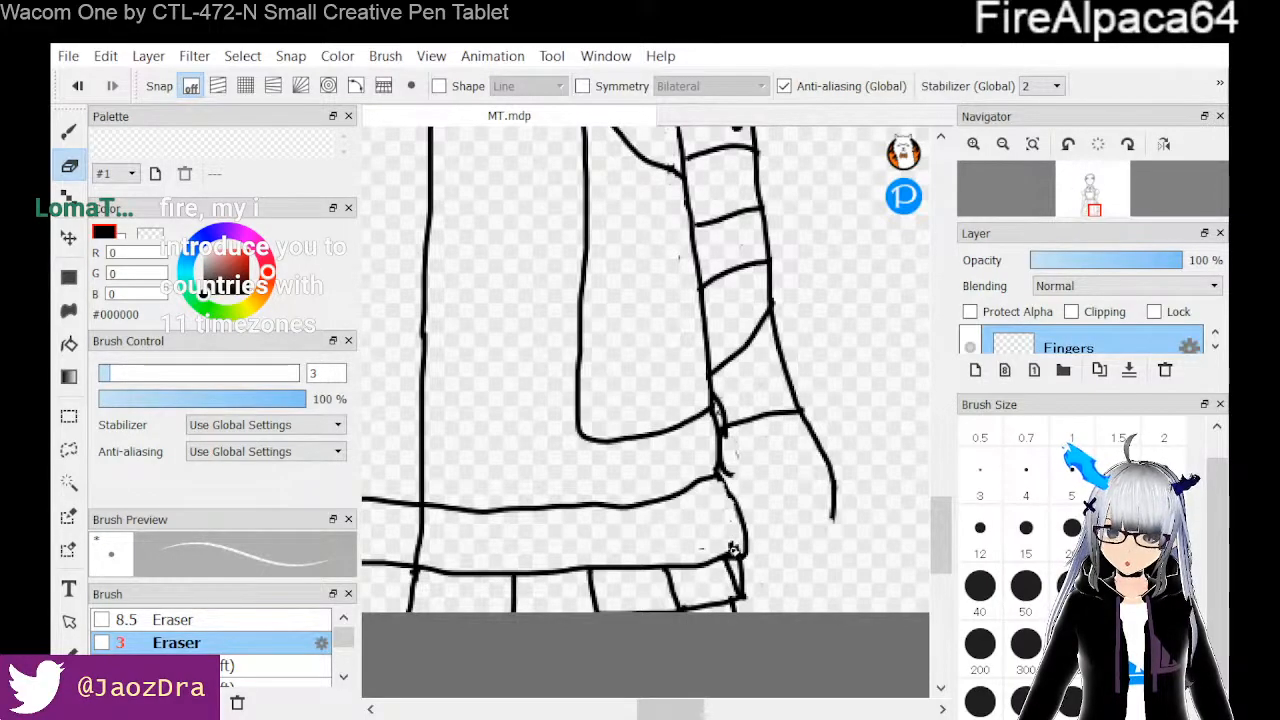
Clean up the remaining stray marks at the skirt's hem corner on the Body layer
{"action": "left_click", "coordinate": [1214, 335]}
{"action": "left_click", "coordinate": [1215, 347]}
{"action": "left_click", "coordinate": [1215, 347]}
{"action": "left_click", "coordinate": [1172, 344]}
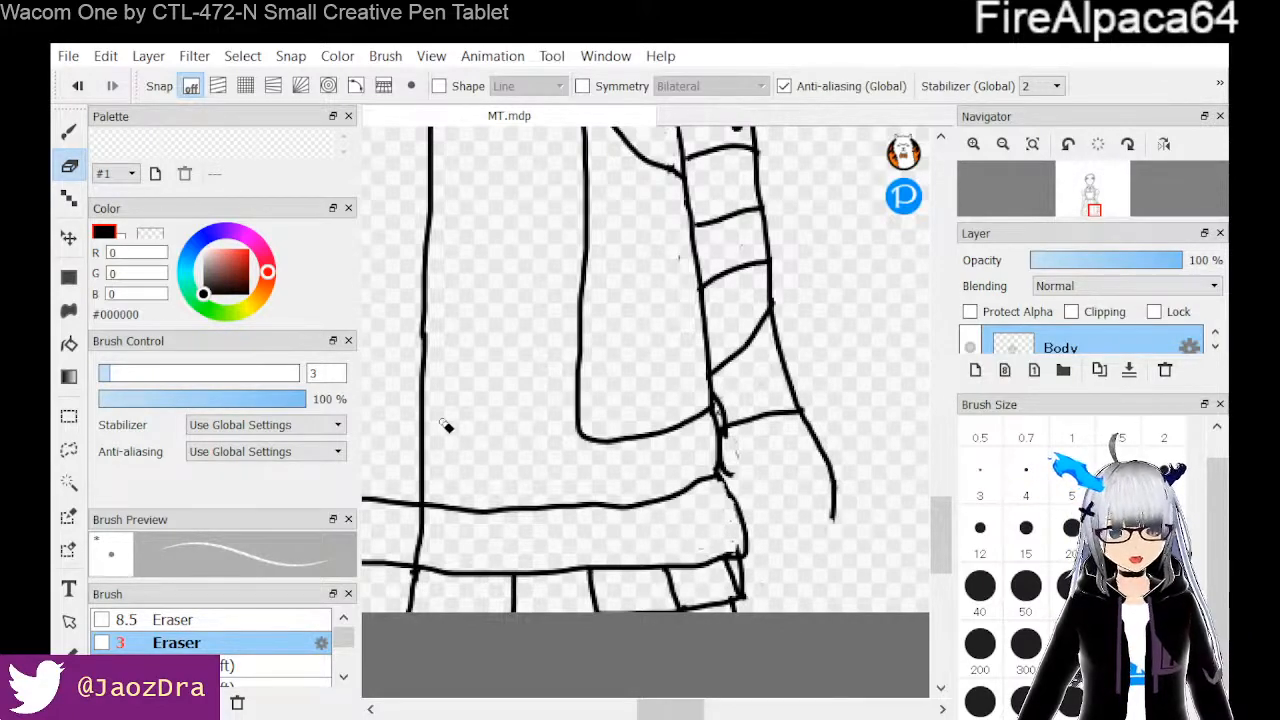
Erase the doubled stroke and stray marks along the skirt's side edge just below the cuff on the Body layer
{"action": "left_click", "coordinate": [69, 135]}
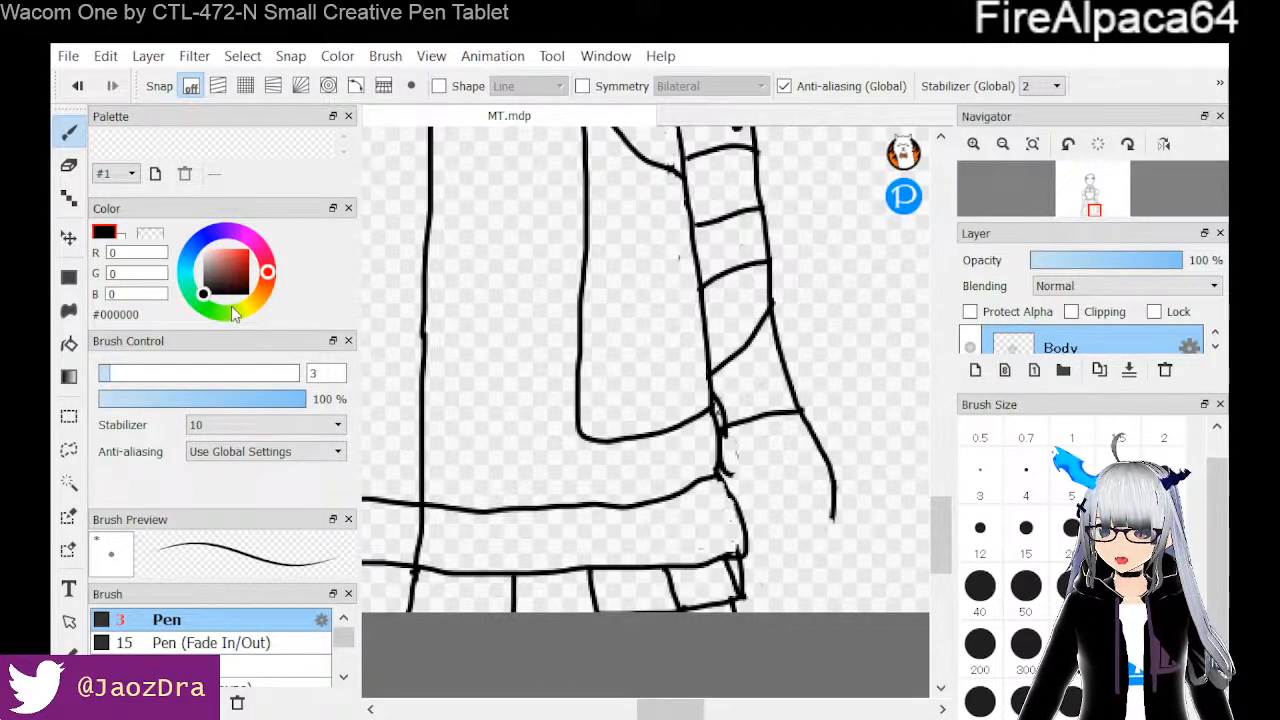
{"action": "left_click", "coordinate": [70, 168]}
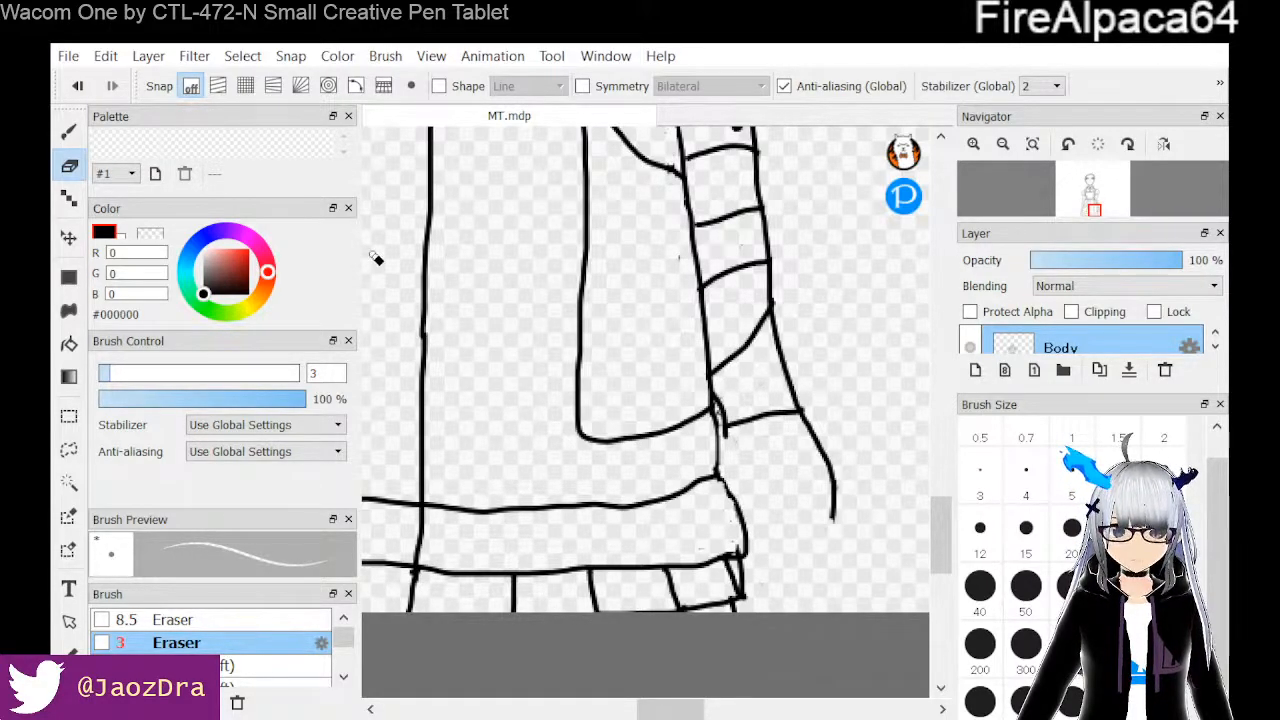
{"action": "left_click", "coordinate": [69, 131]}
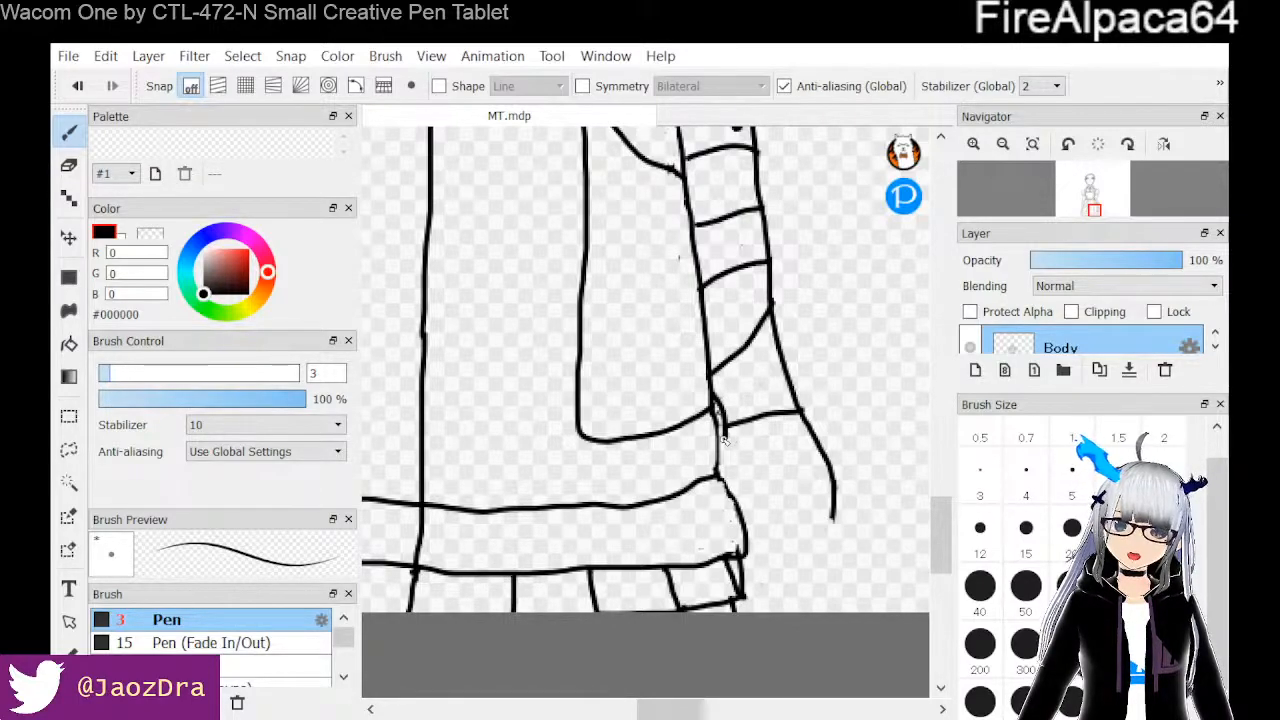
{"action": "left_click_drag", "start_coordinate": [719, 438], "coordinate": [721, 482]}
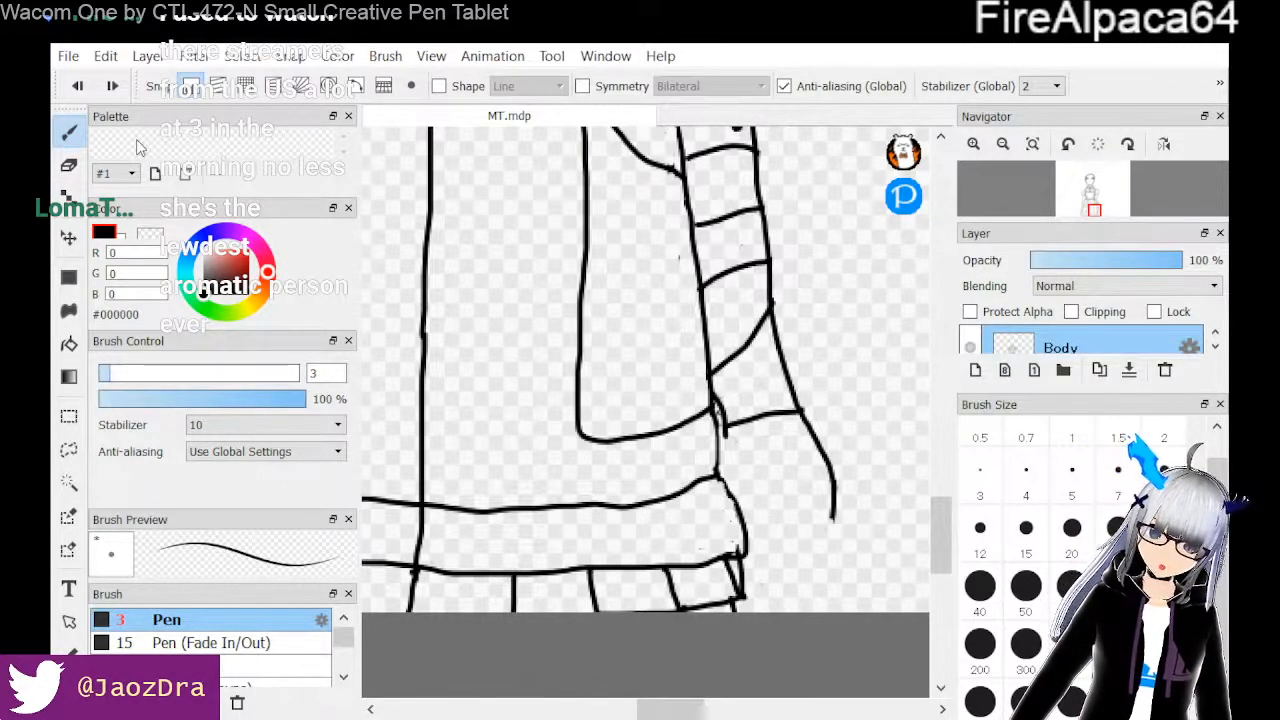
{"action": "left_click", "coordinate": [69, 165]}
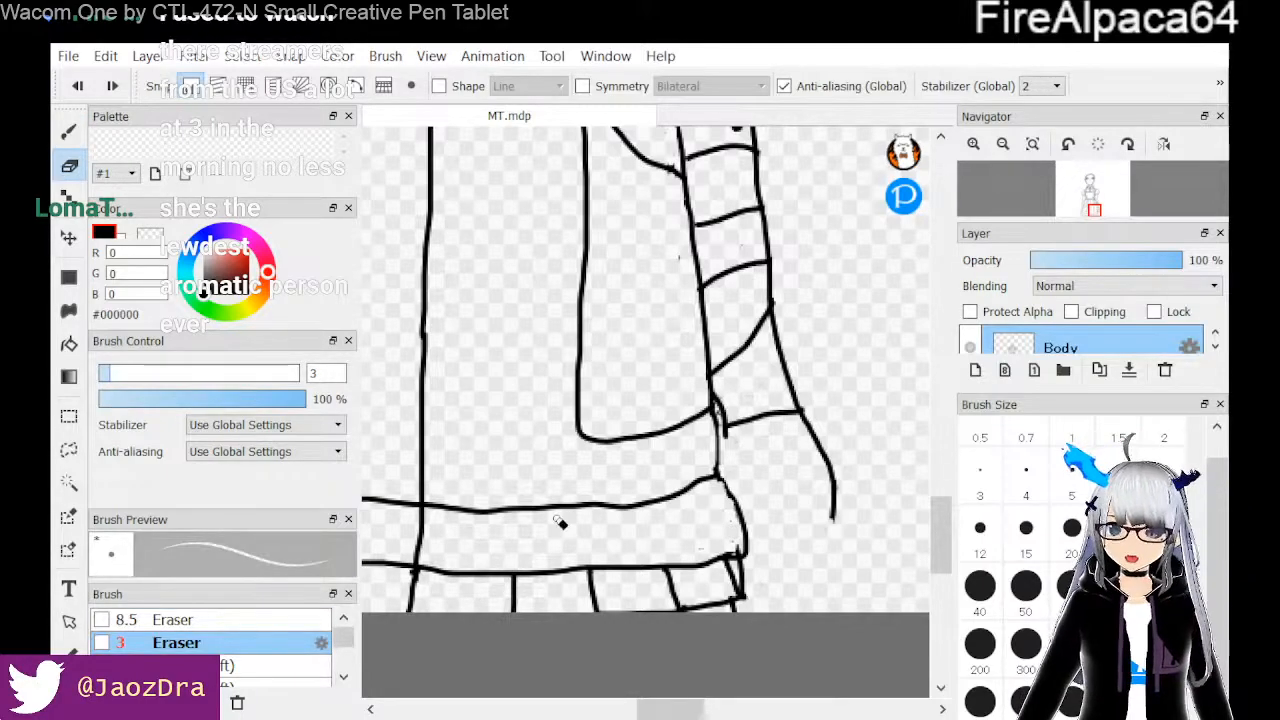
{"action": "mouse_move", "coordinate": [743, 516]}
{"action": "left_mouse_down"}
{"action": "mouse_move", "coordinate": [732, 500]}
{"action": "mouse_move", "coordinate": [748, 534]}
{"action": "mouse_move", "coordinate": [727, 490]}
{"action": "left_mouse_up"}
{"action": "mouse_move", "coordinate": [740, 554]}
{"action": "left_mouse_down"}
{"action": "mouse_move", "coordinate": [750, 536]}
{"action": "mouse_move", "coordinate": [738, 556]}
{"action": "left_mouse_up"}
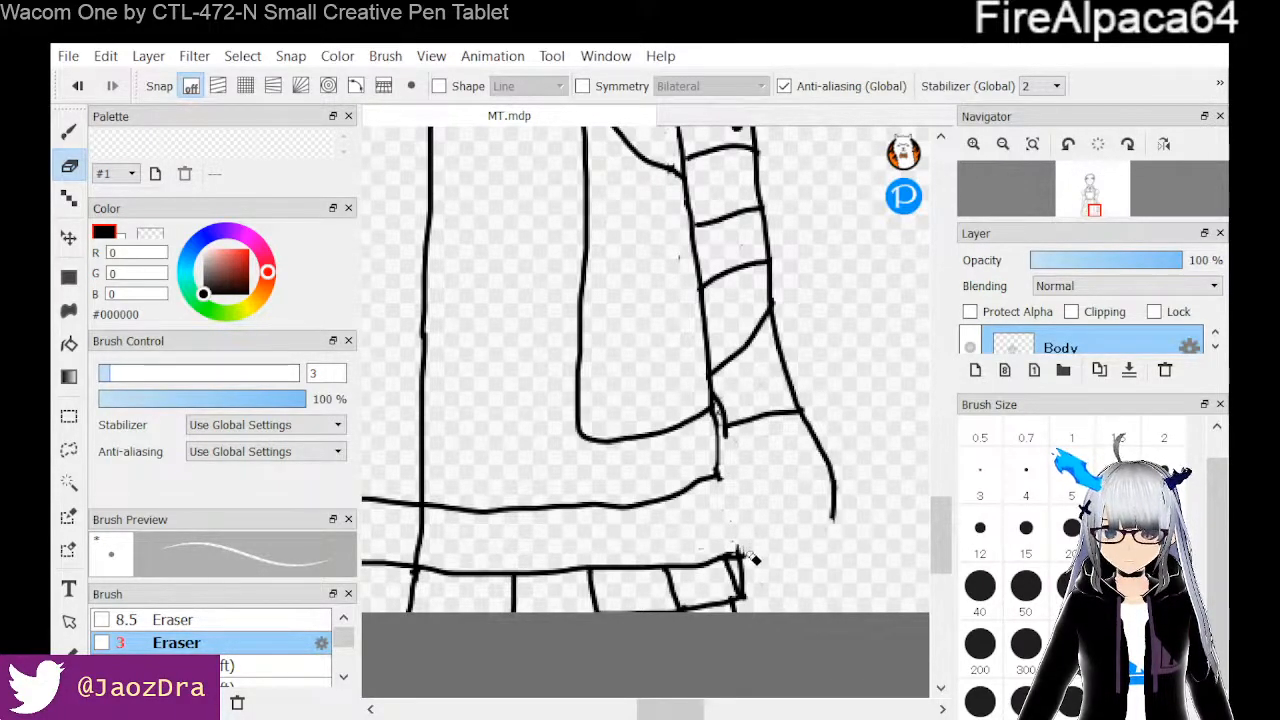
{"action": "left_click", "coordinate": [70, 134]}
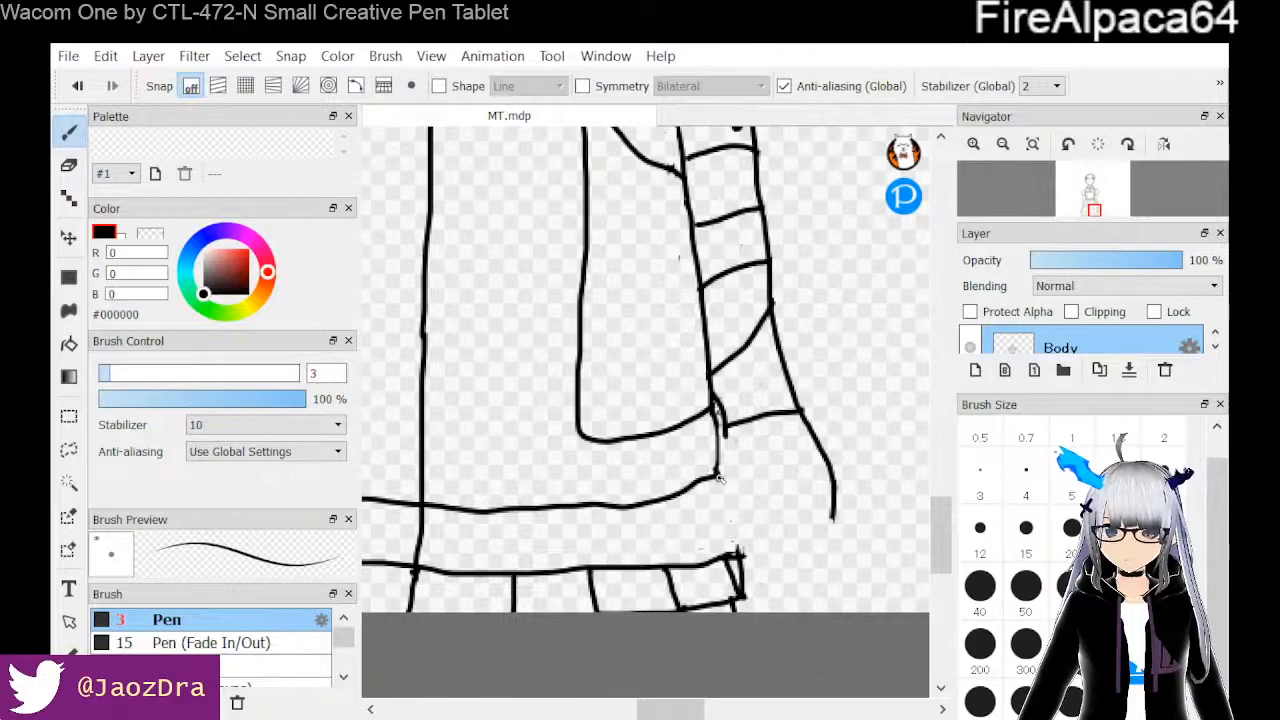
{"action": "left_click_drag", "start_coordinate": [718, 478], "coordinate": [742, 570]}
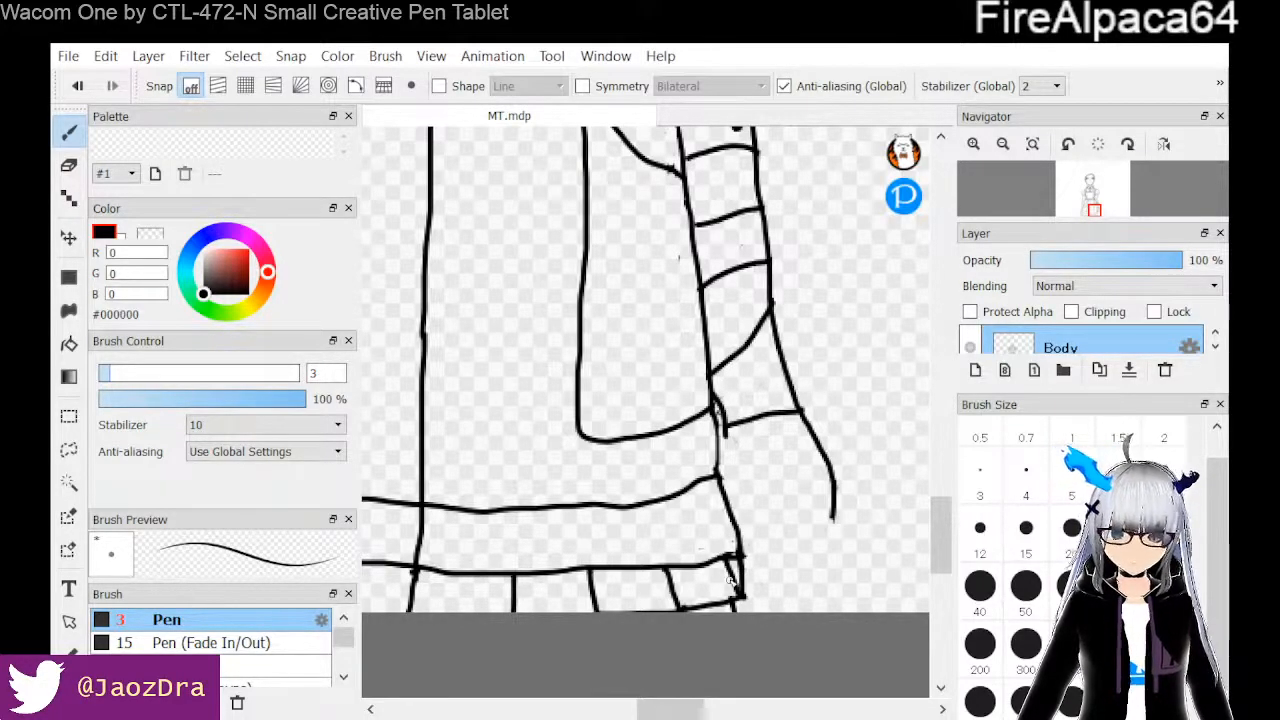
{"action": "key", "text": "ctrl+z"}
{"action": "key", "text": "ctrl+z"}
{"action": "key", "text": "ctrl+z"}
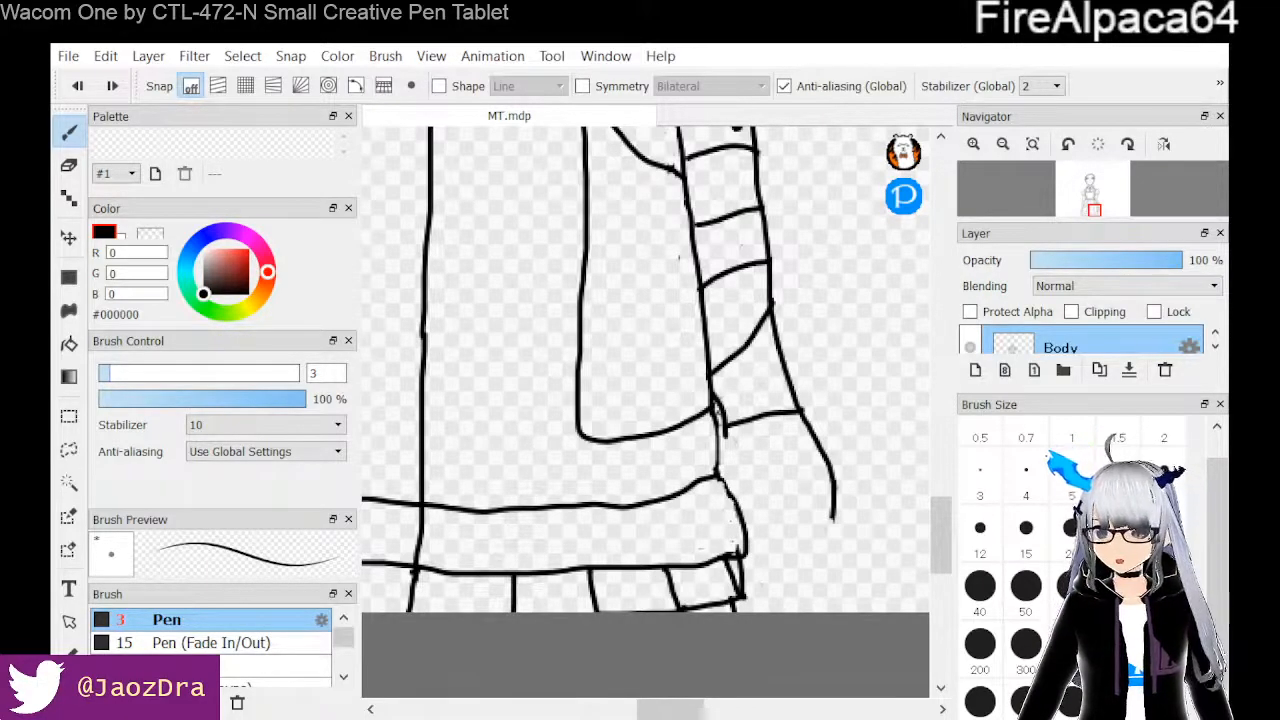
On the Fingers layer, draw the hand's inner edge down from the cuff and a short vertical finger line inside the hand
{"action": "left_click", "coordinate": [1216, 347]}
{"action": "left_click", "coordinate": [1216, 347]}
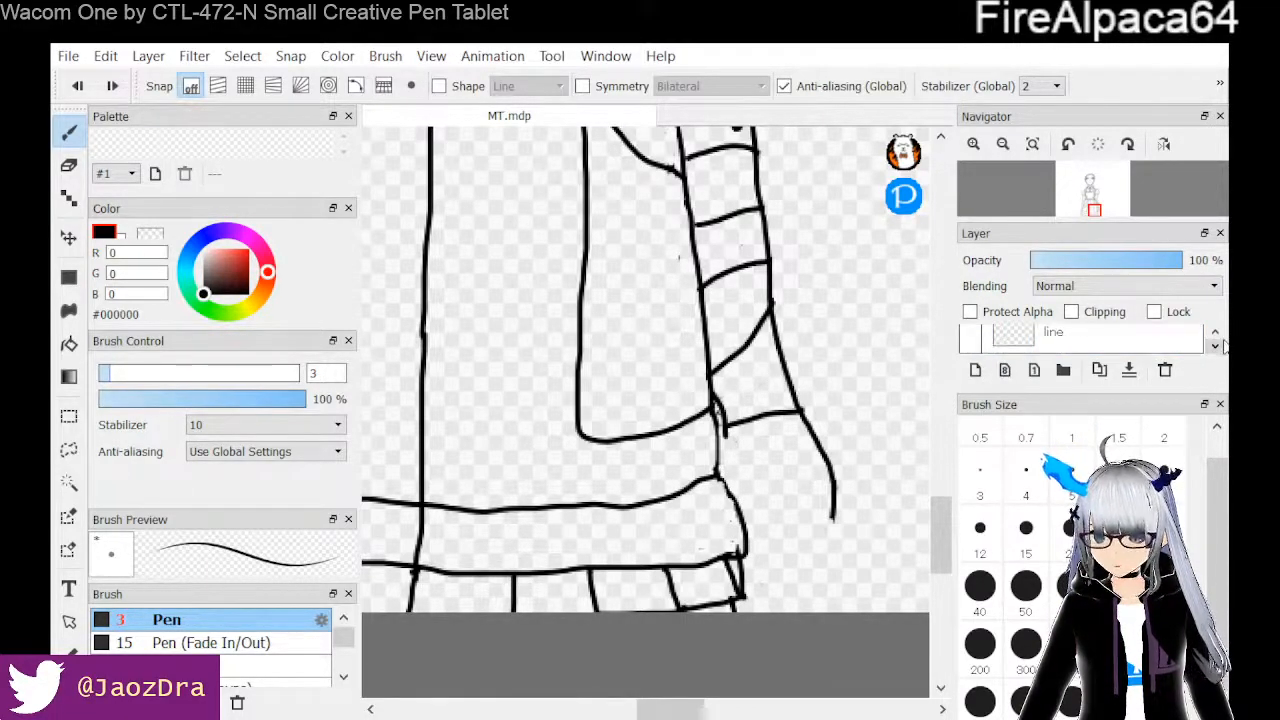
{"action": "left_click", "coordinate": [1215, 332]}
{"action": "left_click", "coordinate": [1215, 332]}
{"action": "left_click", "coordinate": [1163, 347]}
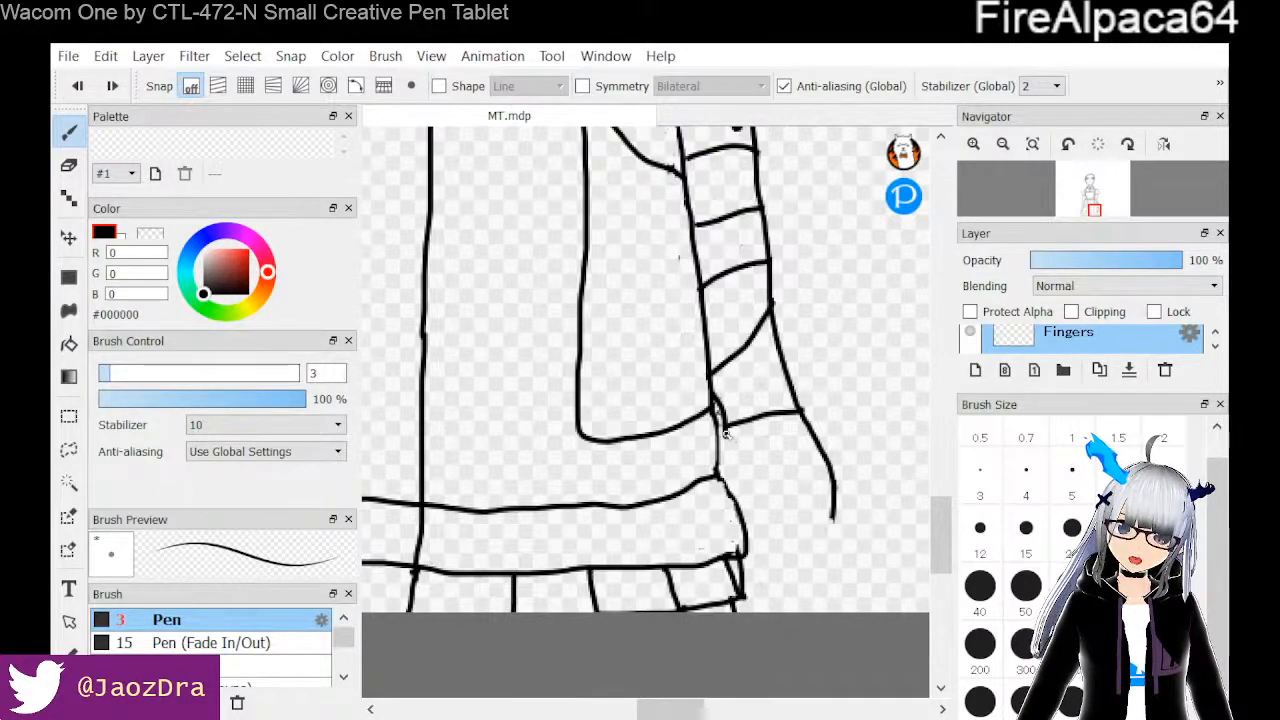
{"action": "left_click_drag", "start_coordinate": [726, 458], "coordinate": [727, 478]}
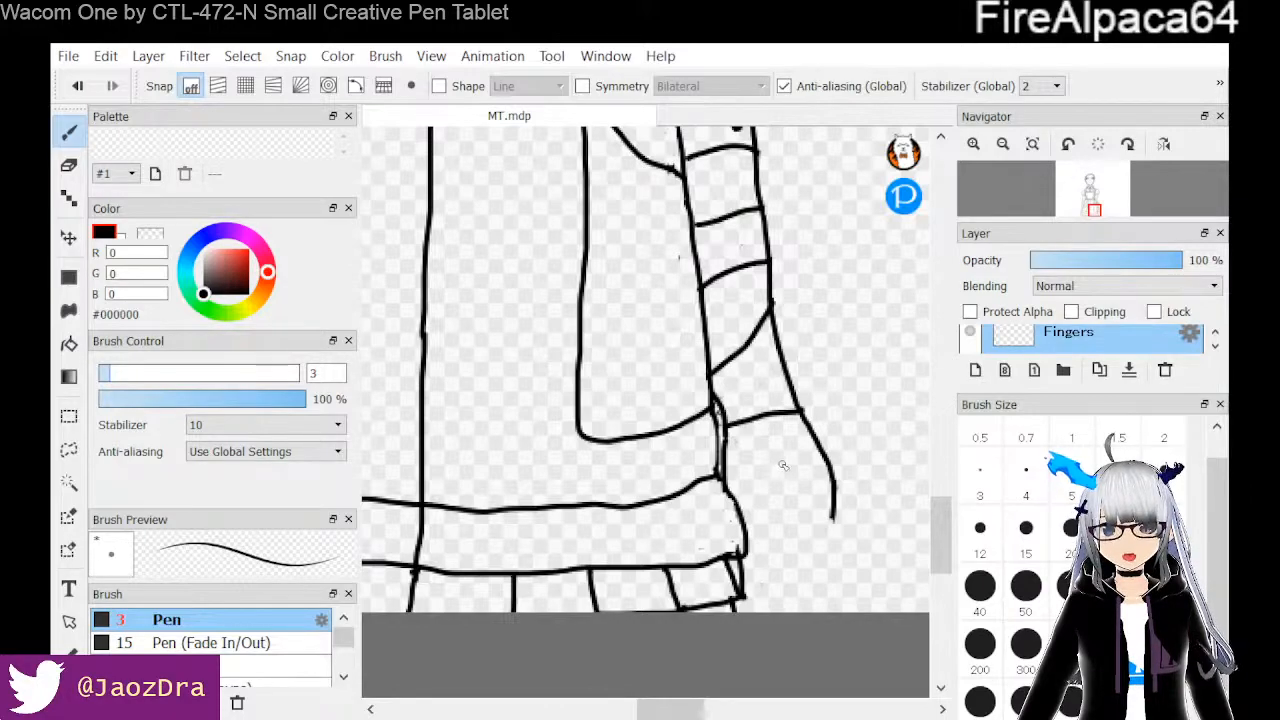
{"action": "left_click_drag", "start_coordinate": [783, 464], "coordinate": [780, 534]}
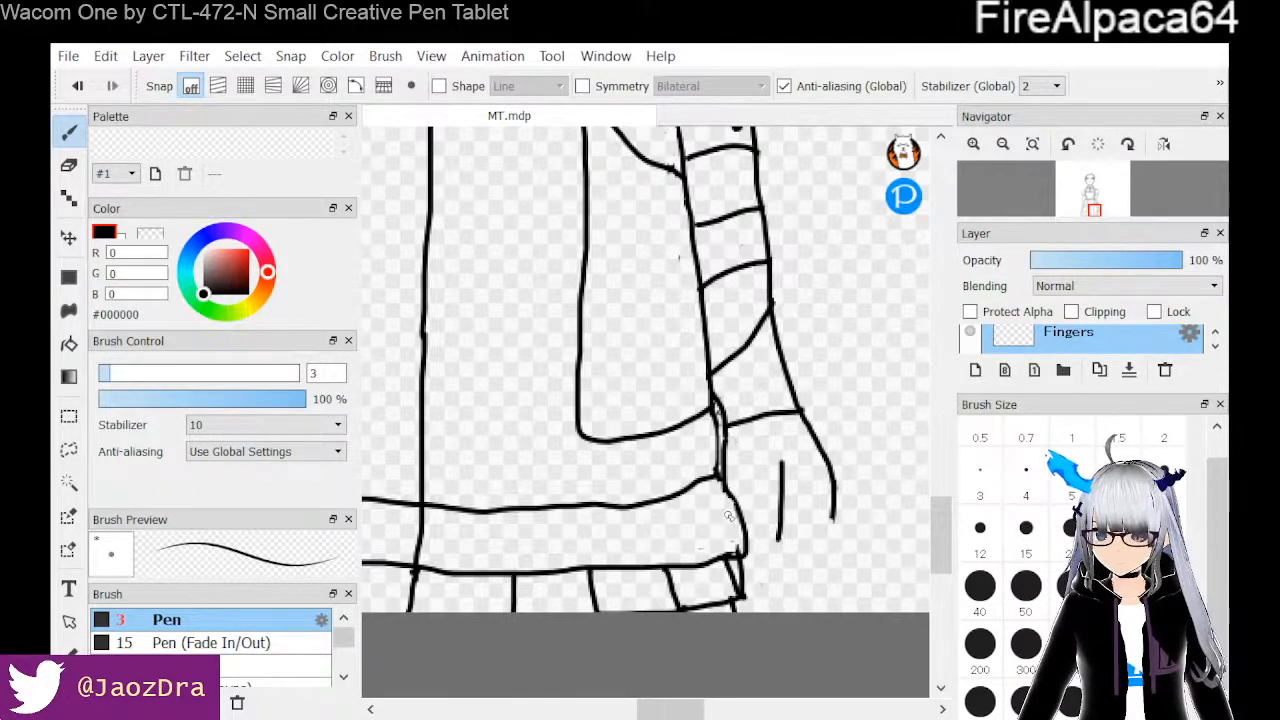
Close the Brush Size panel to give the layer list more room
{"action": "left_click", "coordinate": [1204, 406]}
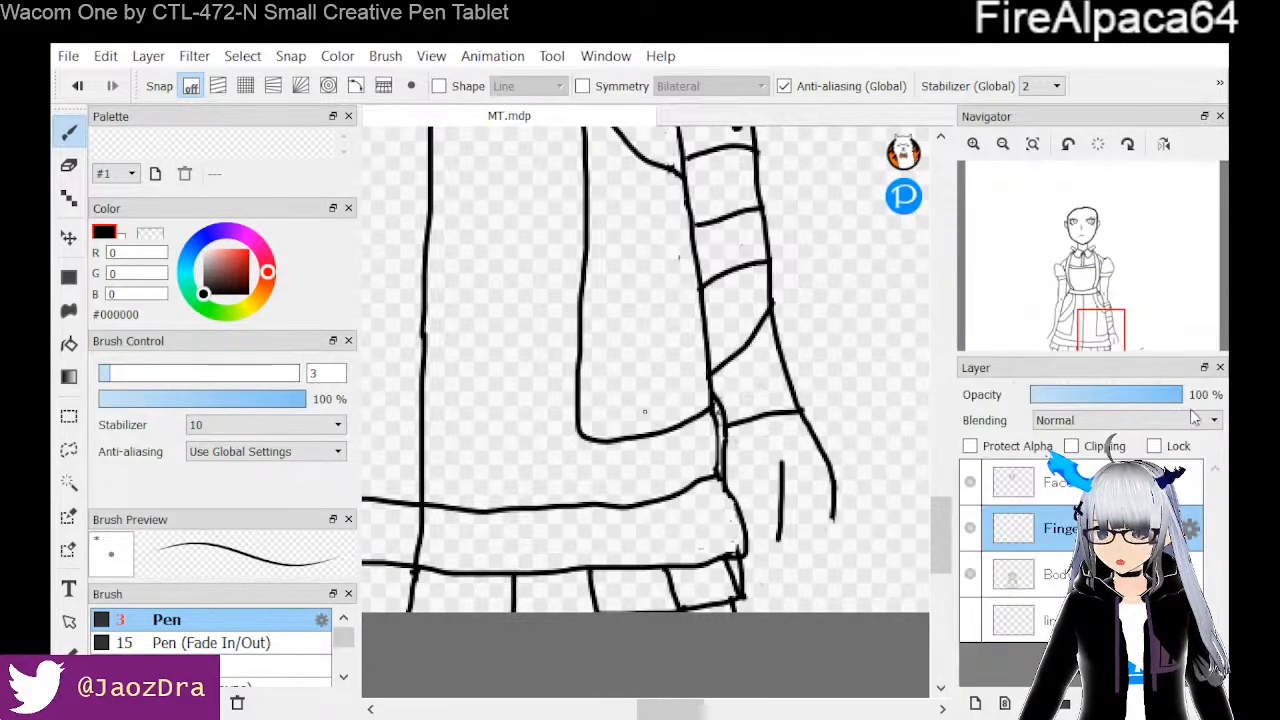
{"action": "mouse_move", "coordinate": [1173, 410]}
{"action": "left_mouse_down"}
{"action": "mouse_move", "coordinate": [1151, 423]}
{"action": "mouse_move", "coordinate": [1132, 495]}
{"action": "left_mouse_up"}
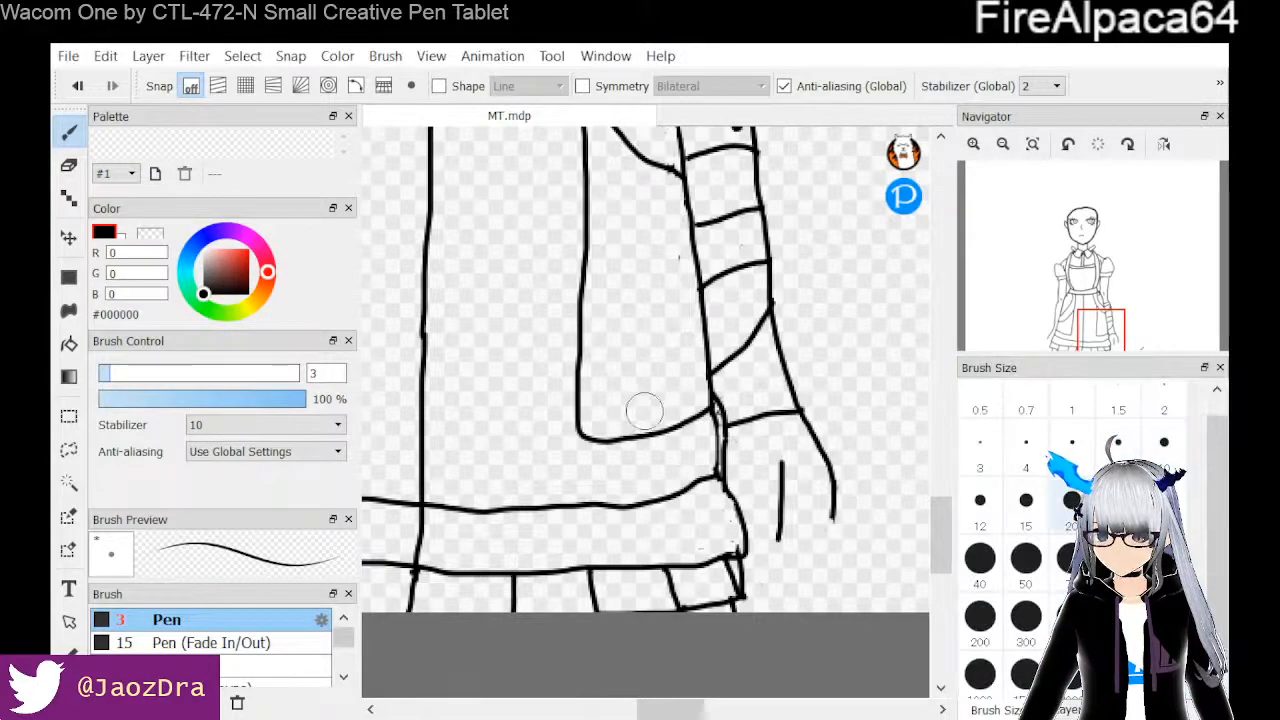
{"action": "left_click", "coordinate": [1219, 368]}
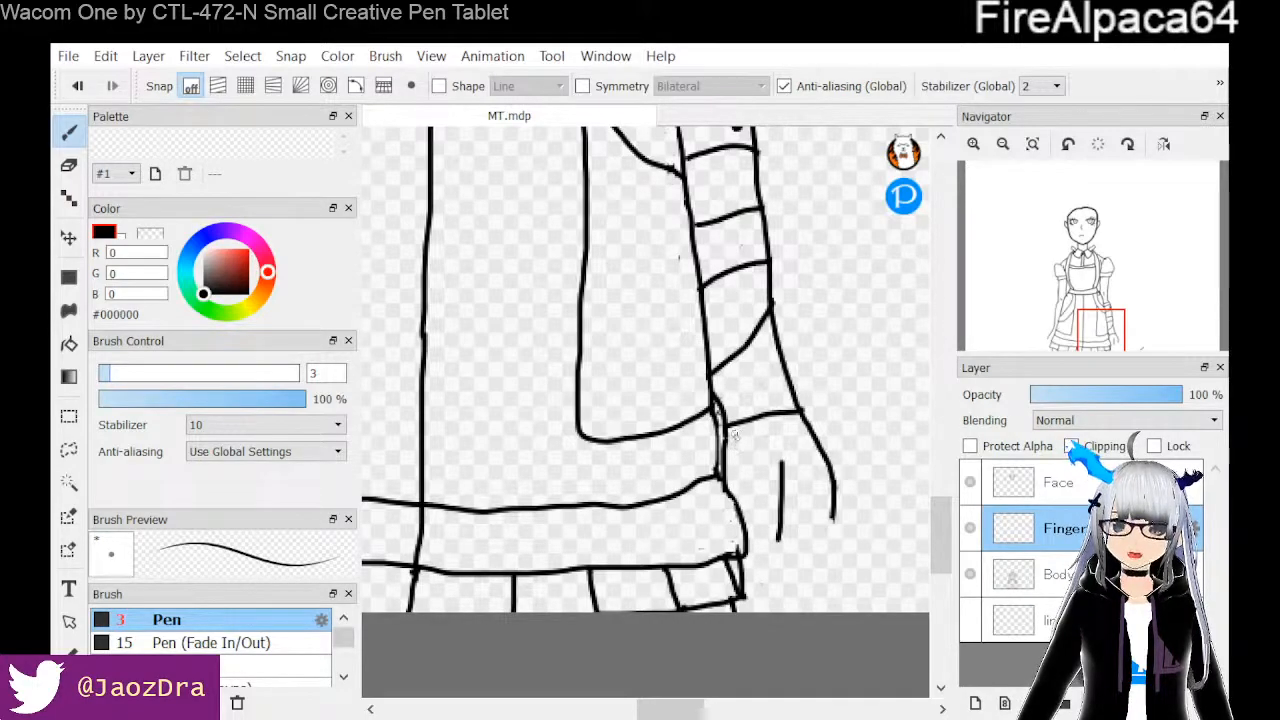
Draw a second line below the cuff edge, a knuckle line across the hand, and a lower line closing the outer fingers
{"action": "left_click_drag", "start_coordinate": [728, 441], "coordinate": [812, 432]}
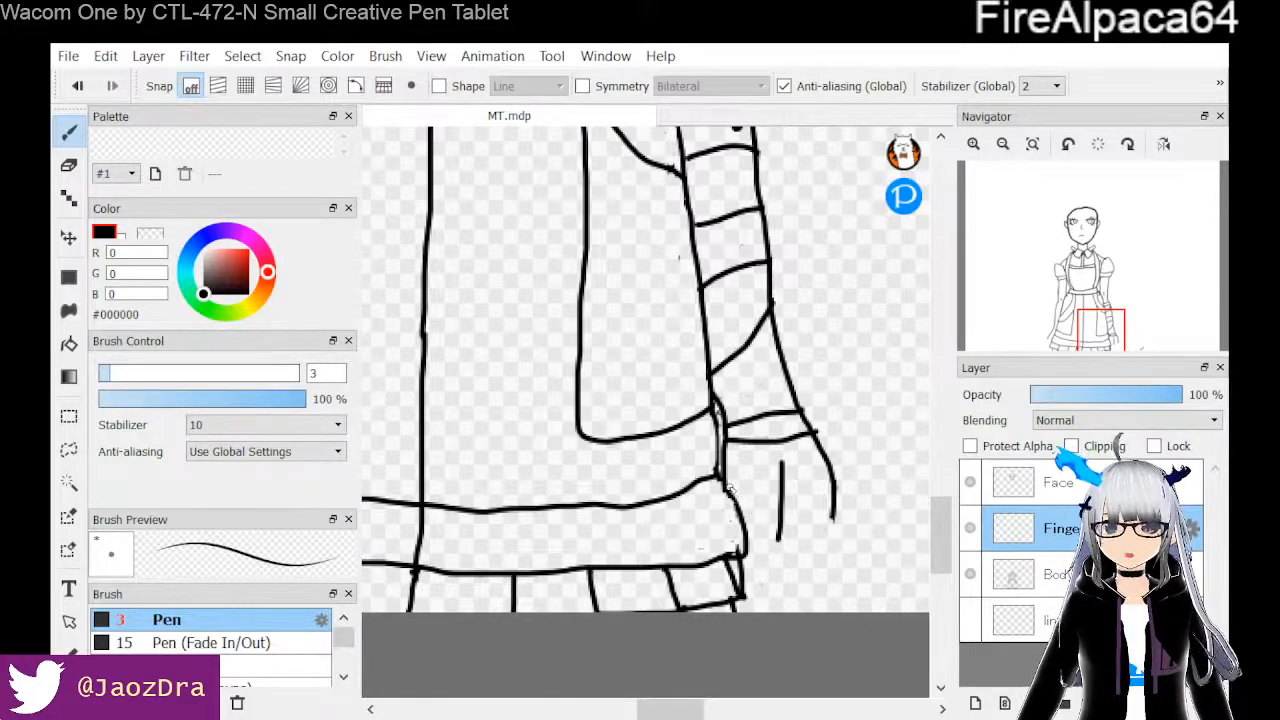
{"action": "left_click_drag", "start_coordinate": [724, 490], "coordinate": [790, 478]}
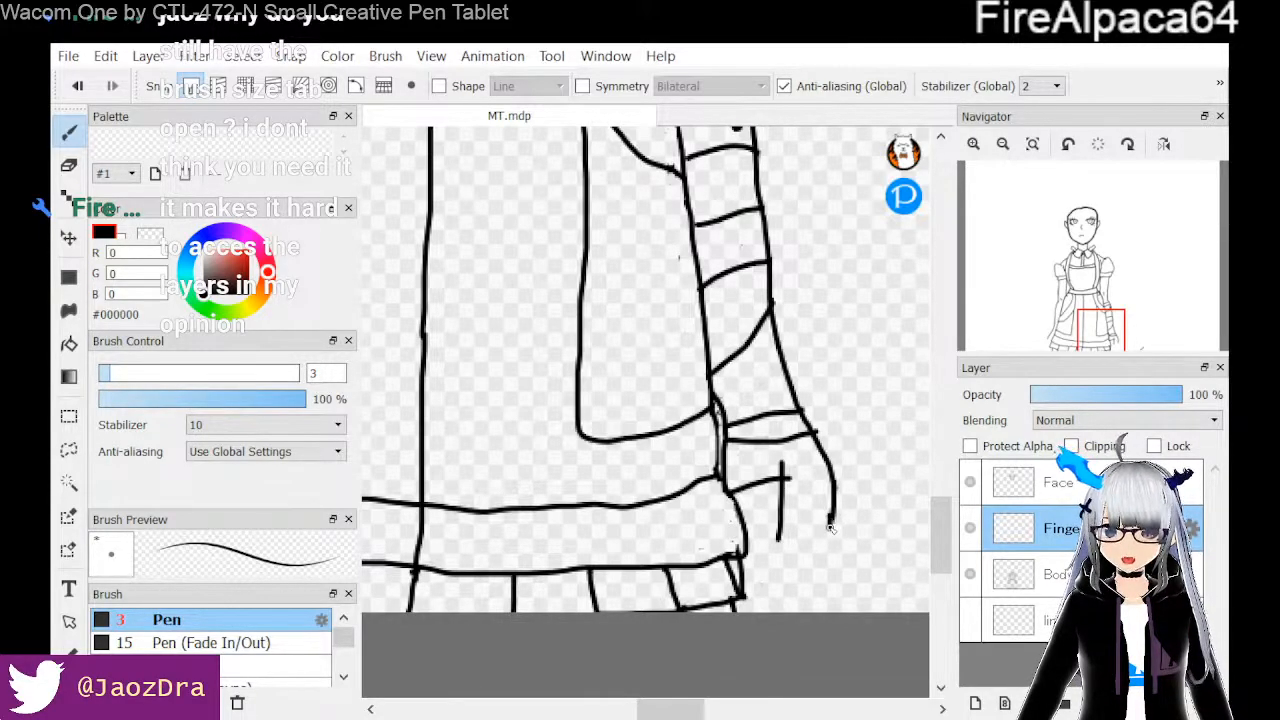
{"action": "left_click_drag", "start_coordinate": [783, 540], "coordinate": [828, 528]}
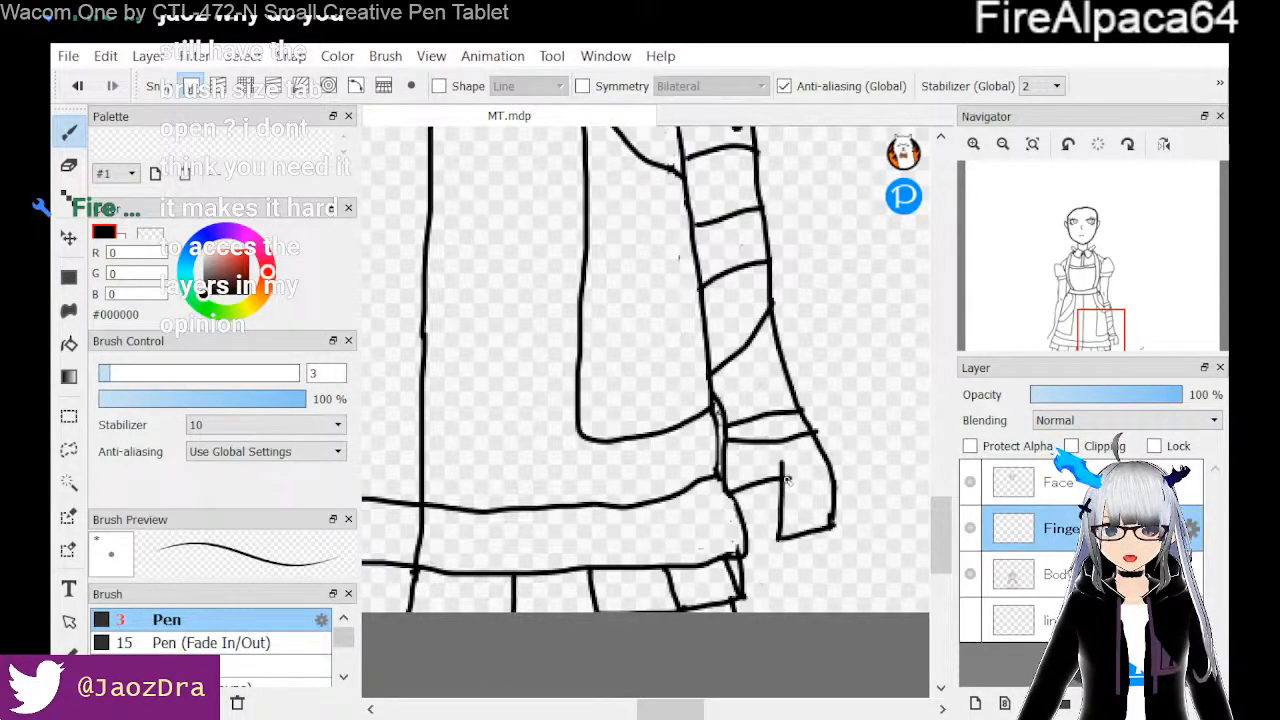
{"action": "left_click_drag", "start_coordinate": [786, 481], "coordinate": [831, 460]}
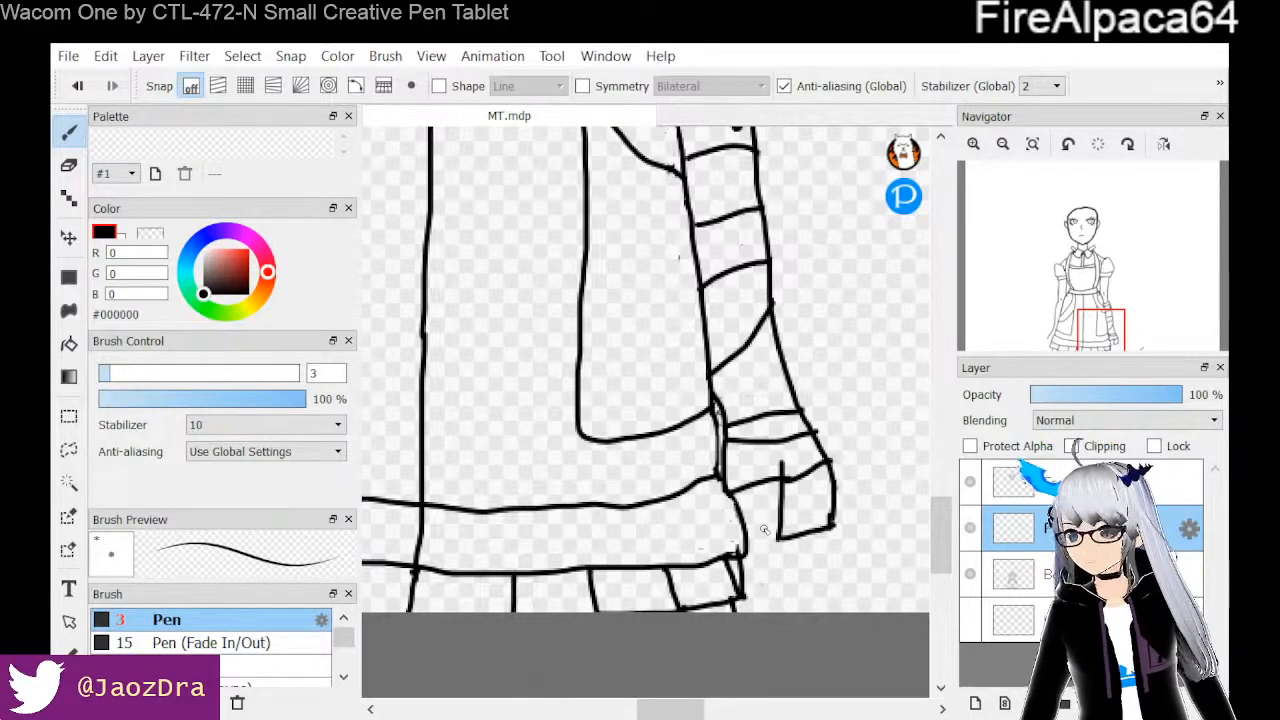
Erase the vertical finger line inside the hand and redraw it from above the knuckle line to the lower finger line
{"action": "left_click_drag", "start_coordinate": [937, 543], "coordinate": [938, 559]}
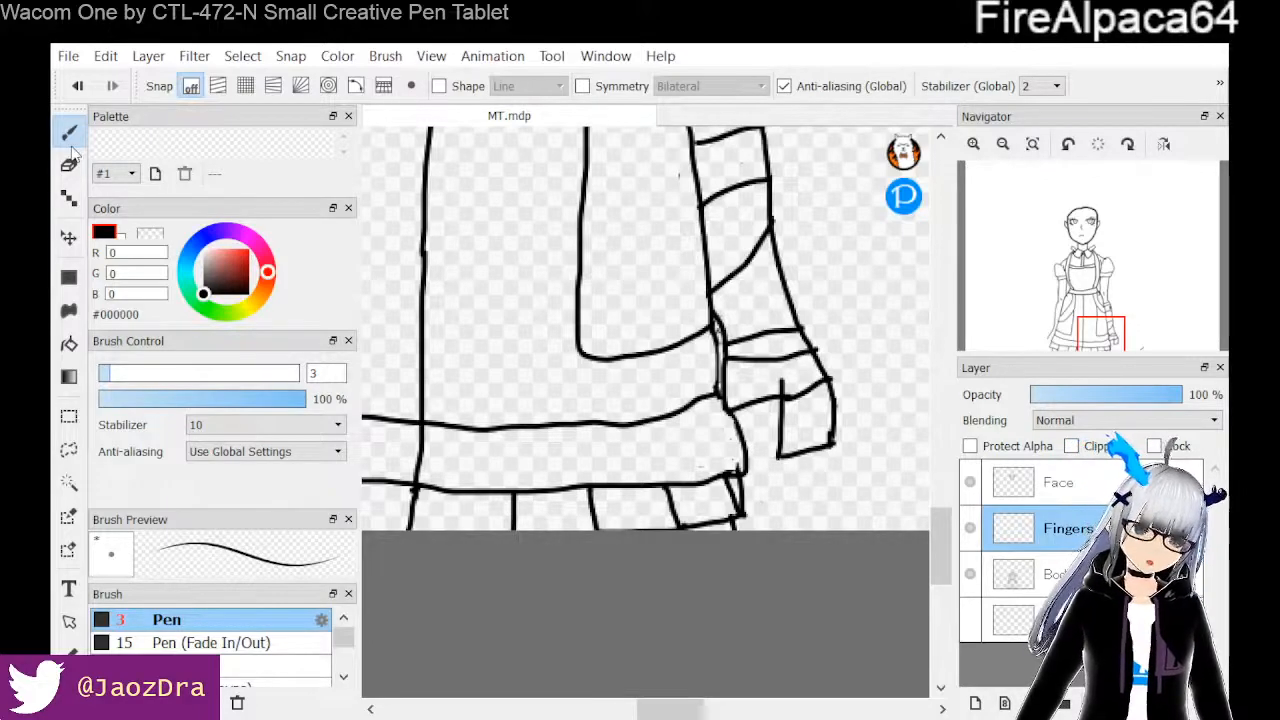
{"action": "left_click", "coordinate": [69, 165]}
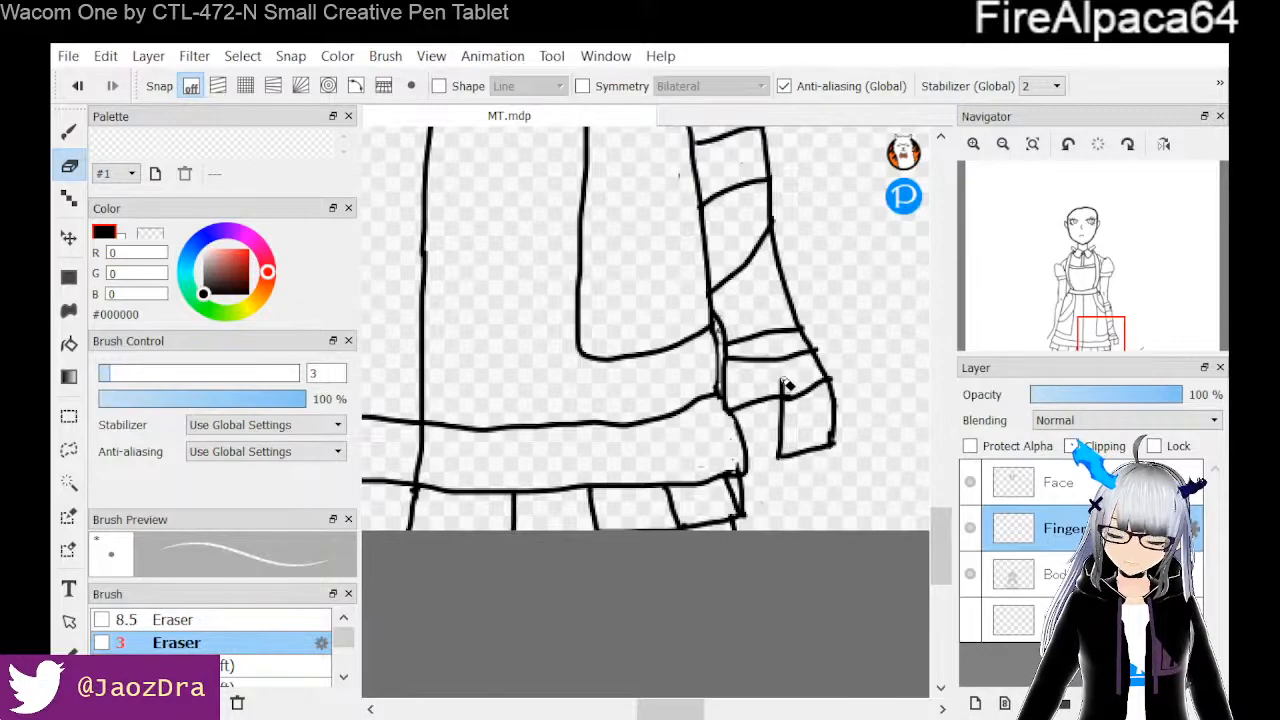
{"action": "left_click_drag", "start_coordinate": [783, 382], "coordinate": [782, 455]}
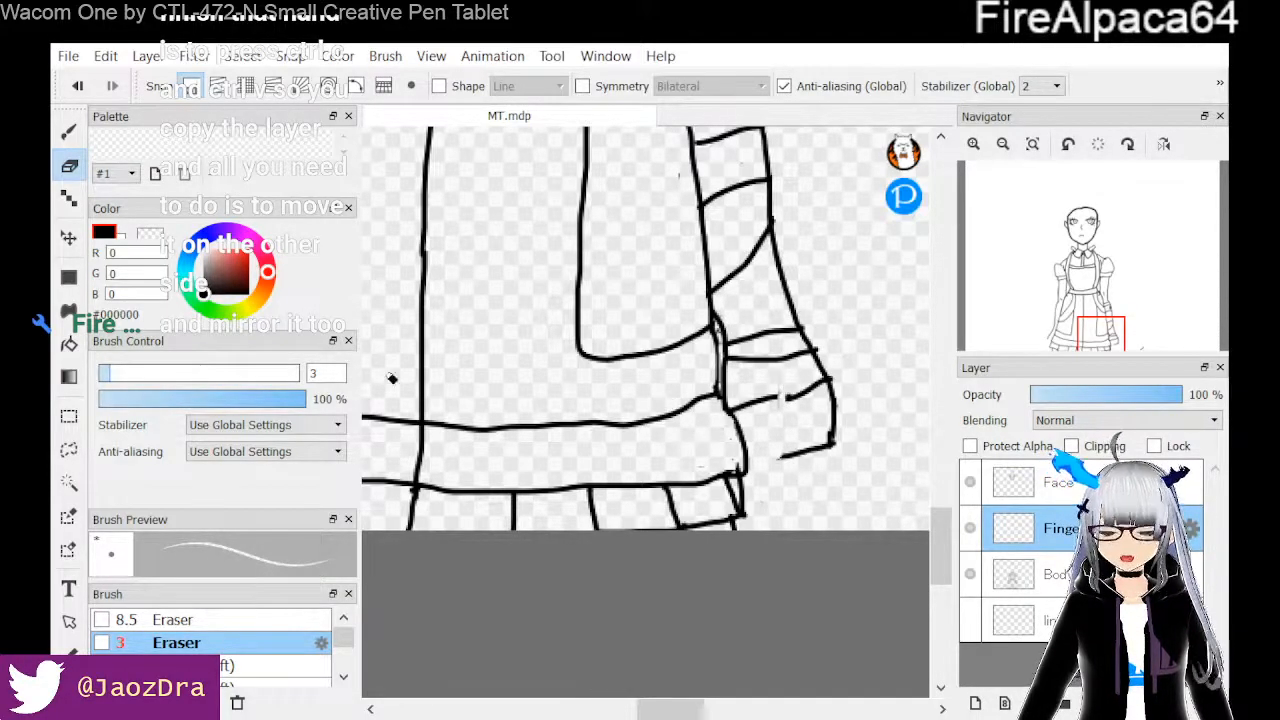
{"action": "left_click", "coordinate": [71, 134]}
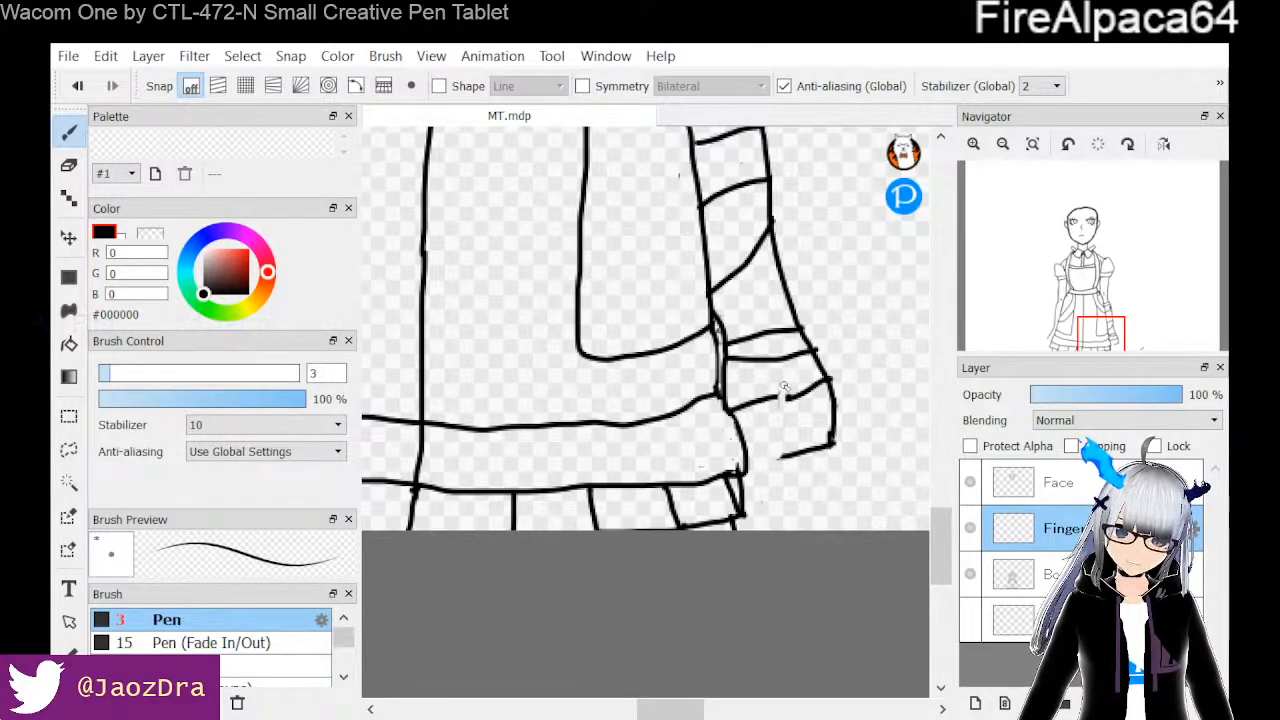
{"action": "left_click_drag", "start_coordinate": [786, 386], "coordinate": [782, 458]}
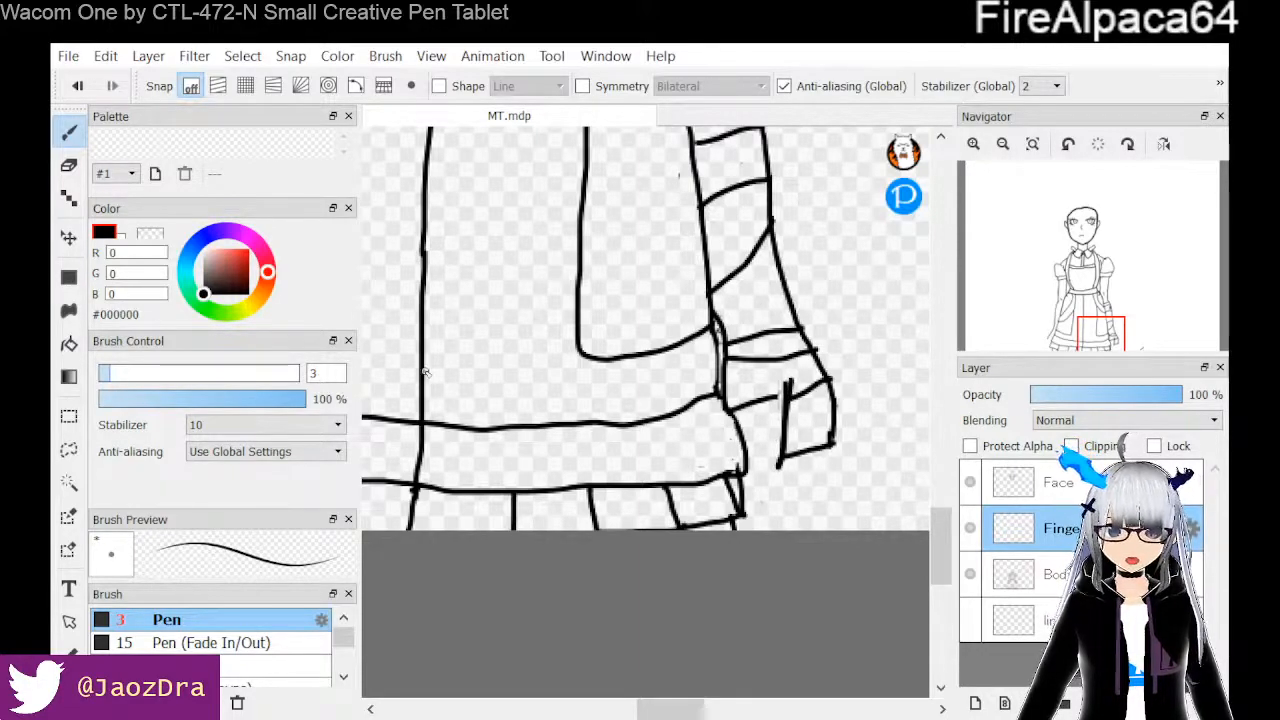
{"action": "left_click", "coordinate": [70, 166]}
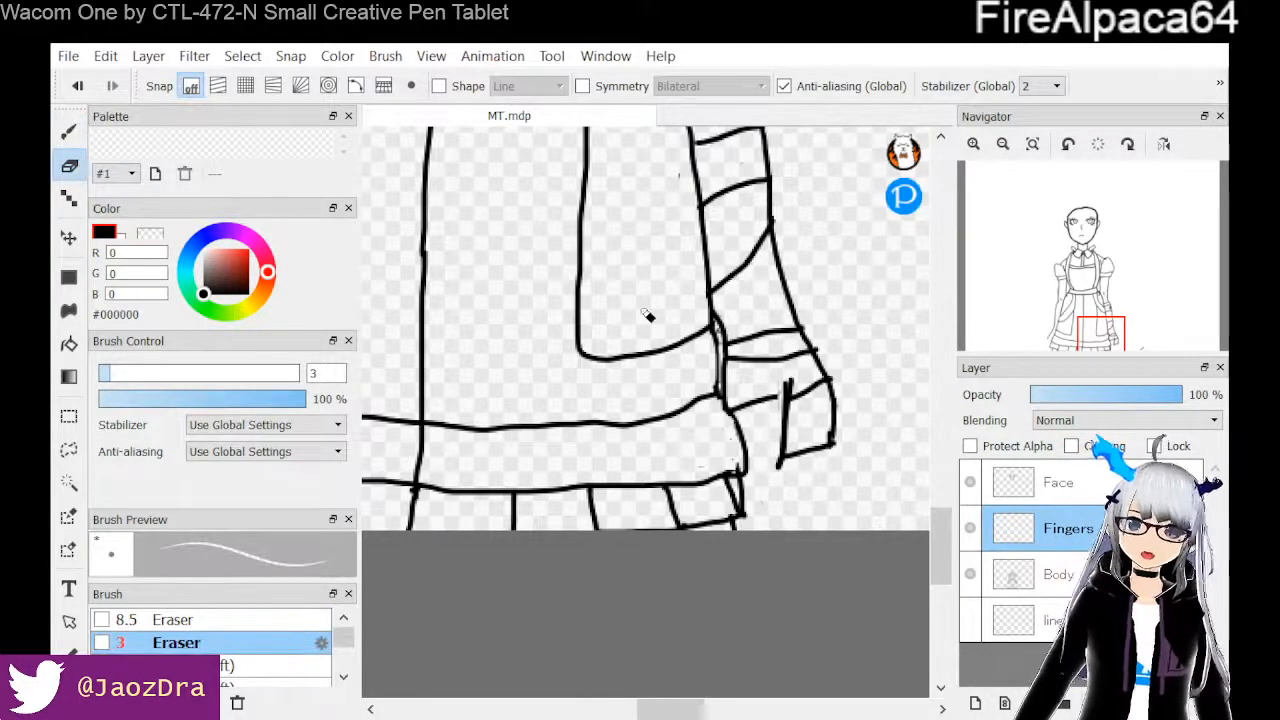
{"action": "mouse_move", "coordinate": [789, 386]}
{"action": "left_mouse_down"}
{"action": "mouse_move", "coordinate": [783, 456]}
{"action": "mouse_move", "coordinate": [792, 383]}
{"action": "mouse_move", "coordinate": [778, 473]}
{"action": "mouse_move", "coordinate": [788, 397]}
{"action": "left_mouse_up"}
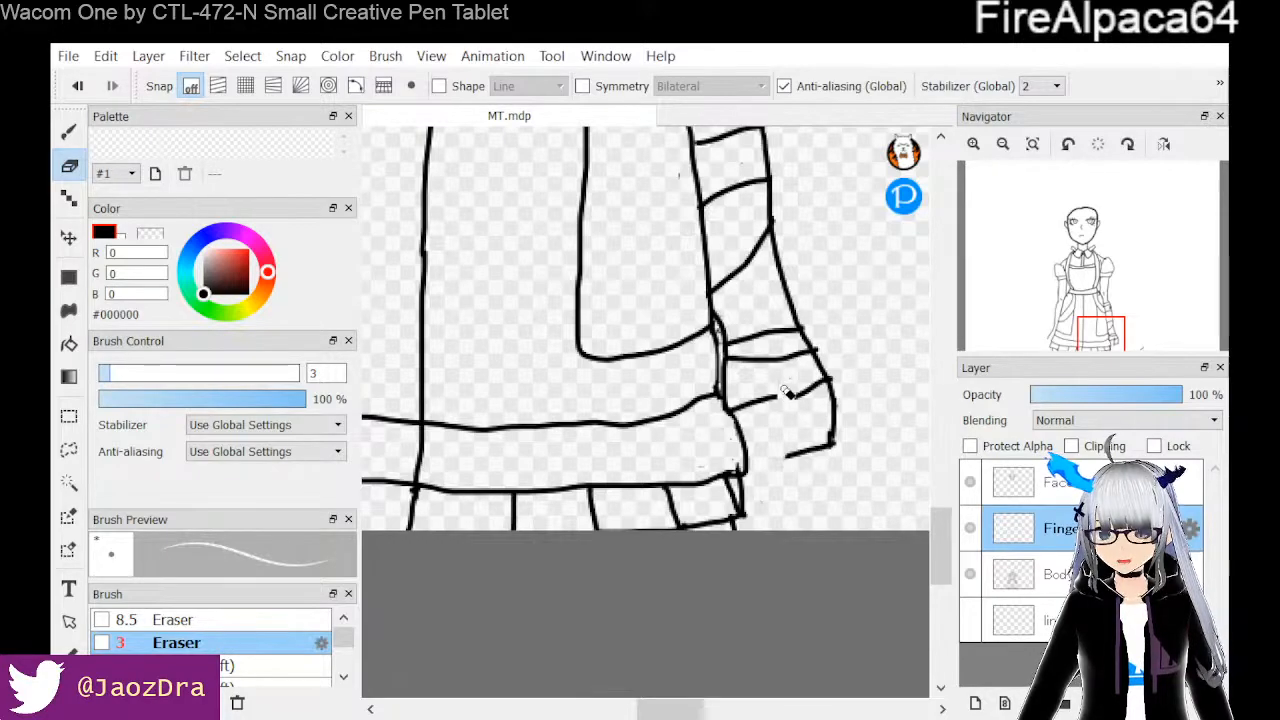
{"action": "left_click", "coordinate": [69, 131]}
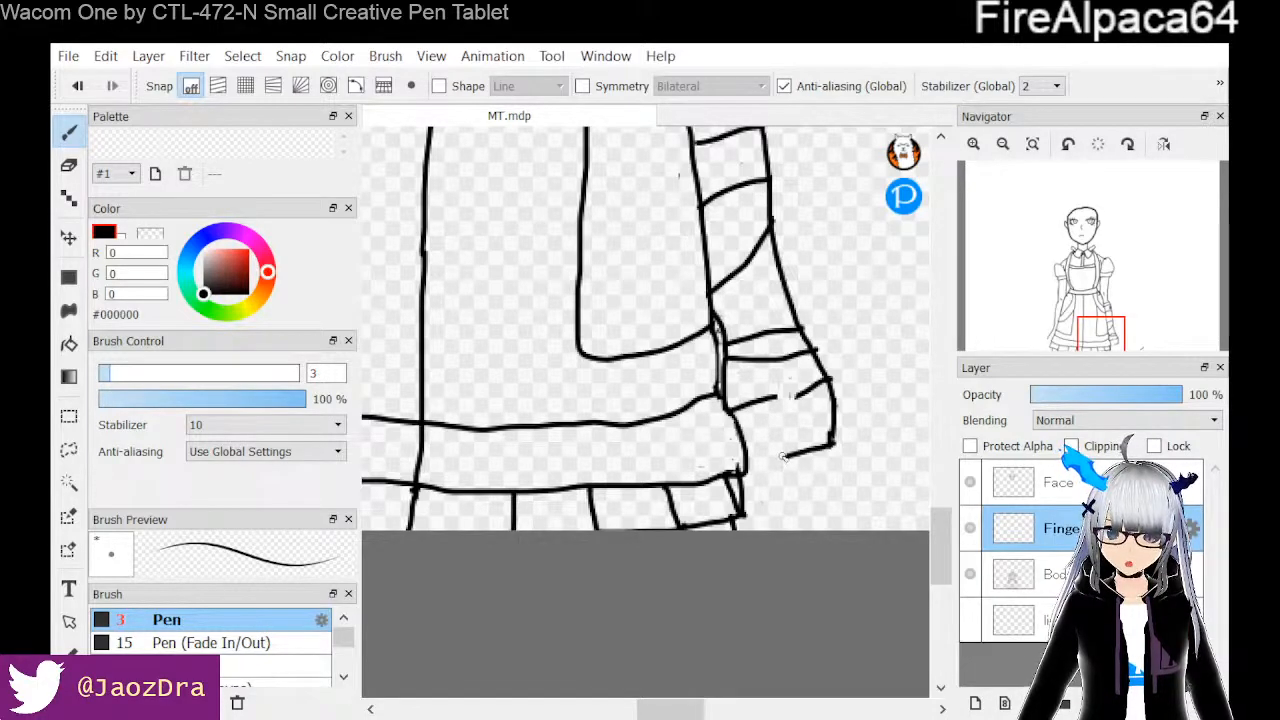
{"action": "left_click_drag", "start_coordinate": [782, 462], "coordinate": [786, 378]}
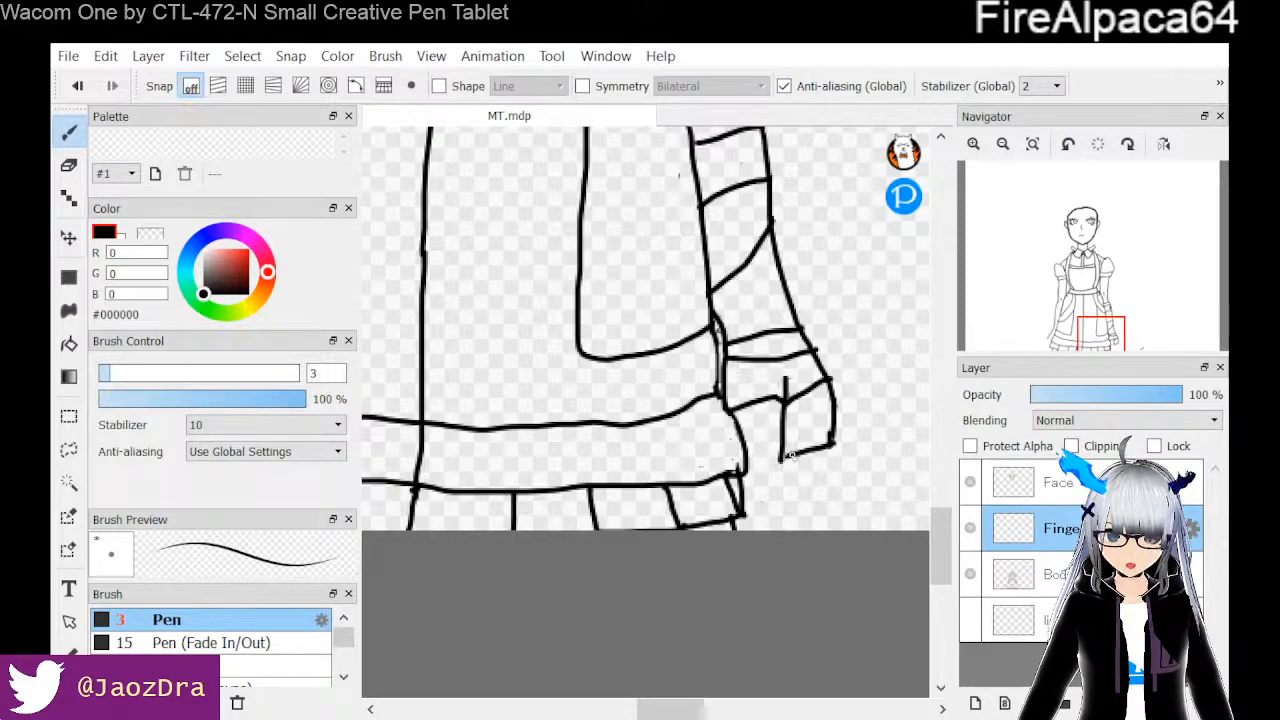
Extend the vertical line downward, curve the first finger's outline from the skirt hem to its tip, and draw the next finger's side
{"action": "left_click_drag", "start_coordinate": [783, 457], "coordinate": [777, 522]}
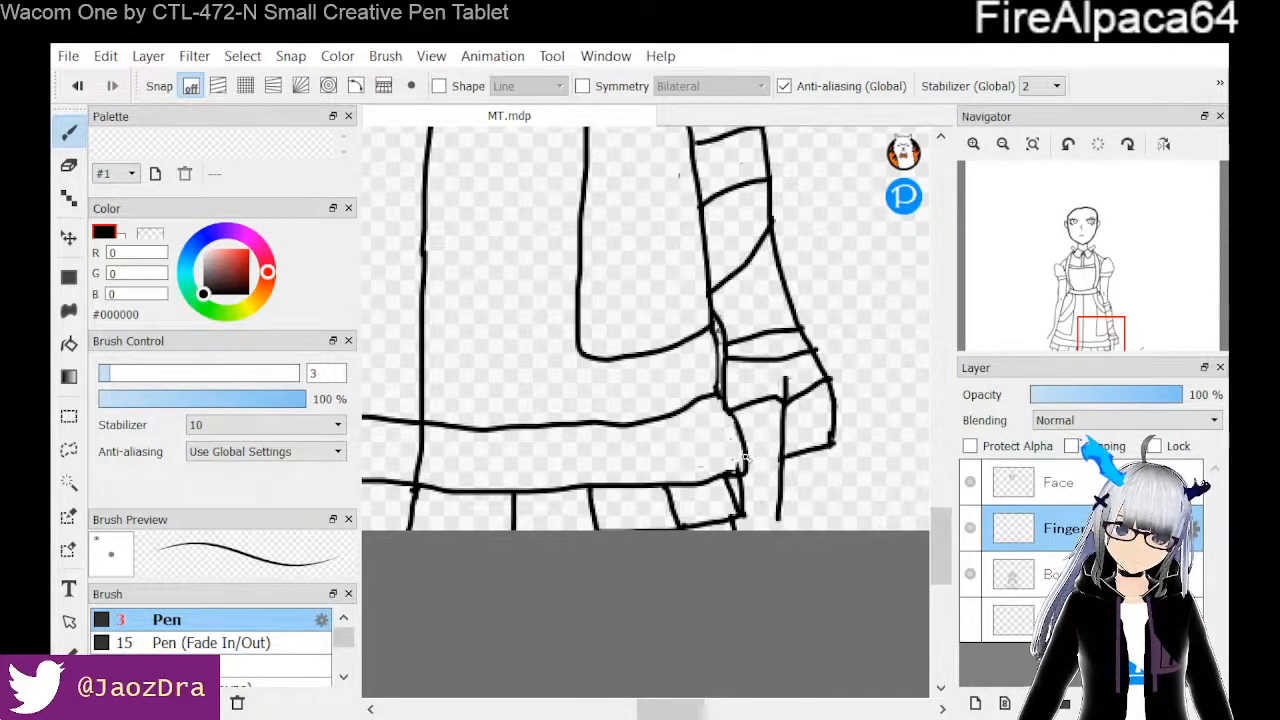
{"action": "mouse_move", "coordinate": [744, 453]}
{"action": "left_mouse_down"}
{"action": "mouse_move", "coordinate": [762, 507]}
{"action": "mouse_move", "coordinate": [781, 513]}
{"action": "left_mouse_up"}
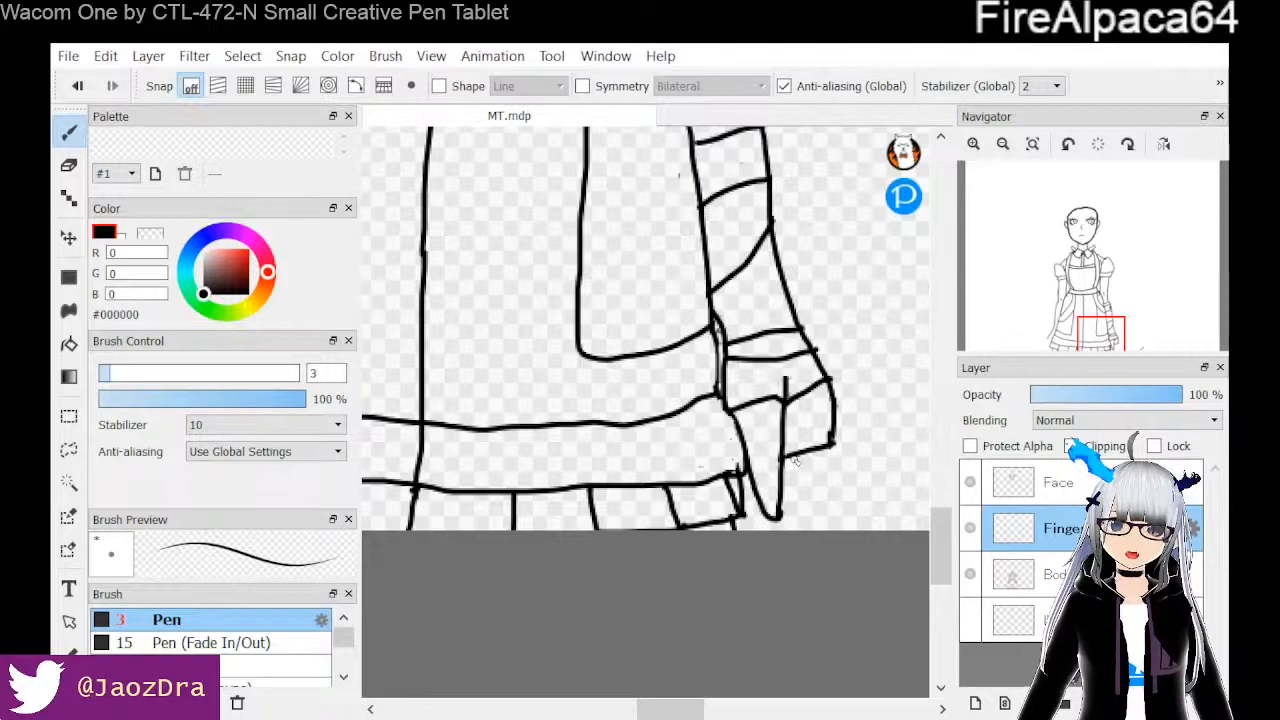
{"action": "left_click_drag", "start_coordinate": [796, 458], "coordinate": [795, 518]}
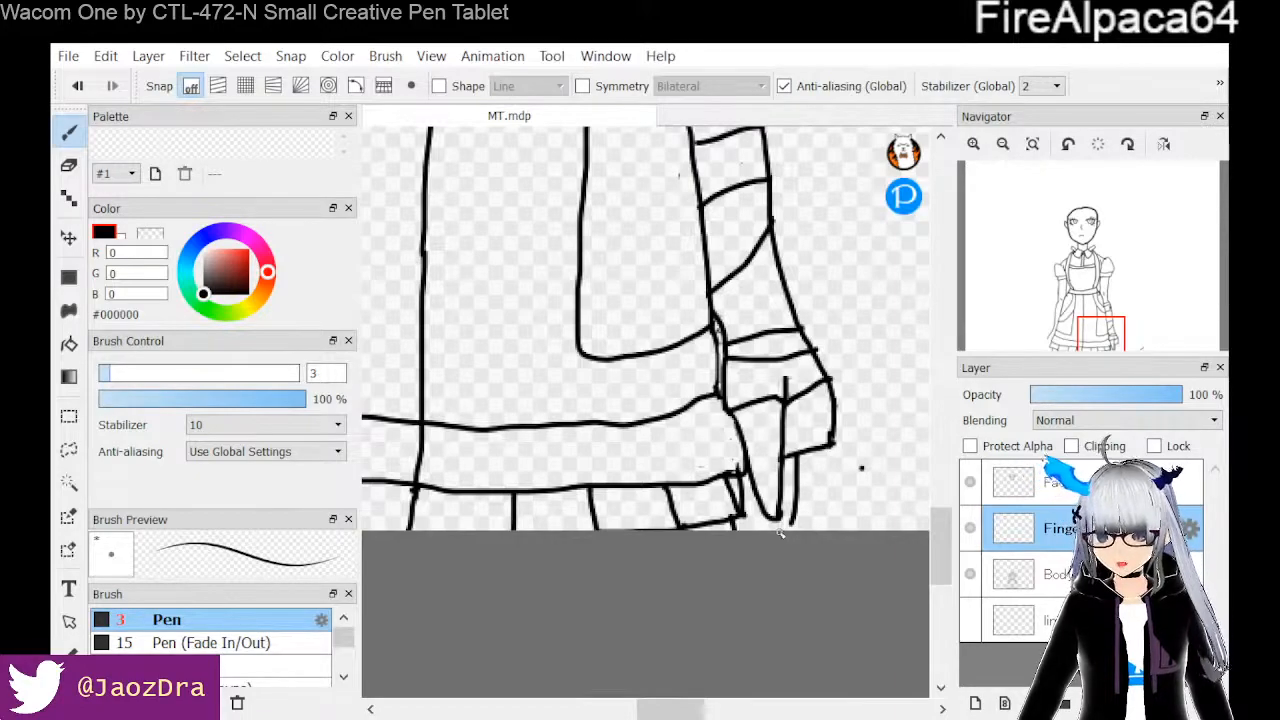
Rework the line between the first two fingers and draw the second finger's outer side, curving from the hand's lower edge to its tip
{"action": "left_click", "coordinate": [68, 162]}
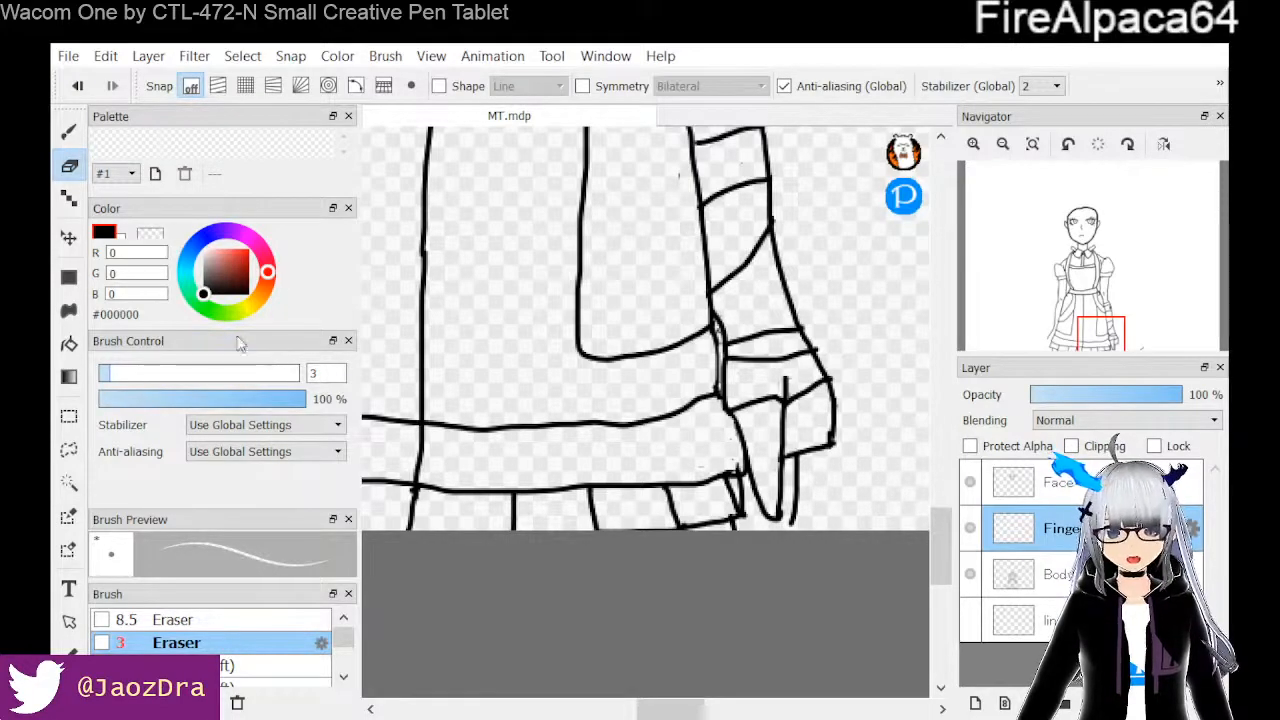
{"action": "left_click", "coordinate": [70, 135]}
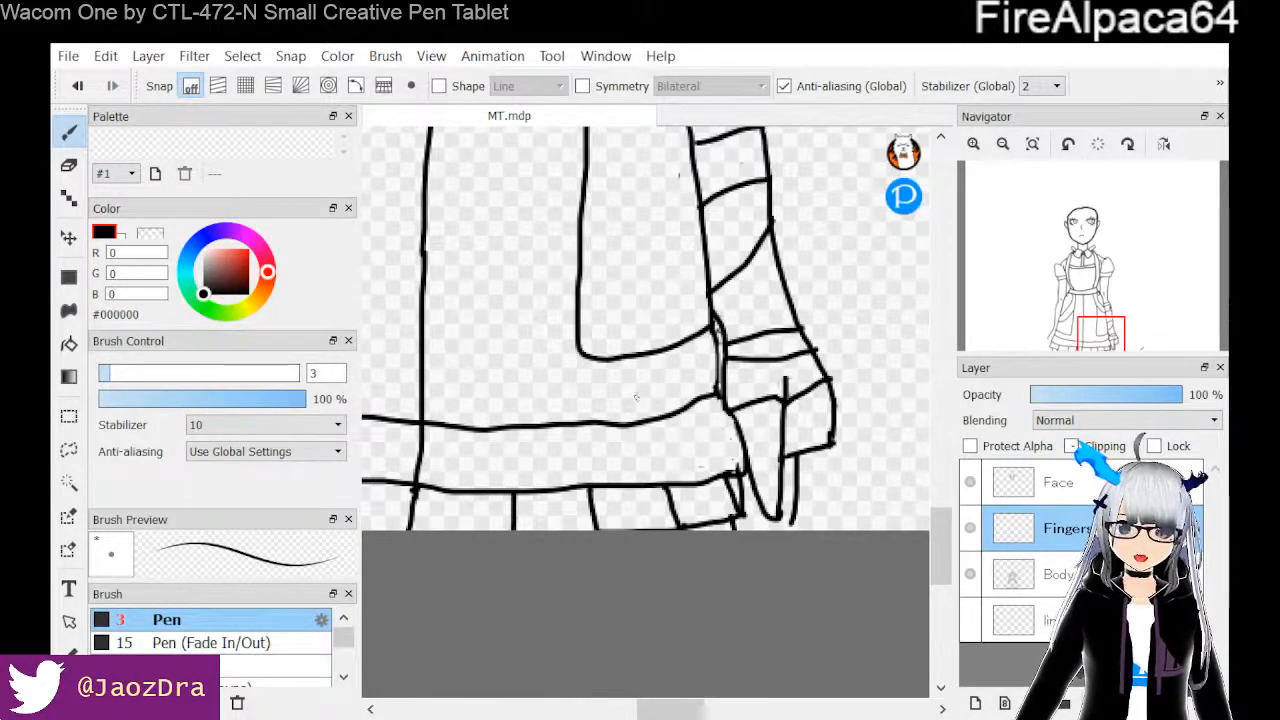
{"action": "left_click", "coordinate": [69, 165]}
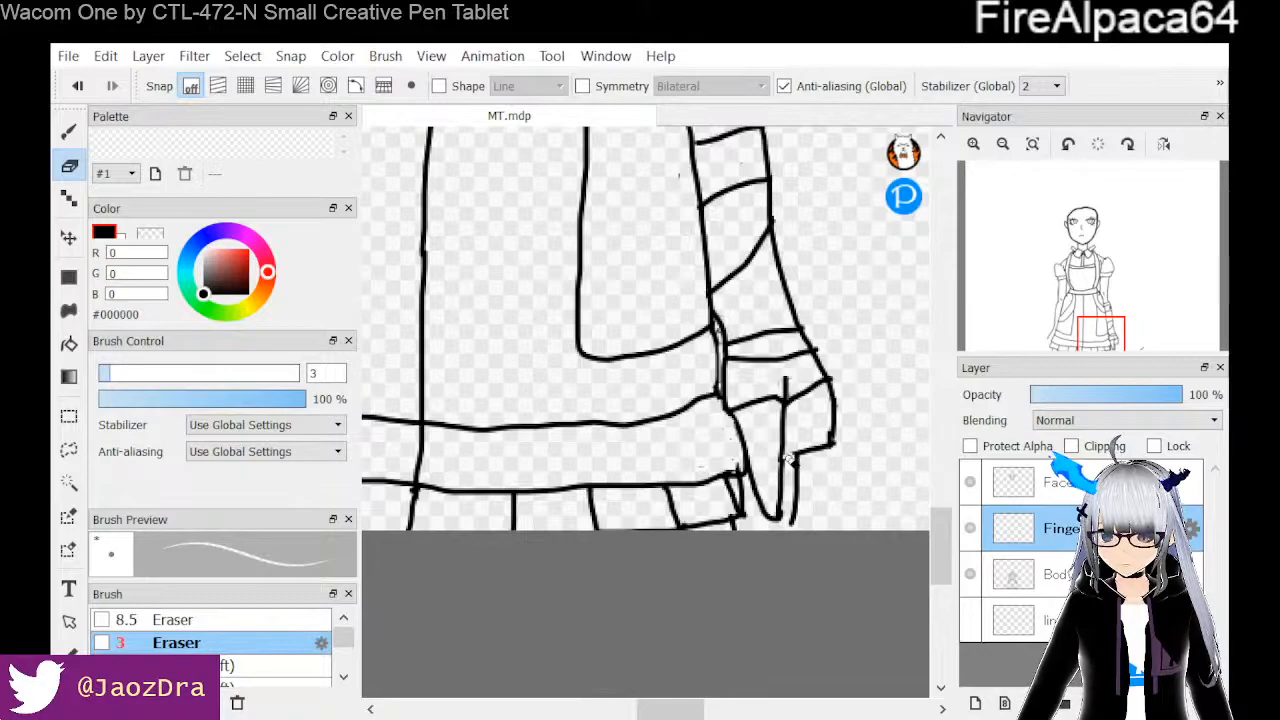
{"action": "left_click", "coordinate": [69, 131]}
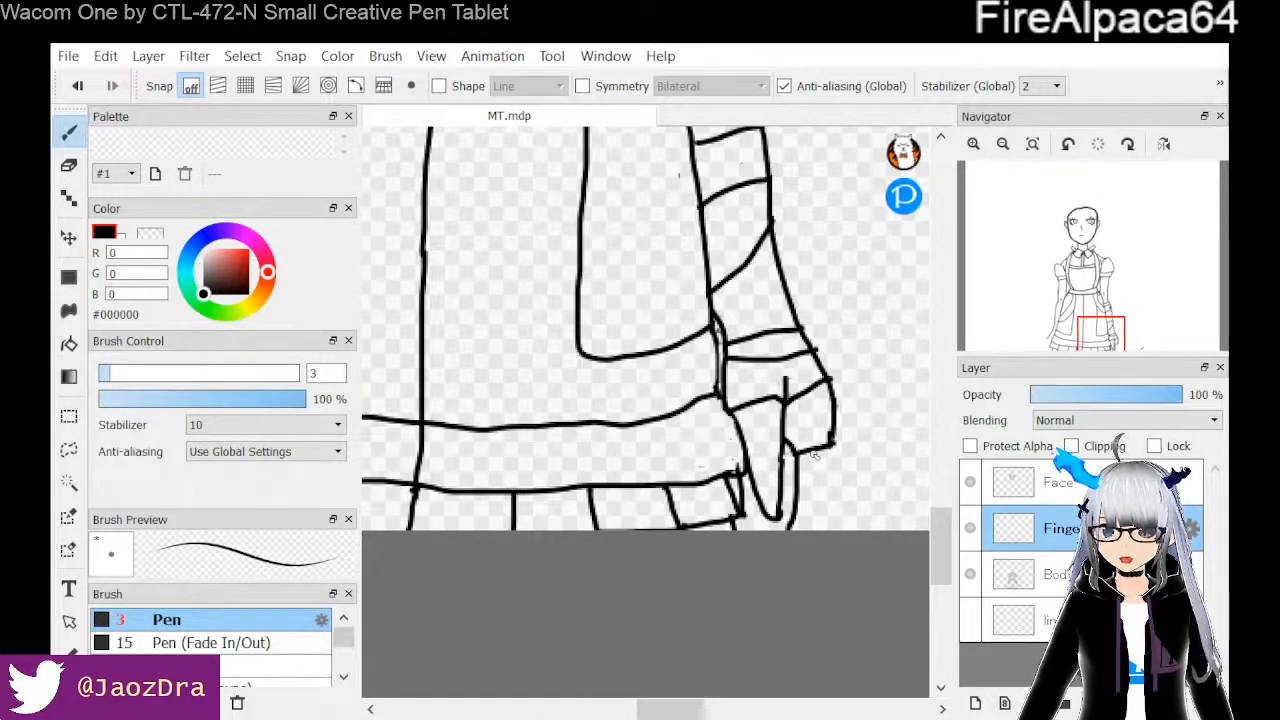
{"action": "mouse_move", "coordinate": [816, 453]}
{"action": "left_mouse_down"}
{"action": "mouse_move", "coordinate": [814, 500]}
{"action": "mouse_move", "coordinate": [788, 530]}
{"action": "left_mouse_up"}
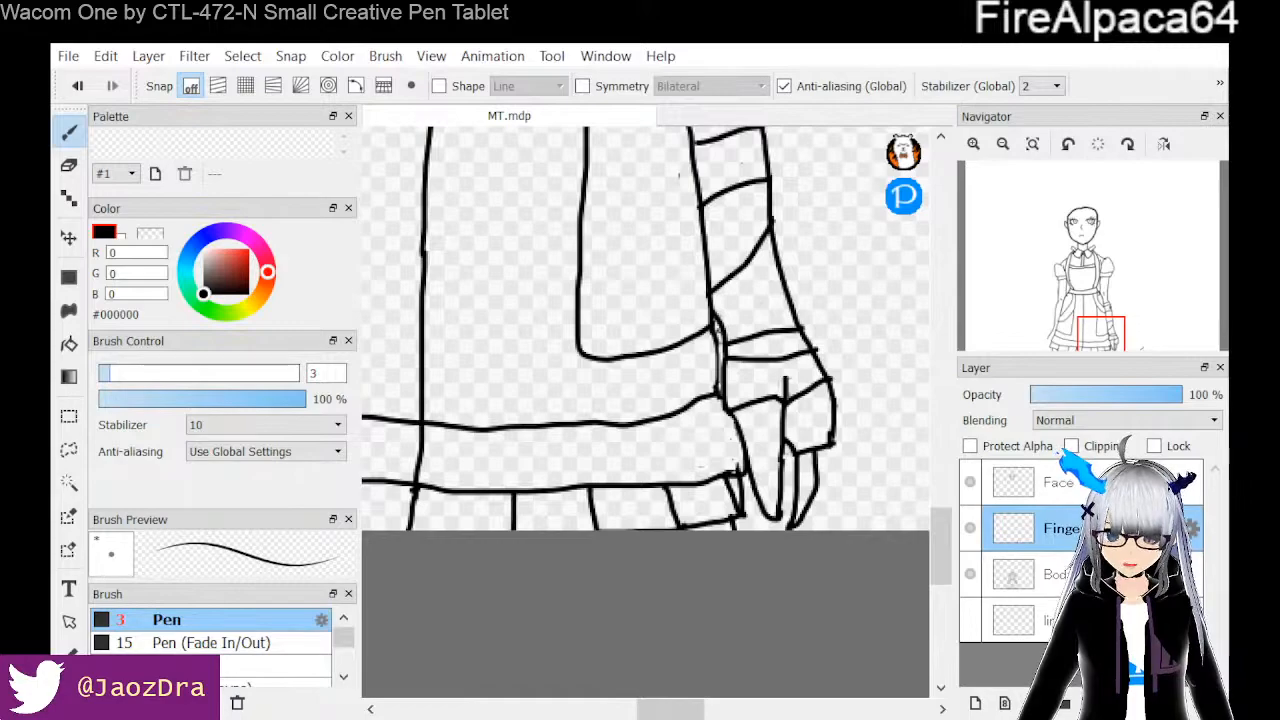
Handwrite "Nov 2021" on the empty canvas beside the character and cross it out with a large X
{"action": "left_click_drag", "start_coordinate": [941, 558], "coordinate": [941, 506]}
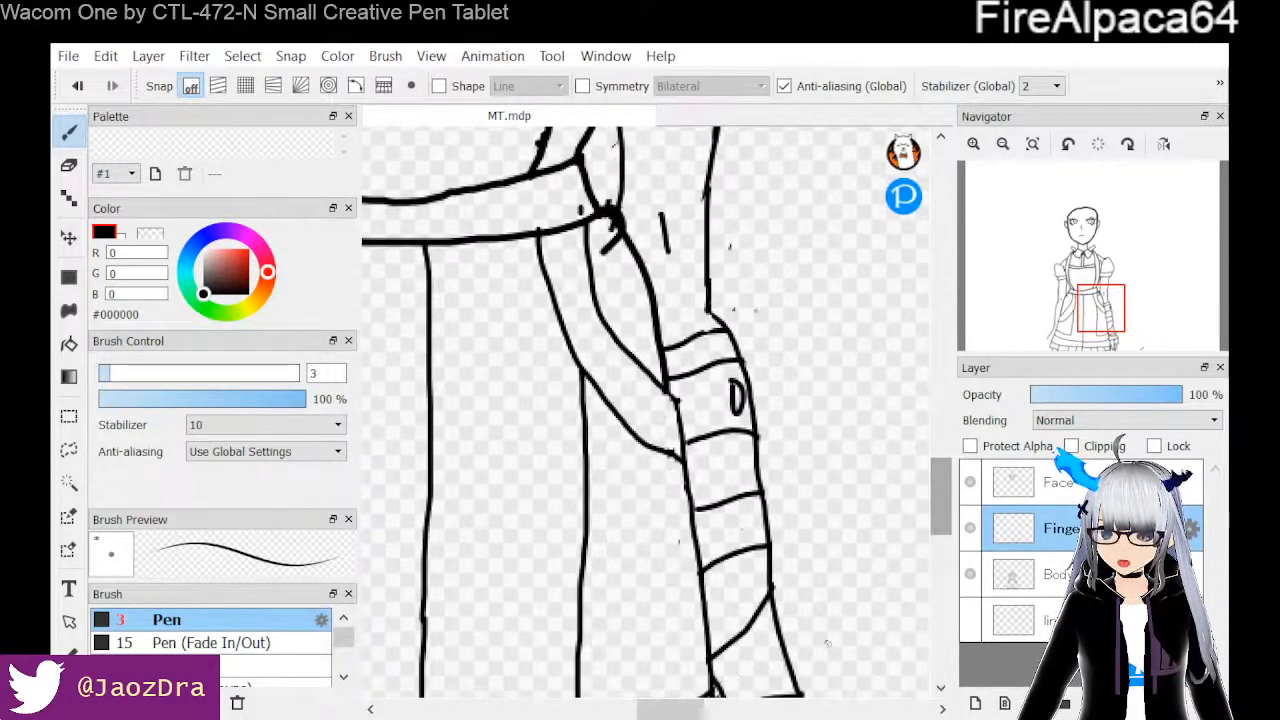
{"action": "left_click_drag", "start_coordinate": [685, 707], "coordinate": [758, 707]}
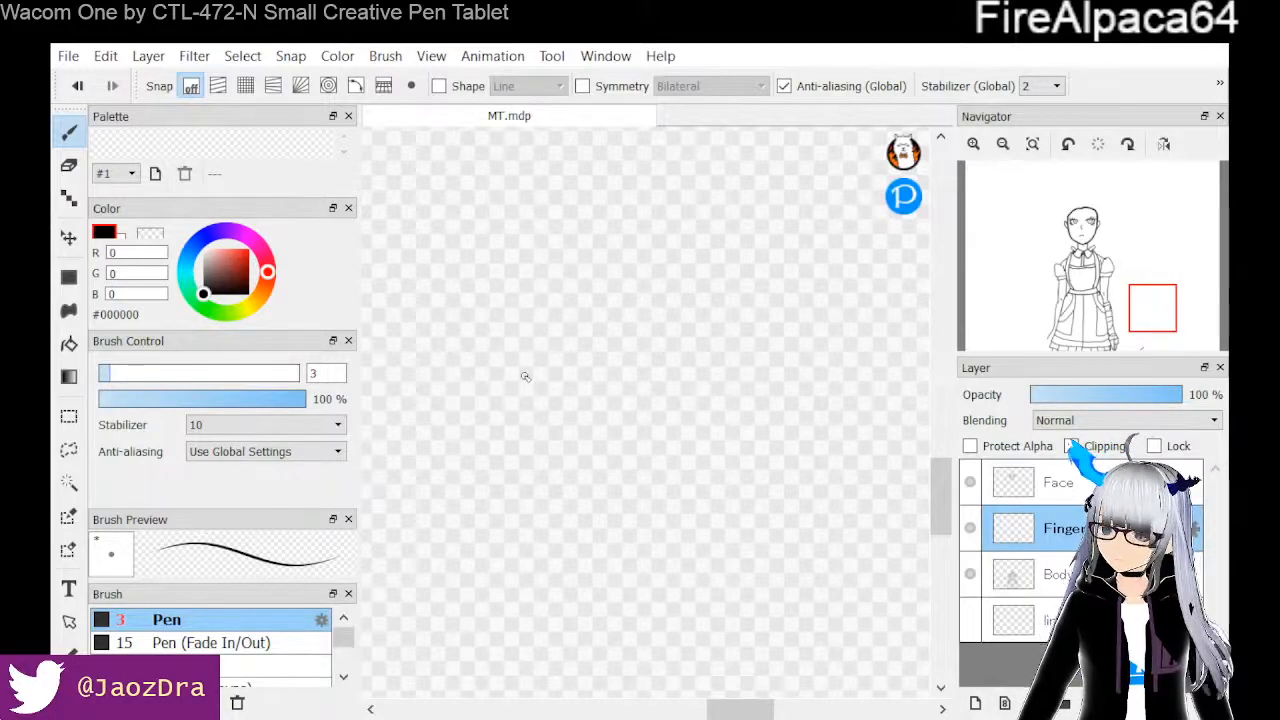
{"action": "mouse_move", "coordinate": [499, 341]}
{"action": "left_mouse_down"}
{"action": "mouse_move", "coordinate": [512, 254]}
{"action": "mouse_move", "coordinate": [543, 247]}
{"action": "mouse_move", "coordinate": [556, 318]}
{"action": "mouse_move", "coordinate": [588, 318]}
{"action": "mouse_move", "coordinate": [595, 286]}
{"action": "mouse_move", "coordinate": [656, 318]}
{"action": "left_mouse_up"}
{"action": "left_click_drag", "start_coordinate": [688, 270], "coordinate": [745, 318]}
{"action": "left_click_drag", "start_coordinate": [758, 257], "coordinate": [760, 334]}
{"action": "left_click_drag", "start_coordinate": [752, 231], "coordinate": [518, 437]}
{"action": "left_click_drag", "start_coordinate": [545, 278], "coordinate": [674, 440]}
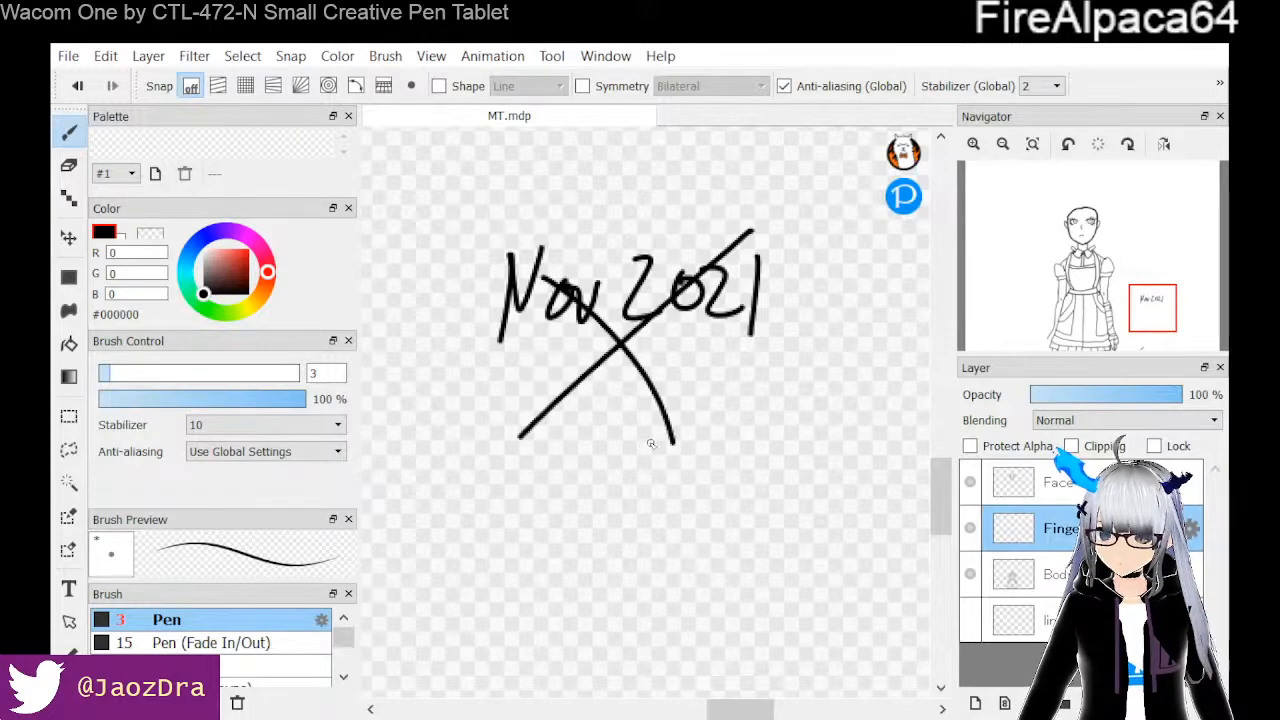
Handwrite "Dec 2021" below the crossed-out date, with "2021" on a second line beneath it
{"action": "left_click_drag", "start_coordinate": [938, 498], "coordinate": [910, 529]}
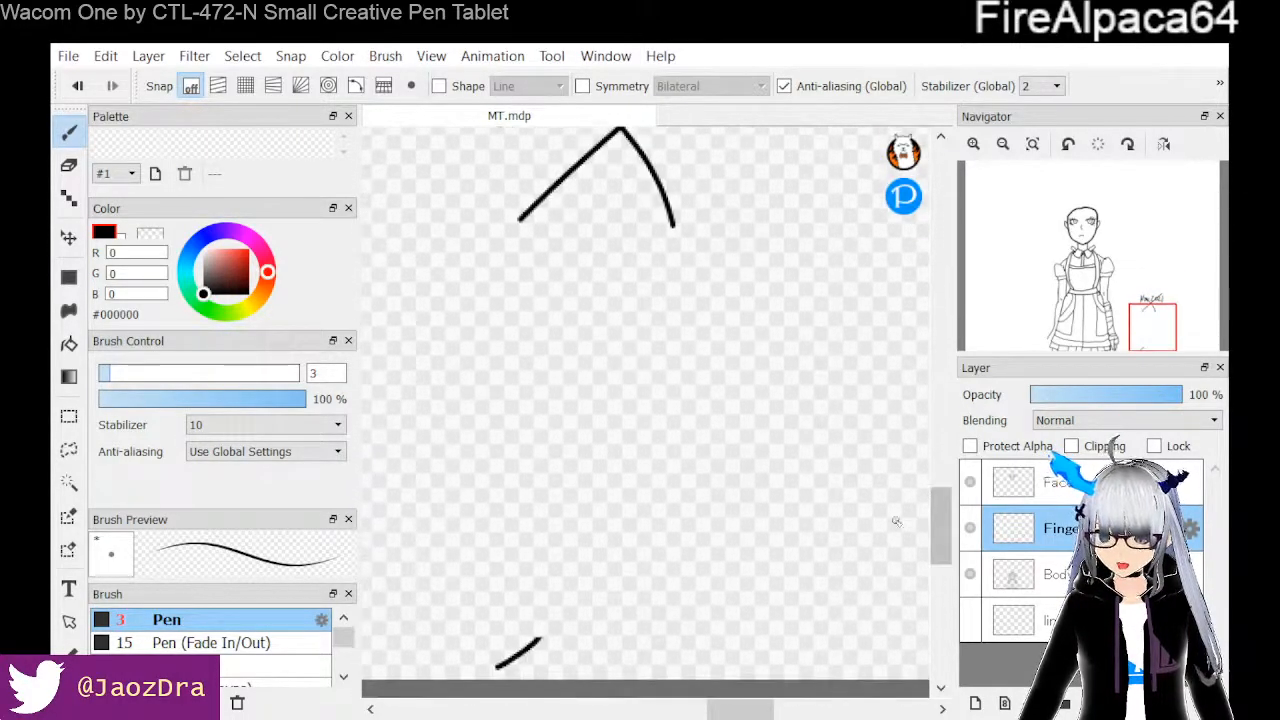
{"action": "left_click_drag", "start_coordinate": [546, 312], "coordinate": [532, 406]}
{"action": "mouse_move", "coordinate": [546, 312]}
{"action": "left_mouse_down"}
{"action": "mouse_move", "coordinate": [583, 343]}
{"action": "mouse_move", "coordinate": [532, 404]}
{"action": "left_mouse_up"}
{"action": "mouse_move", "coordinate": [606, 372]}
{"action": "left_mouse_down"}
{"action": "mouse_move", "coordinate": [648, 392]}
{"action": "mouse_move", "coordinate": [730, 348]}
{"action": "mouse_move", "coordinate": [734, 402]}
{"action": "left_mouse_up"}
{"action": "mouse_move", "coordinate": [760, 358]}
{"action": "left_mouse_down"}
{"action": "mouse_move", "coordinate": [764, 372]}
{"action": "mouse_move", "coordinate": [792, 370]}
{"action": "mouse_move", "coordinate": [806, 400]}
{"action": "left_mouse_up"}
{"action": "left_click_drag", "start_coordinate": [826, 345], "coordinate": [812, 436]}
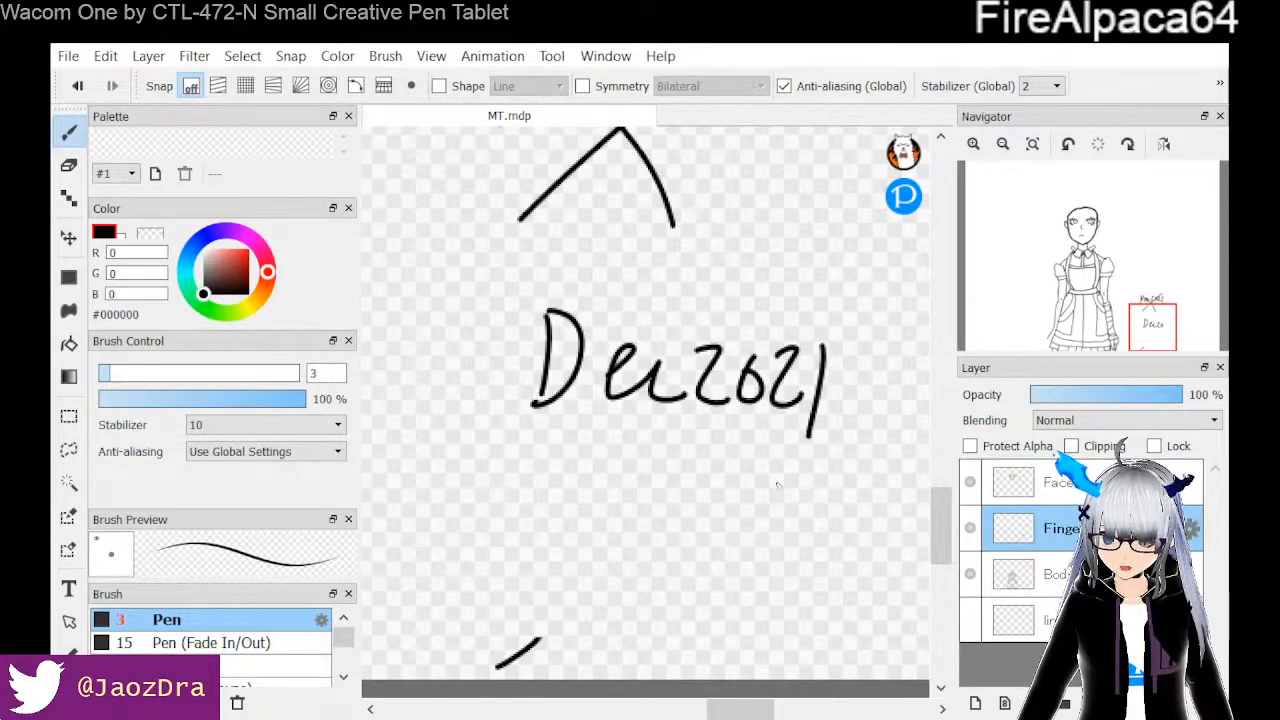
{"action": "left_click_drag", "start_coordinate": [582, 492], "coordinate": [644, 548]}
{"action": "mouse_move", "coordinate": [672, 482]}
{"action": "left_mouse_down"}
{"action": "mouse_move", "coordinate": [660, 544]}
{"action": "mouse_move", "coordinate": [727, 482]}
{"action": "mouse_move", "coordinate": [752, 546]}
{"action": "left_mouse_up"}
{"action": "left_click_drag", "start_coordinate": [772, 486], "coordinate": [760, 574]}
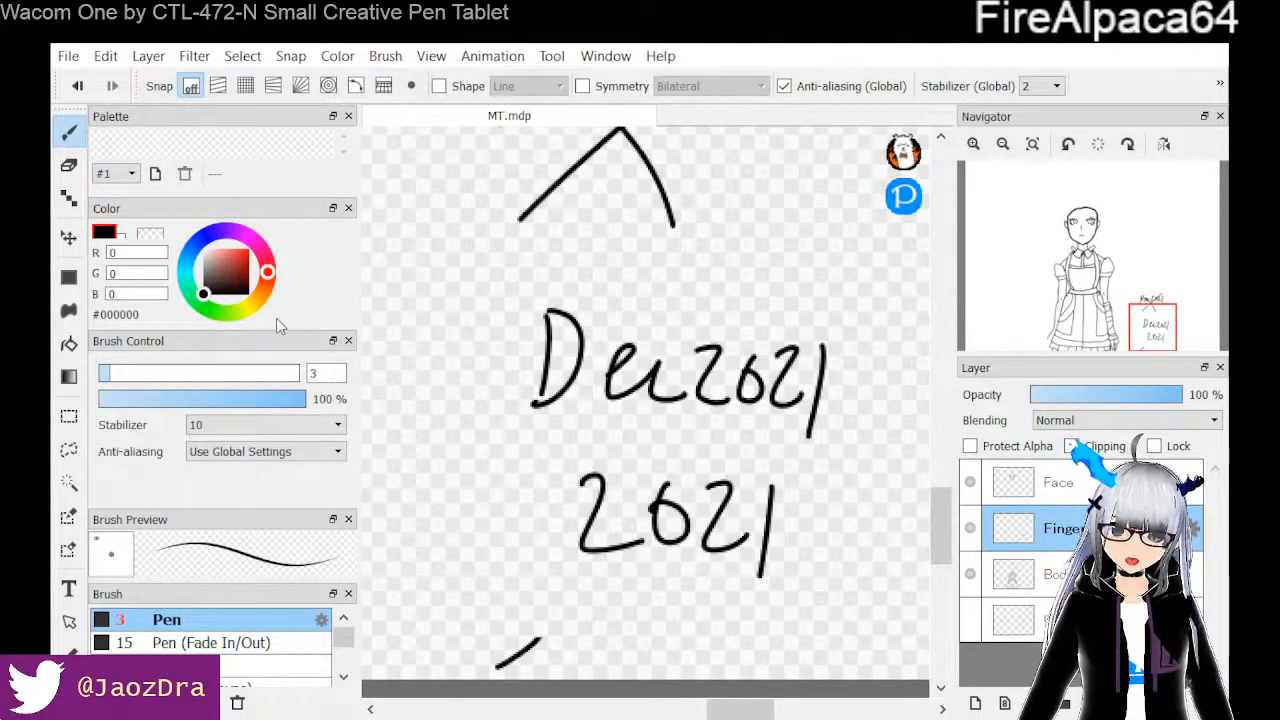
Try rubbing out the handwritten December date with the size 50 sketchbook eraser
{"action": "left_click", "coordinate": [69, 165]}
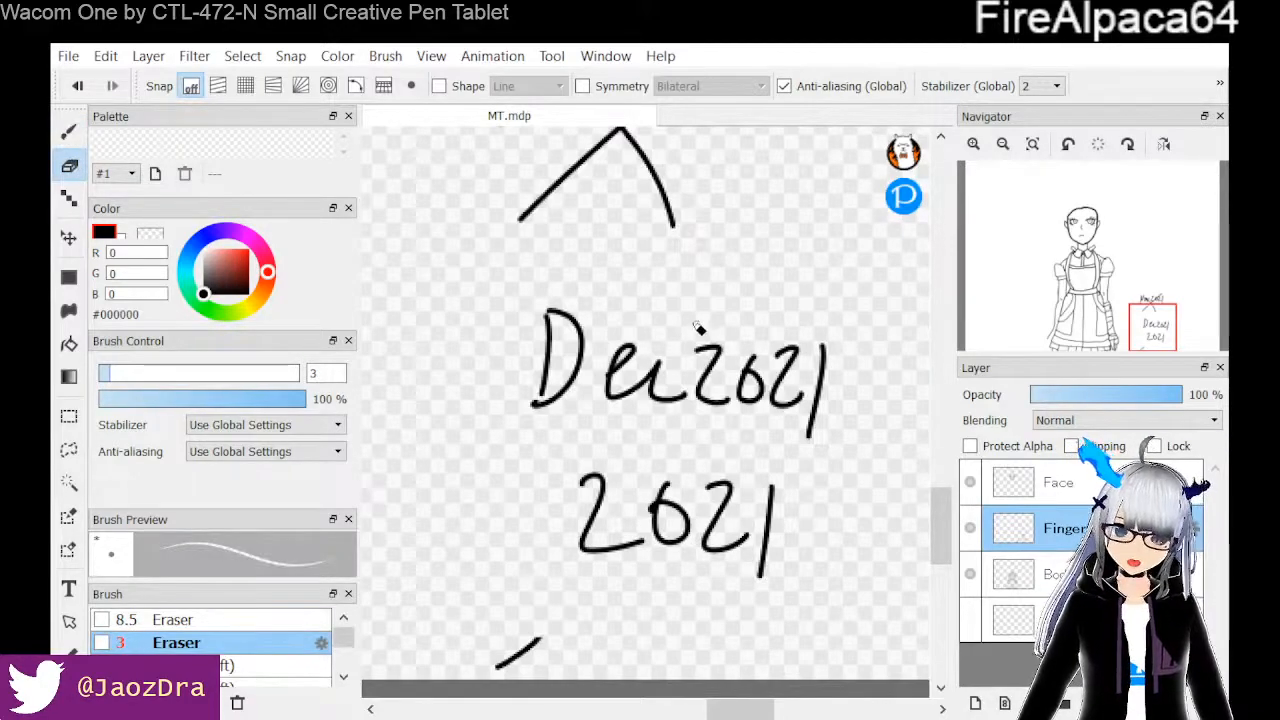
{"action": "left_click", "coordinate": [170, 620]}
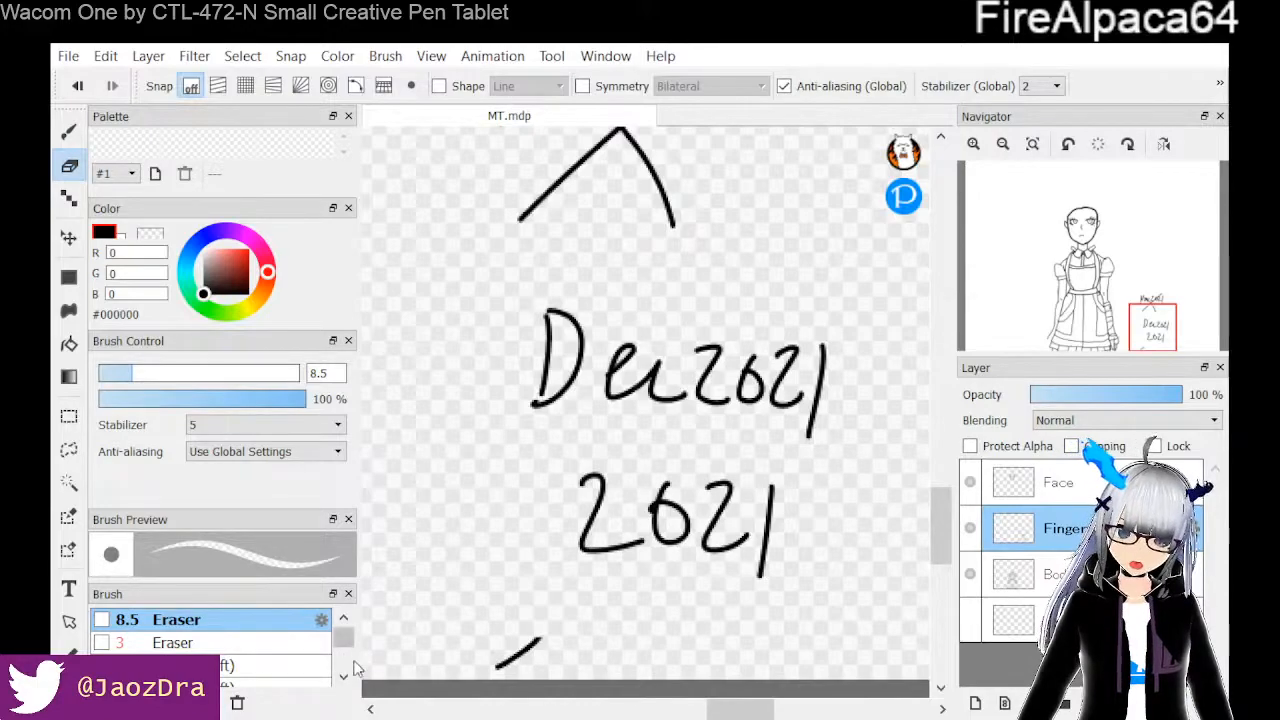
{"action": "left_click_drag", "start_coordinate": [345, 645], "coordinate": [345, 665]}
{"action": "left_click", "coordinate": [270, 676]}
{"action": "mouse_move", "coordinate": [745, 395]}
{"action": "left_mouse_down"}
{"action": "mouse_move", "coordinate": [786, 390]}
{"action": "mouse_move", "coordinate": [743, 432]}
{"action": "mouse_move", "coordinate": [686, 457]}
{"action": "left_mouse_up"}
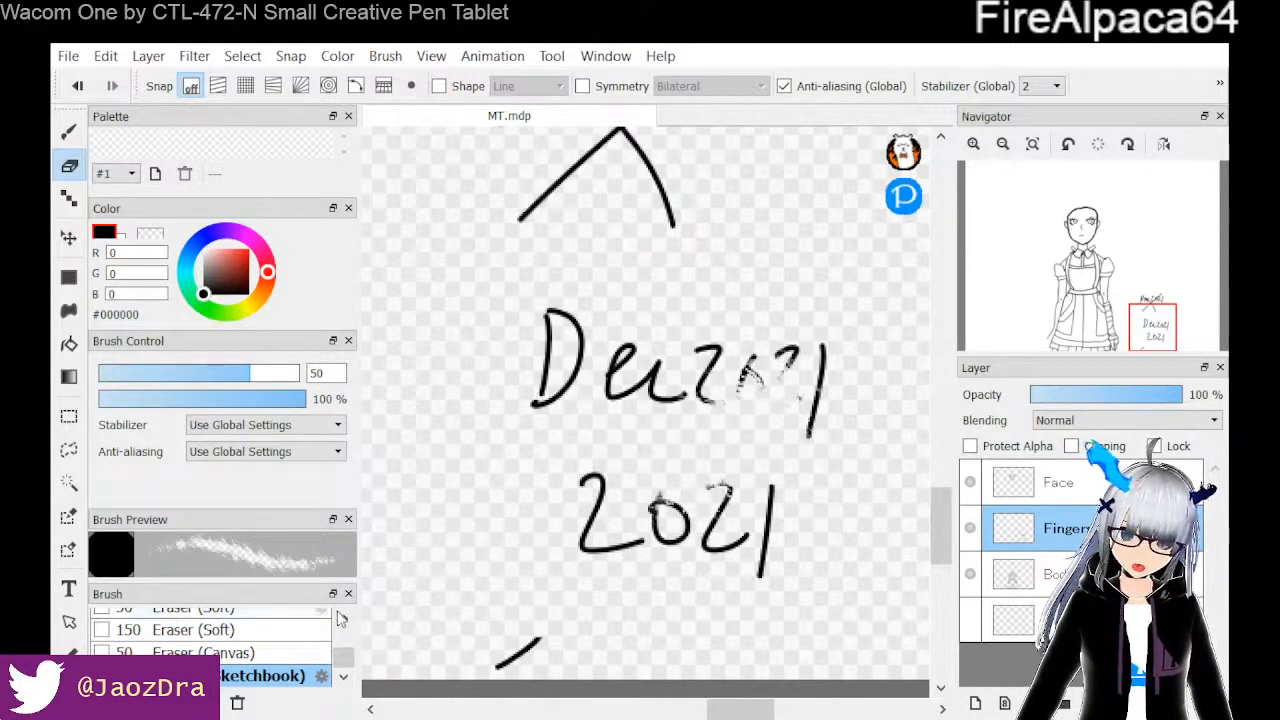
Wipe out all the handwritten dates with the plain Eraser enlarged to size 98, and reduce its size to 7.1
{"action": "scroll", "coordinate": [342, 650], "scroll_direction": "up", "scroll_amount": 5}
{"action": "left_click", "coordinate": [255, 621]}
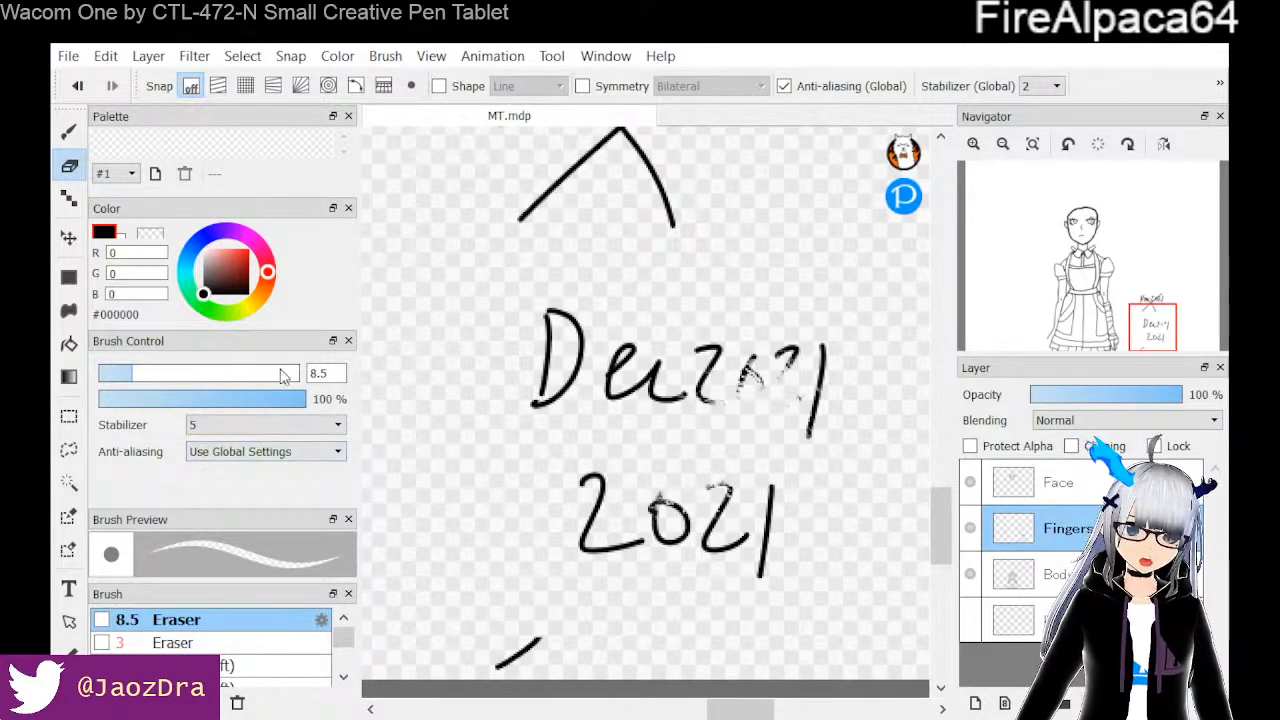
{"action": "left_click", "coordinate": [274, 373]}
{"action": "mouse_move", "coordinate": [700, 390]}
{"action": "left_mouse_down"}
{"action": "mouse_move", "coordinate": [636, 416]}
{"action": "mouse_move", "coordinate": [622, 383]}
{"action": "mouse_move", "coordinate": [793, 368]}
{"action": "mouse_move", "coordinate": [719, 473]}
{"action": "mouse_move", "coordinate": [551, 591]}
{"action": "left_mouse_up"}
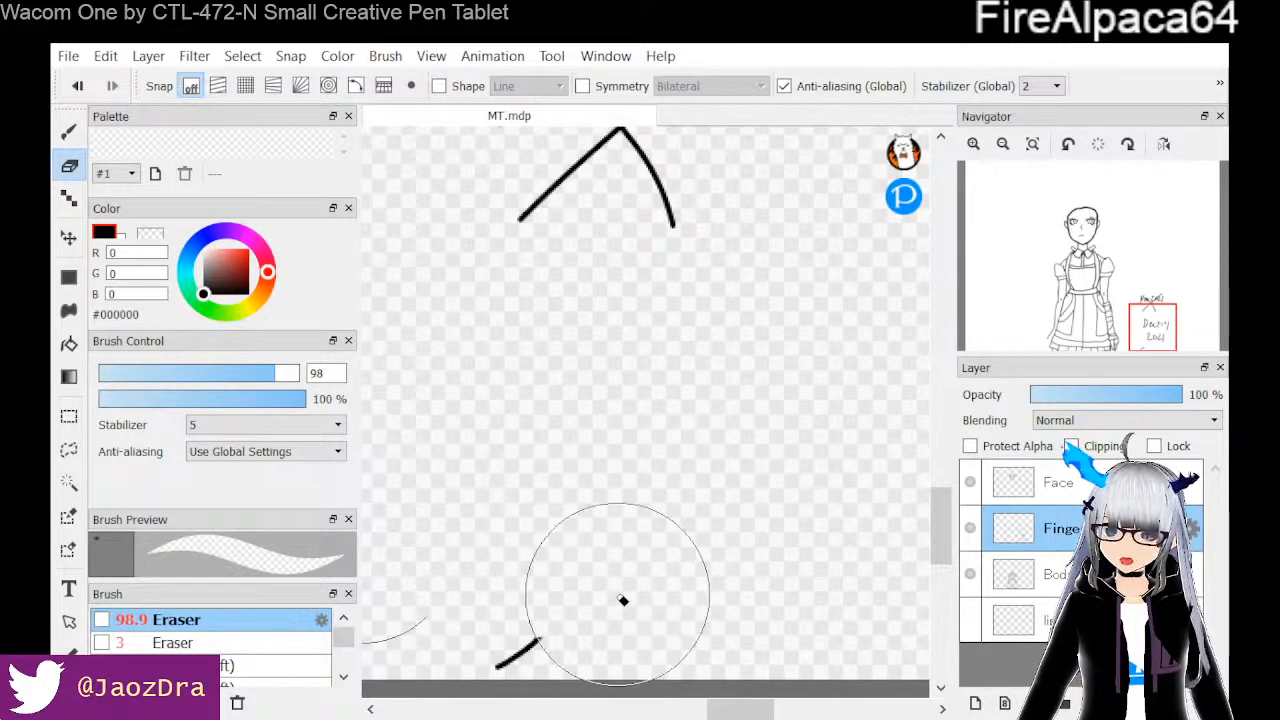
{"action": "left_click_drag", "start_coordinate": [934, 541], "coordinate": [918, 495]}
{"action": "mouse_move", "coordinate": [785, 415]}
{"action": "left_mouse_down"}
{"action": "mouse_move", "coordinate": [615, 560]}
{"action": "mouse_move", "coordinate": [590, 515]}
{"action": "mouse_move", "coordinate": [555, 598]}
{"action": "left_mouse_up"}
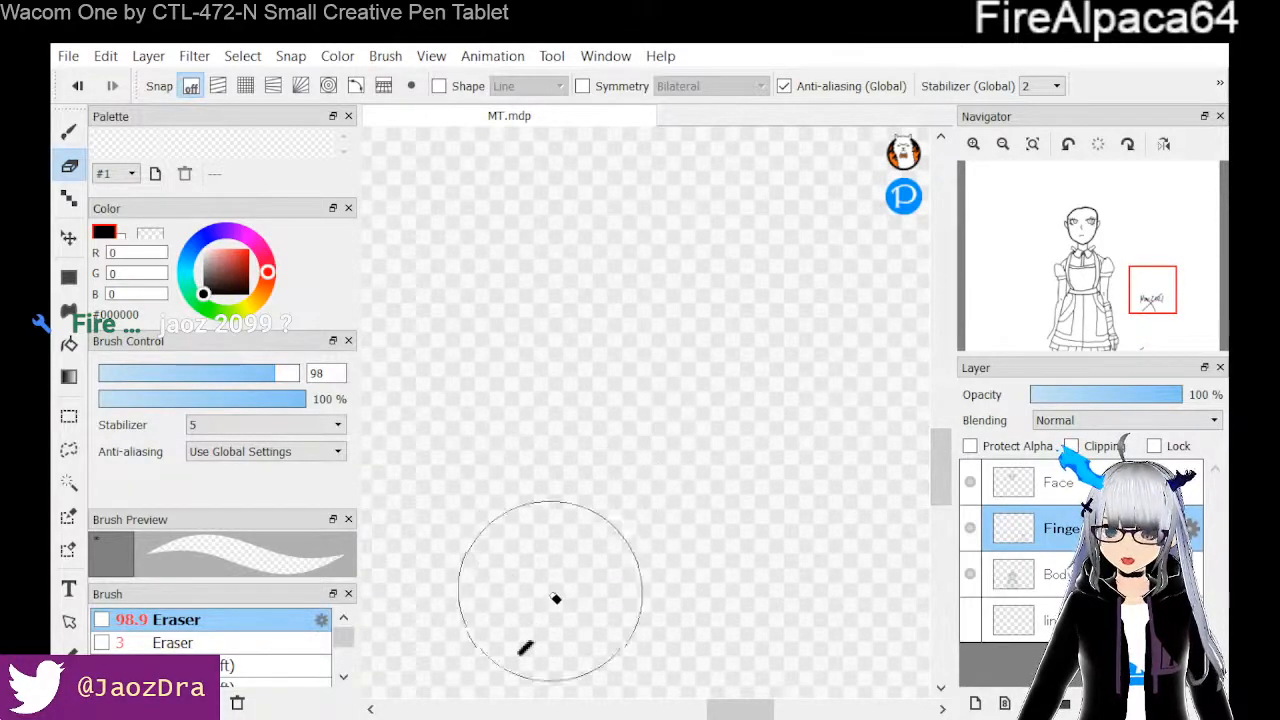
{"action": "left_click", "coordinate": [124, 379]}
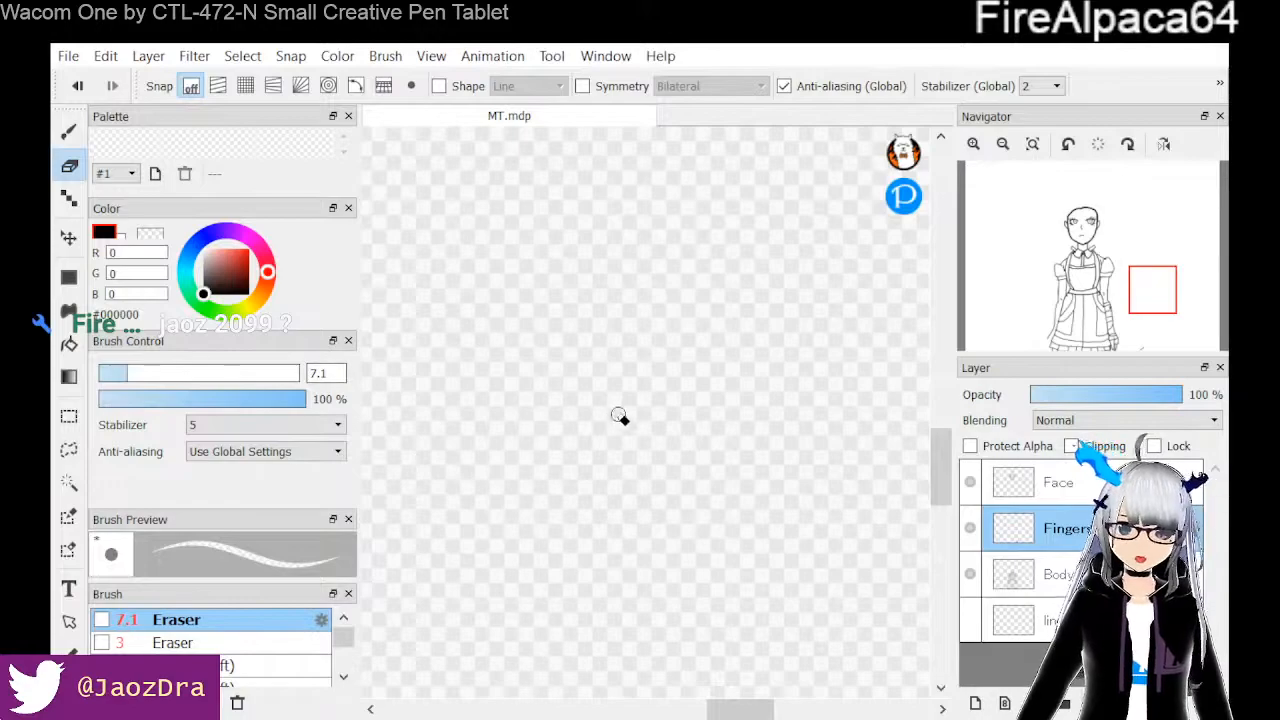
Handwrite "July 2021" with the size 3 Pen on the cleared canvas beside the character
{"action": "left_click", "coordinate": [74, 133]}
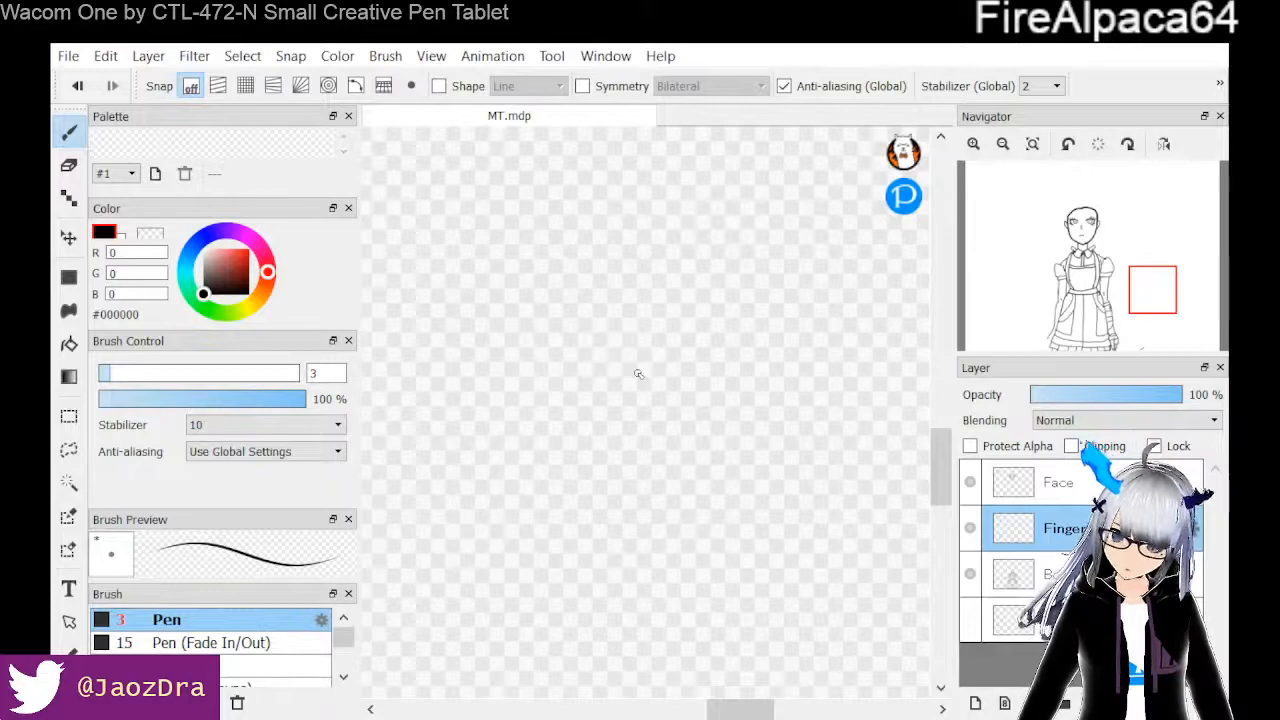
{"action": "mouse_move", "coordinate": [572, 290]}
{"action": "left_mouse_down"}
{"action": "mouse_move", "coordinate": [583, 350]}
{"action": "mouse_move", "coordinate": [551, 366]}
{"action": "mouse_move", "coordinate": [615, 377]}
{"action": "mouse_move", "coordinate": [620, 348]}
{"action": "mouse_move", "coordinate": [625, 372]}
{"action": "mouse_move", "coordinate": [648, 317]}
{"action": "mouse_move", "coordinate": [667, 384]}
{"action": "mouse_move", "coordinate": [689, 337]}
{"action": "mouse_move", "coordinate": [691, 405]}
{"action": "left_mouse_up"}
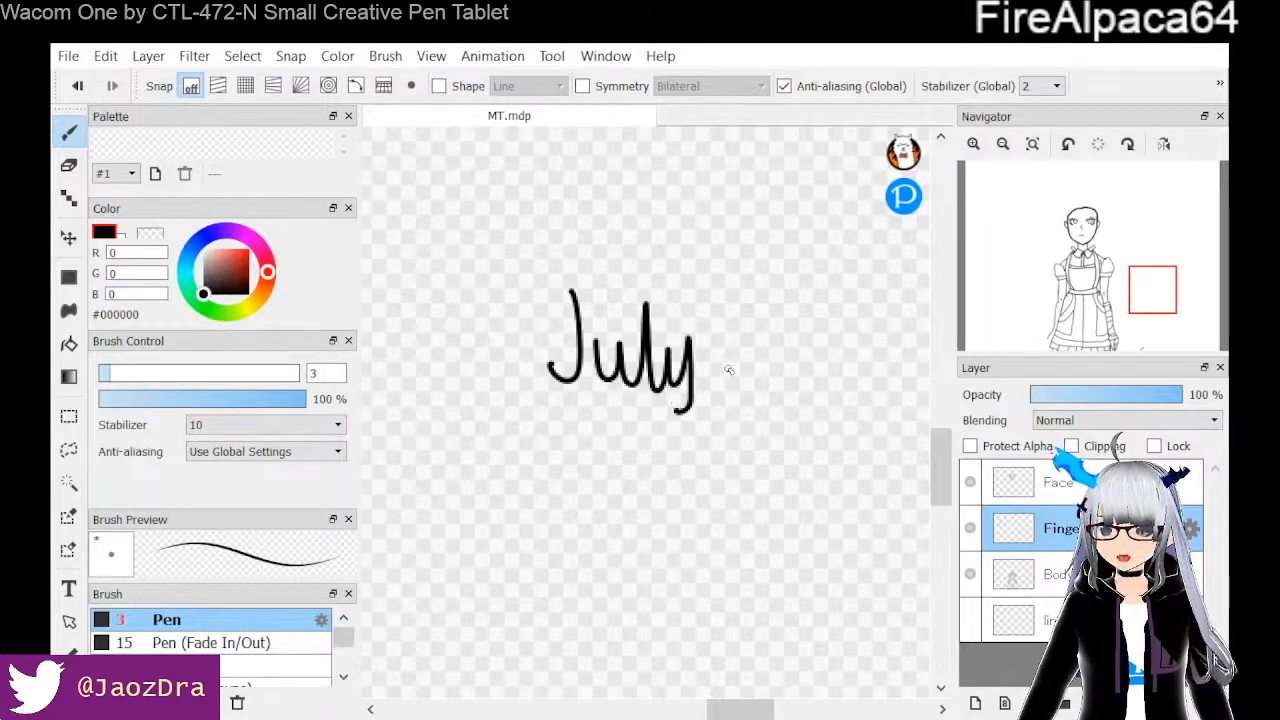
{"action": "left_click_drag", "start_coordinate": [727, 330], "coordinate": [784, 377]}
{"action": "left_click_drag", "start_coordinate": [810, 332], "coordinate": [818, 333]}
{"action": "mouse_move", "coordinate": [836, 338]}
{"action": "left_mouse_down"}
{"action": "mouse_move", "coordinate": [845, 332]}
{"action": "mouse_move", "coordinate": [866, 380]}
{"action": "left_mouse_up"}
{"action": "left_click_drag", "start_coordinate": [876, 322], "coordinate": [882, 376]}
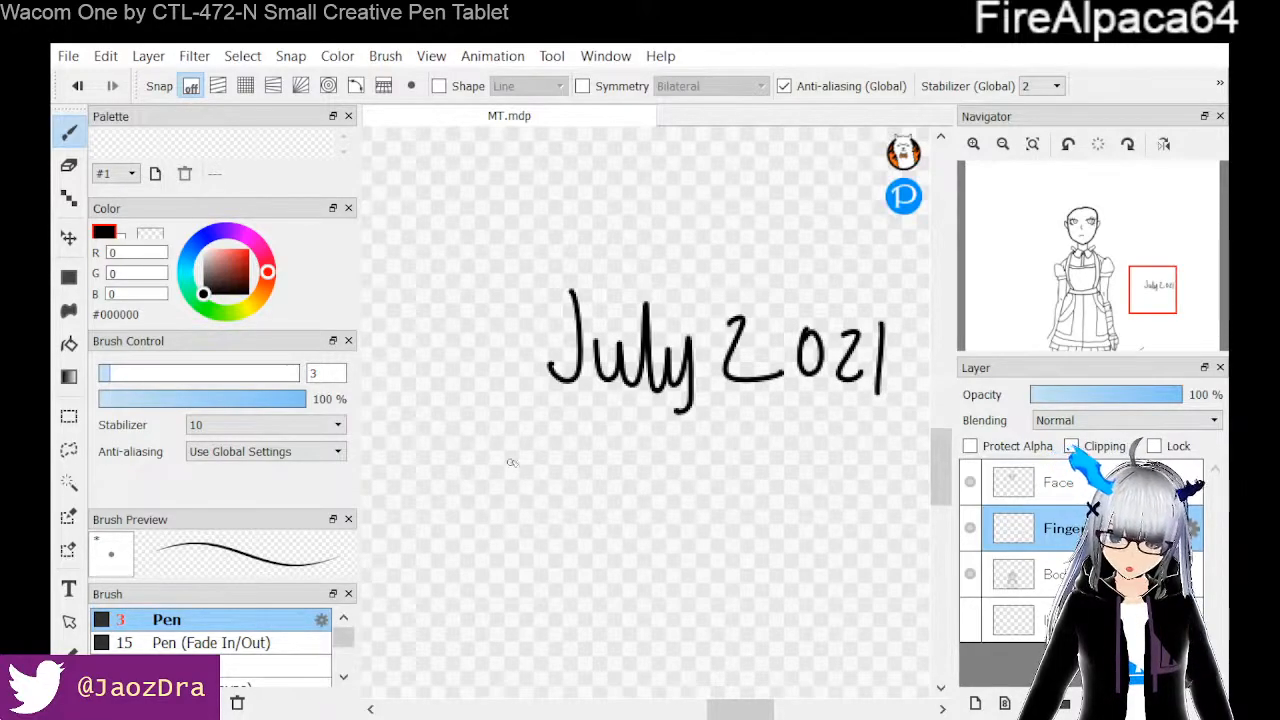
Write "1 week + 3 video" on the line below the July 2021 heading
{"action": "left_click_drag", "start_coordinate": [524, 427], "coordinate": [528, 478]}
{"action": "mouse_move", "coordinate": [563, 433]}
{"action": "left_mouse_down"}
{"action": "mouse_move", "coordinate": [578, 468]}
{"action": "mouse_move", "coordinate": [612, 432]}
{"action": "mouse_move", "coordinate": [645, 428]}
{"action": "mouse_move", "coordinate": [672, 460]}
{"action": "left_mouse_up"}
{"action": "left_click_drag", "start_coordinate": [698, 428], "coordinate": [700, 460]}
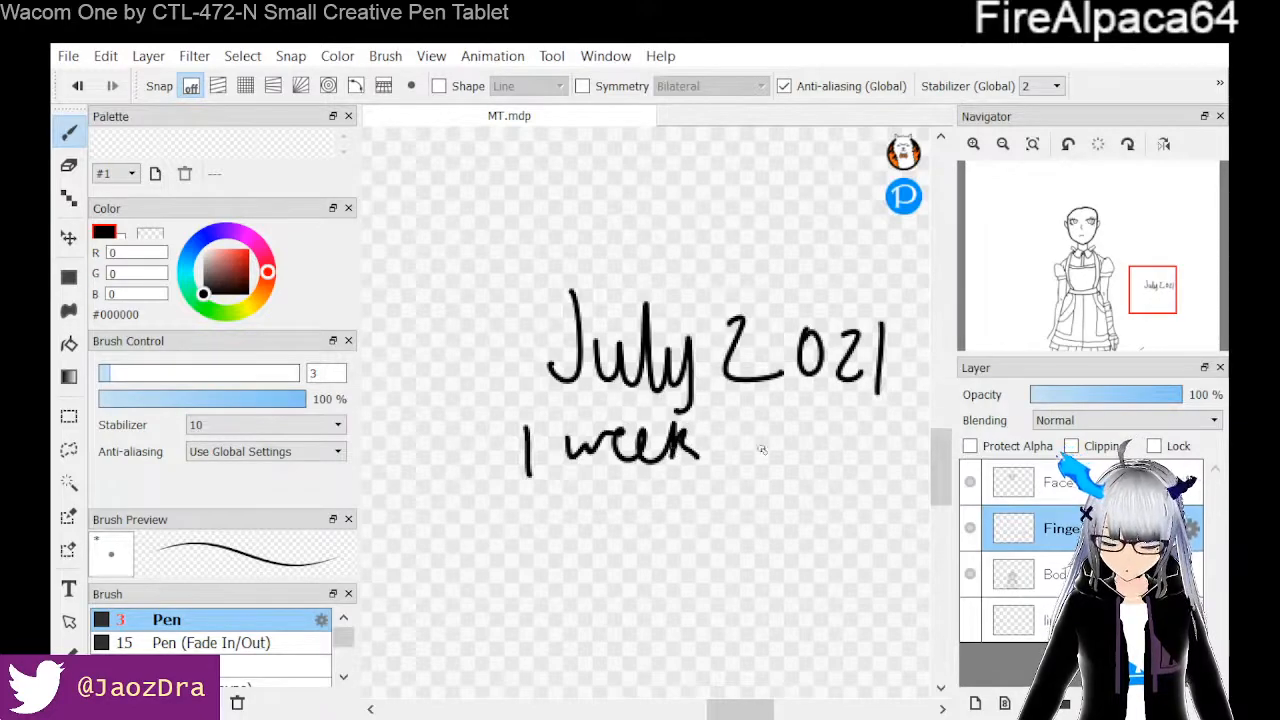
{"action": "mouse_move", "coordinate": [720, 440]}
{"action": "left_mouse_down"}
{"action": "mouse_move", "coordinate": [795, 414]}
{"action": "mouse_move", "coordinate": [798, 453]}
{"action": "mouse_move", "coordinate": [843, 435]}
{"action": "mouse_move", "coordinate": [846, 420]}
{"action": "mouse_move", "coordinate": [866, 452]}
{"action": "left_mouse_up"}
Handwrite the heading "August" below the July notes, with "X streams" on the line beneath it
{"action": "left_click_drag", "start_coordinate": [882, 398], "coordinate": [942, 494]}
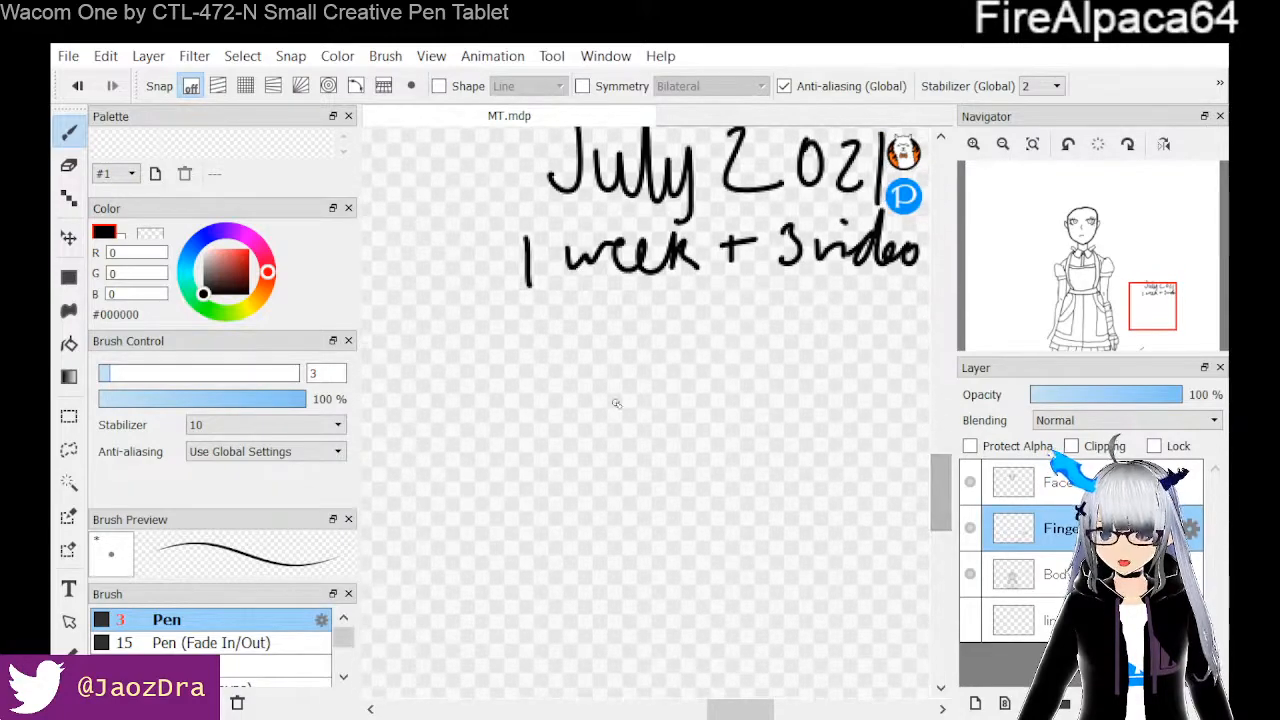
{"action": "mouse_move", "coordinate": [578, 324]}
{"action": "left_mouse_down"}
{"action": "mouse_move", "coordinate": [590, 387]}
{"action": "mouse_move", "coordinate": [569, 363]}
{"action": "mouse_move", "coordinate": [652, 341]}
{"action": "mouse_move", "coordinate": [668, 402]}
{"action": "left_mouse_up"}
{"action": "left_click_drag", "start_coordinate": [672, 340], "coordinate": [710, 376]}
{"action": "left_click_drag", "start_coordinate": [736, 316], "coordinate": [728, 378]}
{"action": "left_click_drag", "start_coordinate": [722, 356], "coordinate": [748, 350]}
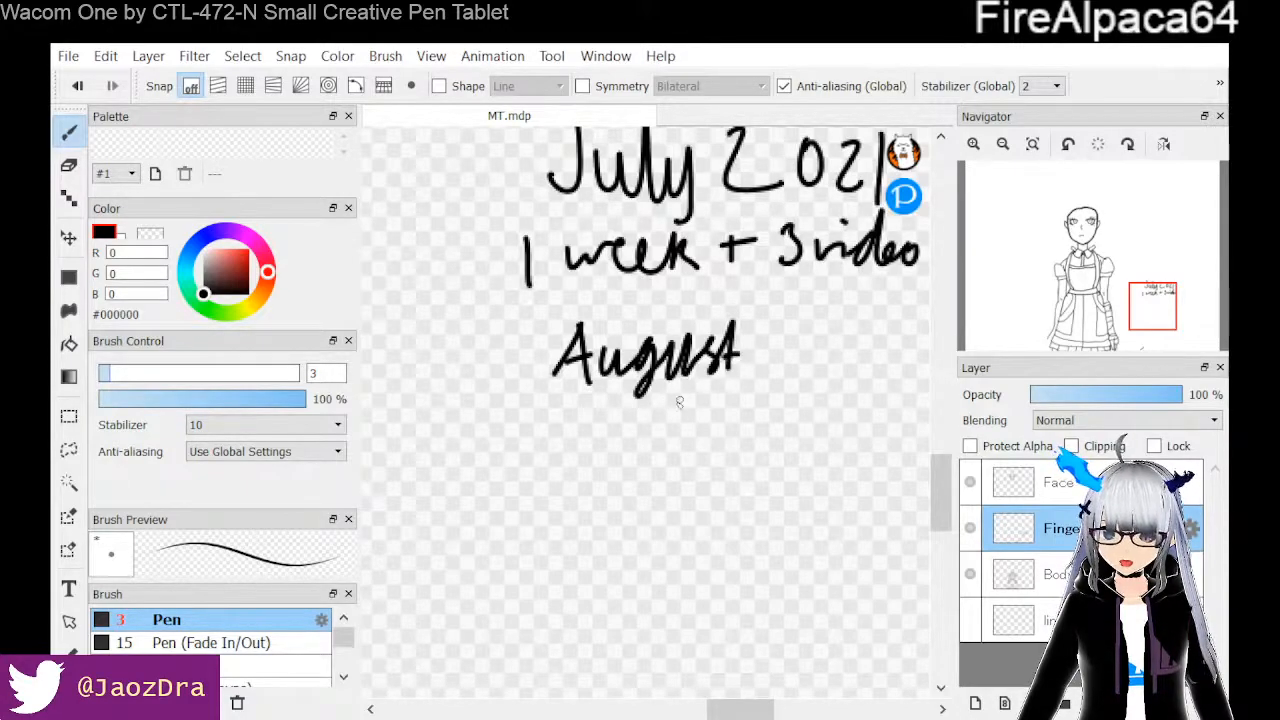
{"action": "mouse_move", "coordinate": [572, 406]}
{"action": "left_mouse_down"}
{"action": "mouse_move", "coordinate": [546, 426]}
{"action": "mouse_move", "coordinate": [600, 440]}
{"action": "left_mouse_up"}
{"action": "mouse_move", "coordinate": [640, 398]}
{"action": "left_mouse_down"}
{"action": "mouse_move", "coordinate": [626, 426]}
{"action": "mouse_move", "coordinate": [644, 424]}
{"action": "left_mouse_up"}
{"action": "mouse_move", "coordinate": [638, 404]}
{"action": "left_mouse_down"}
{"action": "mouse_move", "coordinate": [635, 440]}
{"action": "mouse_move", "coordinate": [651, 414]}
{"action": "mouse_move", "coordinate": [671, 429]}
{"action": "mouse_move", "coordinate": [699, 422]}
{"action": "mouse_move", "coordinate": [692, 437]}
{"action": "mouse_move", "coordinate": [748, 436]}
{"action": "left_mouse_up"}
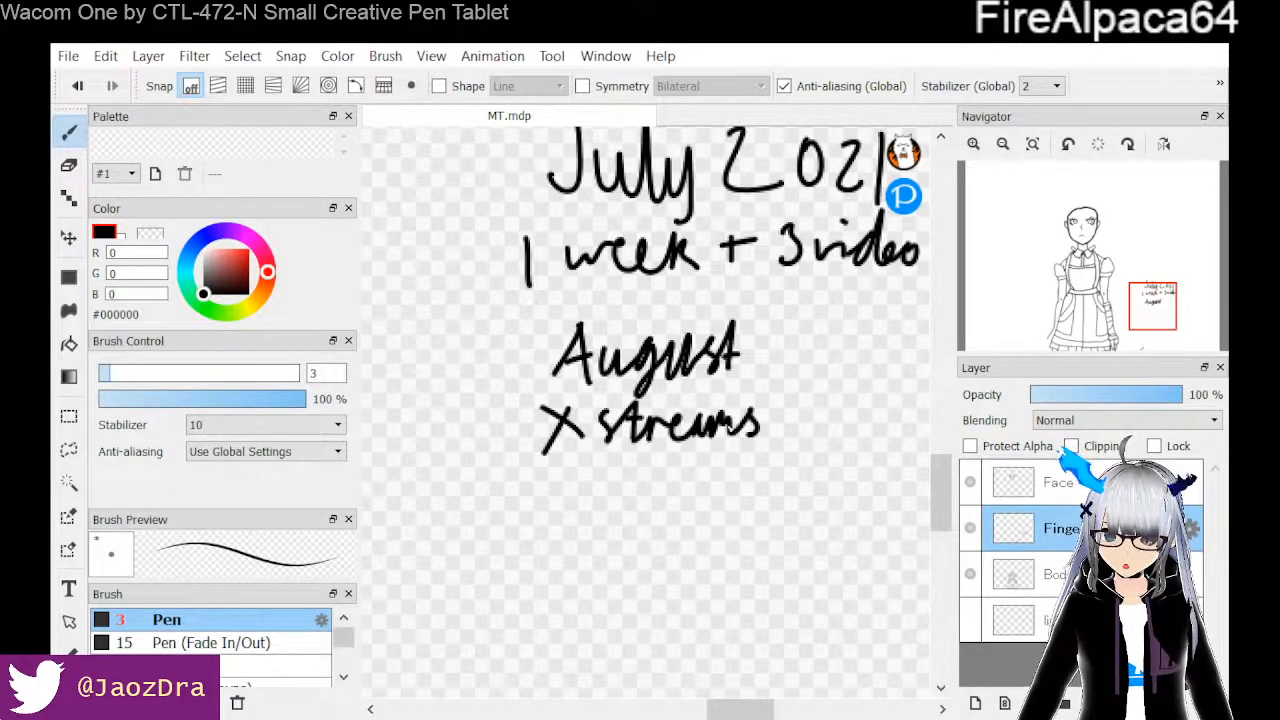
Extend the August line with "+ 2", erasing the misdrawn strokes after the plus sign before writing the digit
{"action": "mouse_move", "coordinate": [788, 396]}
{"action": "left_mouse_down"}
{"action": "mouse_move", "coordinate": [786, 428]}
{"action": "mouse_move", "coordinate": [806, 404]}
{"action": "left_mouse_up"}
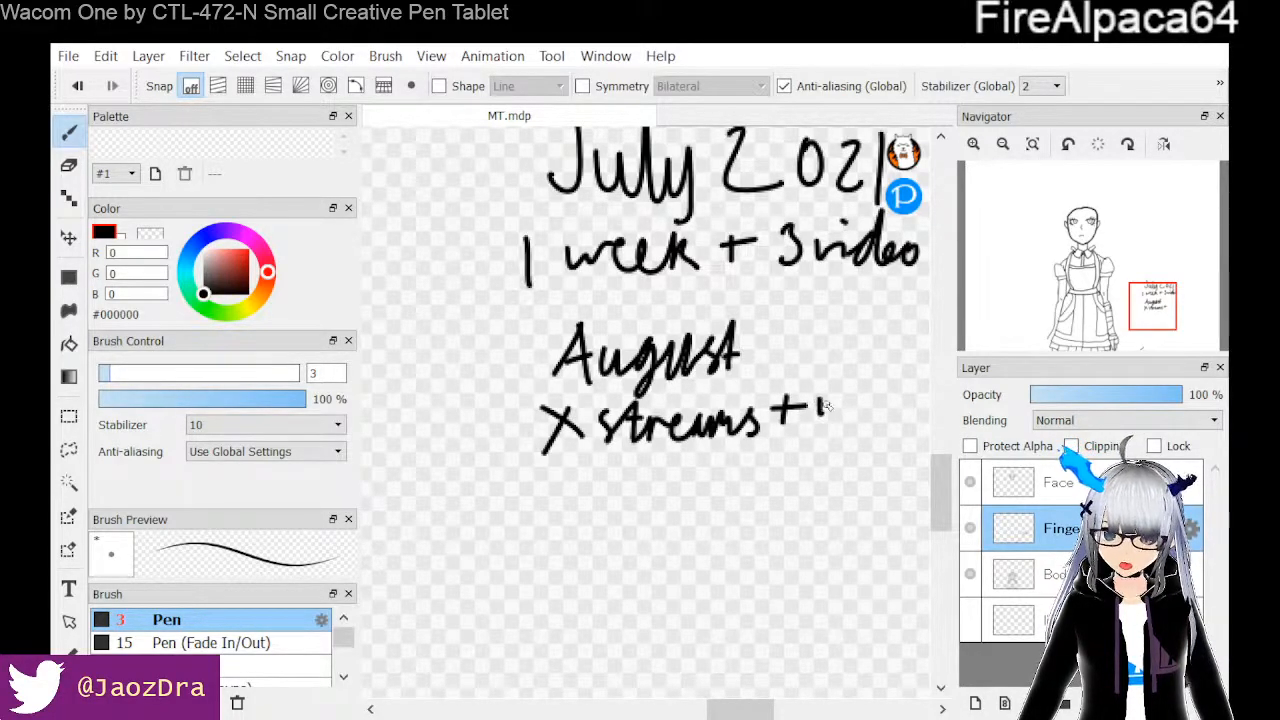
{"action": "left_click_drag", "start_coordinate": [843, 418], "coordinate": [845, 420]}
{"action": "key", "text": "e"}
{"action": "left_click_drag", "start_coordinate": [813, 389], "coordinate": [847, 418]}
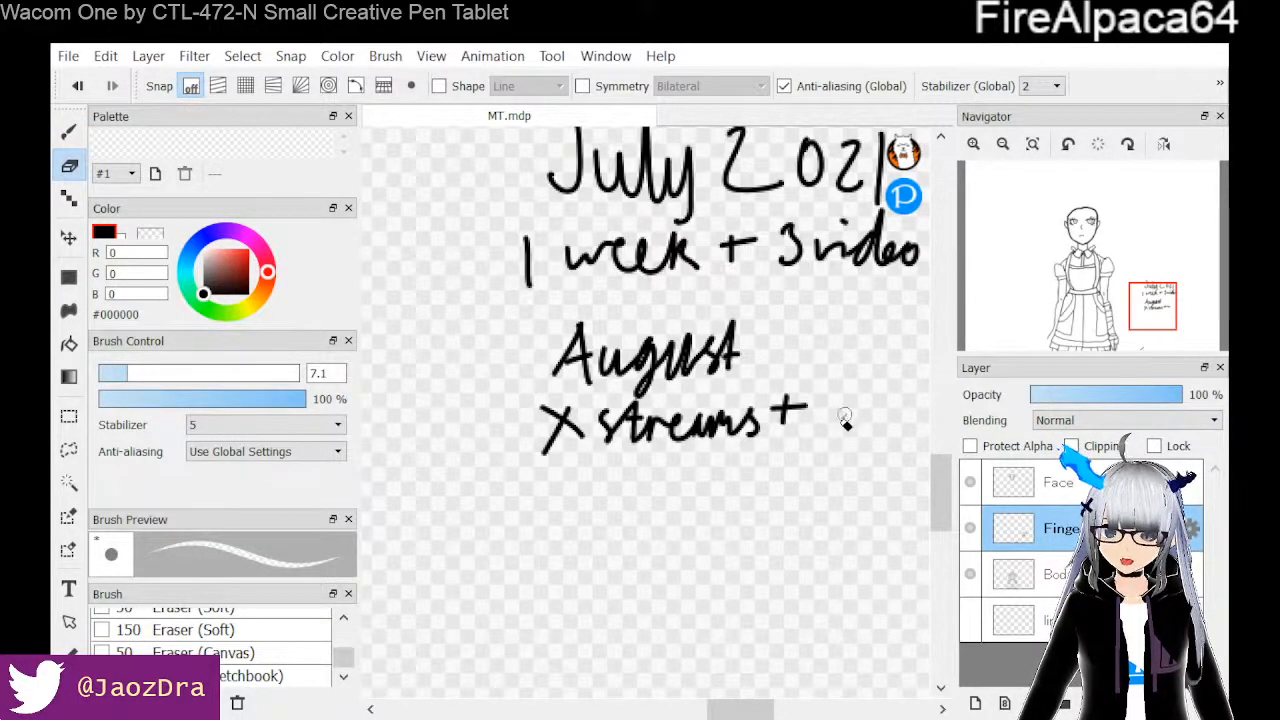
{"action": "key", "text": "b"}
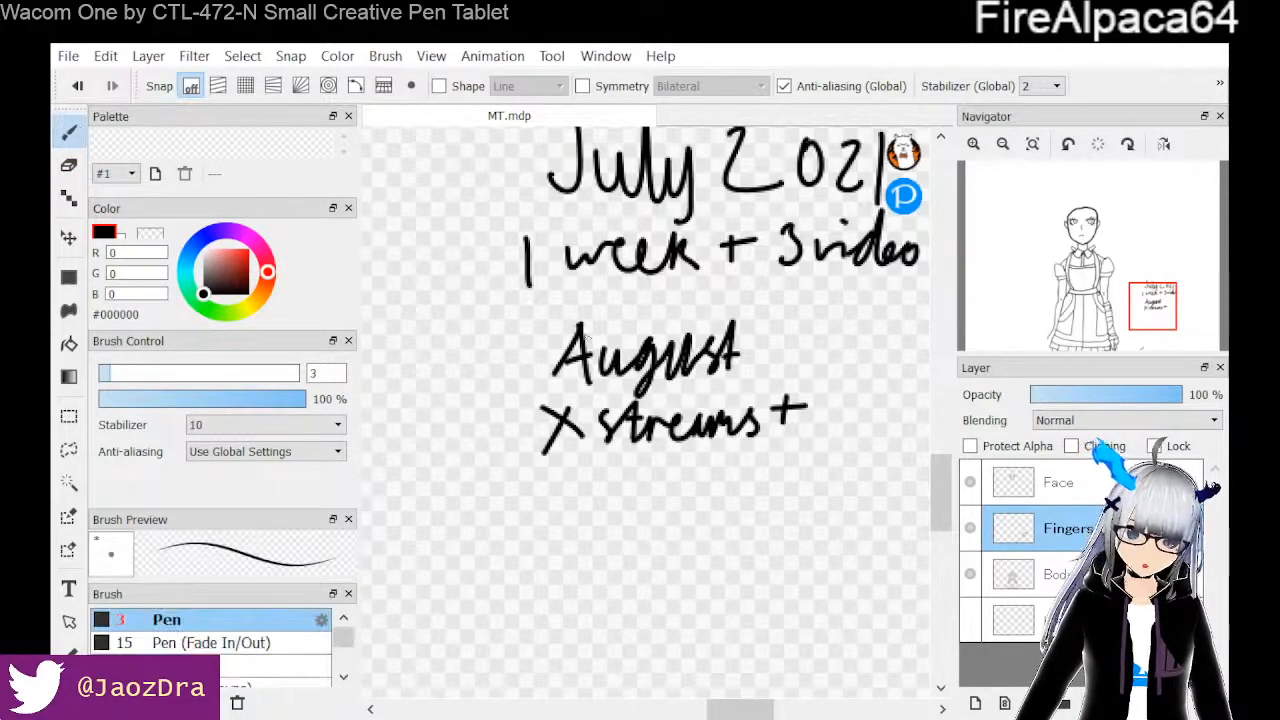
{"action": "left_click_drag", "start_coordinate": [833, 393], "coordinate": [848, 419]}
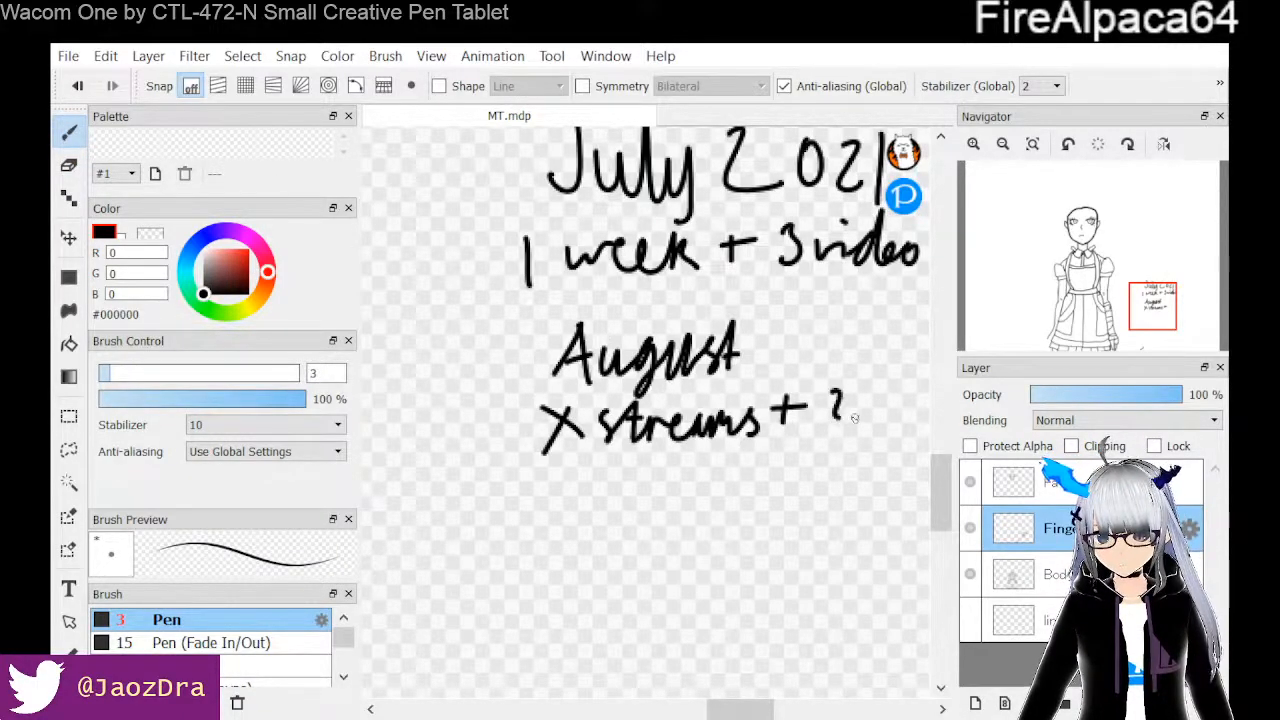
Complete the August line with a small mark and "videos" after the 2, and add the missing "s" to July's "video"
{"action": "scroll", "coordinate": [700, 430], "scroll_direction": "right", "scroll_amount": 4}
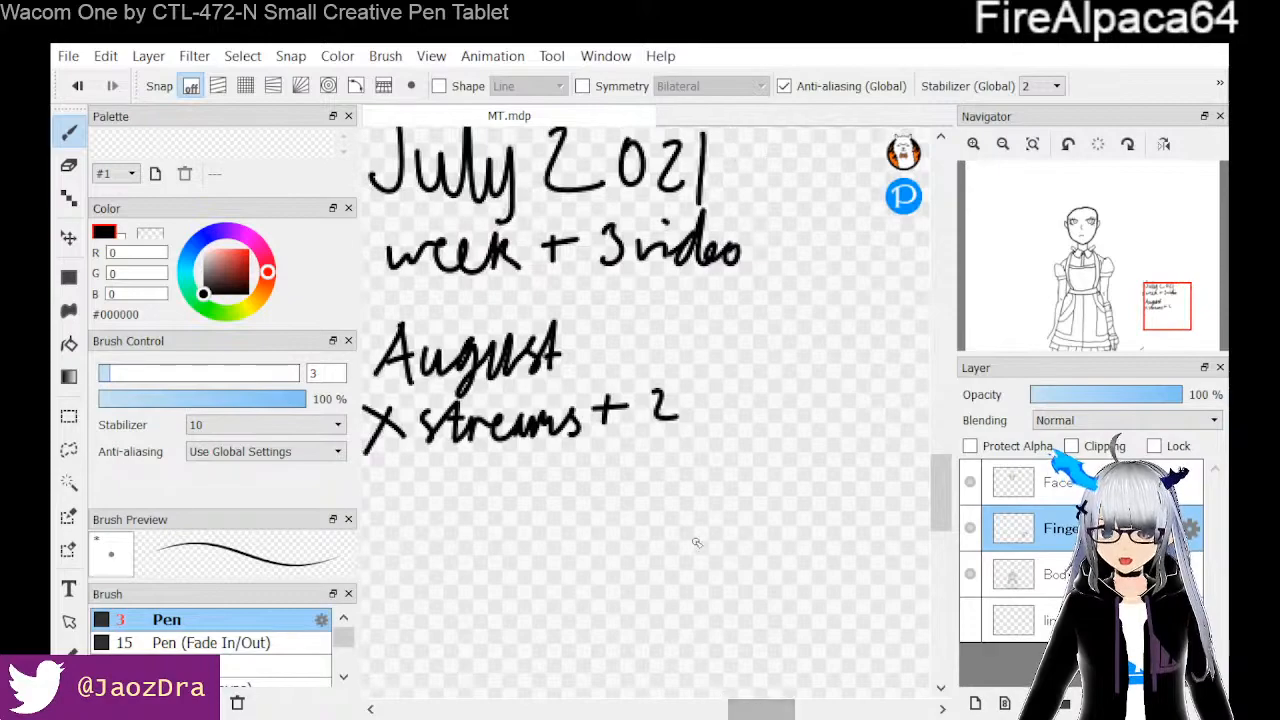
{"action": "mouse_move", "coordinate": [681, 395]}
{"action": "left_mouse_down"}
{"action": "mouse_move", "coordinate": [699, 392]}
{"action": "mouse_move", "coordinate": [716, 427]}
{"action": "mouse_move", "coordinate": [741, 426]}
{"action": "mouse_move", "coordinate": [770, 395]}
{"action": "mouse_move", "coordinate": [778, 432]}
{"action": "mouse_move", "coordinate": [814, 416]}
{"action": "left_mouse_up"}
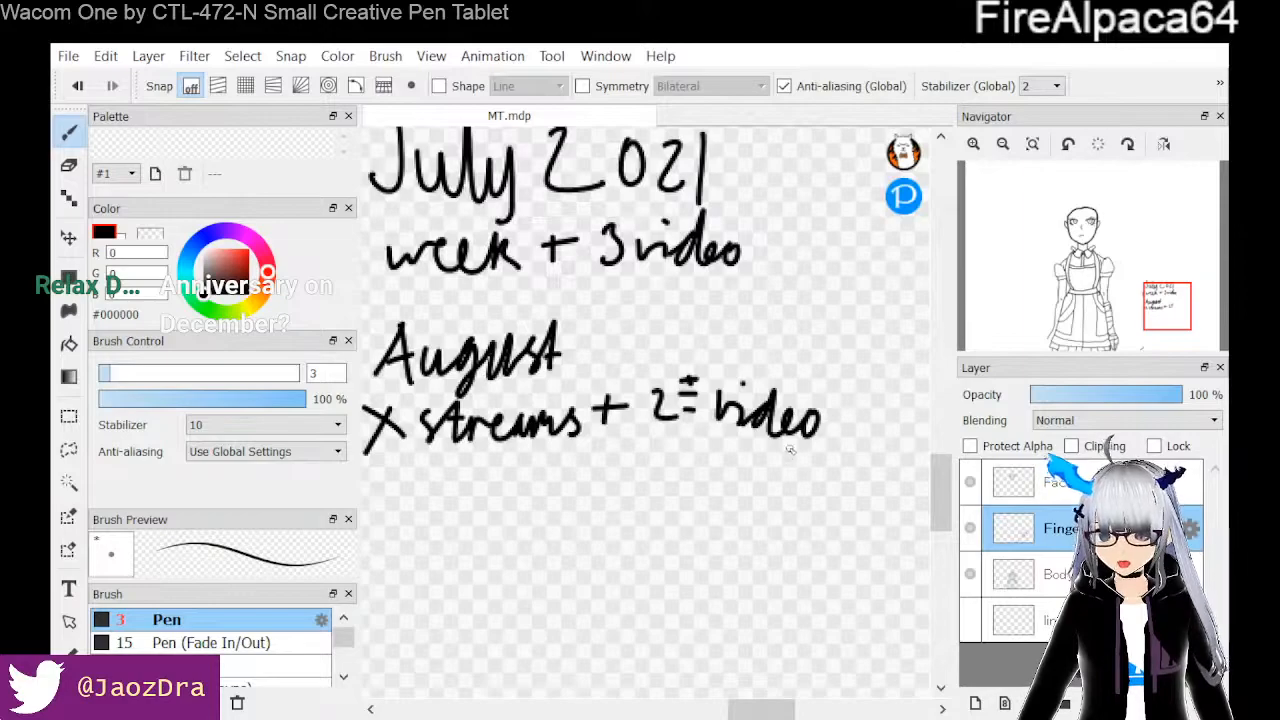
{"action": "left_click_drag", "start_coordinate": [838, 414], "coordinate": [824, 437]}
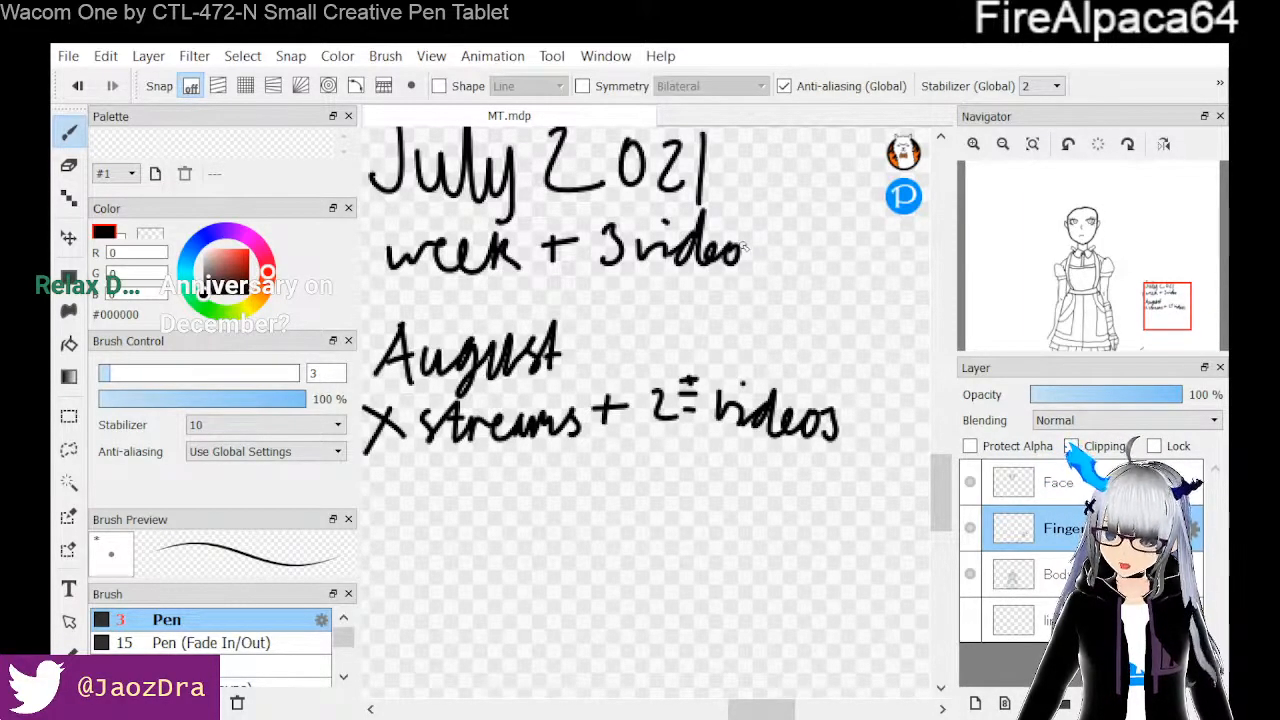
{"action": "left_click_drag", "start_coordinate": [752, 240], "coordinate": [757, 256]}
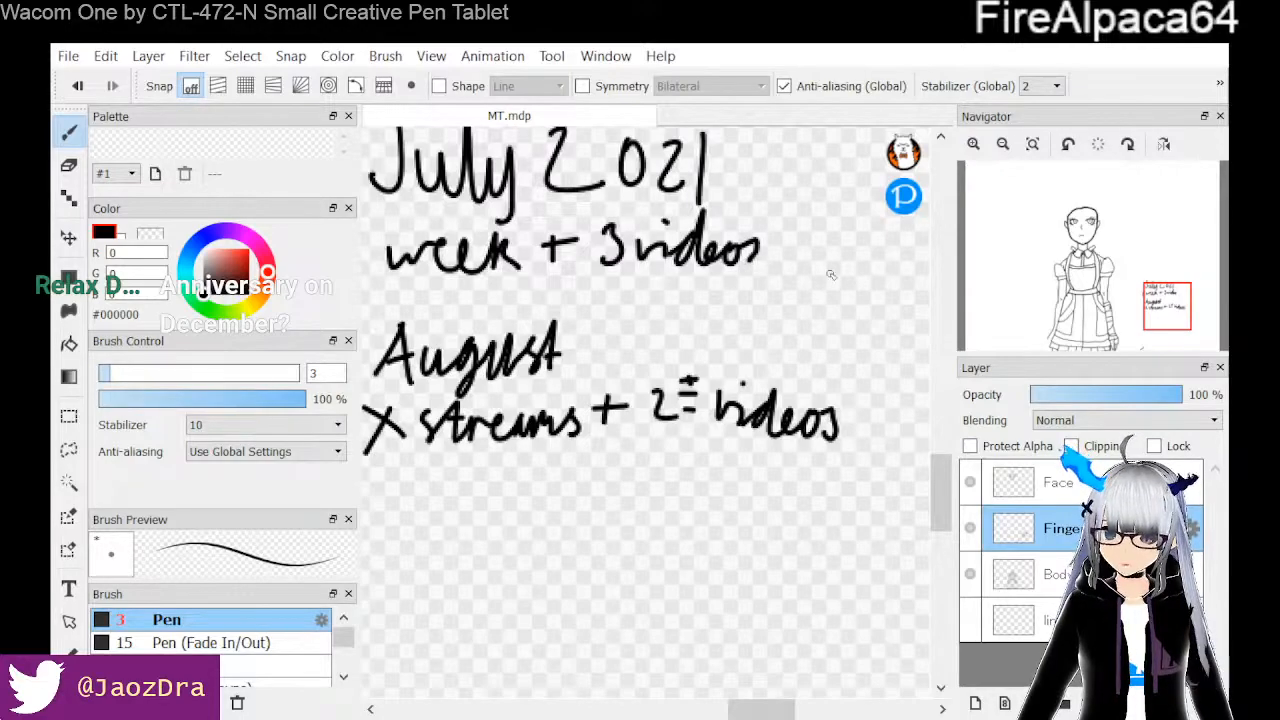
Handwrite the heading "September" below the August notes, with "2 week" on the line beneath it
{"action": "left_click_drag", "start_coordinate": [947, 518], "coordinate": [947, 538]}
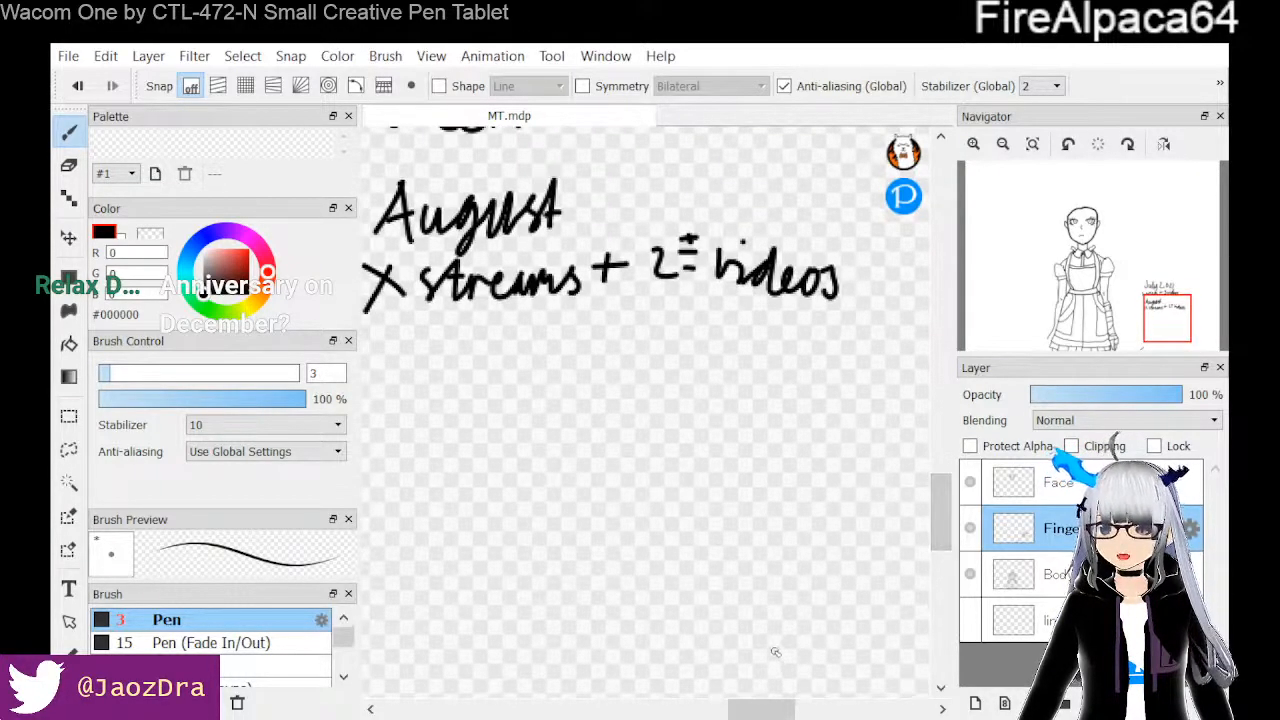
{"action": "left_click_drag", "start_coordinate": [772, 708], "coordinate": [747, 707]}
{"action": "mouse_move", "coordinate": [568, 364]}
{"action": "left_mouse_down"}
{"action": "mouse_move", "coordinate": [569, 396]}
{"action": "mouse_move", "coordinate": [606, 406]}
{"action": "left_mouse_up"}
{"action": "mouse_move", "coordinate": [628, 418]}
{"action": "left_mouse_down"}
{"action": "mouse_move", "coordinate": [641, 361]}
{"action": "mouse_move", "coordinate": [628, 380]}
{"action": "mouse_move", "coordinate": [667, 383]}
{"action": "mouse_move", "coordinate": [656, 408]}
{"action": "mouse_move", "coordinate": [716, 380]}
{"action": "mouse_move", "coordinate": [721, 405]}
{"action": "mouse_move", "coordinate": [743, 374]}
{"action": "mouse_move", "coordinate": [740, 416]}
{"action": "mouse_move", "coordinate": [772, 360]}
{"action": "mouse_move", "coordinate": [778, 400]}
{"action": "mouse_move", "coordinate": [833, 384]}
{"action": "left_mouse_up"}
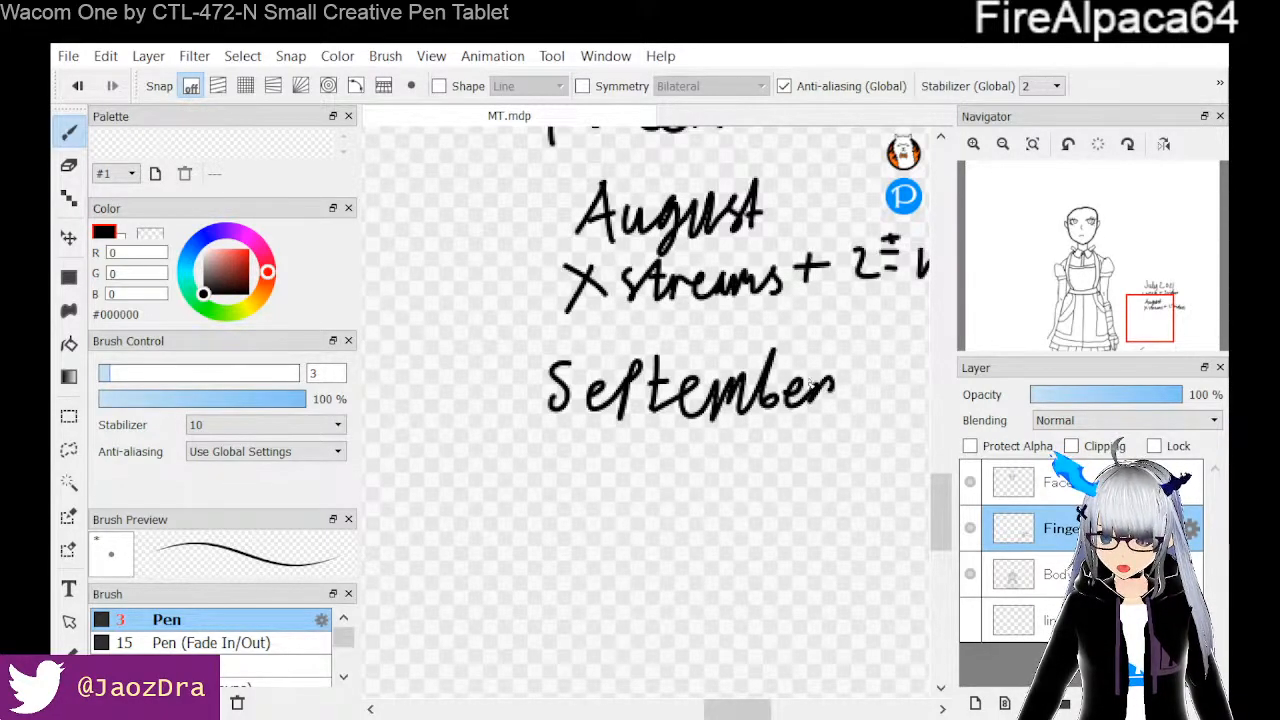
{"action": "left_click_drag", "start_coordinate": [933, 505], "coordinate": [926, 530]}
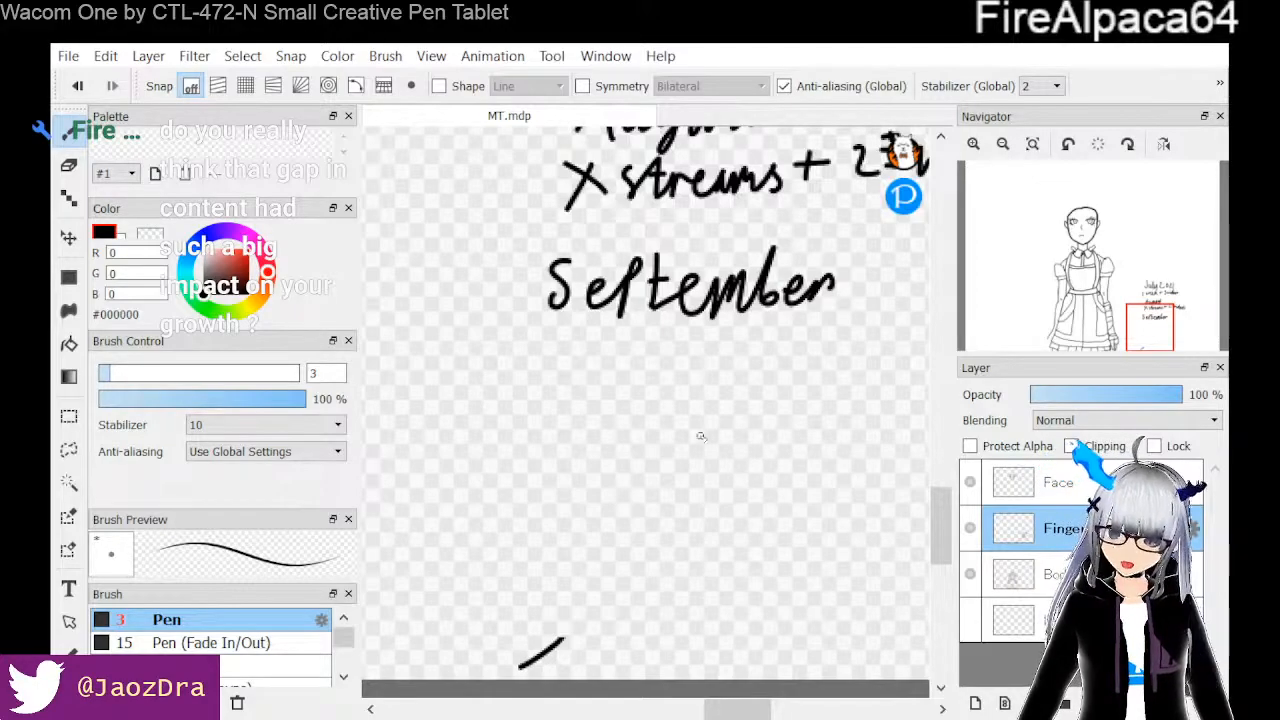
{"action": "mouse_move", "coordinate": [593, 349]}
{"action": "left_mouse_down"}
{"action": "mouse_move", "coordinate": [642, 354]}
{"action": "mouse_move", "coordinate": [654, 376]}
{"action": "mouse_move", "coordinate": [696, 346]}
{"action": "mouse_move", "coordinate": [698, 378]}
{"action": "mouse_move", "coordinate": [718, 346]}
{"action": "mouse_move", "coordinate": [745, 380]}
{"action": "left_mouse_up"}
{"action": "left_click_drag", "start_coordinate": [752, 342], "coordinate": [762, 377]}
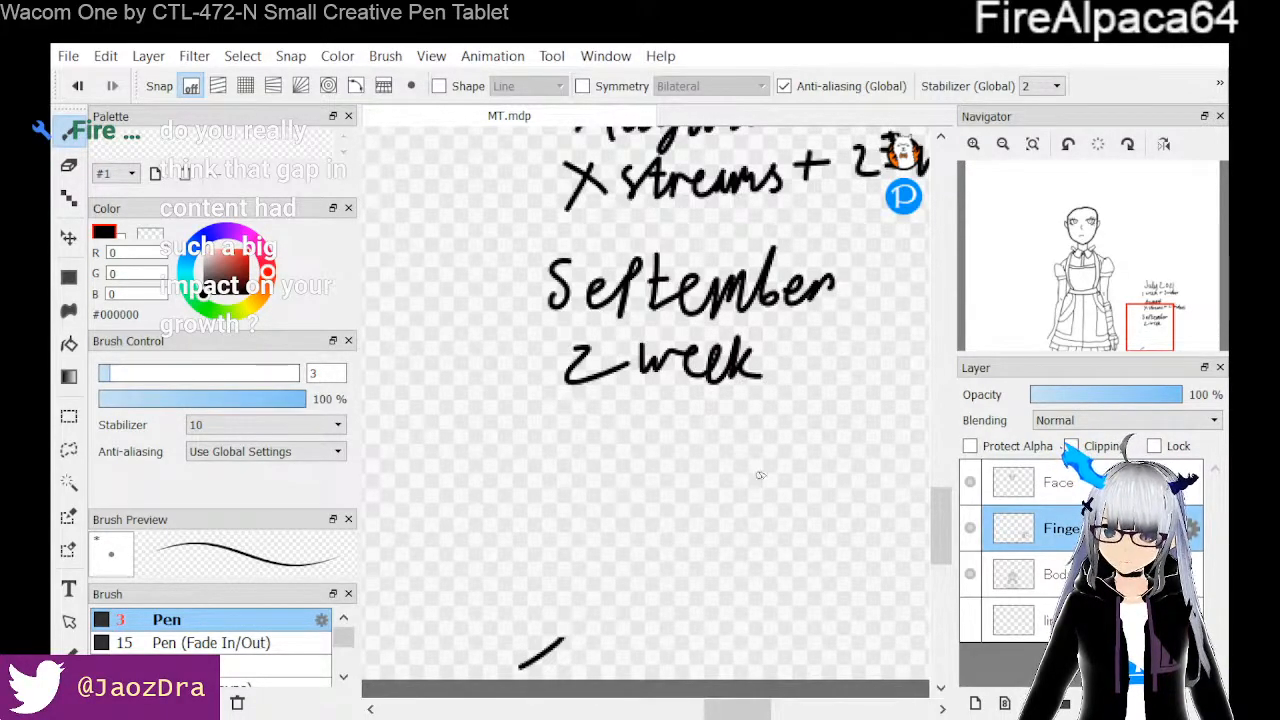
Handwrite "+0 videos" after "2 week" under the September heading with the size 3 Pen
{"action": "left_click_drag", "start_coordinate": [808, 350], "coordinate": [808, 388]}
{"action": "left_click_drag", "start_coordinate": [793, 371], "coordinate": [848, 356]}
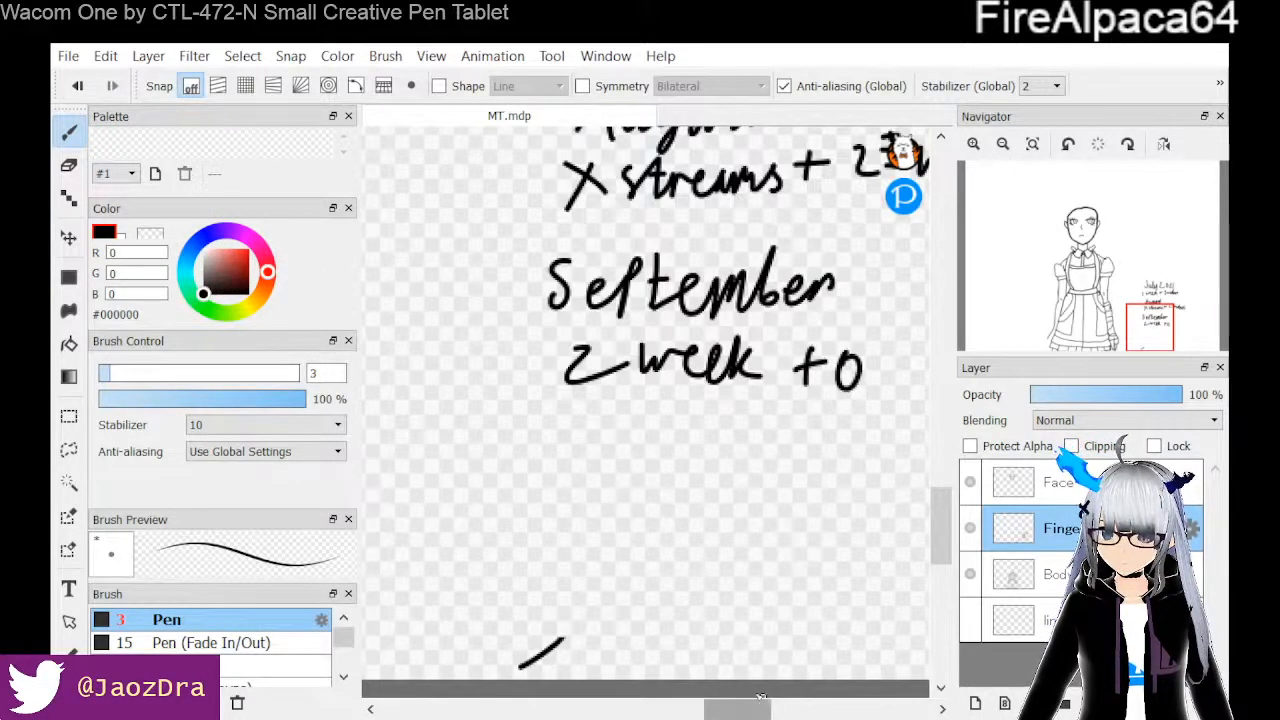
{"action": "left_click_drag", "start_coordinate": [739, 712], "coordinate": [755, 714]}
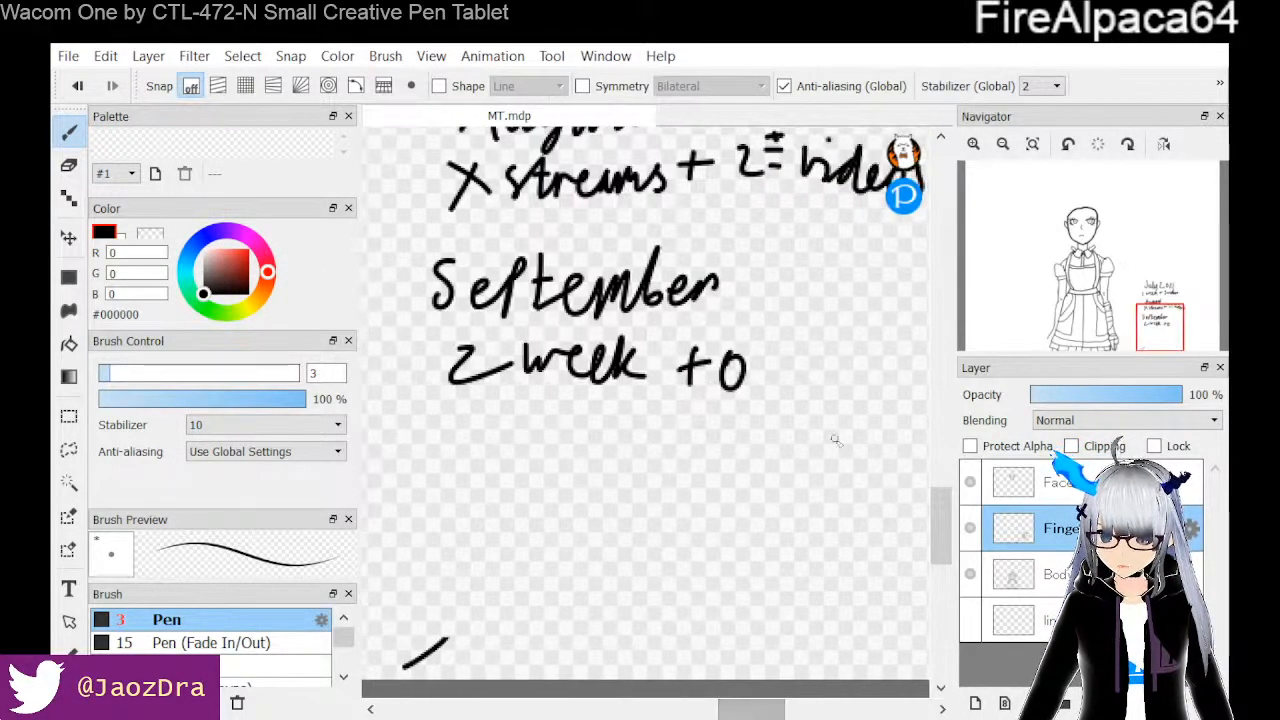
{"action": "mouse_move", "coordinate": [776, 357]}
{"action": "left_mouse_down"}
{"action": "mouse_move", "coordinate": [796, 358]}
{"action": "mouse_move", "coordinate": [805, 382]}
{"action": "left_mouse_up"}
{"action": "mouse_move", "coordinate": [818, 339]}
{"action": "left_mouse_down"}
{"action": "mouse_move", "coordinate": [809, 394]}
{"action": "mouse_move", "coordinate": [841, 393]}
{"action": "mouse_move", "coordinate": [864, 371]}
{"action": "mouse_move", "coordinate": [882, 401]}
{"action": "left_mouse_up"}
Handwrite "October+November" below the September notes and draw an X beneath it
{"action": "mouse_move", "coordinate": [937, 506]}
{"action": "left_mouse_down"}
{"action": "mouse_move", "coordinate": [934, 545]}
{"action": "mouse_move", "coordinate": [938, 527]}
{"action": "left_mouse_up"}
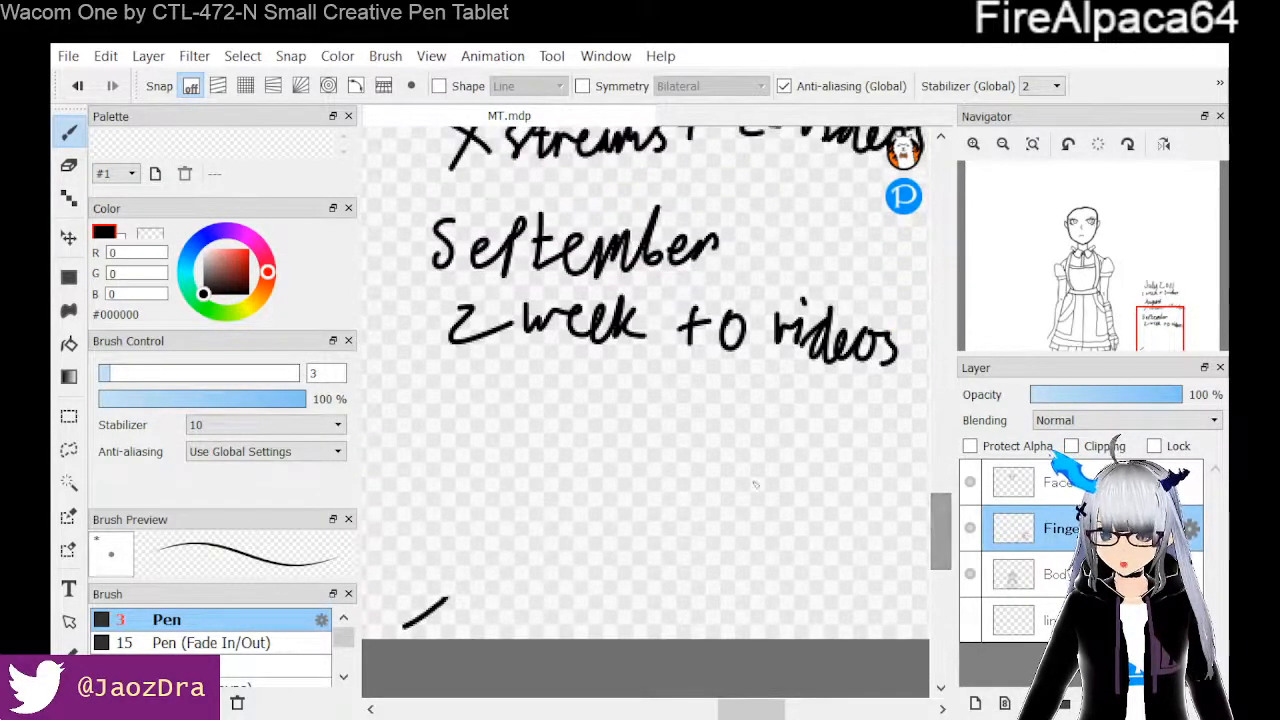
{"action": "mouse_move", "coordinate": [491, 393]}
{"action": "left_mouse_down"}
{"action": "mouse_move", "coordinate": [494, 428]}
{"action": "mouse_move", "coordinate": [550, 432]}
{"action": "left_mouse_up"}
{"action": "mouse_move", "coordinate": [573, 378]}
{"action": "left_mouse_down"}
{"action": "mouse_move", "coordinate": [563, 432]}
{"action": "mouse_move", "coordinate": [582, 400]}
{"action": "mouse_move", "coordinate": [588, 427]}
{"action": "left_mouse_up"}
{"action": "mouse_move", "coordinate": [606, 402]}
{"action": "left_mouse_down"}
{"action": "mouse_move", "coordinate": [605, 461]}
{"action": "mouse_move", "coordinate": [645, 440]}
{"action": "left_mouse_up"}
{"action": "mouse_move", "coordinate": [648, 445]}
{"action": "left_mouse_down"}
{"action": "mouse_move", "coordinate": [672, 425]}
{"action": "mouse_move", "coordinate": [708, 458]}
{"action": "left_mouse_up"}
{"action": "mouse_move", "coordinate": [712, 406]}
{"action": "left_mouse_down"}
{"action": "mouse_move", "coordinate": [748, 410]}
{"action": "mouse_move", "coordinate": [764, 432]}
{"action": "mouse_move", "coordinate": [818, 452]}
{"action": "mouse_move", "coordinate": [858, 416]}
{"action": "mouse_move", "coordinate": [845, 443]}
{"action": "mouse_move", "coordinate": [896, 446]}
{"action": "left_mouse_up"}
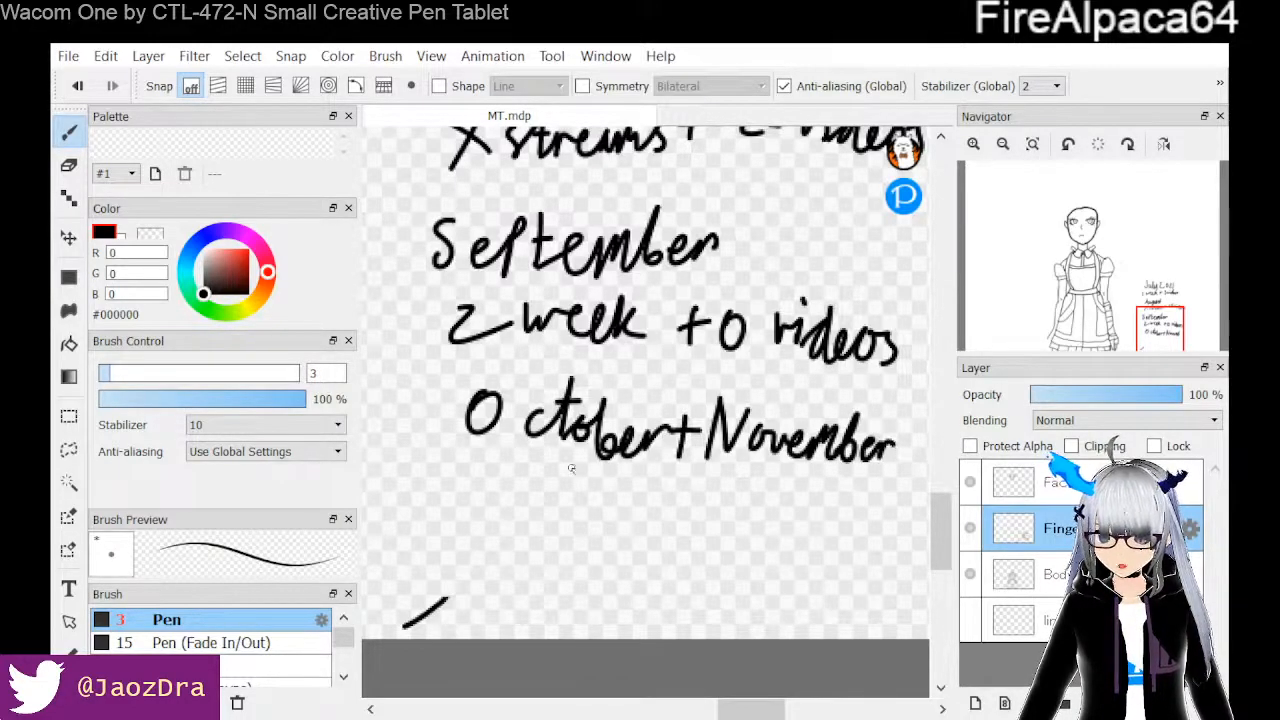
{"action": "left_click_drag", "start_coordinate": [618, 461], "coordinate": [568, 514]}
{"action": "left_click_drag", "start_coordinate": [560, 462], "coordinate": [646, 521]}
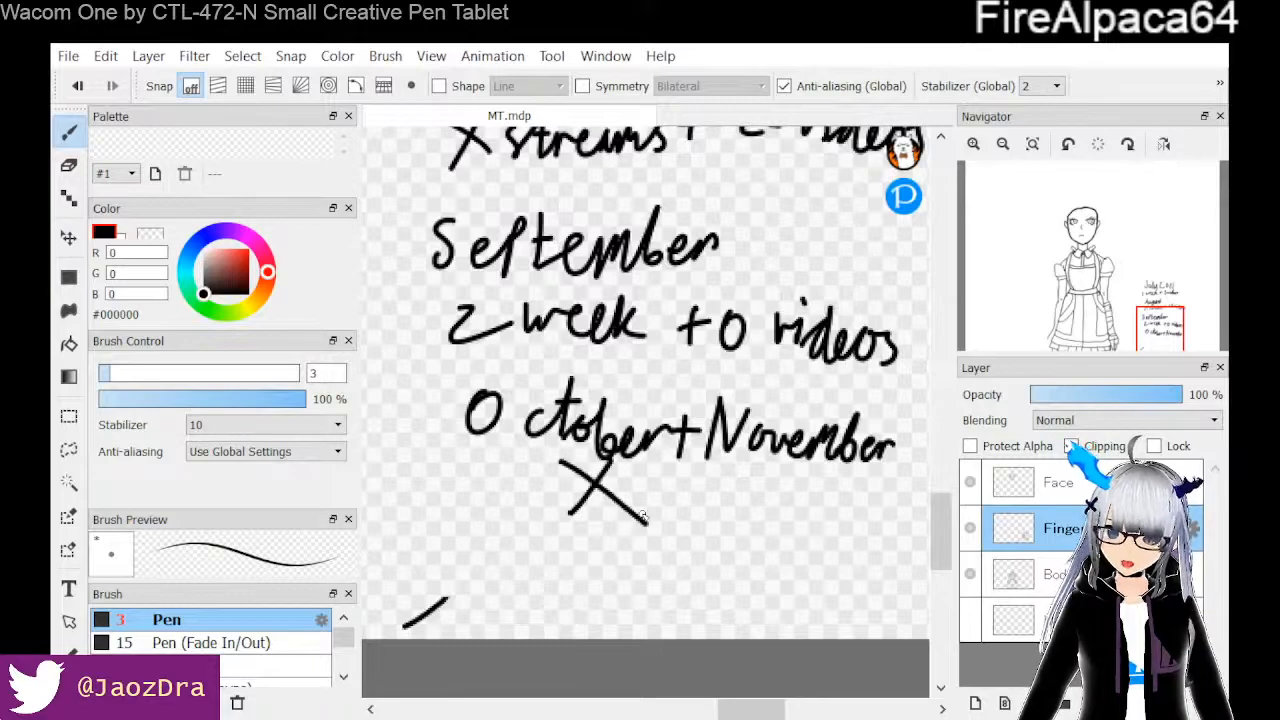
Handwrite the heading "December" below the X, with "4-5 videos" underneath
{"action": "left_click_drag", "start_coordinate": [486, 522], "coordinate": [486, 570]}
{"action": "mouse_move", "coordinate": [485, 519]}
{"action": "left_mouse_down"}
{"action": "mouse_move", "coordinate": [500, 526]}
{"action": "mouse_move", "coordinate": [488, 570]}
{"action": "mouse_move", "coordinate": [634, 568]}
{"action": "left_mouse_up"}
{"action": "mouse_move", "coordinate": [642, 518]}
{"action": "left_mouse_down"}
{"action": "mouse_move", "coordinate": [646, 570]}
{"action": "mouse_move", "coordinate": [682, 566]}
{"action": "mouse_move", "coordinate": [702, 541]}
{"action": "left_mouse_up"}
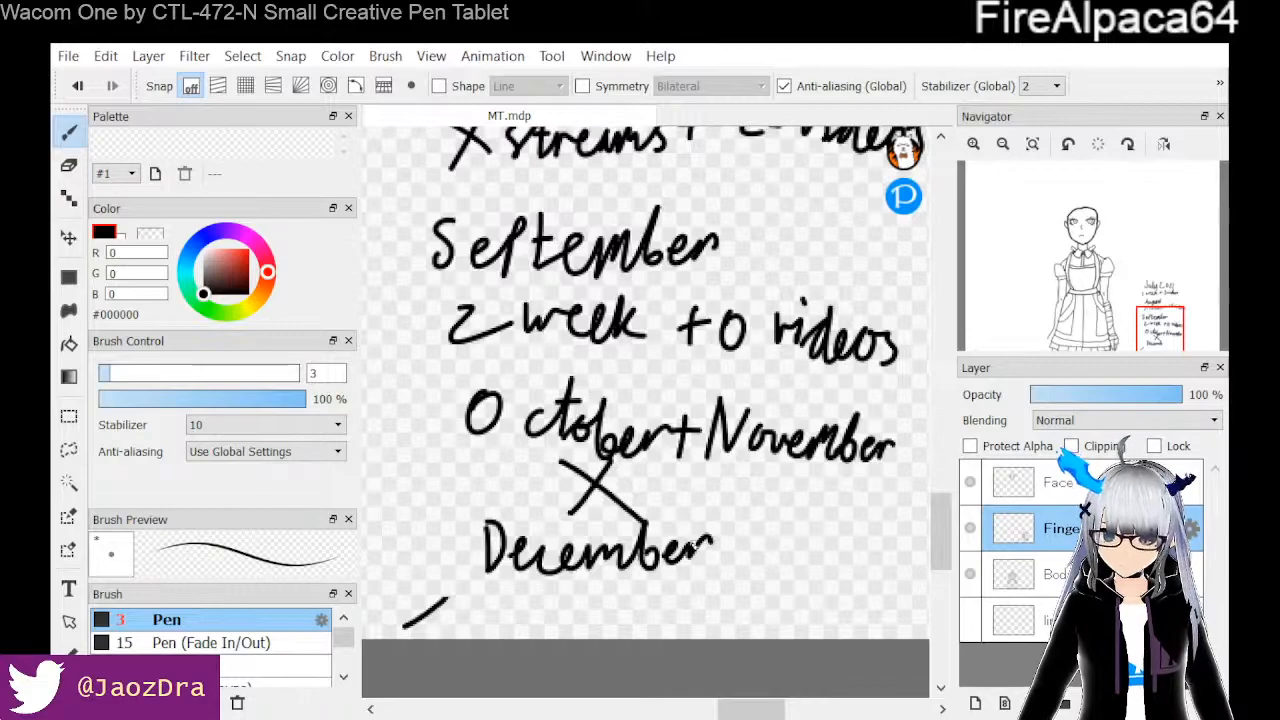
{"action": "left_click_drag", "start_coordinate": [582, 566], "coordinate": [600, 595]}
{"action": "mouse_move", "coordinate": [590, 586]}
{"action": "left_mouse_down"}
{"action": "mouse_move", "coordinate": [588, 620]}
{"action": "mouse_move", "coordinate": [640, 606]}
{"action": "mouse_move", "coordinate": [632, 620]}
{"action": "left_mouse_up"}
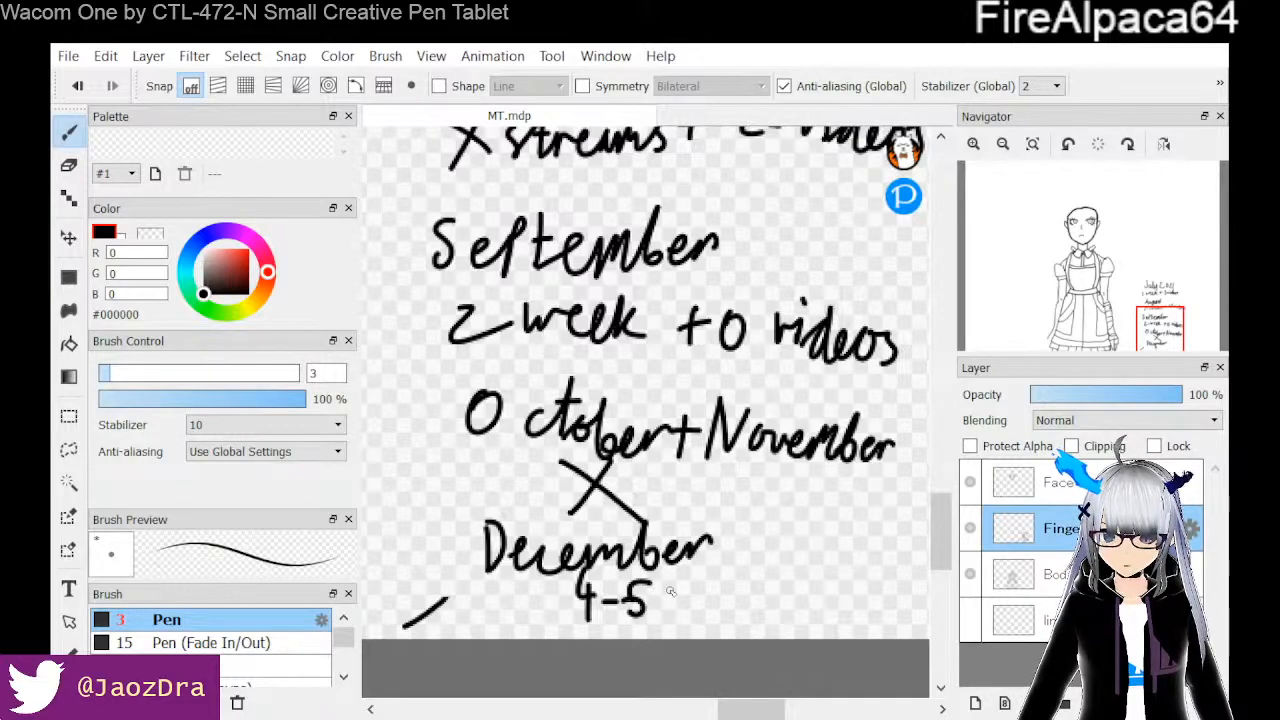
{"action": "mouse_move", "coordinate": [676, 584]}
{"action": "left_mouse_down"}
{"action": "mouse_move", "coordinate": [704, 625]}
{"action": "mouse_move", "coordinate": [738, 592]}
{"action": "mouse_move", "coordinate": [790, 620]}
{"action": "left_mouse_up"}
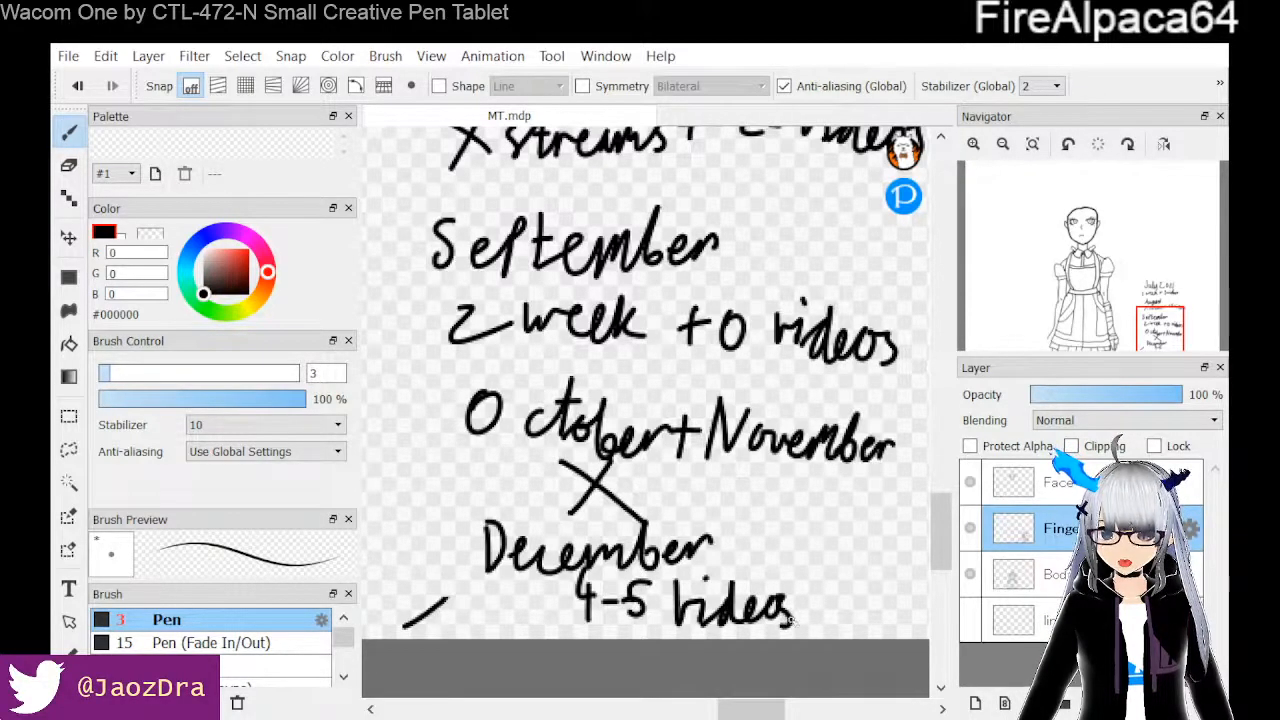
Start a second column of notes in the blank area beside the July 2021 entry, writing "January" and "1 week" beneath it
{"action": "left_click", "coordinate": [806, 711]}
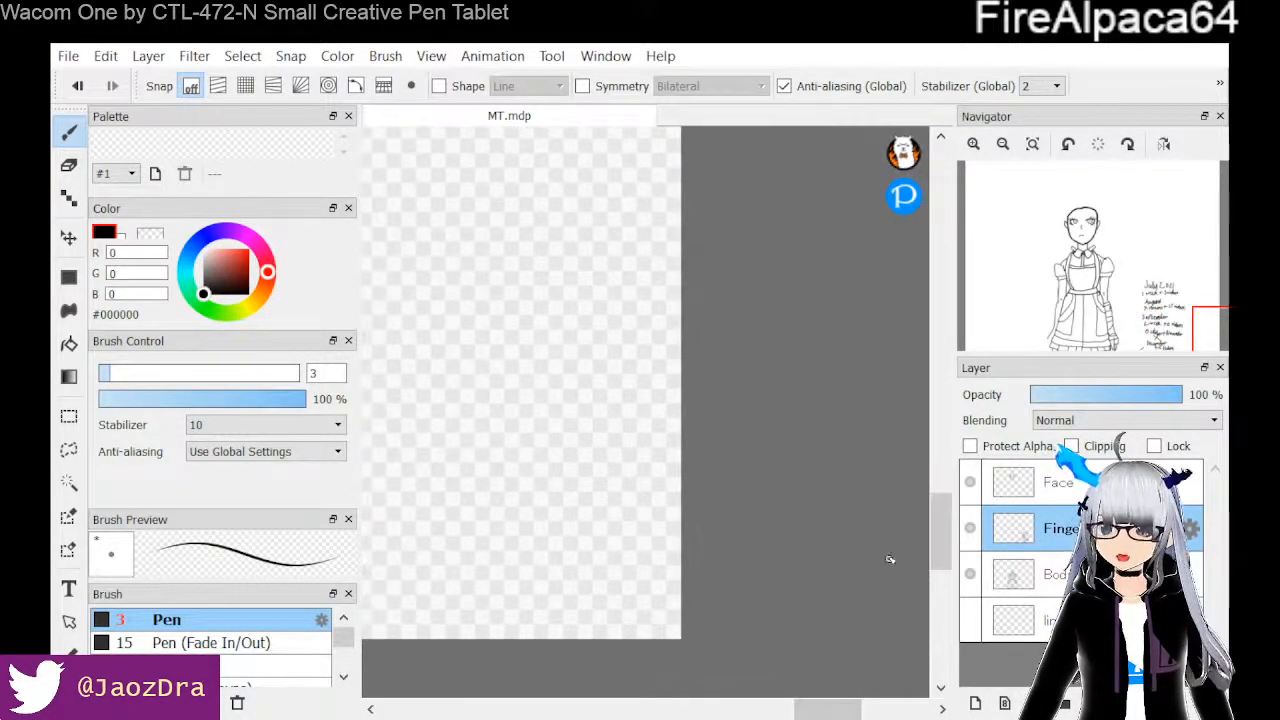
{"action": "left_click_drag", "start_coordinate": [935, 543], "coordinate": [936, 474]}
{"action": "left_click_drag", "start_coordinate": [827, 709], "coordinate": [796, 709]}
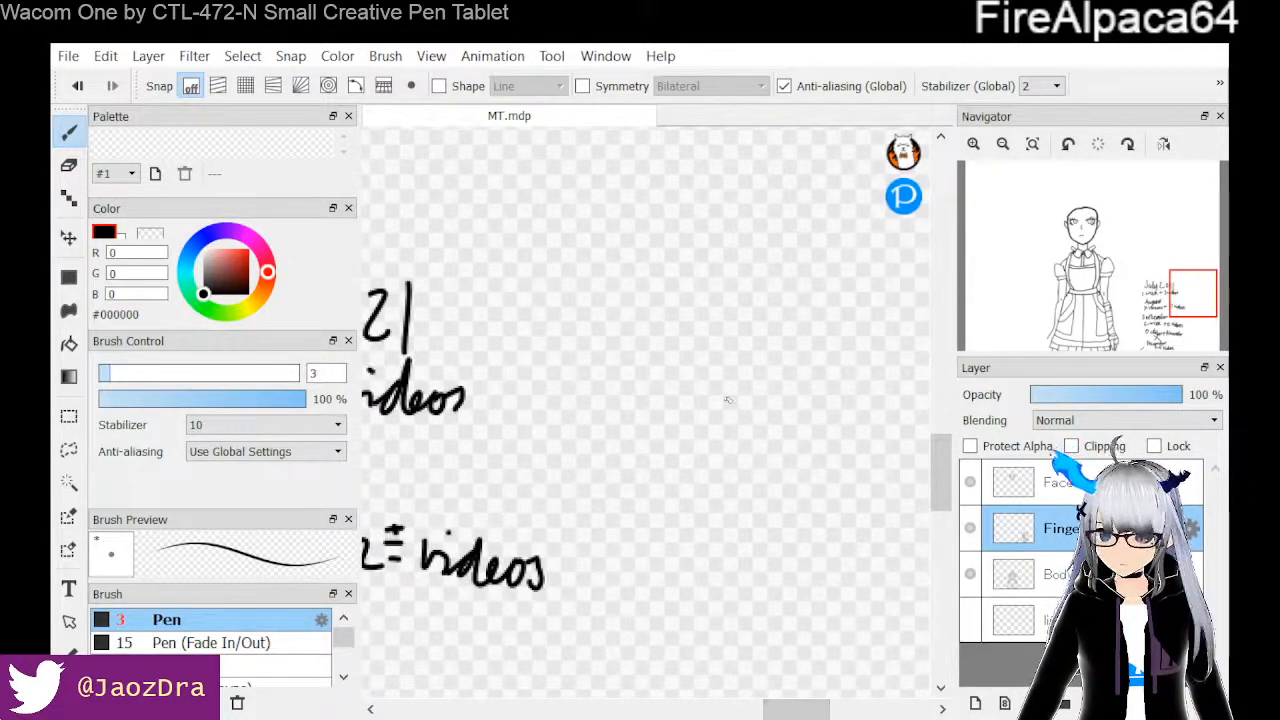
{"action": "mouse_move", "coordinate": [681, 257]}
{"action": "left_mouse_down"}
{"action": "mouse_move", "coordinate": [657, 304]}
{"action": "mouse_move", "coordinate": [697, 312]}
{"action": "mouse_move", "coordinate": [772, 312]}
{"action": "mouse_move", "coordinate": [882, 280]}
{"action": "mouse_move", "coordinate": [836, 340]}
{"action": "left_mouse_up"}
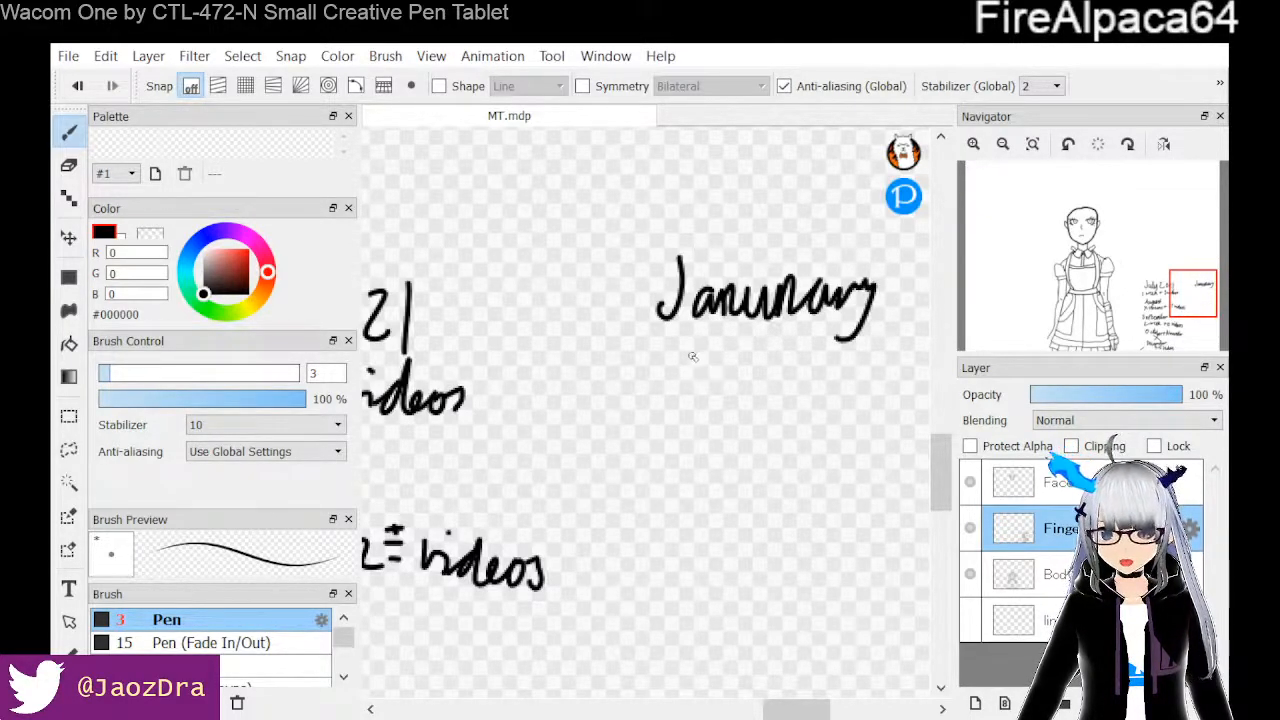
{"action": "mouse_move", "coordinate": [664, 338]}
{"action": "left_mouse_down"}
{"action": "mouse_move", "coordinate": [660, 382]}
{"action": "mouse_move", "coordinate": [738, 345]}
{"action": "mouse_move", "coordinate": [782, 358]}
{"action": "left_mouse_up"}
{"action": "mouse_move", "coordinate": [790, 326]}
{"action": "left_mouse_down"}
{"action": "mouse_move", "coordinate": [784, 374]}
{"action": "mouse_move", "coordinate": [828, 356]}
{"action": "left_mouse_up"}
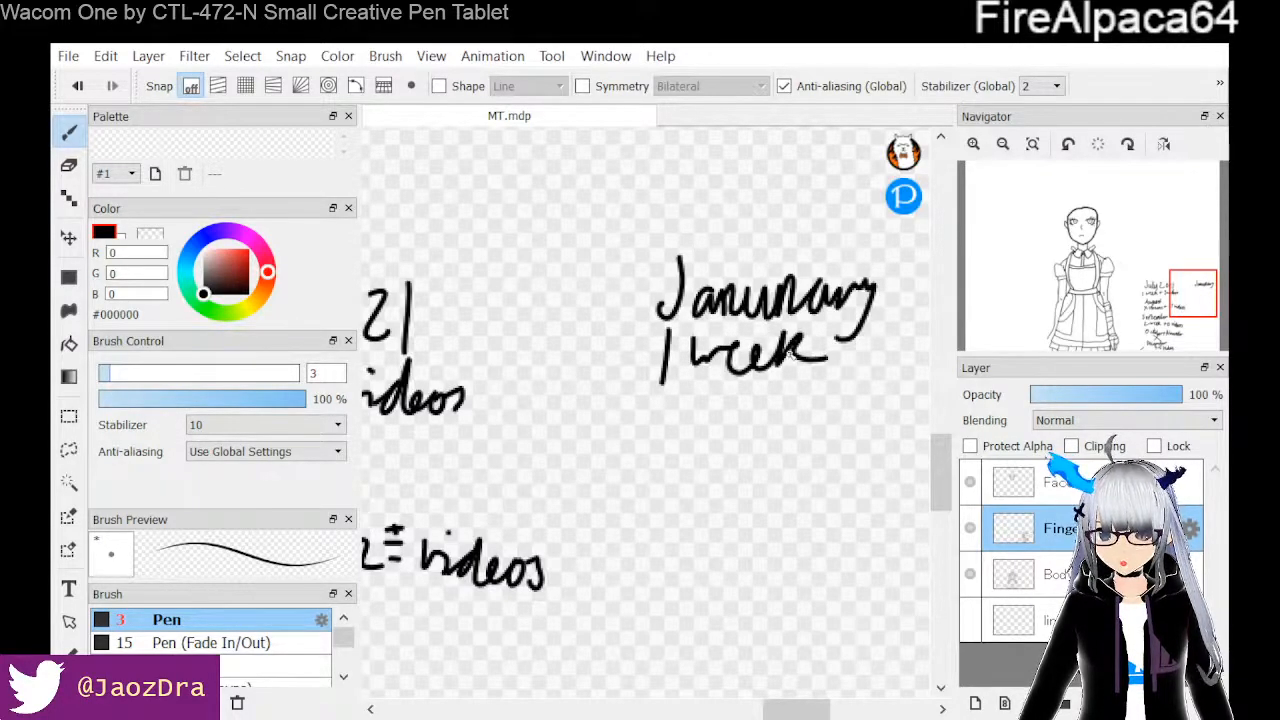
Handwrite the heading "February" below the January notes, with "3 Day" and the start of a third word underneath
{"action": "left_click_drag", "start_coordinate": [781, 706], "coordinate": [794, 706]}
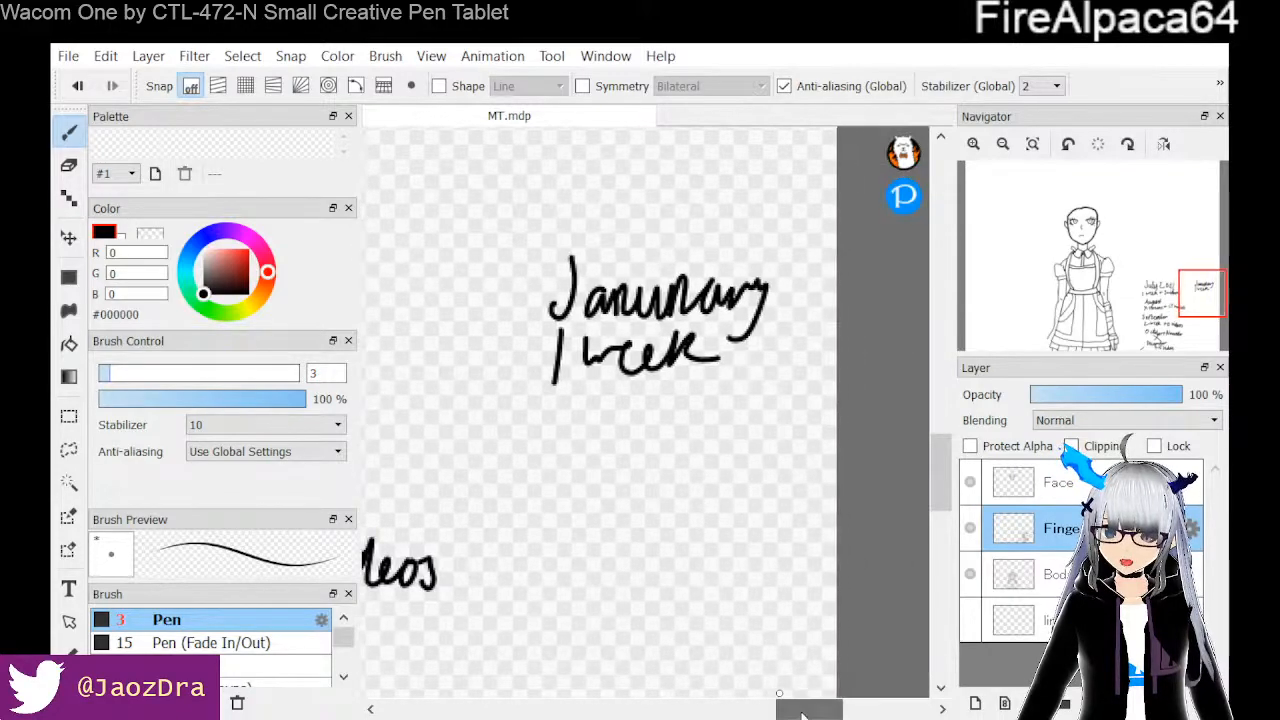
{"action": "mouse_move", "coordinate": [569, 436]}
{"action": "left_mouse_down"}
{"action": "mouse_move", "coordinate": [565, 490]}
{"action": "mouse_move", "coordinate": [598, 433]}
{"action": "left_mouse_up"}
{"action": "mouse_move", "coordinate": [566, 462]}
{"action": "left_mouse_down"}
{"action": "mouse_move", "coordinate": [604, 470]}
{"action": "mouse_move", "coordinate": [622, 456]}
{"action": "mouse_move", "coordinate": [634, 482]}
{"action": "mouse_move", "coordinate": [676, 472]}
{"action": "mouse_move", "coordinate": [692, 500]}
{"action": "mouse_move", "coordinate": [758, 466]}
{"action": "mouse_move", "coordinate": [731, 503]}
{"action": "left_mouse_up"}
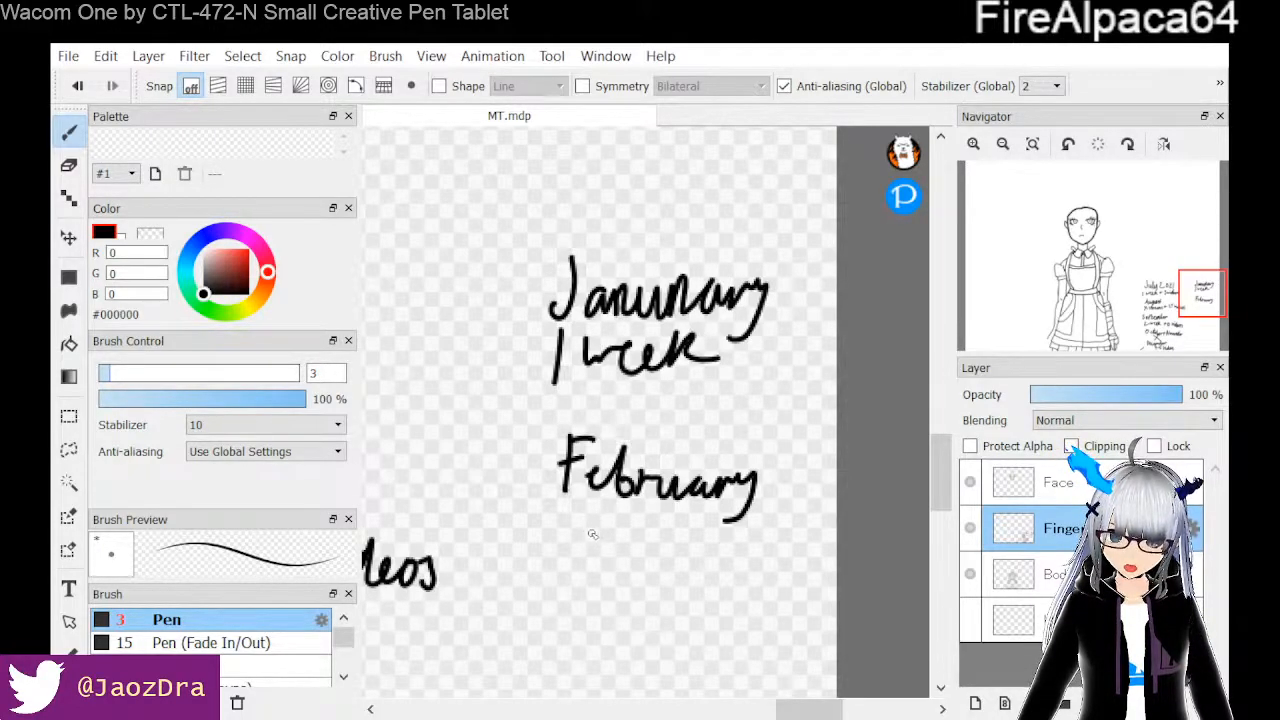
{"action": "mouse_move", "coordinate": [566, 520]}
{"action": "left_mouse_down"}
{"action": "mouse_move", "coordinate": [582, 526]}
{"action": "mouse_move", "coordinate": [557, 565]}
{"action": "left_mouse_up"}
{"action": "mouse_move", "coordinate": [605, 518]}
{"action": "left_mouse_down"}
{"action": "mouse_move", "coordinate": [601, 566]}
{"action": "mouse_move", "coordinate": [655, 556]}
{"action": "left_mouse_up"}
{"action": "left_click_drag", "start_coordinate": [668, 524], "coordinate": [645, 590]}
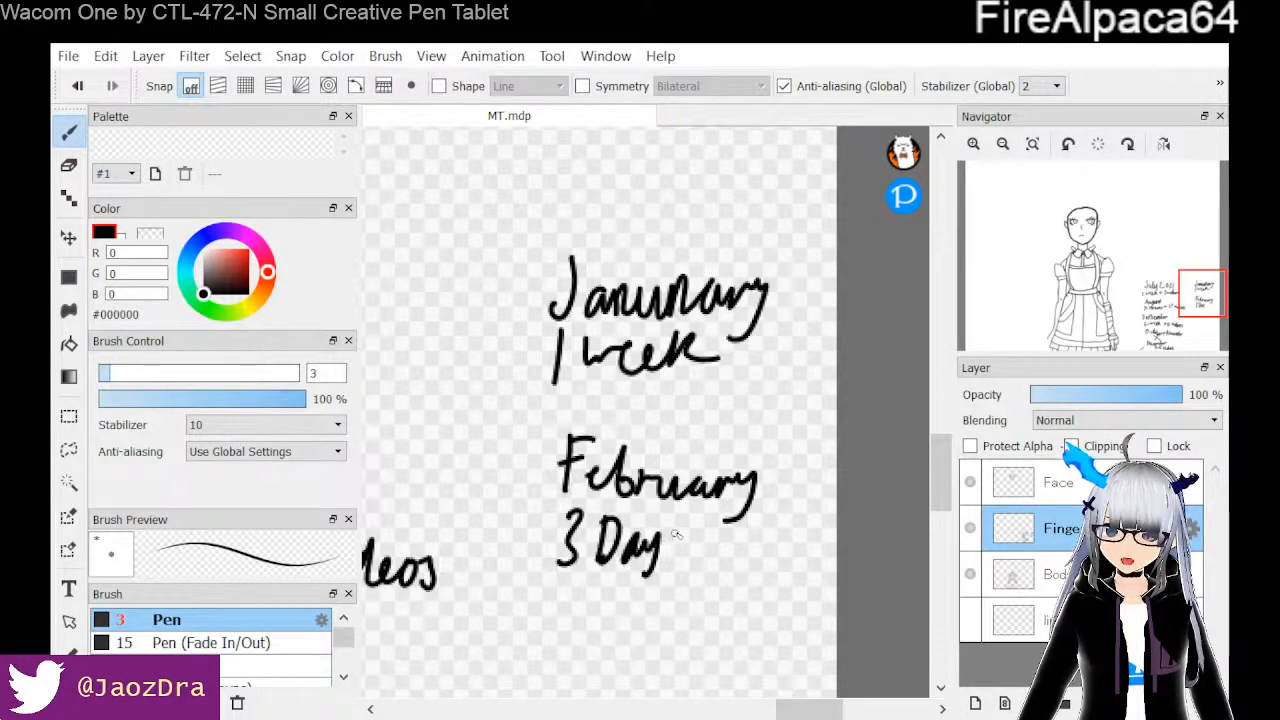
{"action": "left_click_drag", "start_coordinate": [697, 528], "coordinate": [686, 566]}
{"action": "mouse_move", "coordinate": [713, 518]}
{"action": "left_mouse_down"}
{"action": "mouse_move", "coordinate": [712, 566]}
{"action": "mouse_move", "coordinate": [768, 546]}
{"action": "left_mouse_up"}
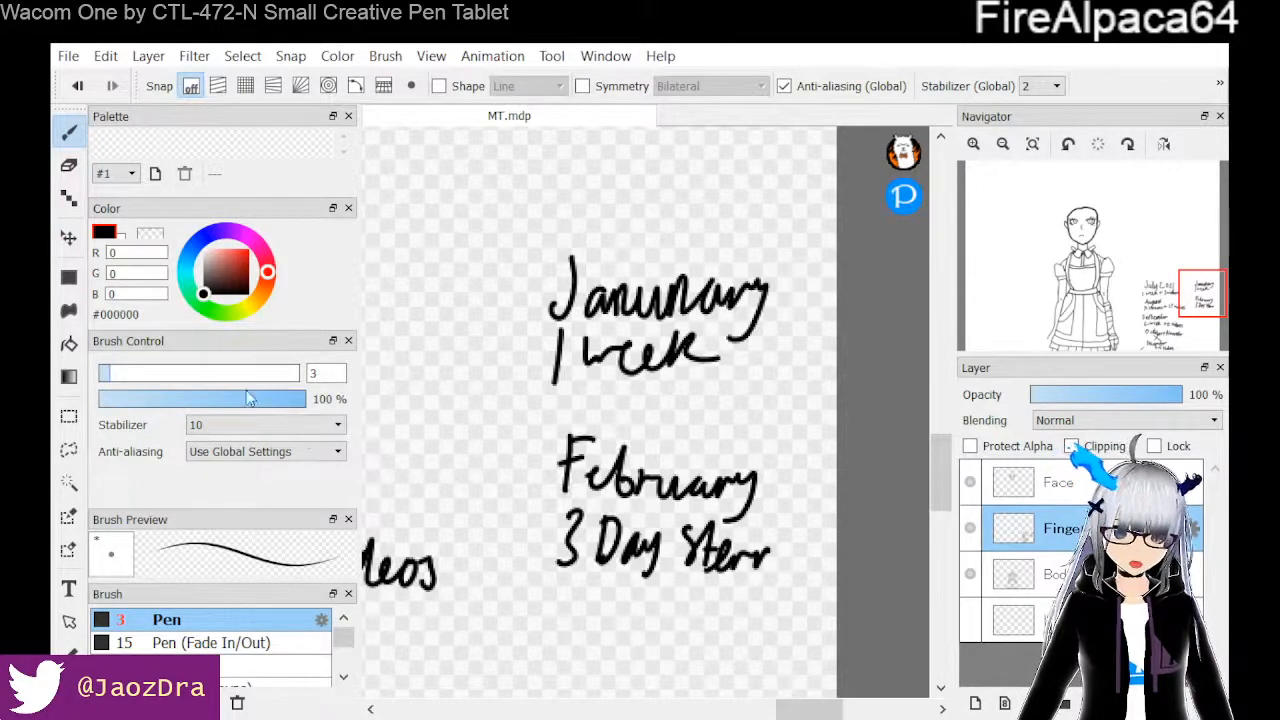
Erase the misspelled letters after "St" in the February line and rewrite the word as "Streams" with the Pen
{"action": "left_click", "coordinate": [69, 165]}
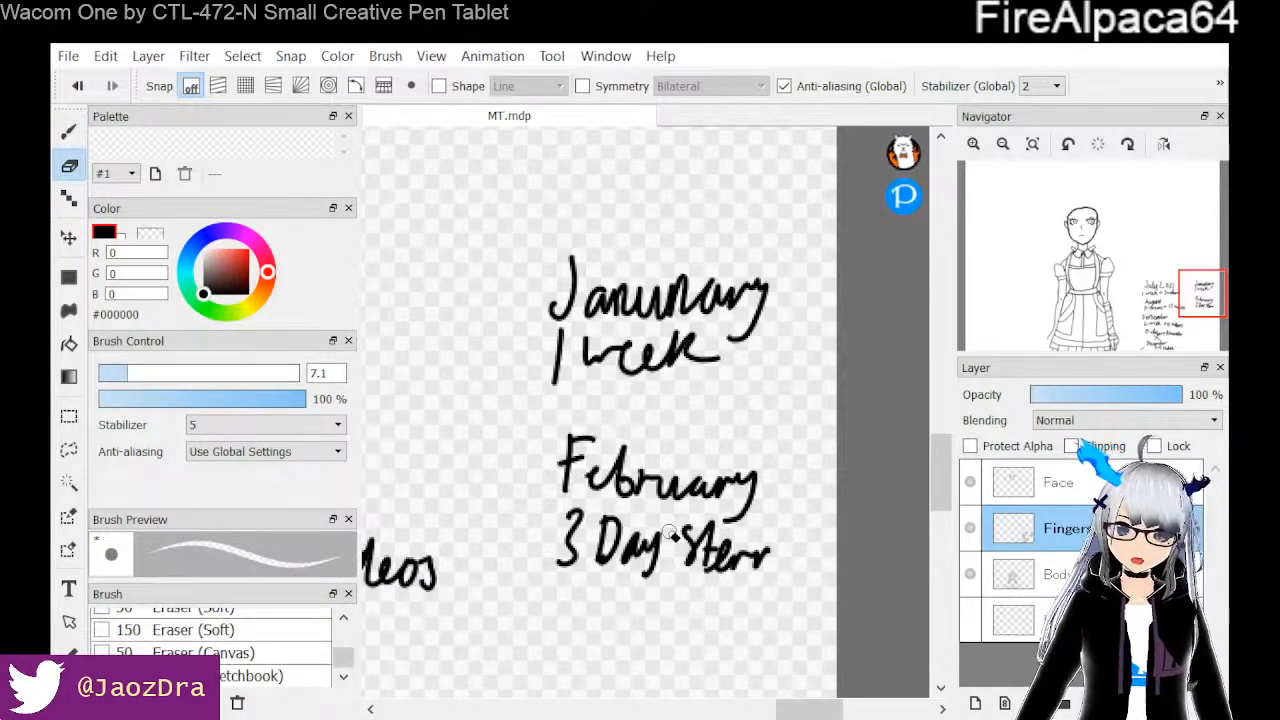
{"action": "mouse_move", "coordinate": [733, 543]}
{"action": "left_mouse_down"}
{"action": "mouse_move", "coordinate": [730, 556]}
{"action": "mouse_move", "coordinate": [765, 556]}
{"action": "mouse_move", "coordinate": [760, 571]}
{"action": "mouse_move", "coordinate": [734, 547]}
{"action": "mouse_move", "coordinate": [722, 566]}
{"action": "left_mouse_up"}
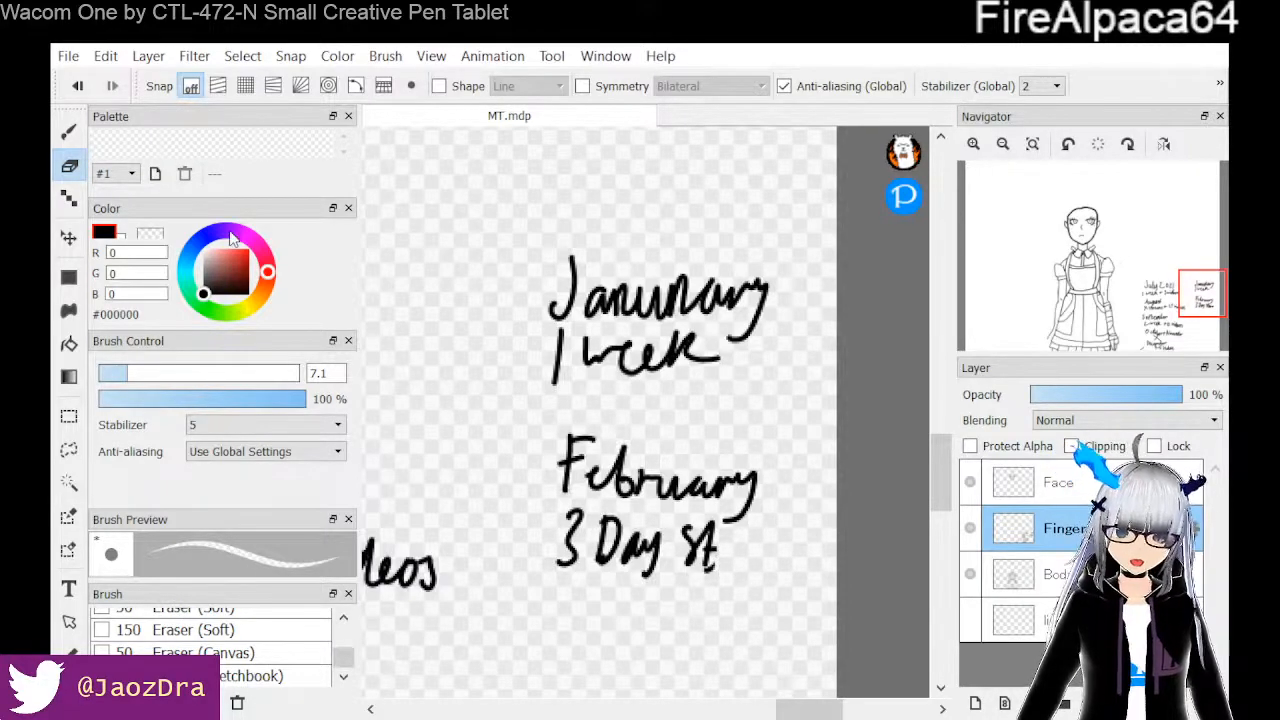
{"action": "left_click", "coordinate": [69, 131]}
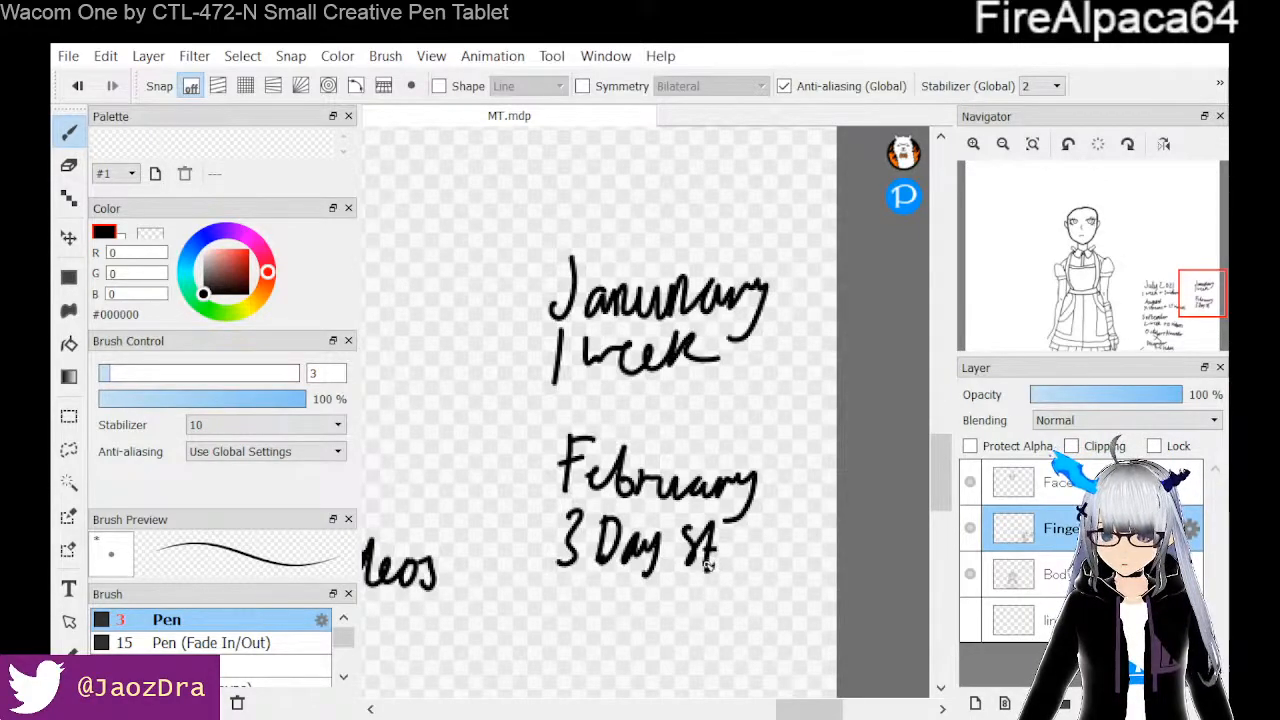
{"action": "mouse_move", "coordinate": [727, 566]}
{"action": "left_mouse_down"}
{"action": "mouse_move", "coordinate": [774, 546]}
{"action": "mouse_move", "coordinate": [803, 563]}
{"action": "left_mouse_up"}
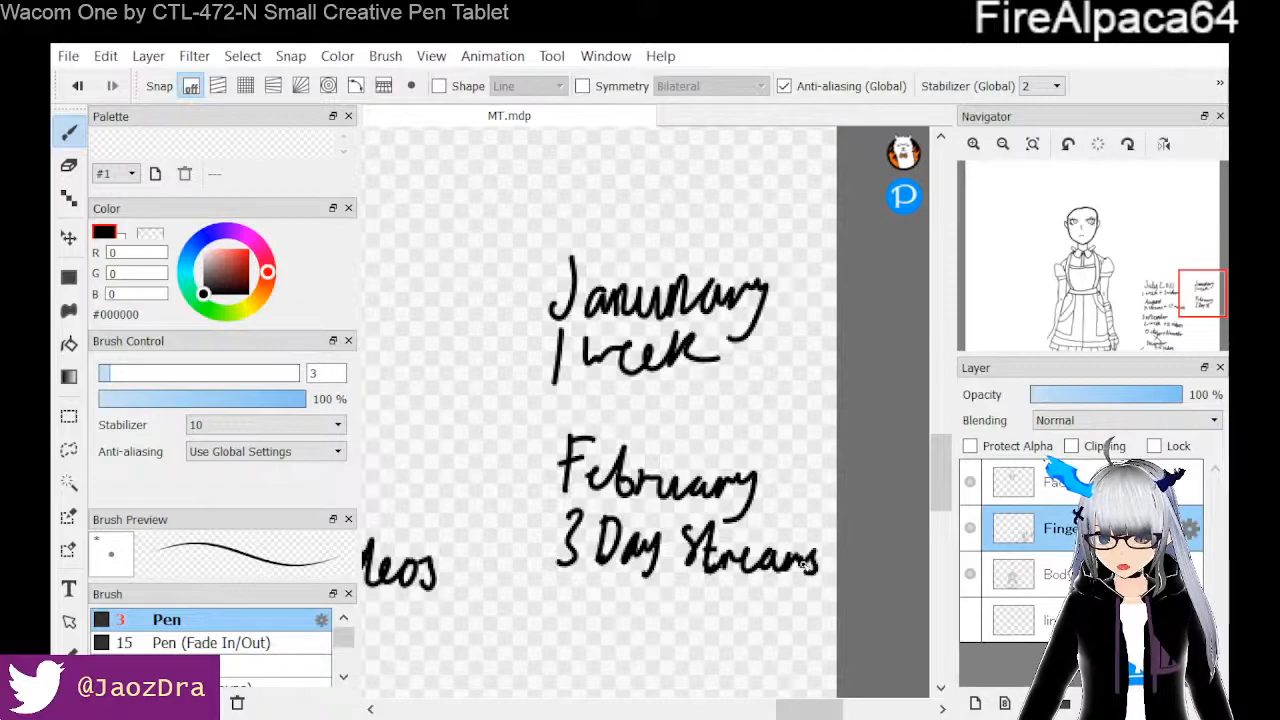
Handwrite "+50 sub" under the "3 Day Streams" line
{"action": "scroll", "coordinate": [946, 468], "scroll_direction": "down", "scroll_amount": 3}
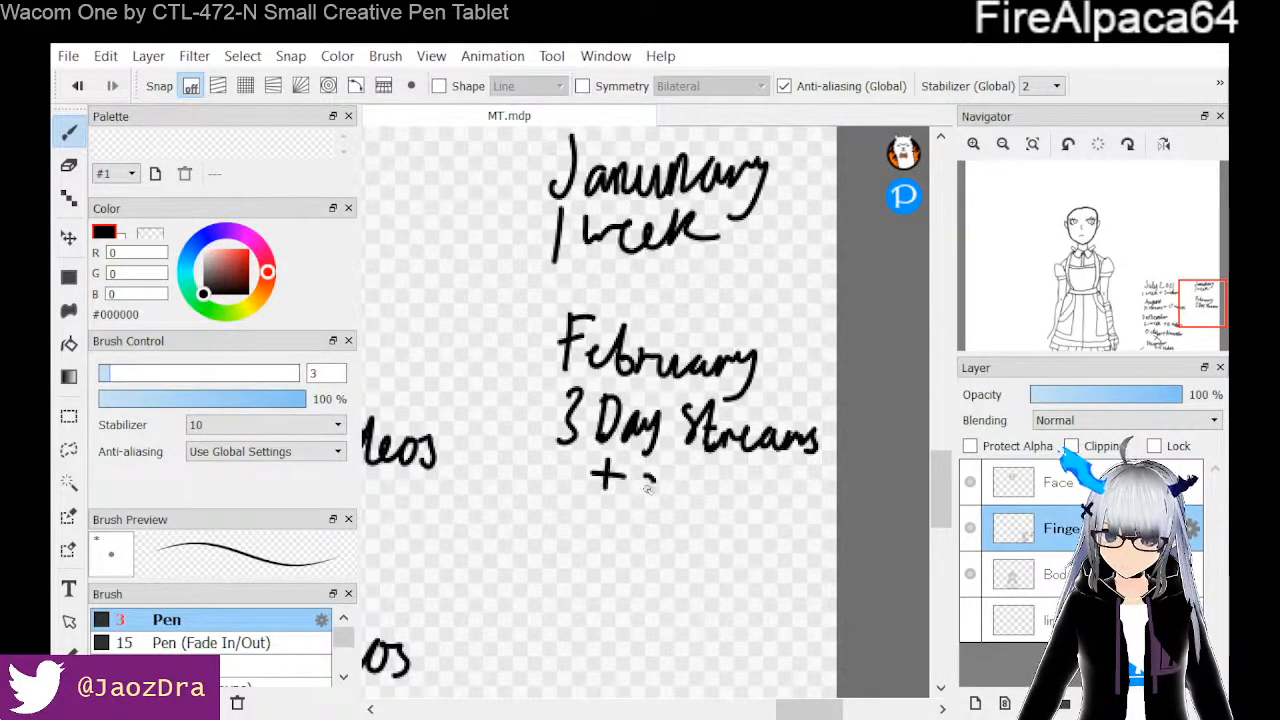
{"action": "left_click_drag", "start_coordinate": [655, 465], "coordinate": [670, 463]}
{"action": "mouse_move", "coordinate": [688, 472]}
{"action": "left_mouse_down"}
{"action": "mouse_move", "coordinate": [742, 496]}
{"action": "mouse_move", "coordinate": [757, 484]}
{"action": "left_mouse_up"}
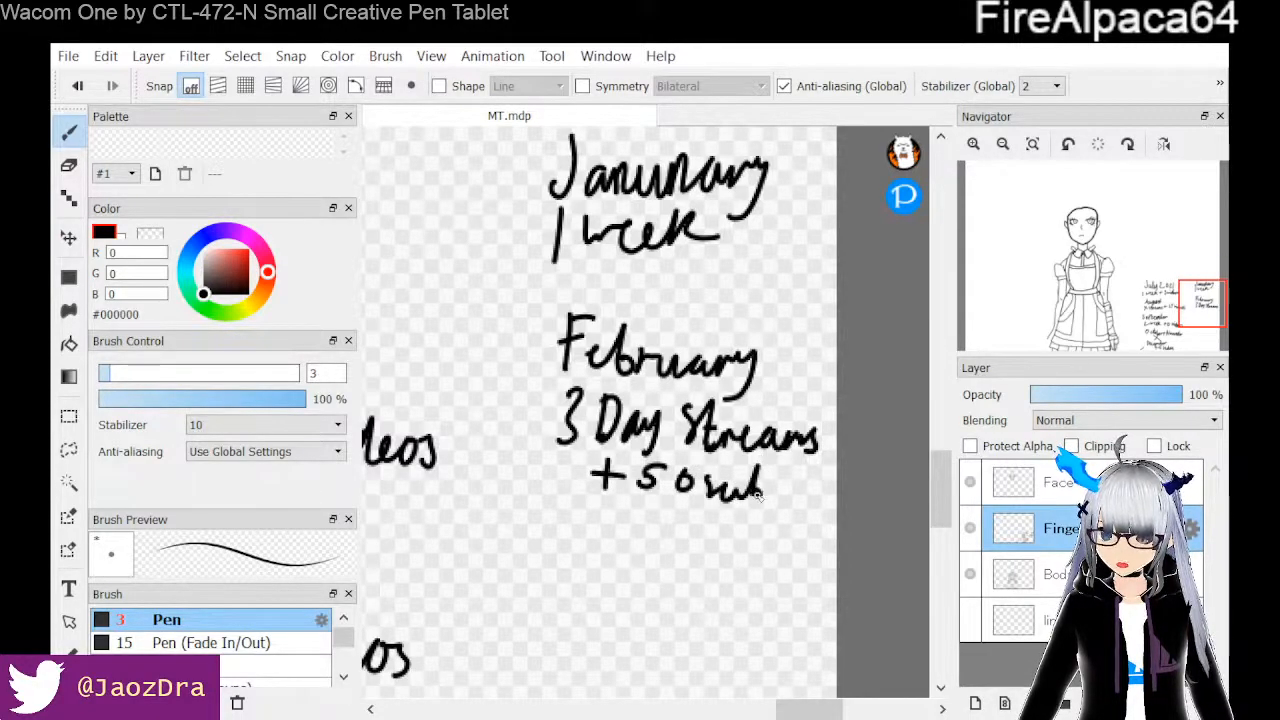
Handwrite the heading "June" below the February notes, with "5 stream/2 weeks" underneath
{"action": "scroll", "coordinate": [933, 501], "scroll_direction": "down", "scroll_amount": 4}
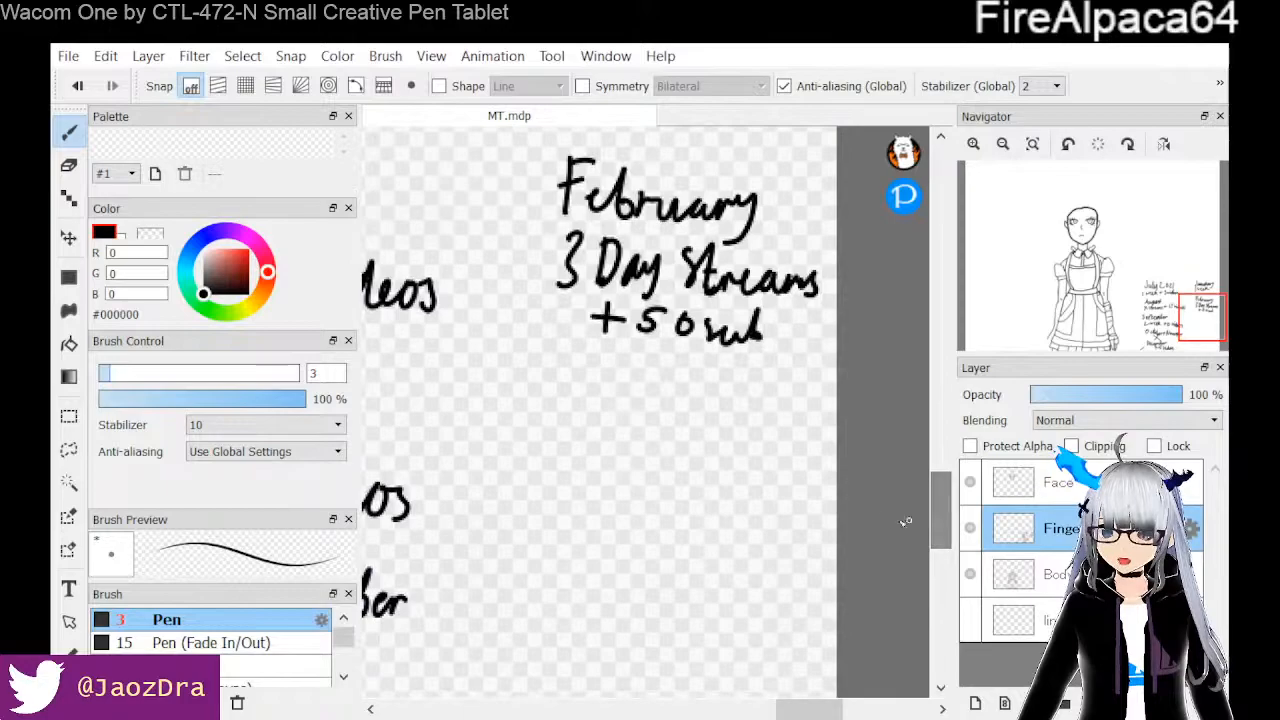
{"action": "mouse_move", "coordinate": [565, 368]}
{"action": "left_mouse_down"}
{"action": "mouse_move", "coordinate": [540, 425]}
{"action": "mouse_move", "coordinate": [615, 448]}
{"action": "mouse_move", "coordinate": [632, 412]}
{"action": "mouse_move", "coordinate": [638, 450]}
{"action": "left_mouse_up"}
{"action": "mouse_move", "coordinate": [646, 448]}
{"action": "left_mouse_down"}
{"action": "mouse_move", "coordinate": [661, 399]}
{"action": "mouse_move", "coordinate": [672, 446]}
{"action": "left_mouse_up"}
{"action": "left_click_drag", "start_coordinate": [676, 436], "coordinate": [688, 432]}
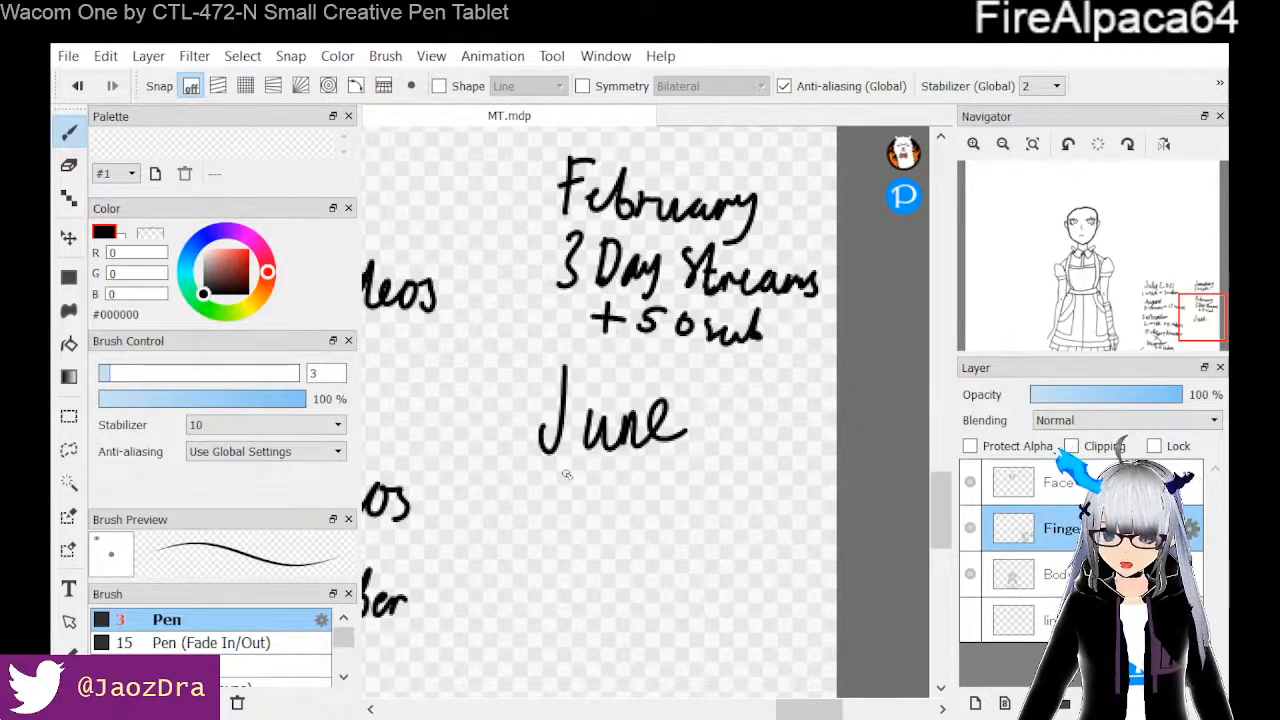
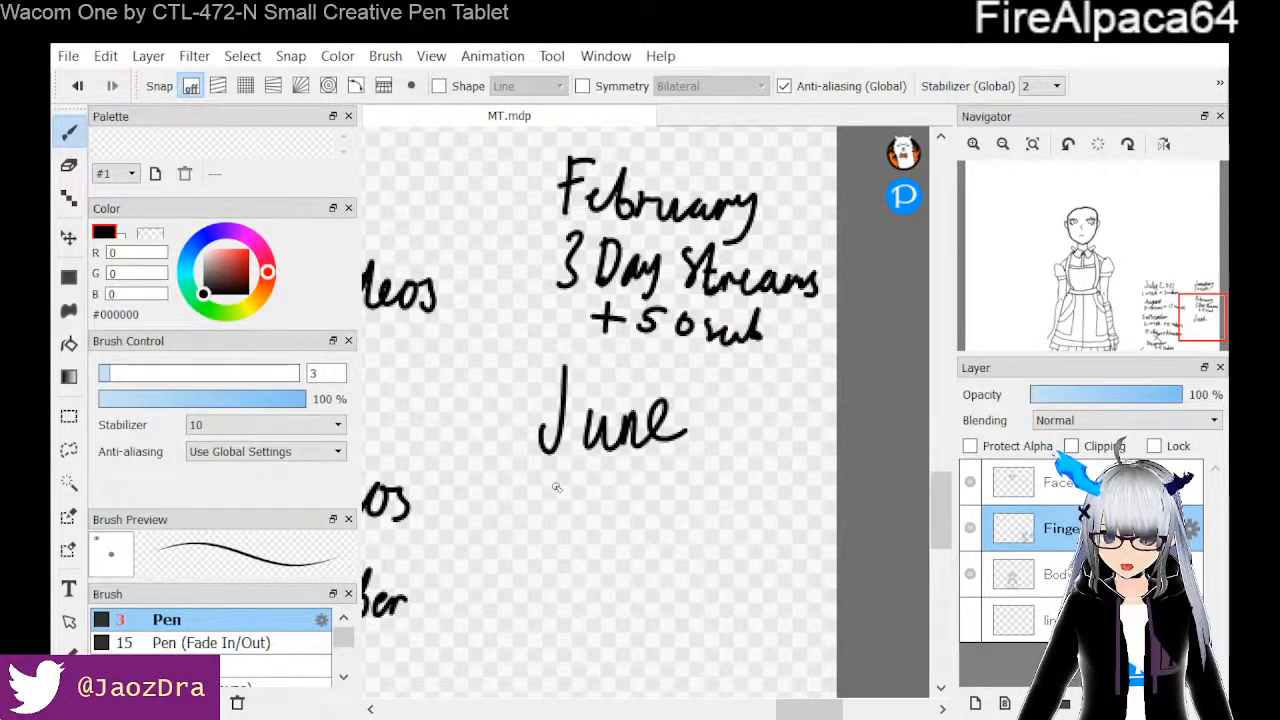
{"action": "mouse_move", "coordinate": [552, 485]}
{"action": "left_mouse_down"}
{"action": "mouse_move", "coordinate": [548, 509]}
{"action": "mouse_move", "coordinate": [578, 476]}
{"action": "mouse_move", "coordinate": [591, 514]}
{"action": "left_mouse_up"}
{"action": "mouse_move", "coordinate": [615, 482]}
{"action": "left_mouse_down"}
{"action": "mouse_move", "coordinate": [613, 521]}
{"action": "mouse_move", "coordinate": [611, 503]}
{"action": "mouse_move", "coordinate": [617, 518]}
{"action": "mouse_move", "coordinate": [657, 497]}
{"action": "left_mouse_up"}
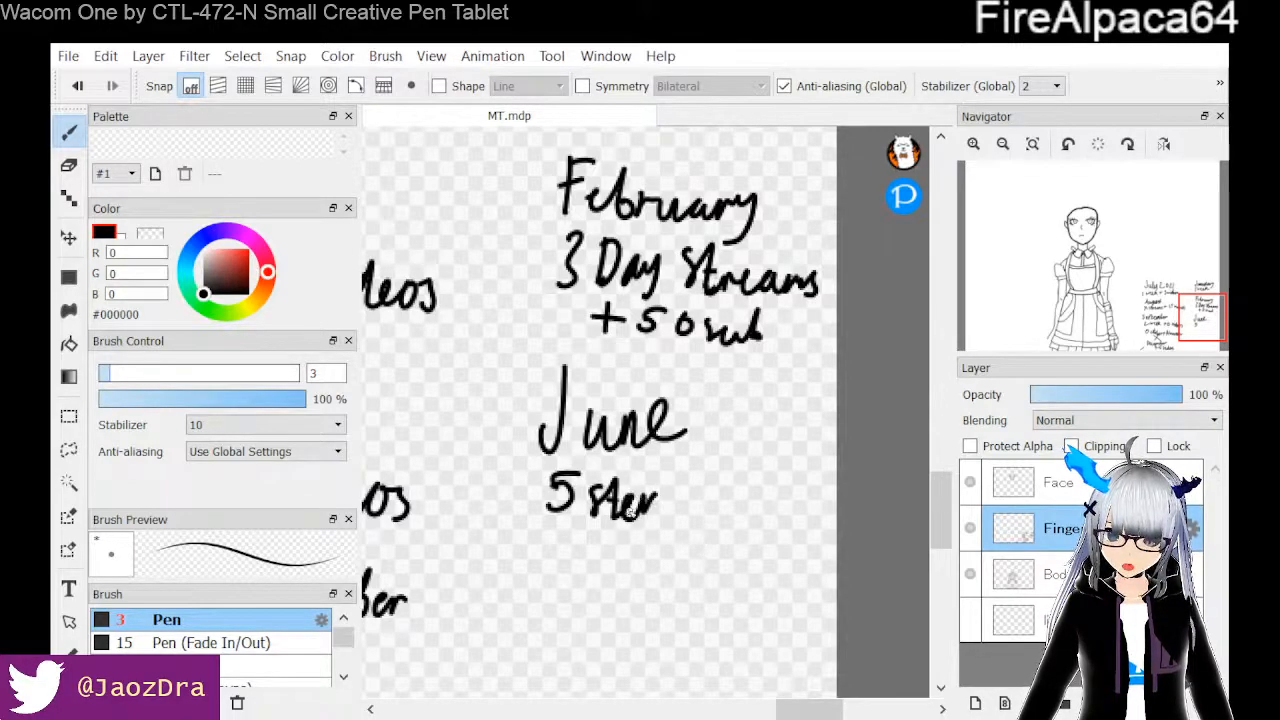
{"action": "mouse_move", "coordinate": [676, 488]}
{"action": "left_mouse_down"}
{"action": "mouse_move", "coordinate": [711, 510]}
{"action": "mouse_move", "coordinate": [749, 475]}
{"action": "mouse_move", "coordinate": [766, 502]}
{"action": "mouse_move", "coordinate": [826, 499]}
{"action": "left_mouse_up"}
{"action": "left_click", "coordinate": [775, 485]}
{"action": "left_click", "coordinate": [775, 500]}
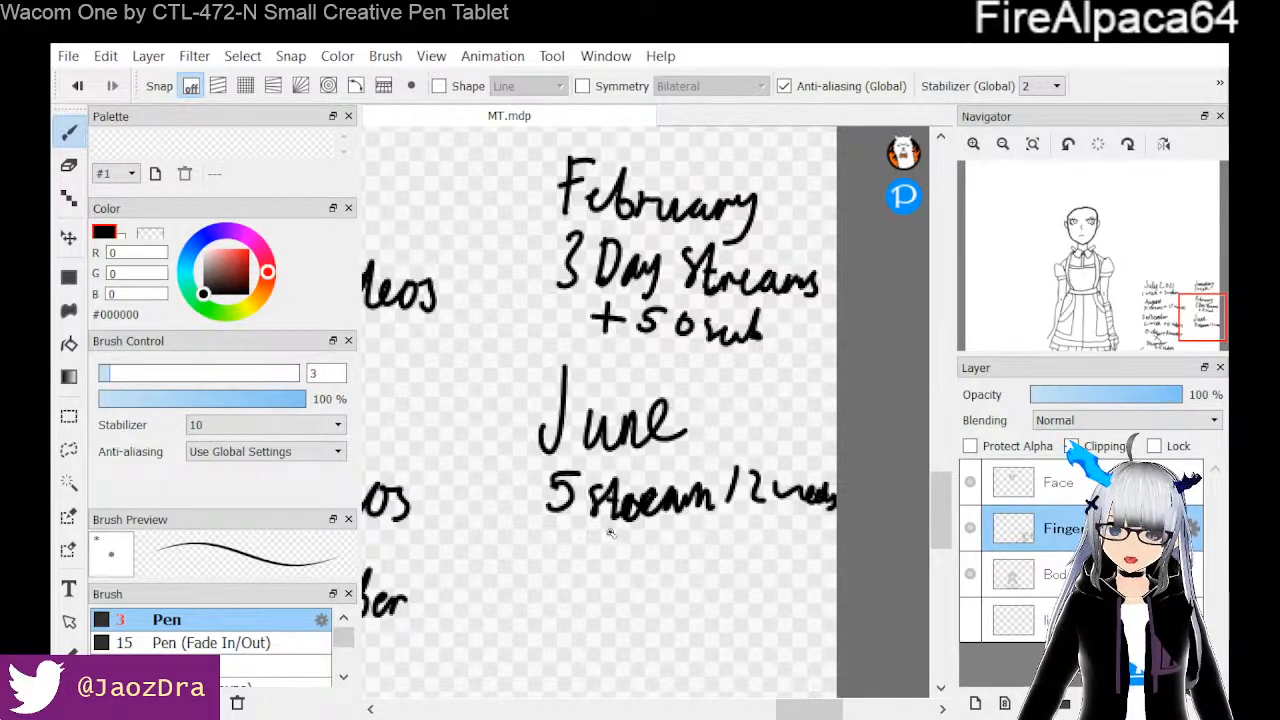
Draw a small down arrow under the June stream line and handwrite "4/week" below it
{"action": "mouse_move", "coordinate": [604, 540]}
{"action": "left_mouse_down"}
{"action": "mouse_move", "coordinate": [630, 540]}
{"action": "mouse_move", "coordinate": [570, 606]}
{"action": "mouse_move", "coordinate": [576, 595]}
{"action": "mouse_move", "coordinate": [597, 615]}
{"action": "left_mouse_up"}
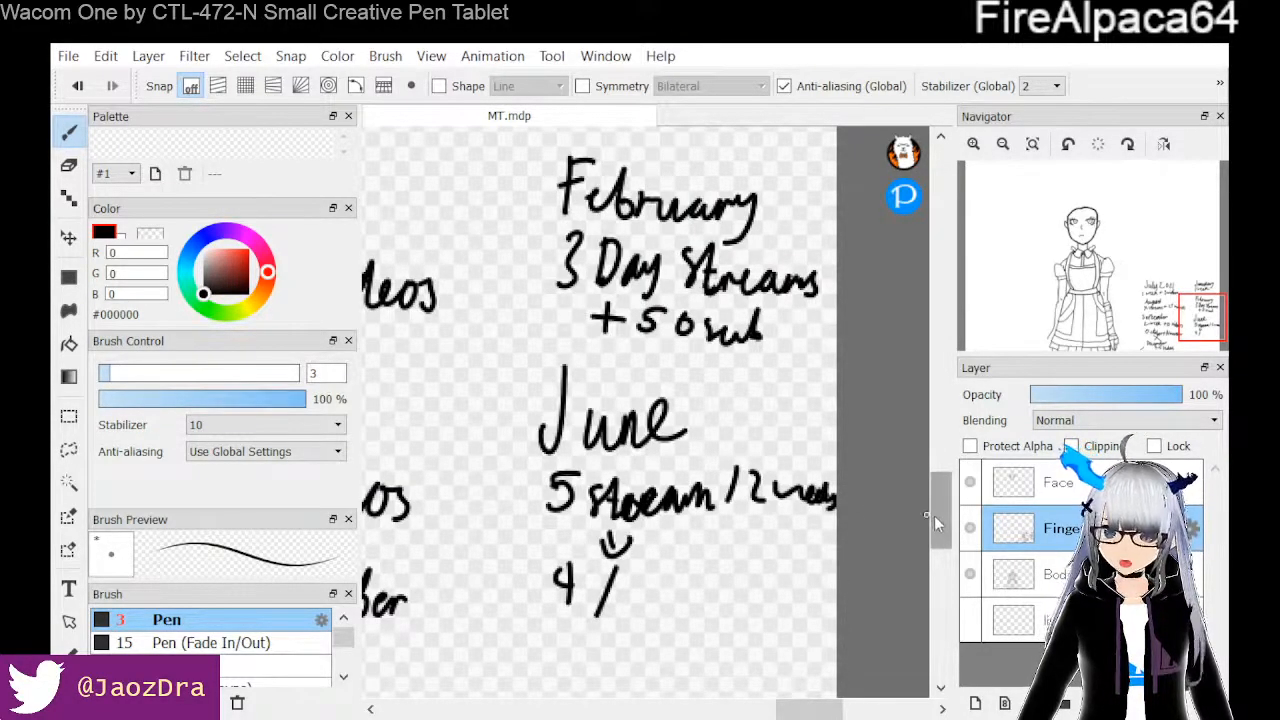
{"action": "scroll", "coordinate": [938, 525], "scroll_direction": "down", "scroll_amount": 2}
{"action": "mouse_move", "coordinate": [636, 465]}
{"action": "left_mouse_down"}
{"action": "mouse_move", "coordinate": [680, 449]}
{"action": "mouse_move", "coordinate": [670, 474]}
{"action": "mouse_move", "coordinate": [698, 450]}
{"action": "mouse_move", "coordinate": [731, 476]}
{"action": "left_mouse_up"}
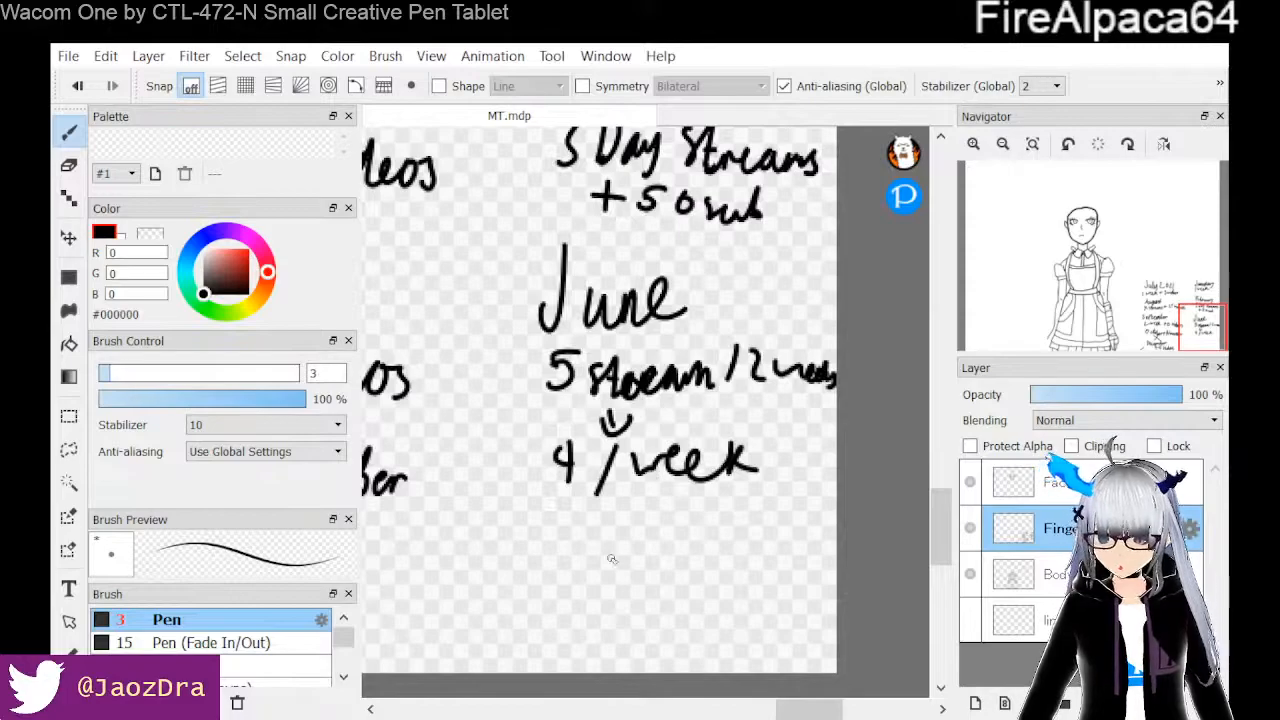
Handwrite two more lines of notes below "4/week", near the canvas's lower edge
{"action": "mouse_move", "coordinate": [526, 522]}
{"action": "left_mouse_down"}
{"action": "mouse_move", "coordinate": [522, 585]}
{"action": "mouse_move", "coordinate": [529, 527]}
{"action": "mouse_move", "coordinate": [537, 570]}
{"action": "mouse_move", "coordinate": [561, 519]}
{"action": "mouse_move", "coordinate": [598, 562]}
{"action": "mouse_move", "coordinate": [632, 531]}
{"action": "mouse_move", "coordinate": [643, 558]}
{"action": "mouse_move", "coordinate": [675, 548]}
{"action": "mouse_move", "coordinate": [676, 567]}
{"action": "mouse_move", "coordinate": [690, 554]}
{"action": "mouse_move", "coordinate": [700, 570]}
{"action": "mouse_move", "coordinate": [721, 530]}
{"action": "mouse_move", "coordinate": [716, 555]}
{"action": "mouse_move", "coordinate": [747, 556]}
{"action": "mouse_move", "coordinate": [749, 569]}
{"action": "mouse_move", "coordinate": [790, 545]}
{"action": "left_mouse_up"}
{"action": "mouse_move", "coordinate": [486, 606]}
{"action": "left_mouse_down"}
{"action": "mouse_move", "coordinate": [497, 626]}
{"action": "mouse_move", "coordinate": [480, 645]}
{"action": "left_mouse_up"}
{"action": "mouse_move", "coordinate": [488, 604]}
{"action": "left_mouse_down"}
{"action": "mouse_move", "coordinate": [548, 624]}
{"action": "mouse_move", "coordinate": [595, 607]}
{"action": "mouse_move", "coordinate": [604, 638]}
{"action": "mouse_move", "coordinate": [613, 607]}
{"action": "mouse_move", "coordinate": [639, 600]}
{"action": "mouse_move", "coordinate": [657, 628]}
{"action": "left_mouse_up"}
Return to the August to November notes and choose the size 3 Eraser brush
{"action": "left_click_drag", "start_coordinate": [799, 709], "coordinate": [746, 710]}
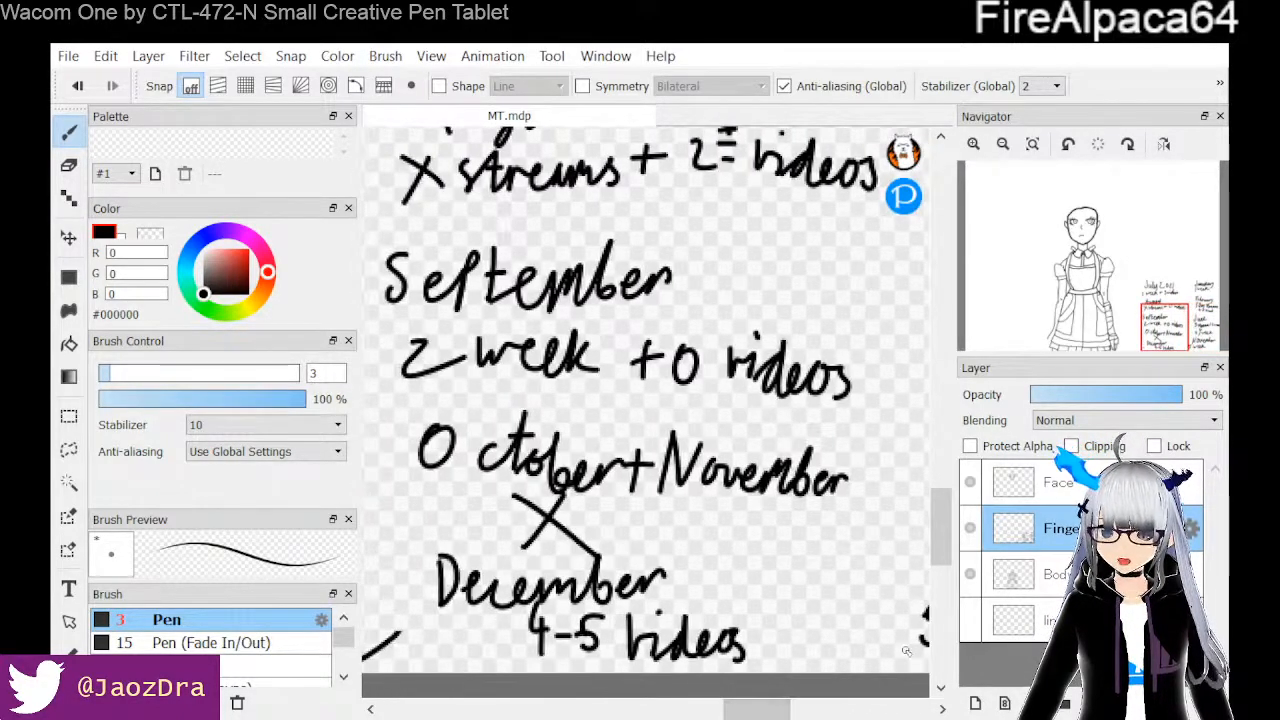
{"action": "mouse_move", "coordinate": [932, 554]}
{"action": "left_mouse_down"}
{"action": "mouse_move", "coordinate": [933, 497]}
{"action": "mouse_move", "coordinate": [930, 566]}
{"action": "mouse_move", "coordinate": [917, 537]}
{"action": "left_mouse_up"}
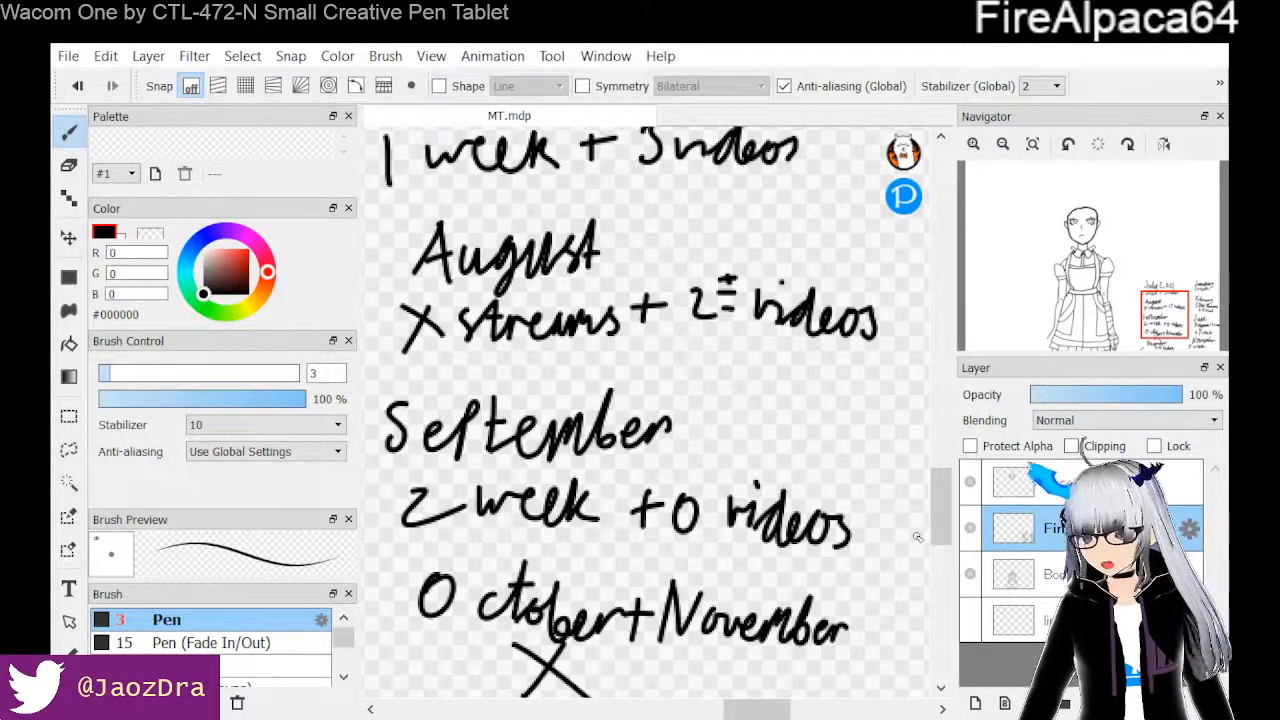
{"action": "mouse_move", "coordinate": [772, 699]}
{"action": "left_mouse_down"}
{"action": "mouse_move", "coordinate": [826, 697]}
{"action": "mouse_move", "coordinate": [766, 677]}
{"action": "left_mouse_up"}
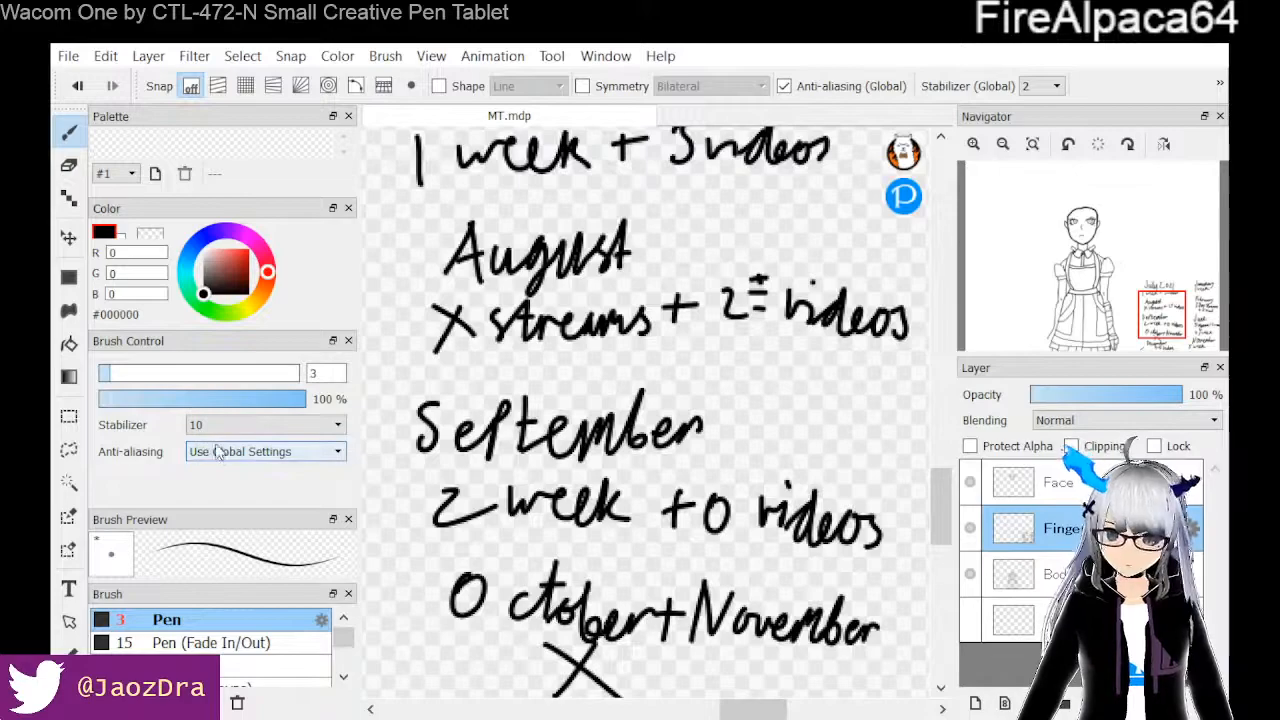
{"action": "left_click", "coordinate": [69, 165]}
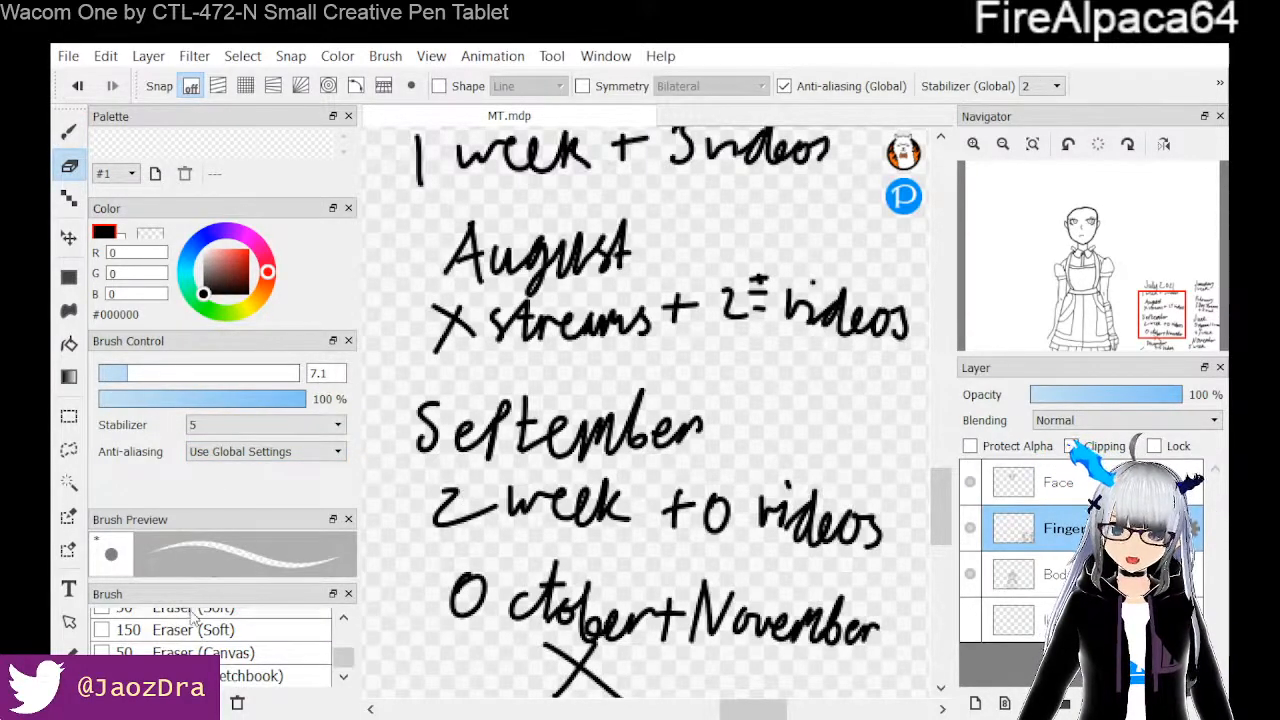
{"action": "left_click_drag", "start_coordinate": [343, 656], "coordinate": [345, 632]}
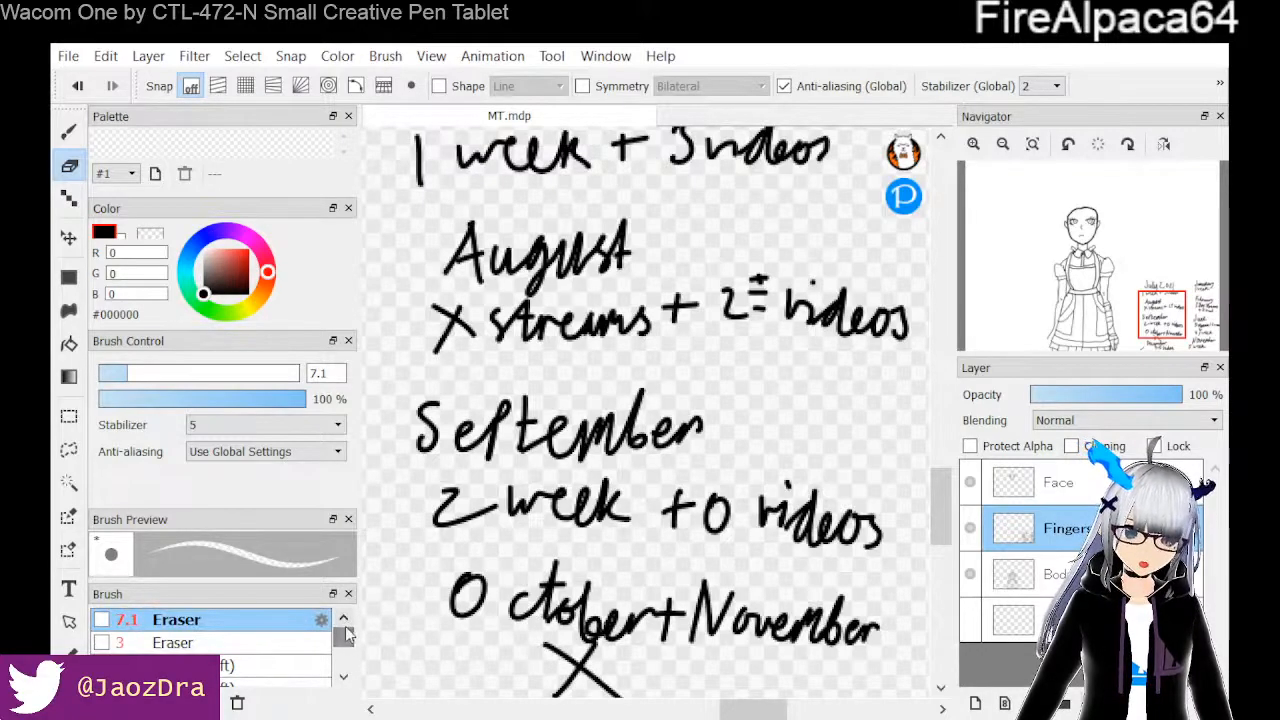
{"action": "left_click", "coordinate": [265, 642]}
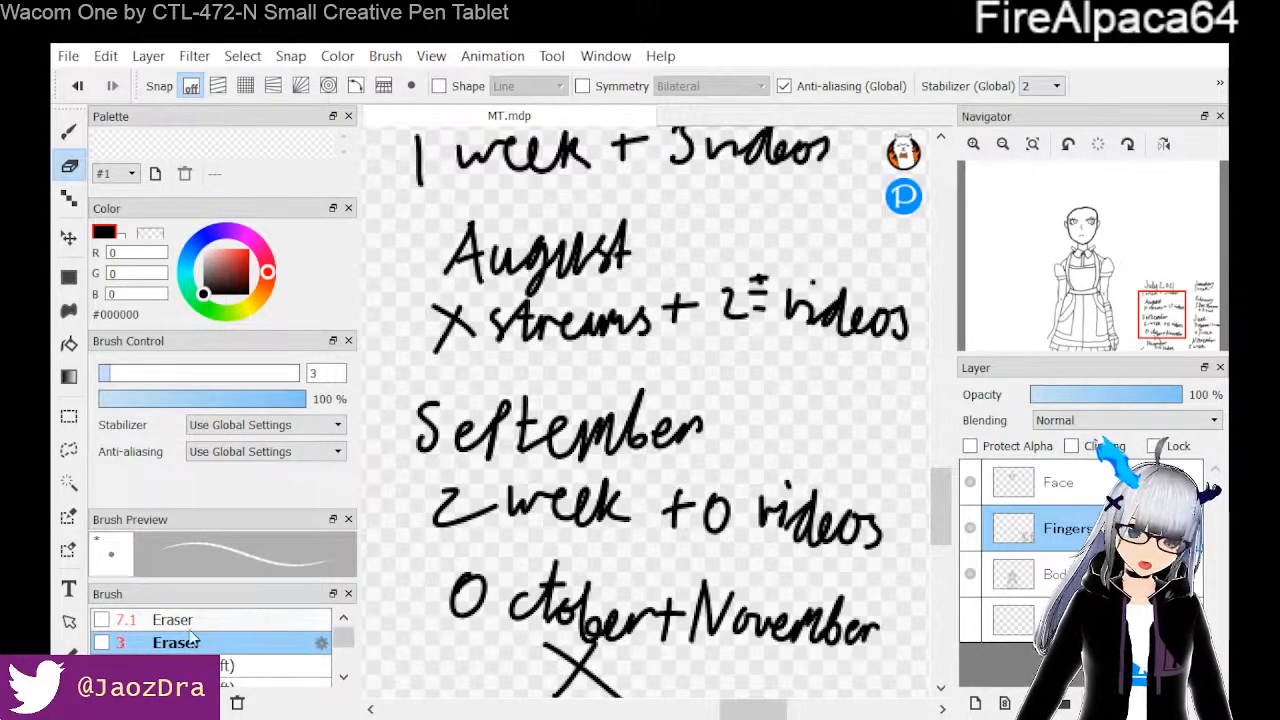
Enlarge the Eraser to about size 58 and erase all the handwritten timeline notes beside the character
{"action": "left_click_drag", "start_coordinate": [249, 380], "coordinate": [255, 374]}
{"action": "mouse_move", "coordinate": [885, 285]}
{"action": "left_mouse_down"}
{"action": "mouse_move", "coordinate": [899, 314]}
{"action": "mouse_move", "coordinate": [844, 294]}
{"action": "mouse_move", "coordinate": [764, 320]}
{"action": "mouse_move", "coordinate": [698, 432]}
{"action": "mouse_move", "coordinate": [746, 289]}
{"action": "left_mouse_up"}
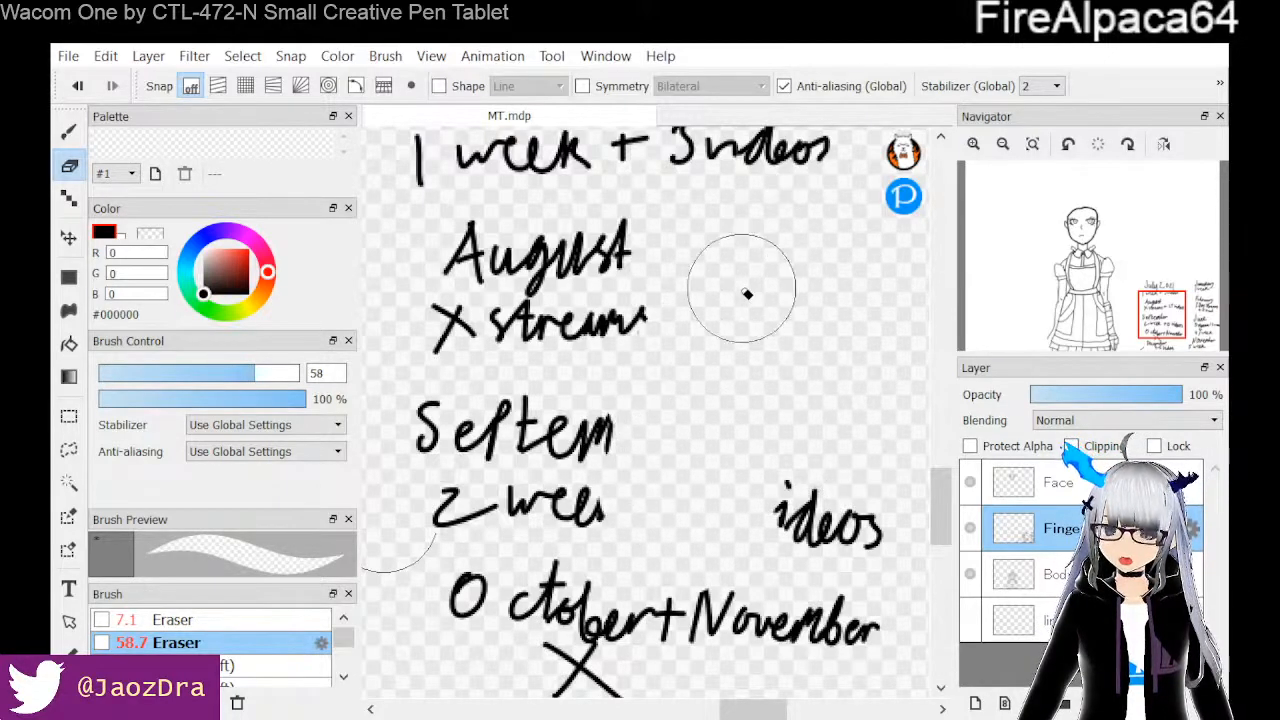
{"action": "scroll", "coordinate": [883, 477], "scroll_direction": "up", "scroll_amount": 2}
{"action": "scroll", "coordinate": [883, 477], "scroll_direction": "down", "scroll_amount": 4}
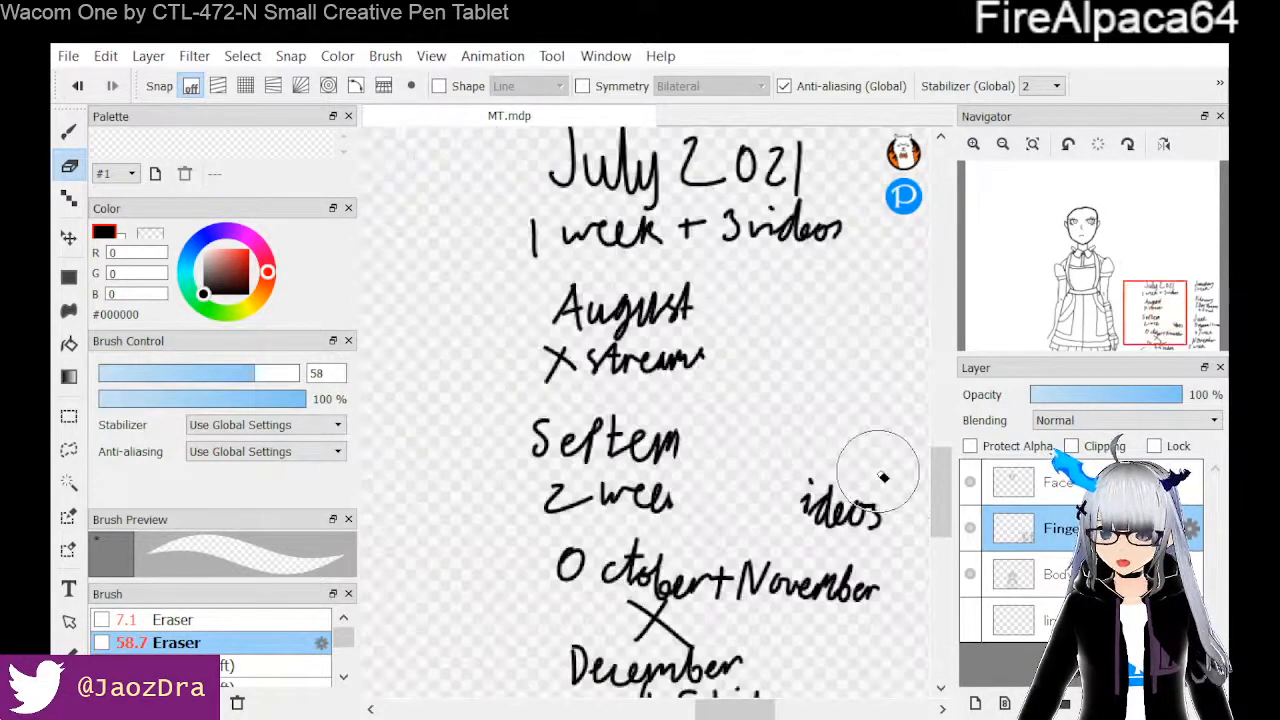
{"action": "mouse_move", "coordinate": [883, 477]}
{"action": "left_mouse_down"}
{"action": "mouse_move", "coordinate": [867, 313]}
{"action": "mouse_move", "coordinate": [888, 340]}
{"action": "mouse_move", "coordinate": [824, 371]}
{"action": "mouse_move", "coordinate": [822, 243]}
{"action": "mouse_move", "coordinate": [713, 364]}
{"action": "mouse_move", "coordinate": [760, 188]}
{"action": "mouse_move", "coordinate": [722, 253]}
{"action": "mouse_move", "coordinate": [729, 212]}
{"action": "mouse_move", "coordinate": [695, 279]}
{"action": "mouse_move", "coordinate": [655, 315]}
{"action": "mouse_move", "coordinate": [710, 364]}
{"action": "mouse_move", "coordinate": [712, 393]}
{"action": "mouse_move", "coordinate": [737, 398]}
{"action": "mouse_move", "coordinate": [726, 531]}
{"action": "mouse_move", "coordinate": [693, 554]}
{"action": "mouse_move", "coordinate": [697, 590]}
{"action": "mouse_move", "coordinate": [670, 661]}
{"action": "mouse_move", "coordinate": [698, 712]}
{"action": "mouse_move", "coordinate": [732, 695]}
{"action": "mouse_move", "coordinate": [861, 505]}
{"action": "mouse_move", "coordinate": [893, 652]}
{"action": "left_mouse_up"}
{"action": "left_click_drag", "start_coordinate": [729, 709], "coordinate": [791, 709]}
{"action": "mouse_move", "coordinate": [688, 518]}
{"action": "left_mouse_down"}
{"action": "mouse_move", "coordinate": [663, 482]}
{"action": "mouse_move", "coordinate": [593, 530]}
{"action": "mouse_move", "coordinate": [625, 382]}
{"action": "mouse_move", "coordinate": [600, 300]}
{"action": "left_mouse_up"}
{"action": "mouse_move", "coordinate": [718, 338]}
{"action": "left_mouse_down"}
{"action": "mouse_move", "coordinate": [683, 498]}
{"action": "mouse_move", "coordinate": [680, 588]}
{"action": "mouse_move", "coordinate": [718, 581]}
{"action": "mouse_move", "coordinate": [723, 542]}
{"action": "mouse_move", "coordinate": [629, 529]}
{"action": "left_mouse_up"}
{"action": "left_click_drag", "start_coordinate": [810, 709], "coordinate": [740, 709]}
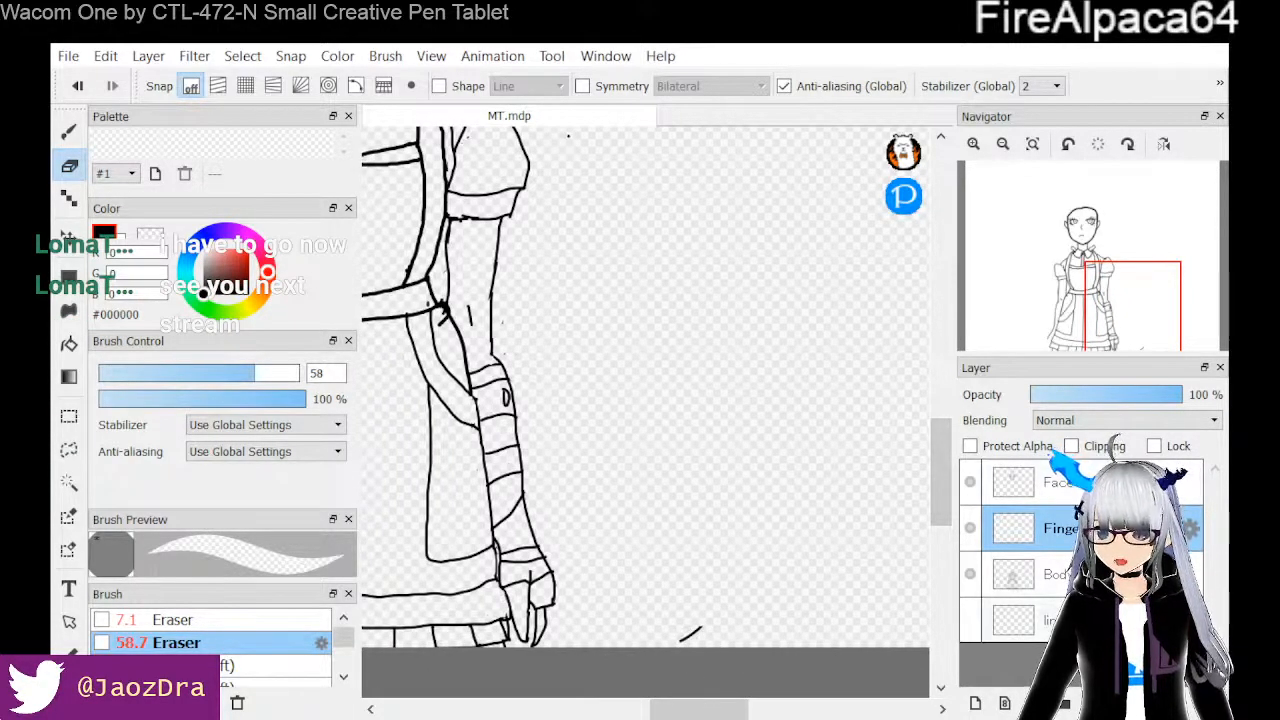
Erase the pointed tip of the hand's narrow outer finger on the Fingers layer, using the size 7.1 Eraser
{"action": "left_click", "coordinate": [1040, 574]}
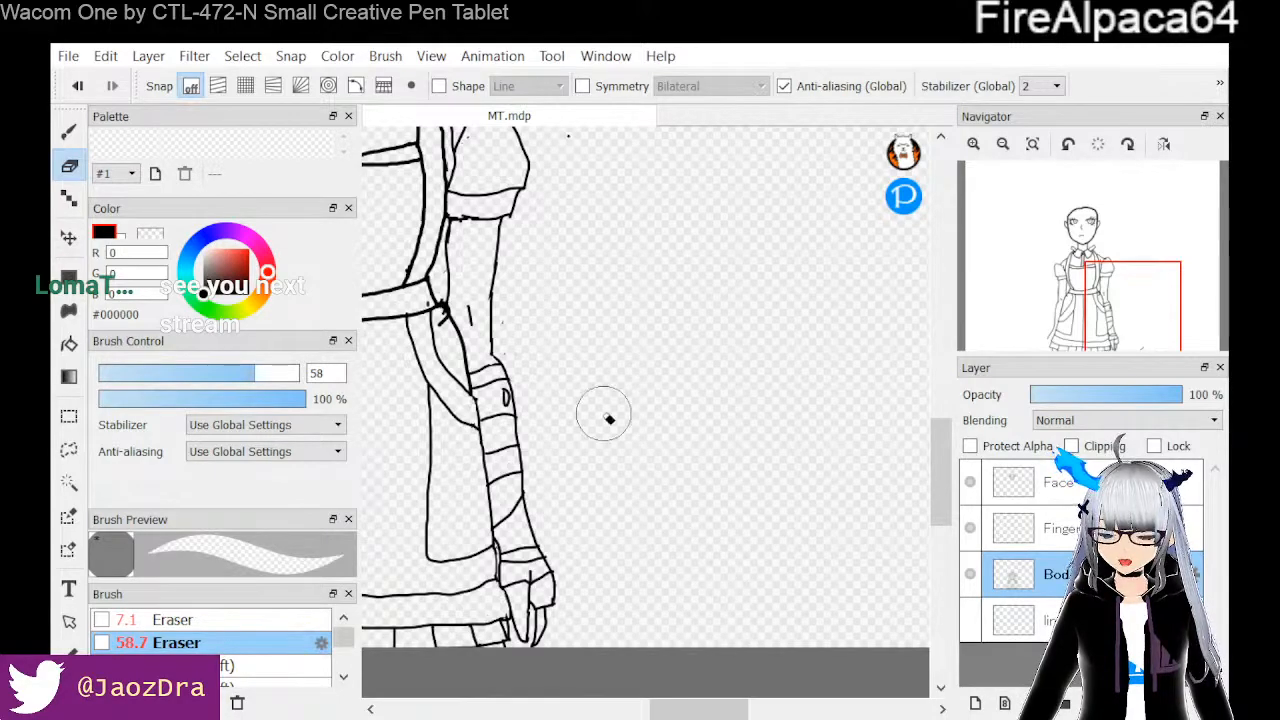
{"action": "left_click", "coordinate": [70, 134]}
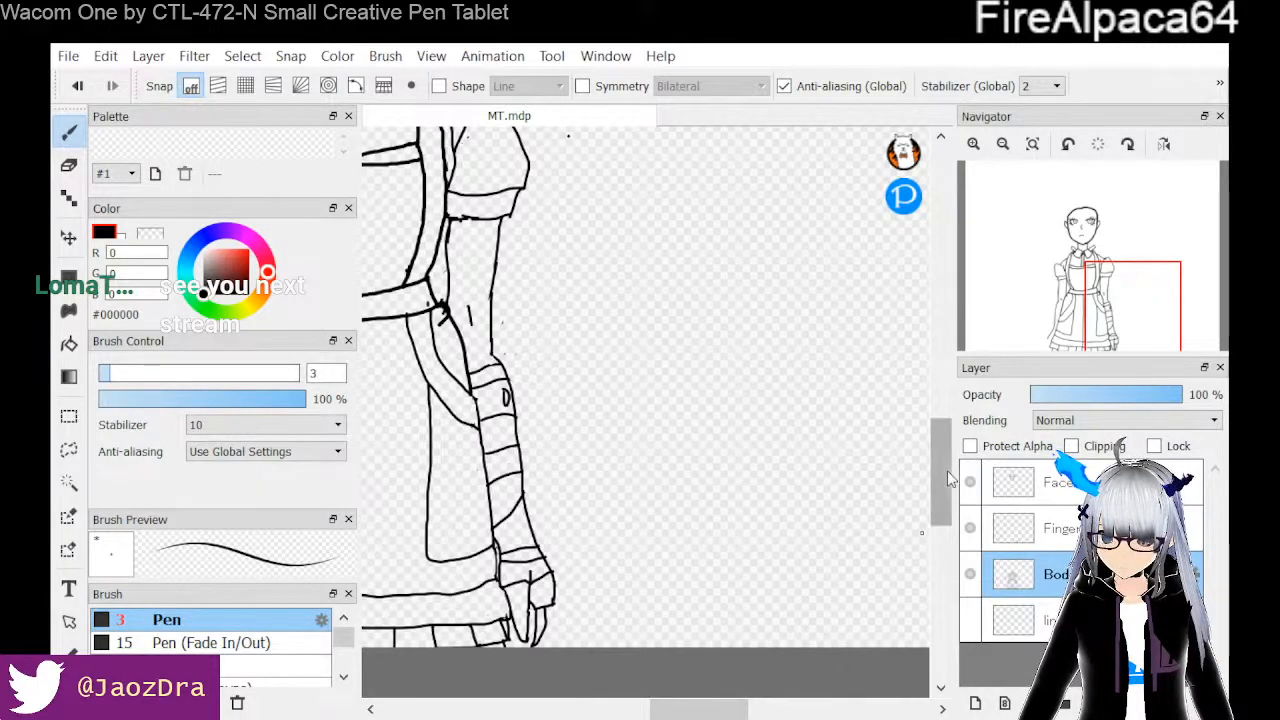
{"action": "scroll", "coordinate": [948, 480], "scroll_direction": "down", "scroll_amount": 2}
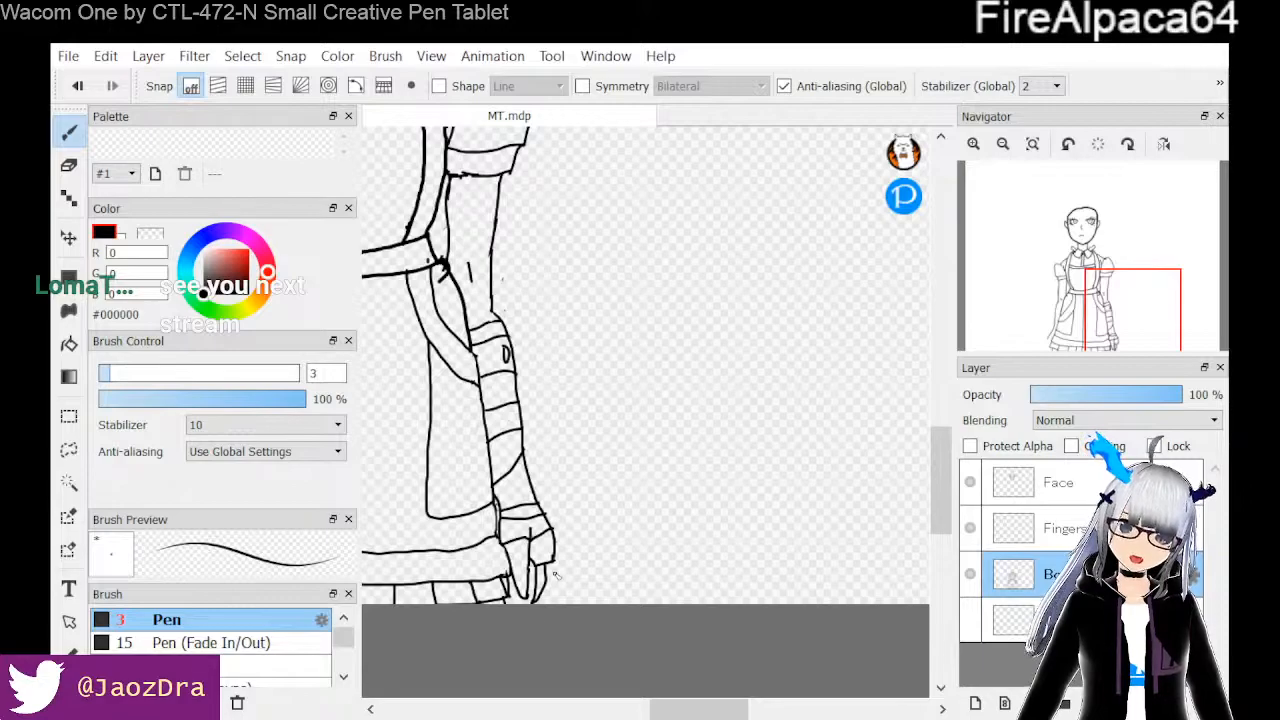
{"action": "scroll", "coordinate": [555, 574], "scroll_direction": "up", "scroll_amount": 2}
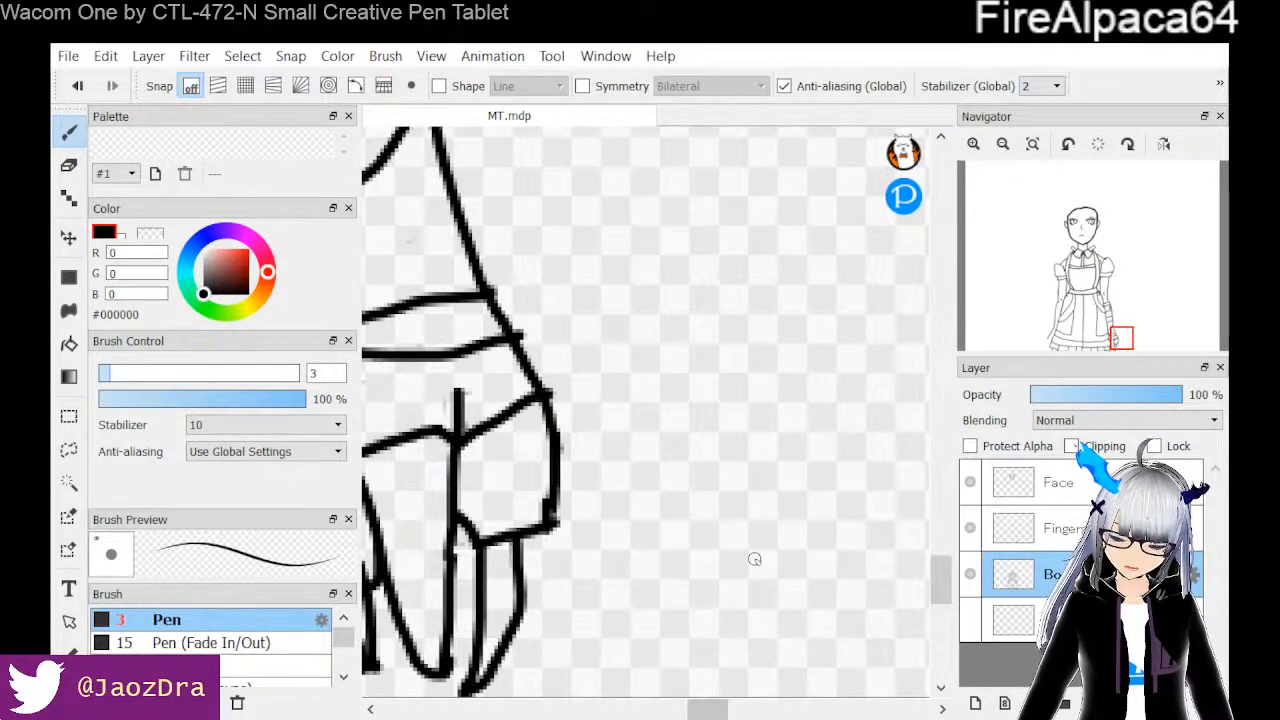
{"action": "left_click_drag", "start_coordinate": [708, 708], "coordinate": [686, 708]}
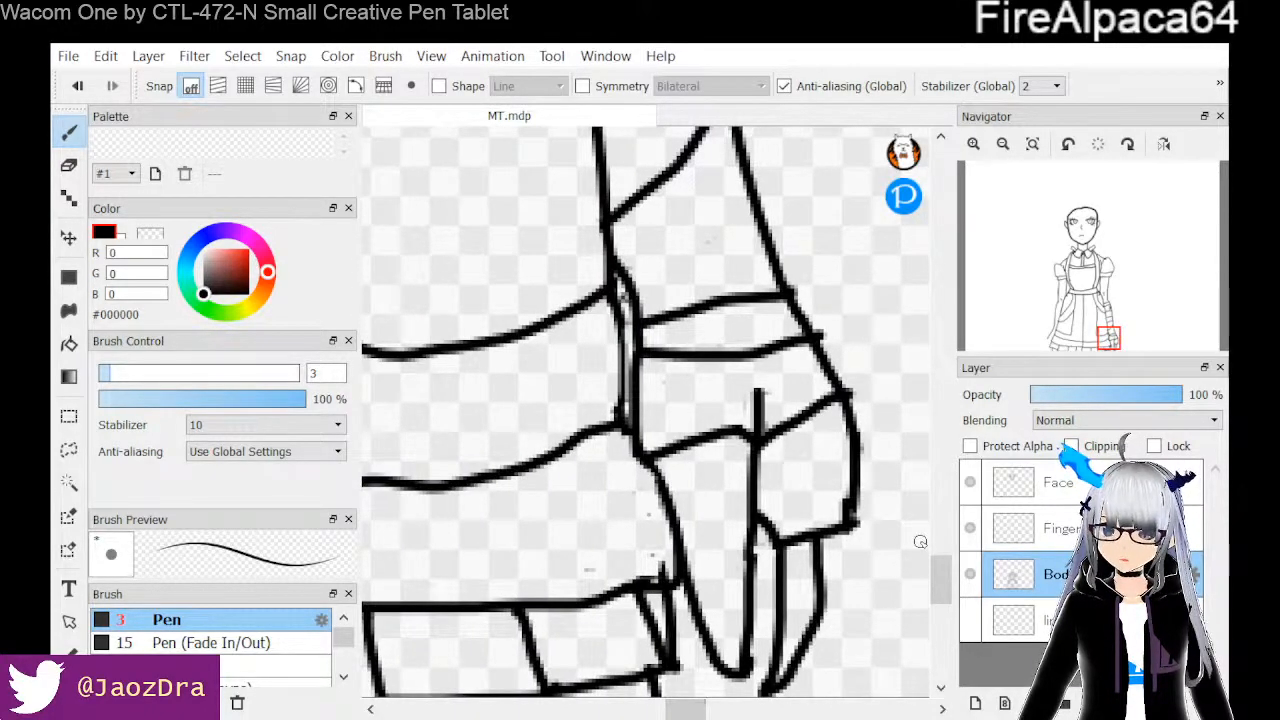
{"action": "left_click_drag", "start_coordinate": [941, 578], "coordinate": [943, 585]}
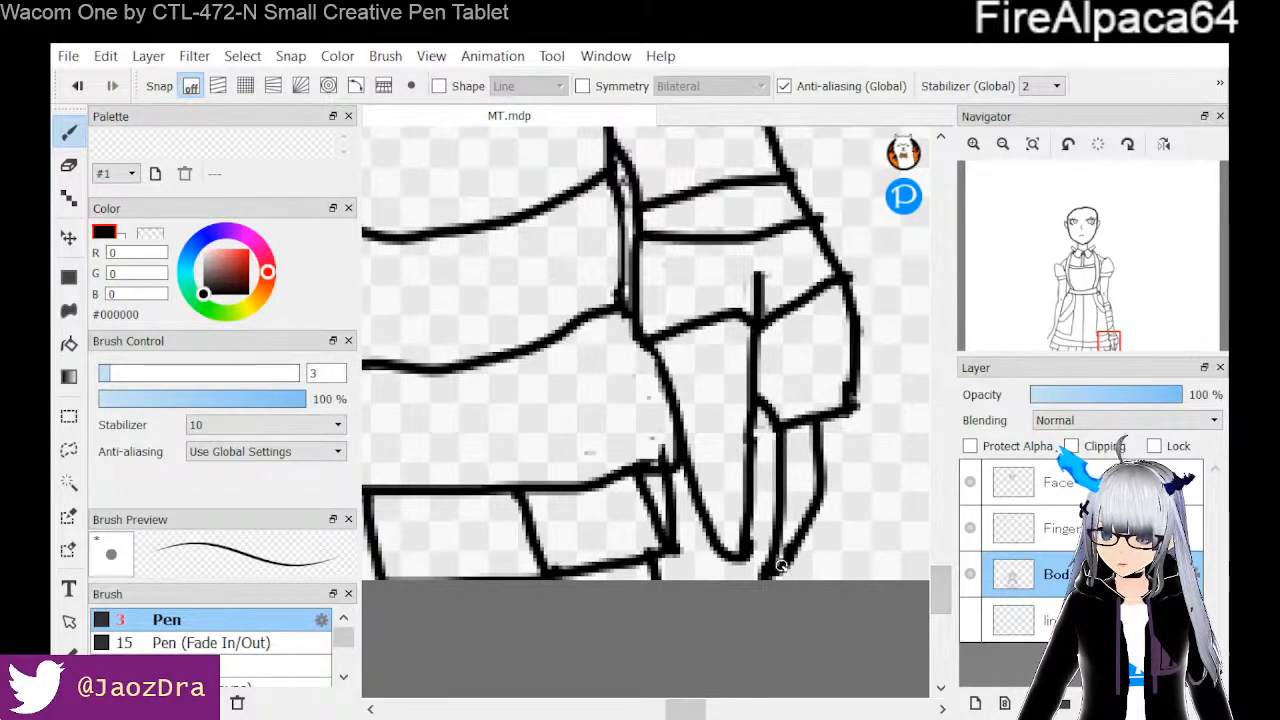
{"action": "left_click", "coordinate": [68, 165]}
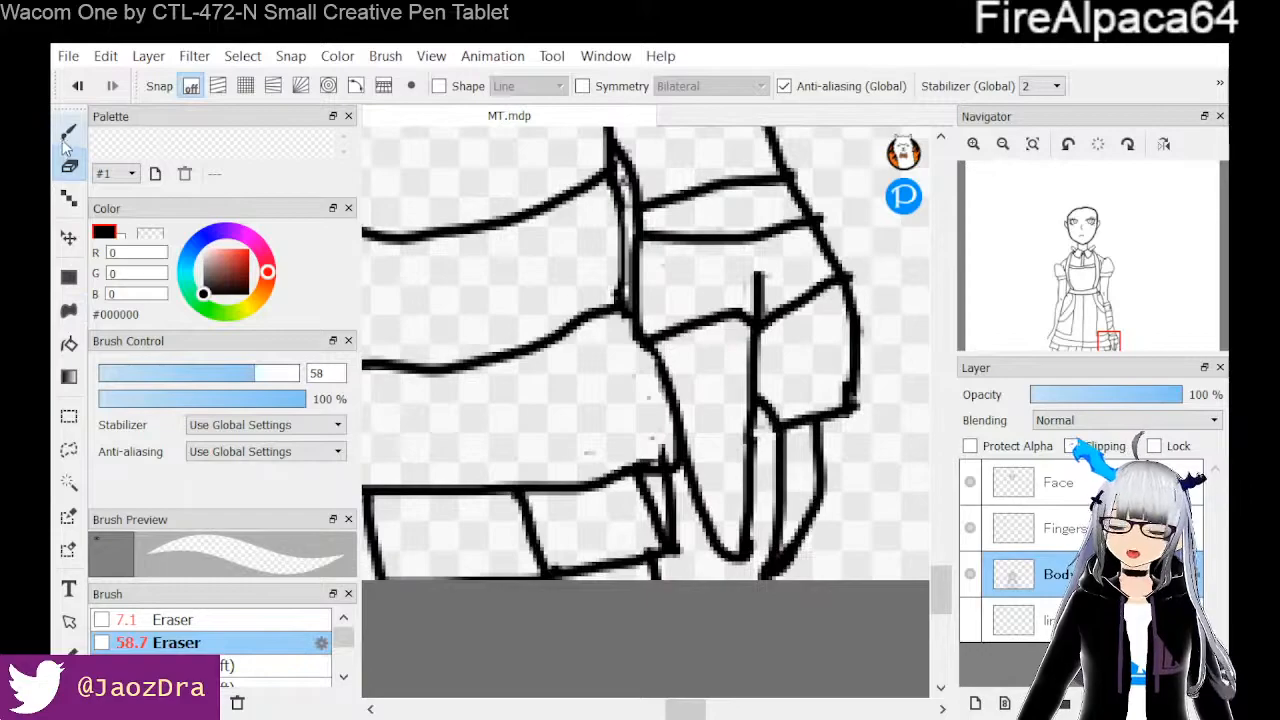
{"action": "left_click", "coordinate": [176, 620]}
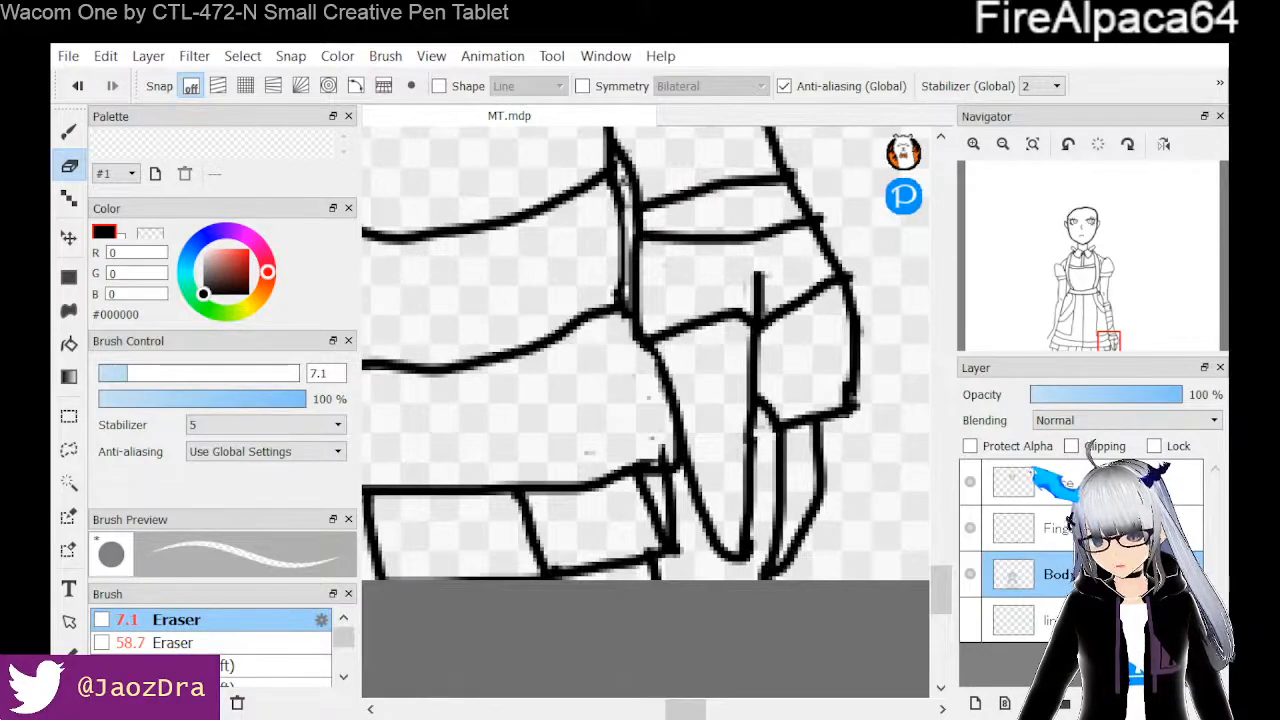
{"action": "left_click", "coordinate": [1045, 528]}
{"action": "left_click_drag", "start_coordinate": [789, 541], "coordinate": [764, 595]}
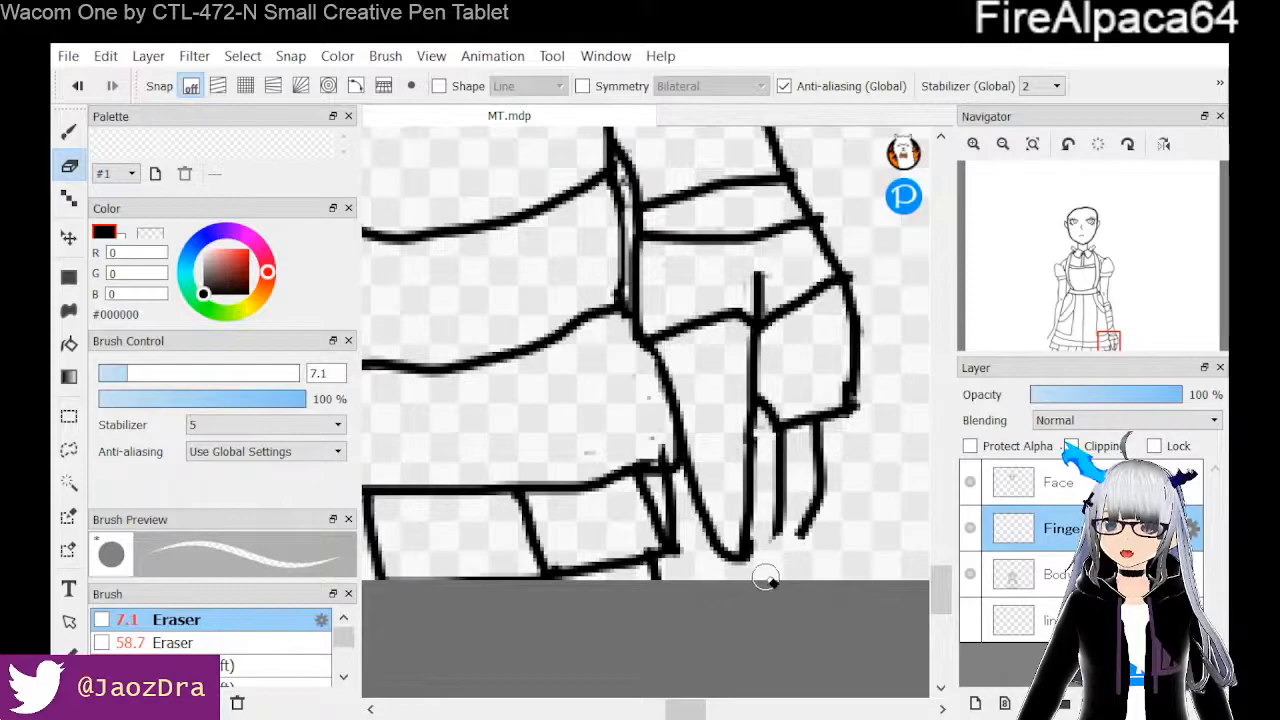
{"action": "mouse_move", "coordinate": [800, 550]}
{"action": "left_mouse_down"}
{"action": "mouse_move", "coordinate": [814, 513]}
{"action": "mouse_move", "coordinate": [782, 541]}
{"action": "left_mouse_up"}
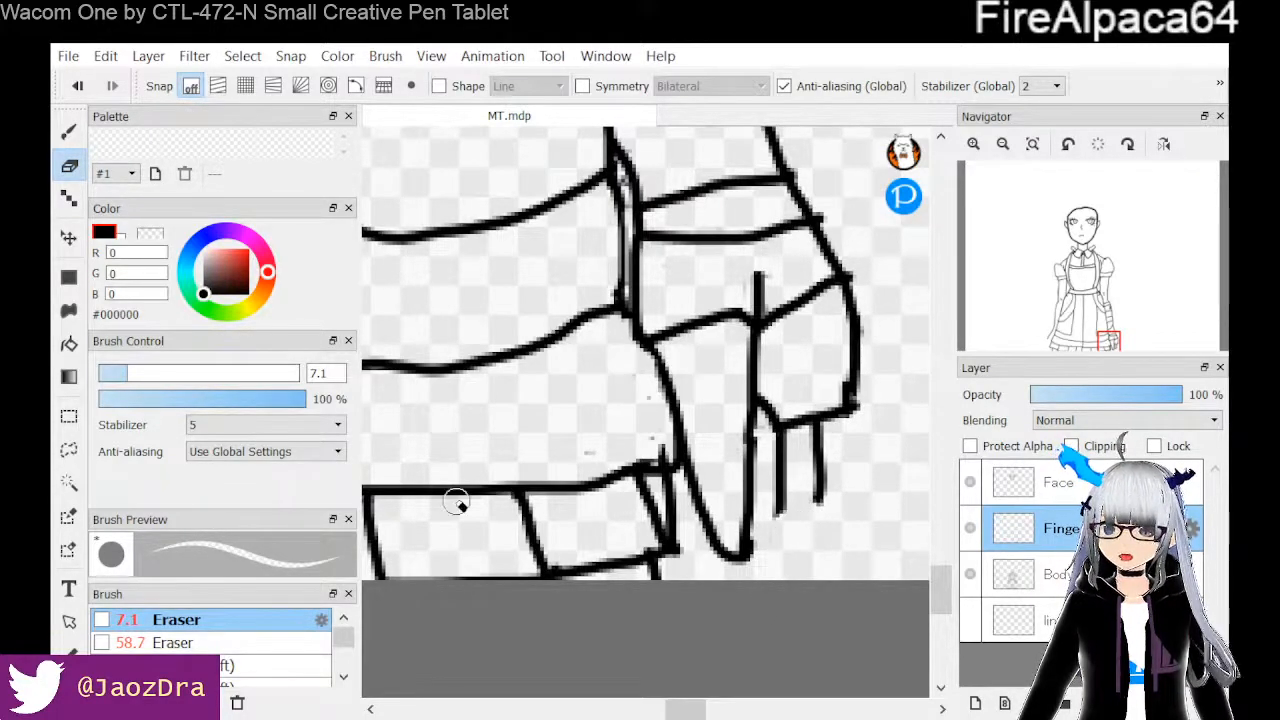
Extend both side lines of the shortened finger down to the canvas edge with the size 3 Pen
{"action": "left_click", "coordinate": [70, 131]}
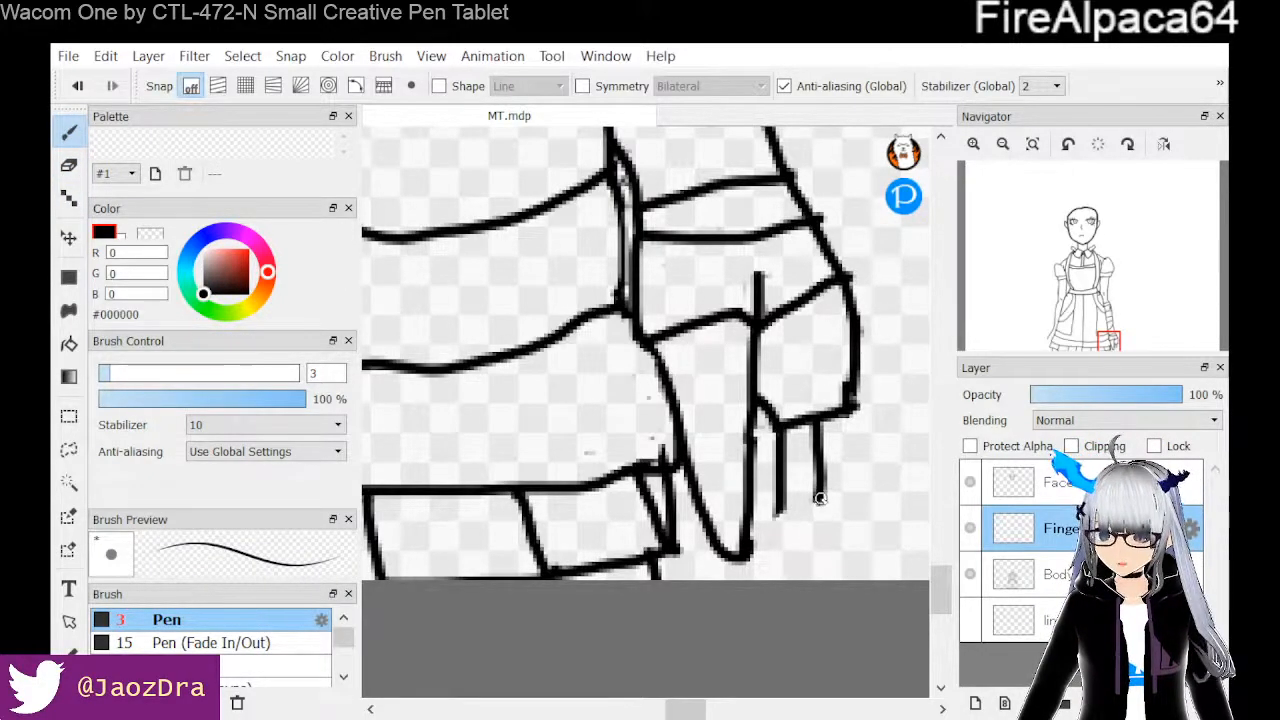
{"action": "left_click_drag", "start_coordinate": [820, 500], "coordinate": [795, 582]}
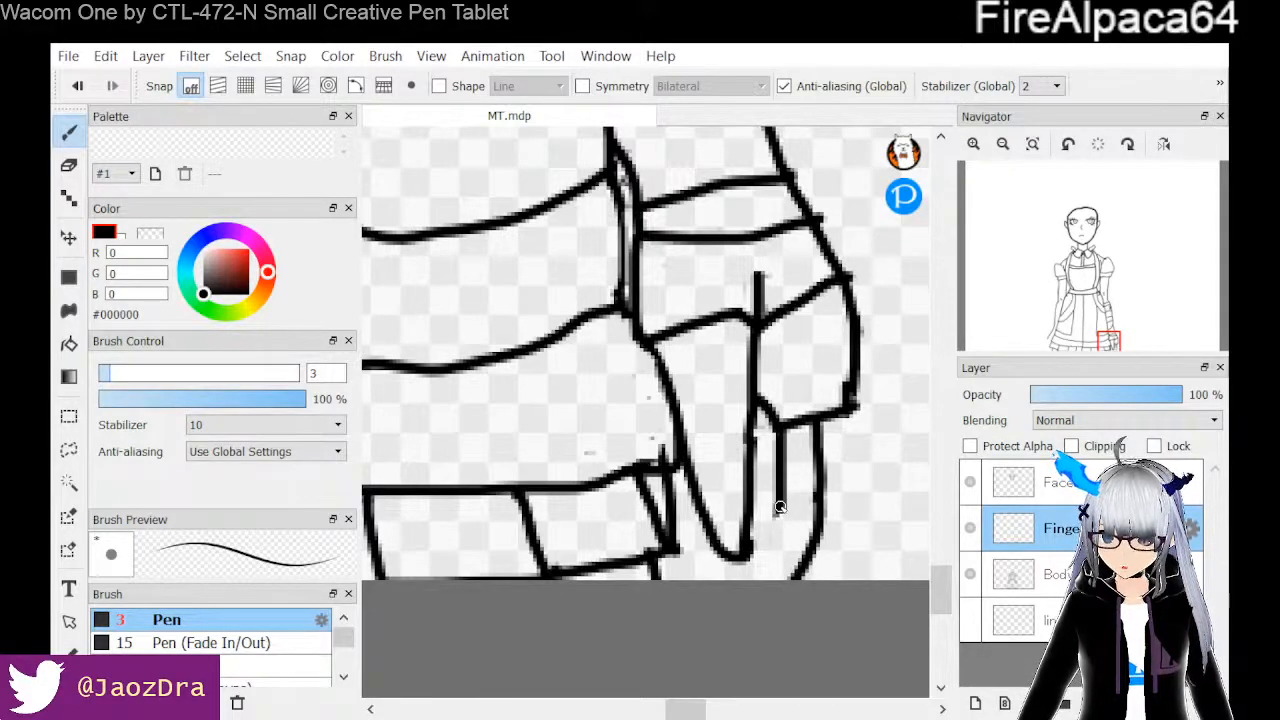
{"action": "left_click_drag", "start_coordinate": [777, 535], "coordinate": [771, 572]}
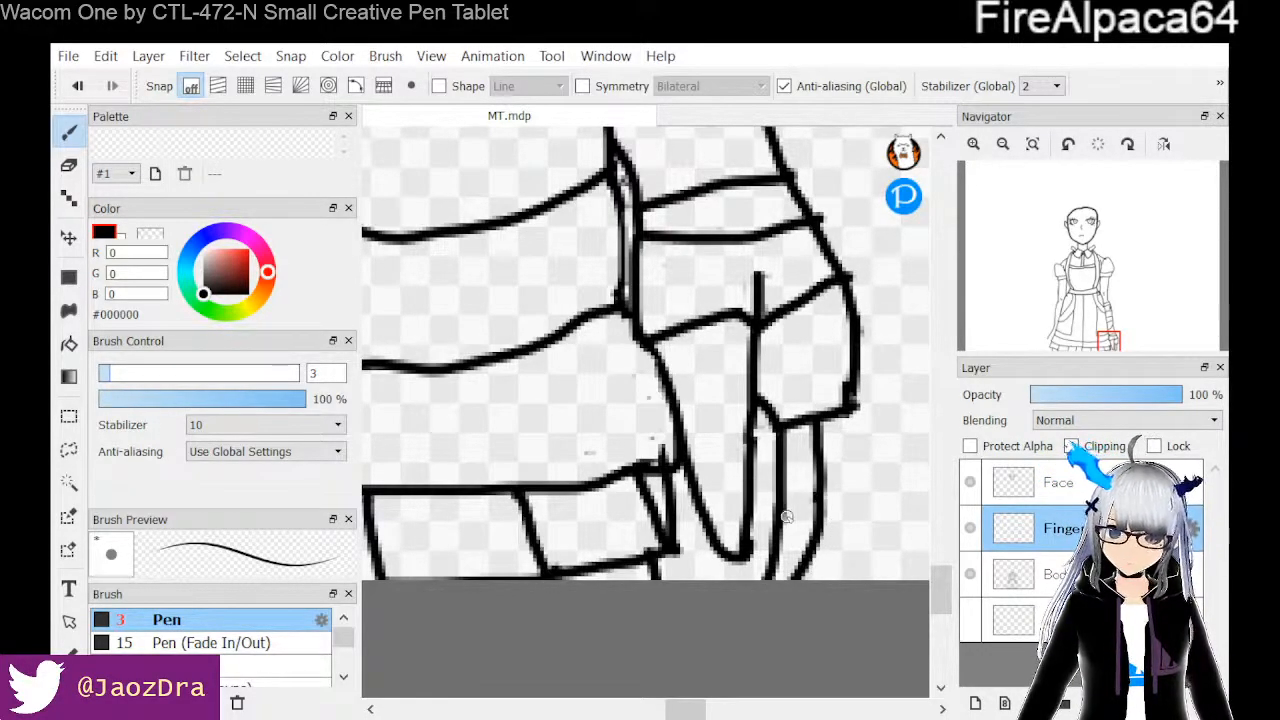
Erase the finger's outer side line up to the knuckle with the size 7.1 Eraser
{"action": "left_click", "coordinate": [74, 166]}
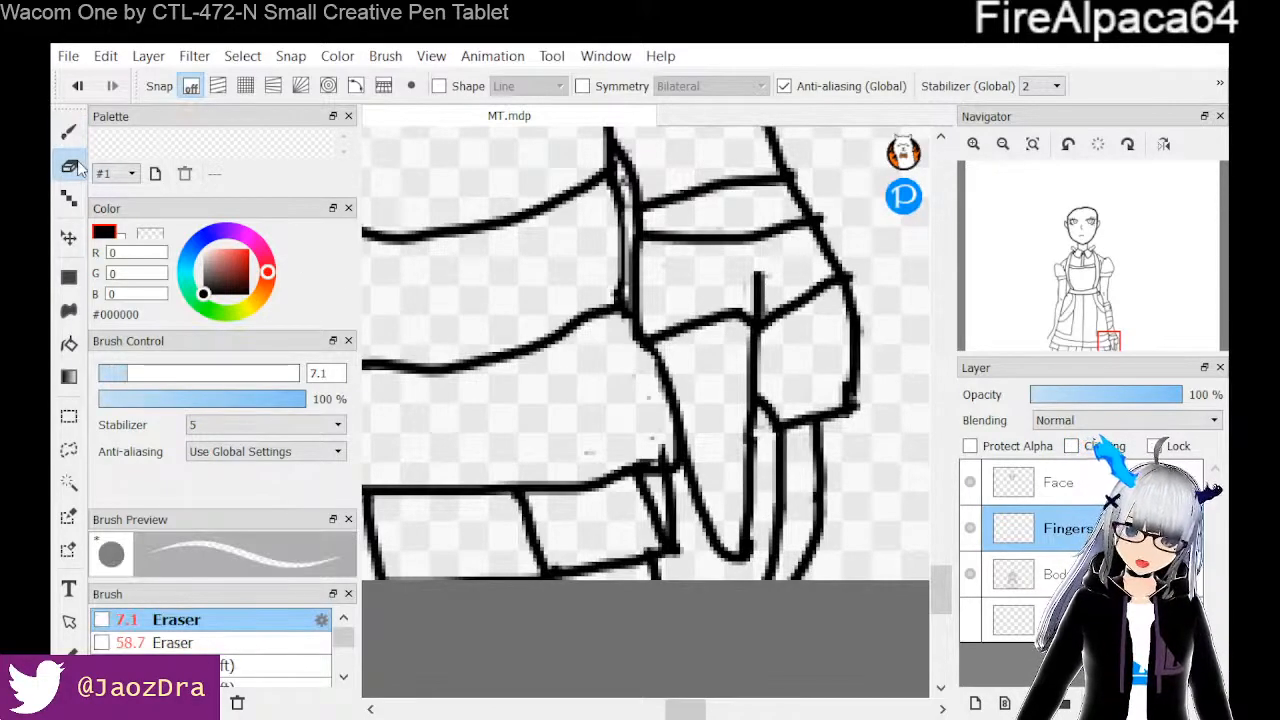
{"action": "mouse_move", "coordinate": [791, 503]}
{"action": "left_mouse_down"}
{"action": "mouse_move", "coordinate": [809, 546]}
{"action": "mouse_move", "coordinate": [821, 527]}
{"action": "mouse_move", "coordinate": [812, 554]}
{"action": "mouse_move", "coordinate": [824, 490]}
{"action": "left_mouse_up"}
{"action": "left_click_drag", "start_coordinate": [822, 455], "coordinate": [823, 440]}
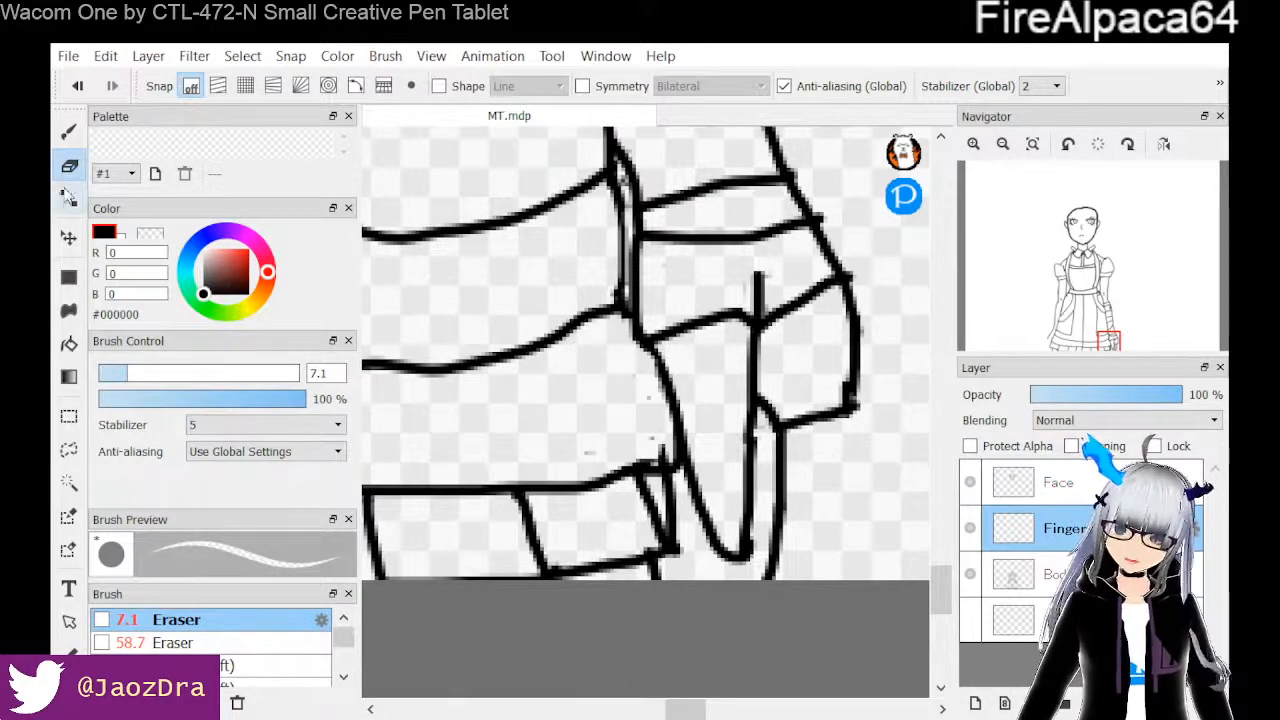
Redraw the finger's outer line farther out with the size 3 Pen and add a curved neighbouring finger beside it
{"action": "key", "text": "b"}
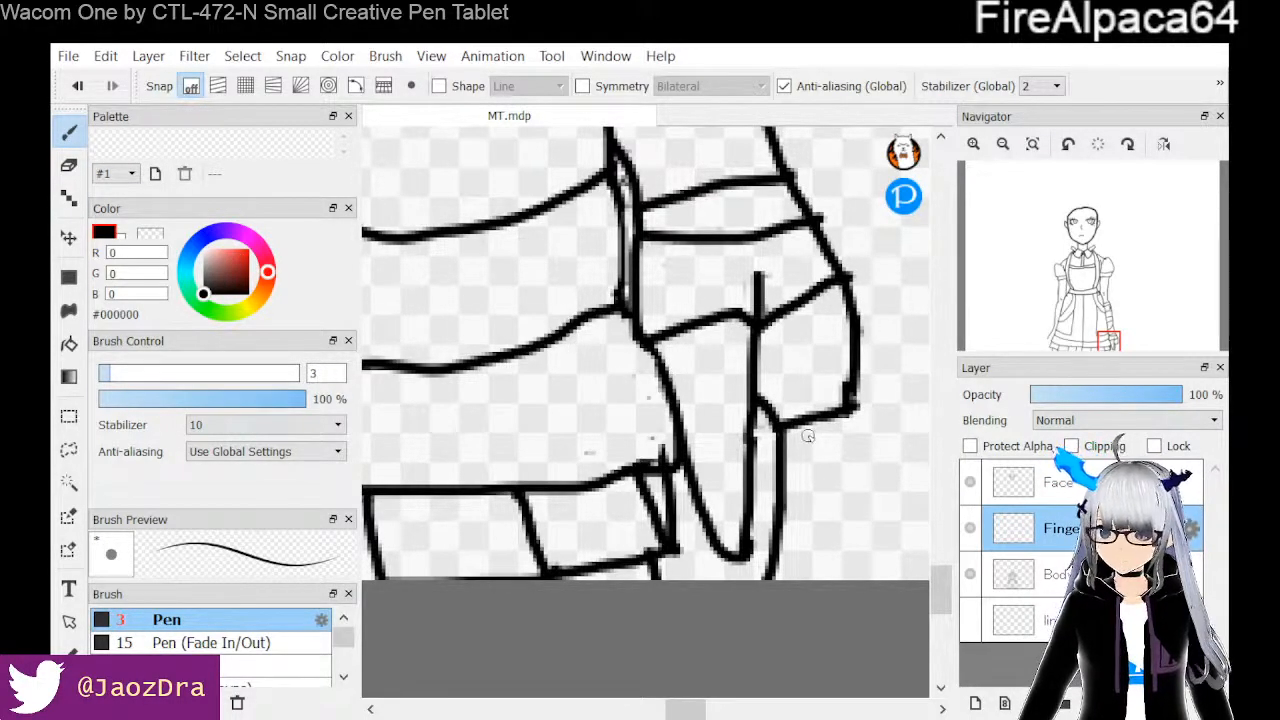
{"action": "mouse_move", "coordinate": [830, 422]}
{"action": "left_mouse_down"}
{"action": "mouse_move", "coordinate": [830, 502]}
{"action": "mouse_move", "coordinate": [806, 582]}
{"action": "left_mouse_up"}
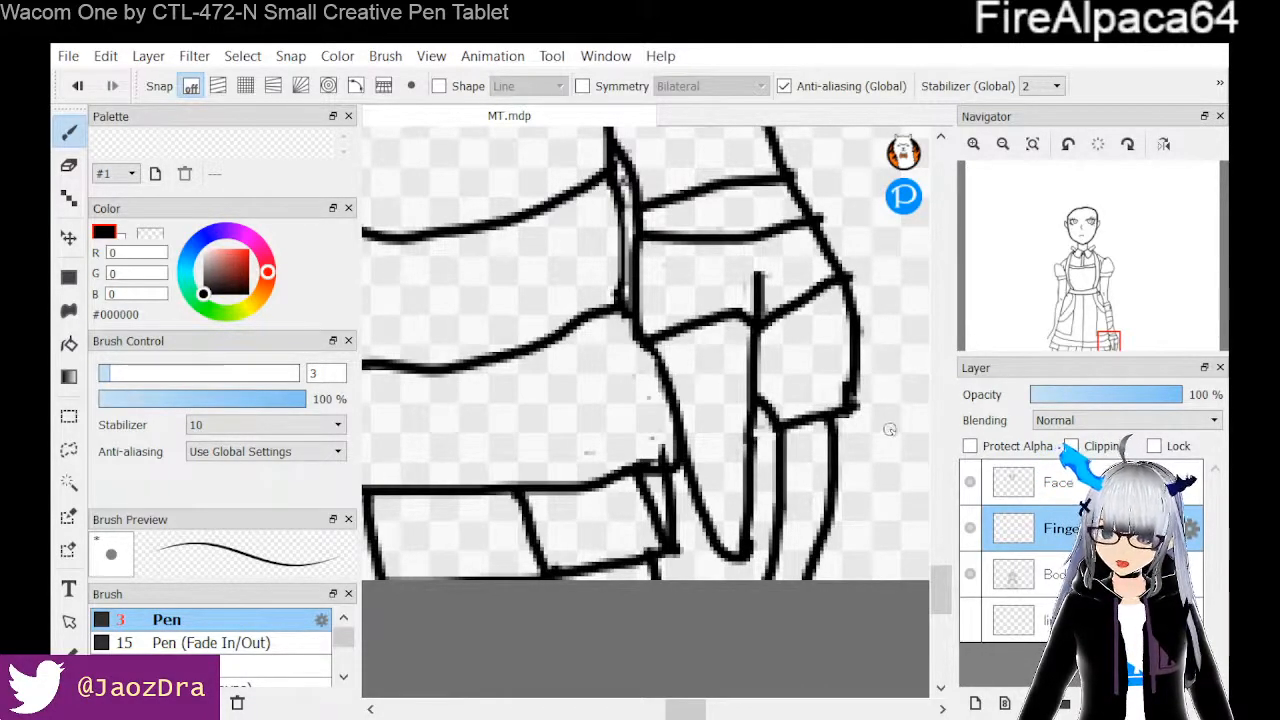
{"action": "mouse_move", "coordinate": [816, 556]}
{"action": "left_mouse_down"}
{"action": "mouse_move", "coordinate": [858, 462]}
{"action": "mouse_move", "coordinate": [855, 406]}
{"action": "left_mouse_up"}
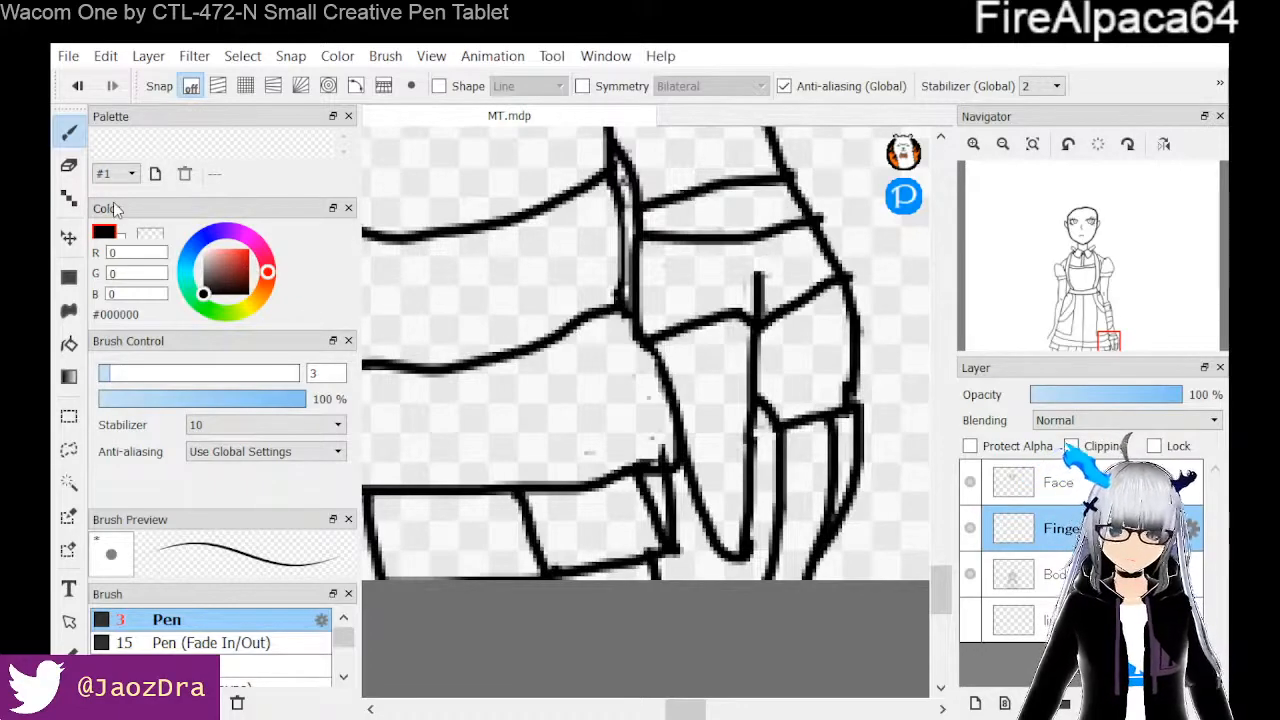
Erase the outer edge of the hand between wrist and knuckles on the Body layer with the size 7.1 Eraser
{"action": "left_click", "coordinate": [69, 165]}
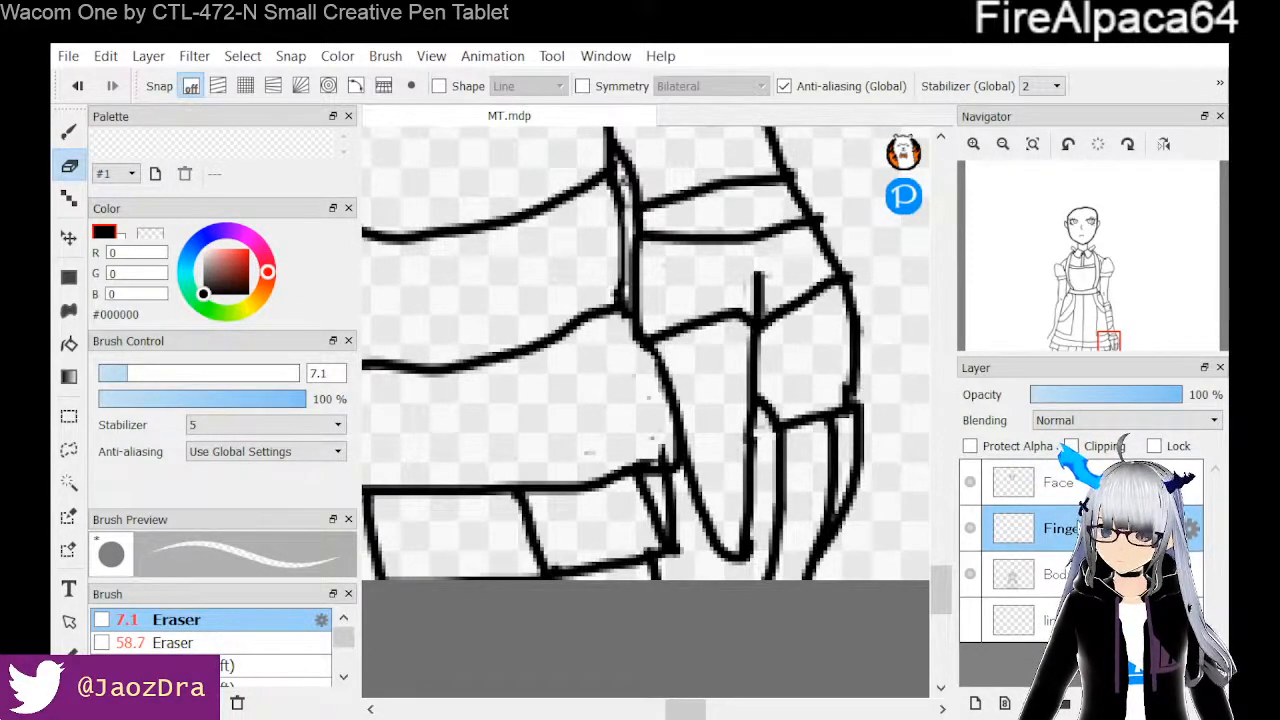
{"action": "left_click", "coordinate": [1055, 583]}
{"action": "left_click_drag", "start_coordinate": [889, 380], "coordinate": [855, 378]}
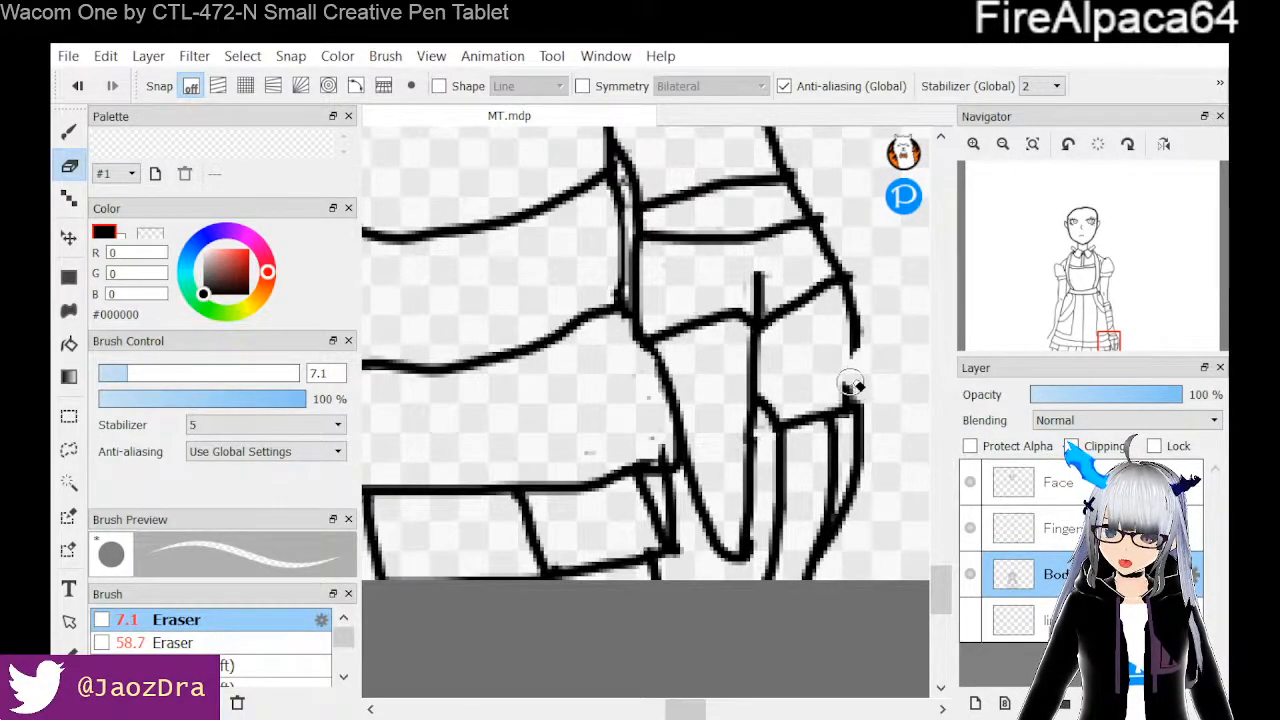
{"action": "left_click", "coordinate": [1015, 528]}
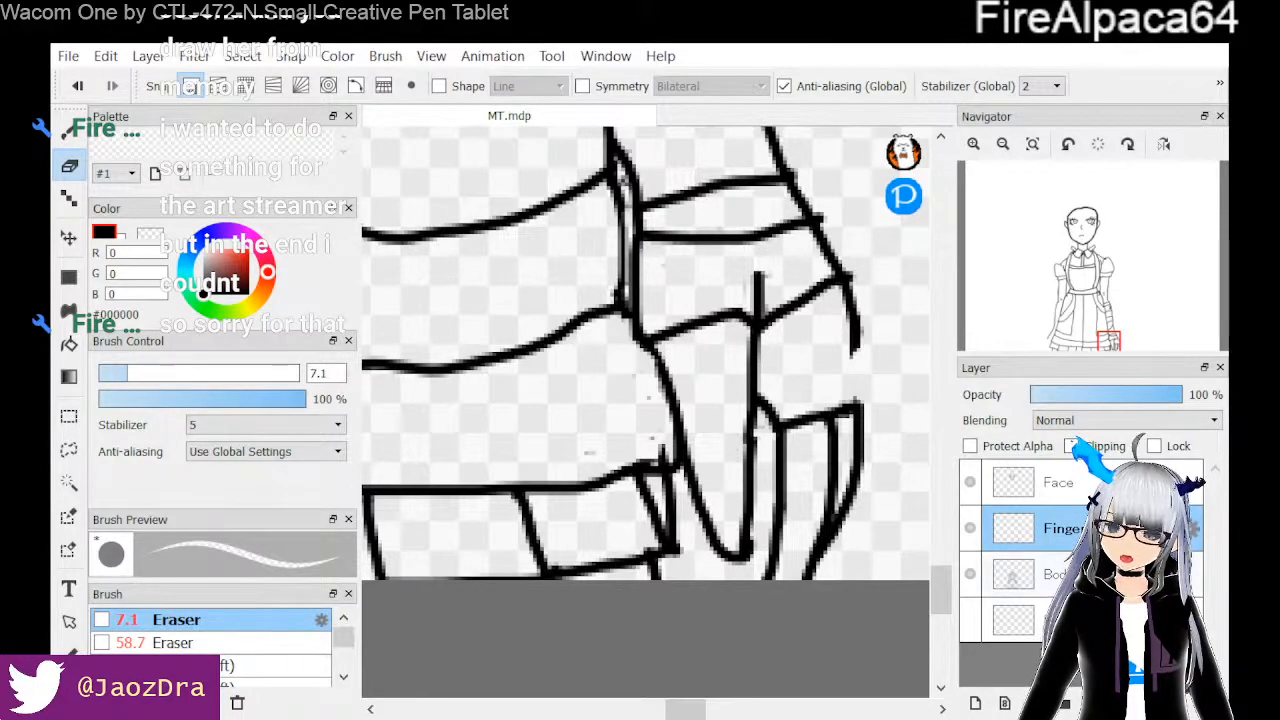
{"action": "left_click", "coordinate": [1015, 574]}
{"action": "left_click_drag", "start_coordinate": [853, 356], "coordinate": [862, 299]}
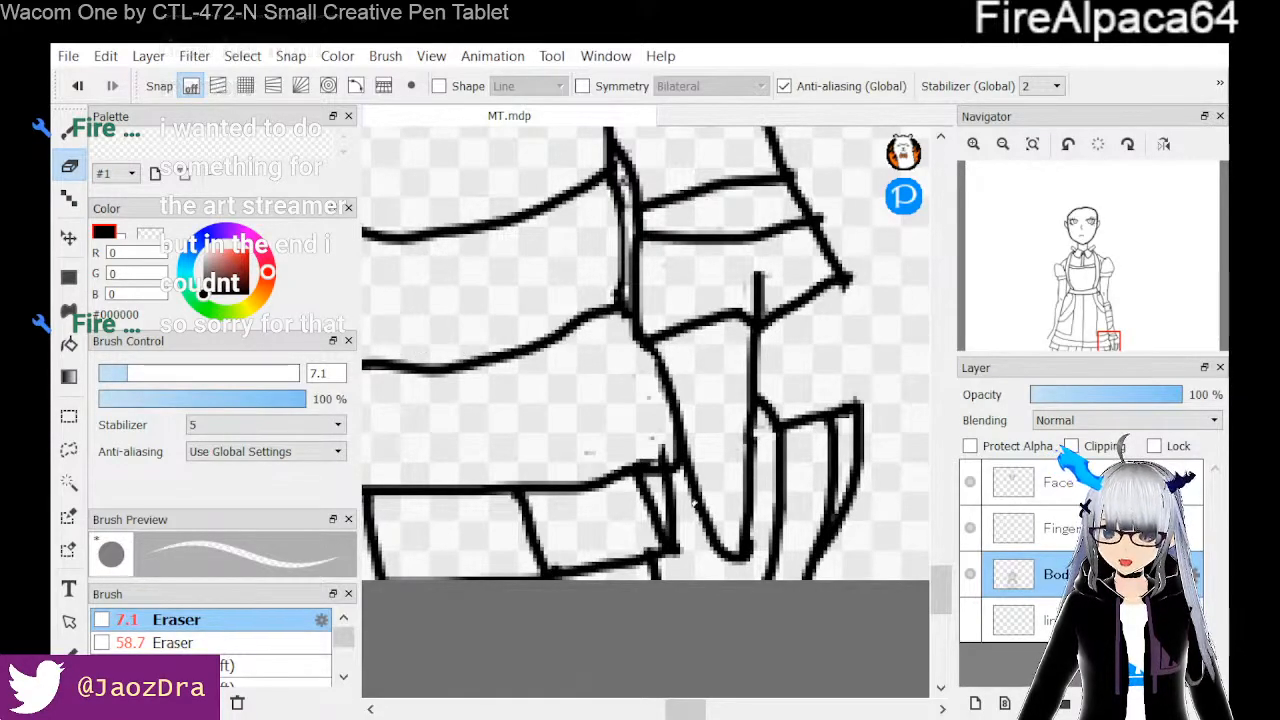
With the size 3 Pen on the Fingers layer, redraw the hand's outer edge wider, then add a short little finger and a small fingertip detail
{"action": "left_click", "coordinate": [1040, 530]}
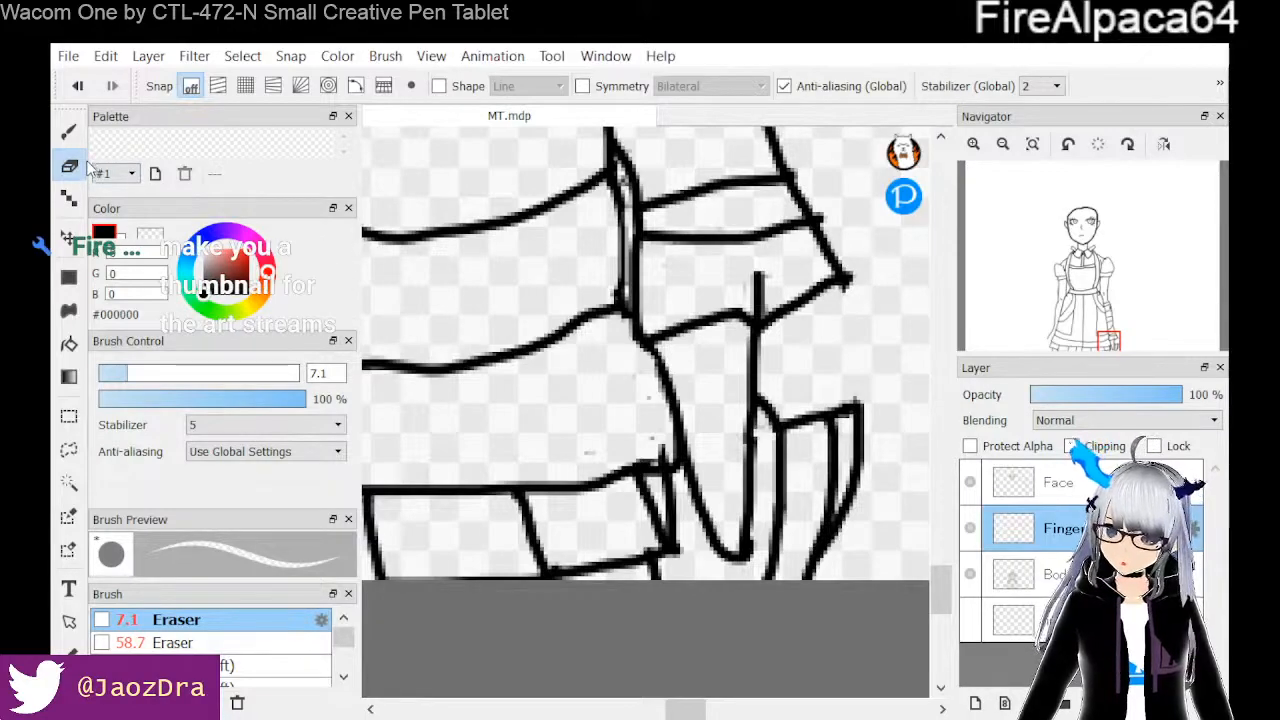
{"action": "left_click", "coordinate": [69, 131]}
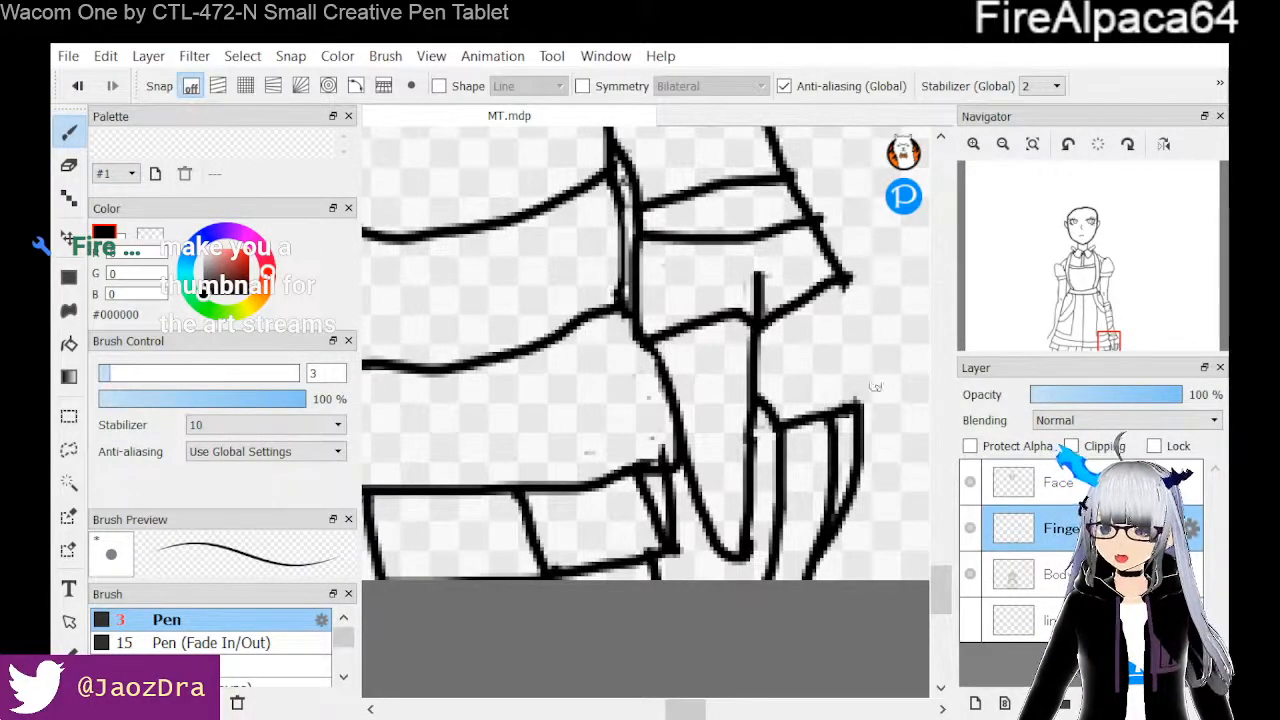
{"action": "mouse_move", "coordinate": [843, 280]}
{"action": "left_mouse_down"}
{"action": "mouse_move", "coordinate": [871, 331]}
{"action": "mouse_move", "coordinate": [884, 408]}
{"action": "left_mouse_up"}
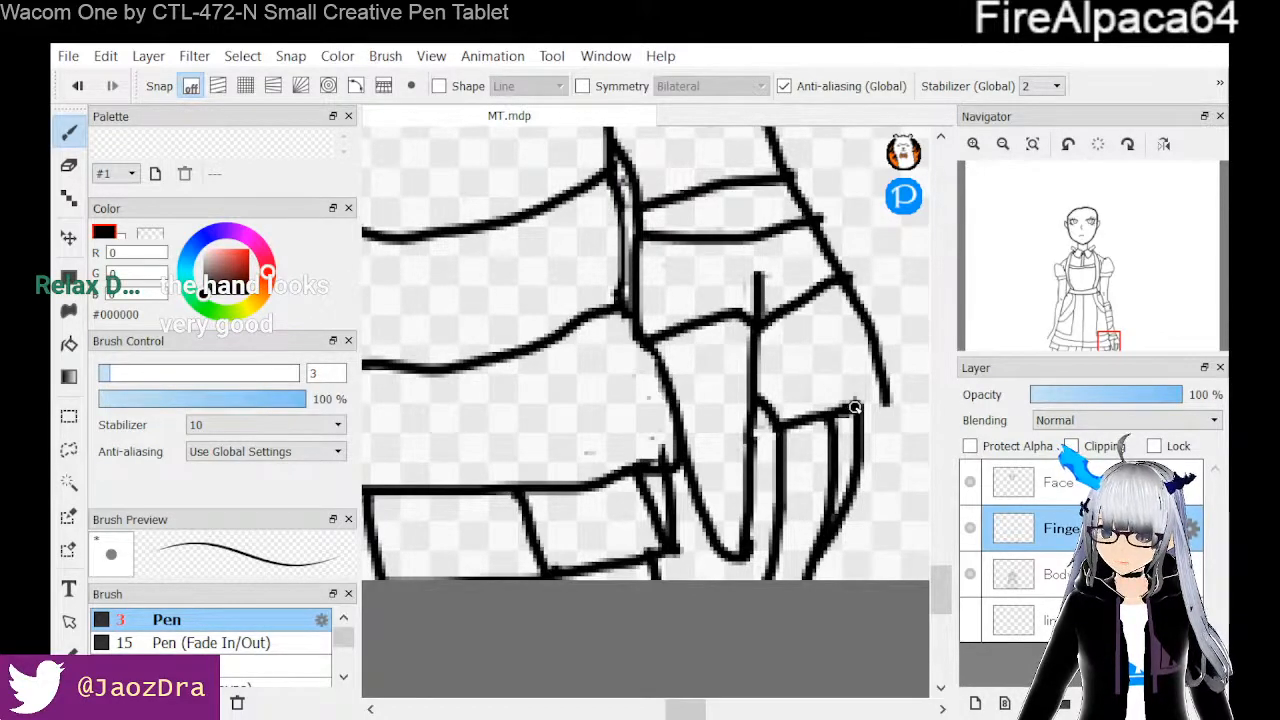
{"action": "mouse_move", "coordinate": [880, 402]}
{"action": "left_mouse_down"}
{"action": "mouse_move", "coordinate": [890, 410]}
{"action": "mouse_move", "coordinate": [877, 464]}
{"action": "left_mouse_up"}
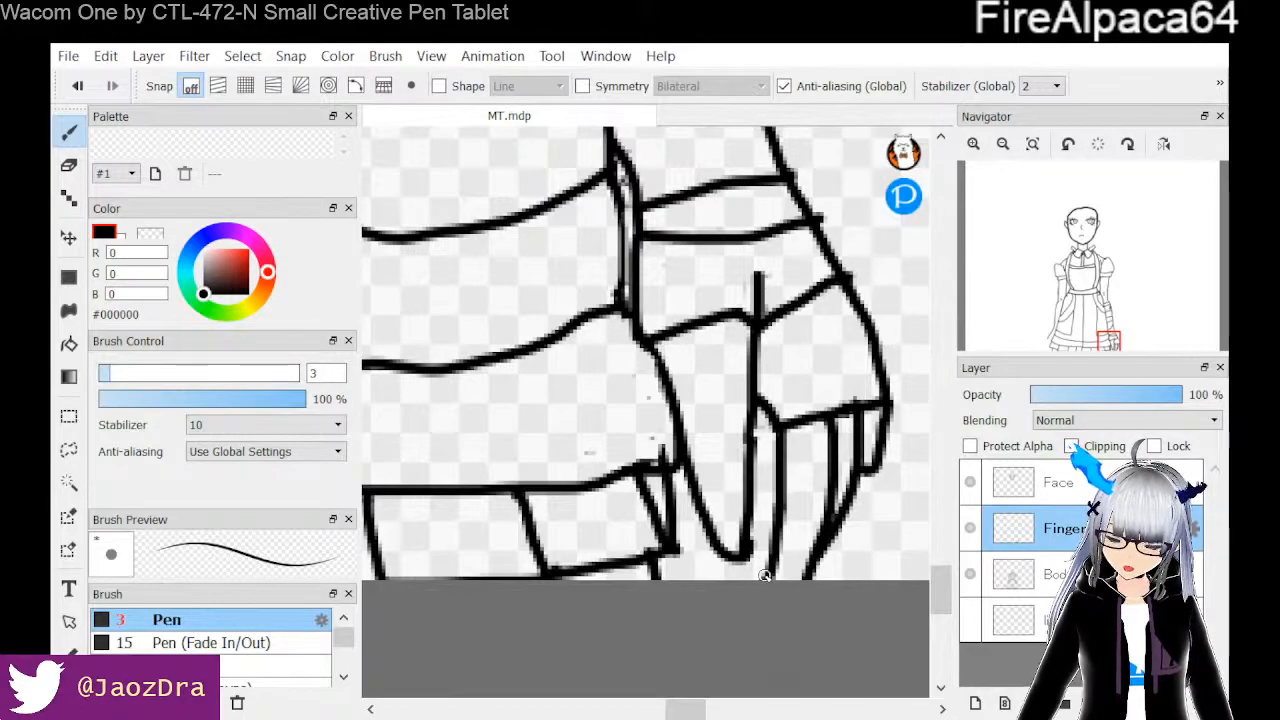
{"action": "left_click_drag", "start_coordinate": [764, 574], "coordinate": [772, 519]}
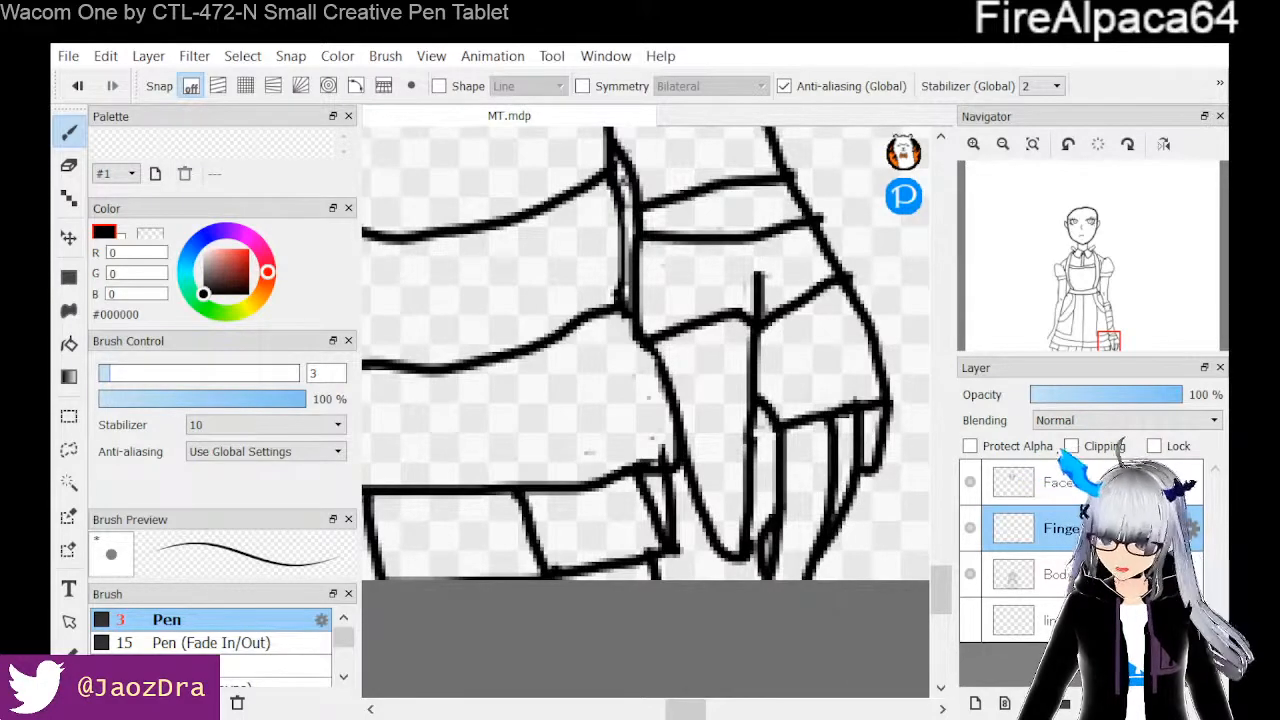
Erase the stray dot inside the skirt's ruffle on the Body layer with the size 7.1 Eraser and reselect the Fingers layer
{"action": "mouse_move", "coordinate": [938, 597]}
{"action": "left_mouse_down"}
{"action": "mouse_move", "coordinate": [937, 610]}
{"action": "mouse_move", "coordinate": [940, 585]}
{"action": "mouse_move", "coordinate": [937, 598]}
{"action": "left_mouse_up"}
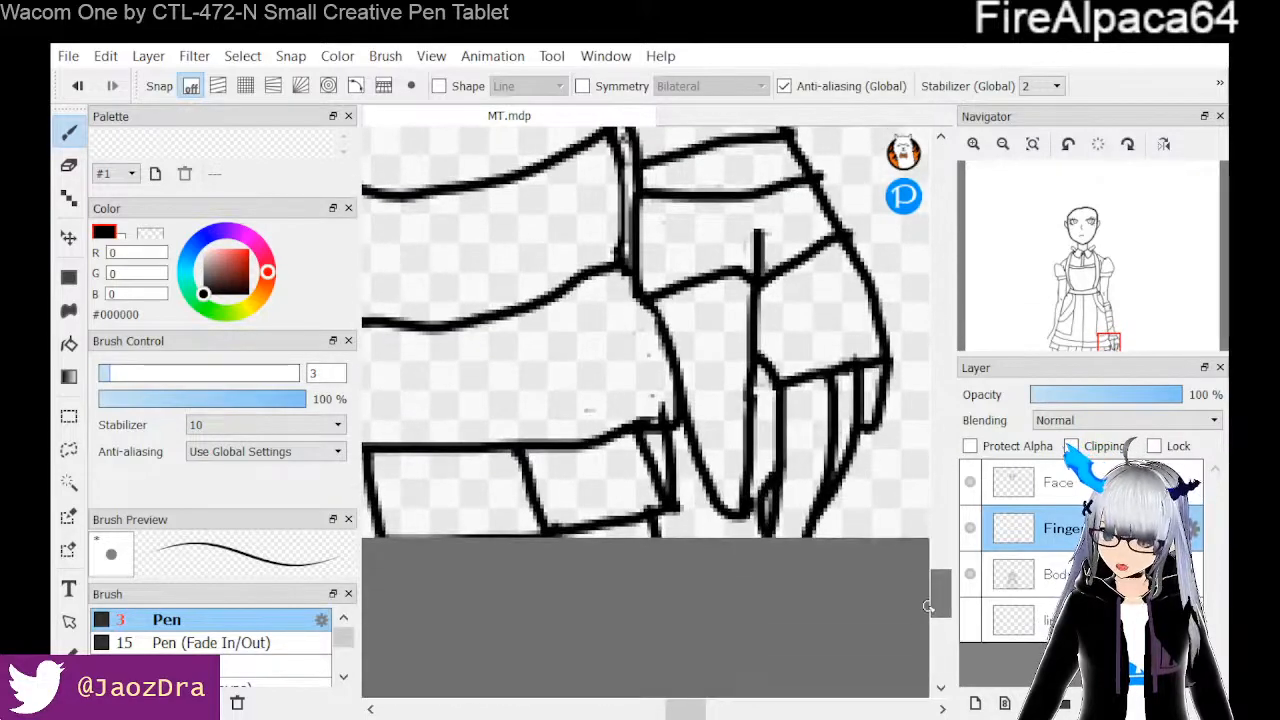
{"action": "scroll", "coordinate": [857, 515], "scroll_direction": "down", "scroll_amount": 5}
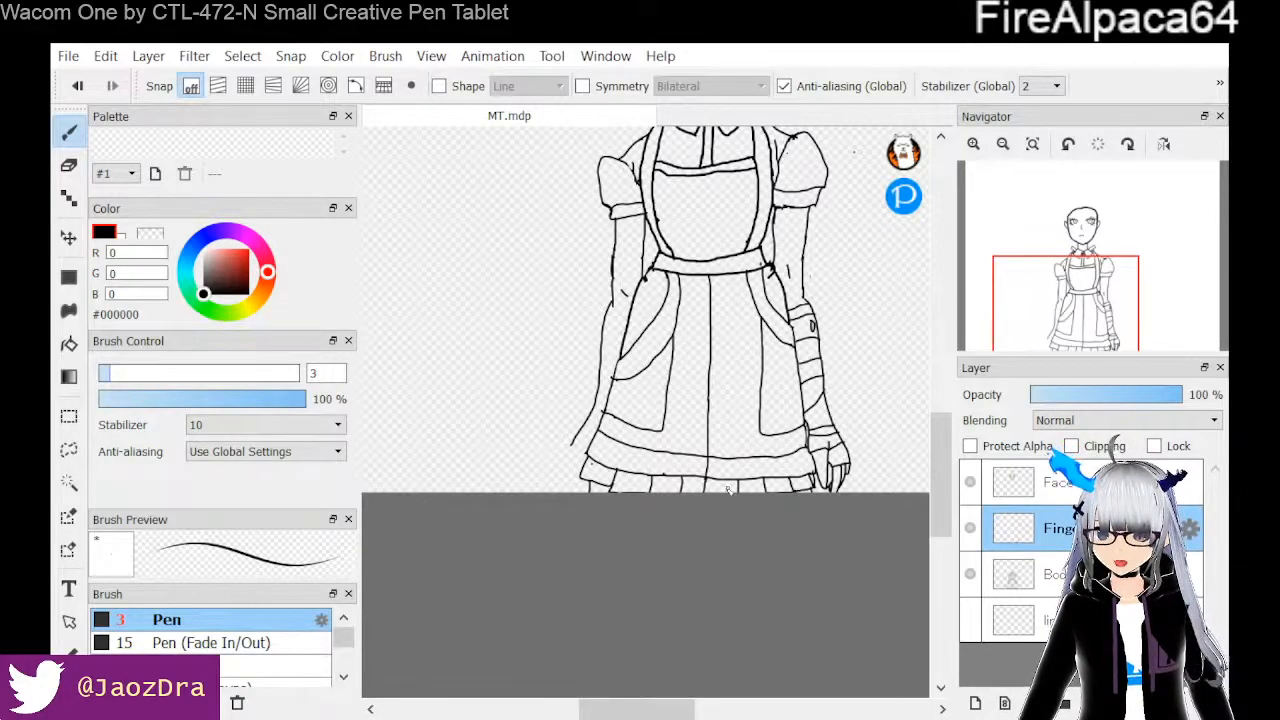
{"action": "left_click_drag", "start_coordinate": [697, 716], "coordinate": [679, 716]}
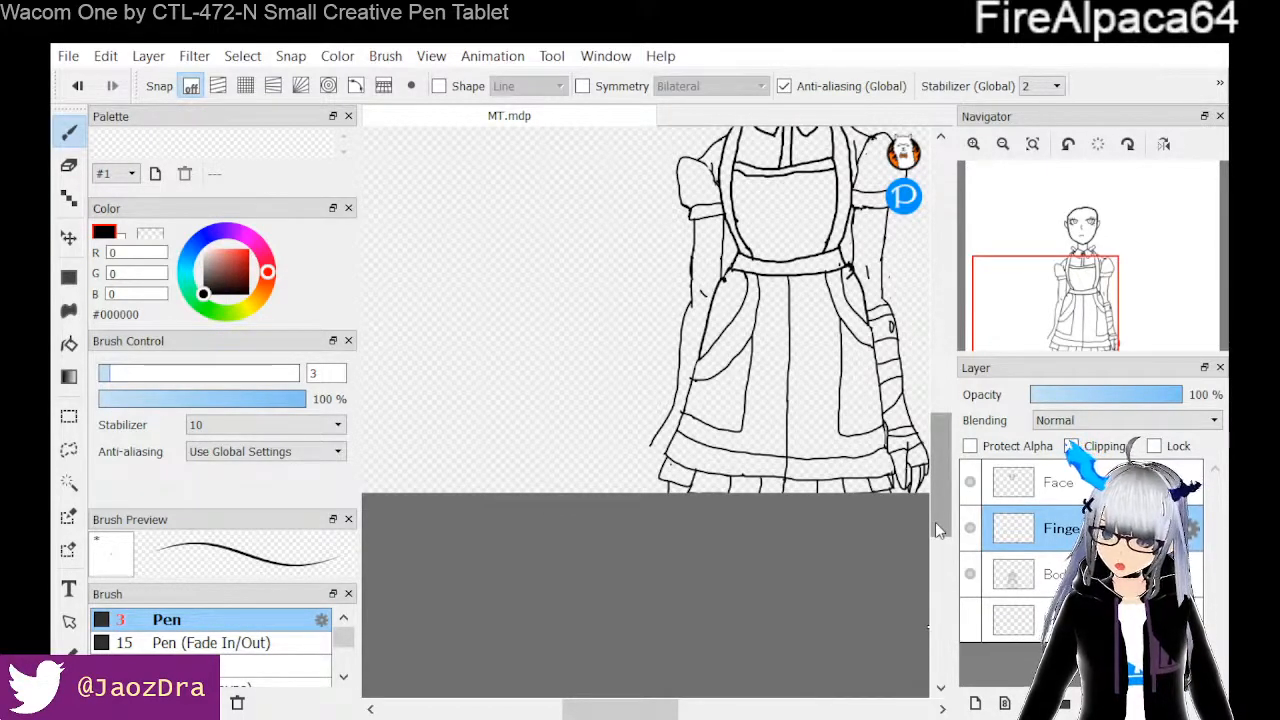
{"action": "left_click_drag", "start_coordinate": [935, 522], "coordinate": [940, 521]}
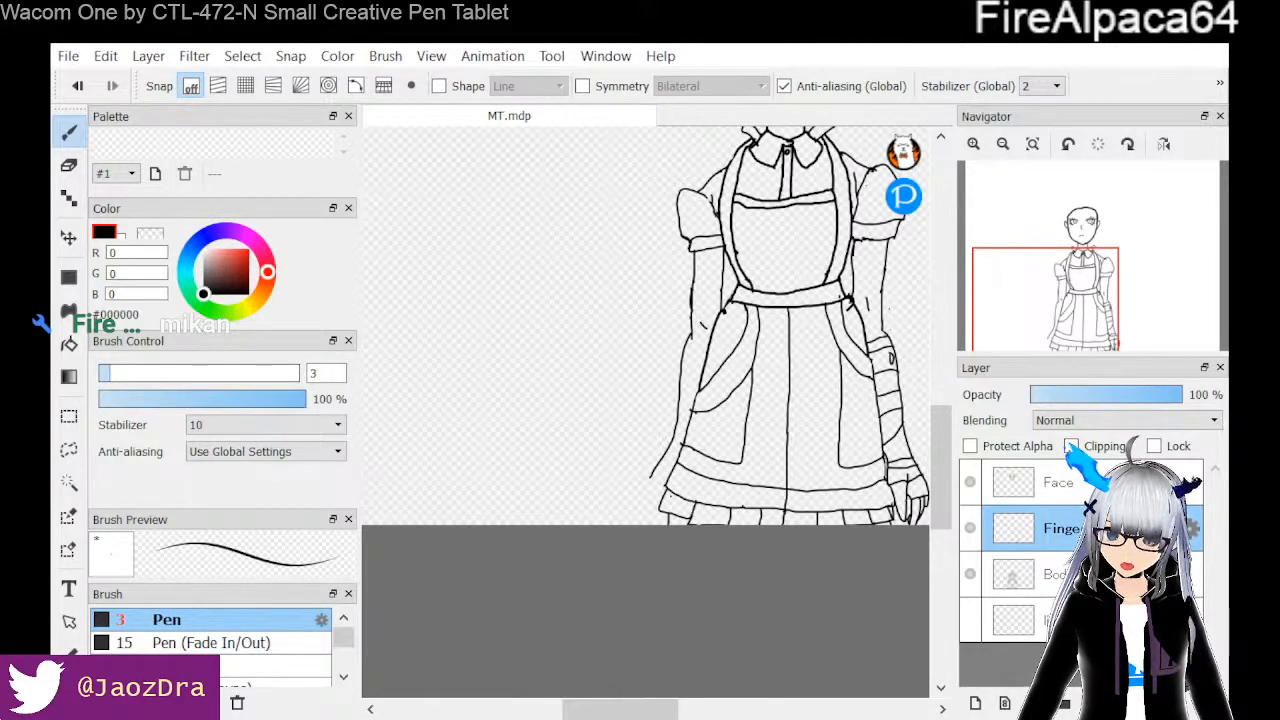
{"action": "scroll", "coordinate": [686, 694], "scroll_direction": "up", "scroll_amount": 5}
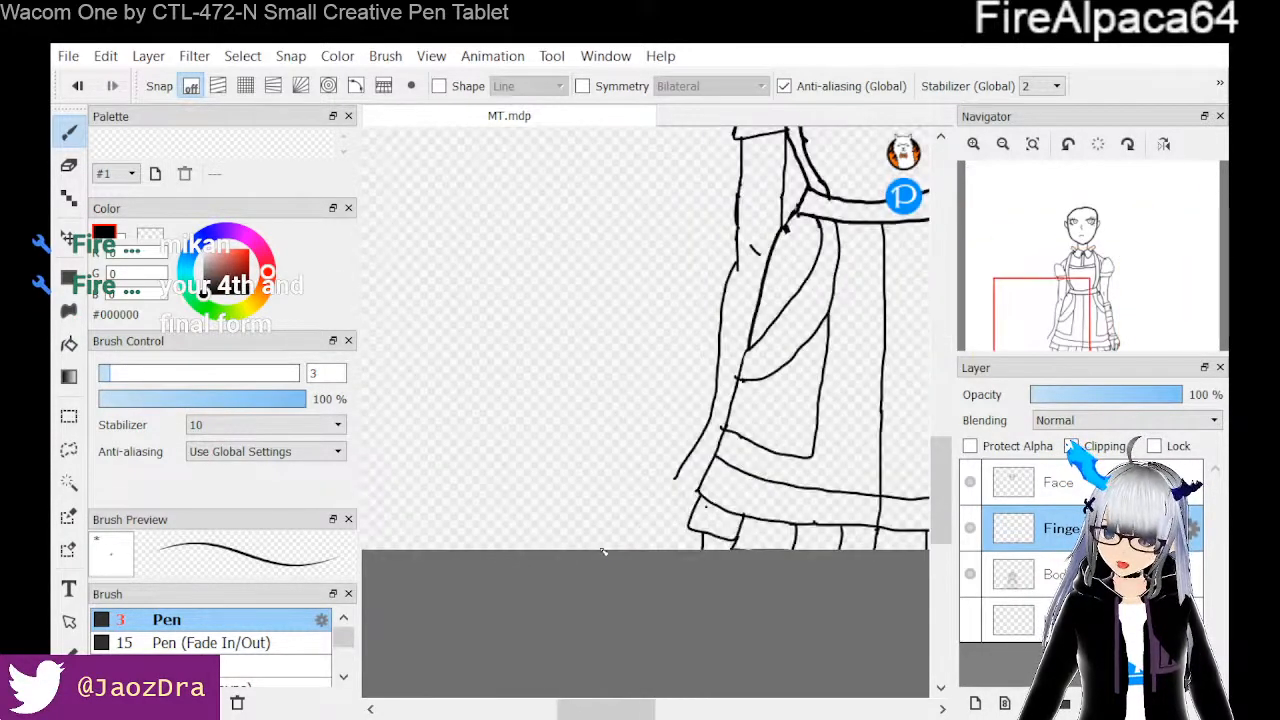
{"action": "left_click_drag", "start_coordinate": [583, 710], "coordinate": [618, 710]}
{"action": "scroll", "coordinate": [557, 534], "scroll_direction": "up", "scroll_amount": 2}
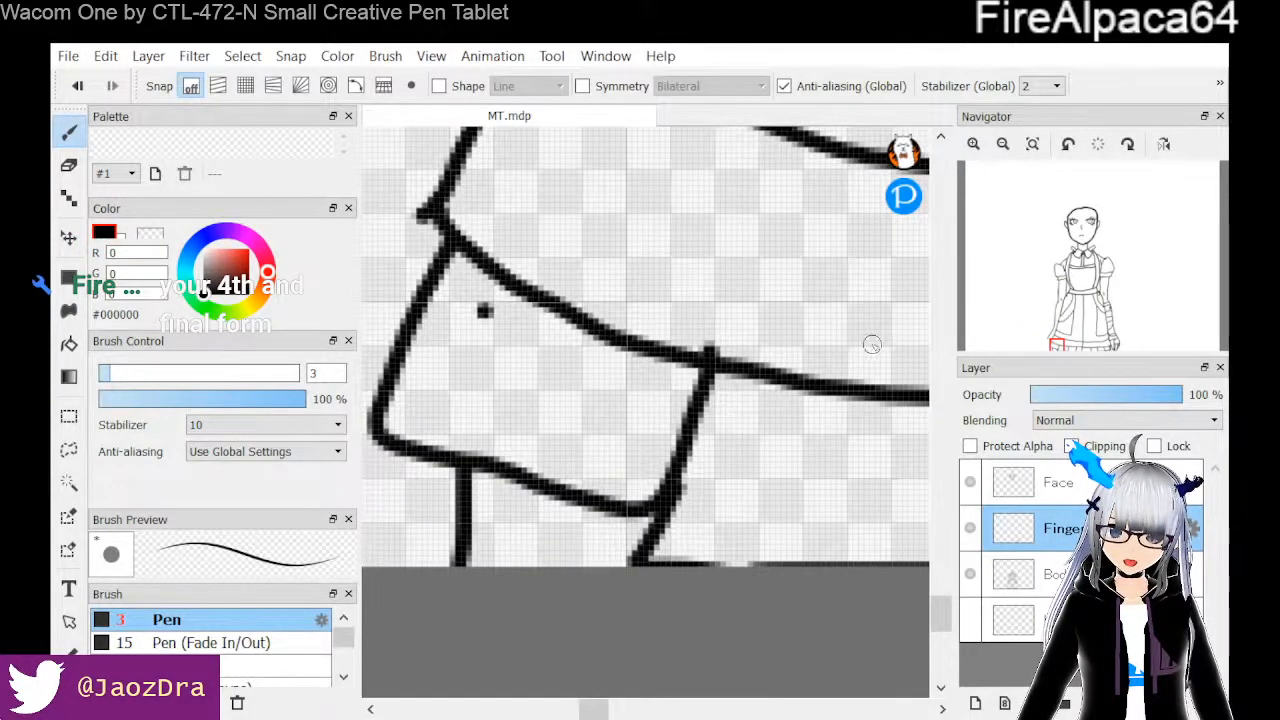
{"action": "left_click", "coordinate": [1080, 576]}
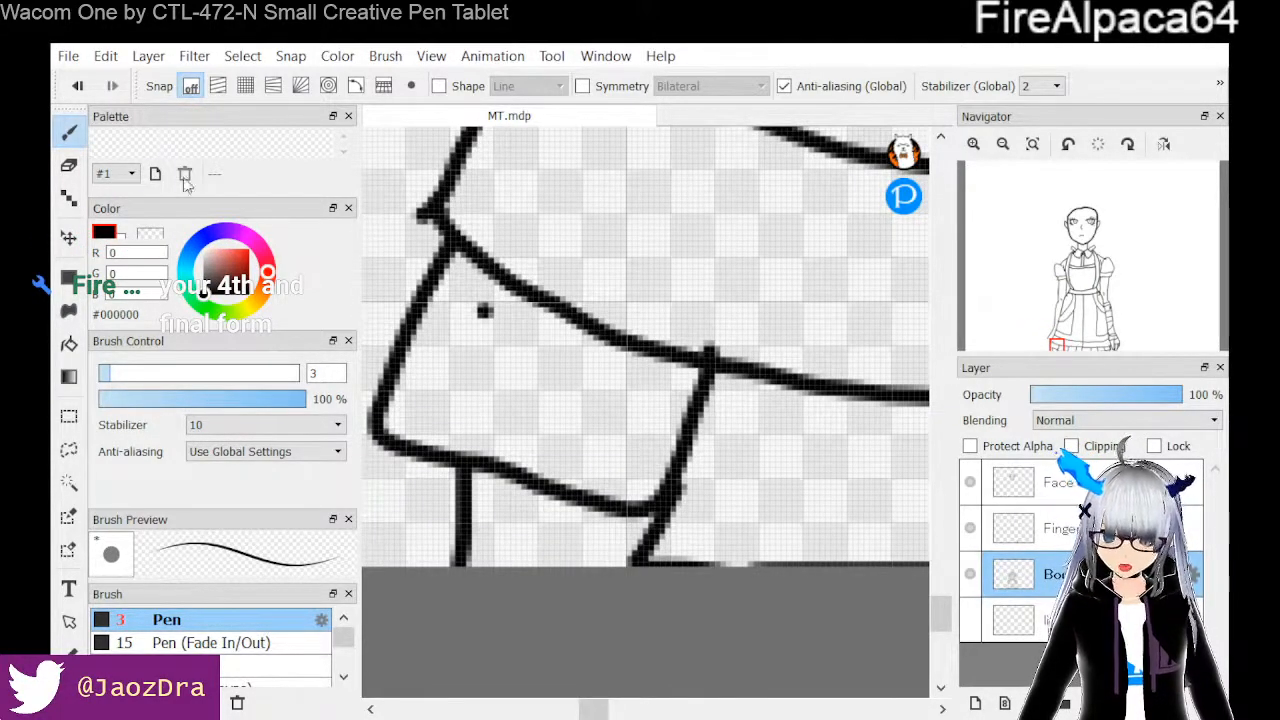
{"action": "left_click", "coordinate": [69, 165]}
{"action": "left_click", "coordinate": [484, 312]}
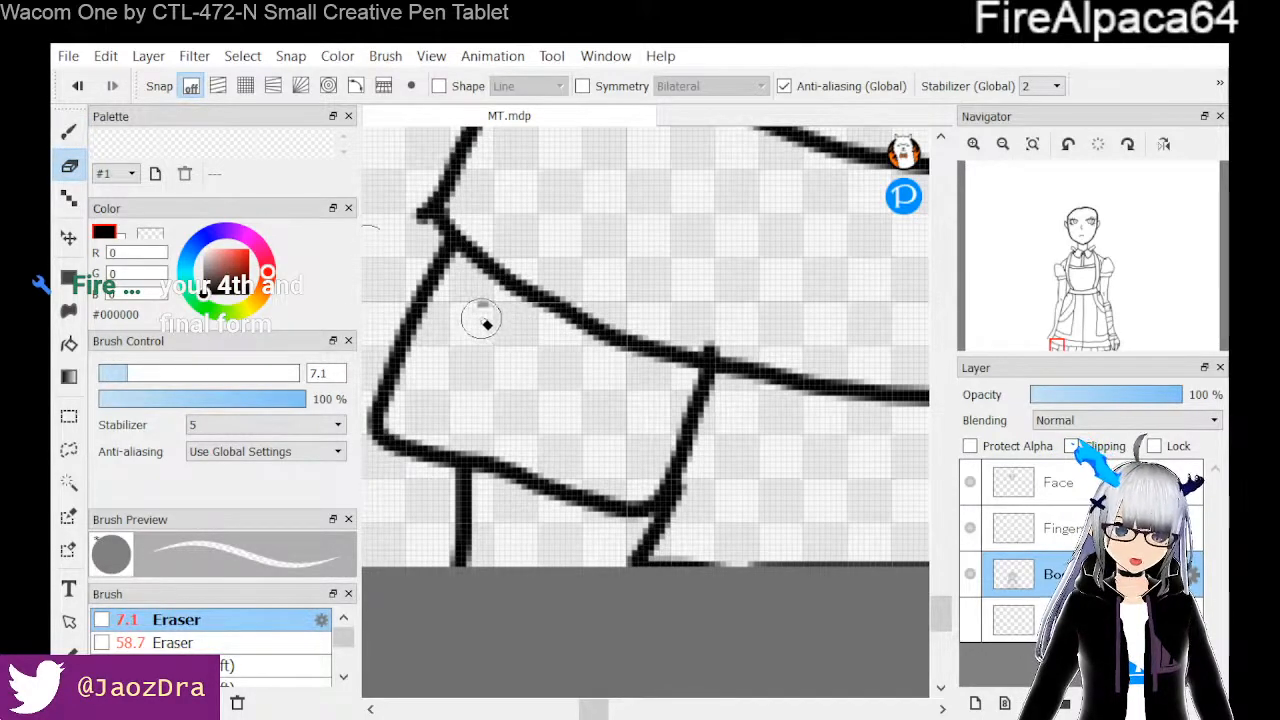
{"action": "left_click", "coordinate": [1035, 528]}
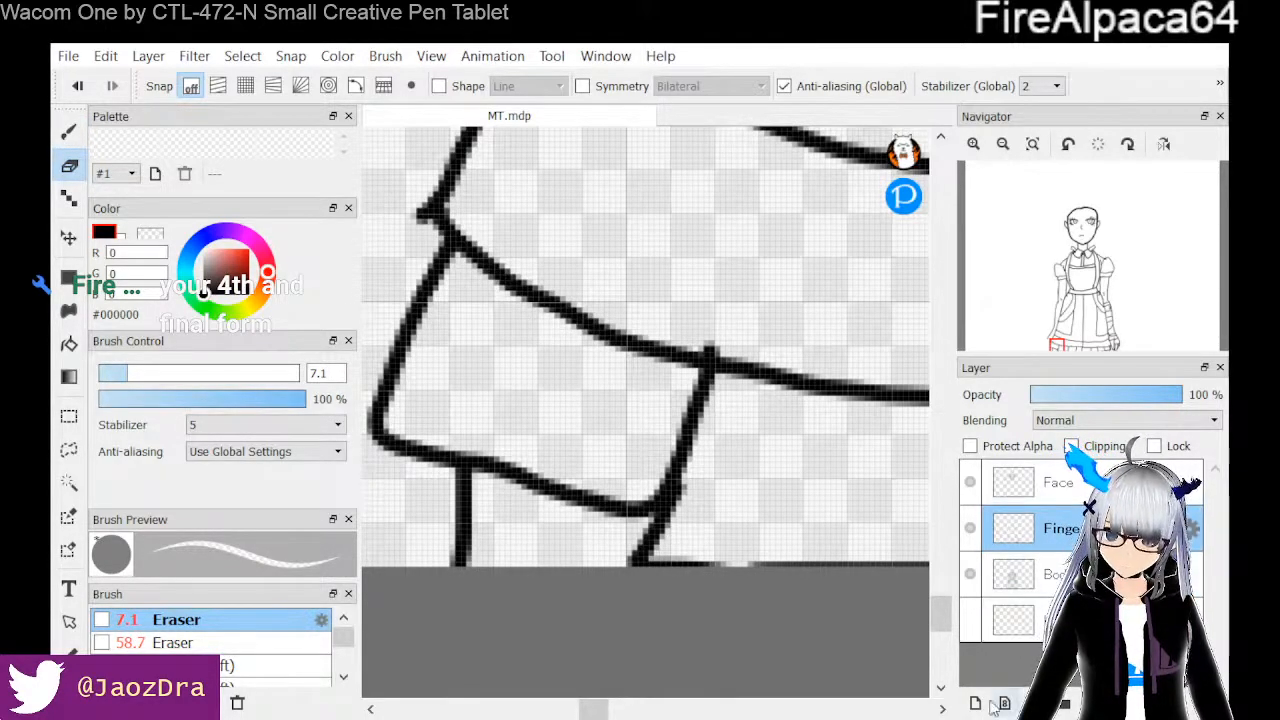
{"action": "mouse_move", "coordinate": [587, 707]}
{"action": "left_mouse_down"}
{"action": "mouse_move", "coordinate": [551, 707]}
{"action": "mouse_move", "coordinate": [600, 707]}
{"action": "mouse_move", "coordinate": [584, 707]}
{"action": "left_mouse_up"}
{"action": "scroll", "coordinate": [760, 468], "scroll_direction": "up", "scroll_amount": 1}
{"action": "scroll", "coordinate": [764, 470], "scroll_direction": "down", "scroll_amount": 3}
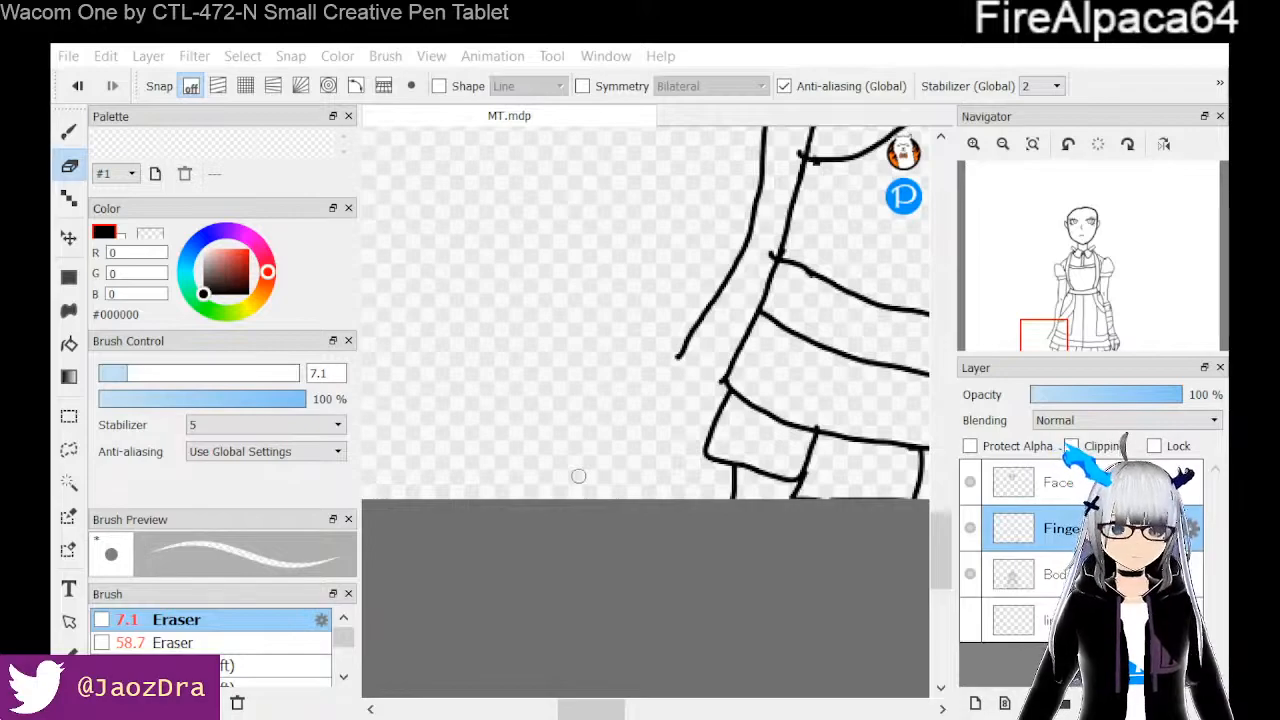
{"action": "left_click", "coordinate": [68, 131]}
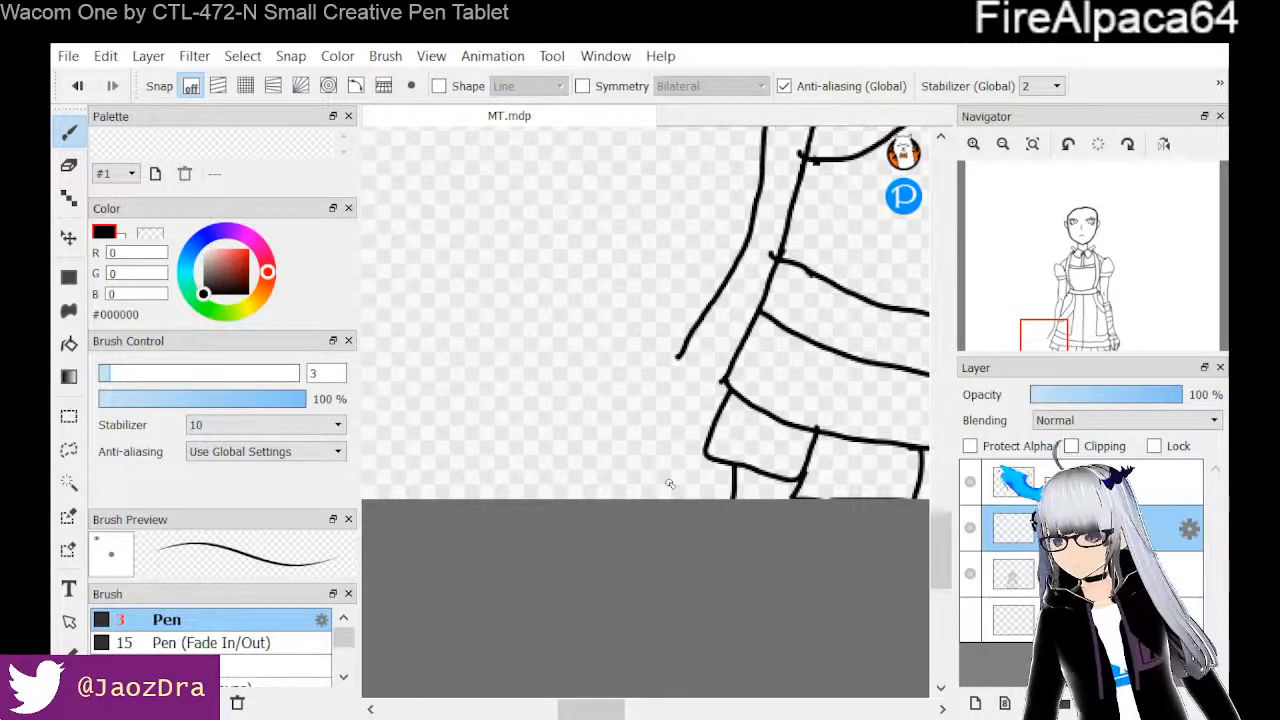
{"action": "scroll", "coordinate": [402, 427], "scroll_direction": "up", "scroll_amount": 4}
{"action": "scroll", "coordinate": [526, 474], "scroll_direction": "down", "scroll_amount": 9}
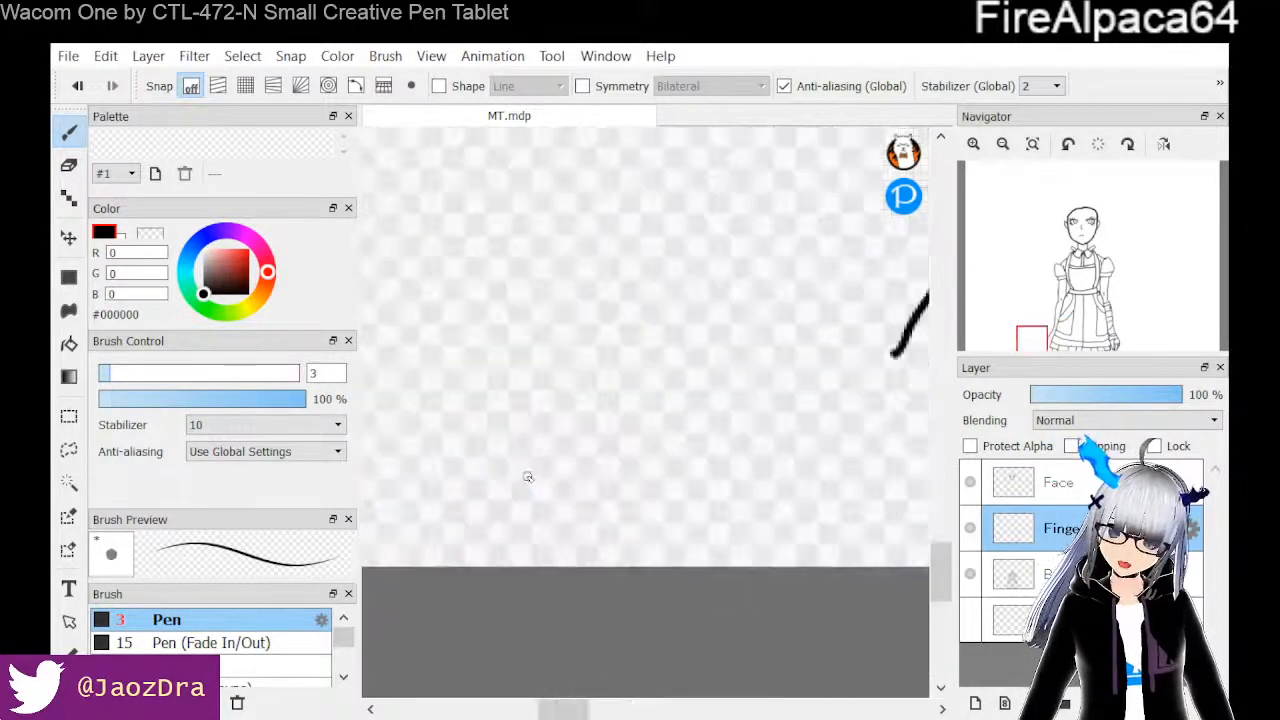
{"action": "scroll", "coordinate": [591, 526], "scroll_direction": "up", "scroll_amount": 1}
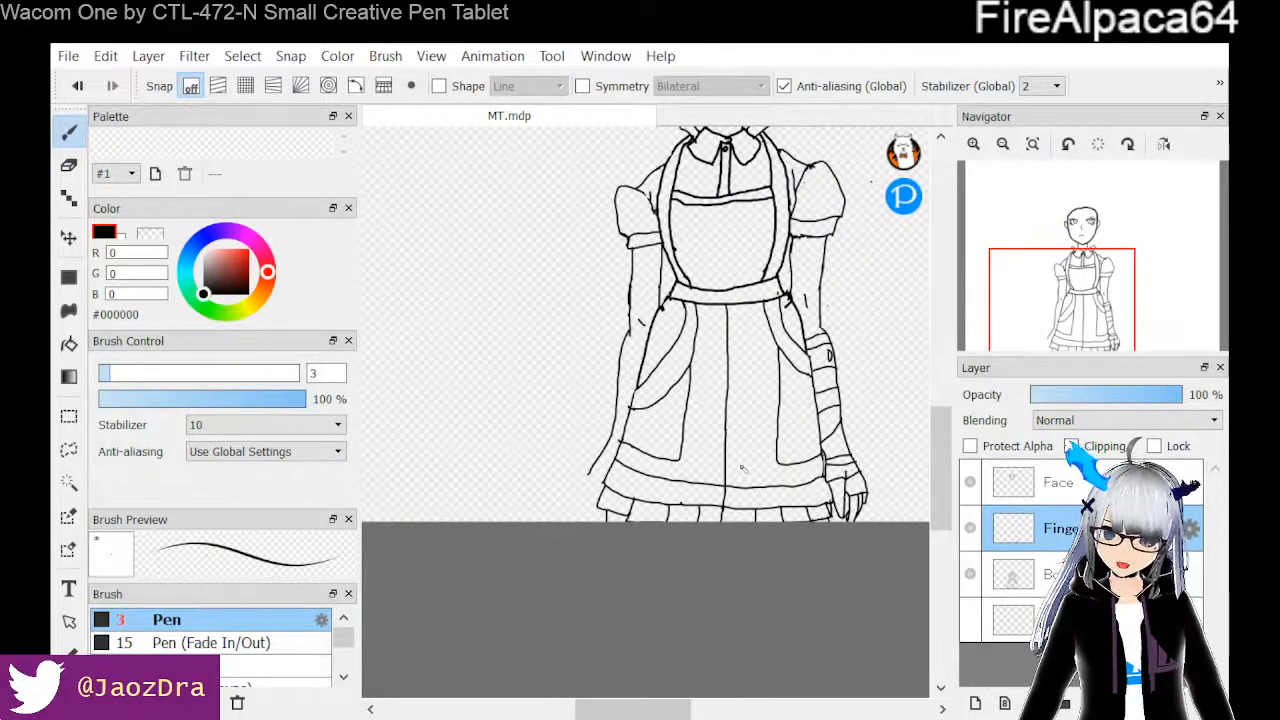
{"action": "scroll", "coordinate": [714, 410], "scroll_direction": "down", "scroll_amount": 2}
{"action": "scroll", "coordinate": [846, 510], "scroll_direction": "up", "scroll_amount": 4}
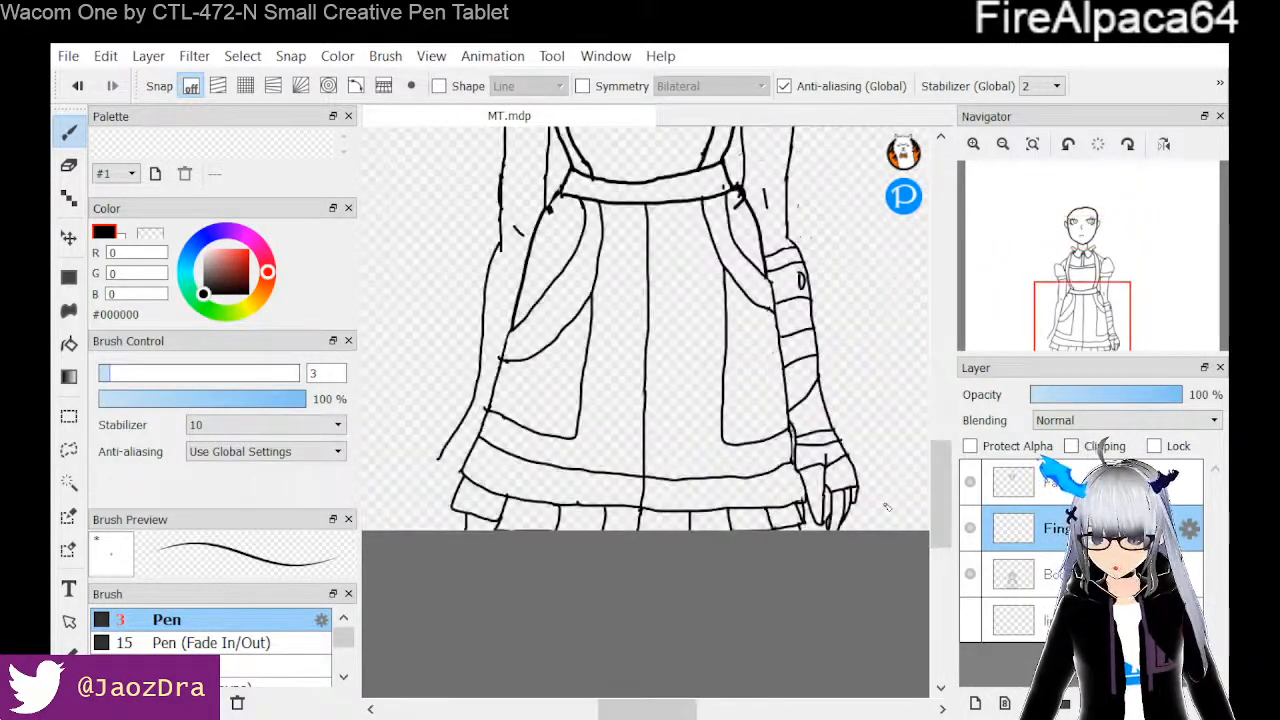
Erase the thumb's lower skirt-side line on the Fingers layer, redraw it with the size 3 Pen and trim the overlap near the tip
{"action": "scroll", "coordinate": [690, 580], "scroll_direction": "up", "scroll_amount": 1}
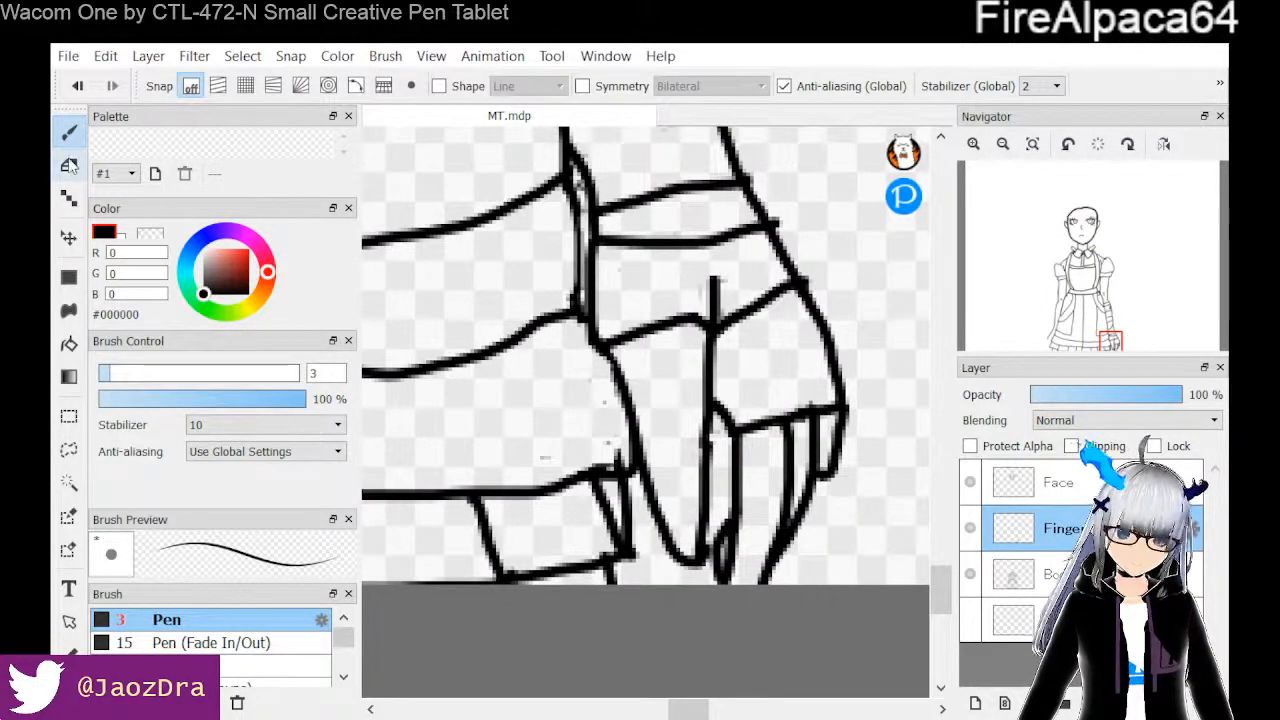
{"action": "left_click", "coordinate": [69, 166]}
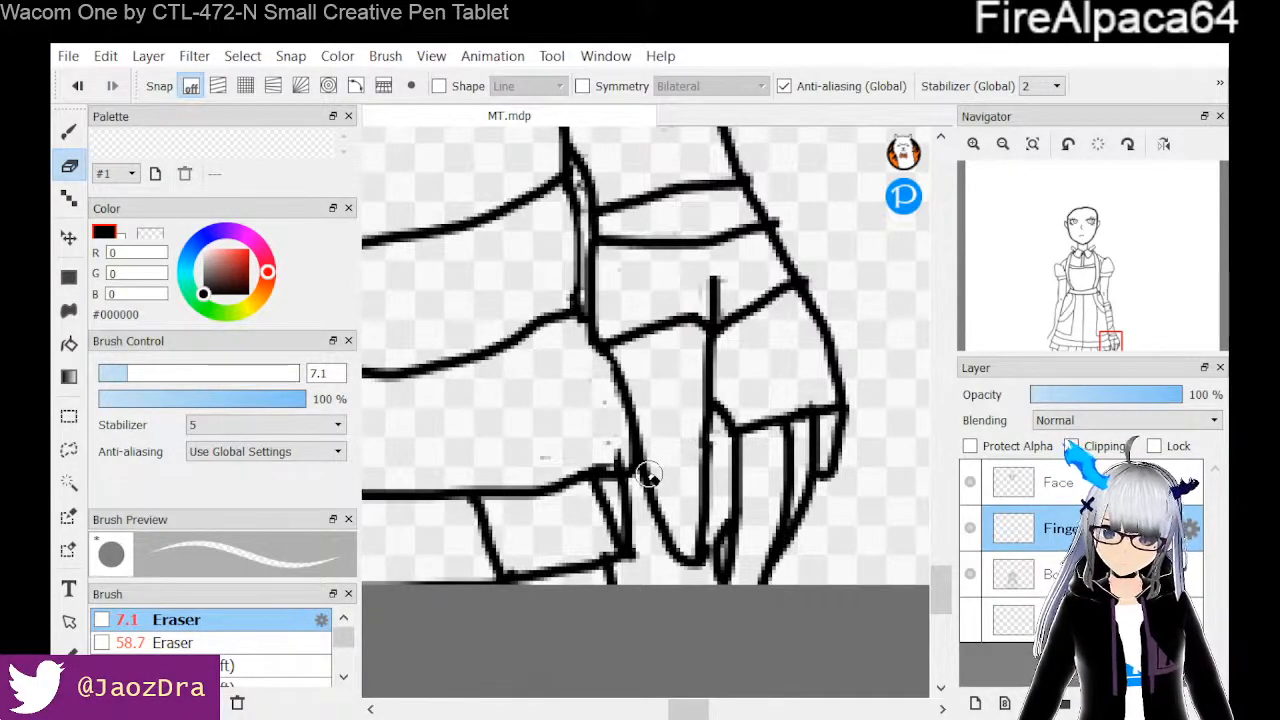
{"action": "left_click_drag", "start_coordinate": [643, 457], "coordinate": [660, 517]}
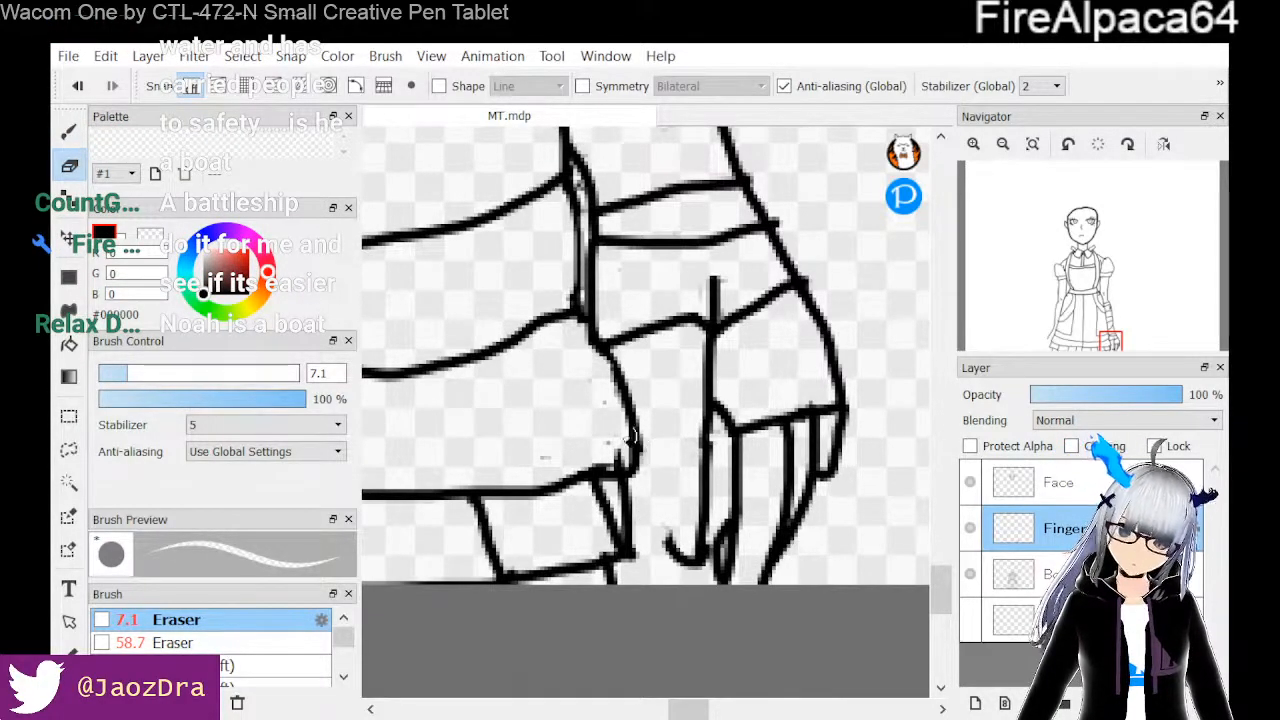
{"action": "left_click", "coordinate": [70, 133]}
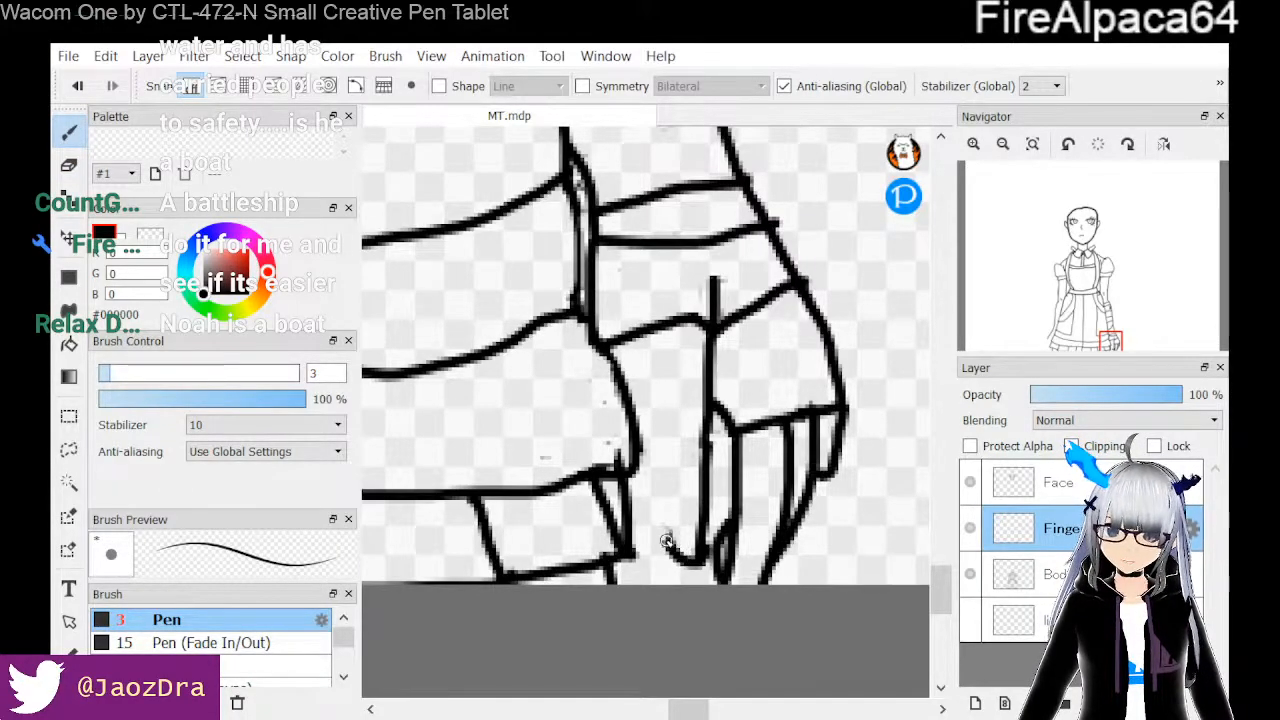
{"action": "left_click_drag", "start_coordinate": [668, 530], "coordinate": [645, 467]}
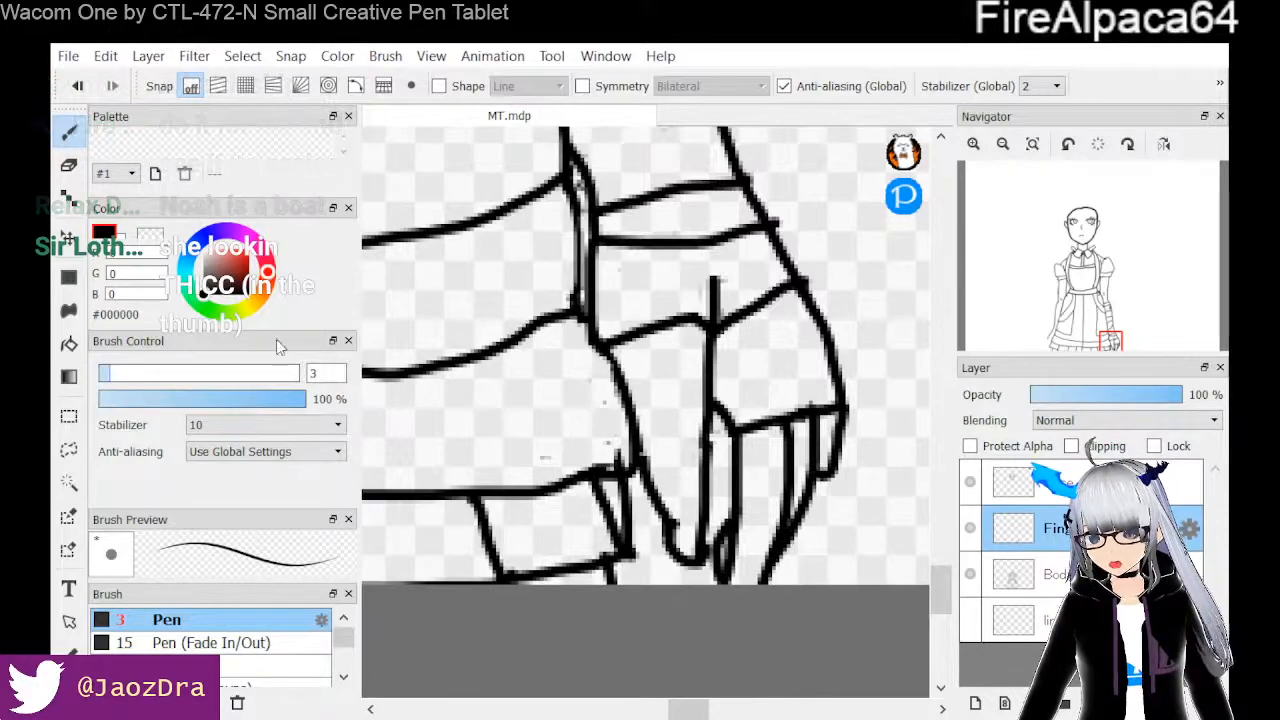
{"action": "key", "text": "e"}
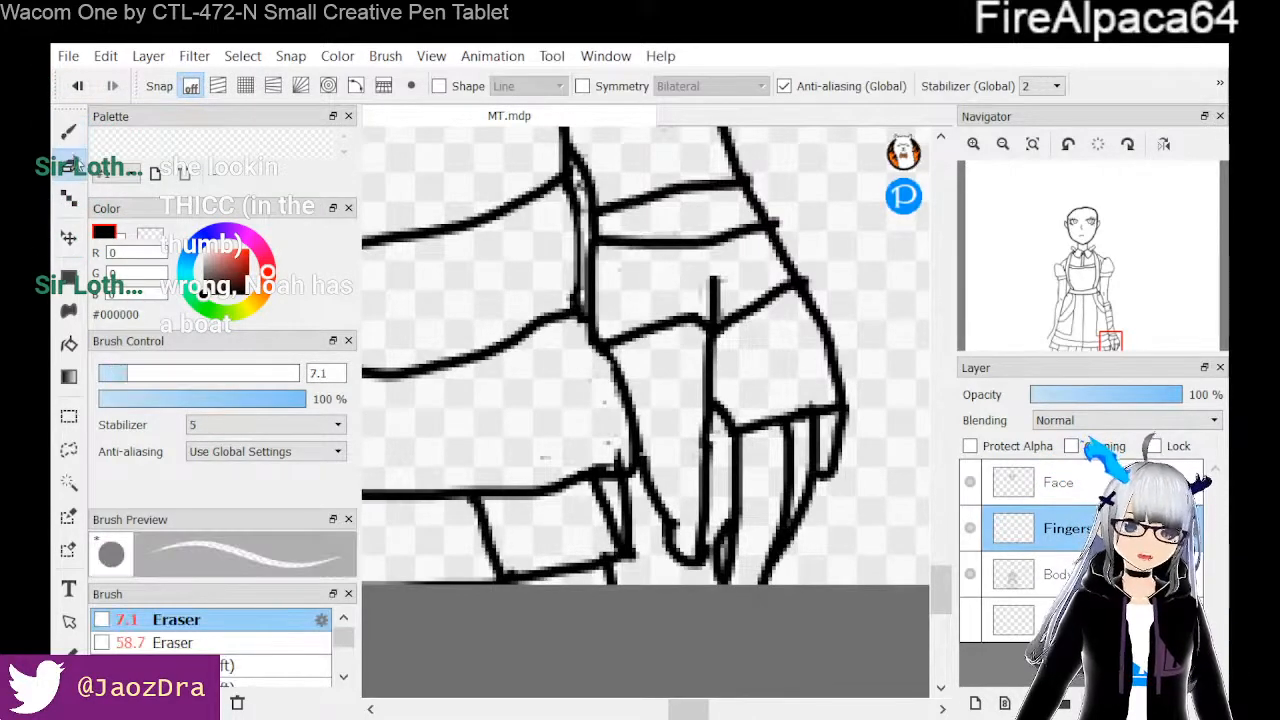
{"action": "left_click_drag", "start_coordinate": [678, 515], "coordinate": [680, 520]}
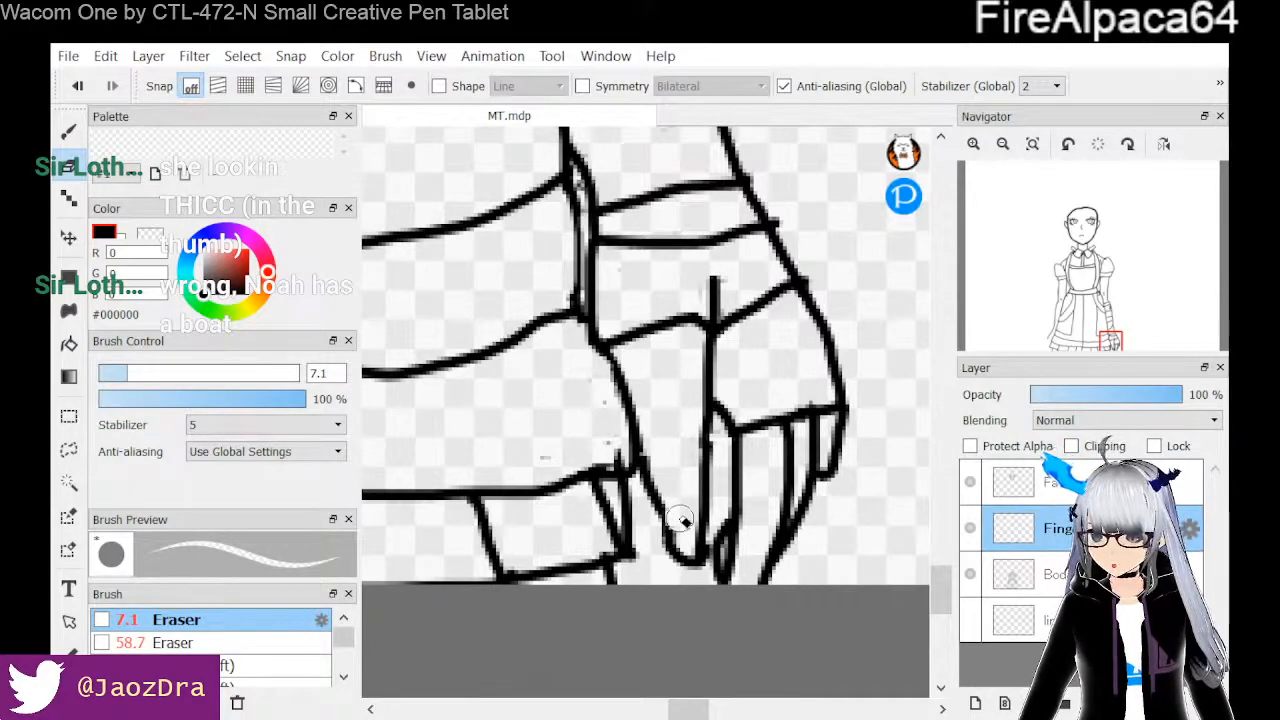
Erase the thumb's finger-side line below the palm and redraw it as an inward curve down to the tip with the size 3 Pen
{"action": "left_click_drag", "start_coordinate": [706, 428], "coordinate": [700, 490]}
{"action": "left_click_drag", "start_coordinate": [698, 506], "coordinate": [700, 517]}
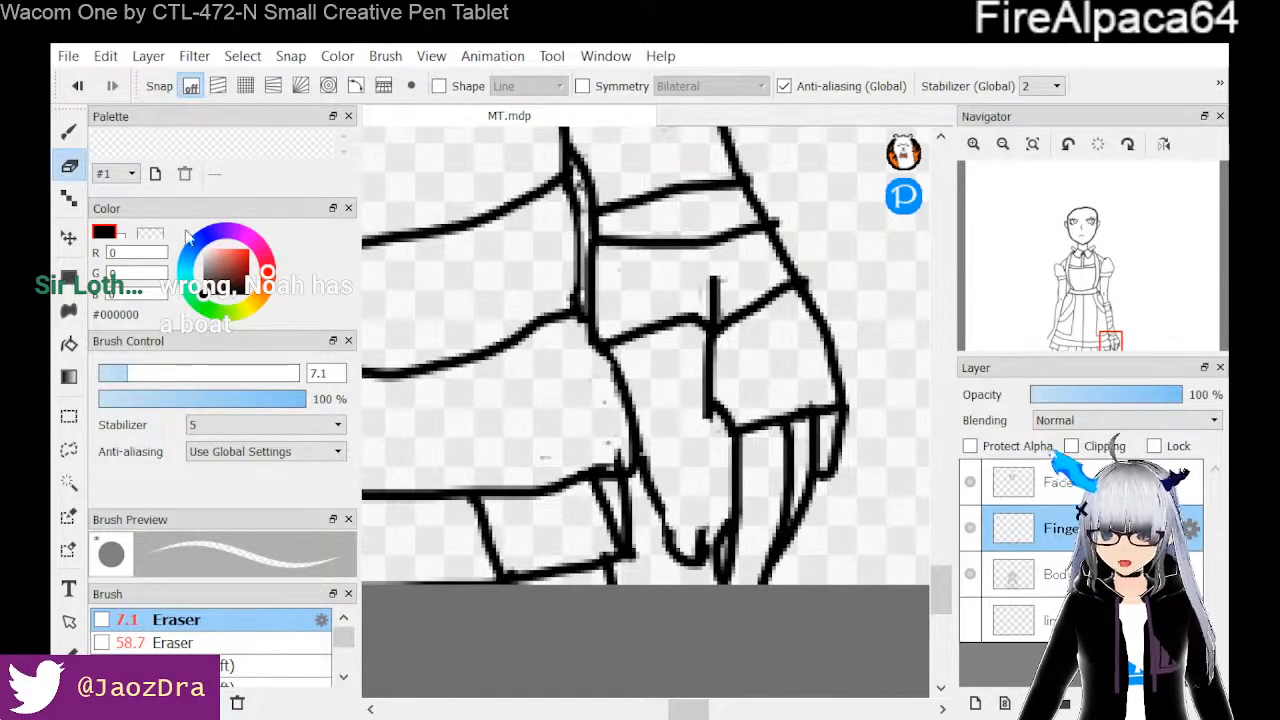
{"action": "left_click", "coordinate": [70, 132]}
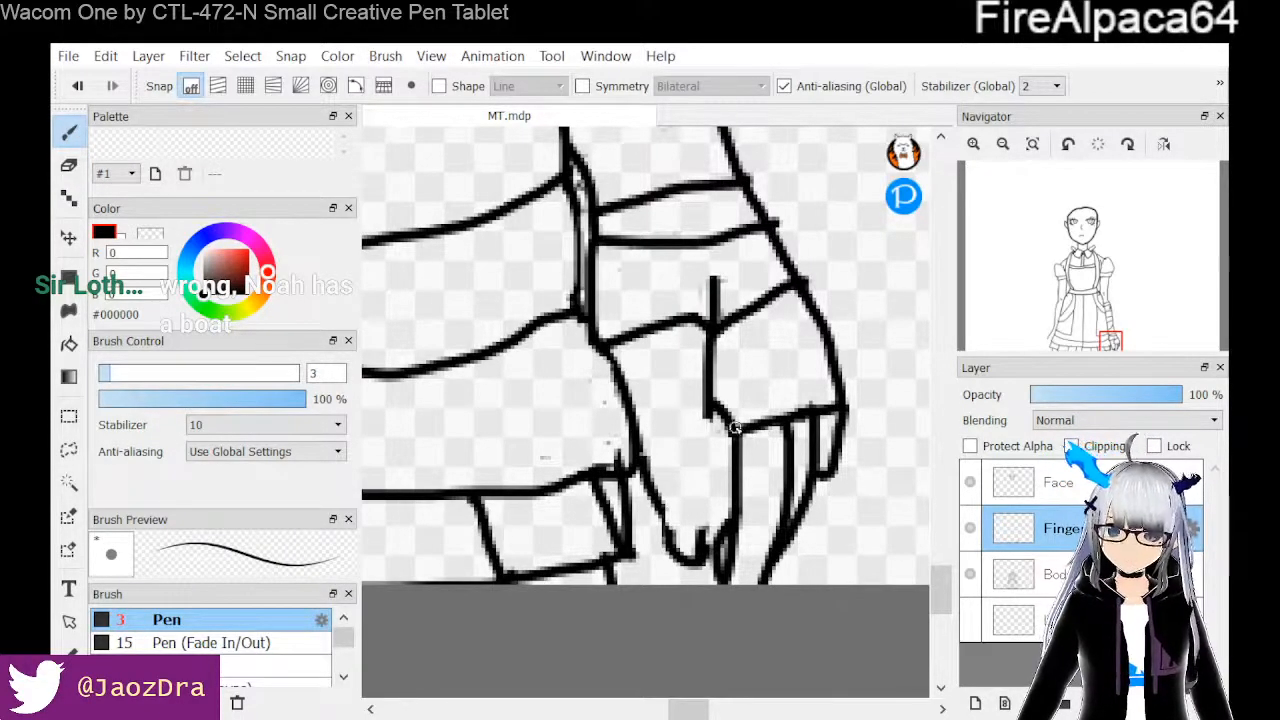
{"action": "mouse_move", "coordinate": [708, 412]}
{"action": "left_mouse_down"}
{"action": "mouse_move", "coordinate": [692, 507]}
{"action": "mouse_move", "coordinate": [706, 543]}
{"action": "left_mouse_up"}
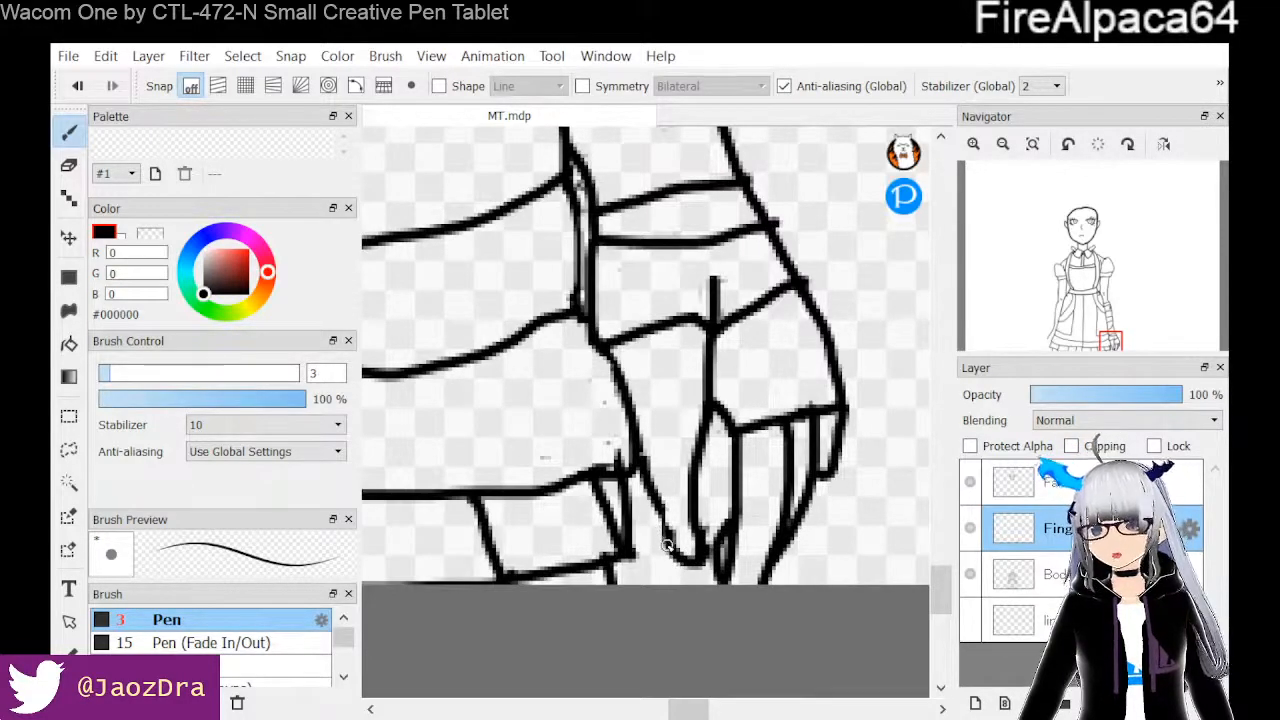
Set the colour back to black, erase the thumb's lower skirt-side edge and redraw it with the size 3 Pen as a narrower, more pointed tip
{"action": "right_click", "coordinate": [603, 494]}
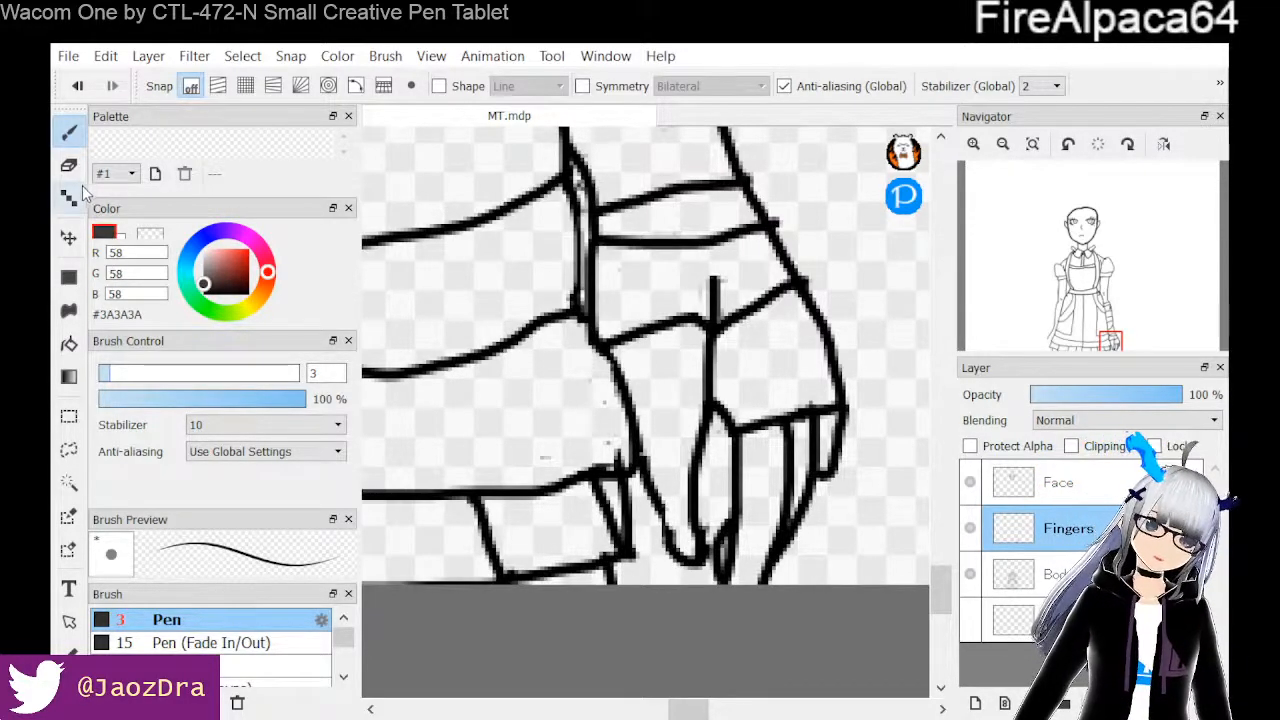
{"action": "left_click_drag", "start_coordinate": [205, 287], "coordinate": [204, 298]}
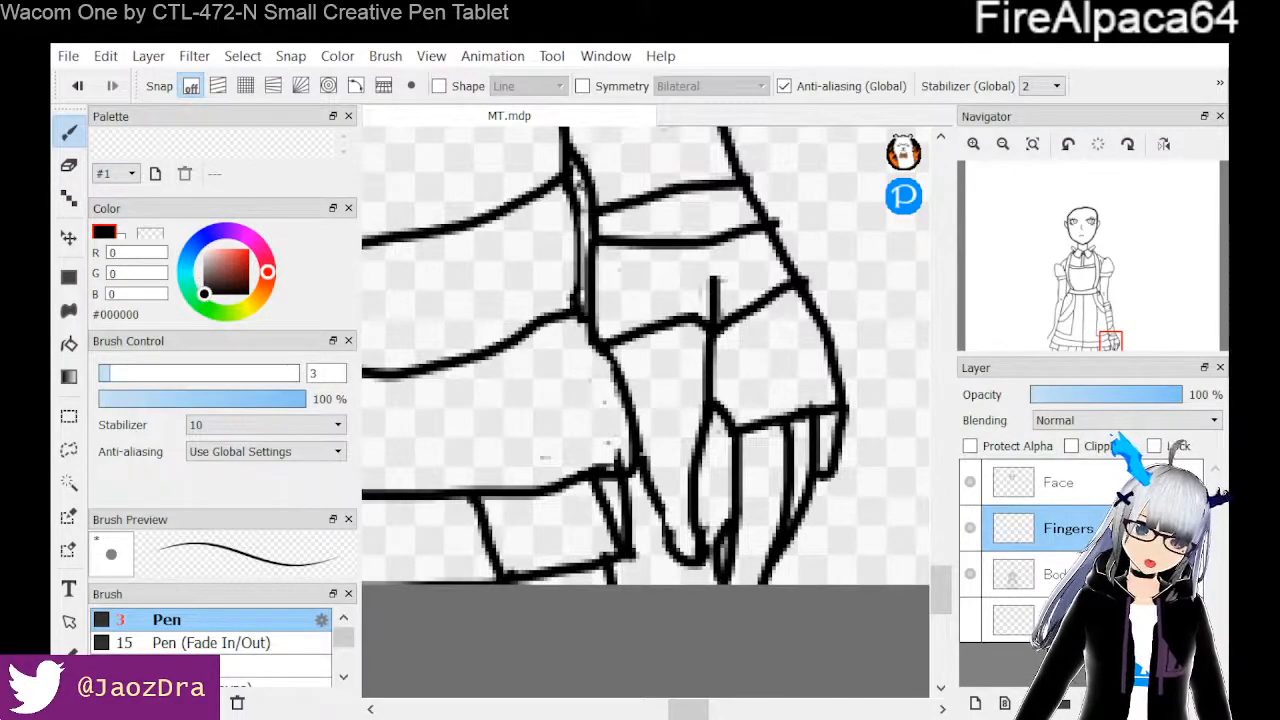
{"action": "key", "text": "e"}
{"action": "left_click_drag", "start_coordinate": [655, 512], "coordinate": [671, 555]}
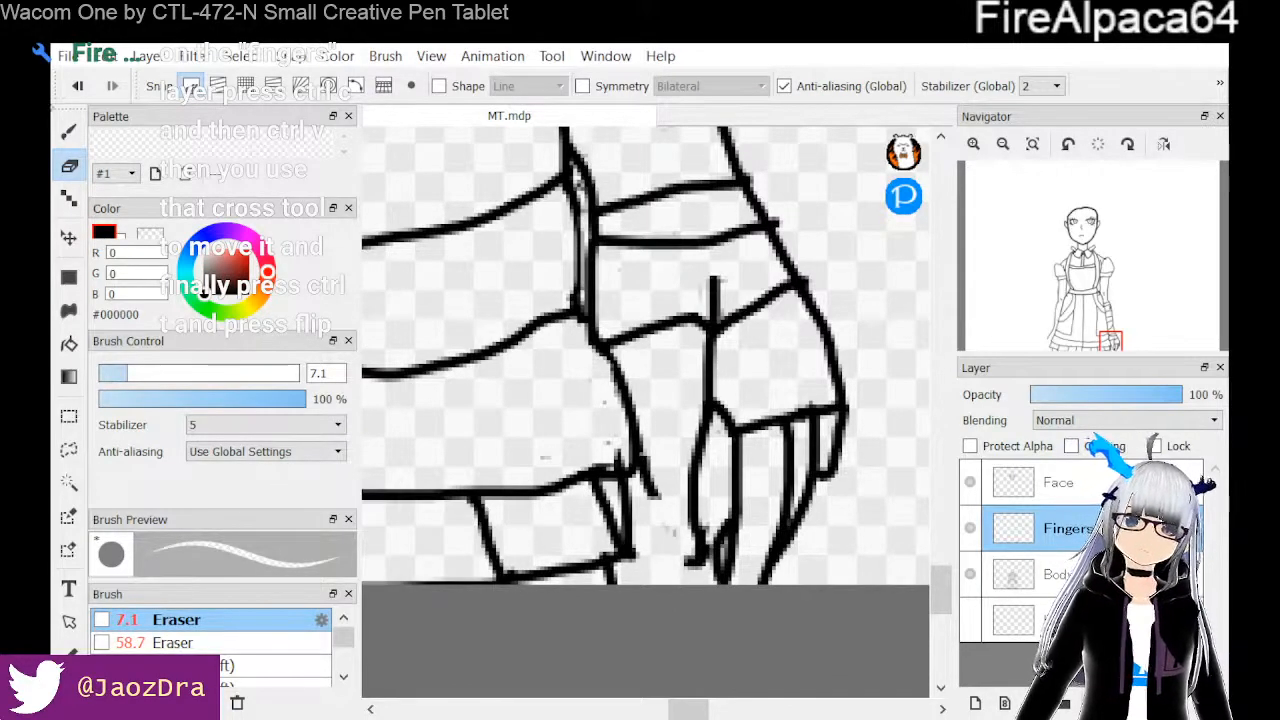
{"action": "key", "text": "b"}
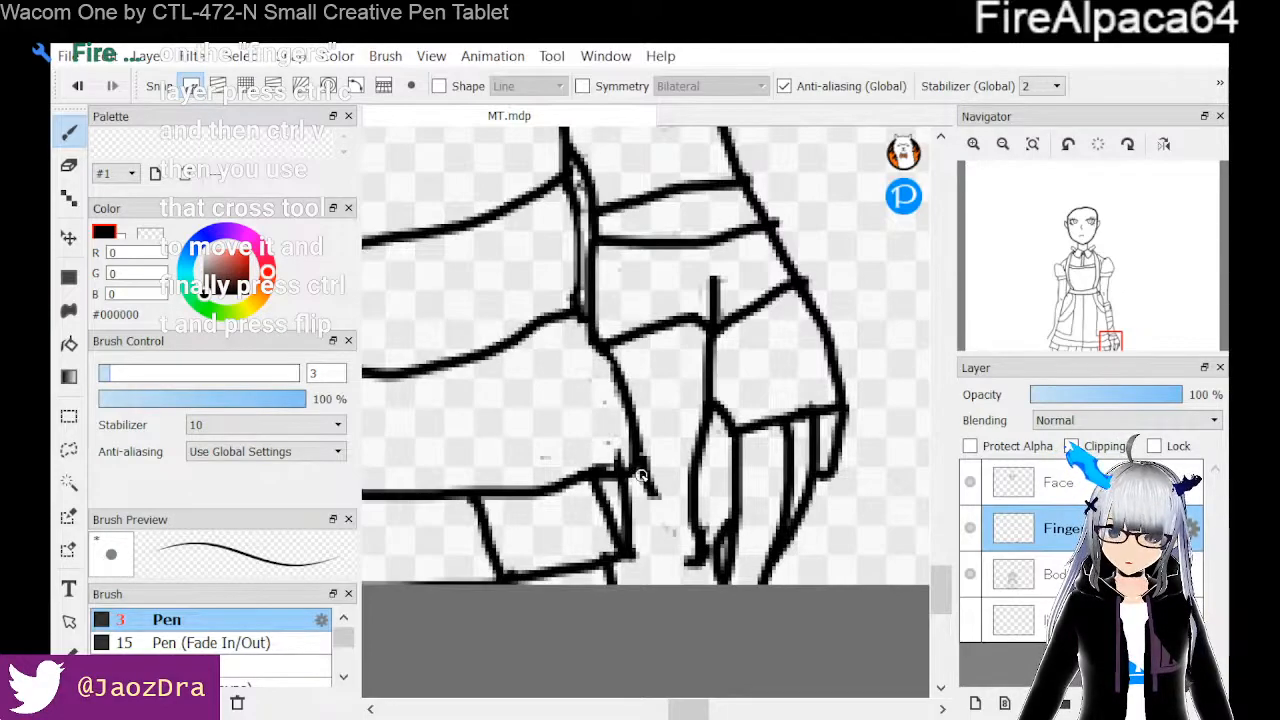
{"action": "left_click_drag", "start_coordinate": [641, 476], "coordinate": [690, 560]}
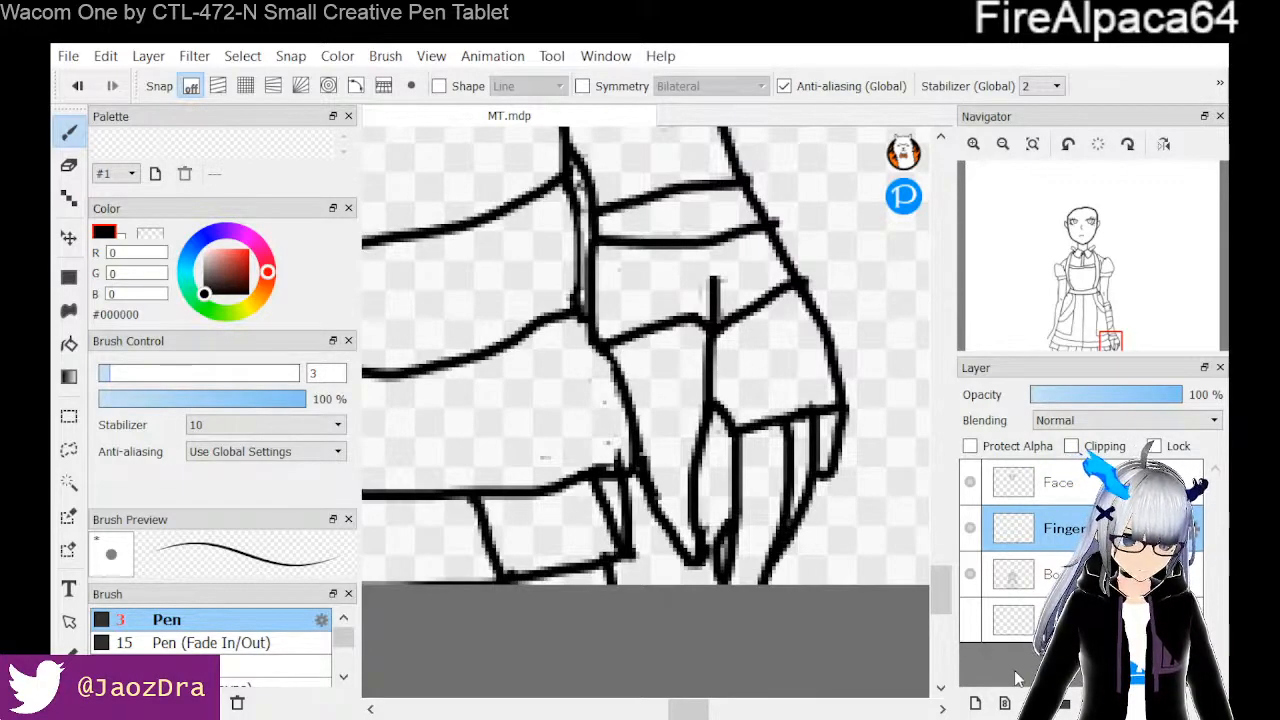
Put a copy of the hand on a new layer, mirror it and move it across to the end of the opposite arm
{"action": "key", "text": "ctrl+shift+n"}
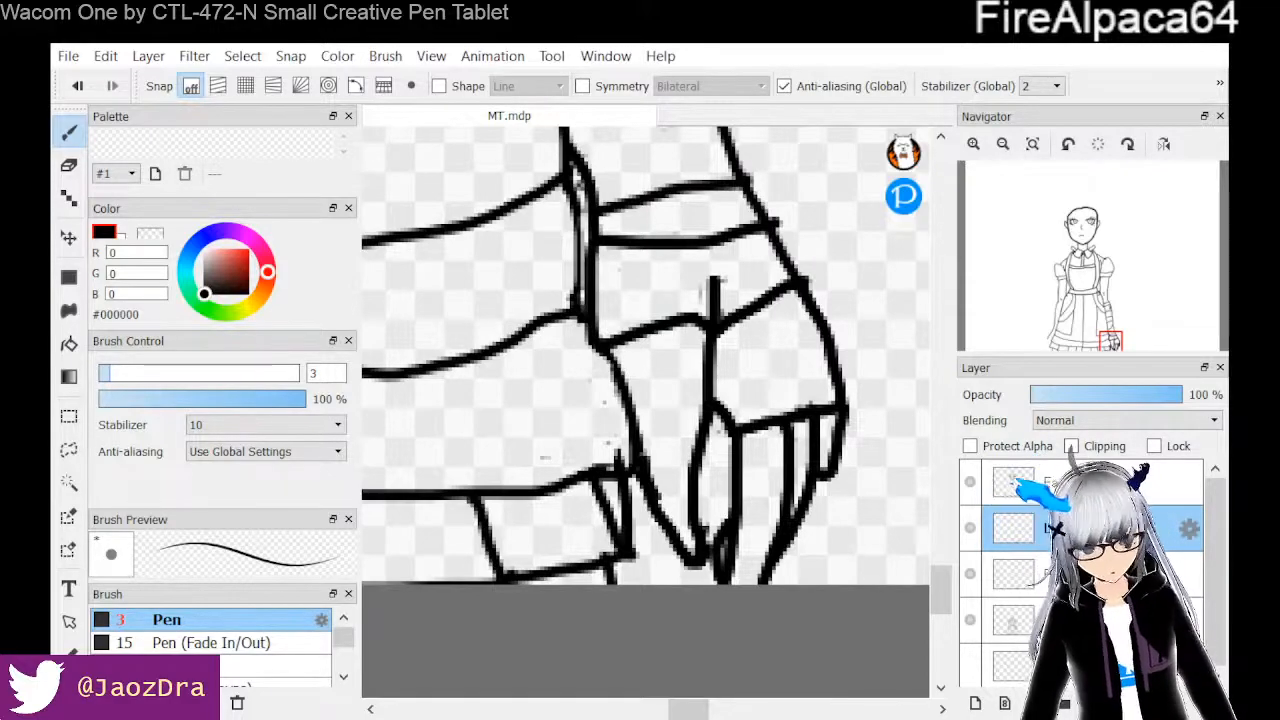
{"action": "key", "text": "ctrl+t"}
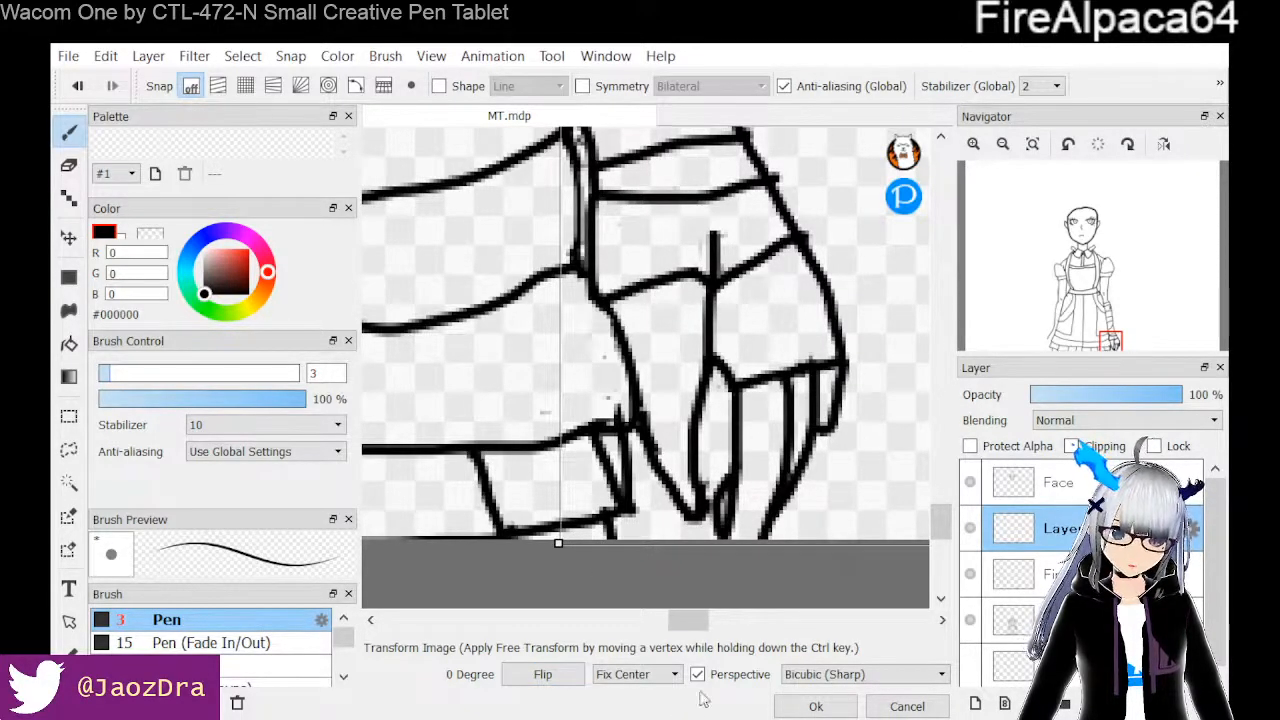
{"action": "left_click_drag", "start_coordinate": [737, 511], "coordinate": [500, 514]}
{"action": "scroll", "coordinate": [583, 497], "scroll_direction": "up", "scroll_amount": 4}
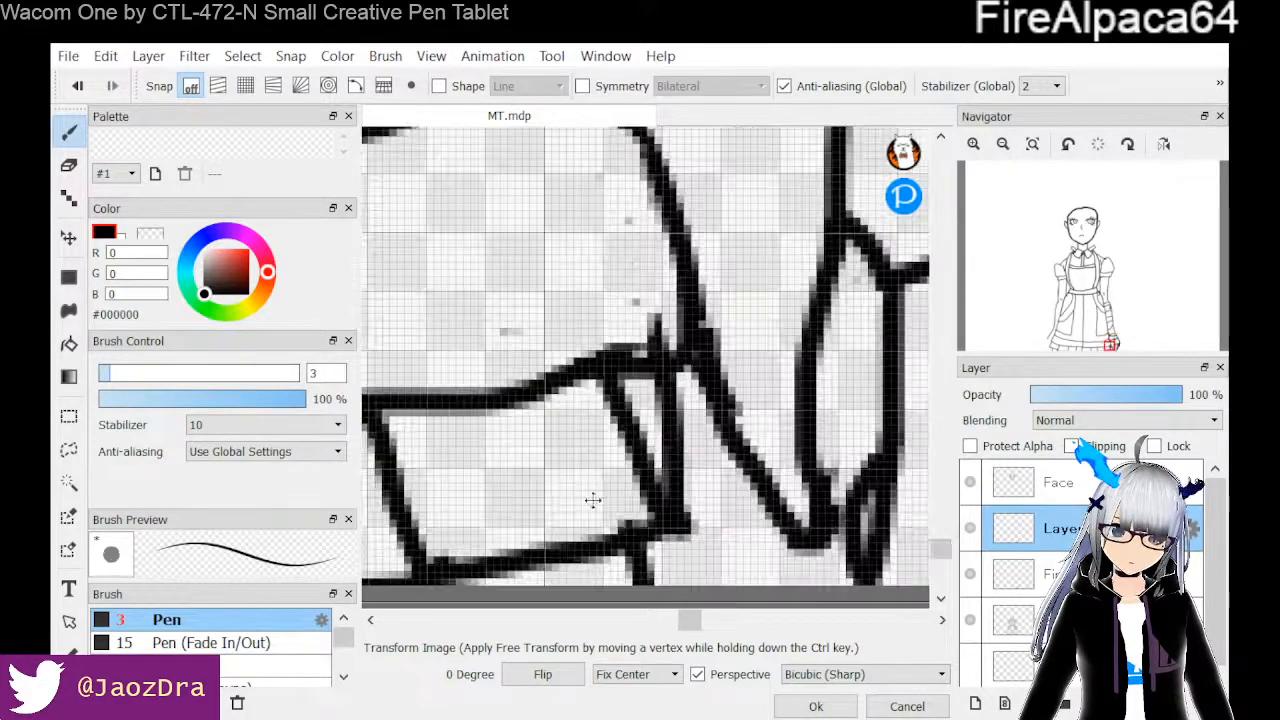
{"action": "scroll", "coordinate": [680, 546], "scroll_direction": "down", "scroll_amount": 5}
{"action": "left_click_drag", "start_coordinate": [768, 504], "coordinate": [287, 505]}
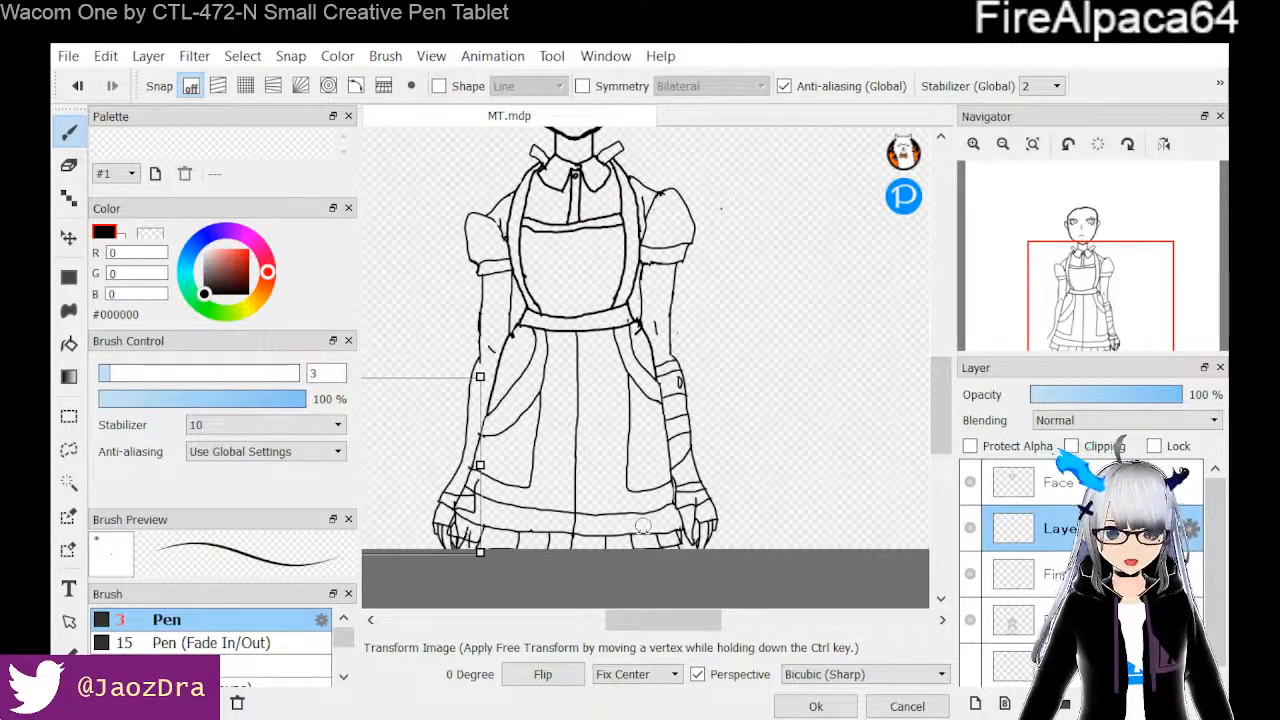
{"action": "scroll", "coordinate": [643, 527], "scroll_direction": "up", "scroll_amount": 2}
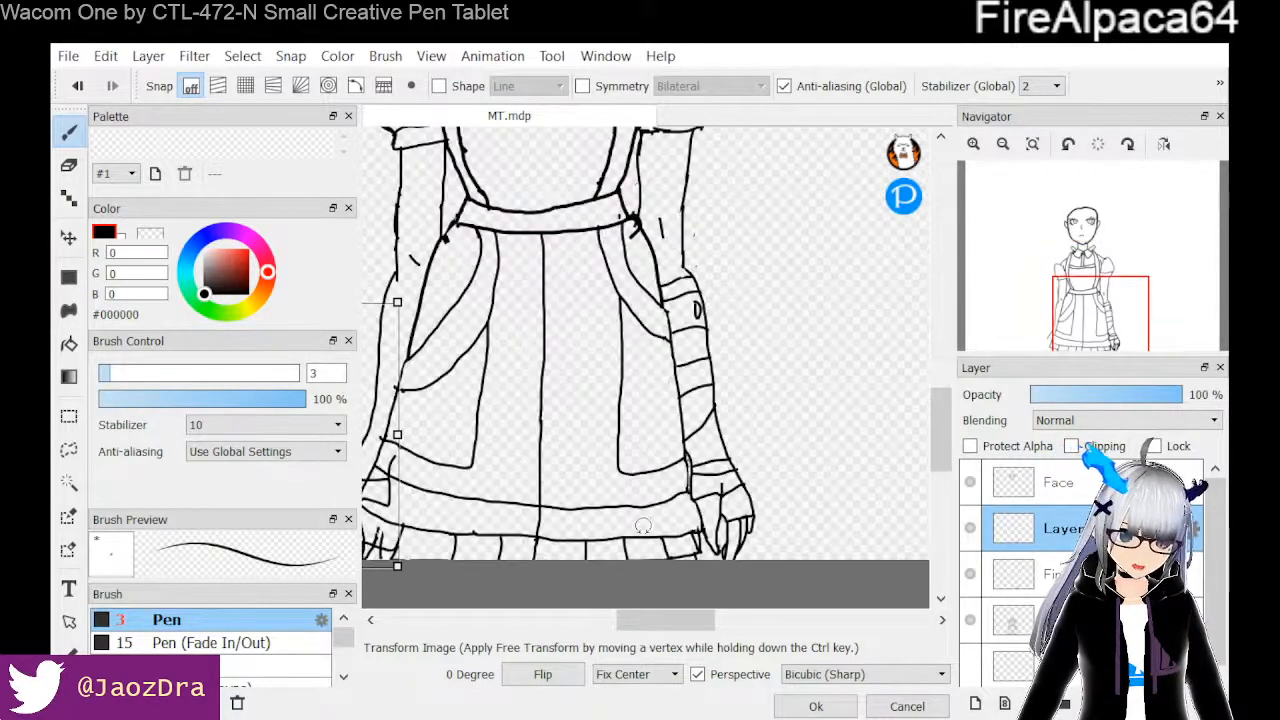
{"action": "scroll", "coordinate": [643, 527], "scroll_direction": "down", "scroll_amount": 2}
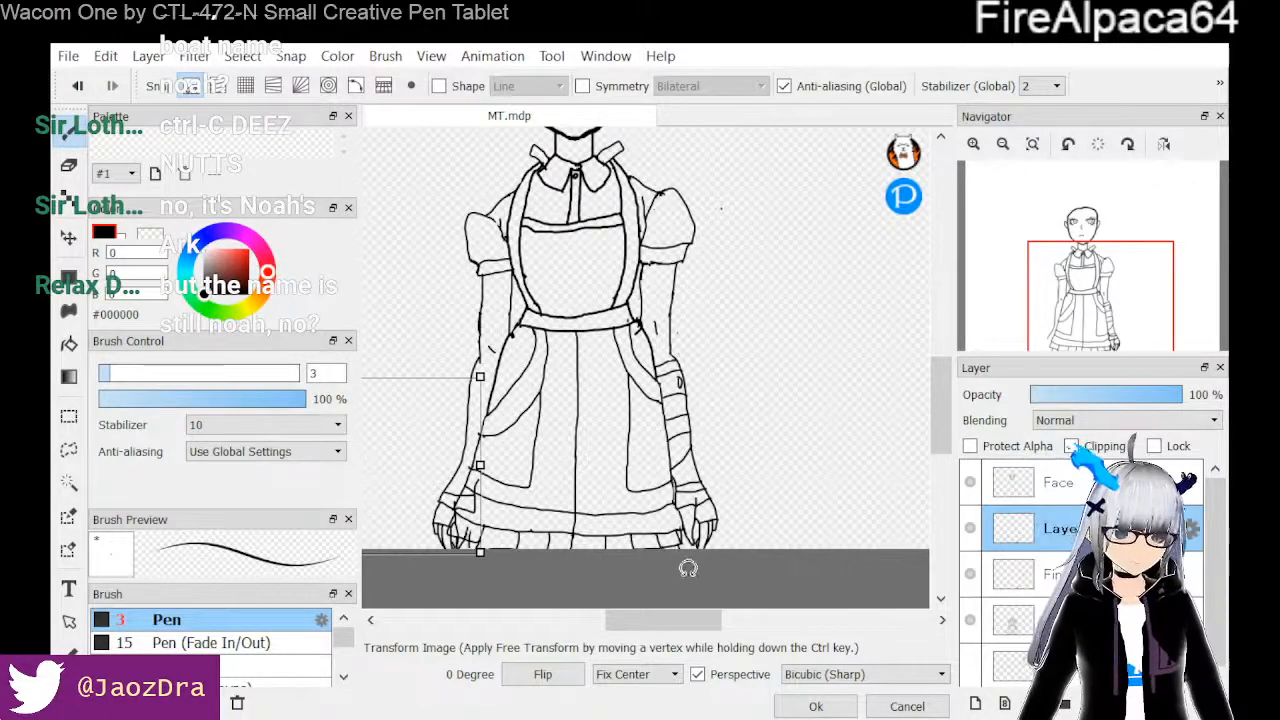
Line the mirrored hand up with the opposite arm's wrist beside the skirt hem and apply the transform
{"action": "left_click_drag", "start_coordinate": [652, 621], "coordinate": [622, 625]}
{"action": "scroll", "coordinate": [626, 560], "scroll_direction": "up", "scroll_amount": 4}
{"action": "scroll", "coordinate": [638, 555], "scroll_direction": "down", "scroll_amount": 2}
{"action": "key", "text": "Left"}
{"action": "left_click_drag", "start_coordinate": [496, 451], "coordinate": [507, 451]}
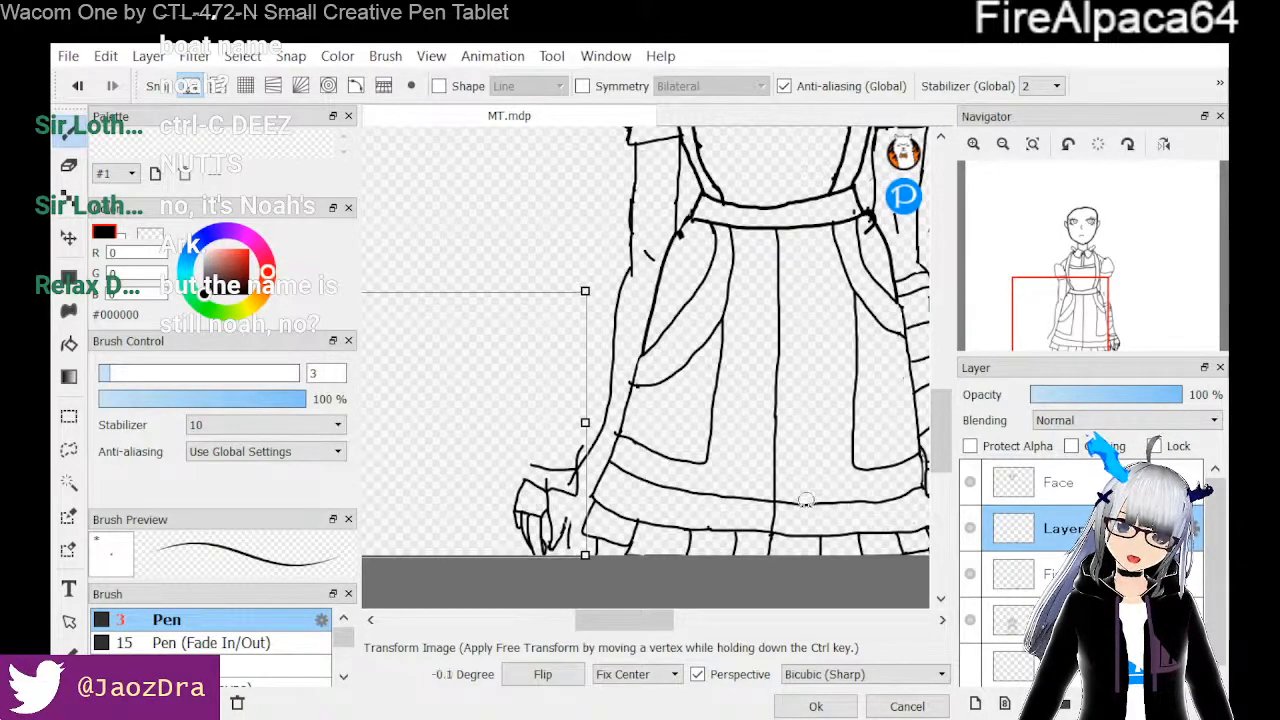
{"action": "mouse_move", "coordinate": [450, 520]}
{"action": "left_mouse_down"}
{"action": "mouse_move", "coordinate": [449, 426]}
{"action": "mouse_move", "coordinate": [427, 374]}
{"action": "mouse_move", "coordinate": [503, 437]}
{"action": "mouse_move", "coordinate": [491, 494]}
{"action": "left_mouse_up"}
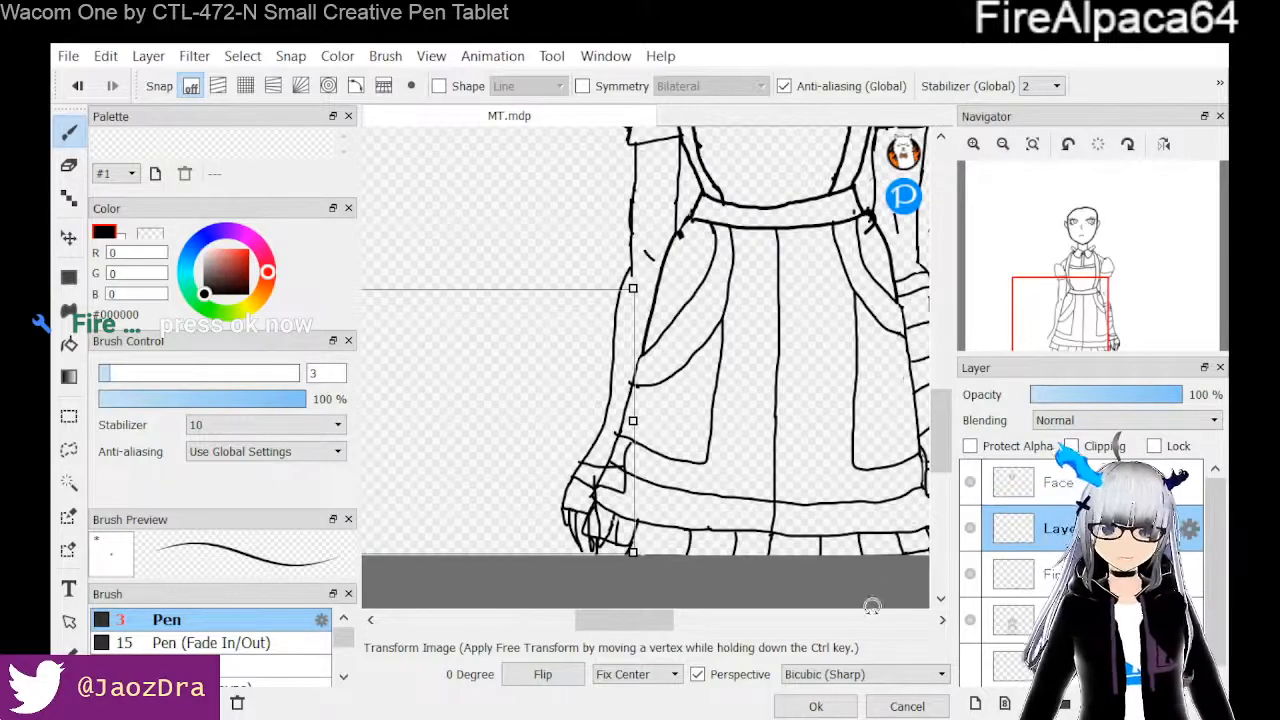
{"action": "left_click", "coordinate": [816, 705]}
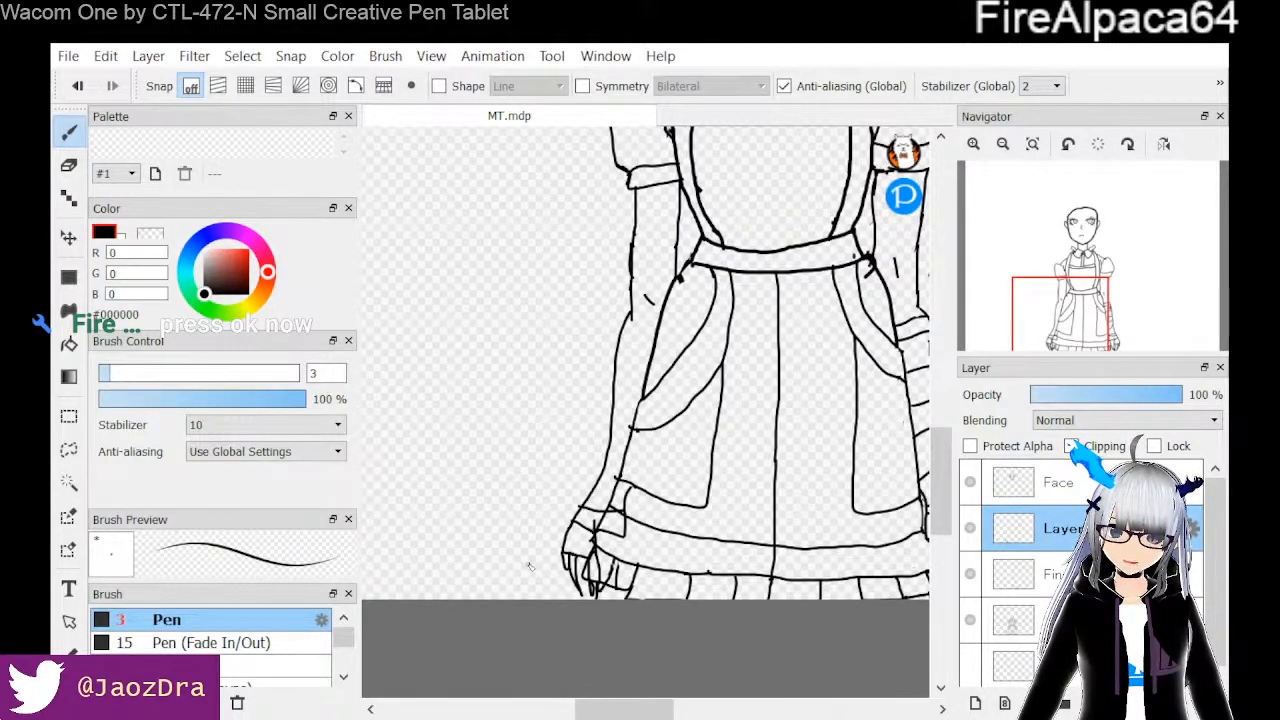
Erase the mirrored hand's thumb, wrist lines, palm lines and fingers with the size 7.1 Eraser, leaving only its outer edge
{"action": "key", "text": "e"}
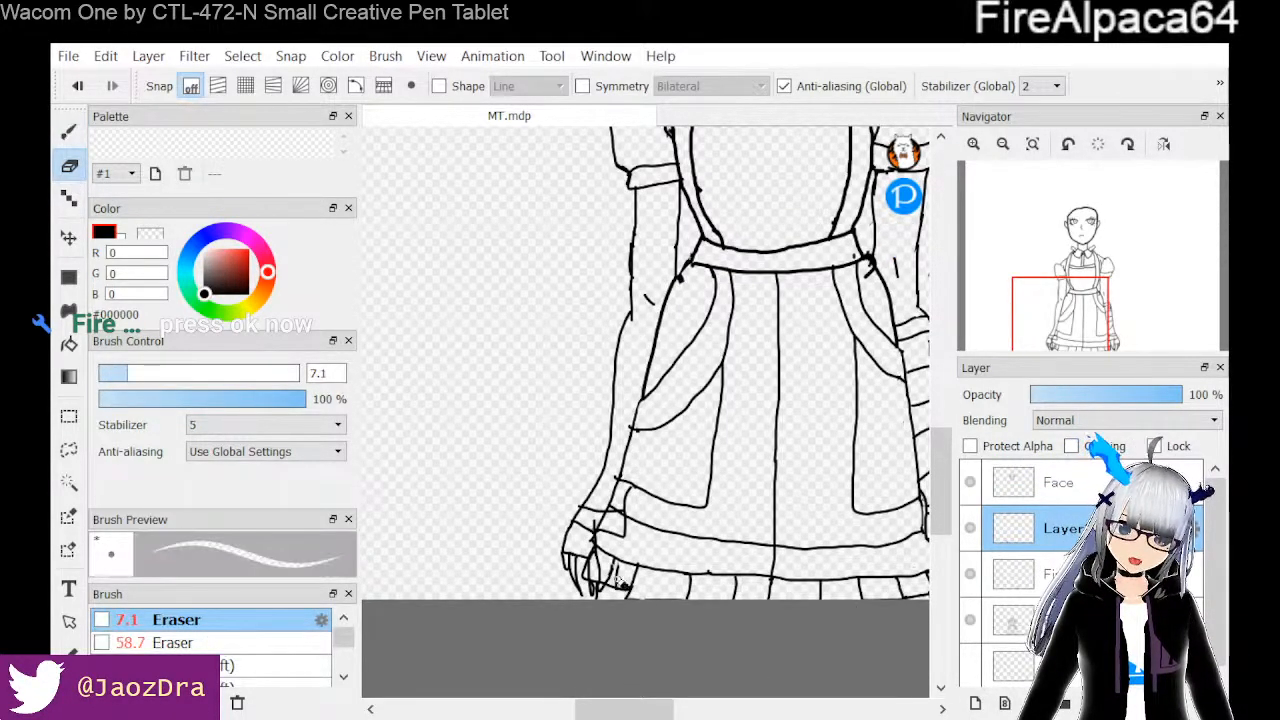
{"action": "scroll", "coordinate": [622, 584], "scroll_direction": "up", "scroll_amount": 2}
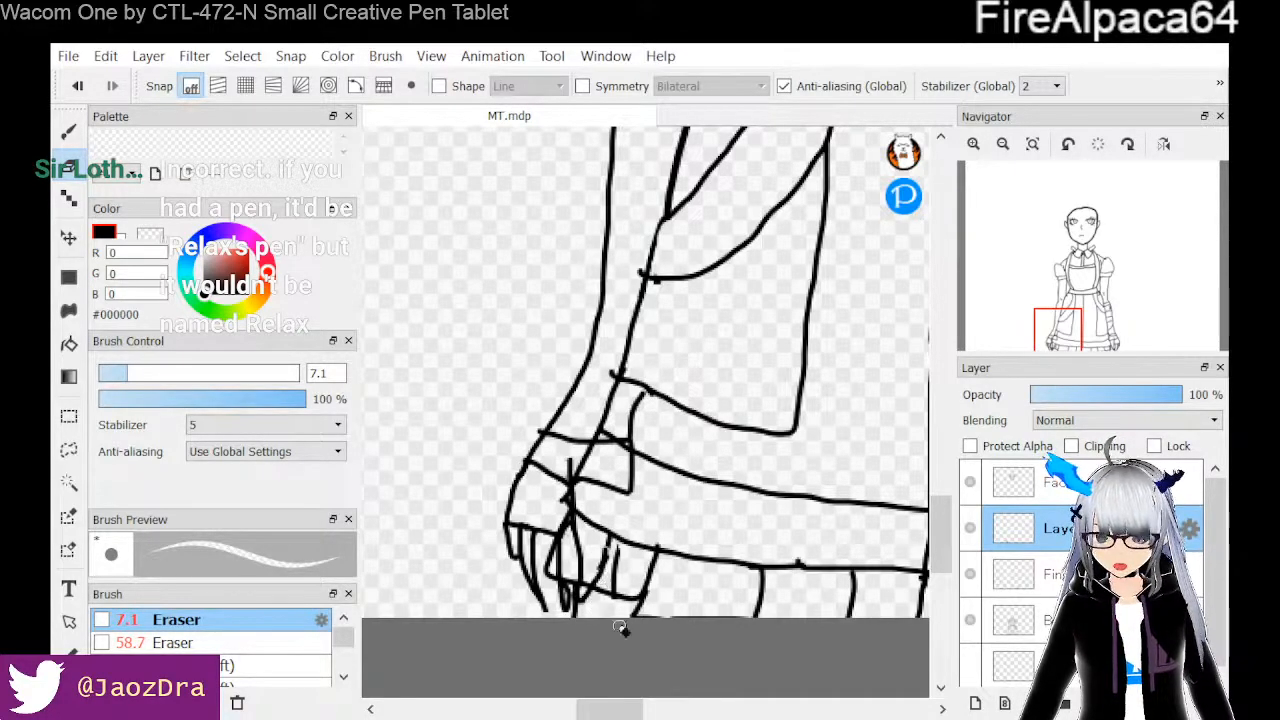
{"action": "mouse_move", "coordinate": [651, 508]}
{"action": "left_mouse_down"}
{"action": "mouse_move", "coordinate": [635, 482]}
{"action": "mouse_move", "coordinate": [615, 495]}
{"action": "mouse_move", "coordinate": [634, 410]}
{"action": "left_mouse_up"}
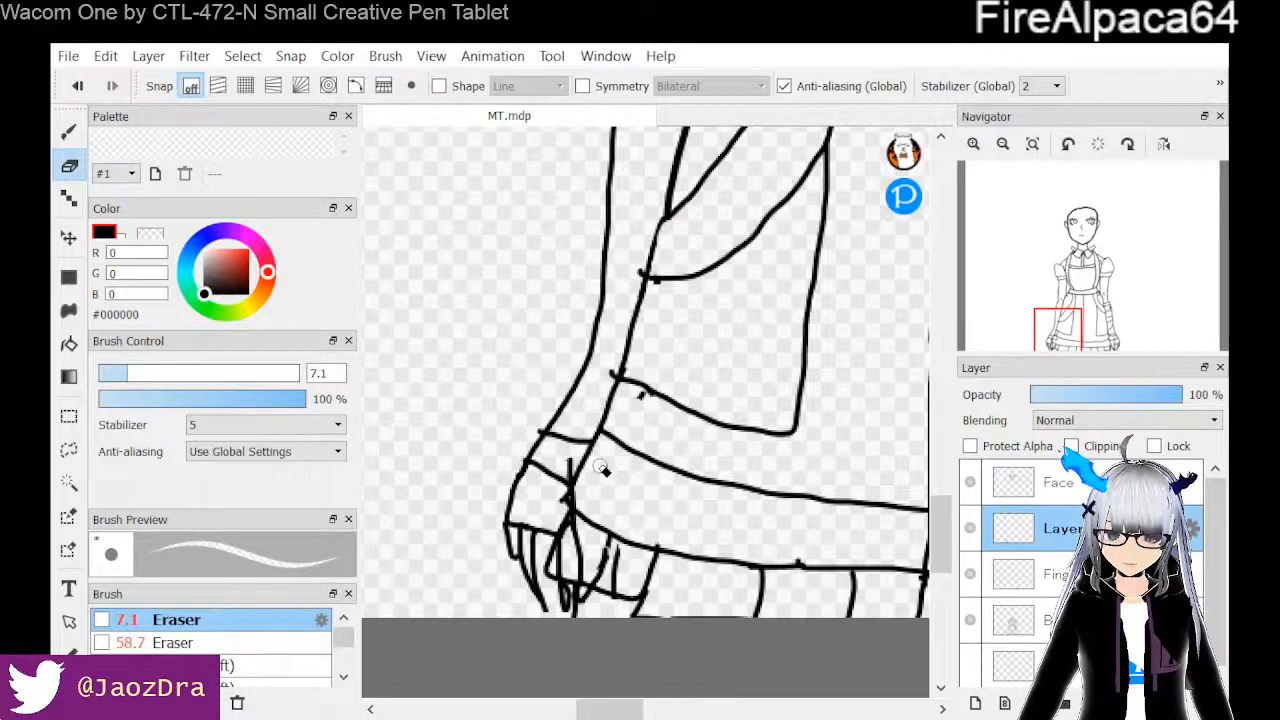
{"action": "mouse_move", "coordinate": [528, 466]}
{"action": "left_mouse_down"}
{"action": "mouse_move", "coordinate": [556, 438]}
{"action": "mouse_move", "coordinate": [548, 446]}
{"action": "mouse_move", "coordinate": [572, 432]}
{"action": "mouse_move", "coordinate": [584, 443]}
{"action": "mouse_move", "coordinate": [551, 489]}
{"action": "mouse_move", "coordinate": [553, 472]}
{"action": "mouse_move", "coordinate": [532, 482]}
{"action": "mouse_move", "coordinate": [540, 460]}
{"action": "left_mouse_up"}
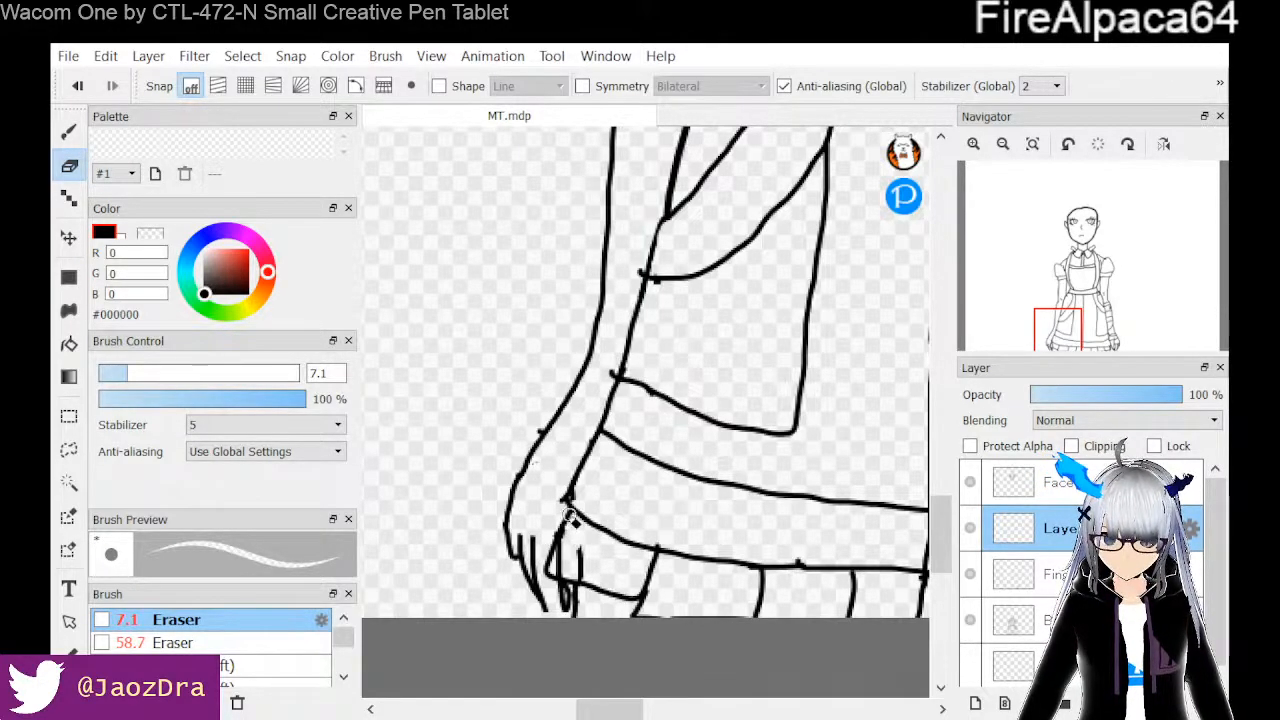
{"action": "mouse_move", "coordinate": [566, 606]}
{"action": "left_mouse_down"}
{"action": "mouse_move", "coordinate": [571, 560]}
{"action": "mouse_move", "coordinate": [557, 590]}
{"action": "left_mouse_up"}
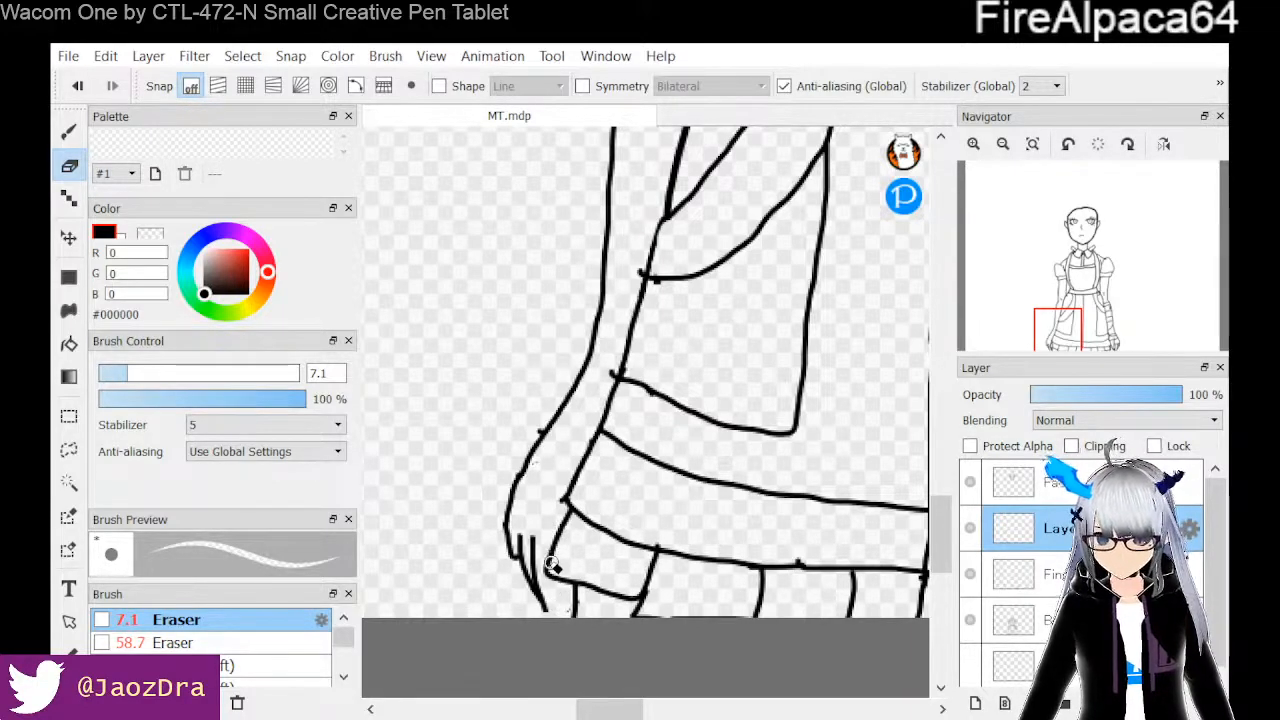
{"action": "mouse_move", "coordinate": [535, 546]}
{"action": "left_mouse_down"}
{"action": "mouse_move", "coordinate": [527, 587]}
{"action": "mouse_move", "coordinate": [549, 557]}
{"action": "mouse_move", "coordinate": [548, 626]}
{"action": "left_mouse_up"}
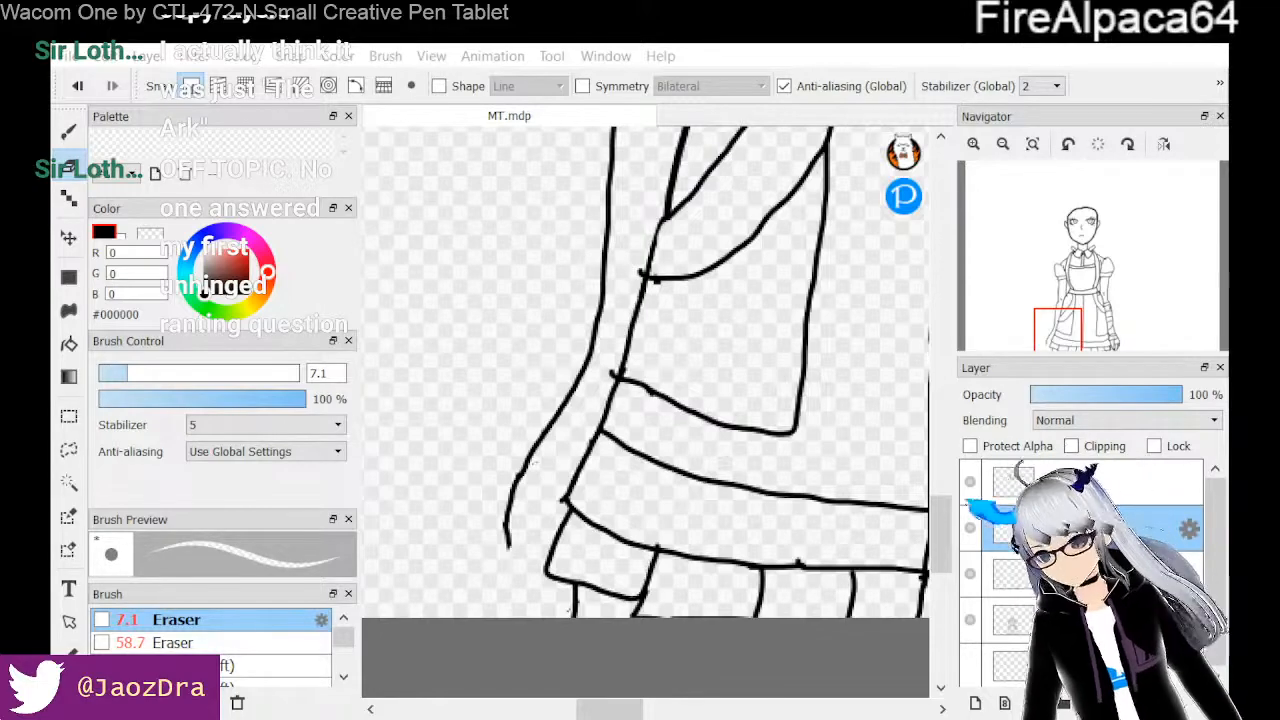
Examine the whole figure and compare the finished hand and arm with the handless arm beside the skirt
{"action": "scroll", "coordinate": [782, 568], "scroll_direction": "up", "scroll_amount": 2}
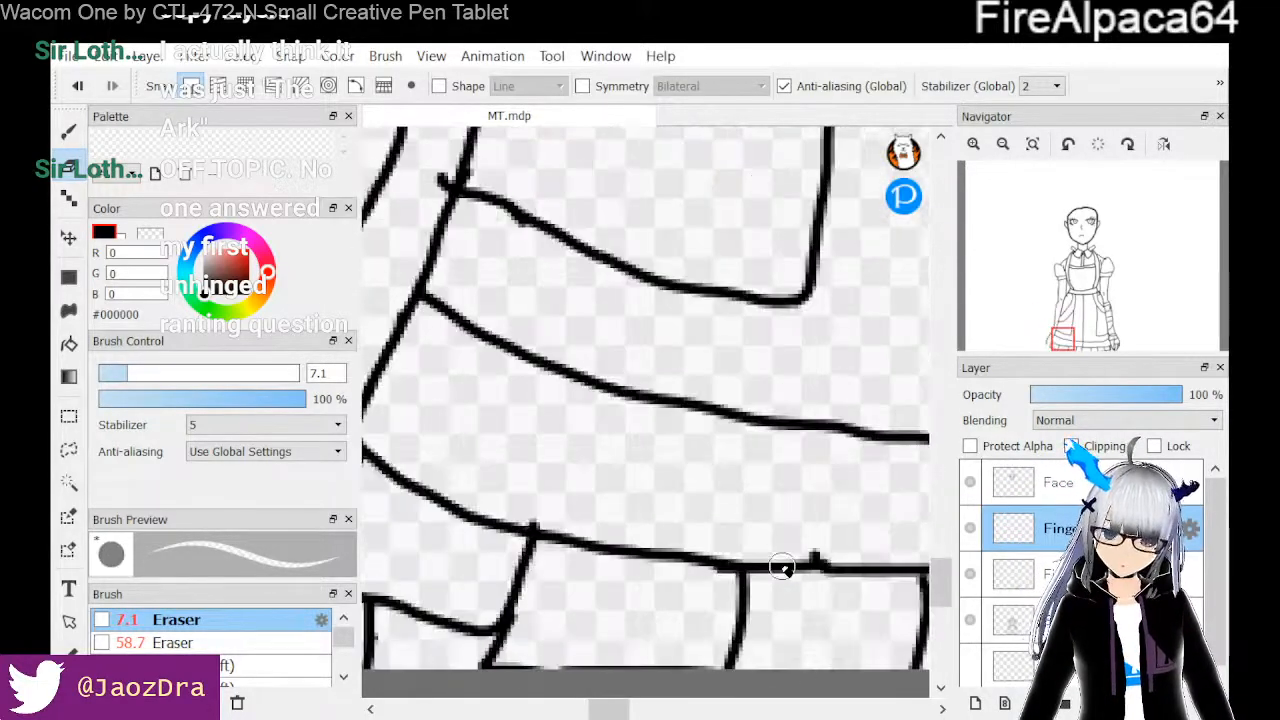
{"action": "scroll", "coordinate": [783, 568], "scroll_direction": "down", "scroll_amount": 3}
{"action": "scroll", "coordinate": [834, 564], "scroll_direction": "down", "scroll_amount": 5}
{"action": "scroll", "coordinate": [834, 566], "scroll_direction": "up", "scroll_amount": 2}
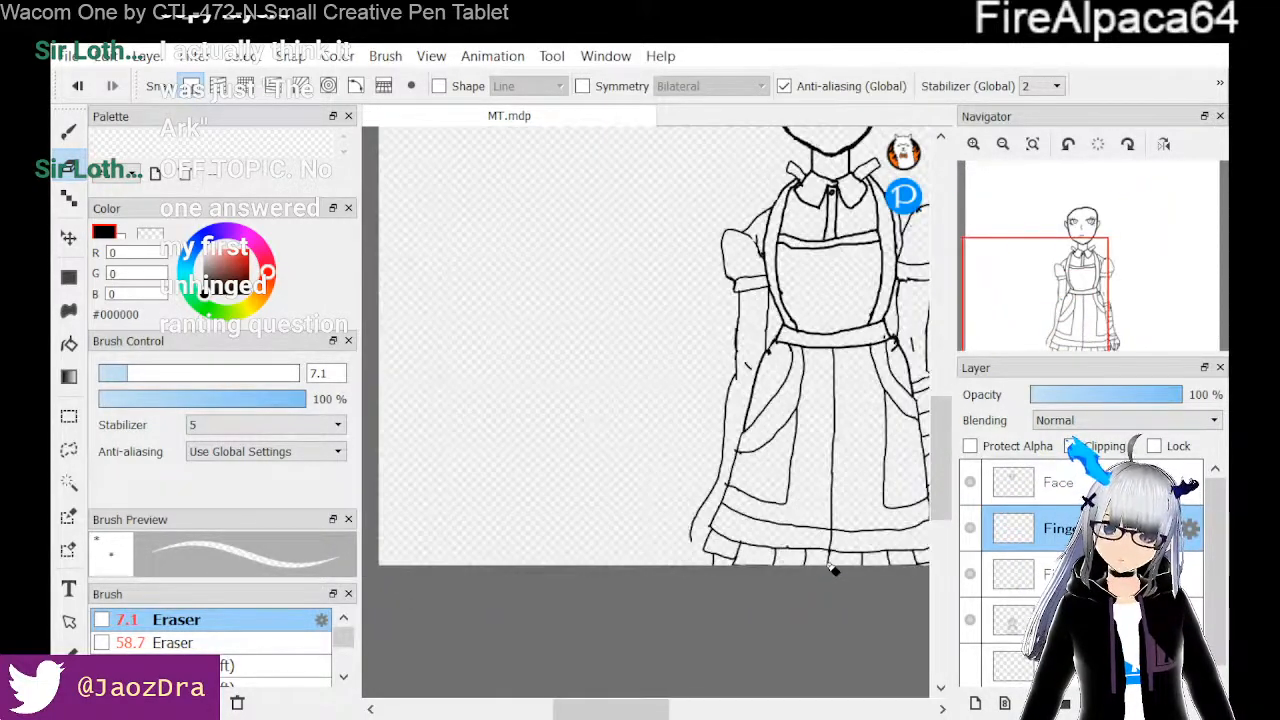
{"action": "left_click_drag", "start_coordinate": [664, 709], "coordinate": [700, 692]}
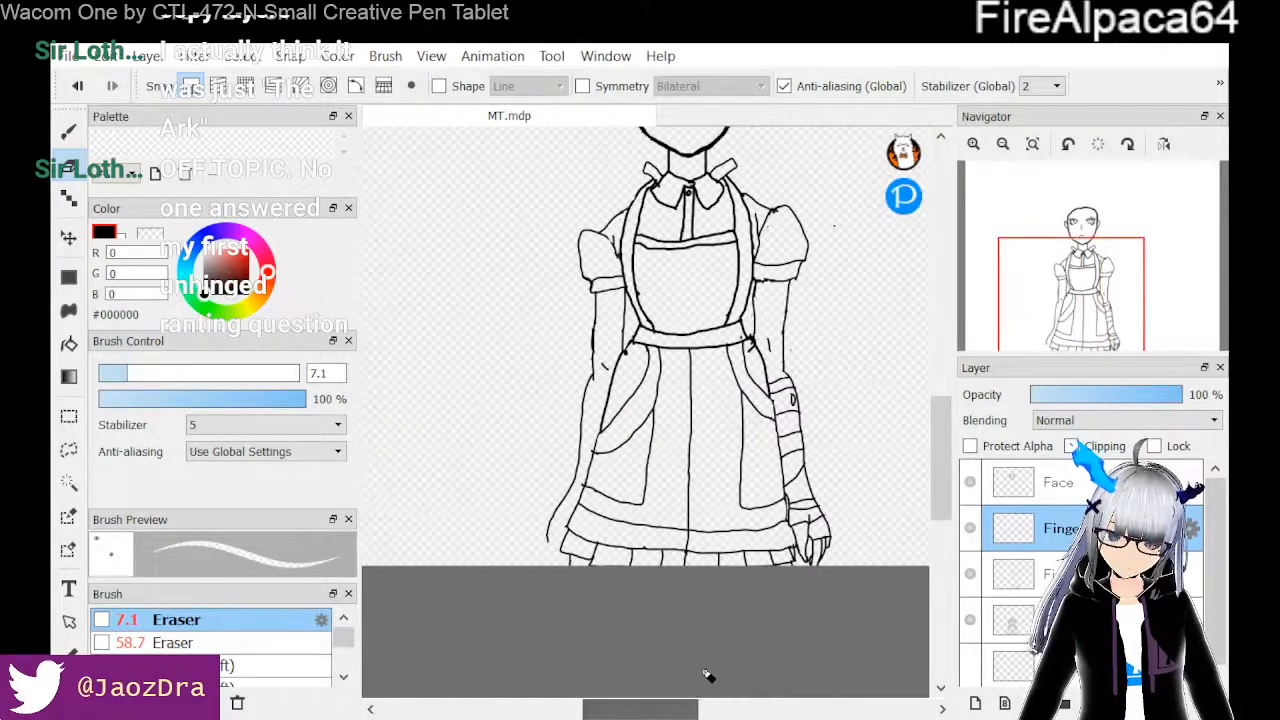
{"action": "scroll", "coordinate": [708, 666], "scroll_direction": "up", "scroll_amount": 3}
{"action": "scroll", "coordinate": [742, 650], "scroll_direction": "down", "scroll_amount": 3}
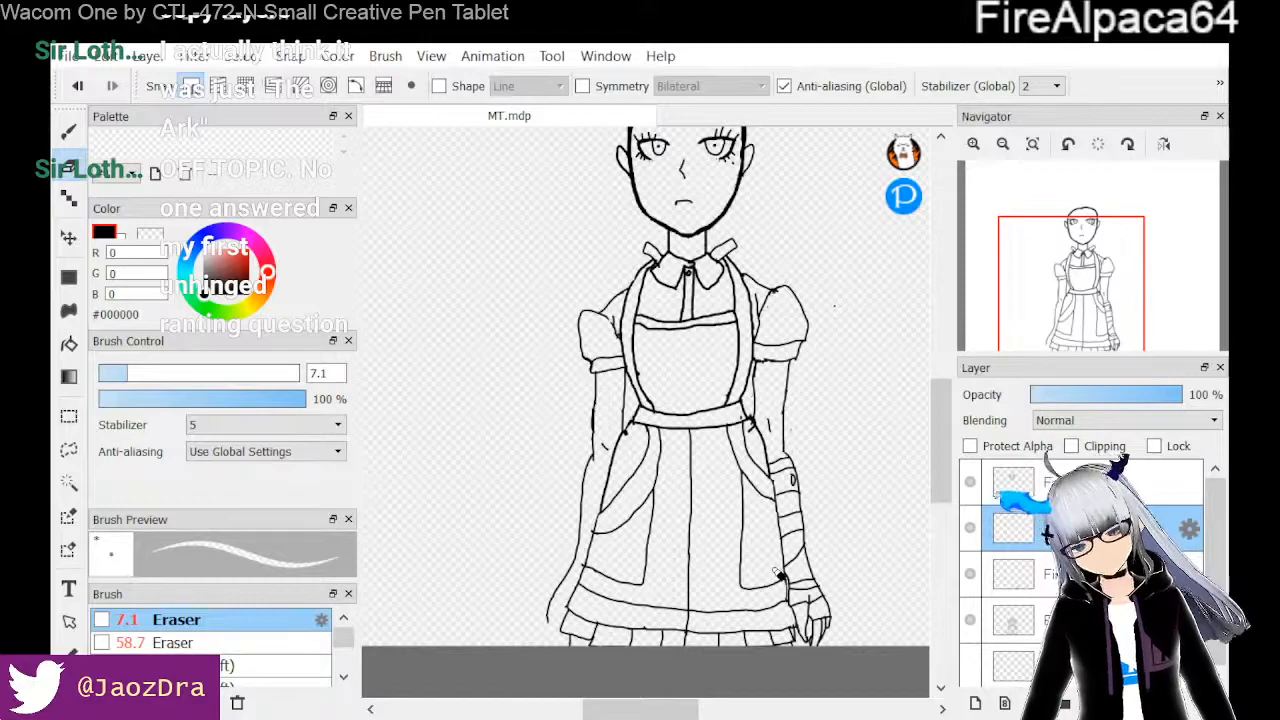
{"action": "scroll", "coordinate": [780, 560], "scroll_direction": "down", "scroll_amount": 1}
{"action": "scroll", "coordinate": [788, 558], "scroll_direction": "up", "scroll_amount": 3}
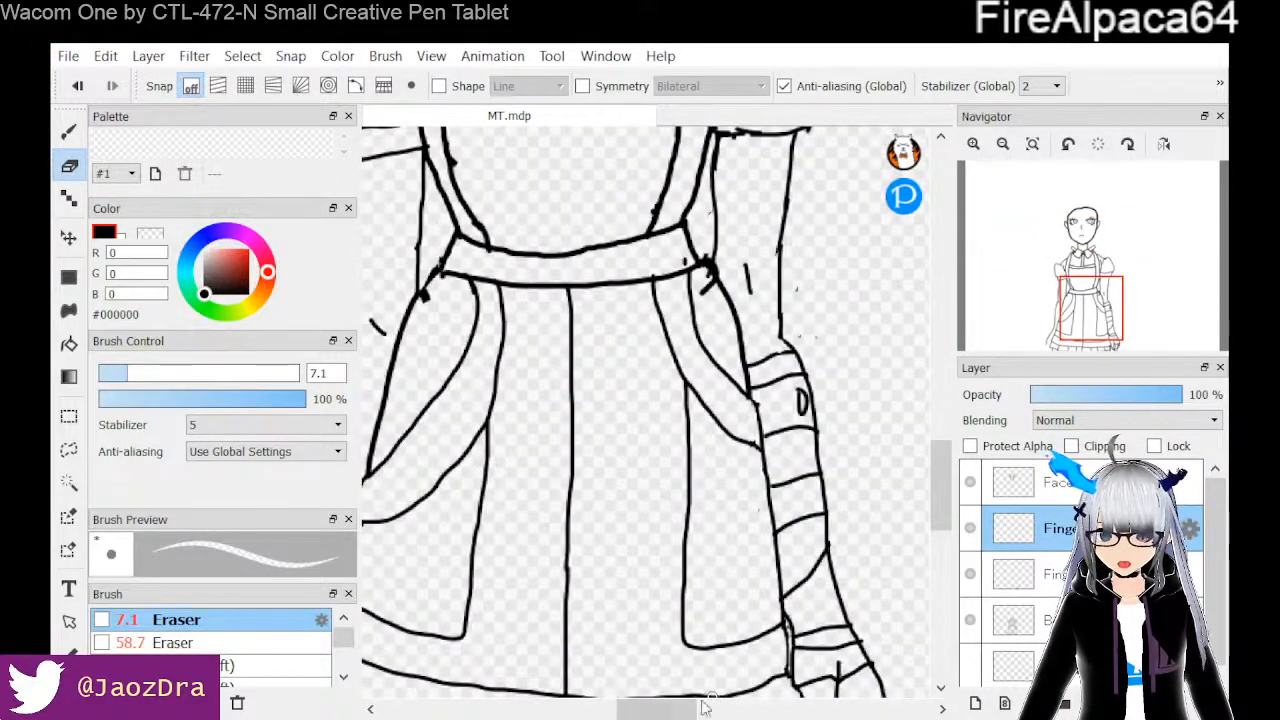
{"action": "mouse_move", "coordinate": [683, 712]}
{"action": "left_mouse_down"}
{"action": "mouse_move", "coordinate": [645, 712]}
{"action": "mouse_move", "coordinate": [658, 712]}
{"action": "left_mouse_up"}
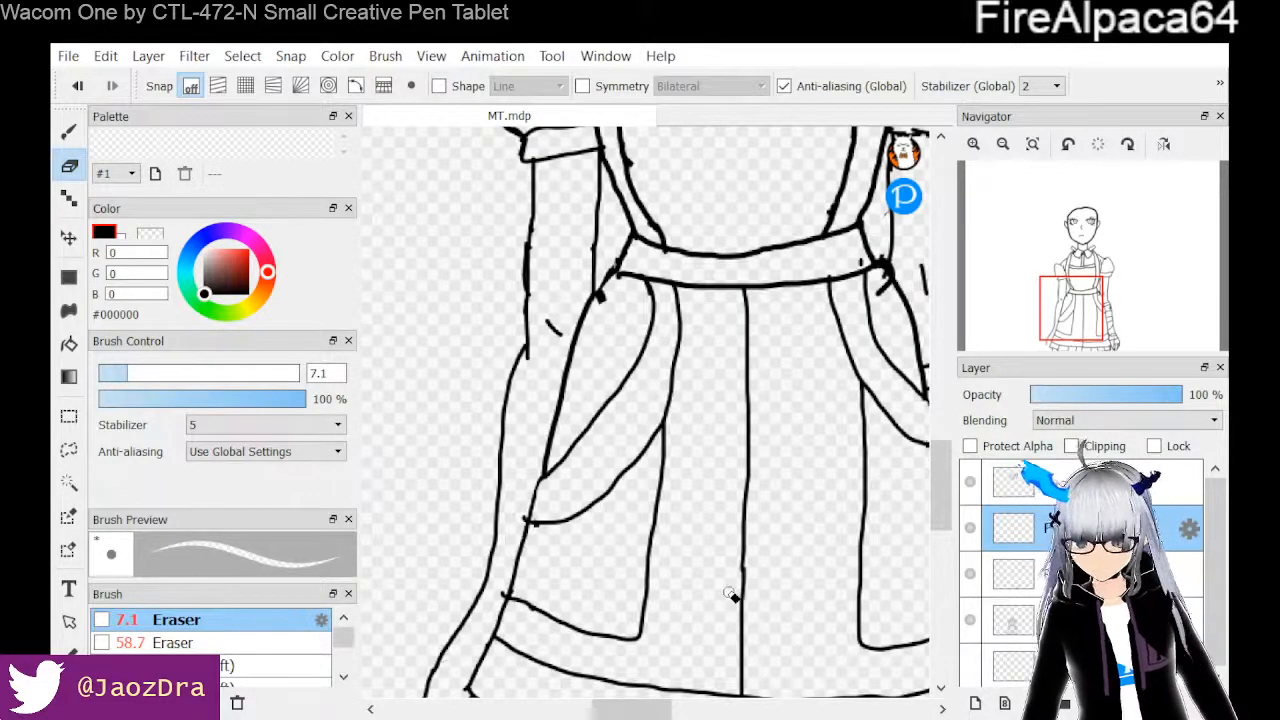
{"action": "scroll", "coordinate": [733, 598], "scroll_direction": "up", "scroll_amount": 1}
{"action": "scroll", "coordinate": [733, 598], "scroll_direction": "down", "scroll_amount": 1}
{"action": "left_click", "coordinate": [935, 566]}
{"action": "mouse_move", "coordinate": [690, 715]}
{"action": "left_mouse_down"}
{"action": "mouse_move", "coordinate": [560, 712]}
{"action": "mouse_move", "coordinate": [662, 712]}
{"action": "left_mouse_up"}
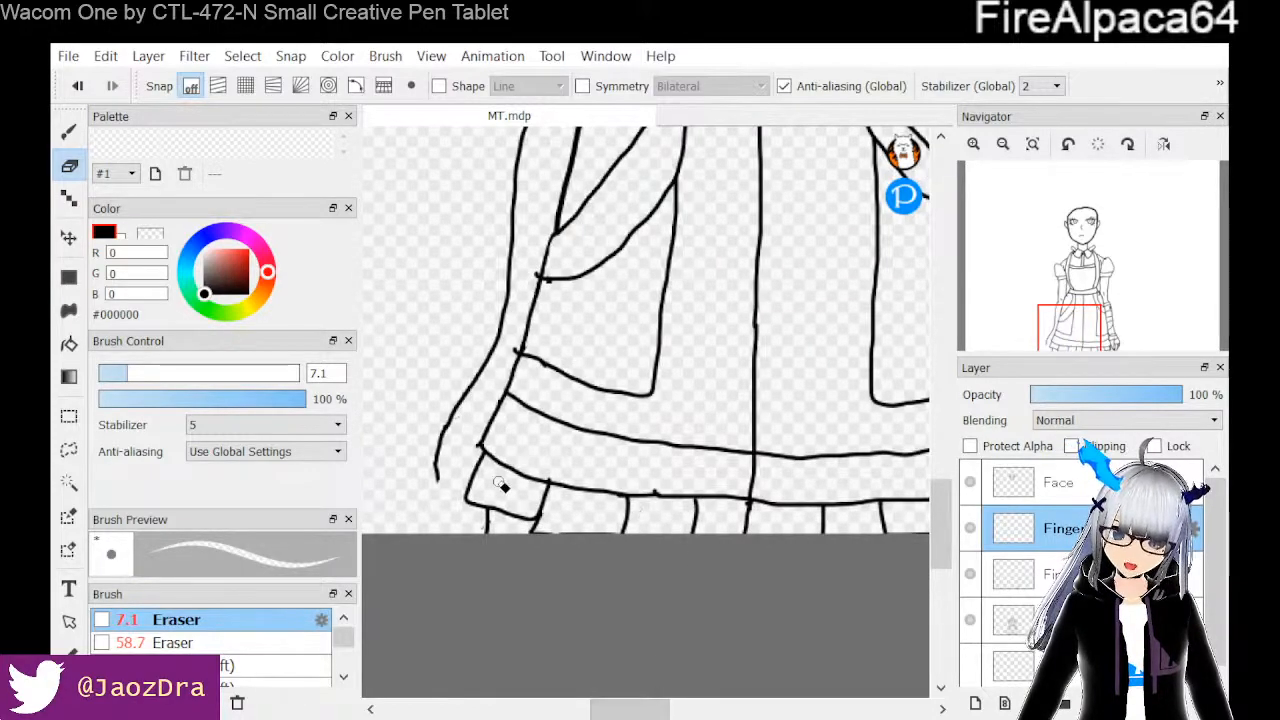
Extend the handless arm's outer hand edge with a short stroke slanting down towards the skirt, using the size 3 Pen
{"action": "scroll", "coordinate": [522, 484], "scroll_direction": "up", "scroll_amount": 2}
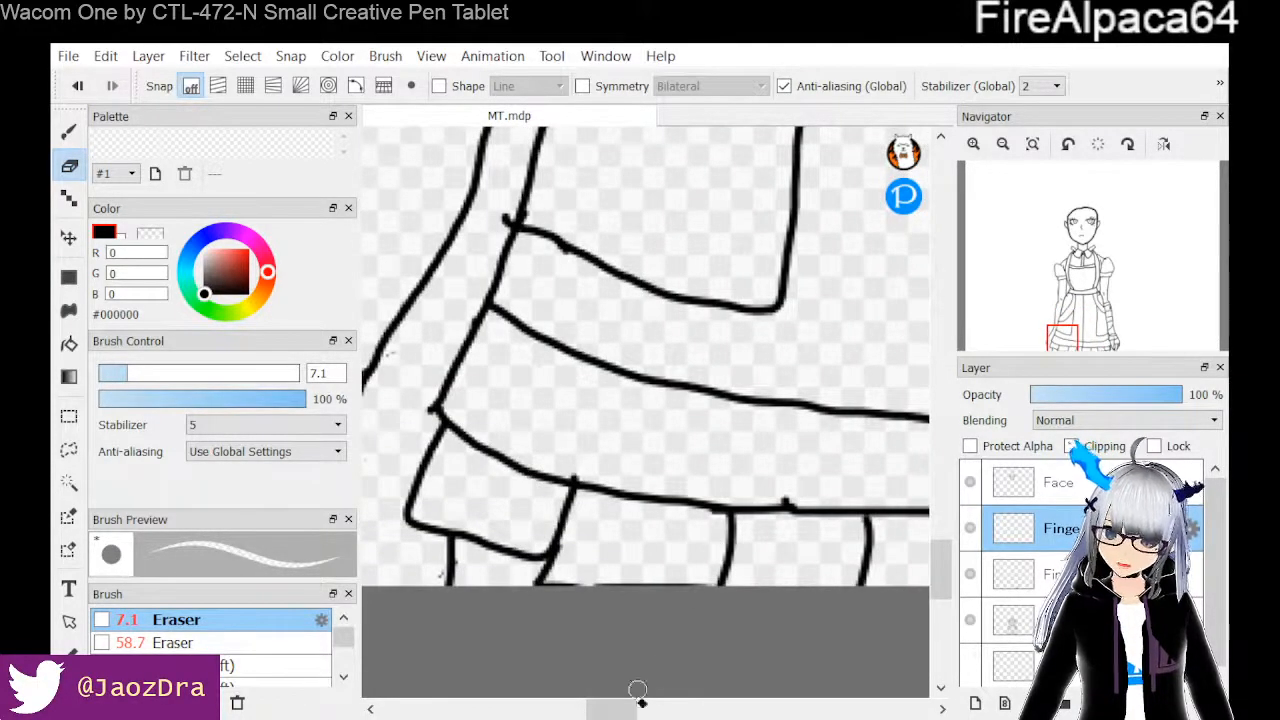
{"action": "left_click_drag", "start_coordinate": [615, 712], "coordinate": [630, 712]}
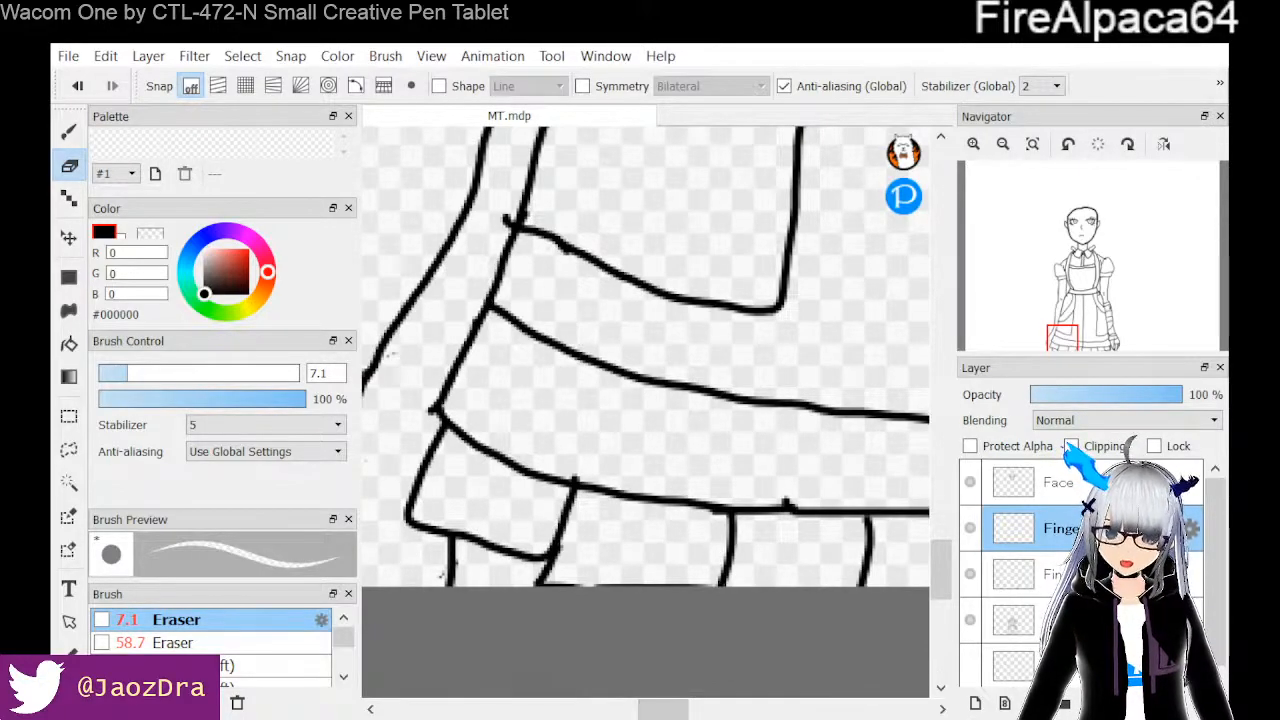
{"action": "left_click_drag", "start_coordinate": [626, 694], "coordinate": [594, 684]}
{"action": "left_click", "coordinate": [69, 131]}
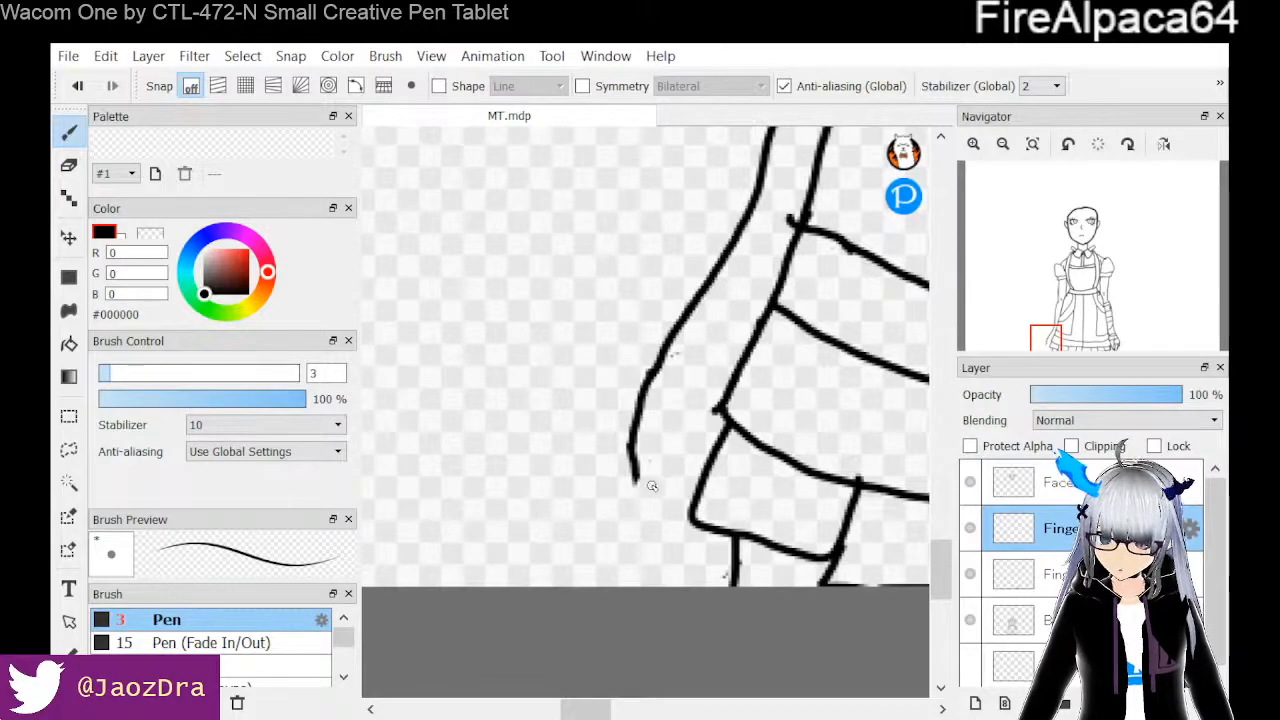
{"action": "left_click_drag", "start_coordinate": [632, 477], "coordinate": [669, 527]}
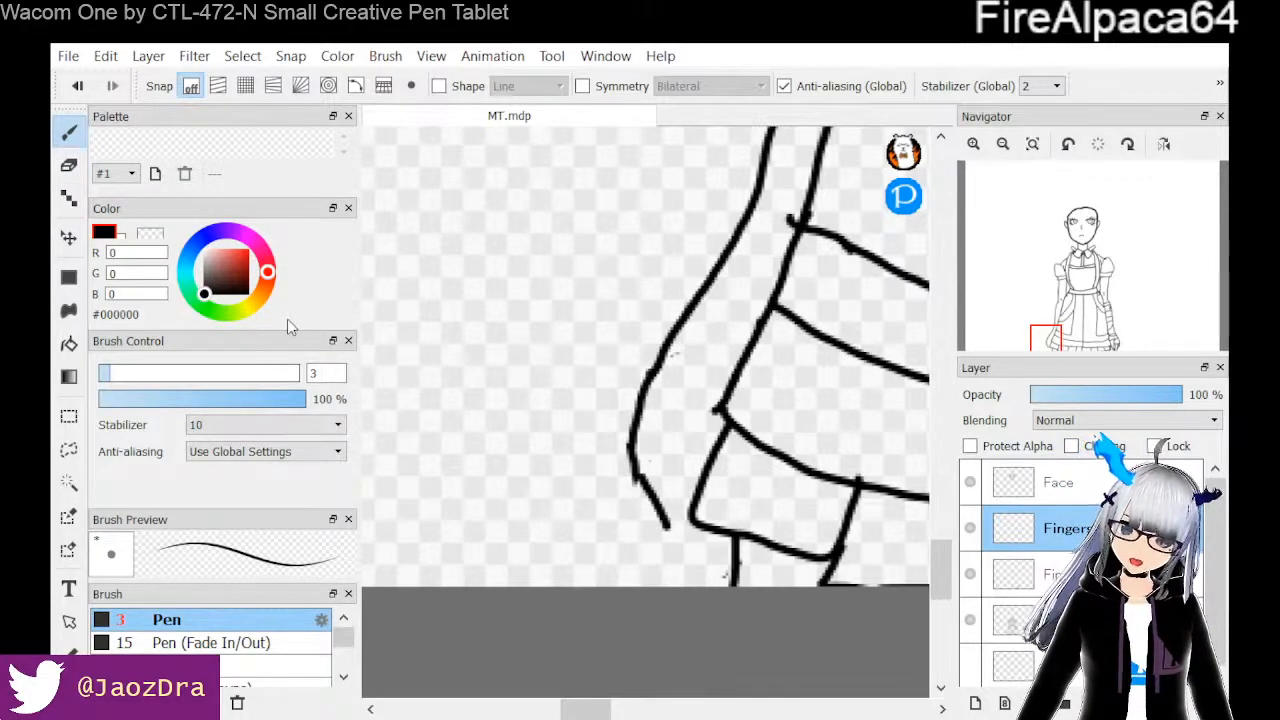
Erase the outer hand edge below the wrist on the Fingers layer with the size 7.1 Eraser and clean up the line's end
{"action": "left_click", "coordinate": [69, 166]}
{"action": "mouse_move", "coordinate": [661, 536]}
{"action": "left_mouse_down"}
{"action": "mouse_move", "coordinate": [666, 514]}
{"action": "mouse_move", "coordinate": [651, 531]}
{"action": "mouse_move", "coordinate": [632, 460]}
{"action": "mouse_move", "coordinate": [658, 436]}
{"action": "mouse_move", "coordinate": [636, 420]}
{"action": "mouse_move", "coordinate": [646, 392]}
{"action": "left_mouse_up"}
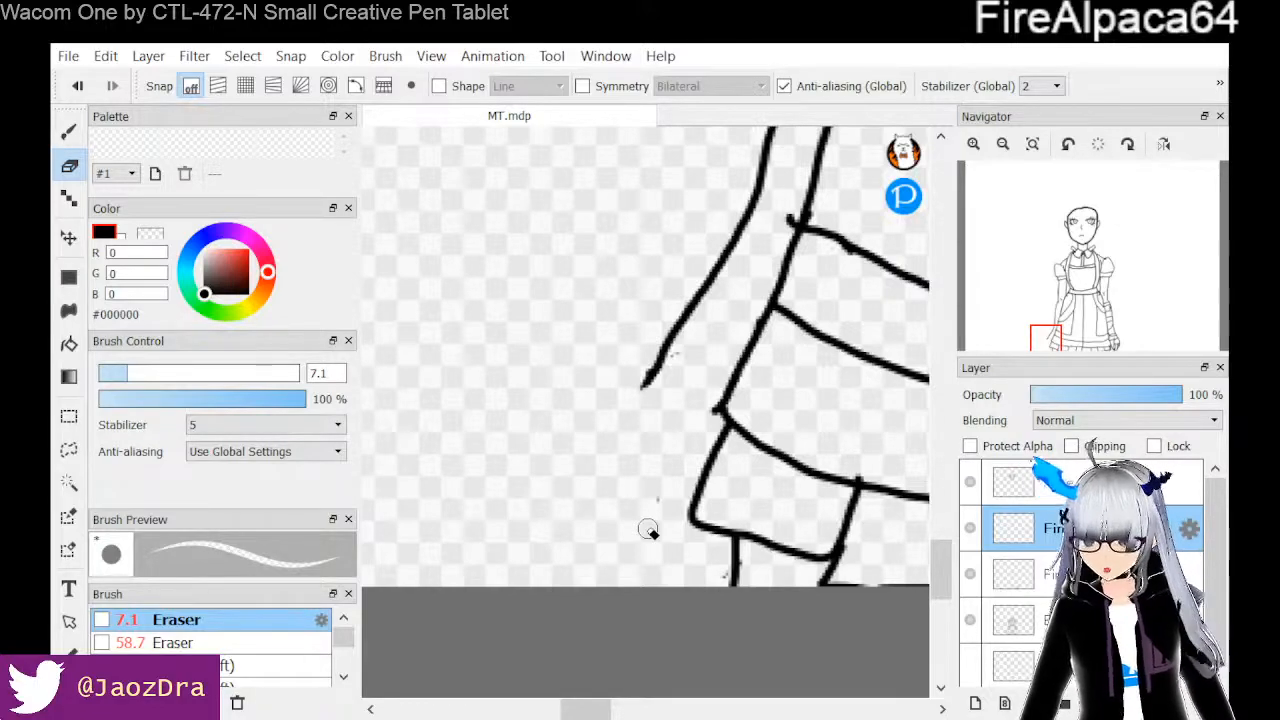
{"action": "left_click", "coordinate": [66, 136]}
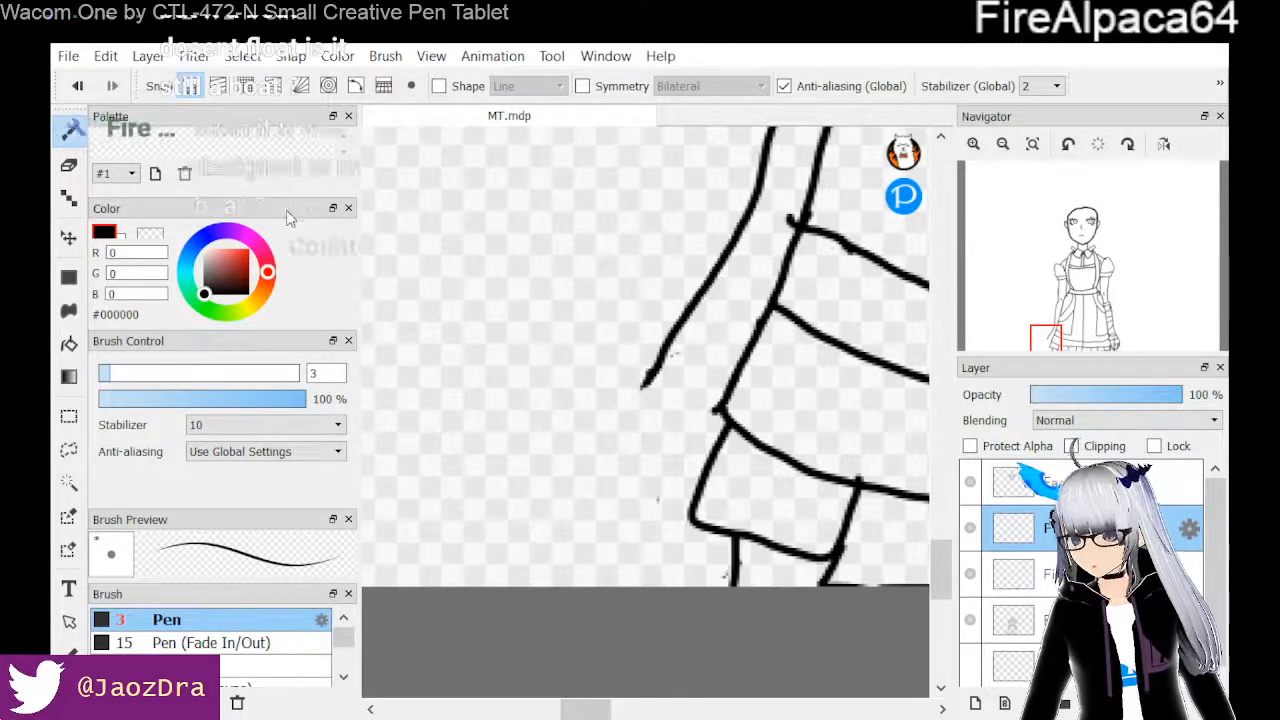
{"action": "left_click", "coordinate": [69, 167]}
{"action": "mouse_move", "coordinate": [647, 394]}
{"action": "left_mouse_down"}
{"action": "mouse_move", "coordinate": [684, 356]}
{"action": "mouse_move", "coordinate": [672, 352]}
{"action": "left_mouse_up"}
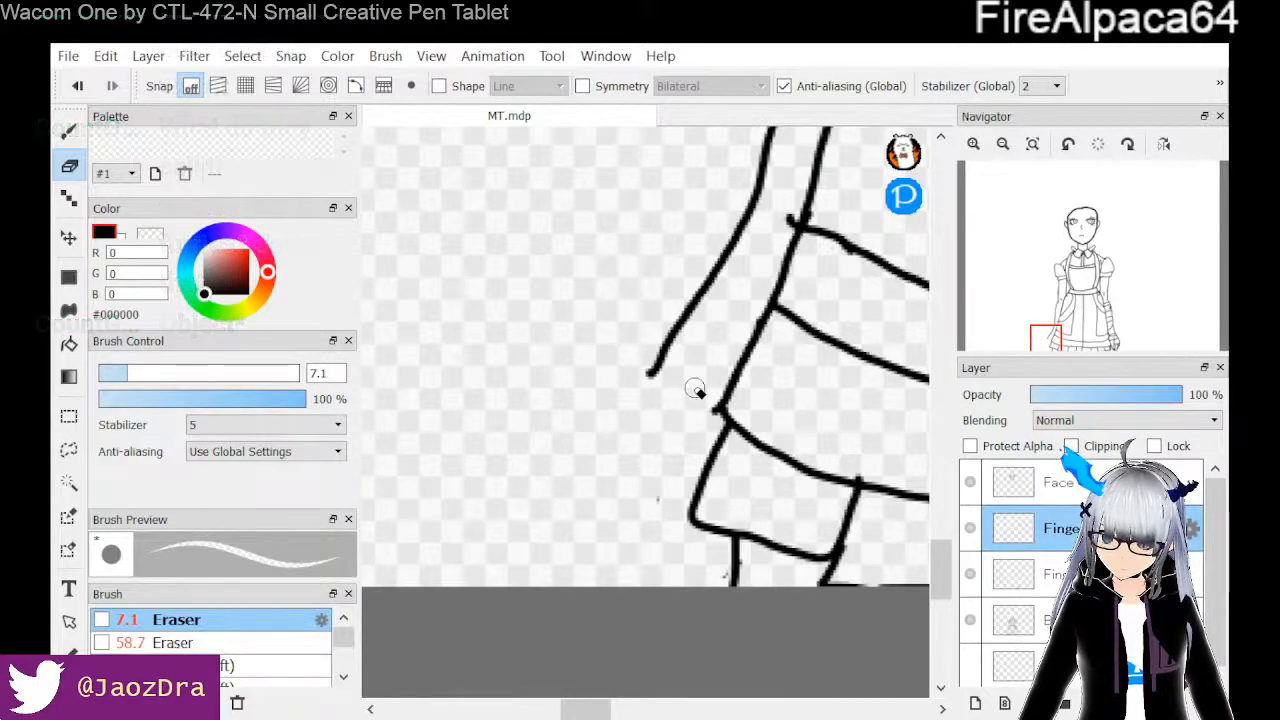
Erase the lower forearm's outer line on the Body layer and the leftover dot on the Fingers layer
{"action": "left_click", "coordinate": [987, 622]}
{"action": "left_click_drag", "start_coordinate": [677, 306], "coordinate": [636, 386]}
{"action": "mouse_move", "coordinate": [690, 302]}
{"action": "left_mouse_down"}
{"action": "mouse_move", "coordinate": [710, 287]}
{"action": "mouse_move", "coordinate": [694, 297]}
{"action": "mouse_move", "coordinate": [703, 269]}
{"action": "left_mouse_up"}
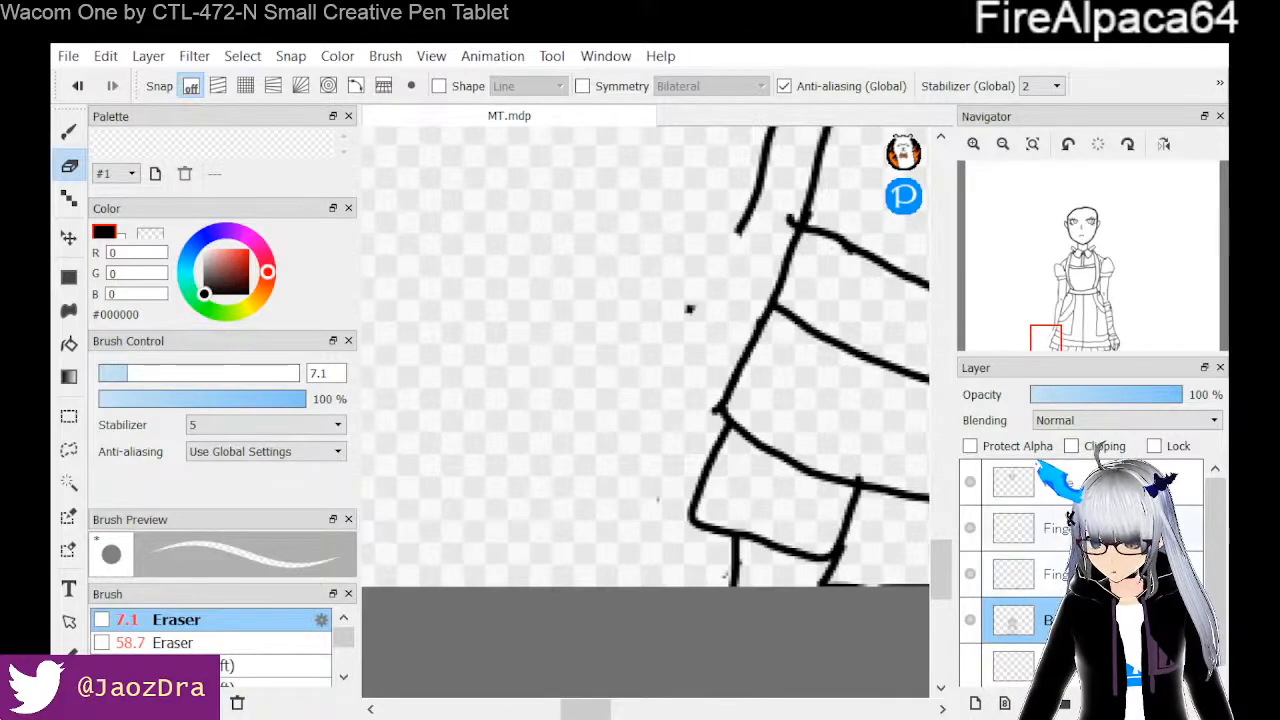
{"action": "left_click", "coordinate": [1060, 527]}
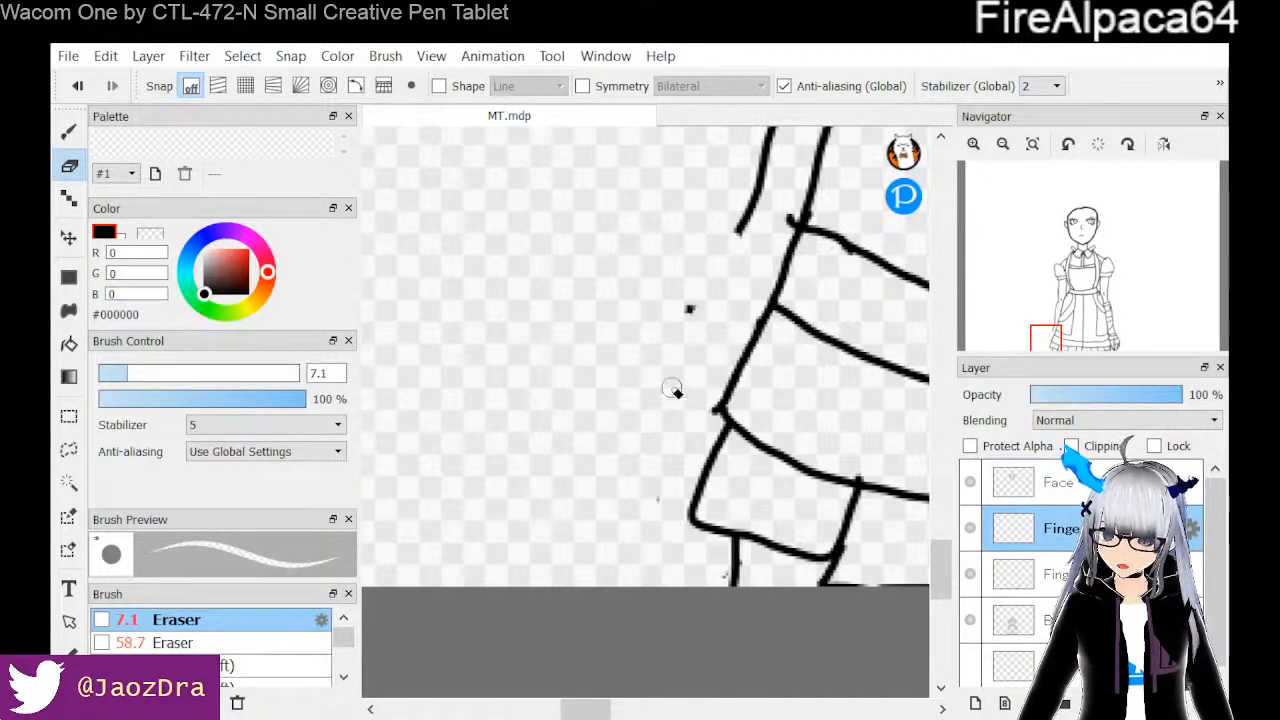
{"action": "left_click_drag", "start_coordinate": [691, 300], "coordinate": [688, 311]}
Redraw the lower forearm's outer line on the Body layer with the size 3 Pen, flaring it further away from the skirt
{"action": "left_click", "coordinate": [69, 131]}
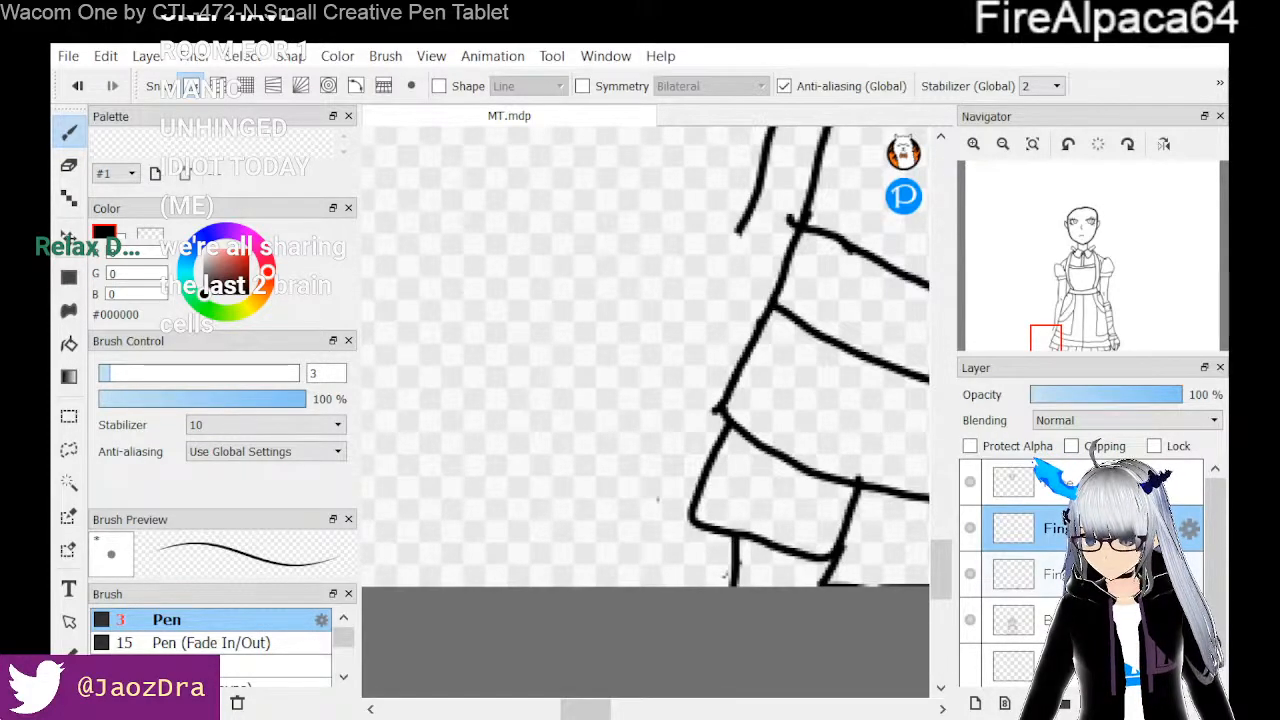
{"action": "left_click", "coordinate": [1080, 574]}
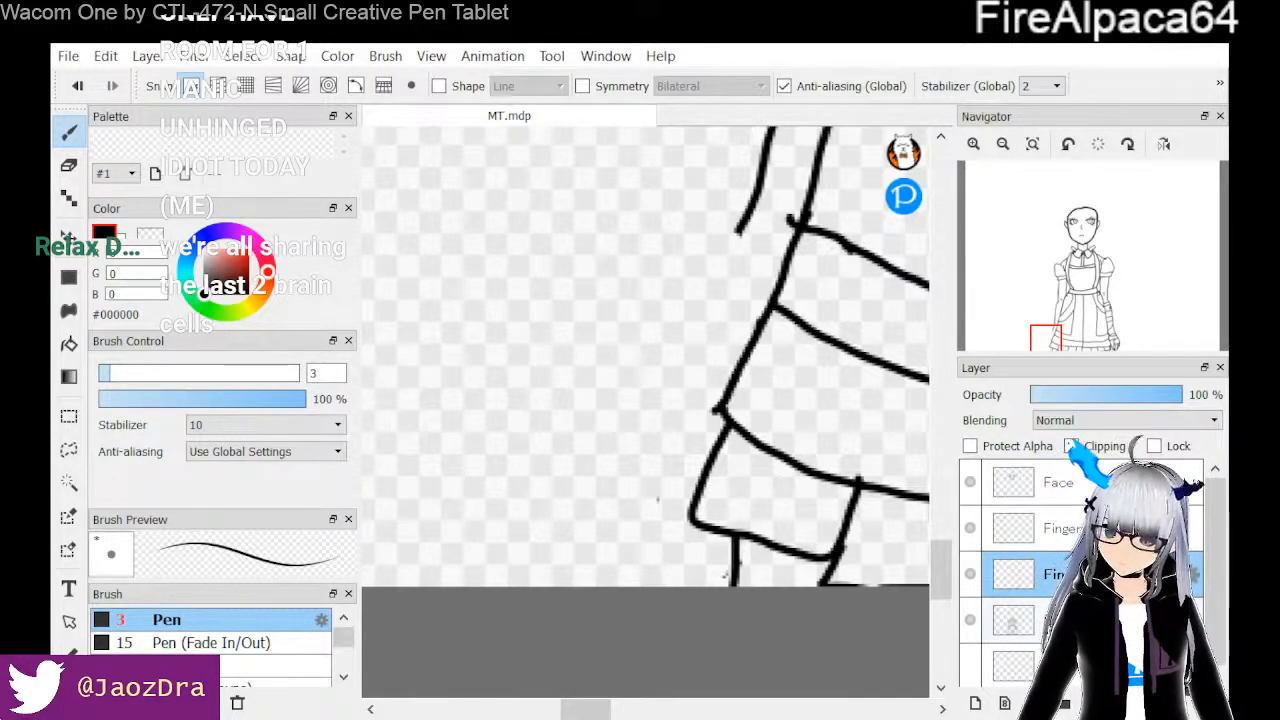
{"action": "left_click", "coordinate": [1080, 620]}
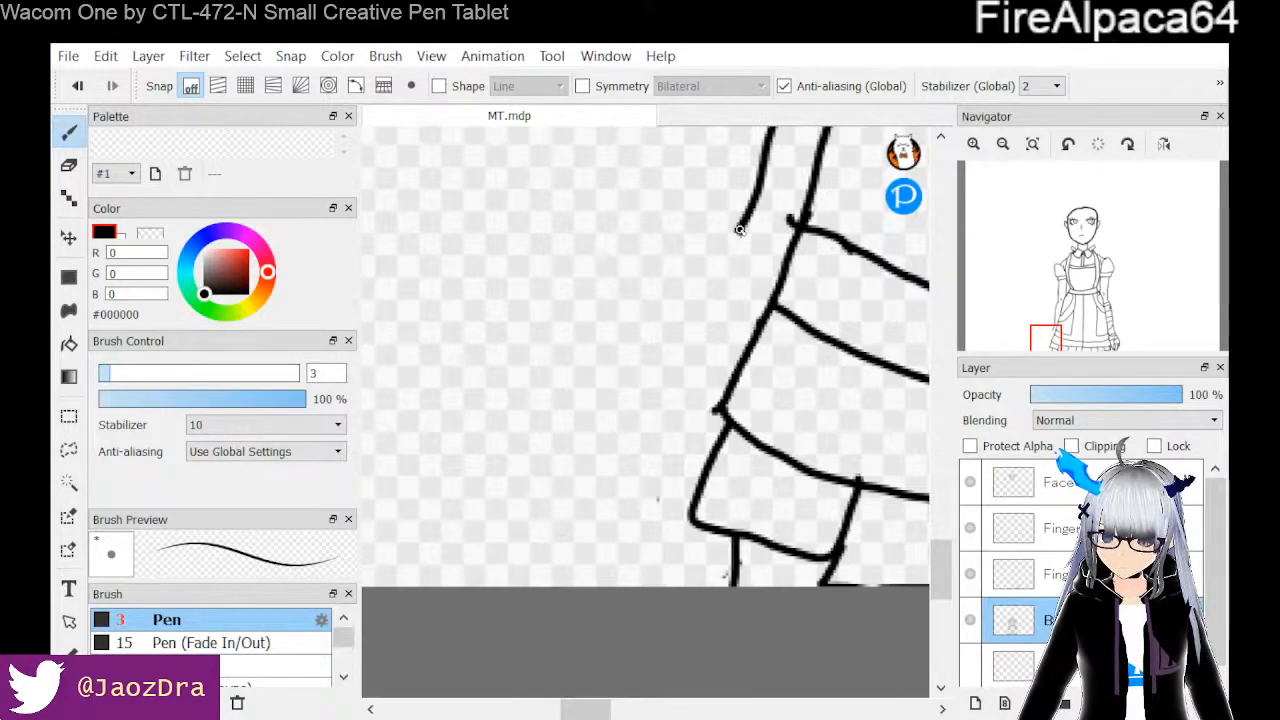
{"action": "left_click_drag", "start_coordinate": [740, 230], "coordinate": [638, 338]}
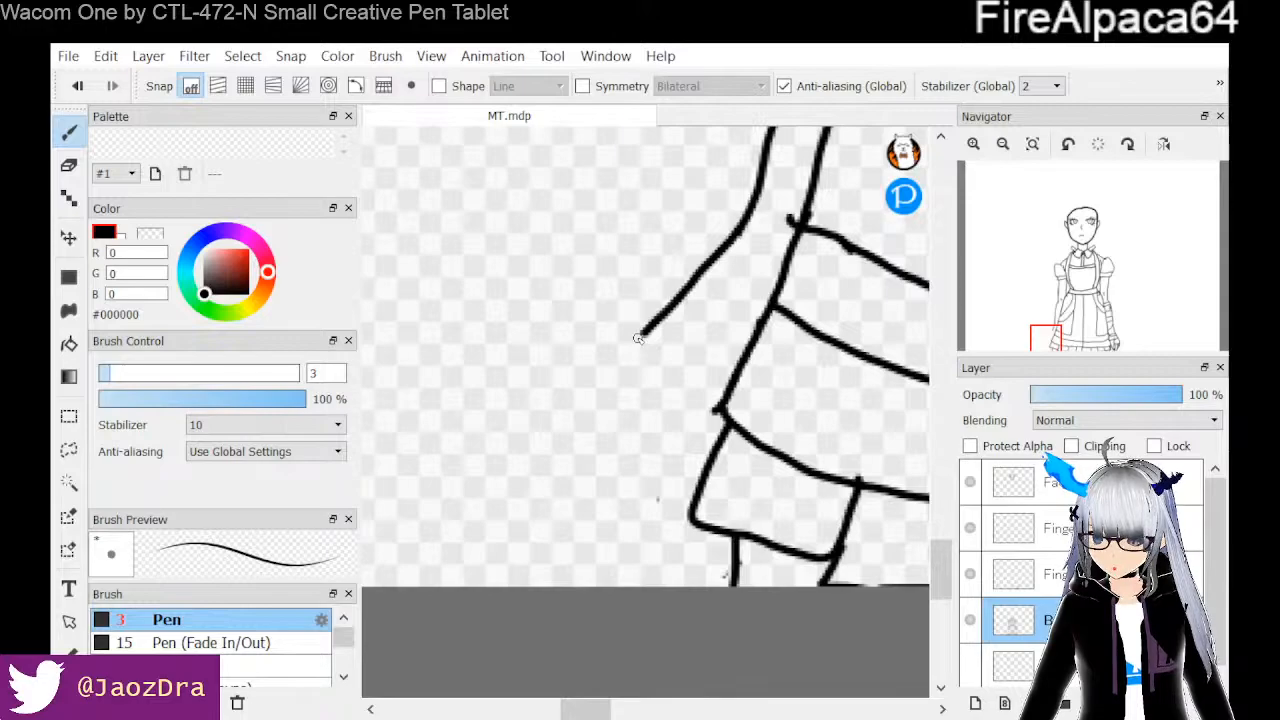
Draw the hand's outer edge down around the outermost finger and start the neighbouring finger with a short slanting stroke, using the size 3 Pen
{"action": "left_click_drag", "start_coordinate": [638, 338], "coordinate": [631, 349]}
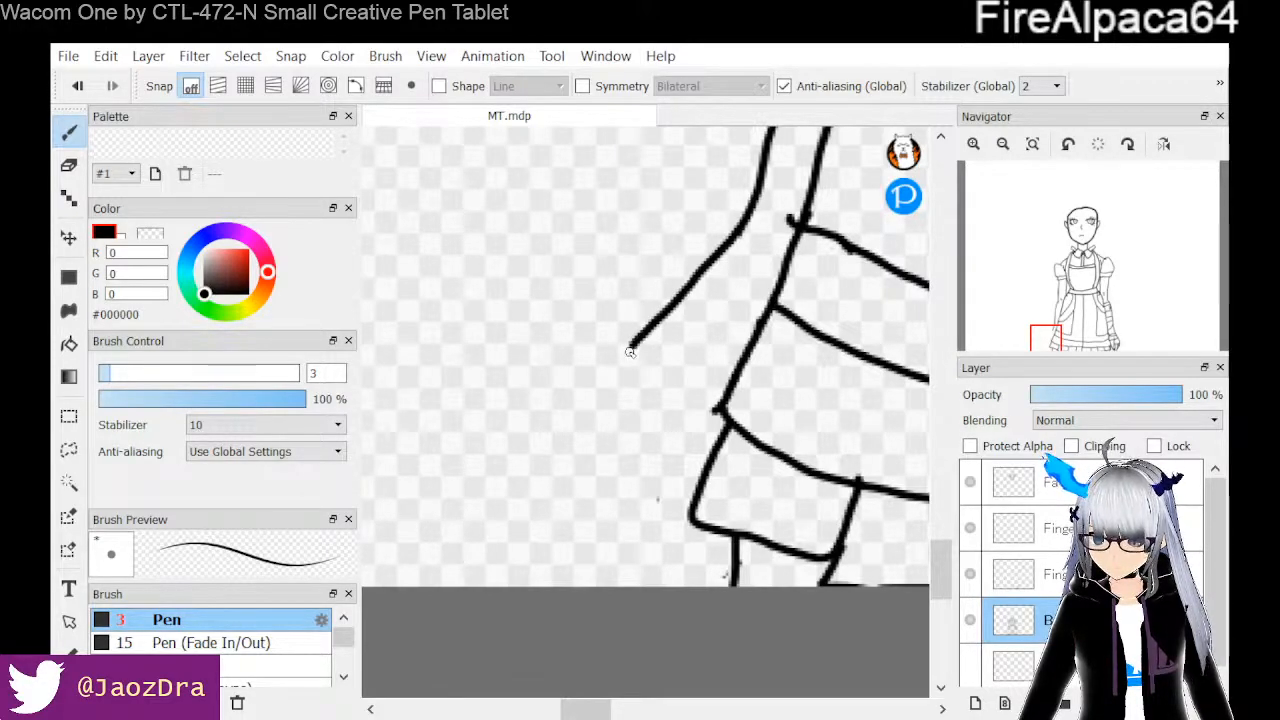
{"action": "left_click_drag", "start_coordinate": [629, 361], "coordinate": [613, 422]}
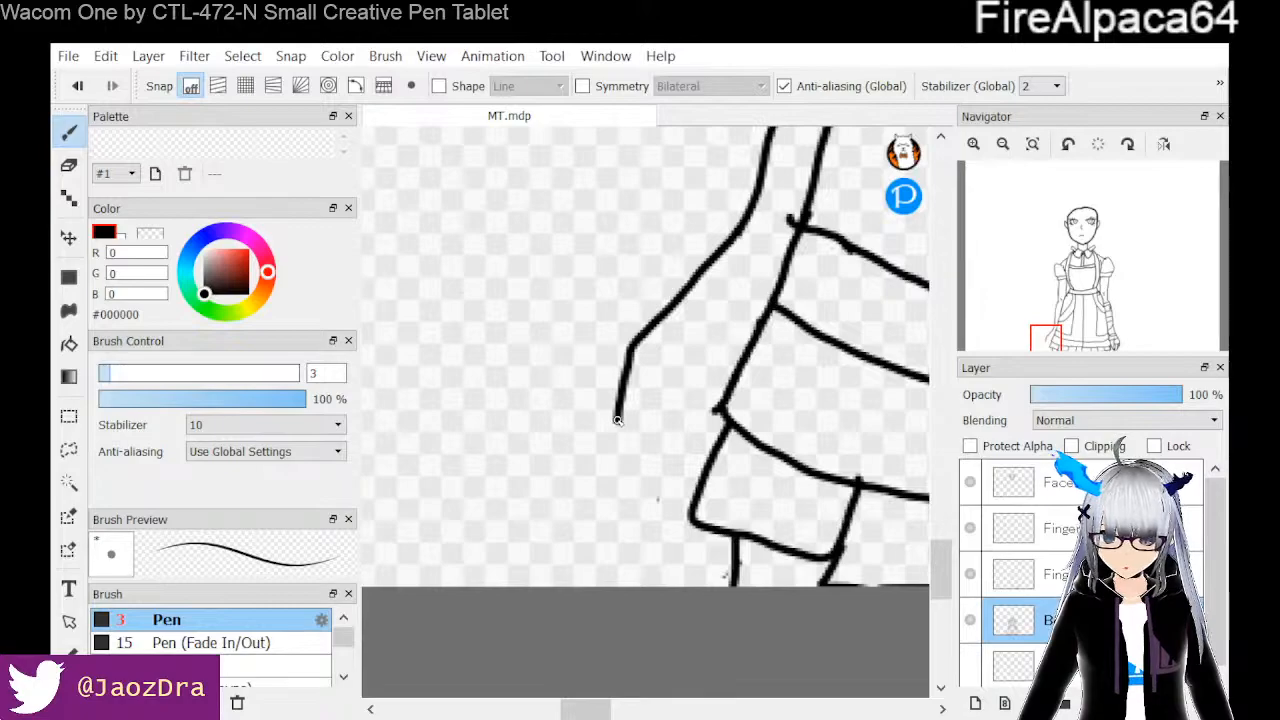
{"action": "mouse_move", "coordinate": [616, 420]}
{"action": "left_mouse_down"}
{"action": "mouse_move", "coordinate": [629, 516]}
{"action": "mouse_move", "coordinate": [644, 524]}
{"action": "mouse_move", "coordinate": [660, 370]}
{"action": "left_mouse_up"}
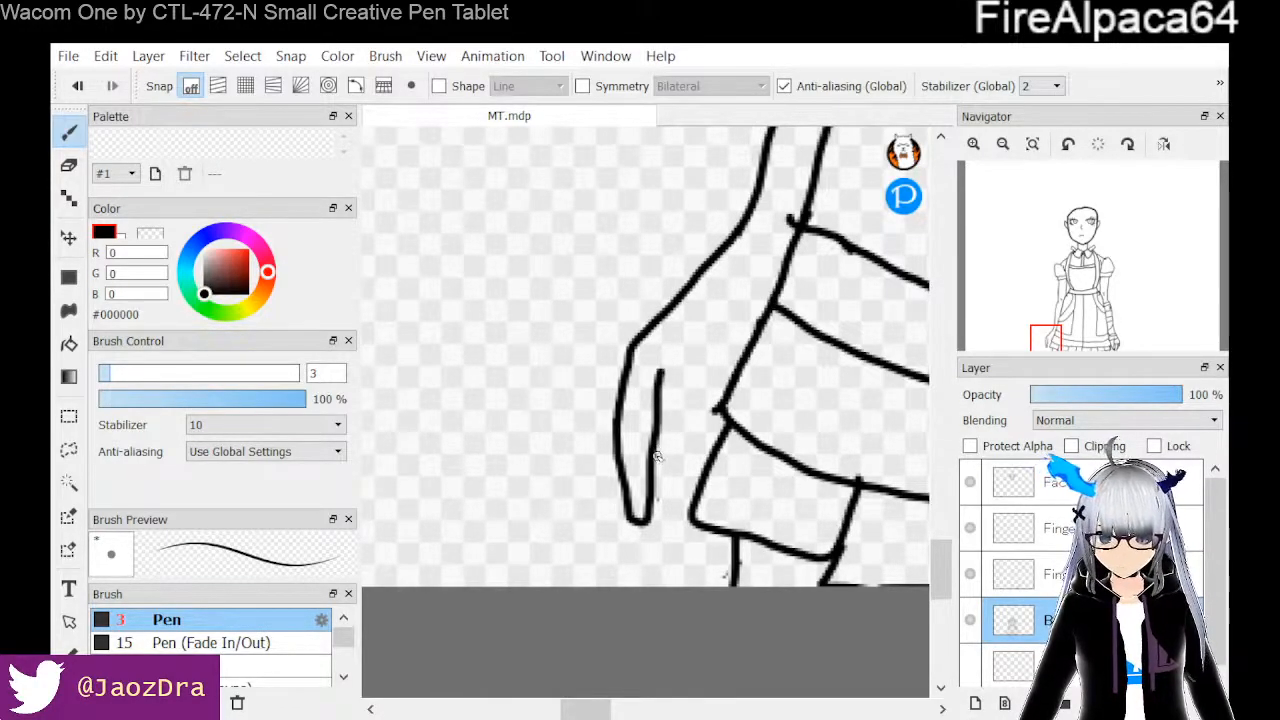
{"action": "left_click_drag", "start_coordinate": [655, 453], "coordinate": [675, 497]}
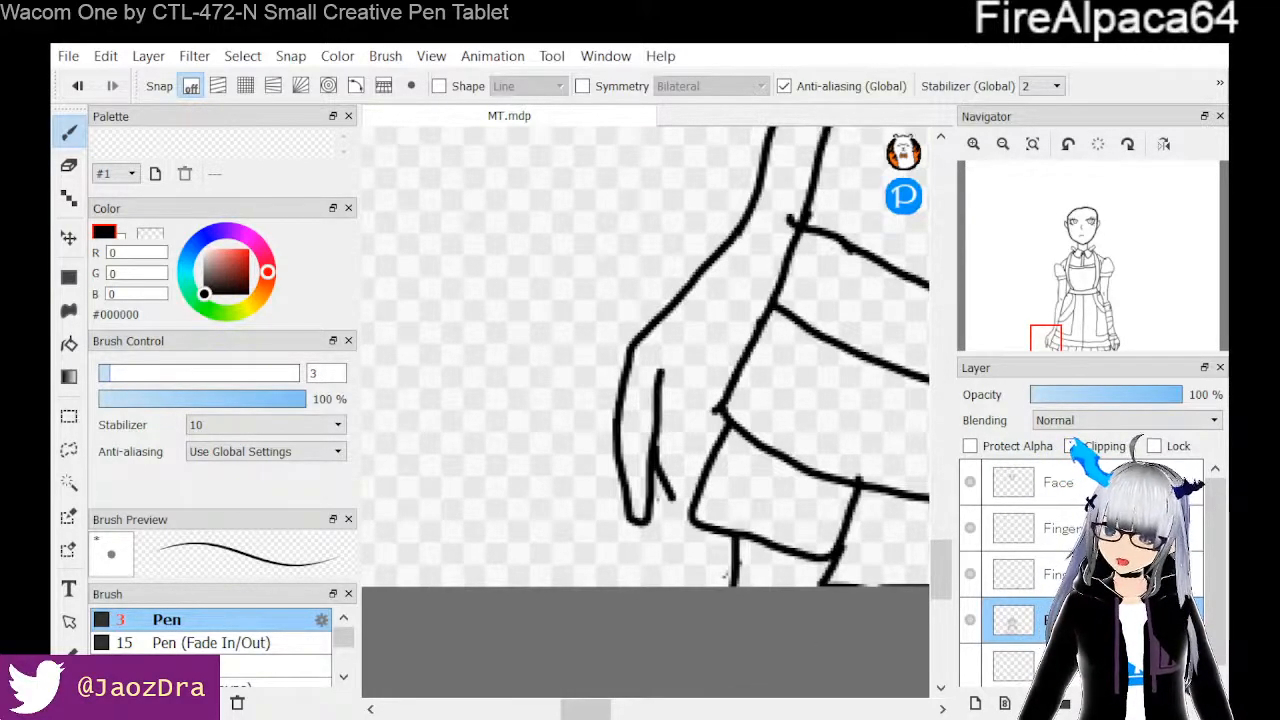
{"action": "mouse_move", "coordinate": [590, 708]}
{"action": "left_mouse_down"}
{"action": "mouse_move", "coordinate": [722, 688]}
{"action": "mouse_move", "coordinate": [591, 690]}
{"action": "left_mouse_up"}
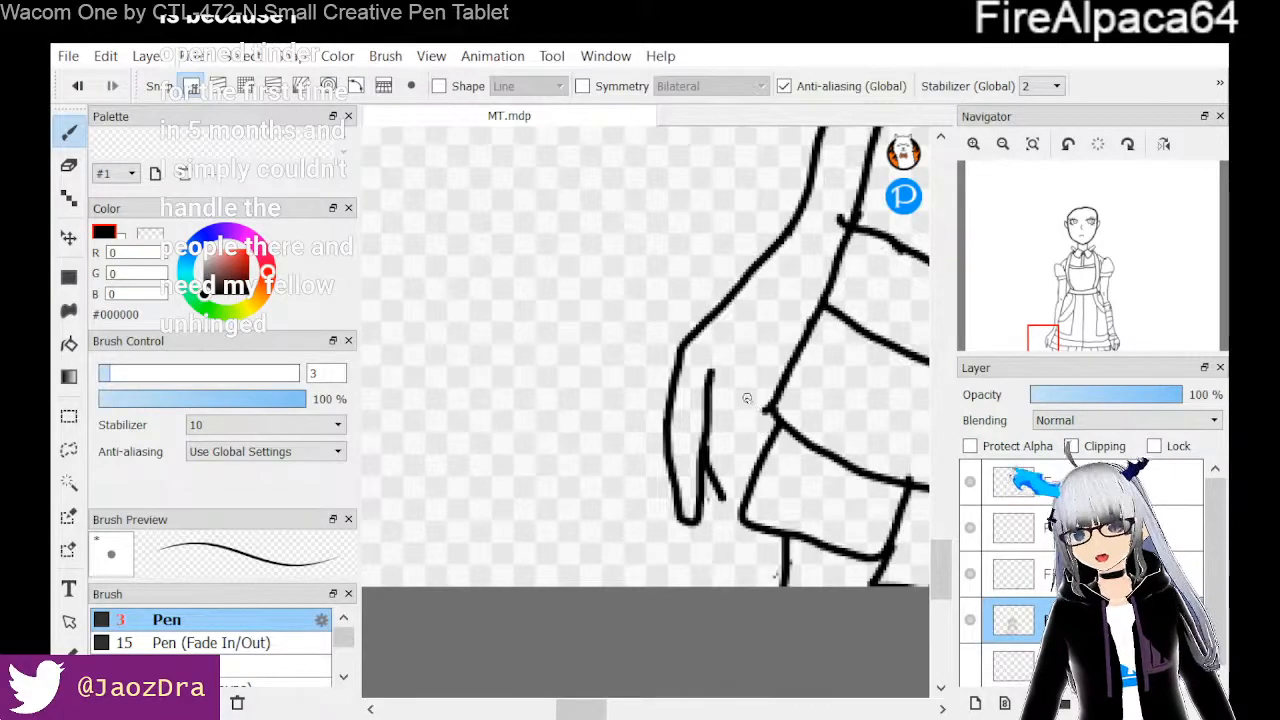
{"action": "left_click_drag", "start_coordinate": [748, 383], "coordinate": [731, 420]}
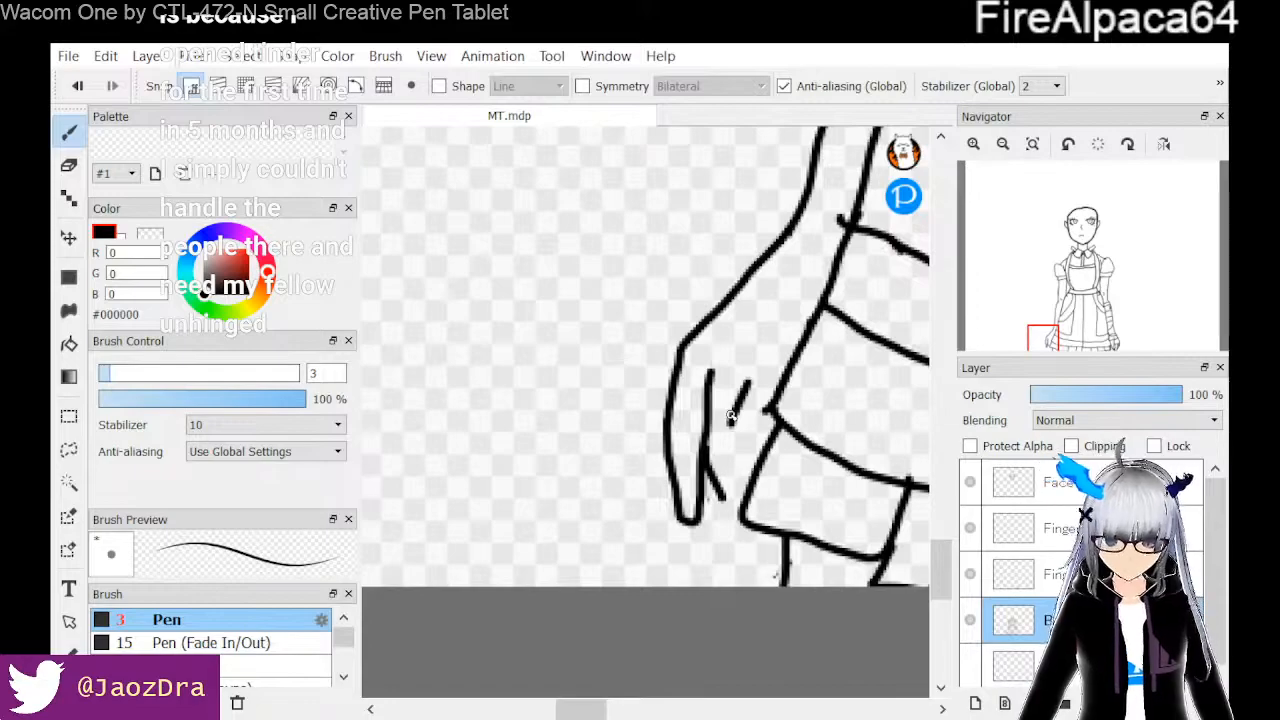
{"action": "key", "text": "ctrl+z"}
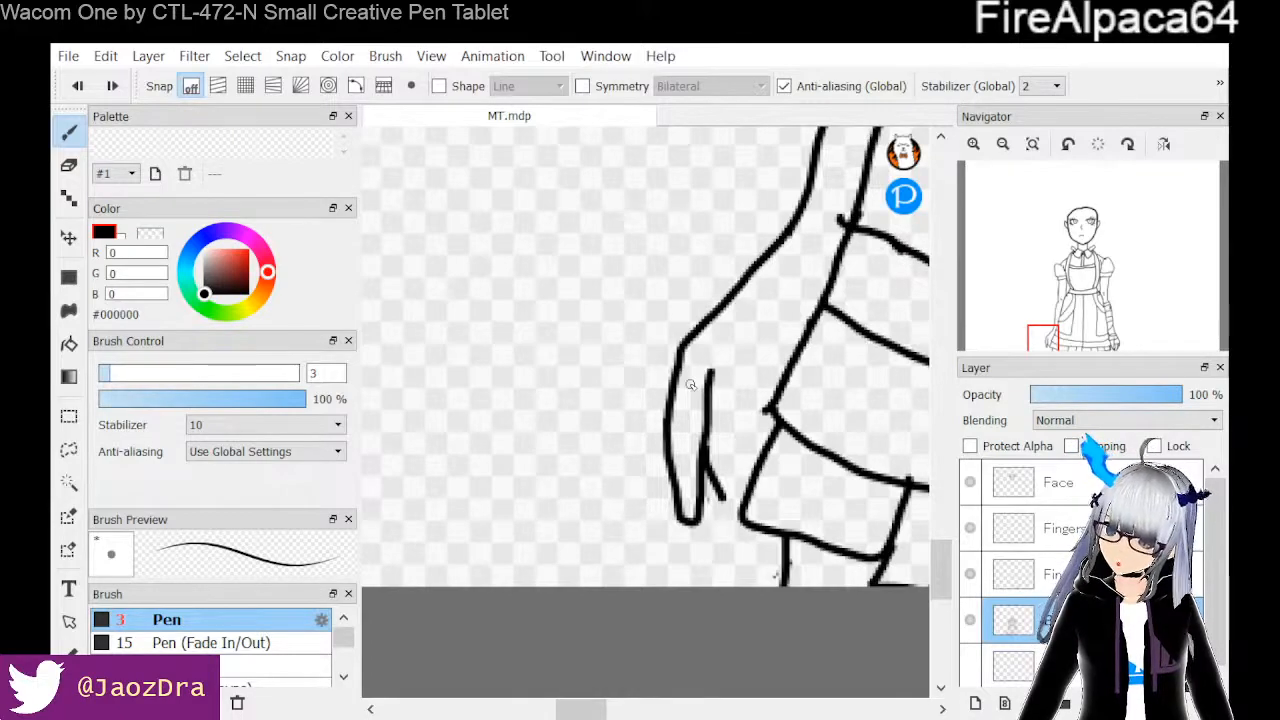
Write "OwO" with two small brow strokes above it in the empty canvas area beside the character's bandaged arm
{"action": "scroll", "coordinate": [690, 385], "scroll_direction": "down", "scroll_amount": 5}
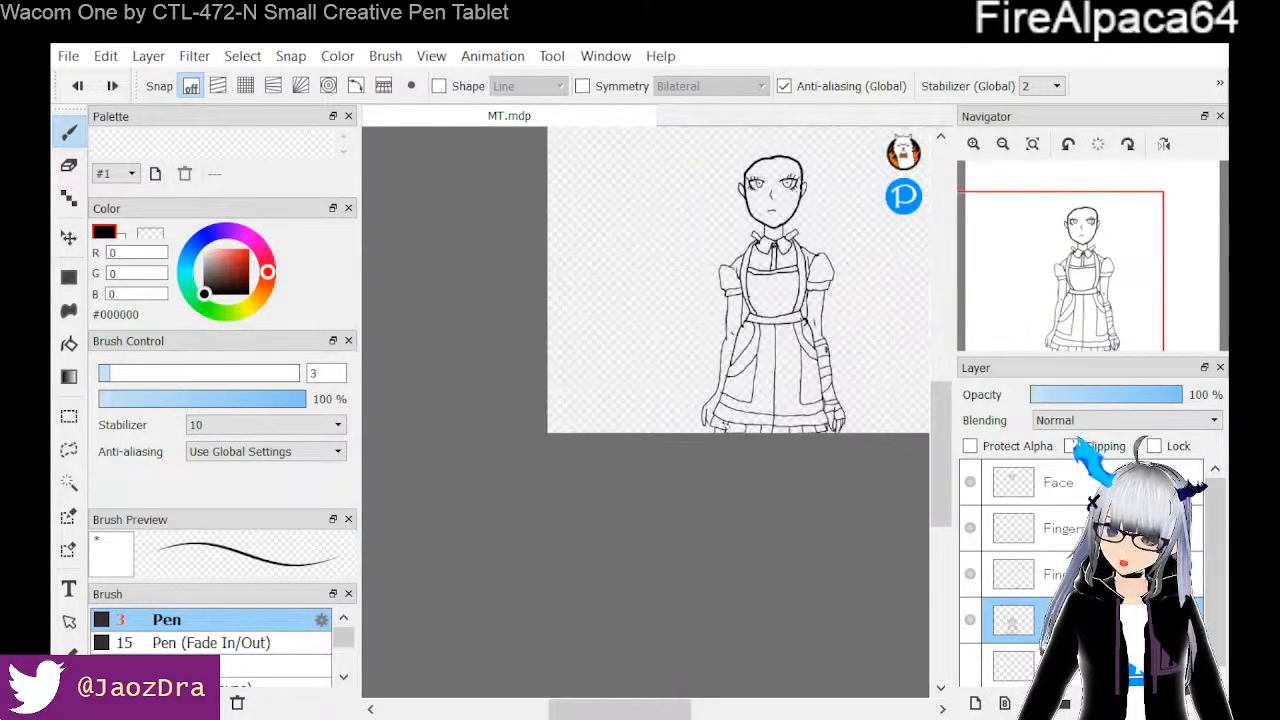
{"action": "scroll", "coordinate": [770, 432], "scroll_direction": "up", "scroll_amount": 1}
{"action": "left_click_drag", "start_coordinate": [703, 709], "coordinate": [748, 709]}
{"action": "scroll", "coordinate": [766, 540], "scroll_direction": "down", "scroll_amount": 1}
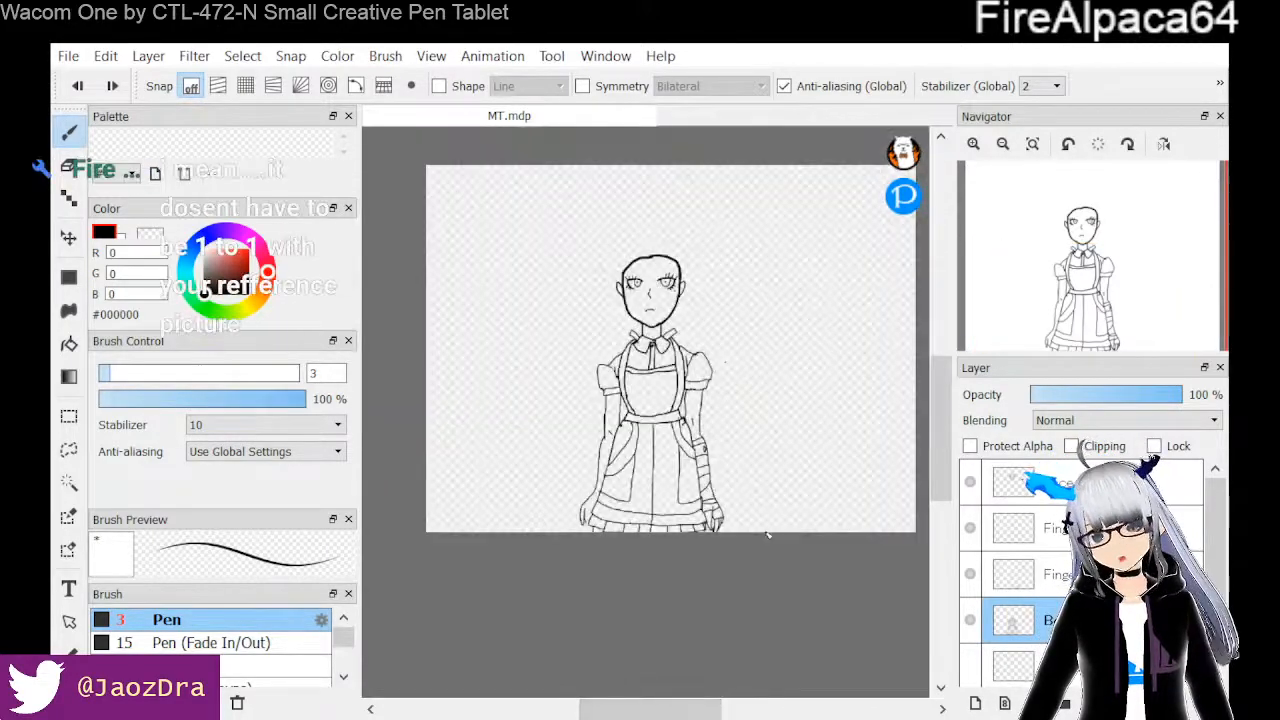
{"action": "left_click_drag", "start_coordinate": [945, 497], "coordinate": [945, 485]}
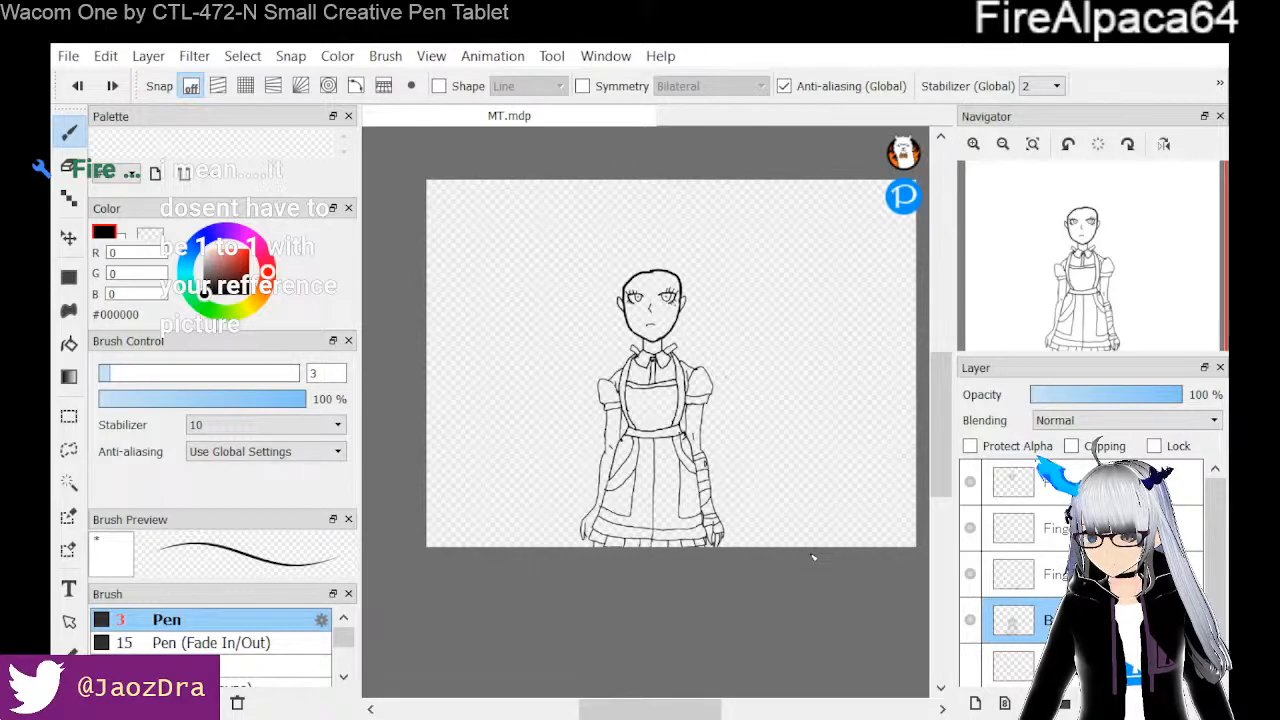
{"action": "scroll", "coordinate": [836, 478], "scroll_direction": "up", "scroll_amount": 3}
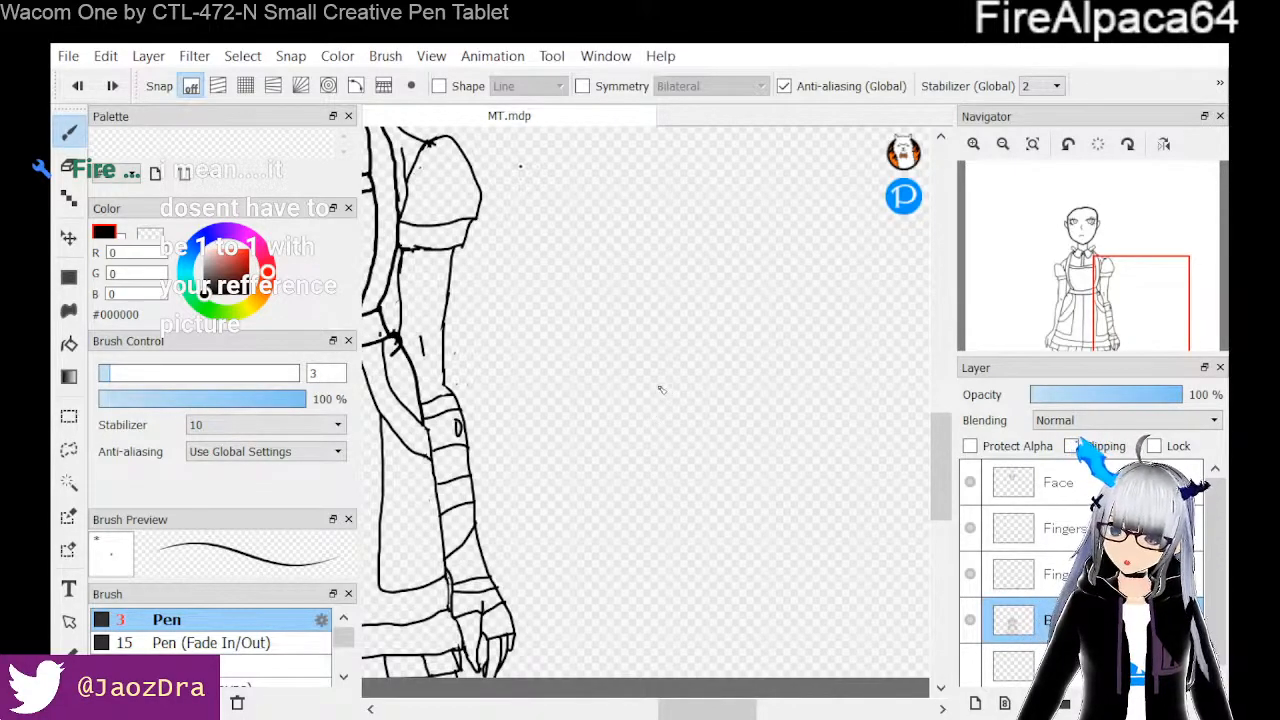
{"action": "mouse_move", "coordinate": [625, 338]}
{"action": "left_mouse_down"}
{"action": "mouse_move", "coordinate": [671, 384]}
{"action": "mouse_move", "coordinate": [681, 354]}
{"action": "mouse_move", "coordinate": [682, 383]}
{"action": "mouse_move", "coordinate": [712, 336]}
{"action": "mouse_move", "coordinate": [740, 386]}
{"action": "mouse_move", "coordinate": [764, 362]}
{"action": "mouse_move", "coordinate": [734, 328]}
{"action": "left_mouse_up"}
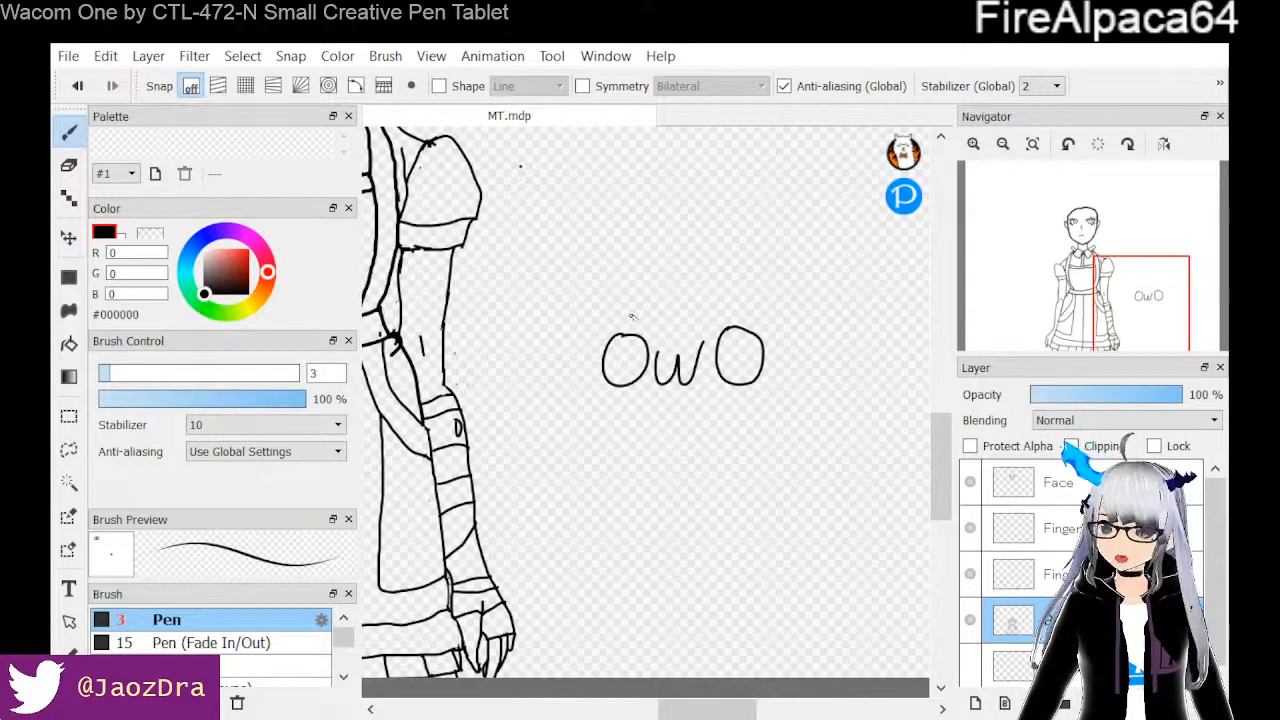
{"action": "left_click_drag", "start_coordinate": [630, 310], "coordinate": [722, 310]}
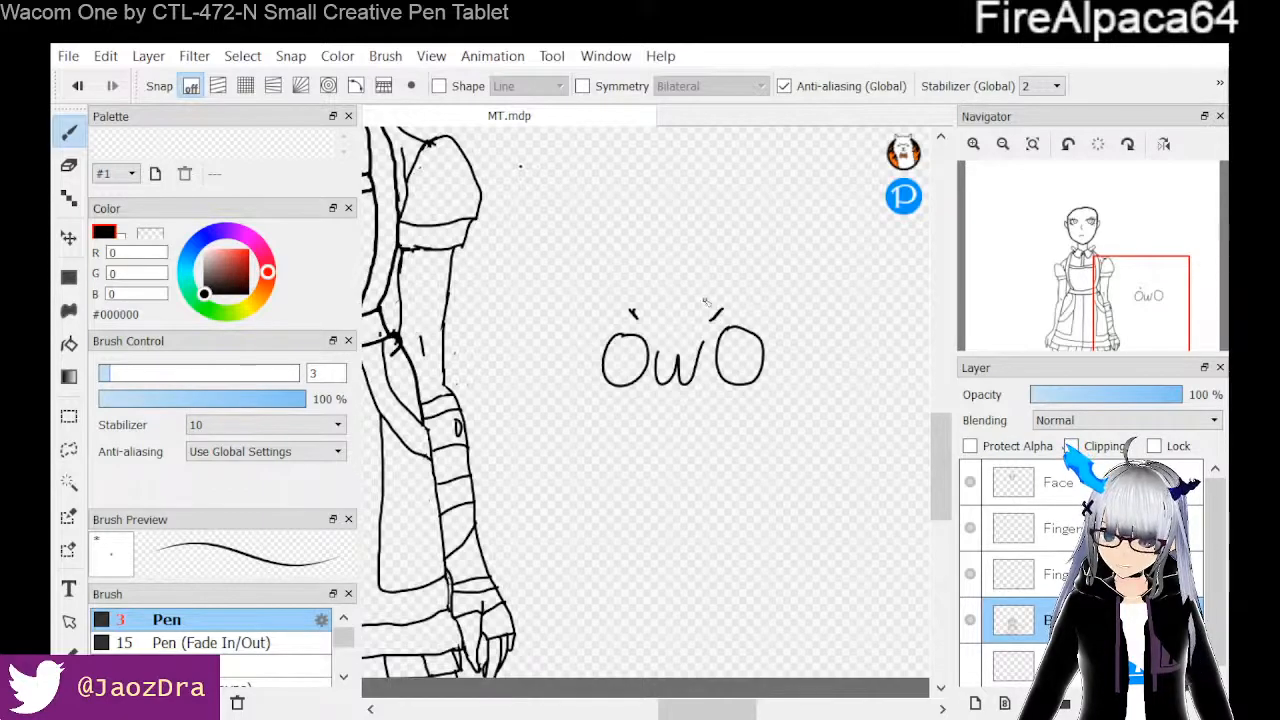
Add thin connecting strokes between the finger bases on the unfinished hand with the Pen at size 1.7
{"action": "left_click_drag", "start_coordinate": [700, 710], "coordinate": [603, 710]}
{"action": "scroll", "coordinate": [931, 507], "scroll_direction": "down", "scroll_amount": 5}
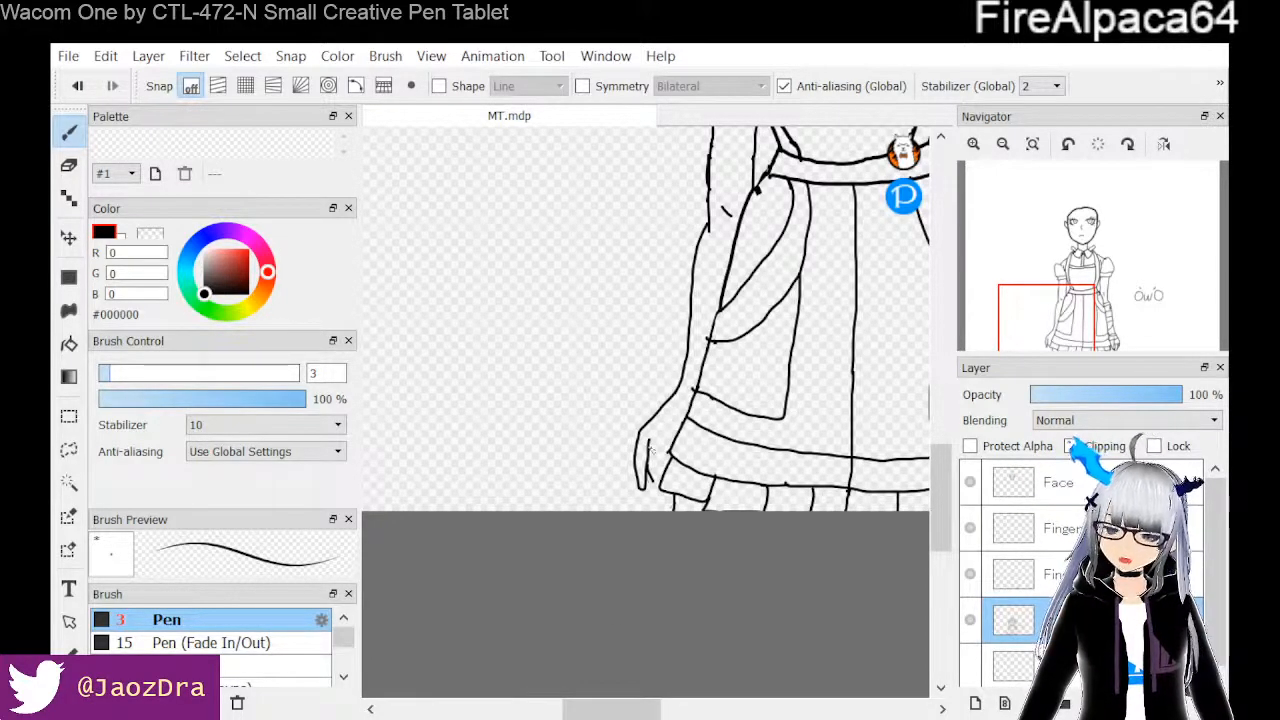
{"action": "scroll", "coordinate": [666, 422], "scroll_direction": "up", "scroll_amount": 1}
{"action": "scroll", "coordinate": [666, 422], "scroll_direction": "down", "scroll_amount": 1}
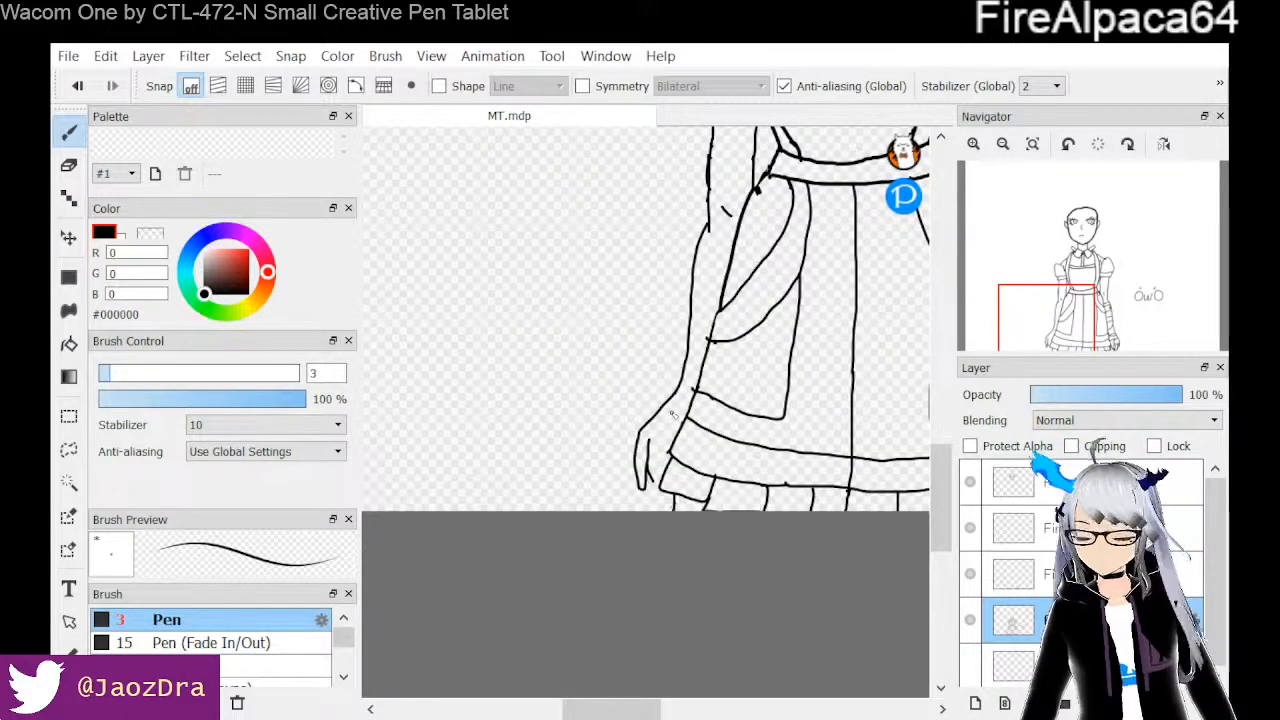
{"action": "scroll", "coordinate": [672, 415], "scroll_direction": "up", "scroll_amount": 5}
{"action": "scroll", "coordinate": [671, 412], "scroll_direction": "down", "scroll_amount": 1}
{"action": "scroll", "coordinate": [671, 412], "scroll_direction": "up", "scroll_amount": 1}
{"action": "scroll", "coordinate": [671, 412], "scroll_direction": "down", "scroll_amount": 3}
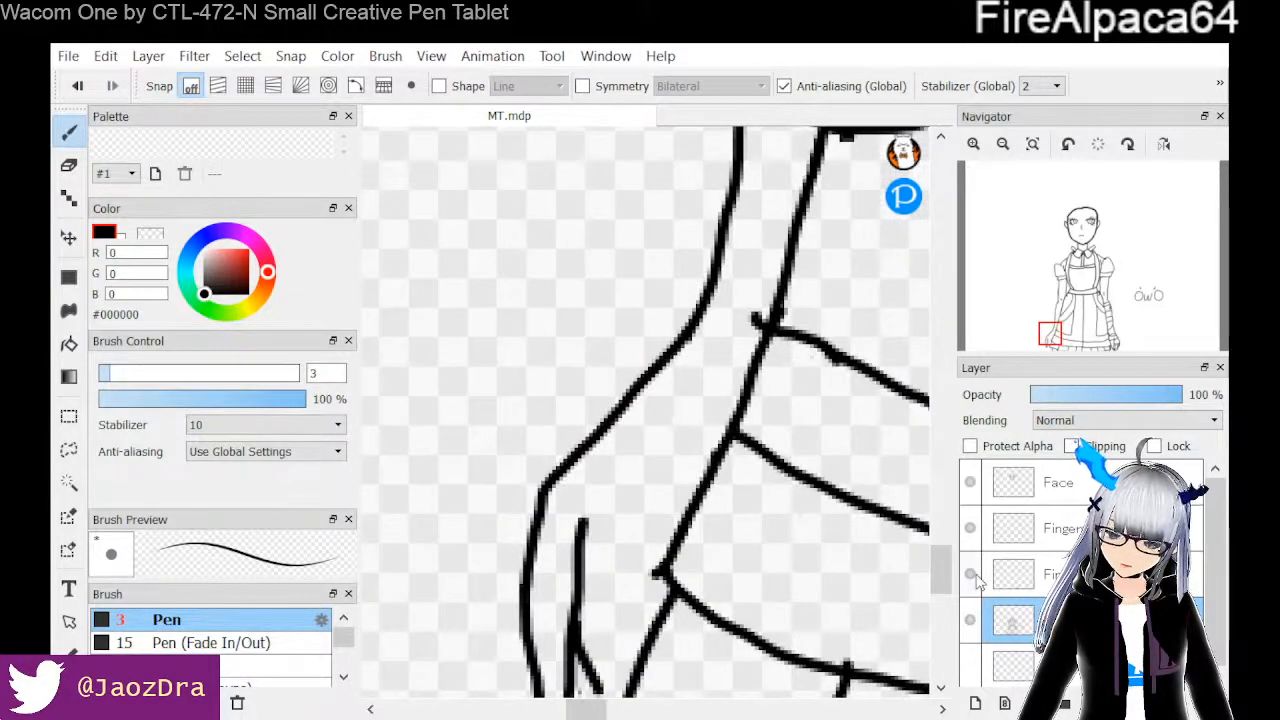
{"action": "left_click_drag", "start_coordinate": [943, 574], "coordinate": [943, 588]}
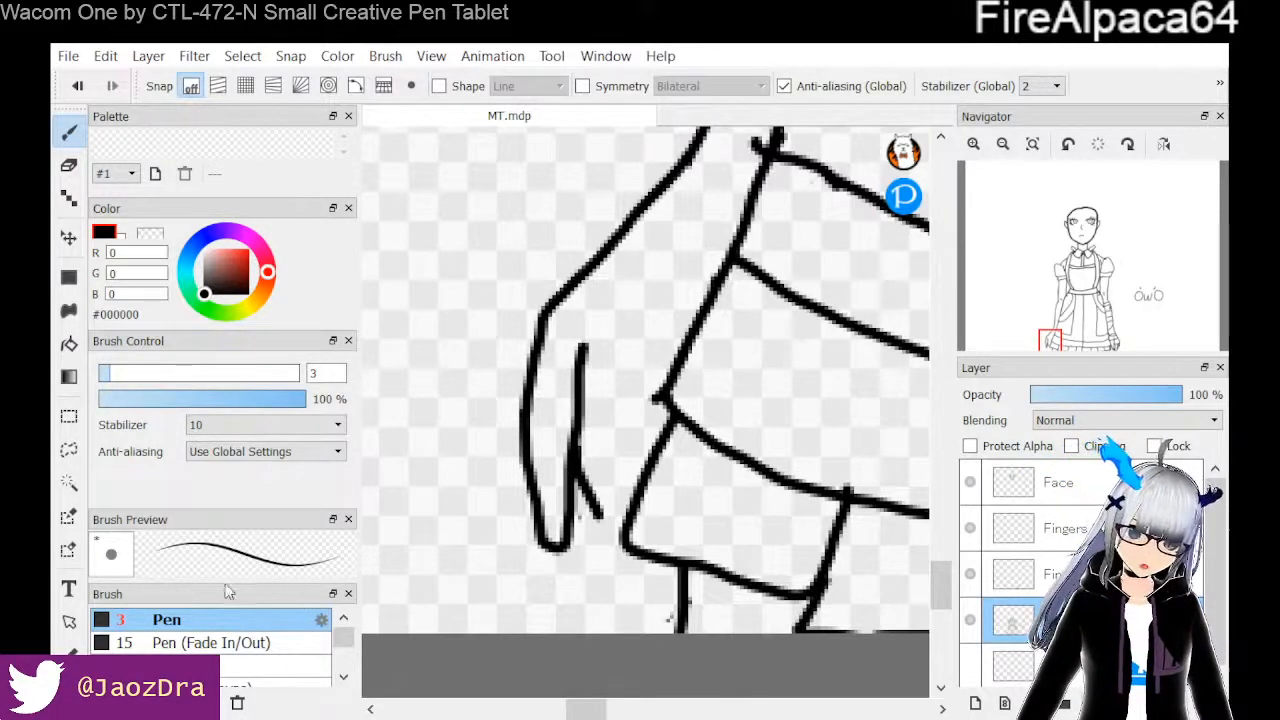
{"action": "left_click", "coordinate": [115, 376]}
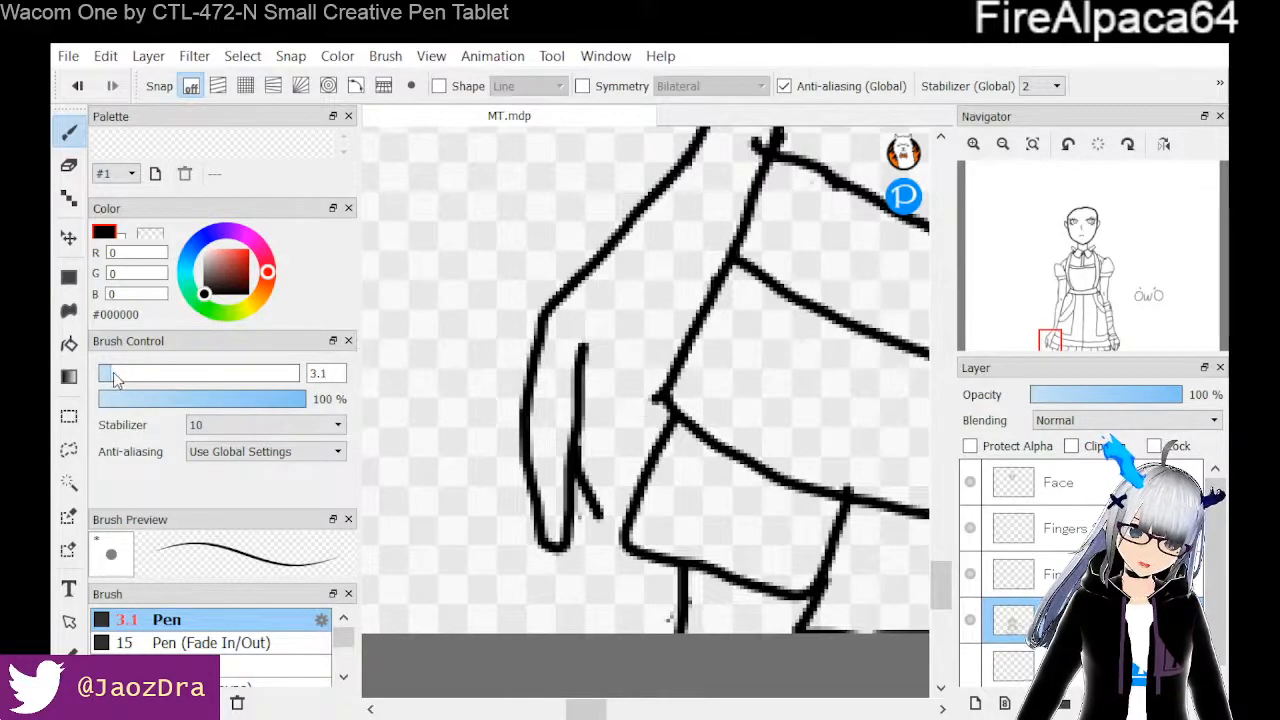
{"action": "left_click", "coordinate": [105, 374]}
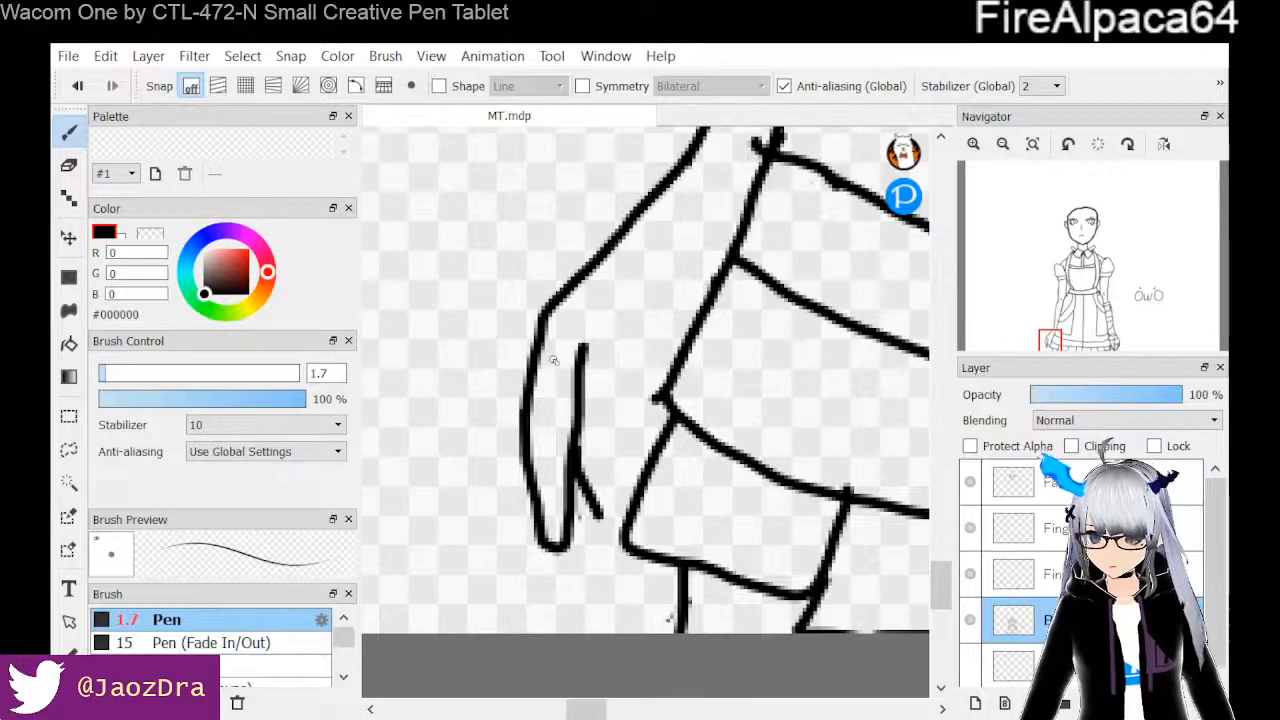
{"action": "left_click_drag", "start_coordinate": [569, 322], "coordinate": [588, 346]}
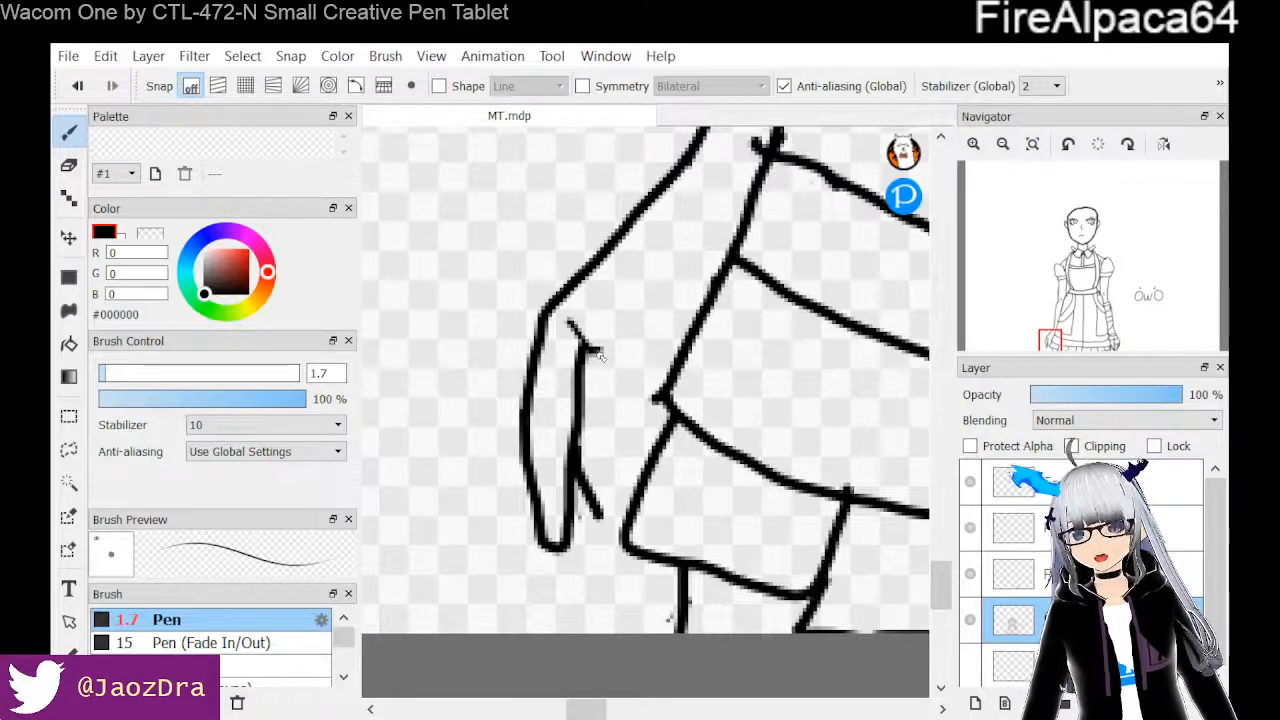
{"action": "left_click_drag", "start_coordinate": [599, 349], "coordinate": [604, 315]}
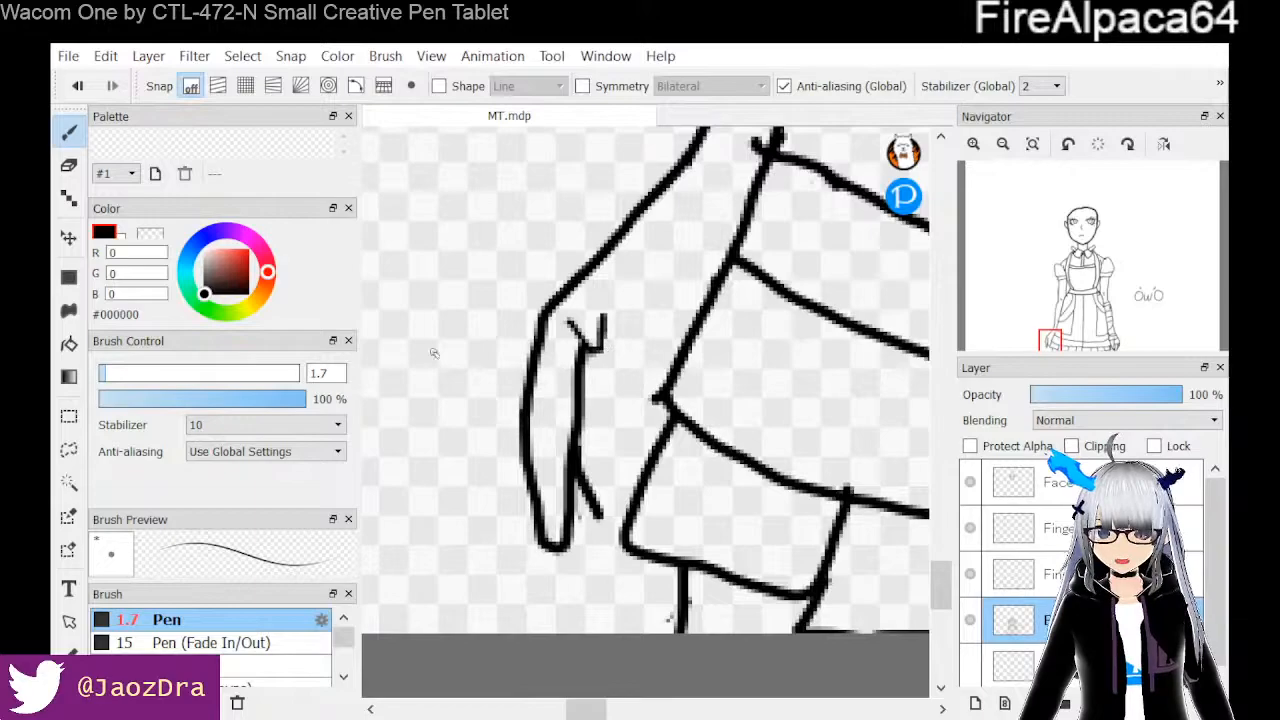
Draw the finger nearest the skirt and close the tip of the middle finger with the Pen at size 3
{"action": "double_click", "coordinate": [328, 367]}
{"action": "key", "text": "BackSpace"}
{"action": "type", "text": "3"}
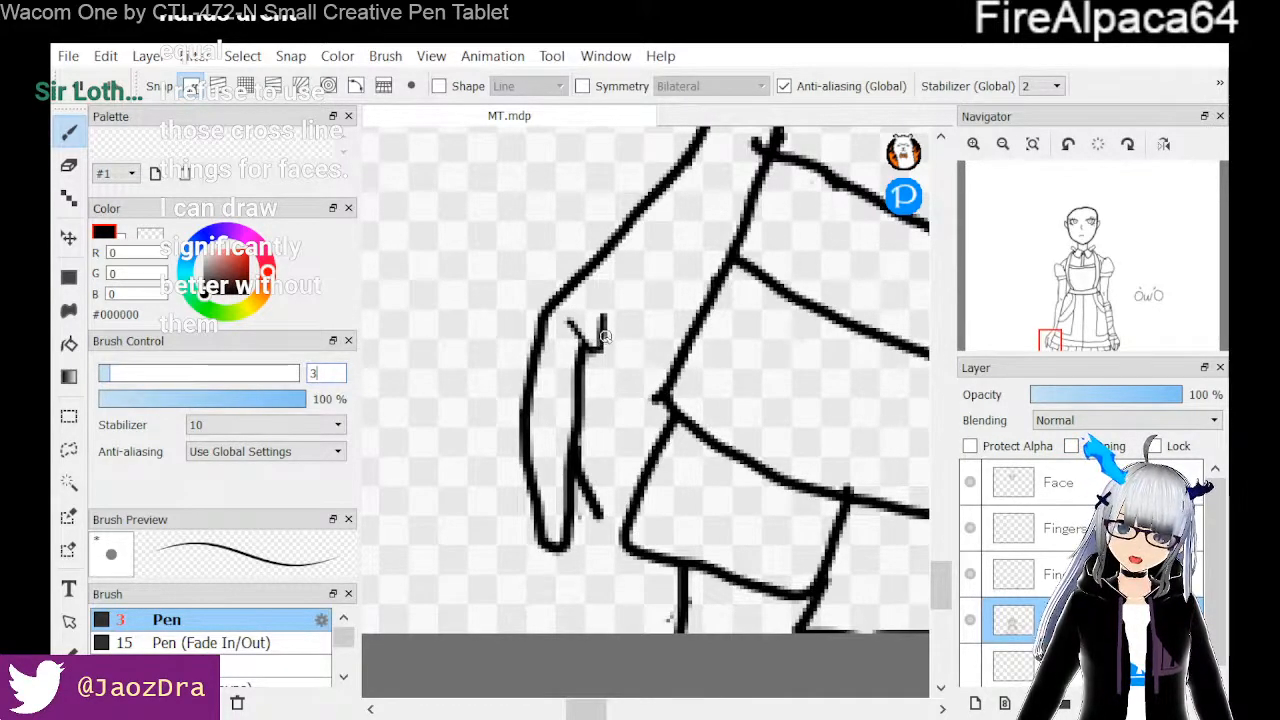
{"action": "left_click_drag", "start_coordinate": [604, 341], "coordinate": [622, 456]}
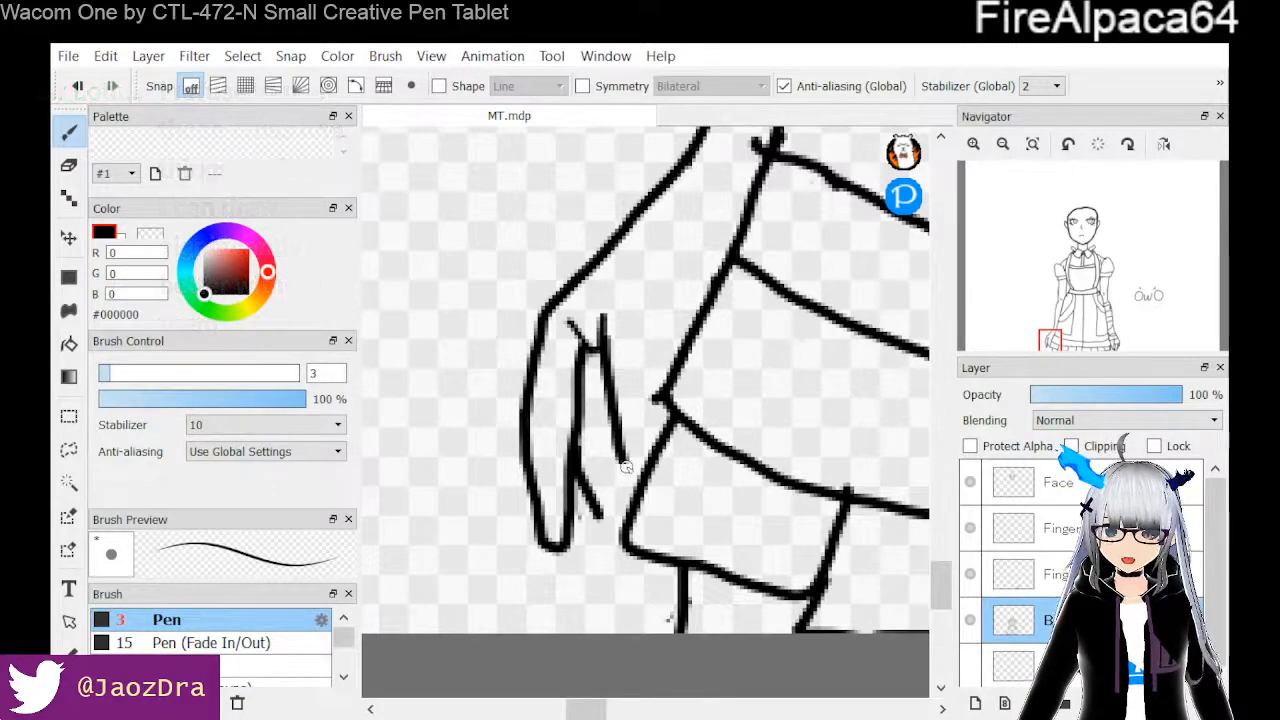
{"action": "left_click_drag", "start_coordinate": [628, 470], "coordinate": [642, 416]}
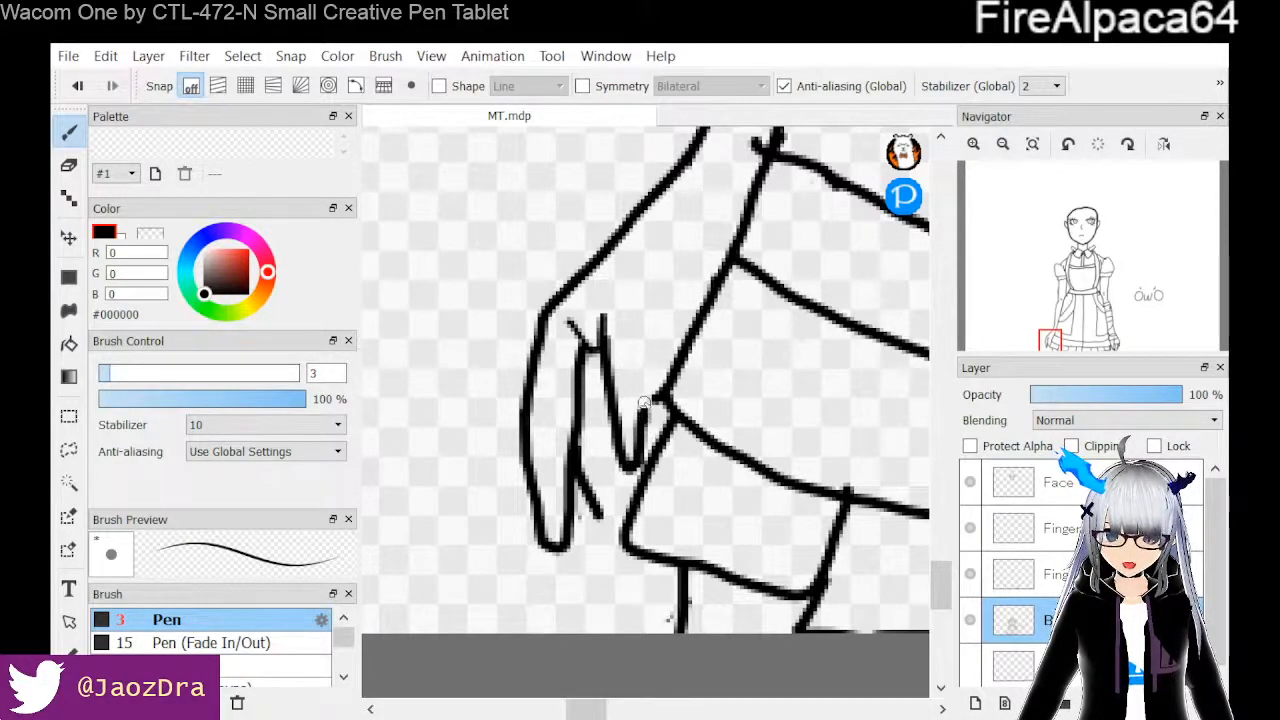
{"action": "left_click_drag", "start_coordinate": [647, 388], "coordinate": [660, 322]}
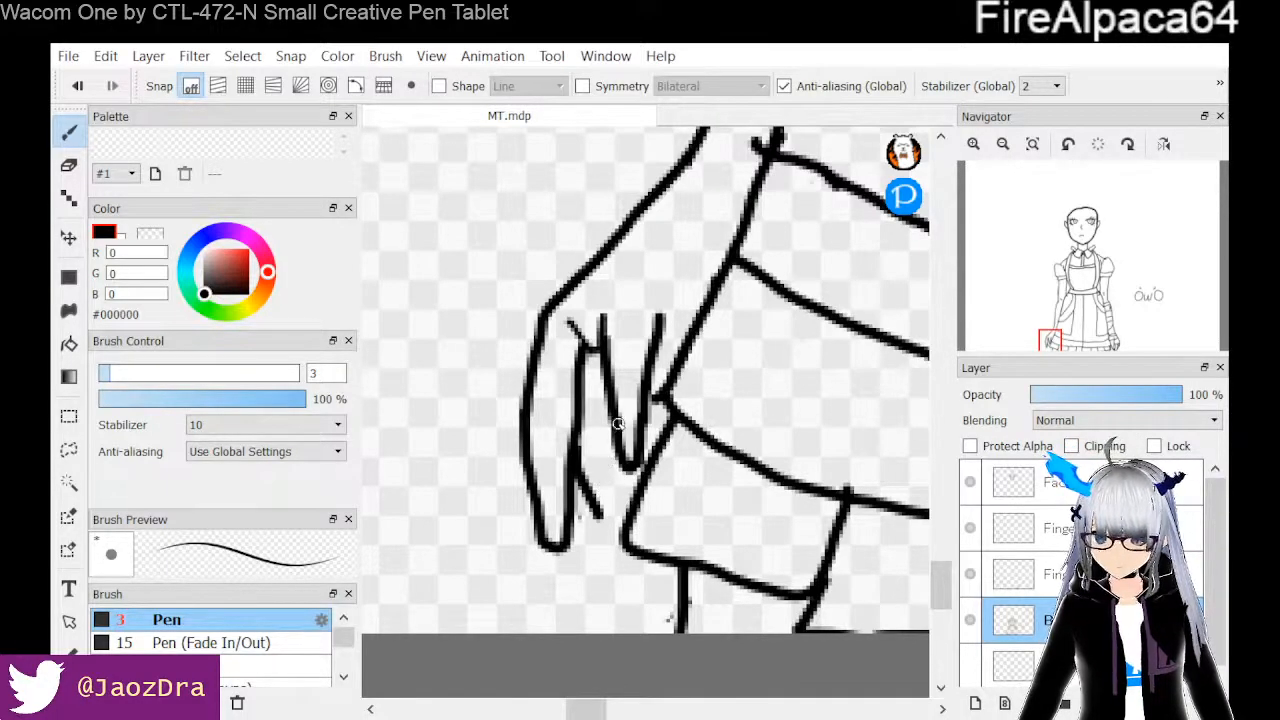
{"action": "left_click_drag", "start_coordinate": [612, 410], "coordinate": [604, 435]}
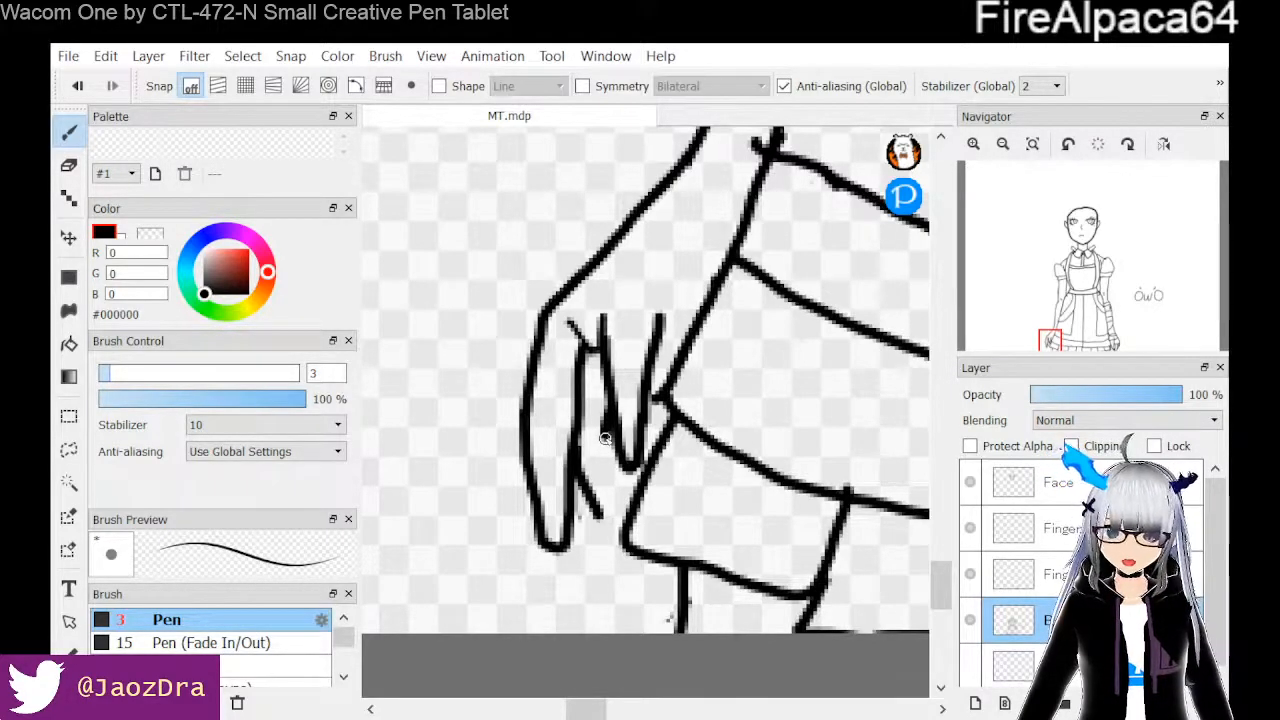
{"action": "mouse_move", "coordinate": [606, 437]}
{"action": "left_mouse_down"}
{"action": "mouse_move", "coordinate": [626, 500]}
{"action": "mouse_move", "coordinate": [610, 515]}
{"action": "mouse_move", "coordinate": [616, 503]}
{"action": "left_mouse_up"}
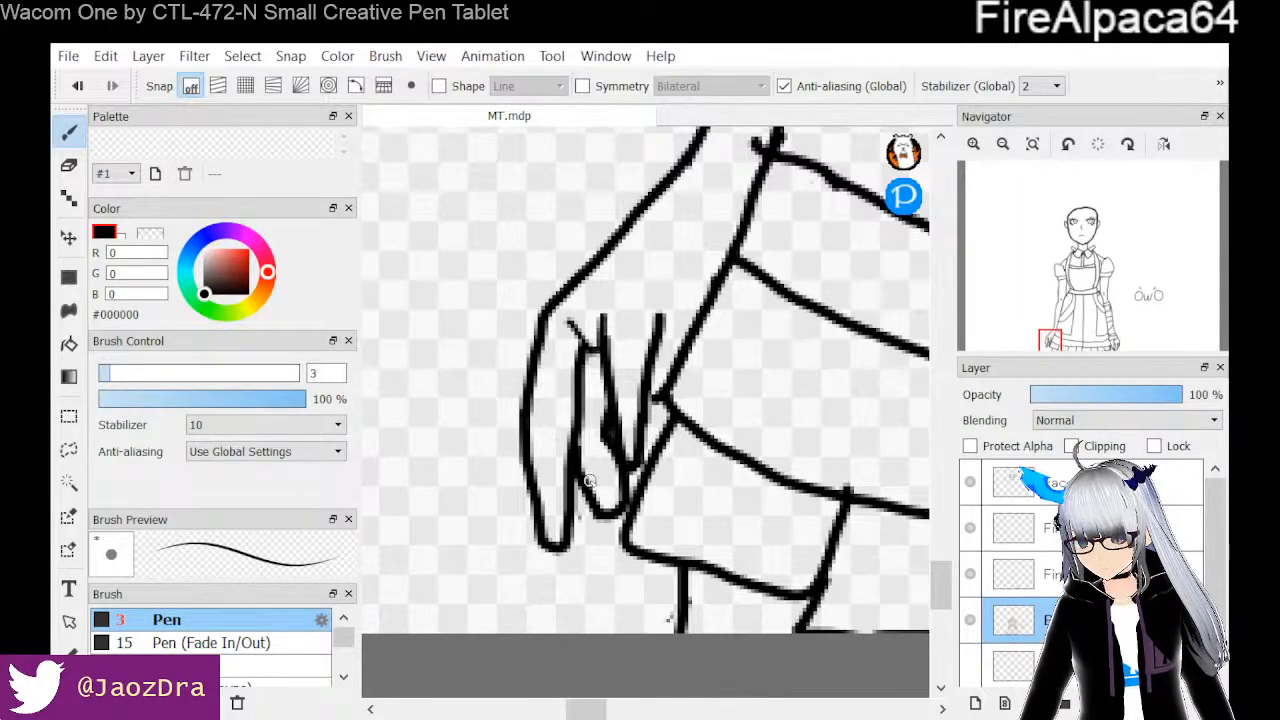
Erase the finger nearest the skirt and the middle finger's thickened inner line with the size 7.1 Eraser
{"action": "scroll", "coordinate": [668, 368], "scroll_direction": "down", "scroll_amount": 3}
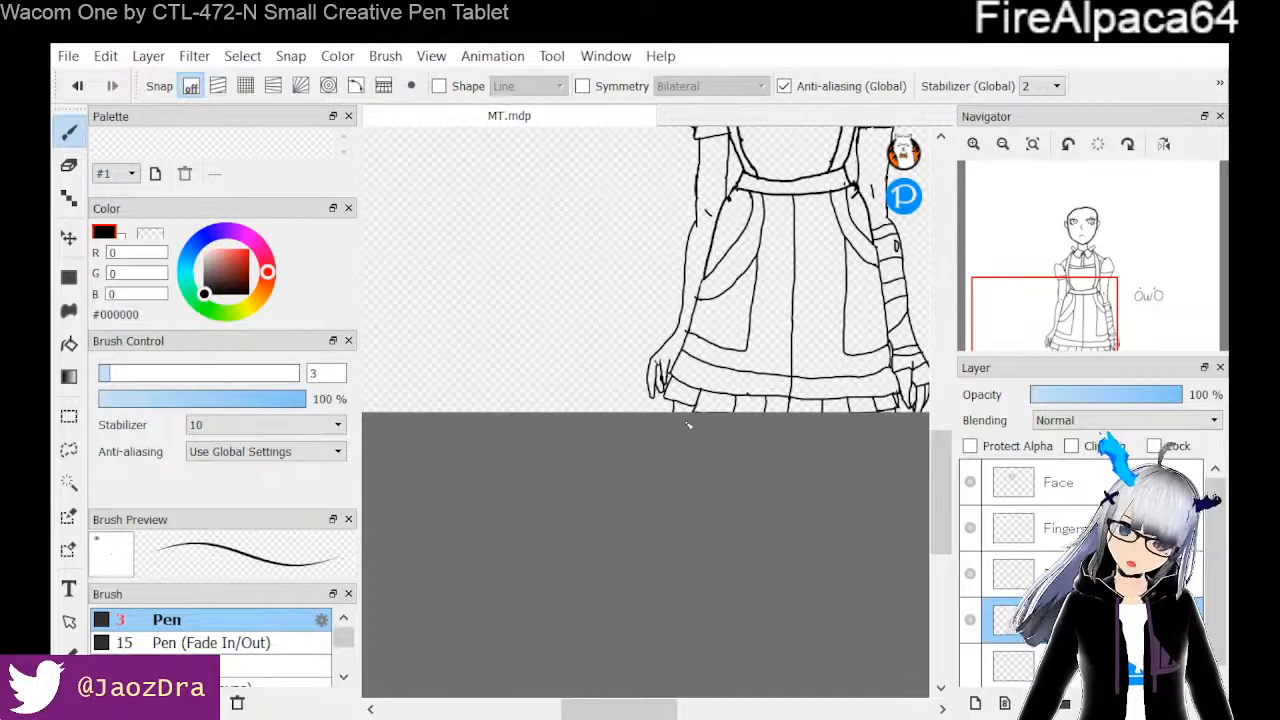
{"action": "scroll", "coordinate": [688, 425], "scroll_direction": "up", "scroll_amount": 1}
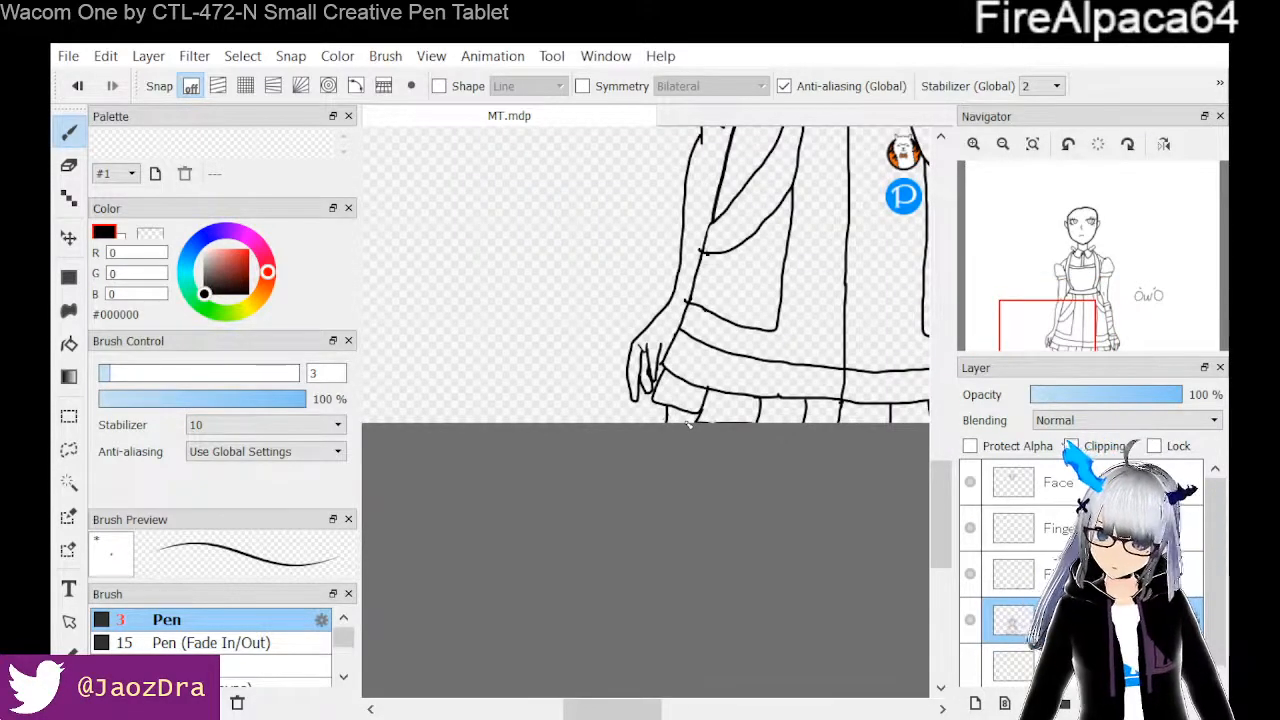
{"action": "scroll", "coordinate": [688, 425], "scroll_direction": "up", "scroll_amount": 1}
{"action": "scroll", "coordinate": [688, 425], "scroll_direction": "up", "scroll_amount": 3}
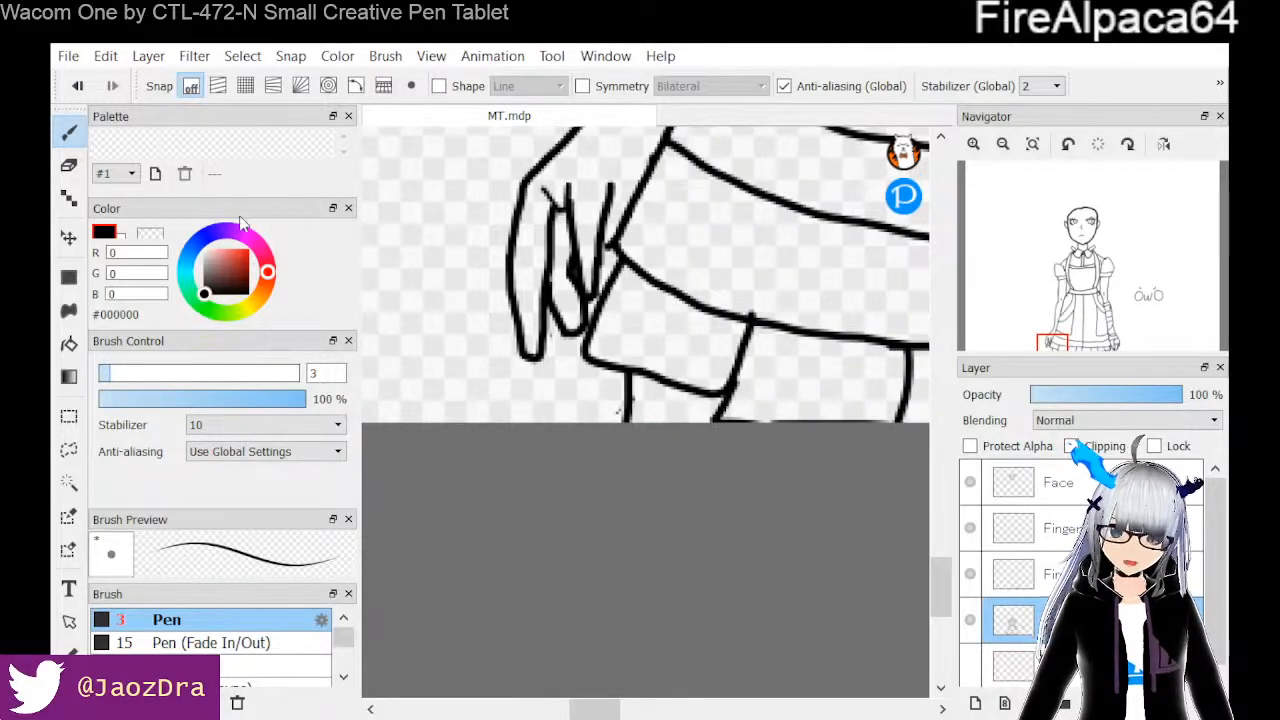
{"action": "left_click", "coordinate": [68, 165]}
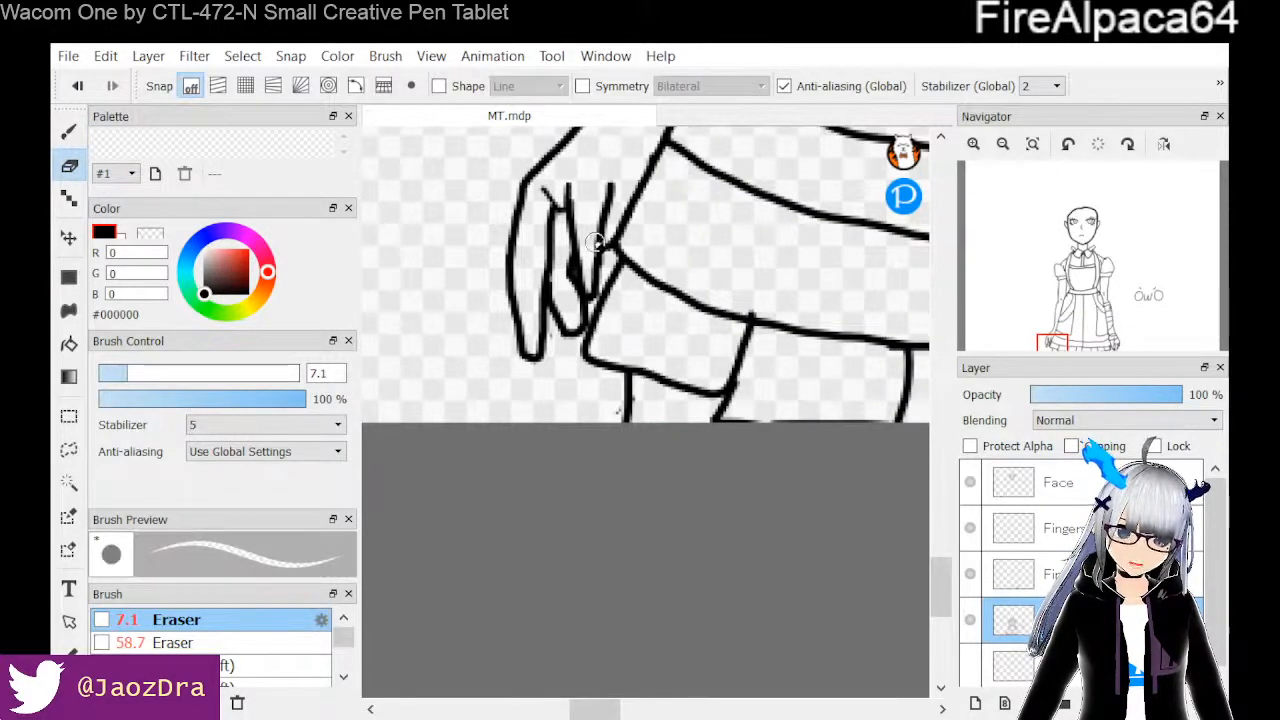
{"action": "mouse_move", "coordinate": [580, 260]}
{"action": "left_mouse_down"}
{"action": "mouse_move", "coordinate": [592, 287]}
{"action": "mouse_move", "coordinate": [600, 260]}
{"action": "mouse_move", "coordinate": [584, 290]}
{"action": "mouse_move", "coordinate": [600, 262]}
{"action": "mouse_move", "coordinate": [580, 262]}
{"action": "mouse_move", "coordinate": [587, 301]}
{"action": "mouse_move", "coordinate": [612, 158]}
{"action": "mouse_move", "coordinate": [596, 272]}
{"action": "left_mouse_up"}
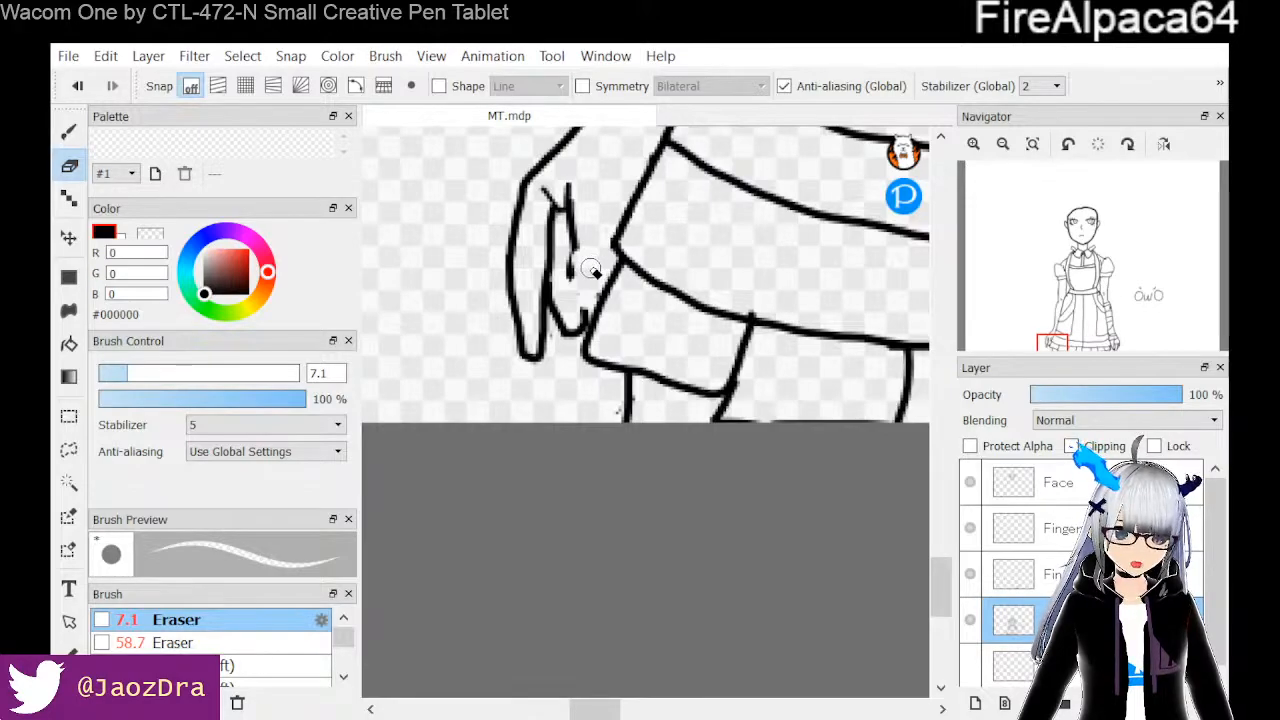
{"action": "key", "text": "b"}
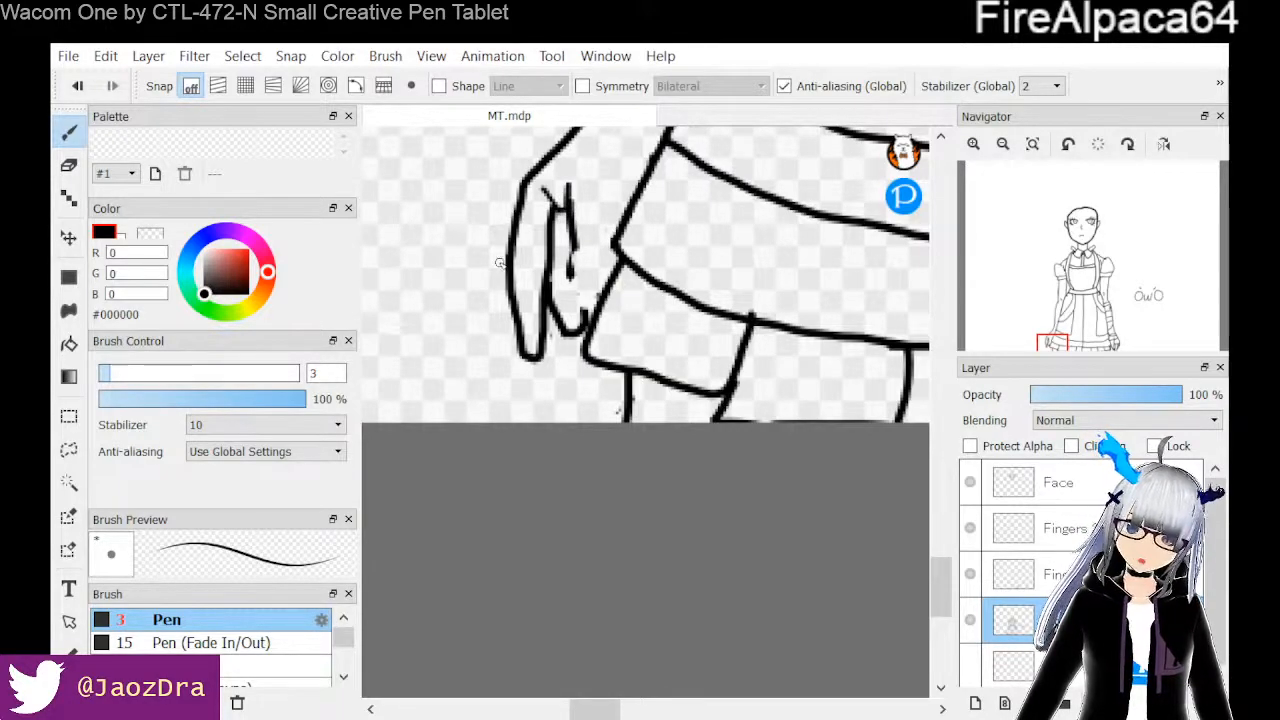
{"action": "left_click", "coordinate": [69, 165]}
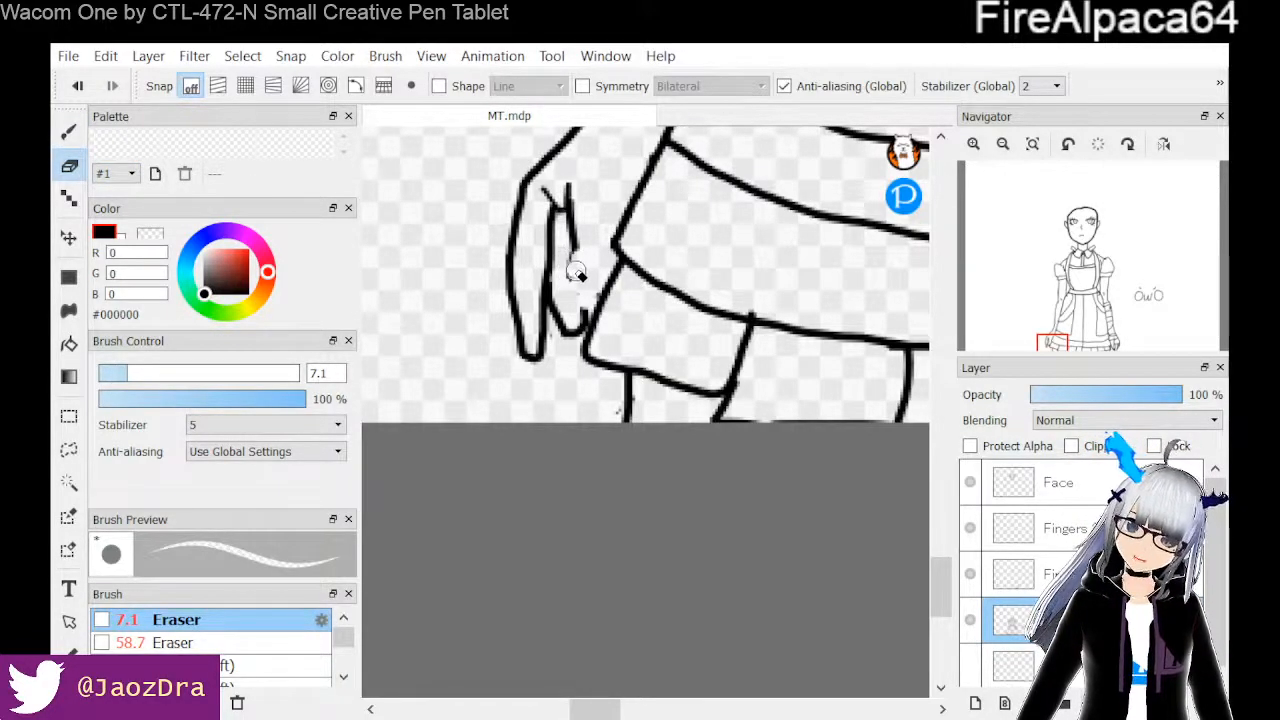
{"action": "left_click_drag", "start_coordinate": [582, 266], "coordinate": [582, 237]}
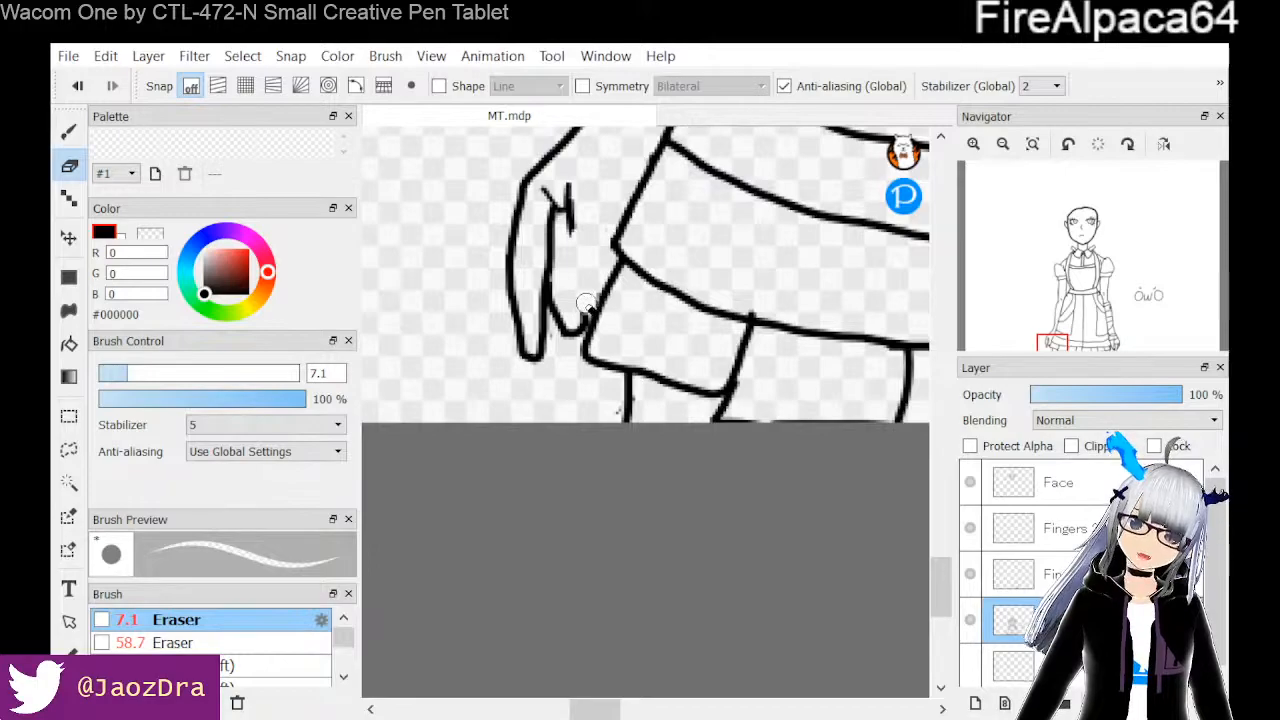
Redraw the finger nearest the skirt with the Pen at size 3, replacing the first attempt with a stroke that runs up past the hem
{"action": "left_click", "coordinate": [69, 131]}
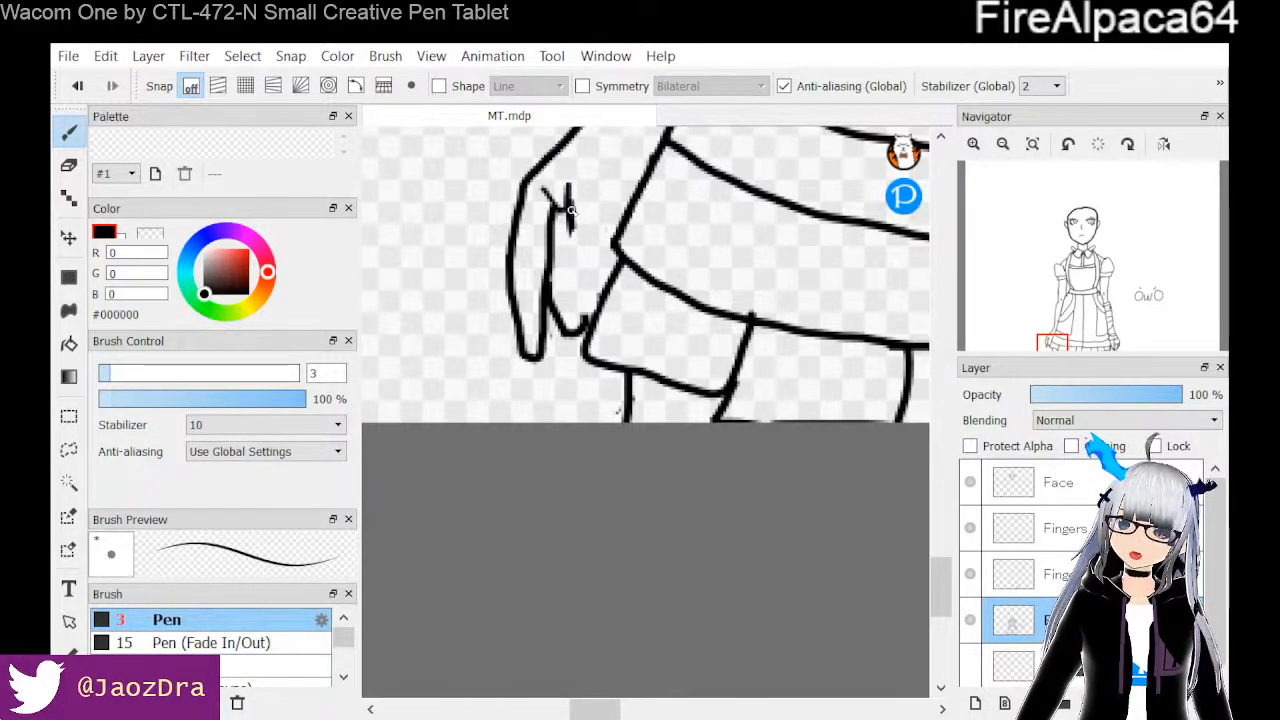
{"action": "mouse_move", "coordinate": [572, 215]}
{"action": "left_mouse_down"}
{"action": "mouse_move", "coordinate": [584, 322]}
{"action": "mouse_move", "coordinate": [619, 231]}
{"action": "left_mouse_up"}
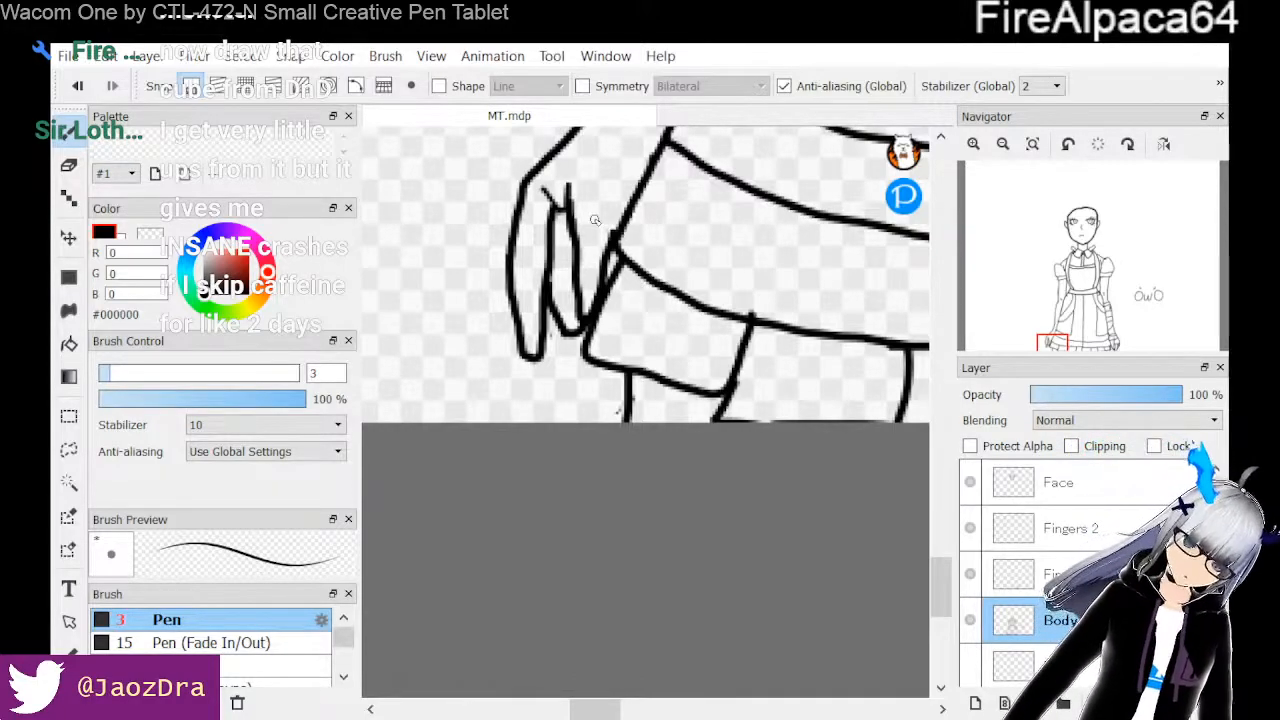
{"action": "key", "text": "ctrl+z"}
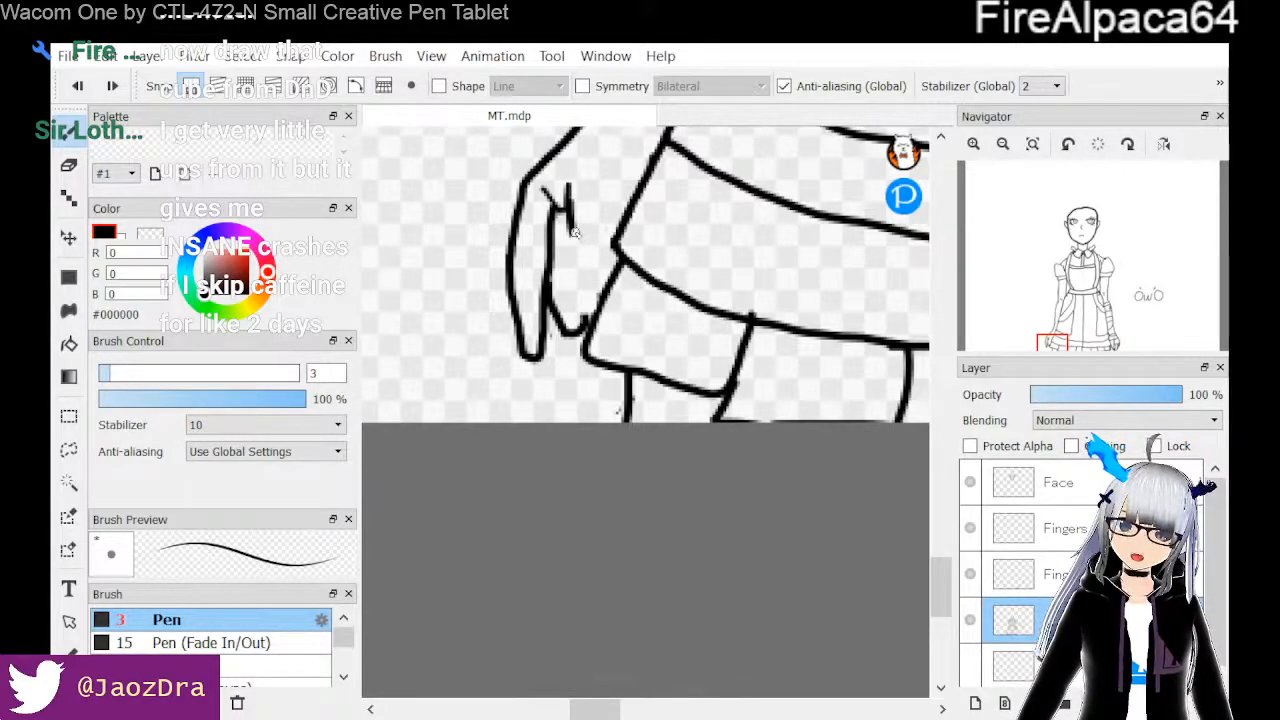
{"action": "mouse_move", "coordinate": [572, 226]}
{"action": "left_mouse_down"}
{"action": "mouse_move", "coordinate": [567, 287]}
{"action": "mouse_move", "coordinate": [587, 314]}
{"action": "mouse_move", "coordinate": [616, 189]}
{"action": "left_mouse_up"}
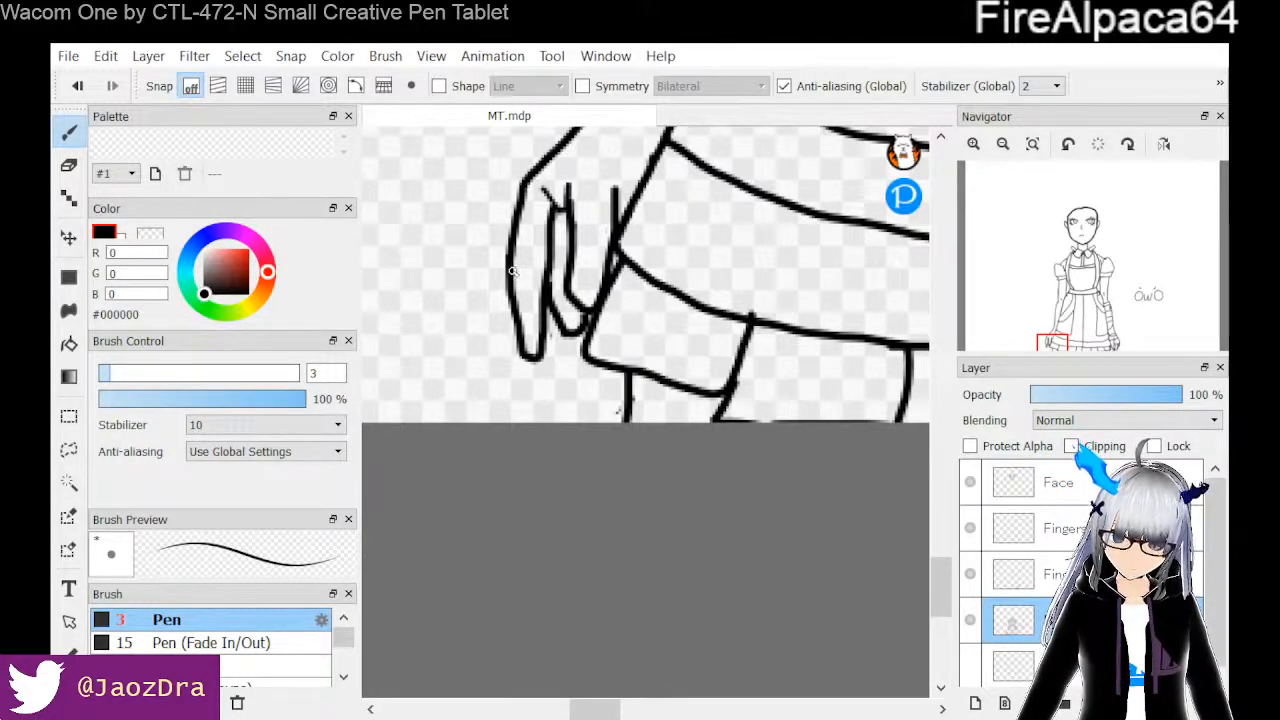
Erase the finger line above the hem corner and the skirt's side edge between the two hem lines with the size 7.1 Eraser
{"action": "left_click", "coordinate": [69, 165]}
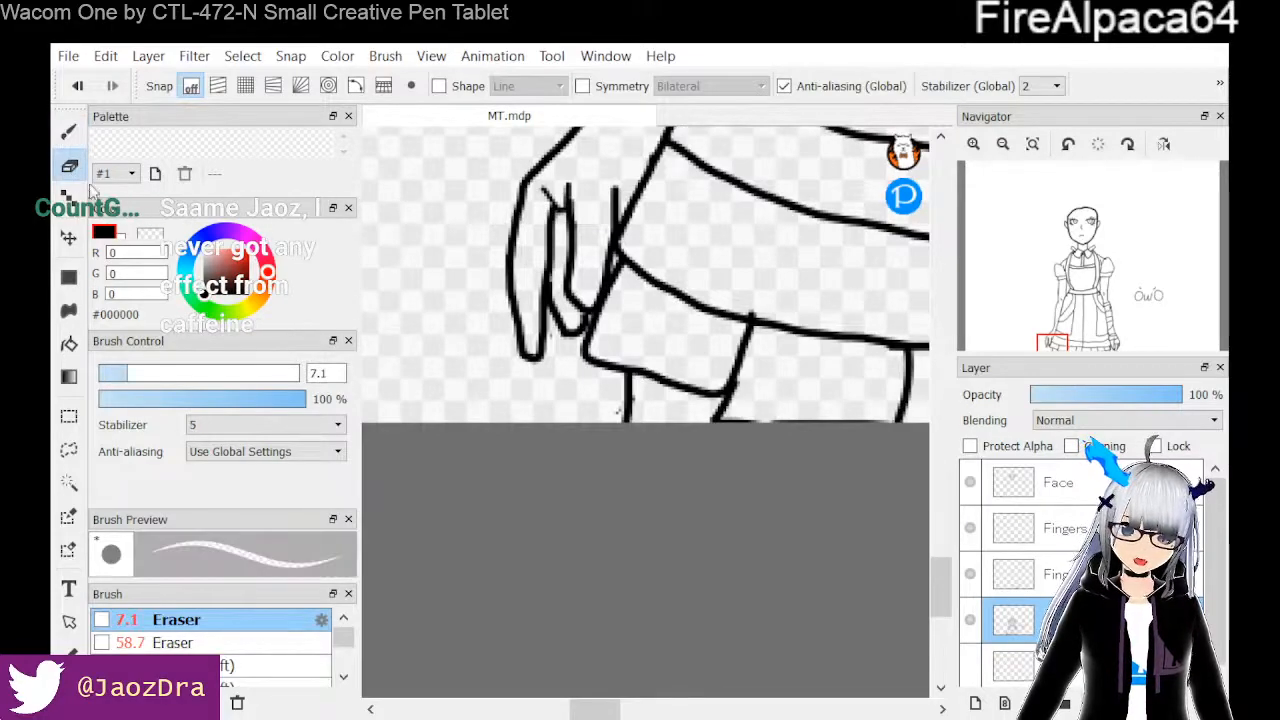
{"action": "left_click_drag", "start_coordinate": [623, 195], "coordinate": [604, 228]}
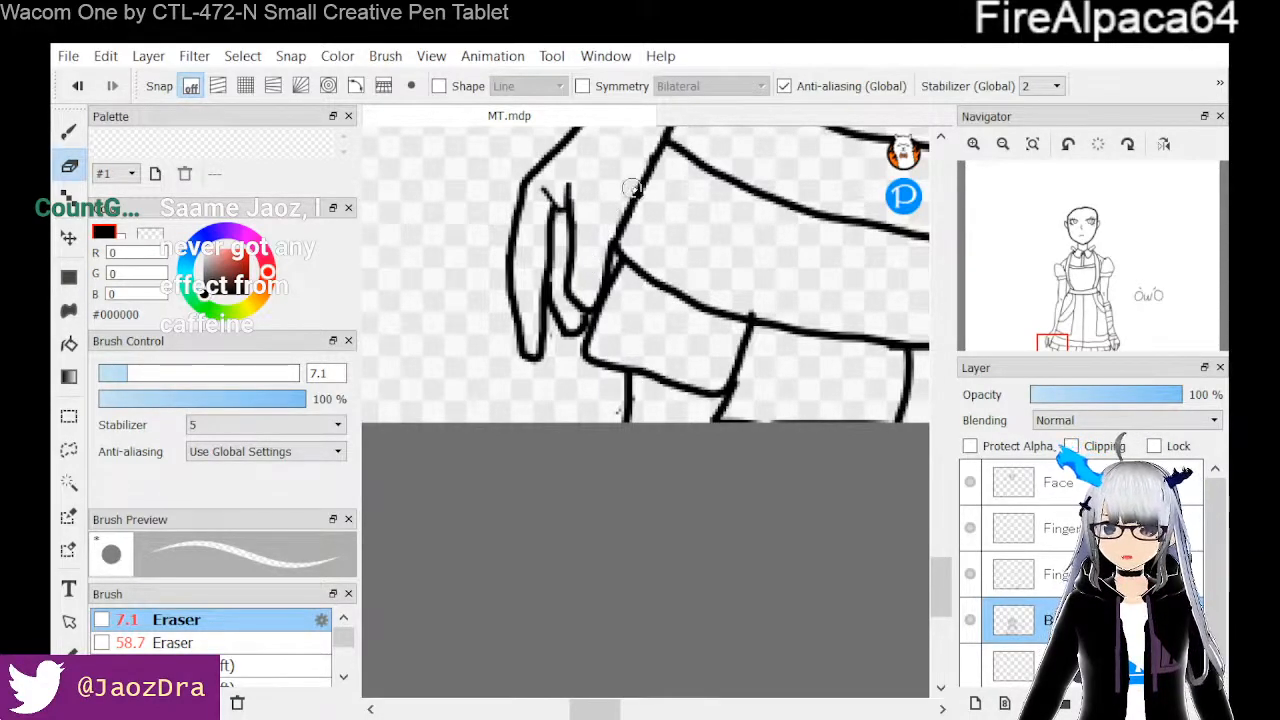
{"action": "left_click_drag", "start_coordinate": [637, 190], "coordinate": [652, 155]}
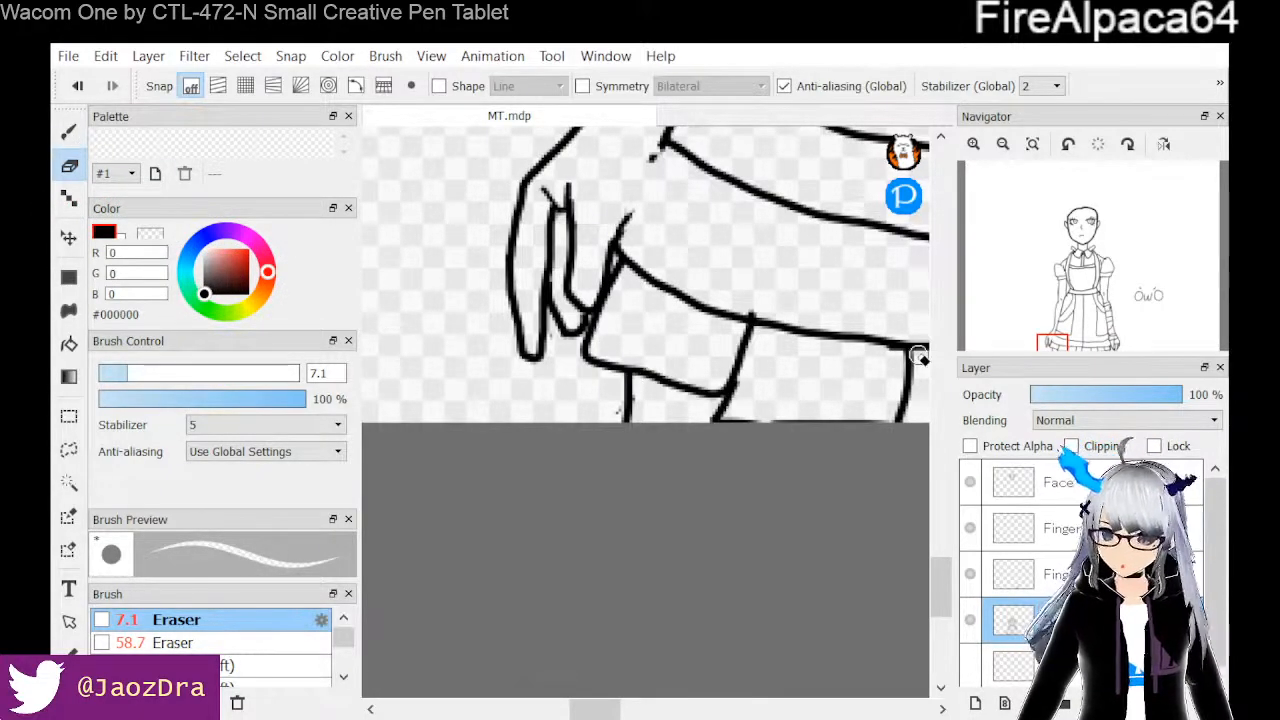
{"action": "left_click", "coordinate": [990, 530]}
{"action": "left_click_drag", "start_coordinate": [636, 206], "coordinate": [625, 228]}
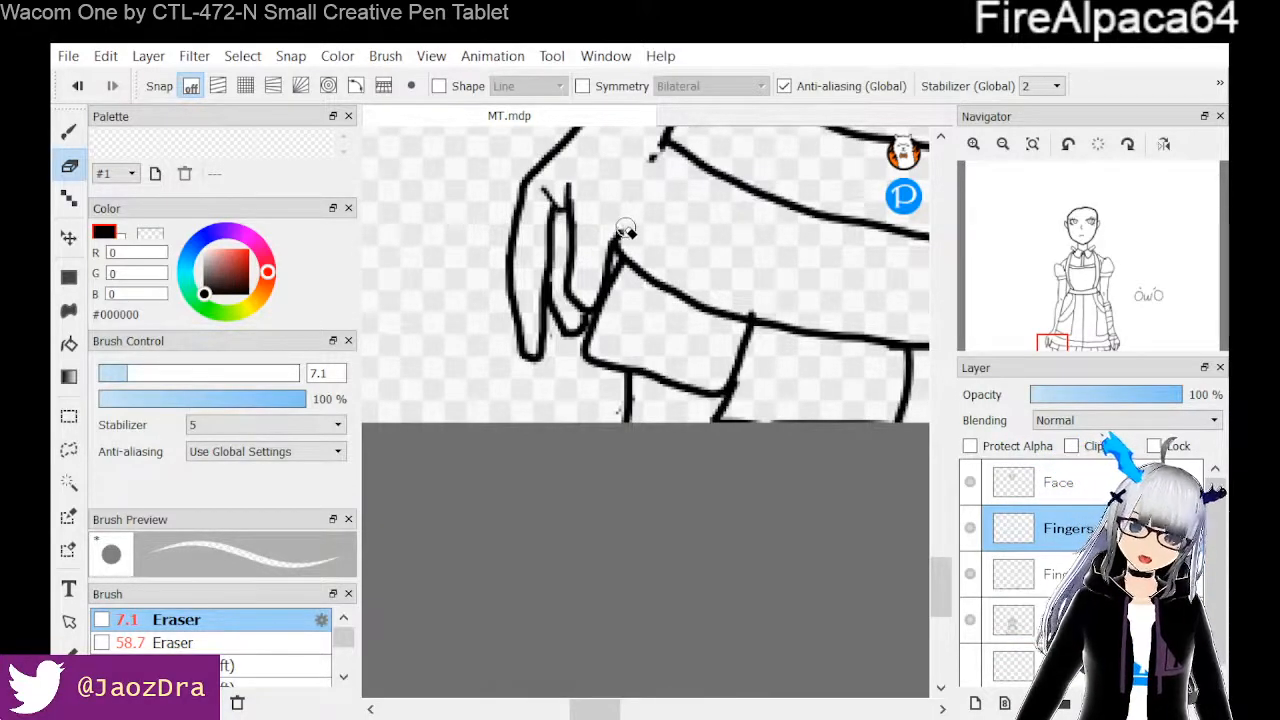
{"action": "left_click_drag", "start_coordinate": [651, 158], "coordinate": [657, 156]}
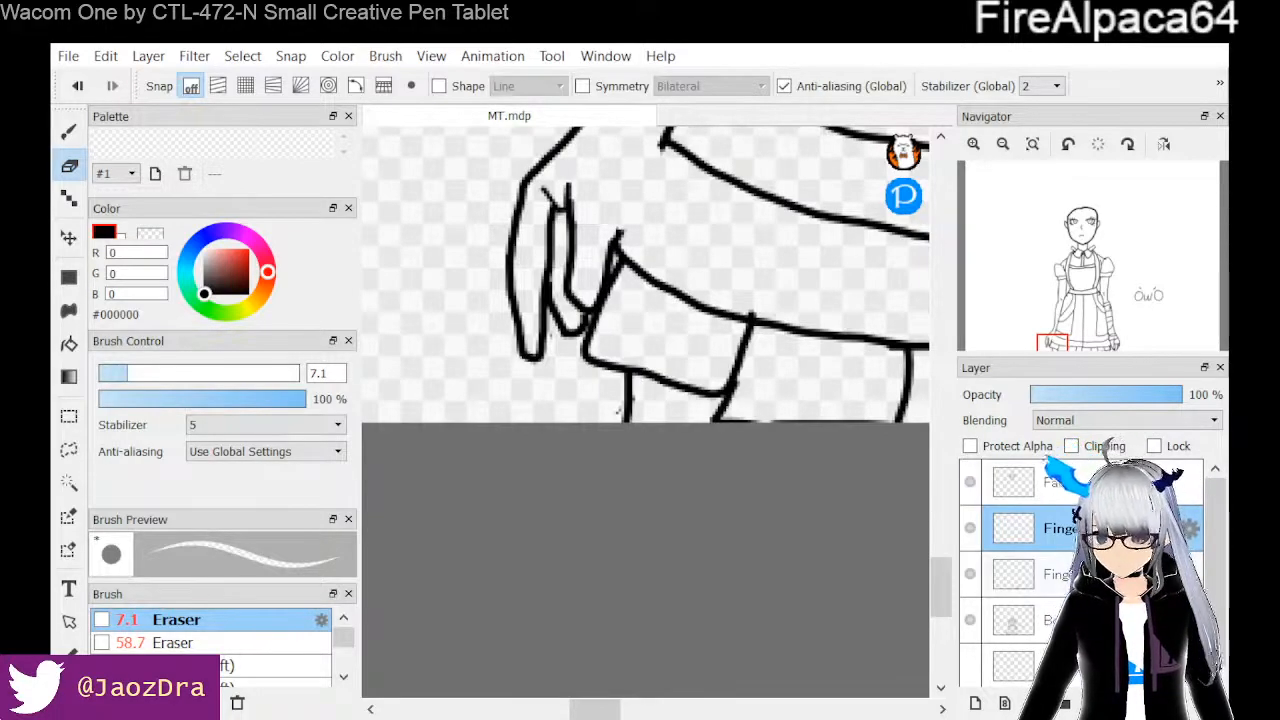
Find the layer holding the skirt lines and erase the leftover stubs of the side edge at both hem lines
{"action": "left_click", "coordinate": [988, 665]}
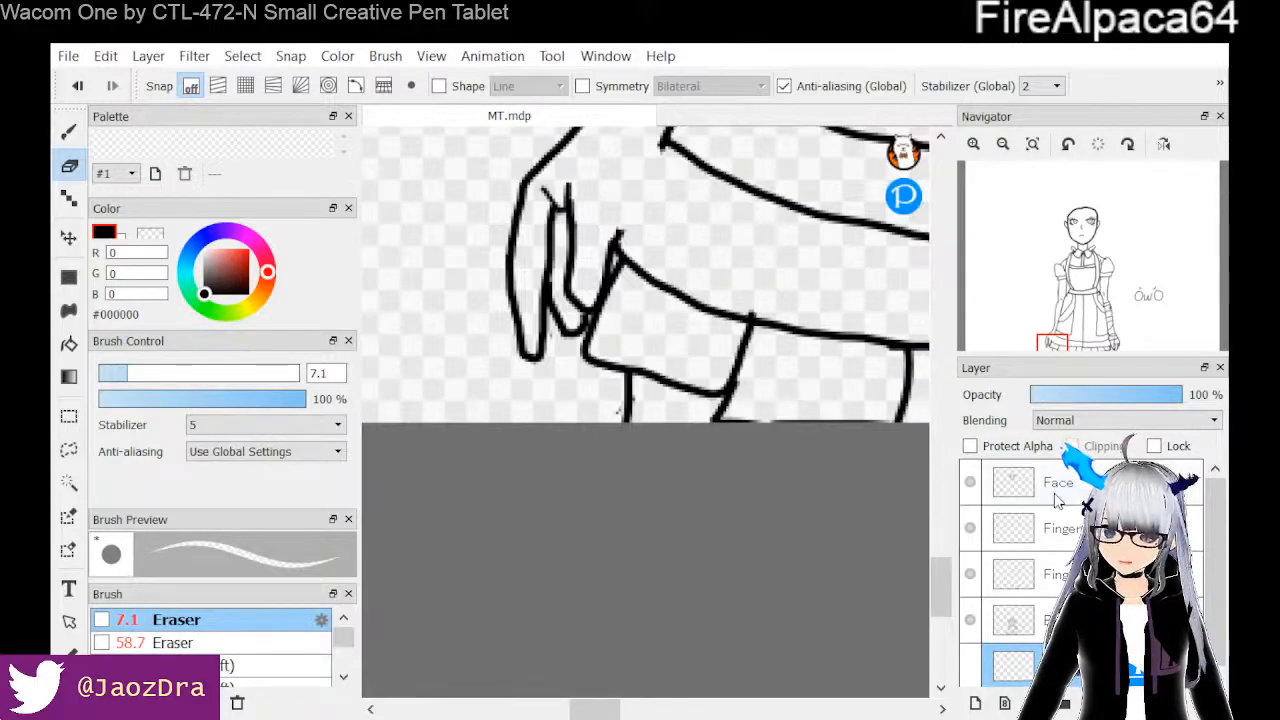
{"action": "left_click_drag", "start_coordinate": [1222, 620], "coordinate": [1220, 622]}
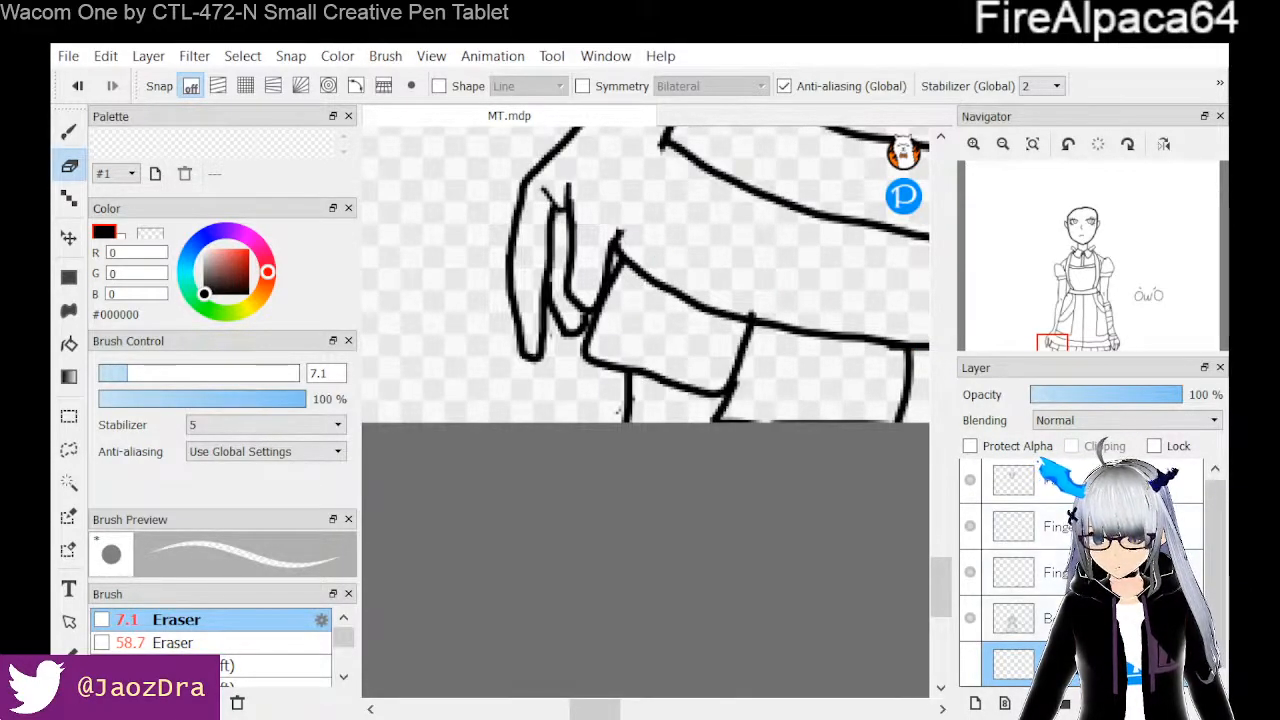
{"action": "left_click_drag", "start_coordinate": [1212, 585], "coordinate": [1212, 583]}
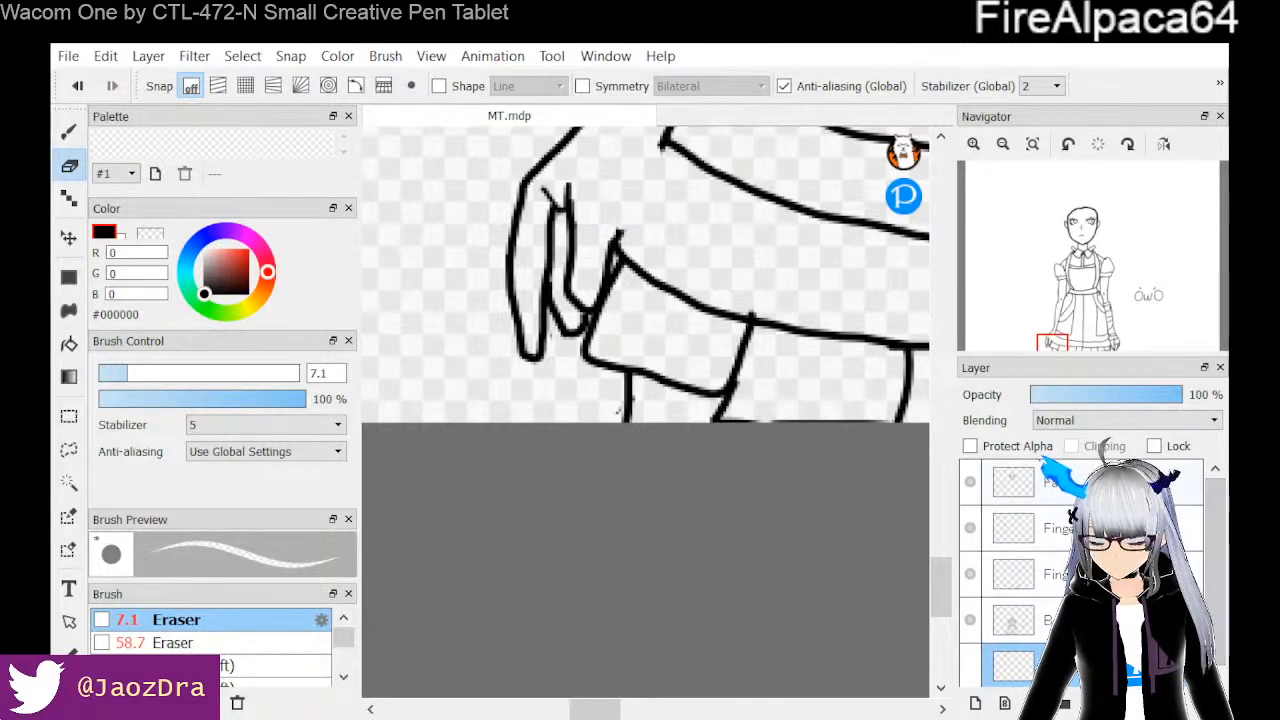
{"action": "left_click", "coordinate": [1060, 482]}
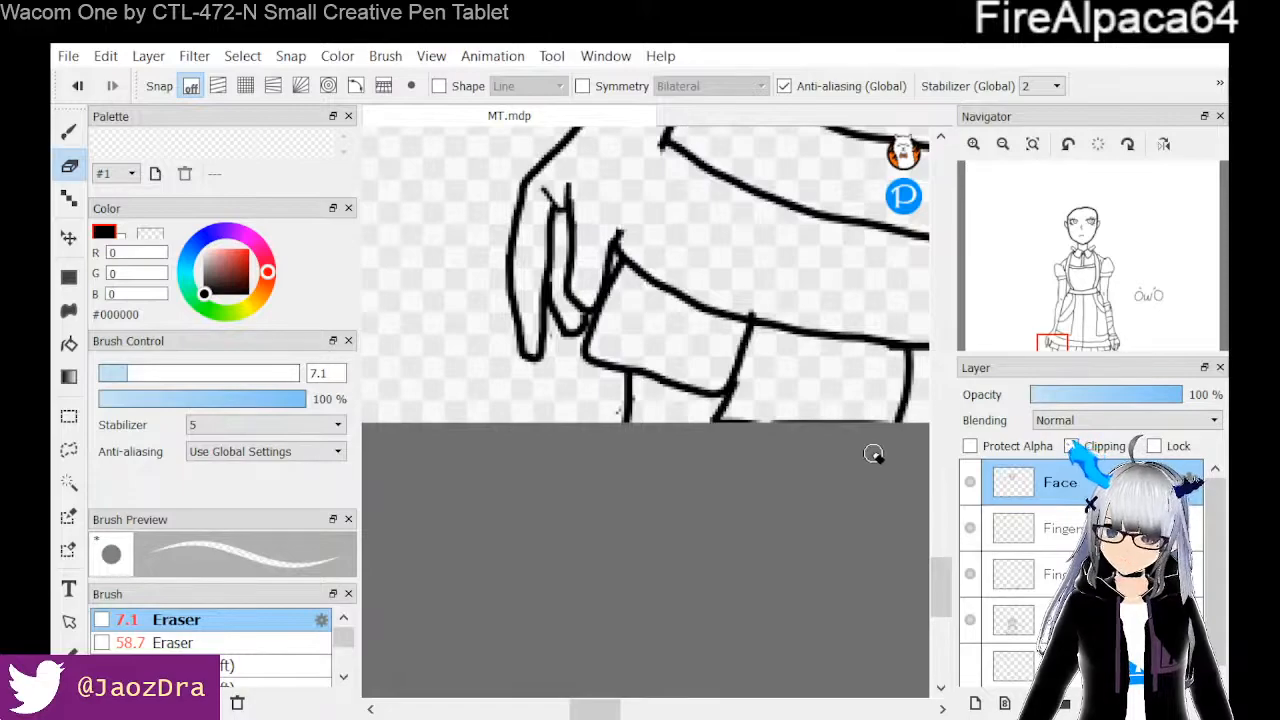
{"action": "left_click", "coordinate": [997, 570]}
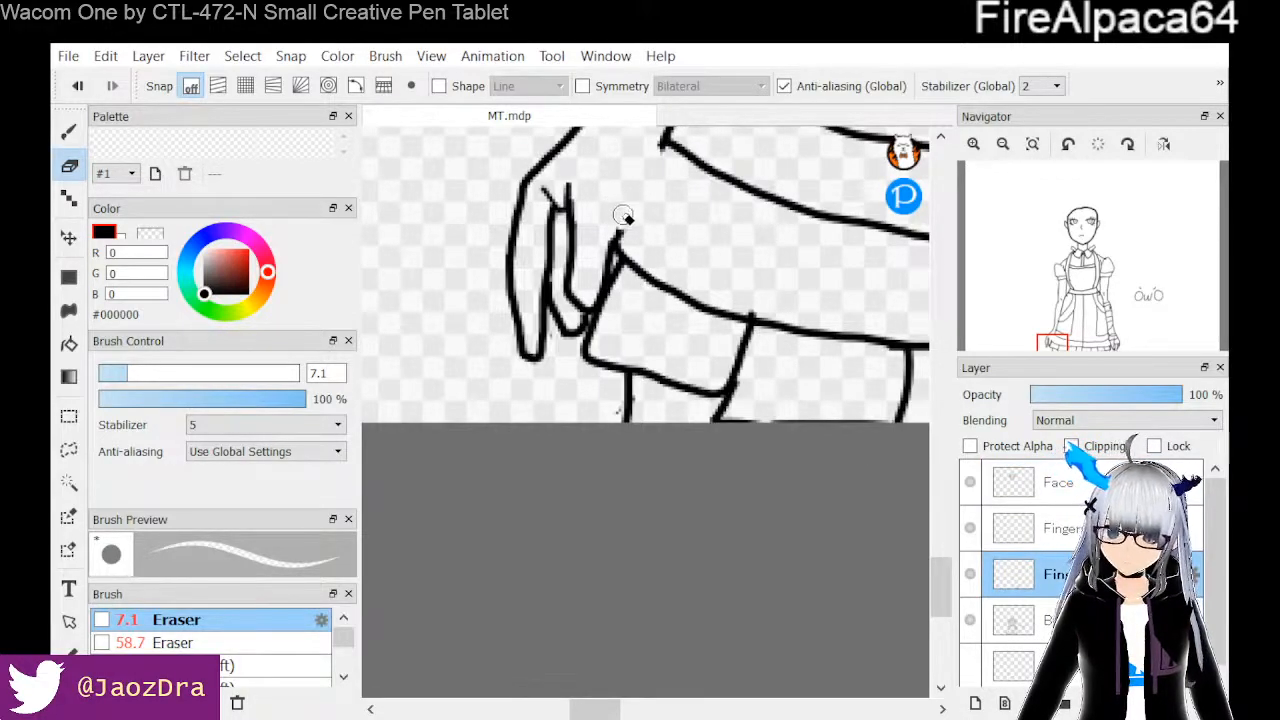
{"action": "left_click", "coordinate": [1000, 620]}
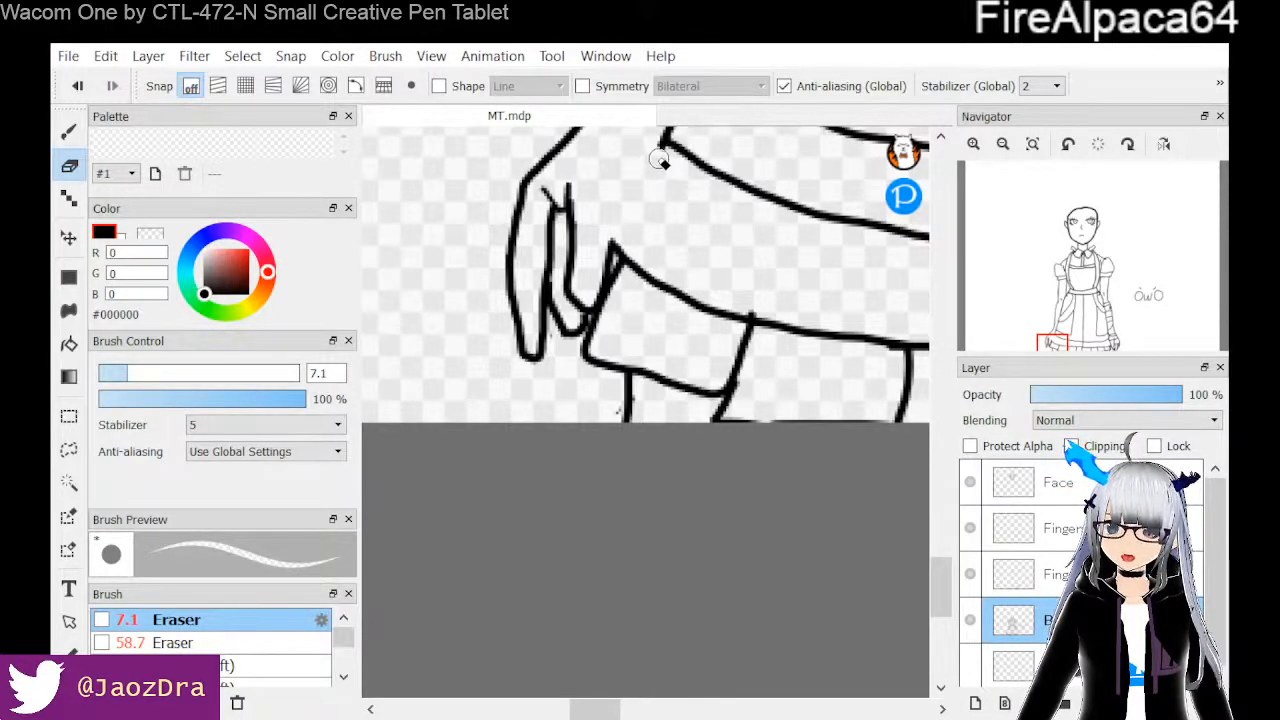
Redraw the skirt's side edge between the two hem lines as an outward bulge toward the hand with the Pen at size 3
{"action": "left_click", "coordinate": [69, 131]}
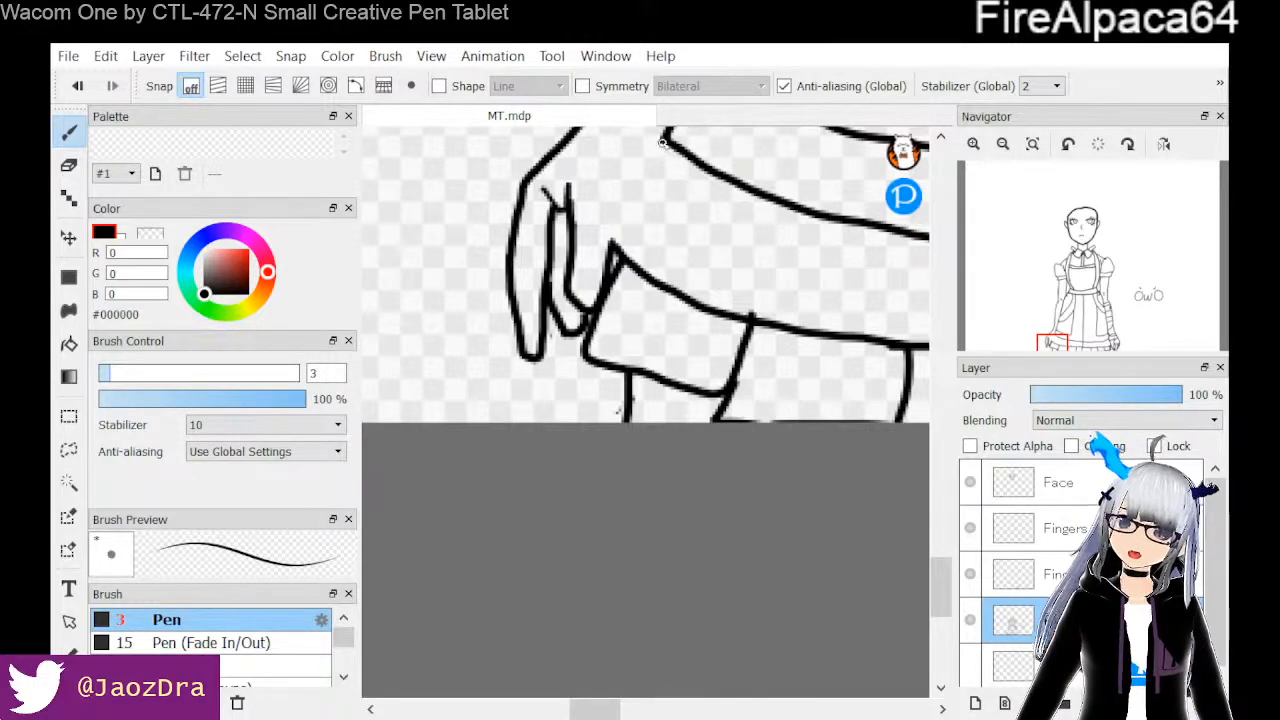
{"action": "left_click_drag", "start_coordinate": [662, 136], "coordinate": [600, 214]}
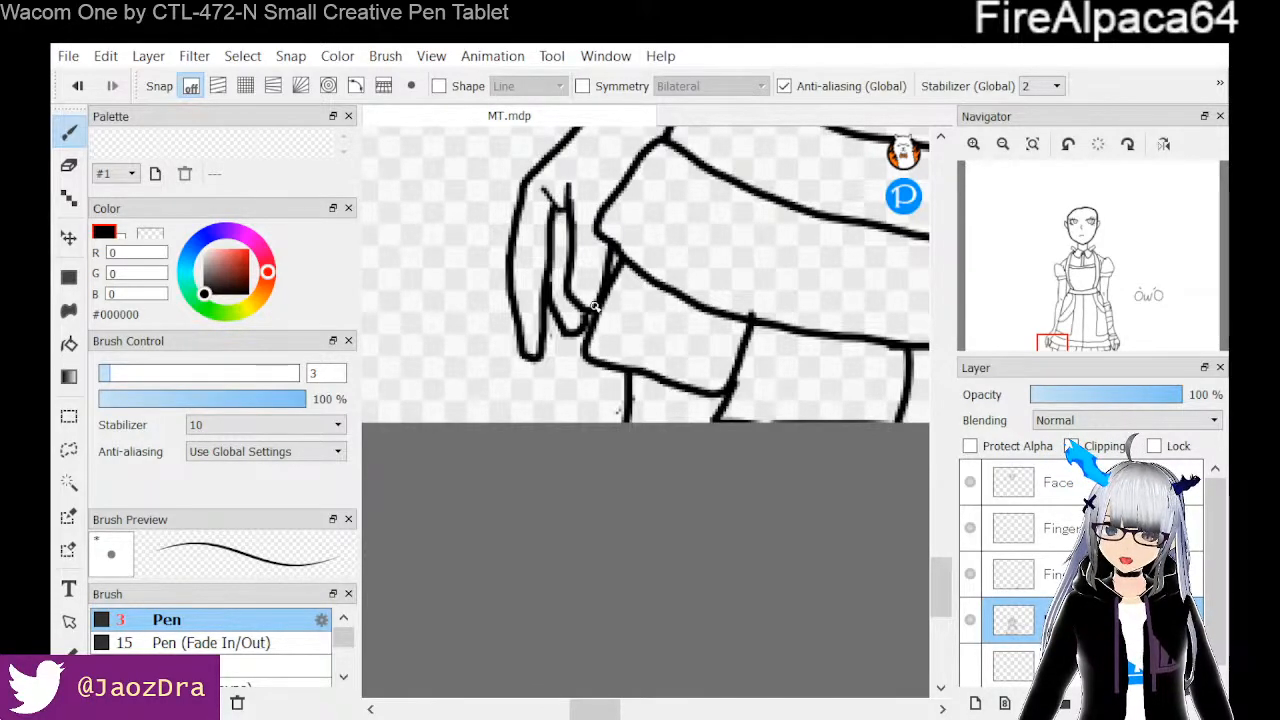
Erase all fingers of the hand beside the skirt with the size 7.1 Eraser, keeping only the hand's outer outline
{"action": "scroll", "coordinate": [589, 300], "scroll_direction": "down", "scroll_amount": 5}
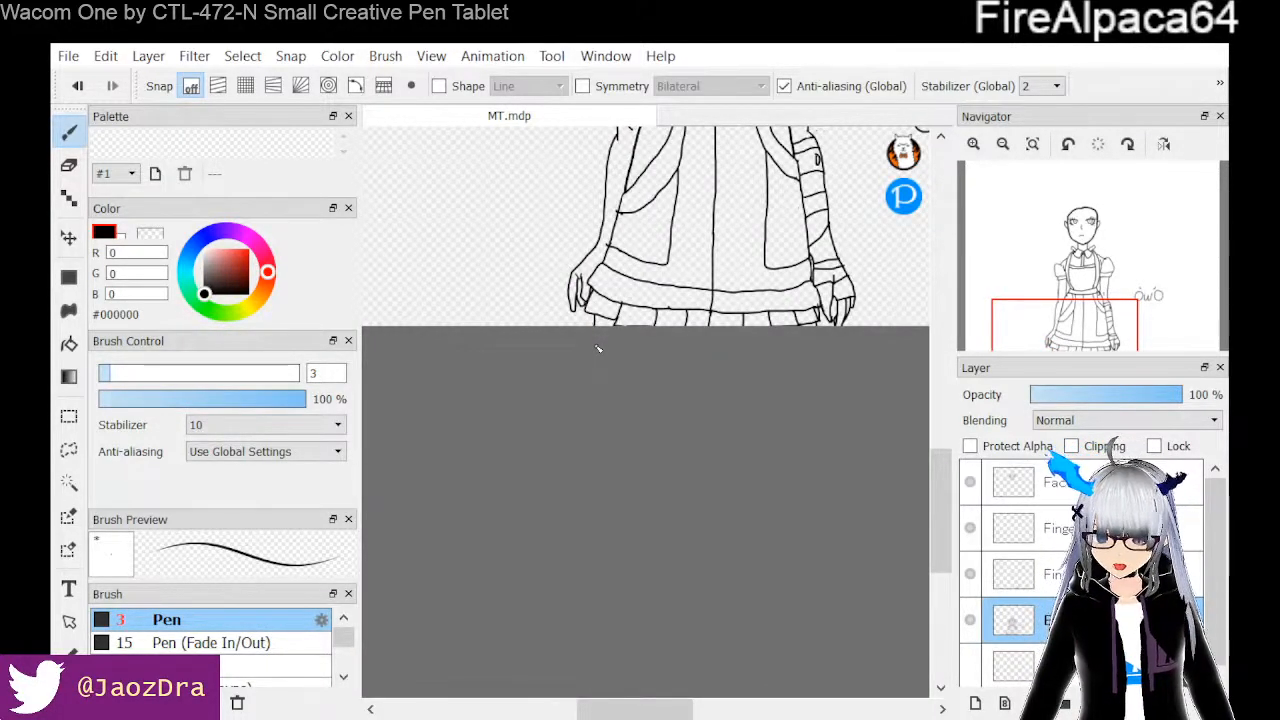
{"action": "scroll", "coordinate": [597, 348], "scroll_direction": "up", "scroll_amount": 5}
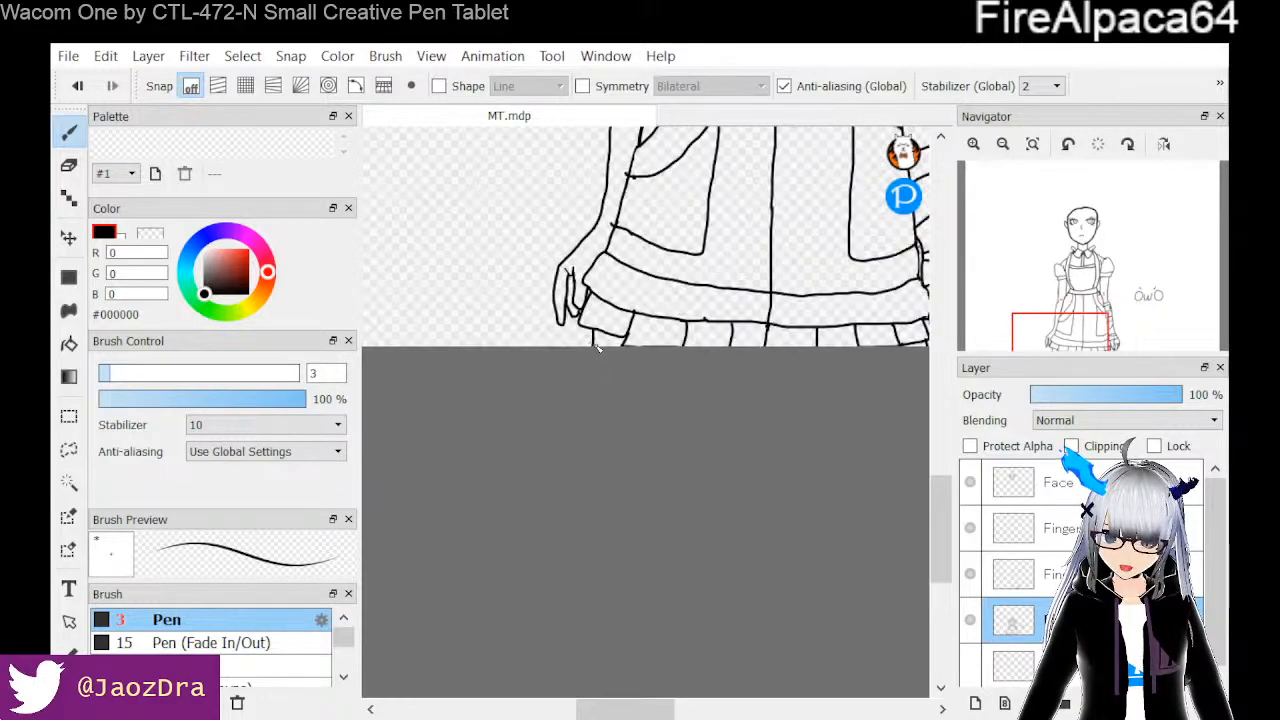
{"action": "scroll", "coordinate": [597, 348], "scroll_direction": "down", "scroll_amount": 3}
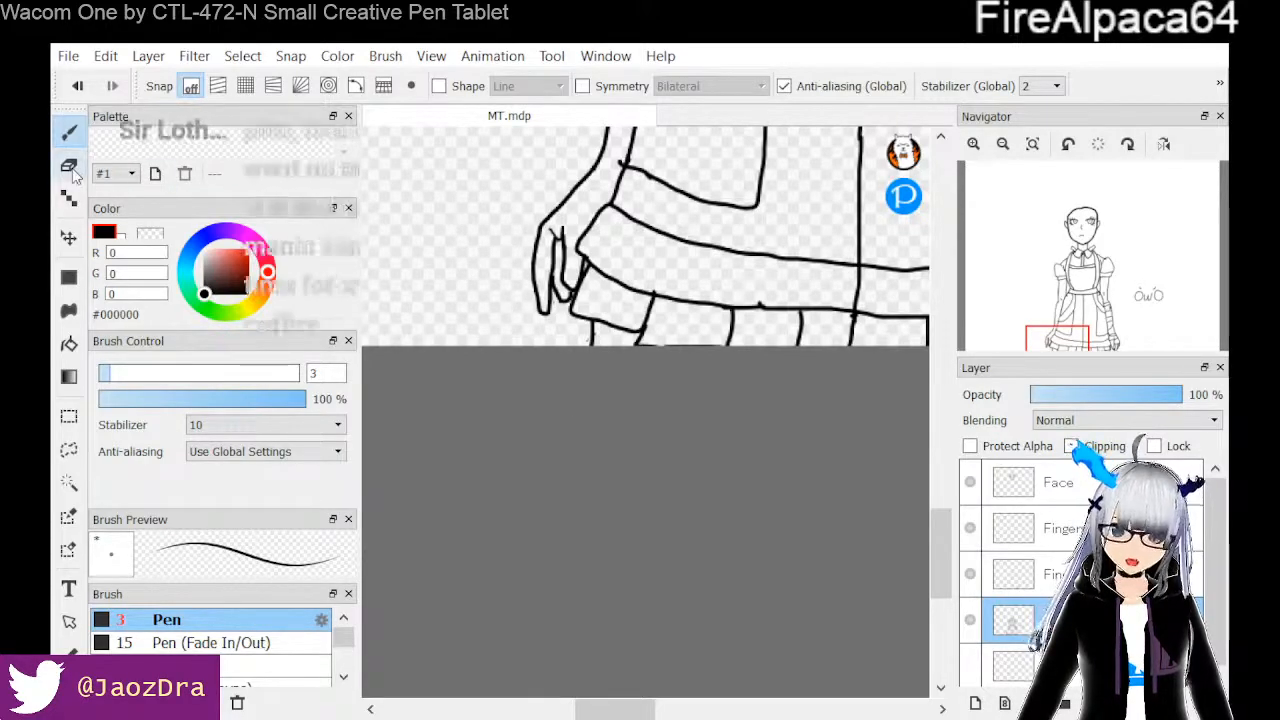
{"action": "key", "text": "e"}
{"action": "left_click_drag", "start_coordinate": [541, 305], "coordinate": [541, 312]}
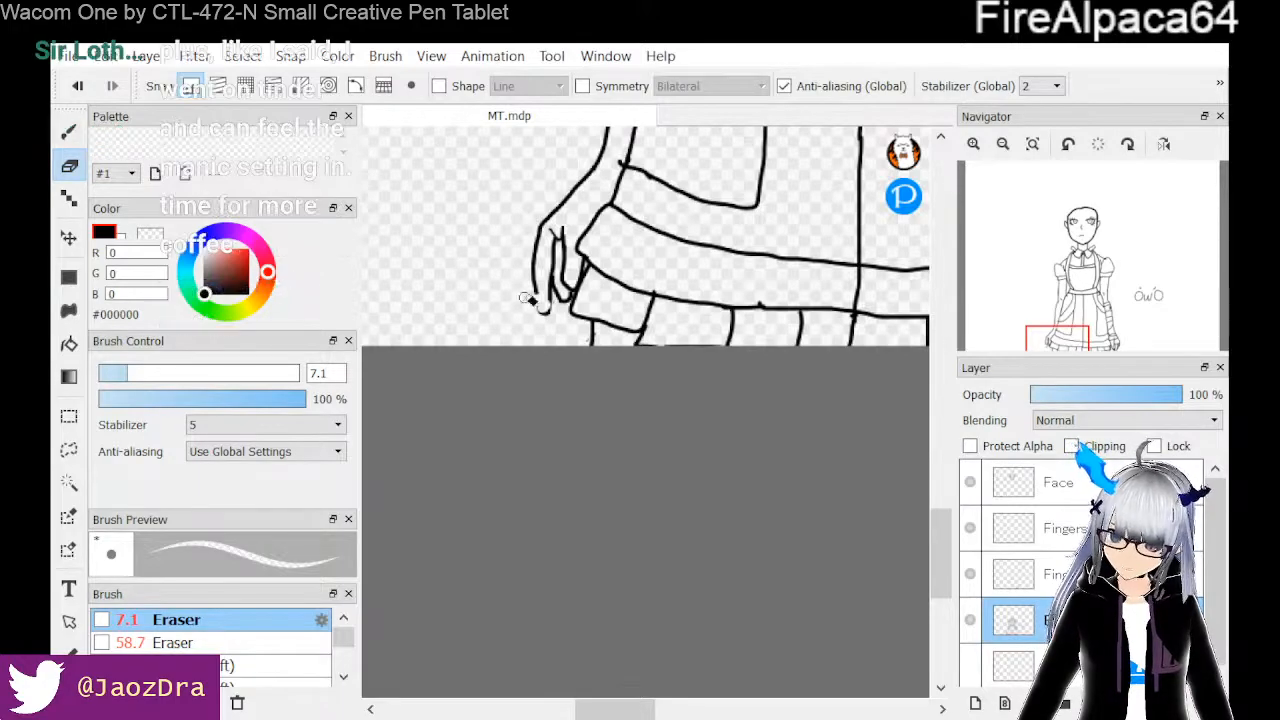
{"action": "left_click_drag", "start_coordinate": [543, 315], "coordinate": [552, 309]}
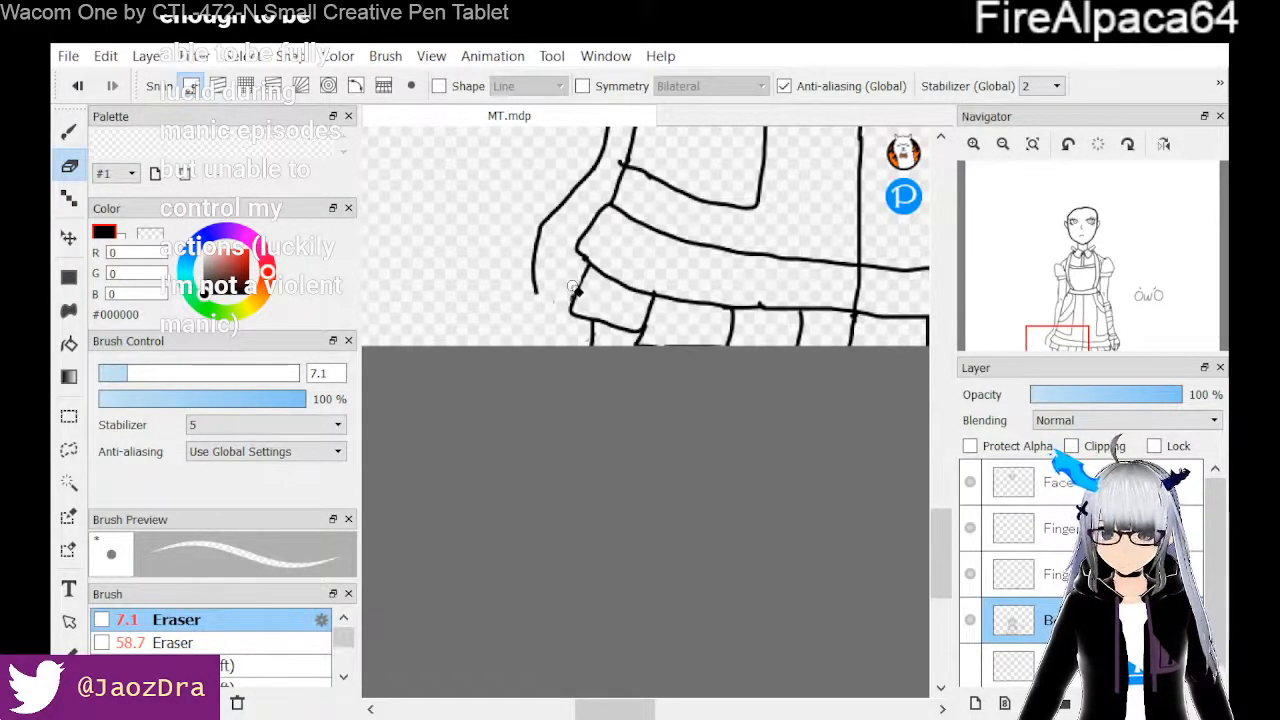
On the Fingers 2 layer, extend the hand's outer outline into a pointed fingertip with a short inner side using the Pen at size 3
{"action": "left_click", "coordinate": [1020, 528]}
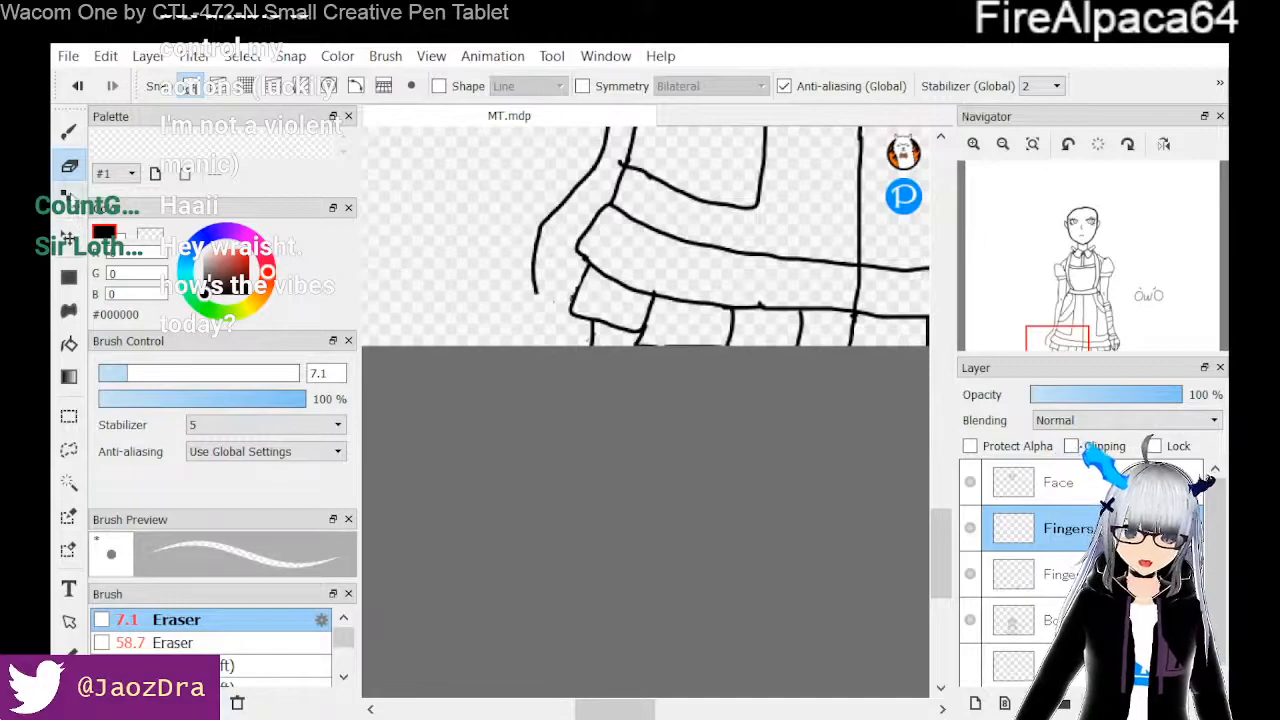
{"action": "left_click", "coordinate": [69, 131]}
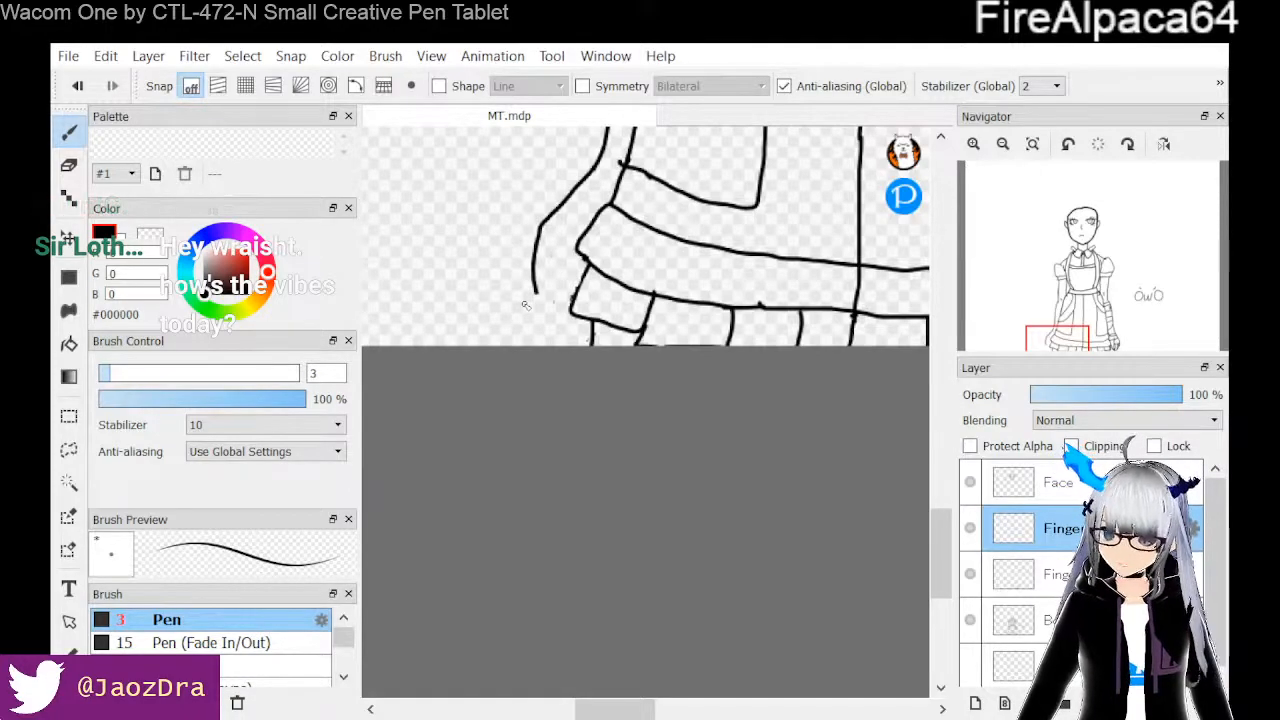
{"action": "scroll", "coordinate": [525, 304], "scroll_direction": "up", "scroll_amount": 4}
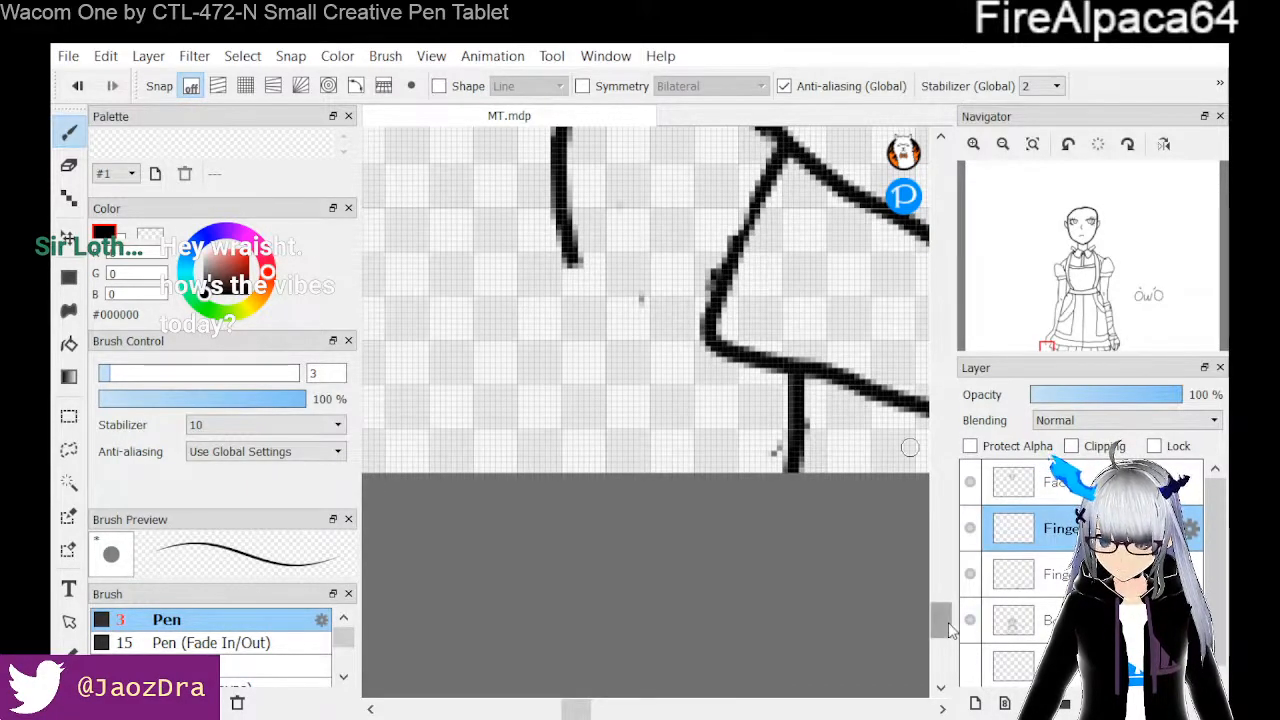
{"action": "scroll", "coordinate": [941, 620], "scroll_direction": "up", "scroll_amount": 2}
{"action": "scroll", "coordinate": [941, 620], "scroll_direction": "up", "scroll_amount": 3}
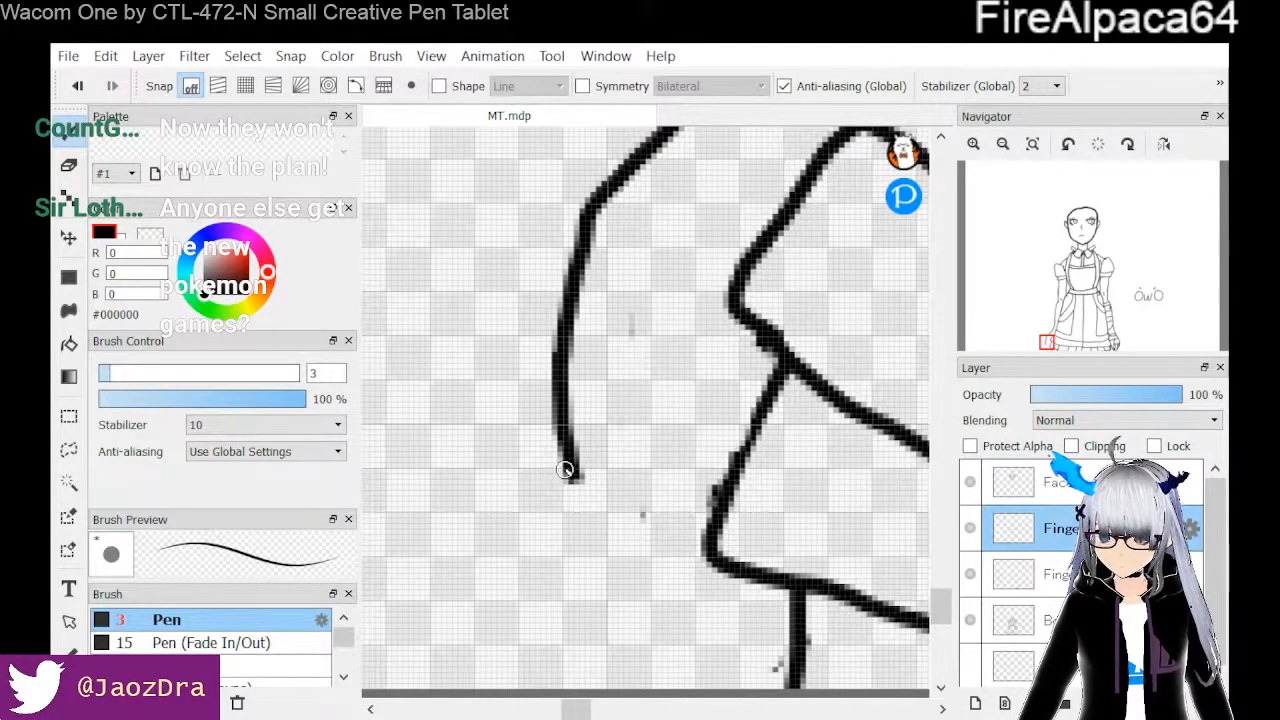
{"action": "mouse_move", "coordinate": [569, 466]}
{"action": "left_mouse_down"}
{"action": "mouse_move", "coordinate": [583, 525]}
{"action": "mouse_move", "coordinate": [625, 591]}
{"action": "left_mouse_up"}
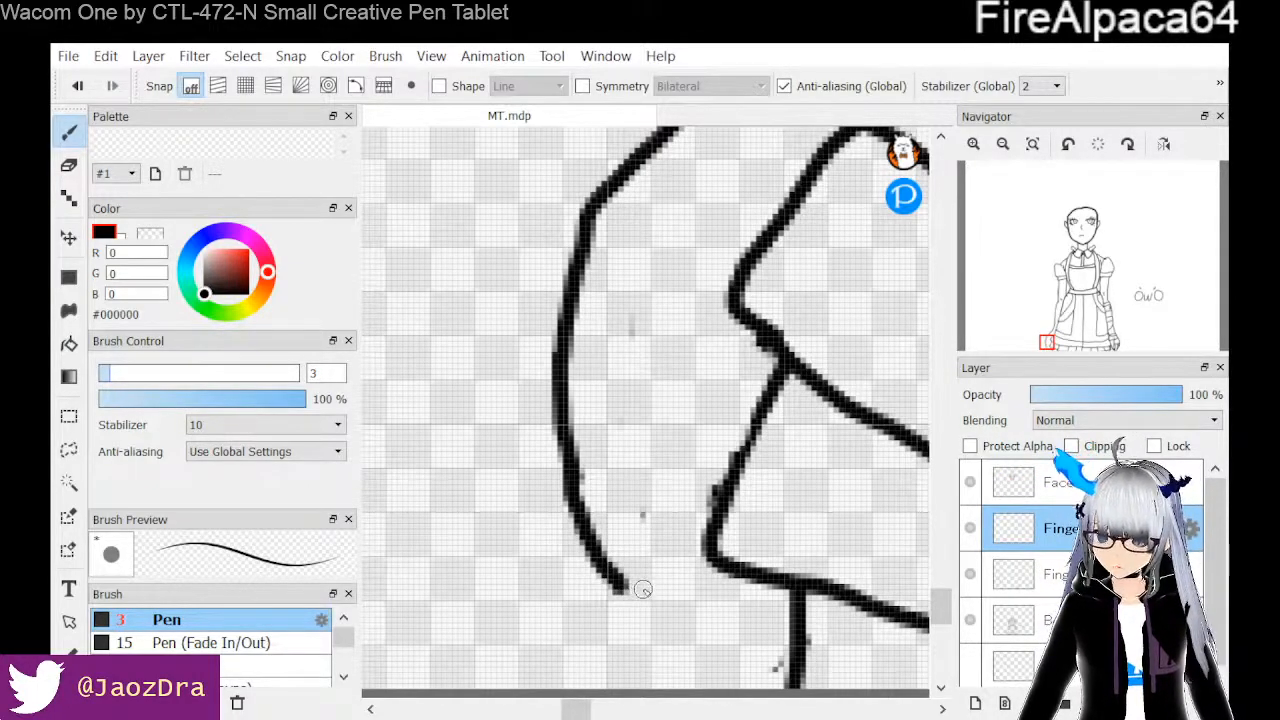
{"action": "mouse_move", "coordinate": [619, 585]}
{"action": "left_mouse_down"}
{"action": "mouse_move", "coordinate": [632, 598]}
{"action": "mouse_move", "coordinate": [644, 492]}
{"action": "left_mouse_up"}
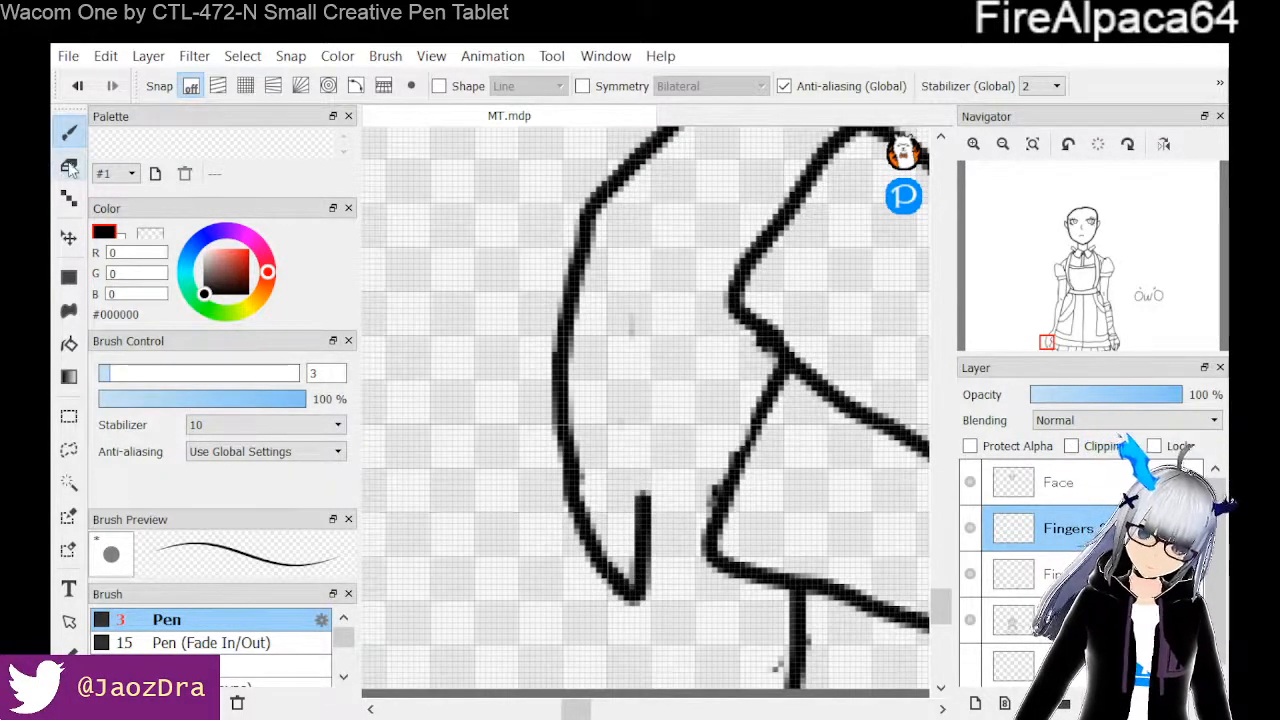
Replace the fingertip's inner side with a longer stroke that turns down toward the skirt, using the Pen at size 3
{"action": "left_click", "coordinate": [68, 166]}
{"action": "left_click_drag", "start_coordinate": [634, 500], "coordinate": [646, 586]}
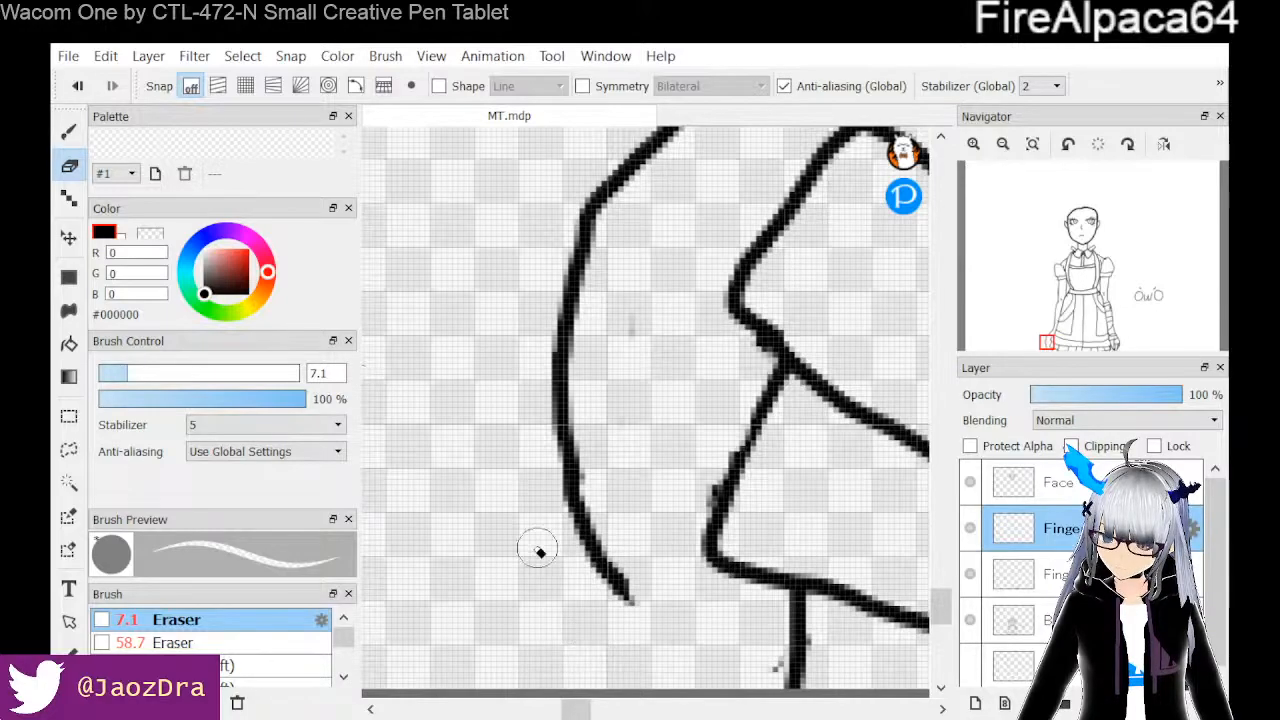
{"action": "left_click", "coordinate": [78, 124]}
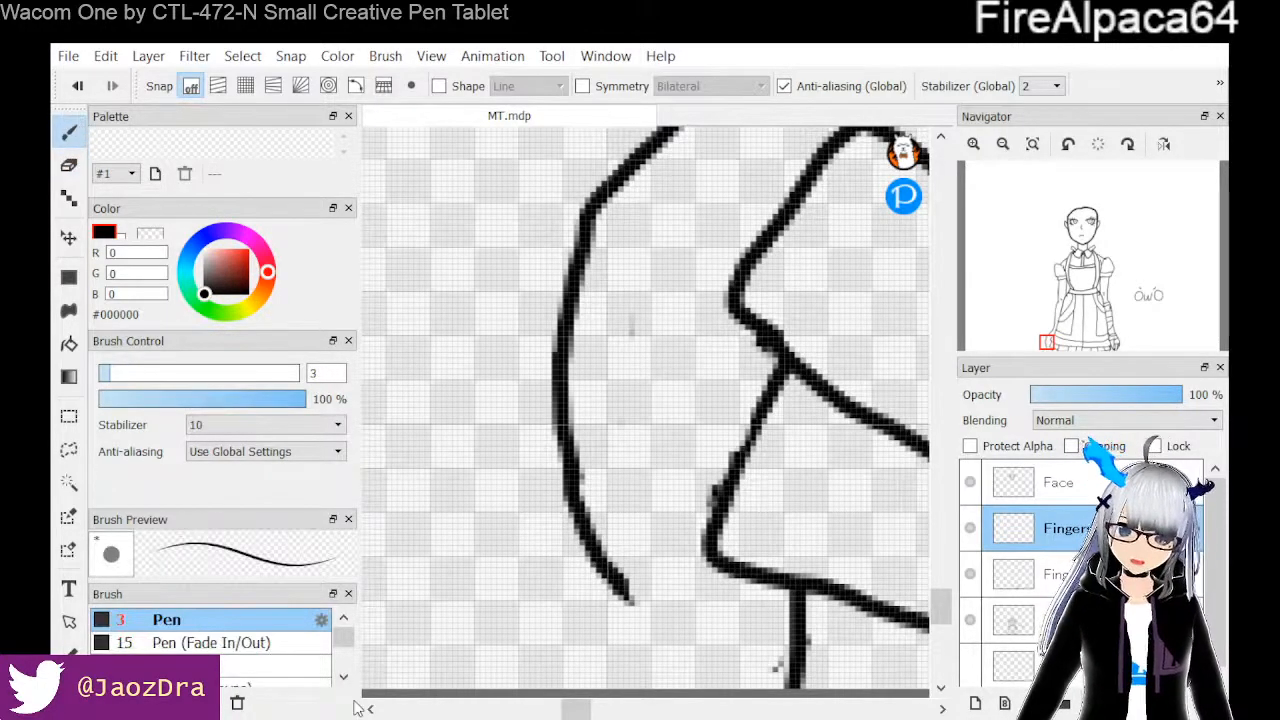
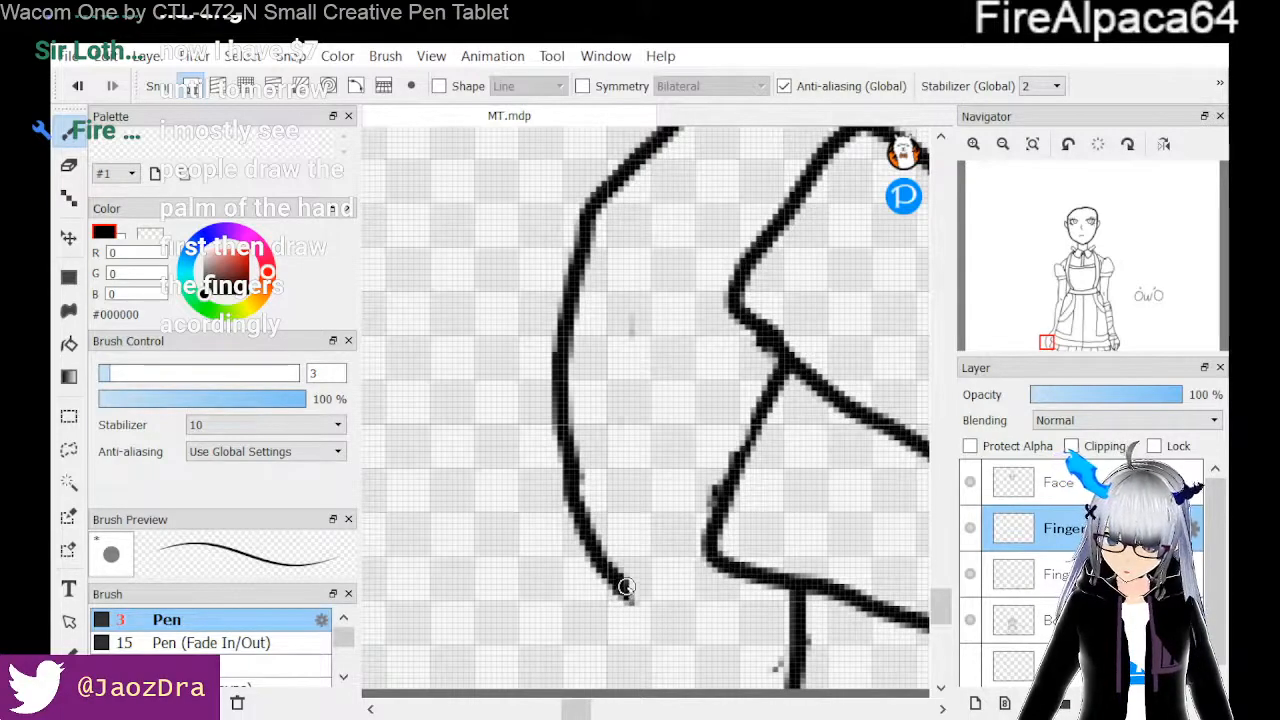
{"action": "mouse_move", "coordinate": [622, 586]}
{"action": "left_mouse_down"}
{"action": "mouse_move", "coordinate": [640, 606]}
{"action": "mouse_move", "coordinate": [648, 598]}
{"action": "mouse_move", "coordinate": [649, 470]}
{"action": "mouse_move", "coordinate": [679, 515]}
{"action": "left_mouse_up"}
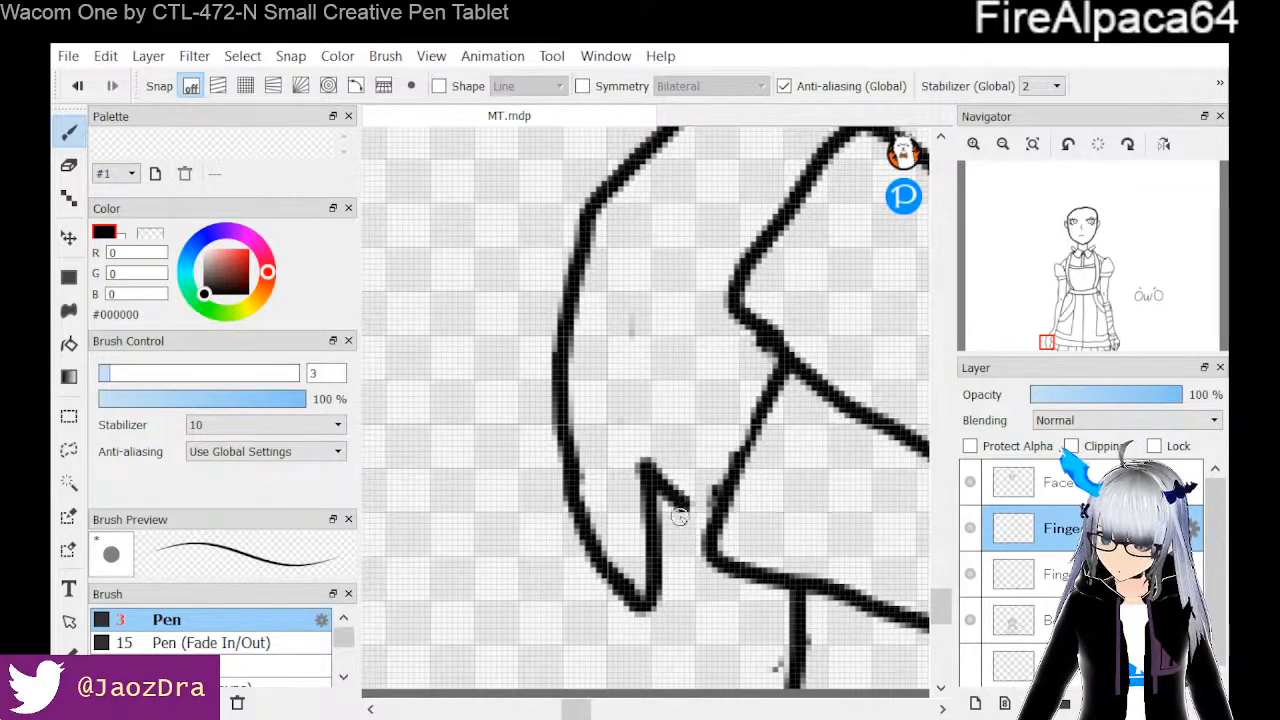
Erase the fingertip's inner strokes with the size 7.1 Eraser, leaving the extended outer outline
{"action": "left_click", "coordinate": [70, 165]}
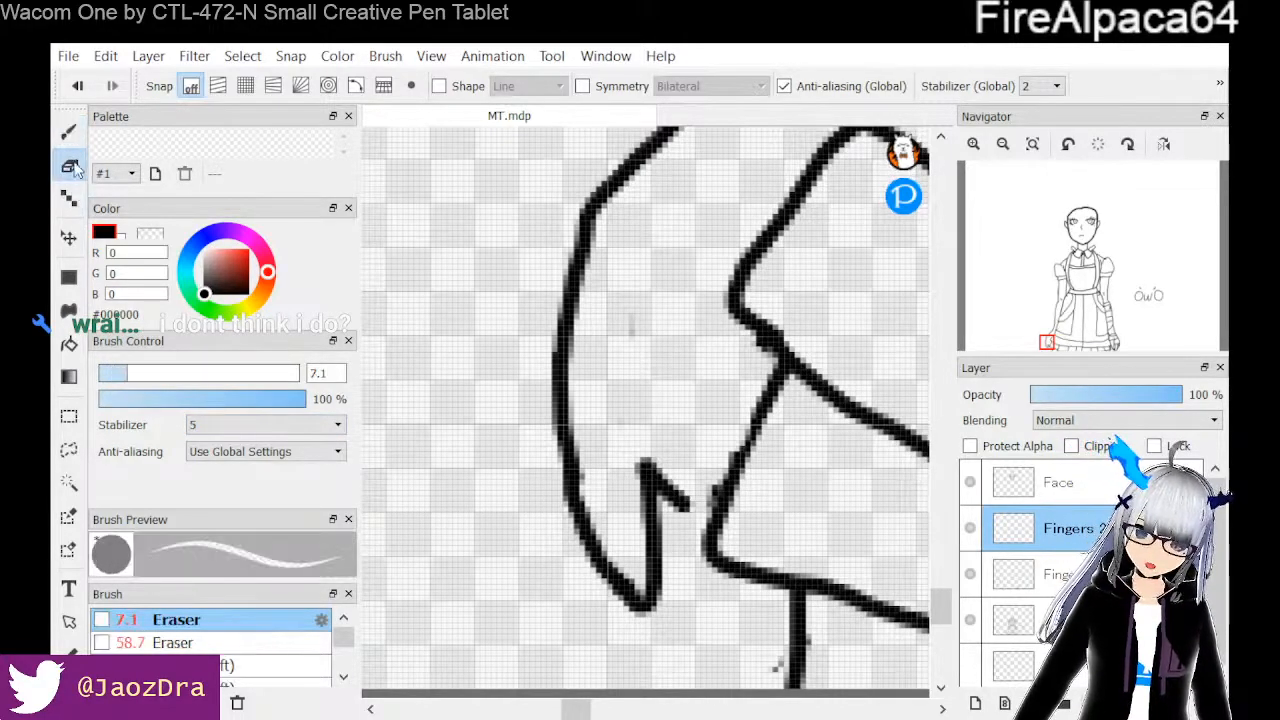
{"action": "mouse_move", "coordinate": [634, 466]}
{"action": "left_mouse_down"}
{"action": "mouse_move", "coordinate": [649, 466]}
{"action": "mouse_move", "coordinate": [662, 495]}
{"action": "mouse_move", "coordinate": [677, 491]}
{"action": "mouse_move", "coordinate": [648, 530]}
{"action": "mouse_move", "coordinate": [661, 535]}
{"action": "left_mouse_up"}
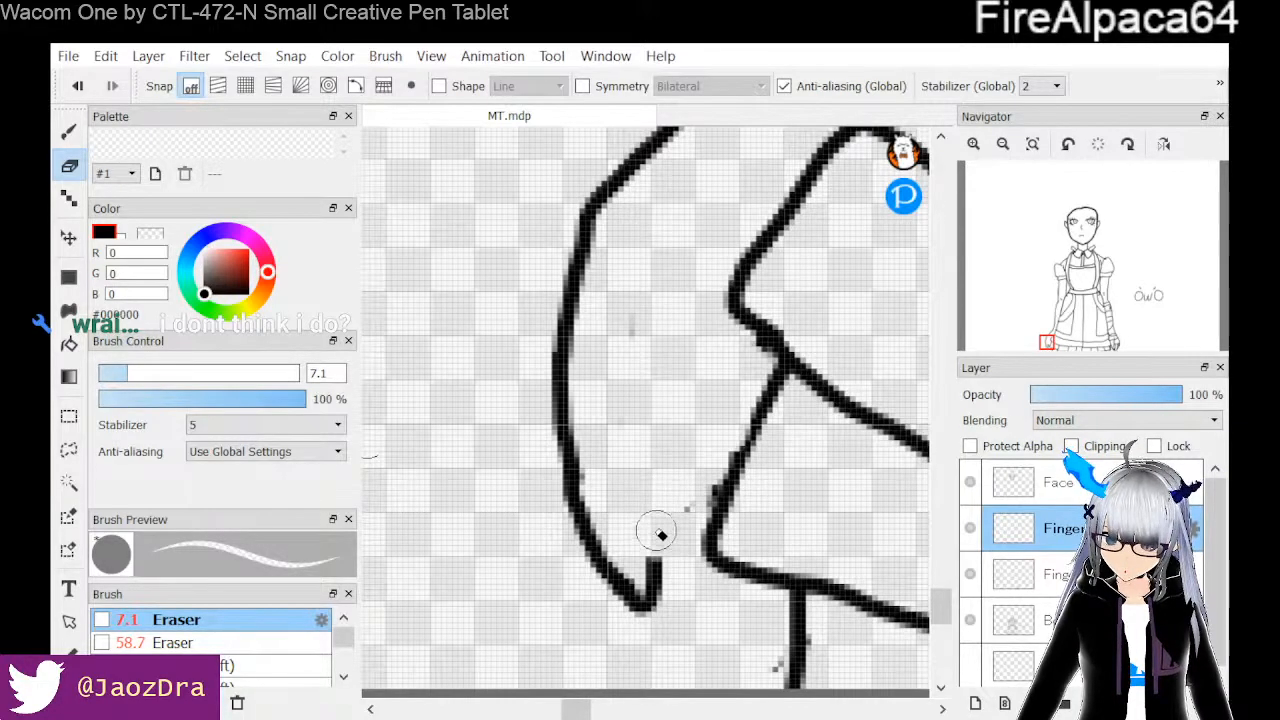
{"action": "mouse_move", "coordinate": [606, 594]}
{"action": "left_mouse_down"}
{"action": "mouse_move", "coordinate": [630, 552]}
{"action": "mouse_move", "coordinate": [635, 569]}
{"action": "mouse_move", "coordinate": [652, 520]}
{"action": "mouse_move", "coordinate": [664, 598]}
{"action": "left_mouse_up"}
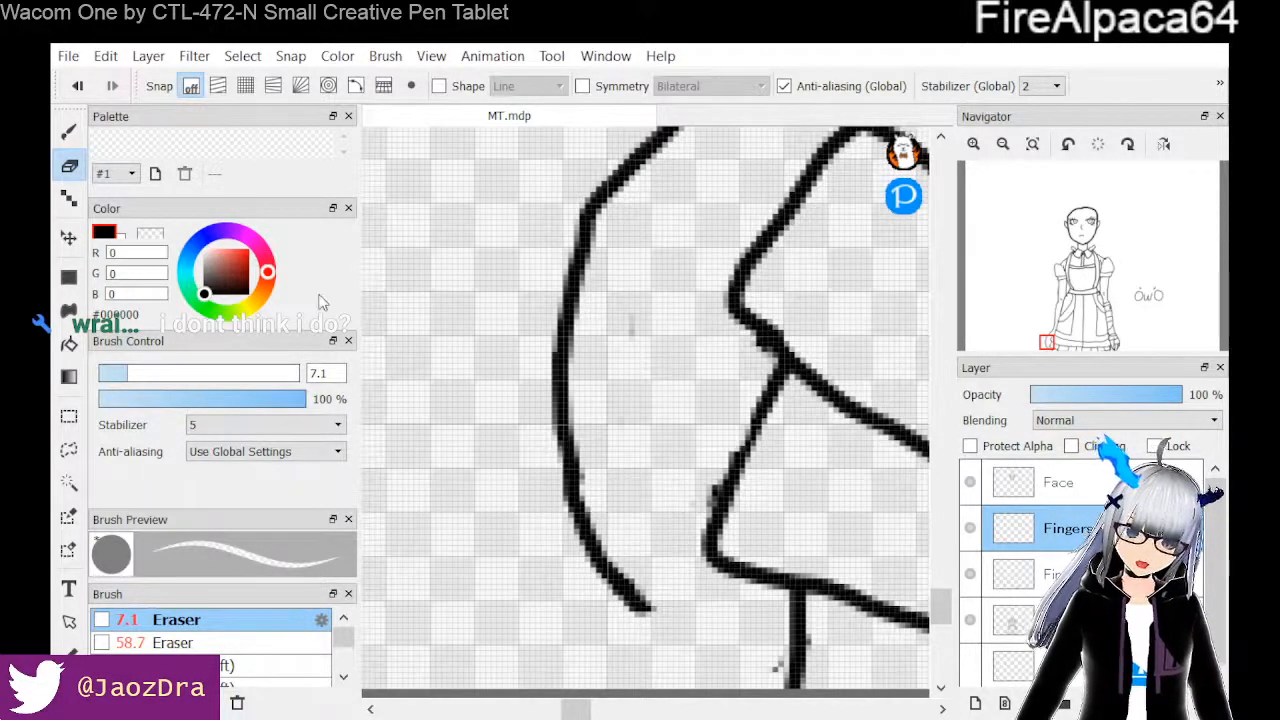
Draw the fingertip's inner side, a short zigzag to the skirt corner and a finger dividing line upward using the Pen at size 3
{"action": "left_click", "coordinate": [69, 131]}
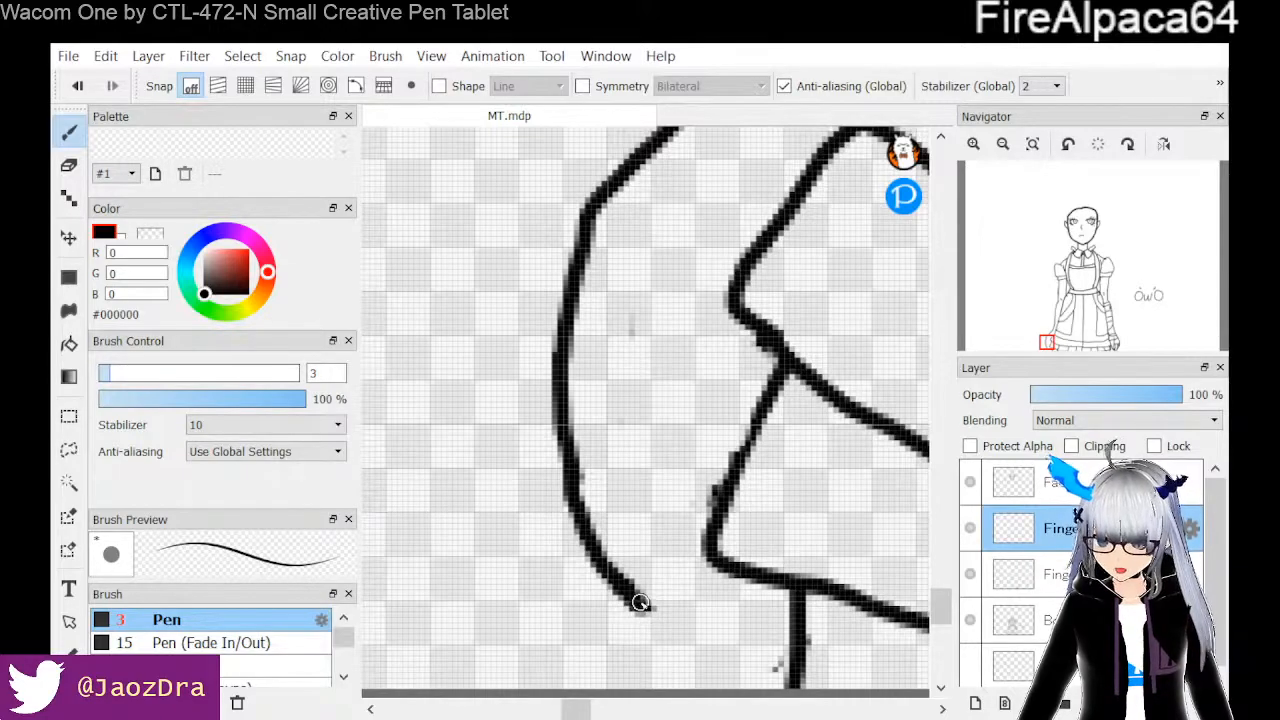
{"action": "mouse_move", "coordinate": [646, 607]}
{"action": "left_mouse_down"}
{"action": "mouse_move", "coordinate": [647, 505]}
{"action": "mouse_move", "coordinate": [706, 567]}
{"action": "left_mouse_up"}
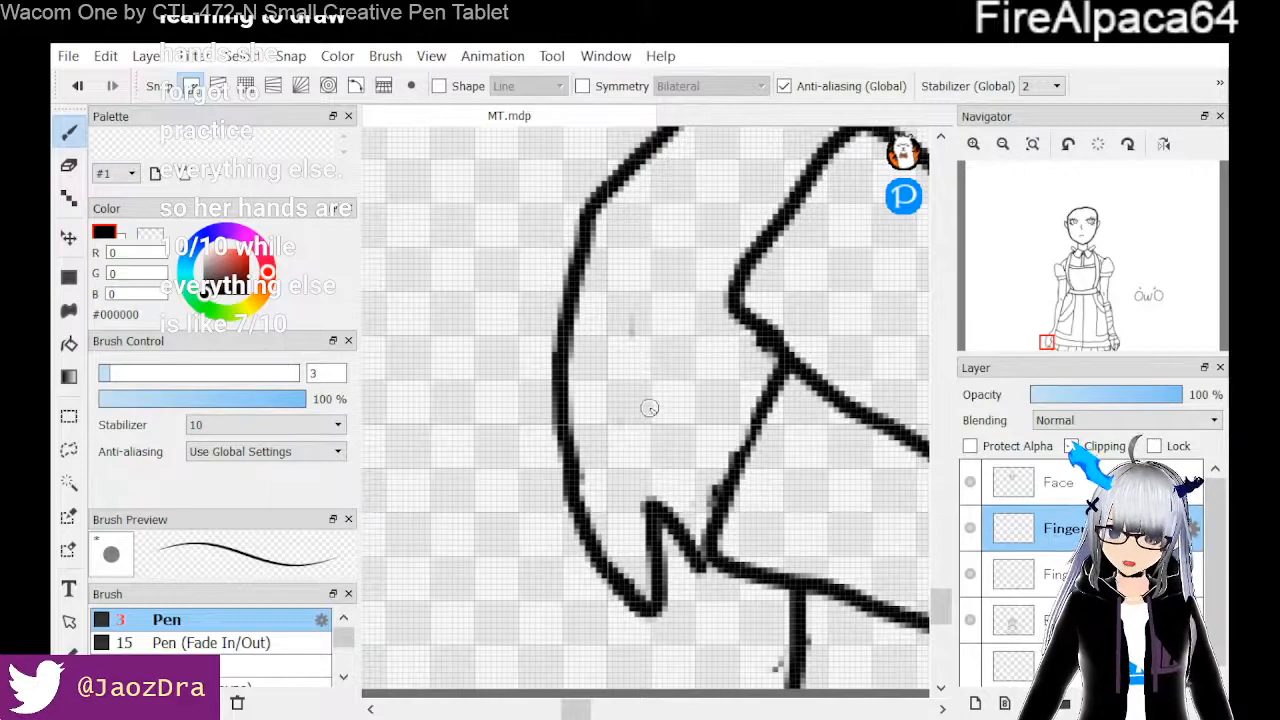
{"action": "left_click_drag", "start_coordinate": [645, 396], "coordinate": [653, 500]}
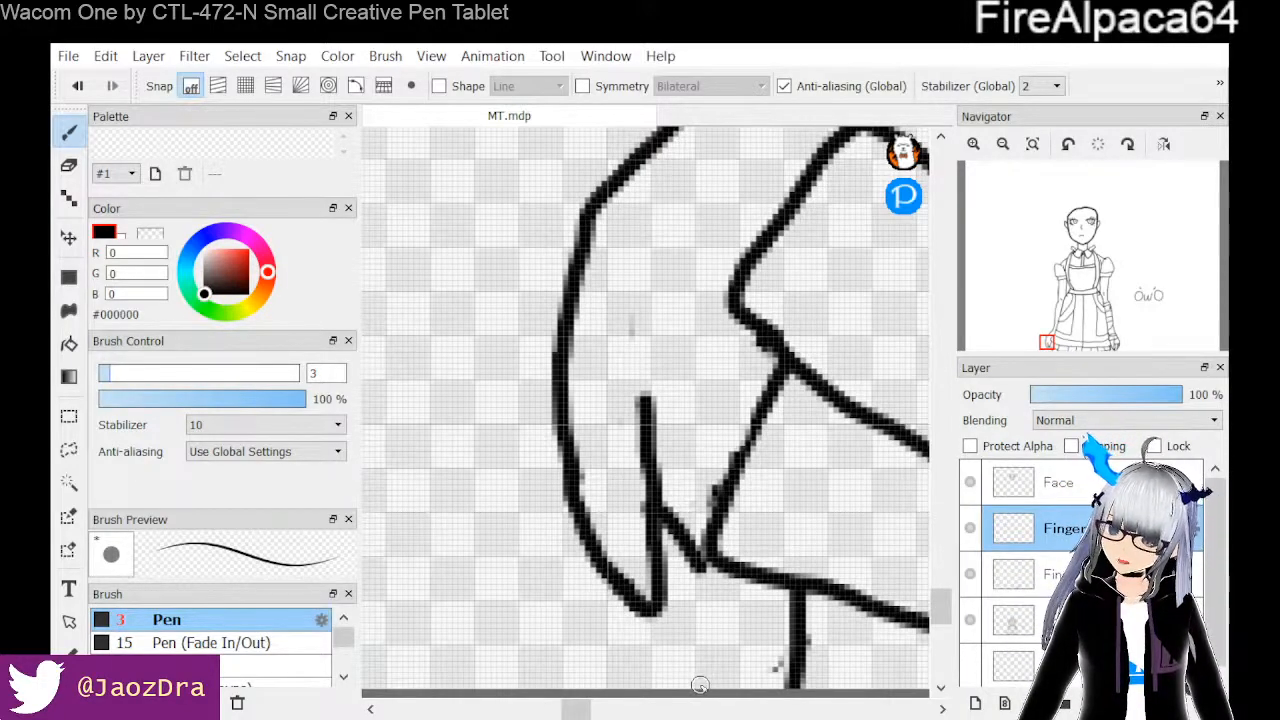
Erase the handwritten "ÒwÓ" doodle beside the character on the layer beneath both finger layers, using the size 58.7 Eraser
{"action": "left_click_drag", "start_coordinate": [582, 711], "coordinate": [648, 690]}
{"action": "scroll", "coordinate": [651, 679], "scroll_direction": "up", "scroll_amount": 3}
{"action": "scroll", "coordinate": [650, 679], "scroll_direction": "down", "scroll_amount": 6}
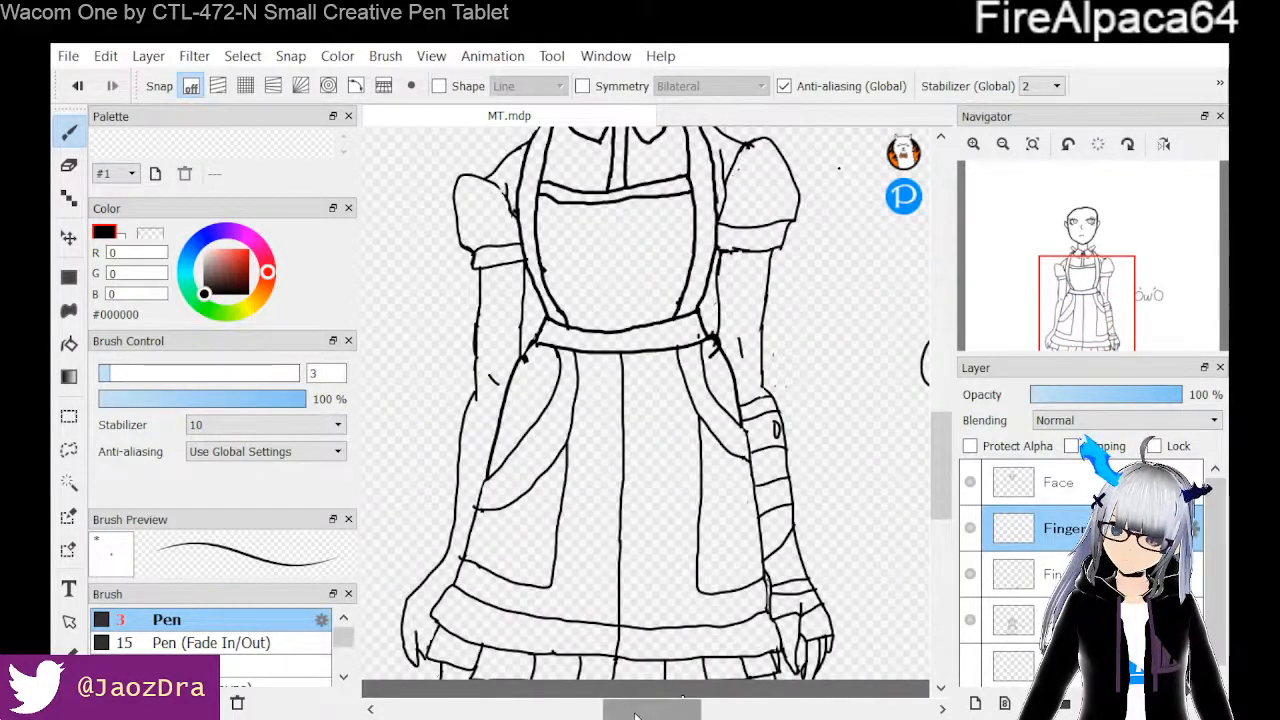
{"action": "left_click_drag", "start_coordinate": [637, 709], "coordinate": [659, 710]}
{"action": "left_click", "coordinate": [69, 165]}
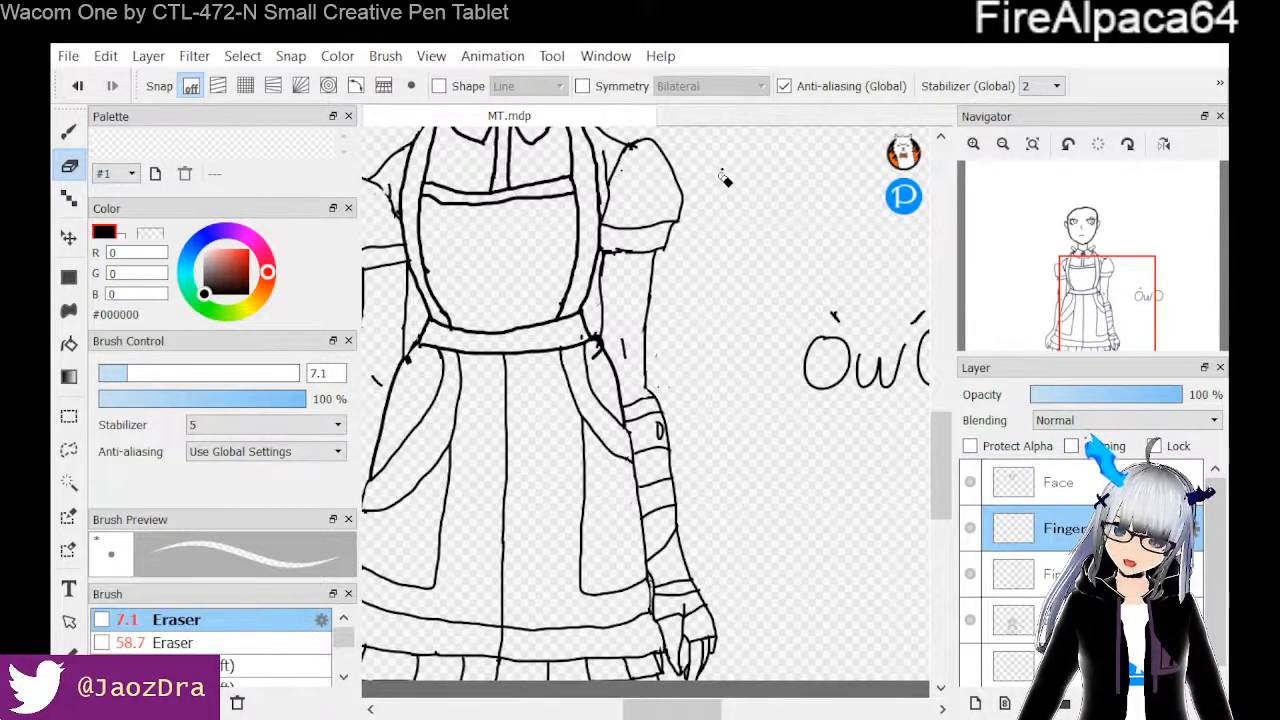
{"action": "left_click_drag", "start_coordinate": [672, 710], "coordinate": [697, 710]}
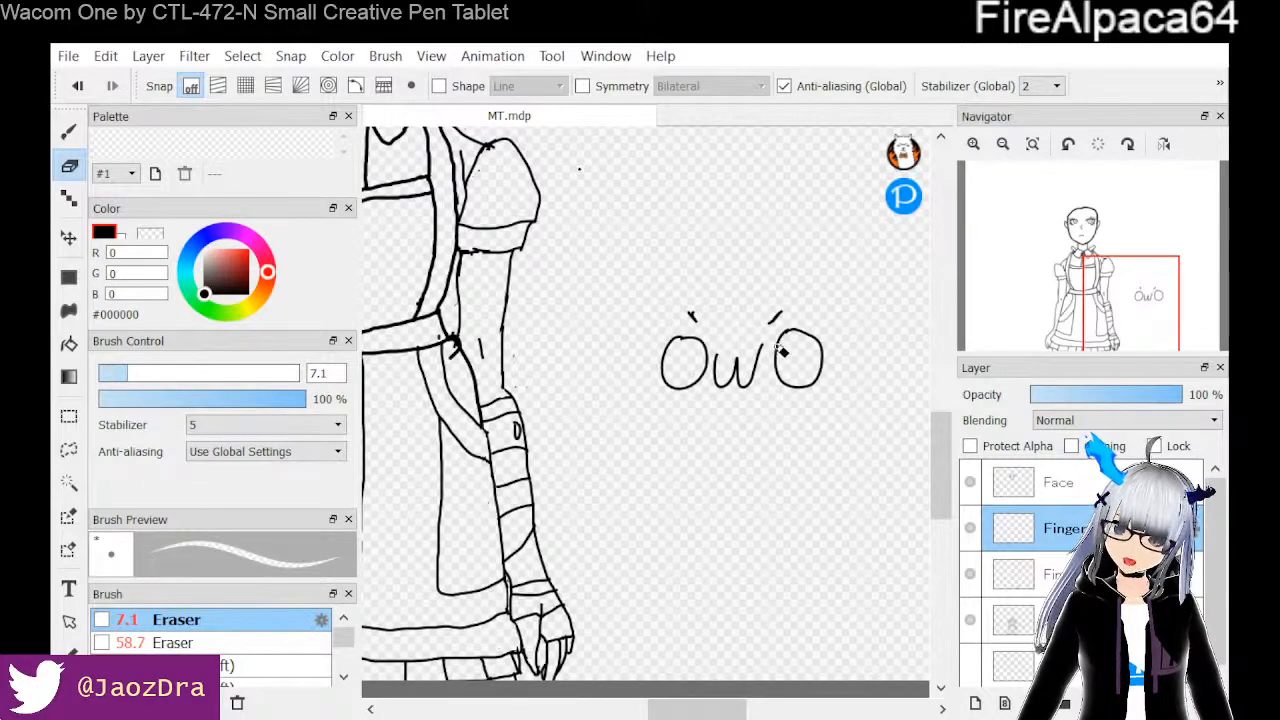
{"action": "left_click", "coordinate": [1040, 620]}
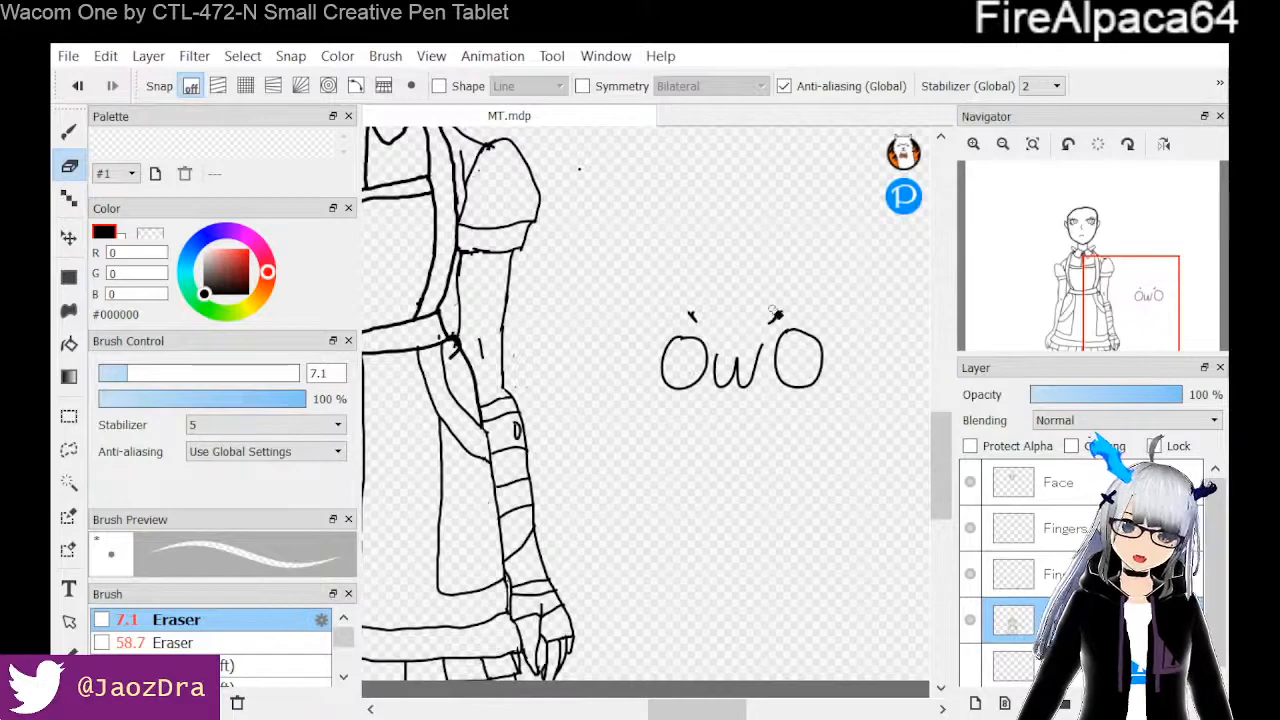
{"action": "left_click", "coordinate": [179, 643]}
{"action": "mouse_move", "coordinate": [690, 315]}
{"action": "left_mouse_down"}
{"action": "mouse_move", "coordinate": [680, 360]}
{"action": "mouse_move", "coordinate": [694, 423]}
{"action": "mouse_move", "coordinate": [905, 285]}
{"action": "mouse_move", "coordinate": [851, 337]}
{"action": "left_mouse_up"}
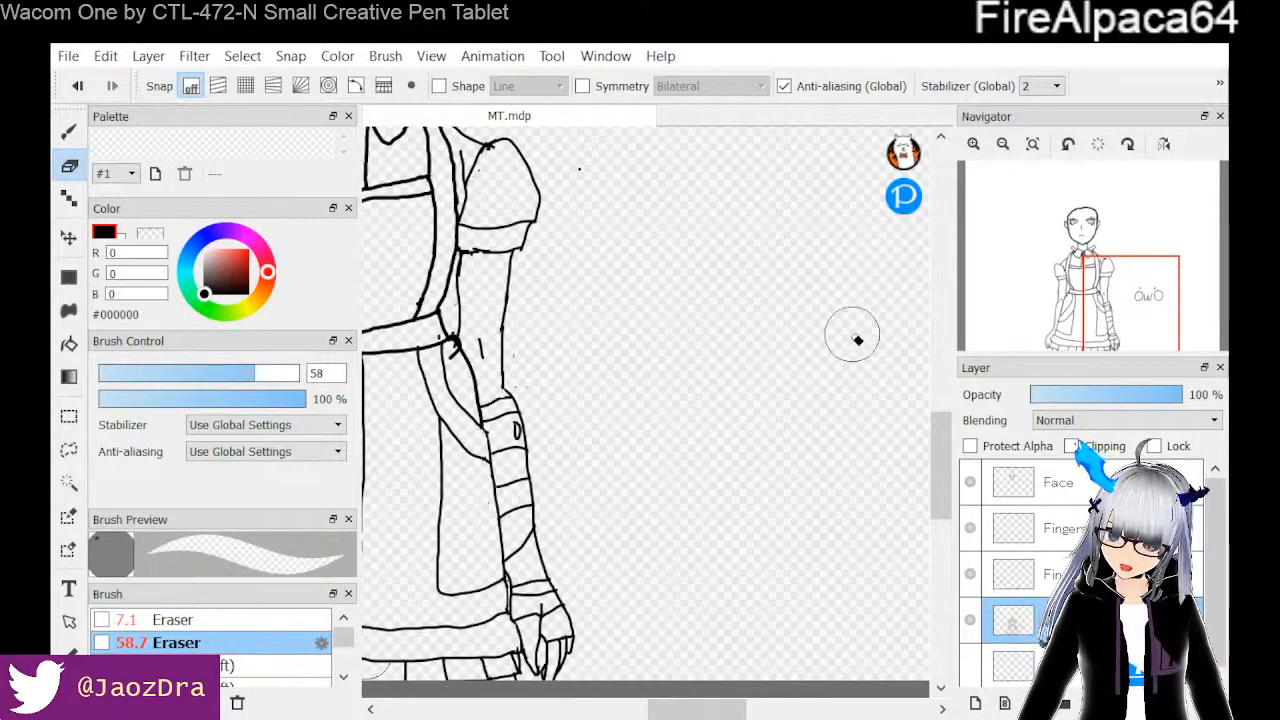
Handwrite "Oct 2022" in the empty area beside and above the character's head on the Fingers 2 layer, using the Pen at size 3
{"action": "left_click", "coordinate": [68, 131]}
{"action": "left_click", "coordinate": [1040, 525]}
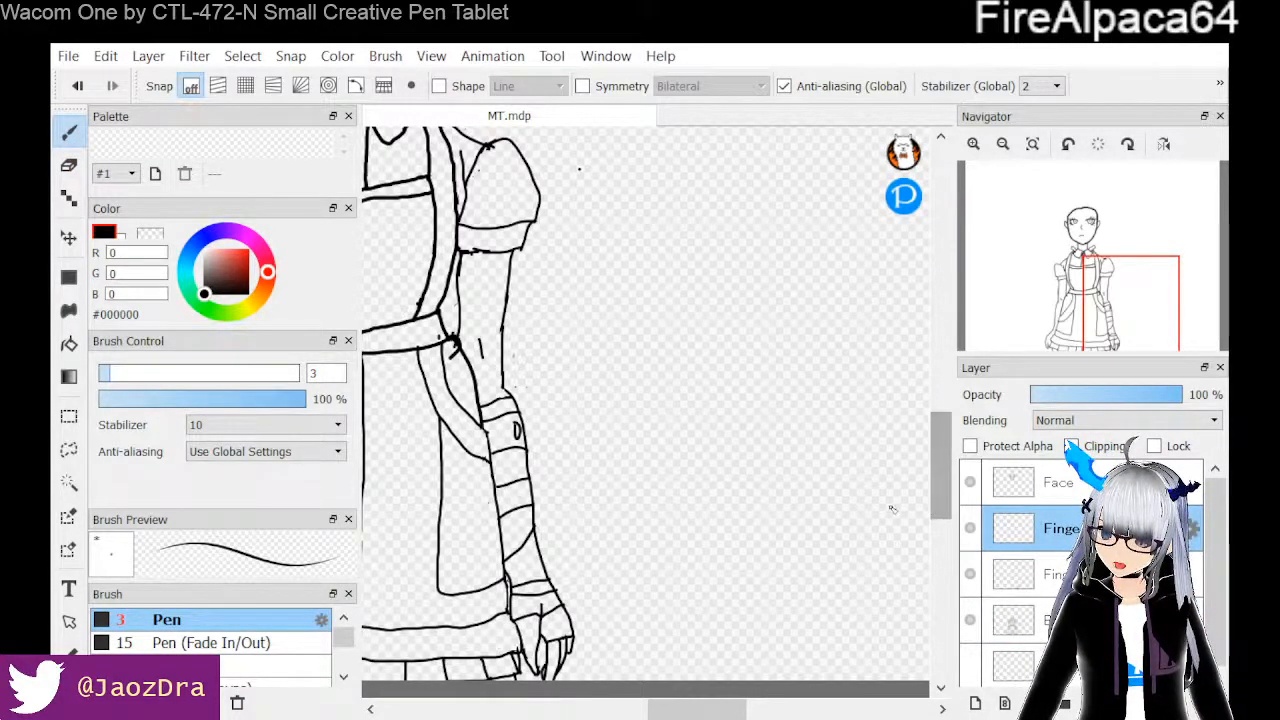
{"action": "scroll", "coordinate": [858, 492], "scroll_direction": "down", "scroll_amount": 1}
{"action": "scroll", "coordinate": [858, 492], "scroll_direction": "up", "scroll_amount": 5}
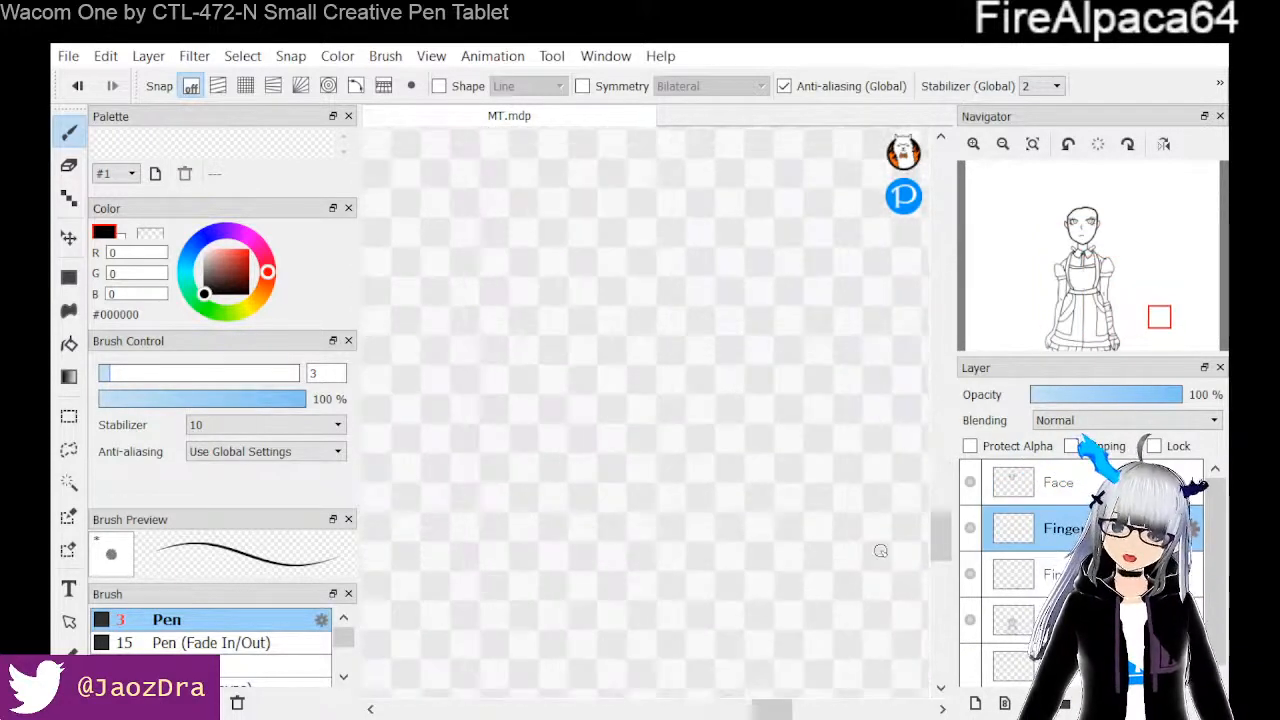
{"action": "scroll", "coordinate": [882, 553], "scroll_direction": "down", "scroll_amount": 5}
{"action": "left_click_drag", "start_coordinate": [688, 712], "coordinate": [712, 710]}
{"action": "scroll", "coordinate": [723, 362], "scroll_direction": "up", "scroll_amount": 3}
{"action": "scroll", "coordinate": [723, 362], "scroll_direction": "down", "scroll_amount": 3}
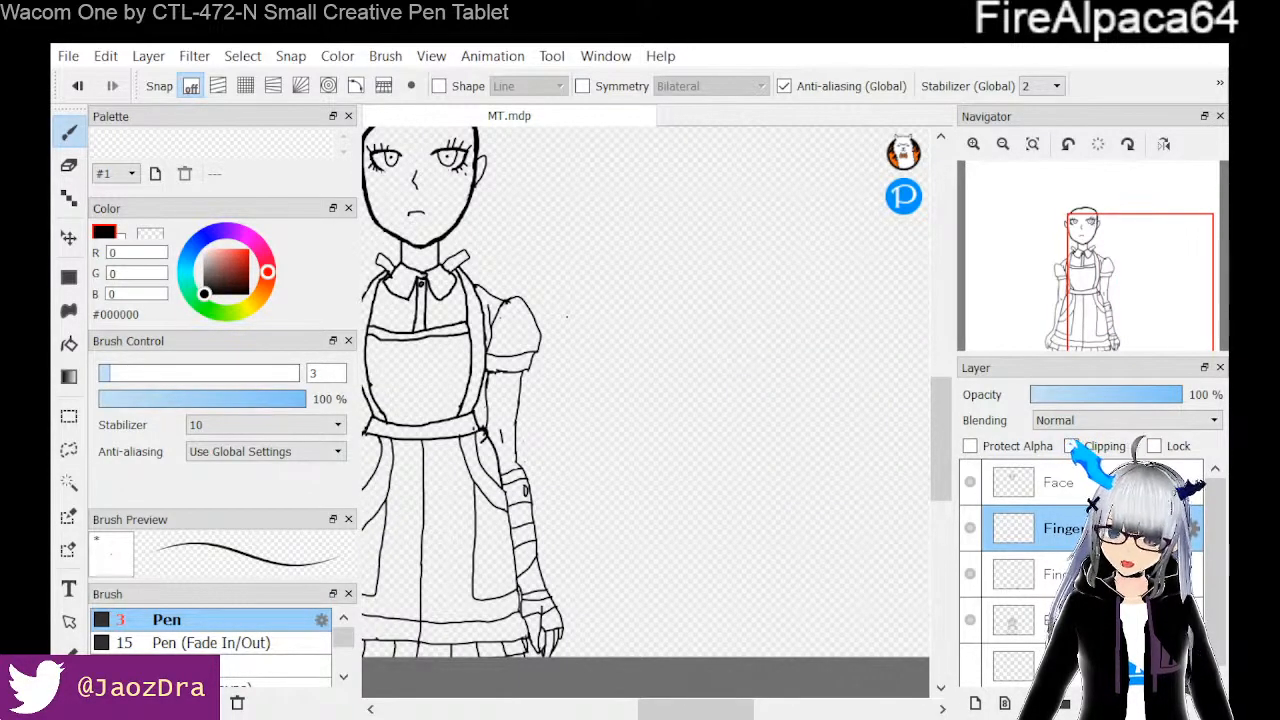
{"action": "left_click_drag", "start_coordinate": [697, 712], "coordinate": [707, 712]}
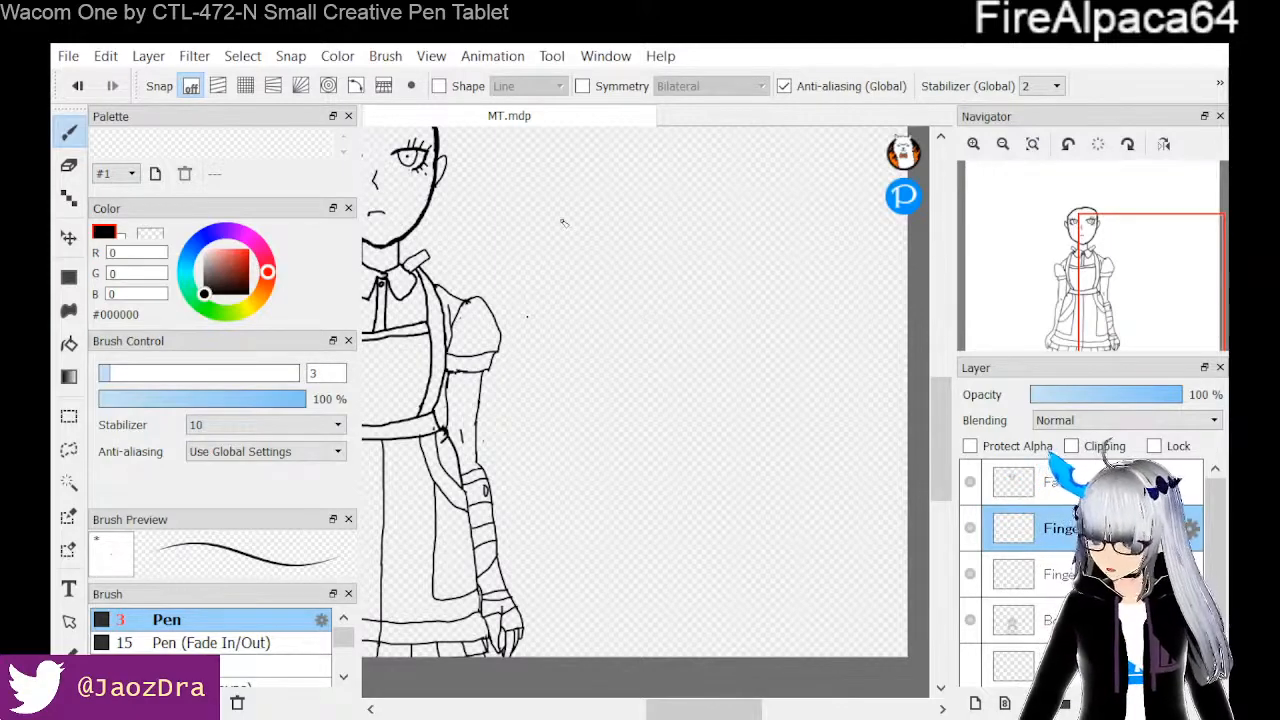
{"action": "left_click_drag", "start_coordinate": [946, 418], "coordinate": [936, 360]}
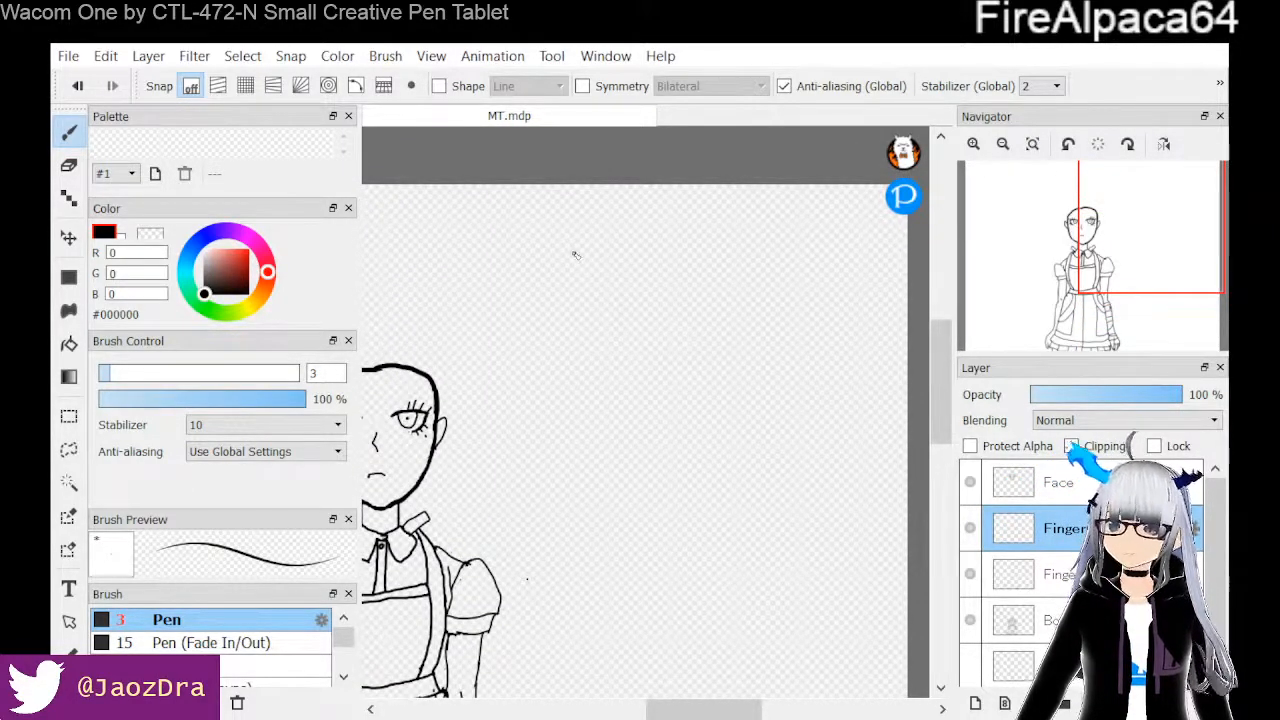
{"action": "mouse_move", "coordinate": [540, 264]}
{"action": "left_mouse_down"}
{"action": "mouse_move", "coordinate": [564, 268]}
{"action": "mouse_move", "coordinate": [598, 306]}
{"action": "left_mouse_up"}
{"action": "mouse_move", "coordinate": [604, 258]}
{"action": "left_mouse_down"}
{"action": "mouse_move", "coordinate": [626, 304]}
{"action": "mouse_move", "coordinate": [618, 282]}
{"action": "mouse_move", "coordinate": [662, 302]}
{"action": "mouse_move", "coordinate": [678, 274]}
{"action": "mouse_move", "coordinate": [720, 302]}
{"action": "mouse_move", "coordinate": [752, 302]}
{"action": "left_mouse_up"}
{"action": "left_click_drag", "start_coordinate": [702, 268], "coordinate": [694, 288]}
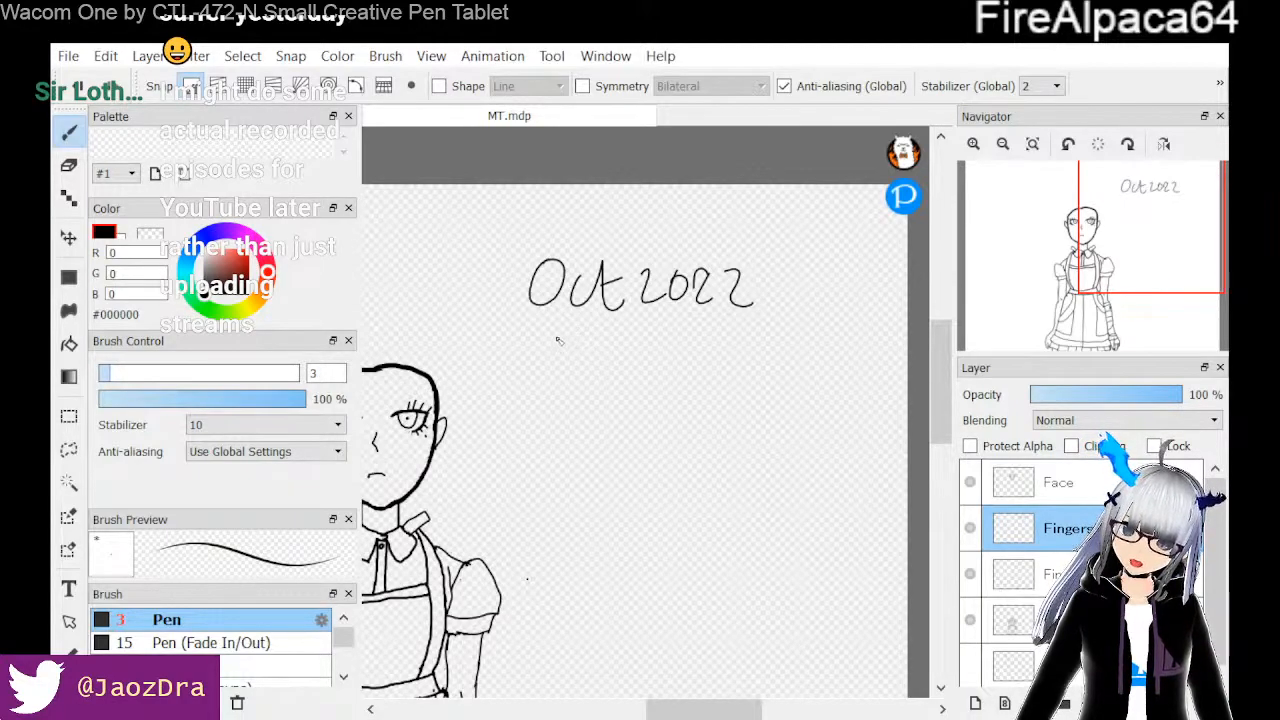
Handwrite two nicknames joined by an arrow beneath "Oct 2022", then erase the arrow and redraw it with the Pen at size 3
{"action": "mouse_move", "coordinate": [584, 332]}
{"action": "left_mouse_down"}
{"action": "mouse_move", "coordinate": [586, 367]}
{"action": "mouse_move", "coordinate": [647, 341]}
{"action": "mouse_move", "coordinate": [632, 366]}
{"action": "left_mouse_up"}
{"action": "mouse_move", "coordinate": [680, 339]}
{"action": "left_mouse_down"}
{"action": "mouse_move", "coordinate": [664, 366]}
{"action": "mouse_move", "coordinate": [696, 362]}
{"action": "mouse_move", "coordinate": [704, 385]}
{"action": "mouse_move", "coordinate": [716, 368]}
{"action": "left_mouse_up"}
{"action": "mouse_move", "coordinate": [712, 348]}
{"action": "left_mouse_down"}
{"action": "mouse_move", "coordinate": [730, 346]}
{"action": "mouse_move", "coordinate": [728, 376]}
{"action": "mouse_move", "coordinate": [764, 374]}
{"action": "left_mouse_up"}
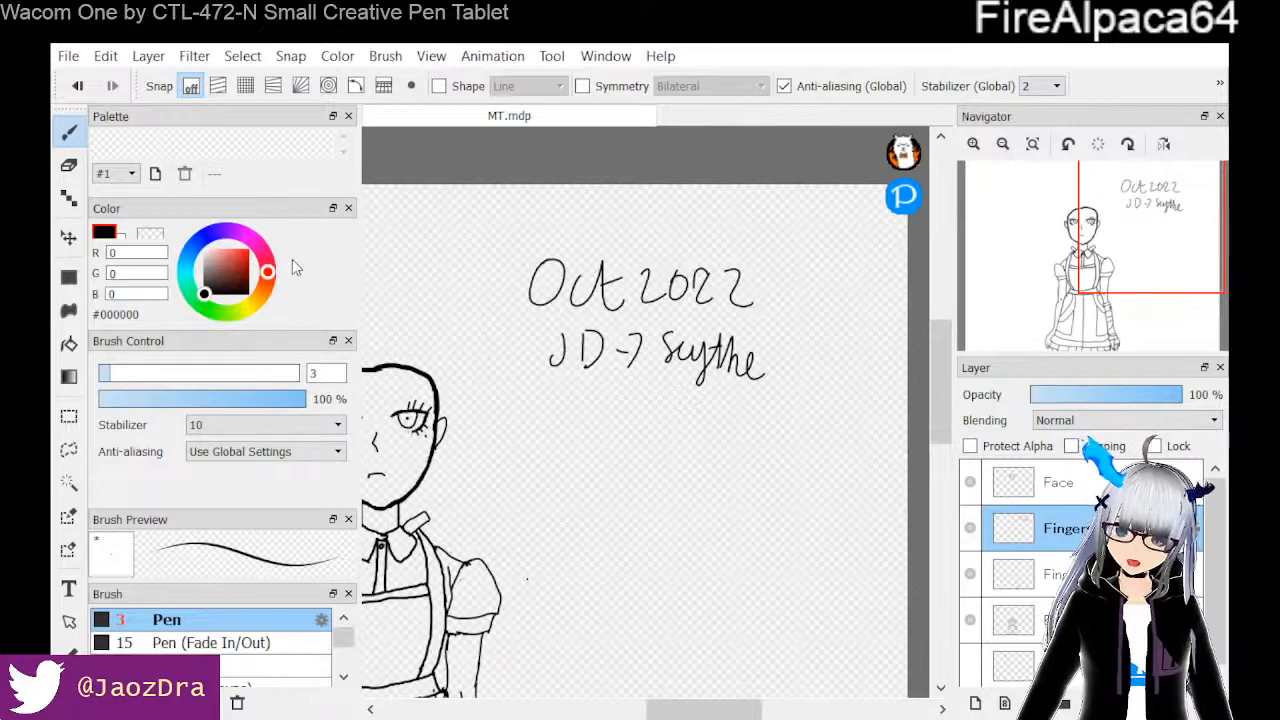
{"action": "left_click", "coordinate": [69, 165]}
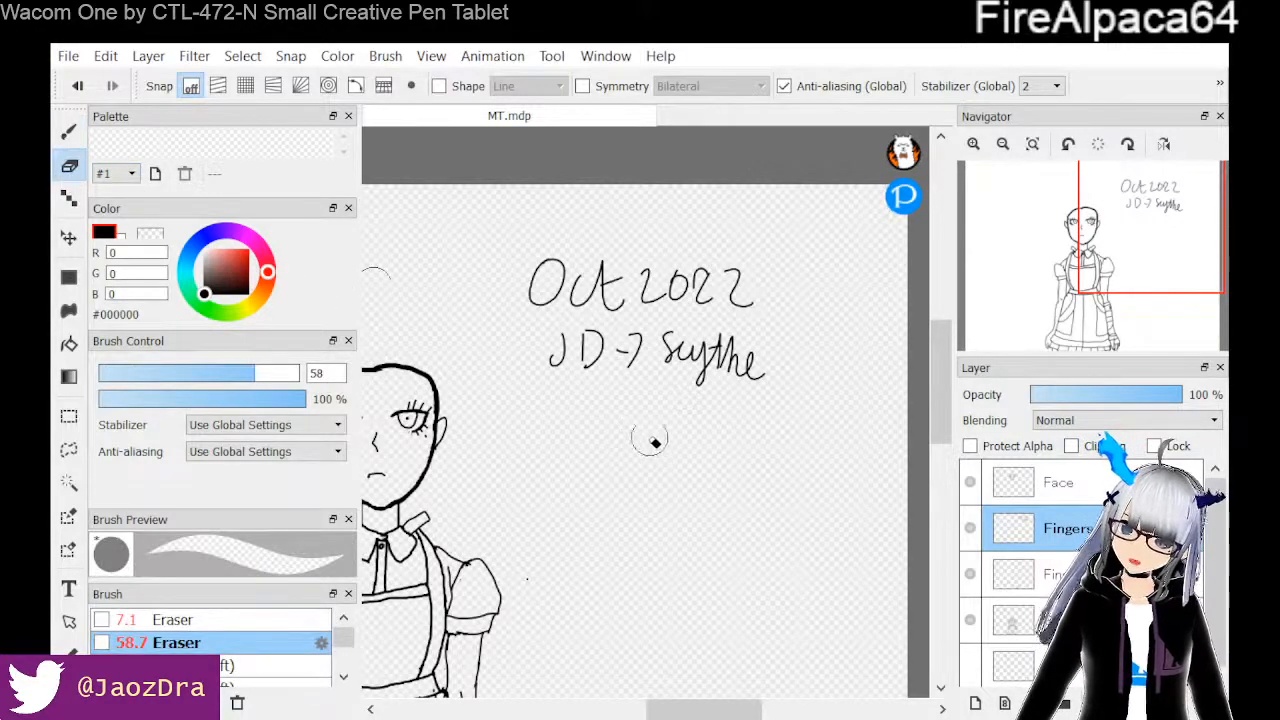
{"action": "left_click_drag", "start_coordinate": [625, 345], "coordinate": [631, 370]}
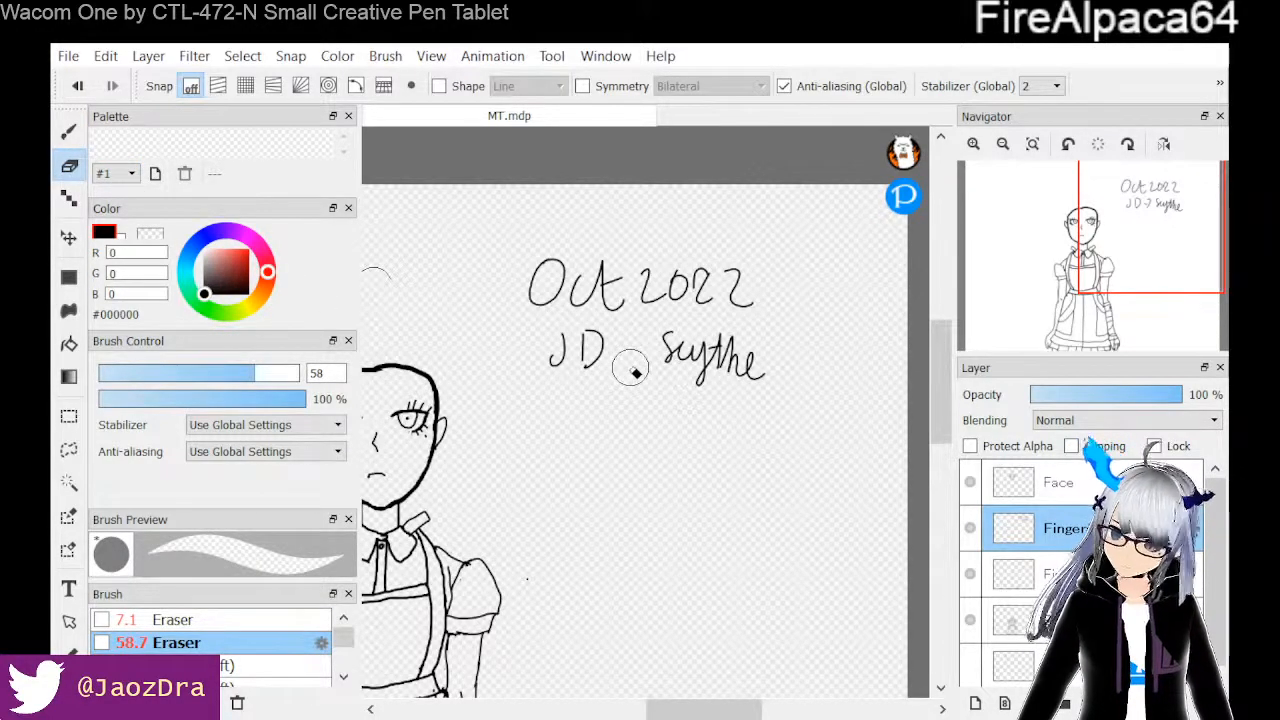
{"action": "left_click", "coordinate": [69, 131]}
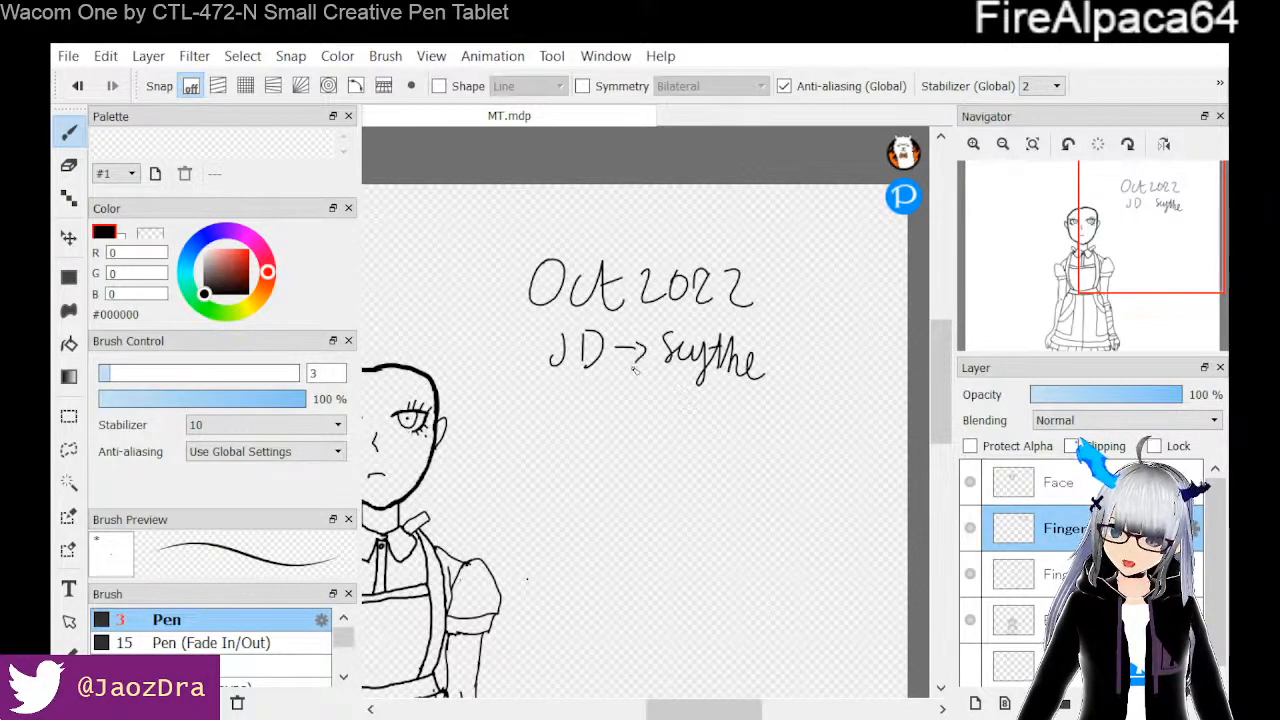
Draw an arrow down from the second nickname, handwrite a third nickname below it, and add an arrow beside that nickname
{"action": "mouse_move", "coordinate": [684, 388]}
{"action": "left_mouse_down"}
{"action": "mouse_move", "coordinate": [657, 426]}
{"action": "mouse_move", "coordinate": [668, 430]}
{"action": "left_mouse_up"}
{"action": "mouse_move", "coordinate": [591, 443]}
{"action": "left_mouse_down"}
{"action": "mouse_move", "coordinate": [644, 456]}
{"action": "mouse_move", "coordinate": [644, 483]}
{"action": "mouse_move", "coordinate": [658, 456]}
{"action": "mouse_move", "coordinate": [674, 469]}
{"action": "mouse_move", "coordinate": [683, 458]}
{"action": "mouse_move", "coordinate": [686, 475]}
{"action": "mouse_move", "coordinate": [711, 447]}
{"action": "left_mouse_up"}
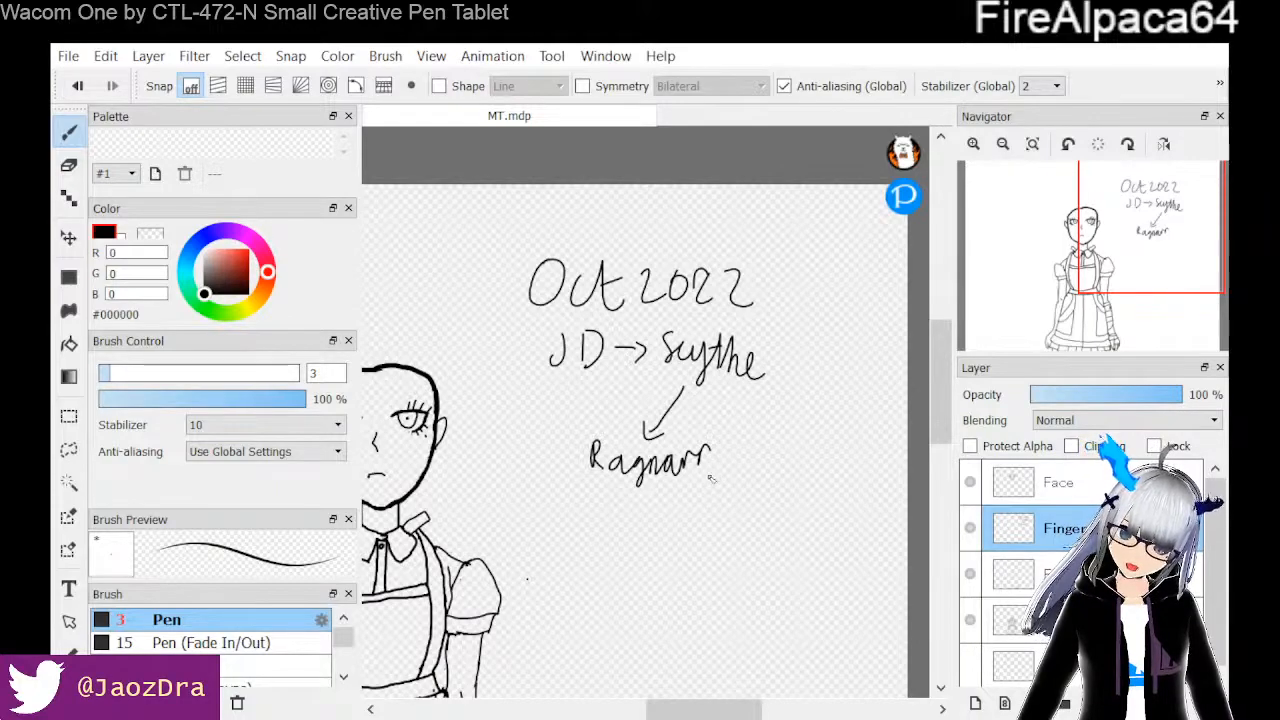
{"action": "mouse_move", "coordinate": [720, 465]}
{"action": "left_mouse_down"}
{"action": "mouse_move", "coordinate": [746, 460]}
{"action": "mouse_move", "coordinate": [752, 472]}
{"action": "left_mouse_up"}
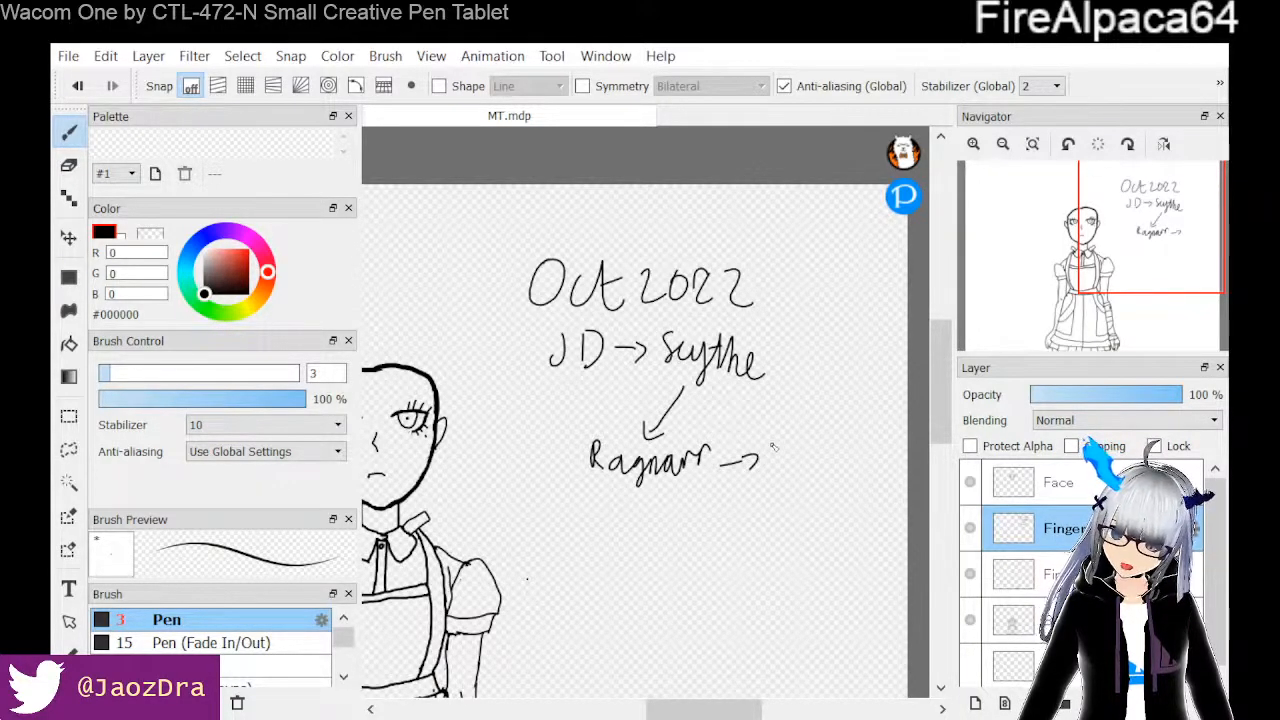
Handwrite "asked Calli when" after the third nickname's arrow, then continue the chain with an arrow, "No" and another arrow
{"action": "mouse_move", "coordinate": [786, 423]}
{"action": "left_mouse_down"}
{"action": "mouse_move", "coordinate": [828, 443]}
{"action": "mouse_move", "coordinate": [774, 472]}
{"action": "mouse_move", "coordinate": [805, 468]}
{"action": "mouse_move", "coordinate": [809, 481]}
{"action": "mouse_move", "coordinate": [819, 454]}
{"action": "mouse_move", "coordinate": [841, 478]}
{"action": "left_mouse_up"}
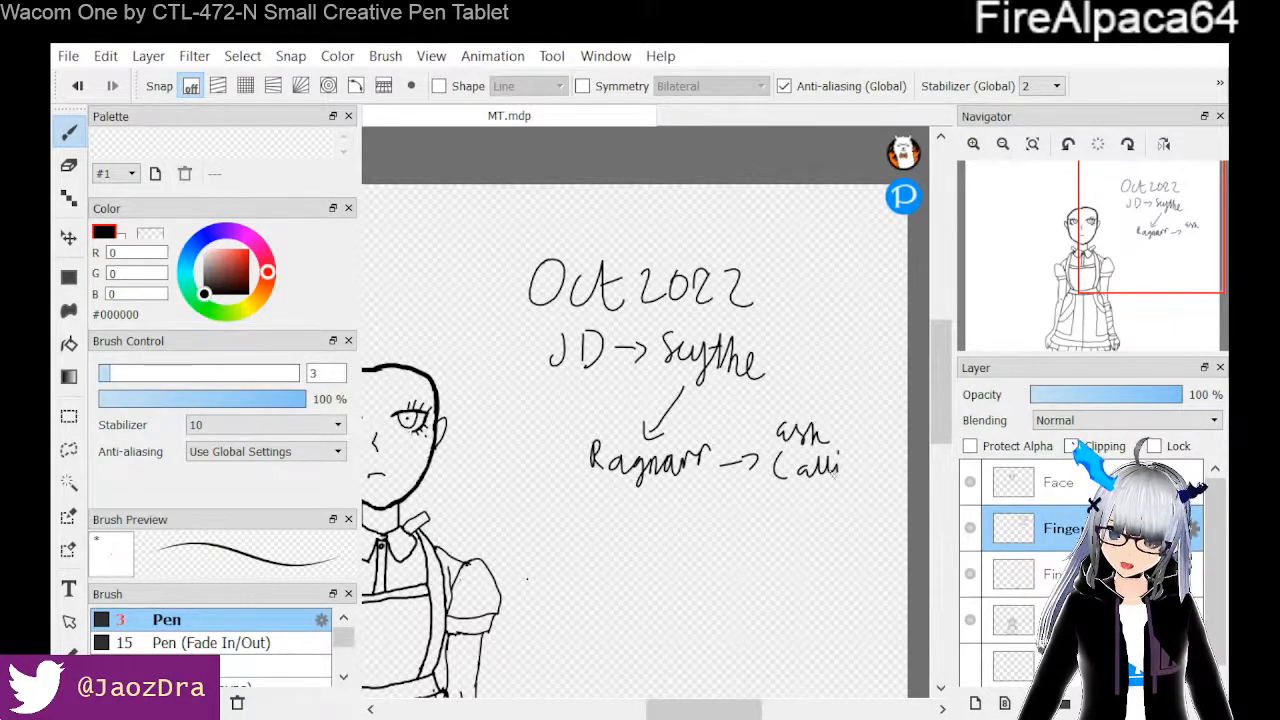
{"action": "mouse_move", "coordinate": [831, 440]}
{"action": "left_mouse_down"}
{"action": "mouse_move", "coordinate": [848, 434]}
{"action": "mouse_move", "coordinate": [856, 452]}
{"action": "left_mouse_up"}
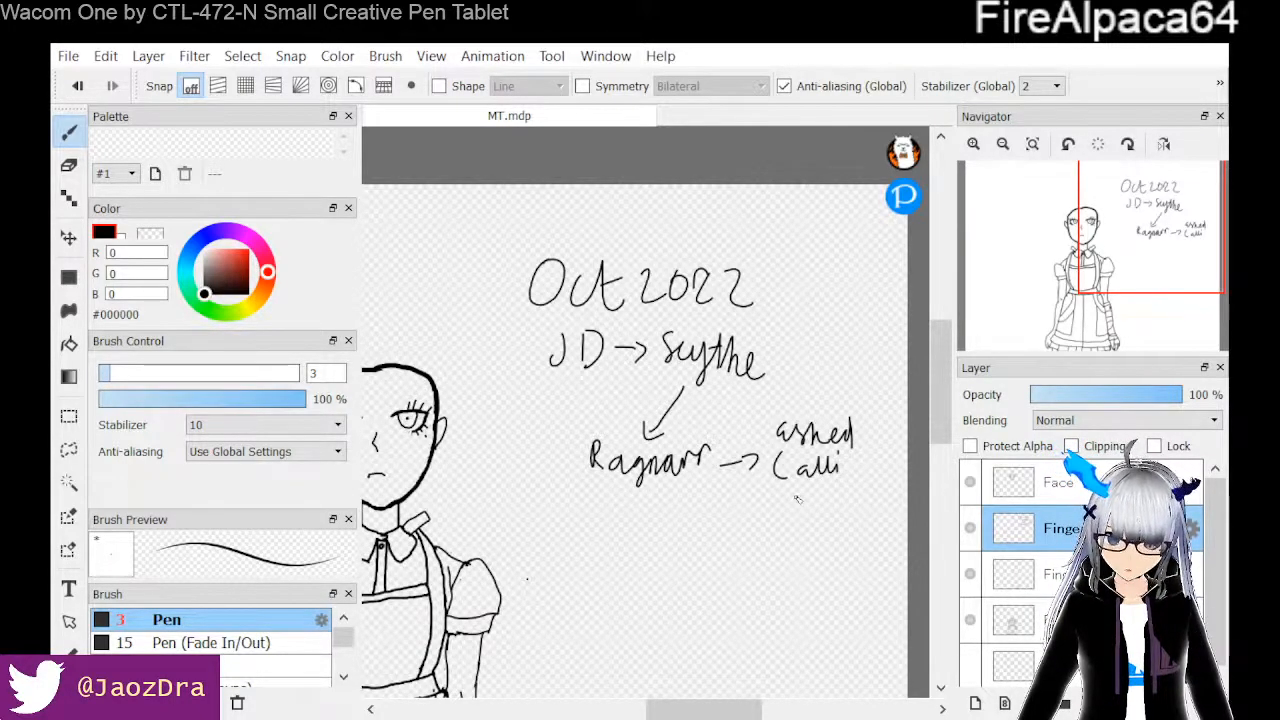
{"action": "mouse_move", "coordinate": [810, 498]}
{"action": "left_mouse_down"}
{"action": "mouse_move", "coordinate": [846, 498]}
{"action": "mouse_move", "coordinate": [859, 509]}
{"action": "mouse_move", "coordinate": [815, 549]}
{"action": "left_mouse_up"}
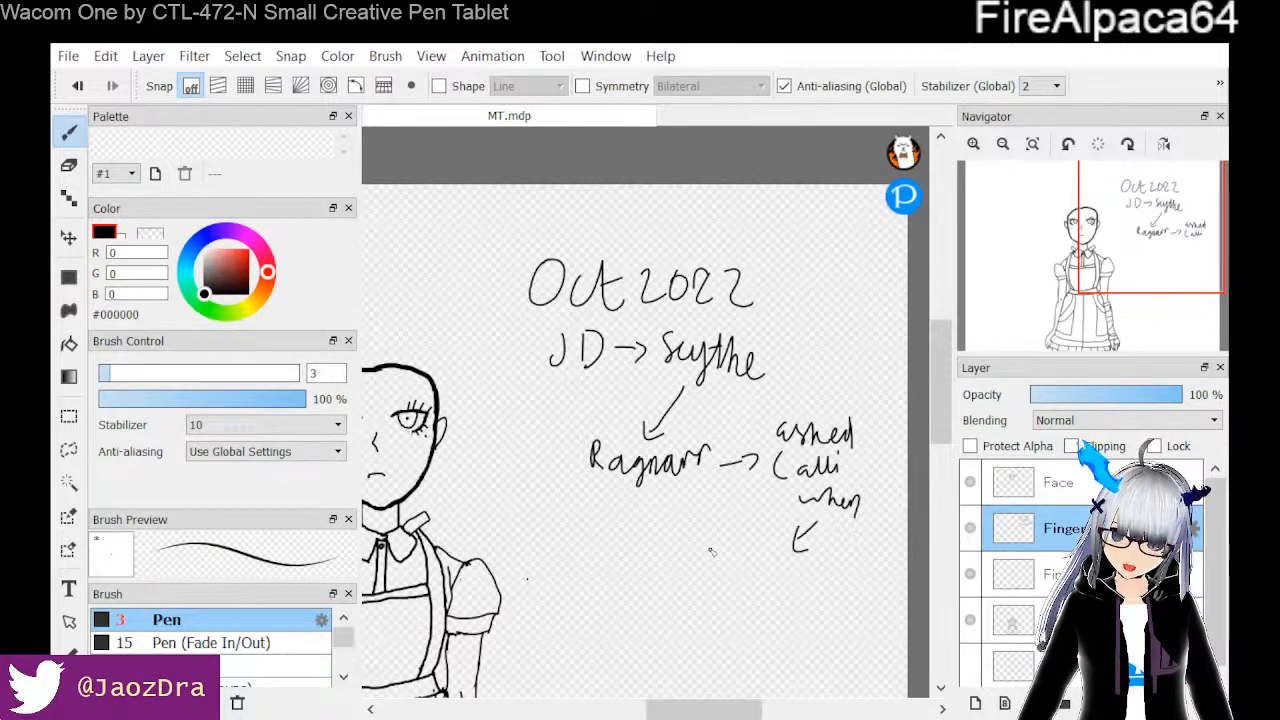
{"action": "mouse_move", "coordinate": [716, 546]}
{"action": "left_mouse_down"}
{"action": "mouse_move", "coordinate": [759, 549]}
{"action": "mouse_move", "coordinate": [762, 565]}
{"action": "mouse_move", "coordinate": [658, 597]}
{"action": "left_mouse_up"}
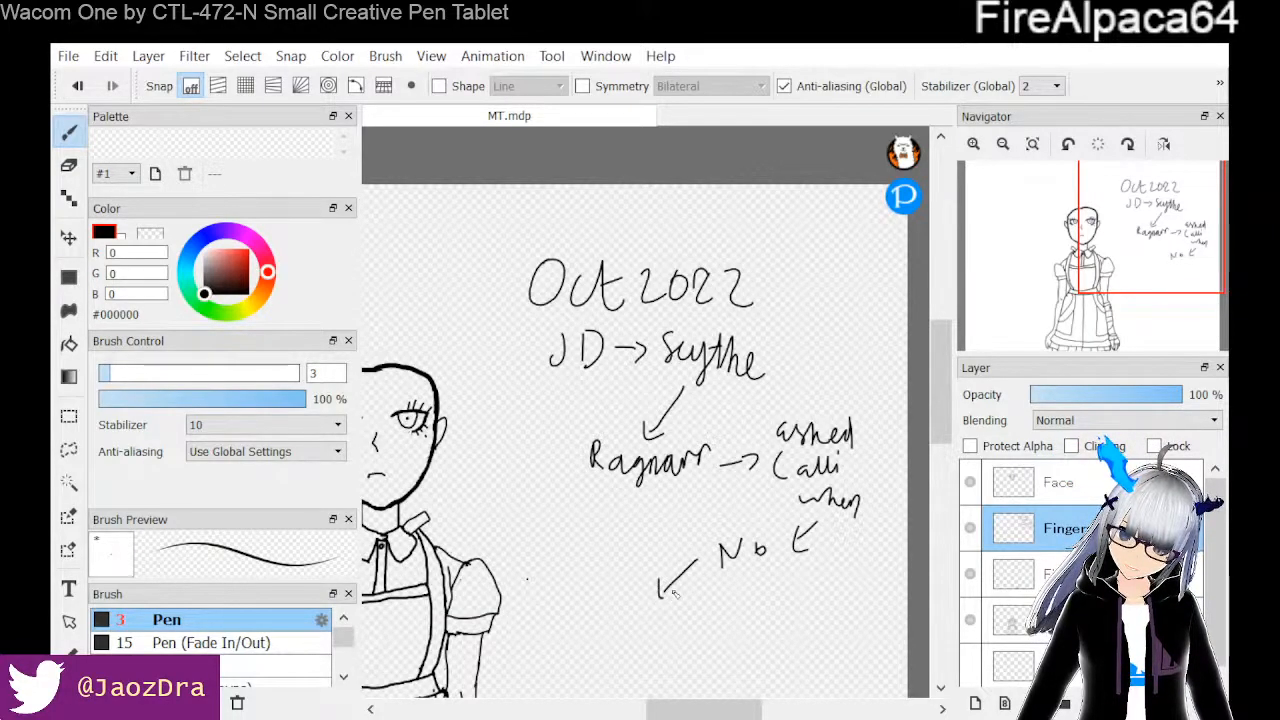
Handwrite "What about Kiara" on three lines at the end of the arrow from "No", and add an arrow beside it
{"action": "left_click_drag", "start_coordinate": [933, 413], "coordinate": [933, 450]}
{"action": "mouse_move", "coordinate": [601, 449]}
{"action": "left_mouse_down"}
{"action": "mouse_move", "coordinate": [622, 444]}
{"action": "mouse_move", "coordinate": [646, 462]}
{"action": "mouse_move", "coordinate": [655, 444]}
{"action": "mouse_move", "coordinate": [660, 462]}
{"action": "left_mouse_up"}
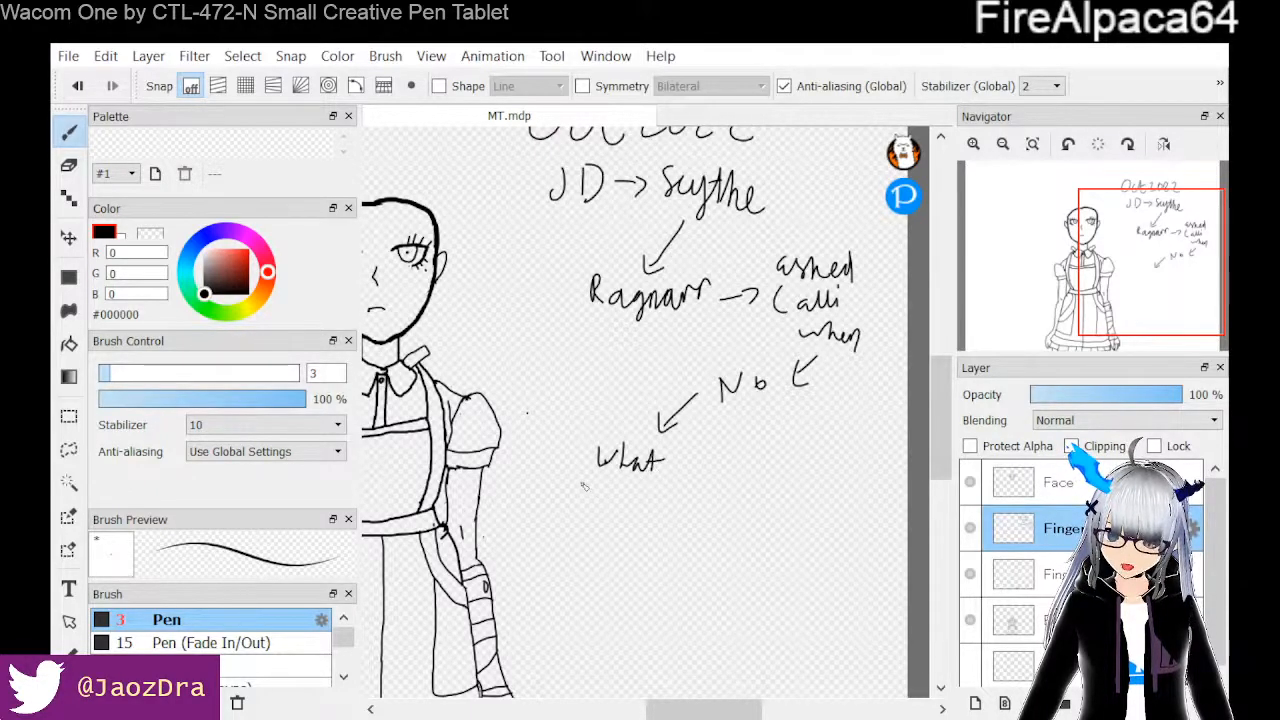
{"action": "mouse_move", "coordinate": [576, 497]}
{"action": "left_mouse_down"}
{"action": "mouse_move", "coordinate": [608, 485]}
{"action": "mouse_move", "coordinate": [602, 502]}
{"action": "mouse_move", "coordinate": [635, 484]}
{"action": "mouse_move", "coordinate": [636, 500]}
{"action": "mouse_move", "coordinate": [584, 524]}
{"action": "mouse_move", "coordinate": [641, 521]}
{"action": "left_mouse_up"}
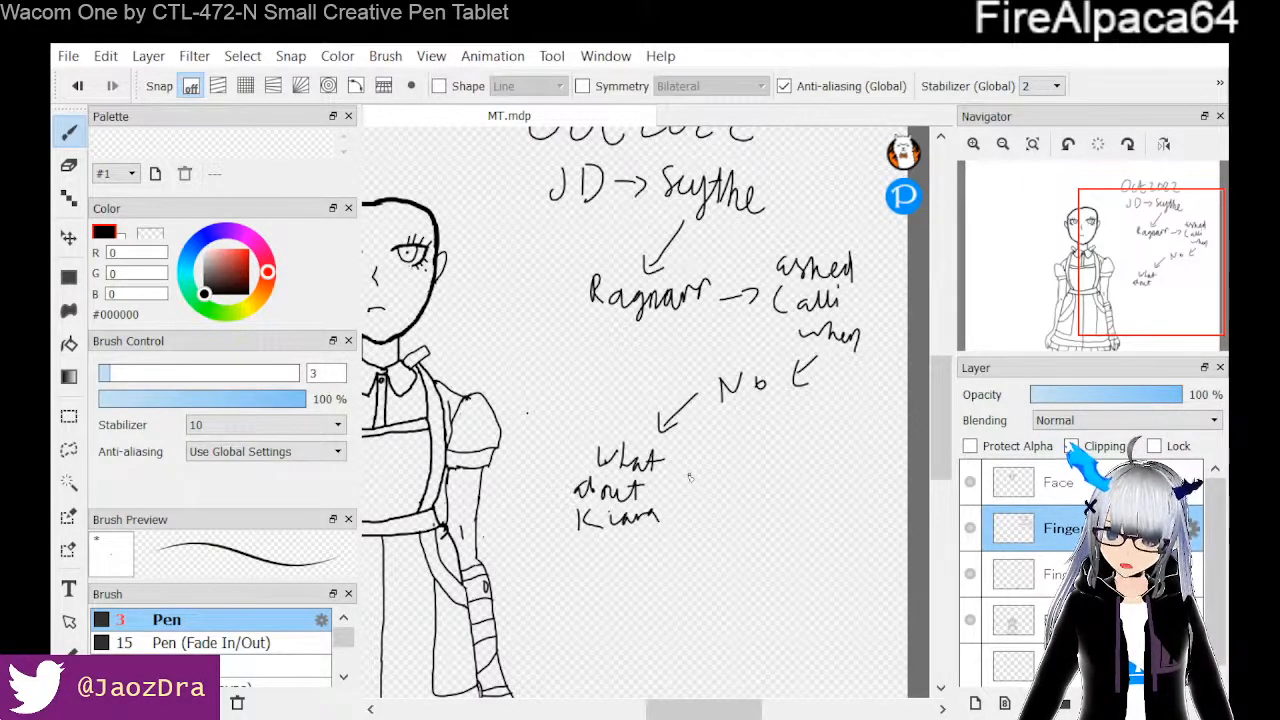
{"action": "left_click_drag", "start_coordinate": [688, 477], "coordinate": [710, 475]}
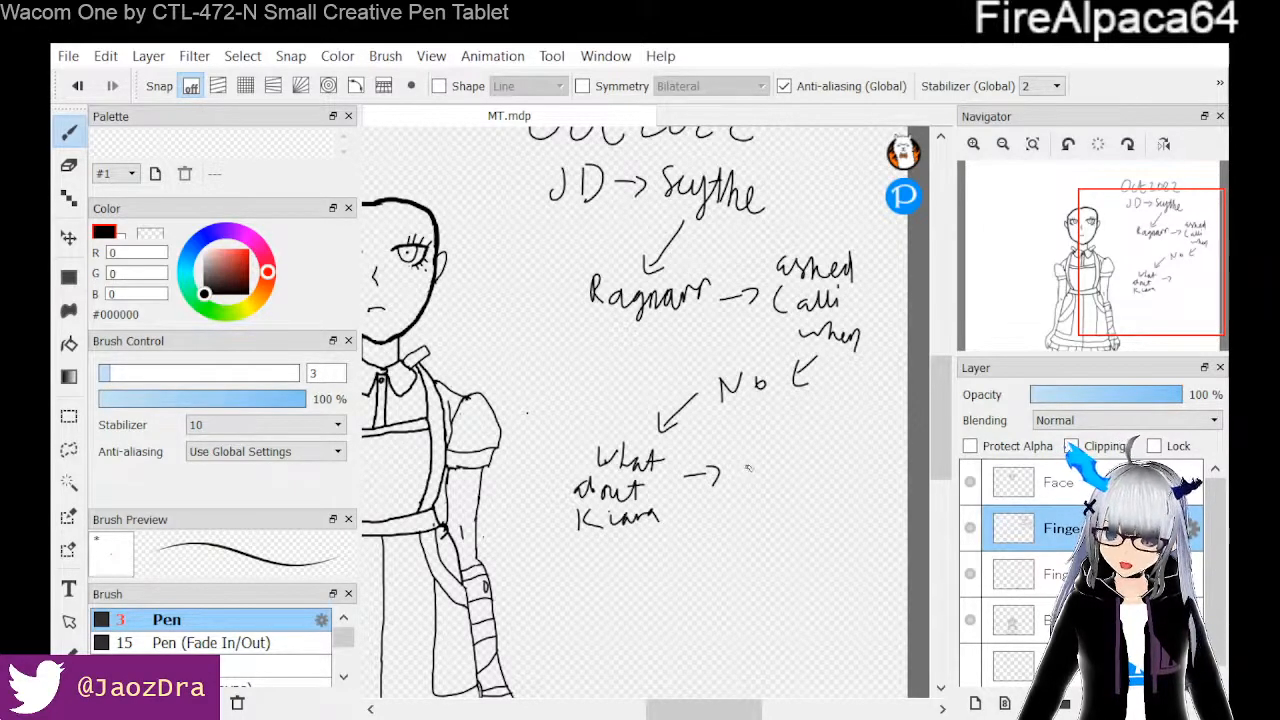
Handwrite "Beat Sub count" on two lines after the "What about Kiara" arrow
{"action": "left_click_drag", "start_coordinate": [768, 463], "coordinate": [812, 472]}
{"action": "left_click_drag", "start_coordinate": [820, 436], "coordinate": [816, 476]}
{"action": "left_click_drag", "start_coordinate": [804, 457], "coordinate": [835, 455]}
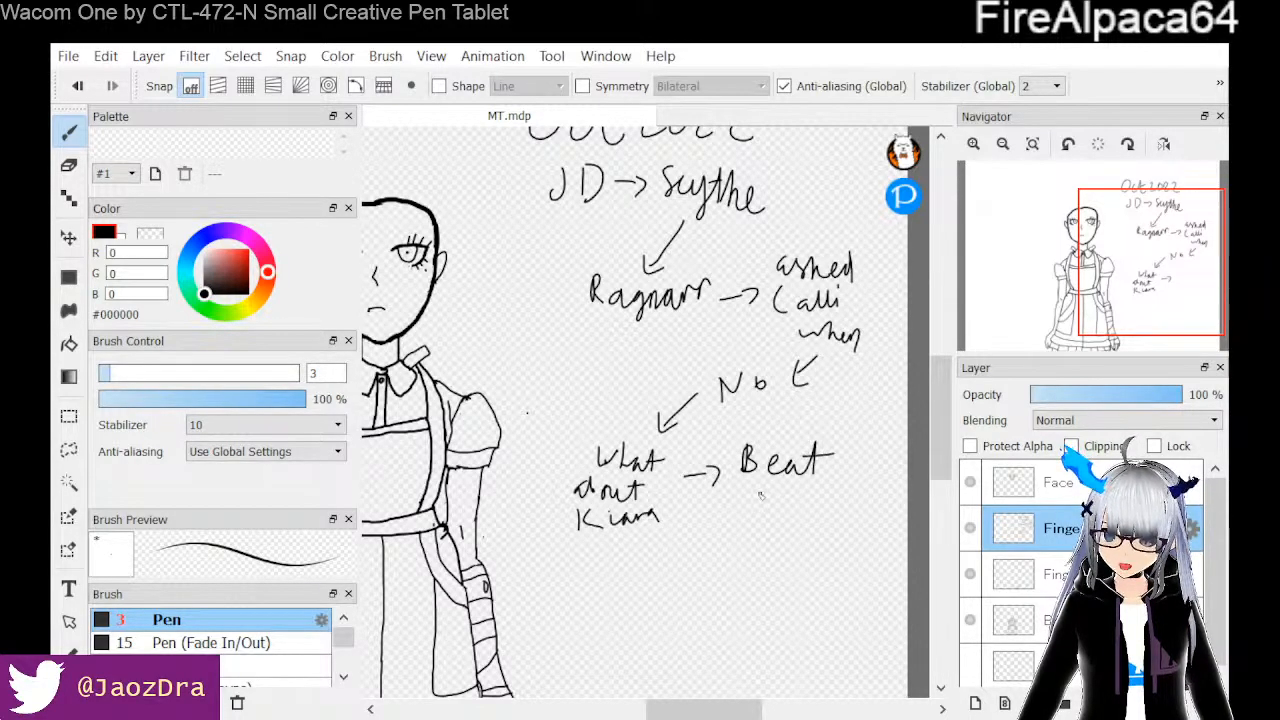
{"action": "mouse_move", "coordinate": [745, 484]}
{"action": "left_mouse_down"}
{"action": "mouse_move", "coordinate": [741, 504]}
{"action": "mouse_move", "coordinate": [784, 520]}
{"action": "mouse_move", "coordinate": [796, 502]}
{"action": "left_mouse_up"}
{"action": "mouse_move", "coordinate": [800, 480]}
{"action": "left_mouse_down"}
{"action": "mouse_move", "coordinate": [811, 520]}
{"action": "mouse_move", "coordinate": [825, 493]}
{"action": "mouse_move", "coordinate": [893, 520]}
{"action": "left_mouse_up"}
{"action": "left_click_drag", "start_coordinate": [900, 490], "coordinate": [896, 521]}
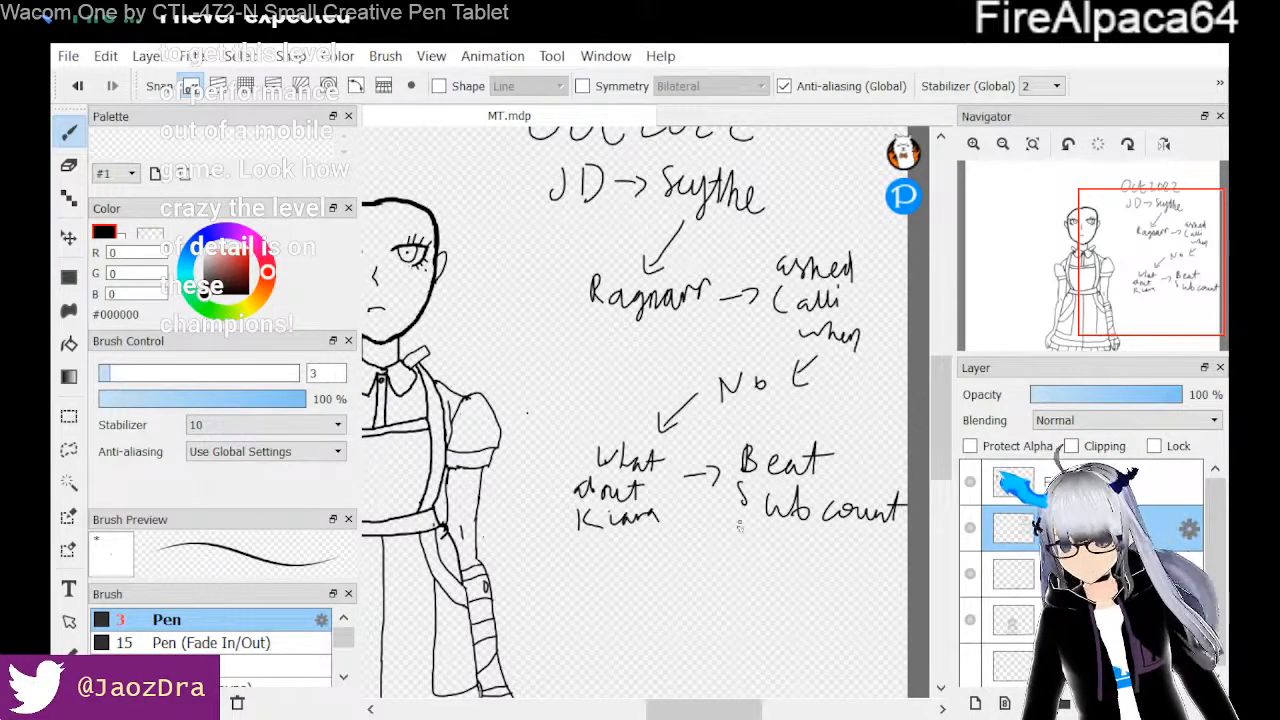
Draw an arrow down from "Beat Sub count" to handwritten "1st Jan CST", and write 199 above 215 beside it
{"action": "left_click_drag", "start_coordinate": [735, 533], "coordinate": [724, 546]}
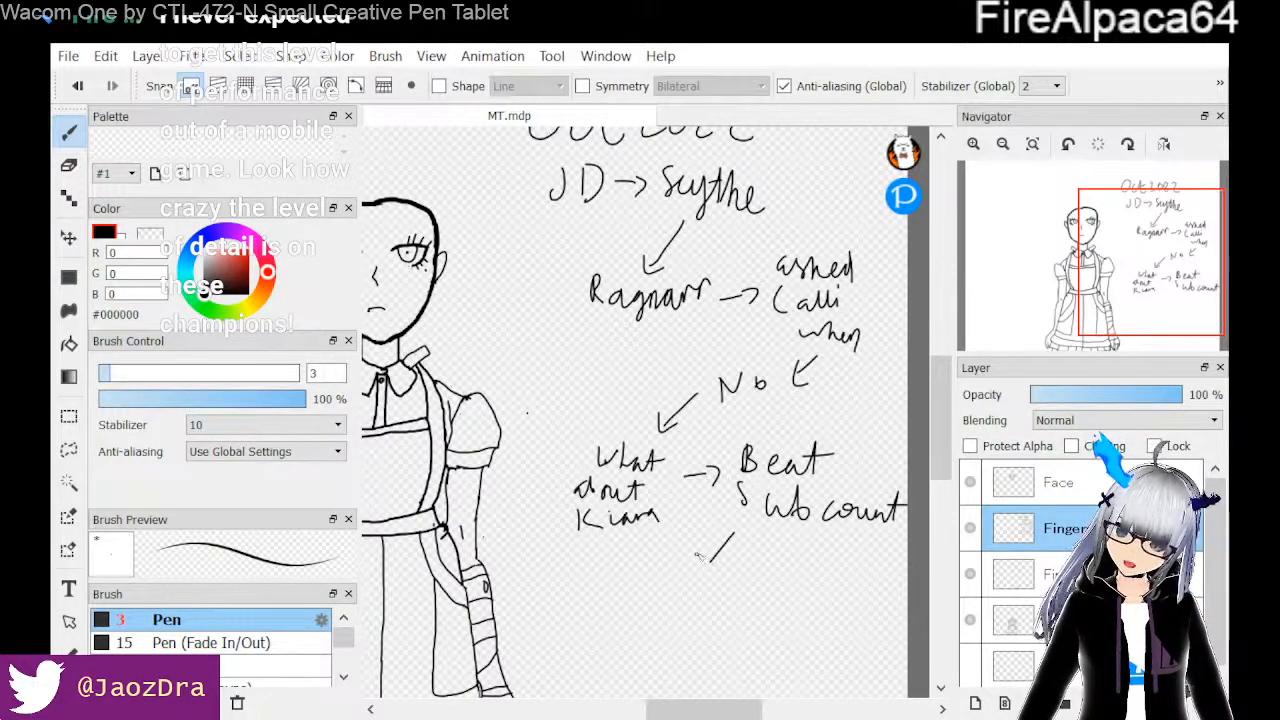
{"action": "mouse_move", "coordinate": [621, 577]}
{"action": "left_mouse_down"}
{"action": "mouse_move", "coordinate": [617, 601]}
{"action": "mouse_move", "coordinate": [728, 602]}
{"action": "left_mouse_up"}
{"action": "mouse_move", "coordinate": [628, 615]}
{"action": "left_mouse_down"}
{"action": "mouse_move", "coordinate": [618, 646]}
{"action": "mouse_move", "coordinate": [652, 628]}
{"action": "mouse_move", "coordinate": [656, 656]}
{"action": "mouse_move", "coordinate": [664, 634]}
{"action": "left_mouse_up"}
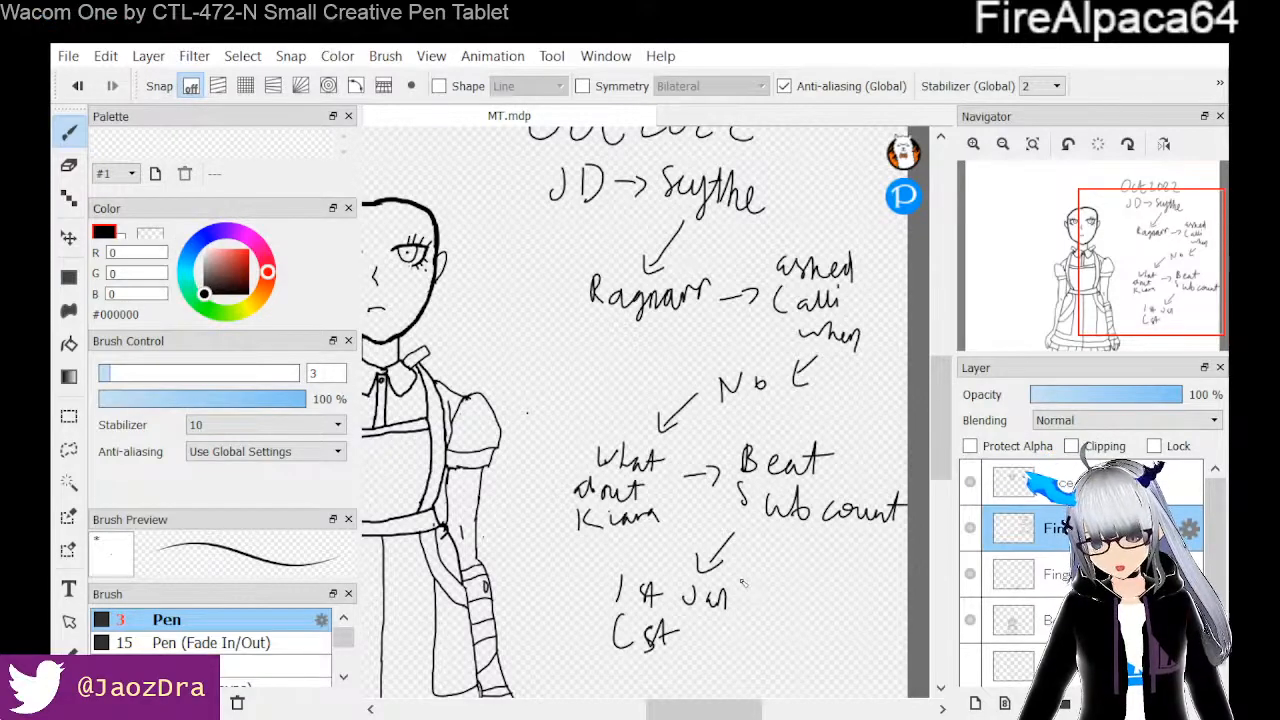
{"action": "mouse_move", "coordinate": [784, 550]}
{"action": "left_mouse_down"}
{"action": "mouse_move", "coordinate": [782, 572]}
{"action": "mouse_move", "coordinate": [826, 572]}
{"action": "left_mouse_up"}
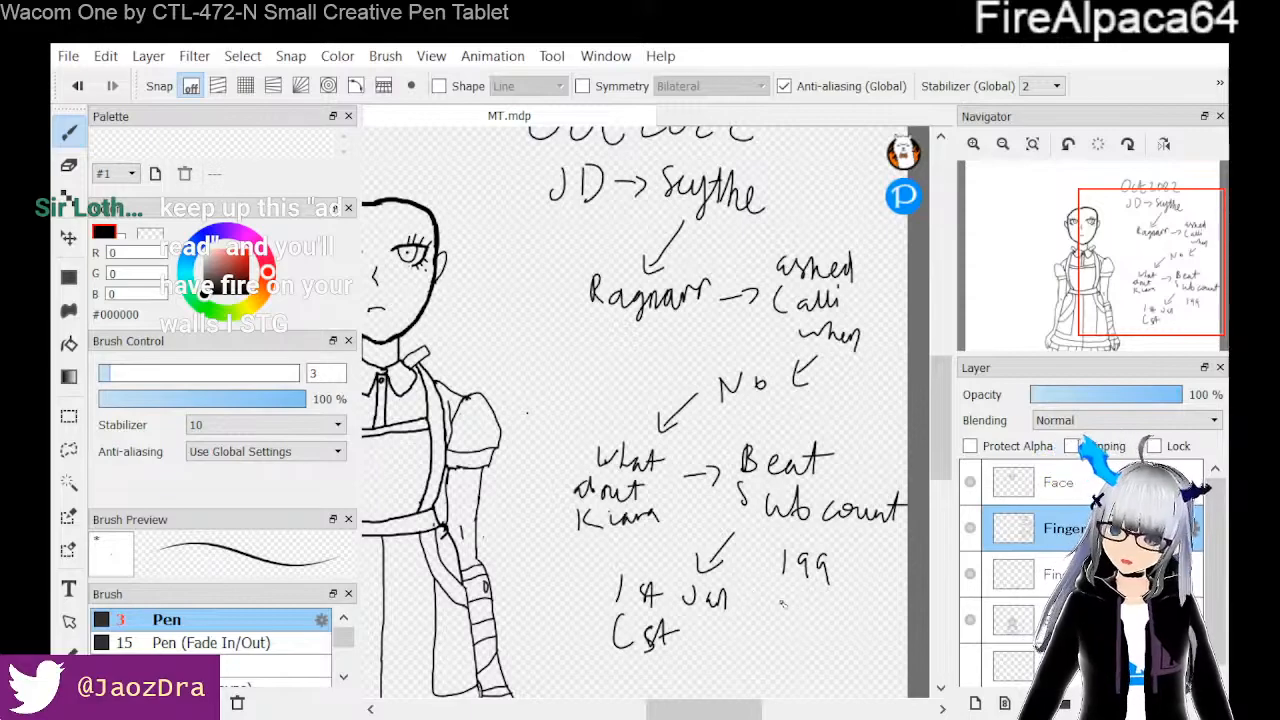
{"action": "mouse_move", "coordinate": [768, 606]}
{"action": "left_mouse_down"}
{"action": "mouse_move", "coordinate": [773, 636]}
{"action": "mouse_move", "coordinate": [818, 623]}
{"action": "mouse_move", "coordinate": [829, 633]}
{"action": "mouse_move", "coordinate": [850, 598]}
{"action": "left_mouse_up"}
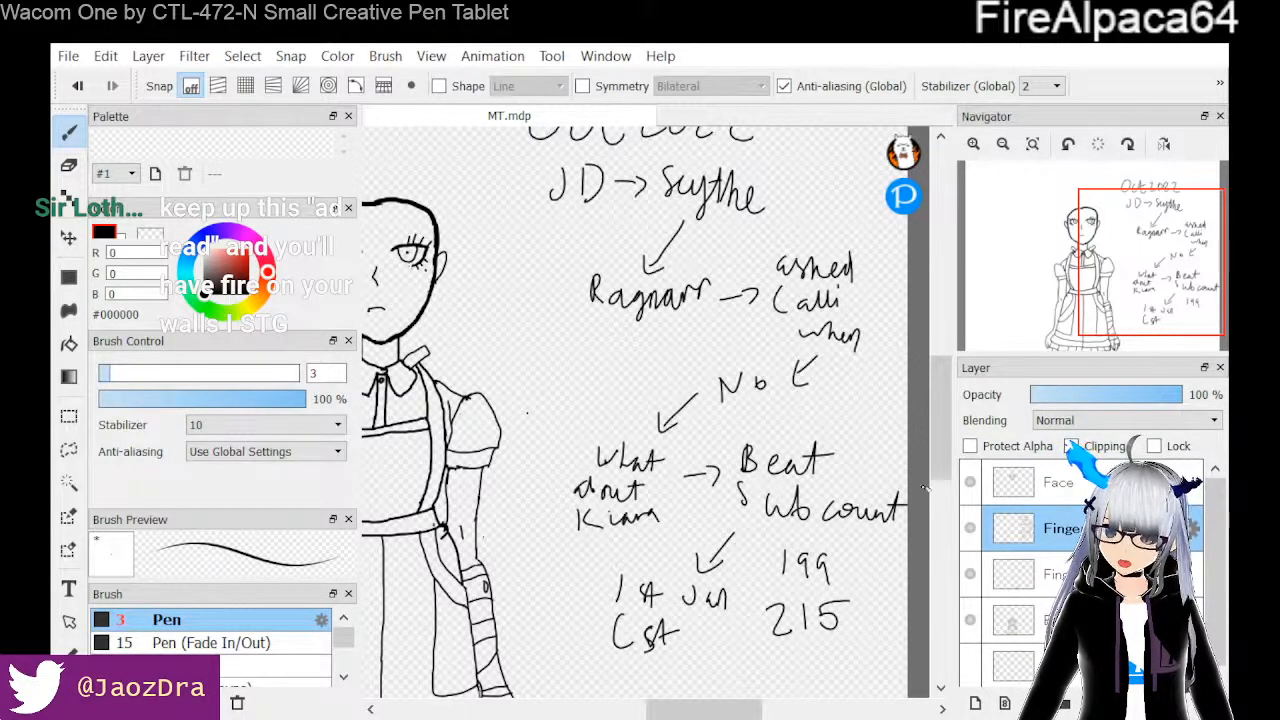
Handwrite "30+ → 16" beneath "1st Jan CST" and 215 near the canvas's lower edge
{"action": "scroll", "coordinate": [924, 497], "scroll_direction": "down", "scroll_amount": 5}
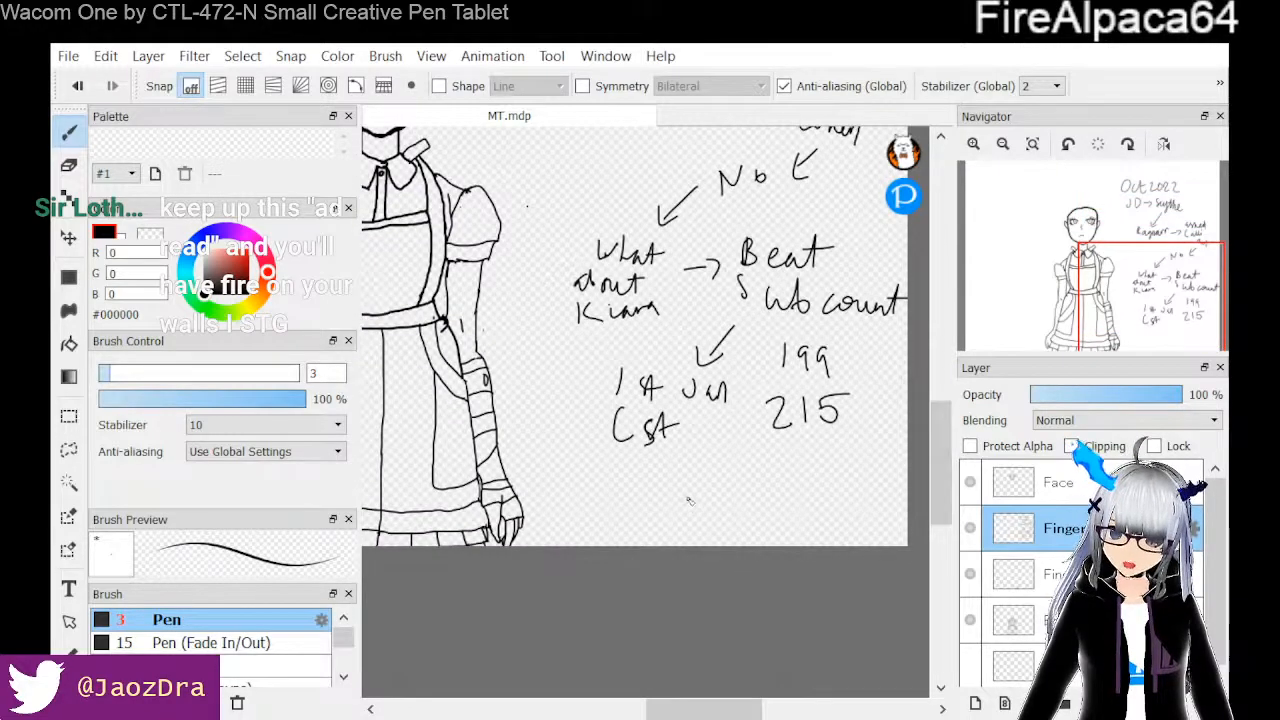
{"action": "left_click_drag", "start_coordinate": [657, 483], "coordinate": [644, 506]}
{"action": "mouse_move", "coordinate": [684, 484]}
{"action": "left_mouse_down"}
{"action": "mouse_move", "coordinate": [676, 494]}
{"action": "mouse_move", "coordinate": [700, 474]}
{"action": "mouse_move", "coordinate": [722, 495]}
{"action": "mouse_move", "coordinate": [748, 488]}
{"action": "mouse_move", "coordinate": [738, 510]}
{"action": "left_mouse_up"}
{"action": "mouse_move", "coordinate": [790, 462]}
{"action": "left_mouse_down"}
{"action": "mouse_move", "coordinate": [786, 501]}
{"action": "mouse_move", "coordinate": [815, 483]}
{"action": "left_mouse_up"}
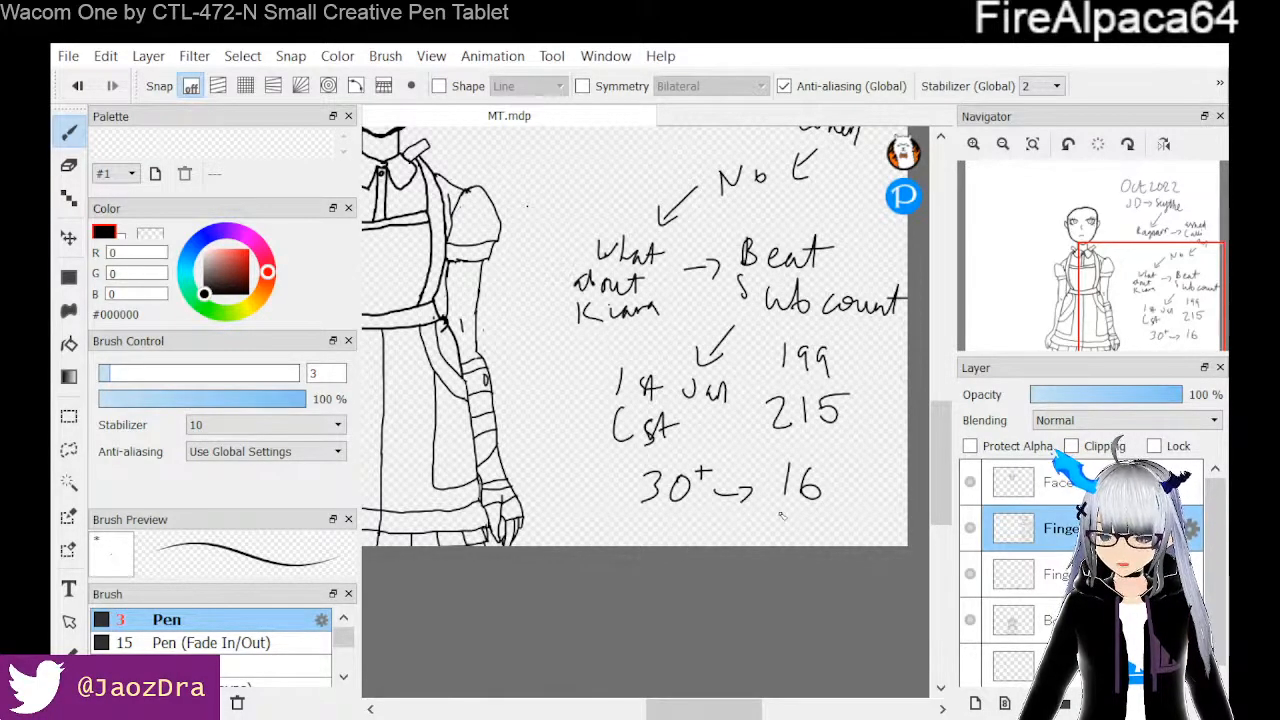
Handwrite "5w → lose subs" along the canvas's lower edge beneath "30+ → 16", followed by a small 4 and a curved arrow
{"action": "left_click_drag", "start_coordinate": [604, 526], "coordinate": [601, 542]}
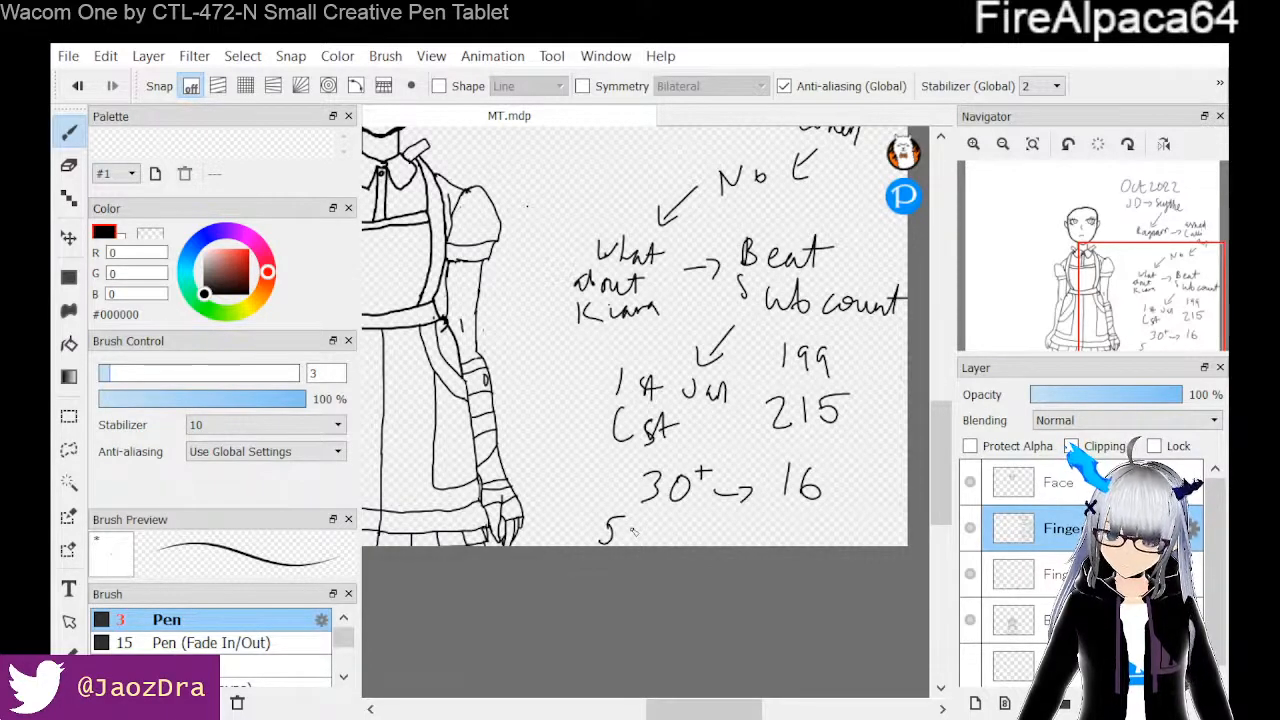
{"action": "mouse_move", "coordinate": [640, 536]}
{"action": "left_mouse_down"}
{"action": "mouse_move", "coordinate": [672, 529]}
{"action": "mouse_move", "coordinate": [678, 546]}
{"action": "mouse_move", "coordinate": [711, 516]}
{"action": "mouse_move", "coordinate": [709, 535]}
{"action": "mouse_move", "coordinate": [724, 520]}
{"action": "mouse_move", "coordinate": [736, 534]}
{"action": "mouse_move", "coordinate": [754, 517]}
{"action": "mouse_move", "coordinate": [747, 525]}
{"action": "mouse_move", "coordinate": [778, 535]}
{"action": "mouse_move", "coordinate": [822, 530]}
{"action": "left_mouse_up"}
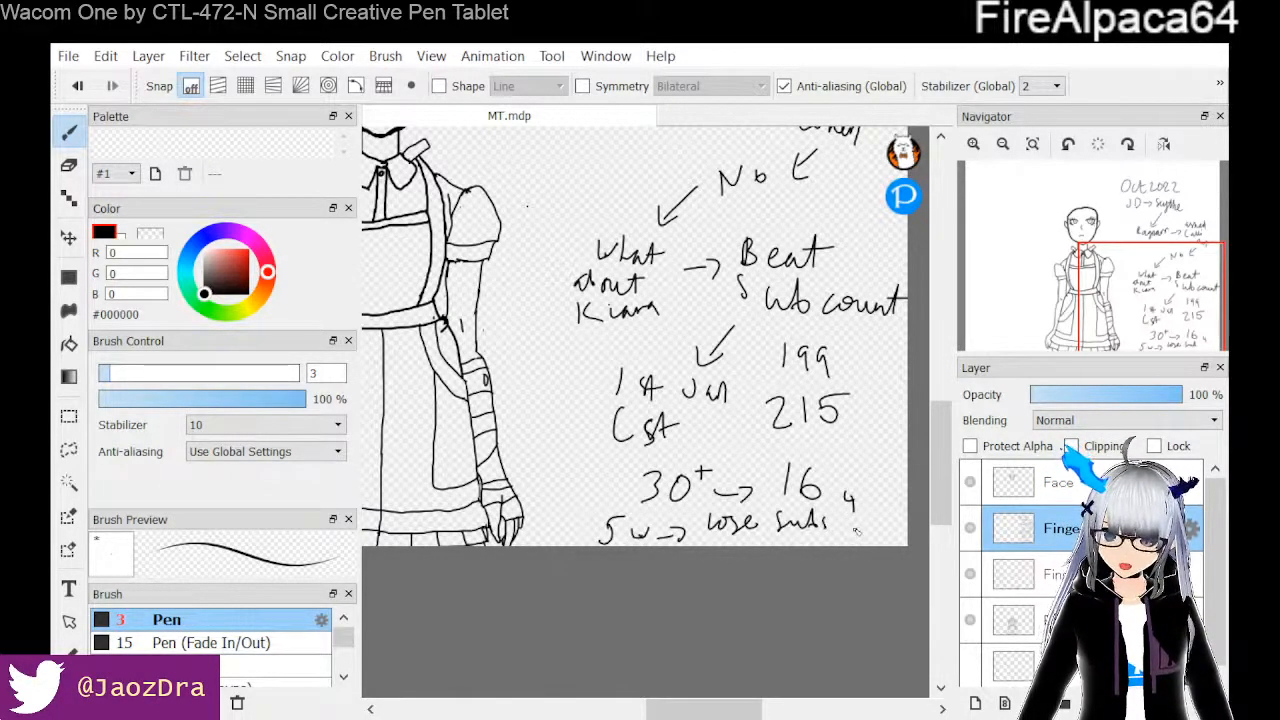
{"action": "left_click_drag", "start_coordinate": [858, 512], "coordinate": [877, 518]}
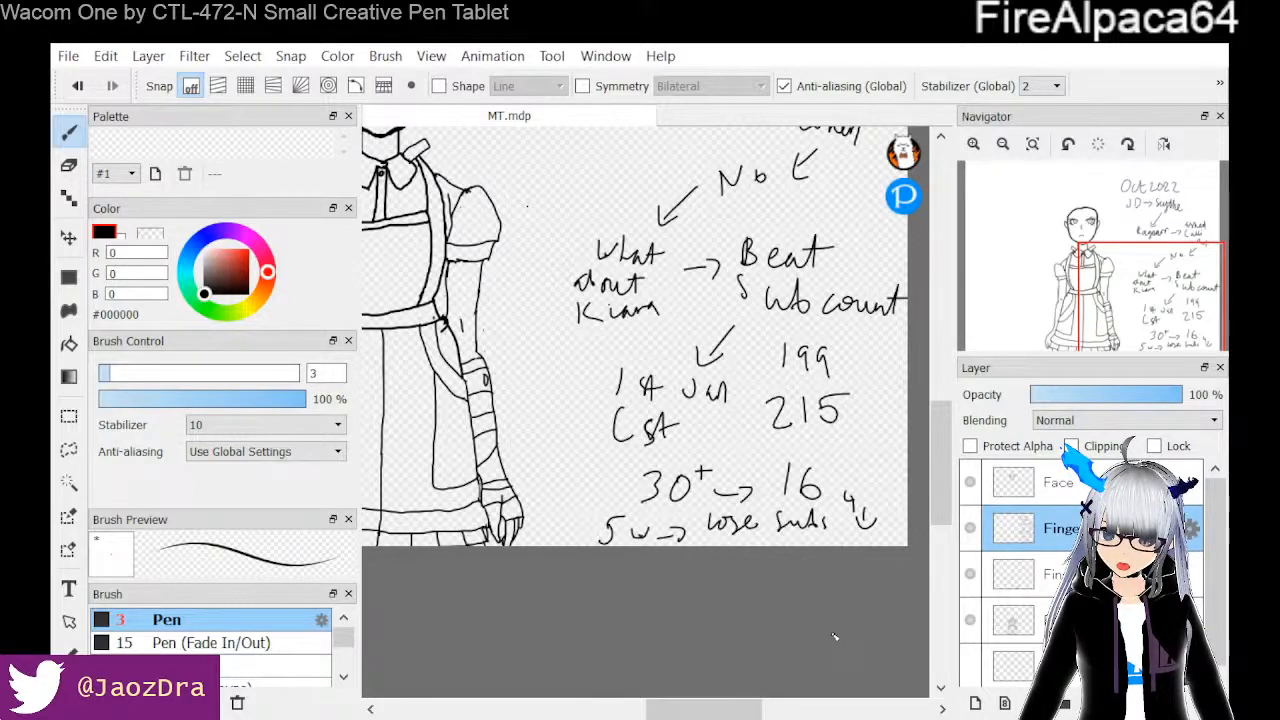
Handwrite "5w" near the canvas's upper corner beside "Oct 2022", with a short arrow down to the word "exposure"
{"action": "mouse_move", "coordinate": [928, 455]}
{"action": "left_mouse_down"}
{"action": "mouse_move", "coordinate": [940, 468]}
{"action": "mouse_move", "coordinate": [928, 370]}
{"action": "left_mouse_up"}
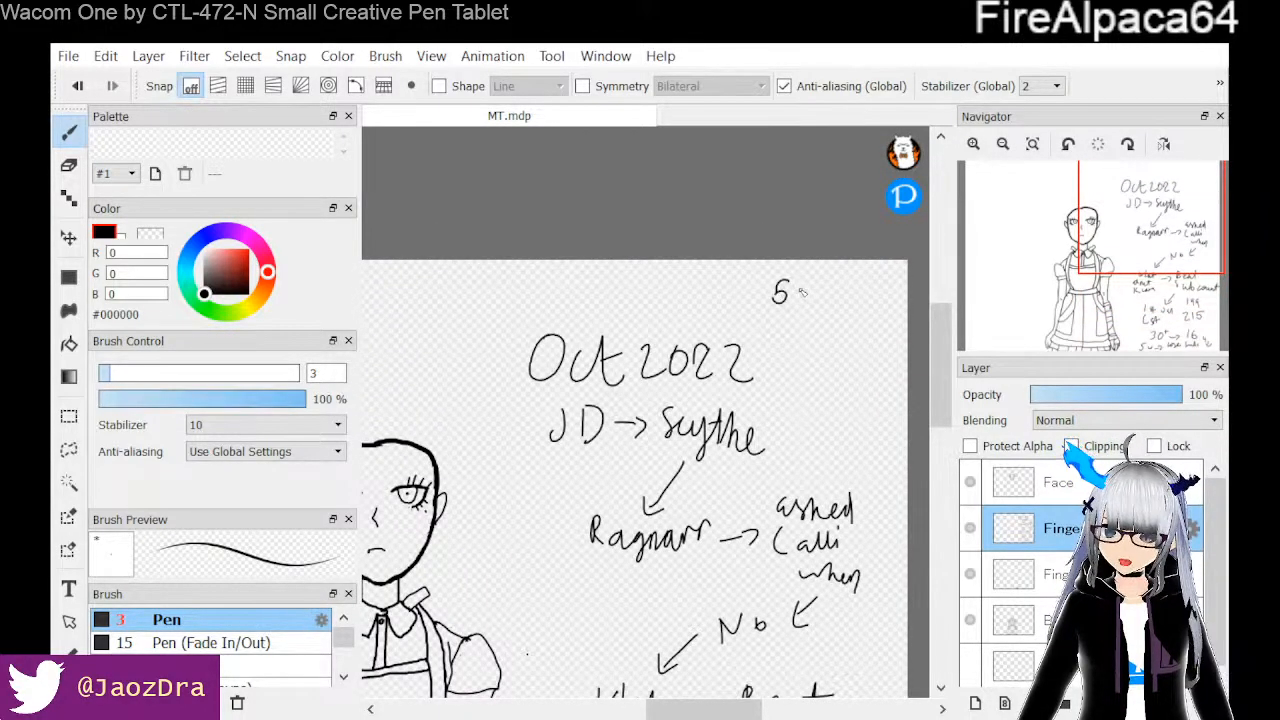
{"action": "mouse_move", "coordinate": [799, 289]}
{"action": "left_mouse_down"}
{"action": "mouse_move", "coordinate": [806, 300]}
{"action": "mouse_move", "coordinate": [820, 285]}
{"action": "left_mouse_up"}
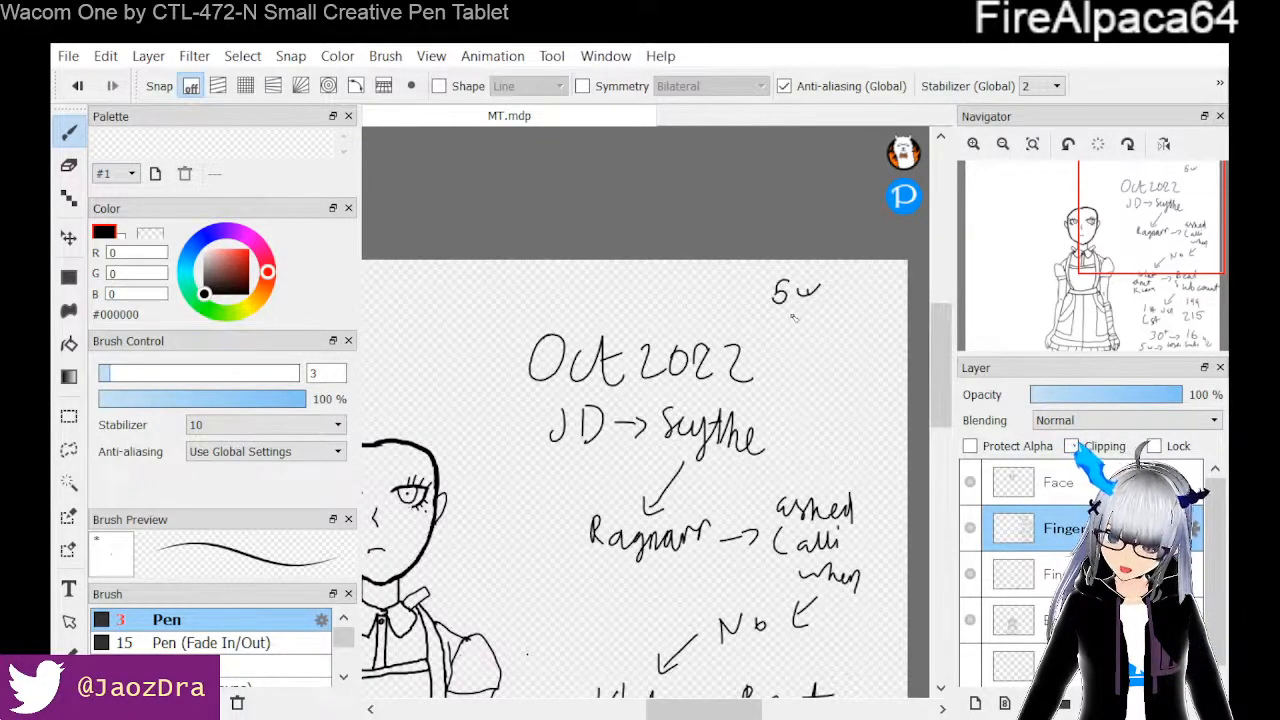
{"action": "mouse_move", "coordinate": [779, 302]}
{"action": "left_mouse_down"}
{"action": "mouse_move", "coordinate": [792, 308]}
{"action": "mouse_move", "coordinate": [788, 339]}
{"action": "left_mouse_up"}
{"action": "mouse_move", "coordinate": [791, 327]}
{"action": "left_mouse_down"}
{"action": "mouse_move", "coordinate": [792, 340]}
{"action": "mouse_move", "coordinate": [812, 334]}
{"action": "left_mouse_up"}
{"action": "mouse_move", "coordinate": [820, 322]}
{"action": "left_mouse_down"}
{"action": "mouse_move", "coordinate": [812, 350]}
{"action": "mouse_move", "coordinate": [840, 332]}
{"action": "left_mouse_up"}
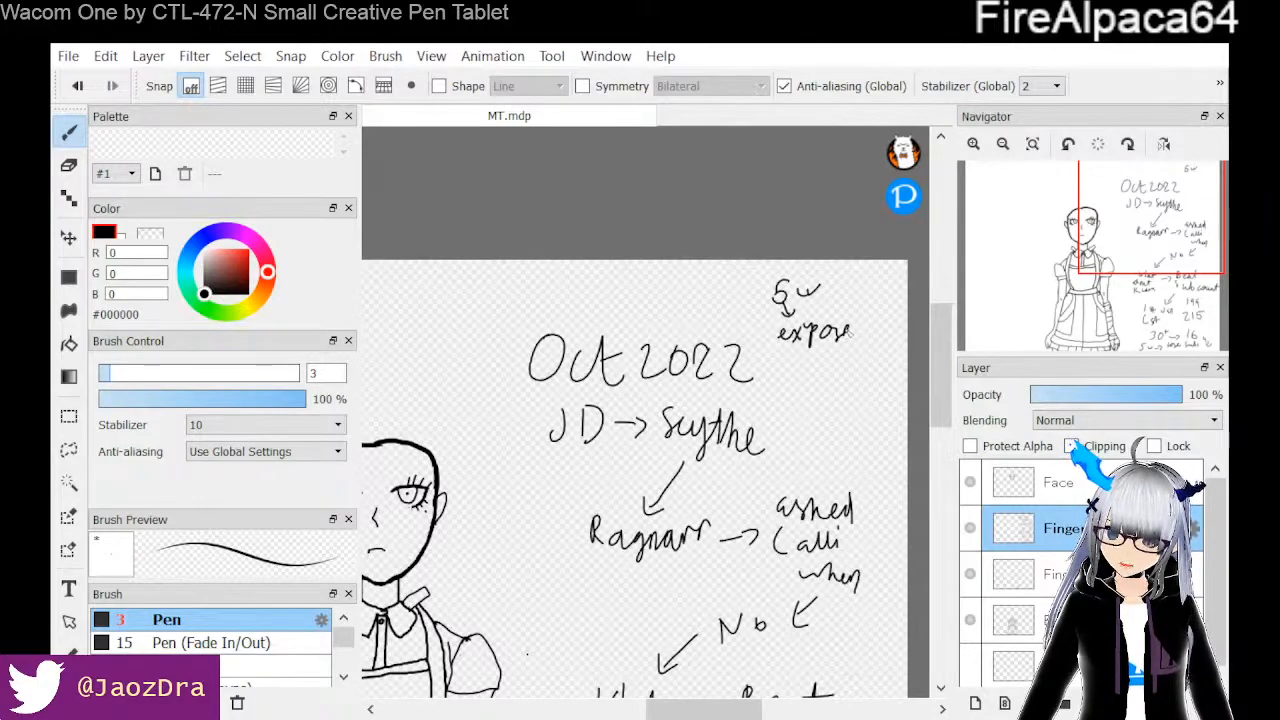
{"action": "mouse_move", "coordinate": [842, 334]}
{"action": "left_mouse_down"}
{"action": "mouse_move", "coordinate": [862, 344]}
{"action": "mouse_move", "coordinate": [885, 333]}
{"action": "left_mouse_up"}
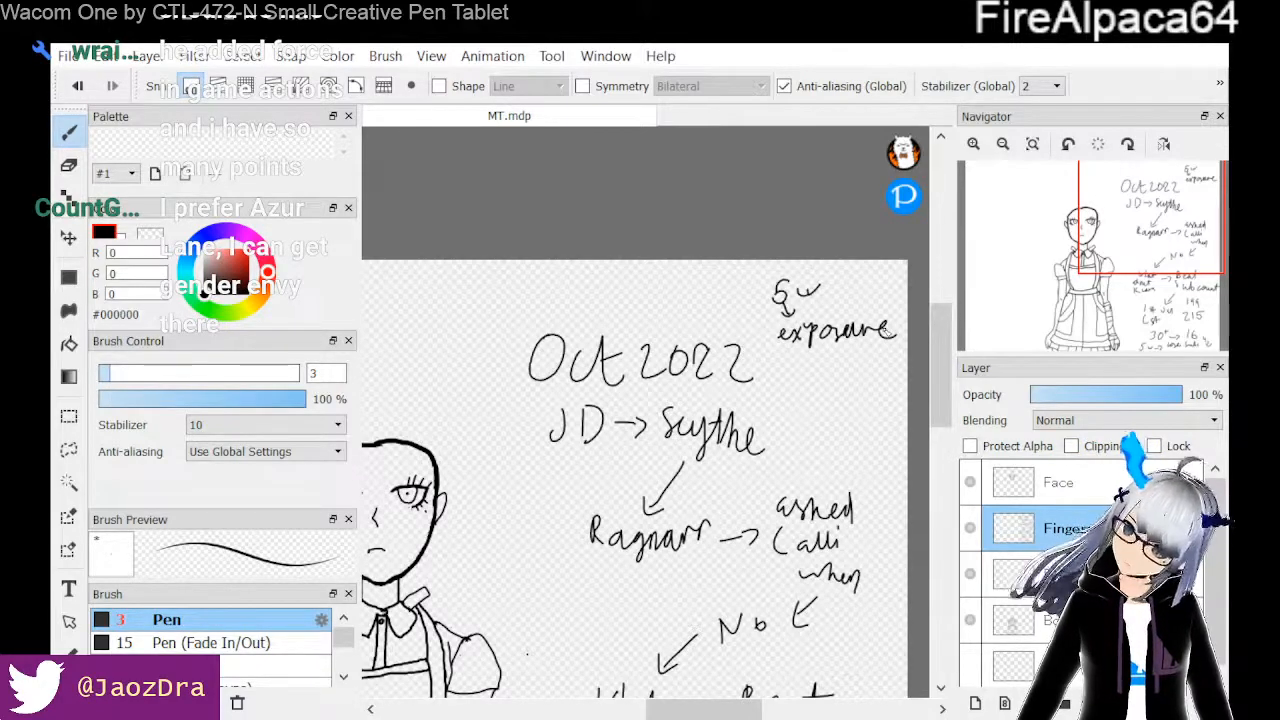
Draw an arrow from "exposure" down to "3 → 5" and a second number line, and handwrite a person's name above "Oct 2022"
{"action": "mouse_move", "coordinate": [809, 380]}
{"action": "left_mouse_down"}
{"action": "mouse_move", "coordinate": [828, 370]}
{"action": "mouse_move", "coordinate": [786, 416]}
{"action": "mouse_move", "coordinate": [842, 409]}
{"action": "mouse_move", "coordinate": [862, 389]}
{"action": "left_mouse_up"}
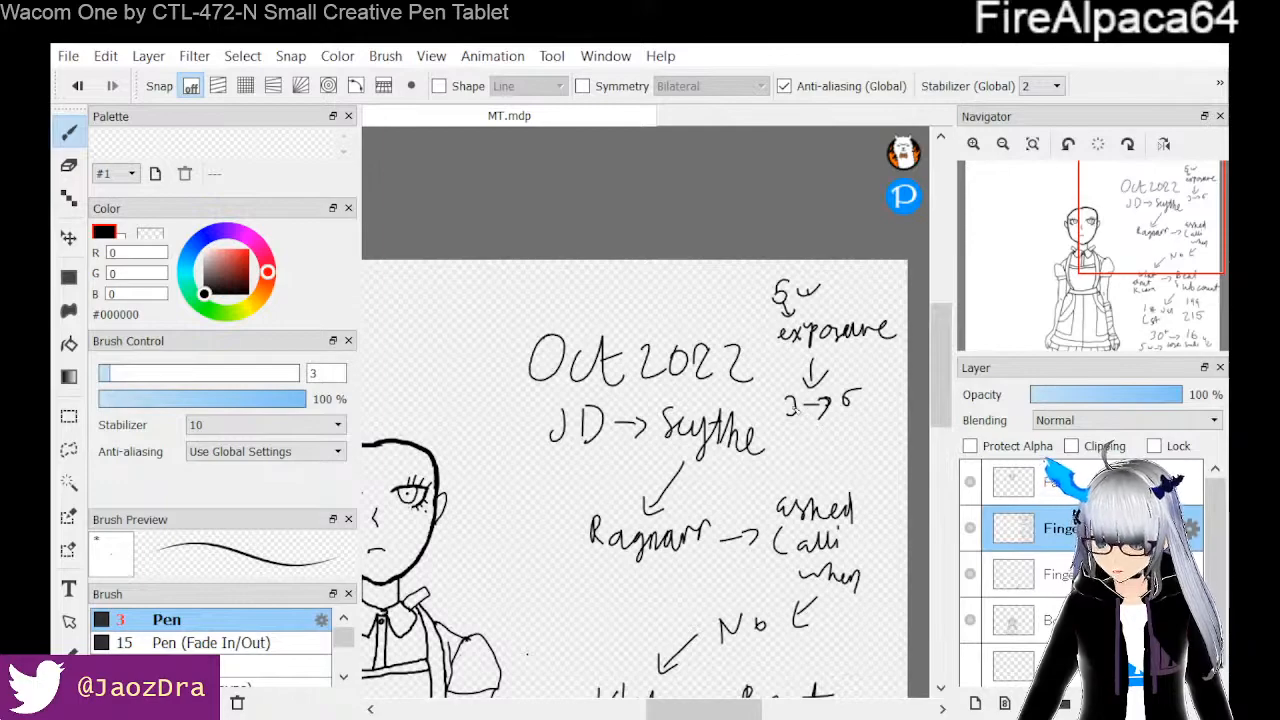
{"action": "mouse_move", "coordinate": [791, 426]}
{"action": "left_mouse_down"}
{"action": "mouse_move", "coordinate": [799, 438]}
{"action": "mouse_move", "coordinate": [851, 434]}
{"action": "left_mouse_up"}
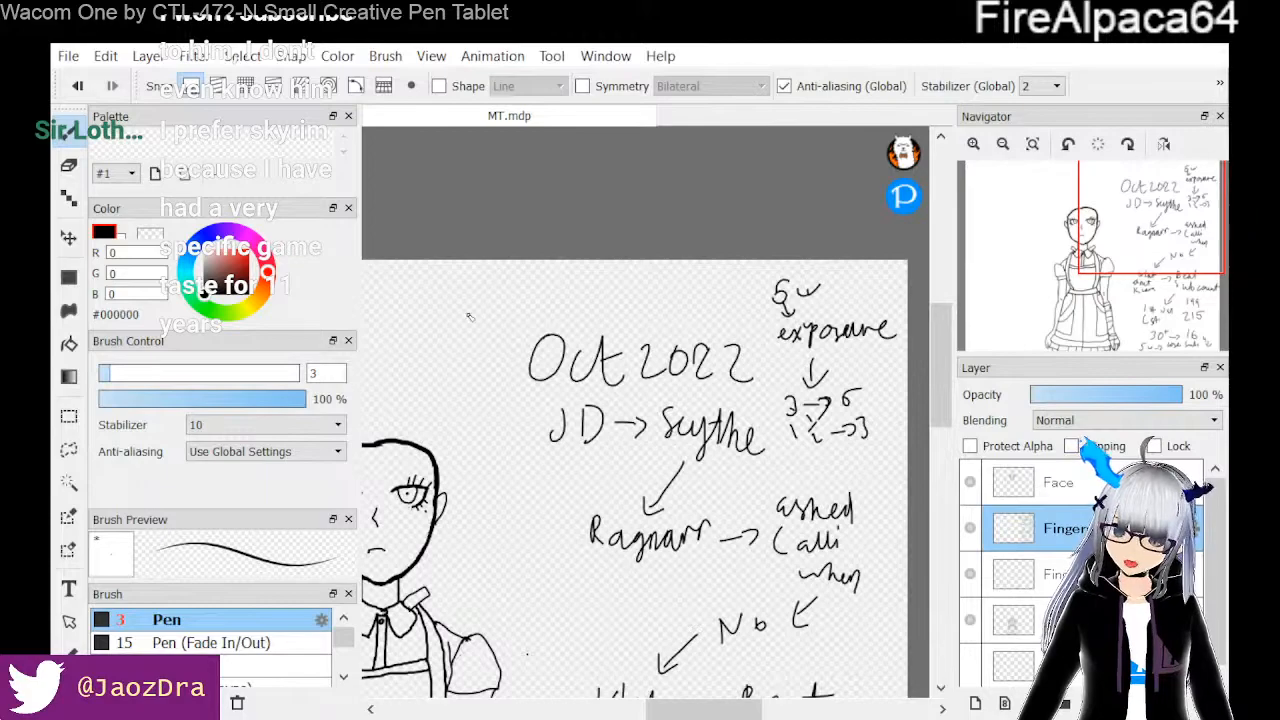
{"action": "mouse_move", "coordinate": [444, 290]}
{"action": "left_mouse_down"}
{"action": "mouse_move", "coordinate": [448, 322]}
{"action": "mouse_move", "coordinate": [462, 297]}
{"action": "mouse_move", "coordinate": [483, 323]}
{"action": "mouse_move", "coordinate": [494, 298]}
{"action": "mouse_move", "coordinate": [500, 330]}
{"action": "mouse_move", "coordinate": [513, 301]}
{"action": "mouse_move", "coordinate": [536, 298]}
{"action": "mouse_move", "coordinate": [548, 315]}
{"action": "mouse_move", "coordinate": [574, 293]}
{"action": "mouse_move", "coordinate": [568, 323]}
{"action": "mouse_move", "coordinate": [592, 290]}
{"action": "left_mouse_up"}
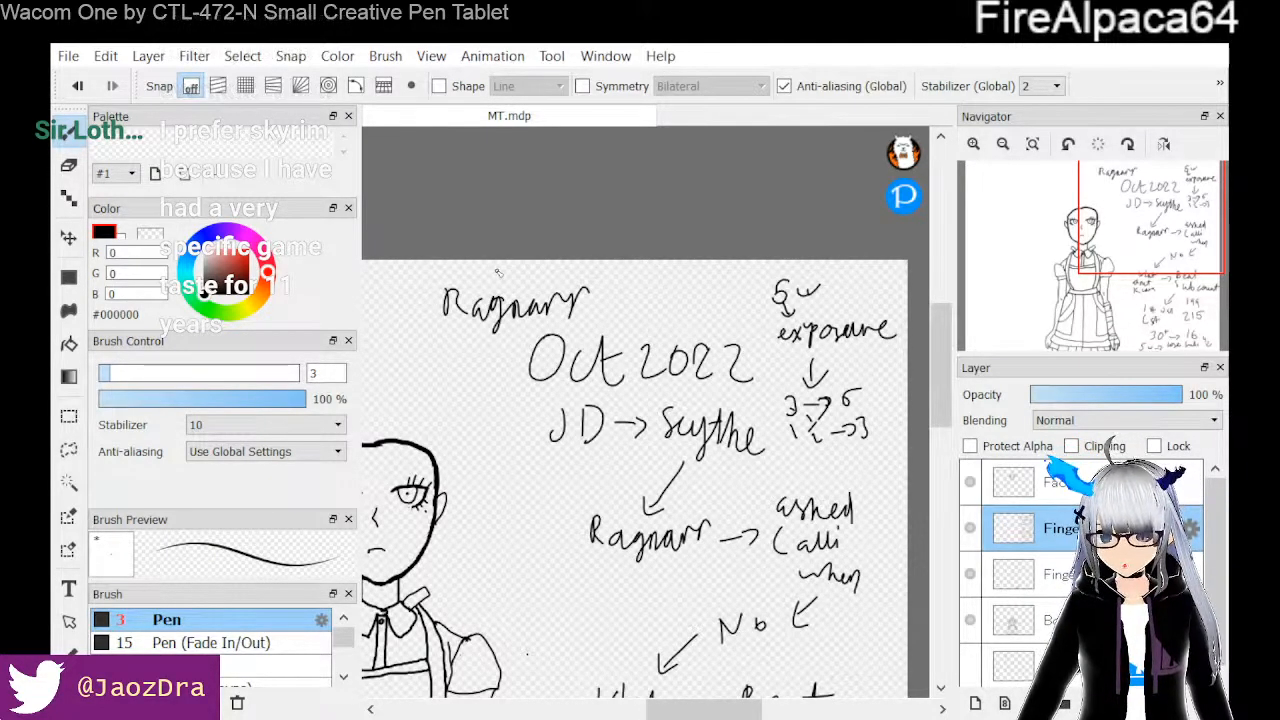
{"action": "left_click_drag", "start_coordinate": [508, 271], "coordinate": [536, 276]}
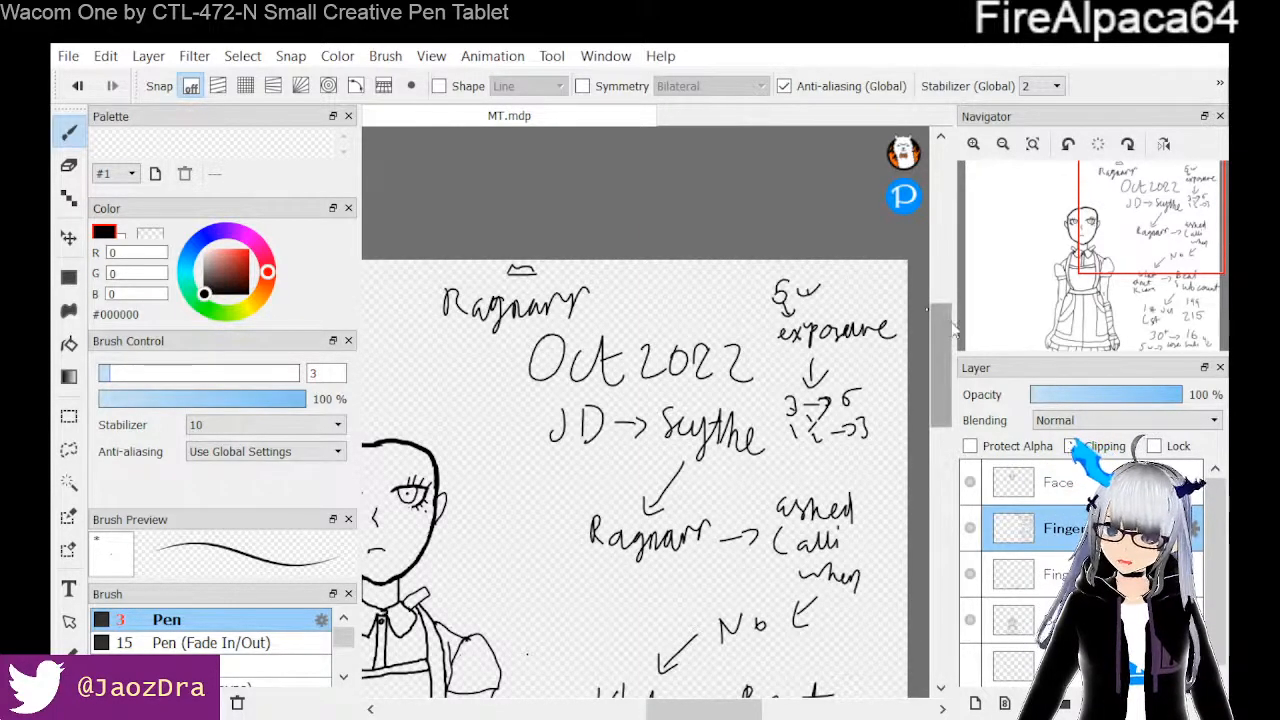
Review the handwritten timeline beside the figure, from the "Oct 2022" heading down to the lowest notes
{"action": "left_click_drag", "start_coordinate": [943, 321], "coordinate": [941, 417]}
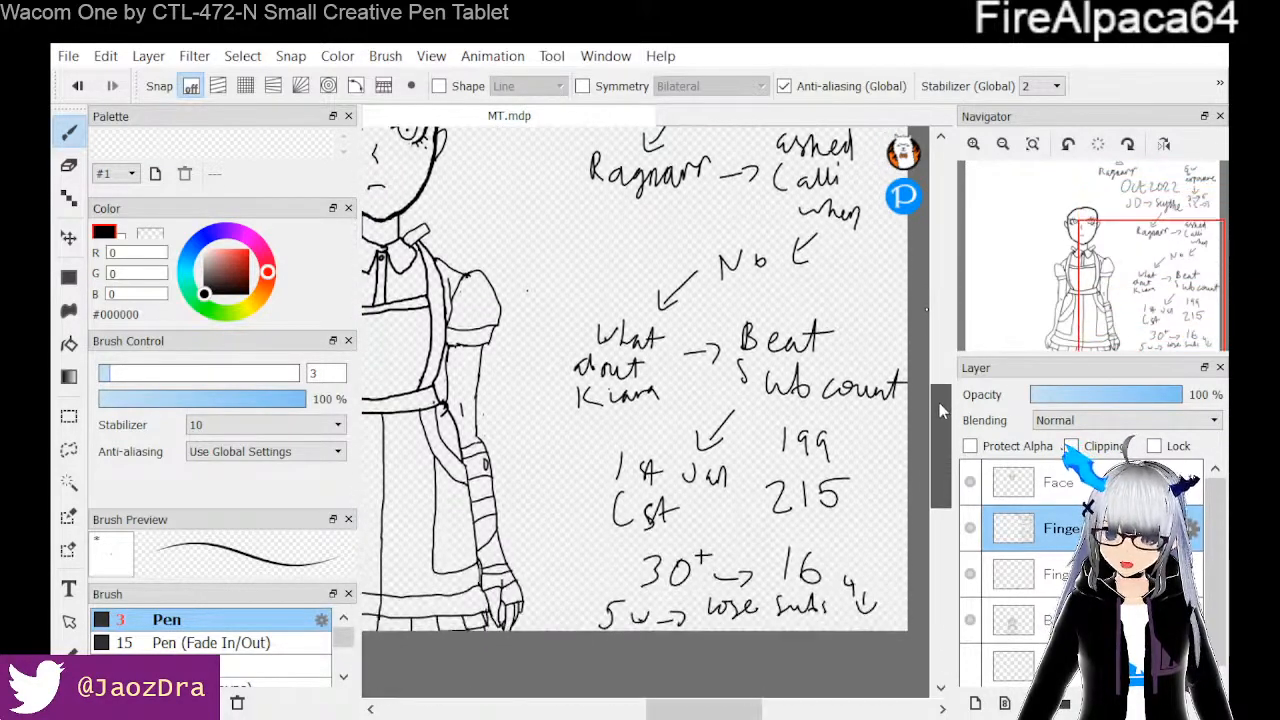
{"action": "scroll", "coordinate": [647, 290], "scroll_direction": "down", "scroll_amount": 3}
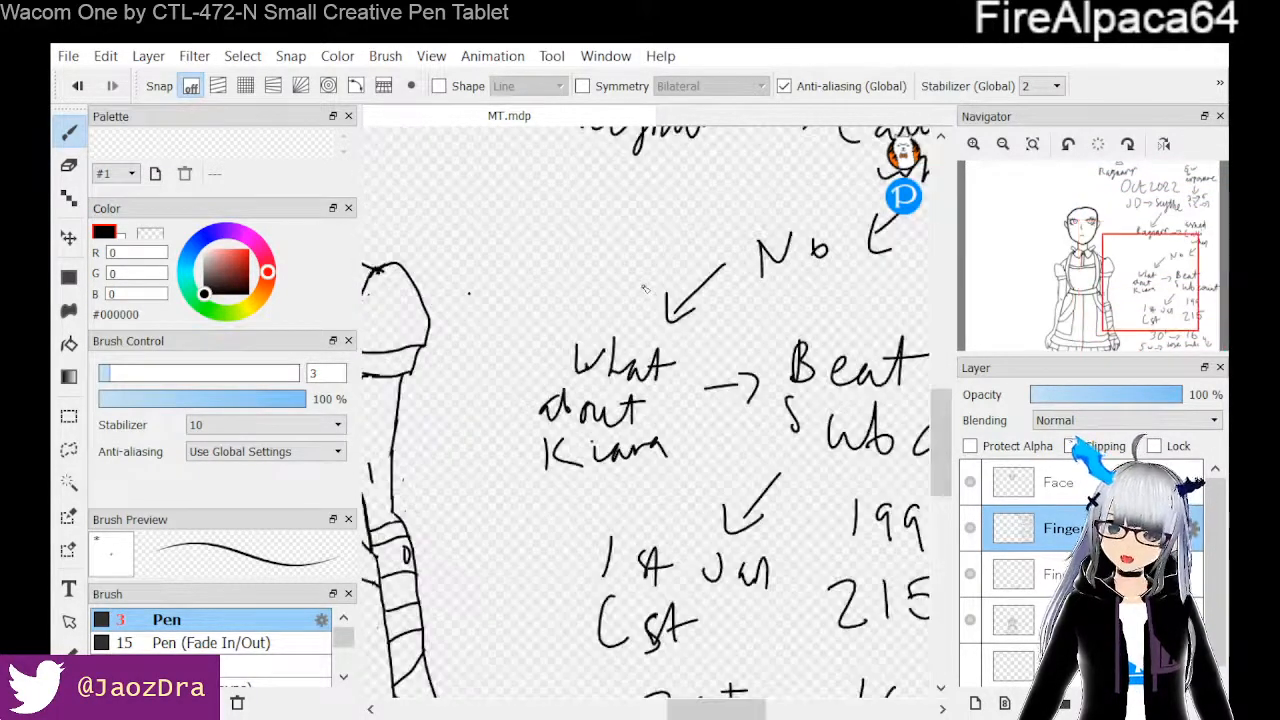
{"action": "scroll", "coordinate": [647, 290], "scroll_direction": "up", "scroll_amount": 2}
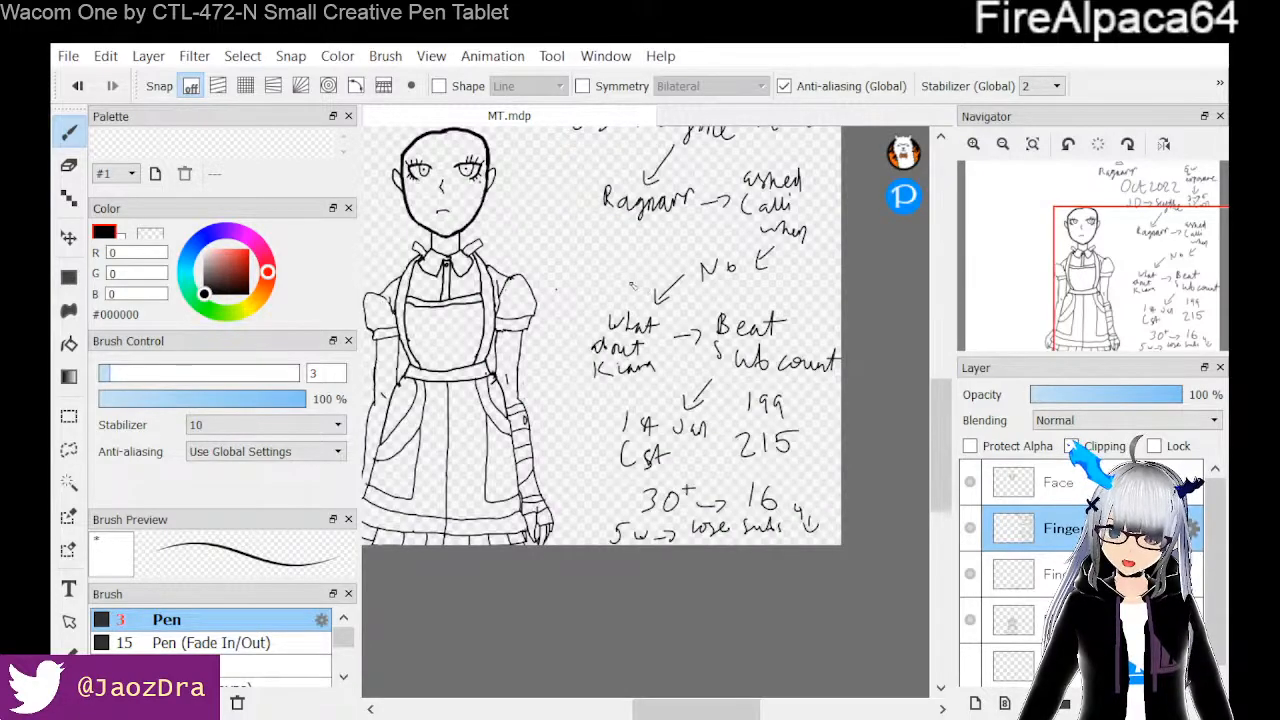
{"action": "scroll", "coordinate": [752, 232], "scroll_direction": "down", "scroll_amount": 2}
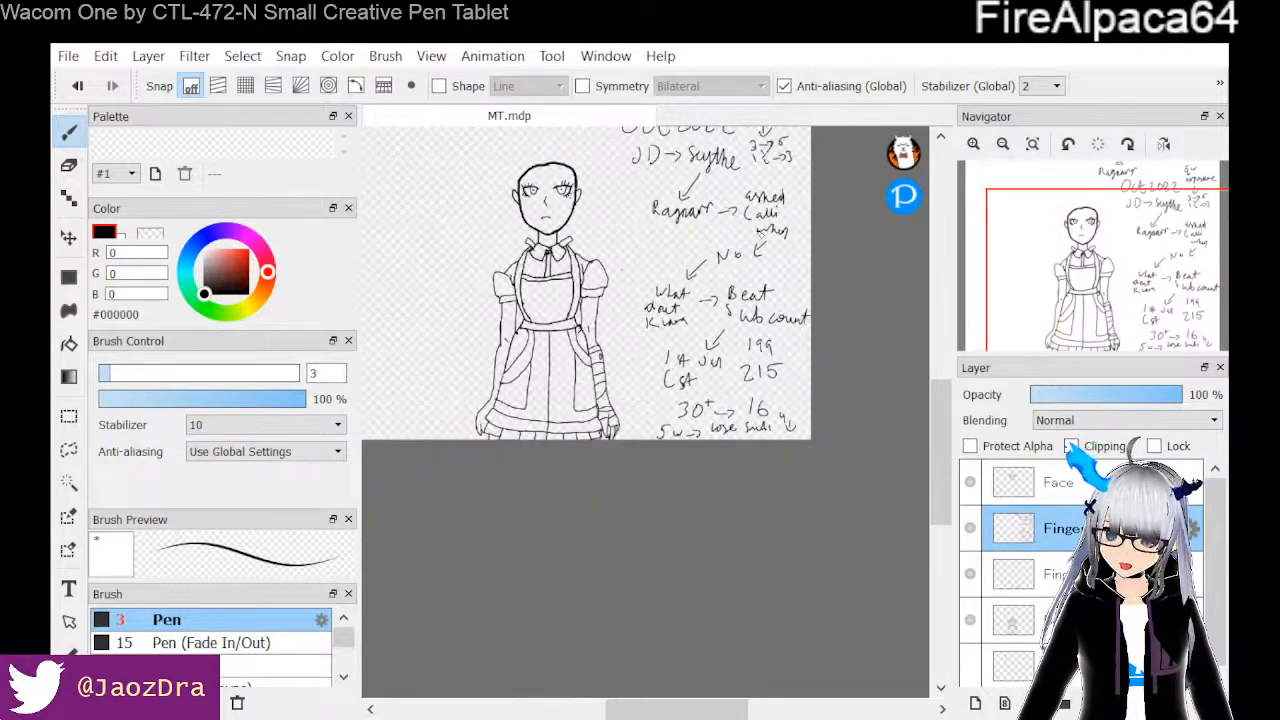
{"action": "scroll", "coordinate": [752, 232], "scroll_direction": "up", "scroll_amount": 3}
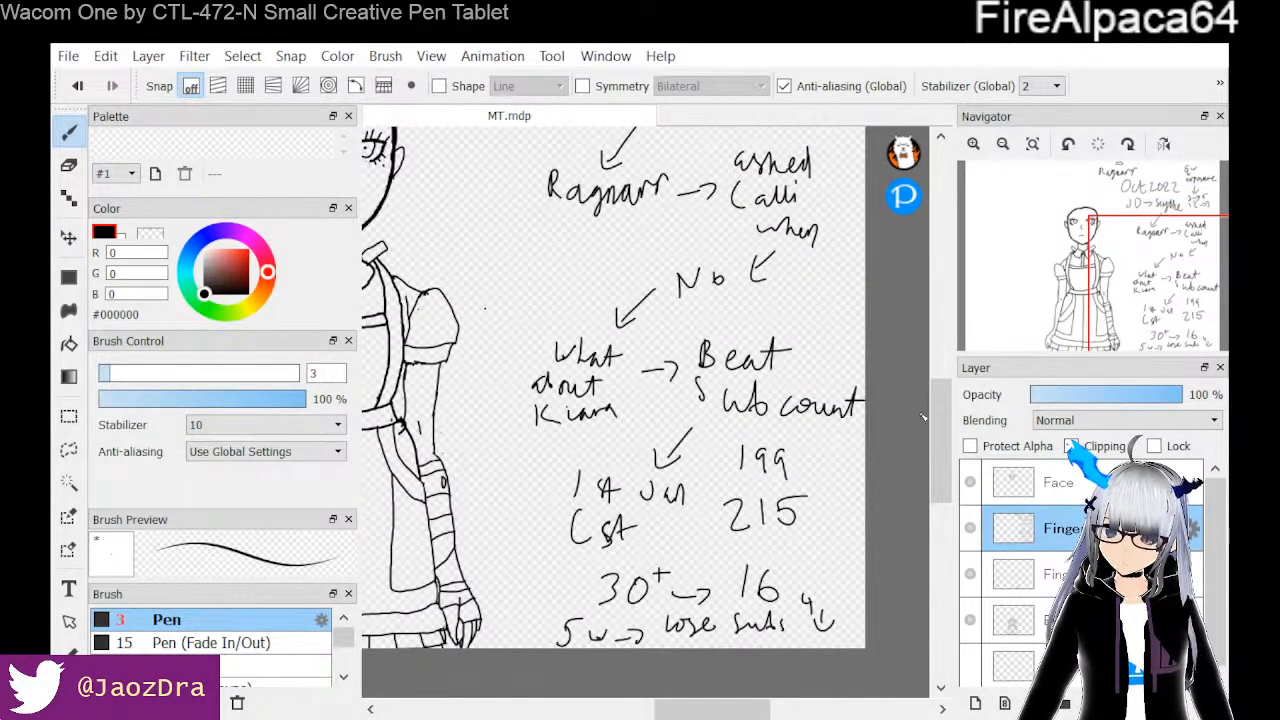
{"action": "left_click_drag", "start_coordinate": [939, 412], "coordinate": [939, 379]}
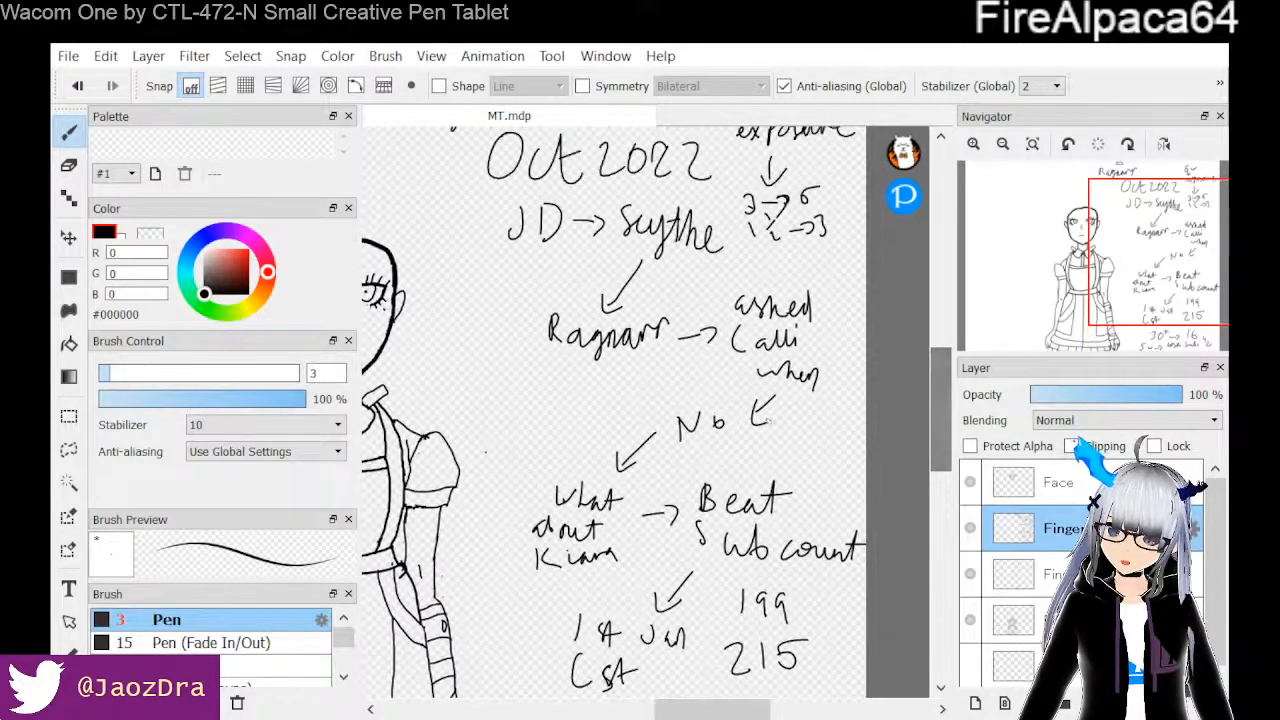
{"action": "scroll", "coordinate": [742, 501], "scroll_direction": "up", "scroll_amount": 1}
{"action": "scroll", "coordinate": [742, 501], "scroll_direction": "down", "scroll_amount": 1}
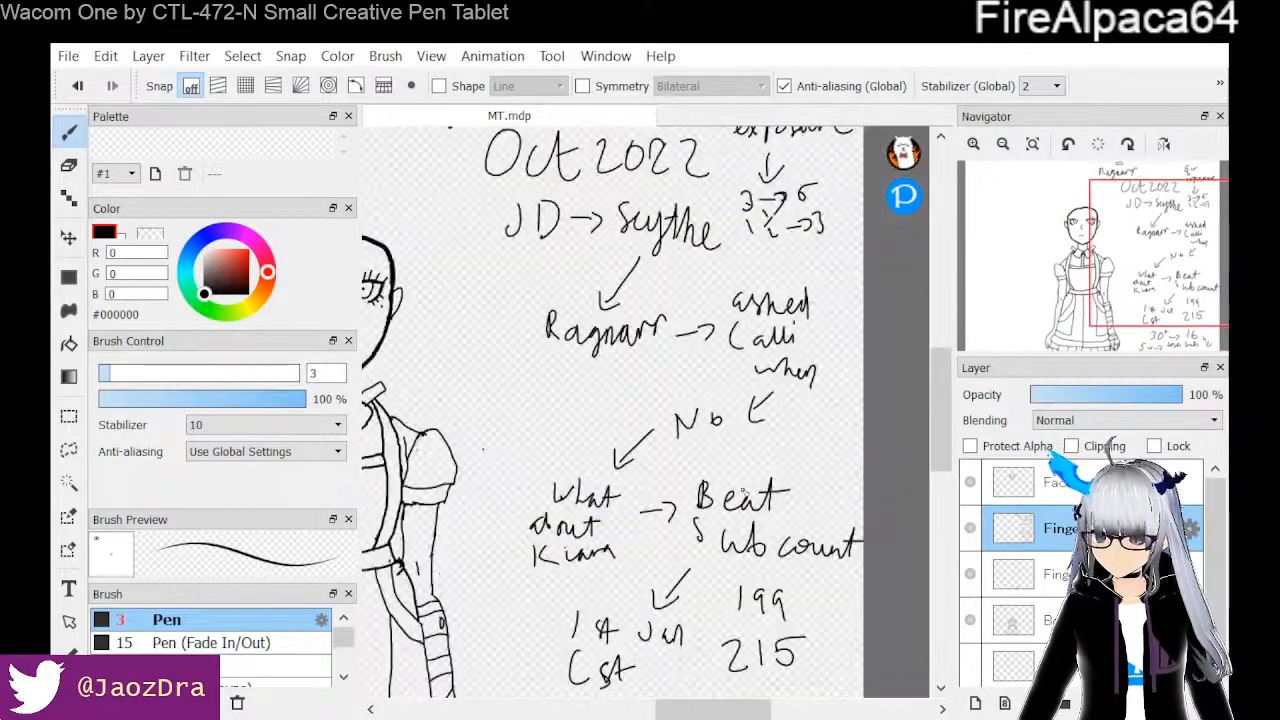
{"action": "scroll", "coordinate": [743, 494], "scroll_direction": "down", "scroll_amount": 1}
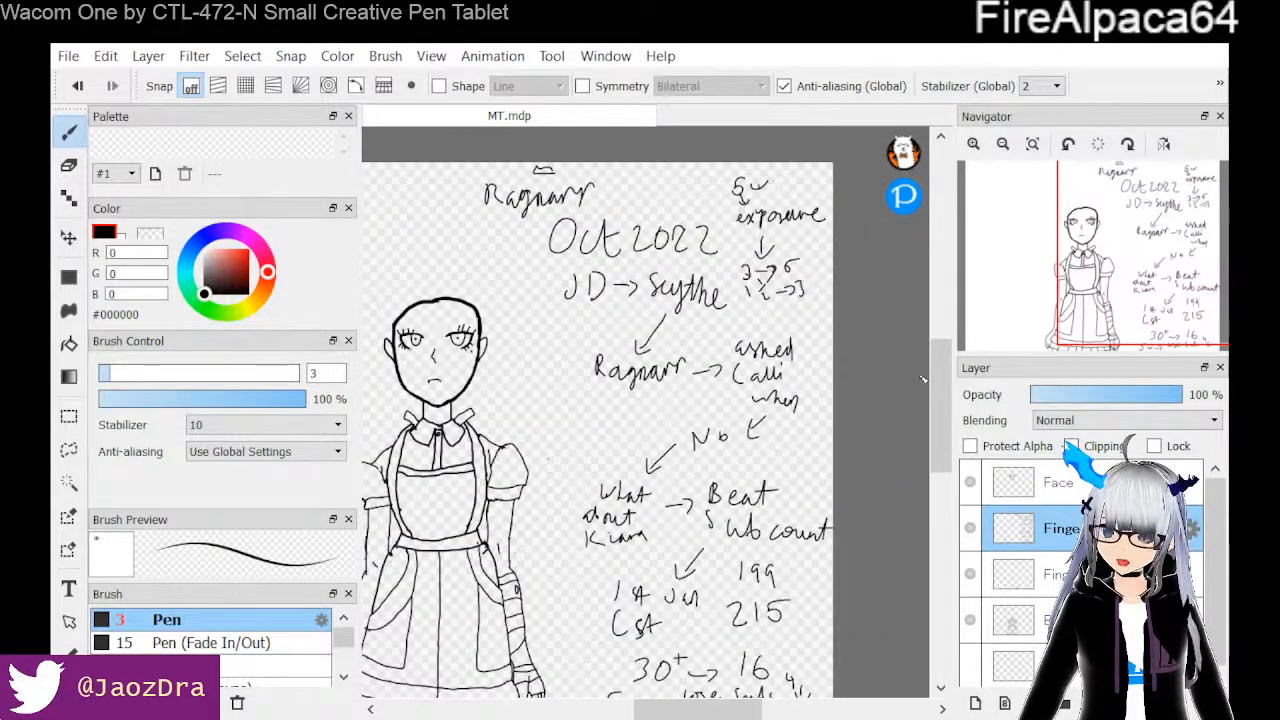
{"action": "scroll", "coordinate": [932, 391], "scroll_direction": "down", "scroll_amount": 1}
{"action": "scroll", "coordinate": [932, 391], "scroll_direction": "down", "scroll_amount": 4}
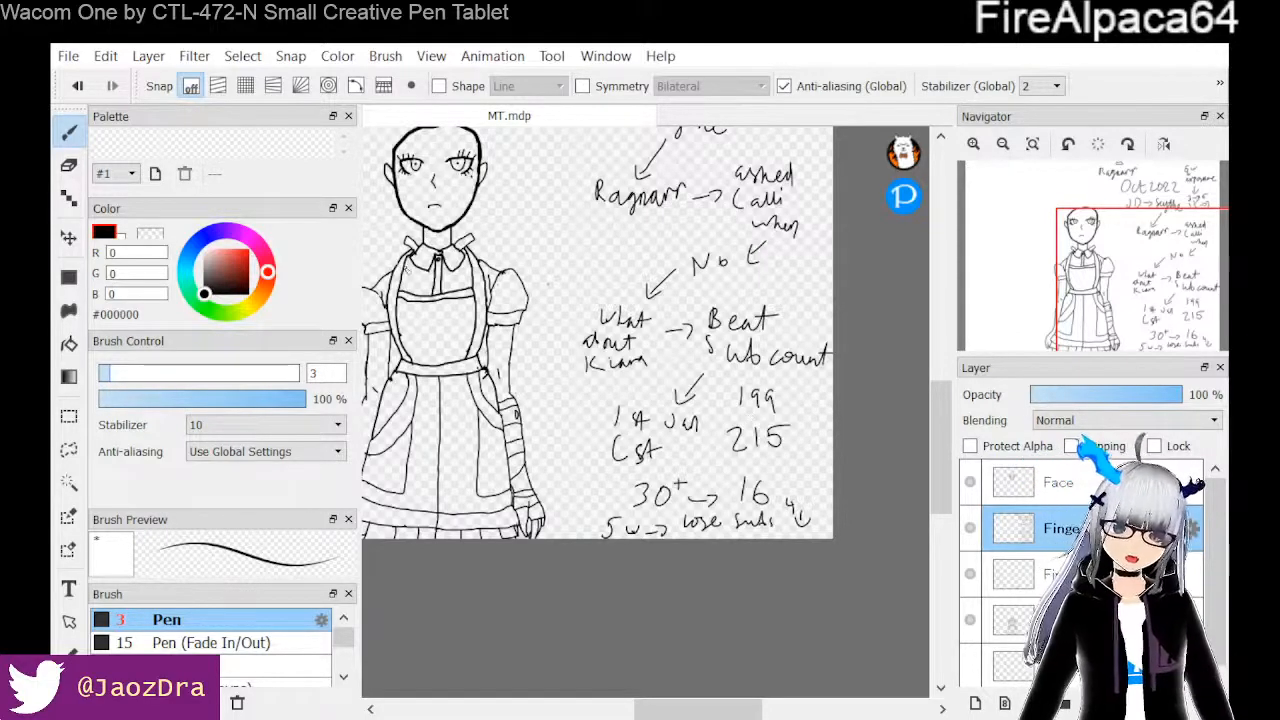
Erase the handwritten timeline notes beside the figure, enlarging the eraser to 144 for the wide areas
{"action": "left_click", "coordinate": [68, 165]}
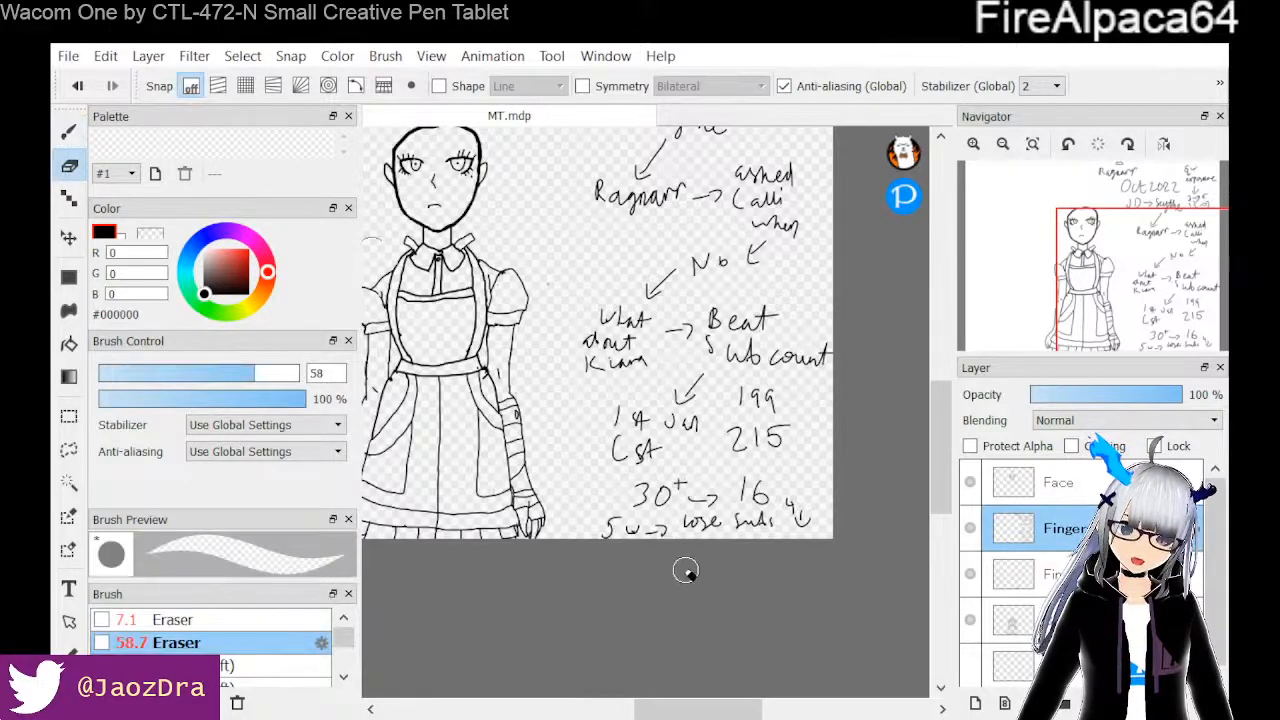
{"action": "mouse_move", "coordinate": [636, 530]}
{"action": "left_mouse_down"}
{"action": "mouse_move", "coordinate": [685, 540]}
{"action": "mouse_move", "coordinate": [825, 503]}
{"action": "mouse_move", "coordinate": [715, 456]}
{"action": "mouse_move", "coordinate": [643, 511]}
{"action": "mouse_move", "coordinate": [771, 436]}
{"action": "mouse_move", "coordinate": [846, 316]}
{"action": "mouse_move", "coordinate": [706, 404]}
{"action": "mouse_move", "coordinate": [676, 454]}
{"action": "mouse_move", "coordinate": [749, 354]}
{"action": "left_mouse_up"}
{"action": "scroll", "coordinate": [750, 354], "scroll_direction": "down", "scroll_amount": 3}
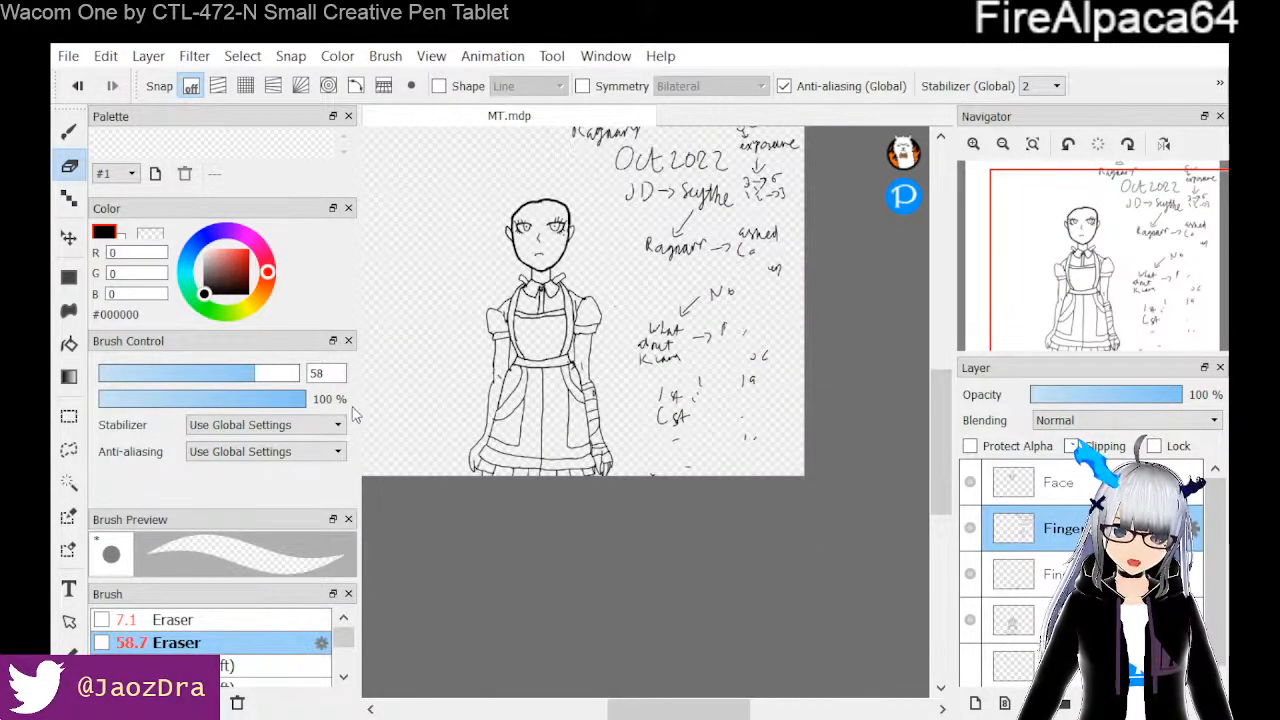
{"action": "left_click", "coordinate": [296, 373]}
{"action": "mouse_move", "coordinate": [630, 352]}
{"action": "left_mouse_down"}
{"action": "mouse_move", "coordinate": [660, 340]}
{"action": "mouse_move", "coordinate": [658, 420]}
{"action": "left_mouse_up"}
{"action": "mouse_move", "coordinate": [658, 467]}
{"action": "left_mouse_down"}
{"action": "mouse_move", "coordinate": [824, 251]}
{"action": "mouse_move", "coordinate": [731, 482]}
{"action": "mouse_move", "coordinate": [755, 449]}
{"action": "mouse_move", "coordinate": [782, 277]}
{"action": "mouse_move", "coordinate": [669, 352]}
{"action": "mouse_move", "coordinate": [772, 247]}
{"action": "mouse_move", "coordinate": [760, 135]}
{"action": "left_mouse_up"}
{"action": "left_click_drag", "start_coordinate": [941, 438], "coordinate": [932, 368]}
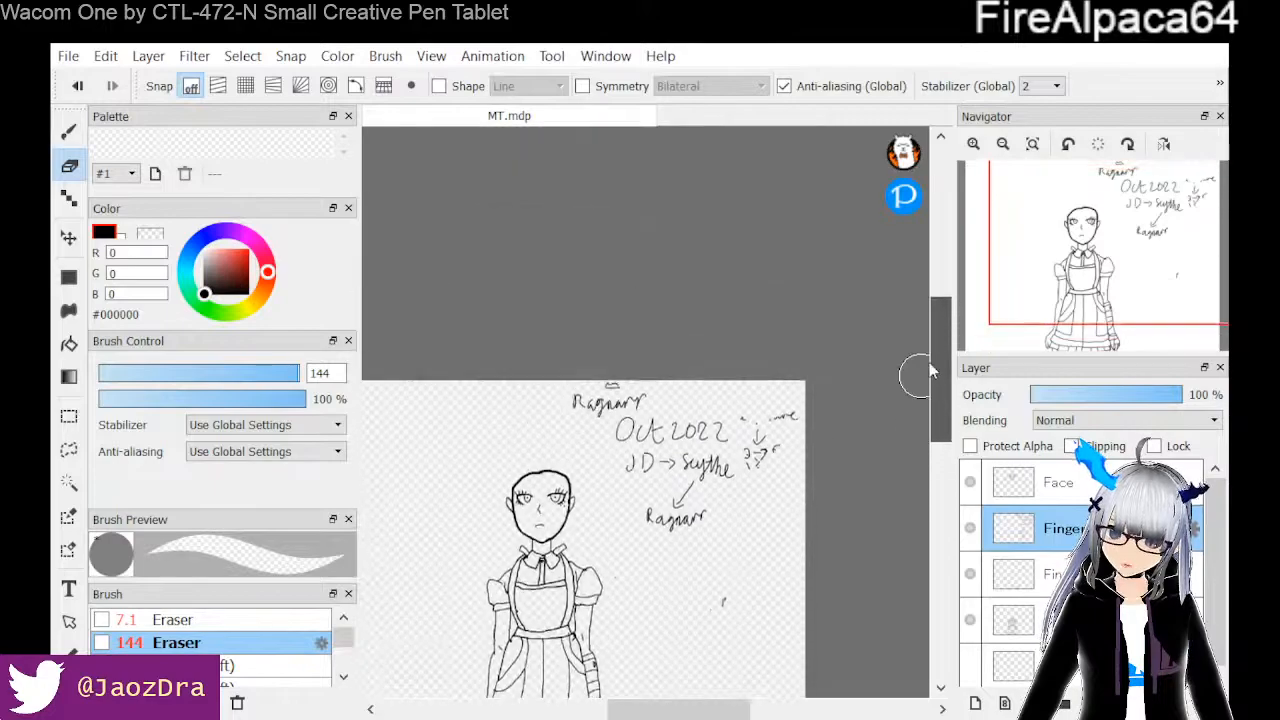
{"action": "mouse_move", "coordinate": [600, 394]}
{"action": "left_mouse_down"}
{"action": "mouse_move", "coordinate": [634, 401]}
{"action": "mouse_move", "coordinate": [610, 423]}
{"action": "mouse_move", "coordinate": [647, 430]}
{"action": "mouse_move", "coordinate": [672, 473]}
{"action": "mouse_move", "coordinate": [736, 436]}
{"action": "mouse_move", "coordinate": [783, 435]}
{"action": "mouse_move", "coordinate": [826, 404]}
{"action": "mouse_move", "coordinate": [699, 506]}
{"action": "mouse_move", "coordinate": [728, 485]}
{"action": "mouse_move", "coordinate": [673, 550]}
{"action": "mouse_move", "coordinate": [654, 450]}
{"action": "mouse_move", "coordinate": [629, 454]}
{"action": "mouse_move", "coordinate": [634, 503]}
{"action": "left_mouse_up"}
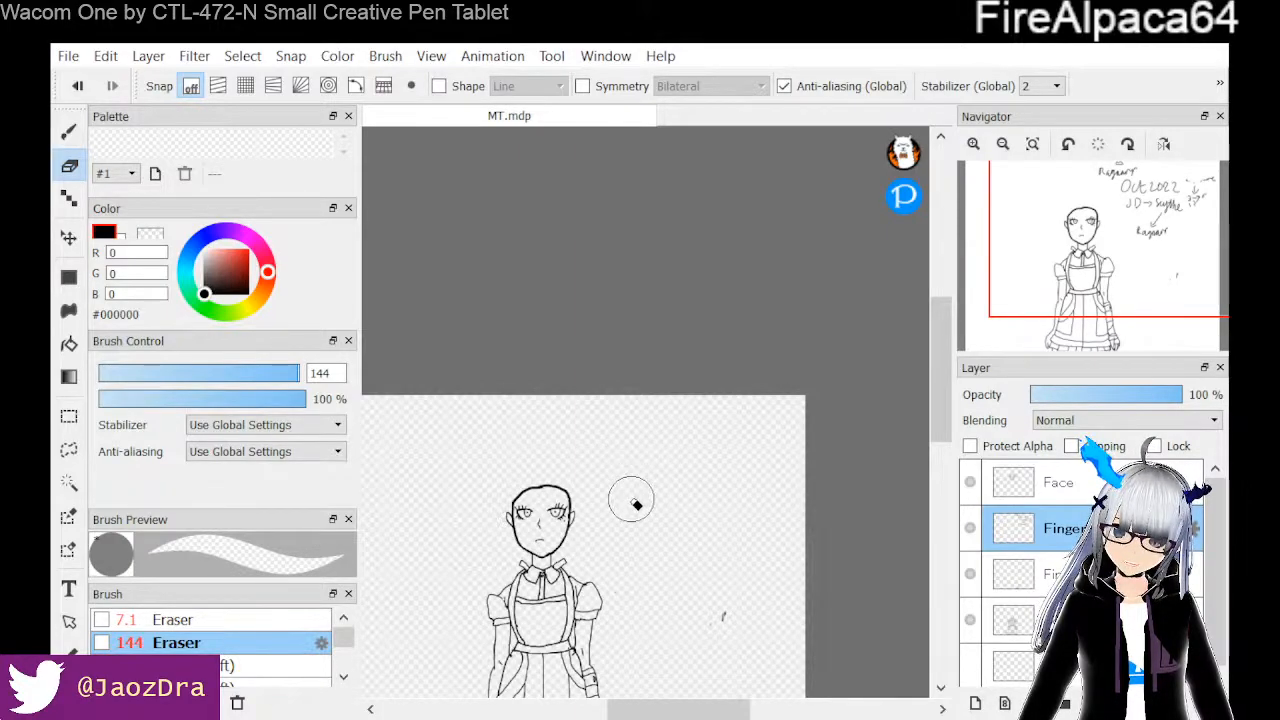
Erase the leftover specks of handwriting in the empty area beside the figure and return to the 3 px Pen
{"action": "left_click", "coordinate": [69, 132]}
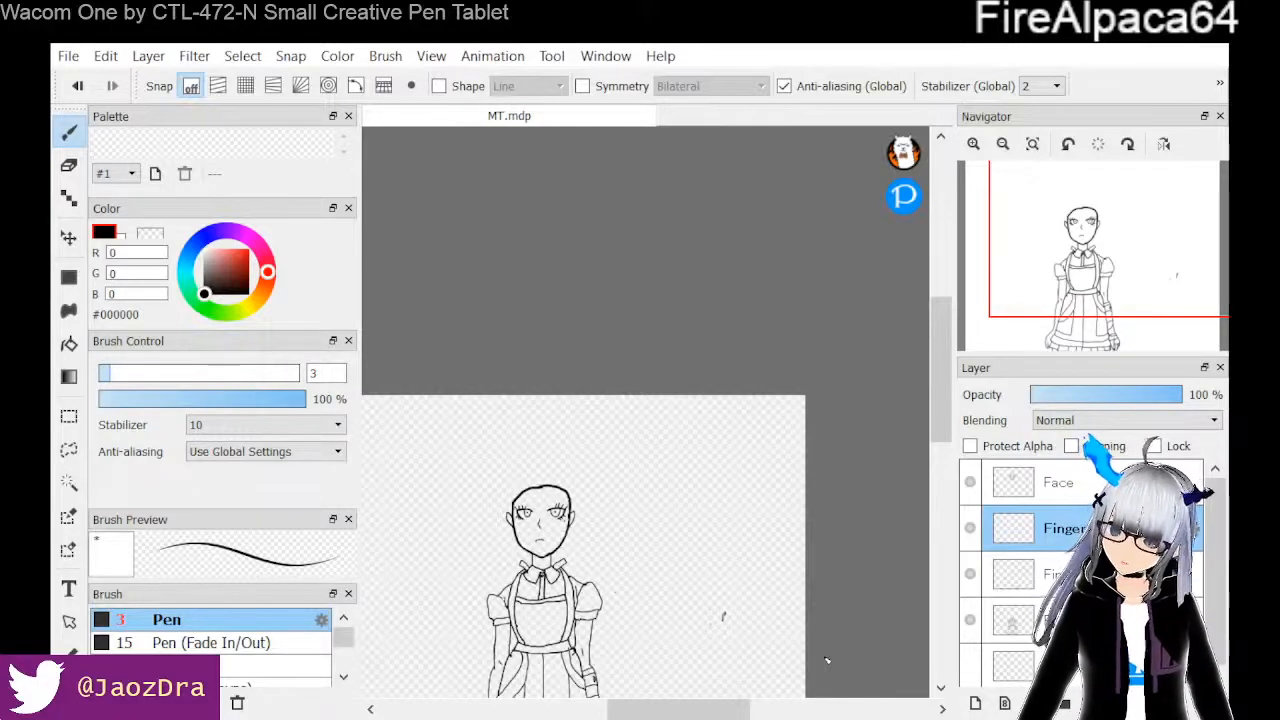
{"action": "scroll", "coordinate": [826, 661], "scroll_direction": "up", "scroll_amount": 4}
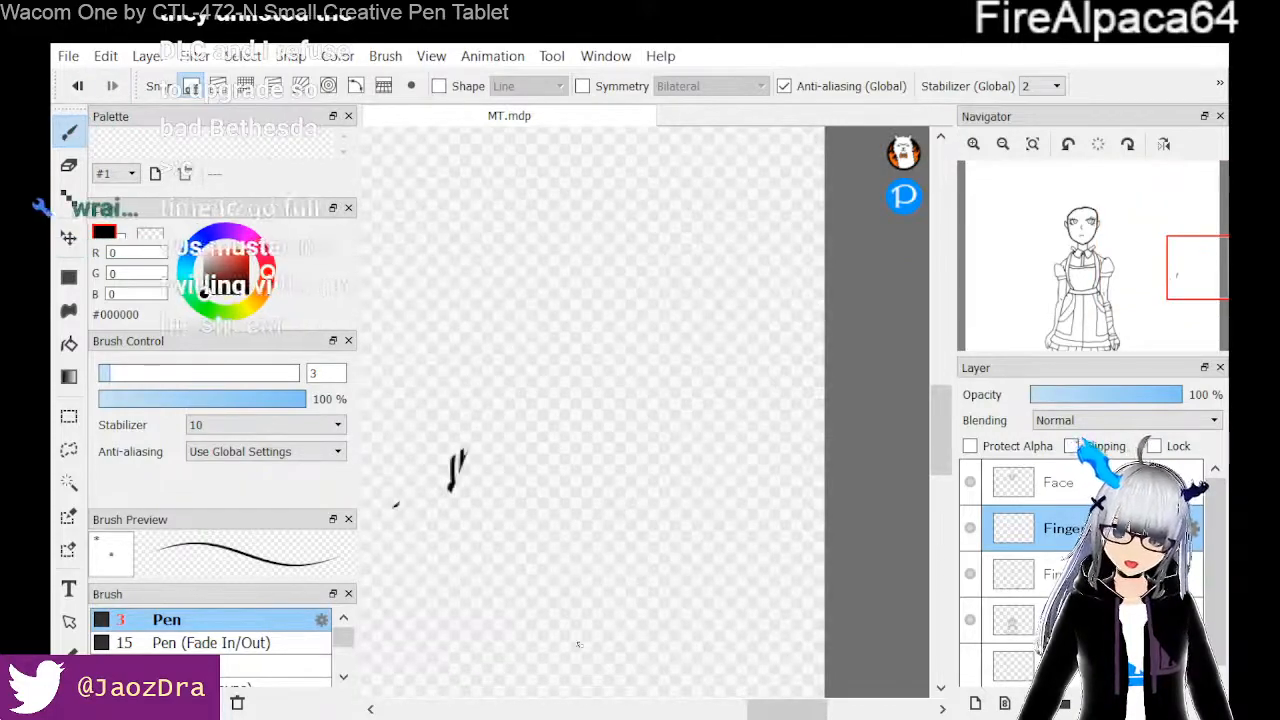
{"action": "left_click", "coordinate": [69, 165]}
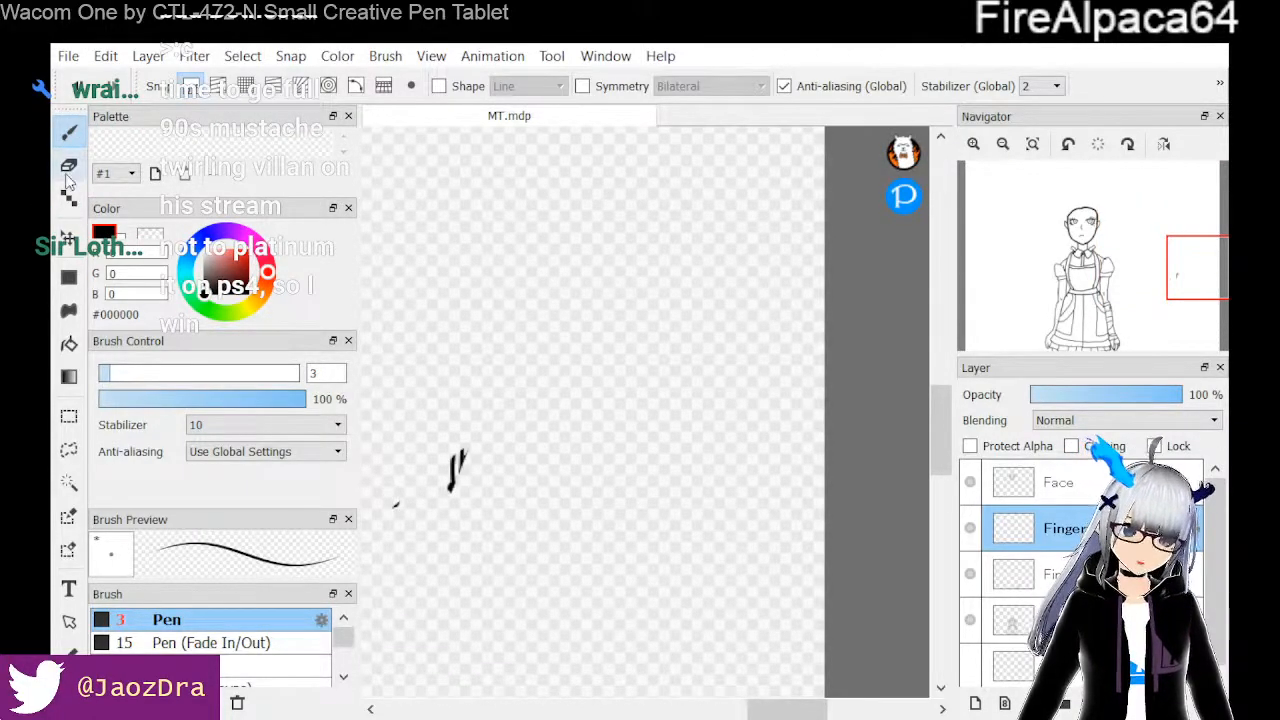
{"action": "left_click_drag", "start_coordinate": [471, 466], "coordinate": [400, 505]}
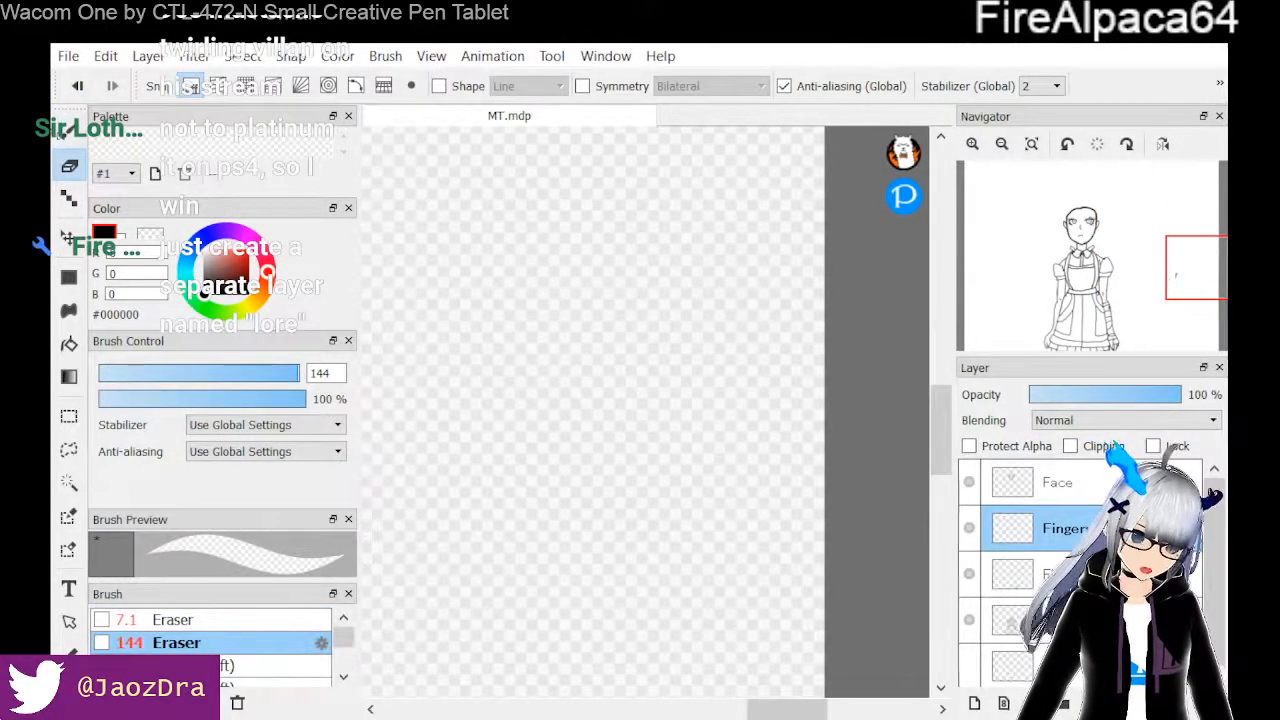
{"action": "left_click", "coordinate": [68, 133]}
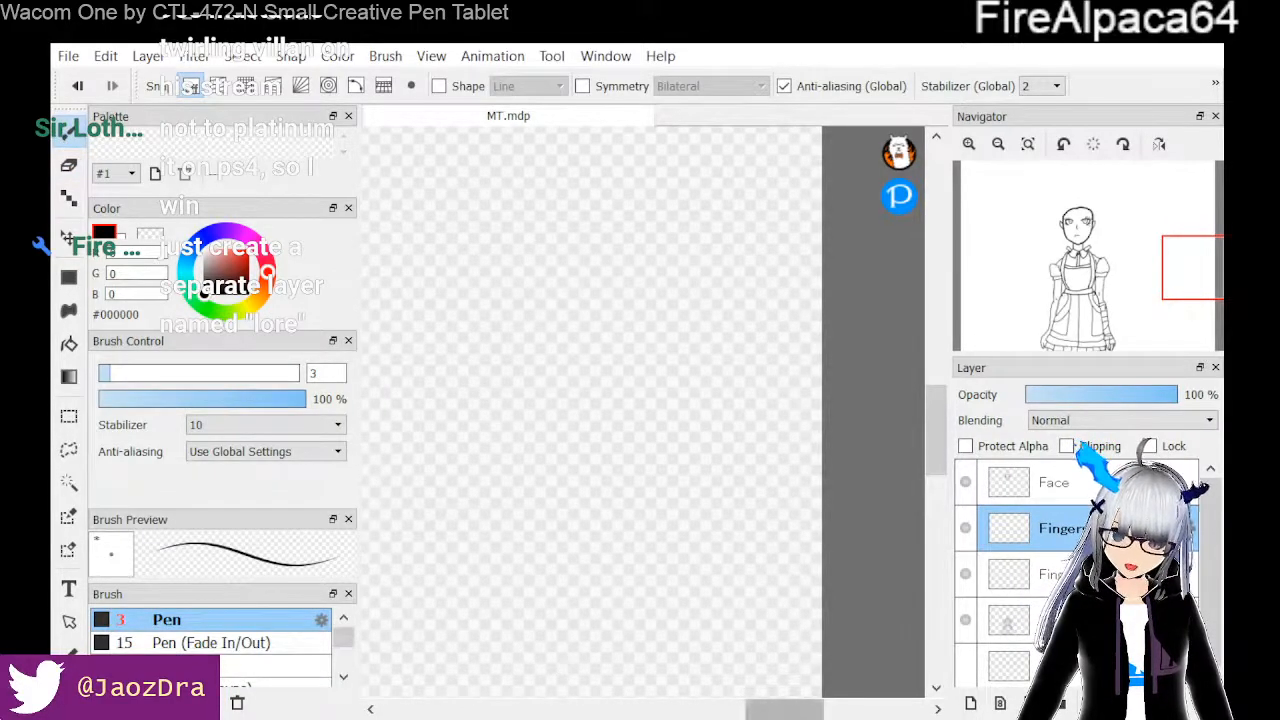
Erase the inner finger lines of the unbandaged hand beside the skirt hem with the 7.1 Eraser
{"action": "left_click_drag", "start_coordinate": [785, 708], "coordinate": [620, 708]}
{"action": "scroll", "coordinate": [640, 668], "scroll_direction": "up", "scroll_amount": 1}
{"action": "left_click_drag", "start_coordinate": [931, 445], "coordinate": [908, 543]}
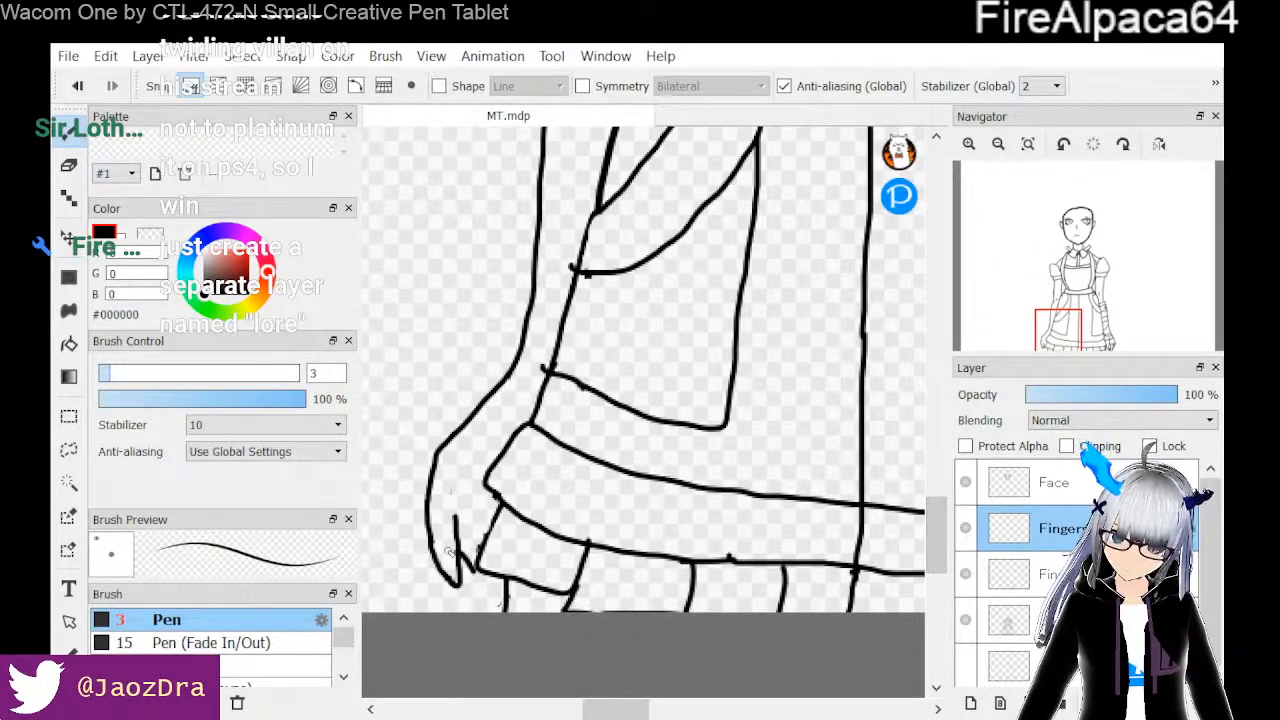
{"action": "scroll", "coordinate": [450, 552], "scroll_direction": "up", "scroll_amount": 2}
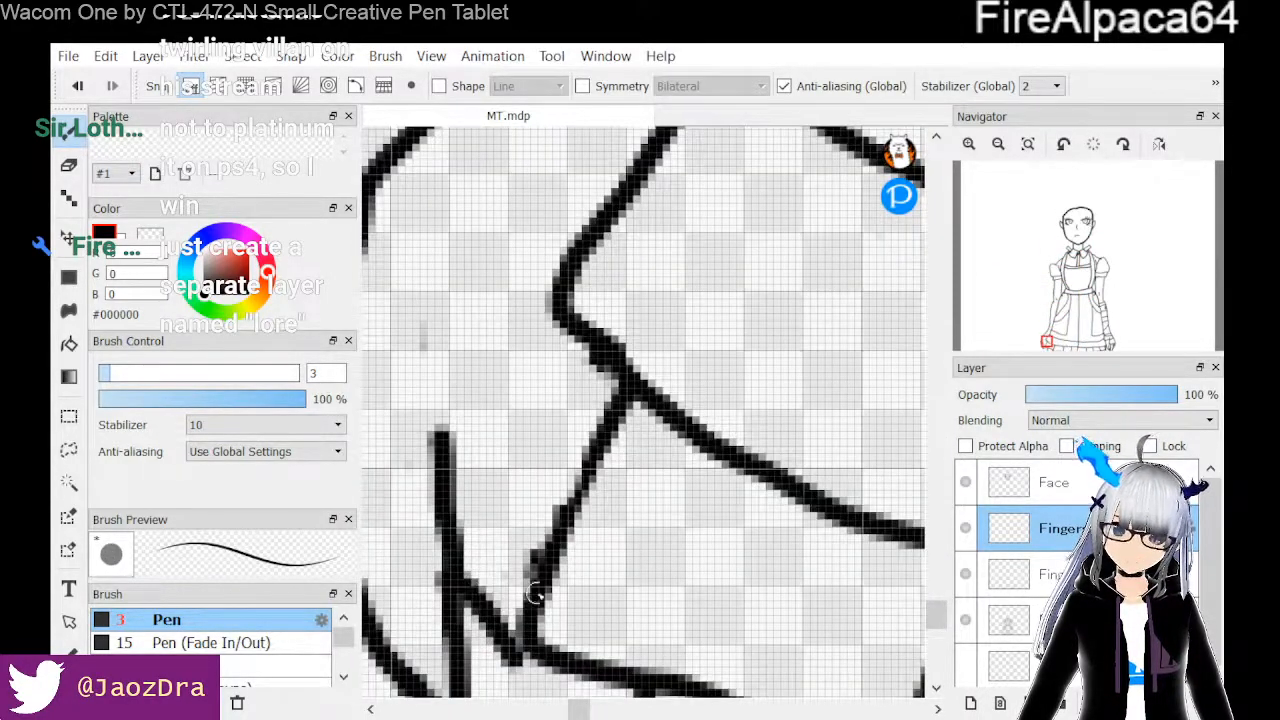
{"action": "scroll", "coordinate": [606, 609], "scroll_direction": "up", "scroll_amount": 1}
{"action": "scroll", "coordinate": [606, 609], "scroll_direction": "down", "scroll_amount": 2}
{"action": "scroll", "coordinate": [606, 609], "scroll_direction": "down", "scroll_amount": 1}
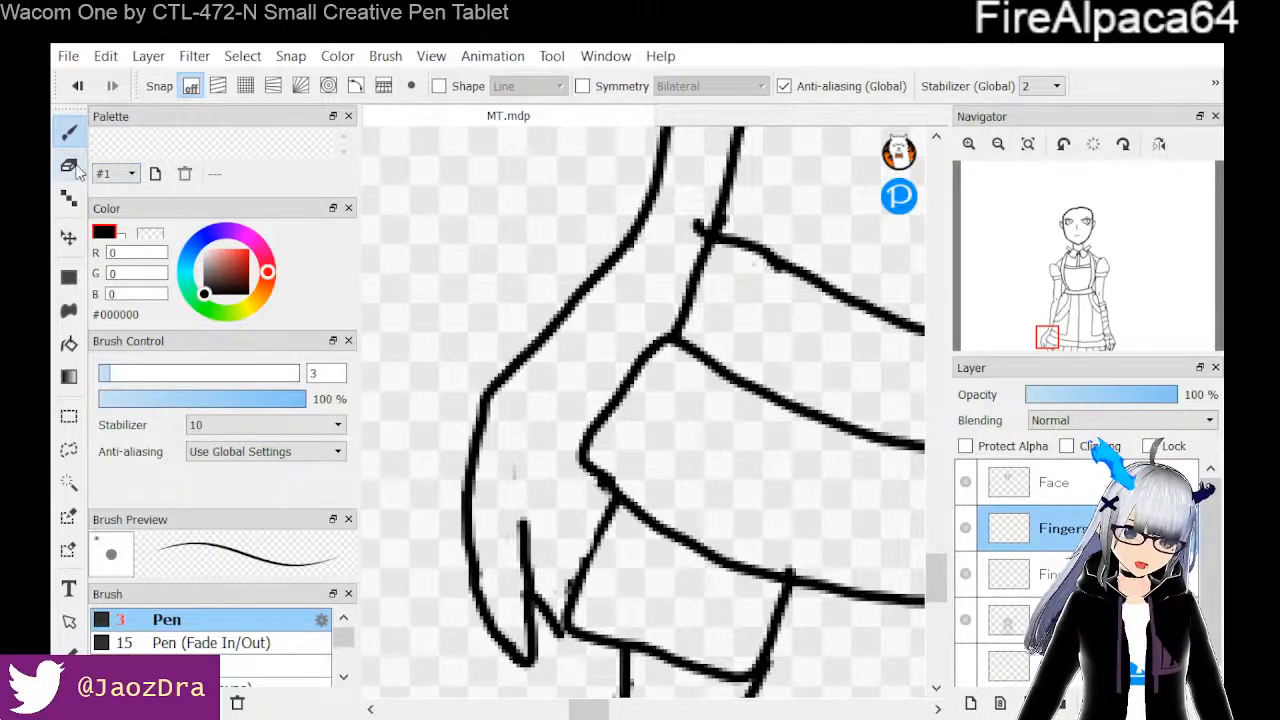
{"action": "left_click", "coordinate": [69, 166]}
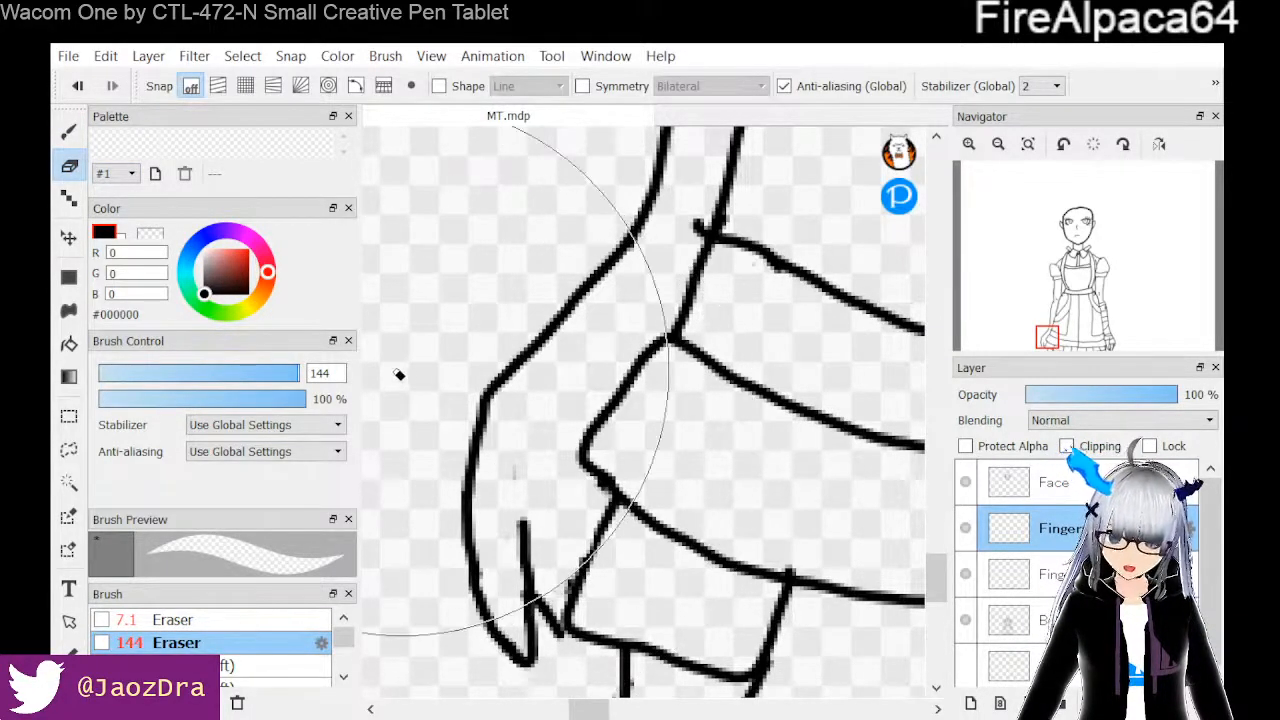
{"action": "left_click", "coordinate": [193, 622]}
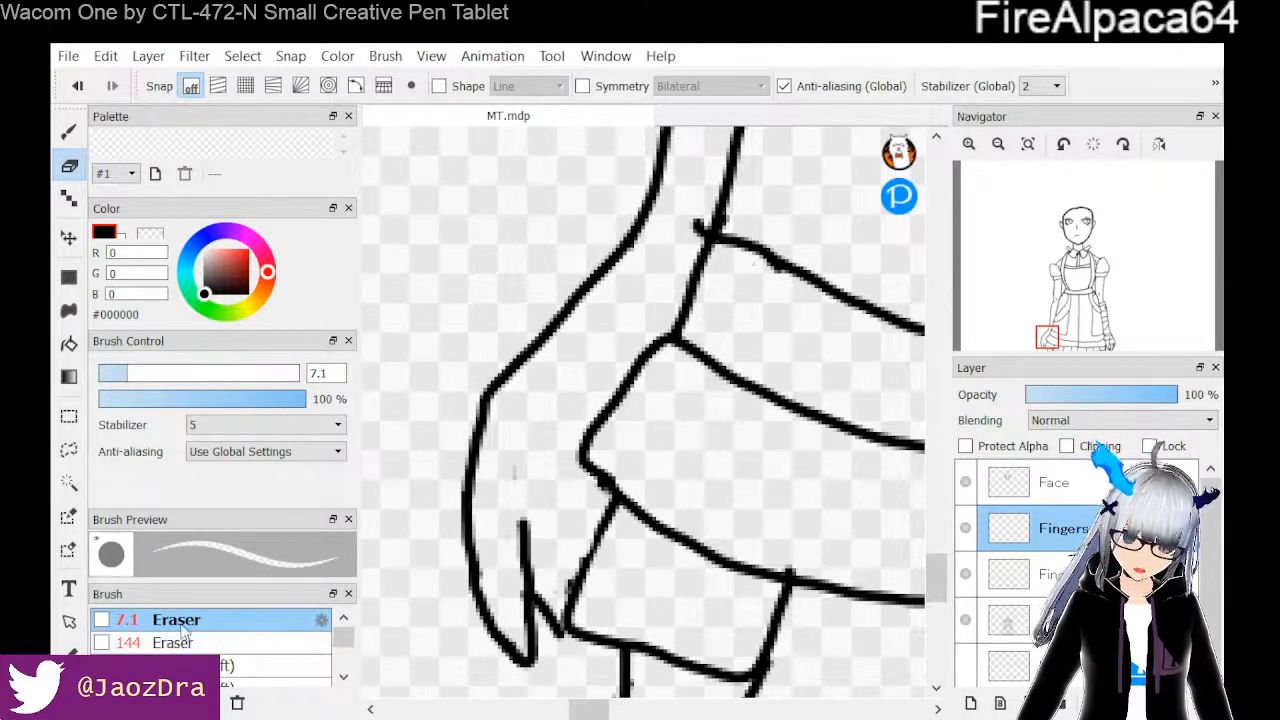
{"action": "mouse_move", "coordinate": [517, 523]}
{"action": "left_mouse_down"}
{"action": "mouse_move", "coordinate": [530, 655]}
{"action": "mouse_move", "coordinate": [540, 608]}
{"action": "mouse_move", "coordinate": [546, 624]}
{"action": "left_mouse_up"}
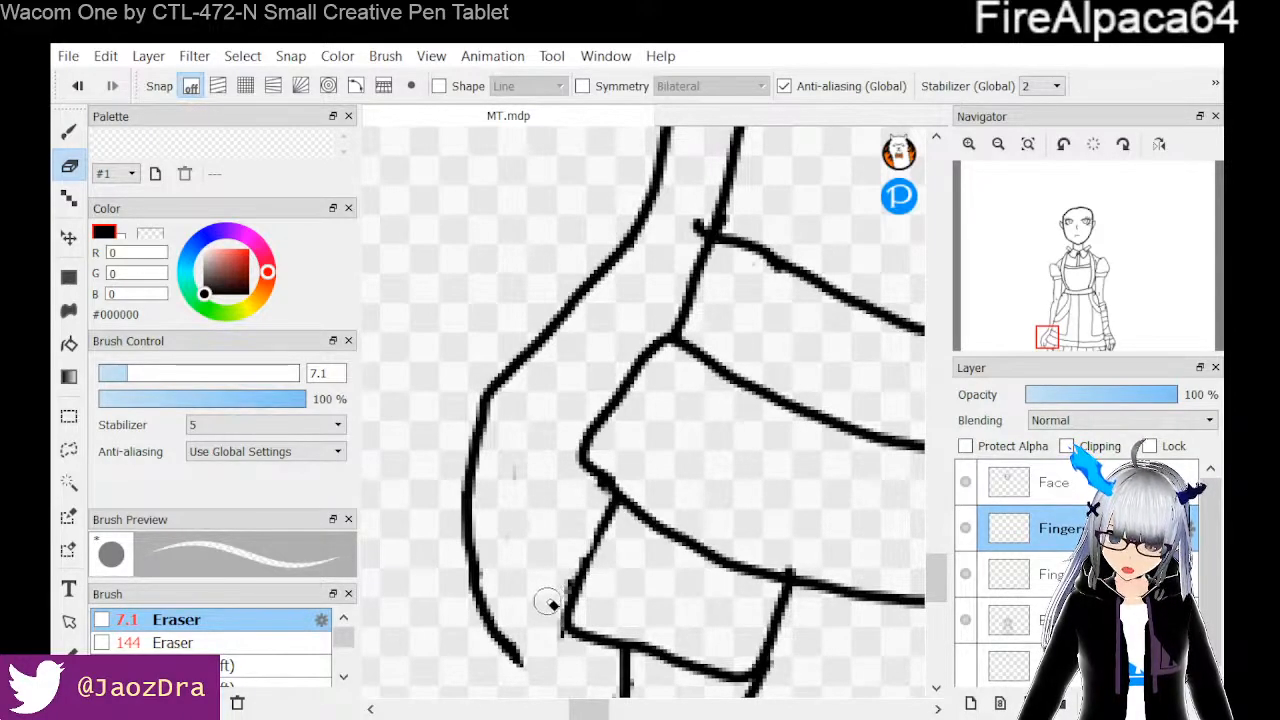
{"action": "left_click", "coordinate": [68, 130]}
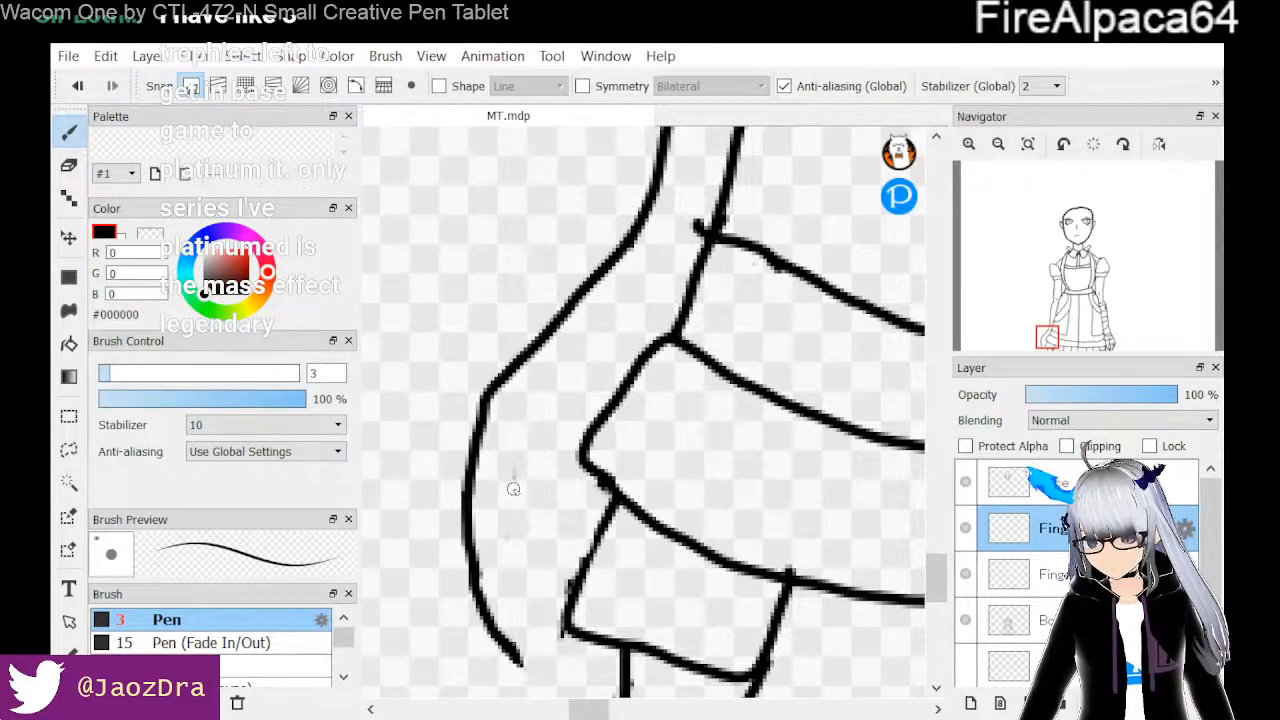
{"action": "left_click_drag", "start_coordinate": [522, 478], "coordinate": [523, 516]}
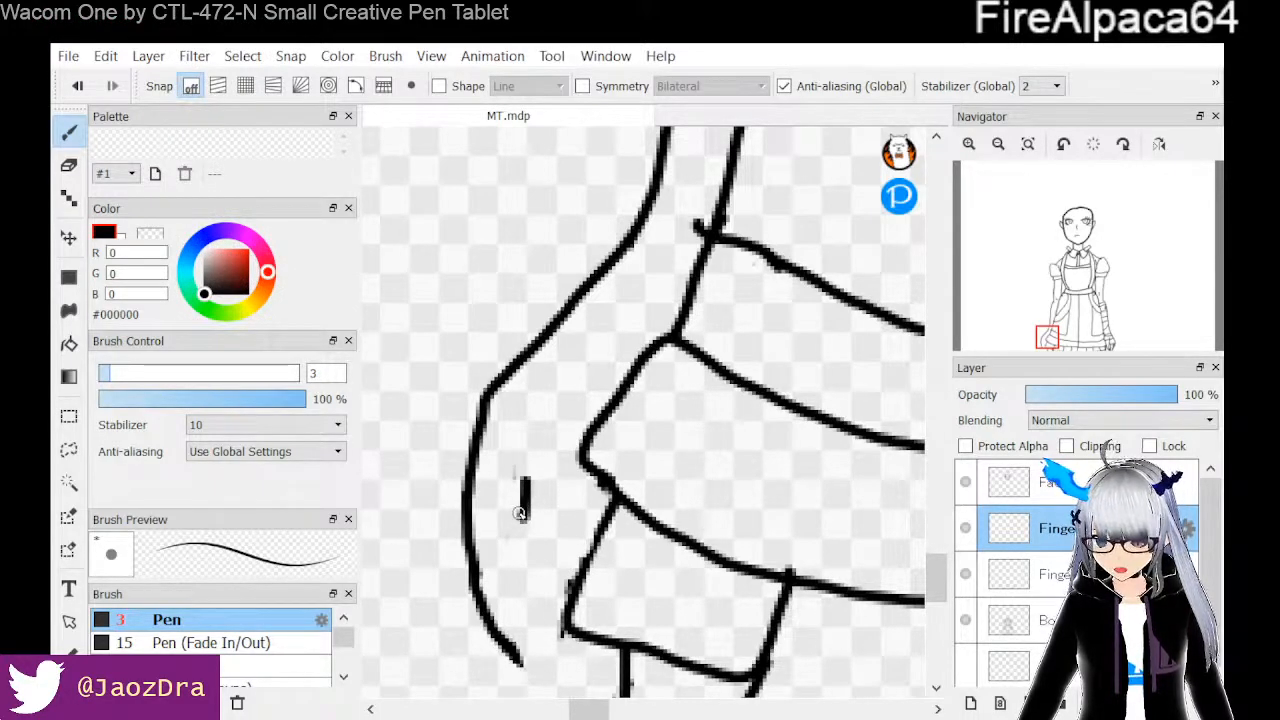
{"action": "left_click", "coordinate": [69, 167]}
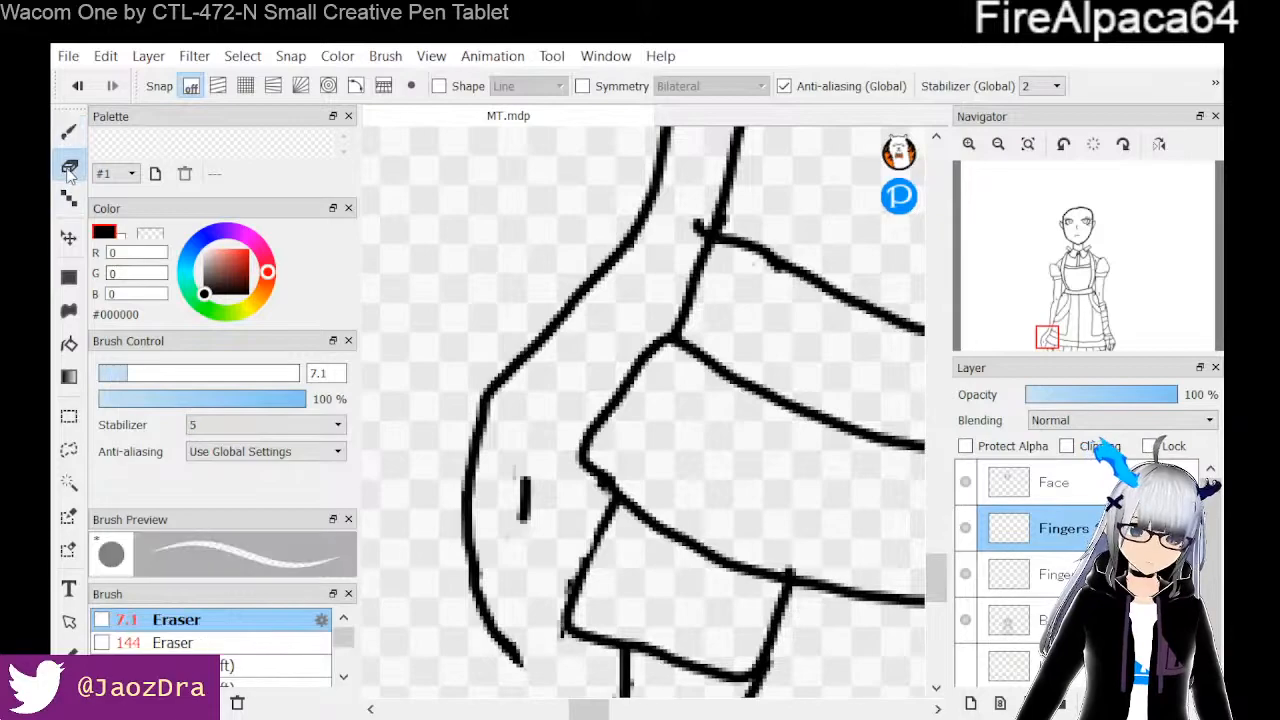
{"action": "mouse_move", "coordinate": [526, 512]}
{"action": "left_mouse_down"}
{"action": "mouse_move", "coordinate": [523, 471]}
{"action": "mouse_move", "coordinate": [517, 534]}
{"action": "left_mouse_up"}
Draw the outermost finger's inner edge with the 3 px Pen, running down to join the hand outline at a rounded fingertip
{"action": "key", "text": "b"}
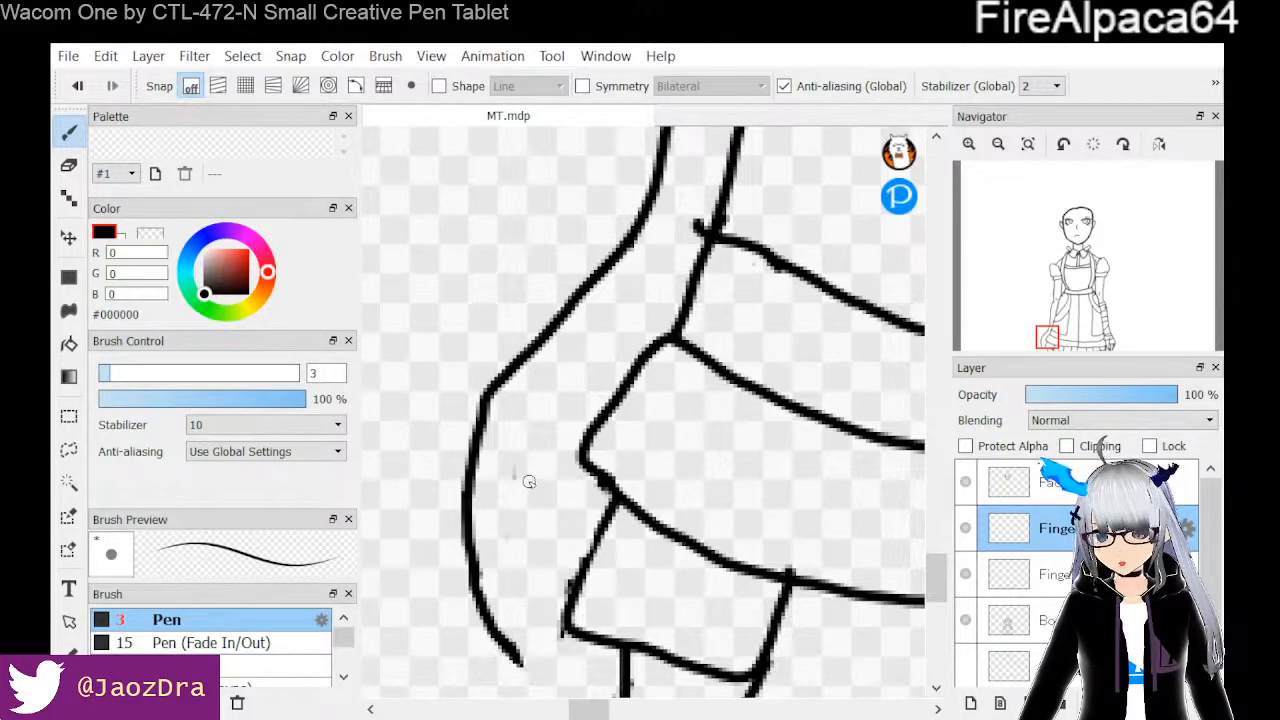
{"action": "left_click_drag", "start_coordinate": [528, 474], "coordinate": [514, 549]}
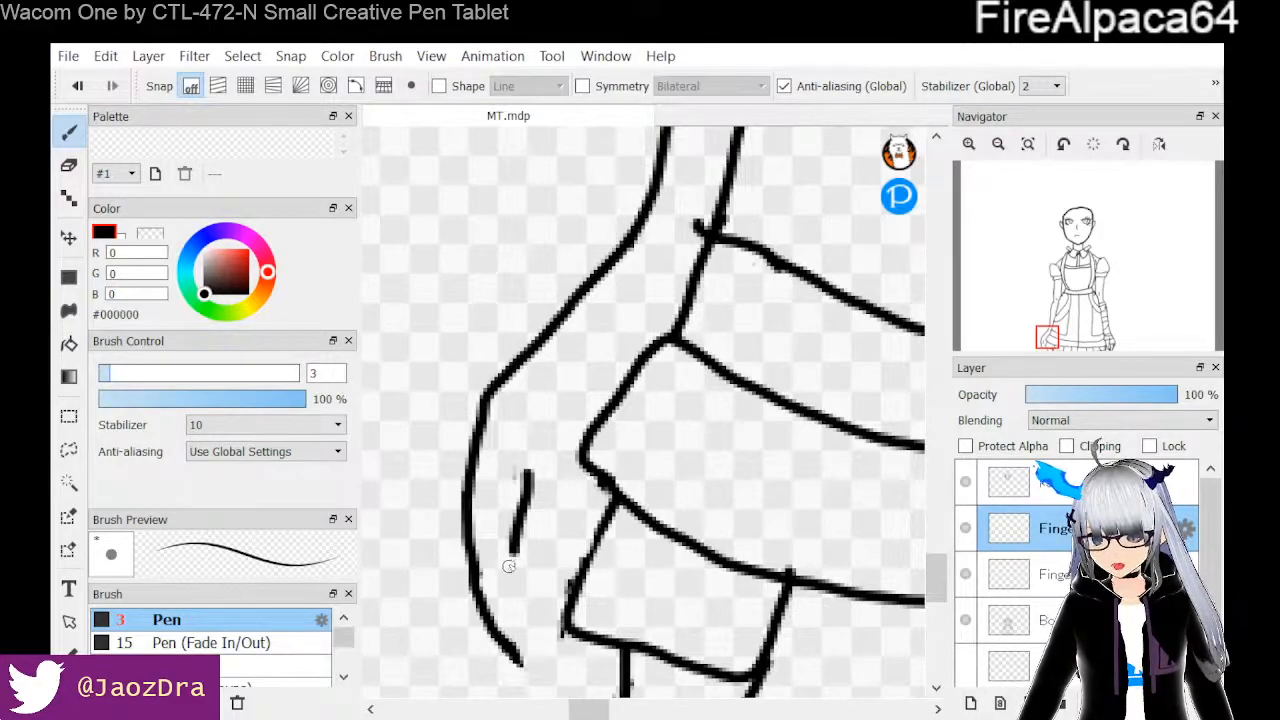
{"action": "mouse_move", "coordinate": [511, 546]}
{"action": "left_mouse_down"}
{"action": "mouse_move", "coordinate": [538, 640]}
{"action": "mouse_move", "coordinate": [512, 664]}
{"action": "left_mouse_up"}
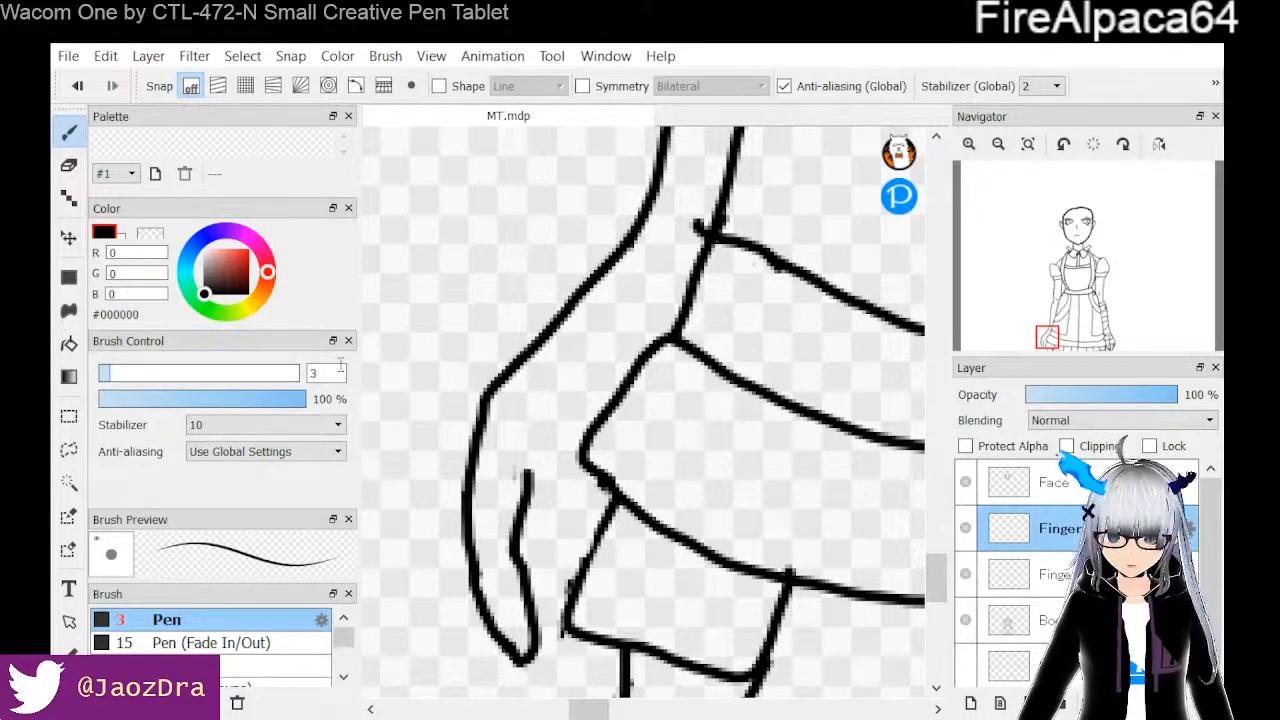
Erase the middle of the outermost finger's inner edge and redraw that stretch as a straighter line with the 3 px Pen
{"action": "left_click", "coordinate": [69, 165]}
{"action": "mouse_move", "coordinate": [540, 457]}
{"action": "left_mouse_down"}
{"action": "mouse_move", "coordinate": [524, 527]}
{"action": "mouse_move", "coordinate": [511, 504]}
{"action": "mouse_move", "coordinate": [512, 556]}
{"action": "left_mouse_up"}
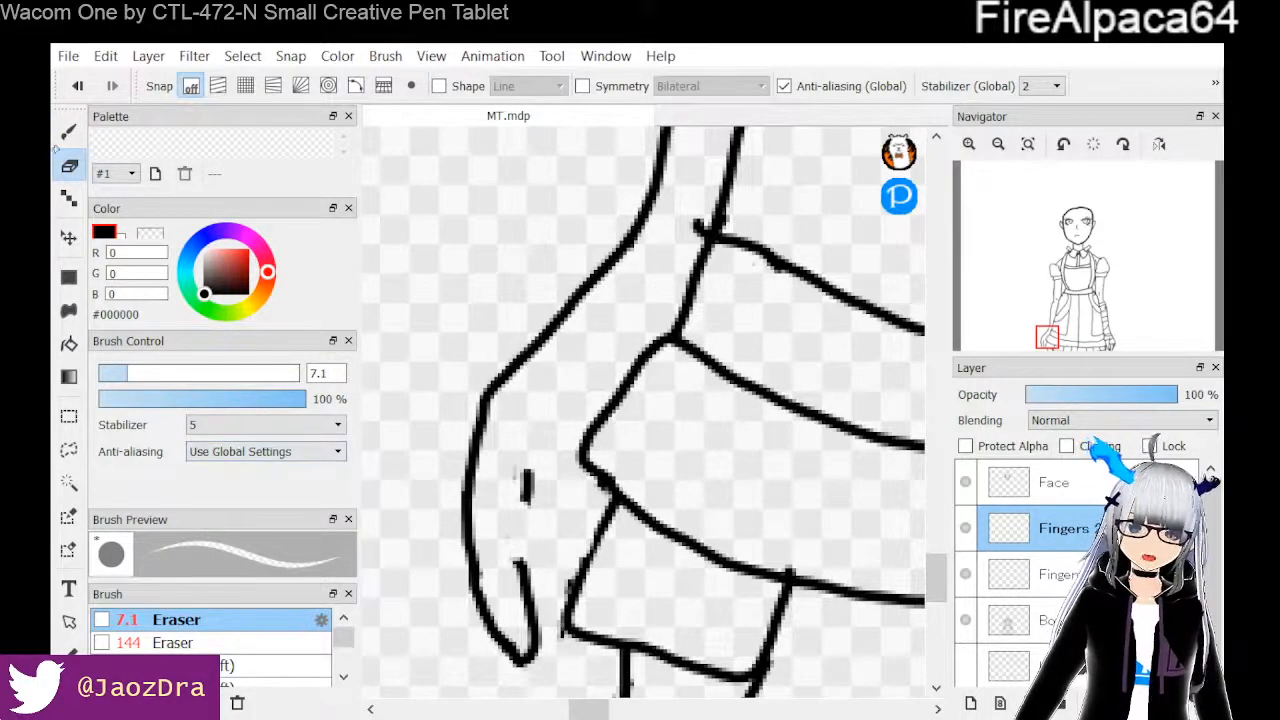
{"action": "left_click", "coordinate": [68, 131]}
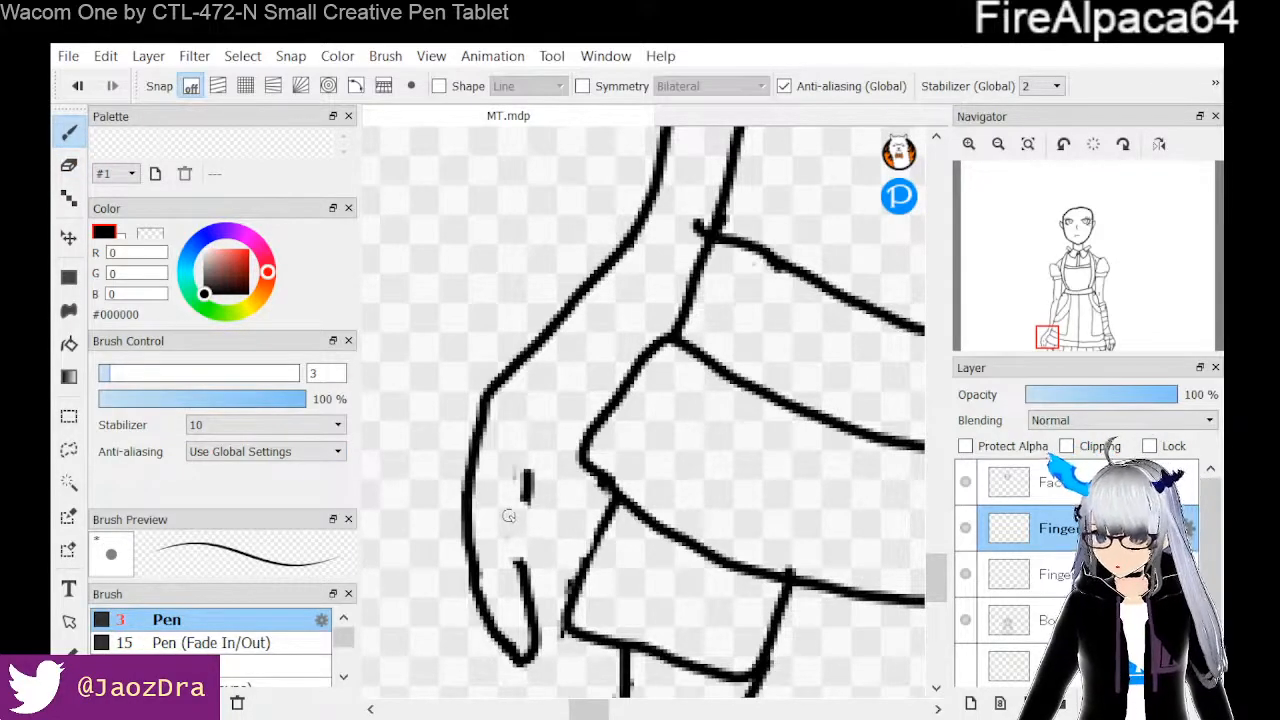
{"action": "left_click_drag", "start_coordinate": [530, 474], "coordinate": [518, 563]}
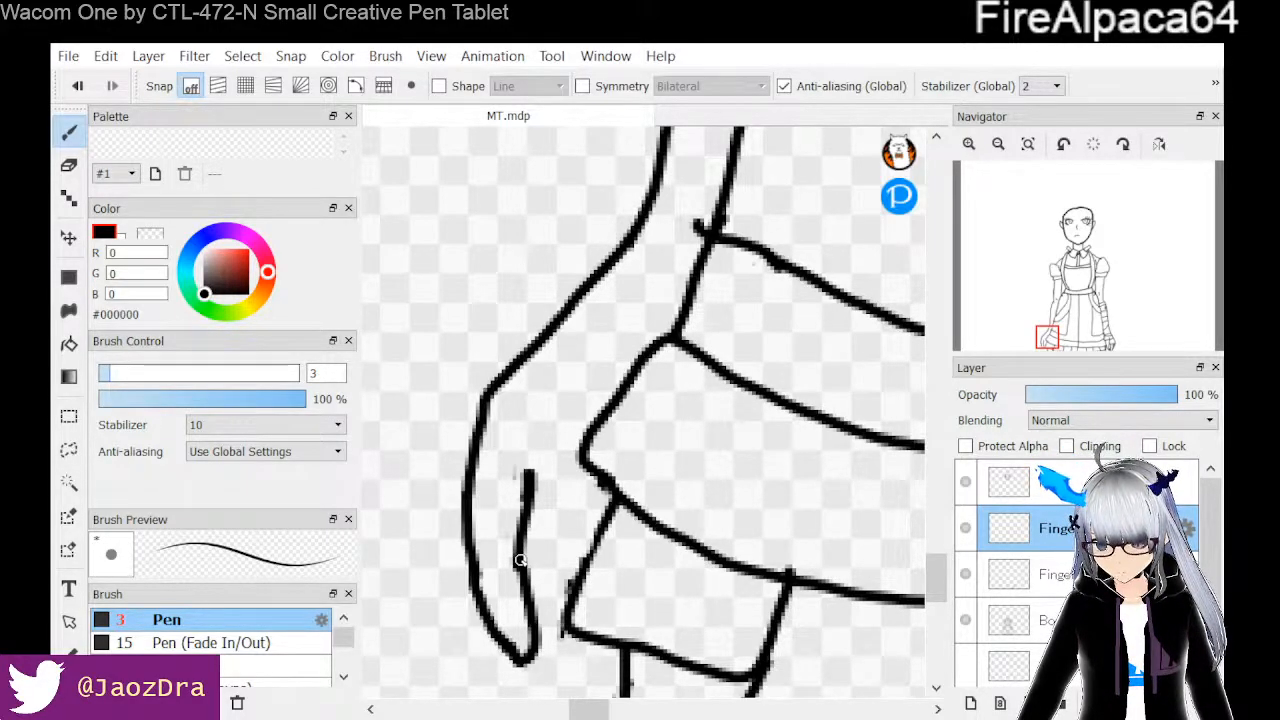
{"action": "left_click_drag", "start_coordinate": [519, 562], "coordinate": [548, 612]}
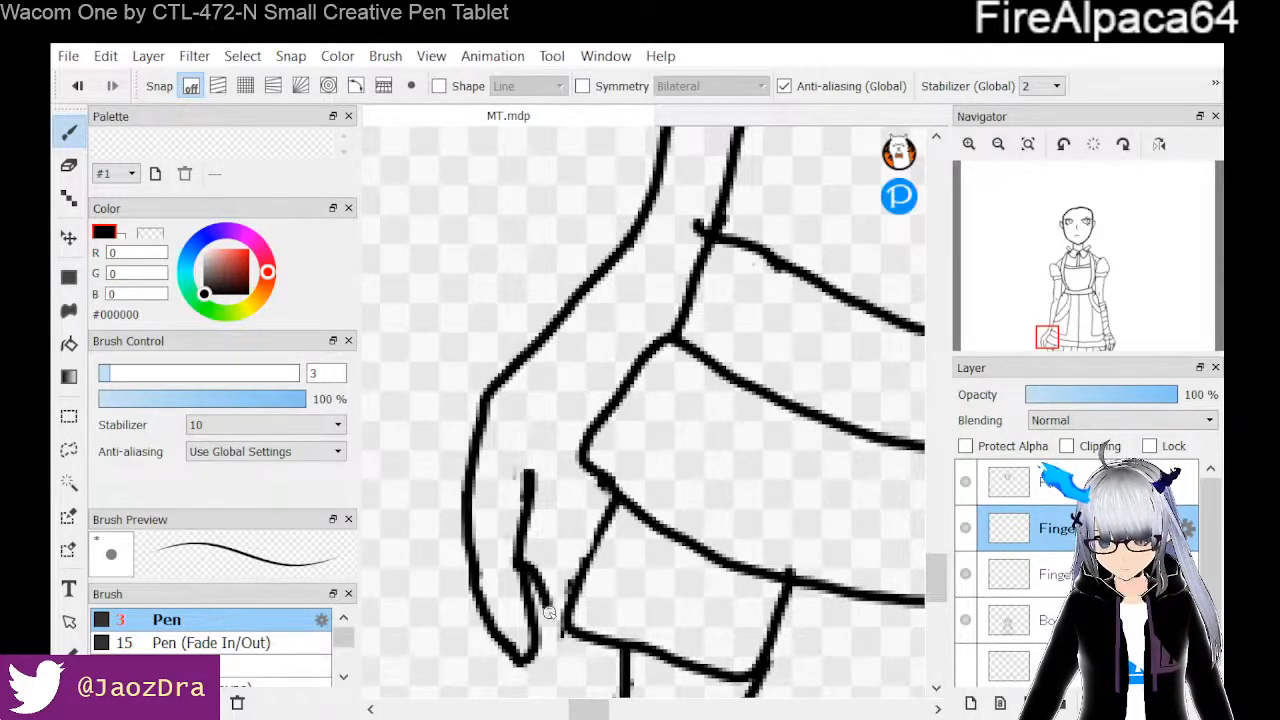
{"action": "left_click", "coordinate": [66, 168]}
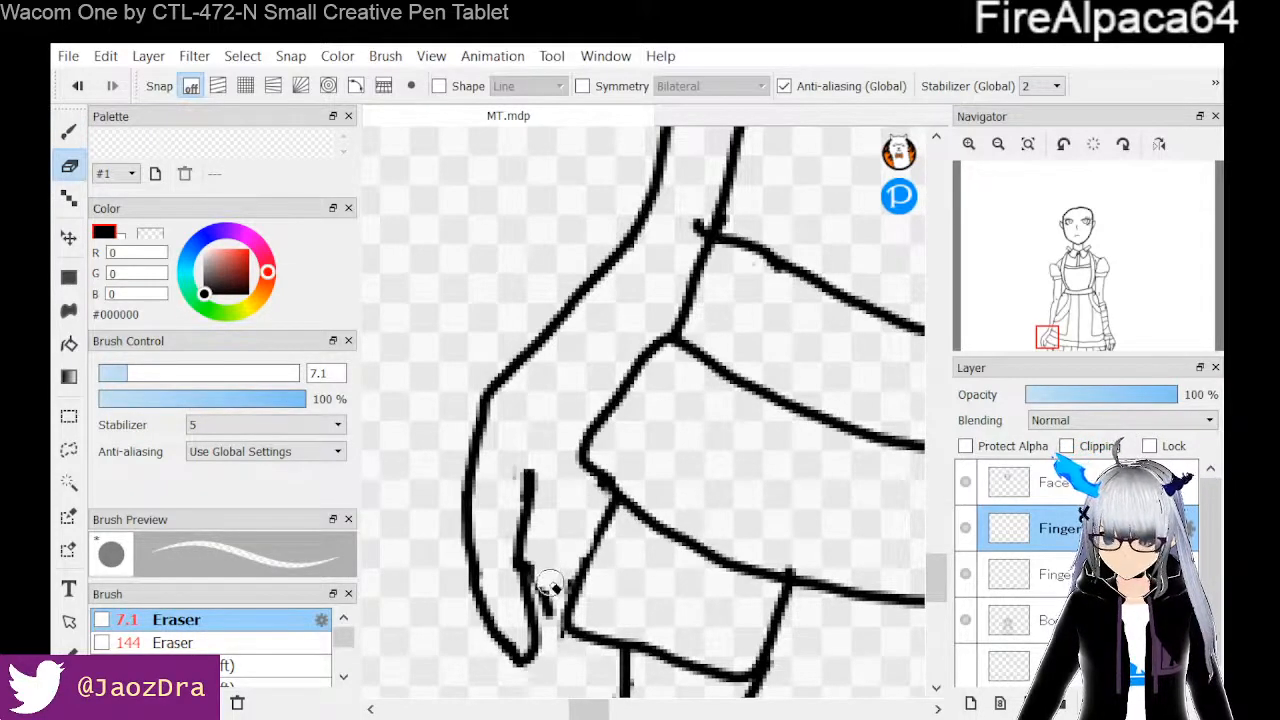
{"action": "left_click_drag", "start_coordinate": [557, 572], "coordinate": [555, 611]}
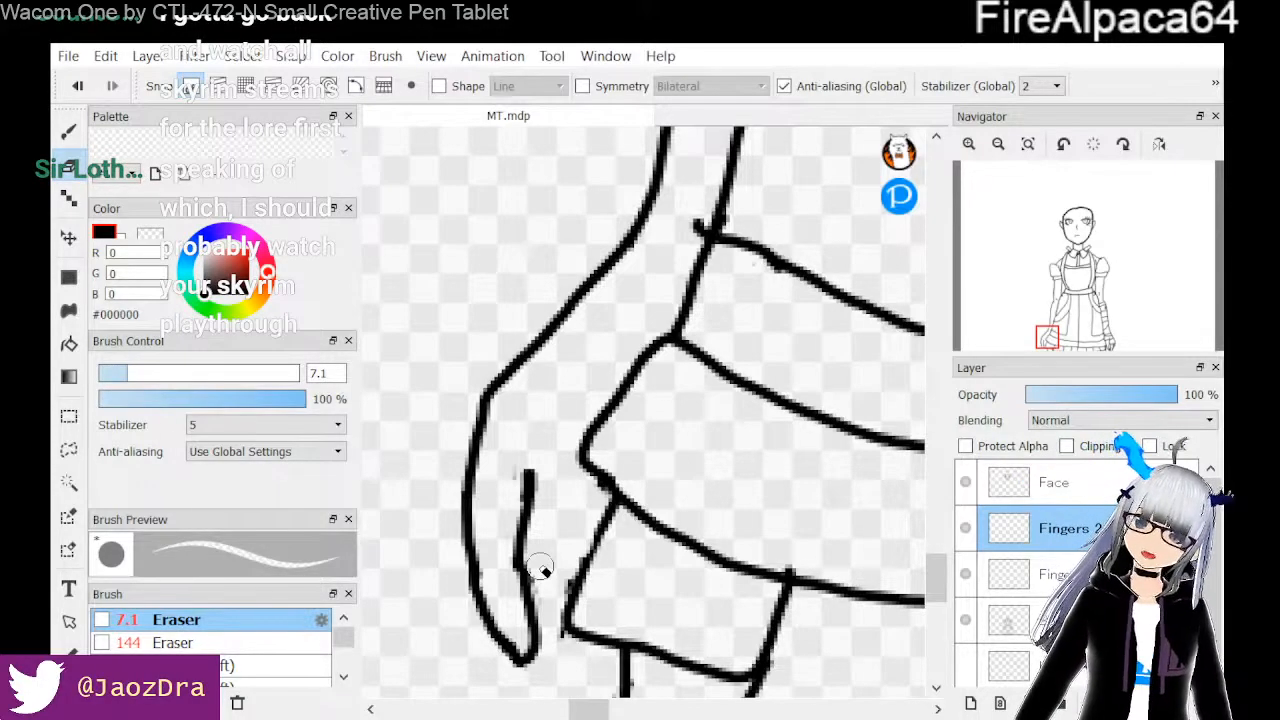
Draw the second finger's edge from the first finger across to the skirt ruffle, with a short curved fingertip under the ruffle corner
{"action": "left_click", "coordinate": [77, 138]}
{"action": "left_click_drag", "start_coordinate": [938, 568], "coordinate": [938, 578]}
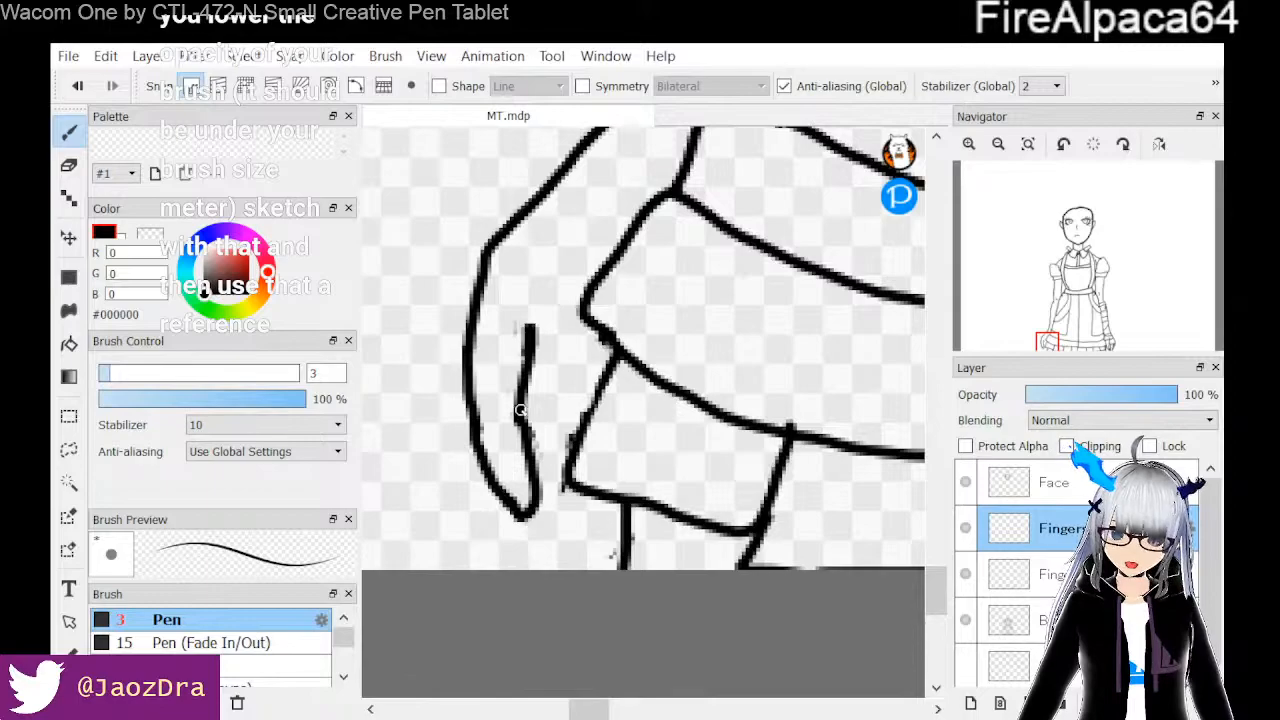
{"action": "left_click_drag", "start_coordinate": [518, 410], "coordinate": [565, 458]}
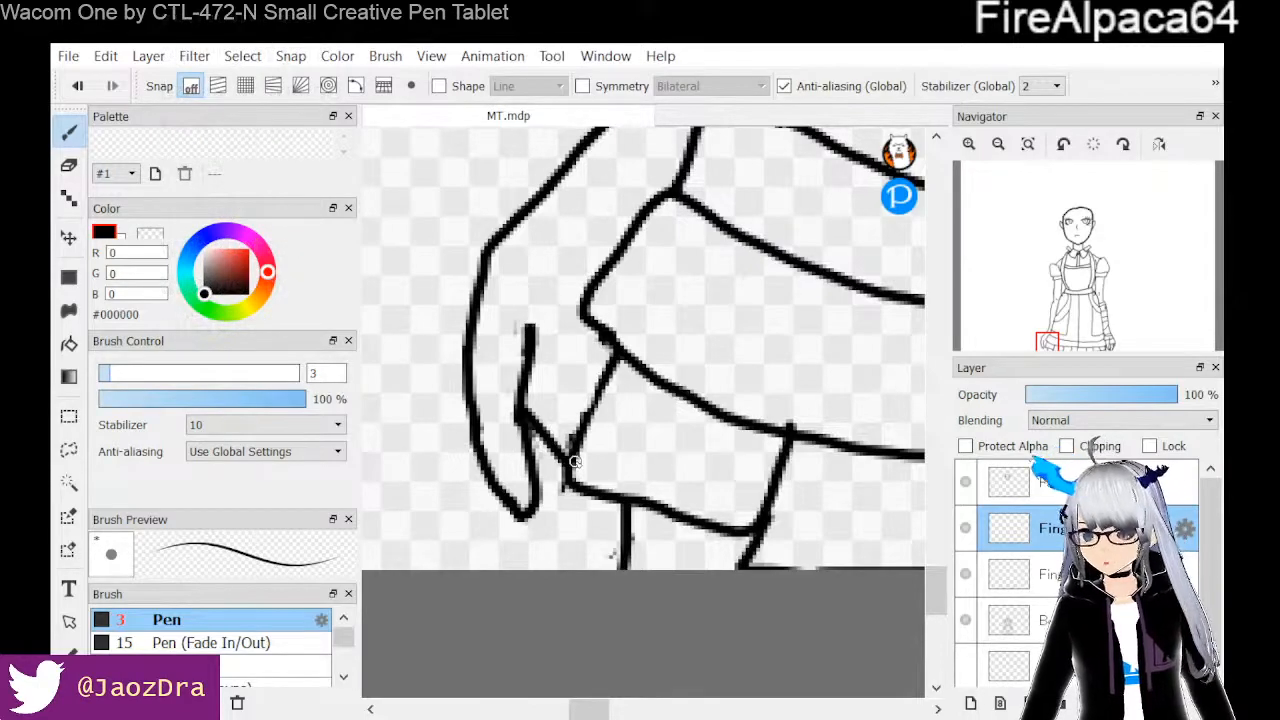
{"action": "left_click_drag", "start_coordinate": [576, 493], "coordinate": [595, 510]}
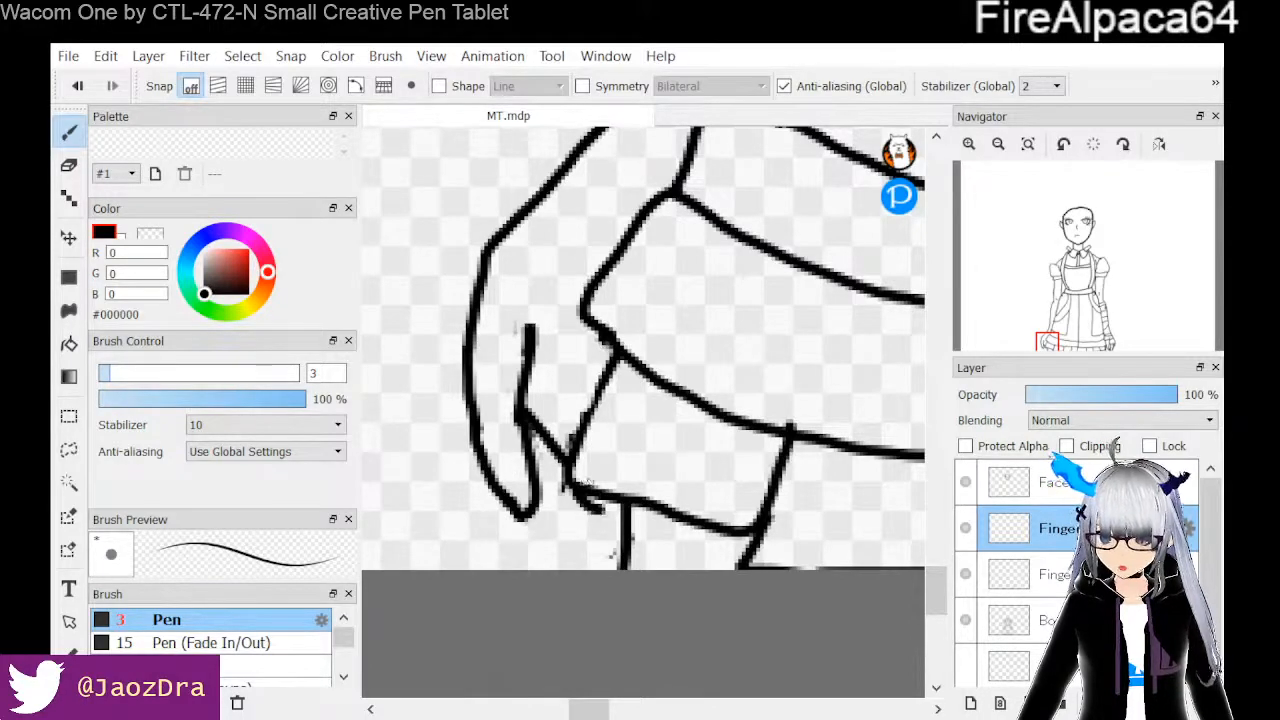
Erase the second finger's strokes and the upper part of the outermost finger's inner edge with the 7.1 Eraser
{"action": "key", "text": "e"}
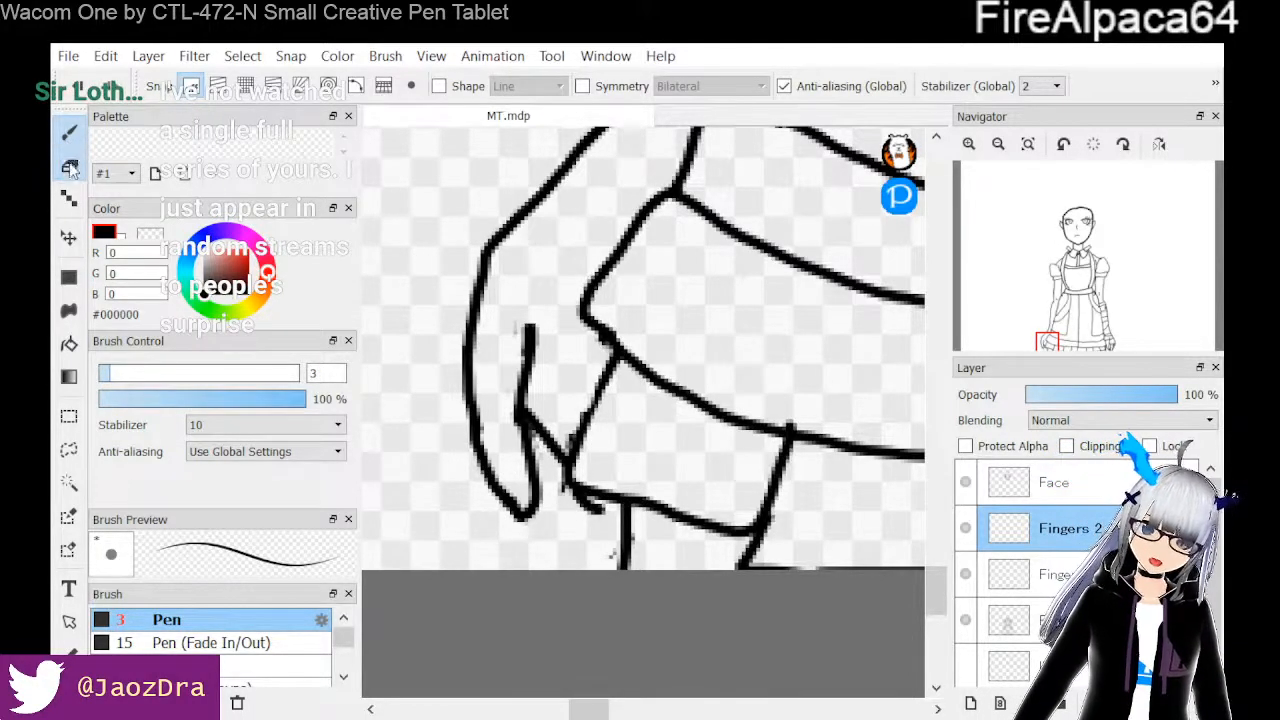
{"action": "left_click_drag", "start_coordinate": [566, 420], "coordinate": [557, 434]}
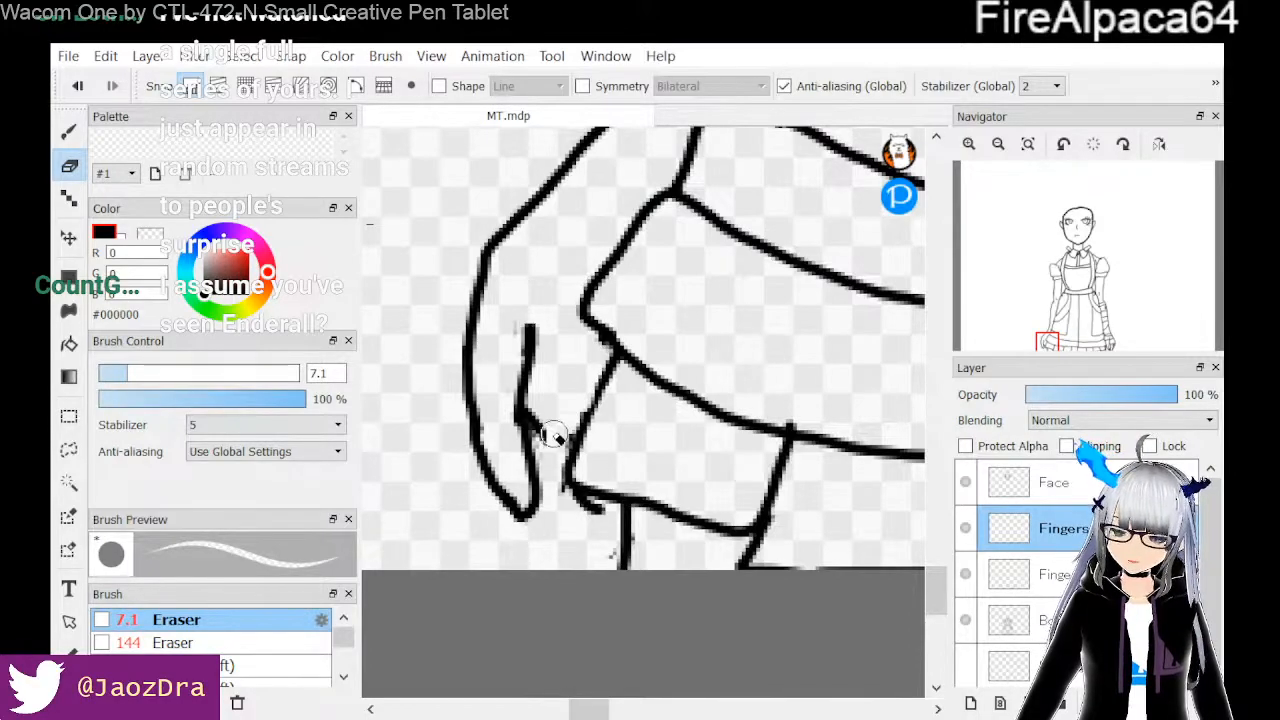
{"action": "mouse_move", "coordinate": [555, 365]}
{"action": "left_mouse_down"}
{"action": "mouse_move", "coordinate": [519, 408]}
{"action": "mouse_move", "coordinate": [543, 434]}
{"action": "left_mouse_up"}
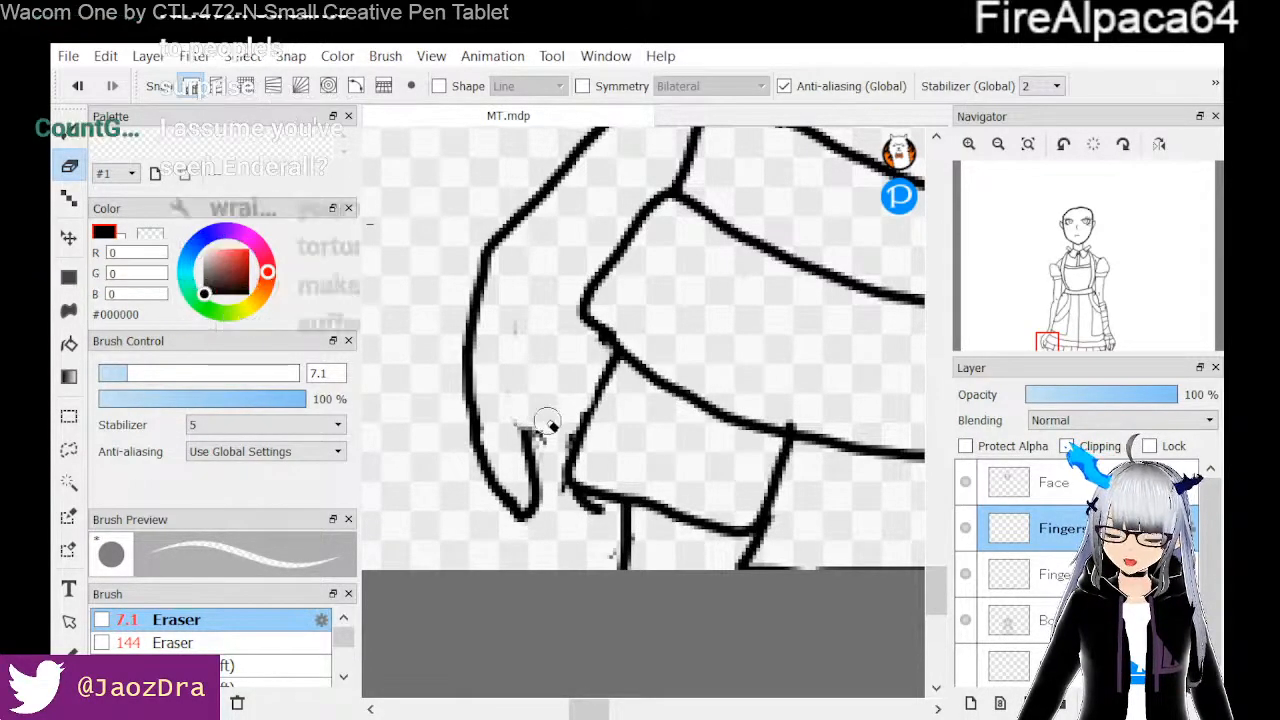
{"action": "mouse_move", "coordinate": [565, 480]}
{"action": "left_mouse_down"}
{"action": "mouse_move", "coordinate": [592, 505]}
{"action": "mouse_move", "coordinate": [593, 493]}
{"action": "left_mouse_up"}
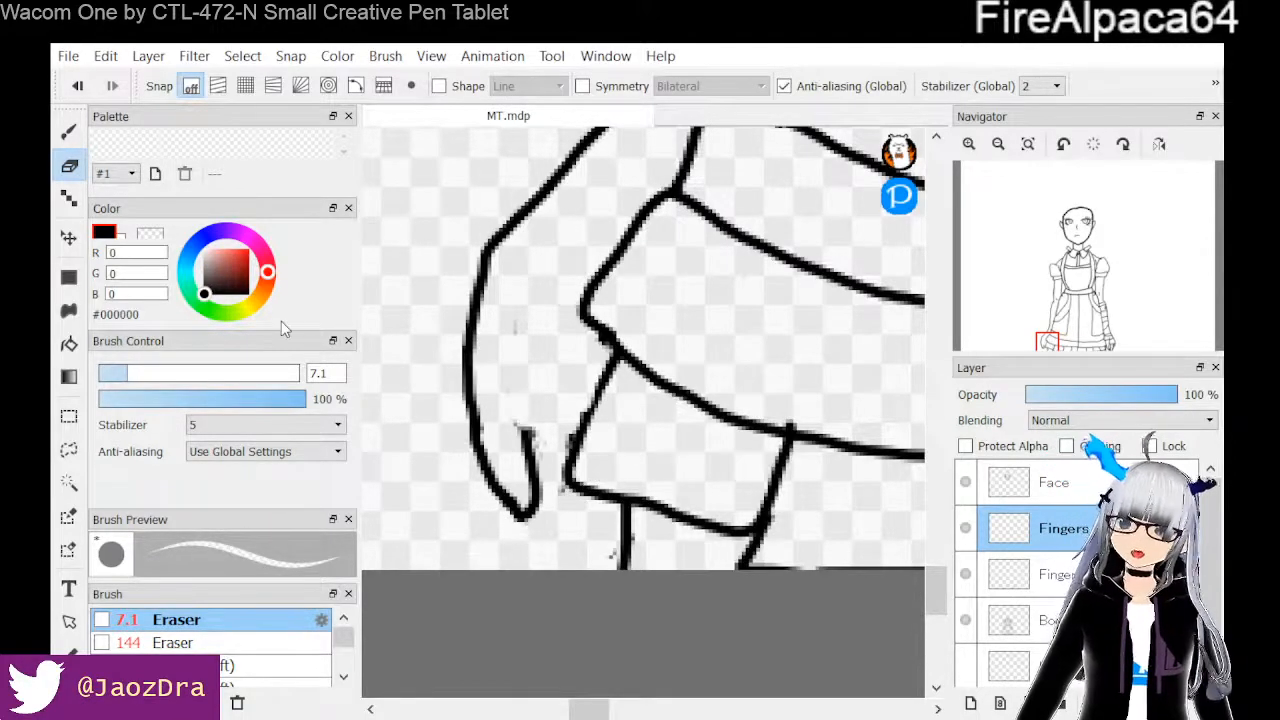
Redraw the upper inner edge of the outermost finger and a slanted second finger line down to the ruffle corner with the 3 px Pen
{"action": "left_click", "coordinate": [71, 133]}
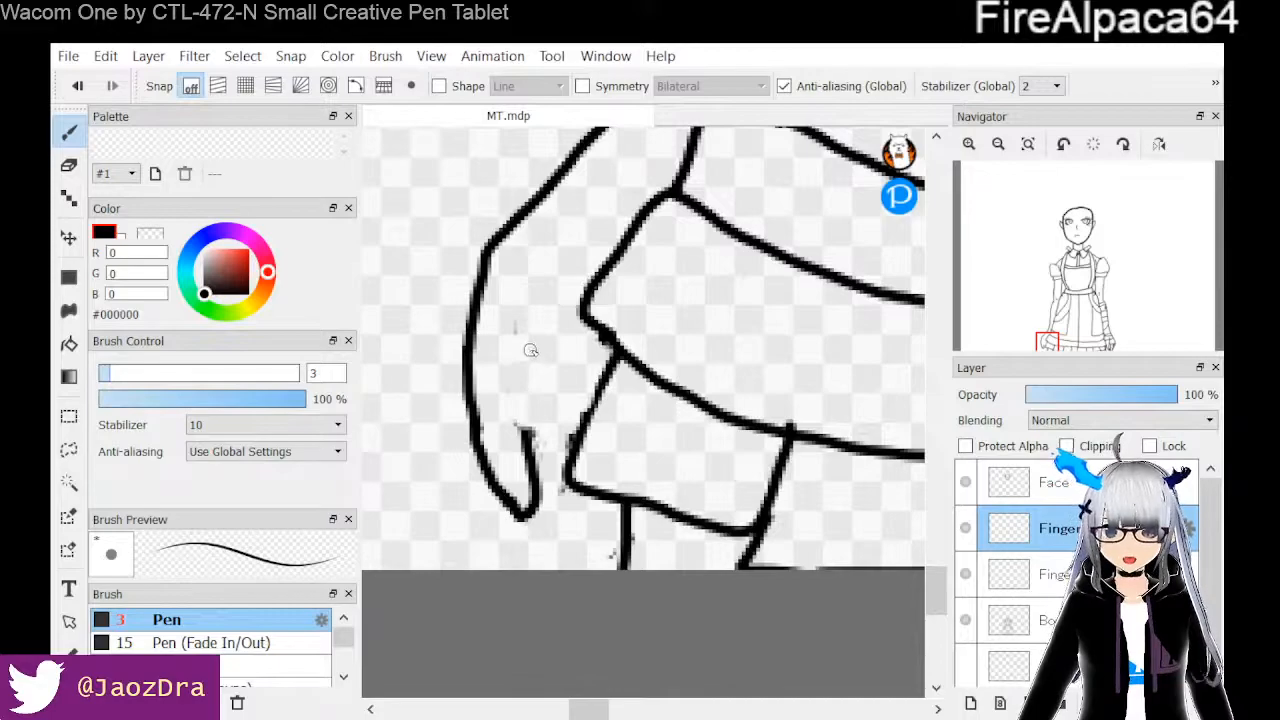
{"action": "left_click_drag", "start_coordinate": [532, 343], "coordinate": [521, 438]}
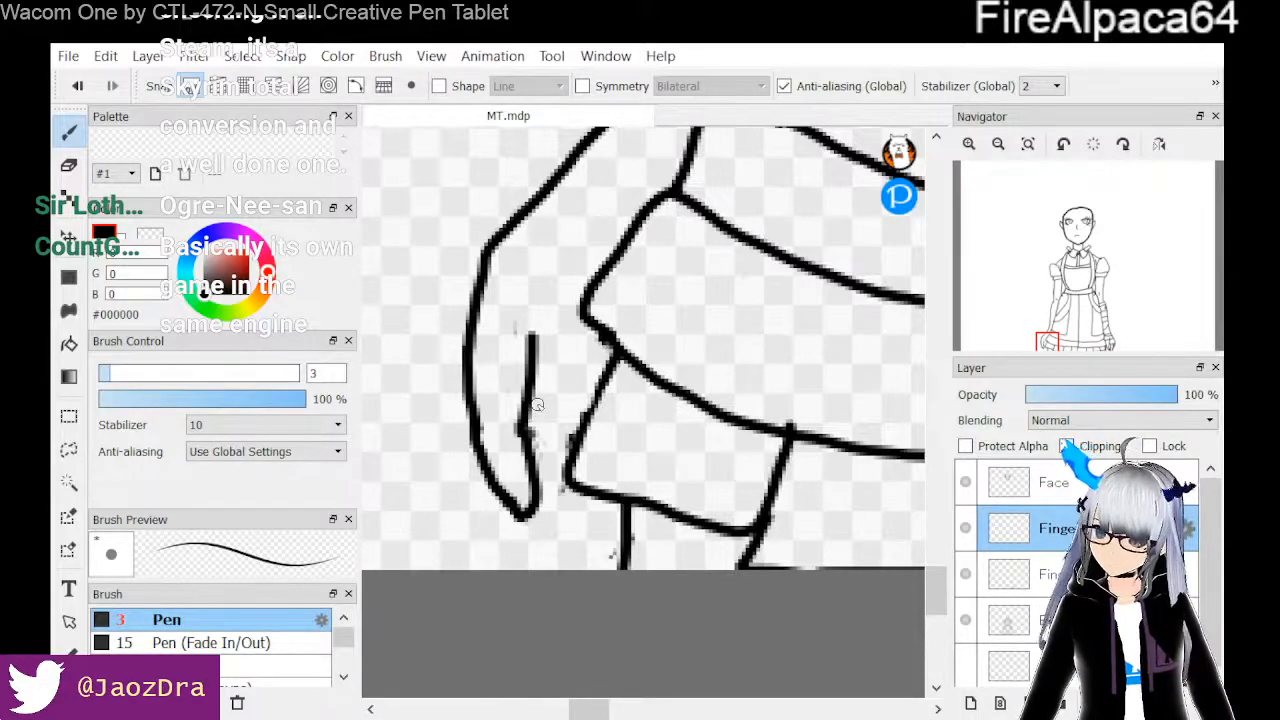
{"action": "mouse_move", "coordinate": [530, 393]}
{"action": "left_mouse_down"}
{"action": "mouse_move", "coordinate": [564, 469]}
{"action": "mouse_move", "coordinate": [566, 456]}
{"action": "left_mouse_up"}
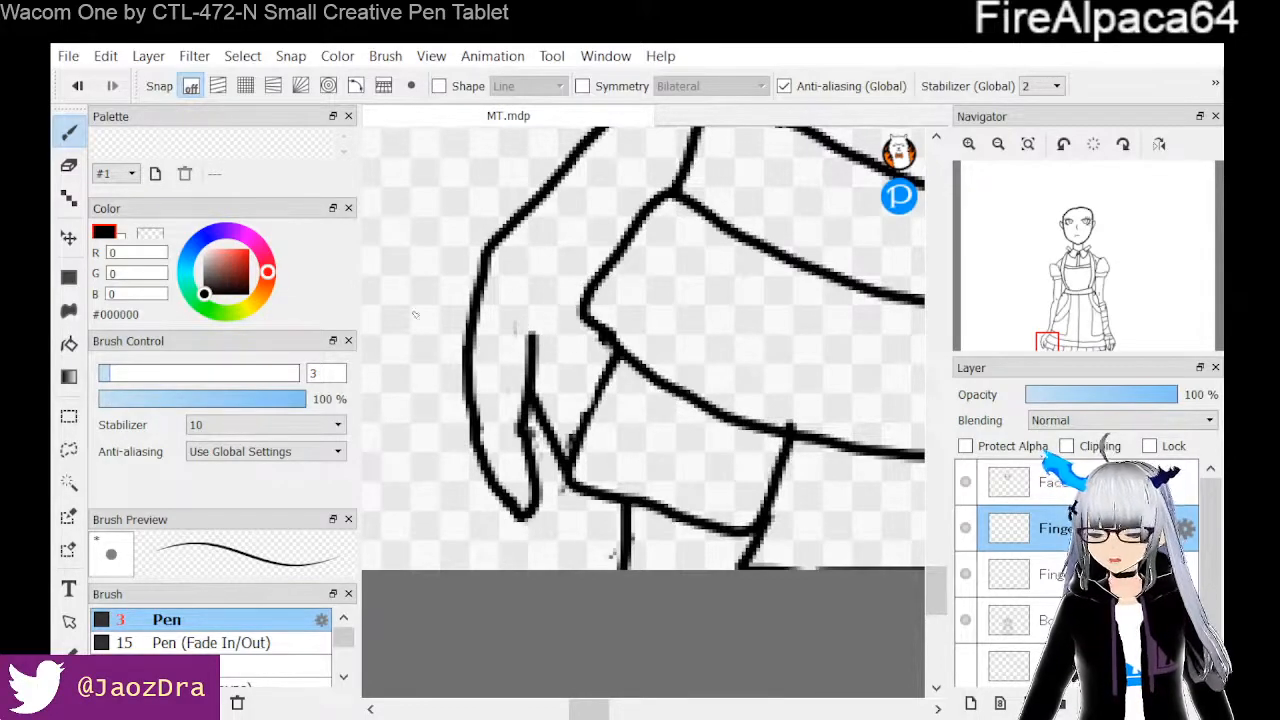
Set the Pen size to 1.5
{"action": "double_click", "coordinate": [321, 372]}
{"action": "key", "text": "BackSpace"}
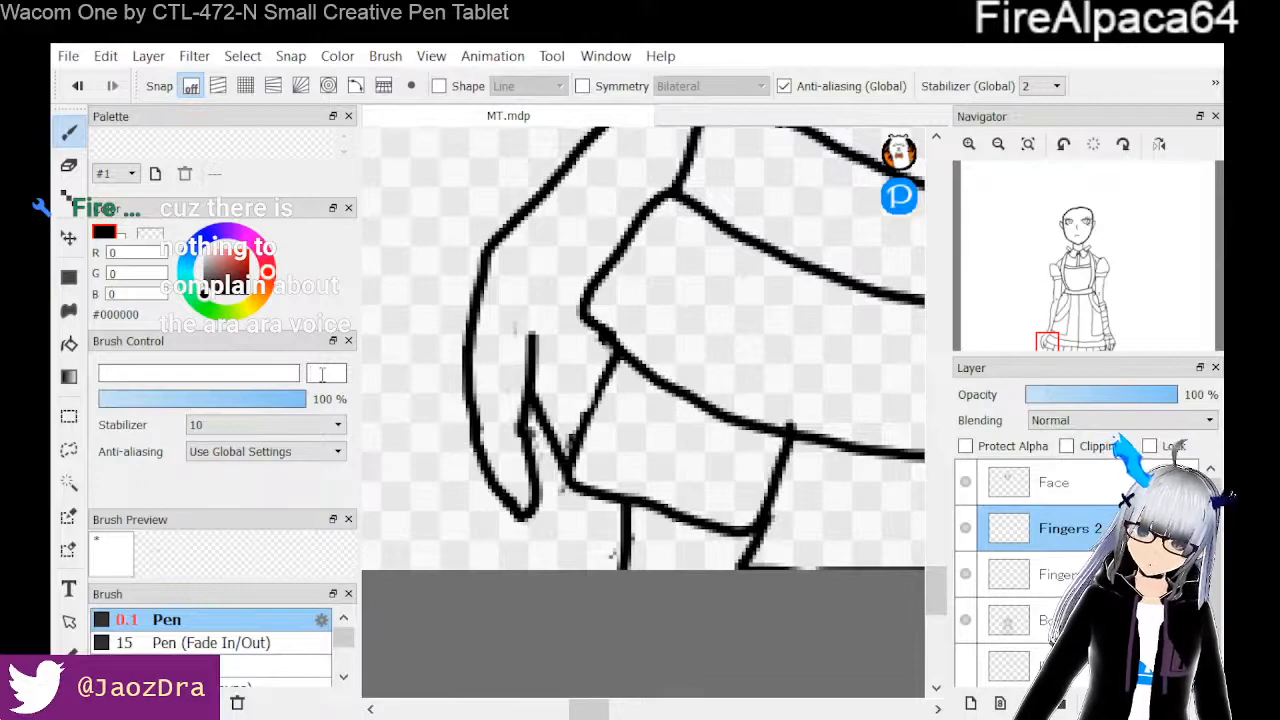
{"action": "type", "text": "1."}
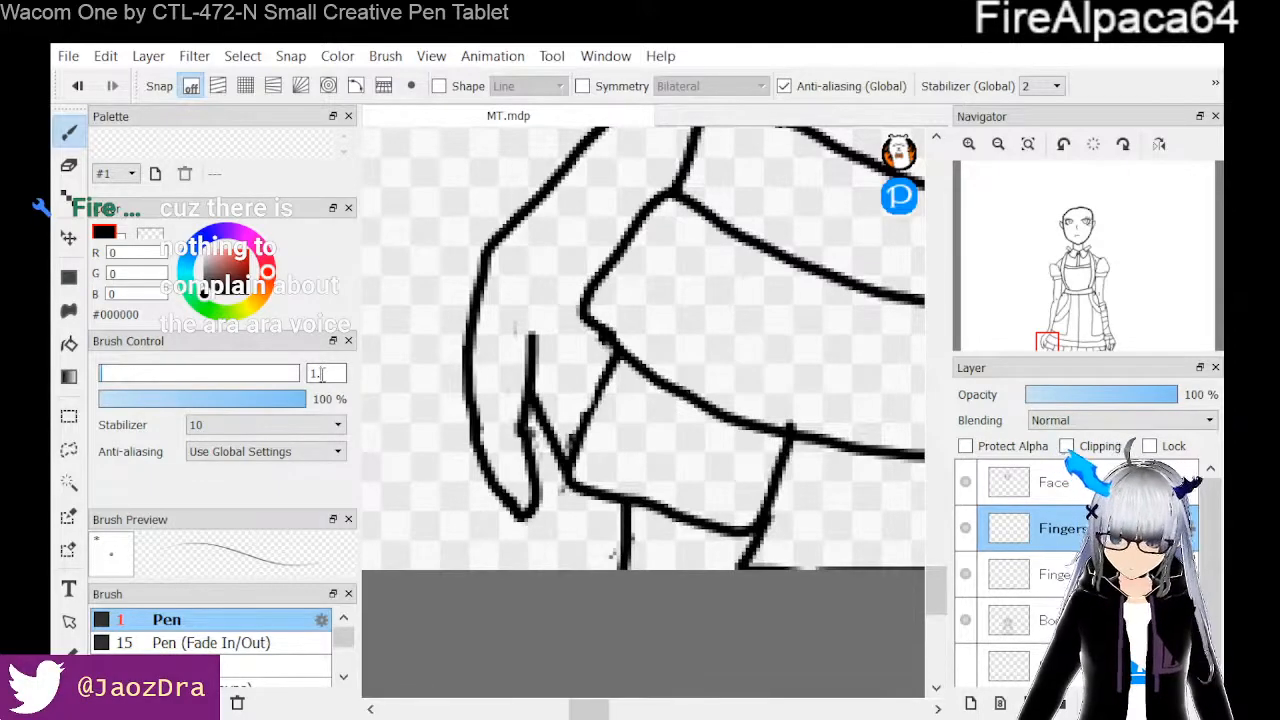
{"action": "type", "text": "5"}
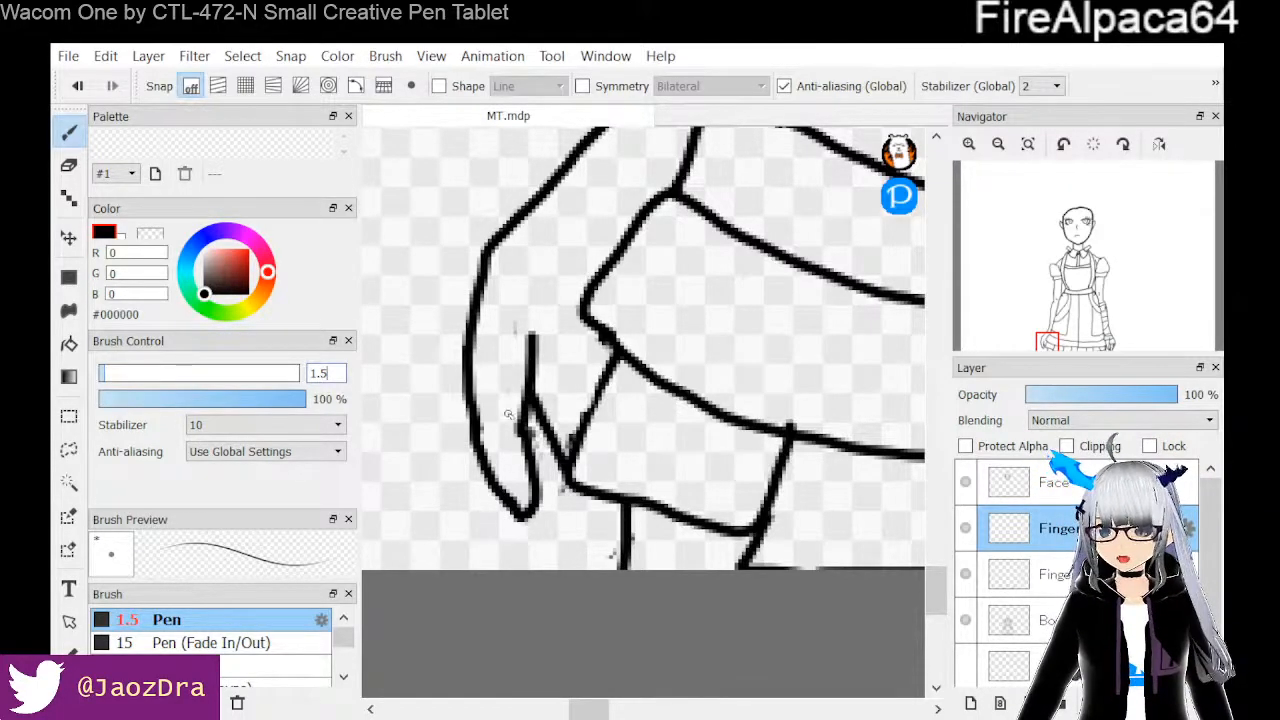
{"action": "left_click_drag", "start_coordinate": [568, 486], "coordinate": [636, 498]}
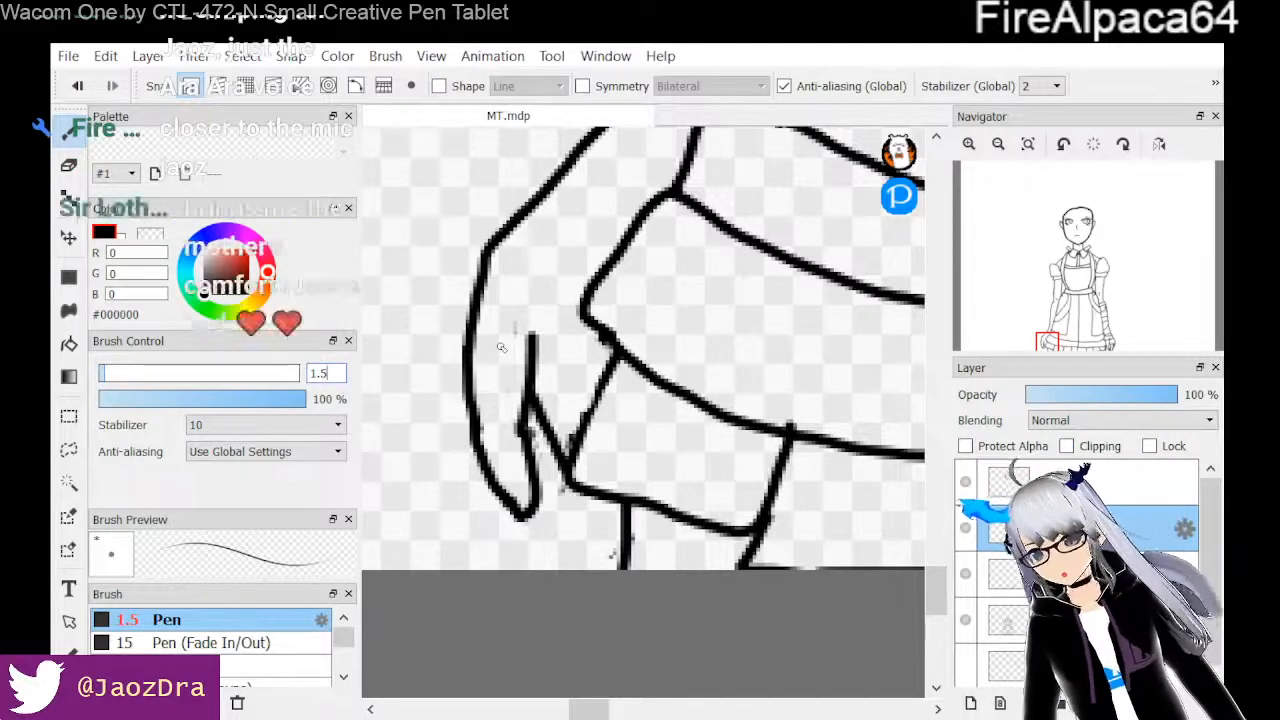
Examine the redrawn hand beside the skirt hem against the whole figure
{"action": "scroll", "coordinate": [532, 163], "scroll_direction": "down", "scroll_amount": 5}
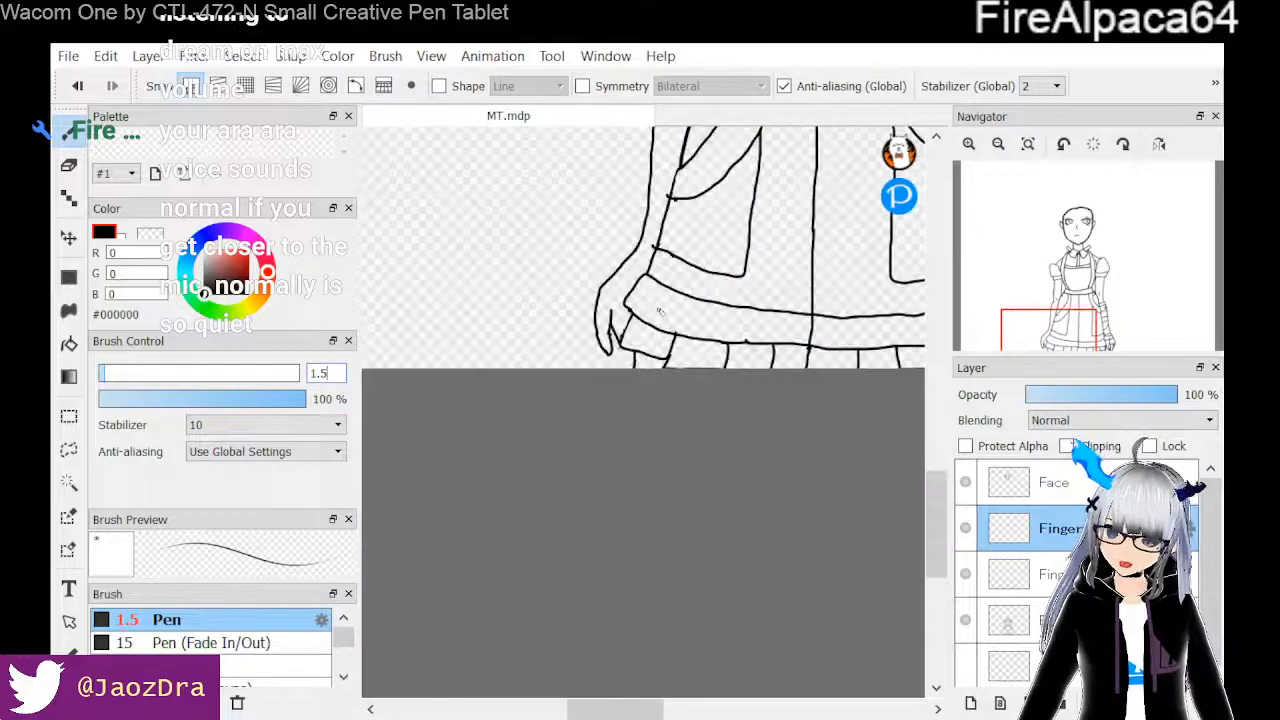
{"action": "scroll", "coordinate": [688, 357], "scroll_direction": "up", "scroll_amount": 3}
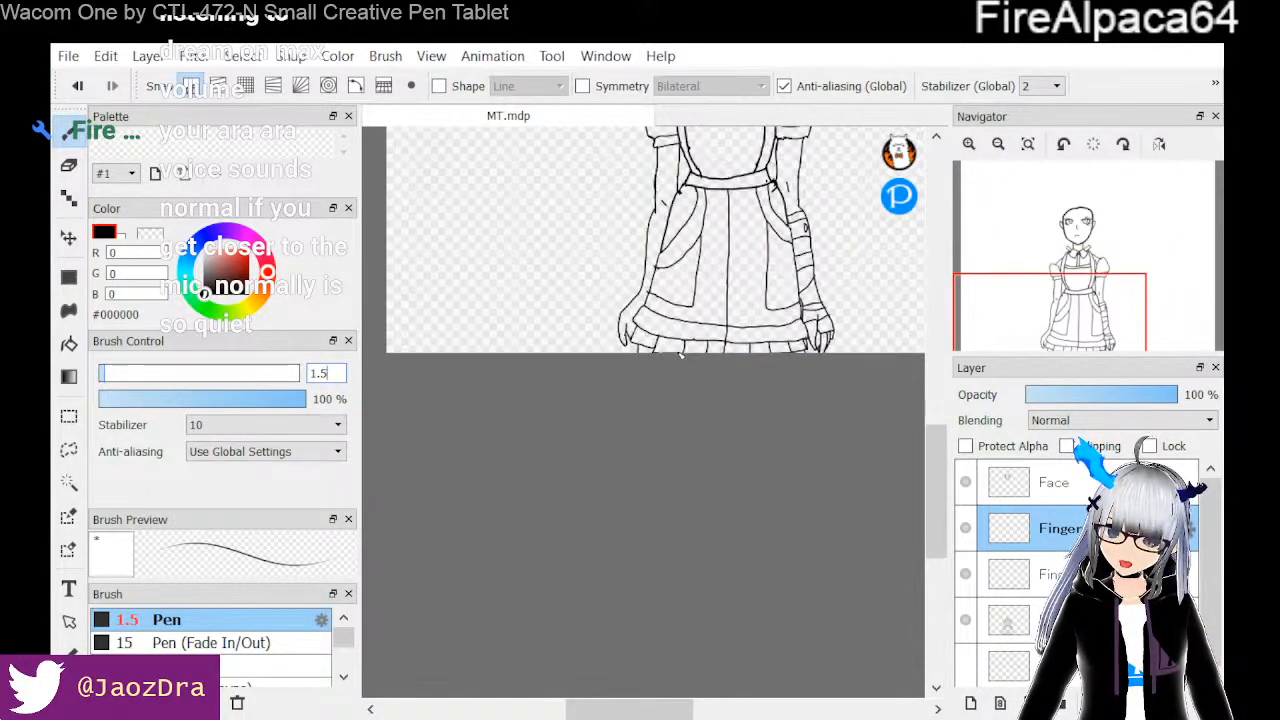
{"action": "scroll", "coordinate": [680, 355], "scroll_direction": "up", "scroll_amount": 2}
{"action": "scroll", "coordinate": [680, 355], "scroll_direction": "down", "scroll_amount": 1}
{"action": "scroll", "coordinate": [680, 355], "scroll_direction": "up", "scroll_amount": 2}
{"action": "scroll", "coordinate": [680, 355], "scroll_direction": "down", "scroll_amount": 1}
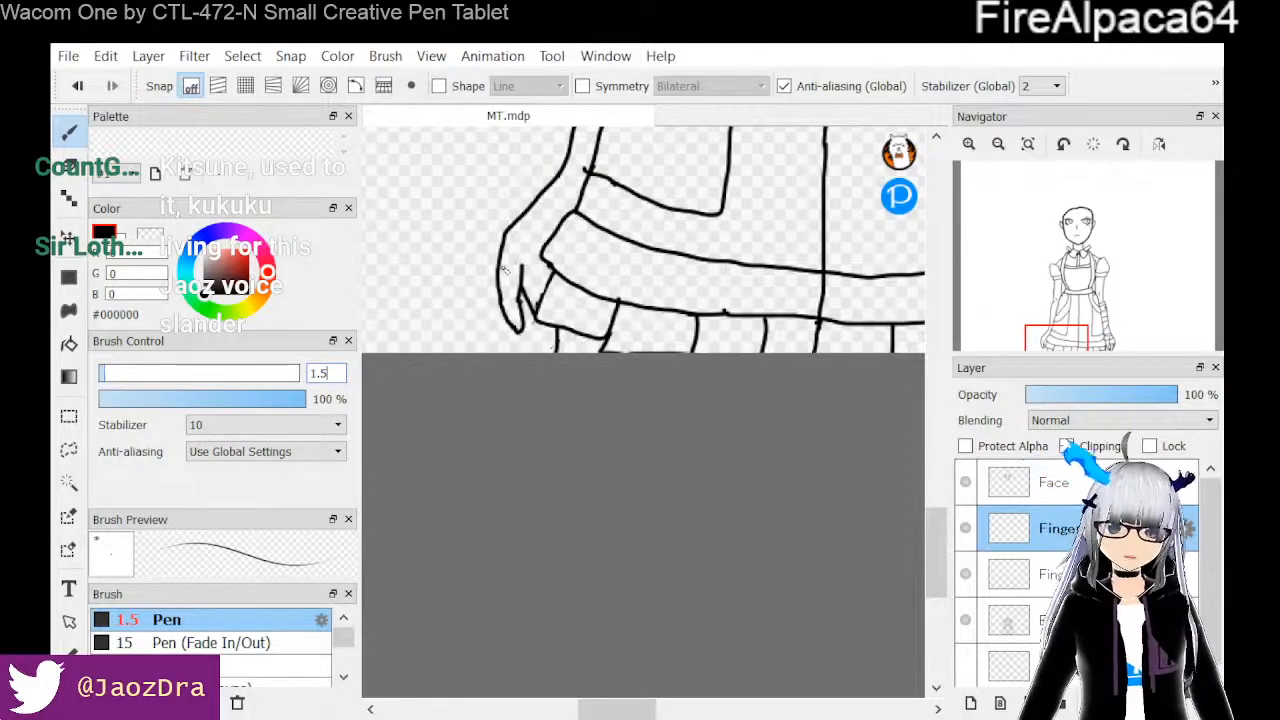
{"action": "scroll", "coordinate": [505, 270], "scroll_direction": "down", "scroll_amount": 3}
Erase the line rising above the junction of the two fingers with the 7.1 Eraser
{"action": "scroll", "coordinate": [505, 270], "scroll_direction": "up", "scroll_amount": 6}
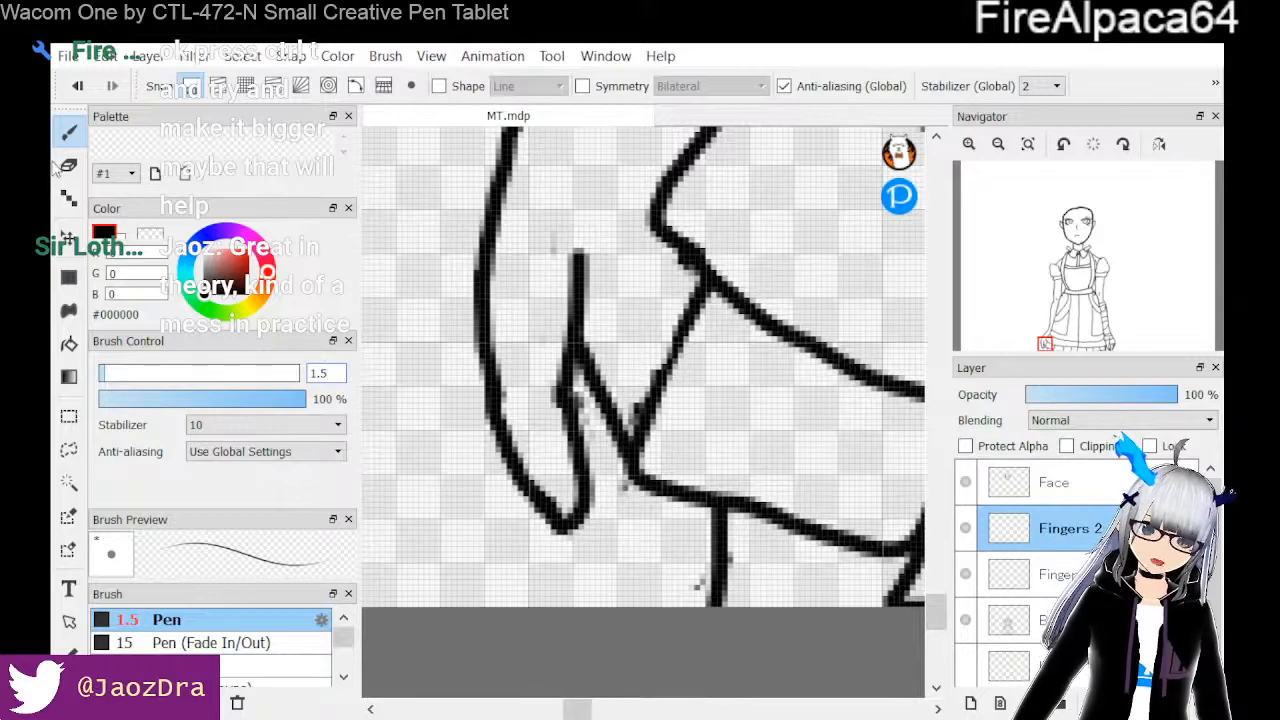
{"action": "left_click", "coordinate": [62, 168]}
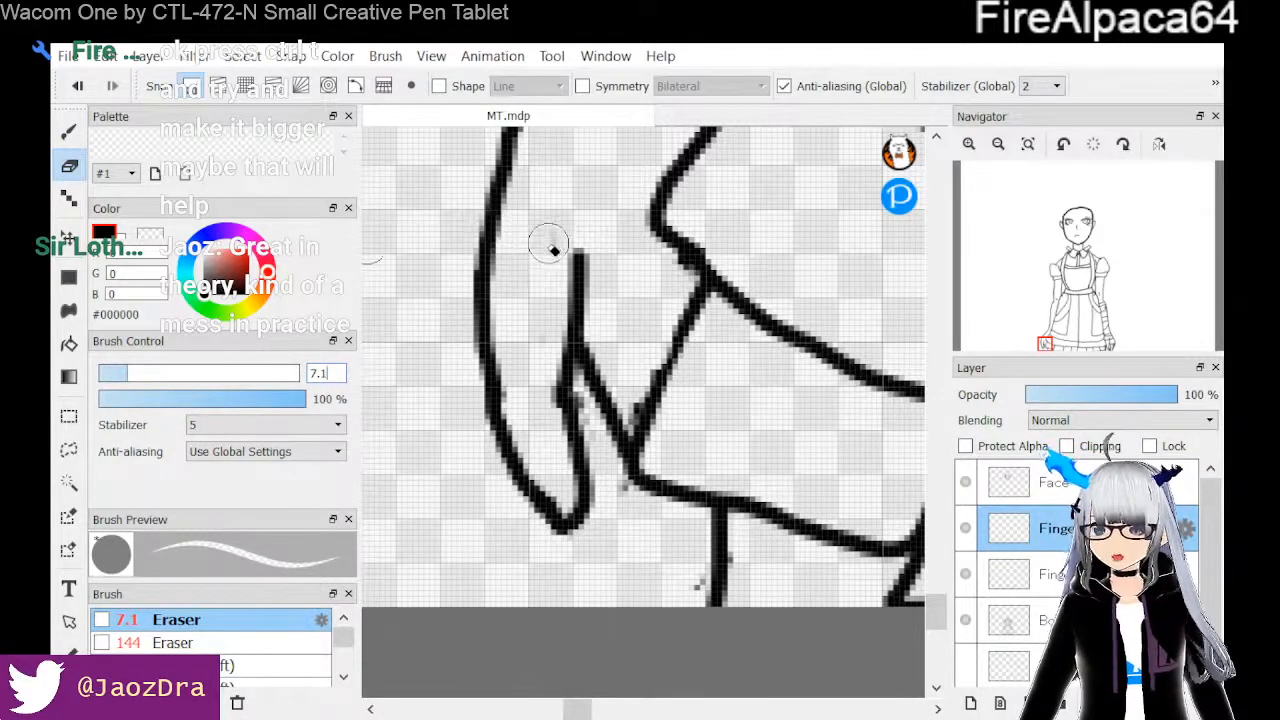
{"action": "mouse_move", "coordinate": [557, 243]}
{"action": "left_mouse_down"}
{"action": "mouse_move", "coordinate": [581, 263]}
{"action": "mouse_move", "coordinate": [589, 303]}
{"action": "left_mouse_up"}
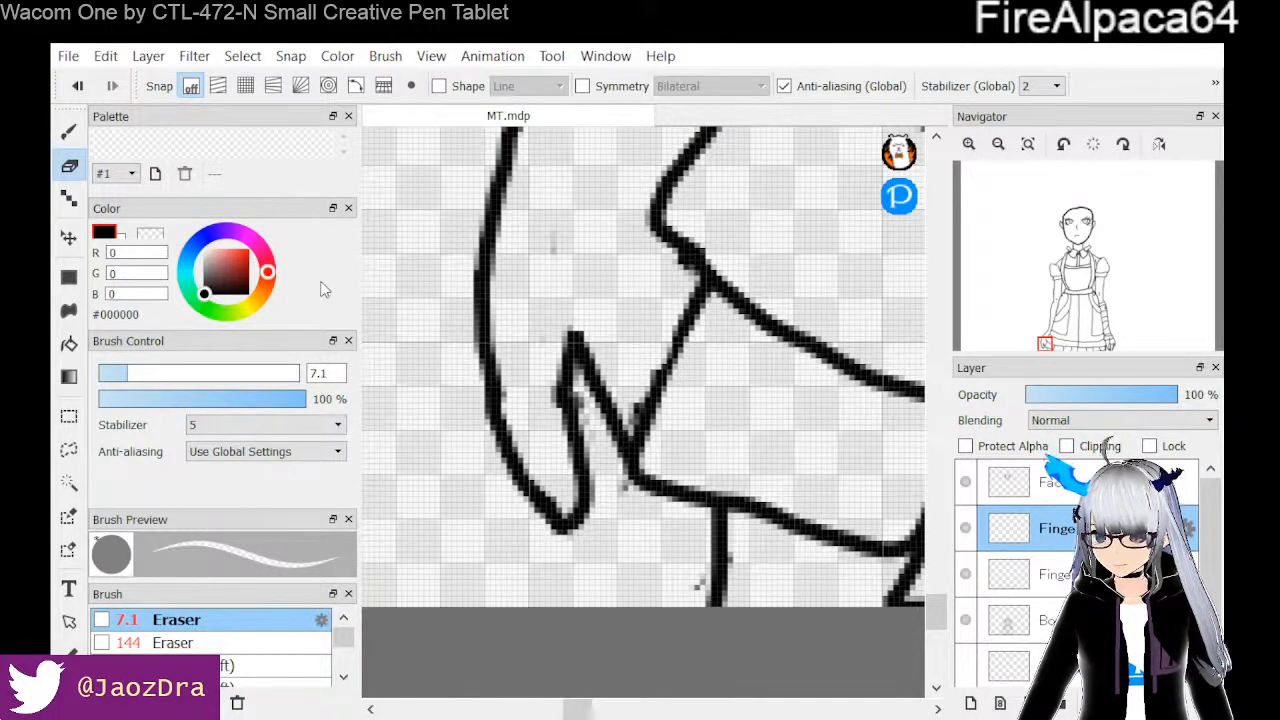
Draw two thin finger separation lines with the 1.5 px Pen, one above the finger junction and a shorter one beside it
{"action": "left_click", "coordinate": [67, 134]}
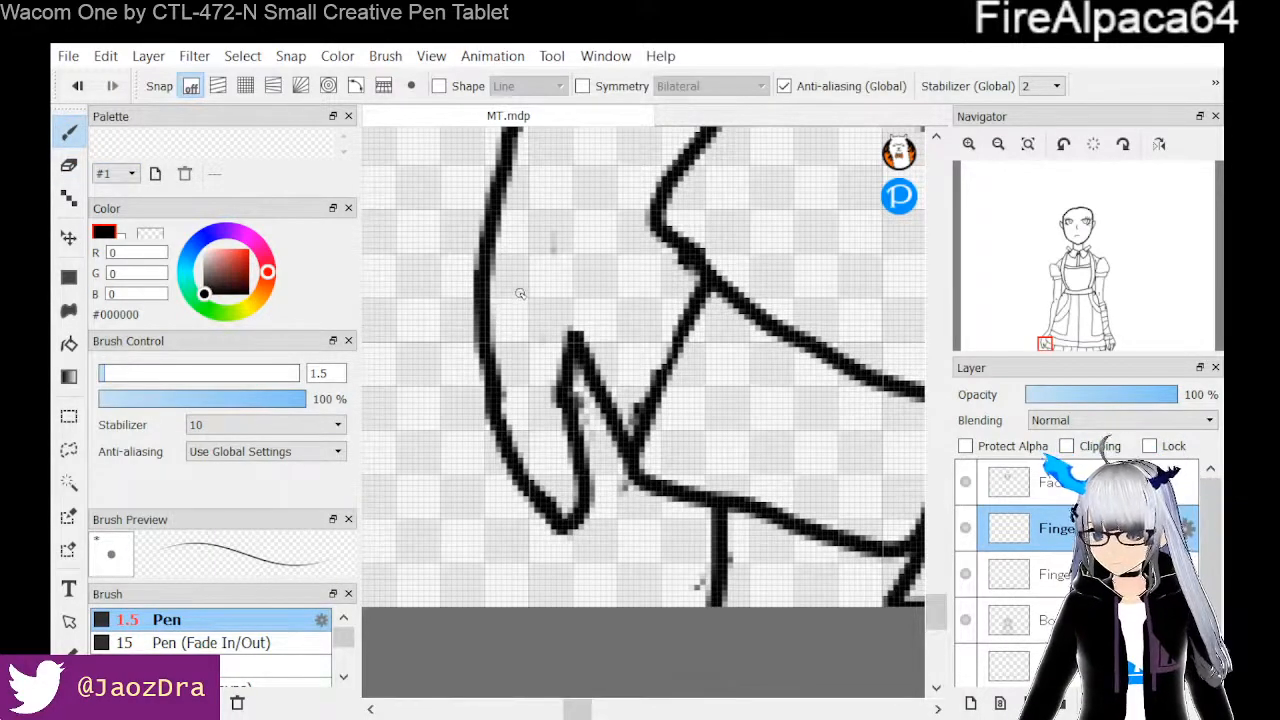
{"action": "left_click_drag", "start_coordinate": [572, 314], "coordinate": [579, 247]}
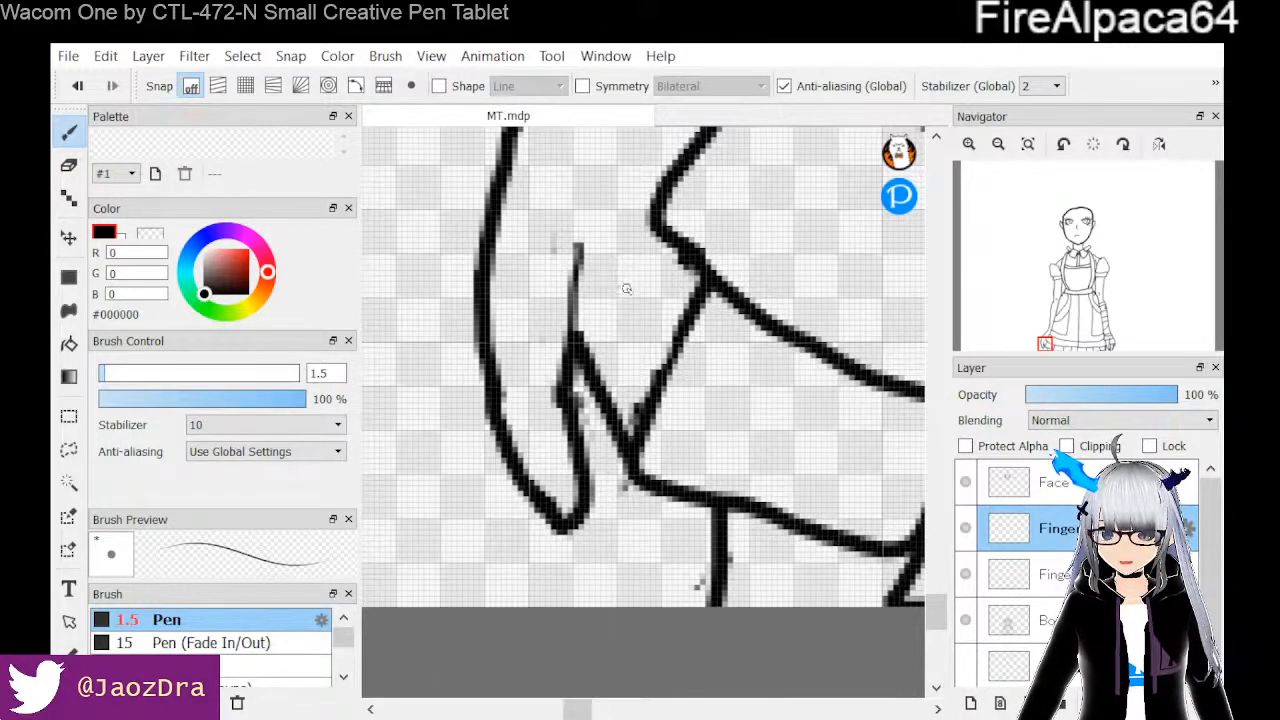
{"action": "left_click_drag", "start_coordinate": [631, 271], "coordinate": [618, 323]}
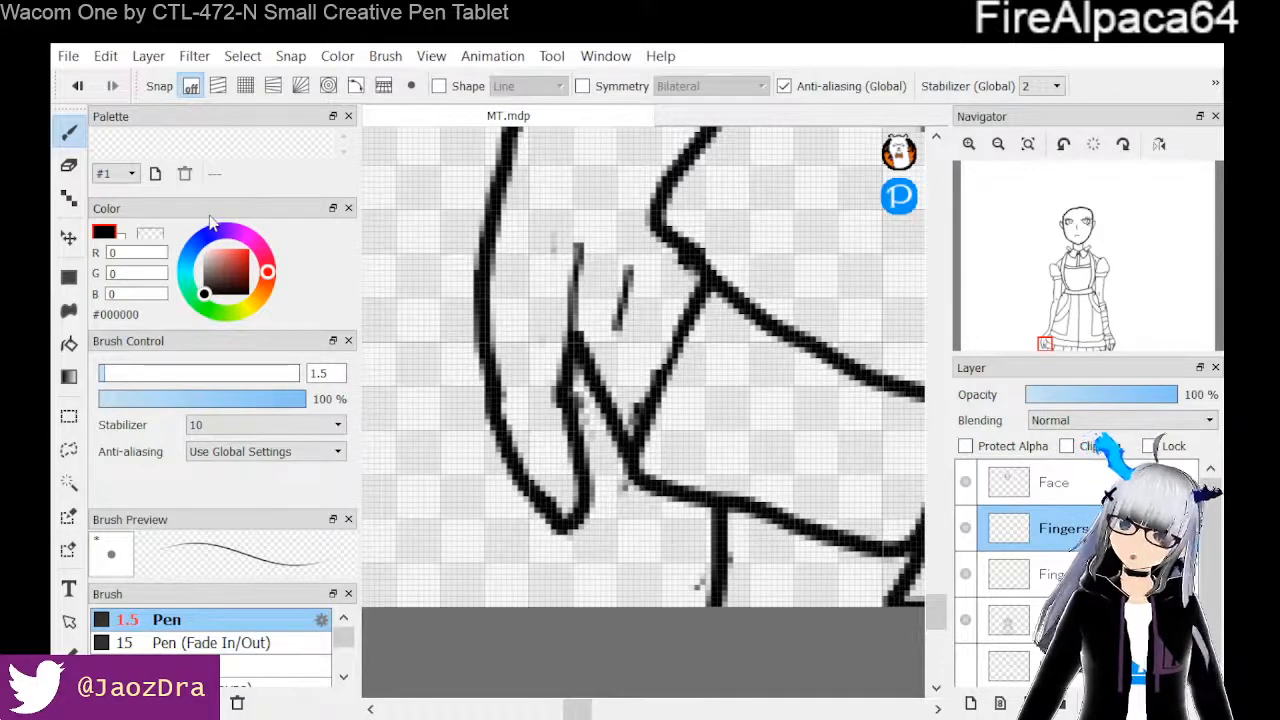
Erase the shorter finger separation line and draw crossing thin strokes above the remaining one with the 1.5 px Pen
{"action": "left_click", "coordinate": [70, 166]}
{"action": "mouse_move", "coordinate": [660, 265]}
{"action": "left_mouse_down"}
{"action": "mouse_move", "coordinate": [634, 286]}
{"action": "mouse_move", "coordinate": [634, 315]}
{"action": "mouse_move", "coordinate": [623, 306]}
{"action": "left_mouse_up"}
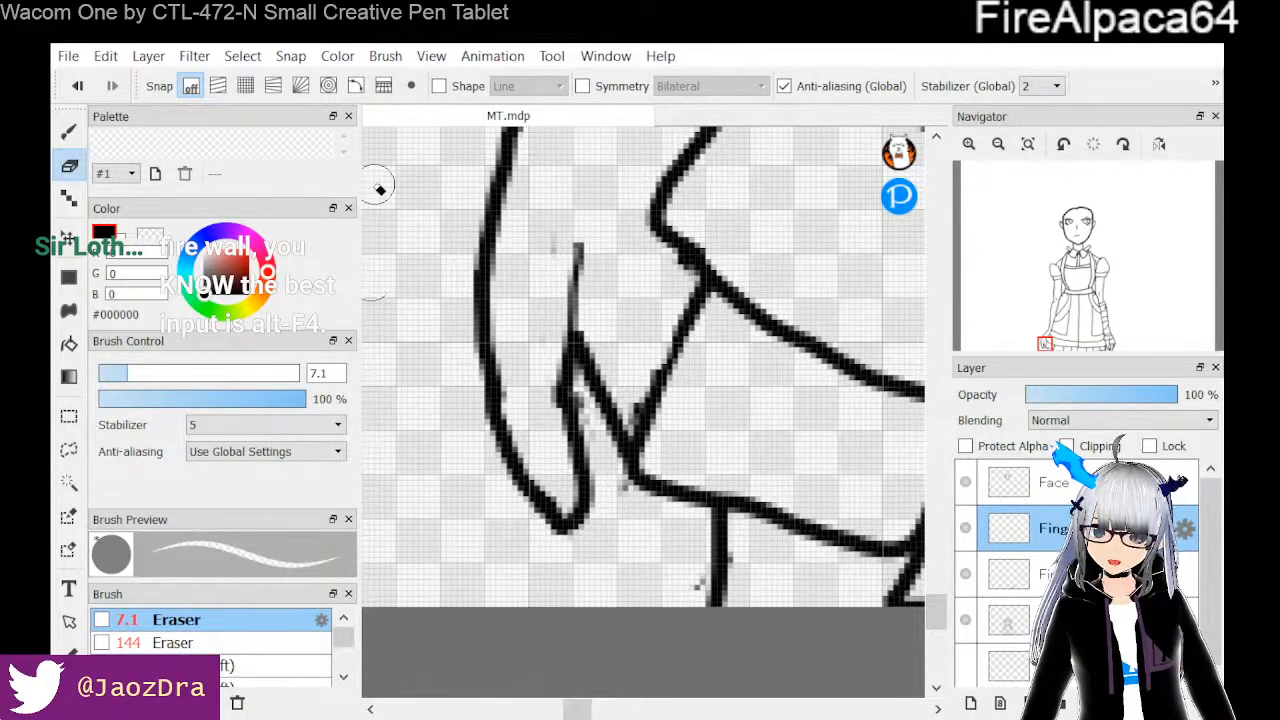
{"action": "left_click", "coordinate": [69, 131]}
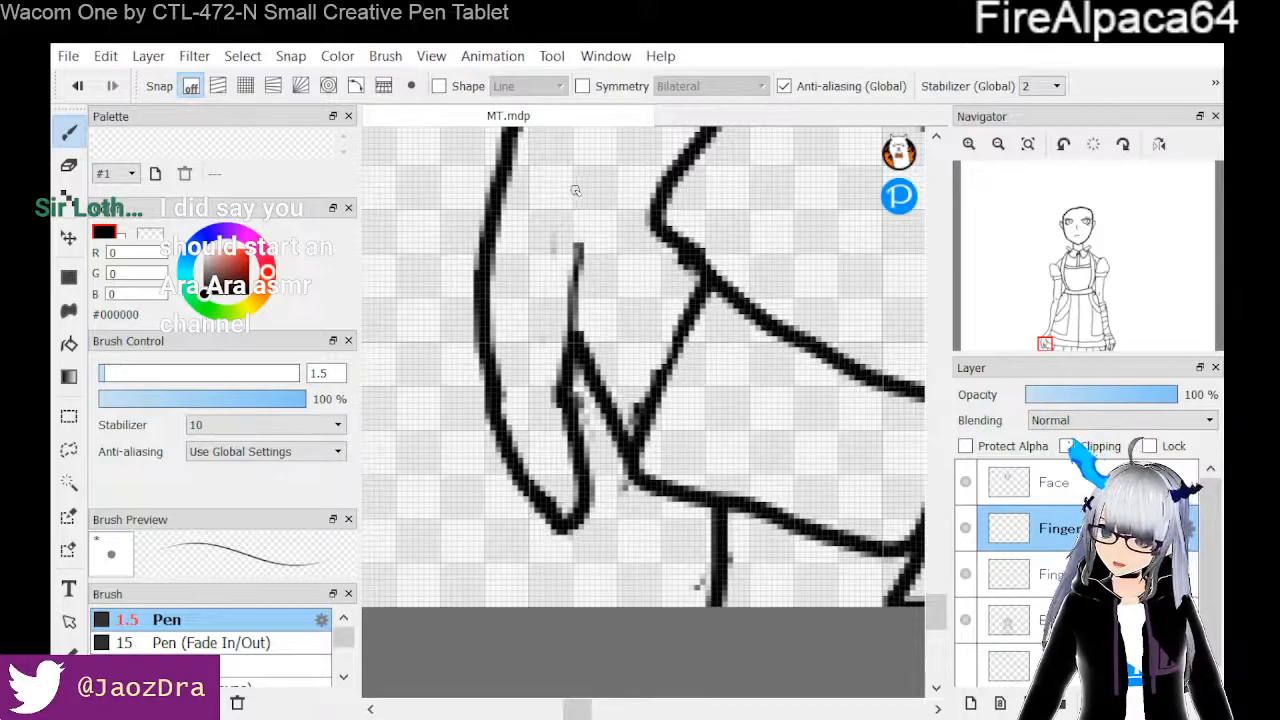
{"action": "left_click_drag", "start_coordinate": [545, 195], "coordinate": [590, 250]}
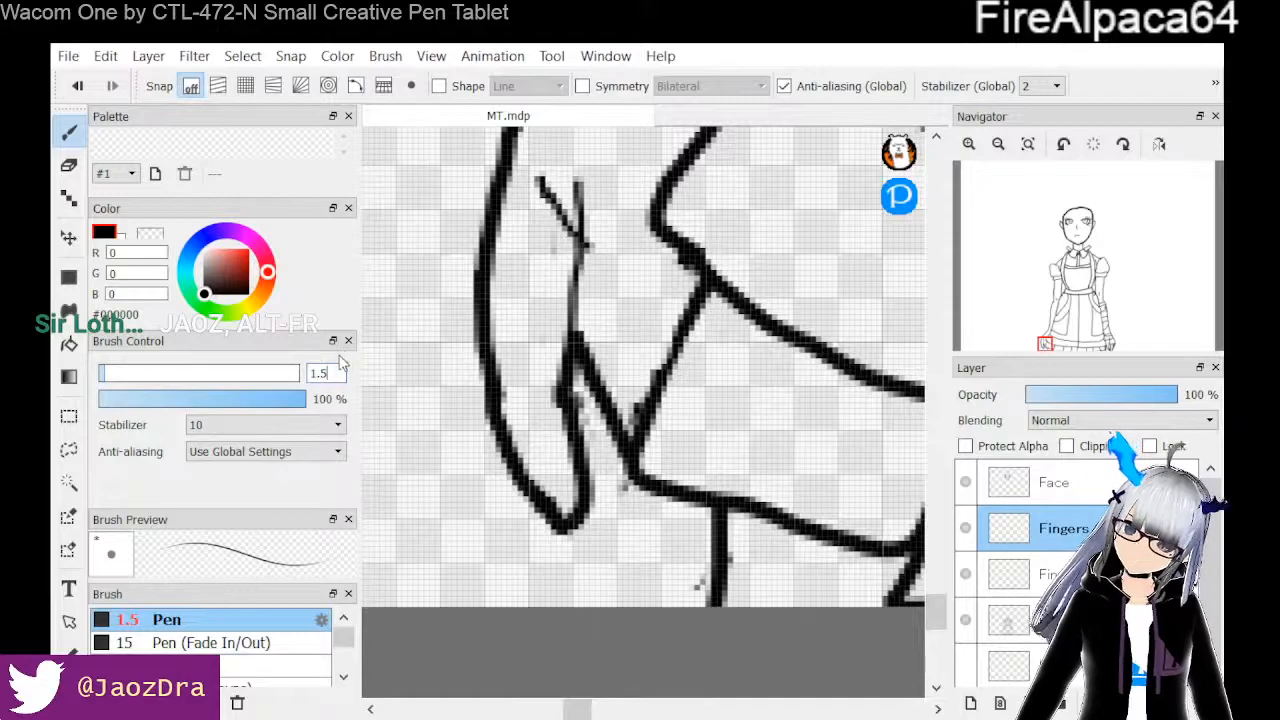
Draw two converging finger lines down to the finger junction at the skirt hem with the Pen at size 3
{"action": "key", "text": "BackSpace"}
{"action": "key", "text": "BackSpace"}
{"action": "key", "text": "BackSpace"}
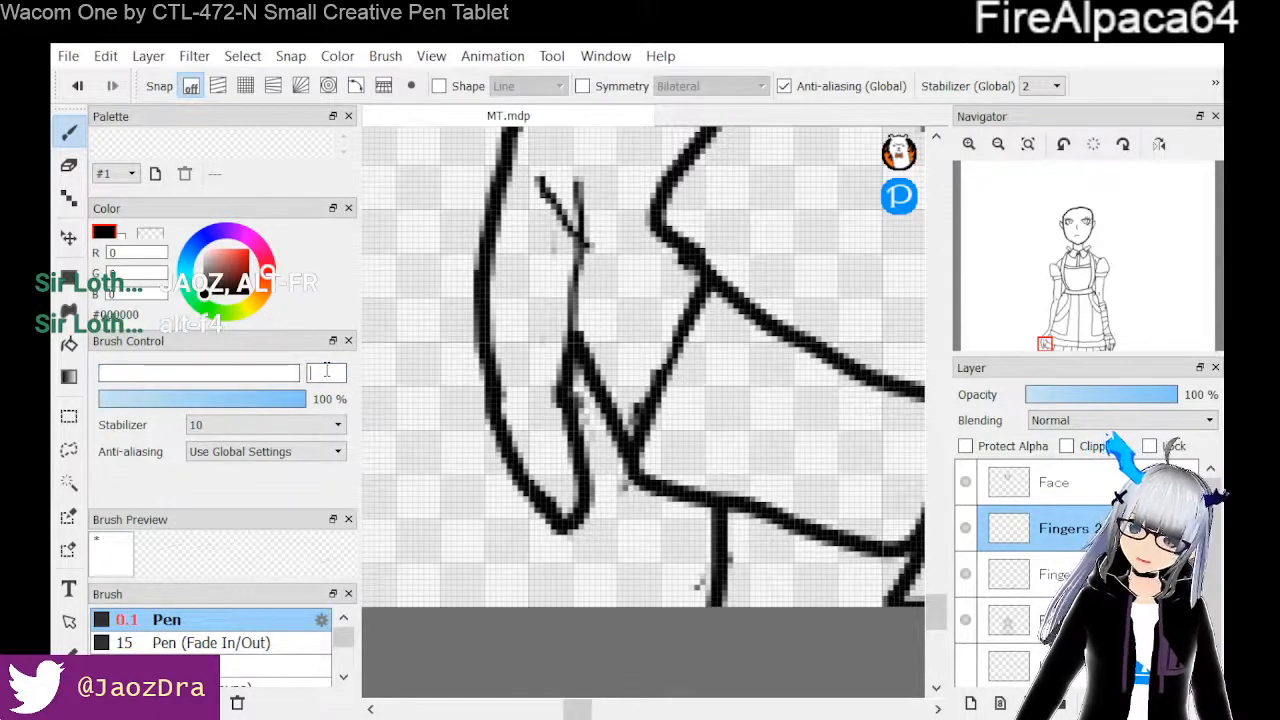
{"action": "type", "text": "3"}
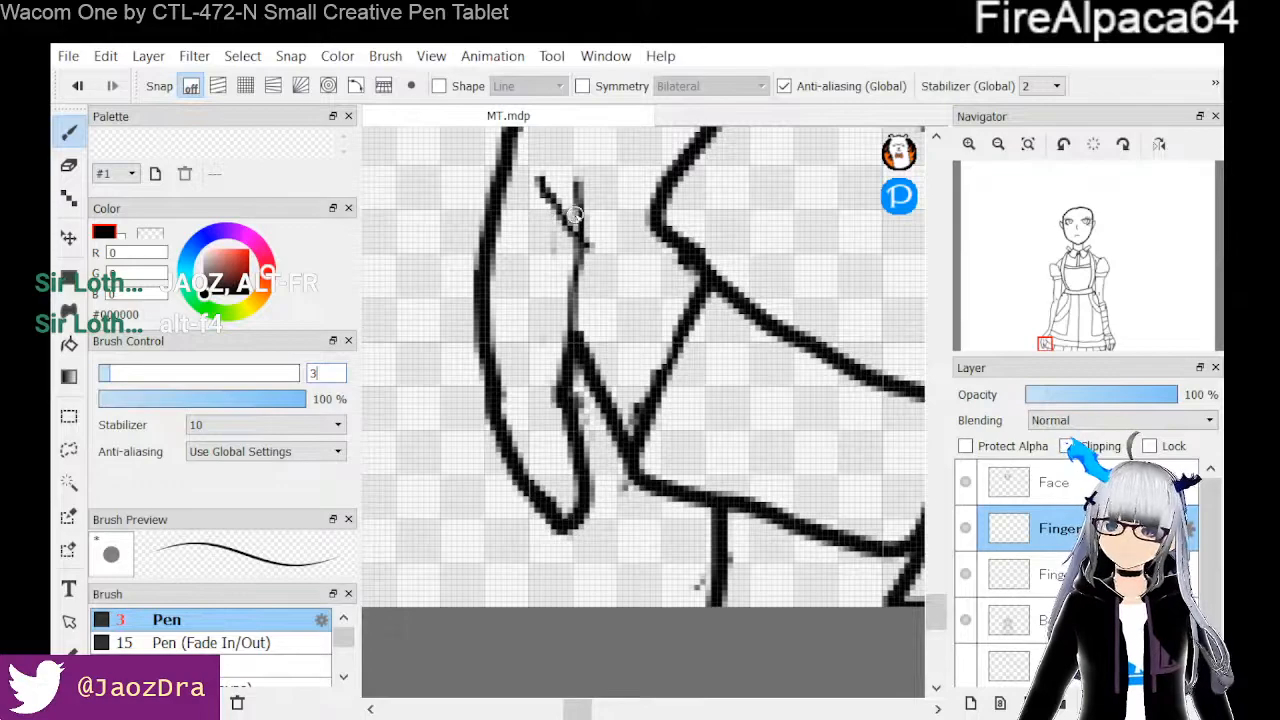
{"action": "mouse_move", "coordinate": [590, 188]}
{"action": "left_mouse_down"}
{"action": "mouse_move", "coordinate": [581, 261]}
{"action": "mouse_move", "coordinate": [630, 455]}
{"action": "left_mouse_up"}
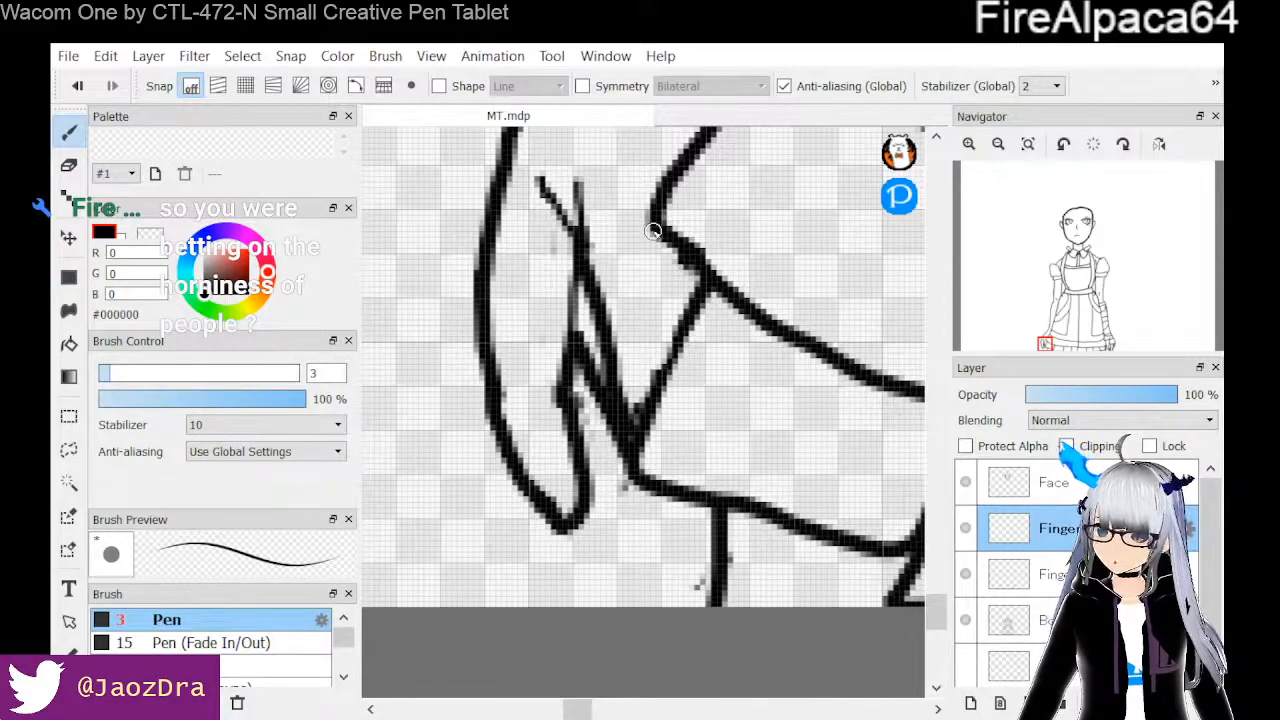
{"action": "mouse_move", "coordinate": [652, 232]}
{"action": "left_mouse_down"}
{"action": "mouse_move", "coordinate": [658, 330]}
{"action": "mouse_move", "coordinate": [633, 400]}
{"action": "left_mouse_up"}
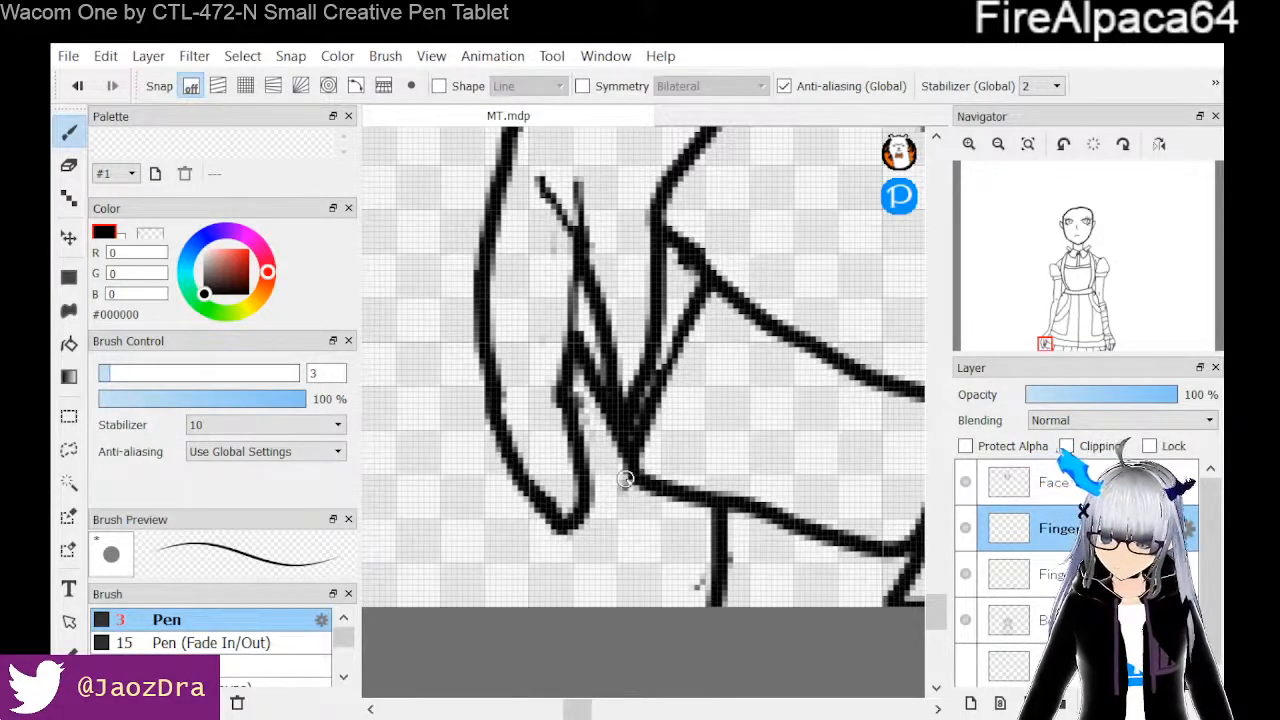
Set the Pen size to 1.5 and add a short detail stroke between the converging finger lines
{"action": "left_click", "coordinate": [322, 369]}
{"action": "key", "text": "BackSpace"}
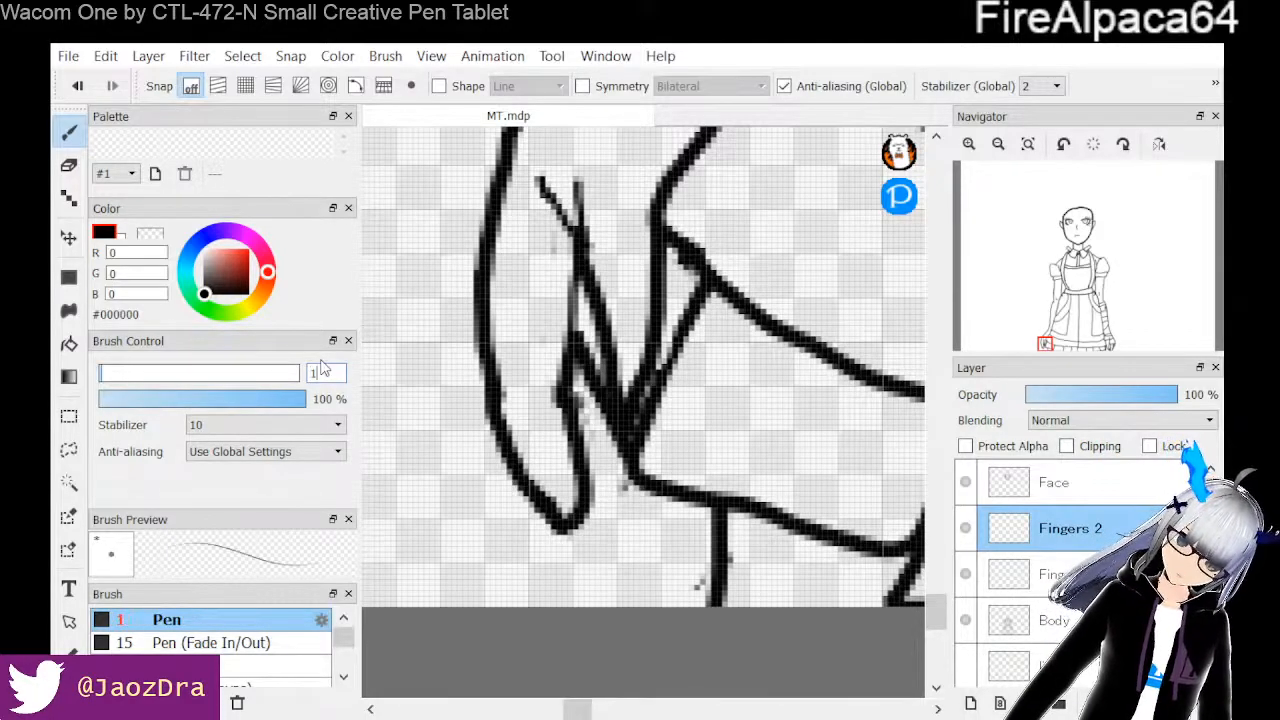
{"action": "type", "text": "1.5"}
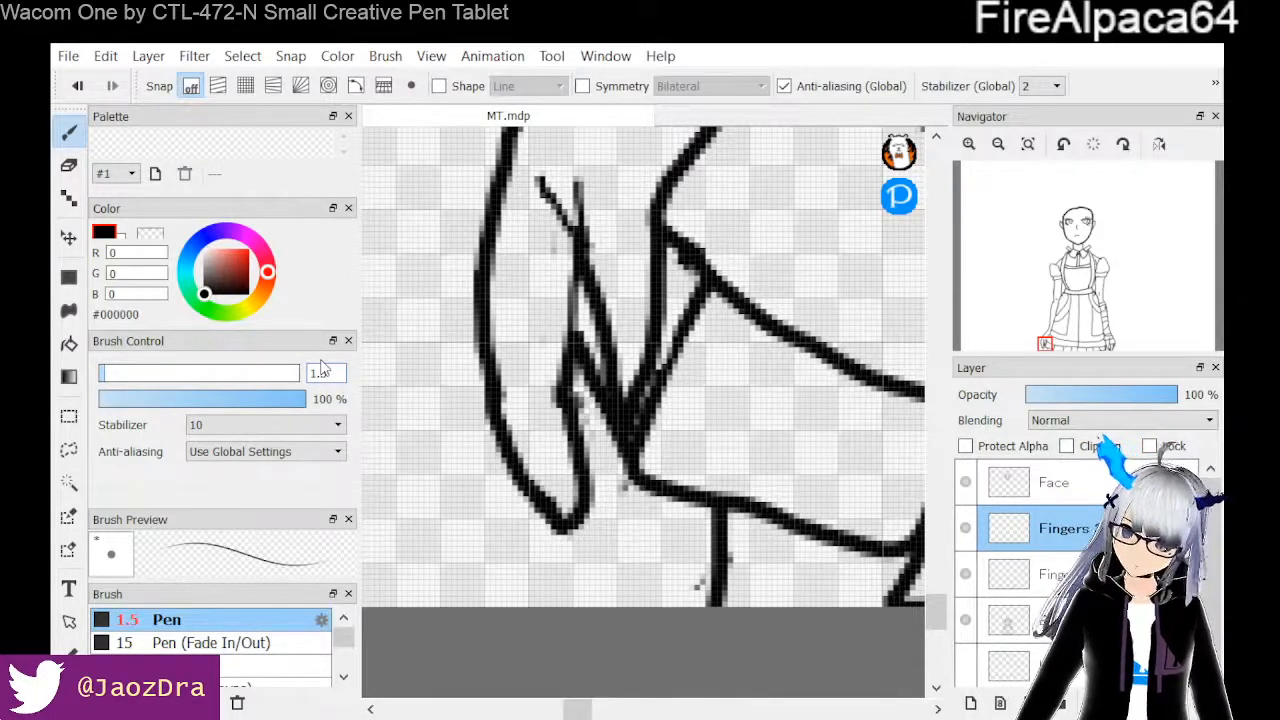
{"action": "left_click_drag", "start_coordinate": [636, 305], "coordinate": [651, 309]}
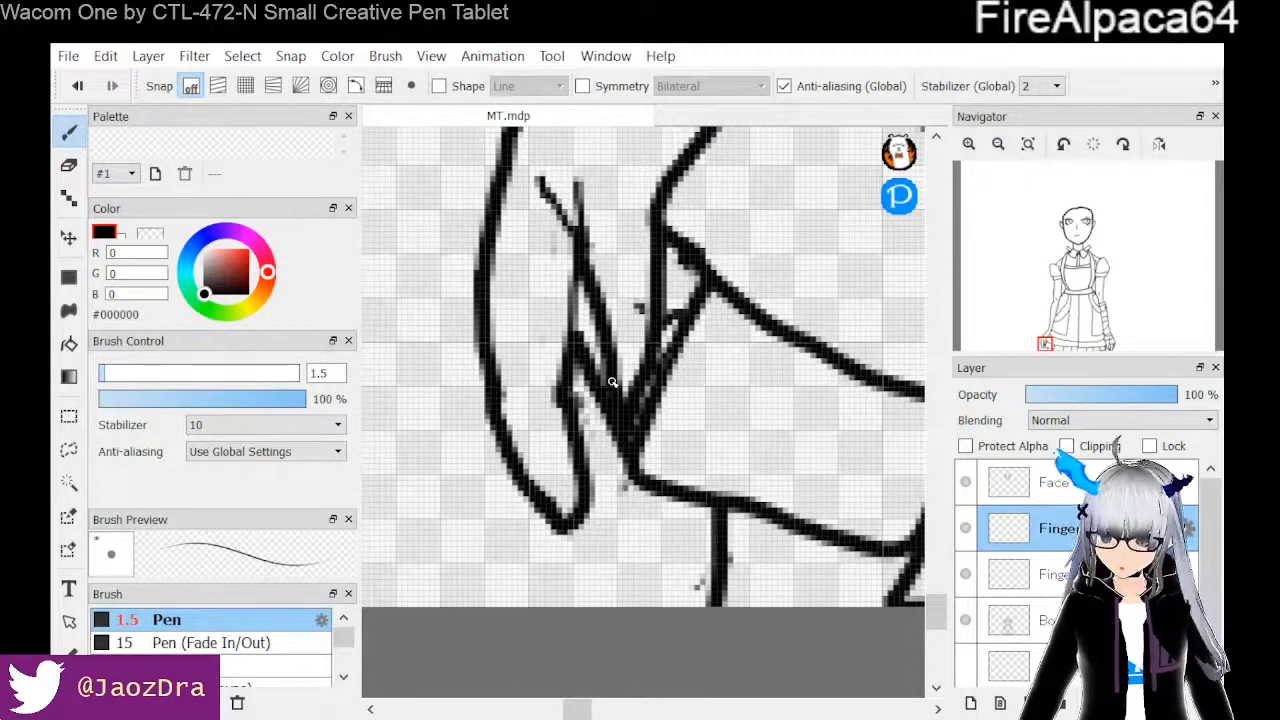
Erase the stray stroke beside the skirt's vertical center line with the 7.1 Eraser
{"action": "scroll", "coordinate": [612, 382], "scroll_direction": "up", "scroll_amount": 2}
{"action": "scroll", "coordinate": [614, 386], "scroll_direction": "down", "scroll_amount": 11}
{"action": "left_click_drag", "start_coordinate": [672, 425], "coordinate": [705, 493]}
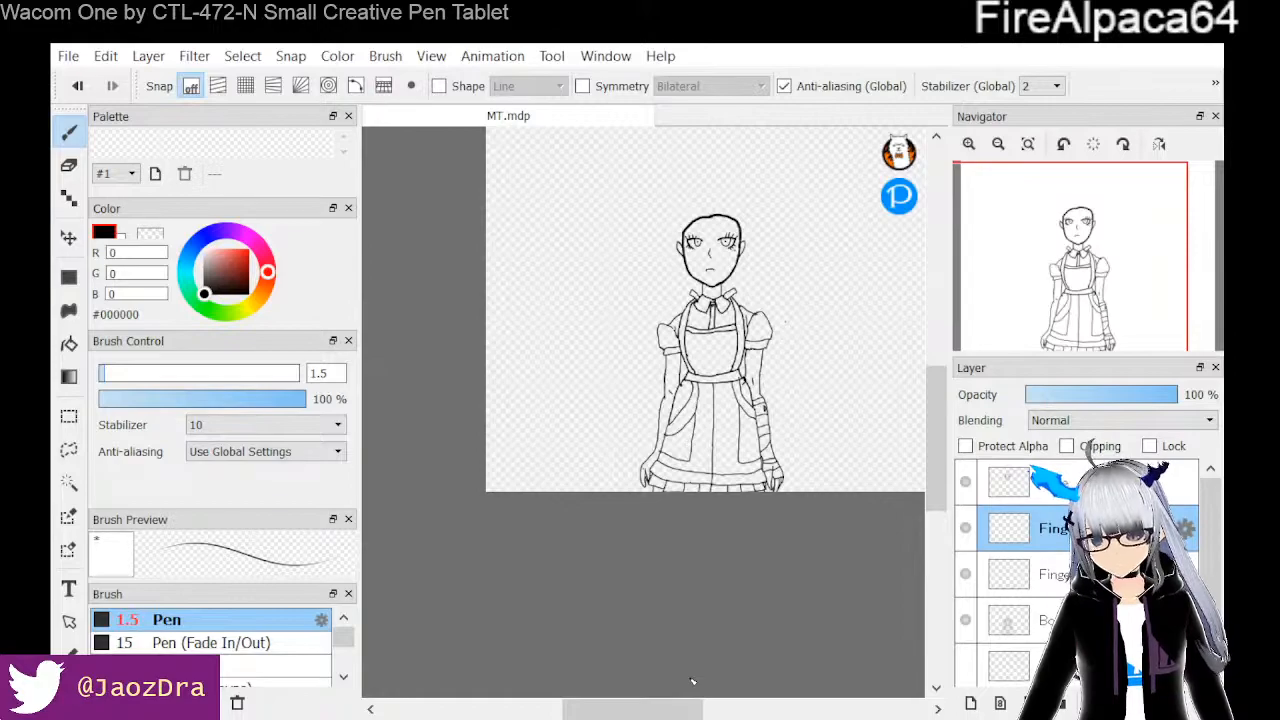
{"action": "scroll", "coordinate": [692, 681], "scroll_direction": "up", "scroll_amount": 2}
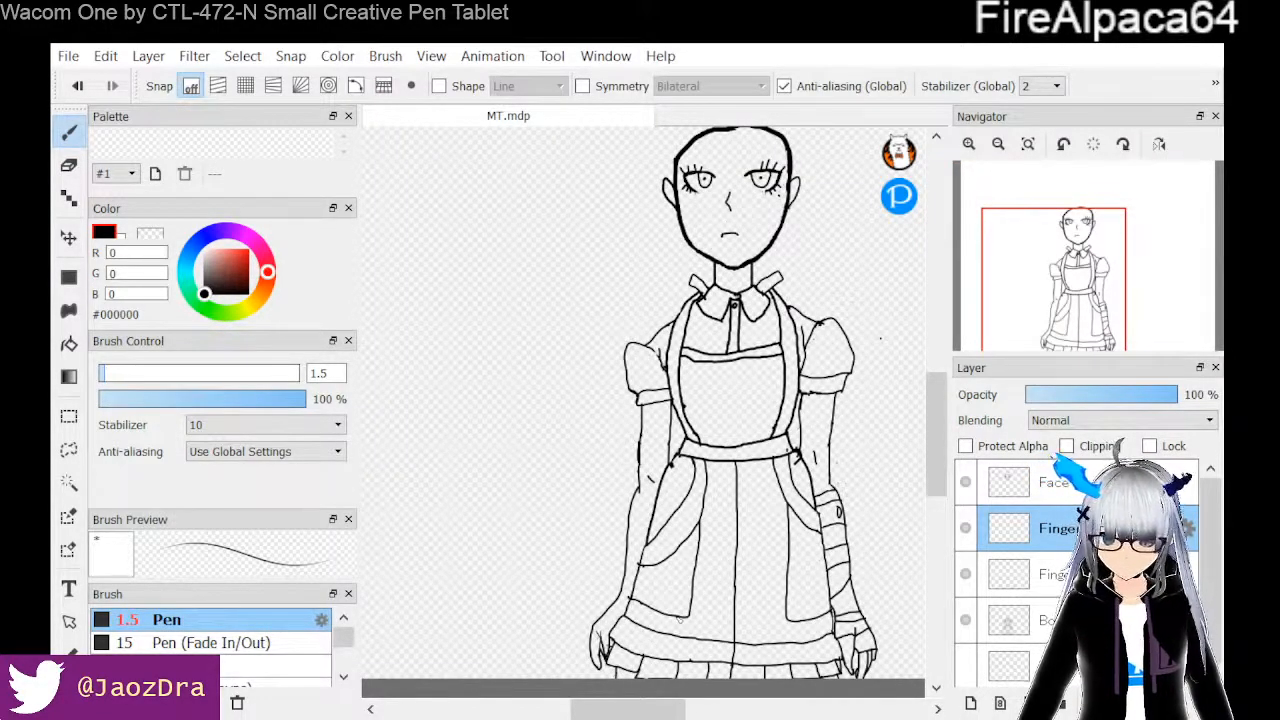
{"action": "scroll", "coordinate": [680, 619], "scroll_direction": "up", "scroll_amount": 4}
{"action": "mouse_move", "coordinate": [924, 527]}
{"action": "left_mouse_down"}
{"action": "mouse_move", "coordinate": [916, 571]}
{"action": "mouse_move", "coordinate": [932, 565]}
{"action": "left_mouse_up"}
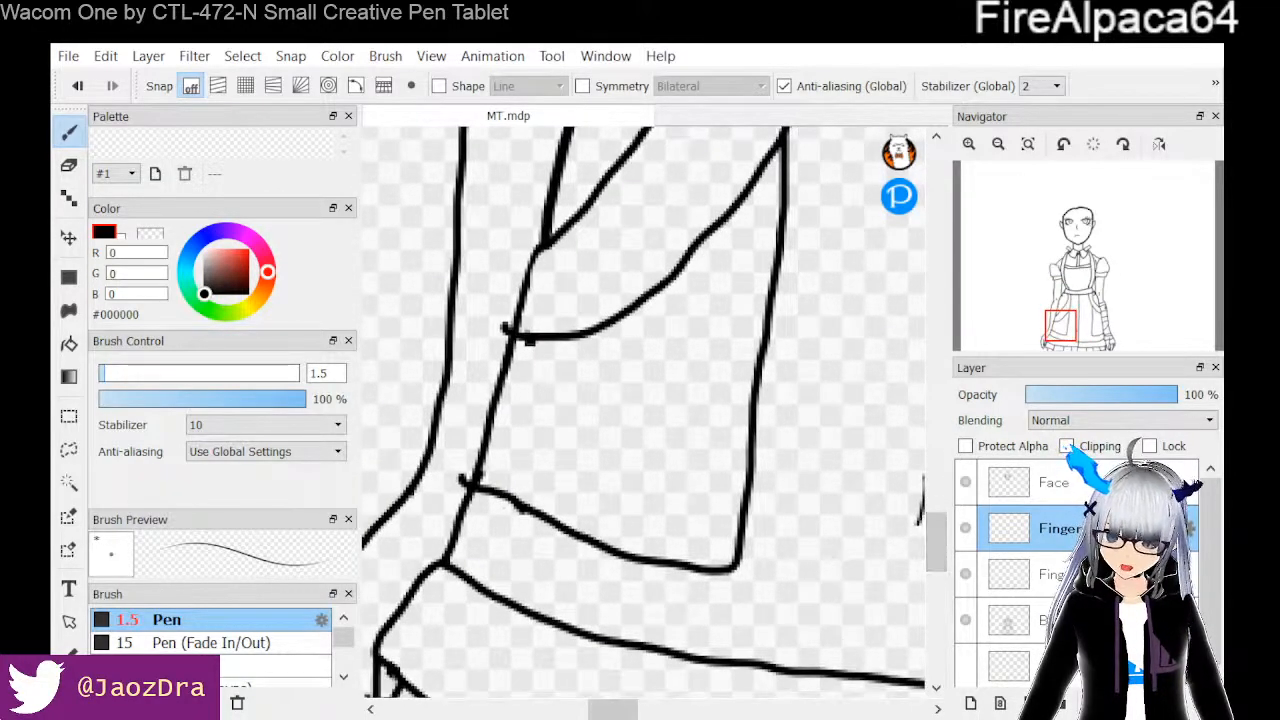
{"action": "left_click_drag", "start_coordinate": [612, 708], "coordinate": [629, 708]}
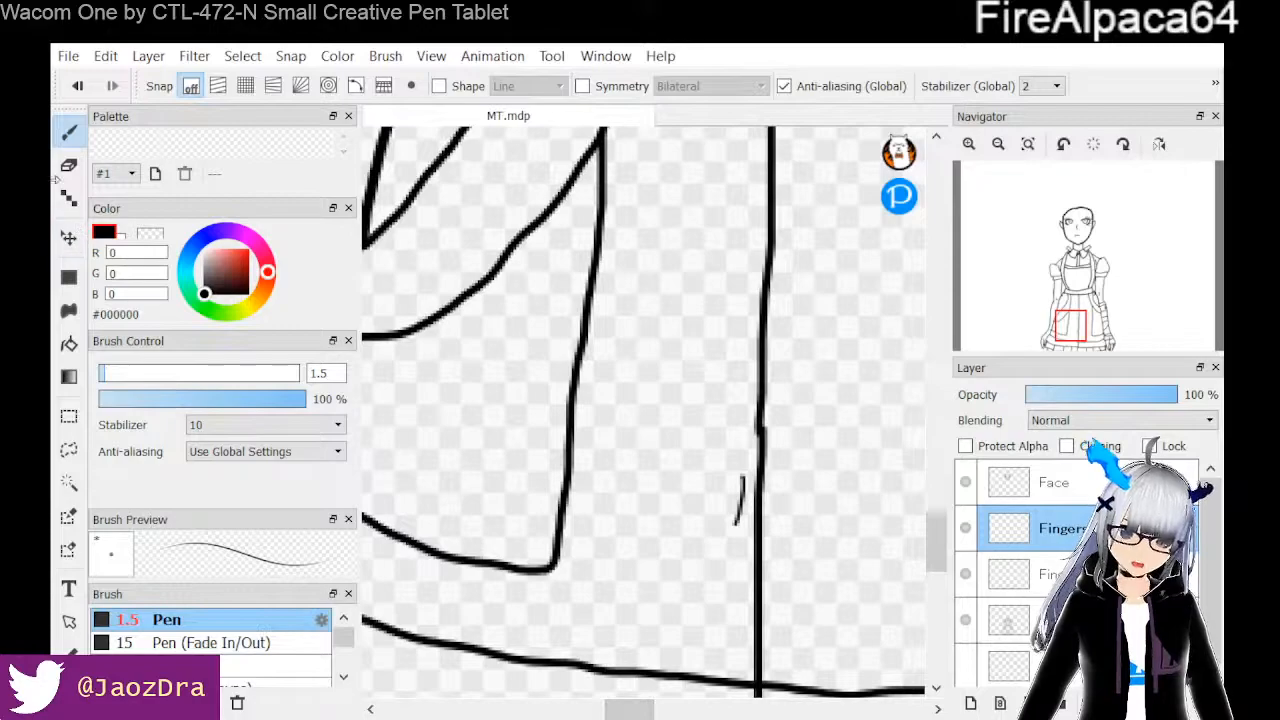
{"action": "left_click", "coordinate": [69, 165]}
{"action": "left_click_drag", "start_coordinate": [744, 476], "coordinate": [737, 522]}
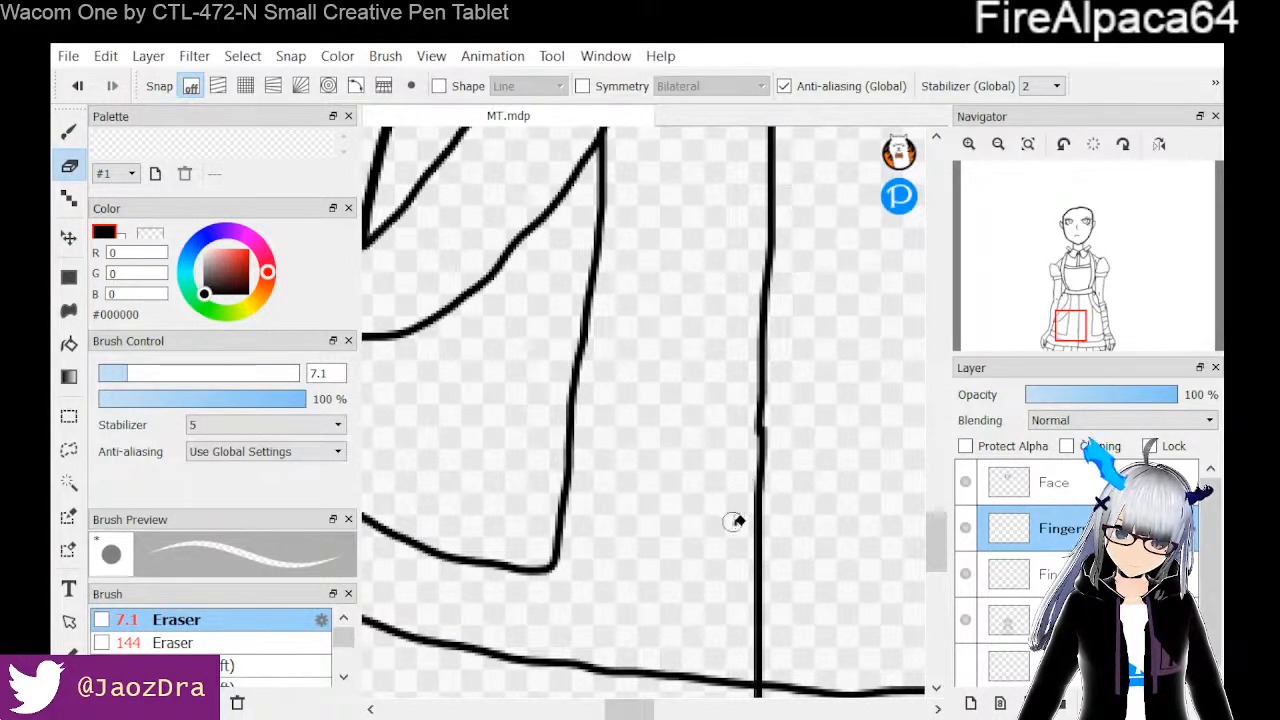
Erase the finger lines and fingertip beside the skirt hem from the Fingers 2 layer with the 7.1 Eraser
{"action": "left_click_drag", "start_coordinate": [620, 710], "coordinate": [556, 716]}
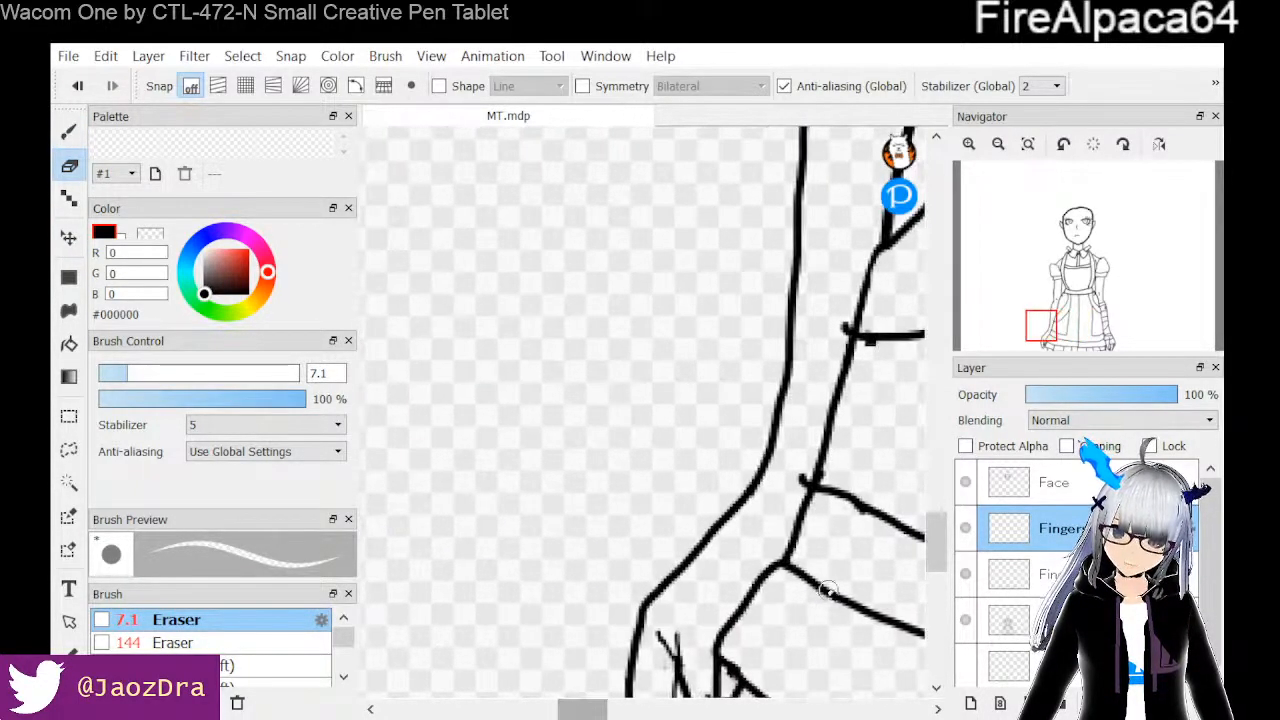
{"action": "mouse_move", "coordinate": [935, 540]}
{"action": "left_mouse_down"}
{"action": "mouse_move", "coordinate": [924, 591]}
{"action": "mouse_move", "coordinate": [928, 566]}
{"action": "left_mouse_up"}
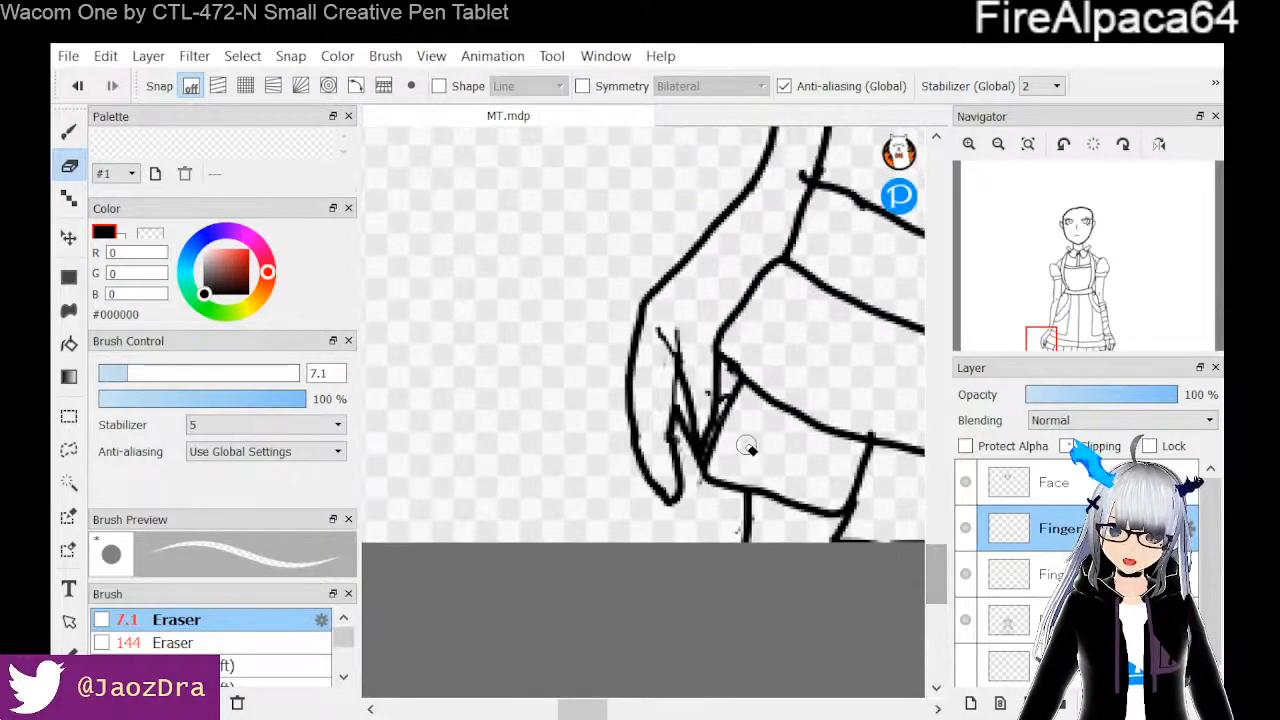
{"action": "mouse_move", "coordinate": [674, 429]}
{"action": "left_mouse_down"}
{"action": "mouse_move", "coordinate": [673, 471]}
{"action": "mouse_move", "coordinate": [678, 362]}
{"action": "left_mouse_up"}
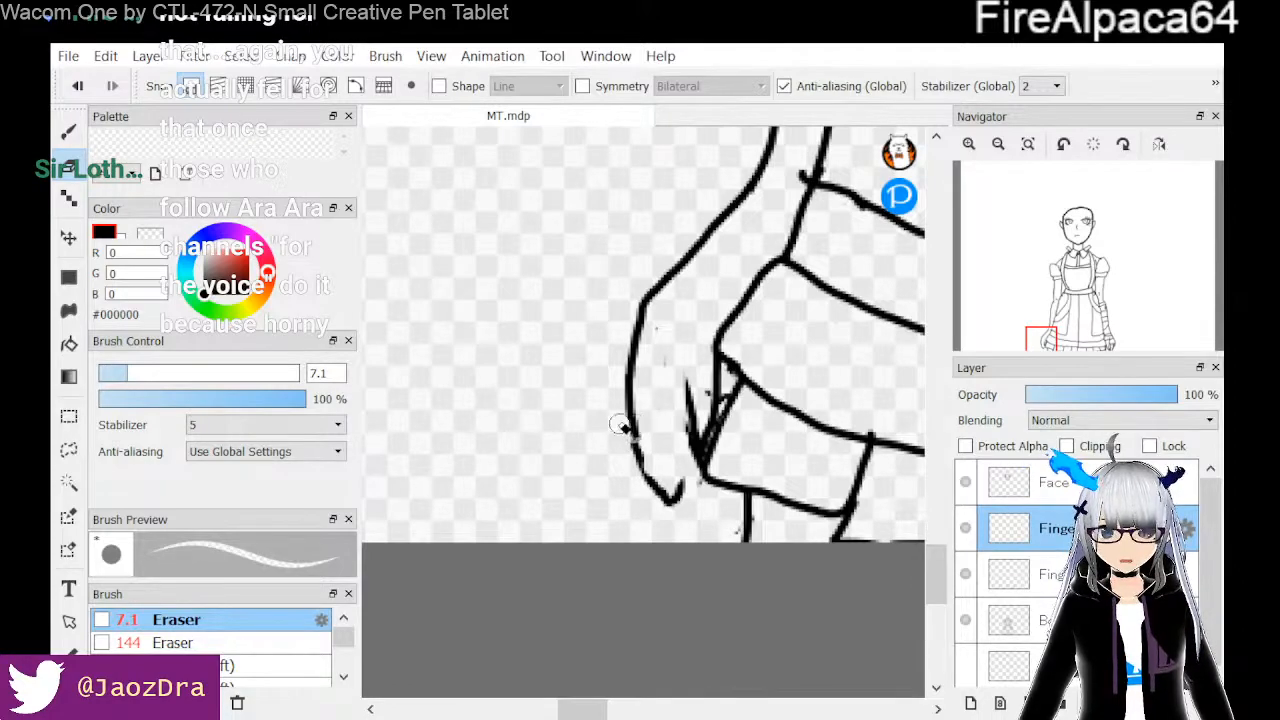
{"action": "mouse_move", "coordinate": [660, 484]}
{"action": "left_mouse_down"}
{"action": "mouse_move", "coordinate": [670, 505]}
{"action": "mouse_move", "coordinate": [635, 476]}
{"action": "mouse_move", "coordinate": [630, 452]}
{"action": "left_mouse_up"}
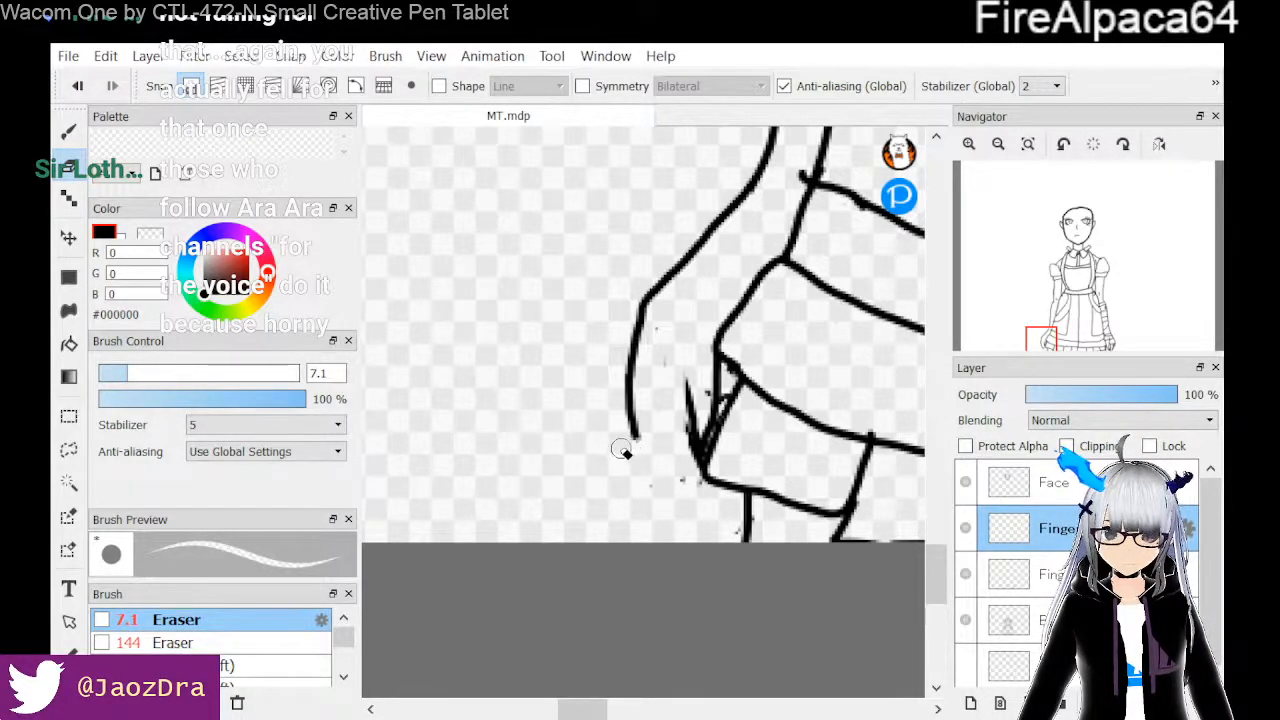
{"action": "mouse_move", "coordinate": [688, 385]}
{"action": "left_mouse_down"}
{"action": "mouse_move", "coordinate": [687, 458]}
{"action": "mouse_move", "coordinate": [706, 441]}
{"action": "mouse_move", "coordinate": [699, 461]}
{"action": "mouse_move", "coordinate": [725, 394]}
{"action": "mouse_move", "coordinate": [653, 476]}
{"action": "mouse_move", "coordinate": [680, 468]}
{"action": "mouse_move", "coordinate": [715, 397]}
{"action": "mouse_move", "coordinate": [698, 438]}
{"action": "left_mouse_up"}
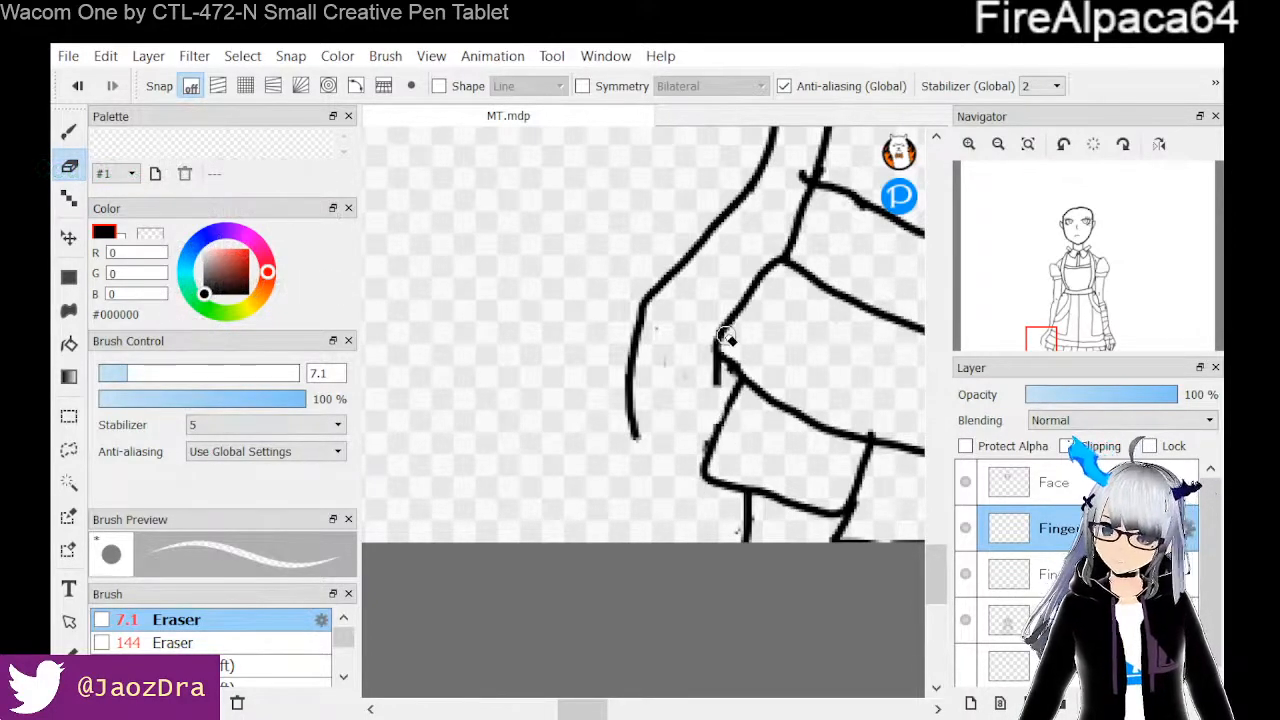
{"action": "mouse_move", "coordinate": [734, 354]}
{"action": "left_mouse_down"}
{"action": "mouse_move", "coordinate": [714, 357]}
{"action": "mouse_move", "coordinate": [717, 397]}
{"action": "mouse_move", "coordinate": [725, 385]}
{"action": "left_mouse_up"}
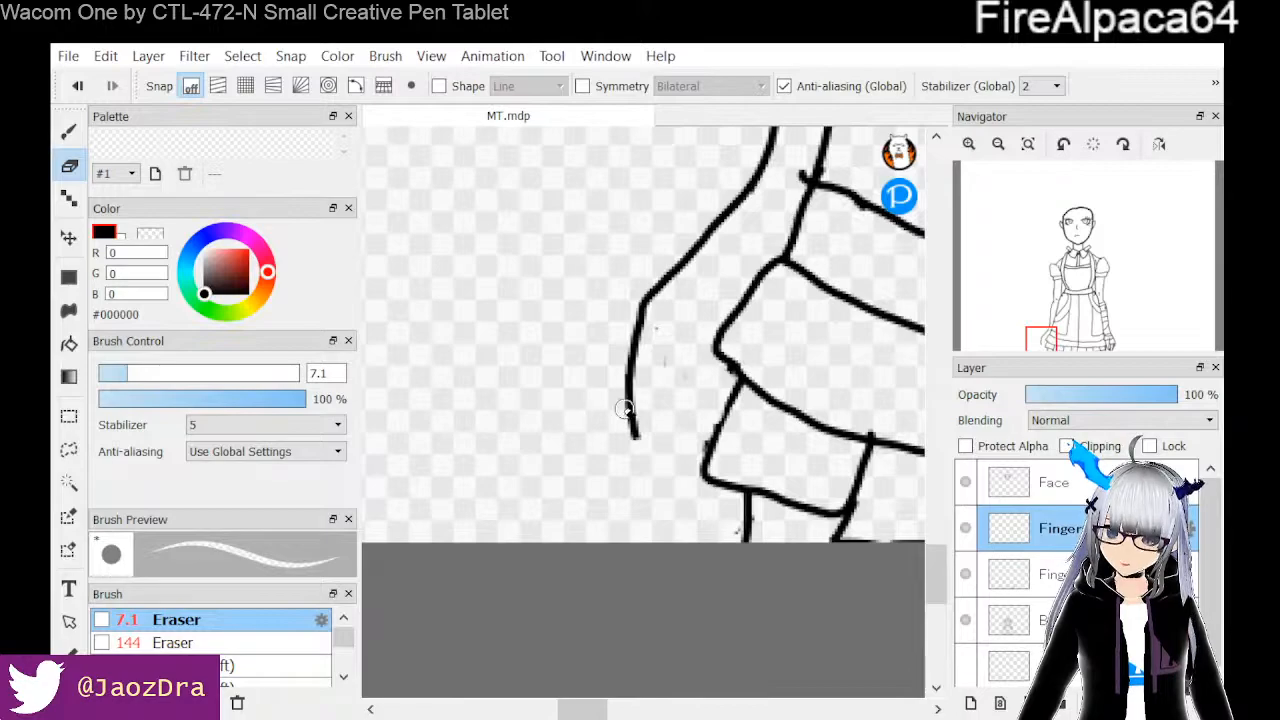
On the Body layer, trim the end of the hand's outer outline and draw a narrow finger below it with the 1.5 px Pen
{"action": "left_click", "coordinate": [1008, 620]}
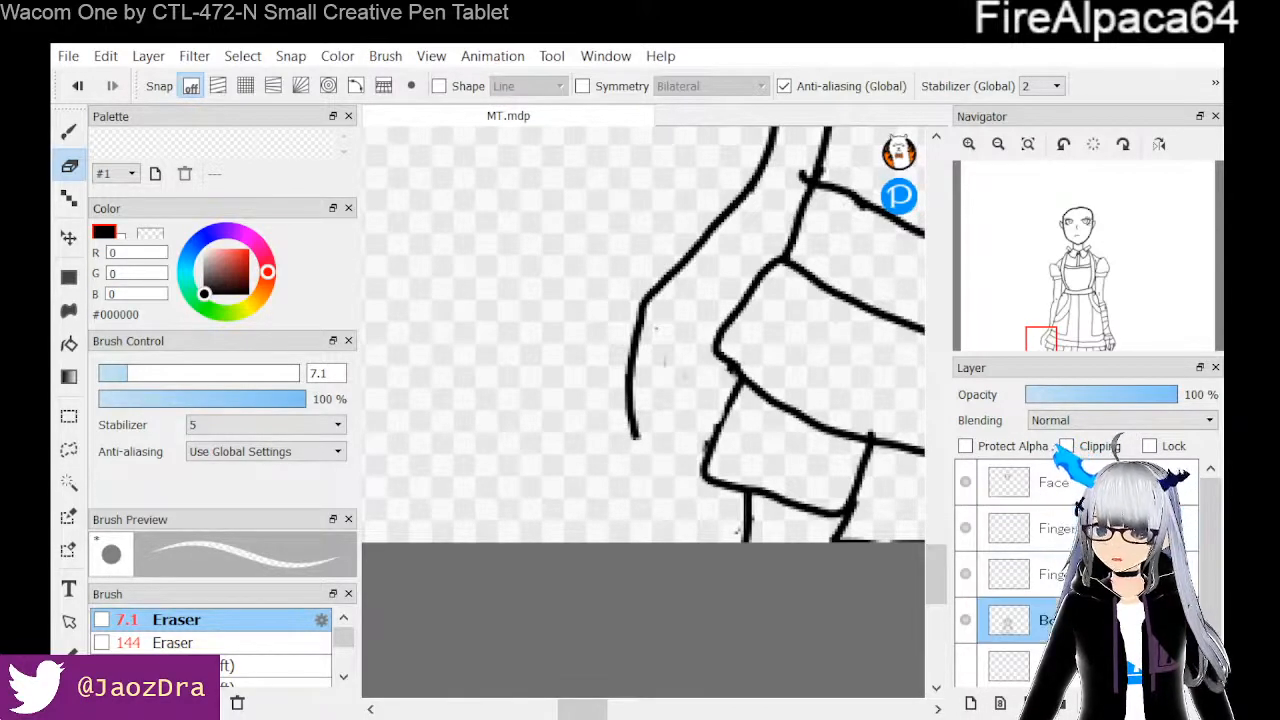
{"action": "left_click_drag", "start_coordinate": [640, 435], "coordinate": [623, 423]}
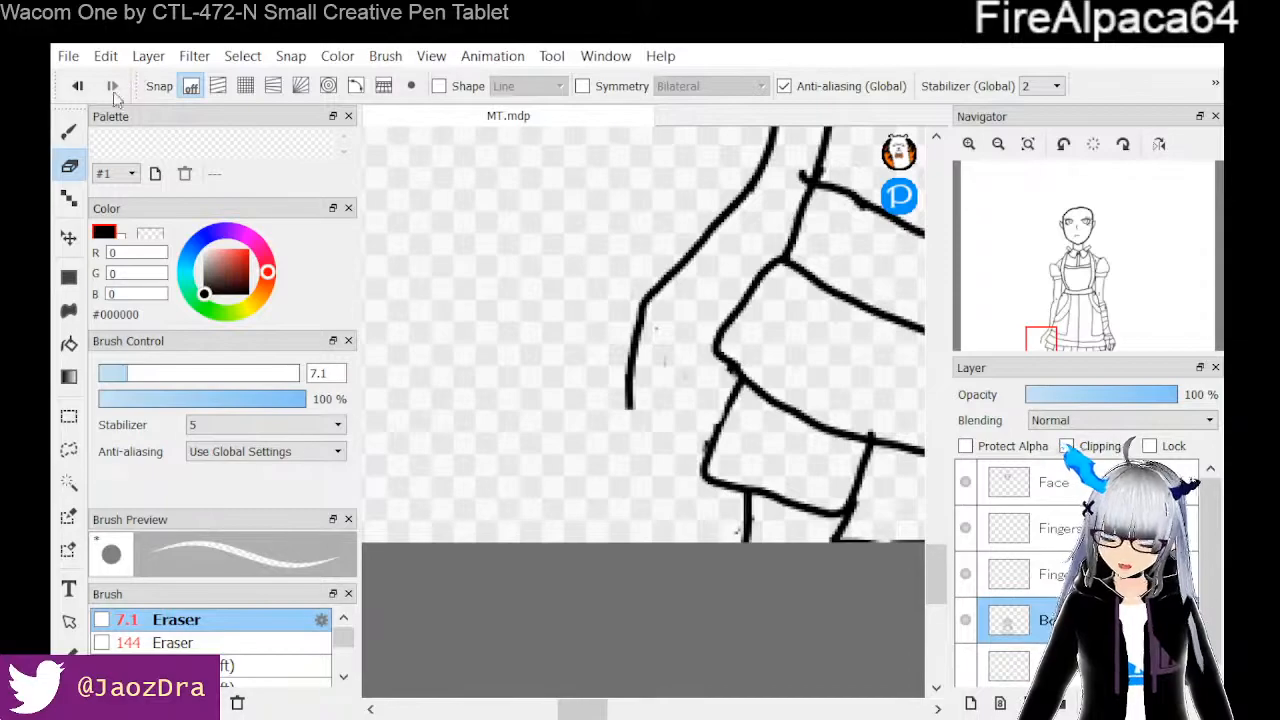
{"action": "left_click", "coordinate": [69, 131]}
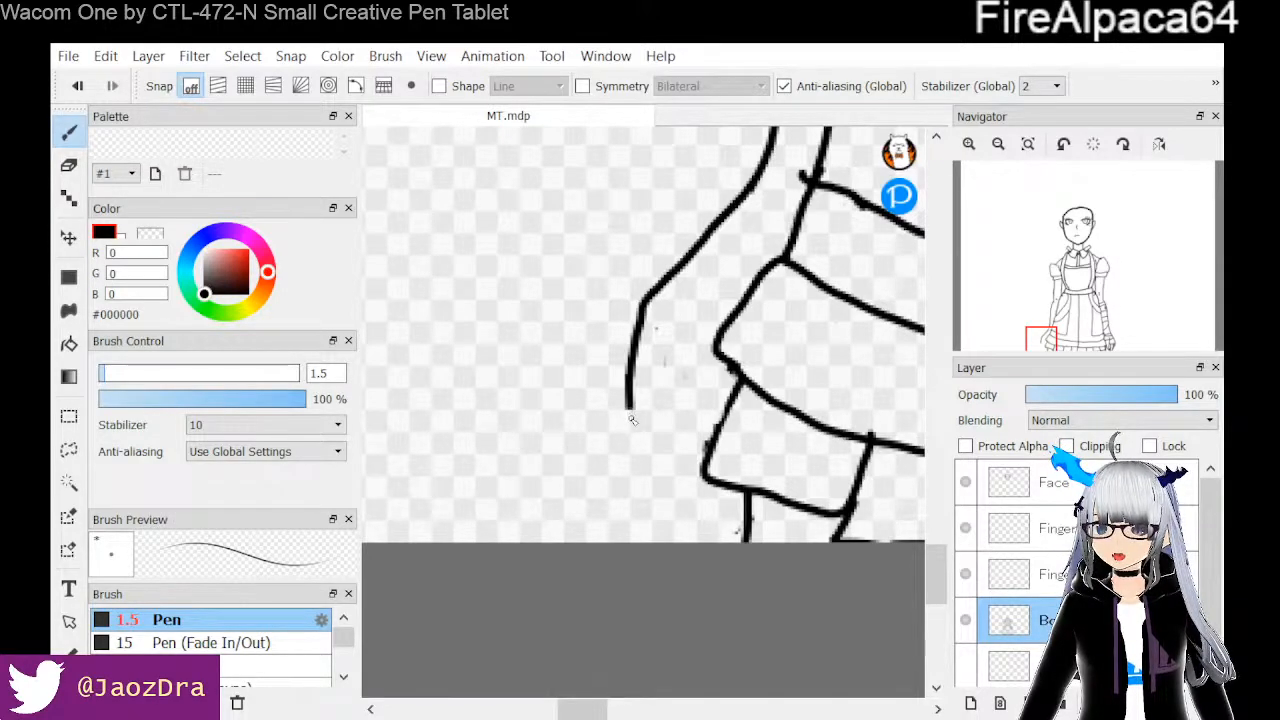
{"action": "left_click_drag", "start_coordinate": [630, 409], "coordinate": [643, 482]}
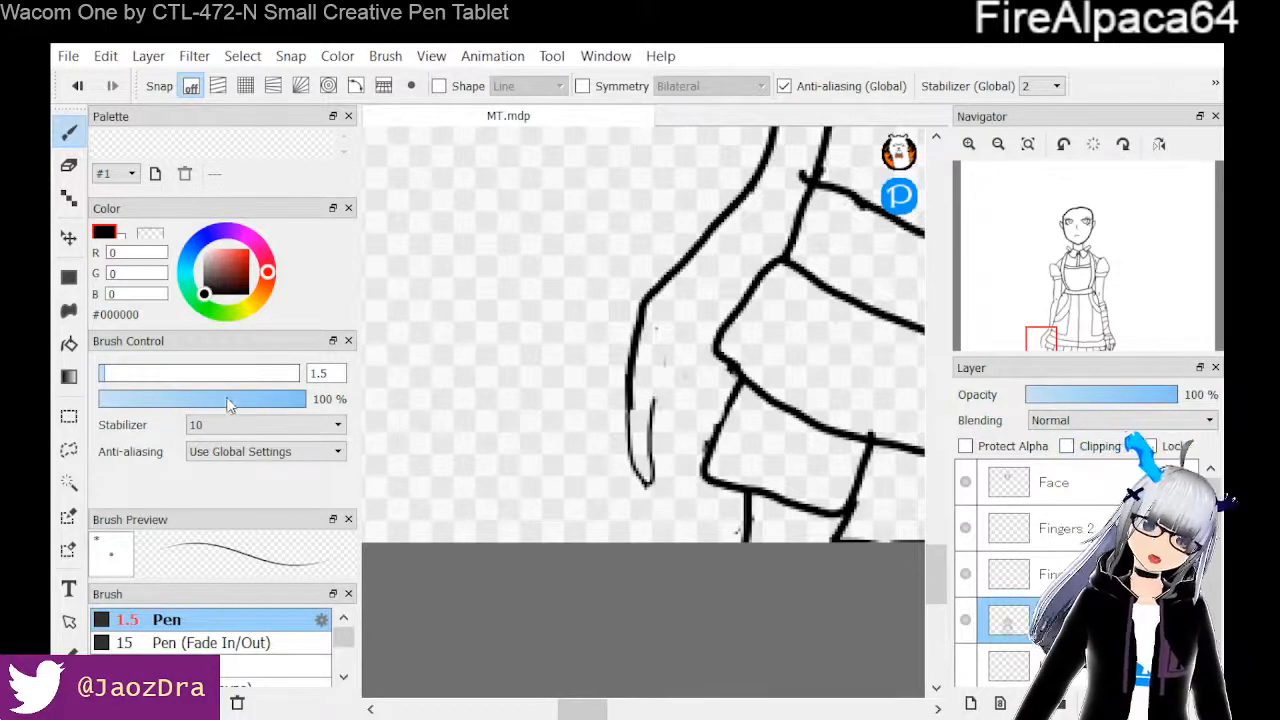
Set the Pen size to 3 and trace over the thin finger outline to thicken it
{"action": "double_click", "coordinate": [326, 372]}
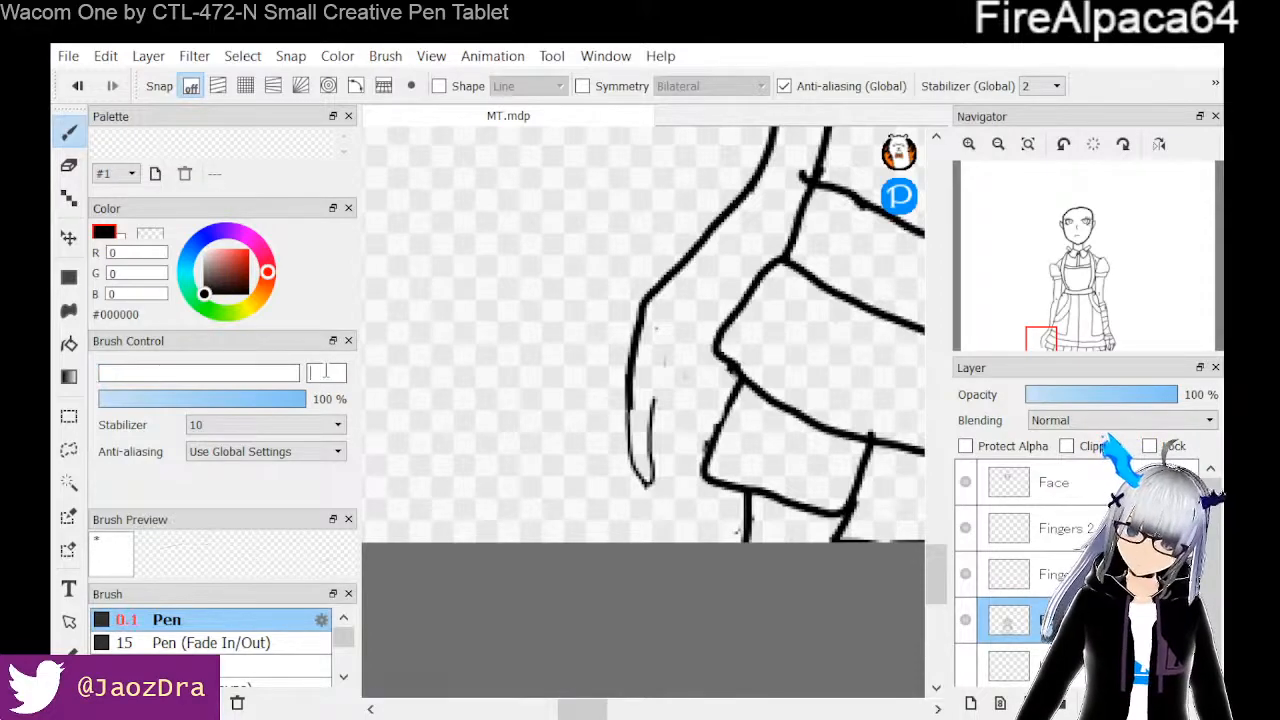
{"action": "type", "text": "30"}
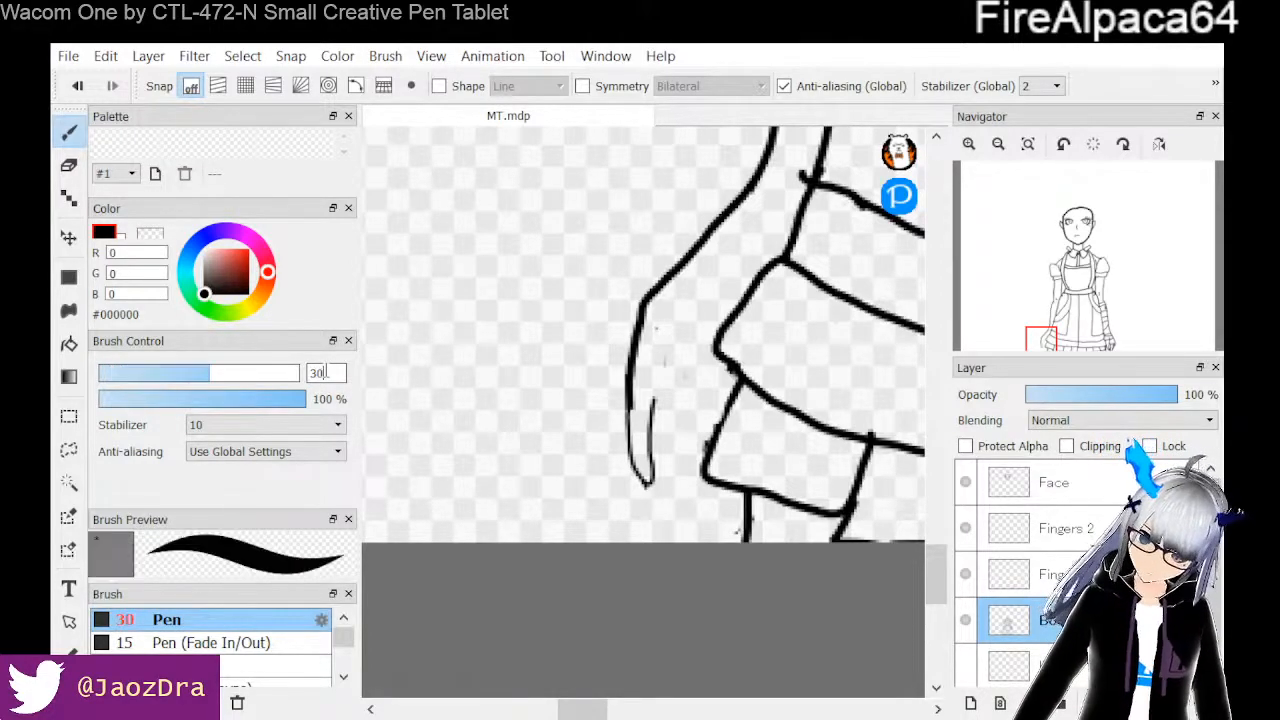
{"action": "key", "text": "BackSpace"}
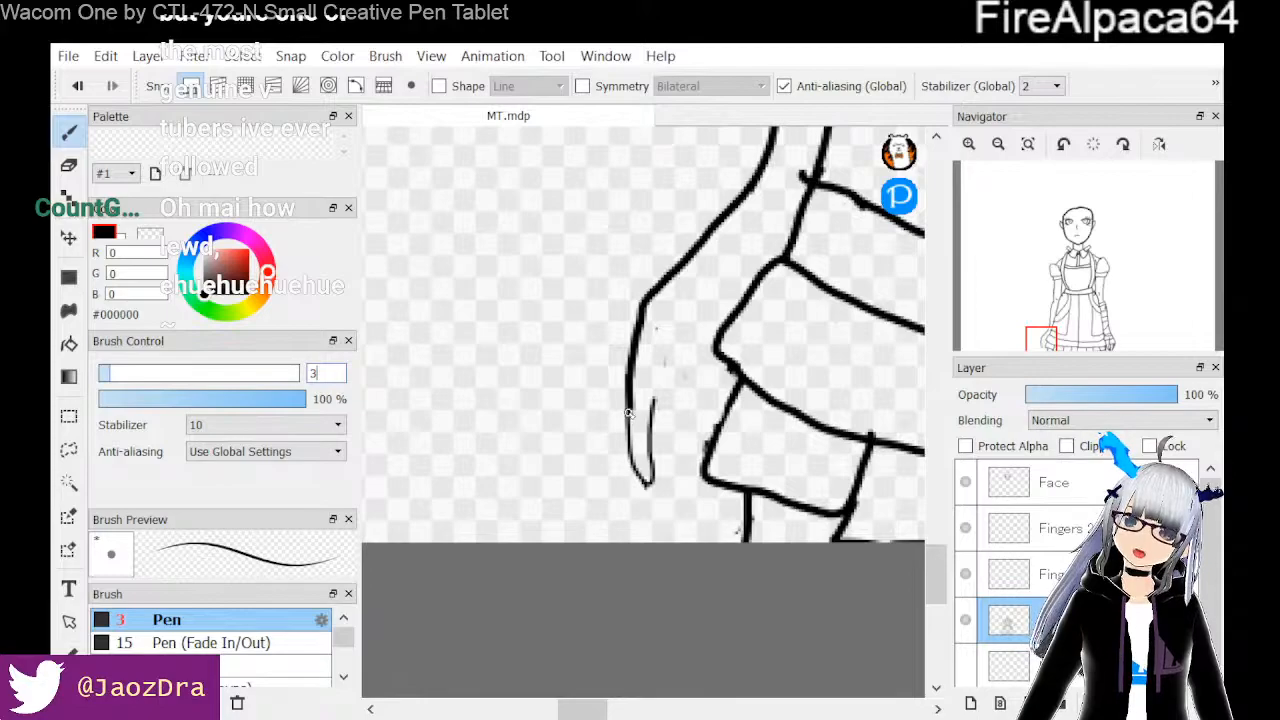
{"action": "mouse_move", "coordinate": [629, 414]}
{"action": "left_mouse_down"}
{"action": "mouse_move", "coordinate": [651, 485]}
{"action": "mouse_move", "coordinate": [654, 406]}
{"action": "left_mouse_up"}
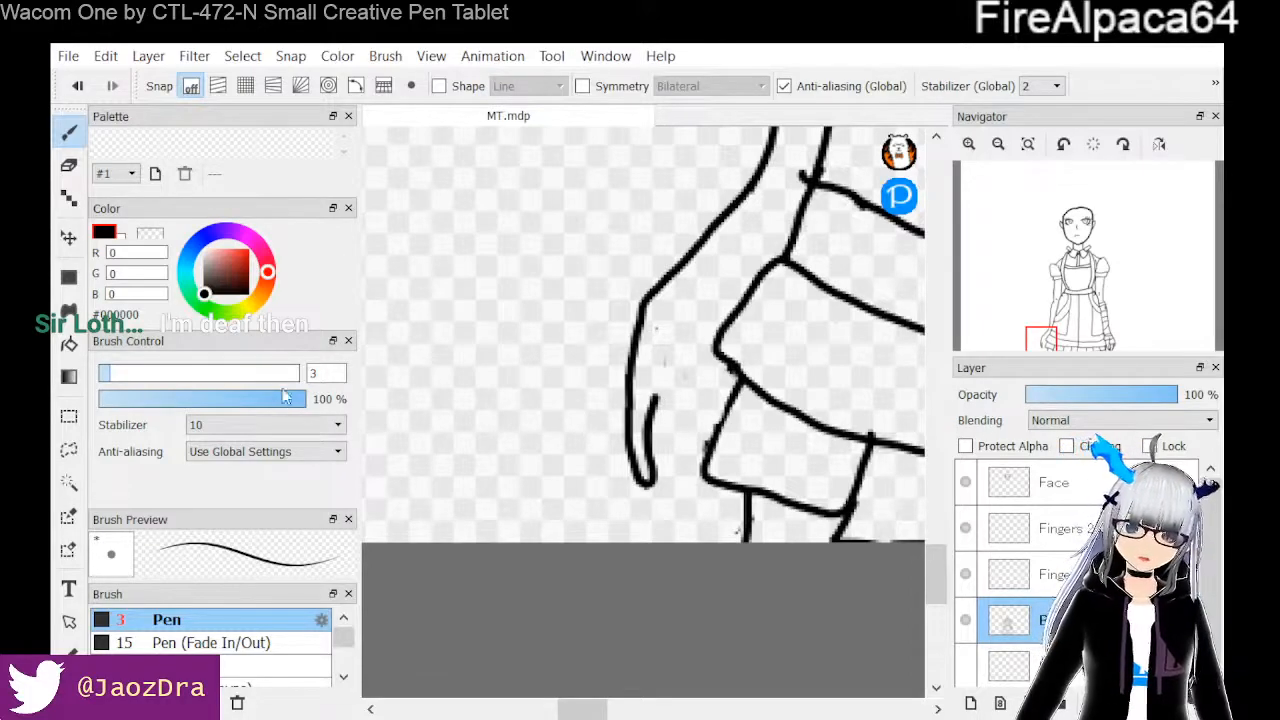
Draw a thin line above the finger with the 1.5 px Pen and a curved second finger reaching the skirt hem with the 3 px Pen
{"action": "key", "text": "BackSpace"}
{"action": "type", "text": "1.5"}
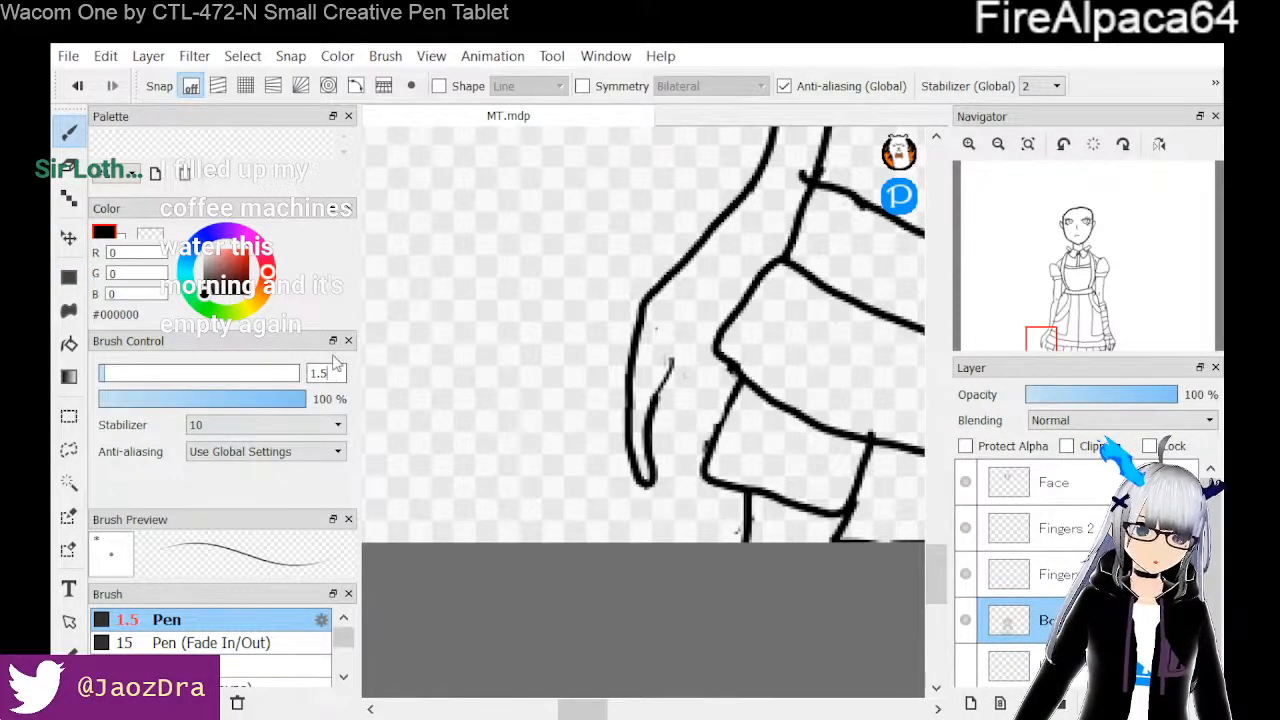
{"action": "key", "text": "BackSpace"}
{"action": "key", "text": "BackSpace"}
{"action": "key", "text": "BackSpace"}
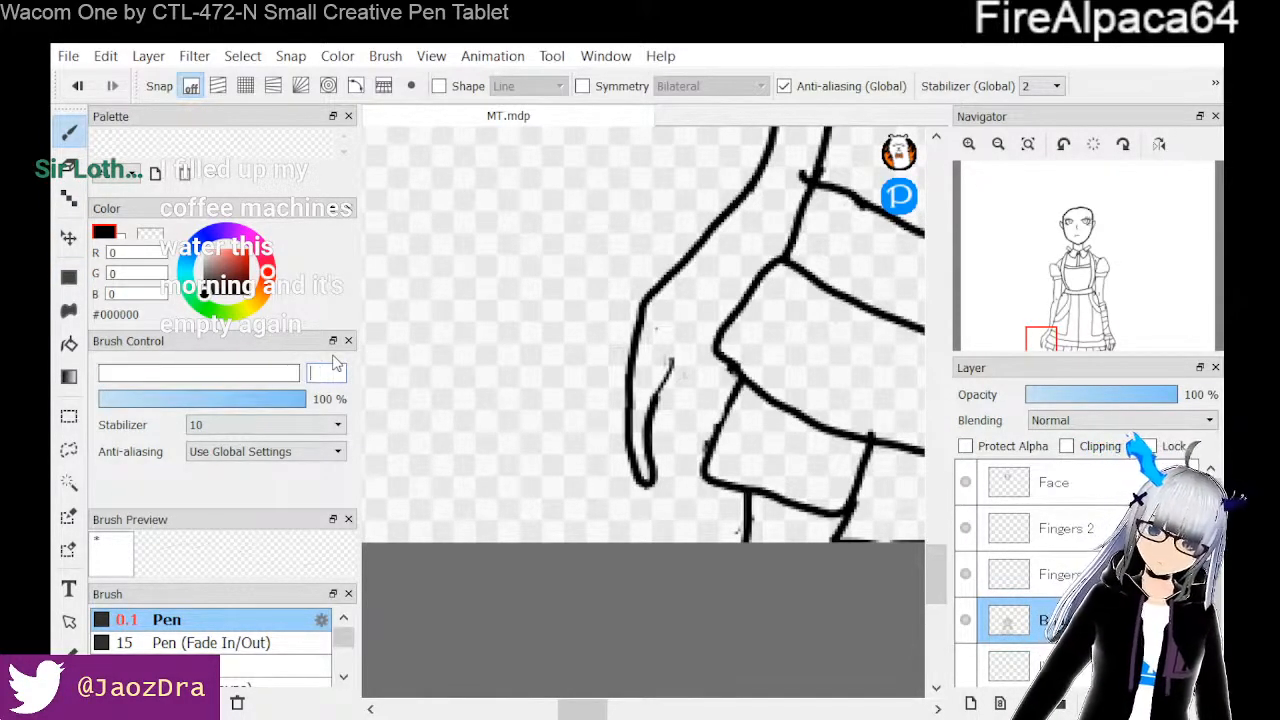
{"action": "type", "text": "30"}
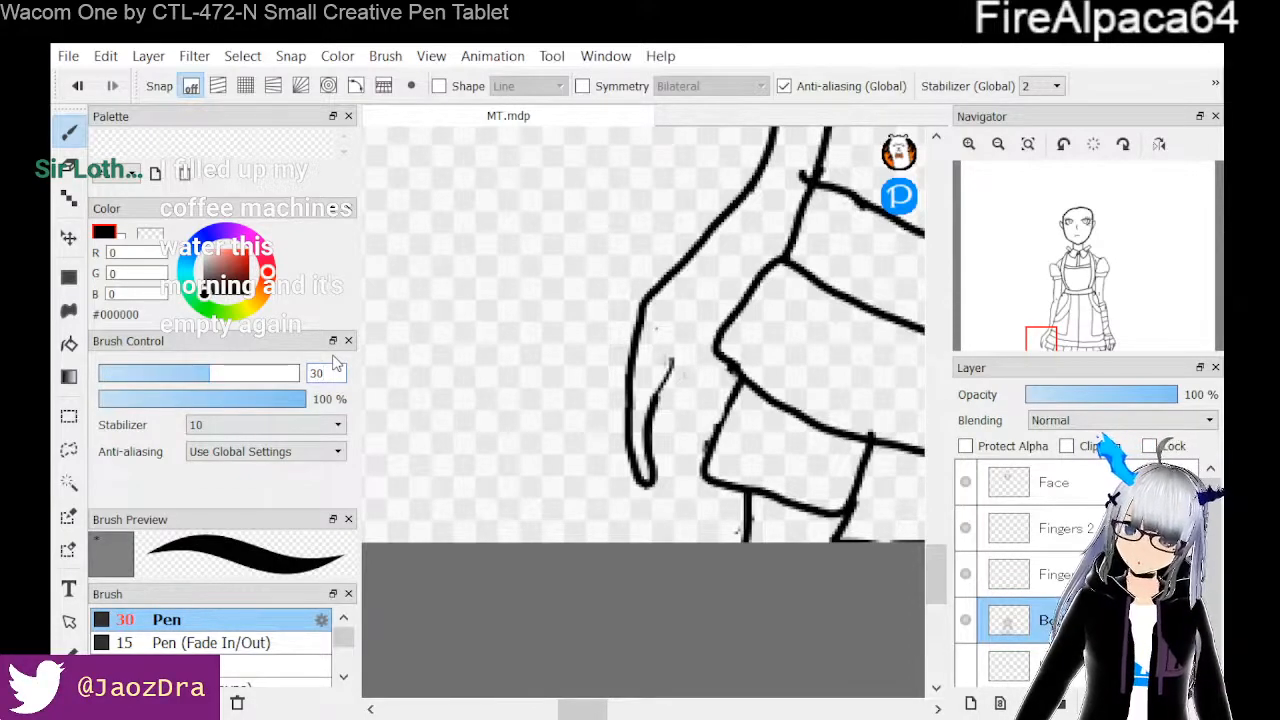
{"action": "key", "text": "BackSpace"}
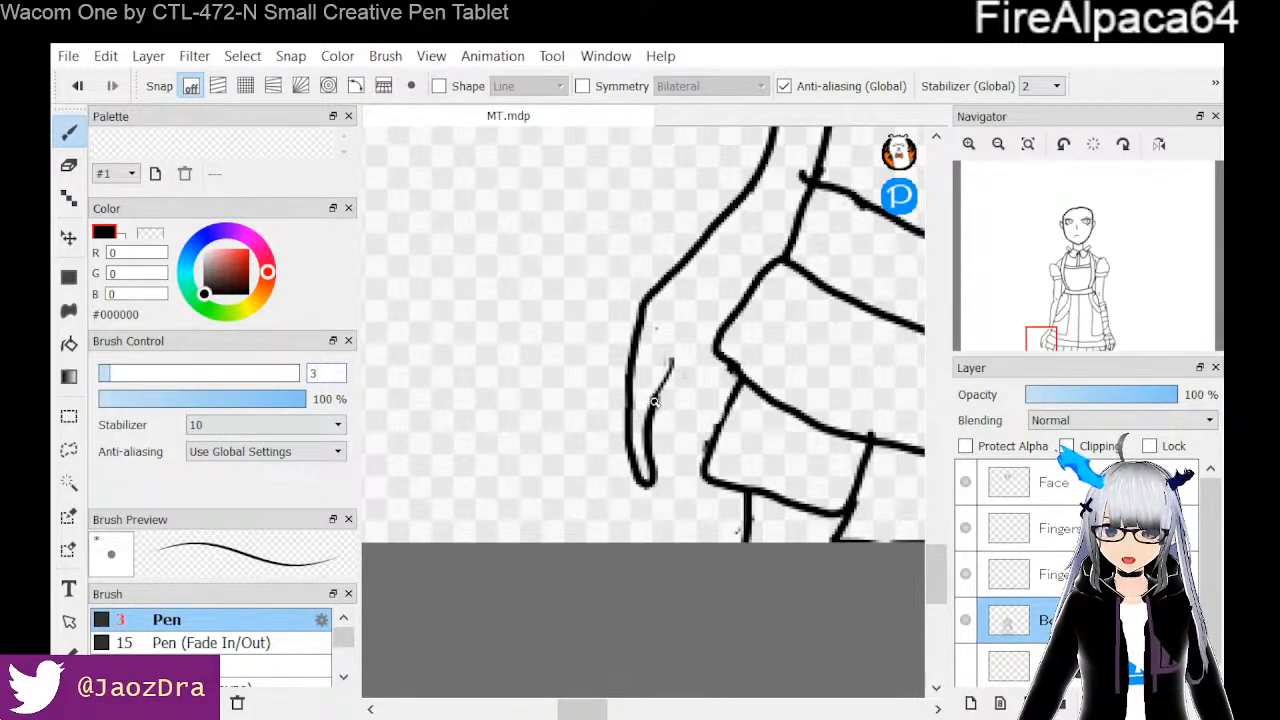
{"action": "left_click_drag", "start_coordinate": [657, 401], "coordinate": [660, 427]}
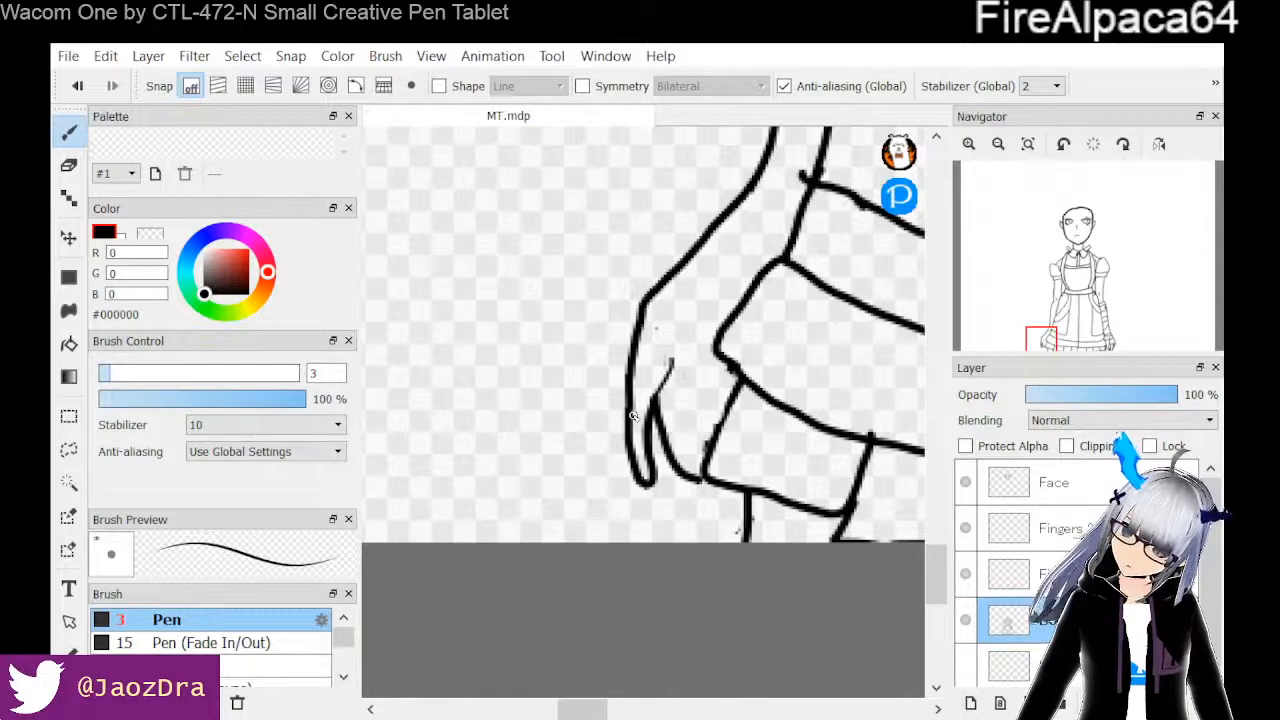
Erase the inner finger lines and the thin line above them with the 7.1 Eraser
{"action": "left_click", "coordinate": [68, 165]}
{"action": "mouse_move", "coordinate": [634, 417]}
{"action": "left_mouse_down"}
{"action": "mouse_move", "coordinate": [677, 366]}
{"action": "mouse_move", "coordinate": [652, 420]}
{"action": "mouse_move", "coordinate": [652, 465]}
{"action": "mouse_move", "coordinate": [676, 452]}
{"action": "left_mouse_up"}
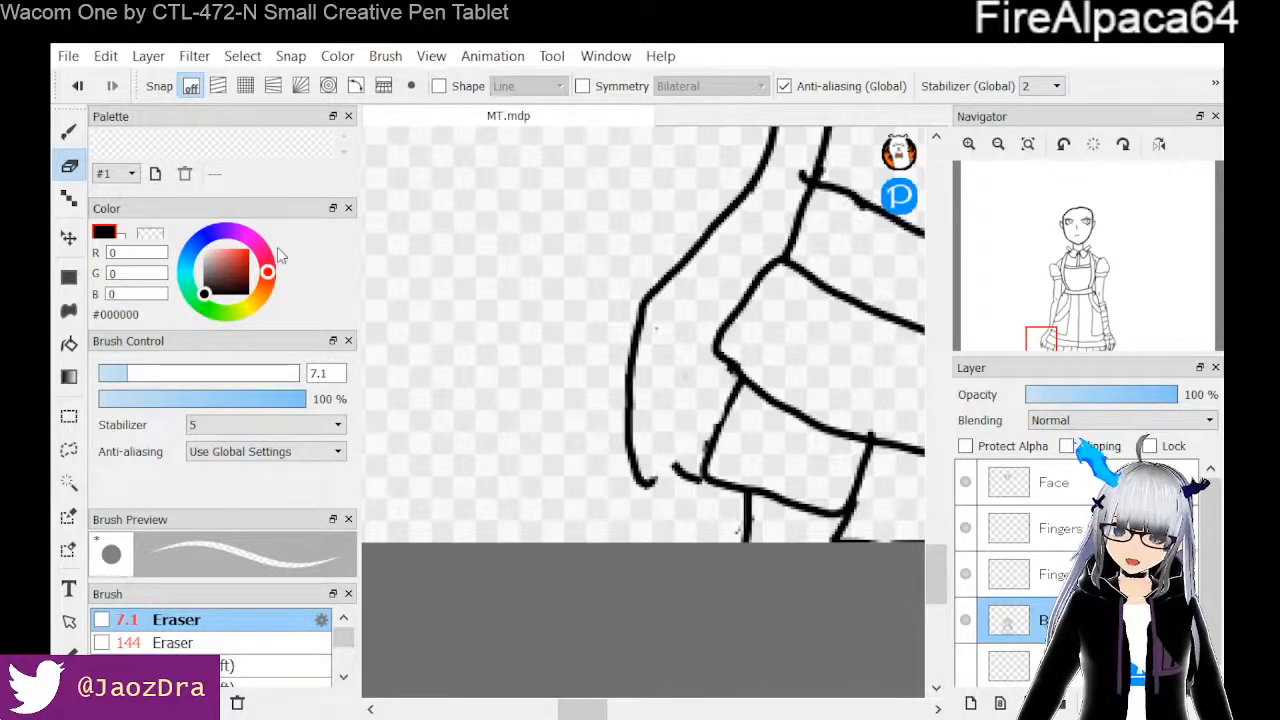
Draw the finger's inner edge up from its tip with the 3 px Pen and erase the short stroke beside the skirt hem with the 7.1 Eraser
{"action": "left_click", "coordinate": [68, 131]}
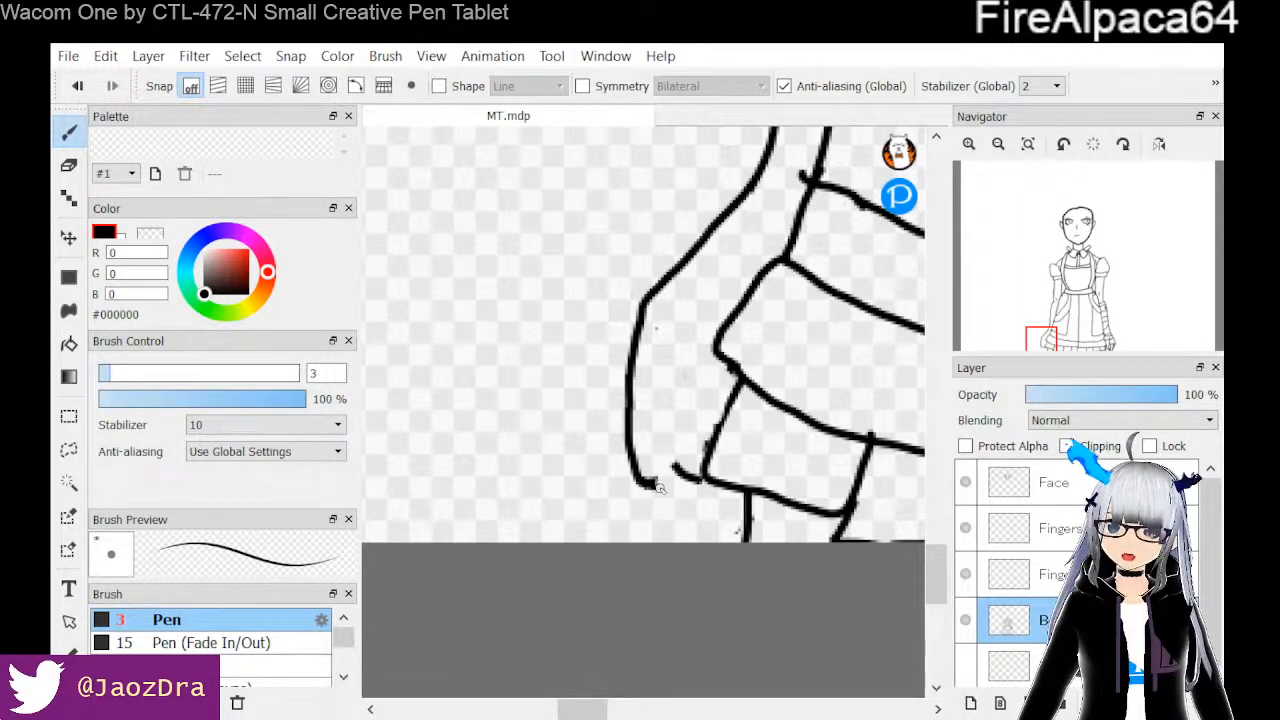
{"action": "left_click_drag", "start_coordinate": [660, 483], "coordinate": [660, 438]}
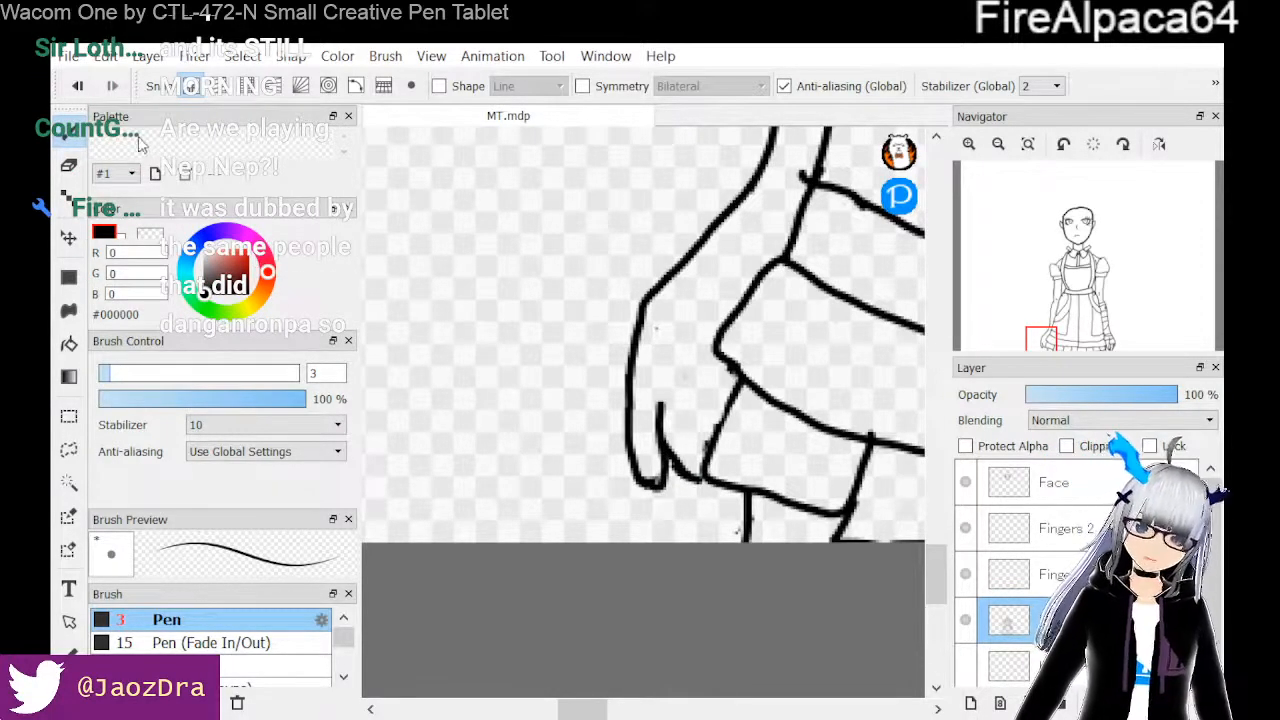
{"action": "left_click", "coordinate": [68, 165]}
{"action": "left_click_drag", "start_coordinate": [688, 491], "coordinate": [676, 470]}
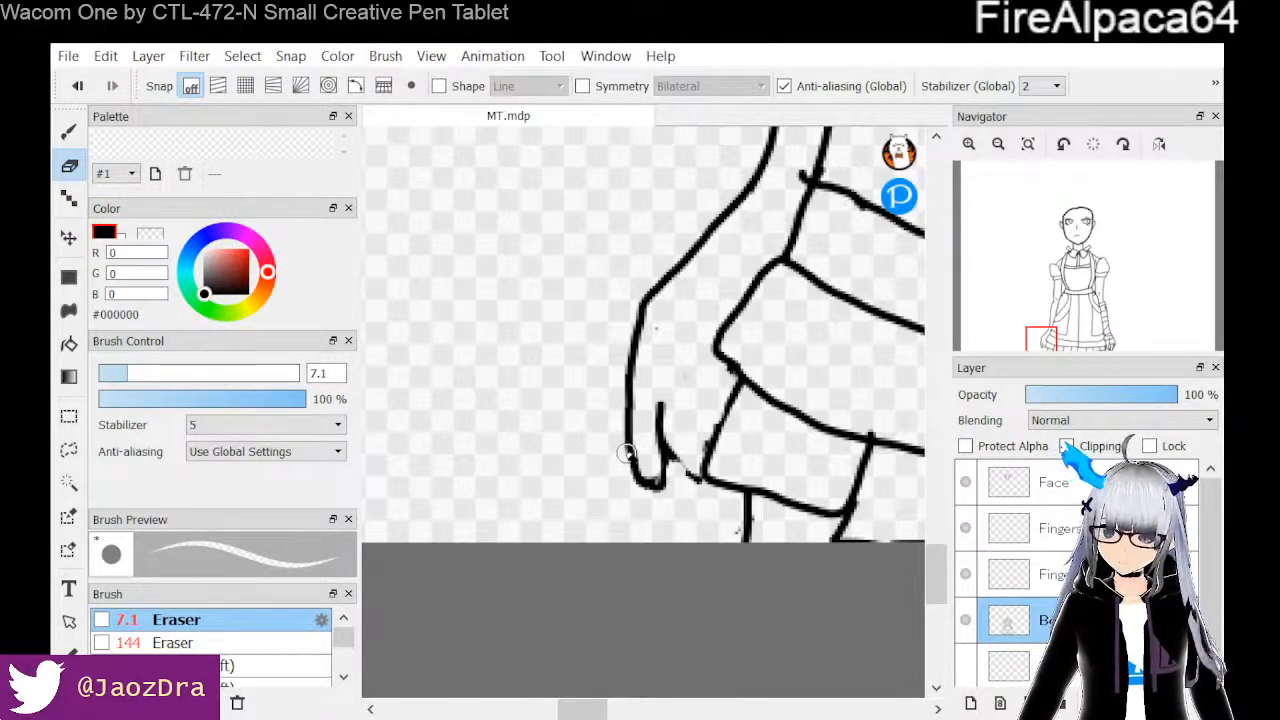
{"action": "mouse_move", "coordinate": [658, 425]}
{"action": "left_mouse_down"}
{"action": "mouse_move", "coordinate": [678, 462]}
{"action": "mouse_move", "coordinate": [631, 486]}
{"action": "mouse_move", "coordinate": [650, 440]}
{"action": "mouse_move", "coordinate": [669, 466]}
{"action": "mouse_move", "coordinate": [683, 451]}
{"action": "mouse_move", "coordinate": [691, 486]}
{"action": "mouse_move", "coordinate": [708, 452]}
{"action": "mouse_move", "coordinate": [691, 489]}
{"action": "mouse_move", "coordinate": [721, 428]}
{"action": "left_mouse_up"}
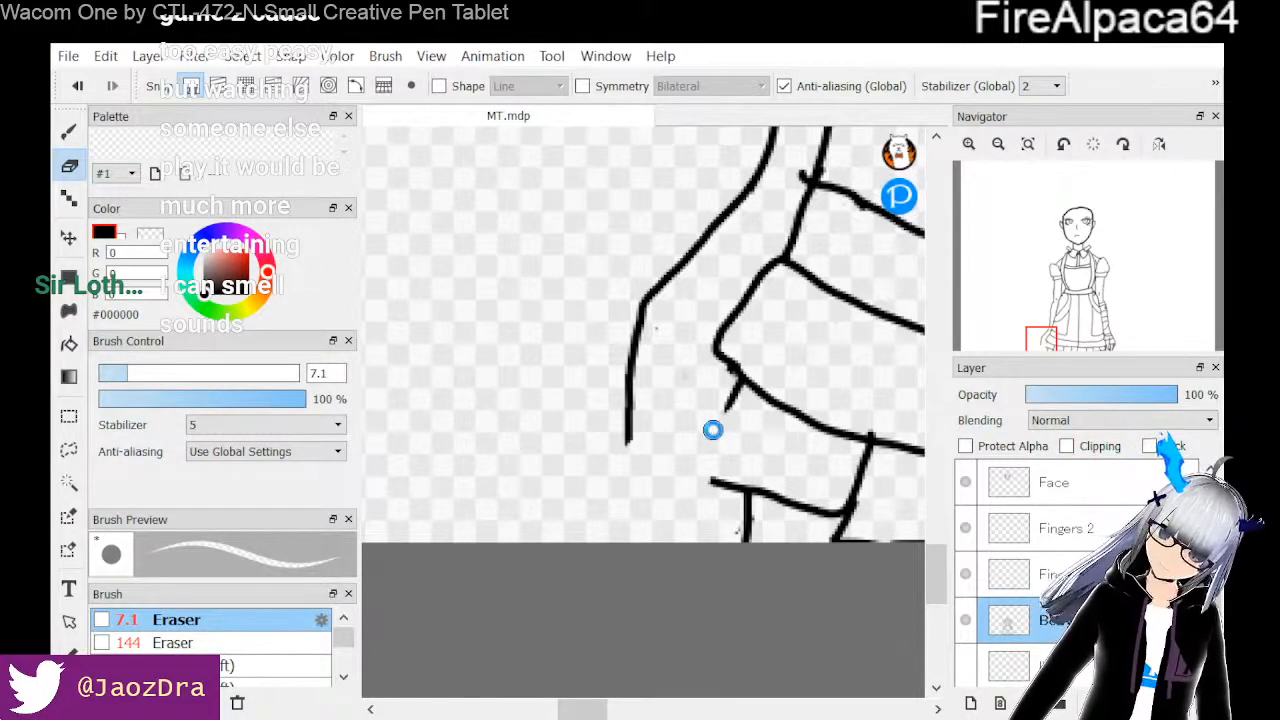
{"action": "key", "text": "ctrl+z"}
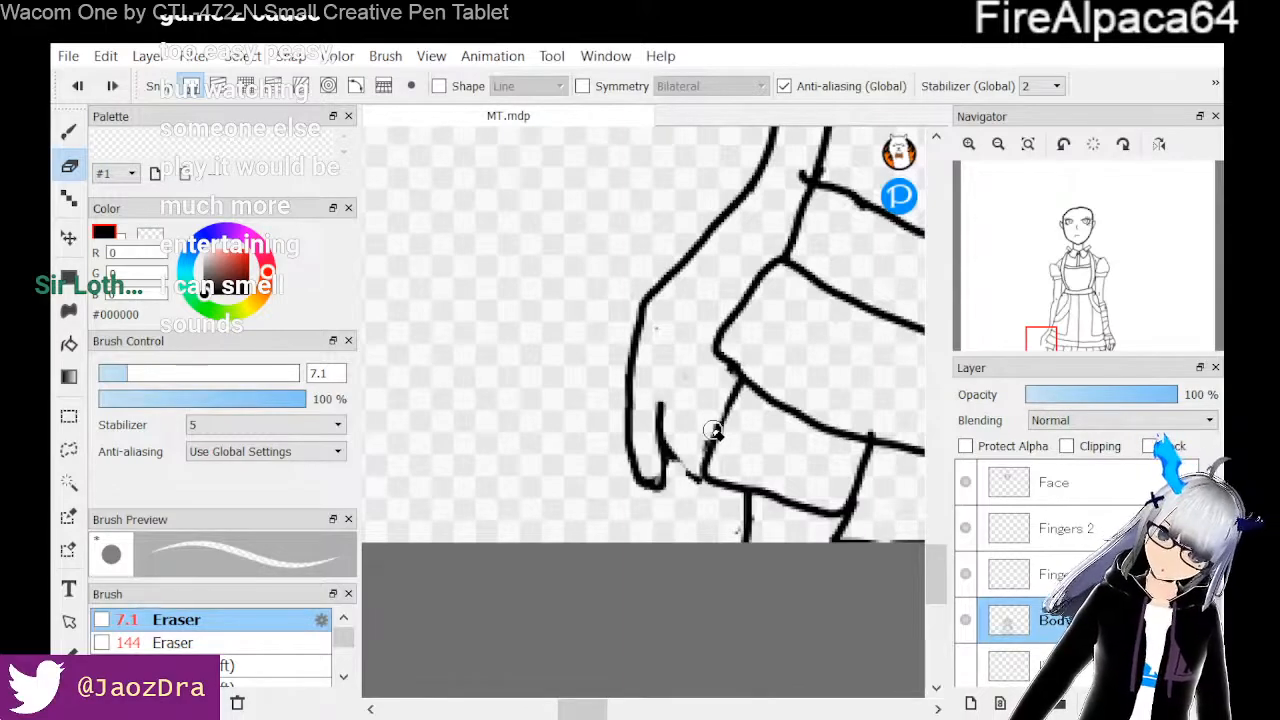
{"action": "key", "text": "ctrl+z"}
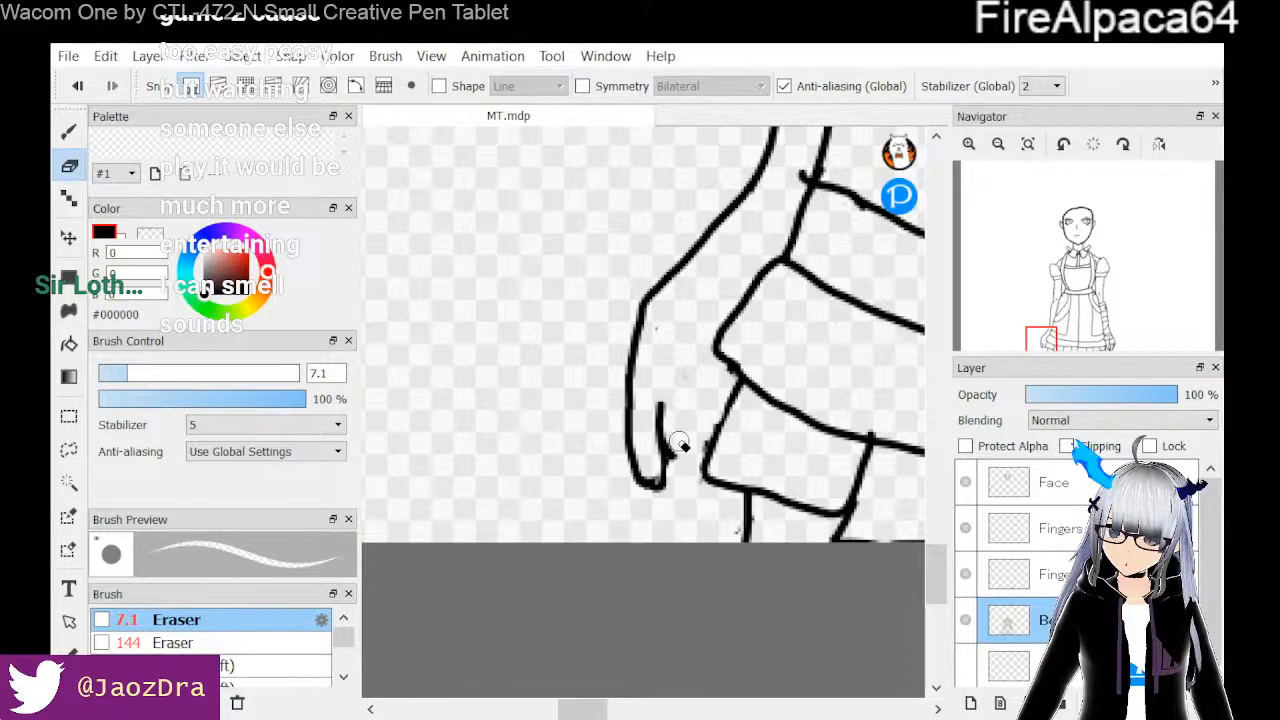
Erase the finger and the lower part of the hand's outer outline, and extend the remaining outline with a short outward-slanting 3 px Pen stroke
{"action": "mouse_move", "coordinate": [646, 465]}
{"action": "left_mouse_down"}
{"action": "mouse_move", "coordinate": [660, 470]}
{"action": "mouse_move", "coordinate": [673, 446]}
{"action": "mouse_move", "coordinate": [655, 503]}
{"action": "left_mouse_up"}
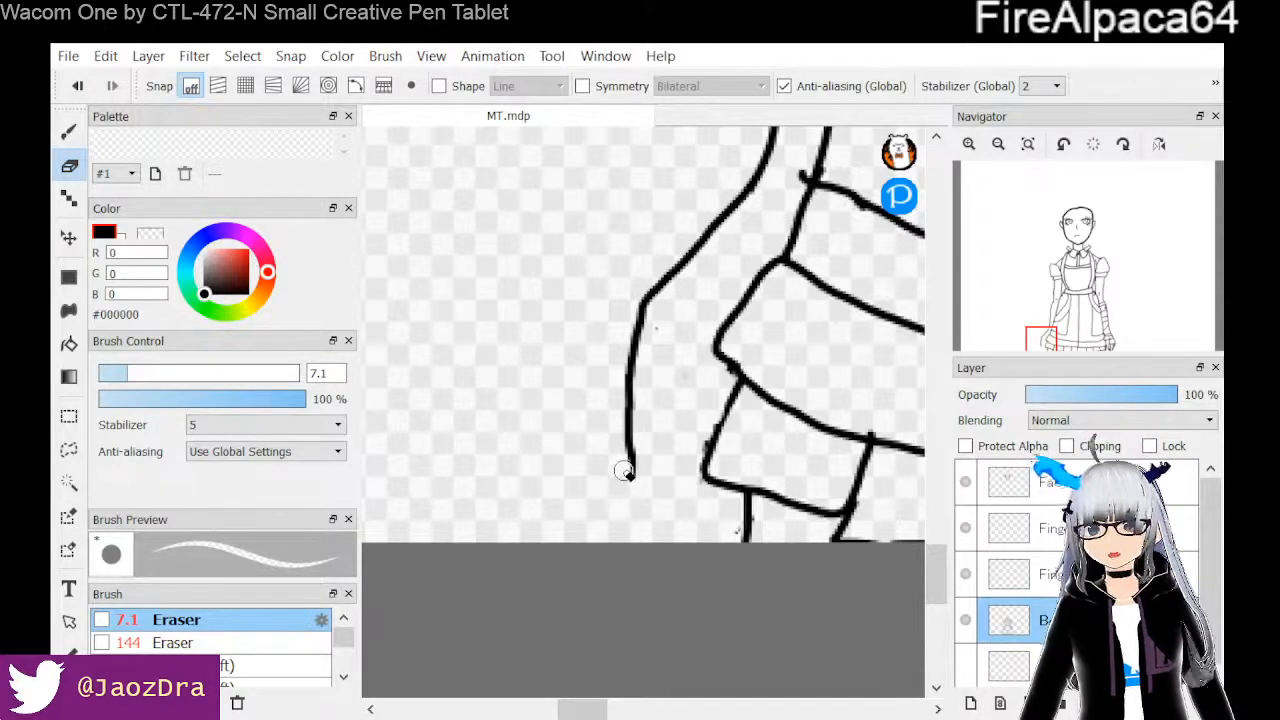
{"action": "mouse_move", "coordinate": [640, 480]}
{"action": "left_mouse_down"}
{"action": "mouse_move", "coordinate": [625, 462]}
{"action": "mouse_move", "coordinate": [645, 425]}
{"action": "mouse_move", "coordinate": [608, 417]}
{"action": "mouse_move", "coordinate": [623, 397]}
{"action": "mouse_move", "coordinate": [600, 385]}
{"action": "left_mouse_up"}
{"action": "left_click", "coordinate": [69, 131]}
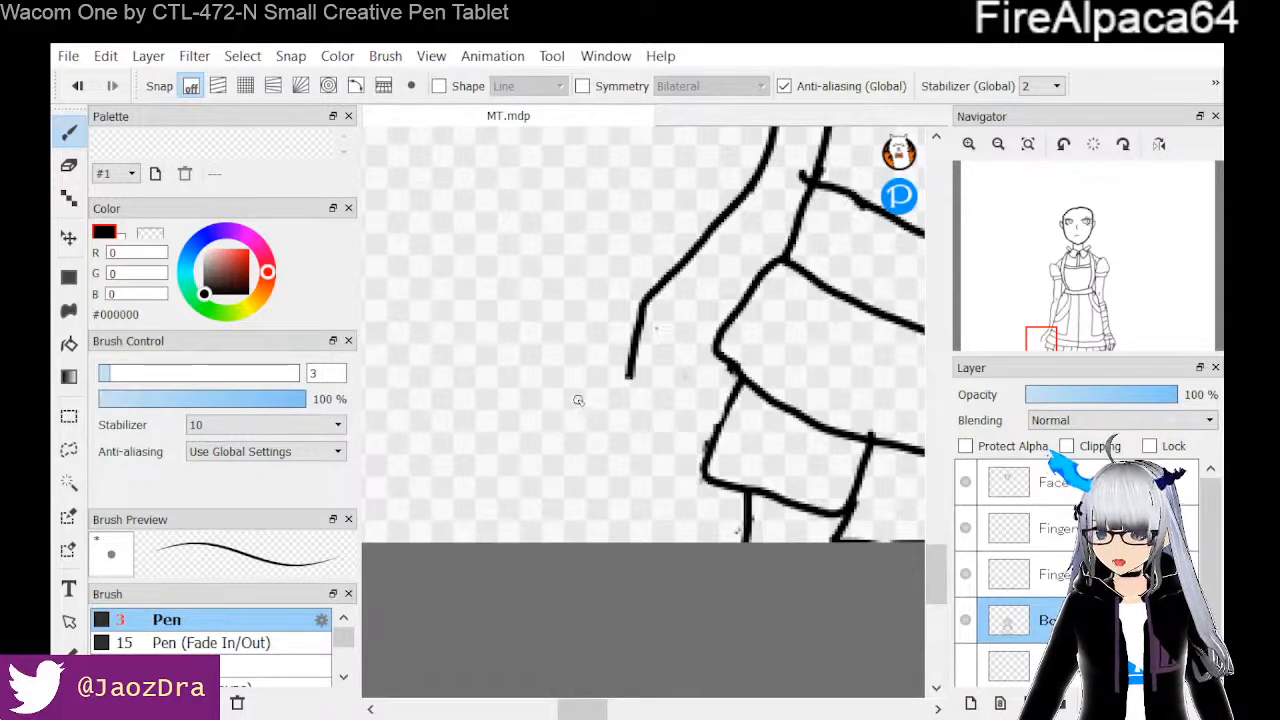
{"action": "left_click_drag", "start_coordinate": [627, 376], "coordinate": [604, 420]}
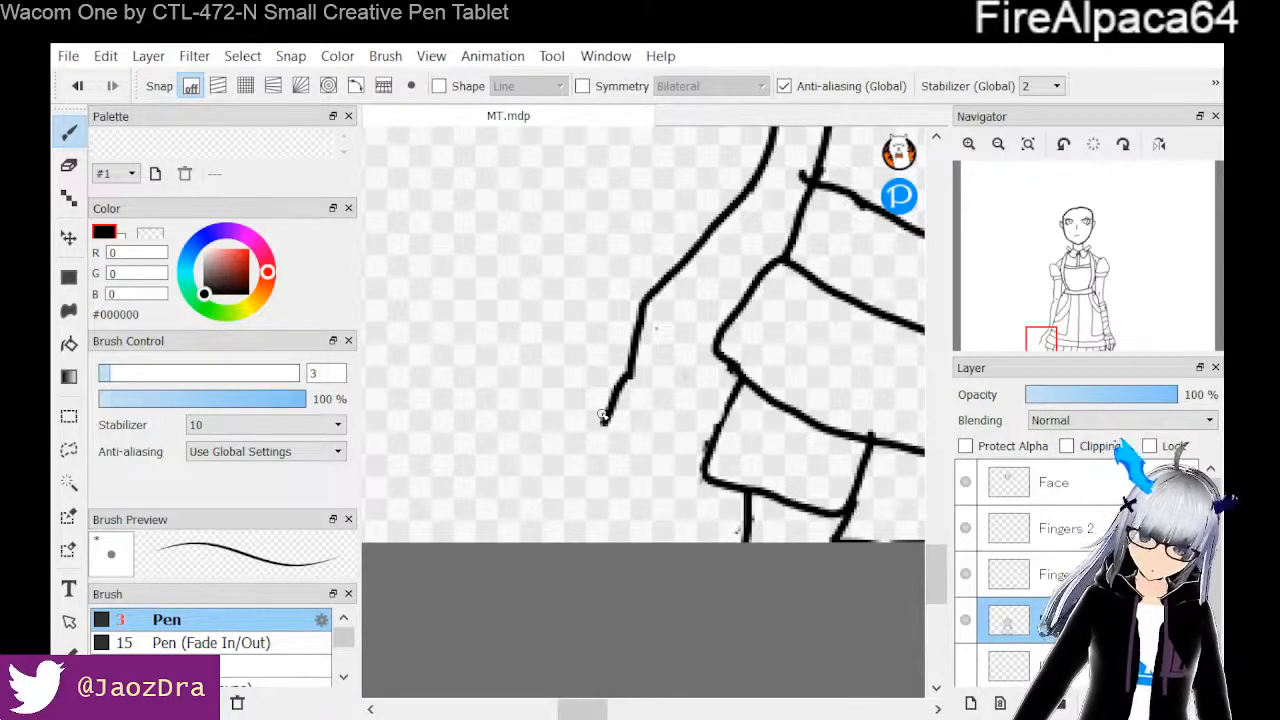
Undo the last stroke, erase the hand outline below the wrist bend, and redraw it as a short vertical line
{"action": "key", "text": "ctrl+z"}
{"action": "left_click_drag", "start_coordinate": [627, 376], "coordinate": [632, 478]}
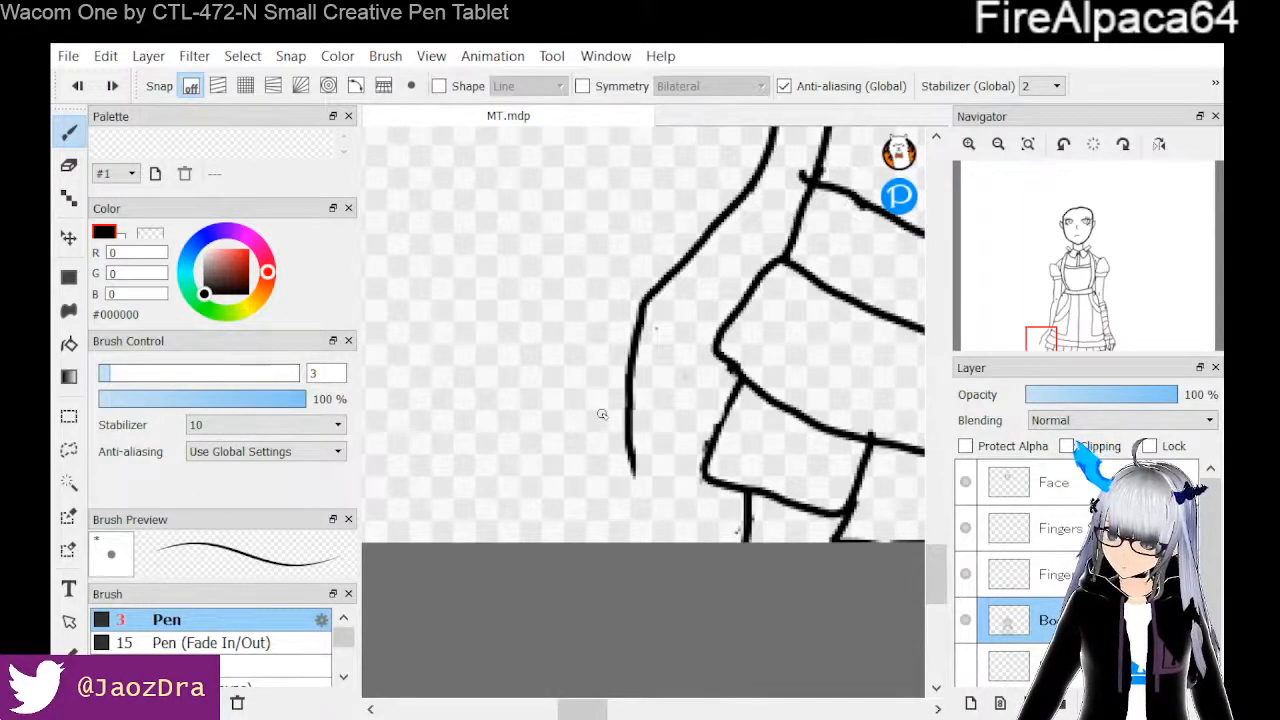
{"action": "key", "text": "e"}
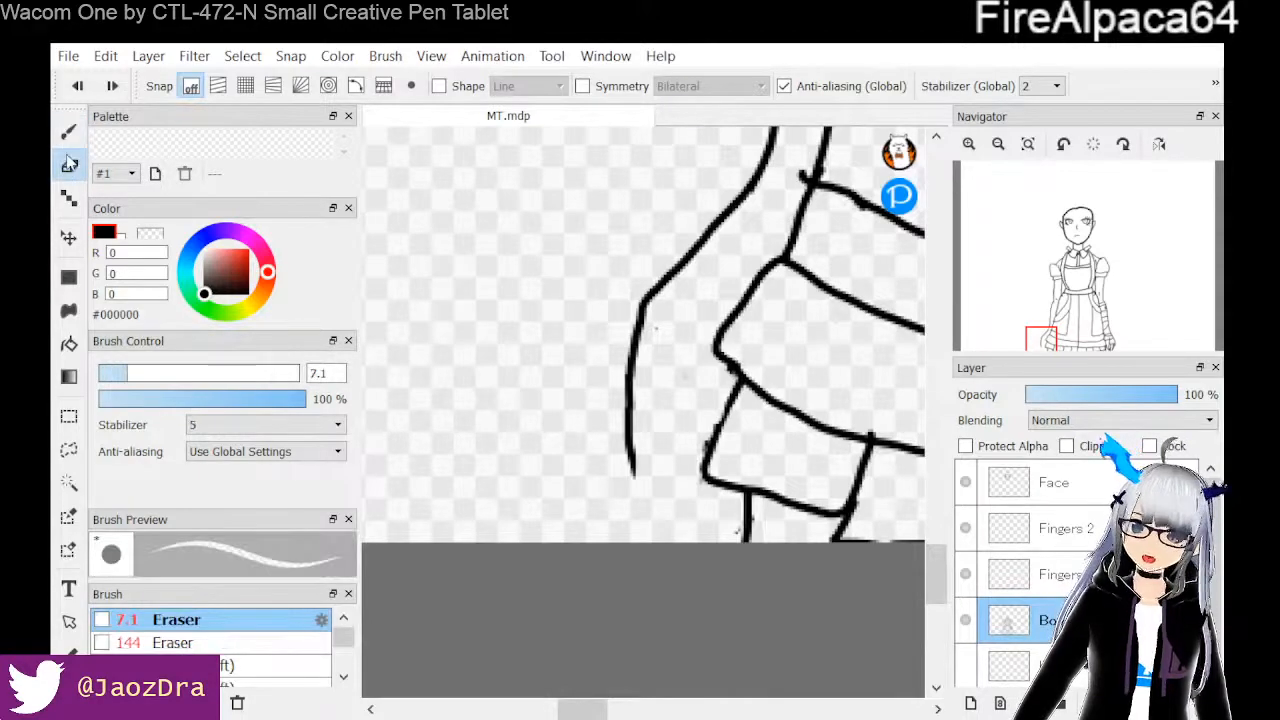
{"action": "mouse_move", "coordinate": [634, 482]}
{"action": "left_mouse_down"}
{"action": "mouse_move", "coordinate": [636, 465]}
{"action": "mouse_move", "coordinate": [610, 473]}
{"action": "mouse_move", "coordinate": [655, 400]}
{"action": "mouse_move", "coordinate": [609, 424]}
{"action": "mouse_move", "coordinate": [634, 366]}
{"action": "mouse_move", "coordinate": [611, 351]}
{"action": "mouse_move", "coordinate": [649, 335]}
{"action": "left_mouse_up"}
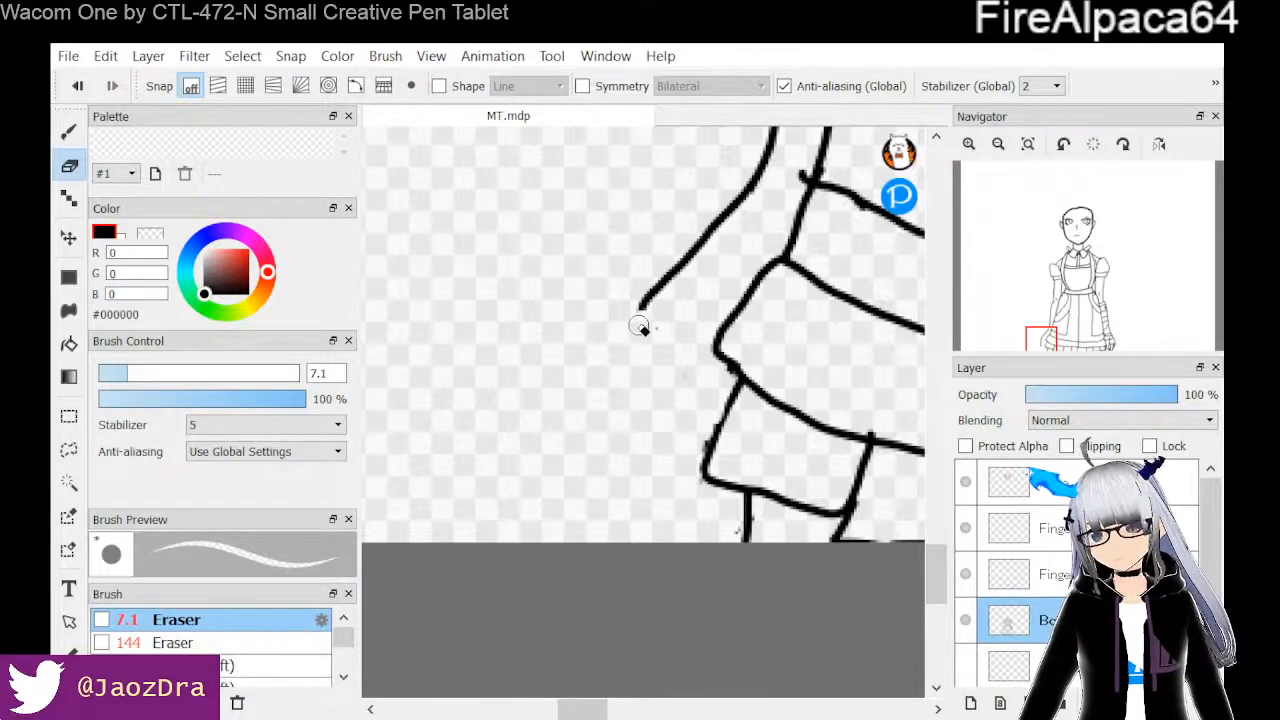
{"action": "left_click", "coordinate": [69, 134]}
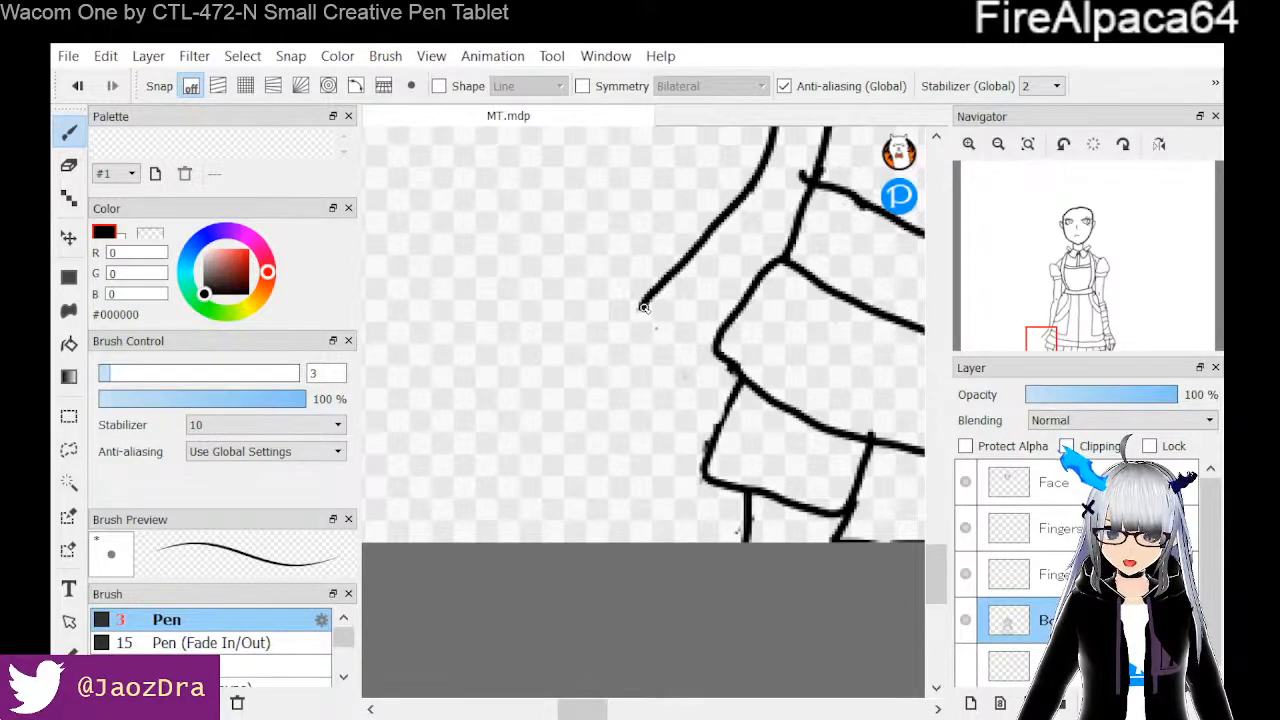
{"action": "left_click_drag", "start_coordinate": [643, 325], "coordinate": [642, 395]}
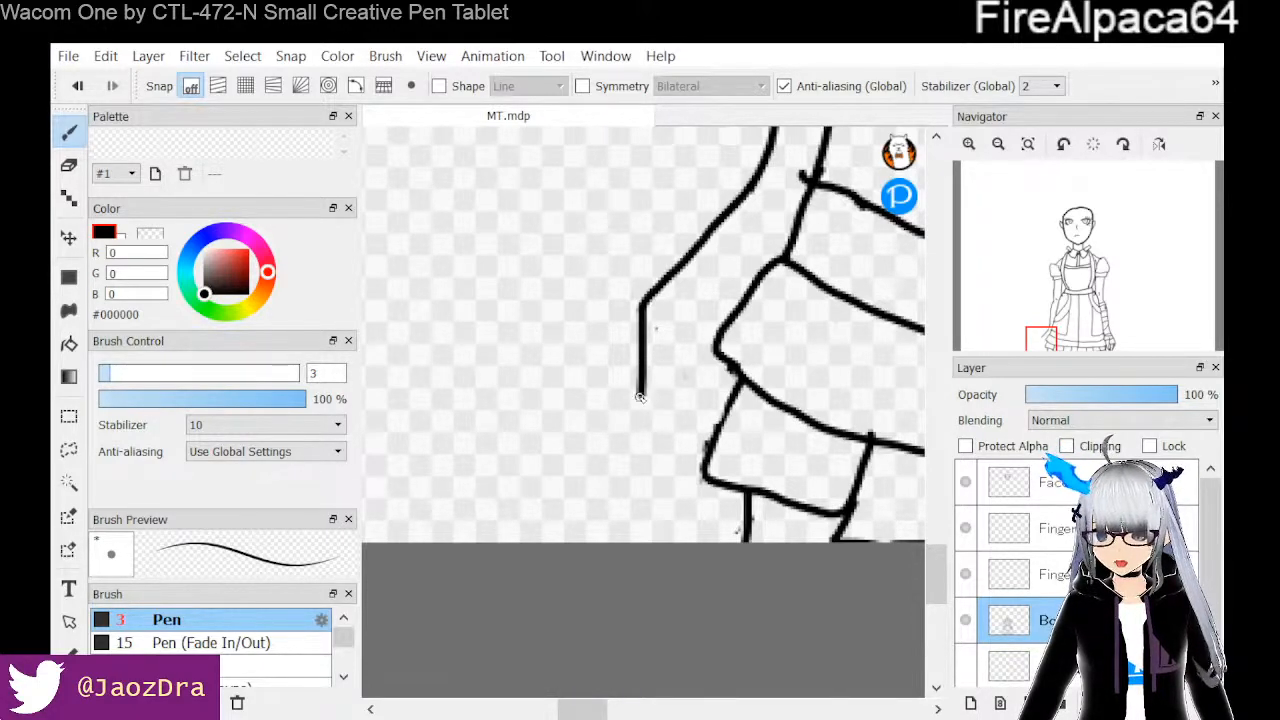
Draw a pointed finger at the end of the hand outline on the Fingers 2 layer with the Pen
{"action": "left_click", "coordinate": [1053, 528]}
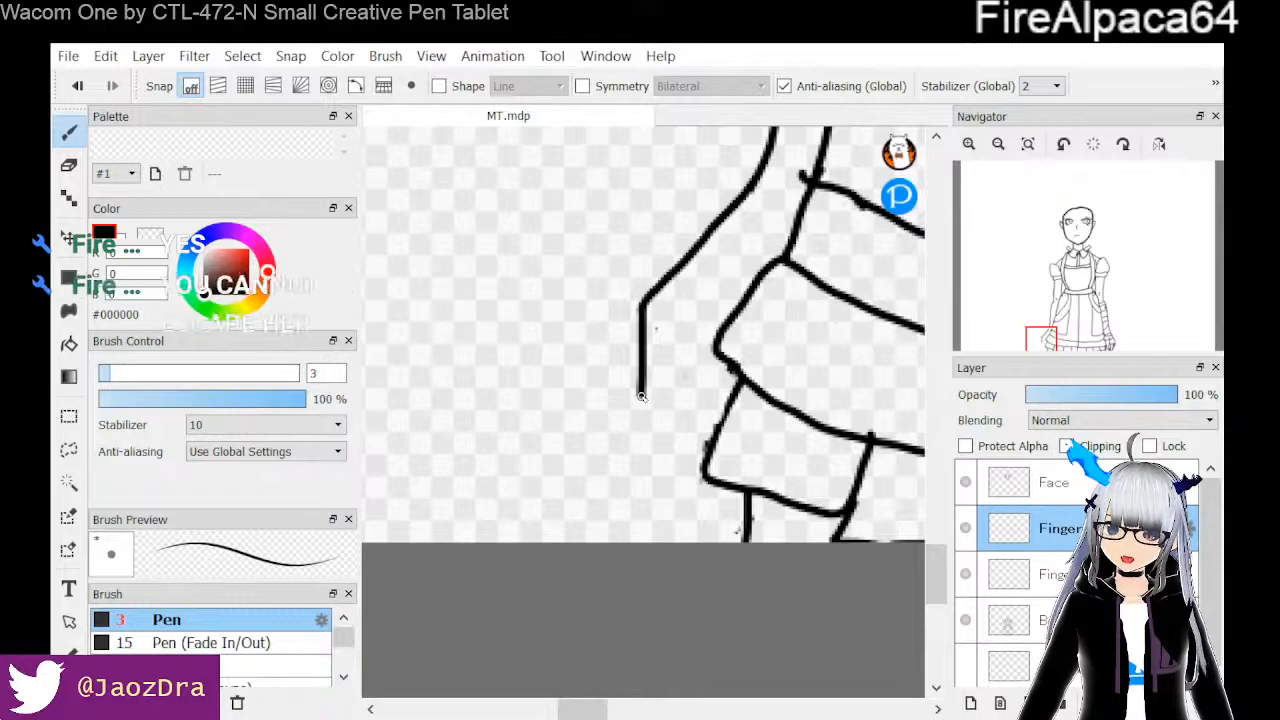
{"action": "mouse_move", "coordinate": [641, 396]}
{"action": "left_mouse_down"}
{"action": "mouse_move", "coordinate": [630, 424]}
{"action": "mouse_move", "coordinate": [648, 482]}
{"action": "left_mouse_up"}
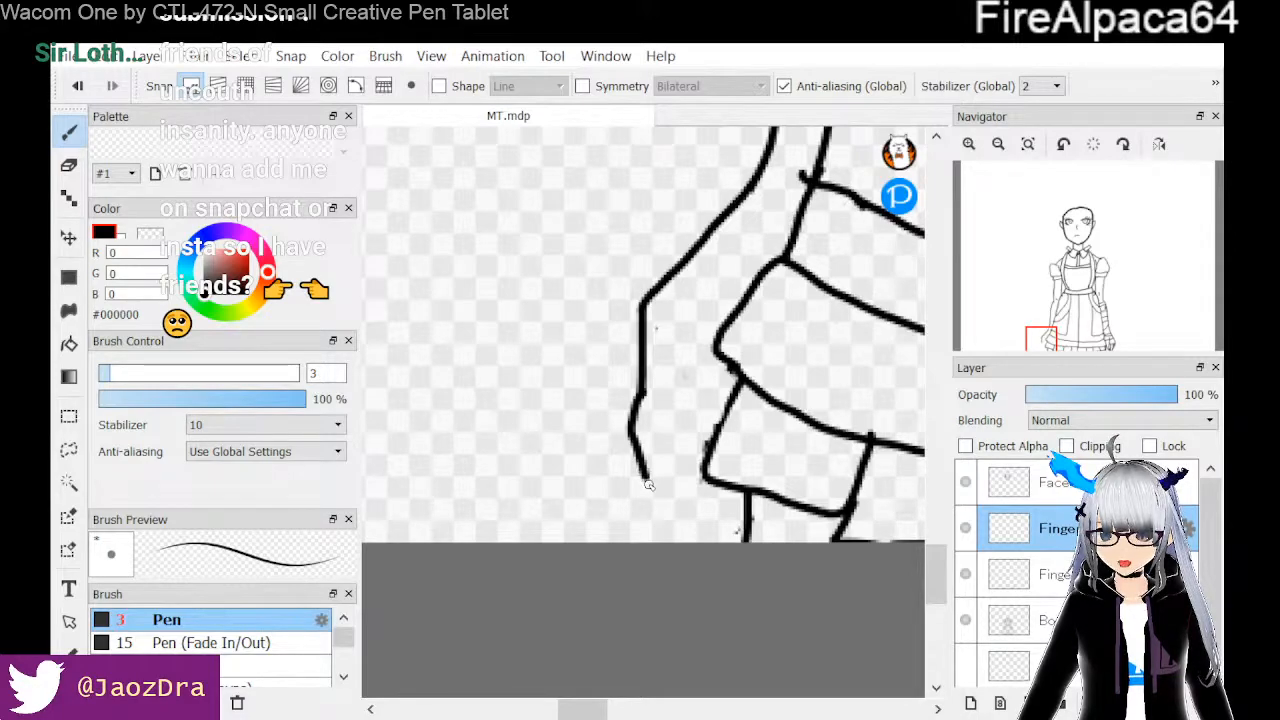
{"action": "mouse_move", "coordinate": [655, 498]}
{"action": "left_mouse_down"}
{"action": "mouse_move", "coordinate": [676, 448]}
{"action": "mouse_move", "coordinate": [678, 388]}
{"action": "left_mouse_up"}
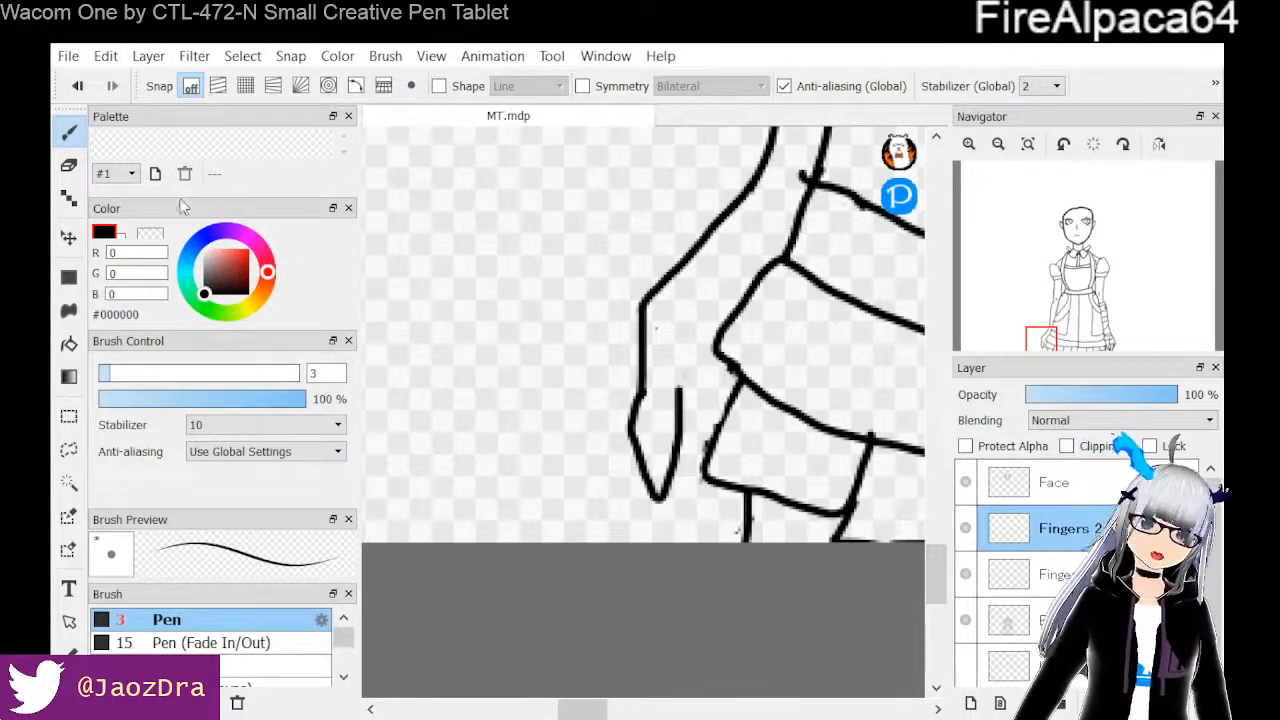
Erase the vertical hand outline between the wrist bend and the finger, and redraw it bowed slightly outward on the same layer
{"action": "left_click", "coordinate": [72, 166]}
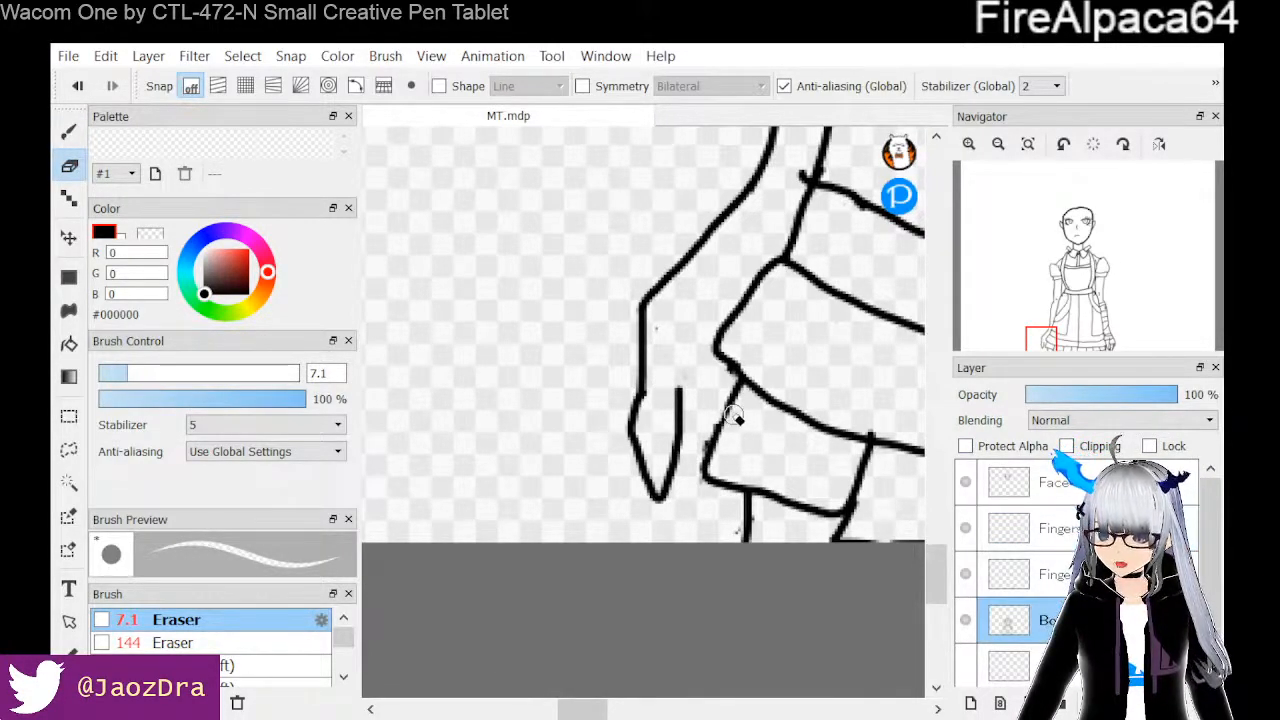
{"action": "left_click_drag", "start_coordinate": [632, 413], "coordinate": [633, 330]}
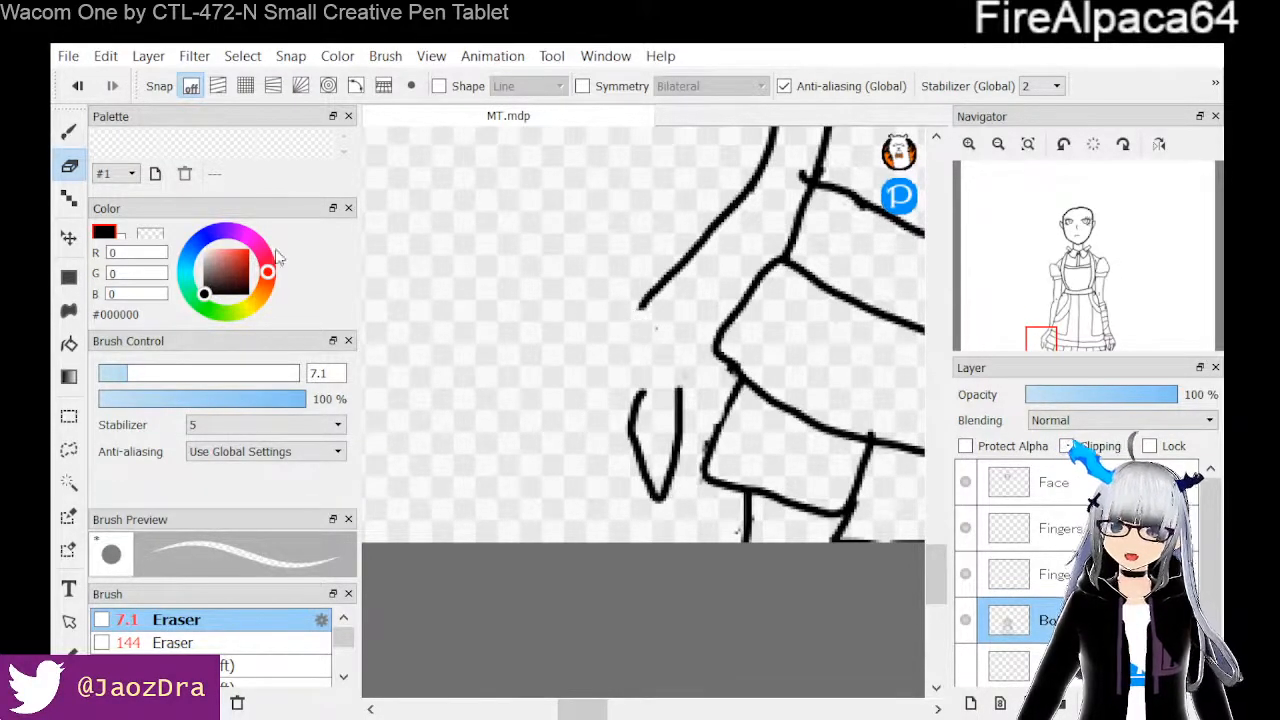
{"action": "left_click", "coordinate": [69, 131]}
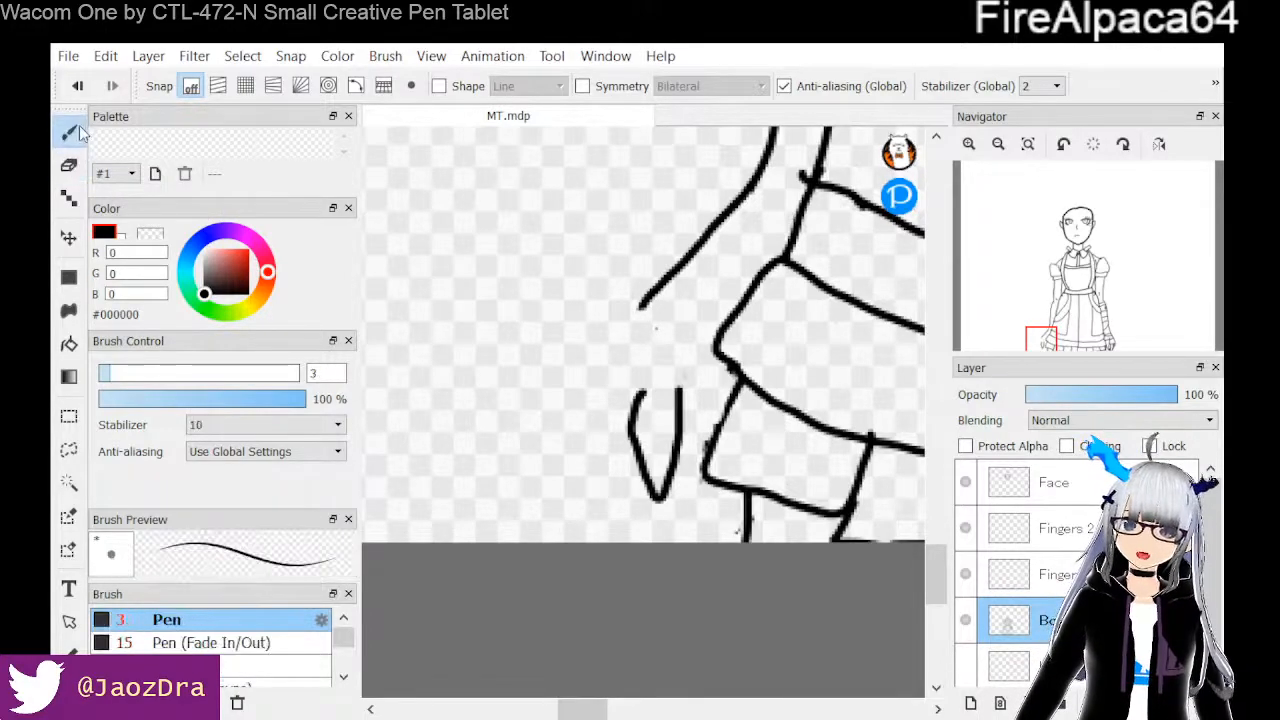
{"action": "left_click_drag", "start_coordinate": [641, 306], "coordinate": [636, 374]}
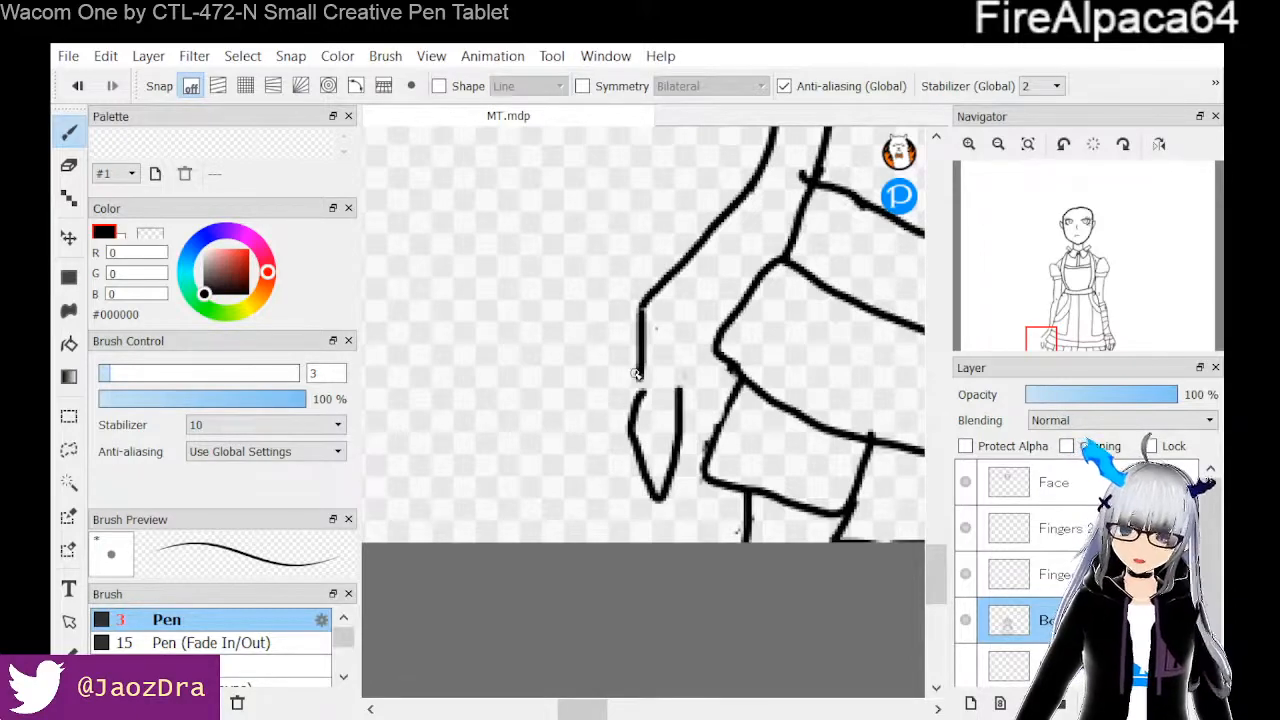
{"action": "key", "text": "ctrl+z"}
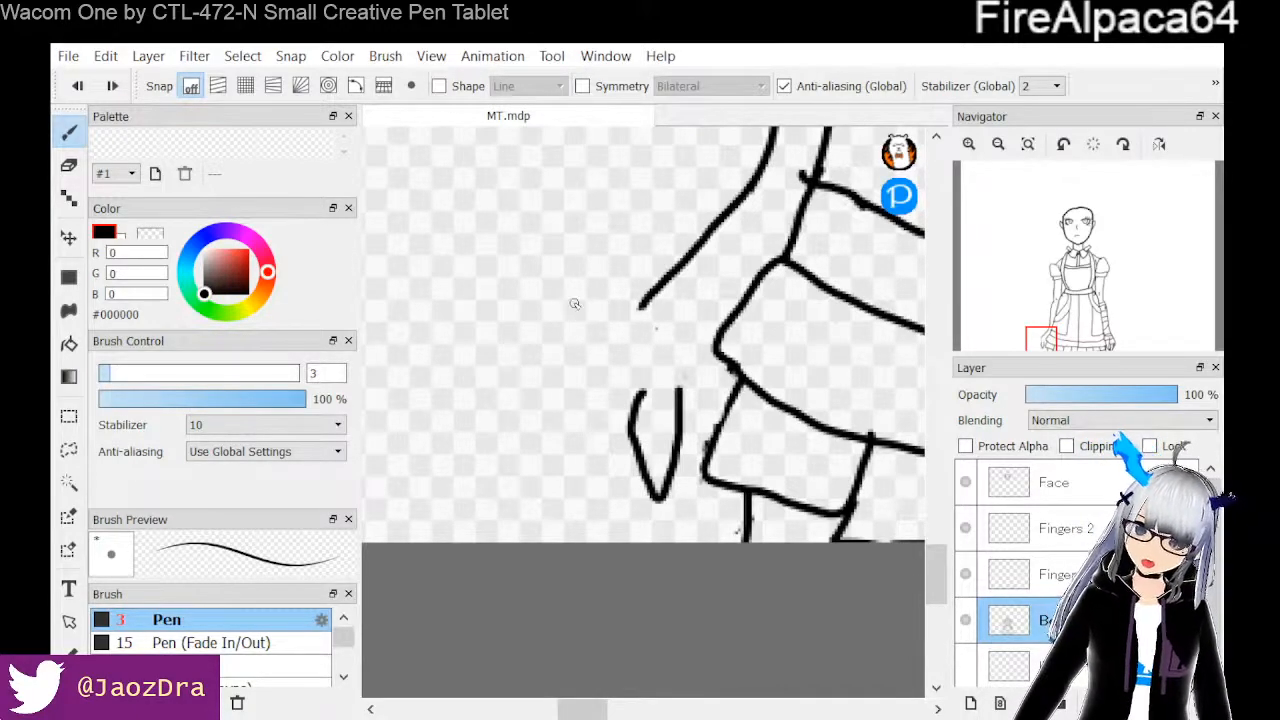
{"action": "mouse_move", "coordinate": [637, 308]}
{"action": "left_mouse_down"}
{"action": "mouse_move", "coordinate": [636, 410]}
{"action": "mouse_move", "coordinate": [645, 398]}
{"action": "left_mouse_up"}
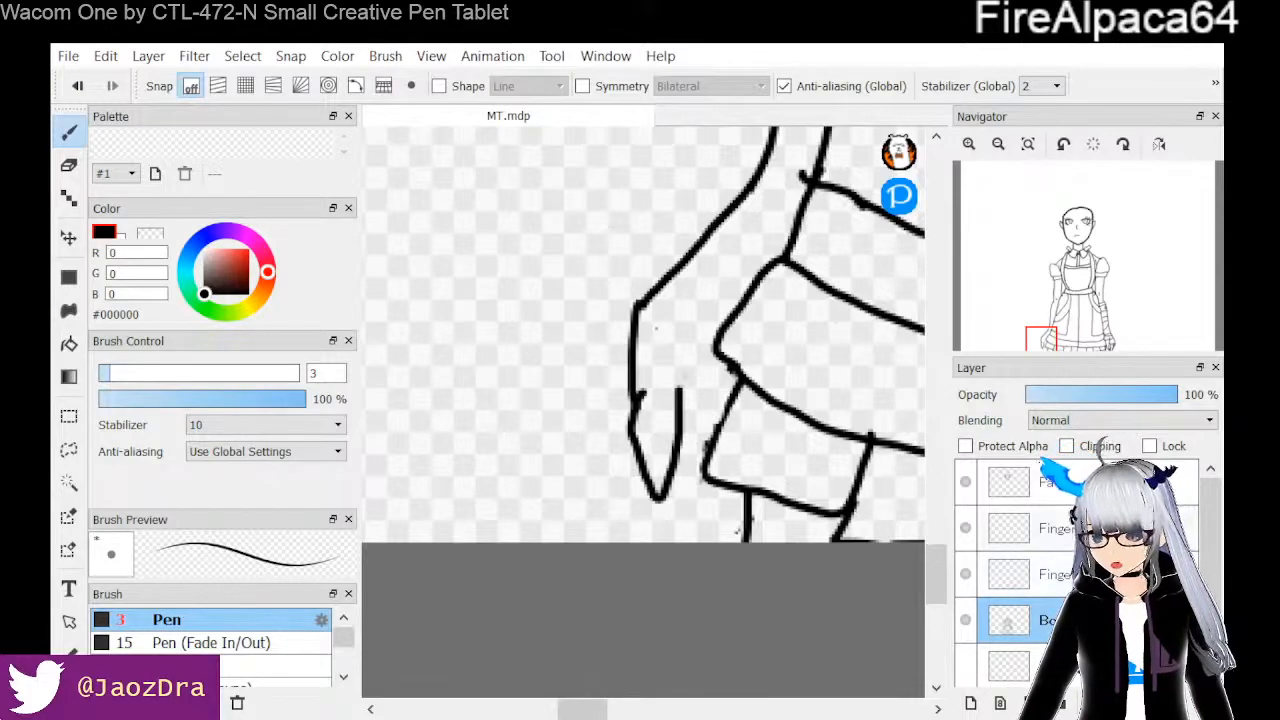
Erase the pointed finger from the Fingers 2 layer
{"action": "left_click", "coordinate": [1000, 525]}
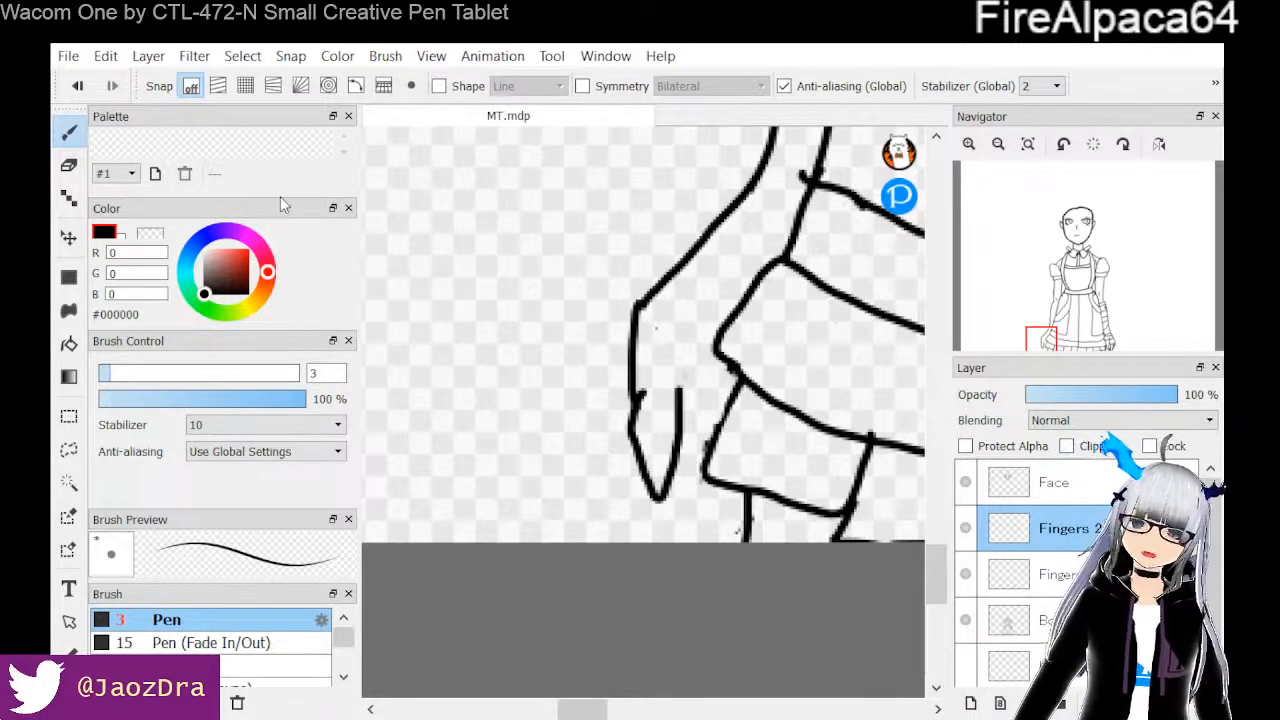
{"action": "left_click", "coordinate": [69, 165]}
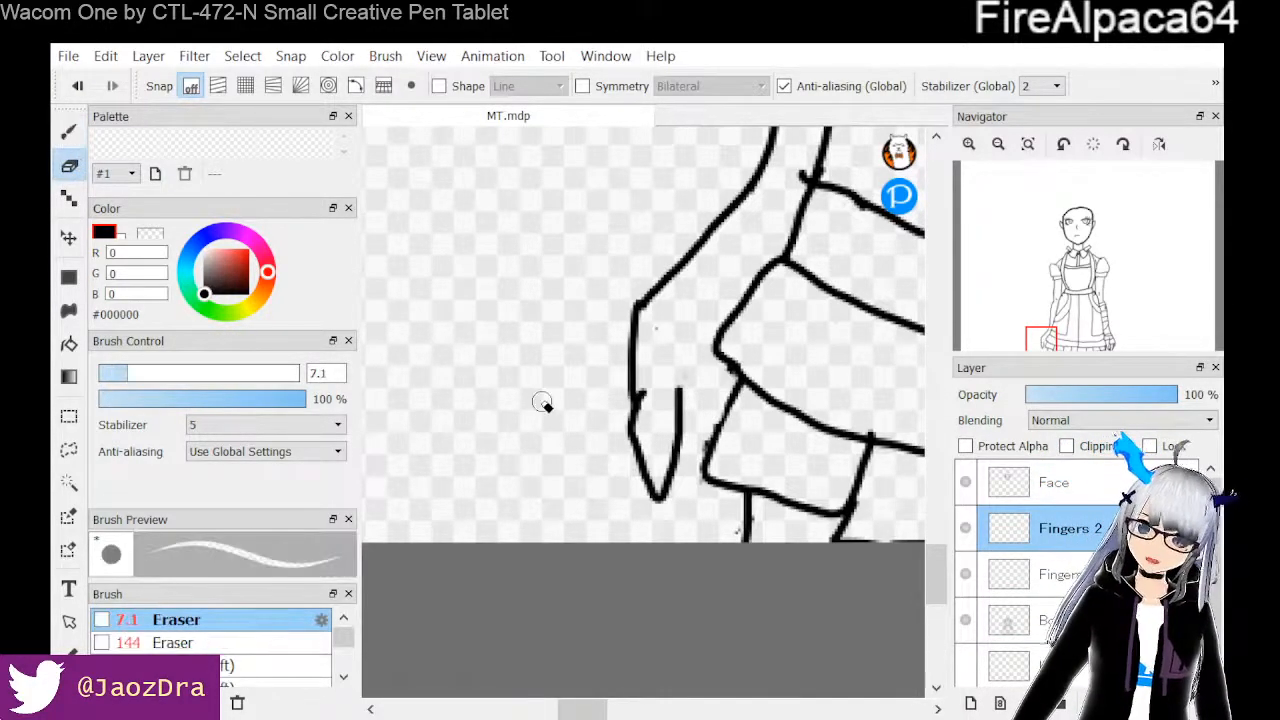
{"action": "mouse_move", "coordinate": [654, 400]}
{"action": "left_mouse_down"}
{"action": "mouse_move", "coordinate": [635, 432]}
{"action": "mouse_move", "coordinate": [646, 396]}
{"action": "mouse_move", "coordinate": [667, 379]}
{"action": "mouse_move", "coordinate": [679, 392]}
{"action": "mouse_move", "coordinate": [657, 483]}
{"action": "mouse_move", "coordinate": [642, 457]}
{"action": "mouse_move", "coordinate": [653, 434]}
{"action": "mouse_move", "coordinate": [621, 496]}
{"action": "mouse_move", "coordinate": [612, 467]}
{"action": "mouse_move", "coordinate": [657, 424]}
{"action": "mouse_move", "coordinate": [652, 488]}
{"action": "mouse_move", "coordinate": [671, 458]}
{"action": "mouse_move", "coordinate": [654, 488]}
{"action": "left_mouse_up"}
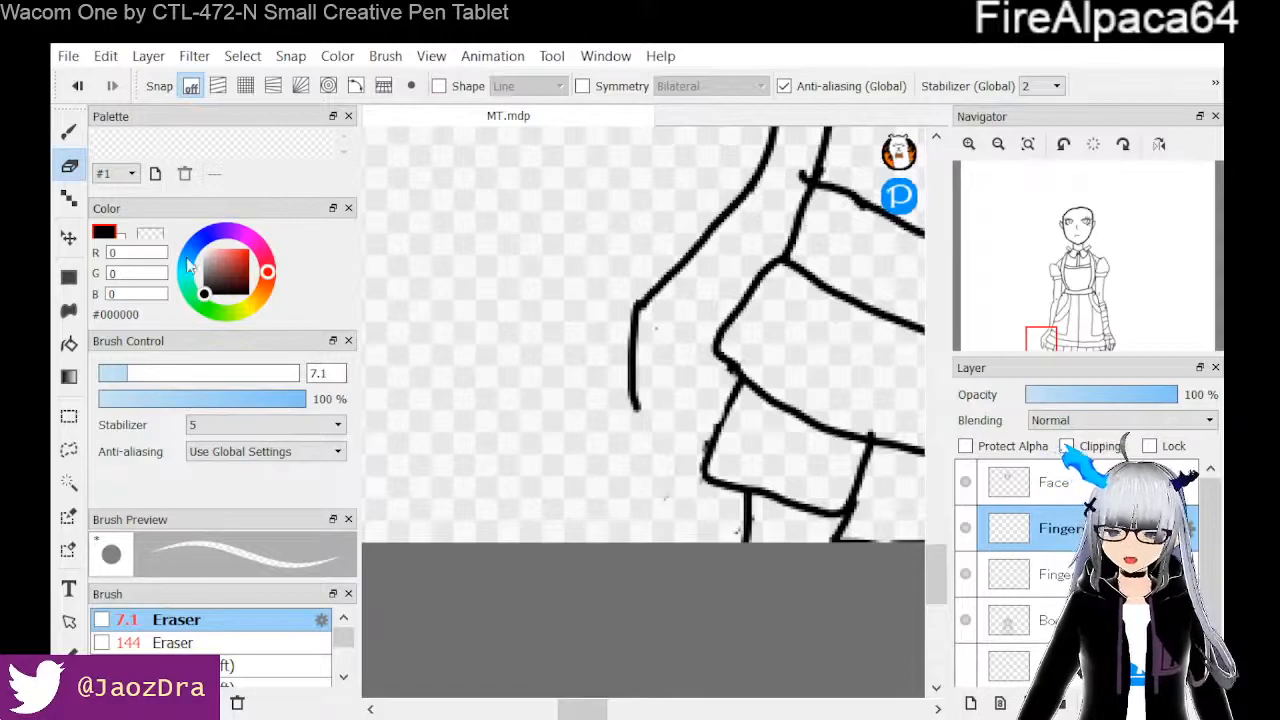
Trim the hooked end of the hand outline on its own layer and extend the line diagonally down toward the skirt hem
{"action": "left_click", "coordinate": [1008, 620]}
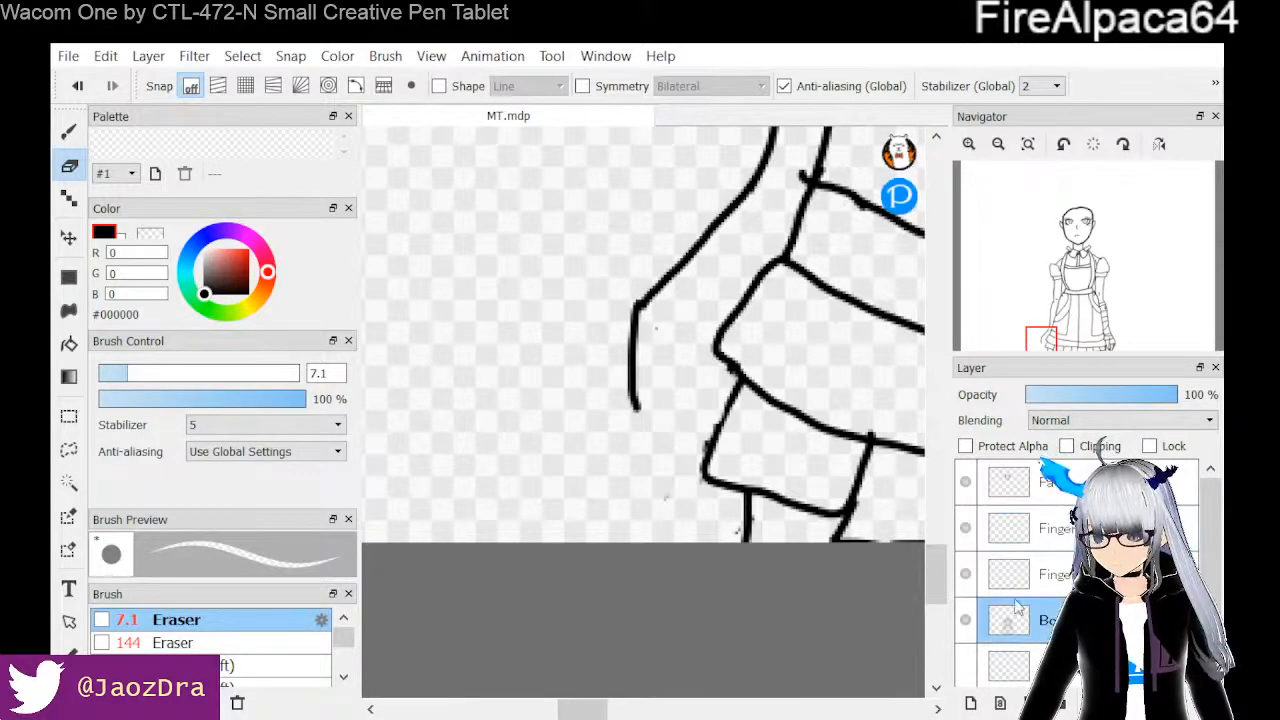
{"action": "left_click", "coordinate": [638, 398]}
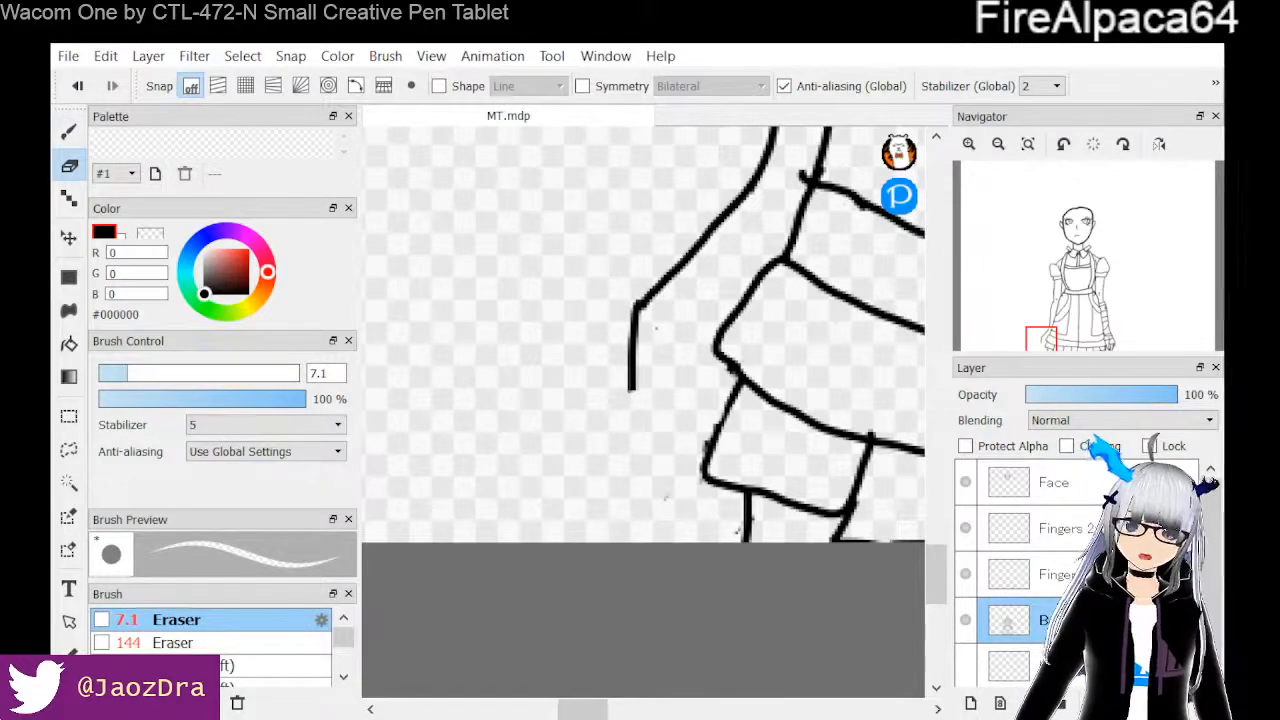
{"action": "left_click", "coordinate": [70, 133]}
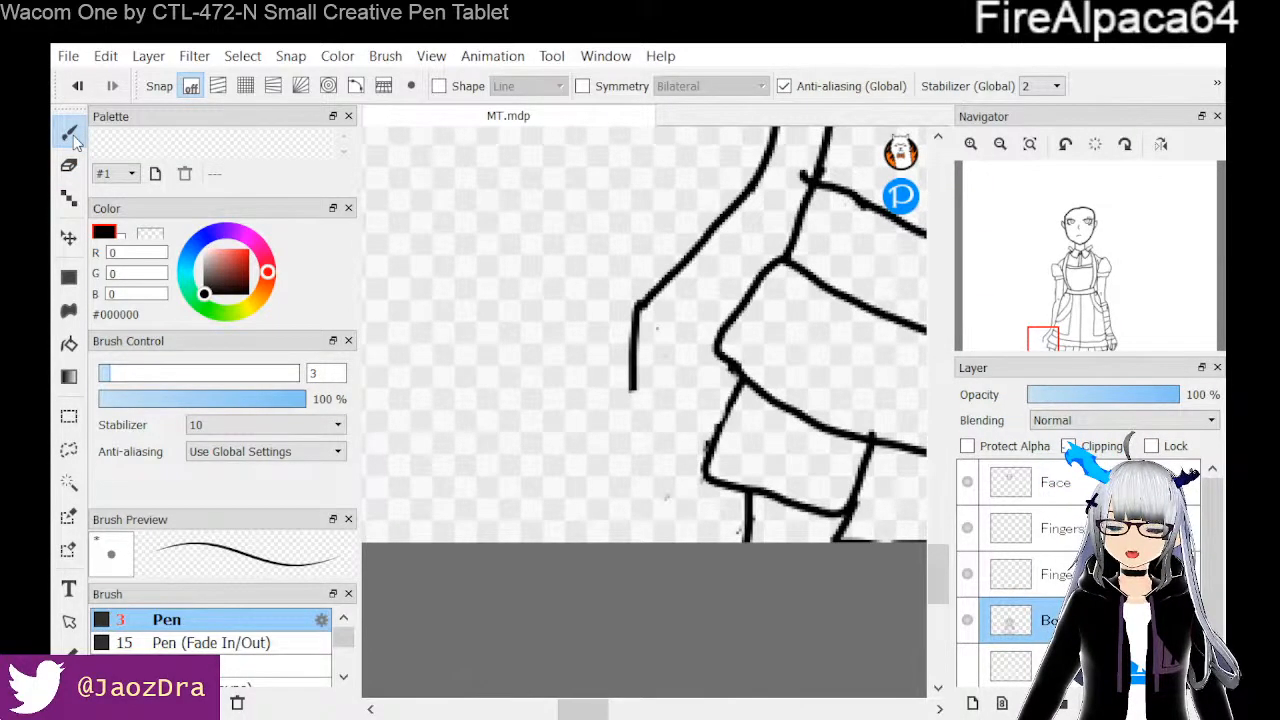
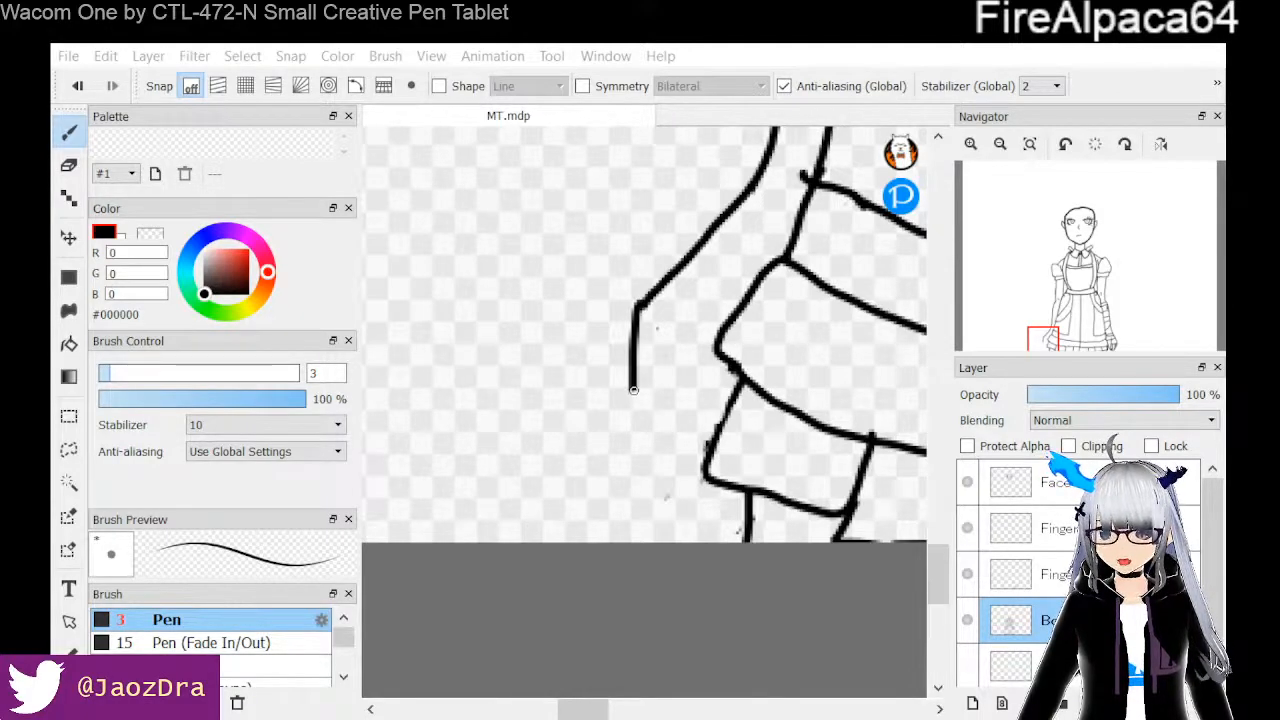
{"action": "left_click_drag", "start_coordinate": [634, 400], "coordinate": [656, 450]}
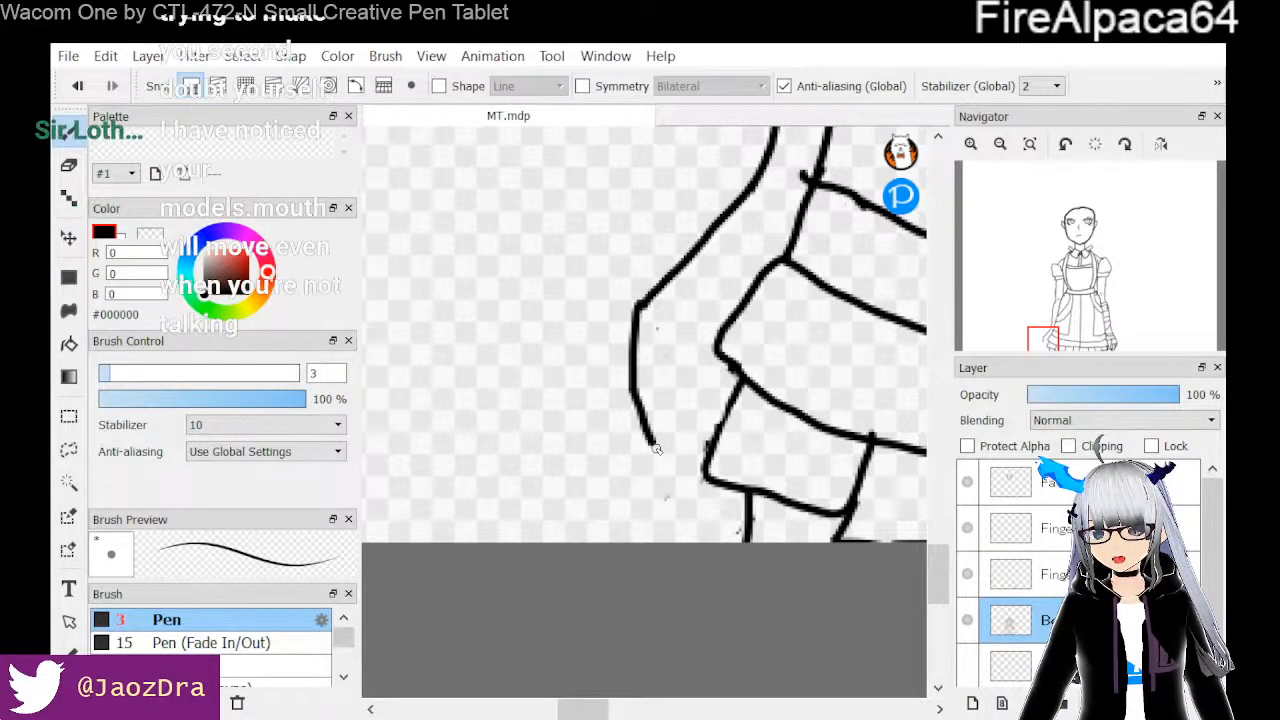
{"action": "left_click_drag", "start_coordinate": [656, 450], "coordinate": [661, 463]}
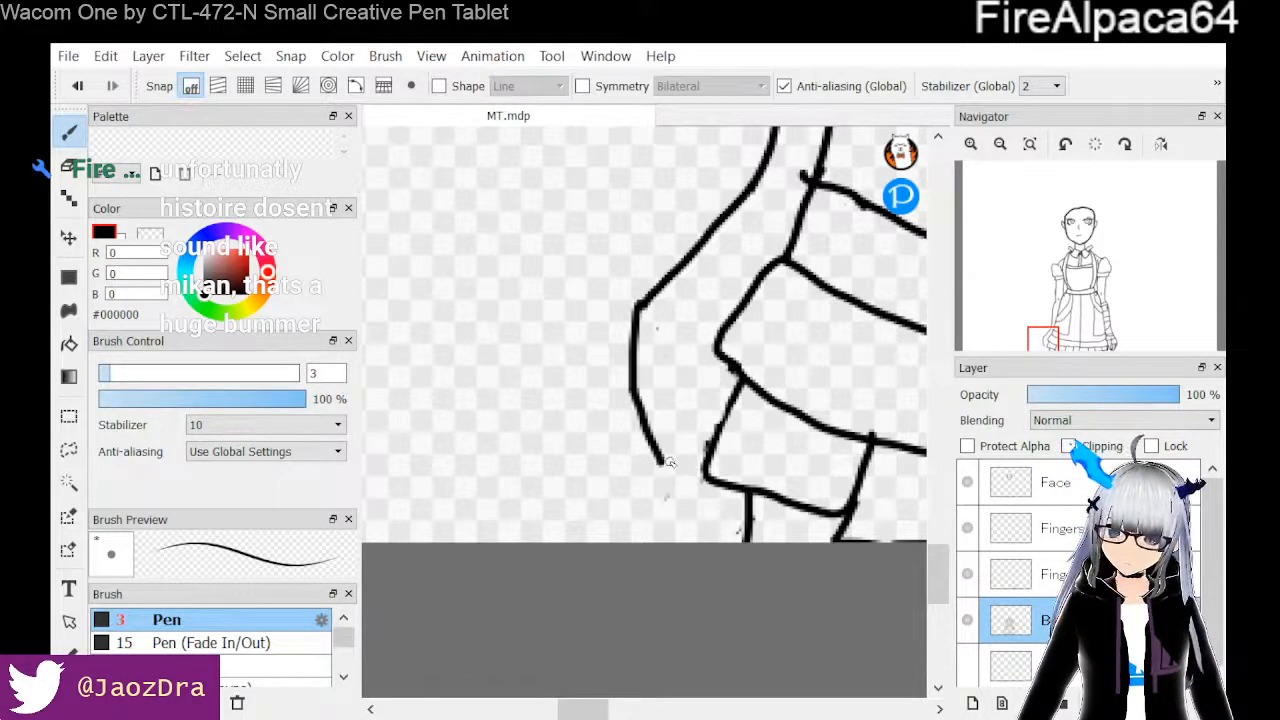
{"action": "left_click_drag", "start_coordinate": [658, 460], "coordinate": [670, 478]}
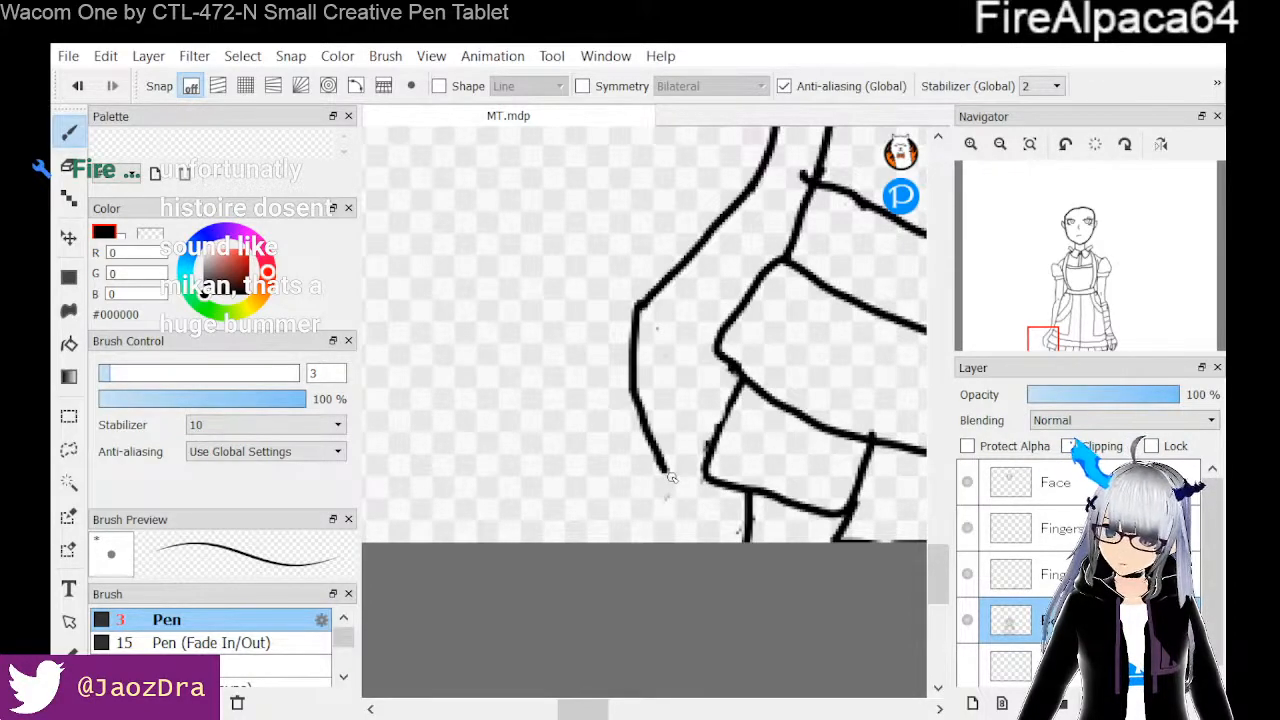
{"action": "left_click_drag", "start_coordinate": [663, 467], "coordinate": [671, 482]}
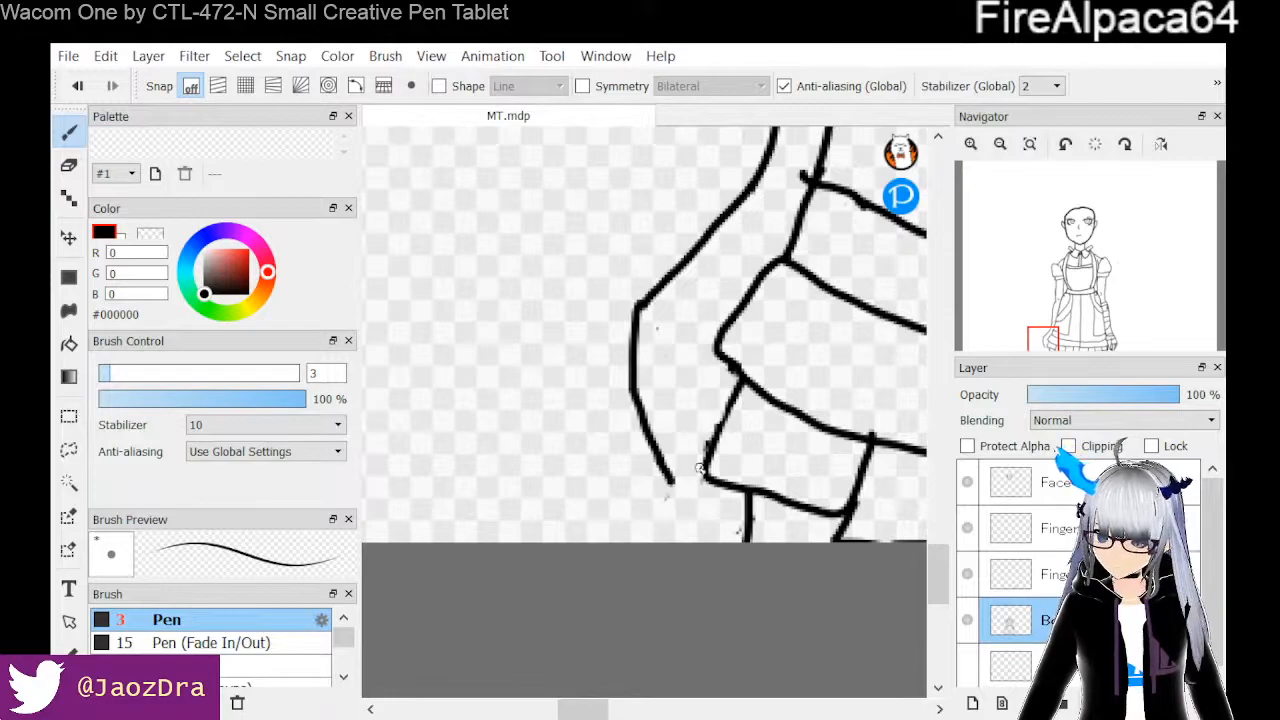
Shorten the diagonal end of the hand outline with the Eraser, leaving a short stub
{"action": "left_click", "coordinate": [72, 168]}
{"action": "left_click_drag", "start_coordinate": [674, 483], "coordinate": [668, 472]}
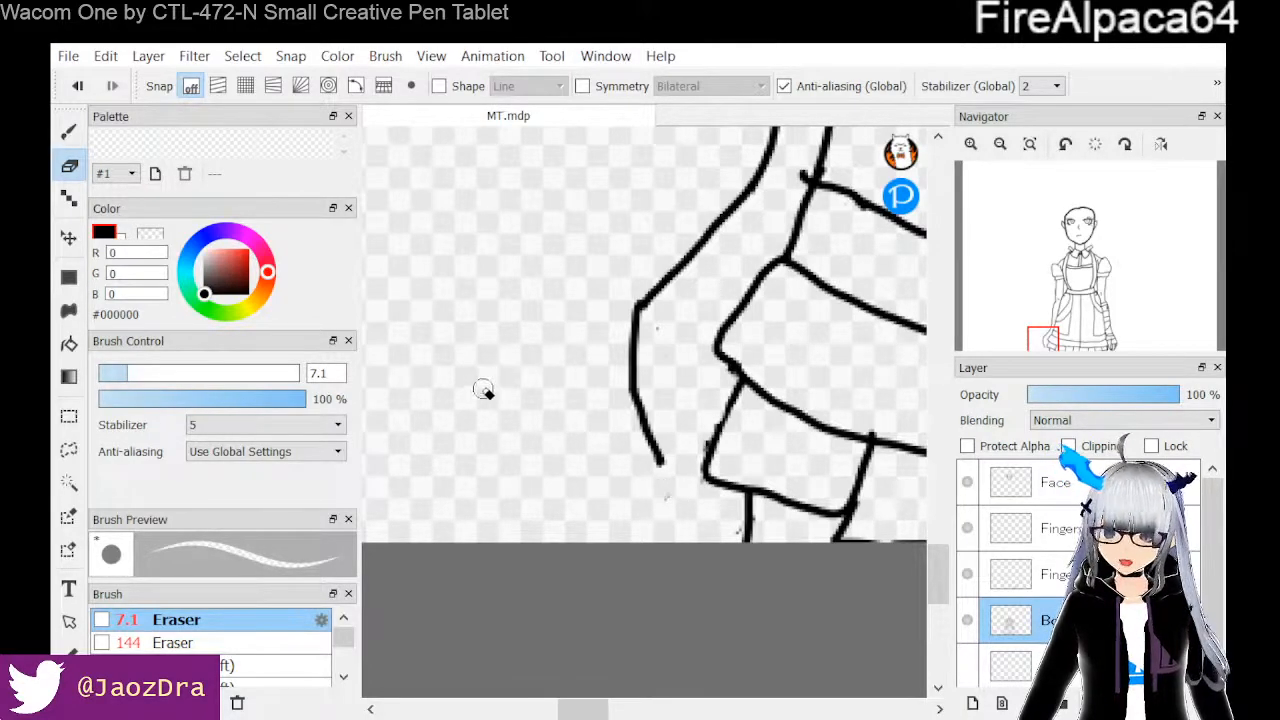
{"action": "mouse_move", "coordinate": [621, 454]}
{"action": "left_mouse_down"}
{"action": "mouse_move", "coordinate": [658, 458]}
{"action": "mouse_move", "coordinate": [640, 462]}
{"action": "left_mouse_up"}
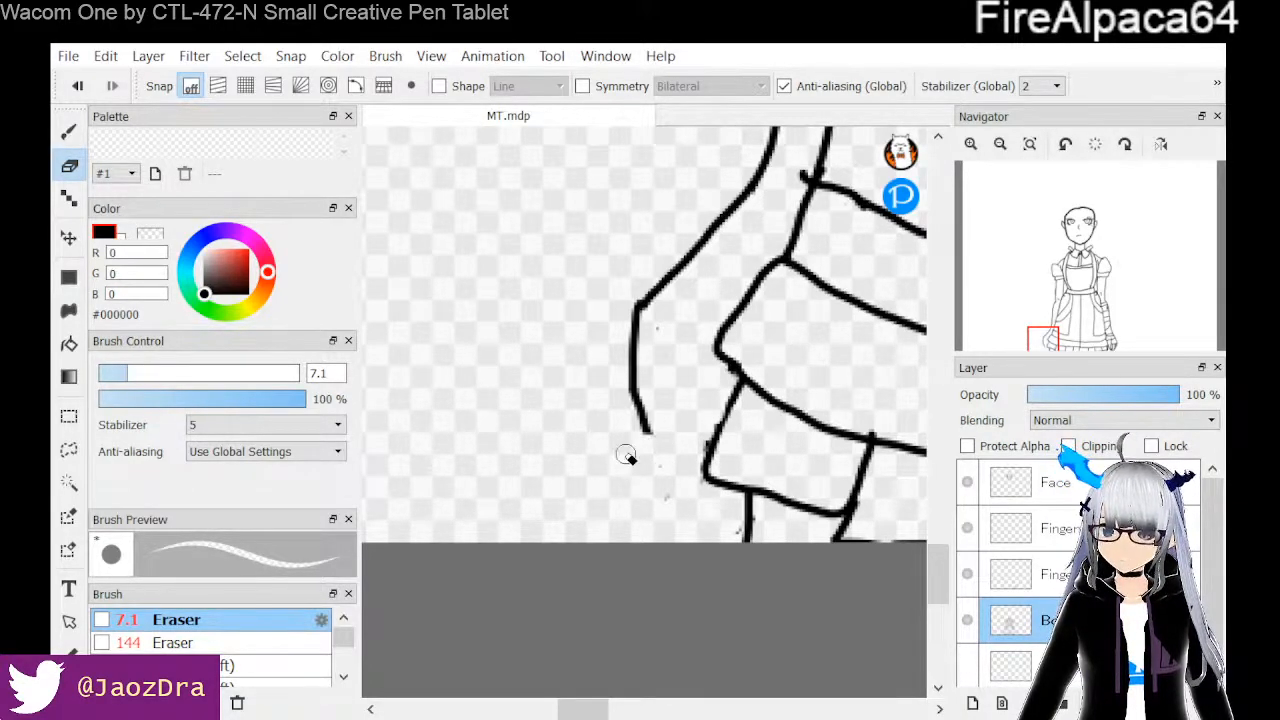
Set the Pen size to 1.5 and draw a short, nearly vertical detail line inside the hand outline
{"action": "key", "text": "b"}
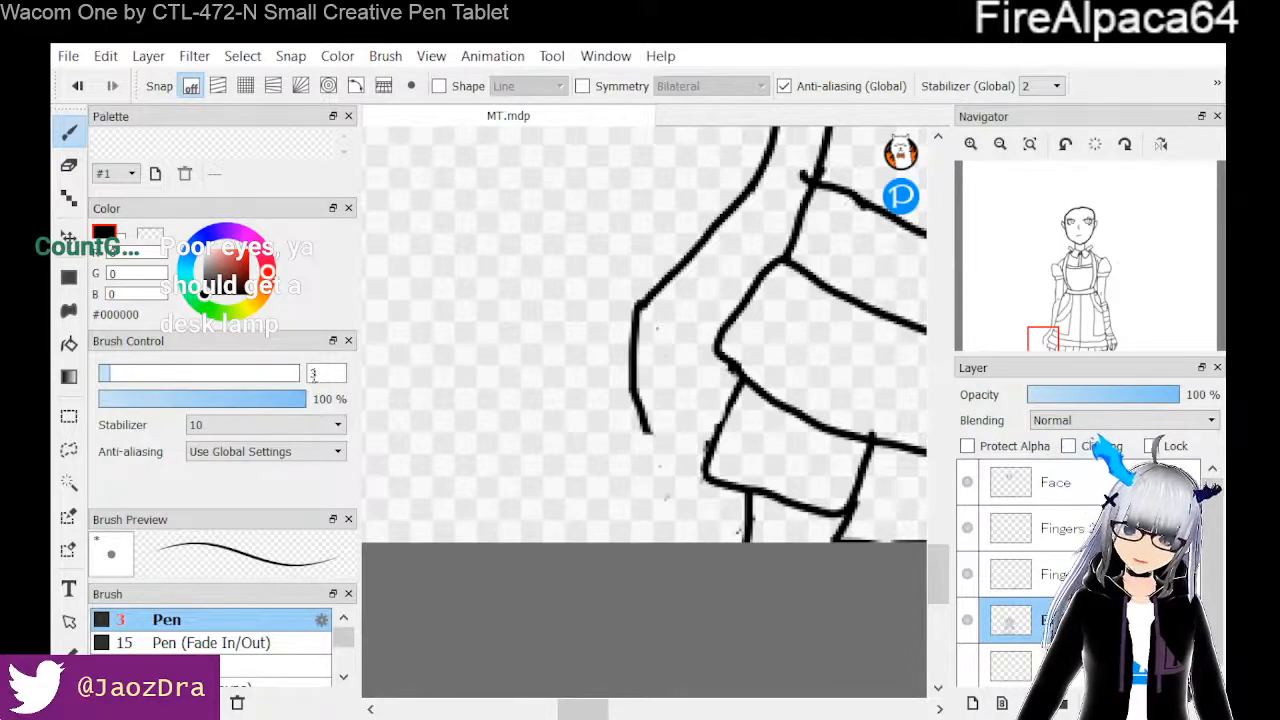
{"action": "left_click", "coordinate": [327, 373]}
{"action": "key", "text": "BackSpace"}
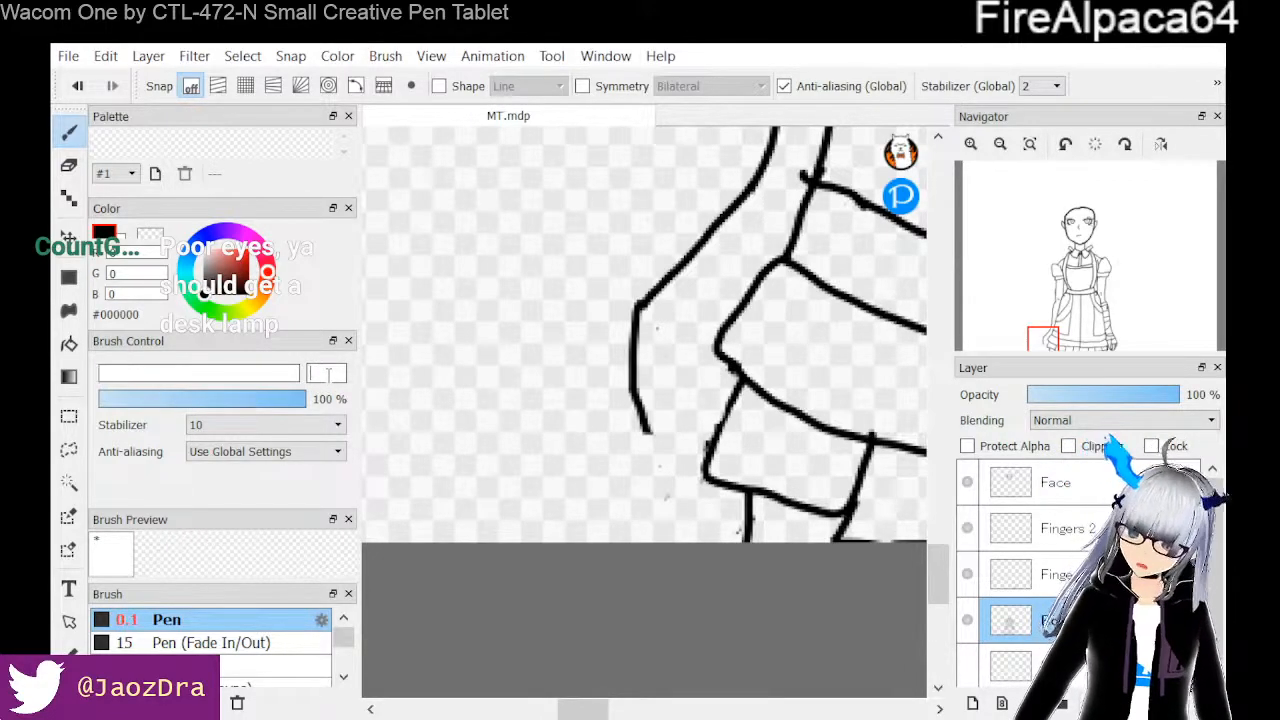
{"action": "type", "text": "1"}
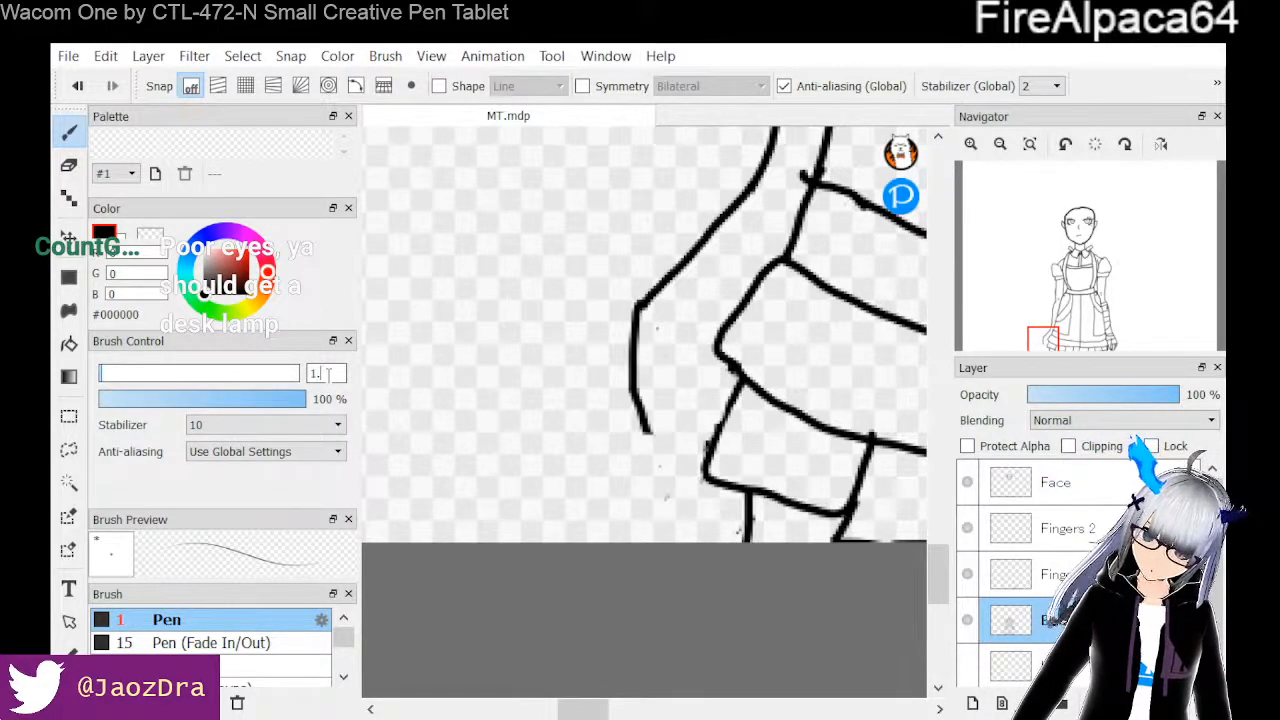
{"action": "type", "text": "."}
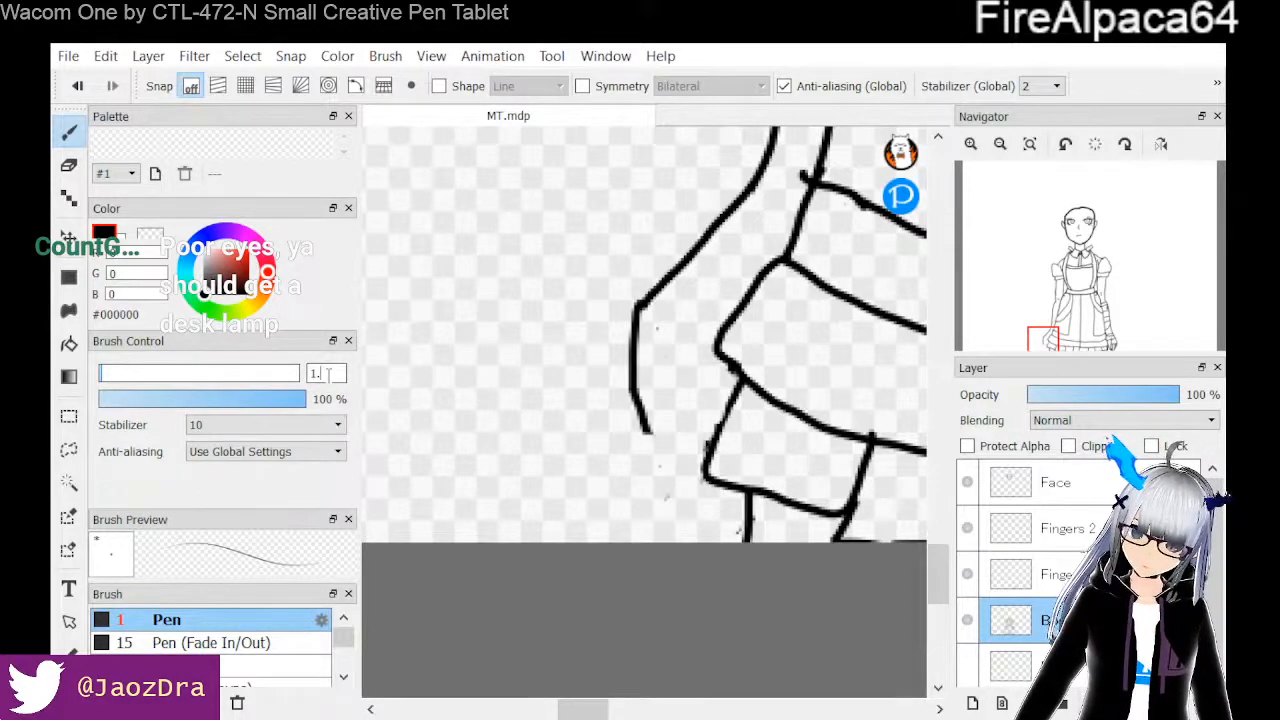
{"action": "type", "text": "5"}
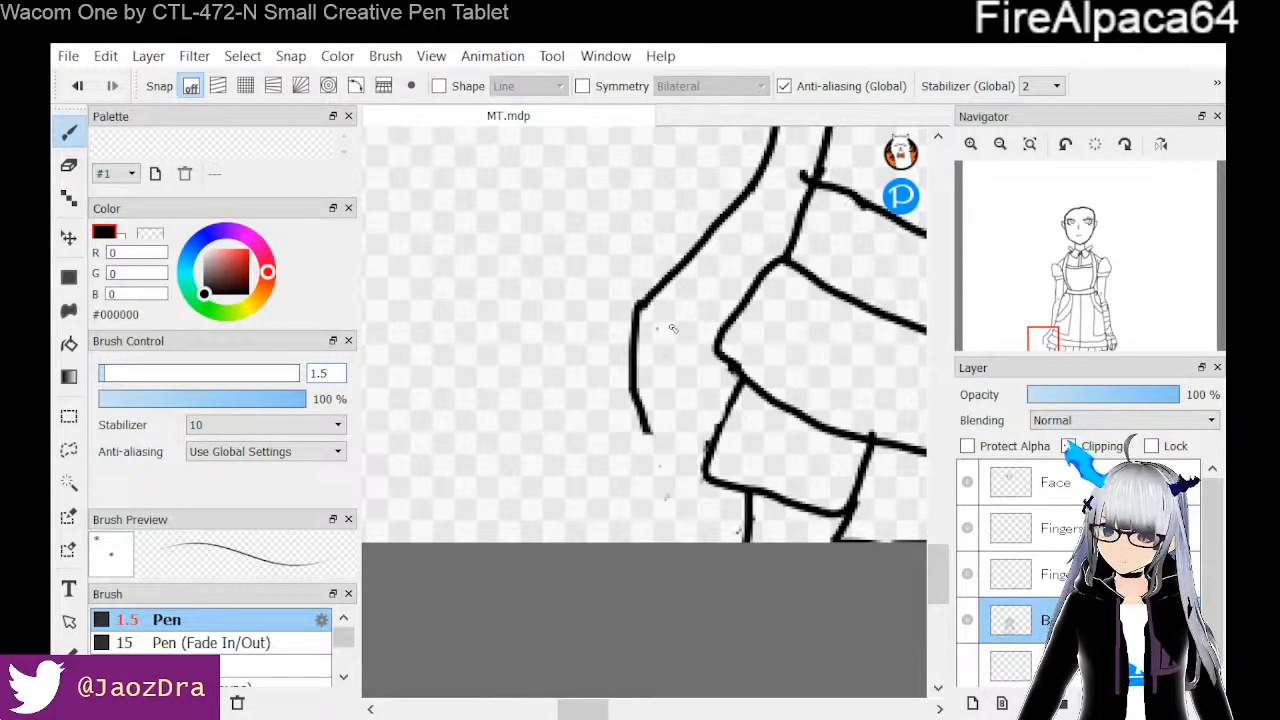
{"action": "left_click_drag", "start_coordinate": [677, 339], "coordinate": [666, 388]}
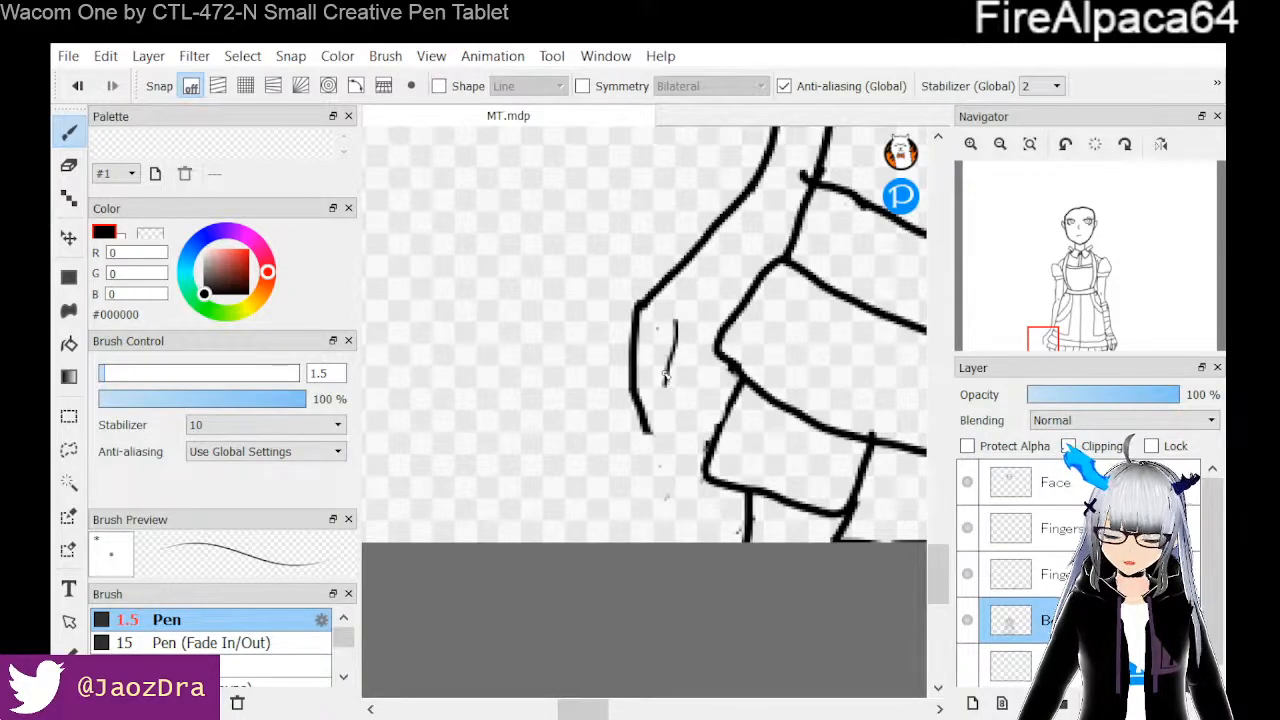
{"action": "key", "text": "ctrl+z"}
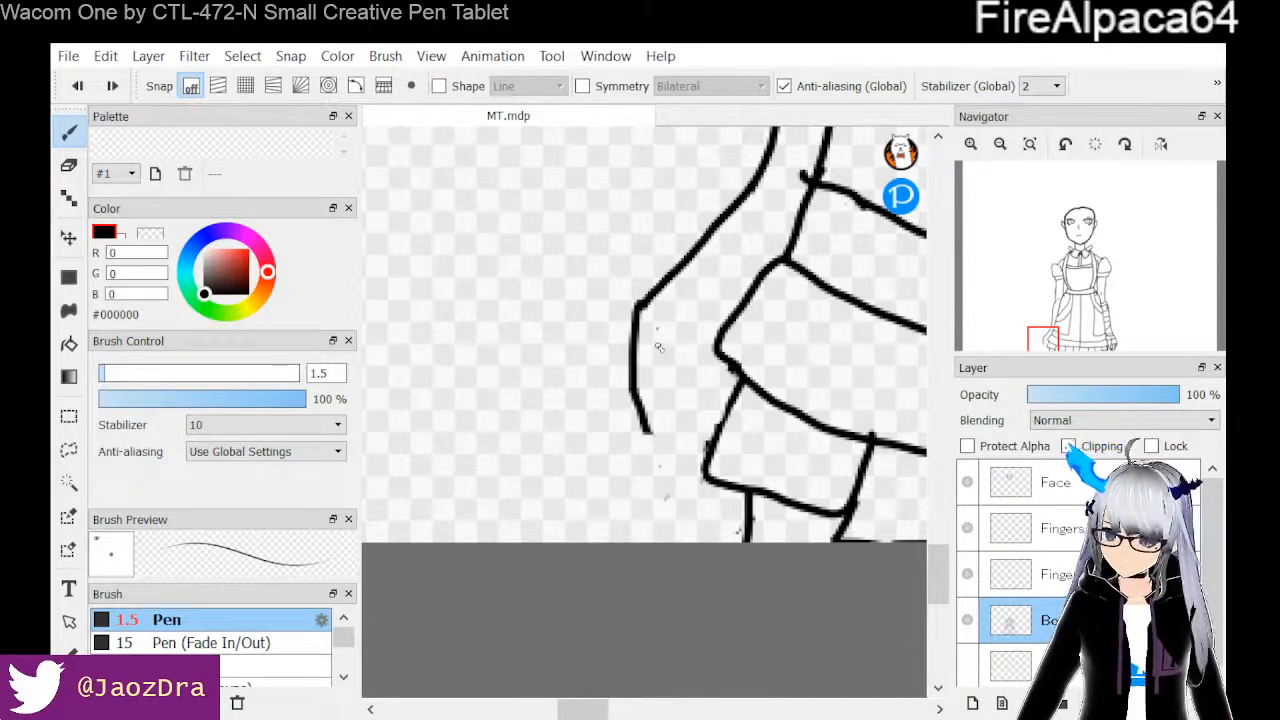
{"action": "left_click_drag", "start_coordinate": [675, 328], "coordinate": [672, 395]}
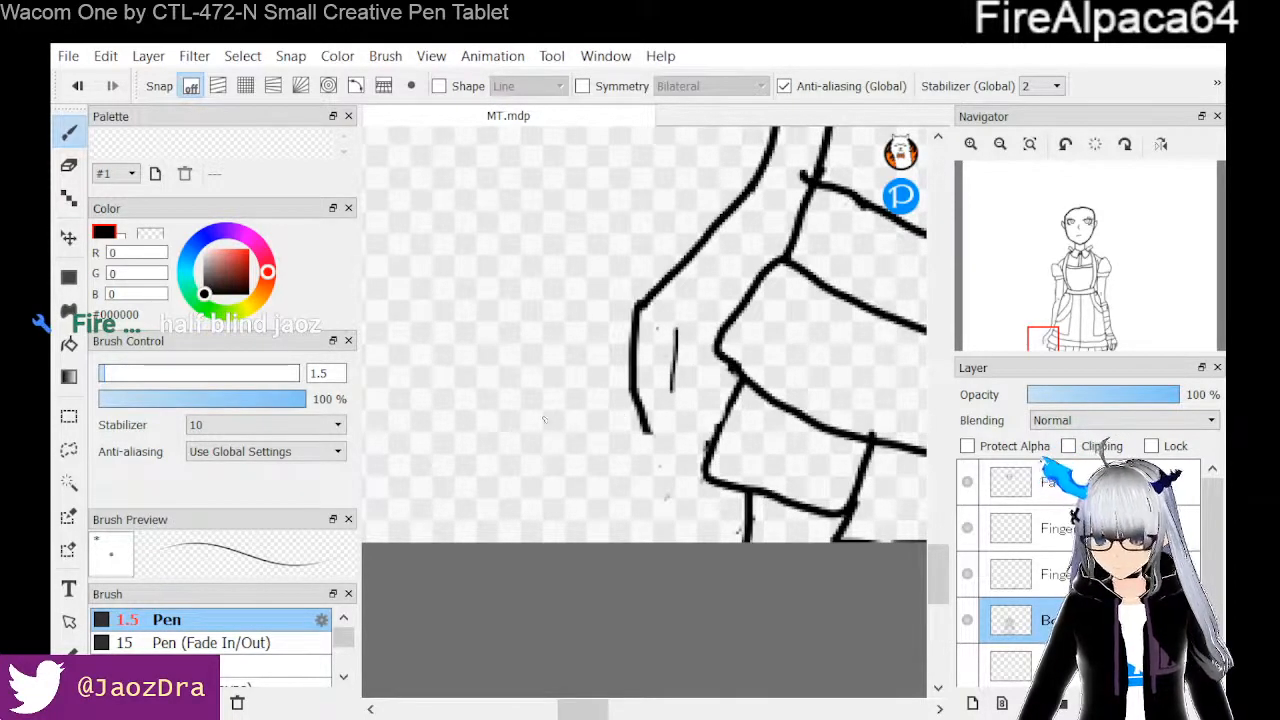
Set the Pen size to 3 and erase the slanted lower end of the hand outline
{"action": "double_click", "coordinate": [325, 373]}
{"action": "key", "text": "BackSpace"}
{"action": "type", "text": "3"}
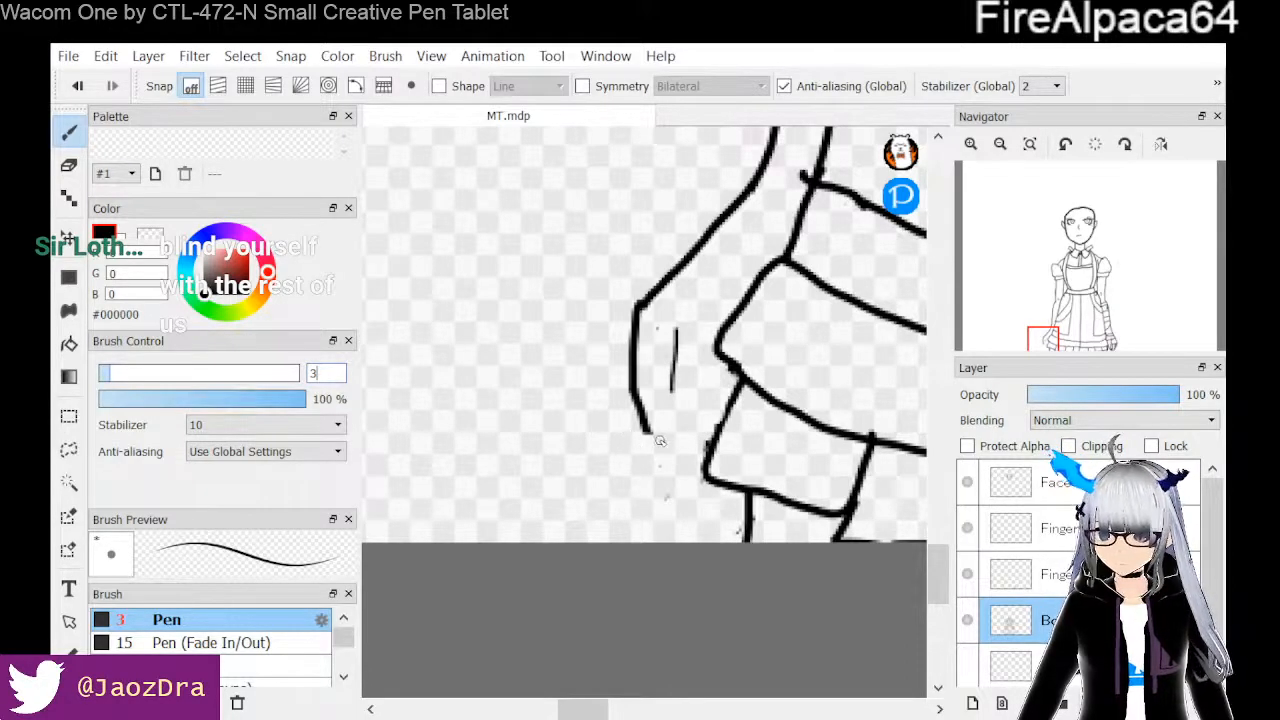
{"action": "key", "text": "e"}
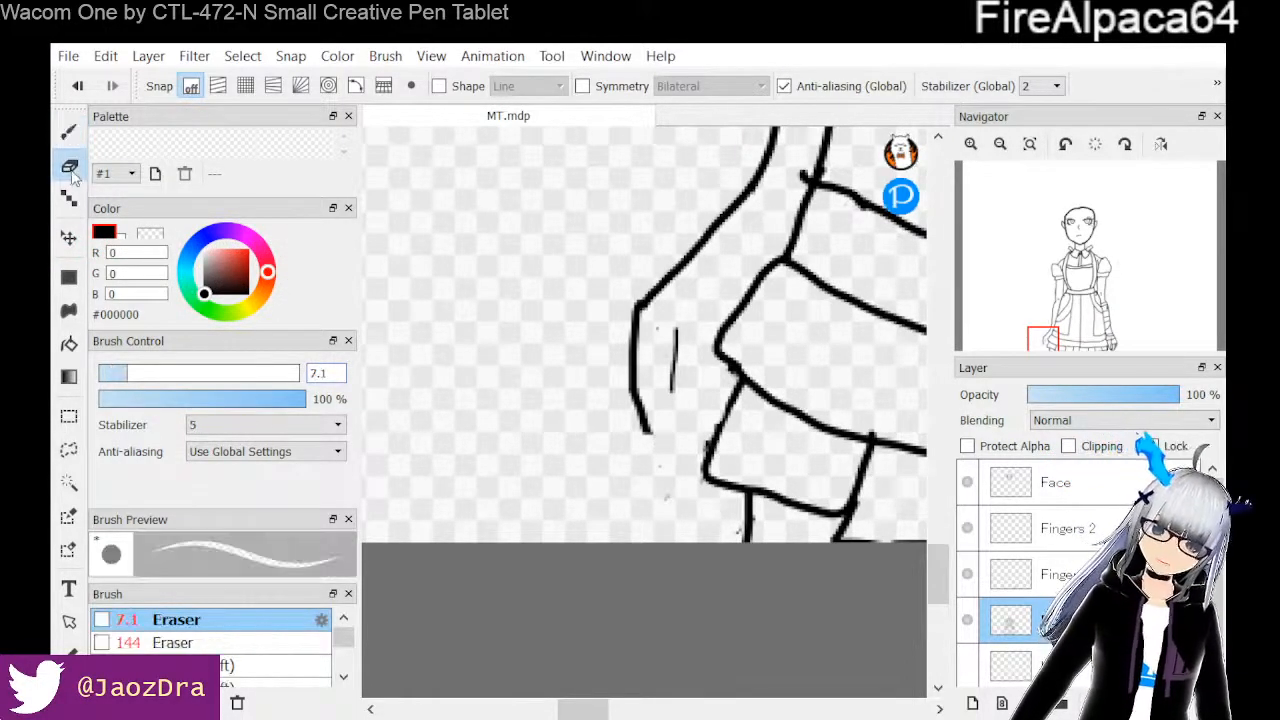
{"action": "left_click_drag", "start_coordinate": [648, 443], "coordinate": [632, 408]}
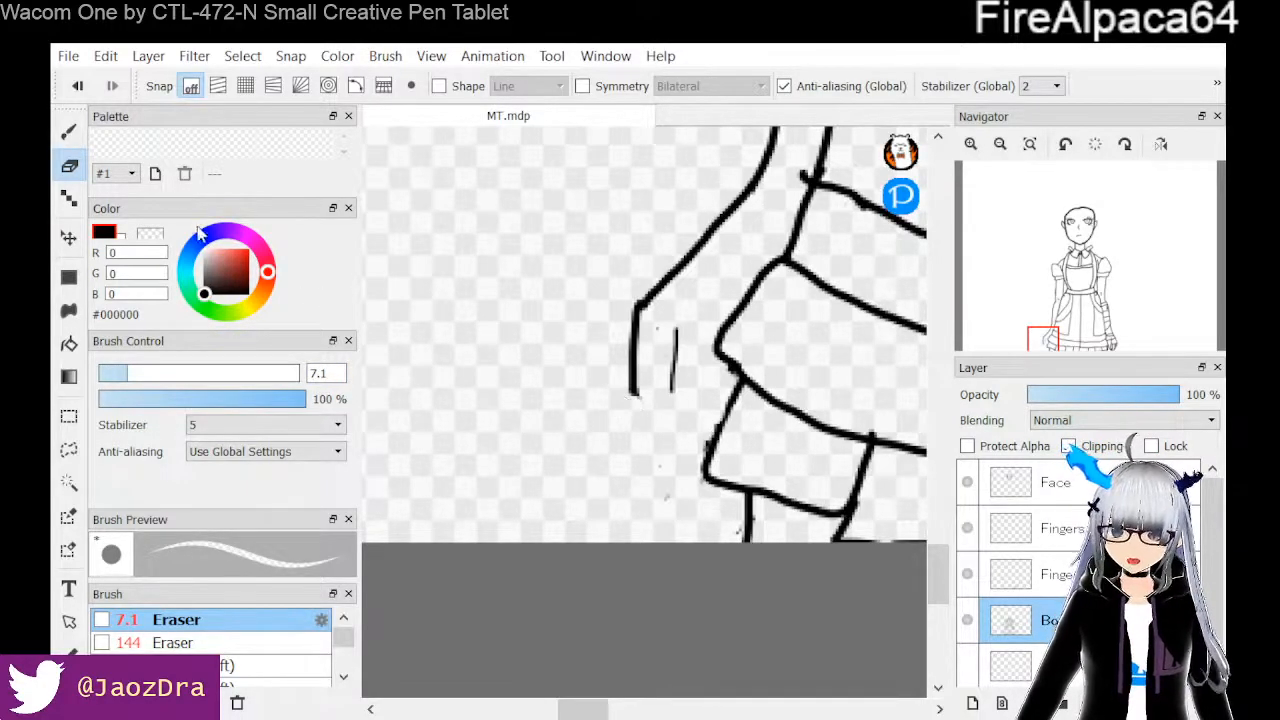
Extend the hand outline down into a rounded fingertip and draw the finger's inner edge from the thin detail line to the tip
{"action": "left_click", "coordinate": [74, 136]}
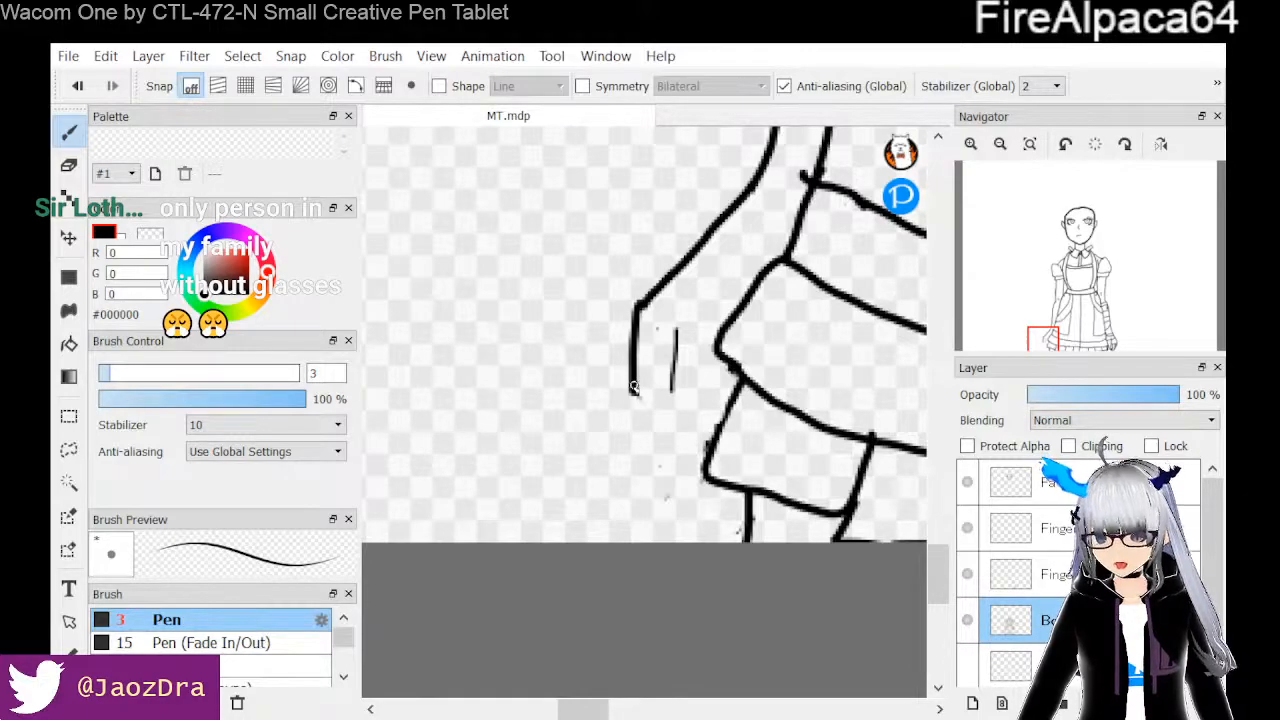
{"action": "left_click_drag", "start_coordinate": [633, 391], "coordinate": [633, 422]}
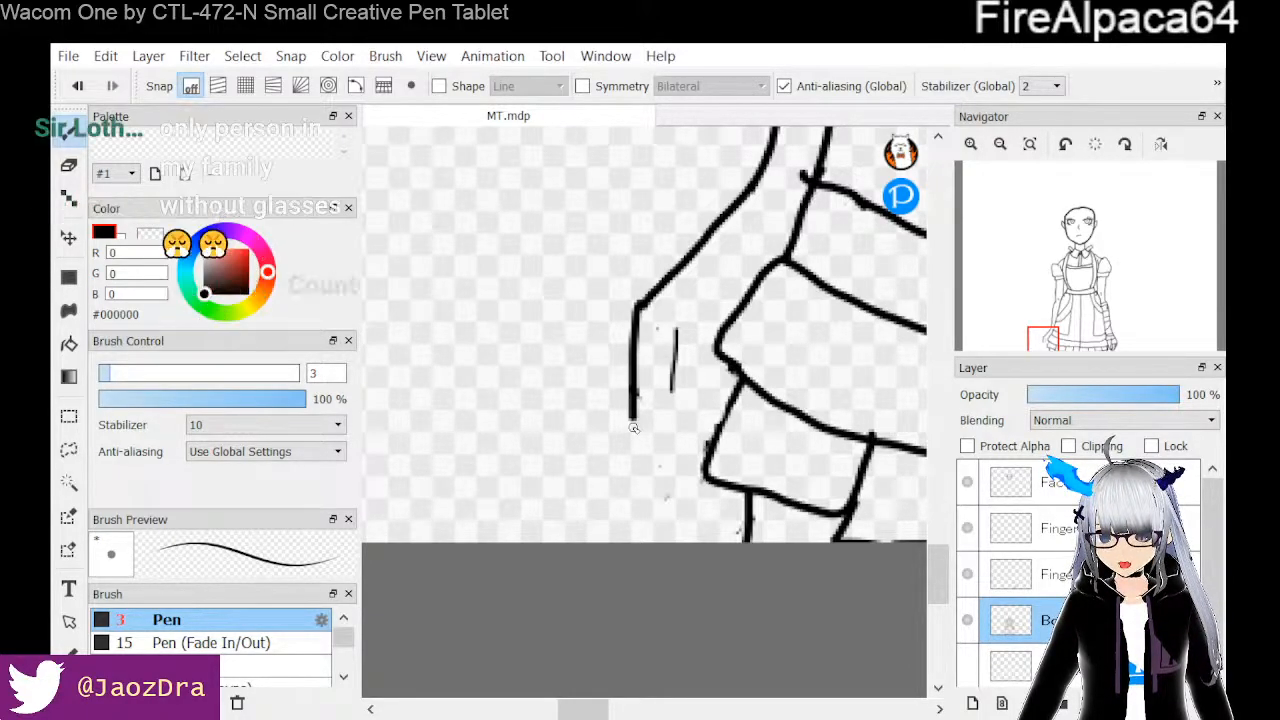
{"action": "mouse_move", "coordinate": [633, 427]}
{"action": "left_mouse_down"}
{"action": "mouse_move", "coordinate": [637, 472]}
{"action": "mouse_move", "coordinate": [663, 498]}
{"action": "left_mouse_up"}
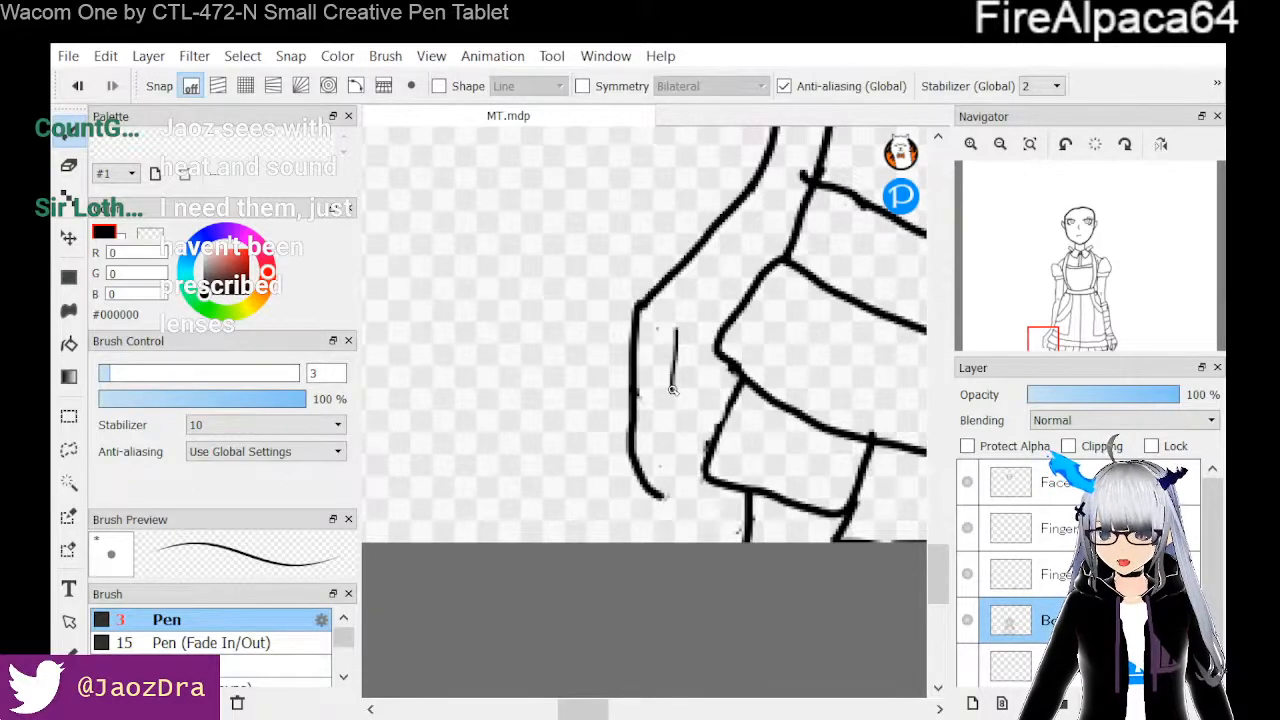
{"action": "left_click_drag", "start_coordinate": [673, 392], "coordinate": [663, 502]}
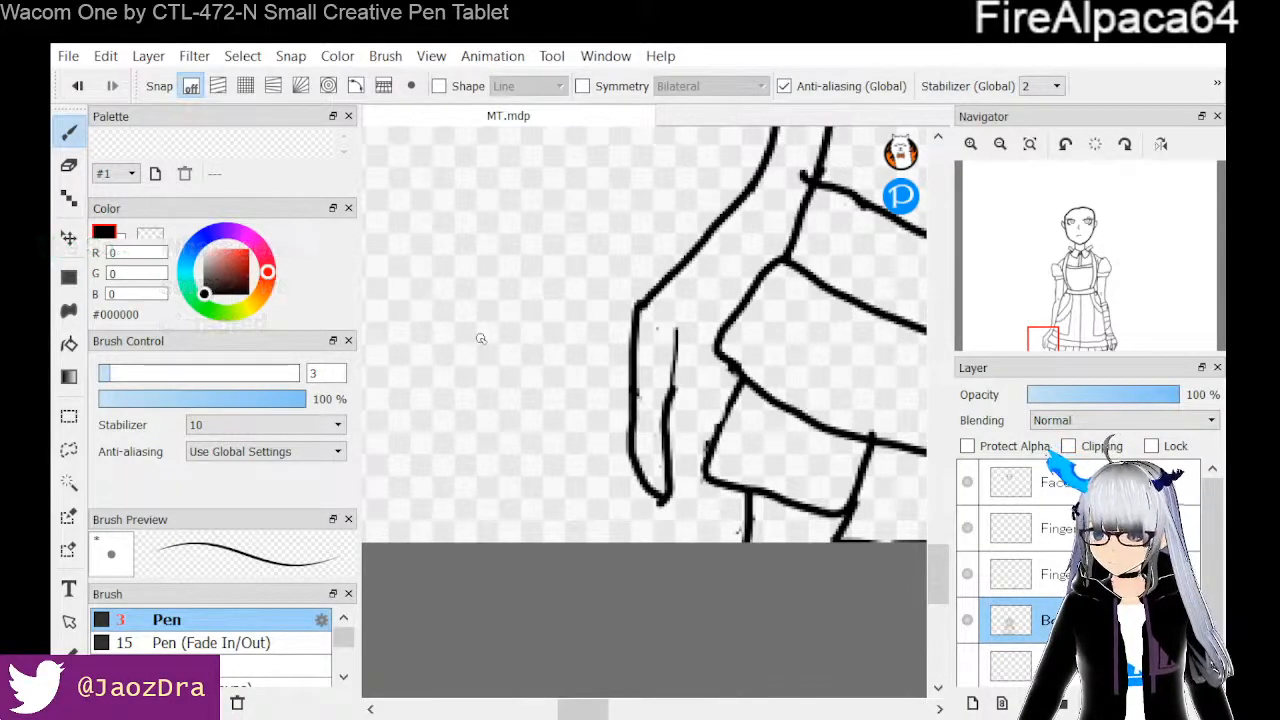
Erase the thin detail line and cut the finger's inner edge back to a short hook at the fingertip
{"action": "left_click", "coordinate": [68, 165]}
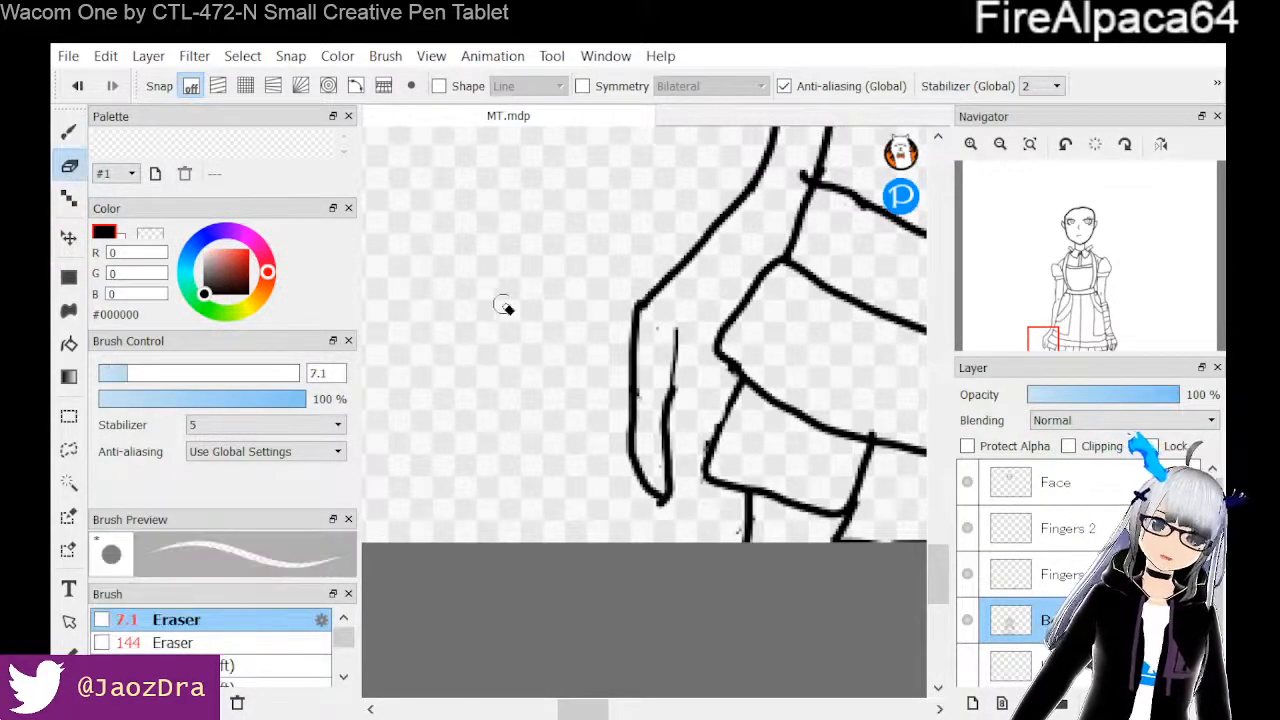
{"action": "mouse_move", "coordinate": [665, 402]}
{"action": "left_mouse_down"}
{"action": "mouse_move", "coordinate": [667, 444]}
{"action": "mouse_move", "coordinate": [678, 325]}
{"action": "mouse_move", "coordinate": [654, 391]}
{"action": "left_mouse_up"}
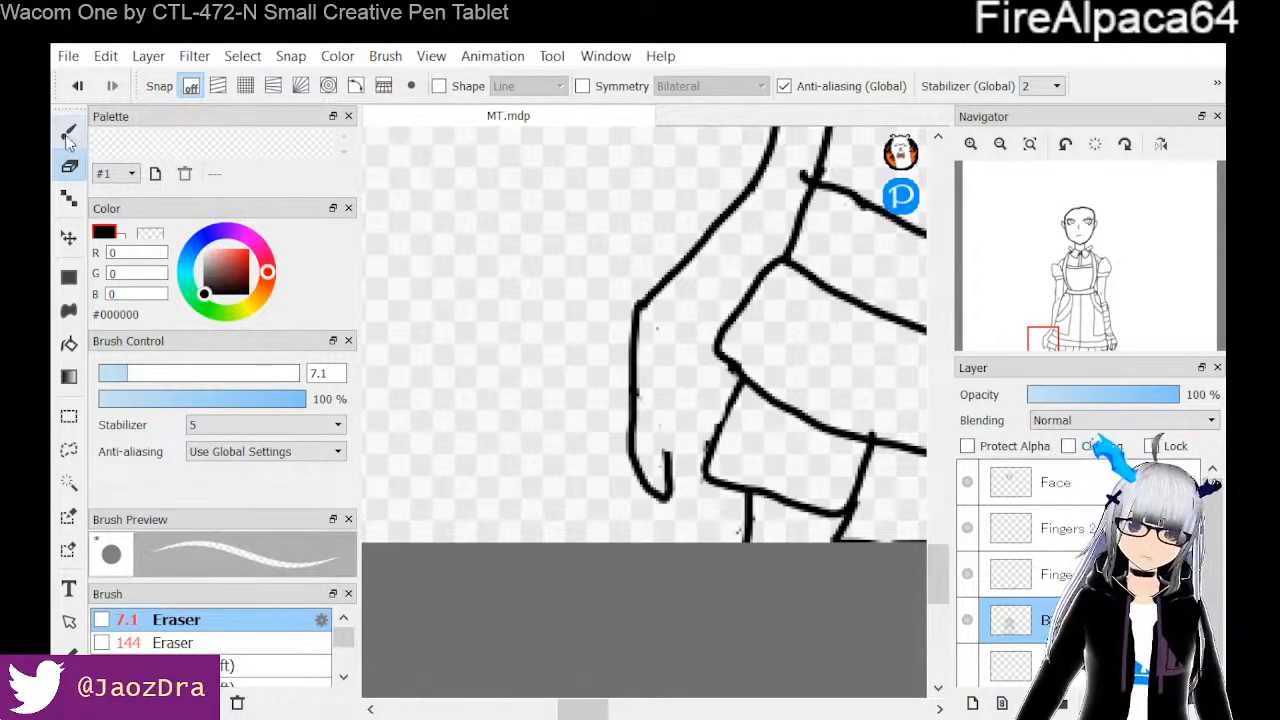
{"action": "left_click", "coordinate": [77, 86]}
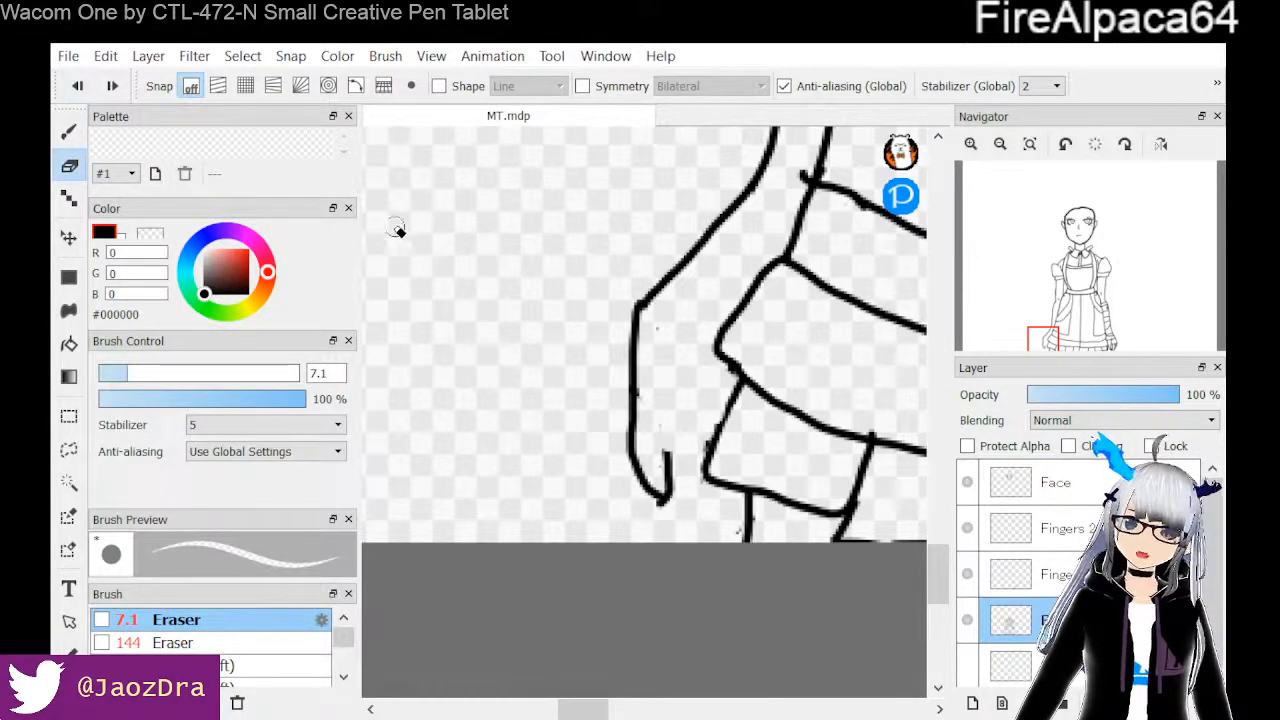
{"action": "left_click", "coordinate": [70, 134]}
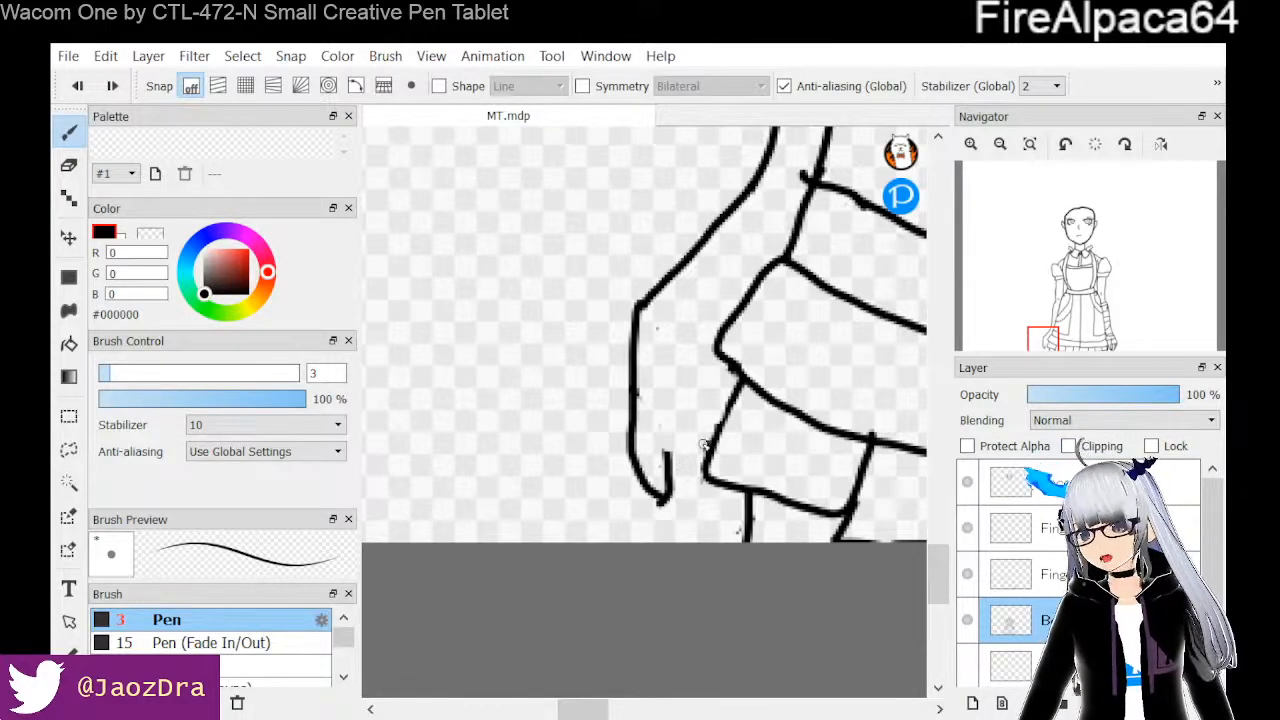
{"action": "left_click_drag", "start_coordinate": [666, 456], "coordinate": [672, 431]}
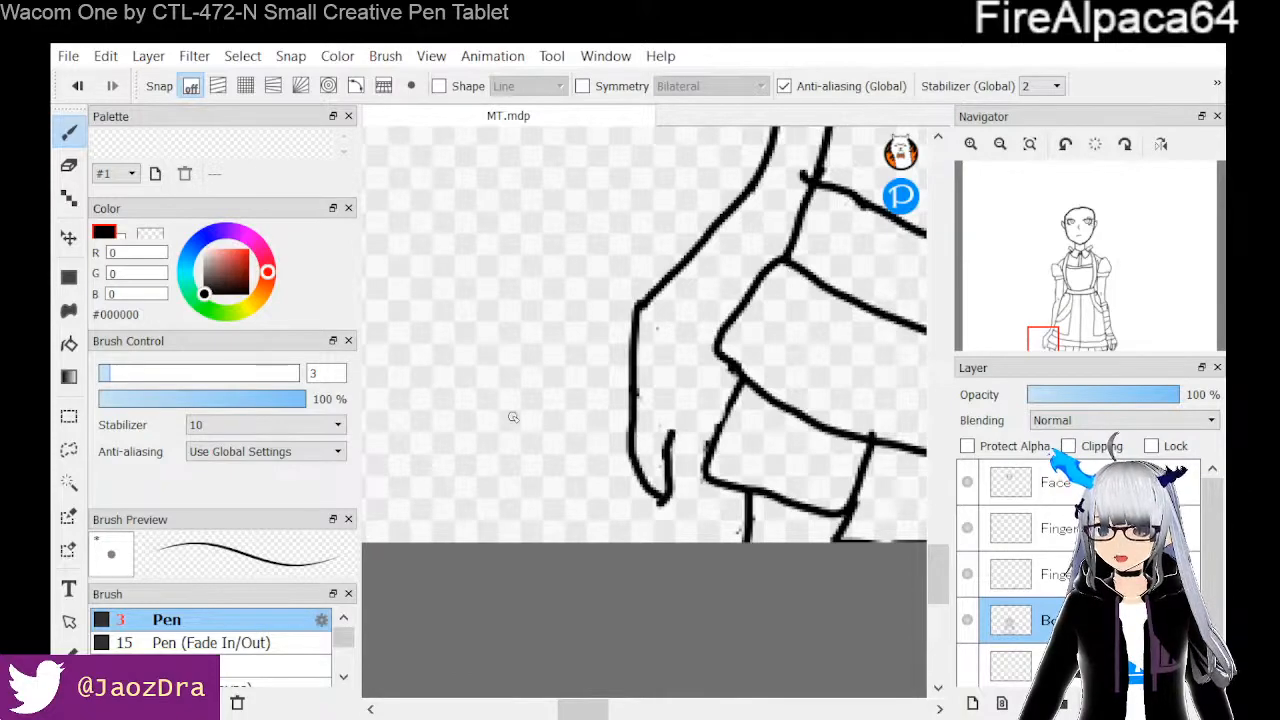
{"action": "left_click", "coordinate": [69, 165]}
{"action": "left_click_drag", "start_coordinate": [672, 428], "coordinate": [671, 499]}
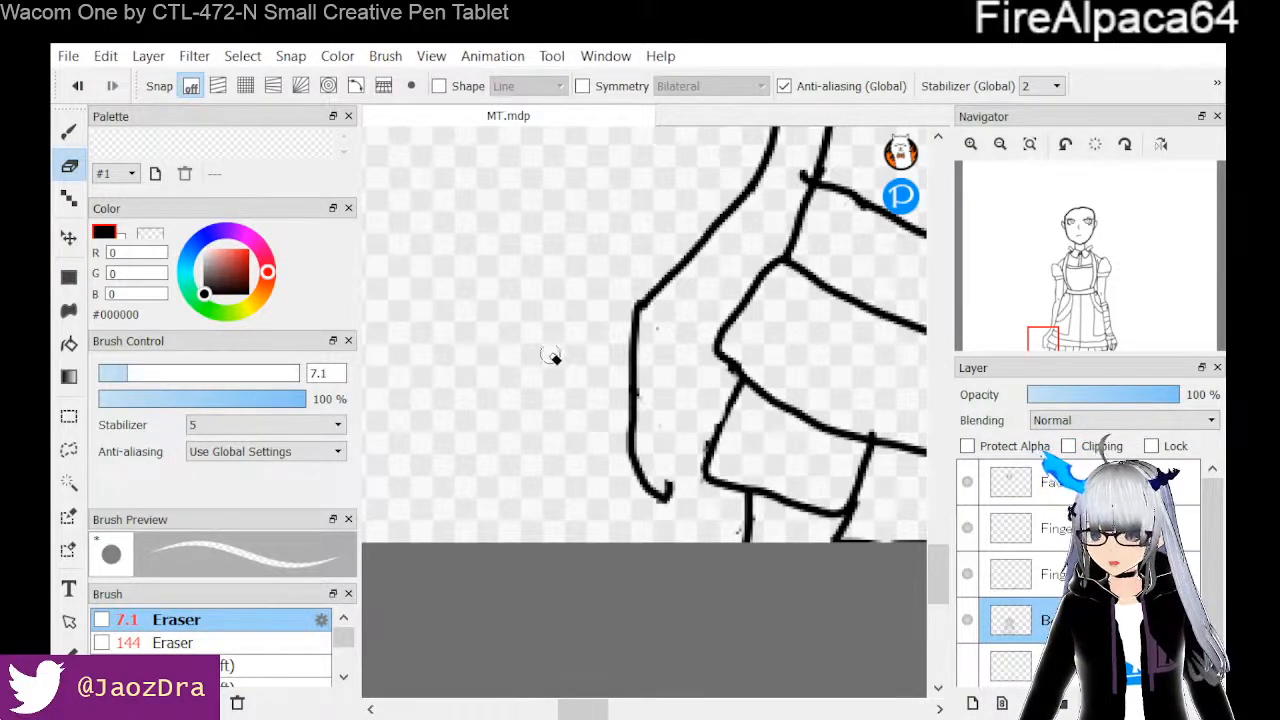
Redraw the first finger's inner edge up into the hand and add a second narrow finger slanting toward the skirt ruffle
{"action": "left_click", "coordinate": [69, 131]}
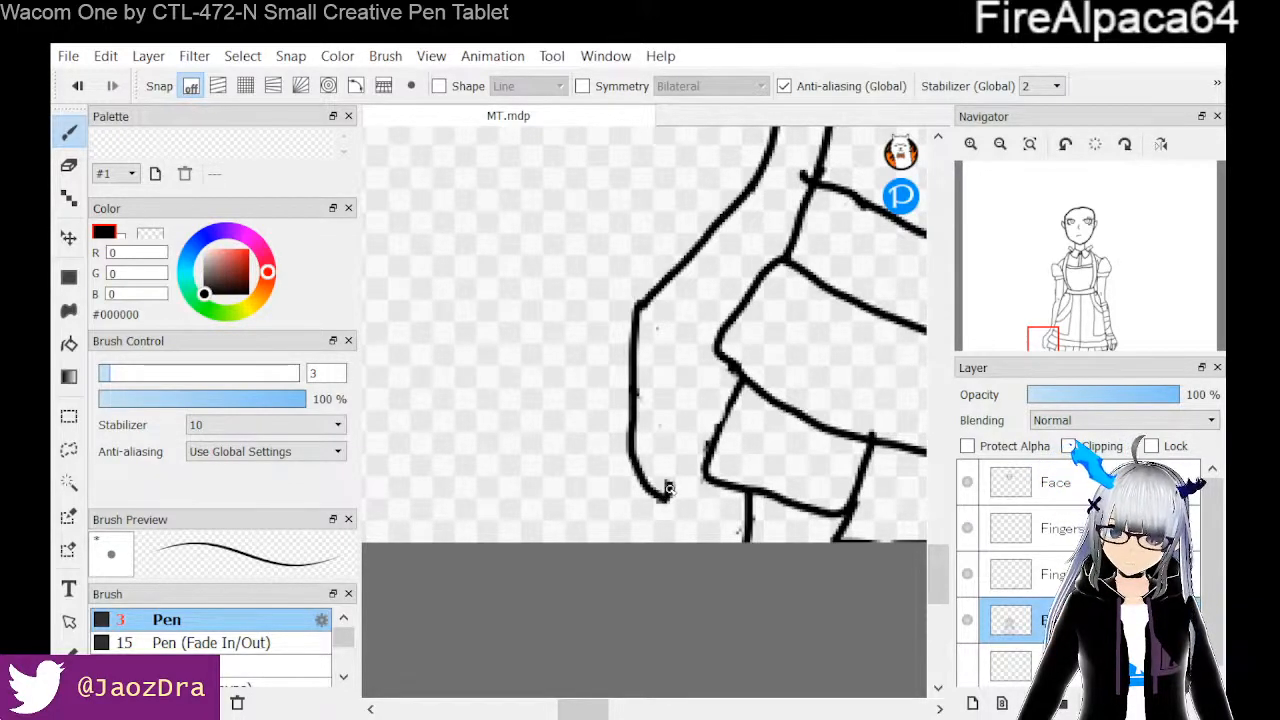
{"action": "left_click_drag", "start_coordinate": [667, 483], "coordinate": [664, 454]}
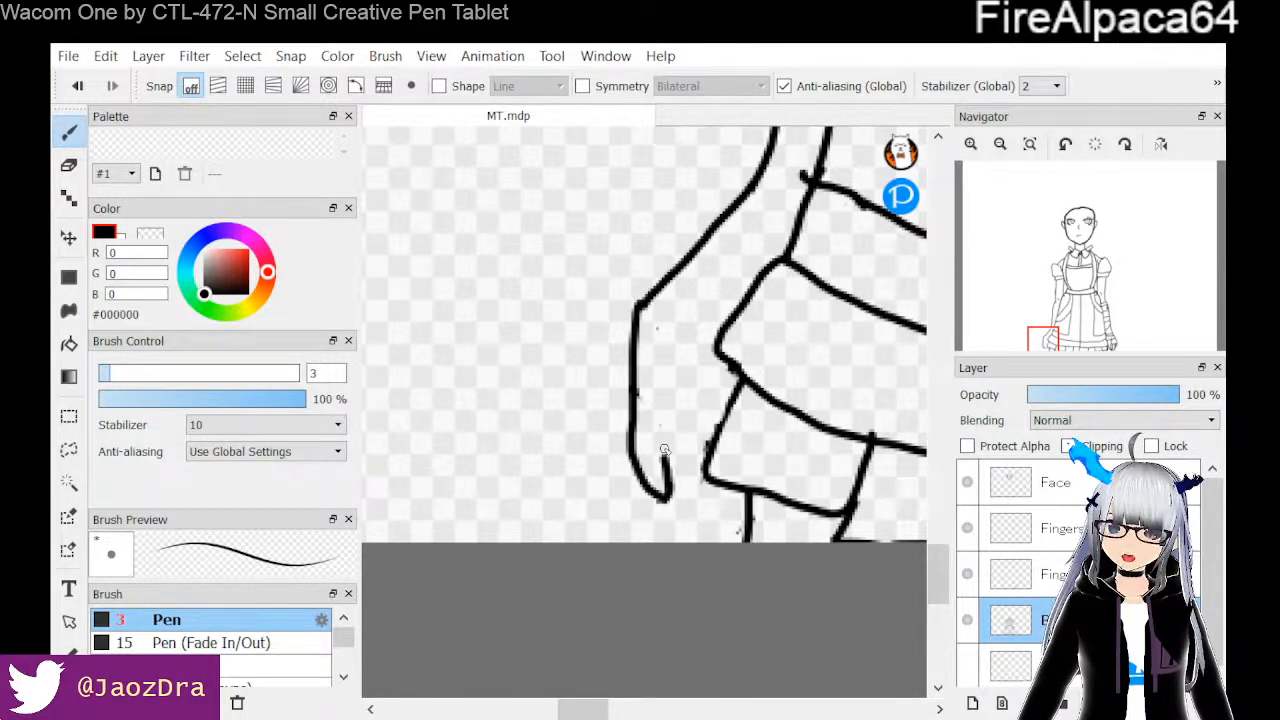
{"action": "left_click_drag", "start_coordinate": [664, 426], "coordinate": [678, 369]}
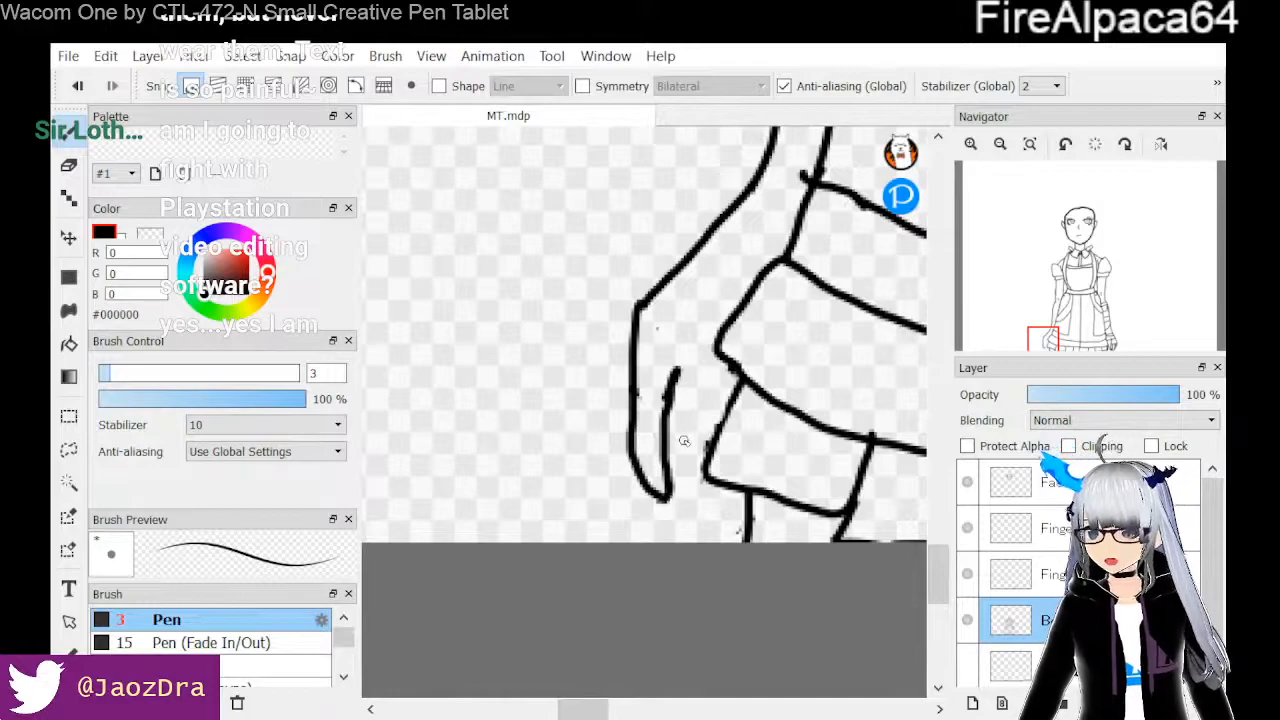
{"action": "mouse_move", "coordinate": [664, 421]}
{"action": "left_mouse_down"}
{"action": "mouse_move", "coordinate": [709, 511]}
{"action": "mouse_move", "coordinate": [720, 500]}
{"action": "left_mouse_up"}
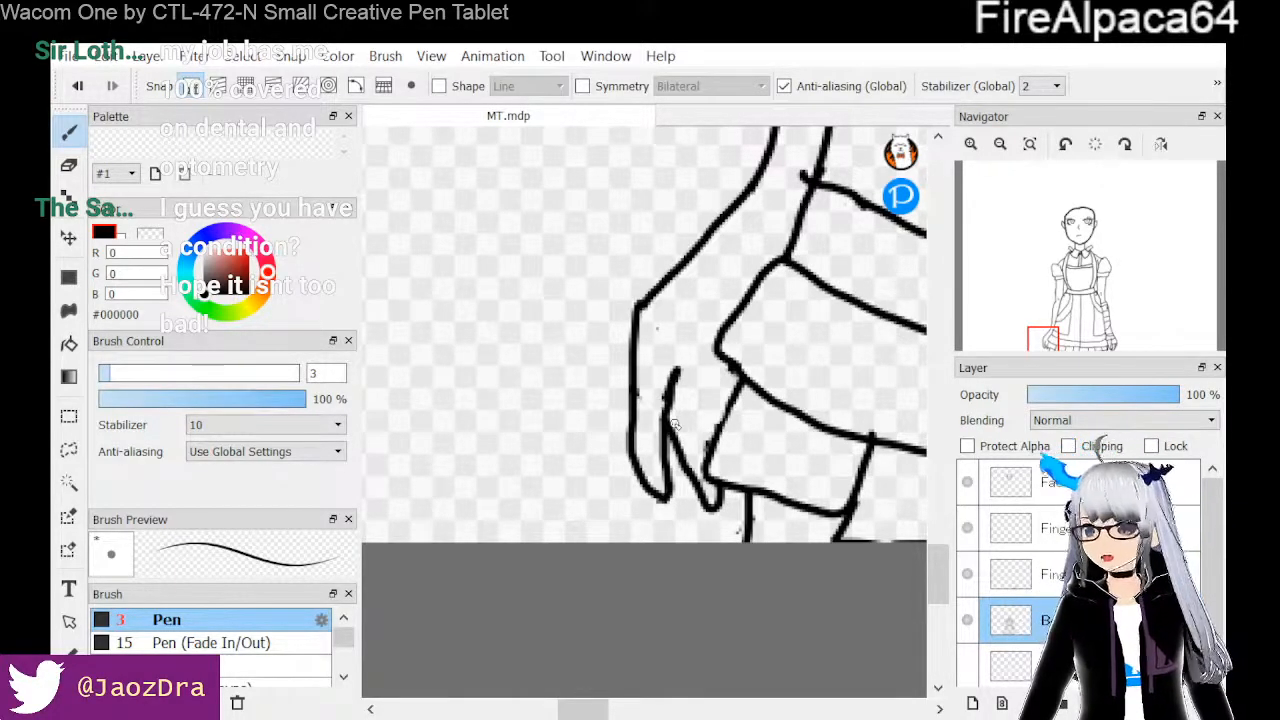
Set the Pen size to 1.5 and draw a short thin knuckle line above the gap between the fingers
{"action": "left_click", "coordinate": [321, 370]}
{"action": "key", "text": "BackSpace"}
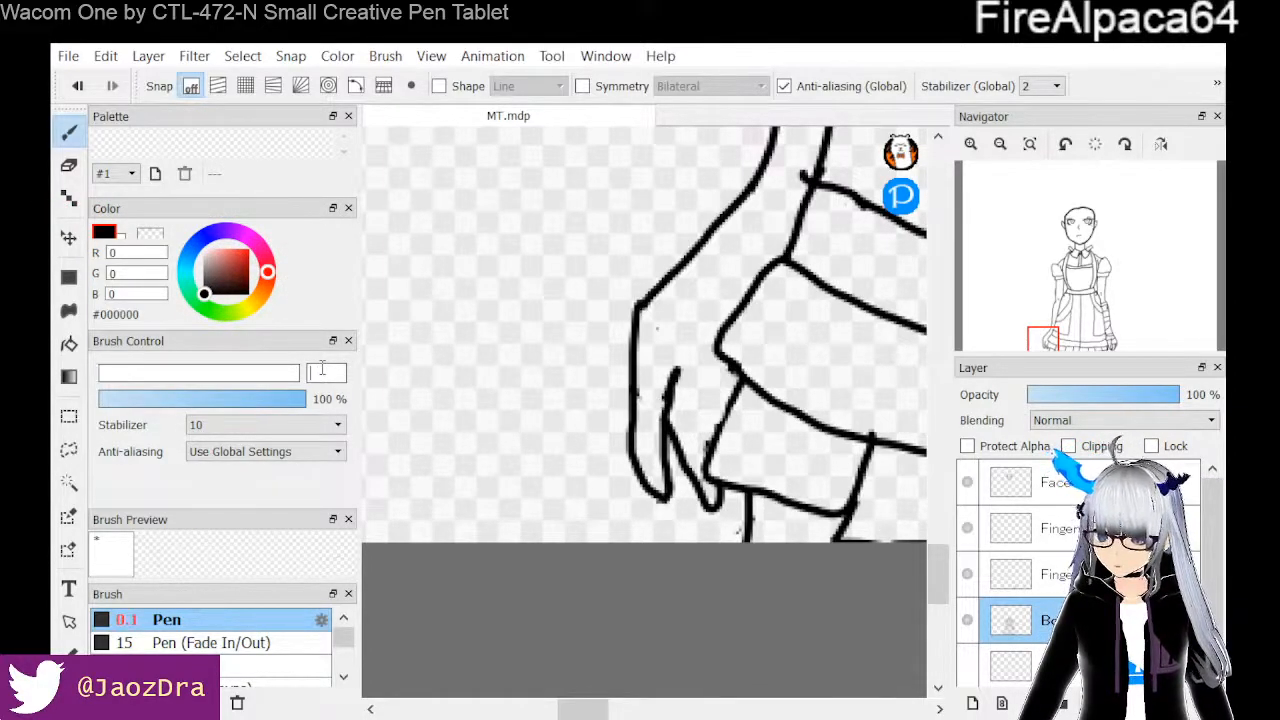
{"action": "type", "text": "1.3"}
{"action": "key", "text": "BackSpace"}
{"action": "type", "text": "5"}
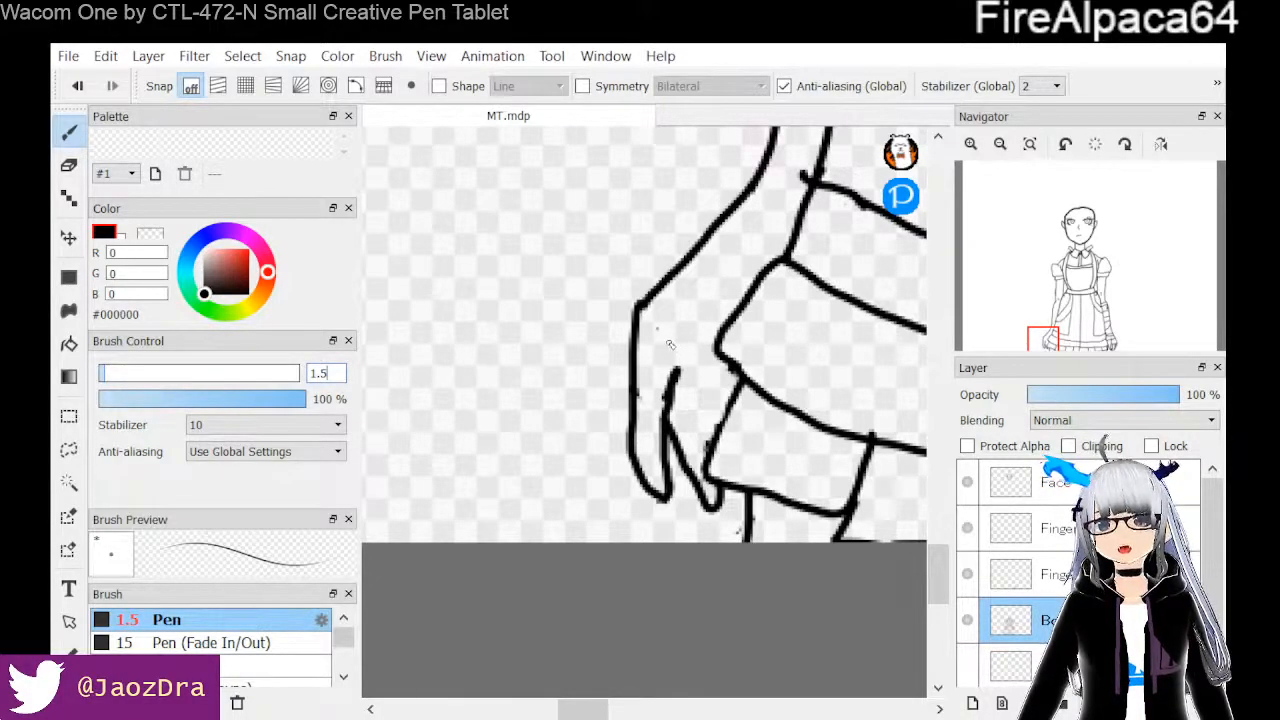
{"action": "left_click_drag", "start_coordinate": [670, 340], "coordinate": [681, 378]}
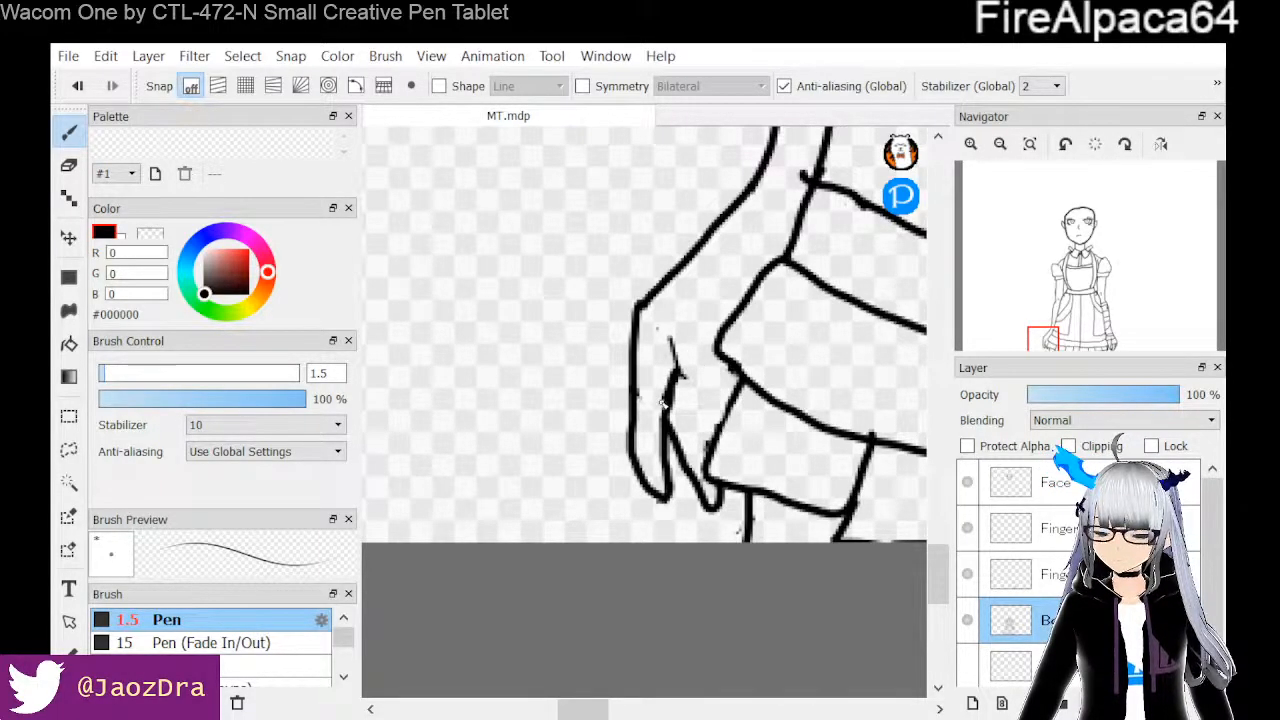
Erase the upper part of the second finger's outer edge and redraw it down to the fingertip with the Pen at size 3
{"action": "left_click", "coordinate": [69, 167]}
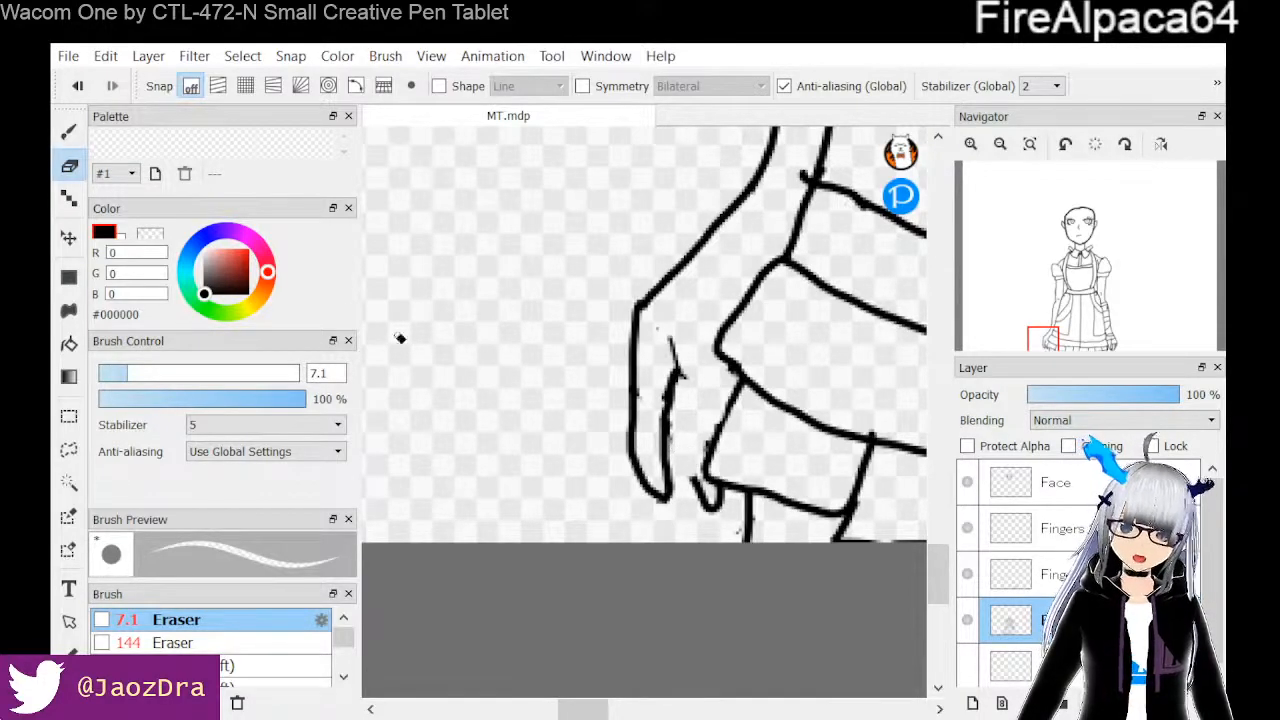
{"action": "left_click", "coordinate": [69, 131]}
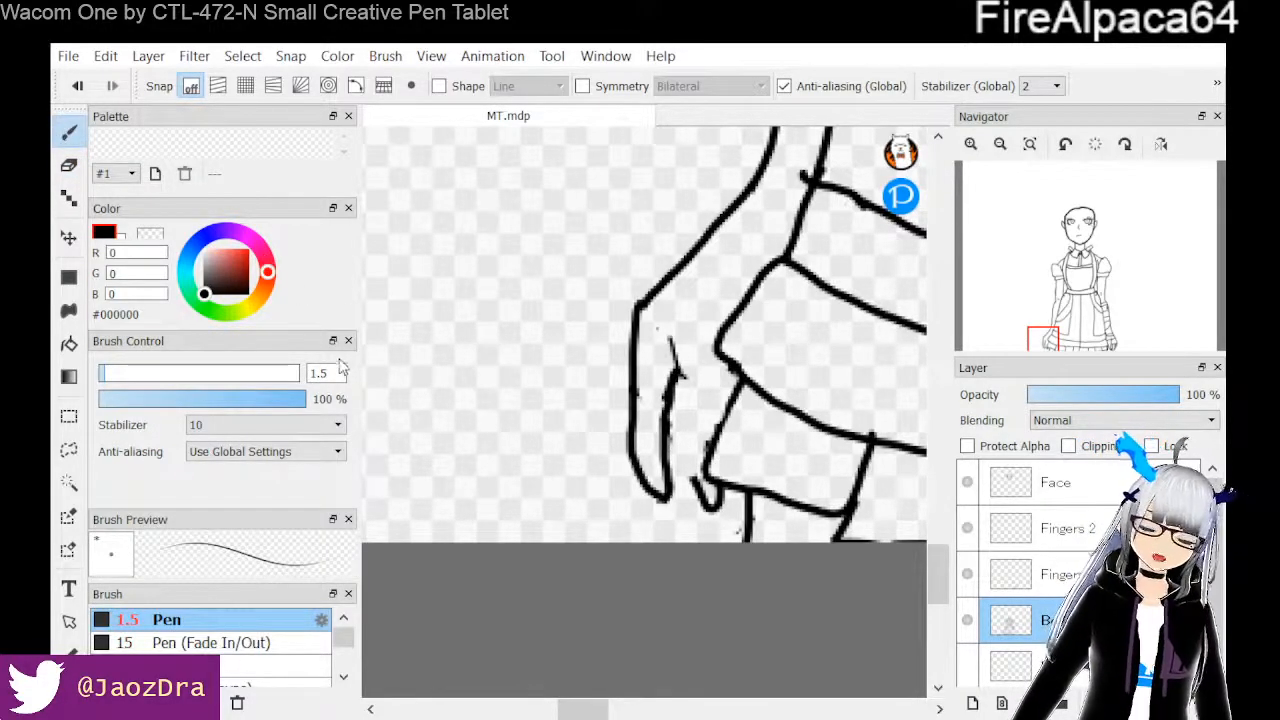
{"action": "key", "text": "BackSpace"}
{"action": "key", "text": "BackSpace"}
{"action": "key", "text": "BackSpace"}
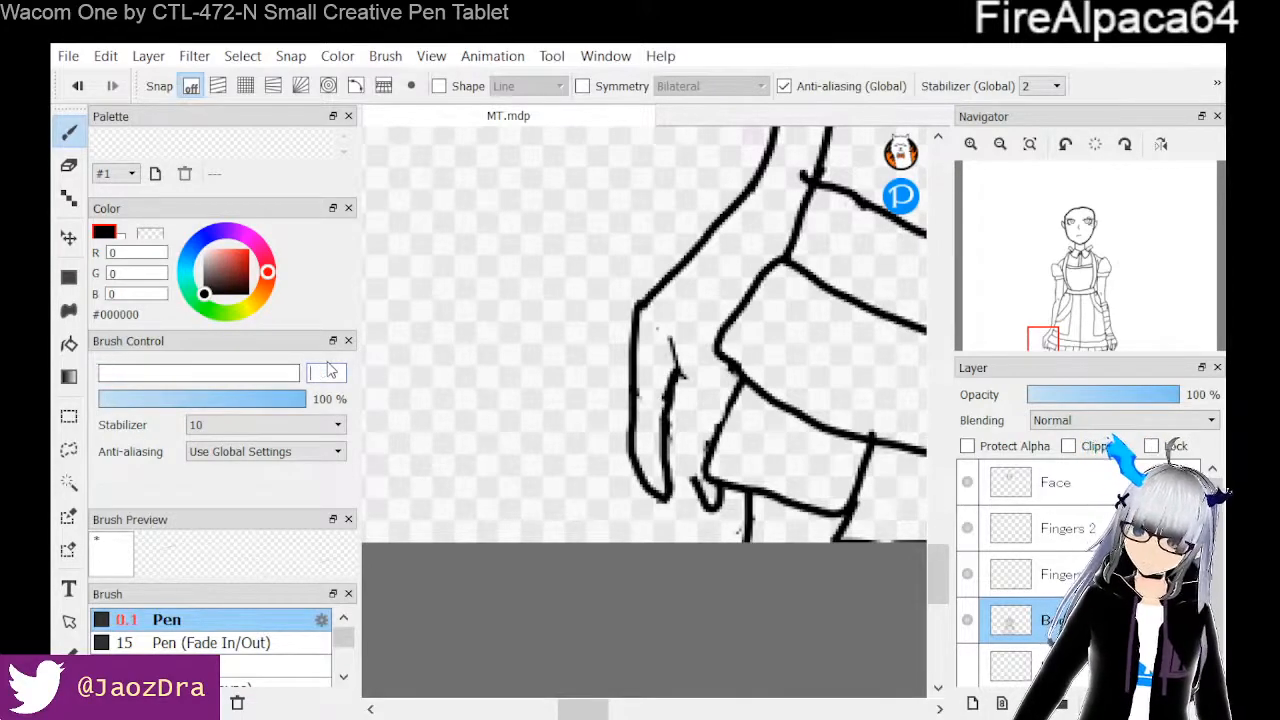
{"action": "type", "text": "3"}
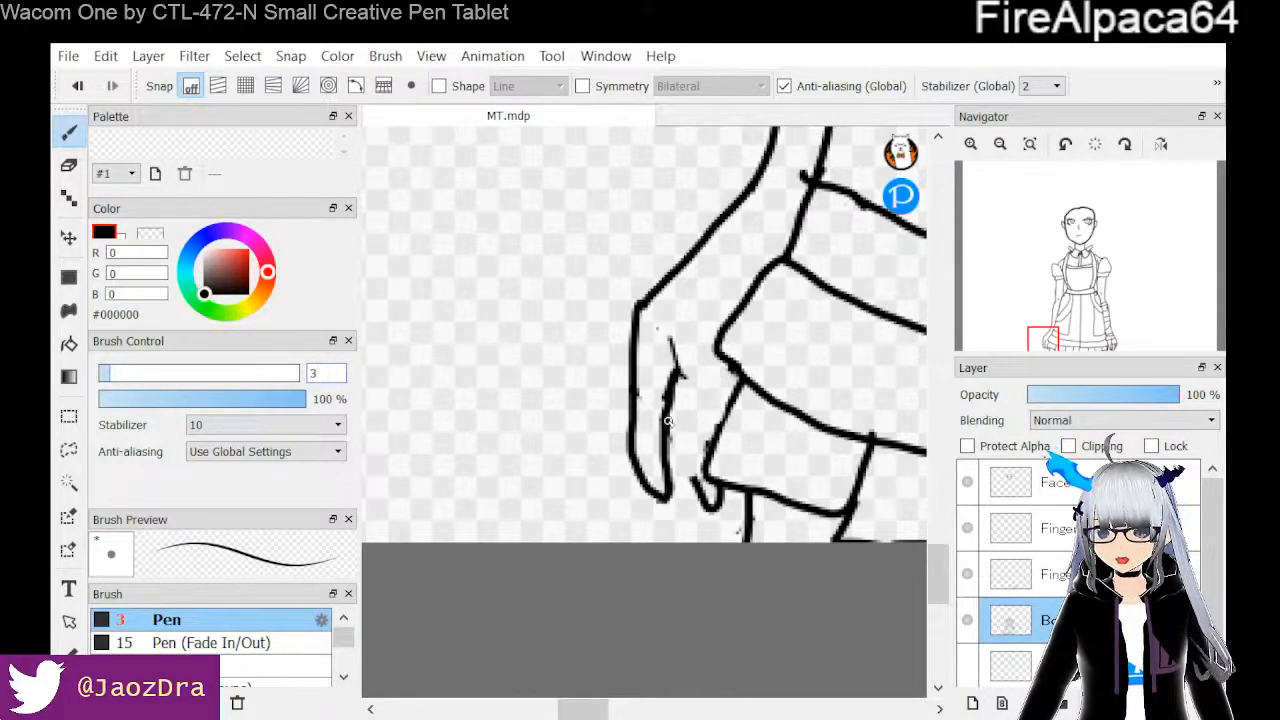
{"action": "left_click_drag", "start_coordinate": [673, 432], "coordinate": [700, 484]}
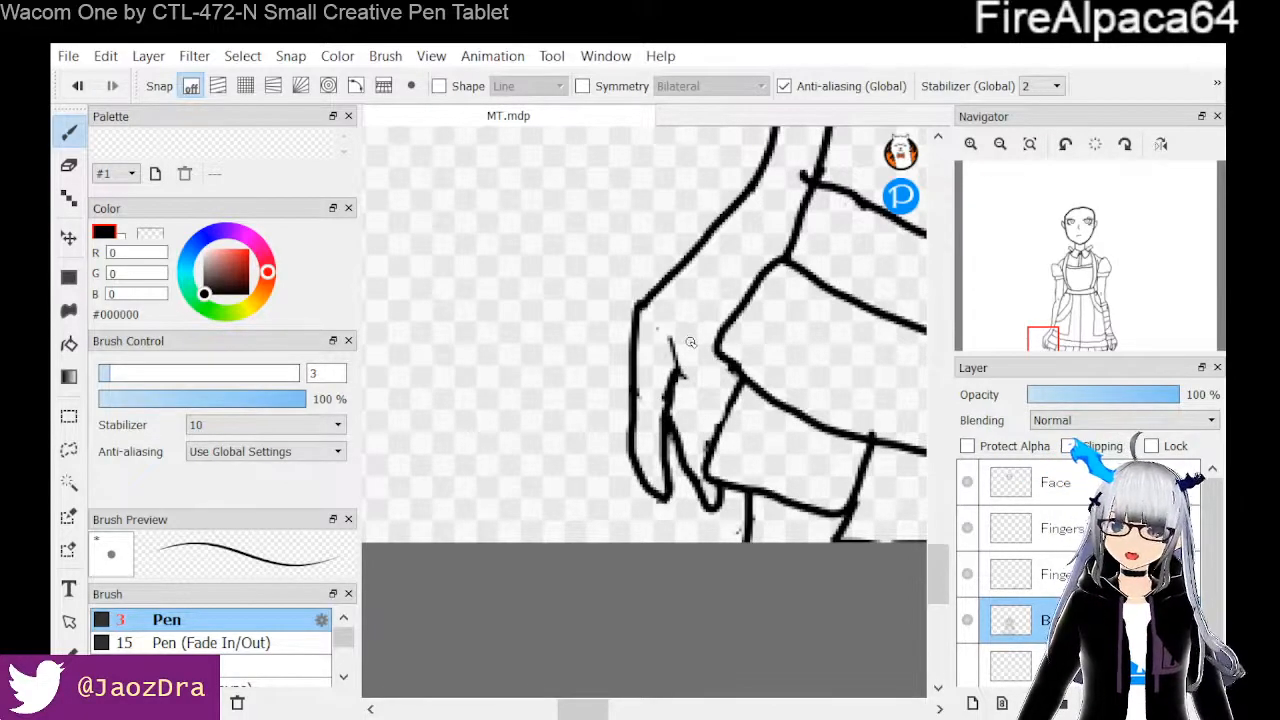
Draw the second finger's inner edge down to its tip, add strokes beside the skirt ruffle, and erase the lower part of those strokes
{"action": "left_click_drag", "start_coordinate": [687, 345], "coordinate": [685, 414]}
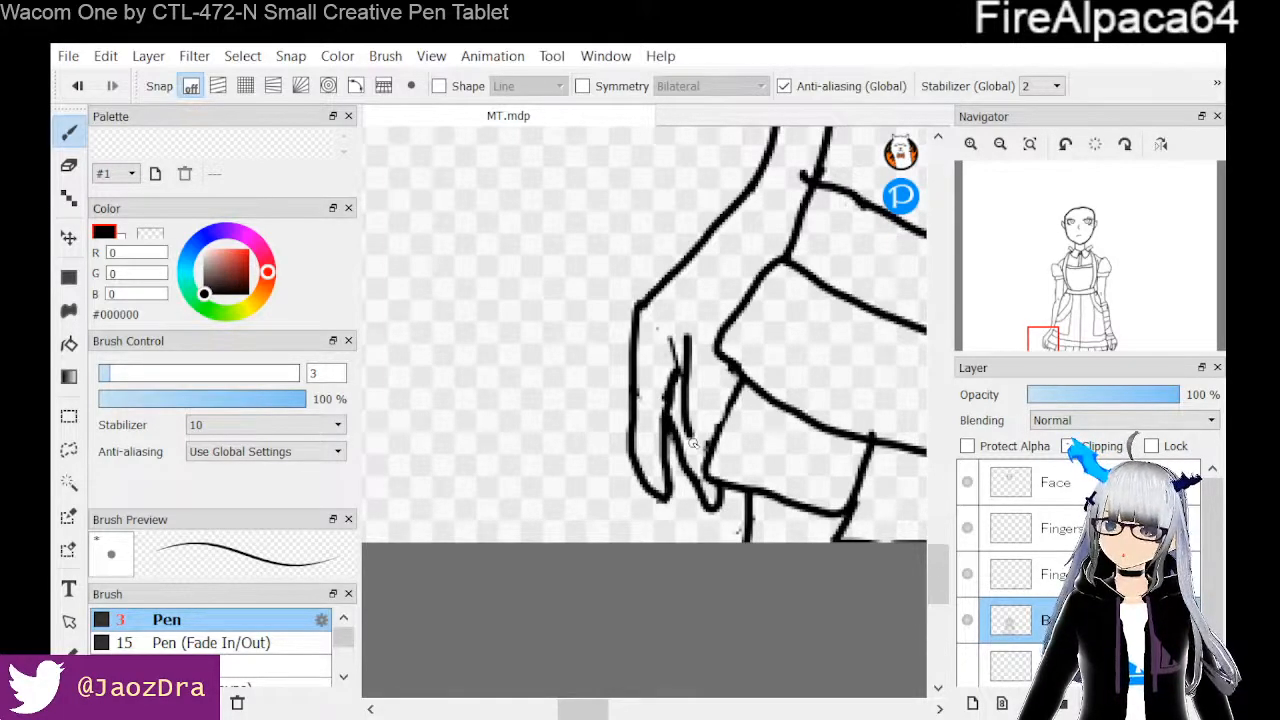
{"action": "left_click_drag", "start_coordinate": [692, 445], "coordinate": [697, 471]}
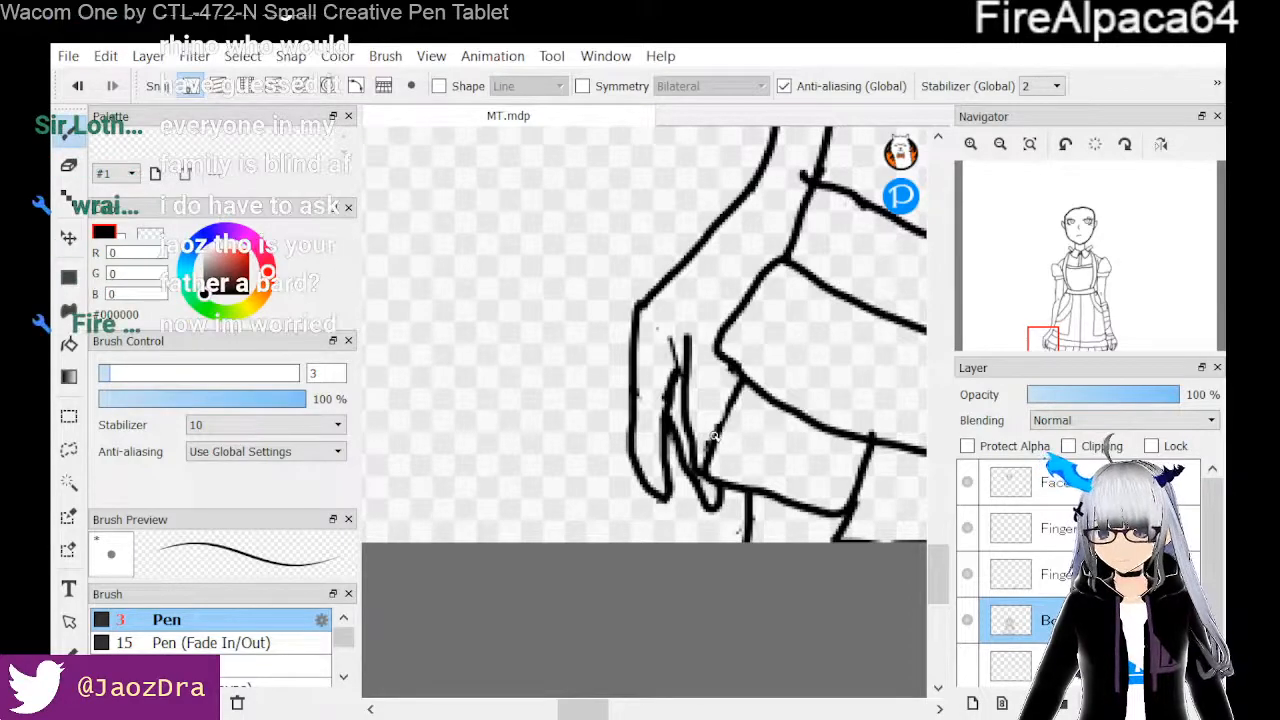
{"action": "left_click_drag", "start_coordinate": [714, 414], "coordinate": [714, 401]}
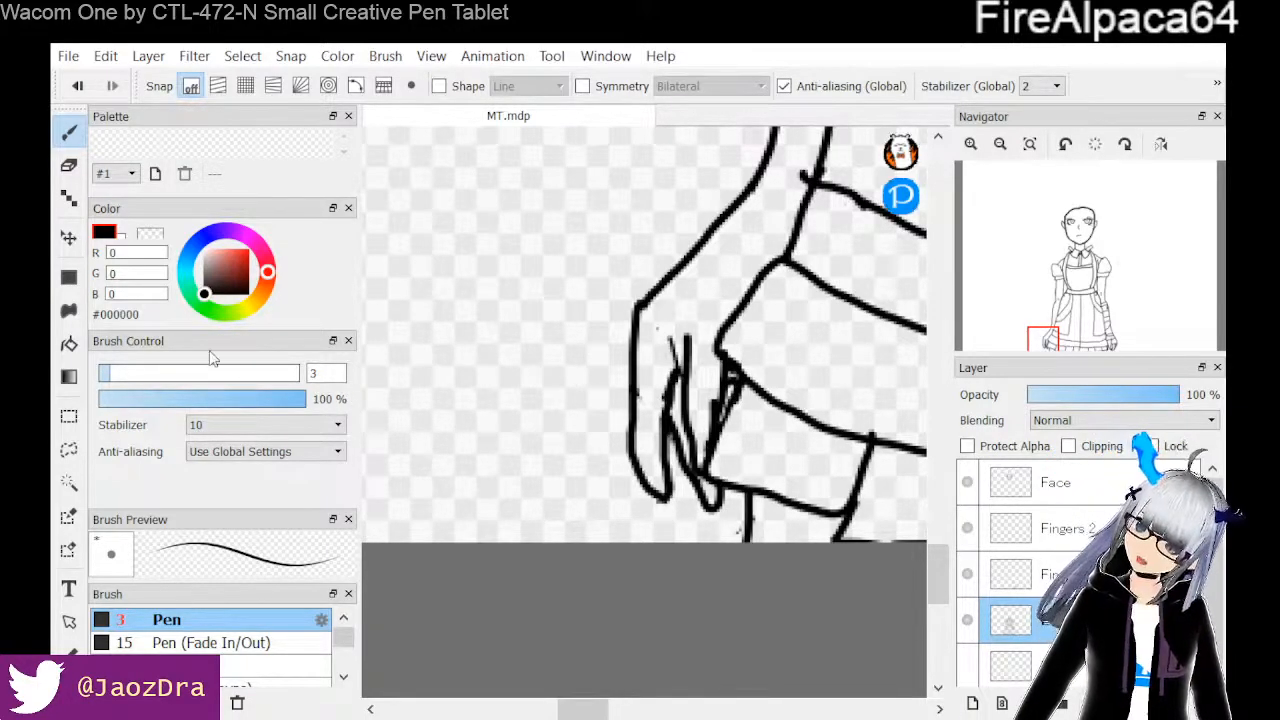
{"action": "left_click", "coordinate": [69, 165]}
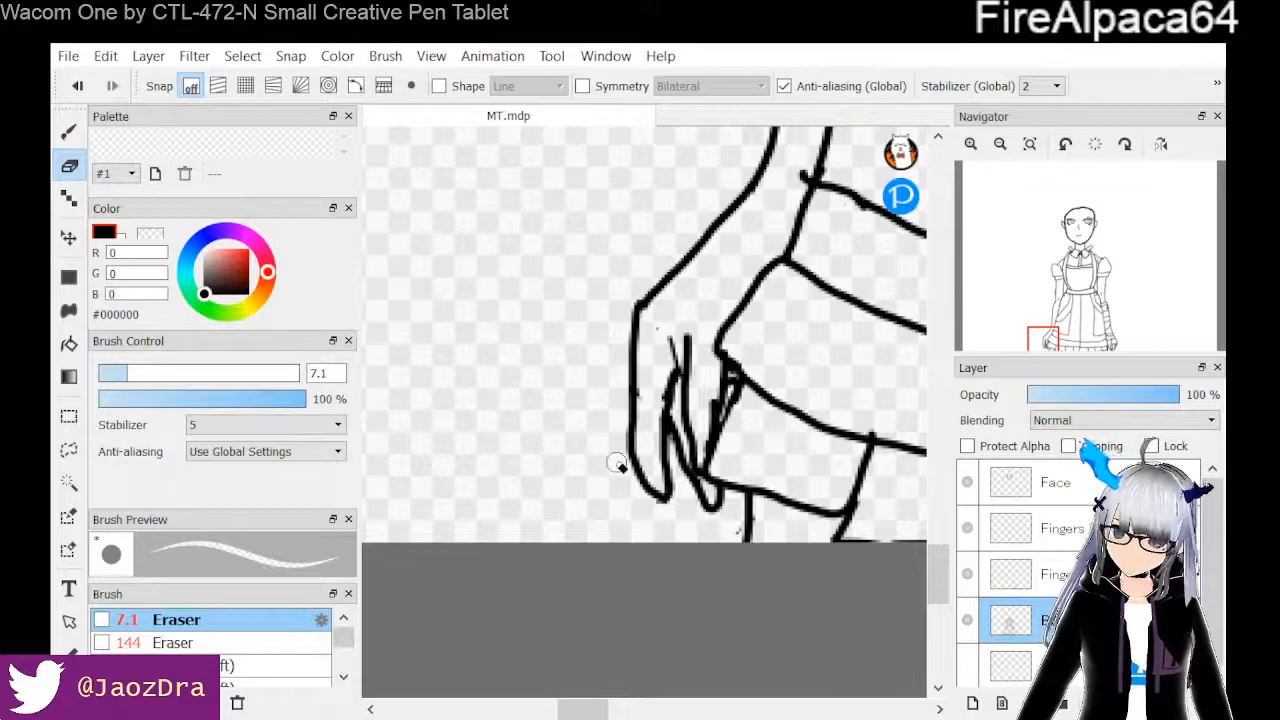
{"action": "mouse_move", "coordinate": [694, 413]}
{"action": "left_mouse_down"}
{"action": "mouse_move", "coordinate": [712, 403]}
{"action": "mouse_move", "coordinate": [707, 433]}
{"action": "left_mouse_up"}
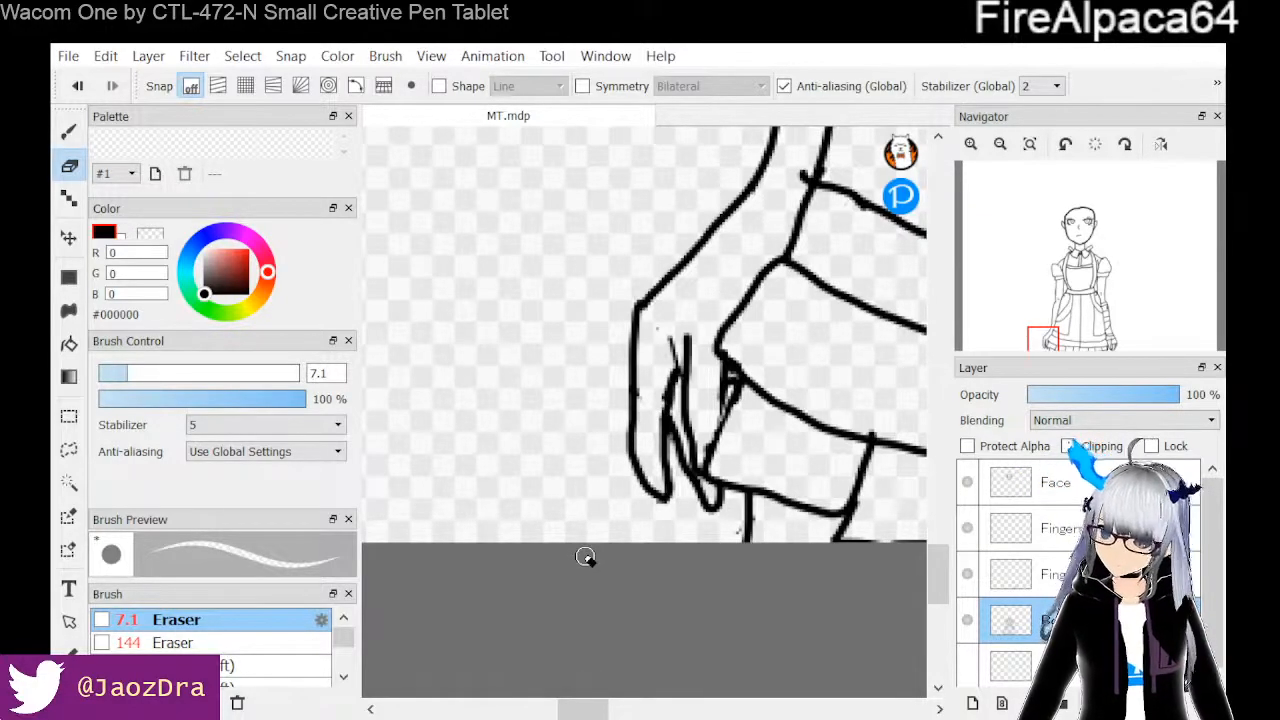
Examine the whole figure, comparing both hands, the arms and the skirt hem
{"action": "scroll", "coordinate": [613, 534], "scroll_direction": "up", "scroll_amount": 1}
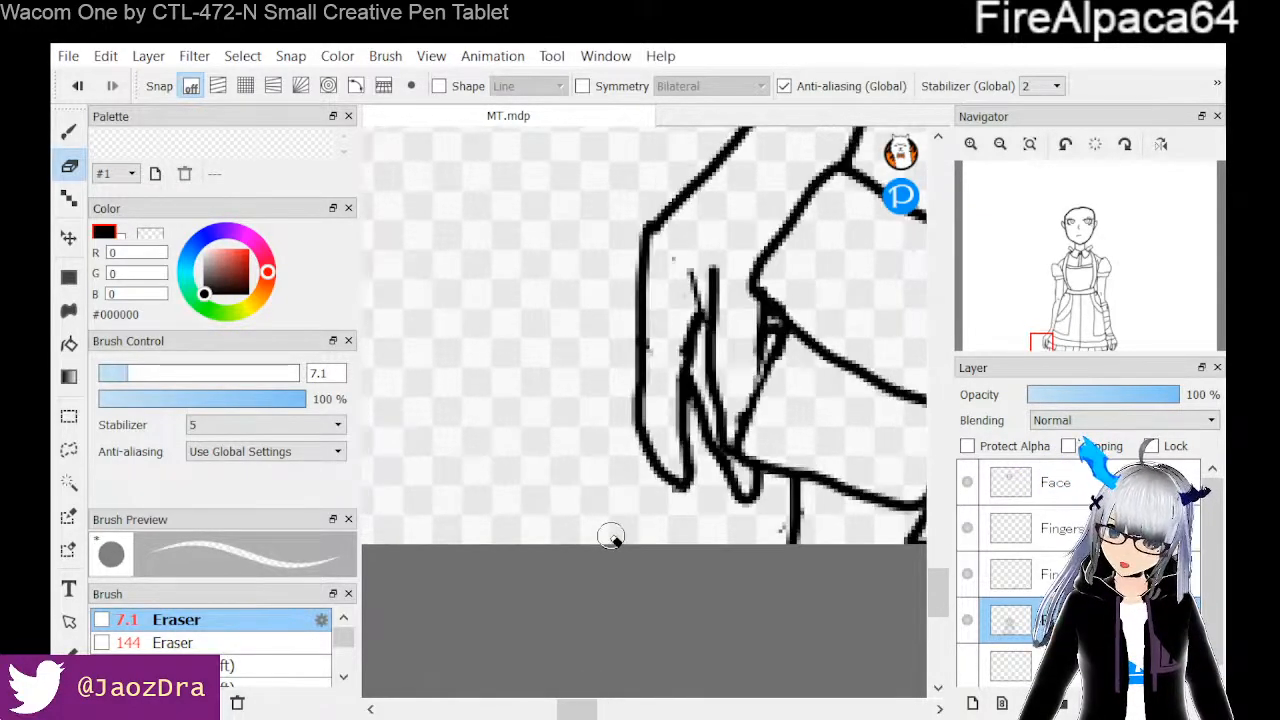
{"action": "scroll", "coordinate": [621, 535], "scroll_direction": "down", "scroll_amount": 7}
{"action": "scroll", "coordinate": [712, 492], "scroll_direction": "up", "scroll_amount": 4}
{"action": "scroll", "coordinate": [716, 501], "scroll_direction": "down", "scroll_amount": 4}
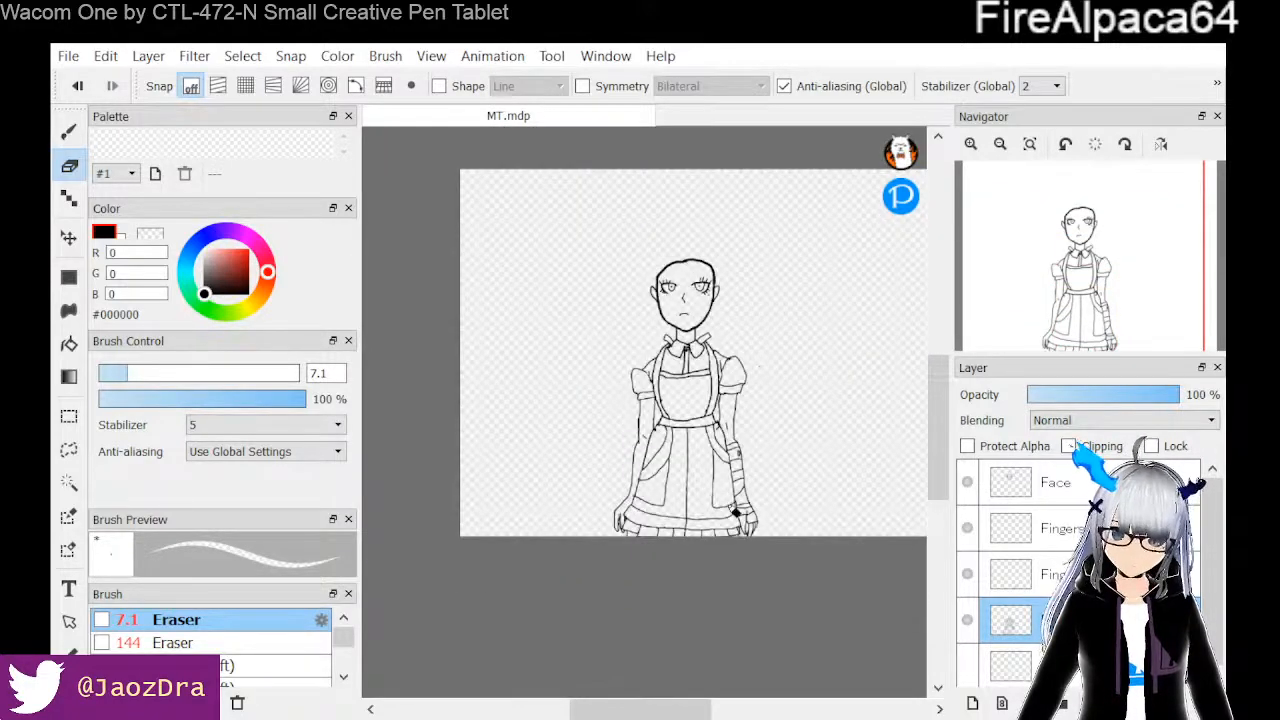
{"action": "scroll", "coordinate": [730, 503], "scroll_direction": "up", "scroll_amount": 2}
{"action": "scroll", "coordinate": [735, 508], "scroll_direction": "up", "scroll_amount": 1}
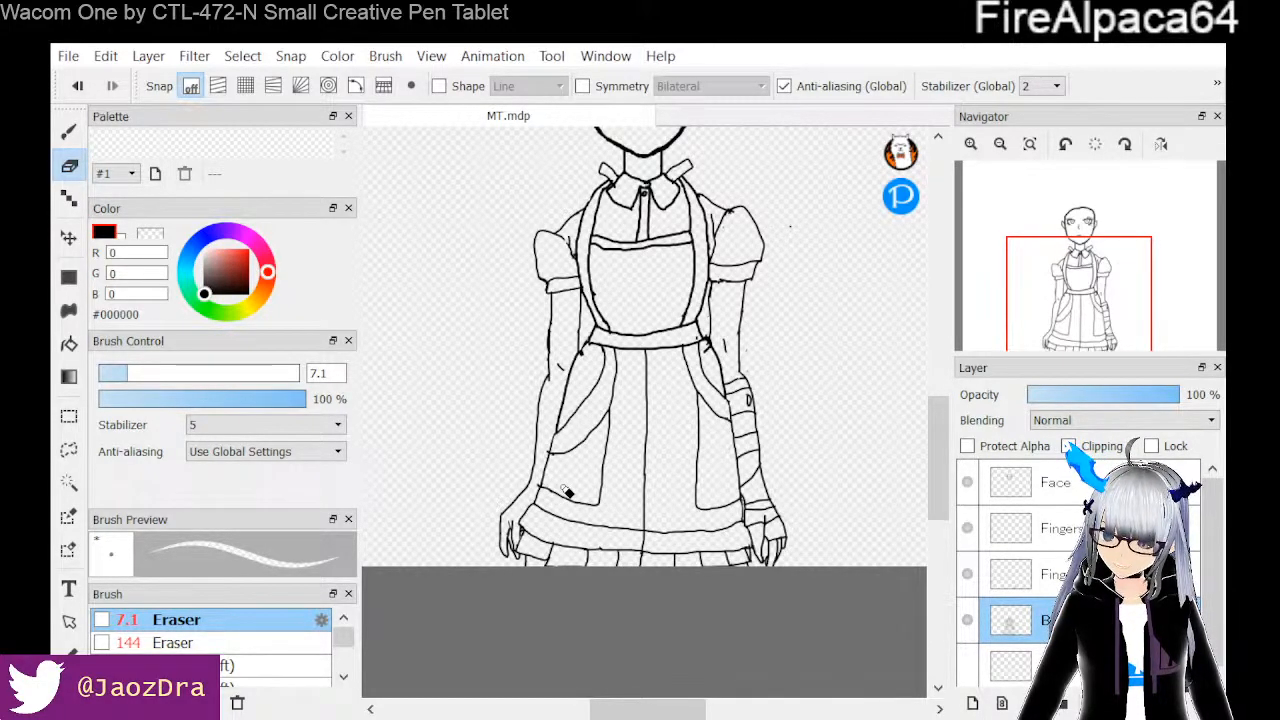
{"action": "scroll", "coordinate": [566, 492], "scroll_direction": "up", "scroll_amount": 1}
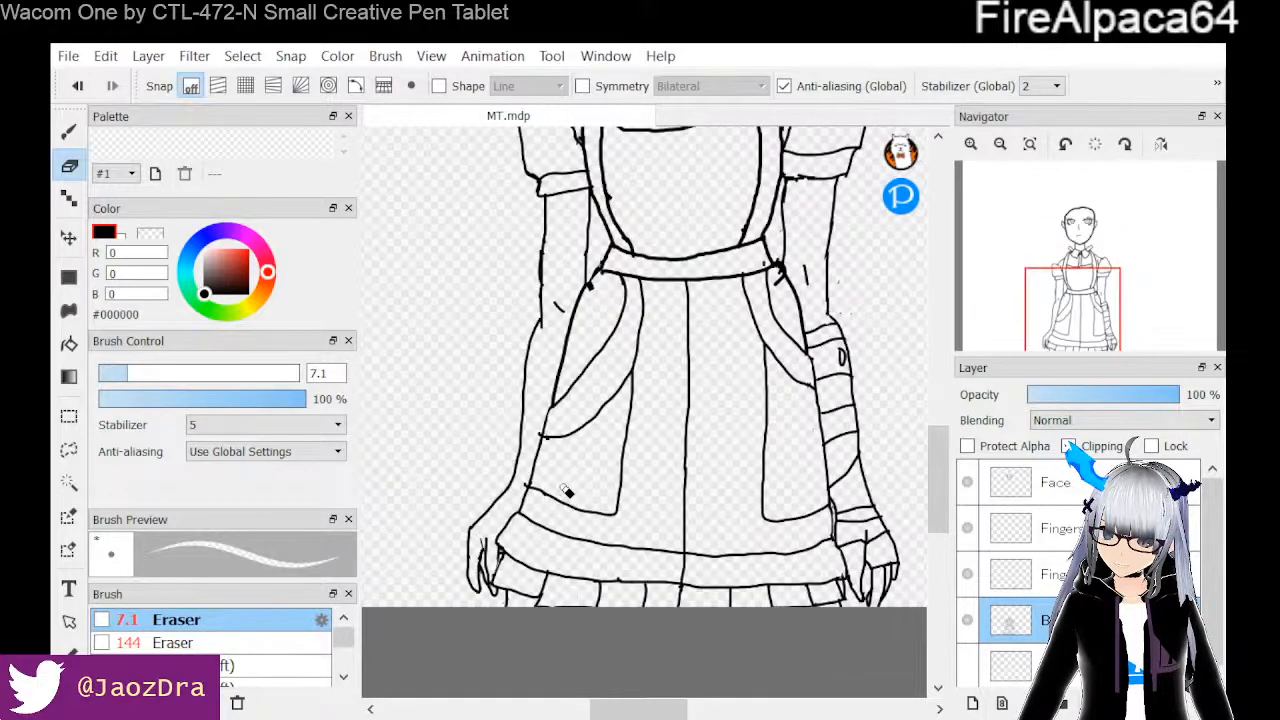
{"action": "scroll", "coordinate": [566, 492], "scroll_direction": "down", "scroll_amount": 2}
{"action": "scroll", "coordinate": [566, 492], "scroll_direction": "up", "scroll_amount": 2}
{"action": "scroll", "coordinate": [566, 492], "scroll_direction": "up", "scroll_amount": 2}
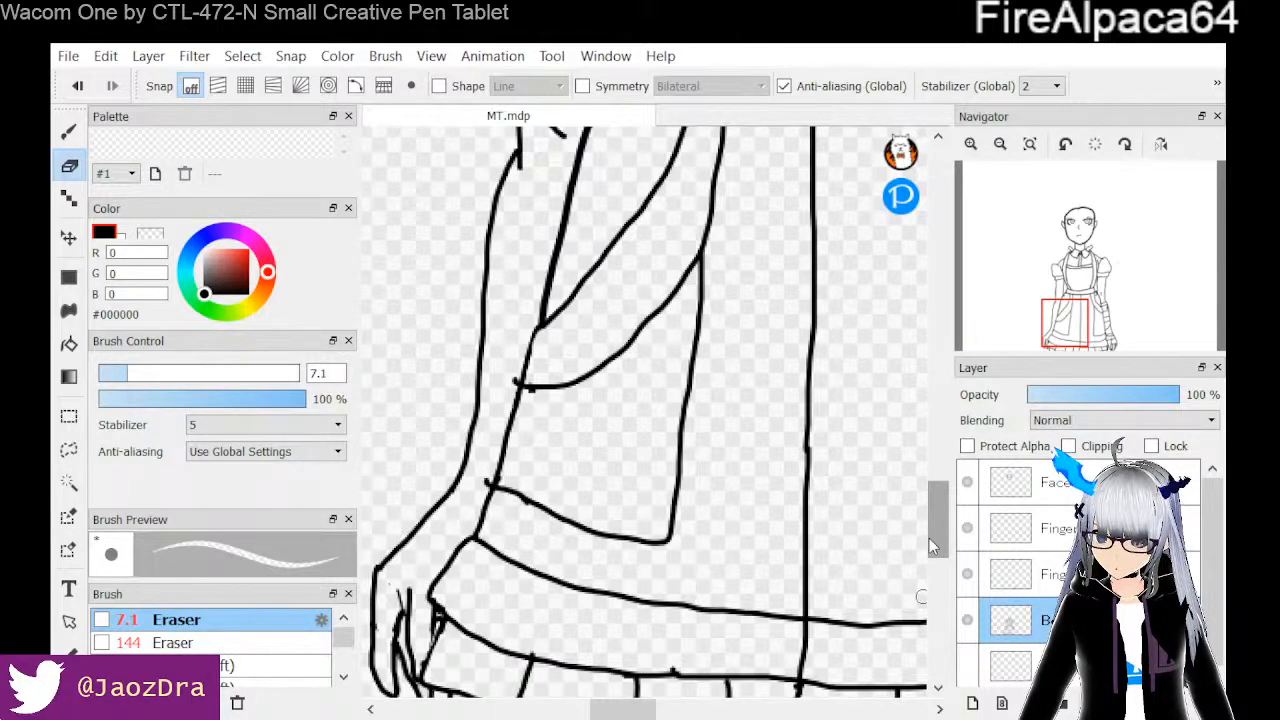
Examine the skirt front, the ruffle and the hands both up close and in the full figure
{"action": "left_click_drag", "start_coordinate": [932, 545], "coordinate": [931, 556]}
{"action": "scroll", "coordinate": [677, 517], "scroll_direction": "up", "scroll_amount": 1}
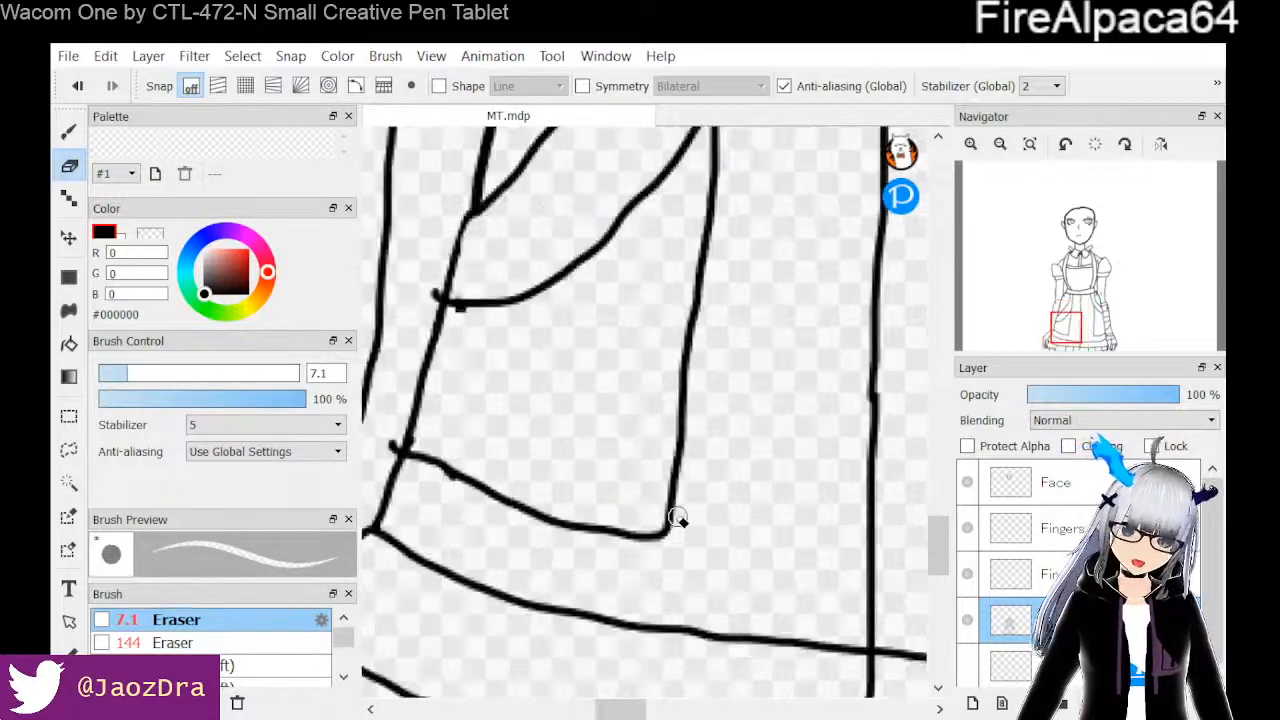
{"action": "scroll", "coordinate": [677, 517], "scroll_direction": "down", "scroll_amount": 2}
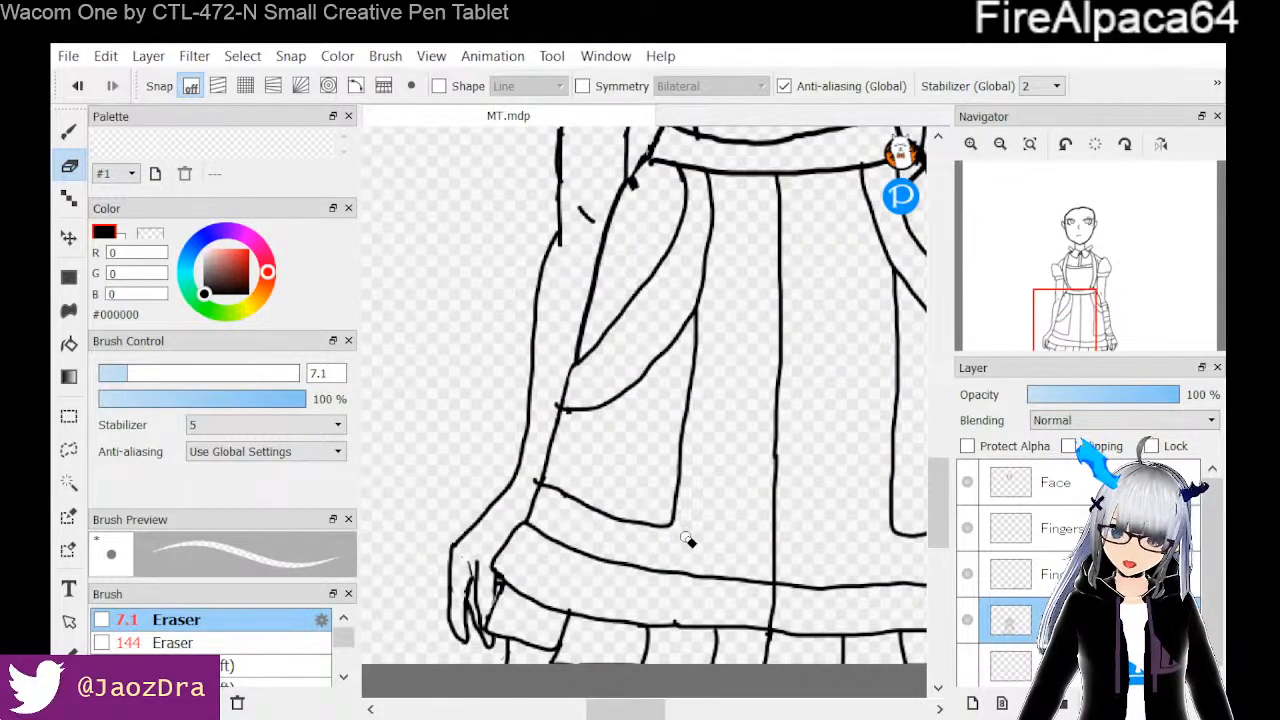
{"action": "scroll", "coordinate": [687, 540], "scroll_direction": "down", "scroll_amount": 1}
{"action": "scroll", "coordinate": [688, 540], "scroll_direction": "down", "scroll_amount": 1}
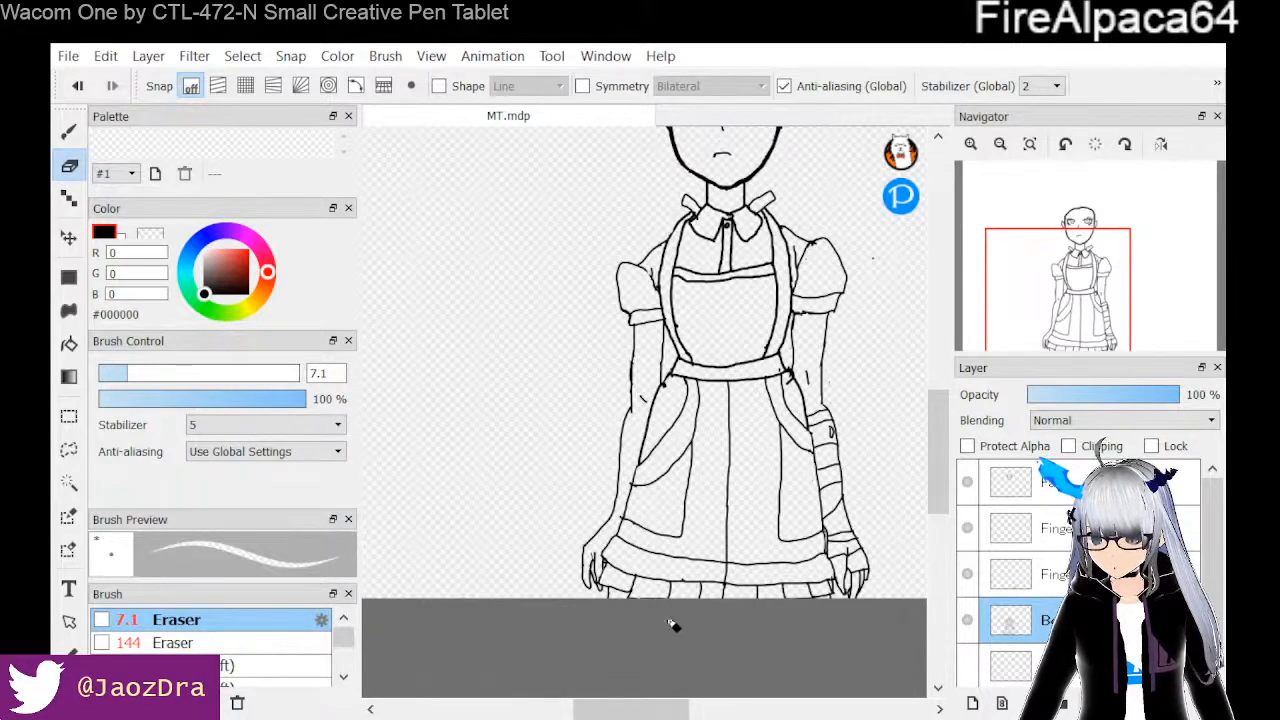
{"action": "left_click_drag", "start_coordinate": [640, 710], "coordinate": [660, 712]}
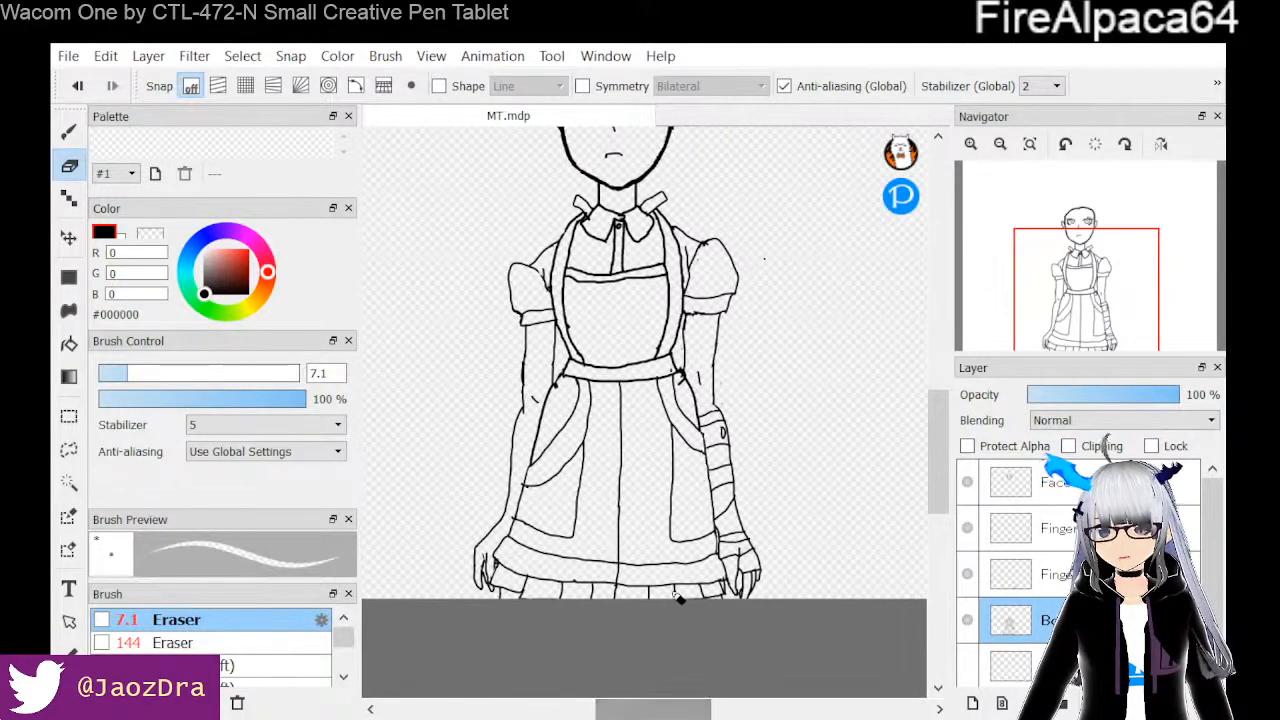
{"action": "scroll", "coordinate": [681, 598], "scroll_direction": "down", "scroll_amount": 1}
{"action": "scroll", "coordinate": [681, 598], "scroll_direction": "down", "scroll_amount": 1}
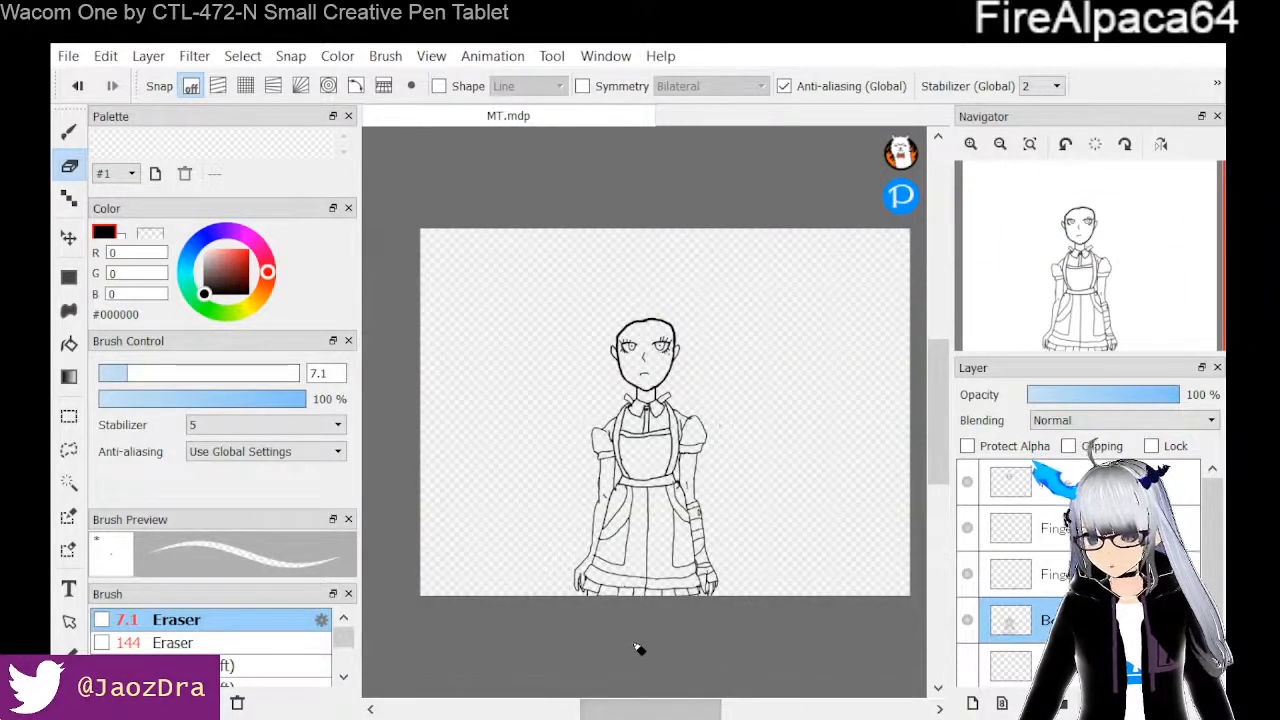
{"action": "scroll", "coordinate": [640, 652], "scroll_direction": "up", "scroll_amount": 3}
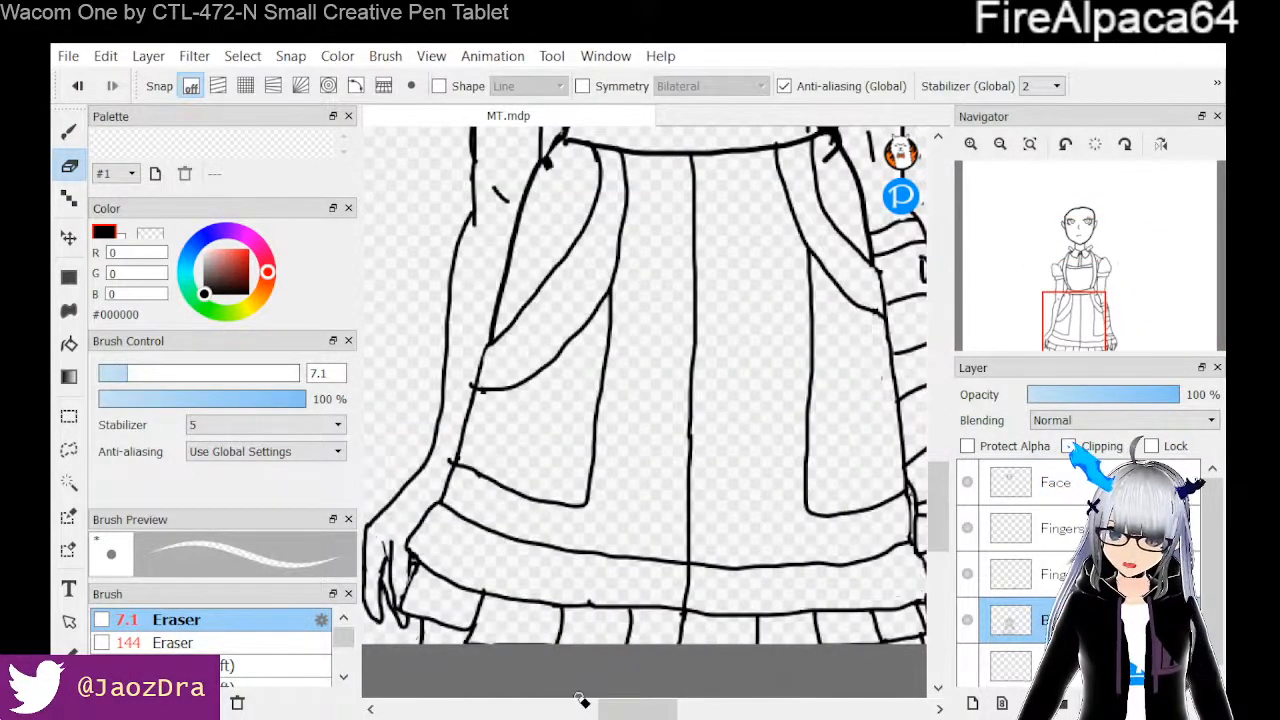
Erase the tips of both fingers on the hand beside the skirt ruffle with the Eraser at size 7.1
{"action": "left_click_drag", "start_coordinate": [643, 709], "coordinate": [604, 716]}
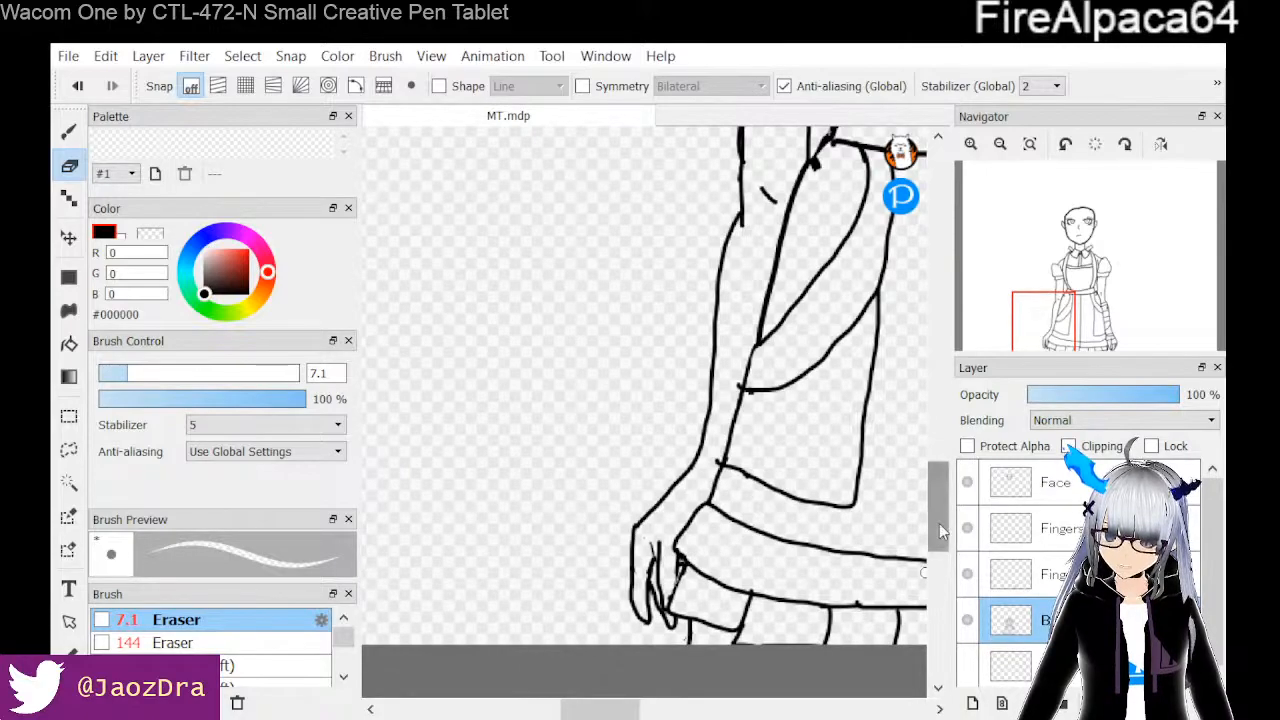
{"action": "left_click_drag", "start_coordinate": [939, 523], "coordinate": [933, 545]}
{"action": "scroll", "coordinate": [879, 456], "scroll_direction": "up", "scroll_amount": 4}
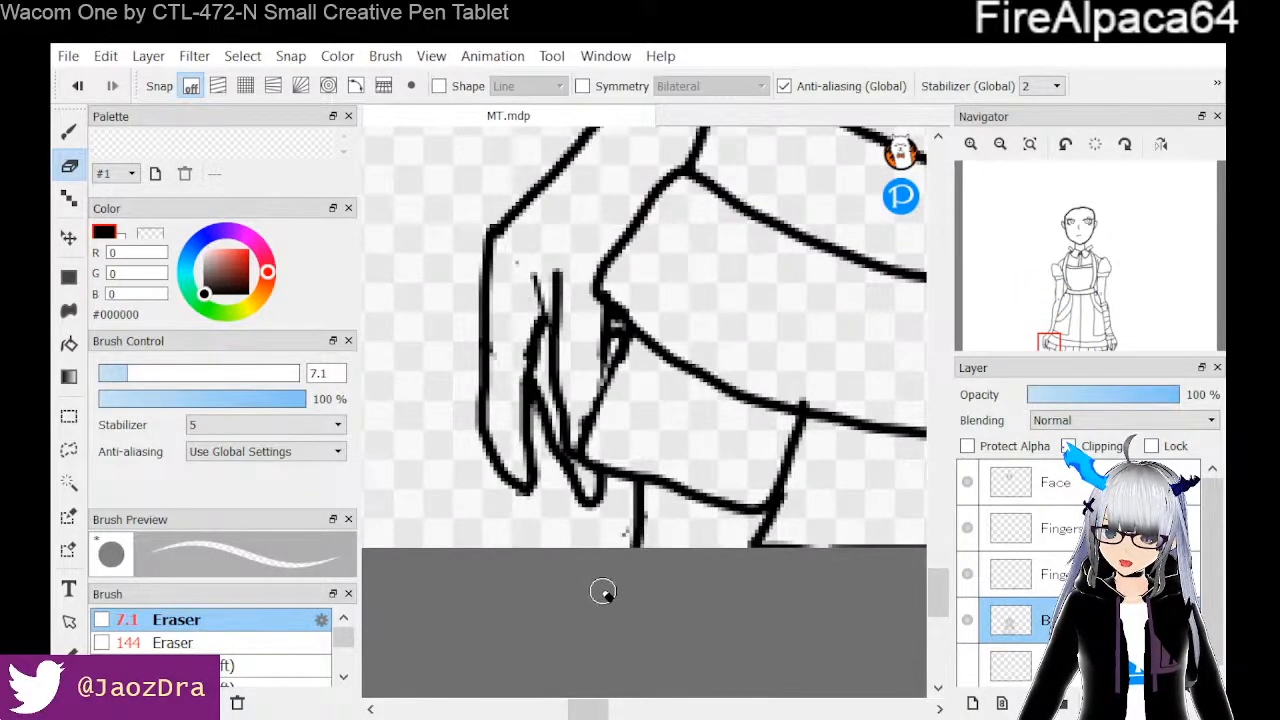
{"action": "mouse_move", "coordinate": [523, 490]}
{"action": "left_mouse_down"}
{"action": "mouse_move", "coordinate": [525, 454]}
{"action": "mouse_move", "coordinate": [499, 480]}
{"action": "mouse_move", "coordinate": [527, 487]}
{"action": "mouse_move", "coordinate": [538, 474]}
{"action": "mouse_move", "coordinate": [604, 488]}
{"action": "left_mouse_up"}
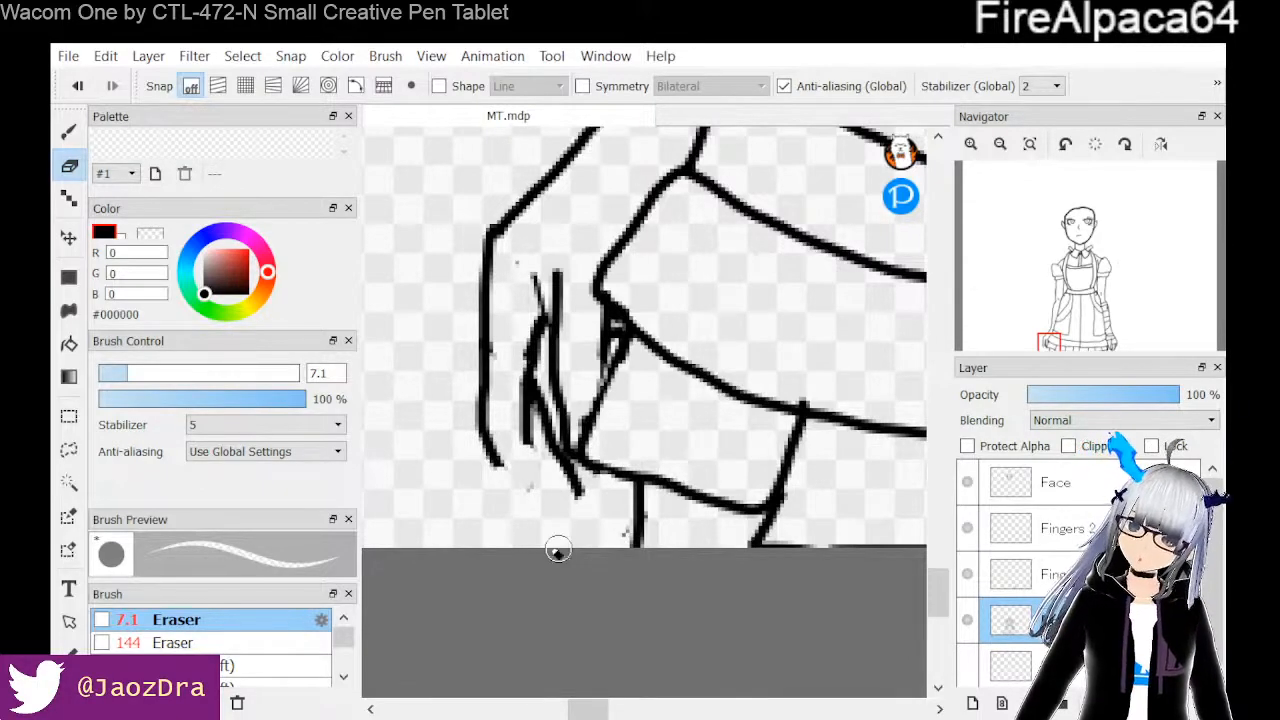
Redraw both fingertips with the Pen at size 3, making the outer one longer and pointed, and erase the leftover stub inside it
{"action": "left_click", "coordinate": [68, 133]}
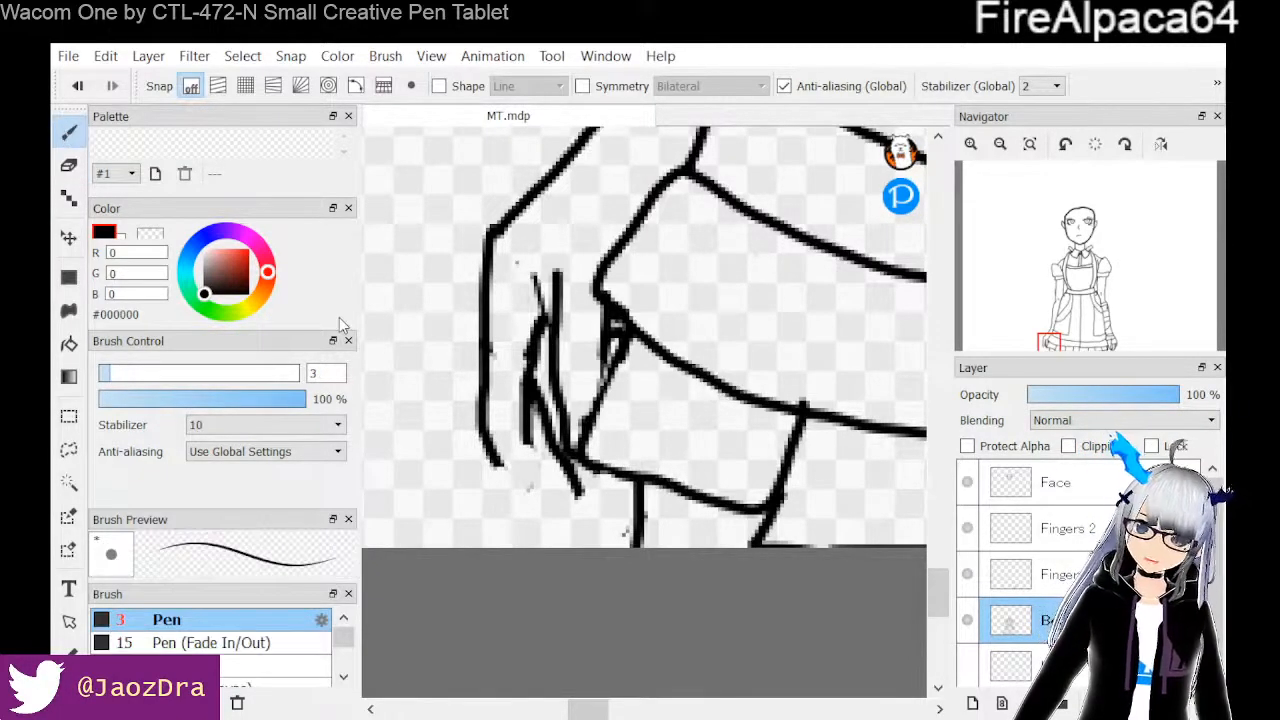
{"action": "left_click_drag", "start_coordinate": [529, 410], "coordinate": [526, 517]}
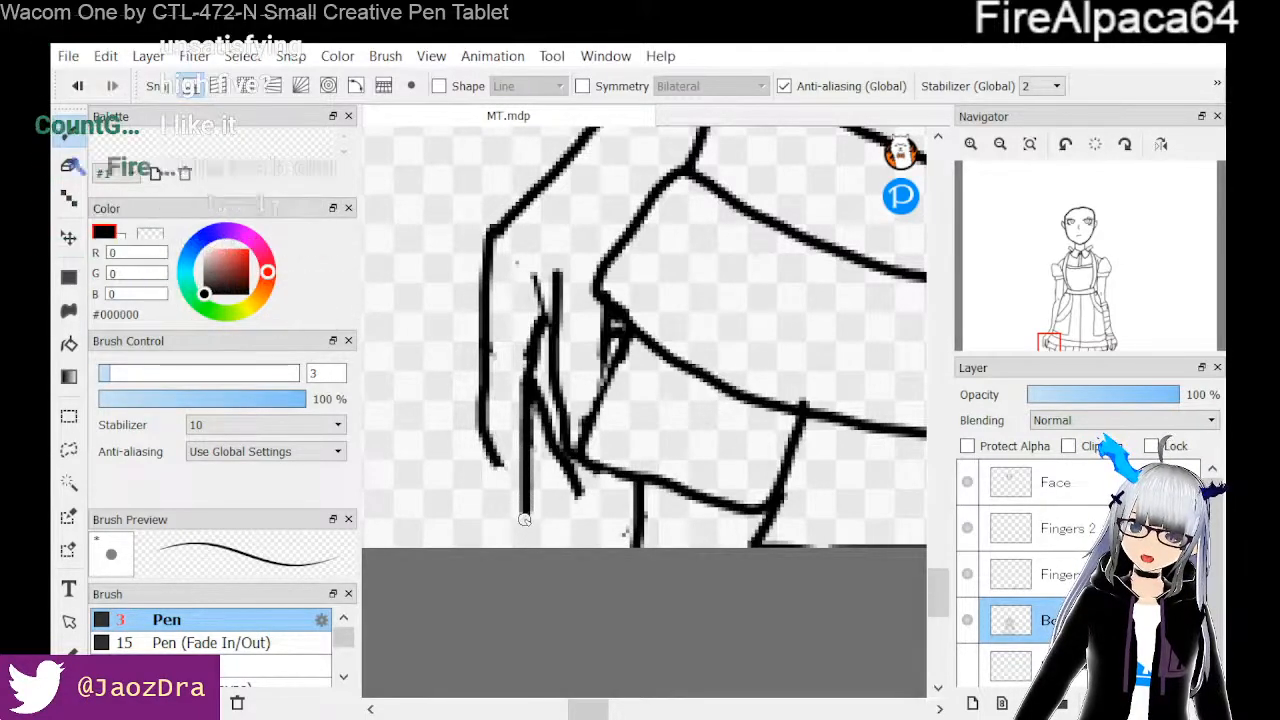
{"action": "mouse_move", "coordinate": [484, 420]}
{"action": "left_mouse_down"}
{"action": "mouse_move", "coordinate": [478, 446]}
{"action": "mouse_move", "coordinate": [523, 519]}
{"action": "left_mouse_up"}
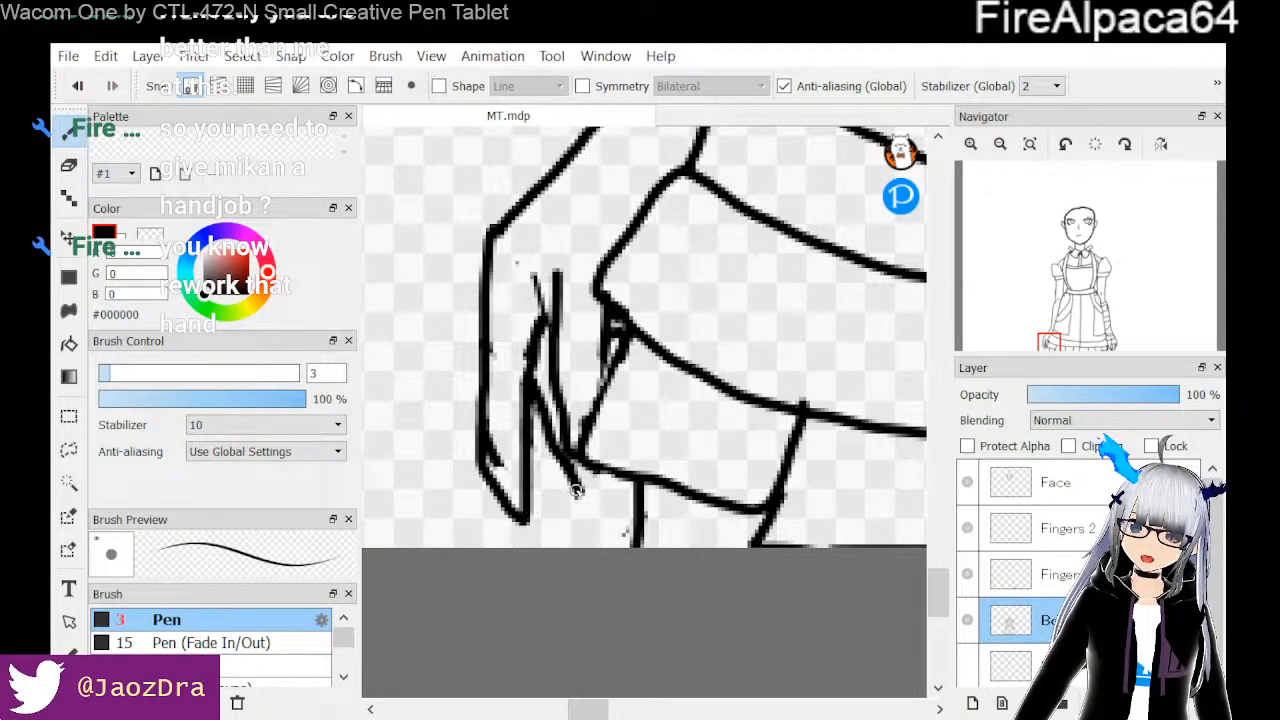
{"action": "mouse_move", "coordinate": [566, 468]}
{"action": "left_mouse_down"}
{"action": "mouse_move", "coordinate": [593, 507]}
{"action": "mouse_move", "coordinate": [598, 459]}
{"action": "left_mouse_up"}
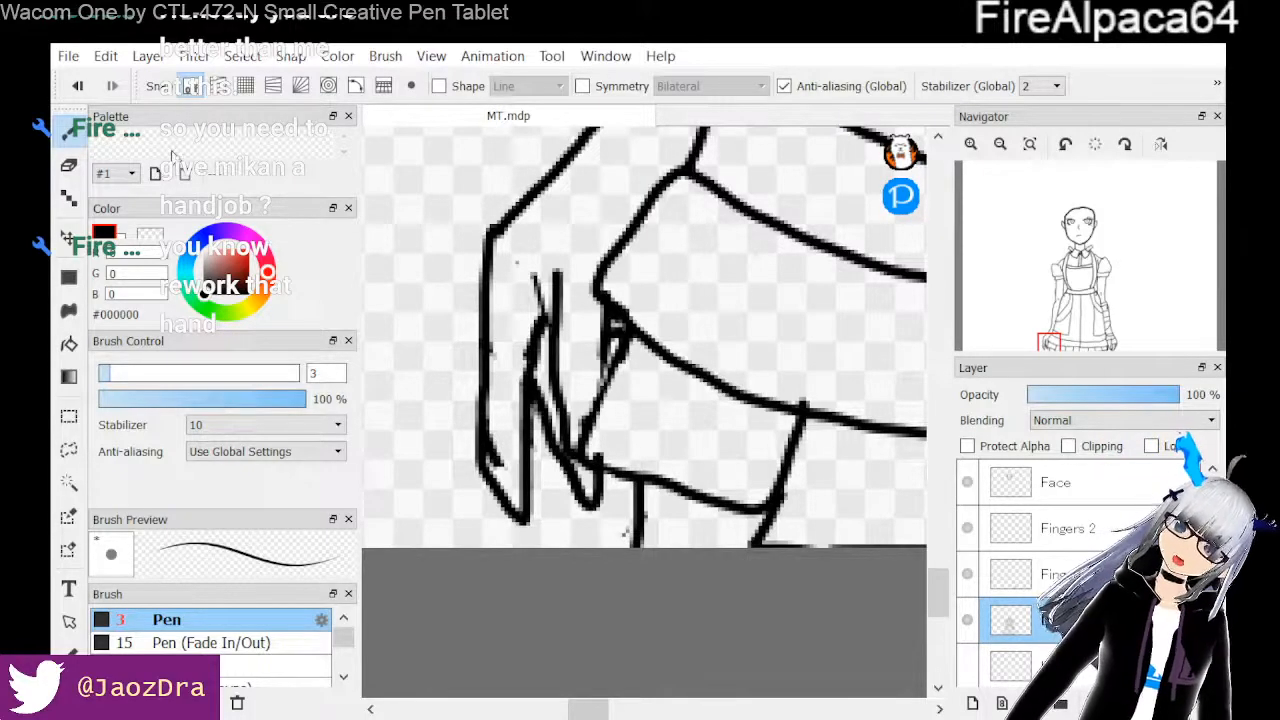
{"action": "left_click", "coordinate": [69, 165]}
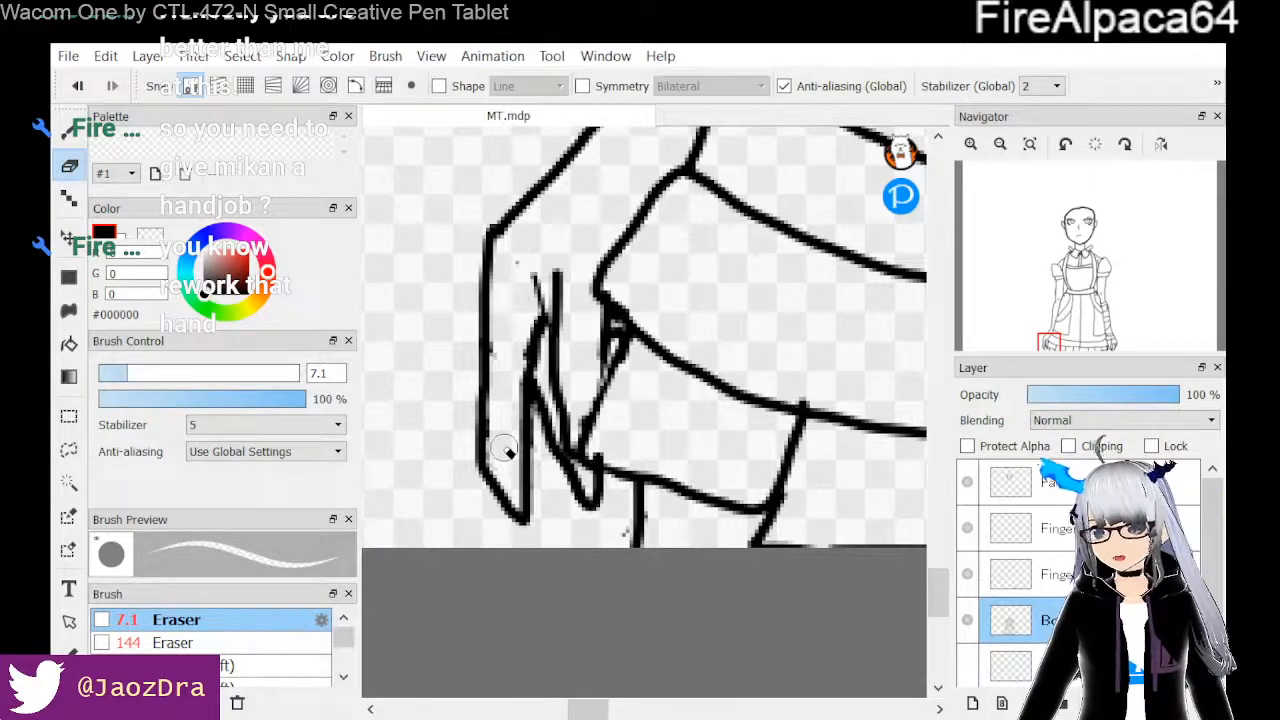
Examine the reworked hand against the opposite hand, the skirt hem and the figure's overall proportions
{"action": "scroll", "coordinate": [557, 390], "scroll_direction": "up", "scroll_amount": 2}
{"action": "scroll", "coordinate": [557, 390], "scroll_direction": "down", "scroll_amount": 5}
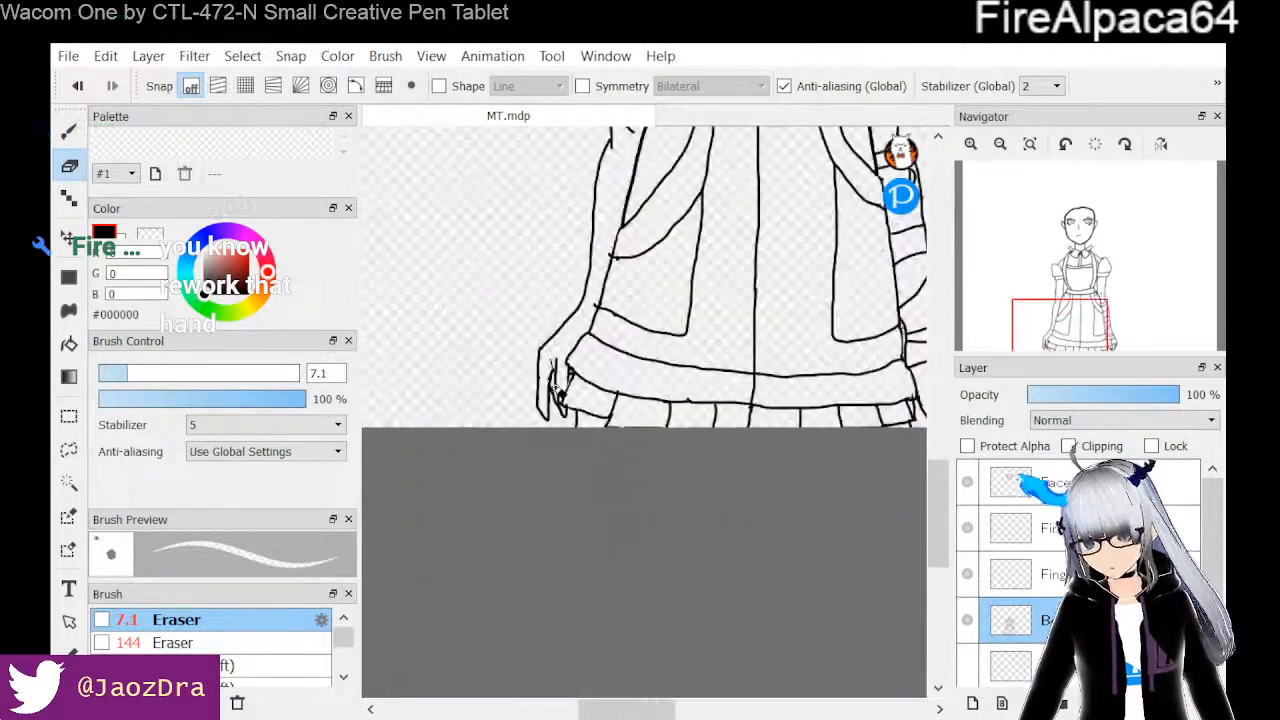
{"action": "scroll", "coordinate": [623, 465], "scroll_direction": "up", "scroll_amount": 2}
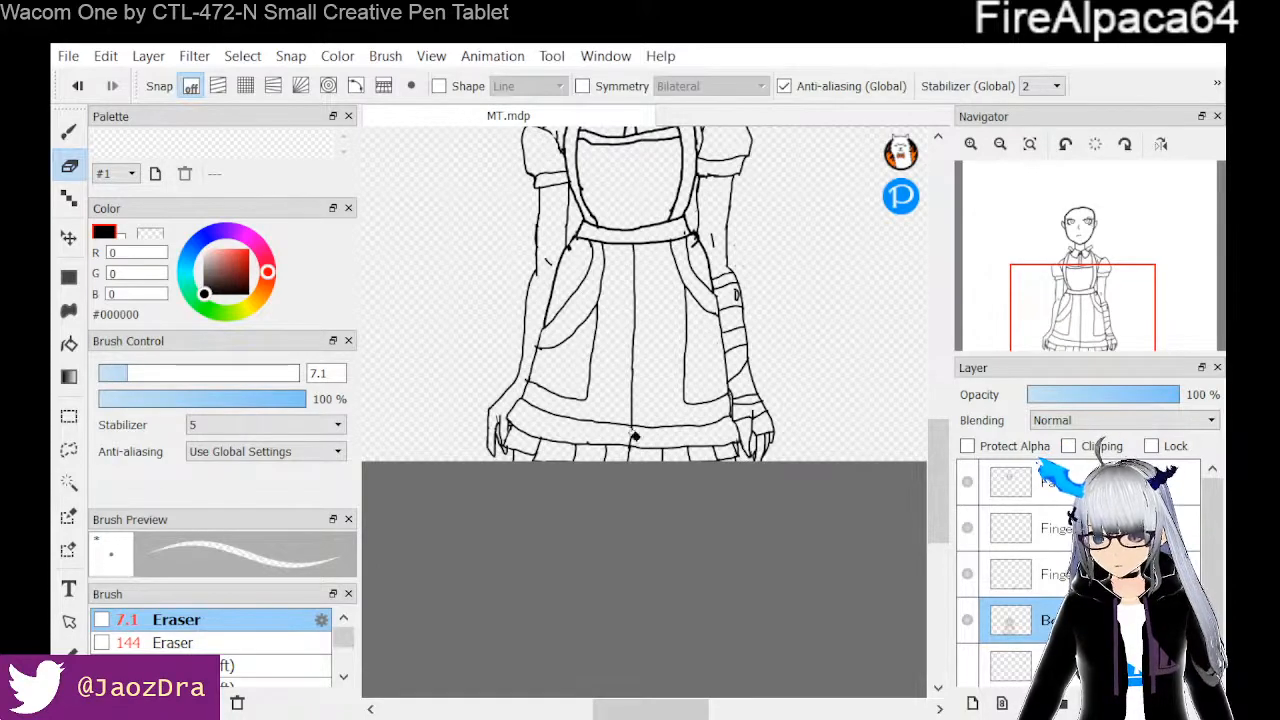
{"action": "scroll", "coordinate": [570, 426], "scroll_direction": "down", "scroll_amount": 1}
{"action": "scroll", "coordinate": [568, 425], "scroll_direction": "up", "scroll_amount": 4}
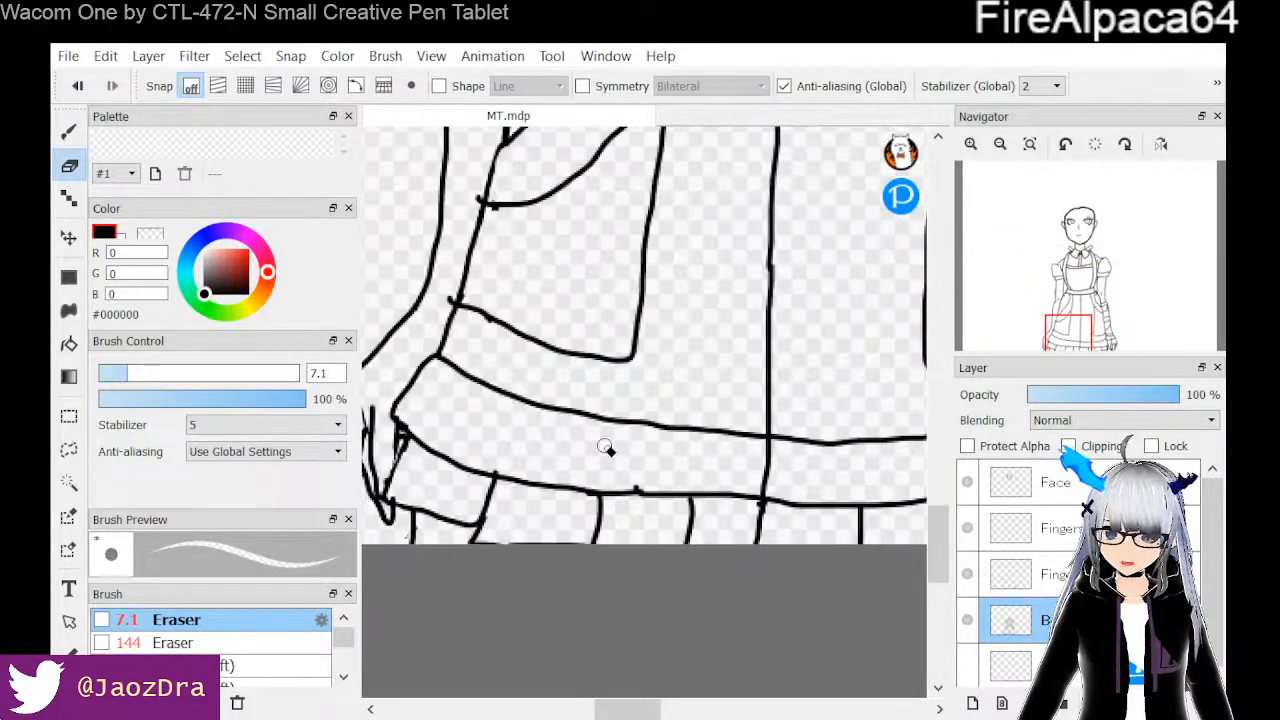
{"action": "scroll", "coordinate": [606, 449], "scroll_direction": "down", "scroll_amount": 4}
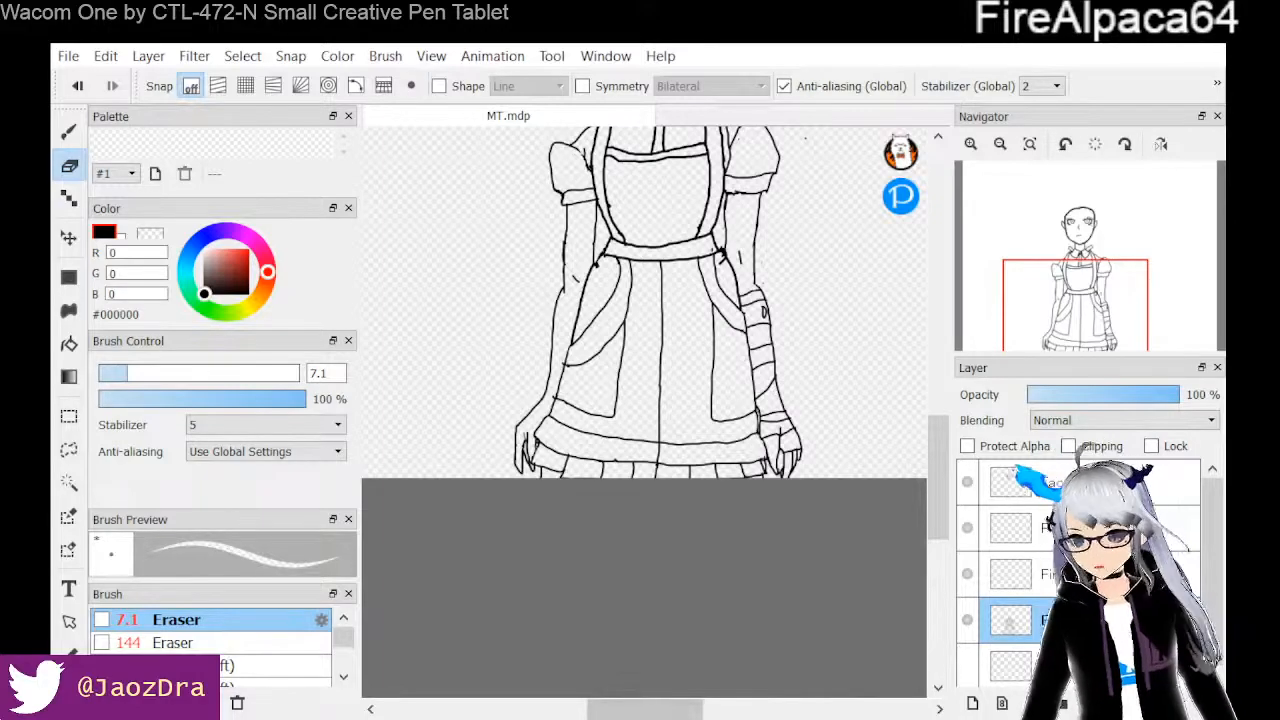
{"action": "left_click_drag", "start_coordinate": [654, 710], "coordinate": [675, 710]}
{"action": "scroll", "coordinate": [655, 660], "scroll_direction": "down", "scroll_amount": 1}
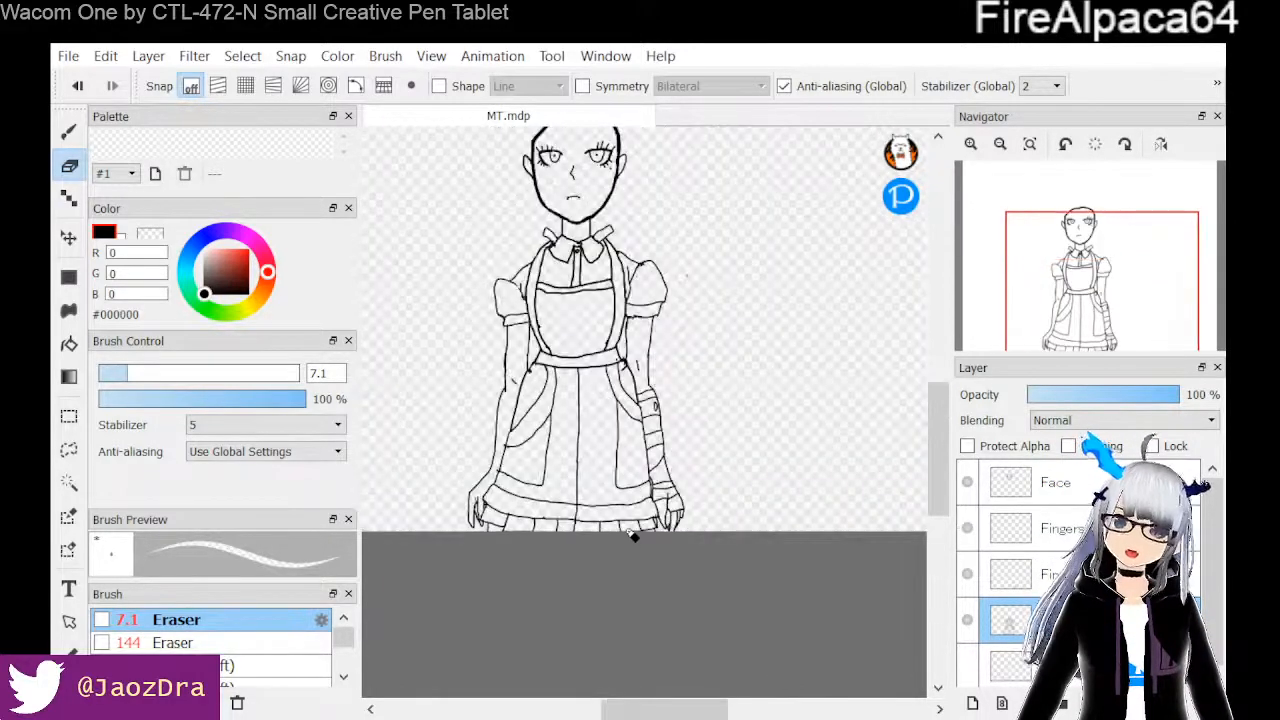
Merge the Fingers 2 layer down into the Fingers layer
{"action": "left_click", "coordinate": [1058, 528]}
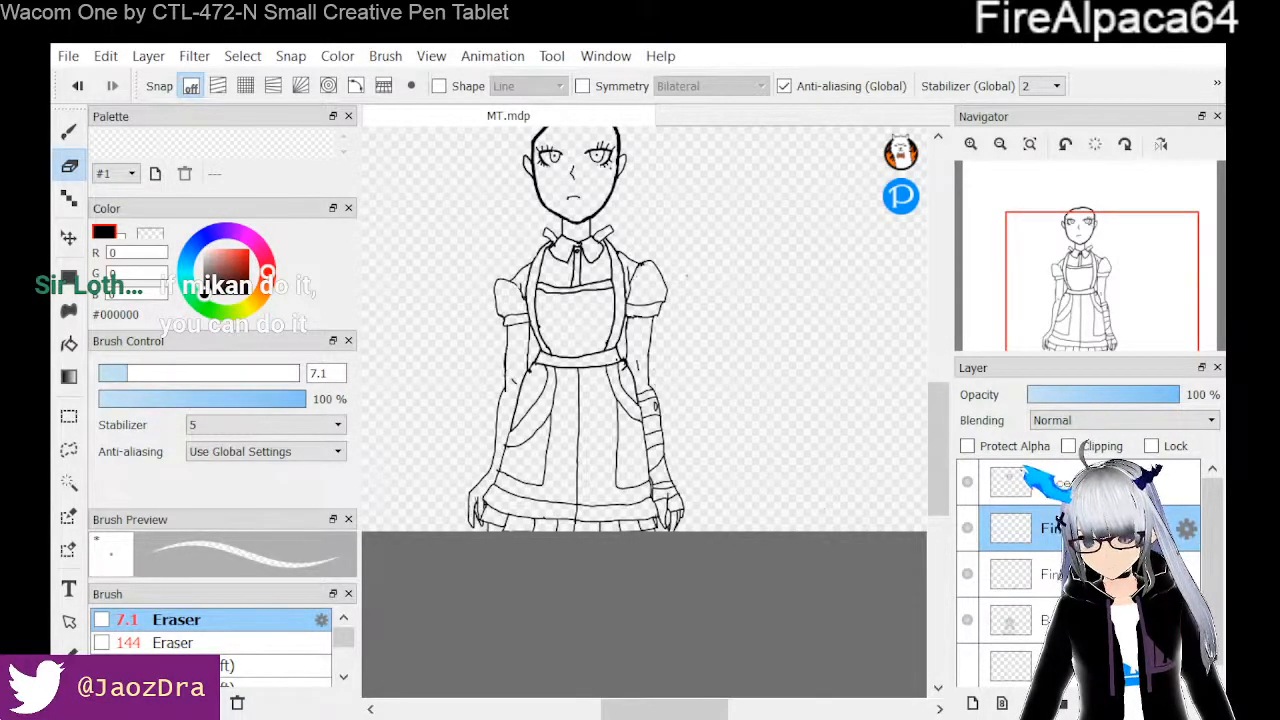
{"action": "key", "text": "ctrl+e"}
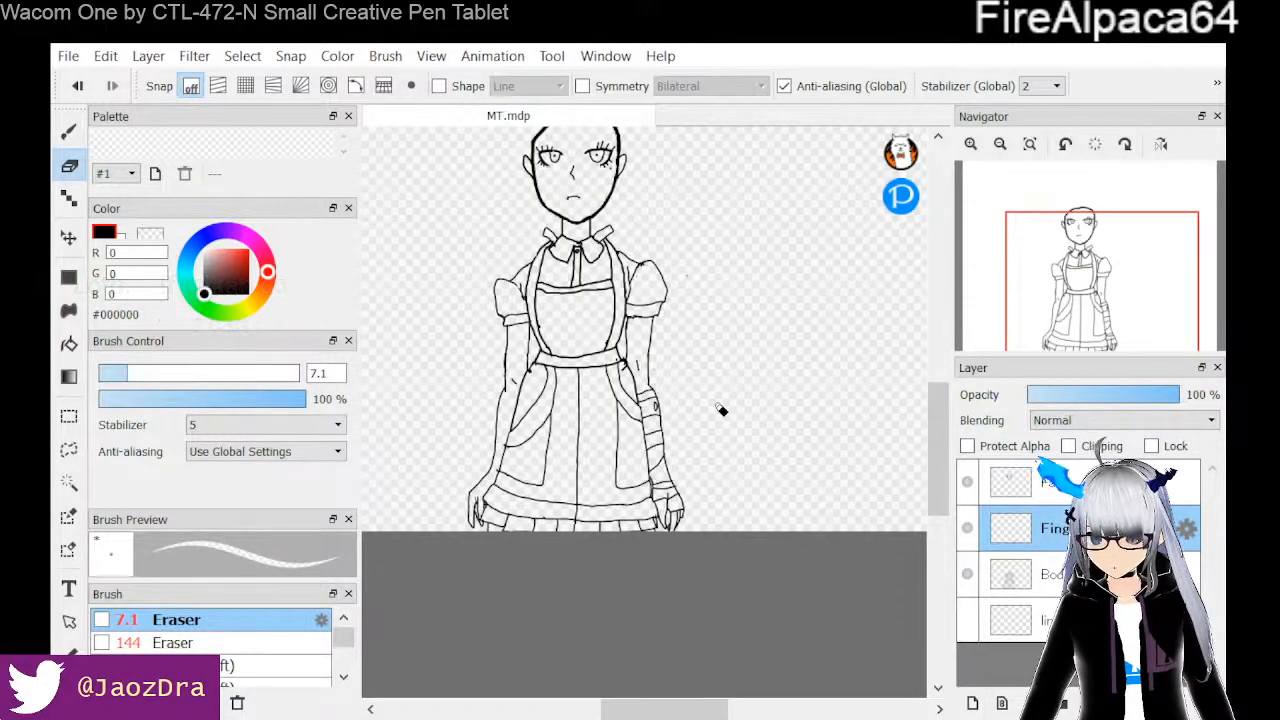
{"action": "scroll", "coordinate": [717, 409], "scroll_direction": "down", "scroll_amount": 1}
{"action": "scroll", "coordinate": [723, 420], "scroll_direction": "up", "scroll_amount": 2}
{"action": "left_click_drag", "start_coordinate": [922, 478], "coordinate": [932, 444]}
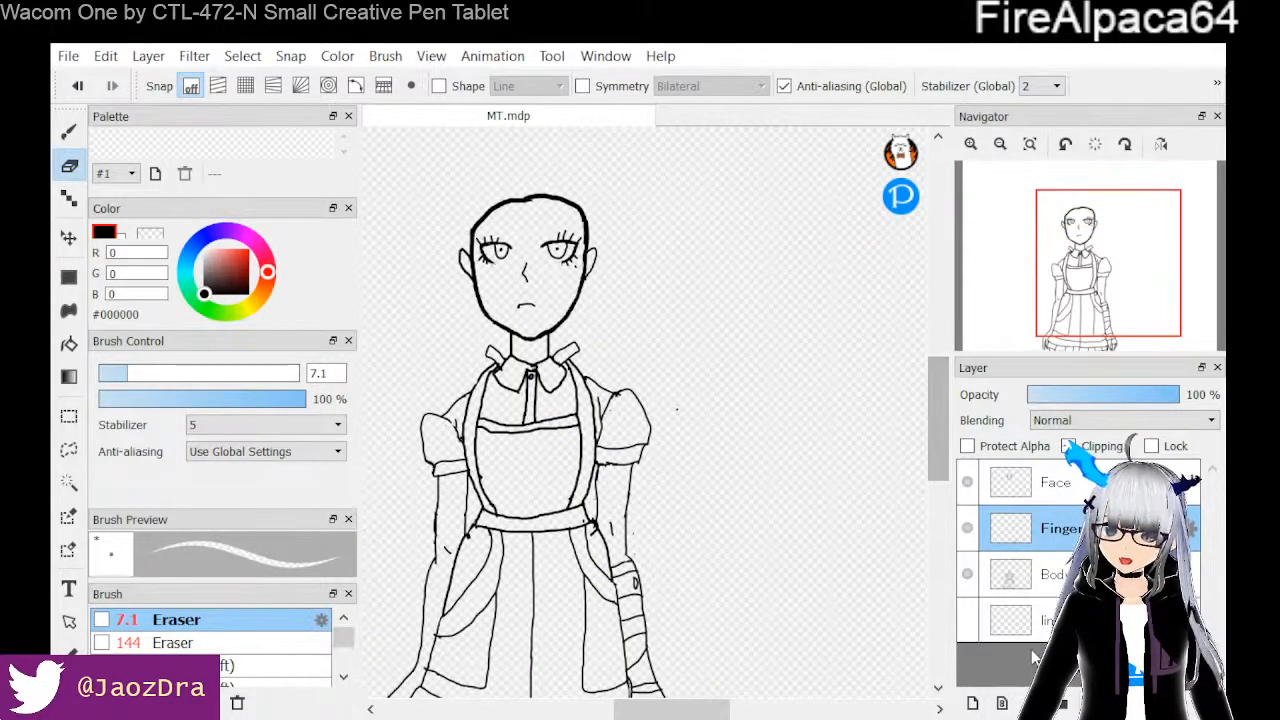
Add a new layer named Hair directly below the Body layer
{"action": "left_click", "coordinate": [1030, 621]}
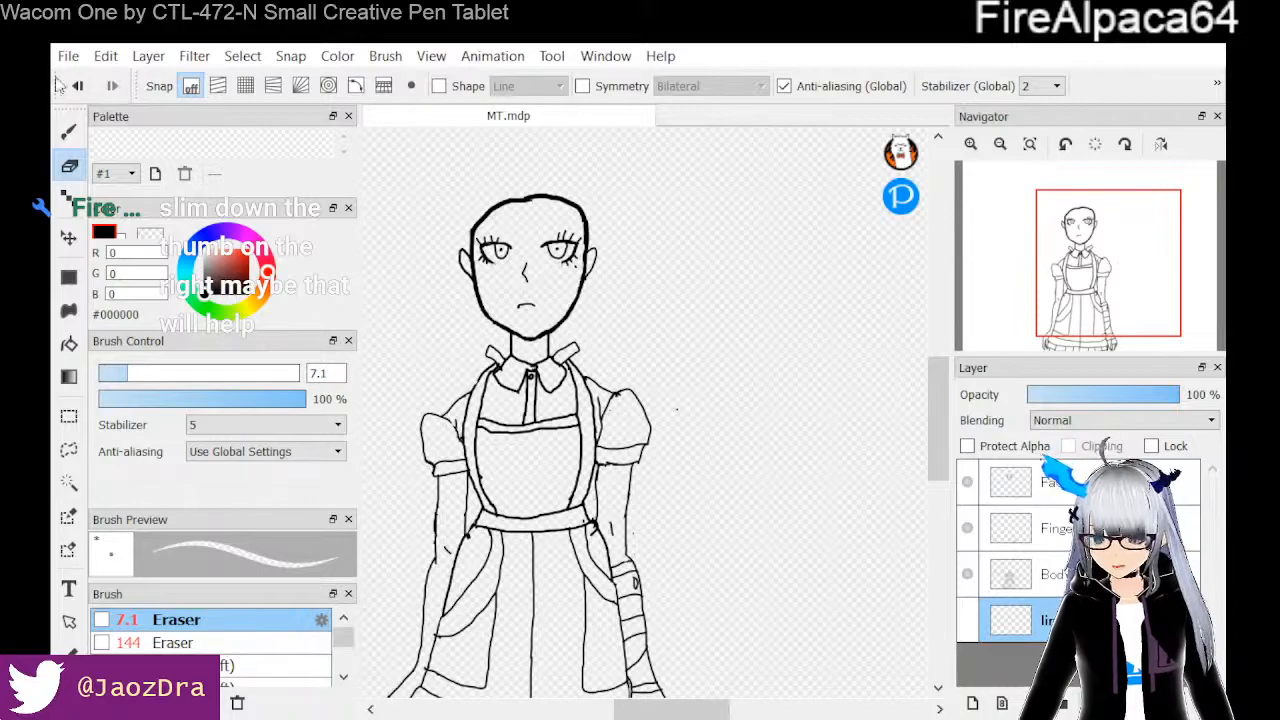
{"action": "left_click", "coordinate": [148, 57]}
{"action": "left_click", "coordinate": [177, 82]}
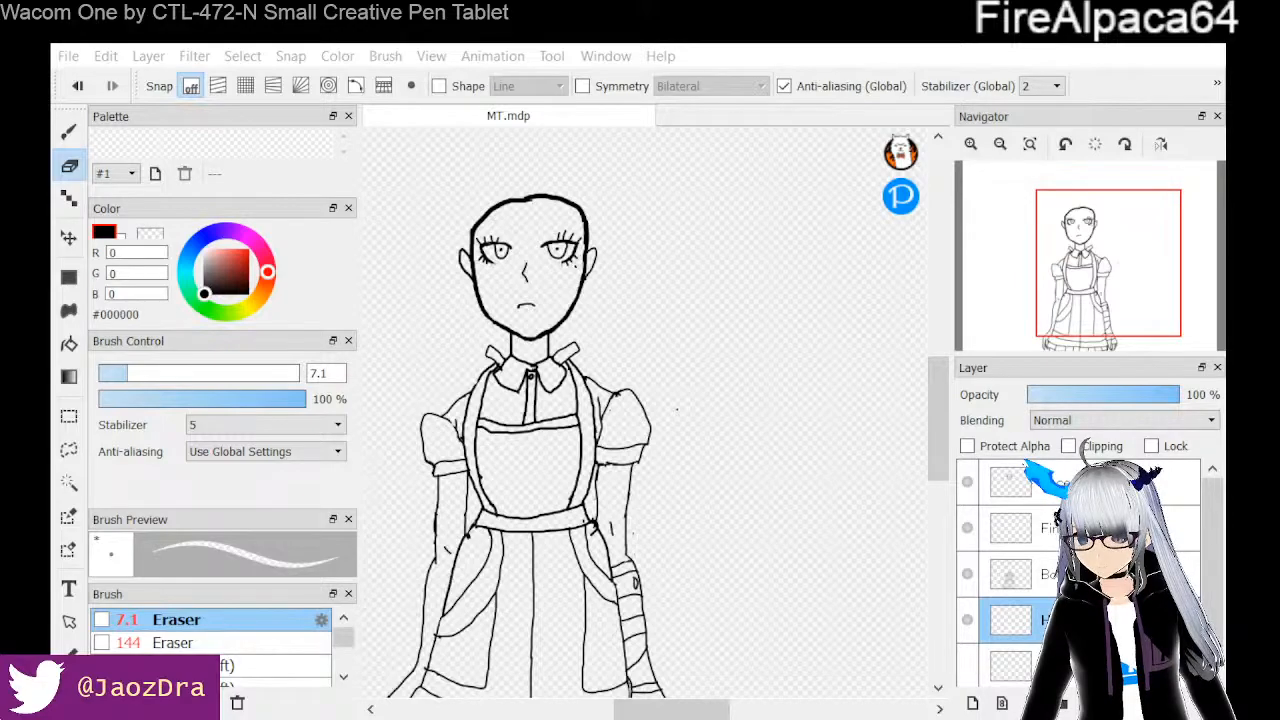
Examine the head, collar and sleeves up close and the whole figure before drawing the hair
{"action": "scroll", "coordinate": [760, 383], "scroll_direction": "up", "scroll_amount": 4}
{"action": "scroll", "coordinate": [752, 402], "scroll_direction": "down", "scroll_amount": 5}
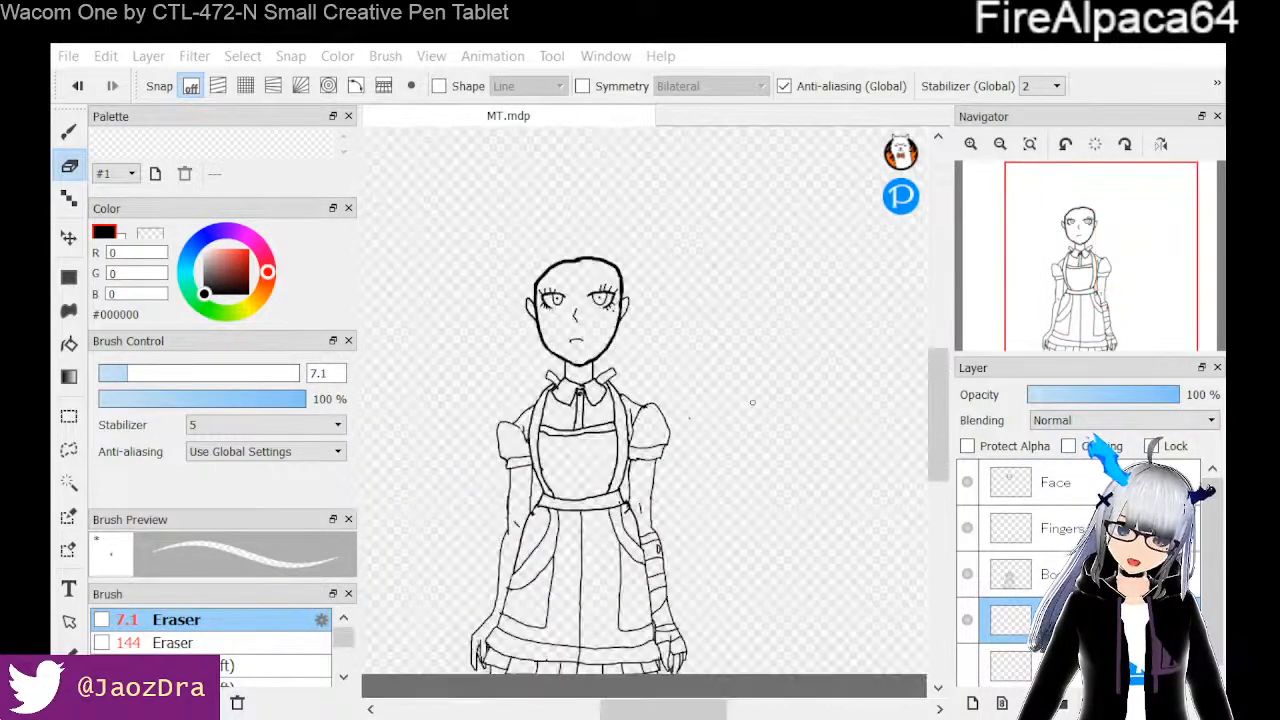
{"action": "scroll", "coordinate": [752, 402], "scroll_direction": "down", "scroll_amount": 2}
{"action": "scroll", "coordinate": [752, 402], "scroll_direction": "up", "scroll_amount": 2}
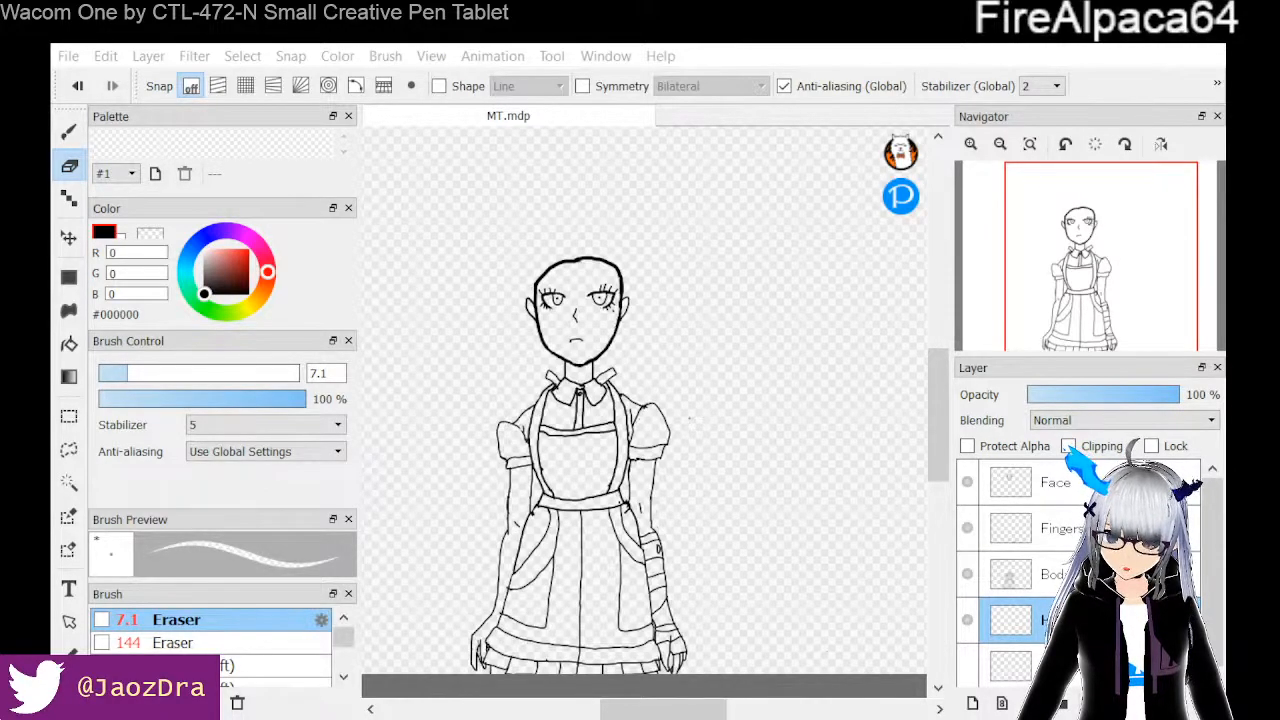
{"action": "scroll", "coordinate": [598, 402], "scroll_direction": "down", "scroll_amount": 3}
{"action": "scroll", "coordinate": [598, 402], "scroll_direction": "up", "scroll_amount": 7}
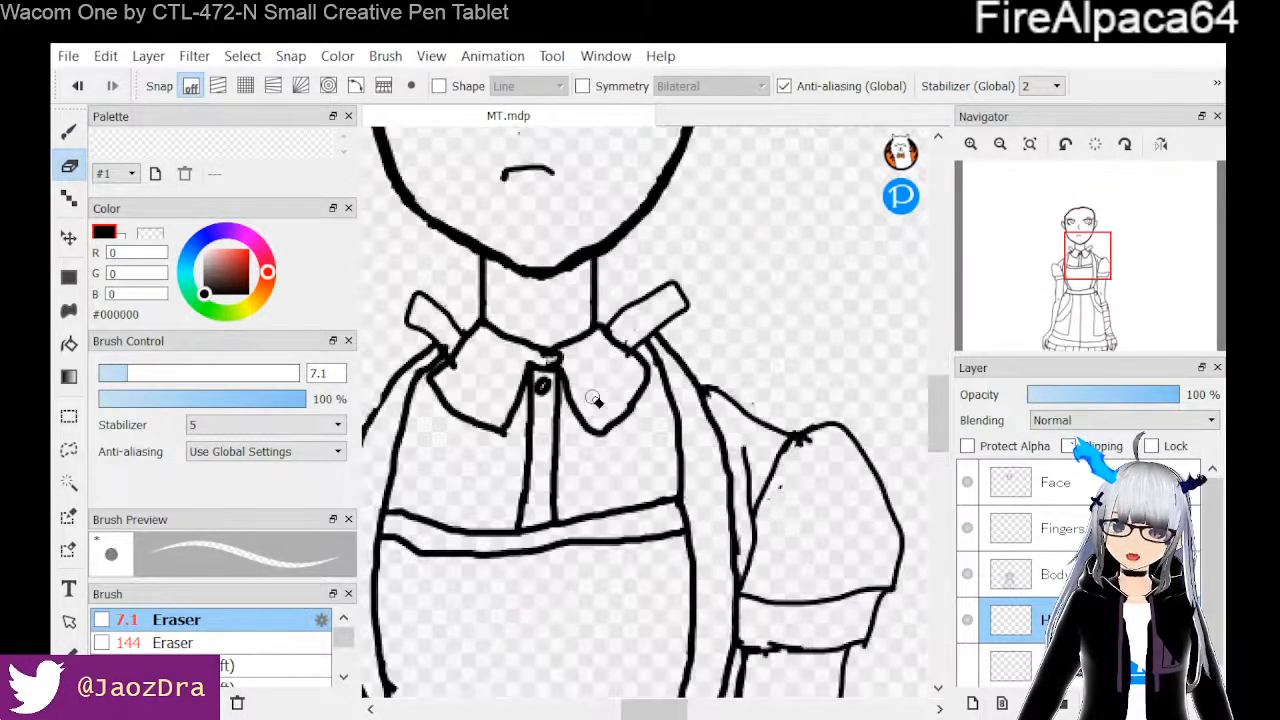
{"action": "scroll", "coordinate": [598, 402], "scroll_direction": "down", "scroll_amount": 1}
{"action": "left_click_drag", "start_coordinate": [656, 708], "coordinate": [629, 708]}
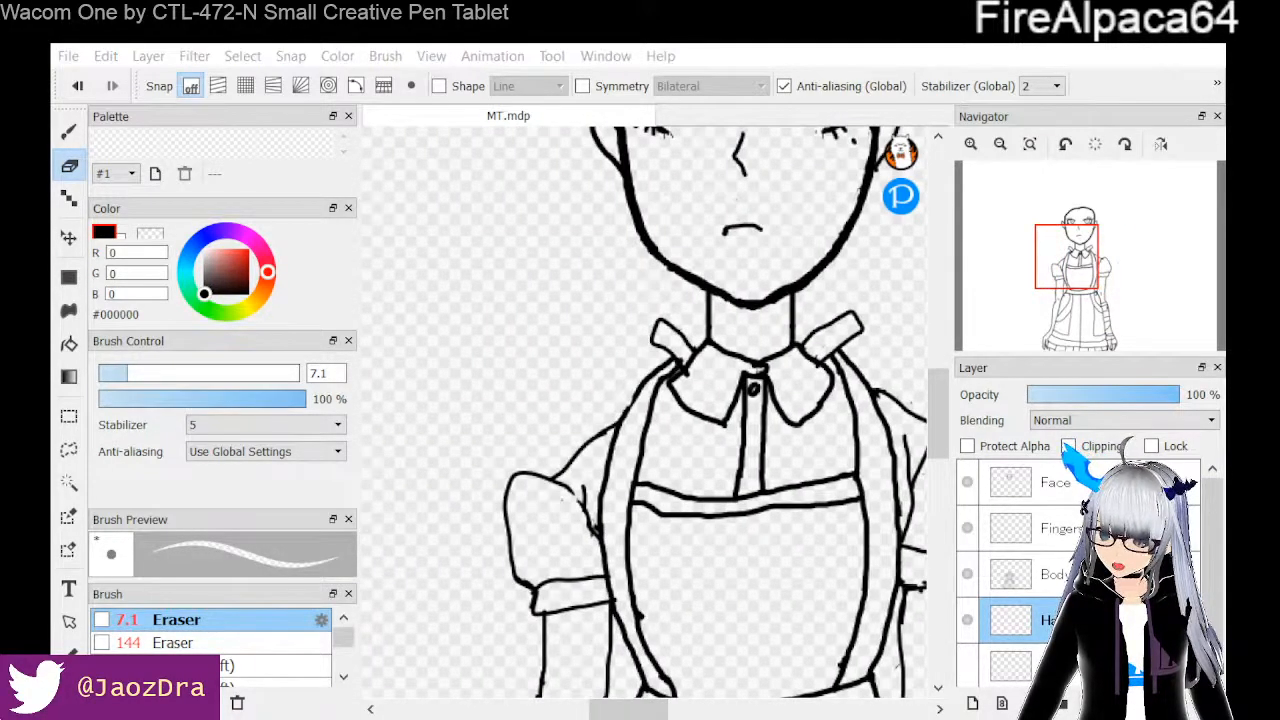
{"action": "scroll", "coordinate": [698, 333], "scroll_direction": "down", "scroll_amount": 1}
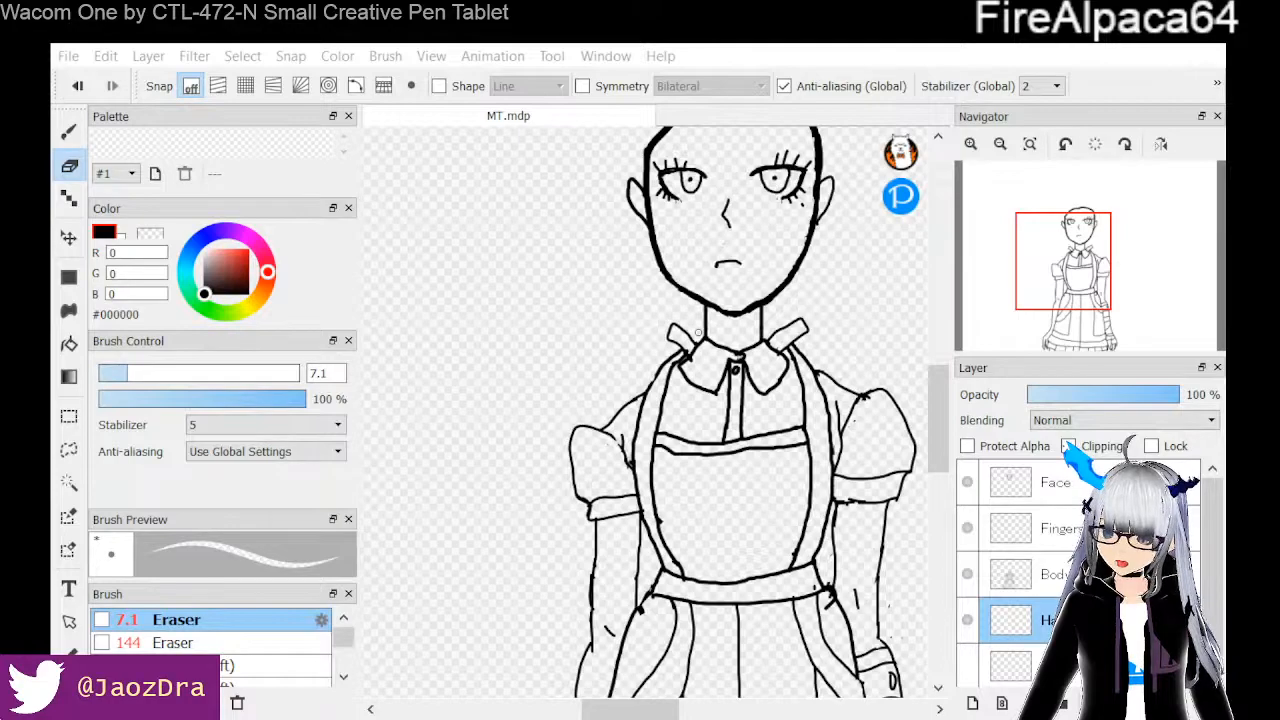
{"action": "scroll", "coordinate": [762, 226], "scroll_direction": "down", "scroll_amount": 2}
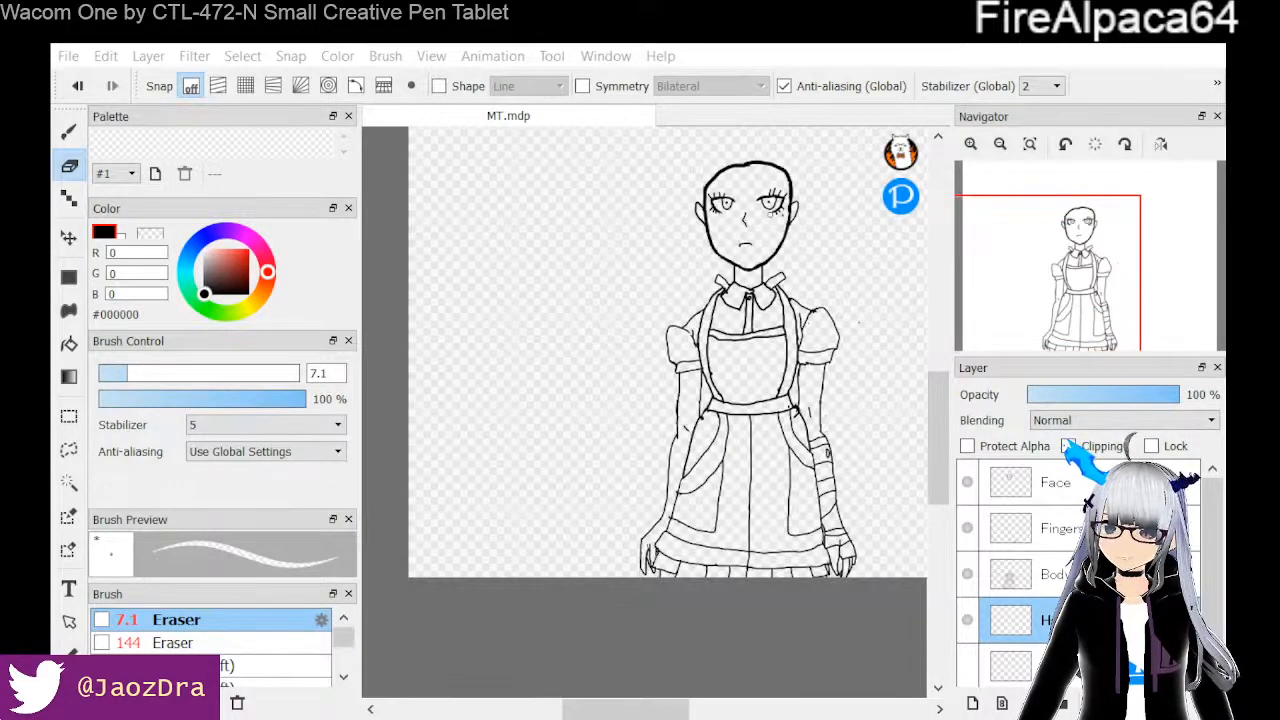
Sketch a curved eyebrow line above the character's right eye with the size 3 Pen on the Hair layer
{"action": "scroll", "coordinate": [772, 212], "scroll_direction": "up", "scroll_amount": 3}
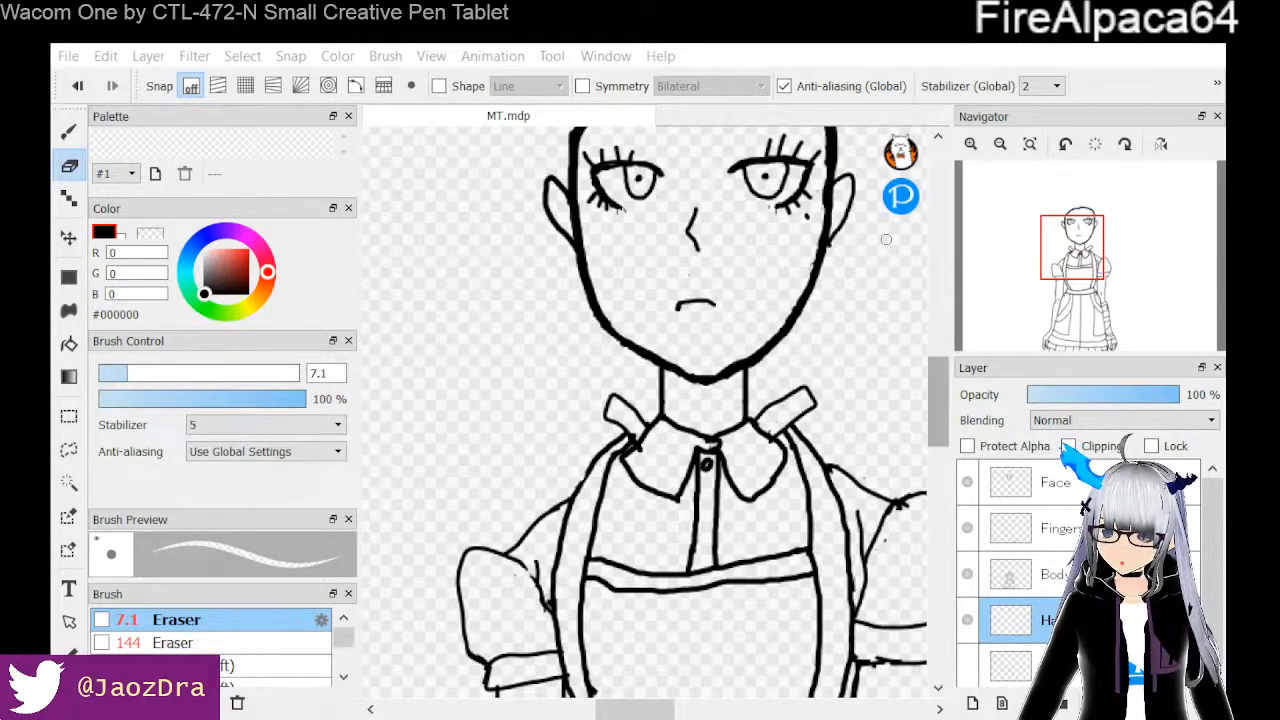
{"action": "scroll", "coordinate": [933, 351], "scroll_direction": "up", "scroll_amount": 3}
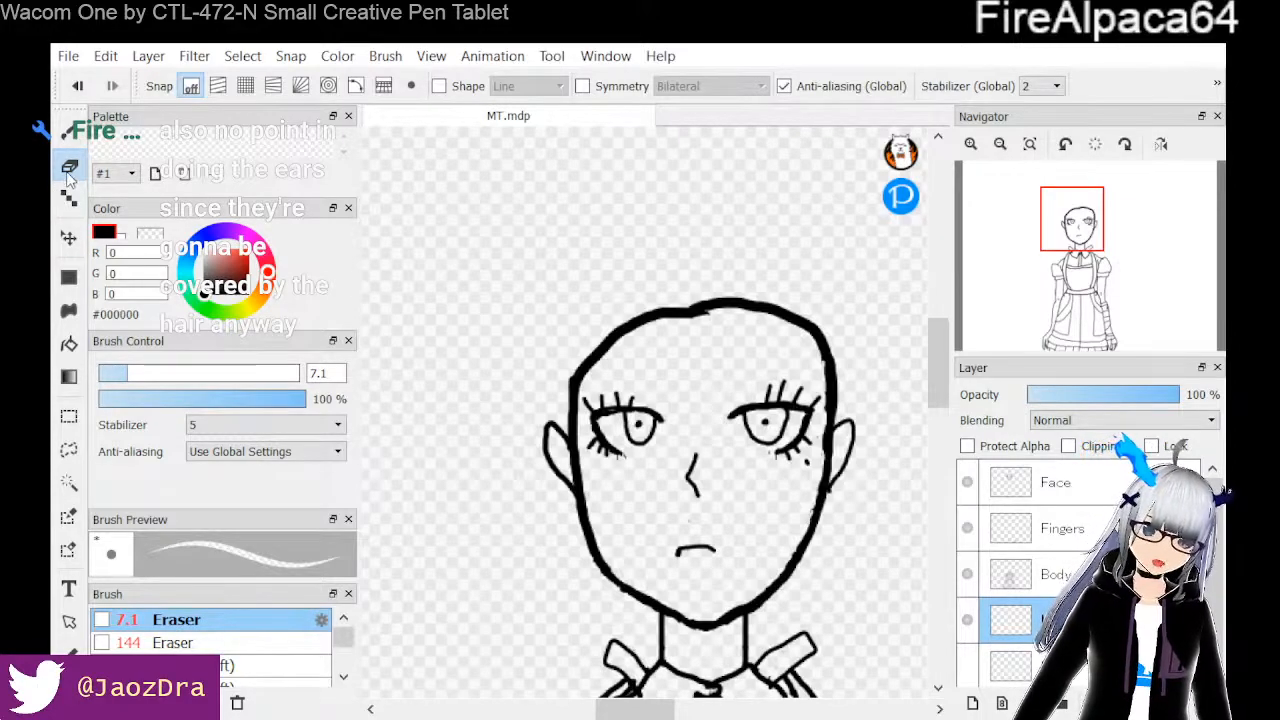
{"action": "left_click", "coordinate": [74, 133]}
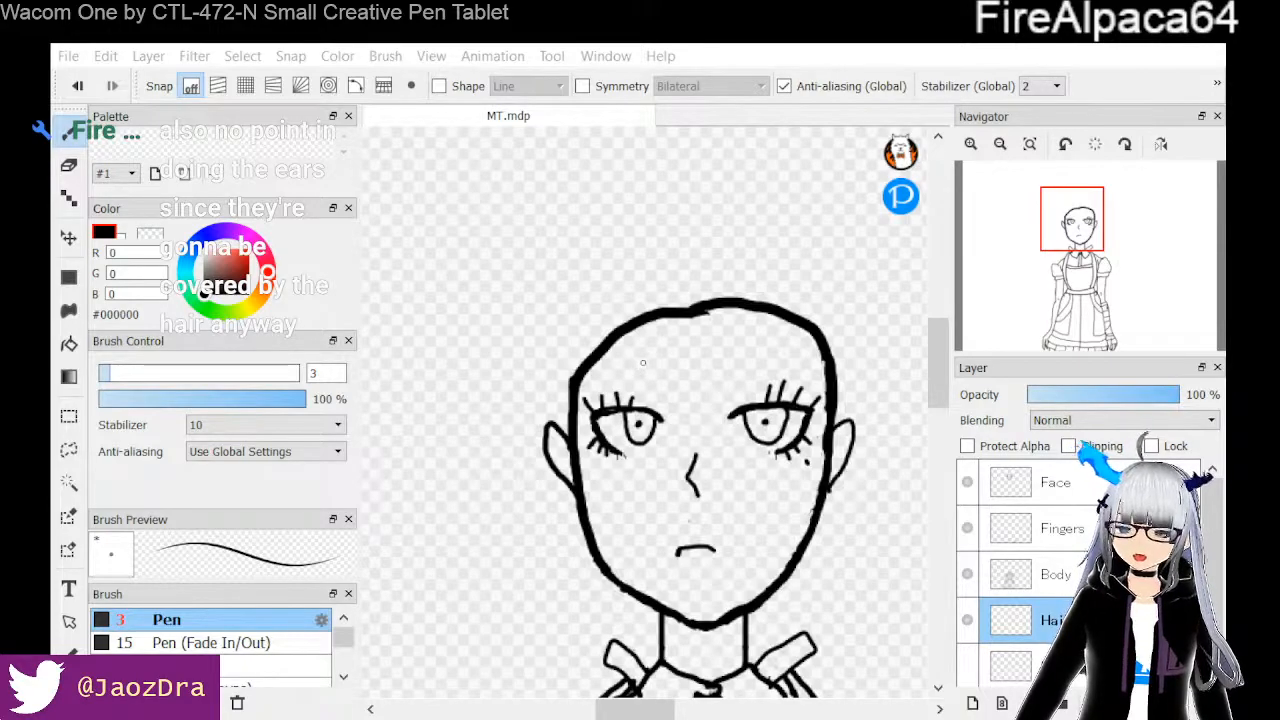
{"action": "mouse_move", "coordinate": [648, 358]}
{"action": "left_mouse_down"}
{"action": "mouse_move", "coordinate": [630, 390]}
{"action": "mouse_move", "coordinate": [594, 406]}
{"action": "left_mouse_up"}
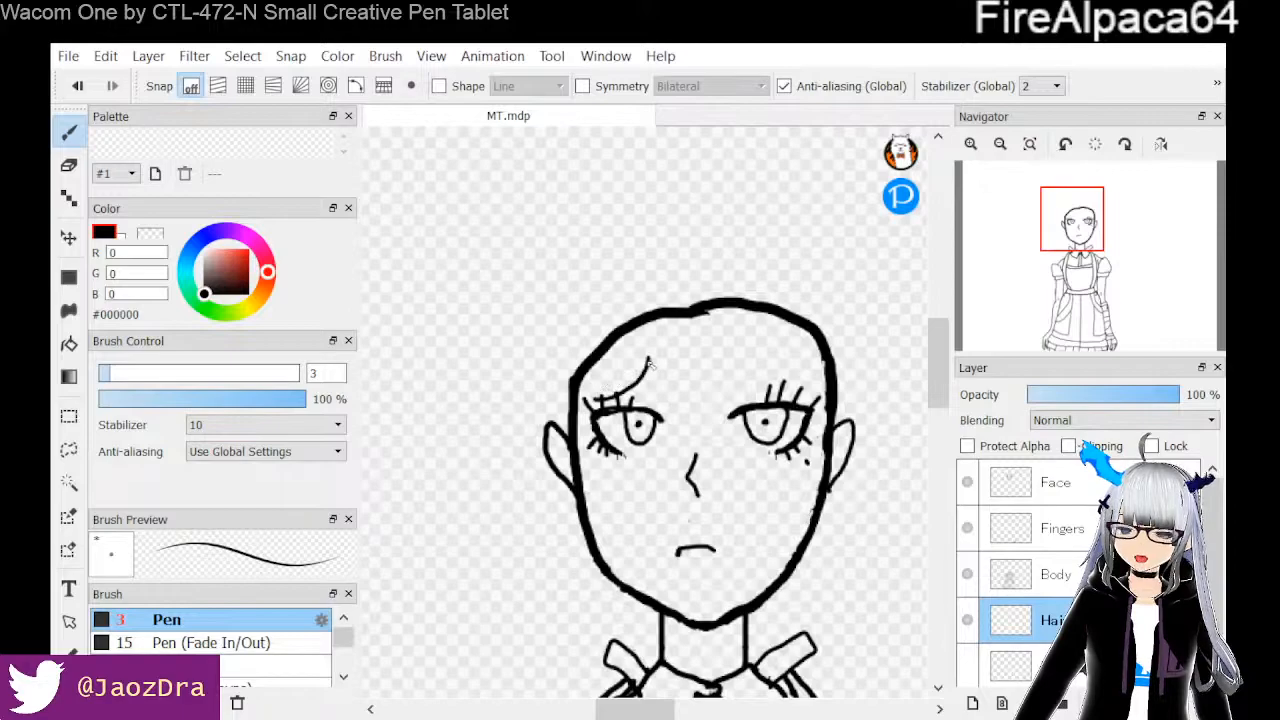
{"action": "mouse_move", "coordinate": [660, 367]}
{"action": "left_mouse_down"}
{"action": "mouse_move", "coordinate": [652, 398]}
{"action": "mouse_move", "coordinate": [645, 386]}
{"action": "left_mouse_up"}
{"action": "key", "text": "ctrl+z"}
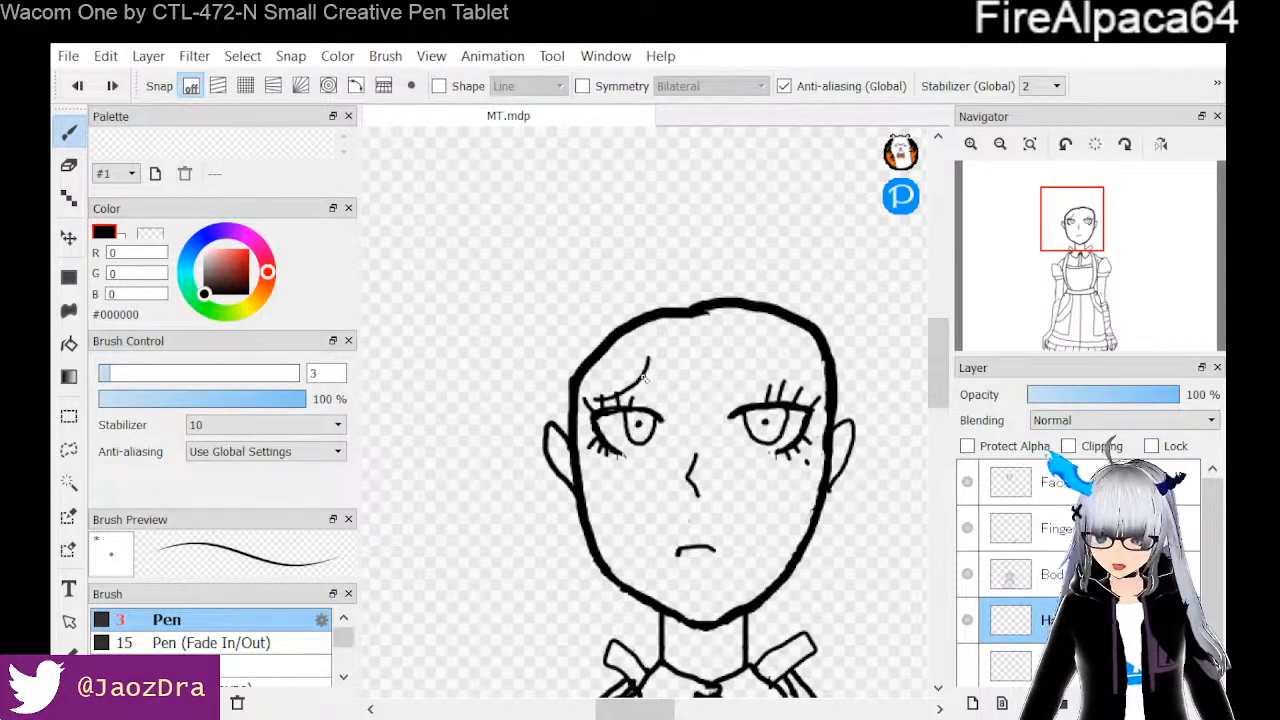
Add a second curved line to give the character's right eyebrow a tapered, closed outline
{"action": "scroll", "coordinate": [645, 377], "scroll_direction": "up", "scroll_amount": 1}
{"action": "scroll", "coordinate": [628, 381], "scroll_direction": "up", "scroll_amount": 2}
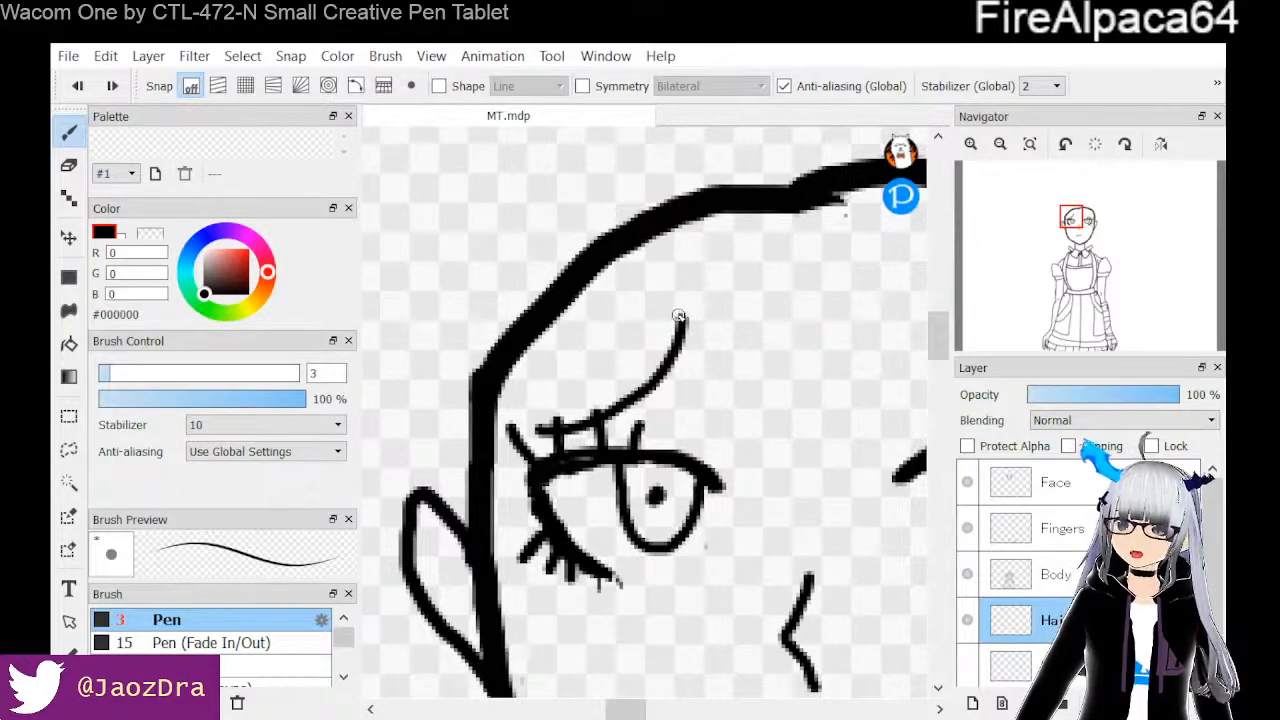
{"action": "mouse_move", "coordinate": [678, 314]}
{"action": "left_mouse_down"}
{"action": "mouse_move", "coordinate": [620, 397]}
{"action": "mouse_move", "coordinate": [549, 412]}
{"action": "left_mouse_up"}
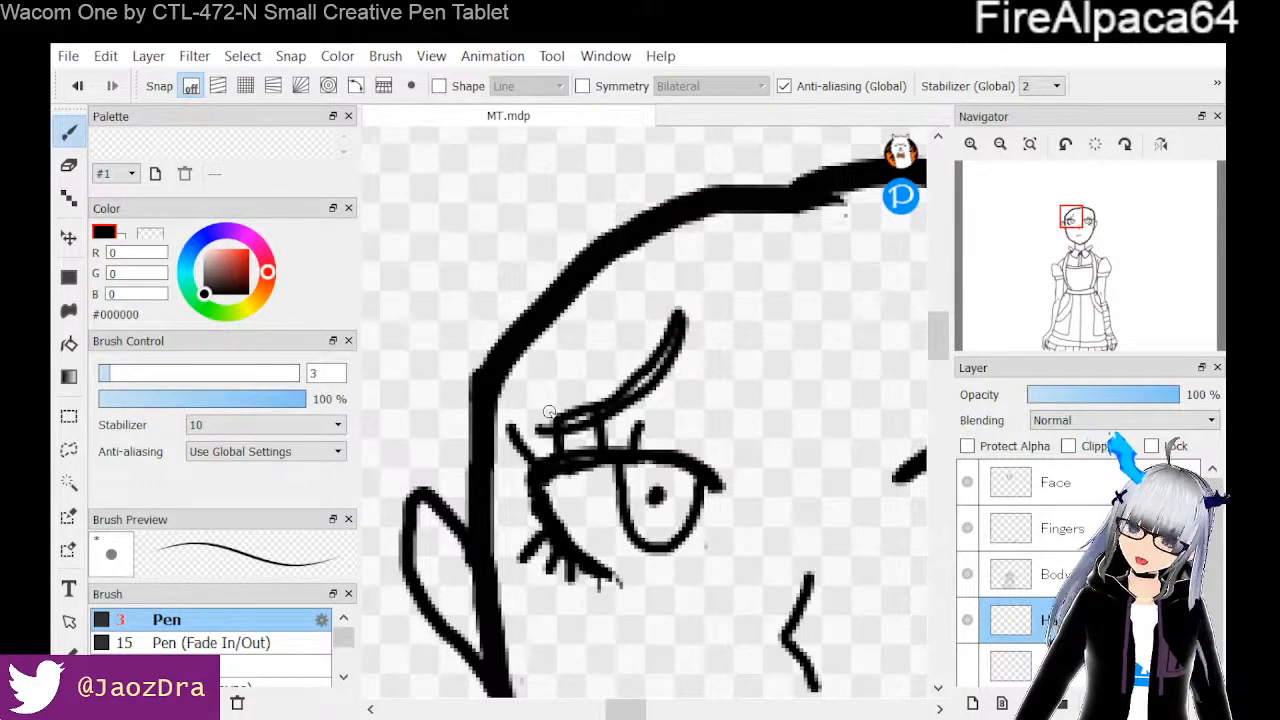
{"action": "key", "text": "ctrl+z"}
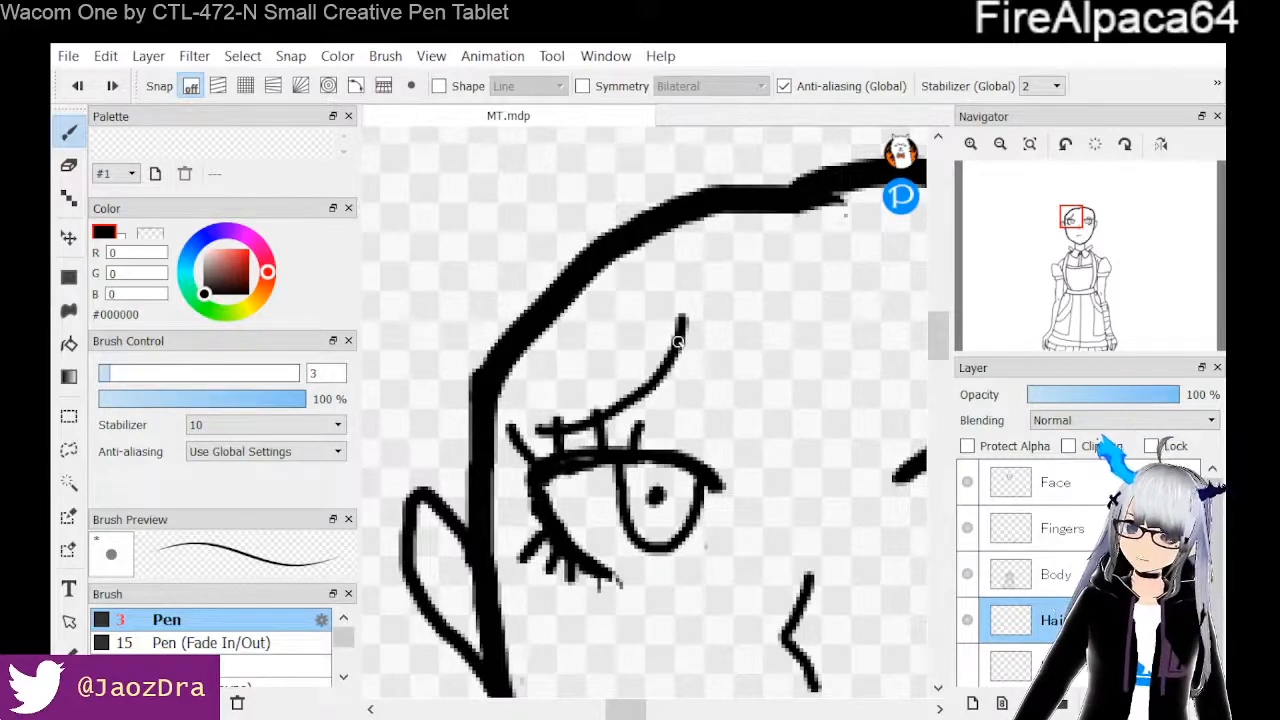
{"action": "mouse_move", "coordinate": [679, 318]}
{"action": "left_mouse_down"}
{"action": "mouse_move", "coordinate": [622, 393]}
{"action": "mouse_move", "coordinate": [535, 427]}
{"action": "left_mouse_up"}
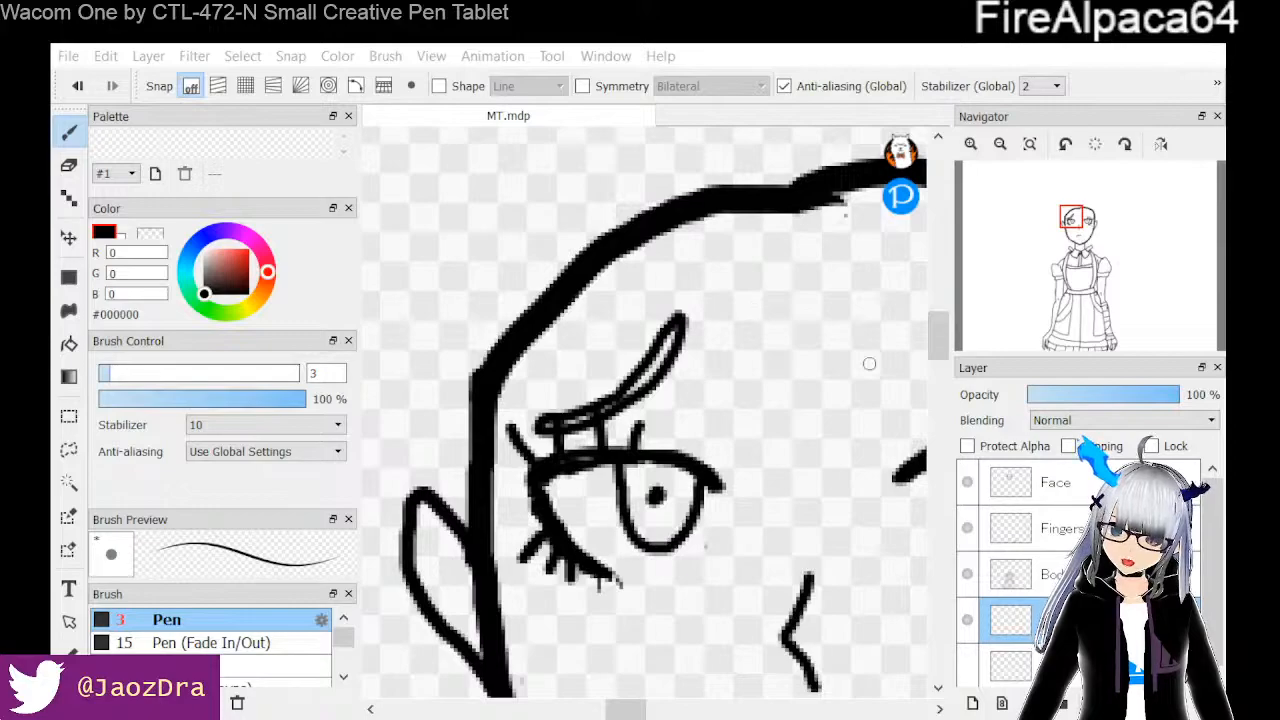
{"action": "scroll", "coordinate": [853, 380], "scroll_direction": "down", "scroll_amount": 5}
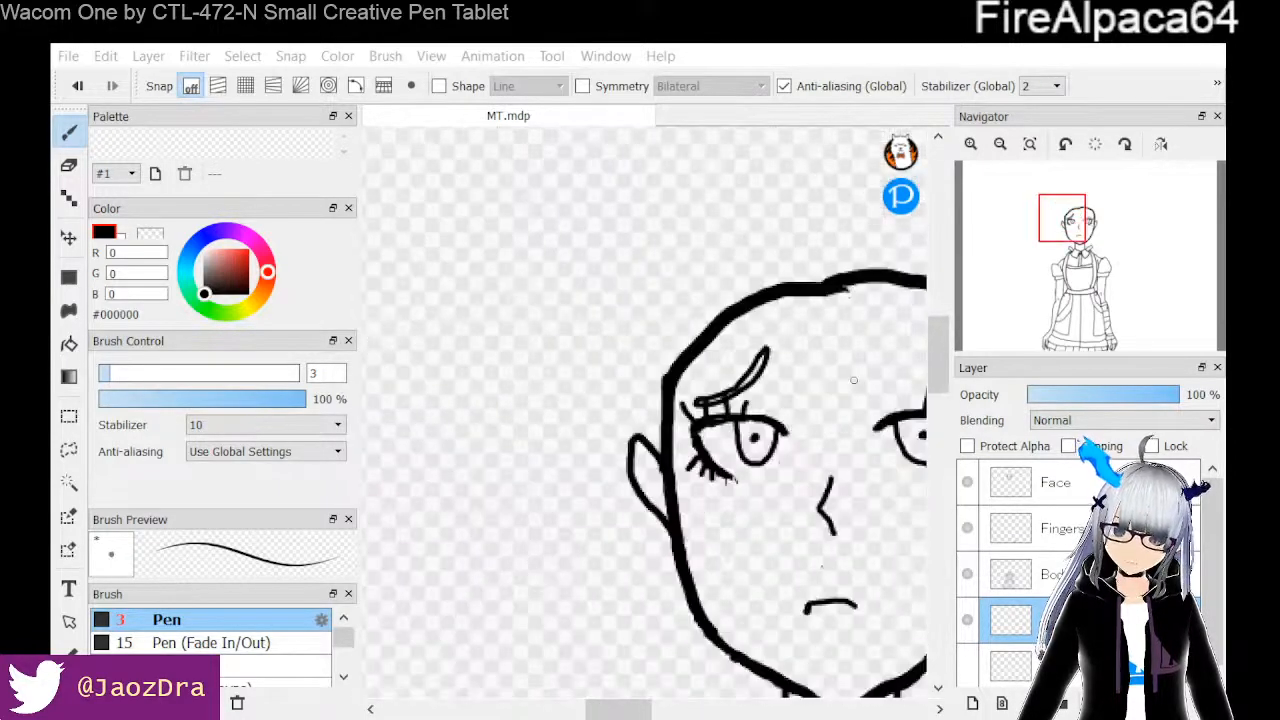
{"action": "scroll", "coordinate": [852, 382], "scroll_direction": "up", "scroll_amount": 1}
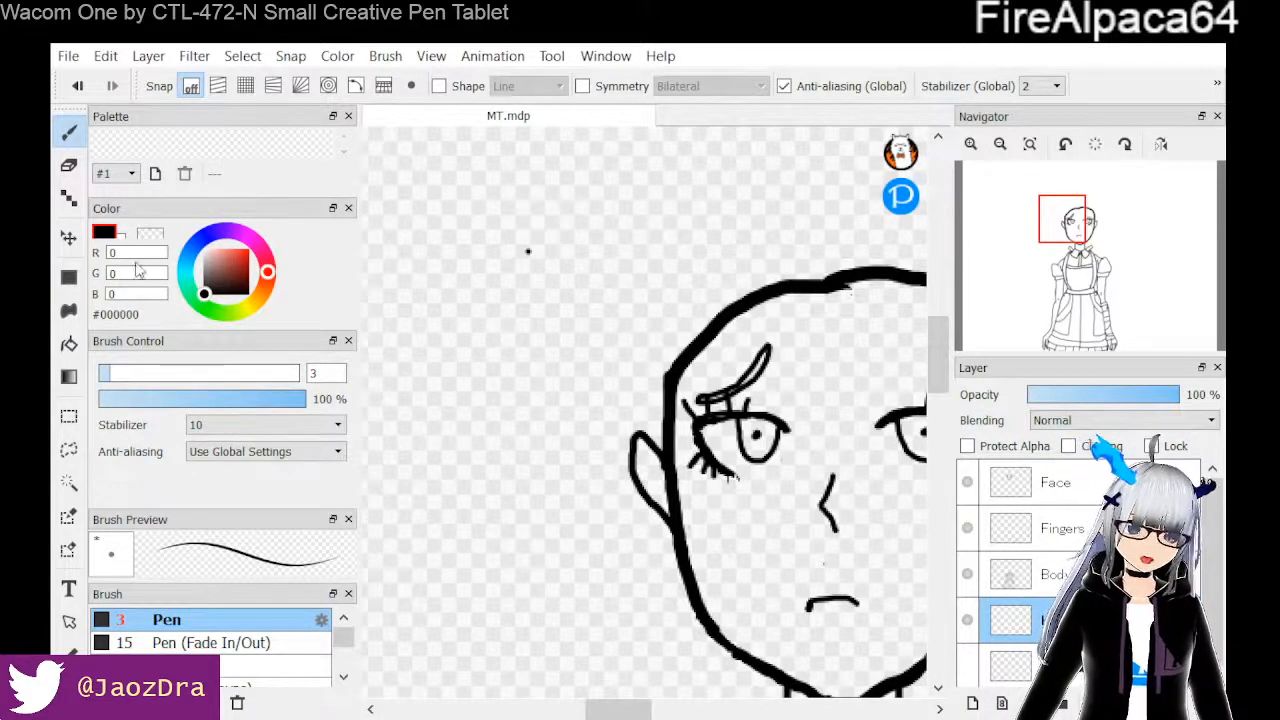
Erase the eyebrow over the character's right eye and redraw its lower edge as a longer, flatter curve
{"action": "left_click", "coordinate": [69, 165]}
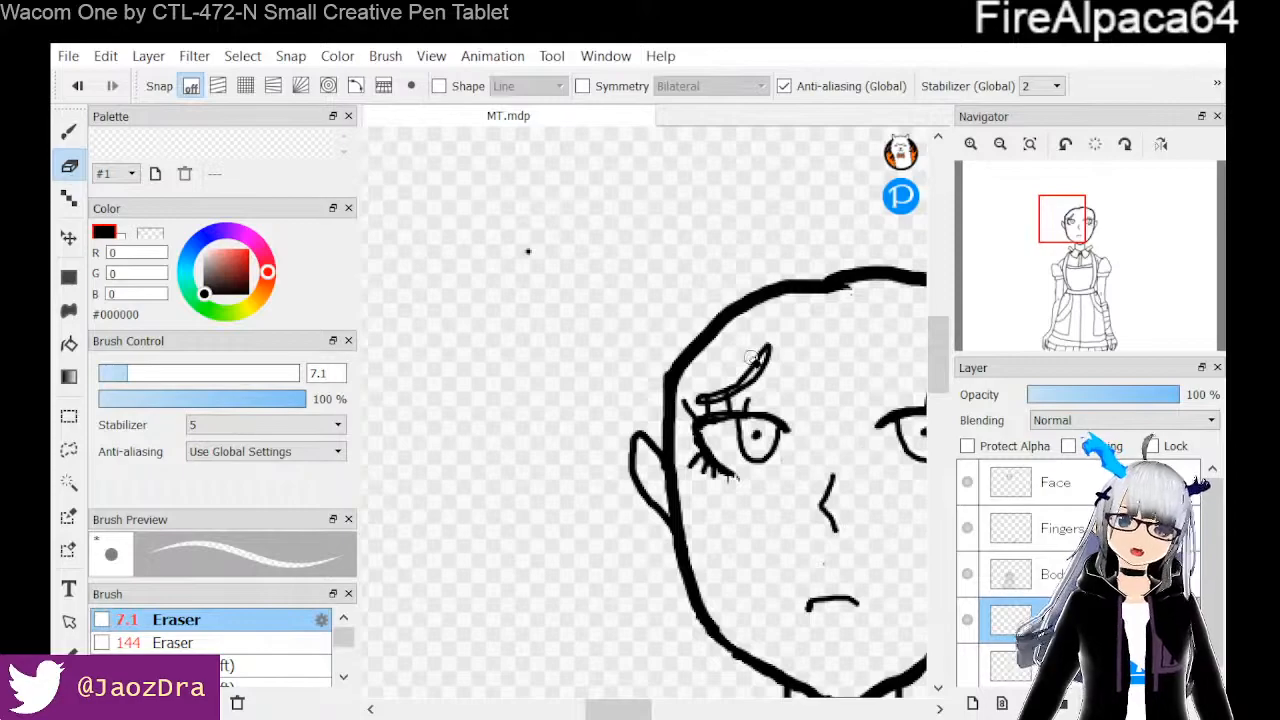
{"action": "mouse_move", "coordinate": [762, 356]}
{"action": "left_mouse_down"}
{"action": "mouse_move", "coordinate": [722, 396]}
{"action": "mouse_move", "coordinate": [740, 392]}
{"action": "mouse_move", "coordinate": [700, 390]}
{"action": "mouse_move", "coordinate": [716, 400]}
{"action": "mouse_move", "coordinate": [696, 404]}
{"action": "mouse_move", "coordinate": [714, 398]}
{"action": "left_mouse_up"}
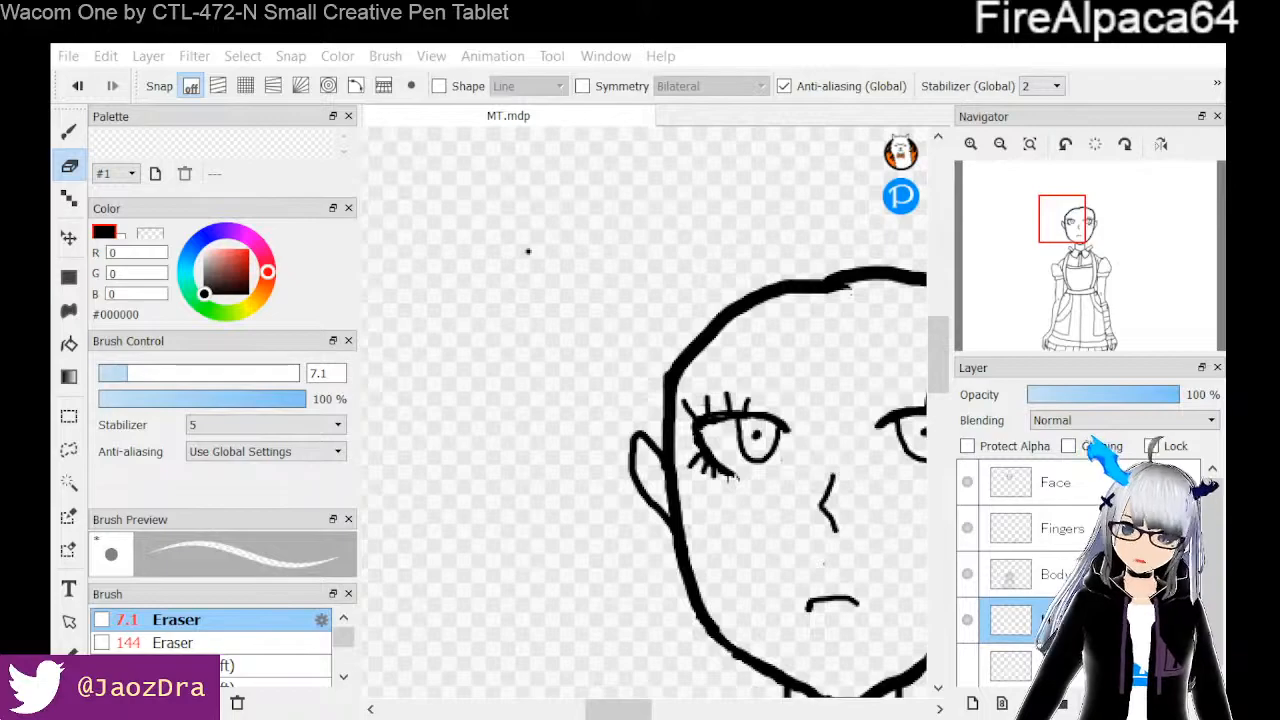
{"action": "key", "text": "b"}
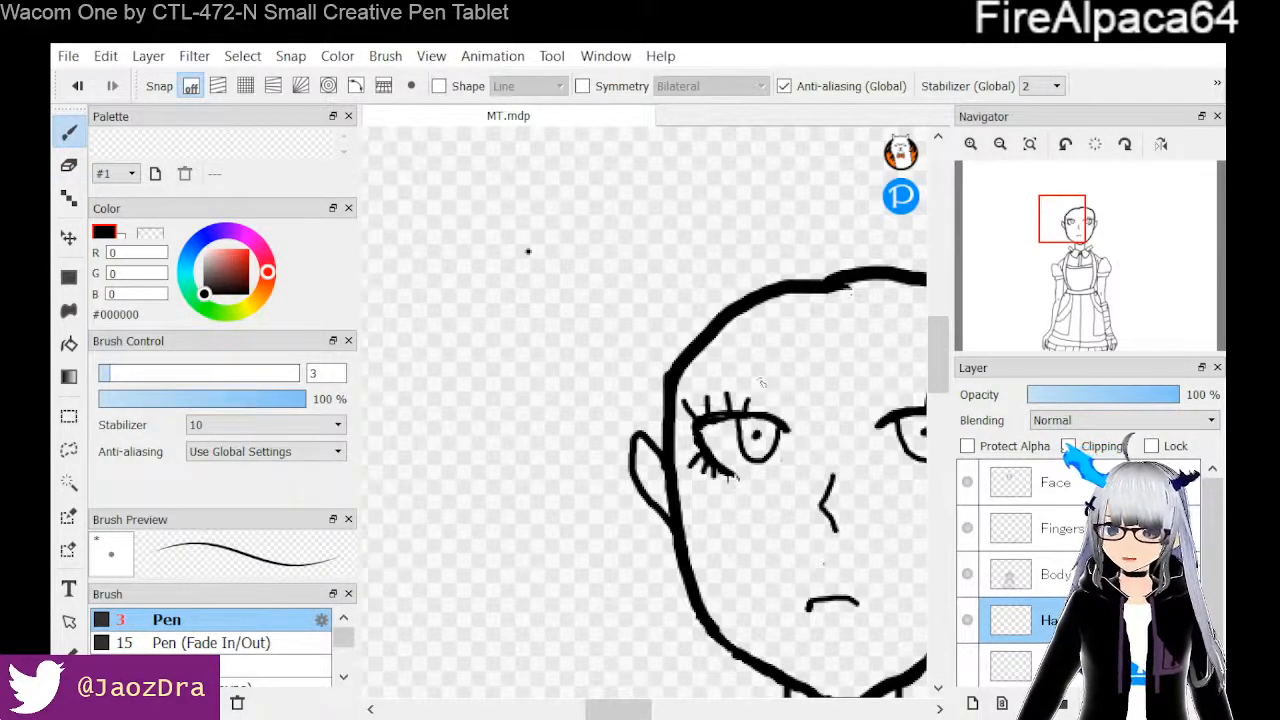
{"action": "left_click_drag", "start_coordinate": [784, 353], "coordinate": [681, 406]}
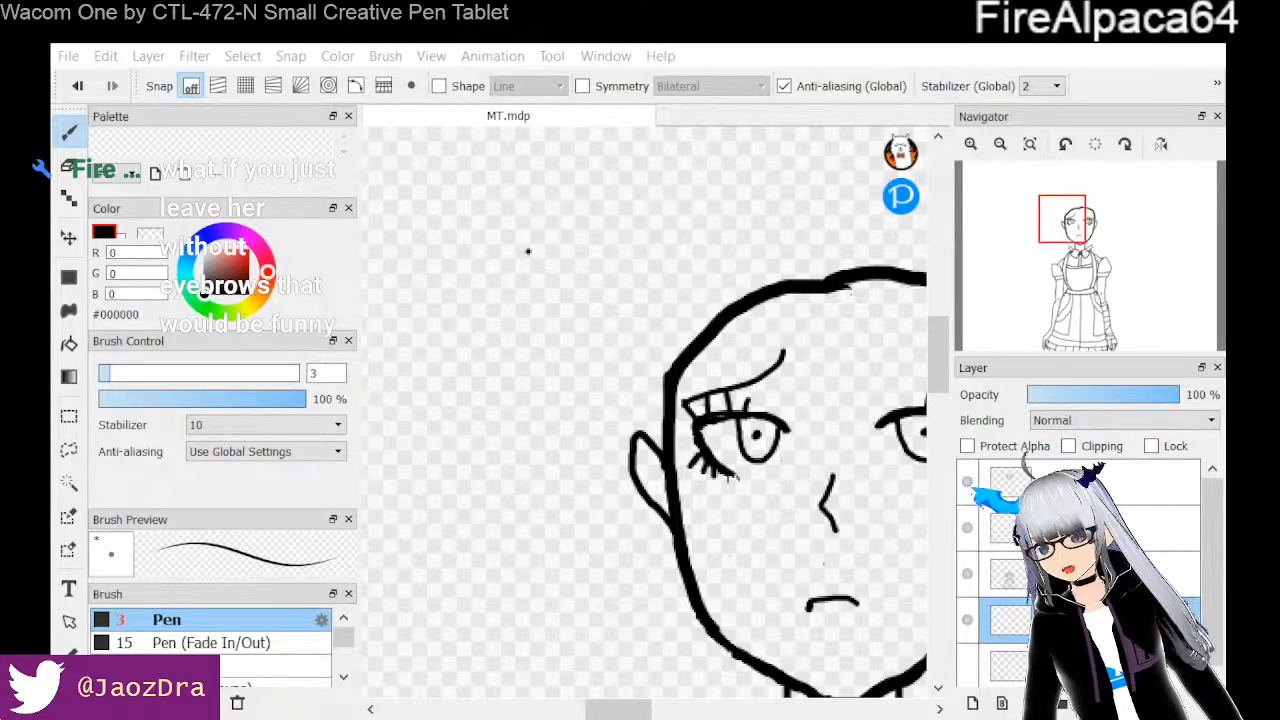
{"action": "left_click", "coordinate": [875, 405]}
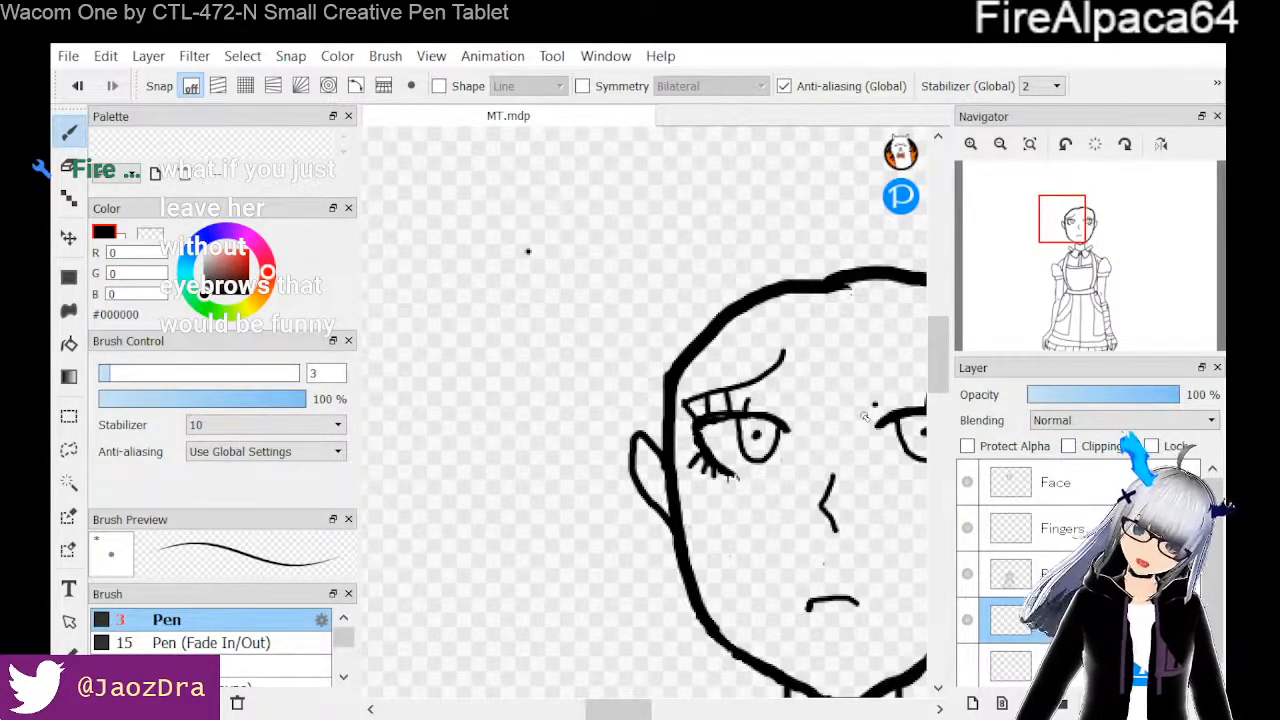
{"action": "key", "text": "e"}
{"action": "left_click", "coordinate": [878, 402]}
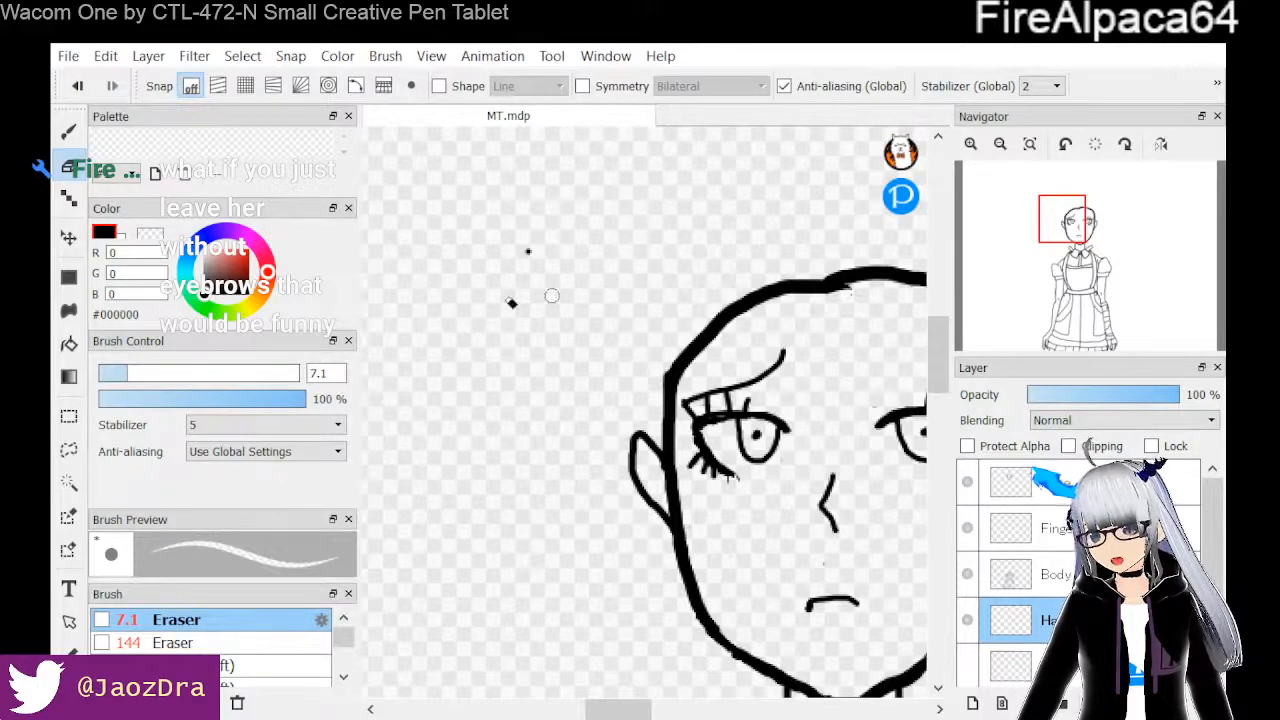
Draw the upper edge of the character's right eyebrow with the size 3 Pen, joining both ends of the lower curve
{"action": "left_click", "coordinate": [68, 133]}
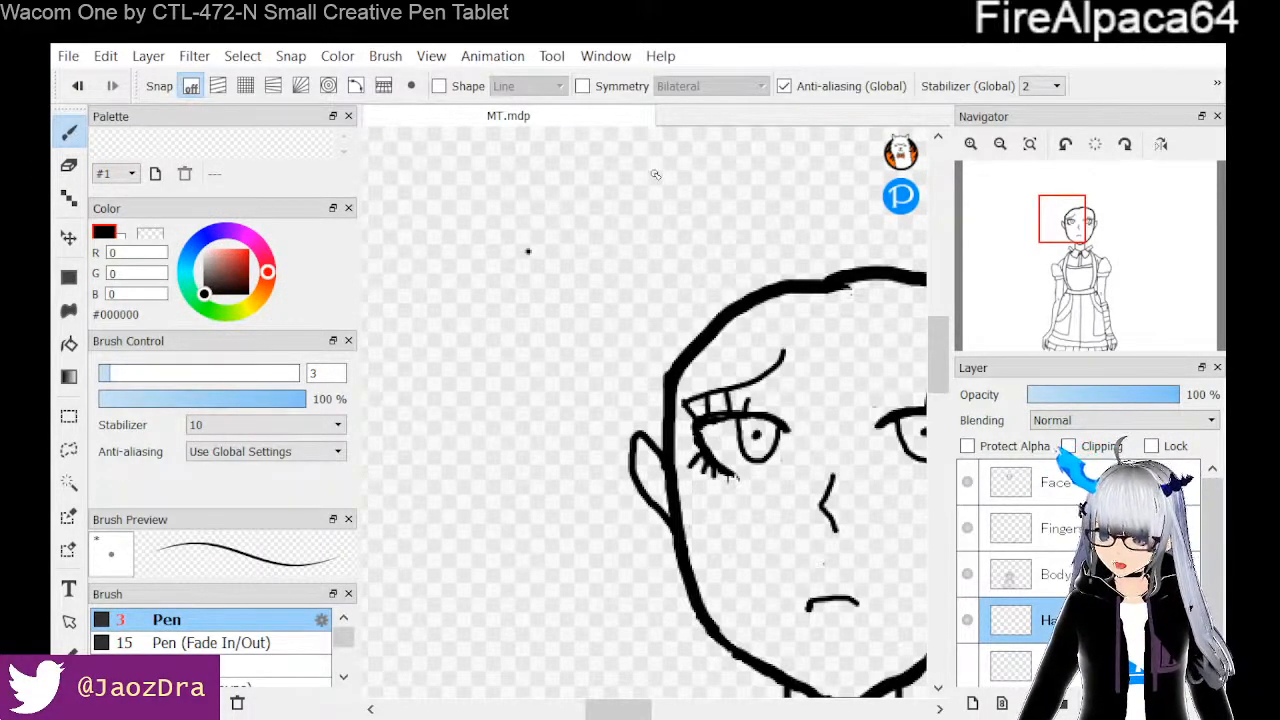
{"action": "scroll", "coordinate": [862, 364], "scroll_direction": "up", "scroll_amount": 3}
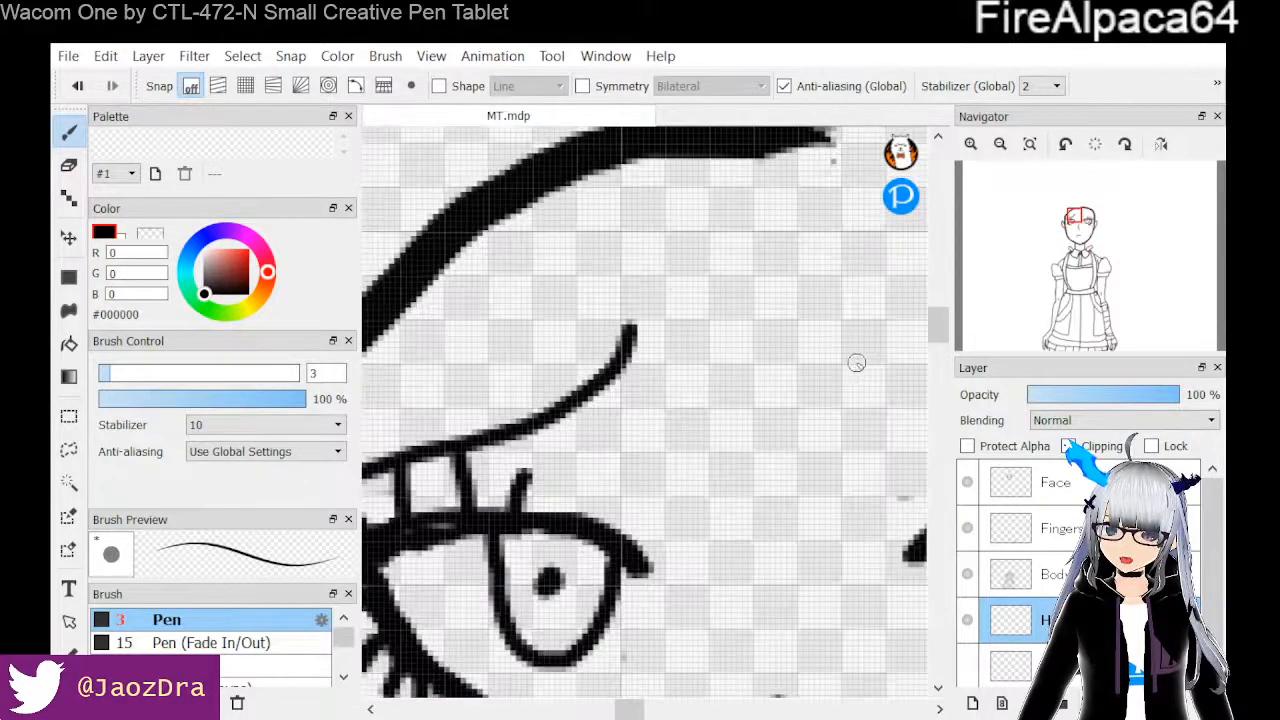
{"action": "left_click_drag", "start_coordinate": [630, 709], "coordinate": [616, 710]}
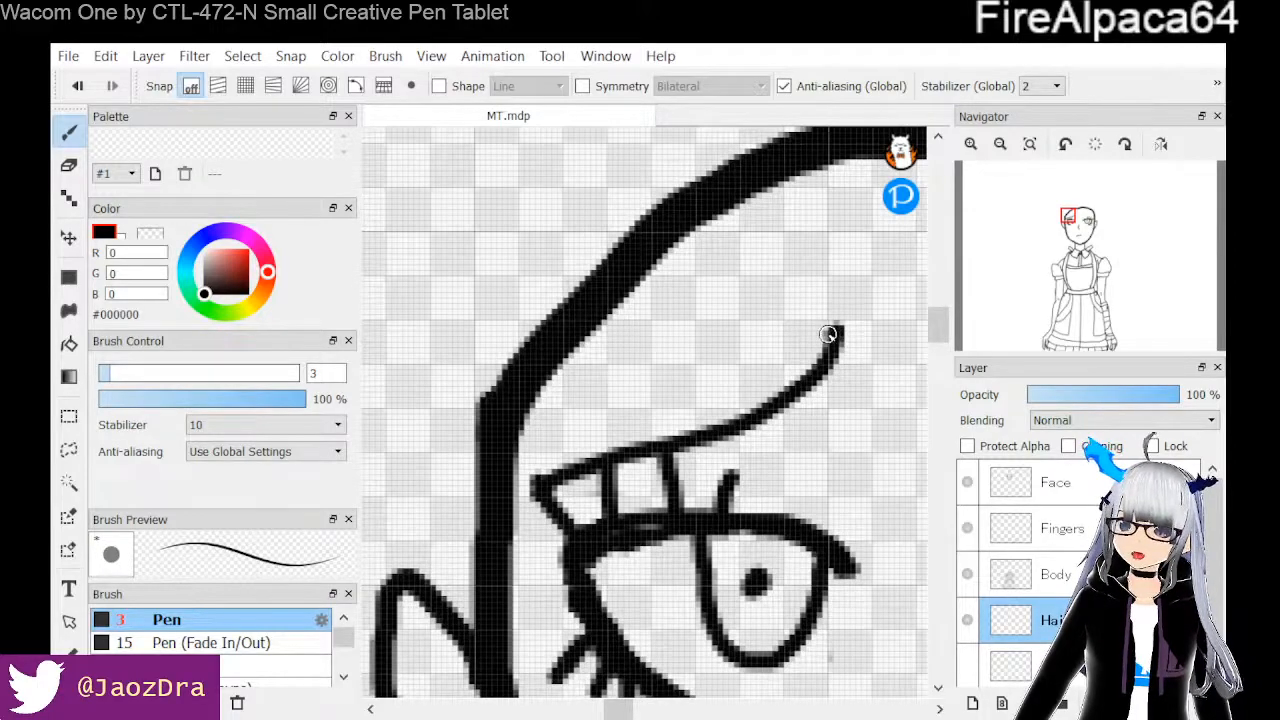
{"action": "mouse_move", "coordinate": [819, 339]}
{"action": "left_mouse_down"}
{"action": "mouse_move", "coordinate": [748, 400]}
{"action": "mouse_move", "coordinate": [586, 433]}
{"action": "mouse_move", "coordinate": [541, 471]}
{"action": "left_mouse_up"}
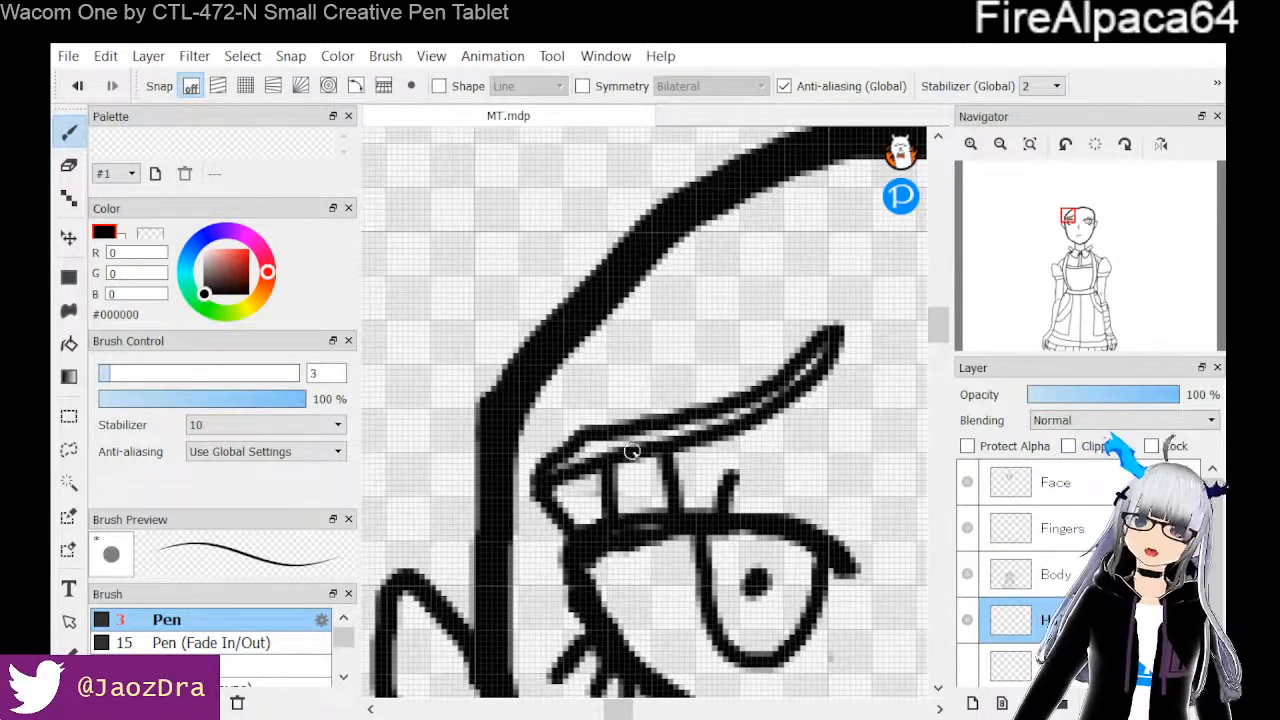
Erase the bumpy outer part of the right eyebrow's upper edge and redraw it as a smoother line
{"action": "left_click", "coordinate": [68, 165]}
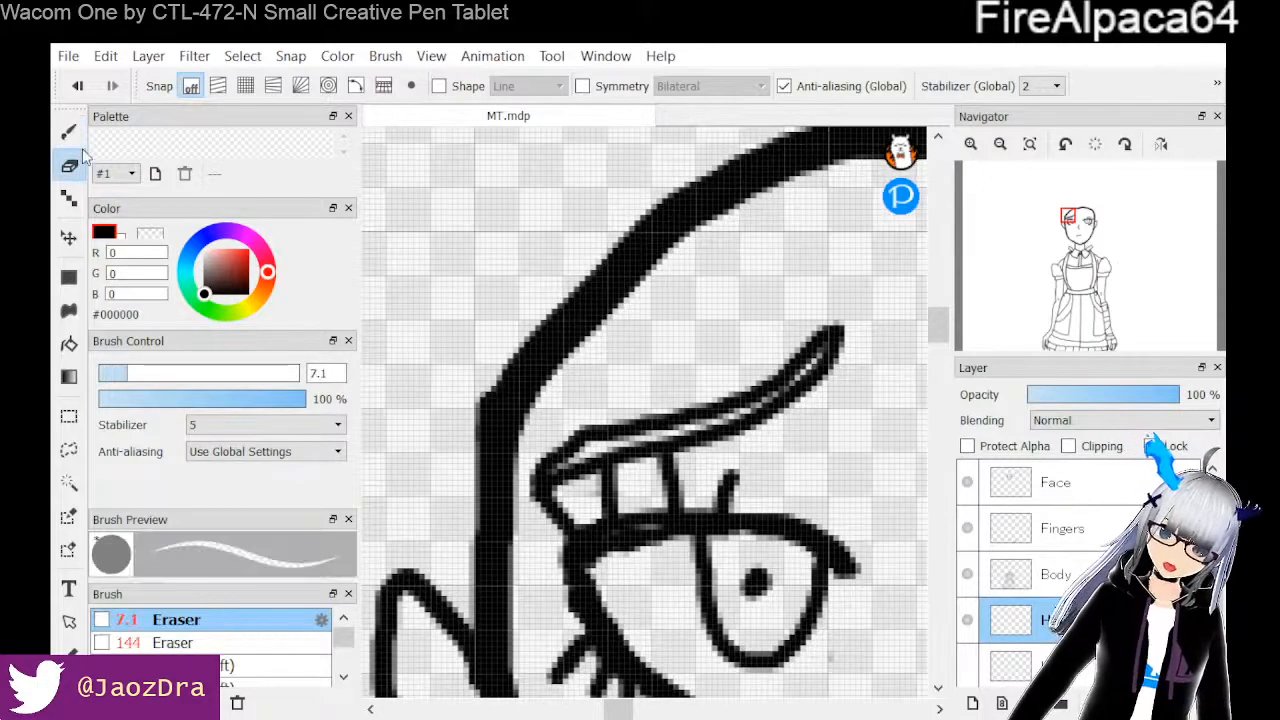
{"action": "mouse_move", "coordinate": [570, 408]}
{"action": "left_mouse_down"}
{"action": "mouse_move", "coordinate": [580, 429]}
{"action": "mouse_move", "coordinate": [614, 423]}
{"action": "mouse_move", "coordinate": [594, 429]}
{"action": "left_mouse_up"}
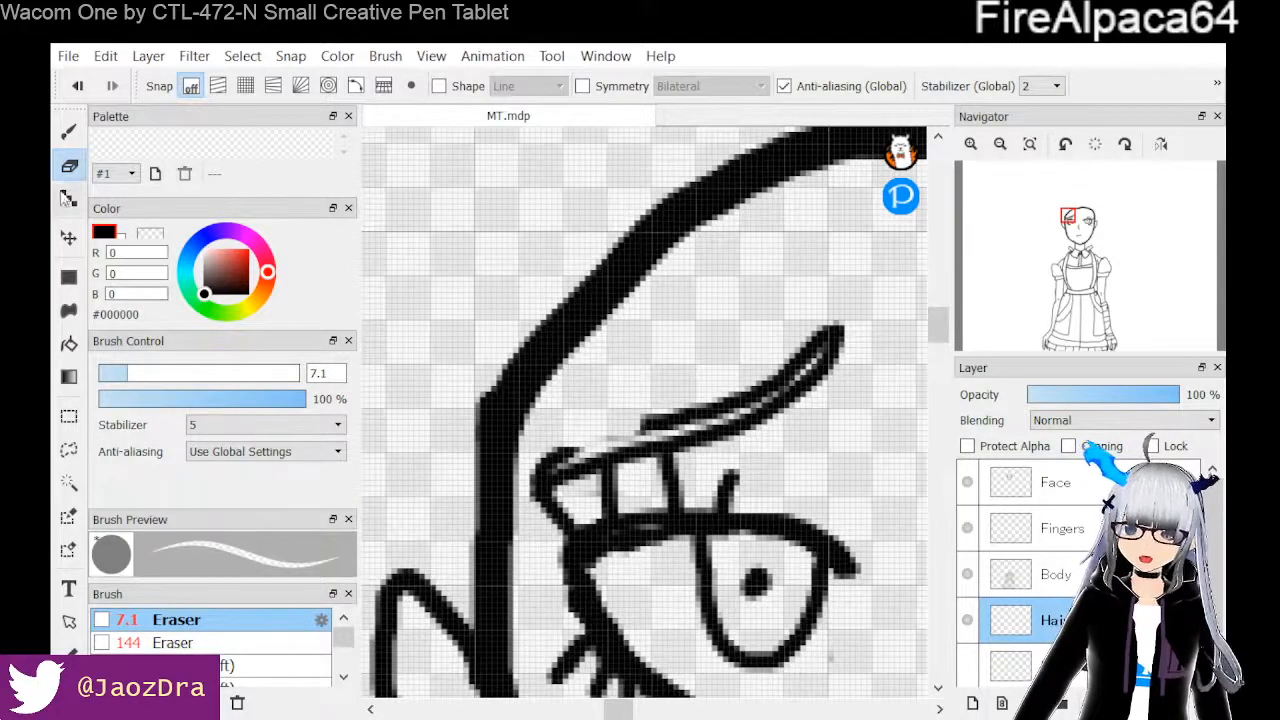
{"action": "left_click", "coordinate": [70, 142]}
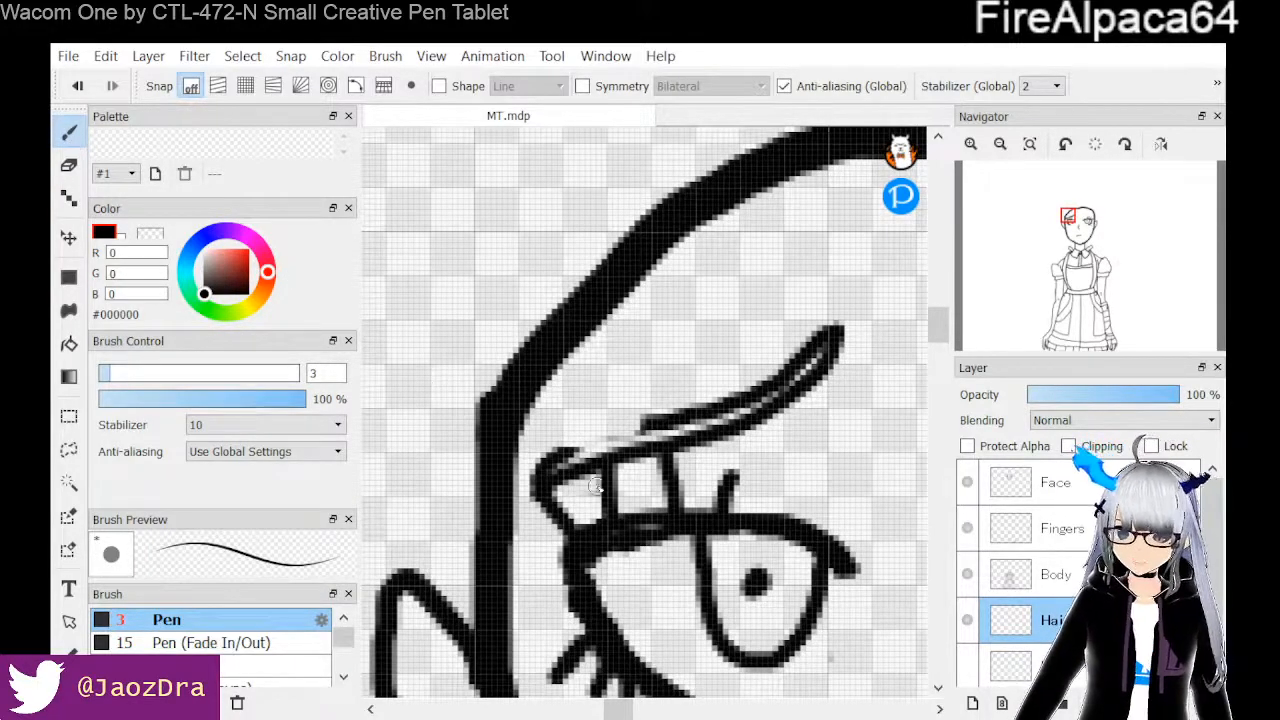
{"action": "left_click_drag", "start_coordinate": [643, 425], "coordinate": [567, 450]}
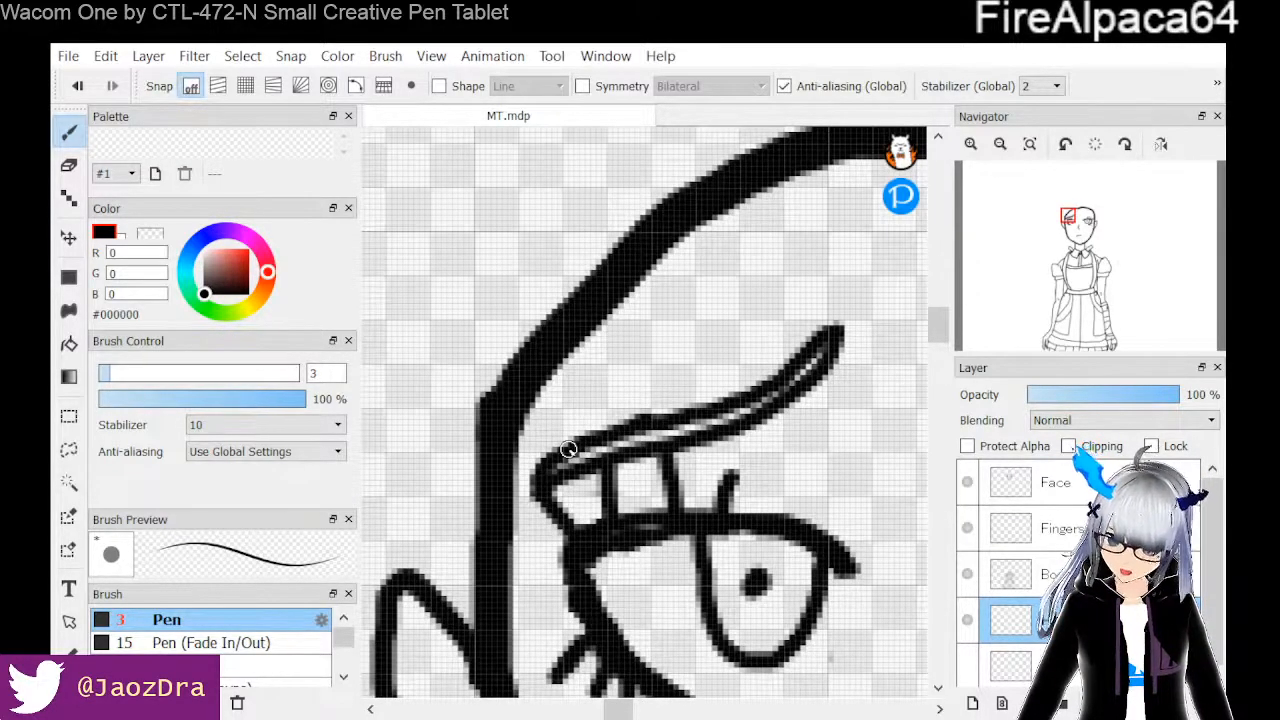
Draw the lower edge of the eyebrow above the character's left eye, curving from the inner forehead to the outer lashes
{"action": "scroll", "coordinate": [671, 480], "scroll_direction": "up", "scroll_amount": 1}
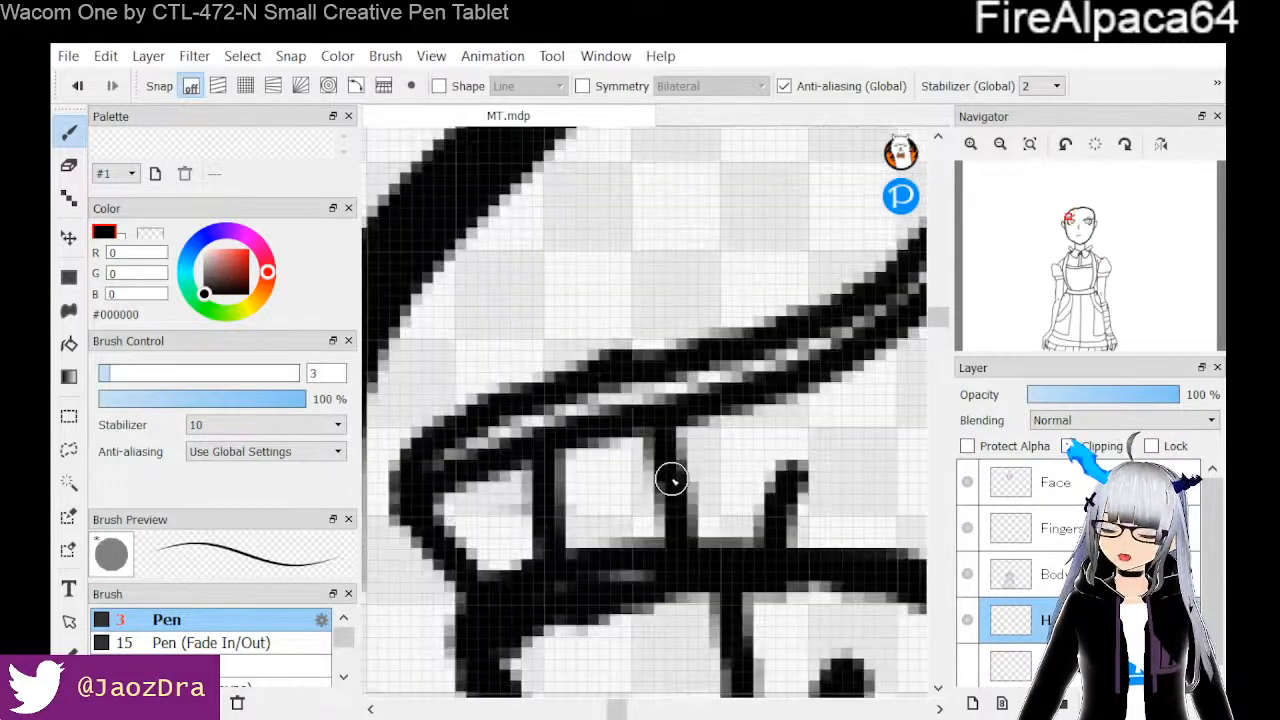
{"action": "scroll", "coordinate": [671, 480], "scroll_direction": "down", "scroll_amount": 3}
{"action": "left_click_drag", "start_coordinate": [654, 710], "coordinate": [677, 710]}
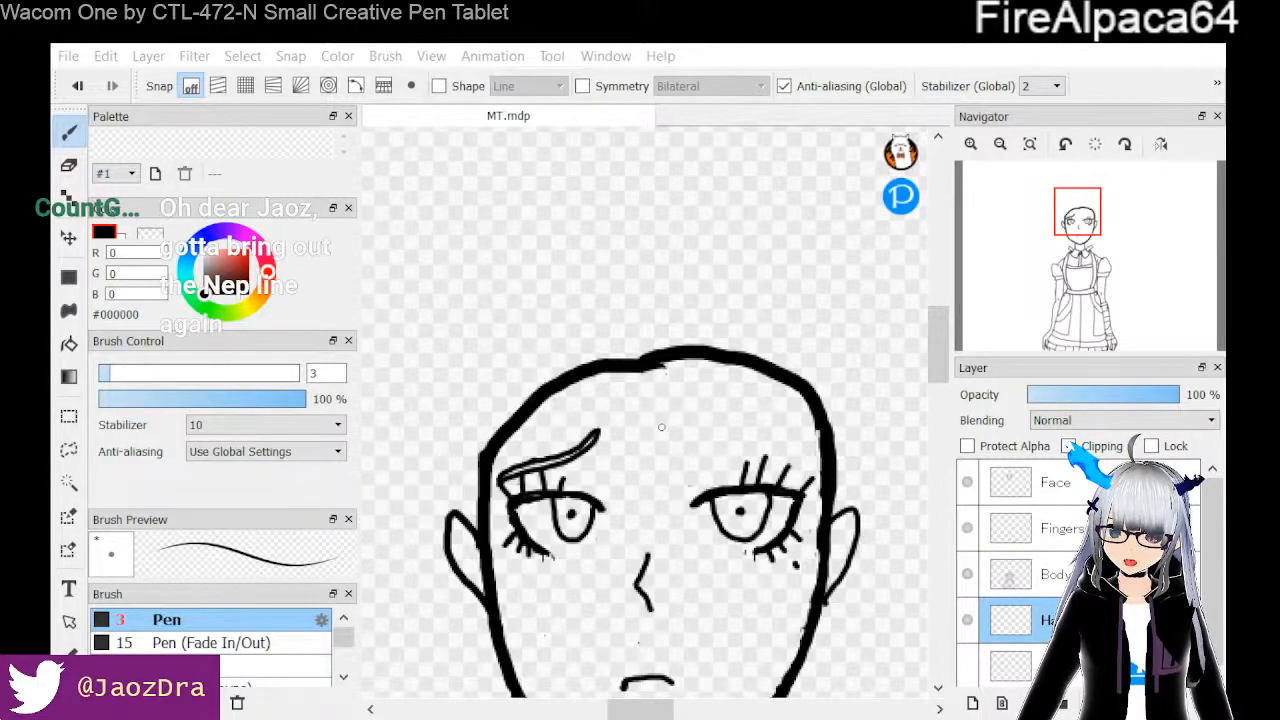
{"action": "mouse_move", "coordinate": [661, 428]}
{"action": "left_mouse_down"}
{"action": "mouse_move", "coordinate": [736, 466]}
{"action": "mouse_move", "coordinate": [810, 472]}
{"action": "left_mouse_up"}
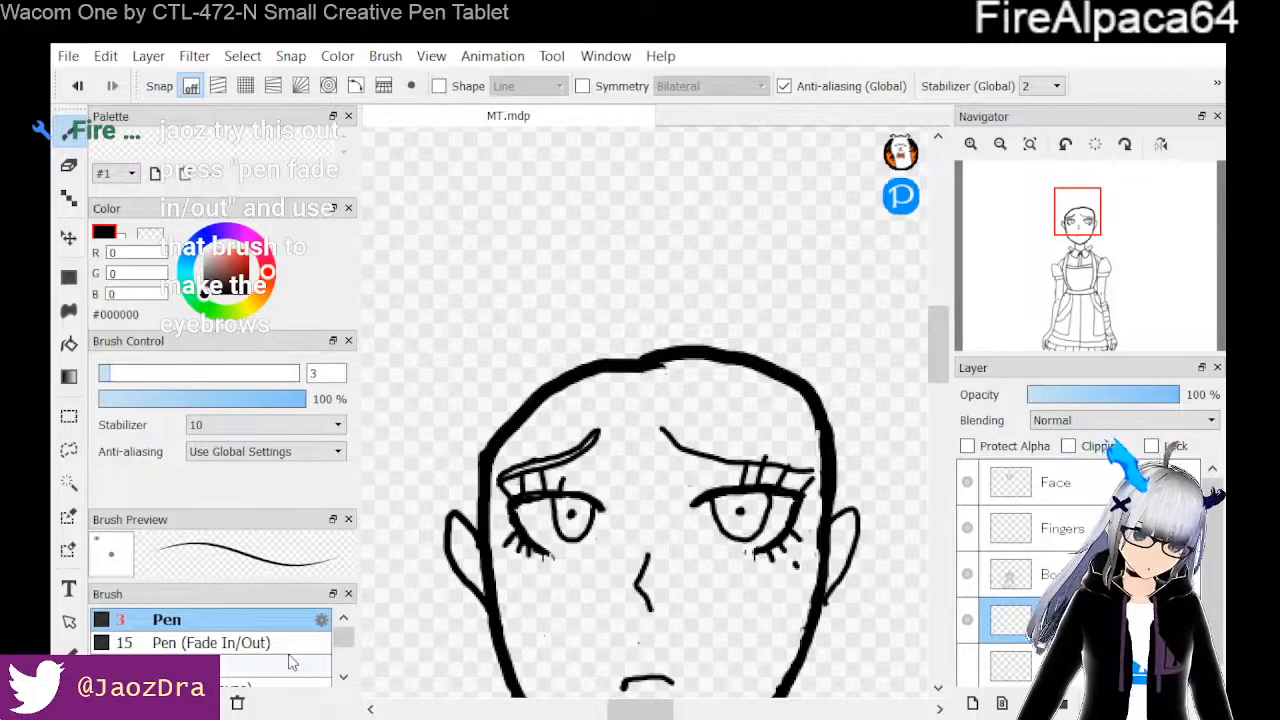
Draw the upper edge of the character's left eyebrow with the size 3 Pen, joining both ends of the lower curve
{"action": "scroll", "coordinate": [738, 591], "scroll_direction": "up", "scroll_amount": 1}
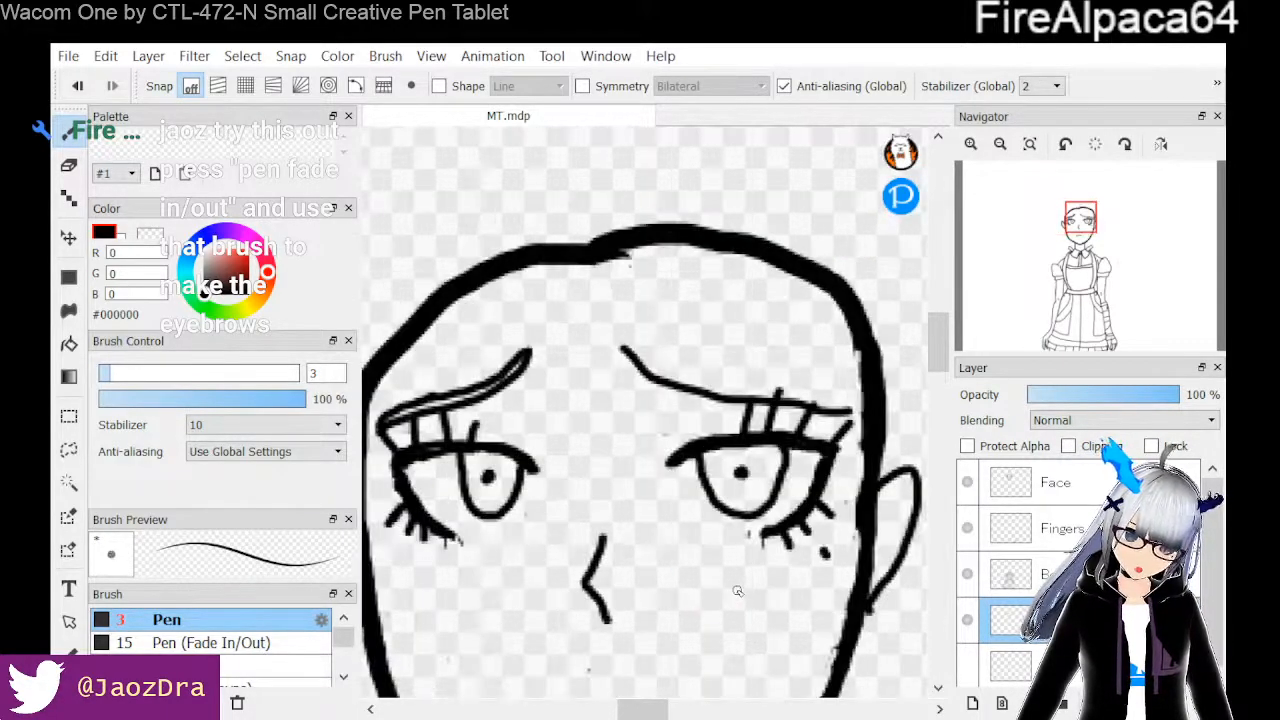
{"action": "scroll", "coordinate": [737, 591], "scroll_direction": "up", "scroll_amount": 2}
{"action": "scroll", "coordinate": [737, 591], "scroll_direction": "down", "scroll_amount": 1}
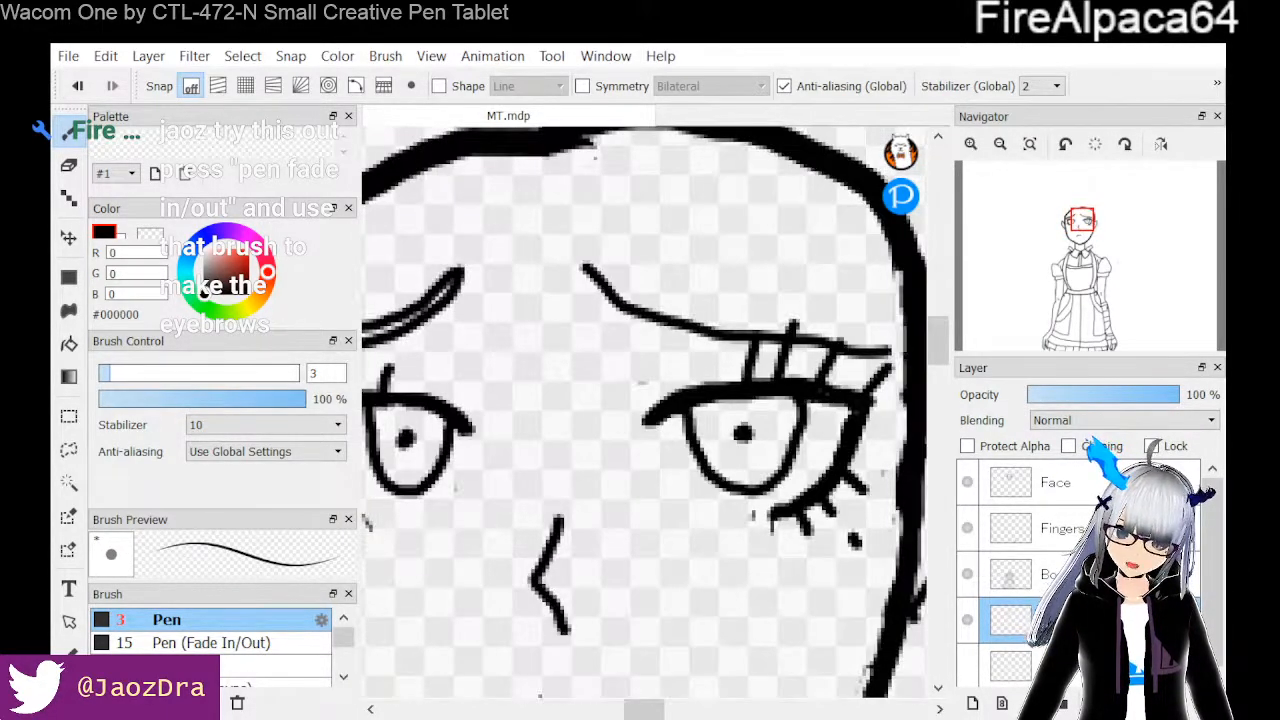
{"action": "scroll", "coordinate": [666, 598], "scroll_direction": "down", "scroll_amount": 1}
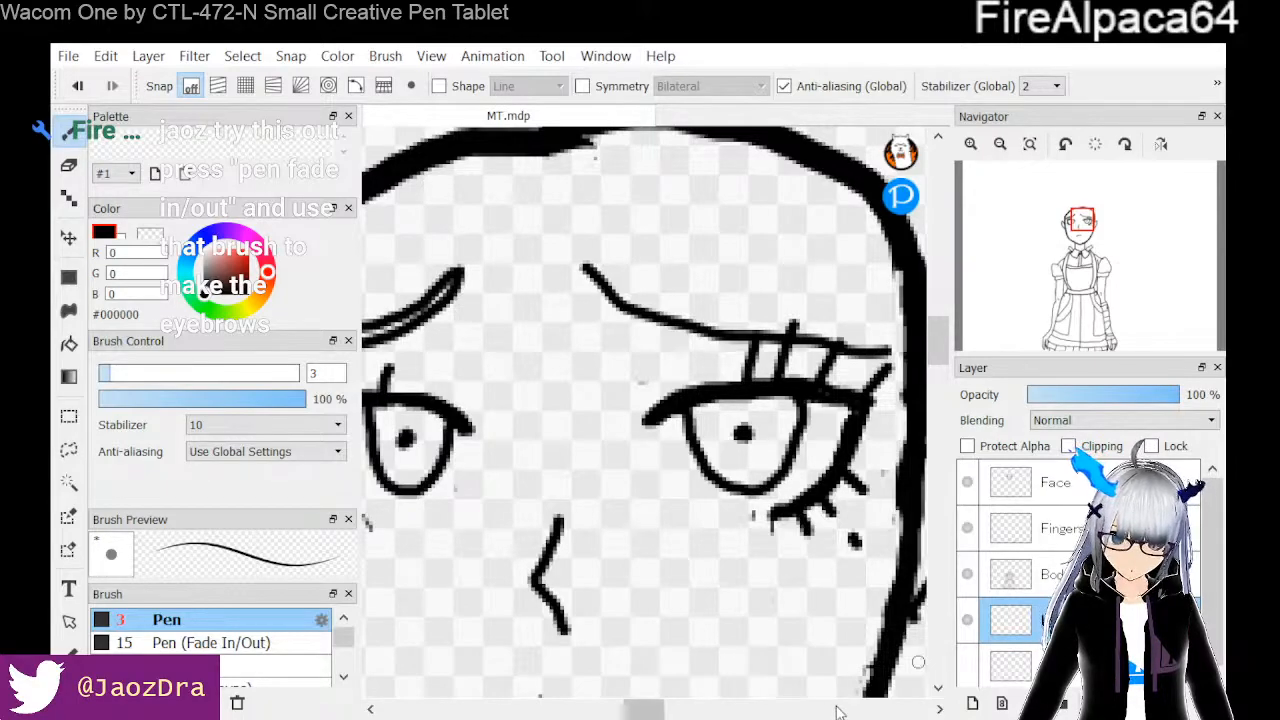
{"action": "scroll", "coordinate": [666, 598], "scroll_direction": "up", "scroll_amount": 2}
{"action": "scroll", "coordinate": [666, 598], "scroll_direction": "down", "scroll_amount": 1}
{"action": "scroll", "coordinate": [666, 598], "scroll_direction": "down", "scroll_amount": 1}
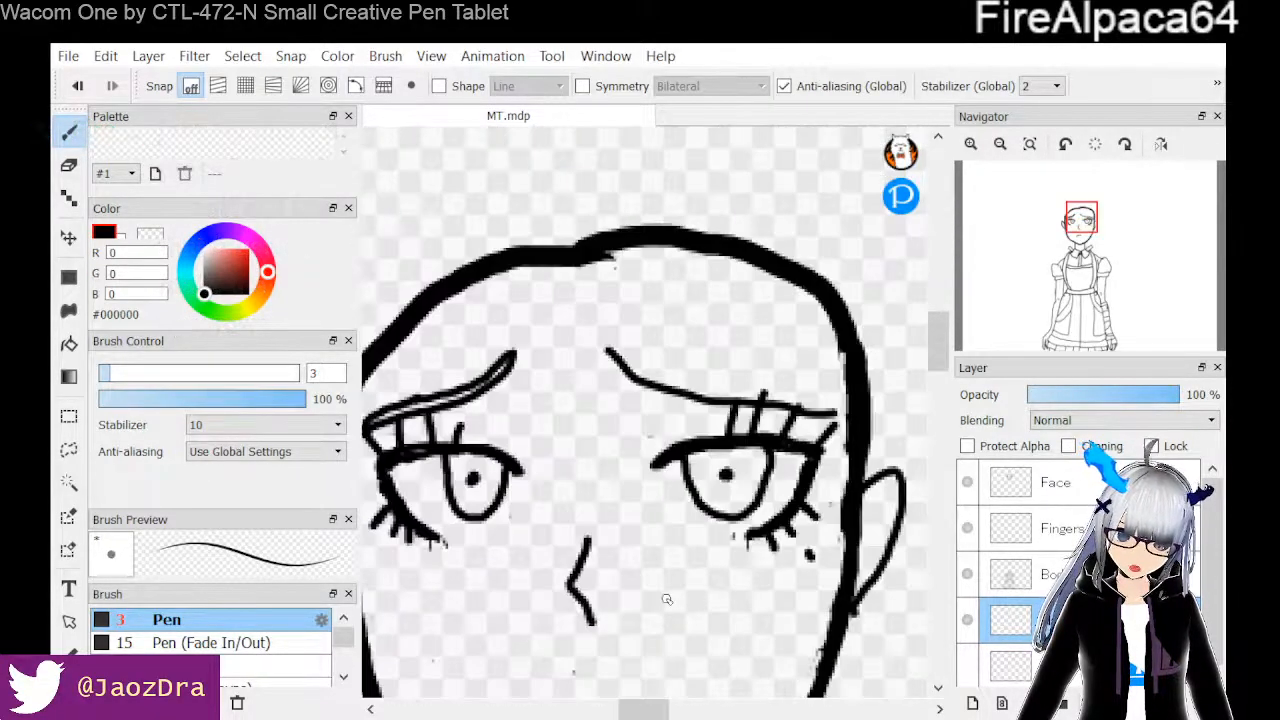
{"action": "scroll", "coordinate": [611, 694], "scroll_direction": "up", "scroll_amount": 1}
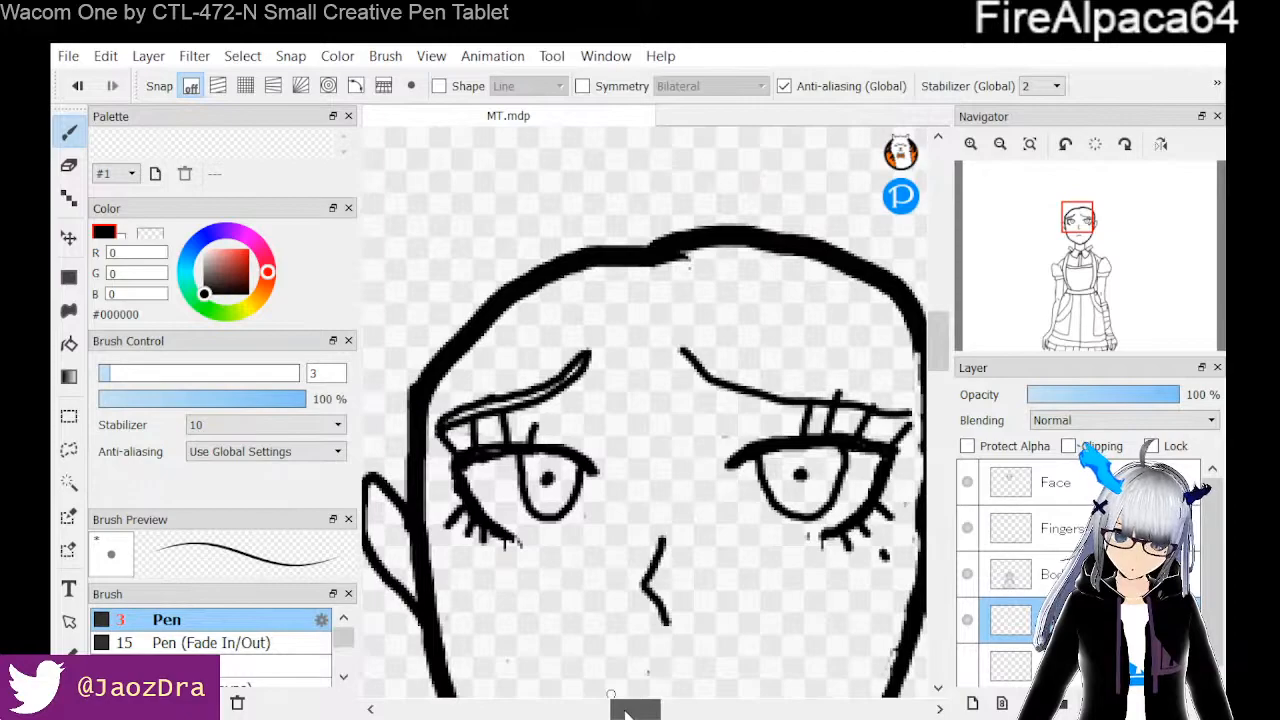
{"action": "left_click_drag", "start_coordinate": [625, 711], "coordinate": [623, 711]}
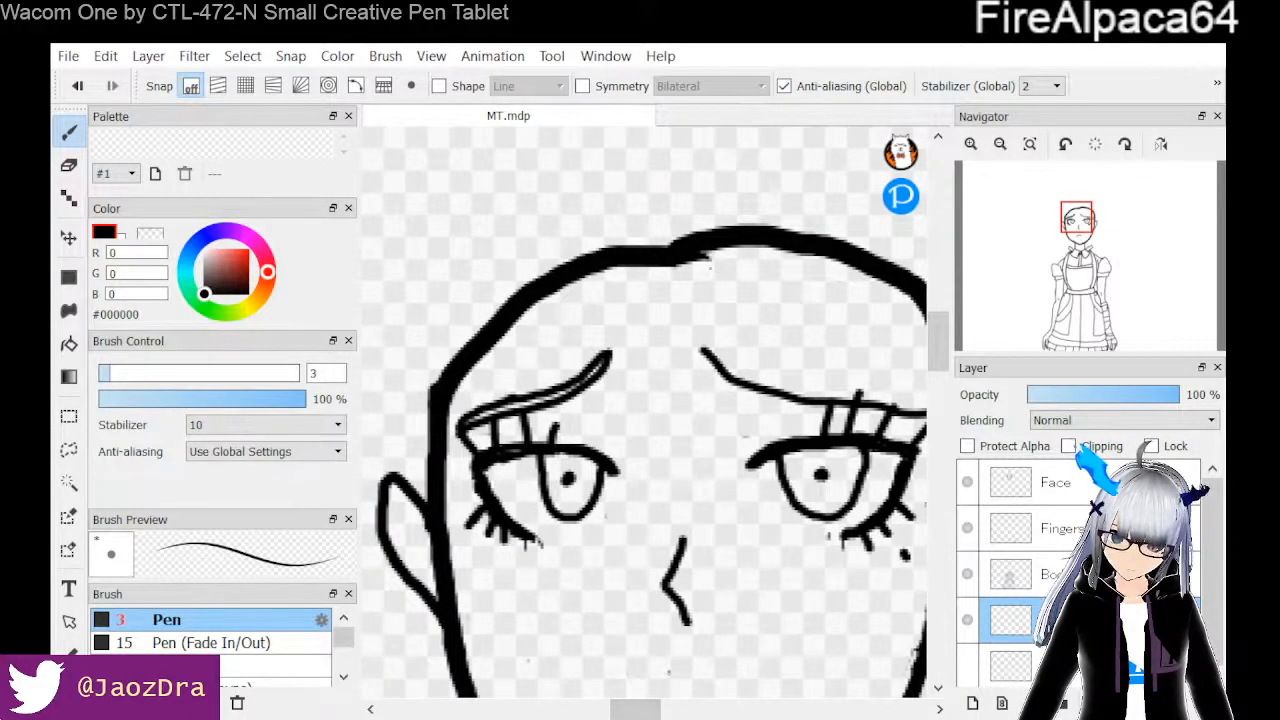
{"action": "left_click_drag", "start_coordinate": [635, 709], "coordinate": [648, 709]}
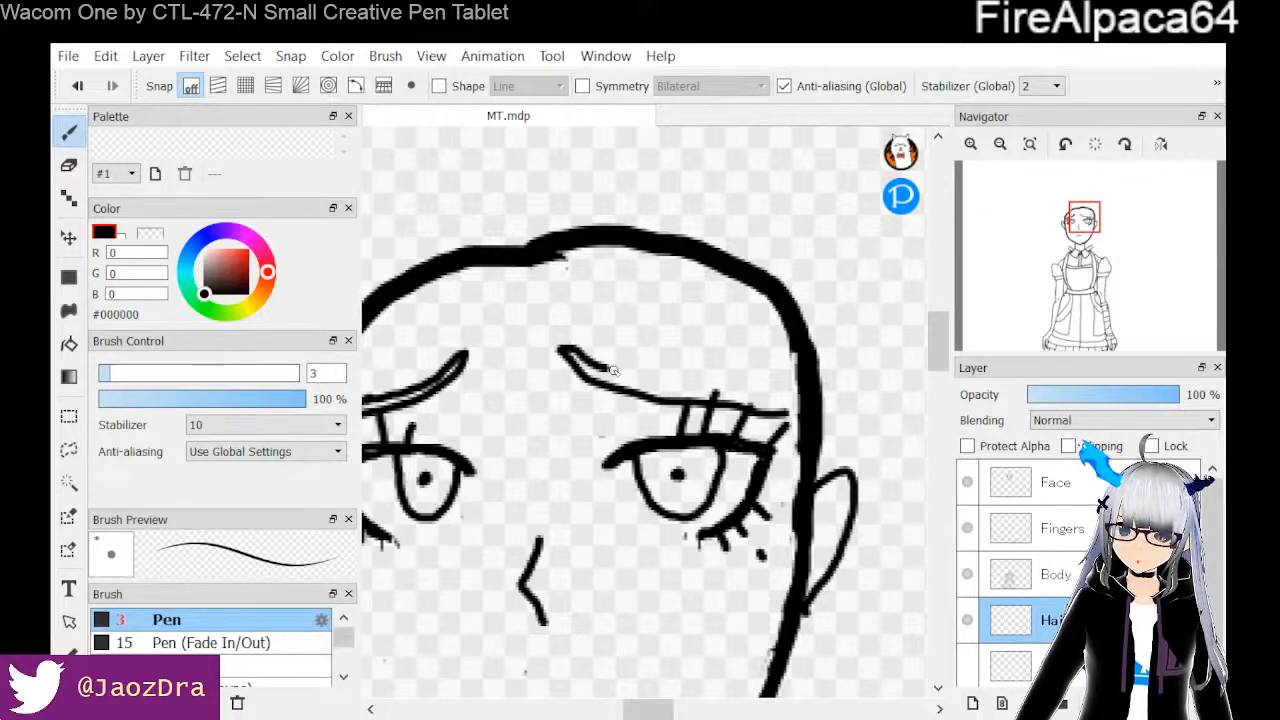
{"action": "left_click_drag", "start_coordinate": [622, 374], "coordinate": [786, 408]}
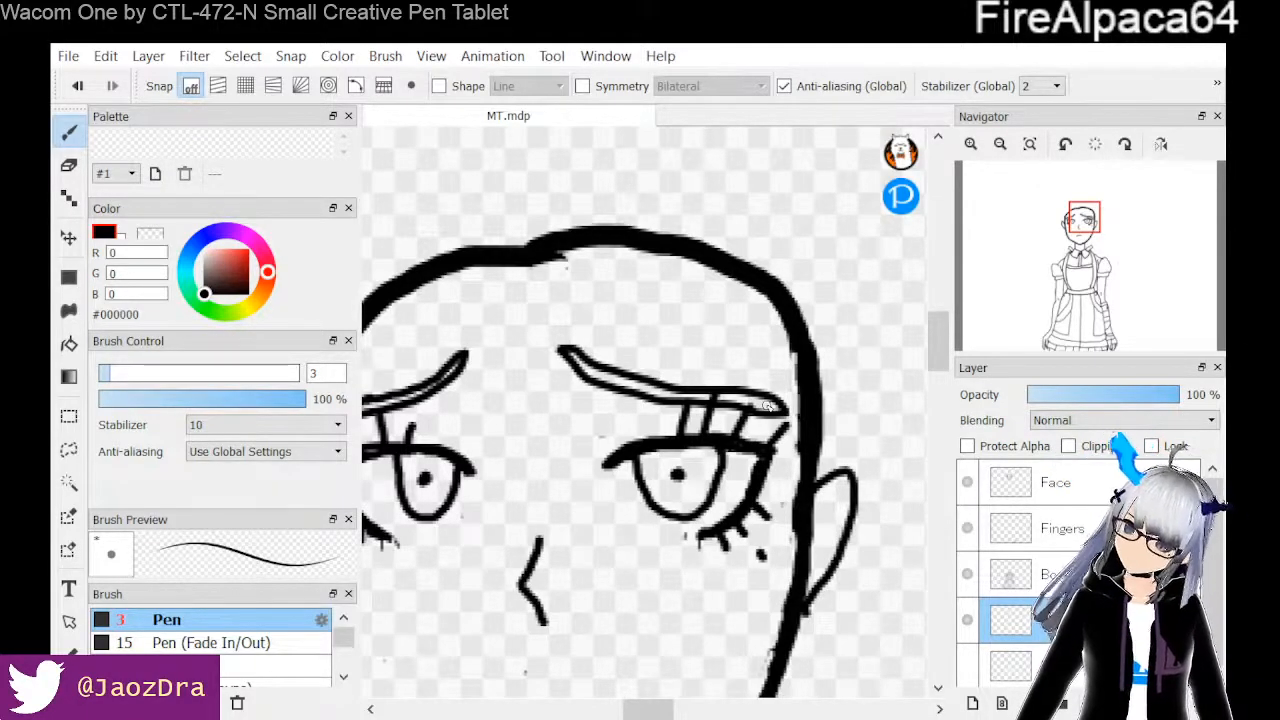
Rename the layer that holds the eyebrows to Eyebrows
{"action": "scroll", "coordinate": [640, 480], "scroll_direction": "down", "scroll_amount": 3}
{"action": "scroll", "coordinate": [645, 519], "scroll_direction": "up", "scroll_amount": 1}
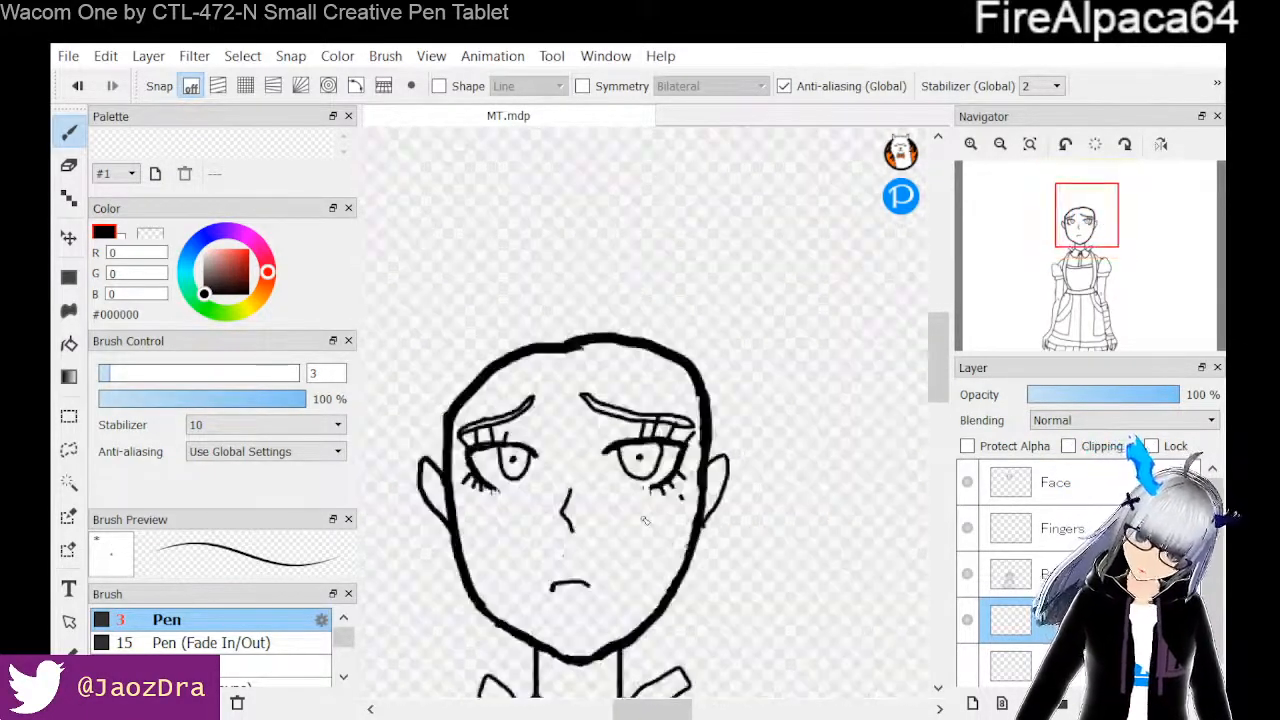
{"action": "left_click_drag", "start_coordinate": [673, 712], "coordinate": [648, 710]}
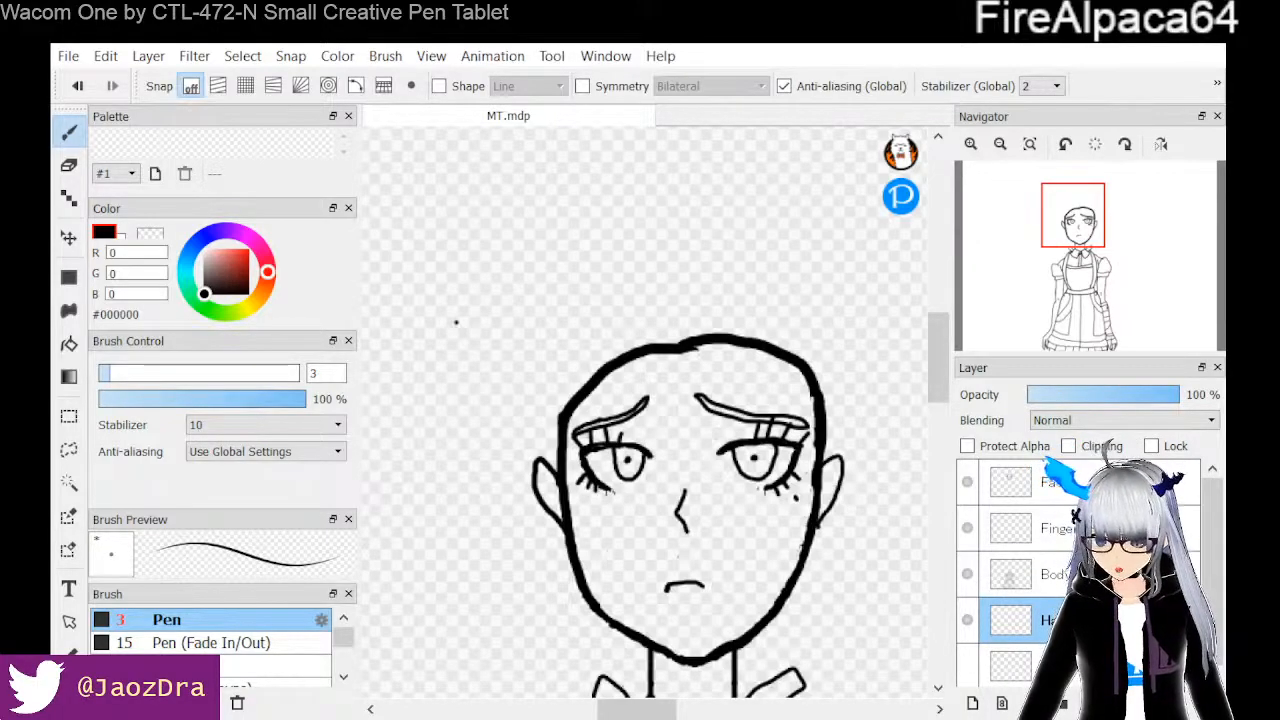
{"action": "left_click", "coordinate": [1085, 665]}
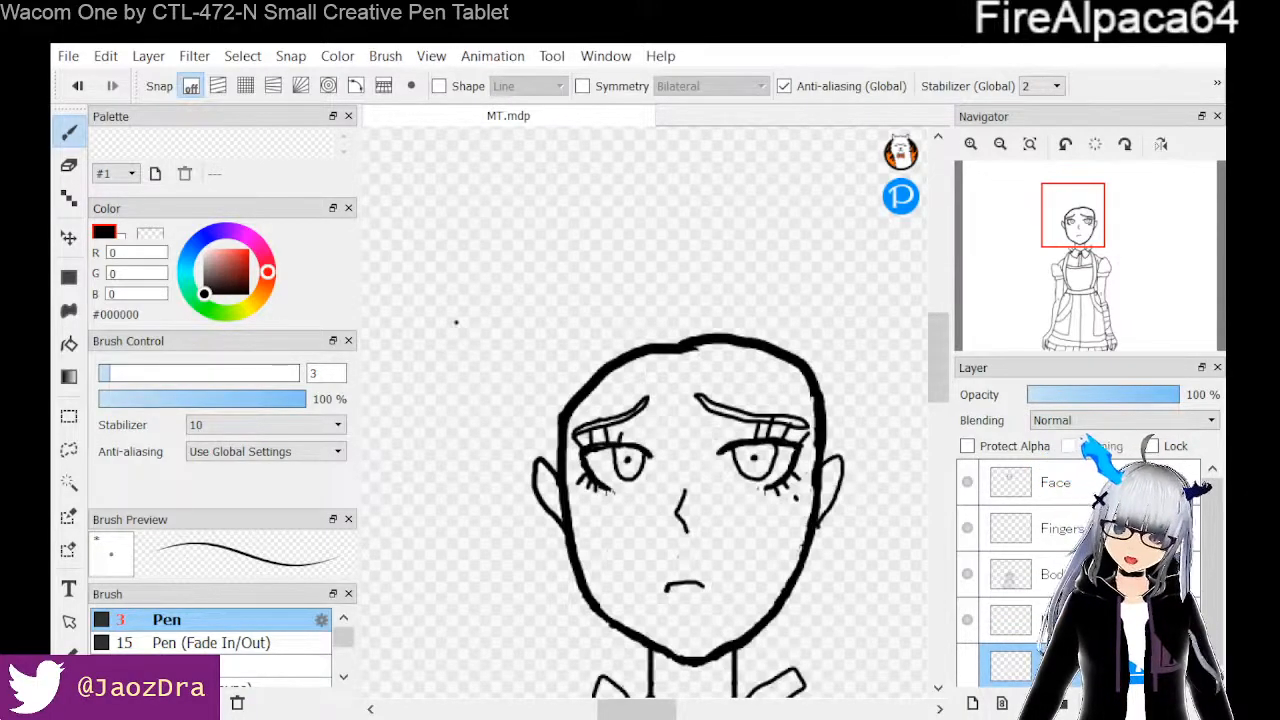
{"action": "left_click", "coordinate": [1085, 620]}
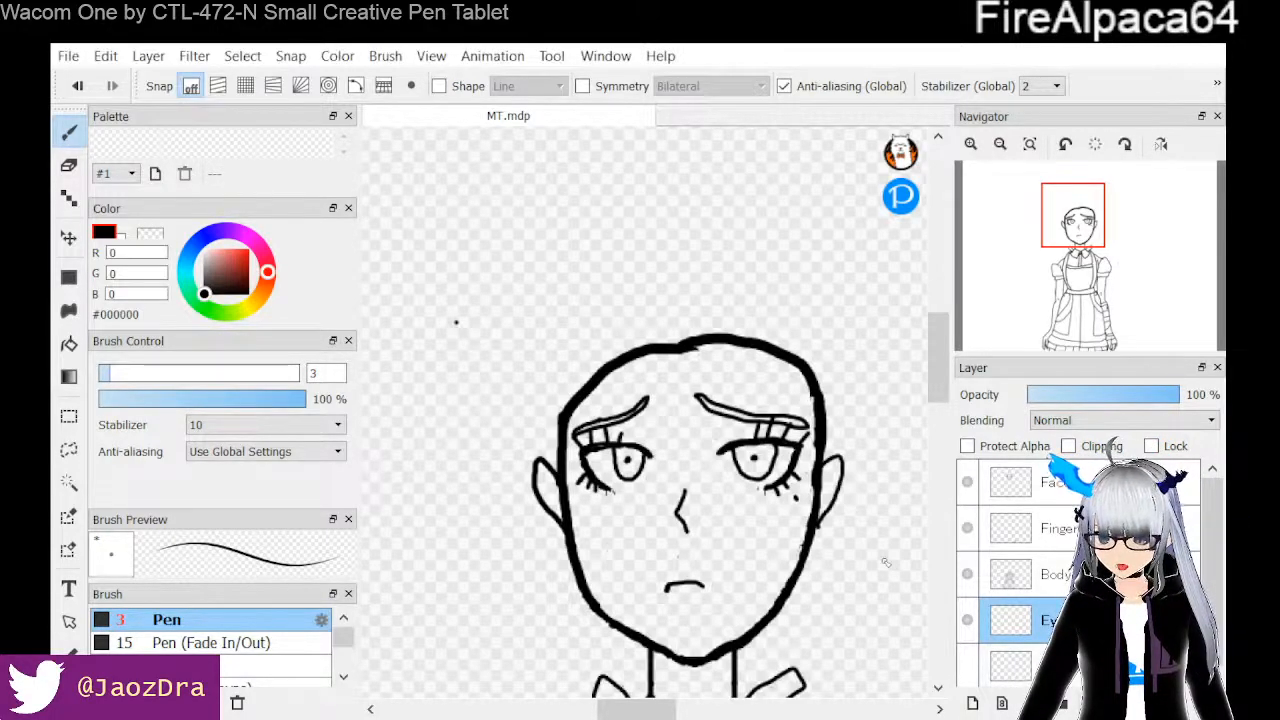
Add a new layer named Hair above the Eyebrows layer
{"action": "scroll", "coordinate": [866, 568], "scroll_direction": "down", "scroll_amount": 4}
{"action": "left_click_drag", "start_coordinate": [944, 384], "coordinate": [943, 446]}
{"action": "scroll", "coordinate": [839, 488], "scroll_direction": "up", "scroll_amount": 2}
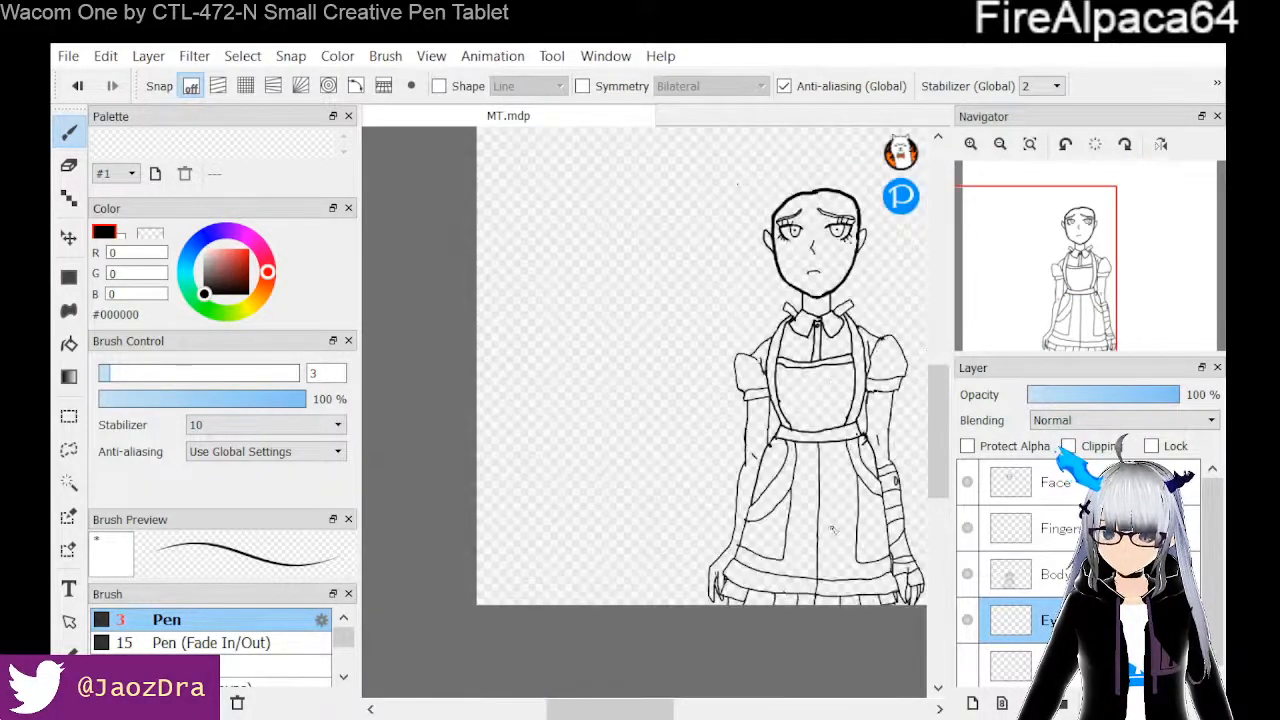
{"action": "left_click_drag", "start_coordinate": [610, 709], "coordinate": [638, 709]}
{"action": "scroll", "coordinate": [706, 420], "scroll_direction": "up", "scroll_amount": 3}
{"action": "left_click_drag", "start_coordinate": [943, 434], "coordinate": [943, 376]}
{"action": "scroll", "coordinate": [785, 349], "scroll_direction": "up", "scroll_amount": 1}
{"action": "scroll", "coordinate": [785, 349], "scroll_direction": "down", "scroll_amount": 1}
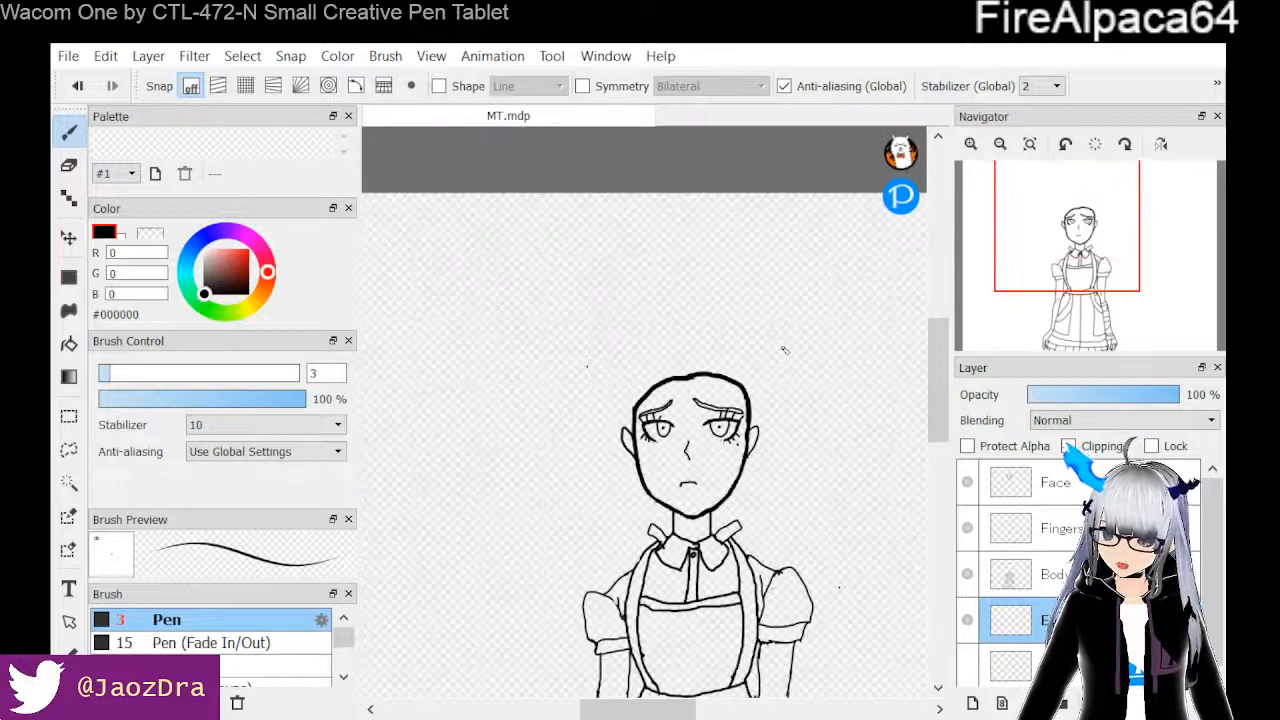
{"action": "scroll", "coordinate": [785, 349], "scroll_direction": "up", "scroll_amount": 2}
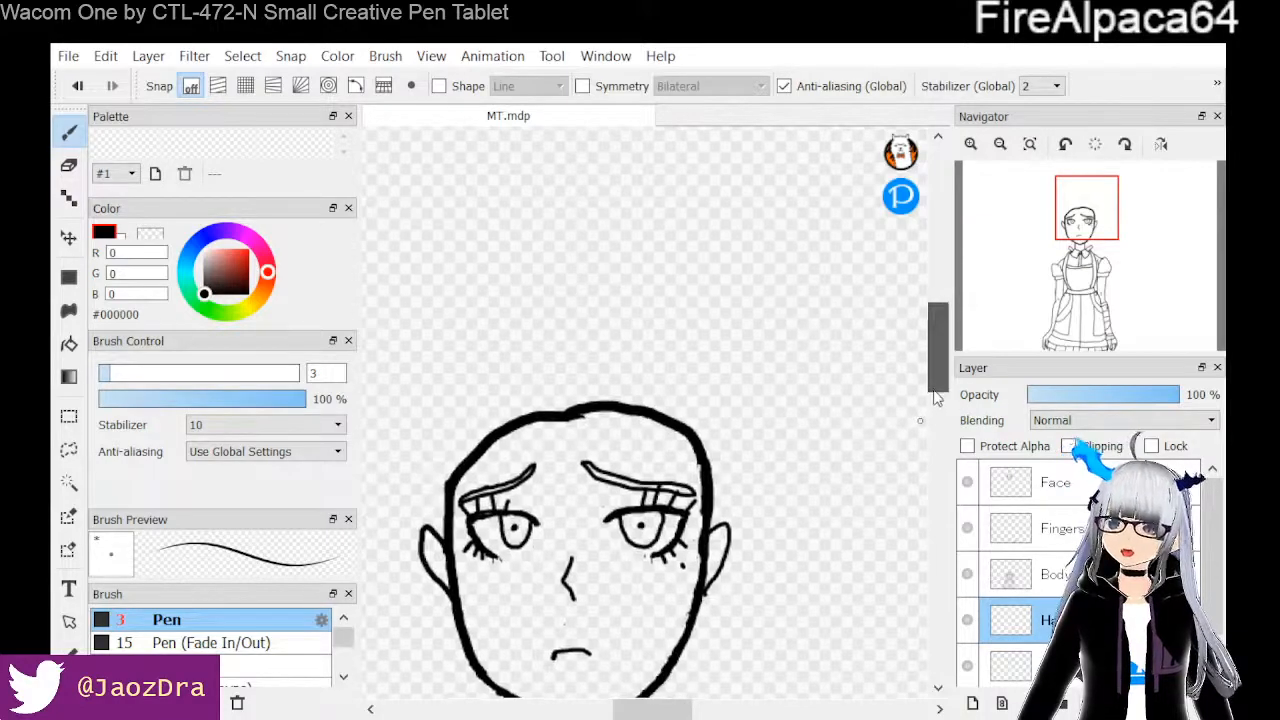
Draw a slanted hair line on the Hair layer from the right eyebrow's outer end toward the head's top, and erase its upper end
{"action": "scroll", "coordinate": [936, 398], "scroll_direction": "down", "scroll_amount": 4}
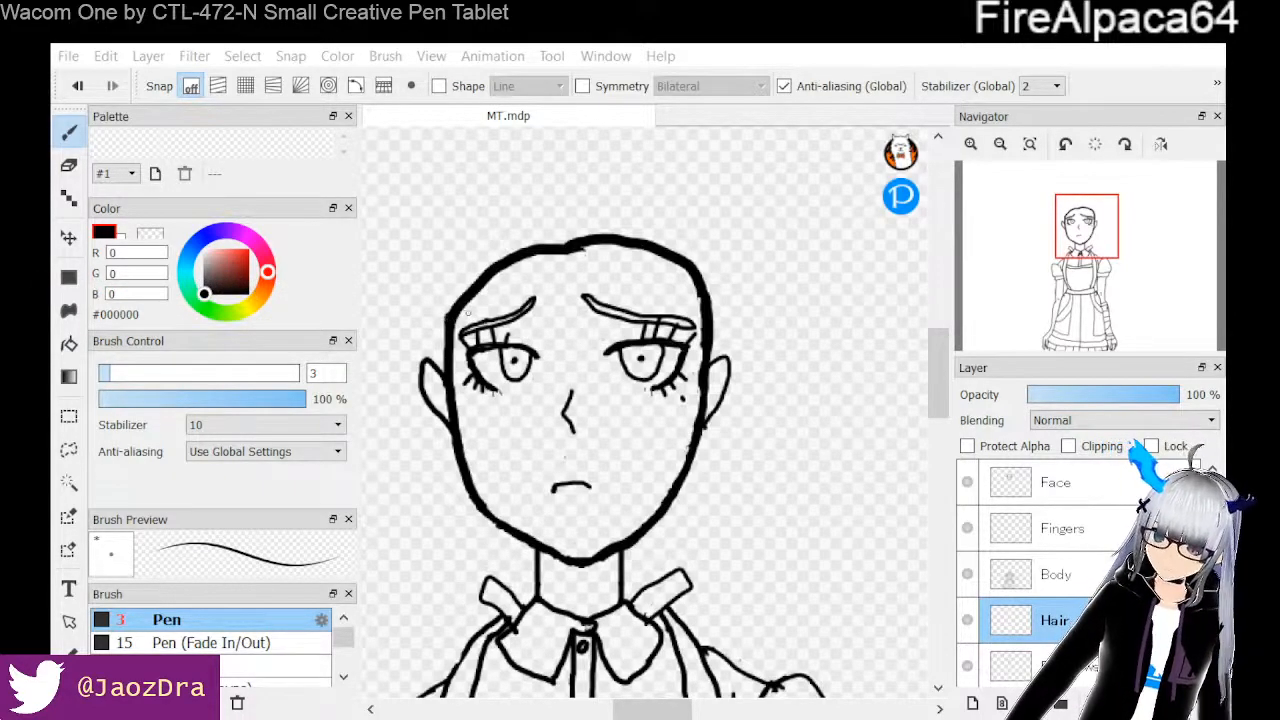
{"action": "left_click_drag", "start_coordinate": [454, 324], "coordinate": [519, 289]}
{"action": "key", "text": "ctrl+z"}
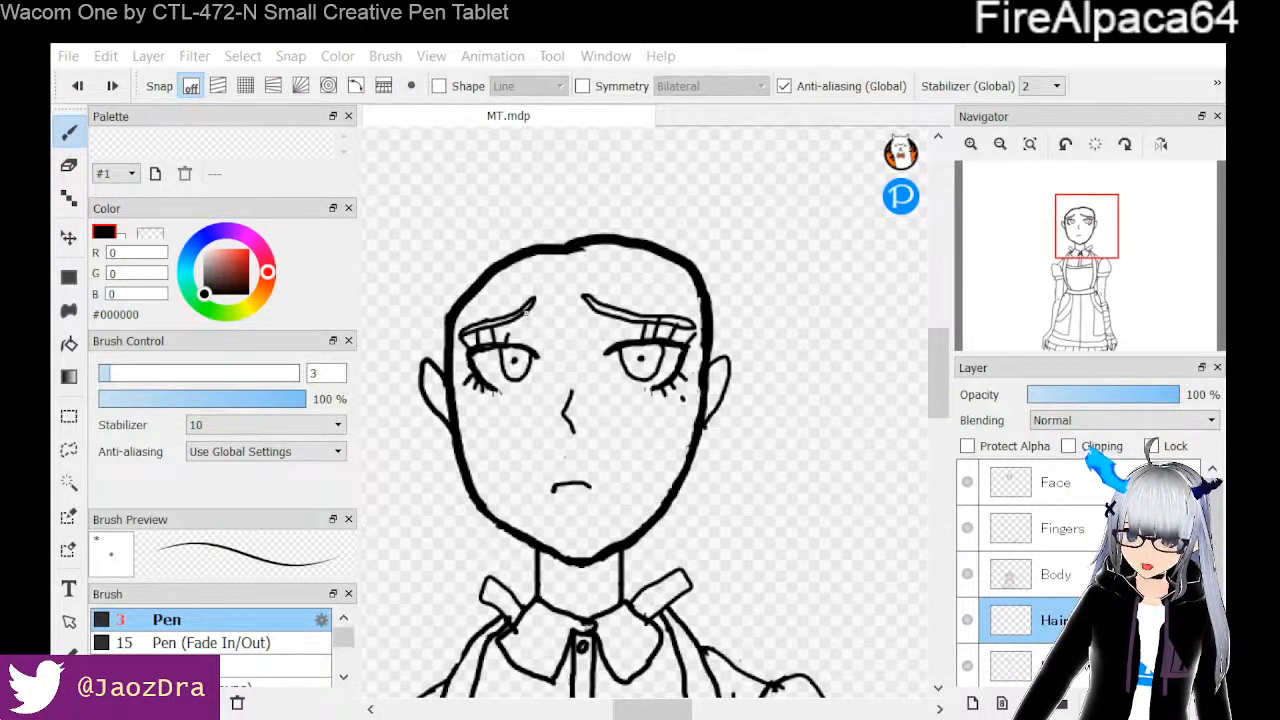
{"action": "mouse_move", "coordinate": [538, 304]}
{"action": "left_mouse_down"}
{"action": "mouse_move", "coordinate": [462, 328]}
{"action": "mouse_move", "coordinate": [579, 251]}
{"action": "left_mouse_up"}
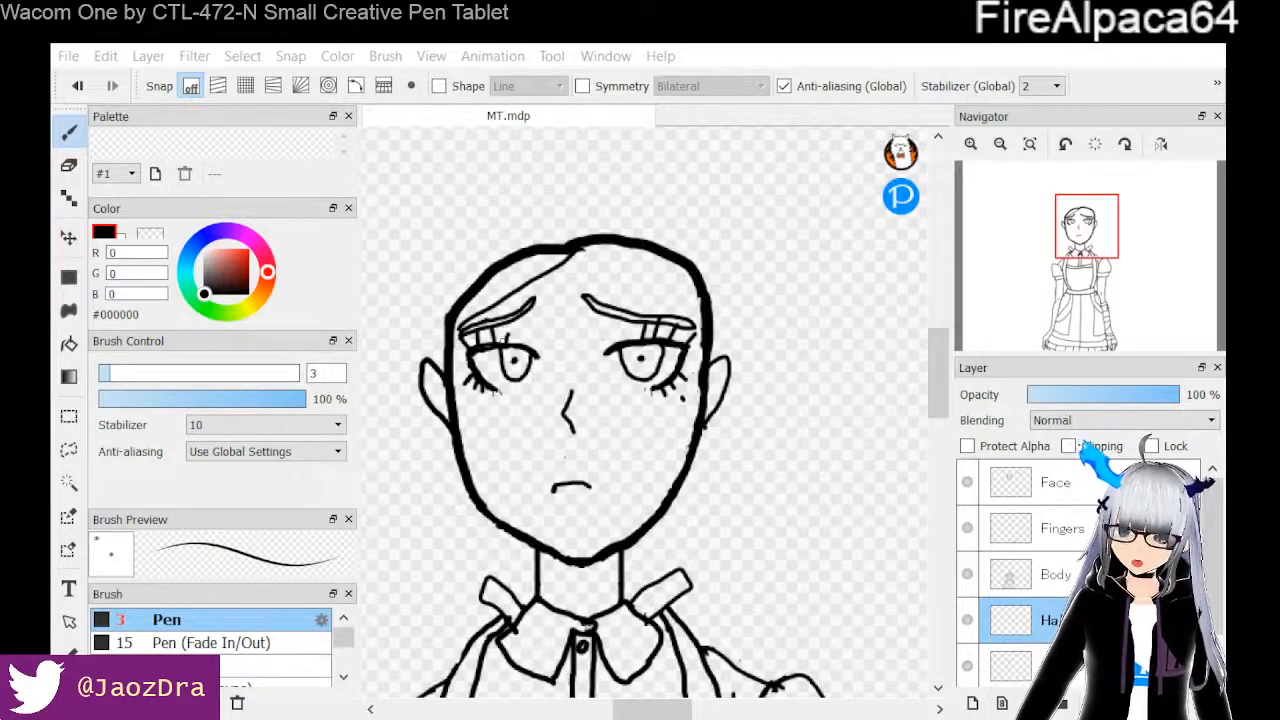
{"action": "left_click", "coordinate": [68, 165]}
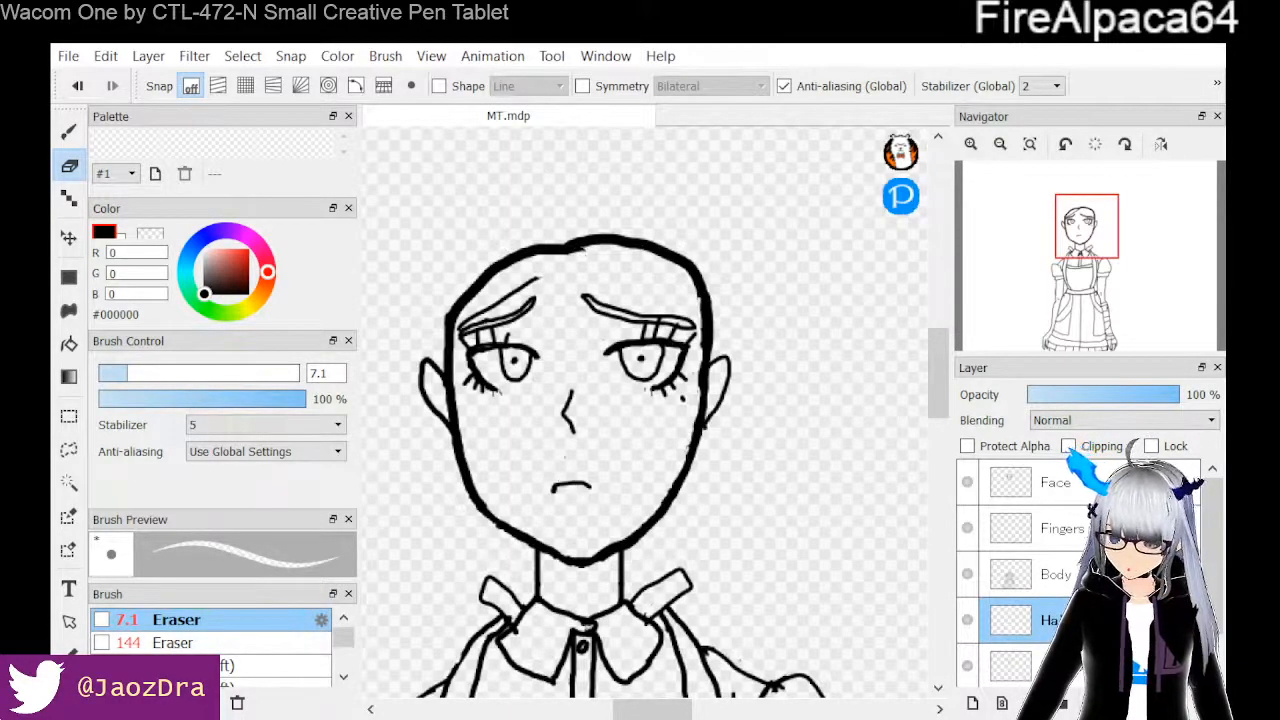
{"action": "left_click", "coordinate": [900, 152]}
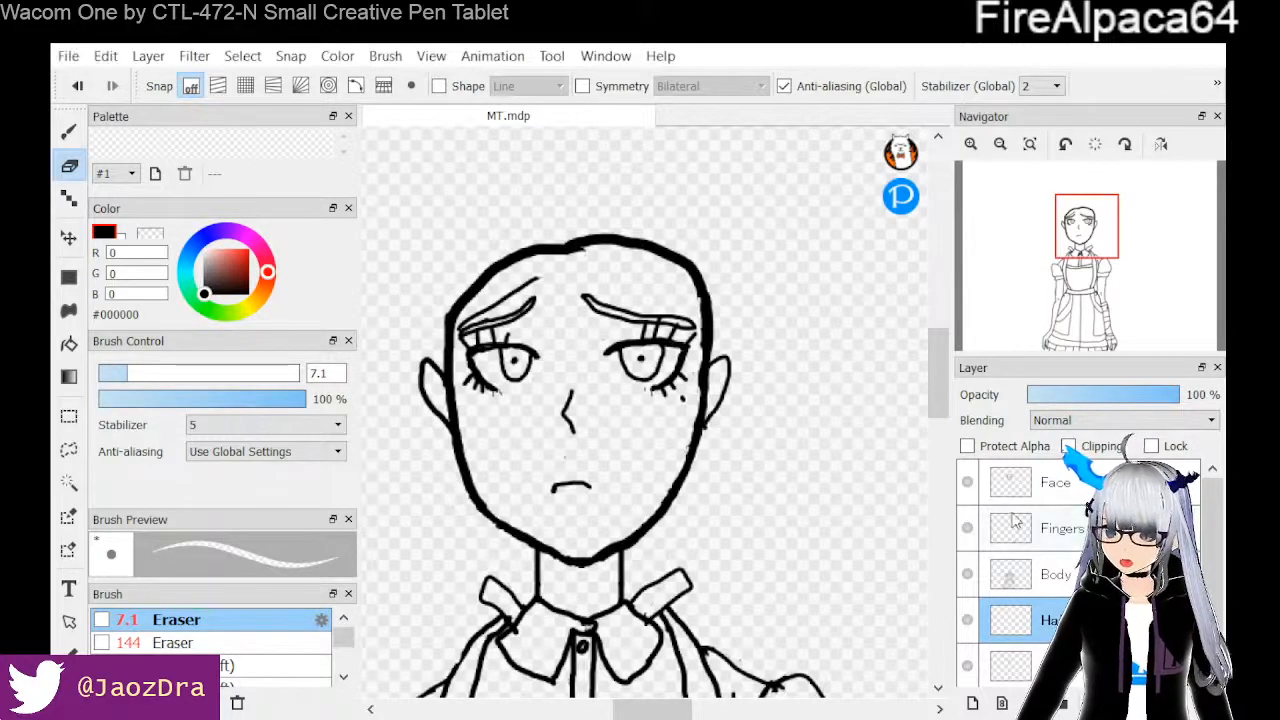
Erase the inner tip of the right eyebrow on the Eyebrows layer and redraw it longer with the size 3 Pen
{"action": "left_click", "coordinate": [1056, 665]}
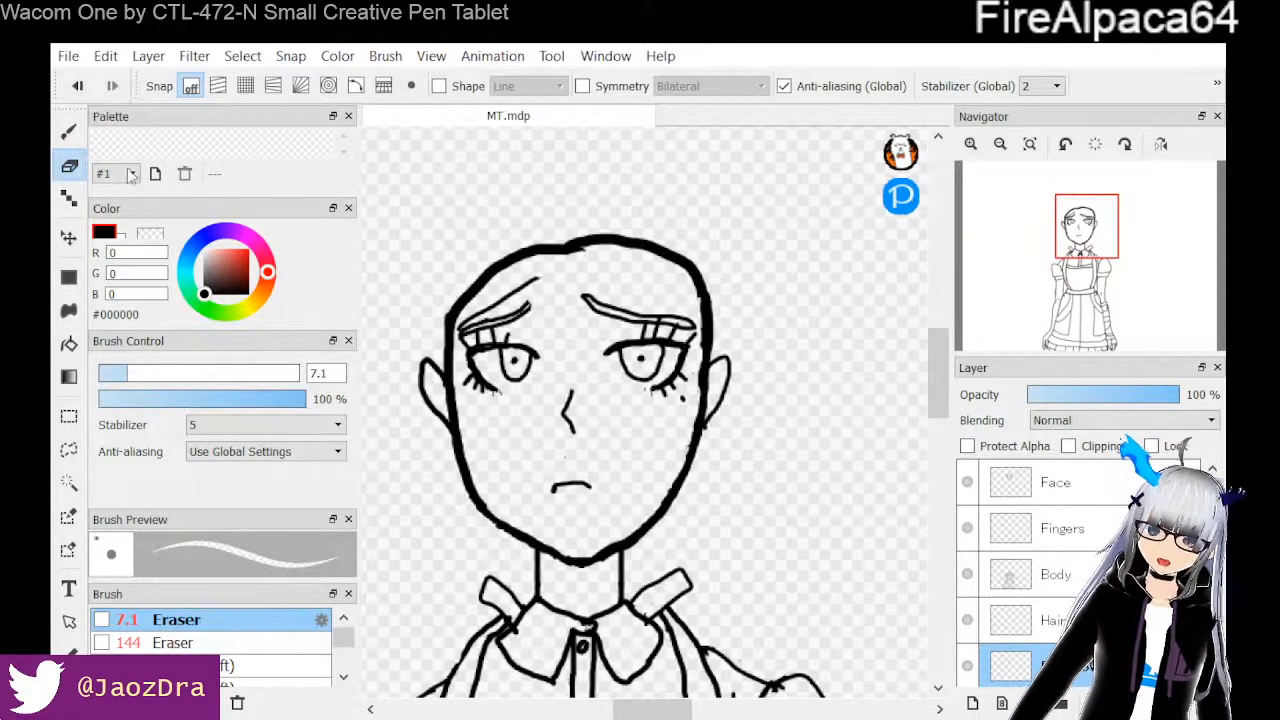
{"action": "left_click", "coordinate": [69, 131]}
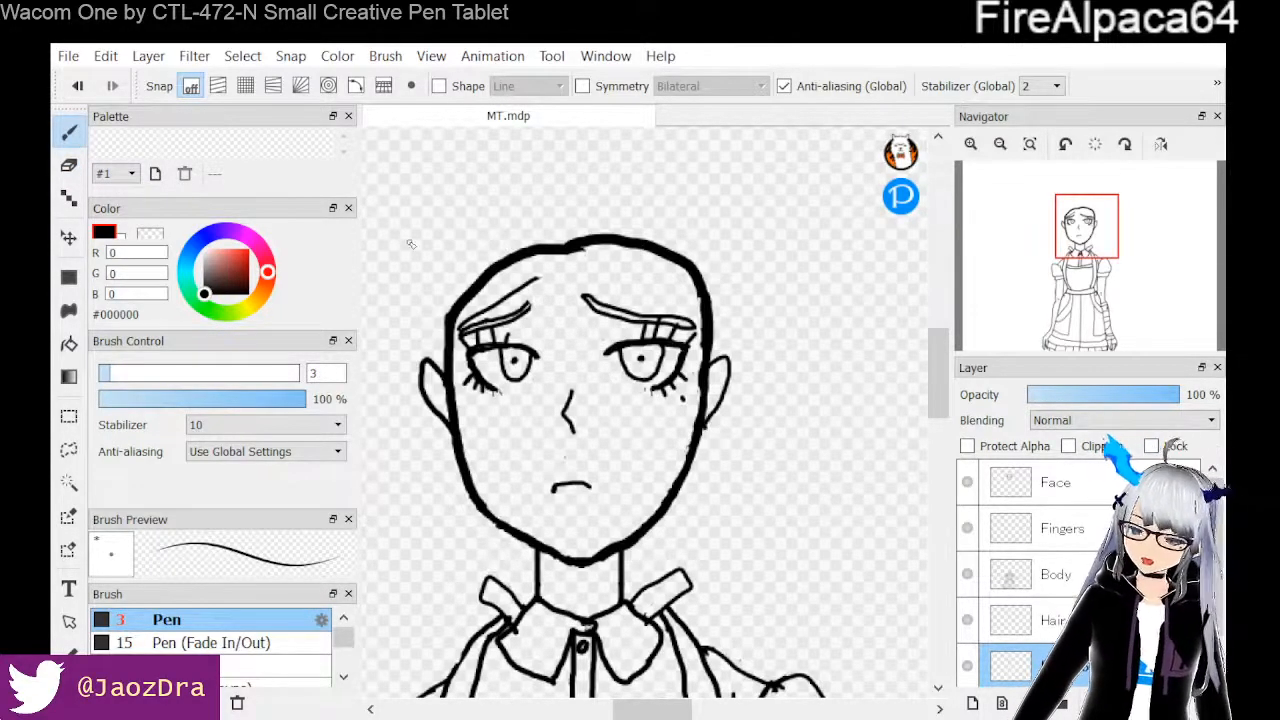
{"action": "scroll", "coordinate": [565, 595], "scroll_direction": "down", "scroll_amount": 2}
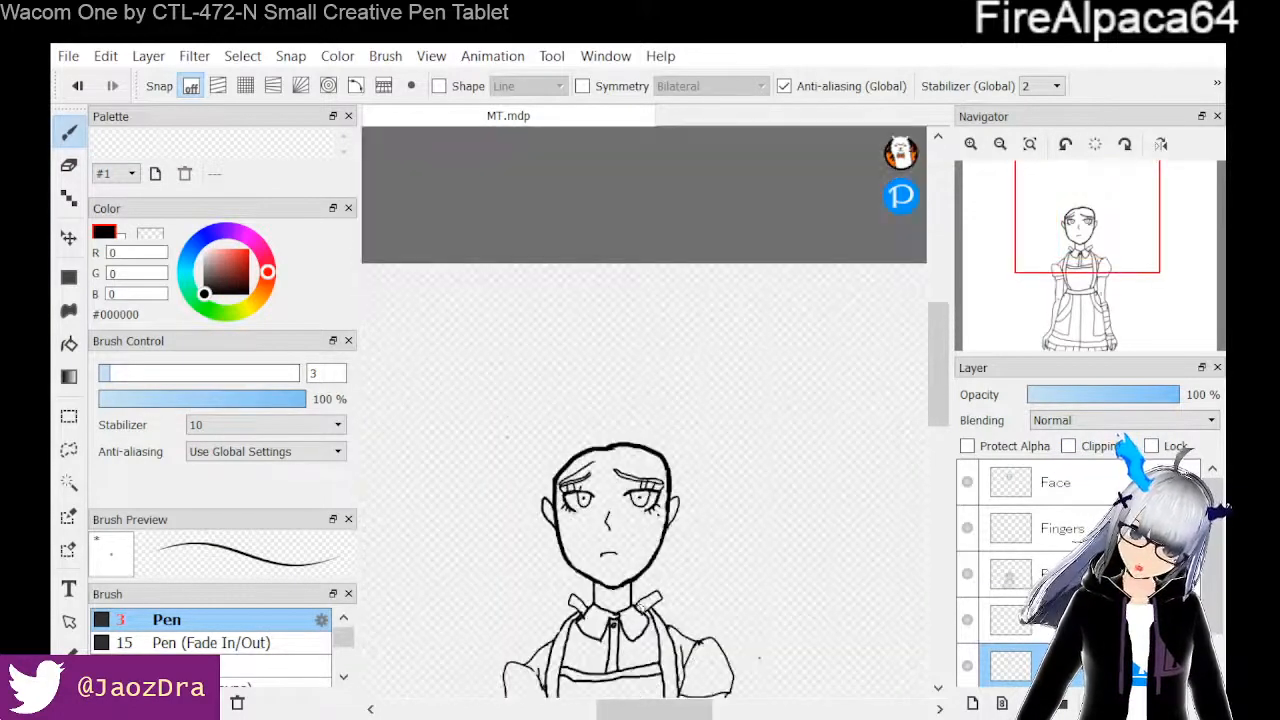
{"action": "scroll", "coordinate": [640, 605], "scroll_direction": "up", "scroll_amount": 4}
{"action": "left_click_drag", "start_coordinate": [938, 380], "coordinate": [938, 355]}
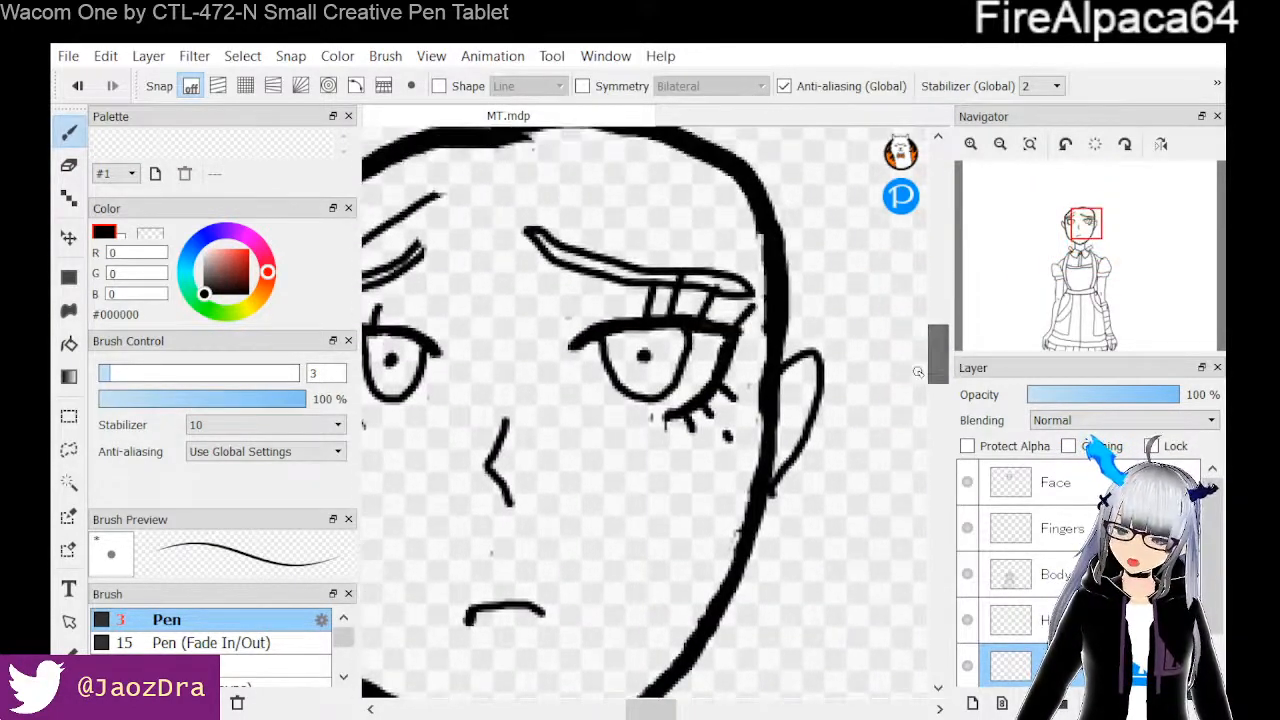
{"action": "left_click_drag", "start_coordinate": [656, 708], "coordinate": [640, 708]}
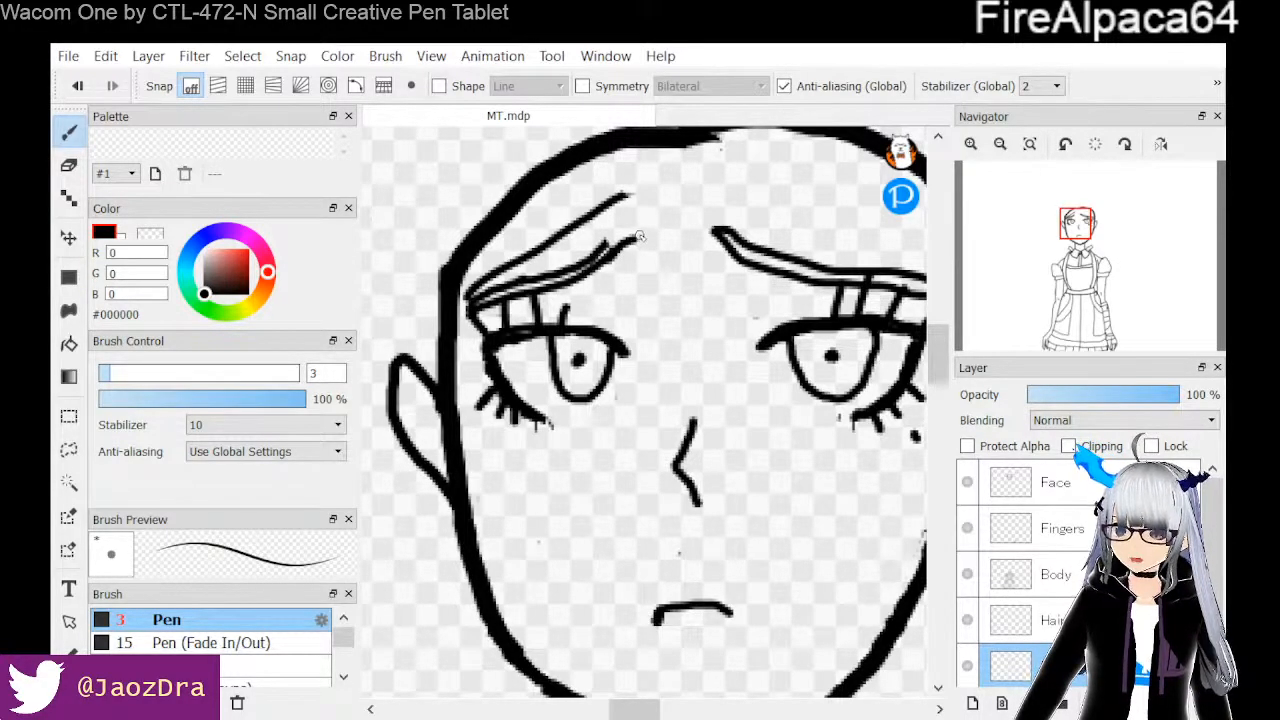
{"action": "left_click_drag", "start_coordinate": [603, 244], "coordinate": [640, 230]}
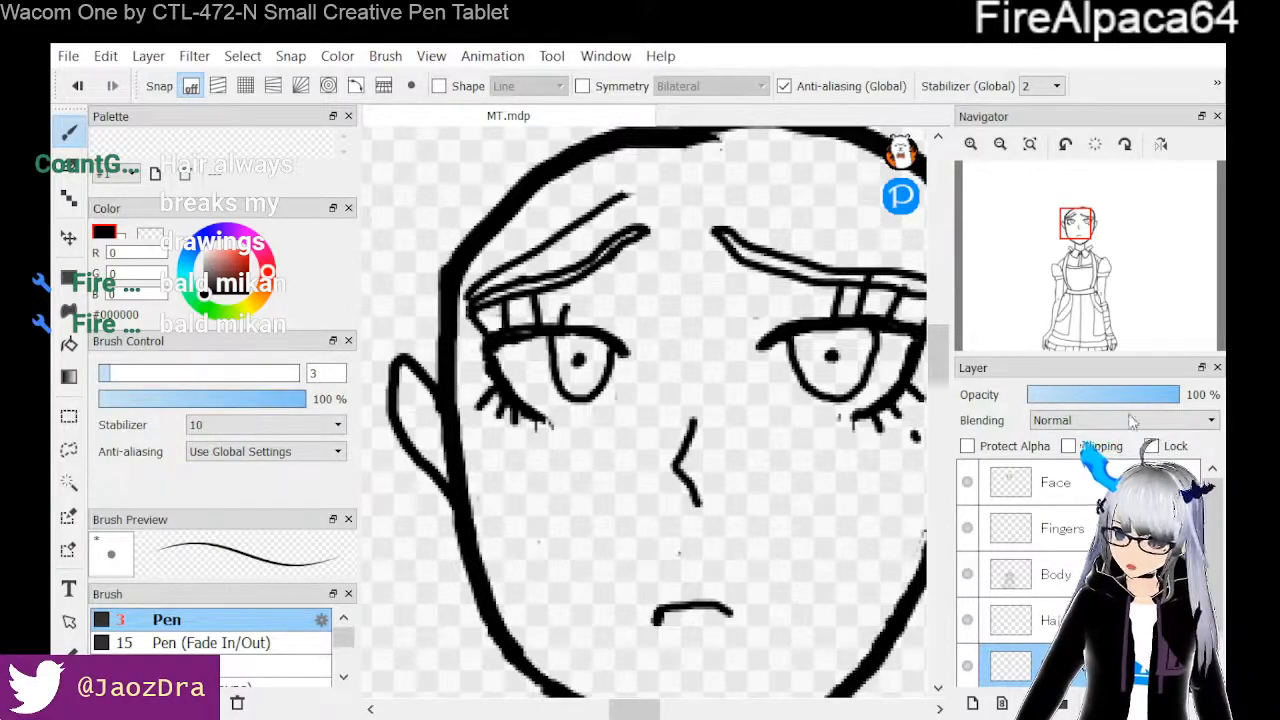
Draw two short vertical lines on the Hair layer from the head outline to the slanted hair line and erase their overshooting lower ends
{"action": "left_click", "coordinate": [1048, 620]}
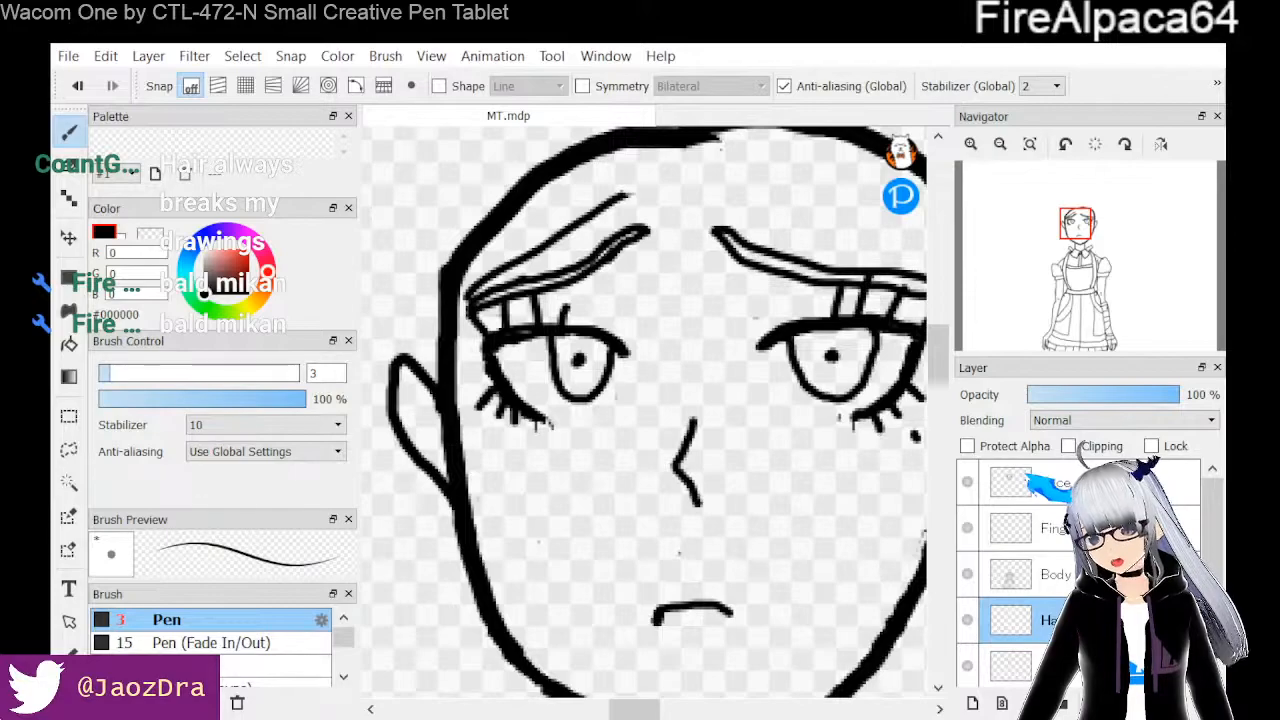
{"action": "scroll", "coordinate": [669, 566], "scroll_direction": "up", "scroll_amount": 1}
{"action": "scroll", "coordinate": [669, 566], "scroll_direction": "down", "scroll_amount": 2}
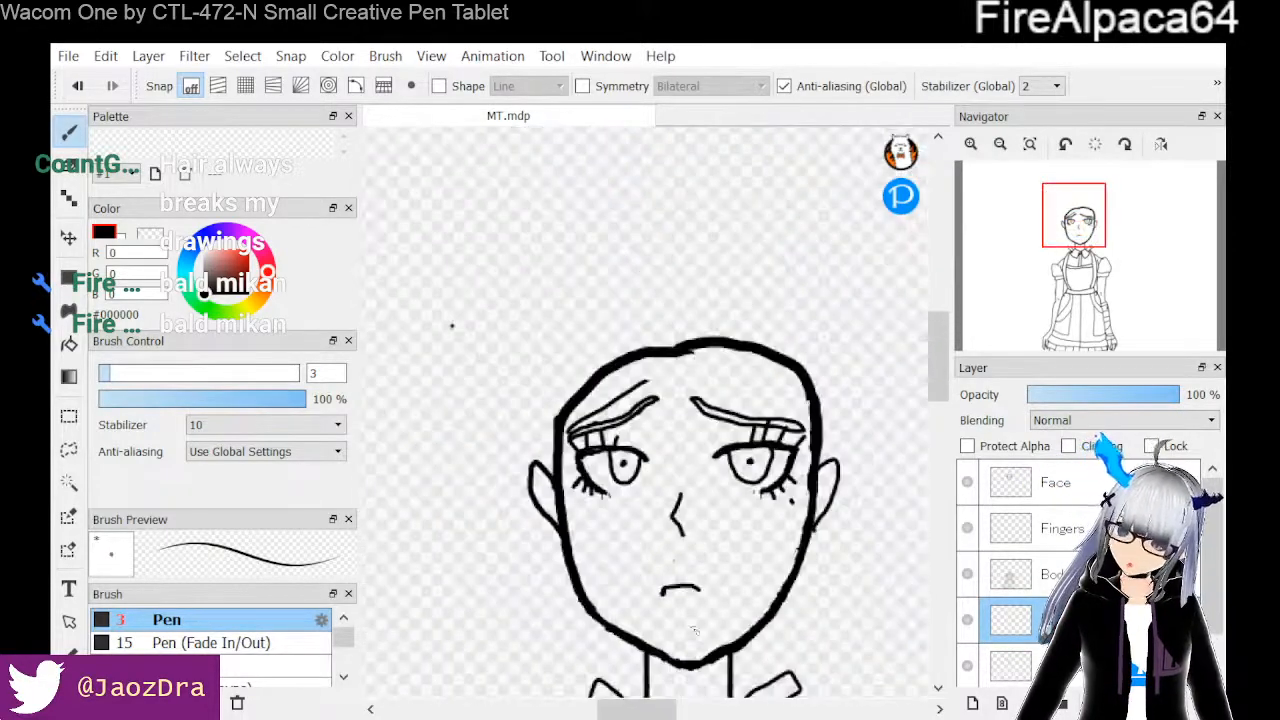
{"action": "scroll", "coordinate": [664, 564], "scroll_direction": "up", "scroll_amount": 1}
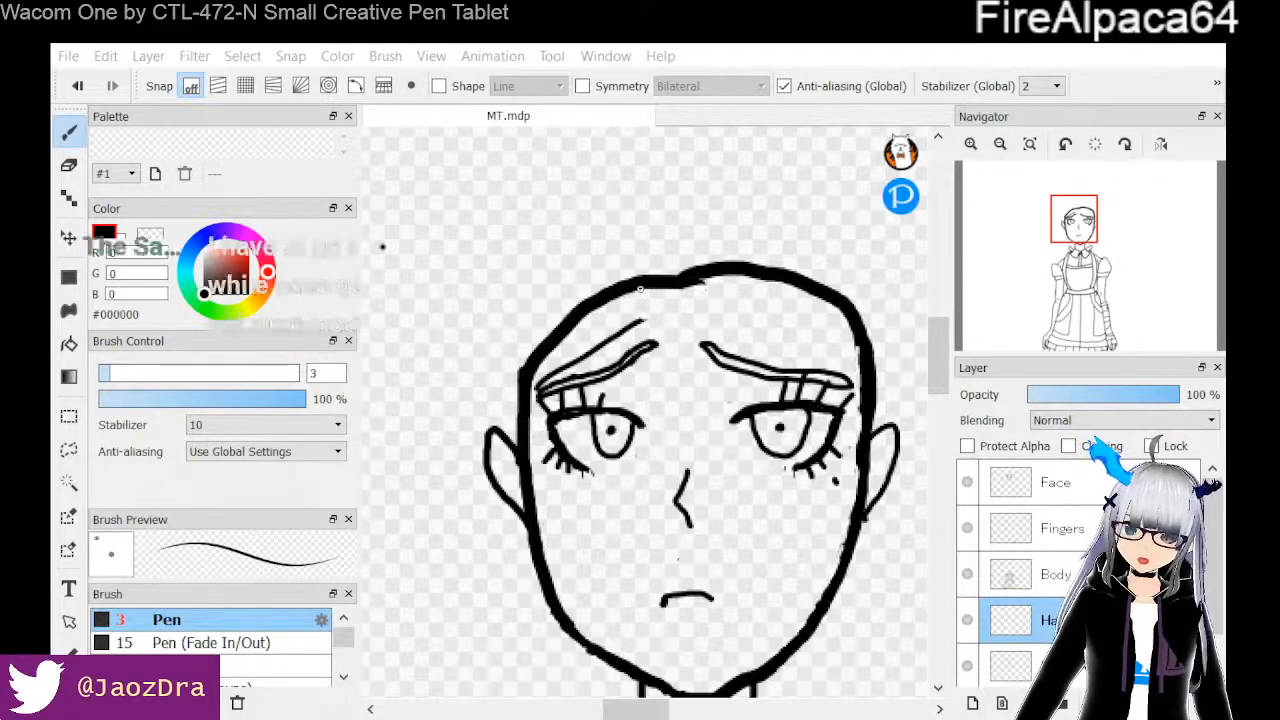
{"action": "left_click_drag", "start_coordinate": [641, 289], "coordinate": [645, 321]}
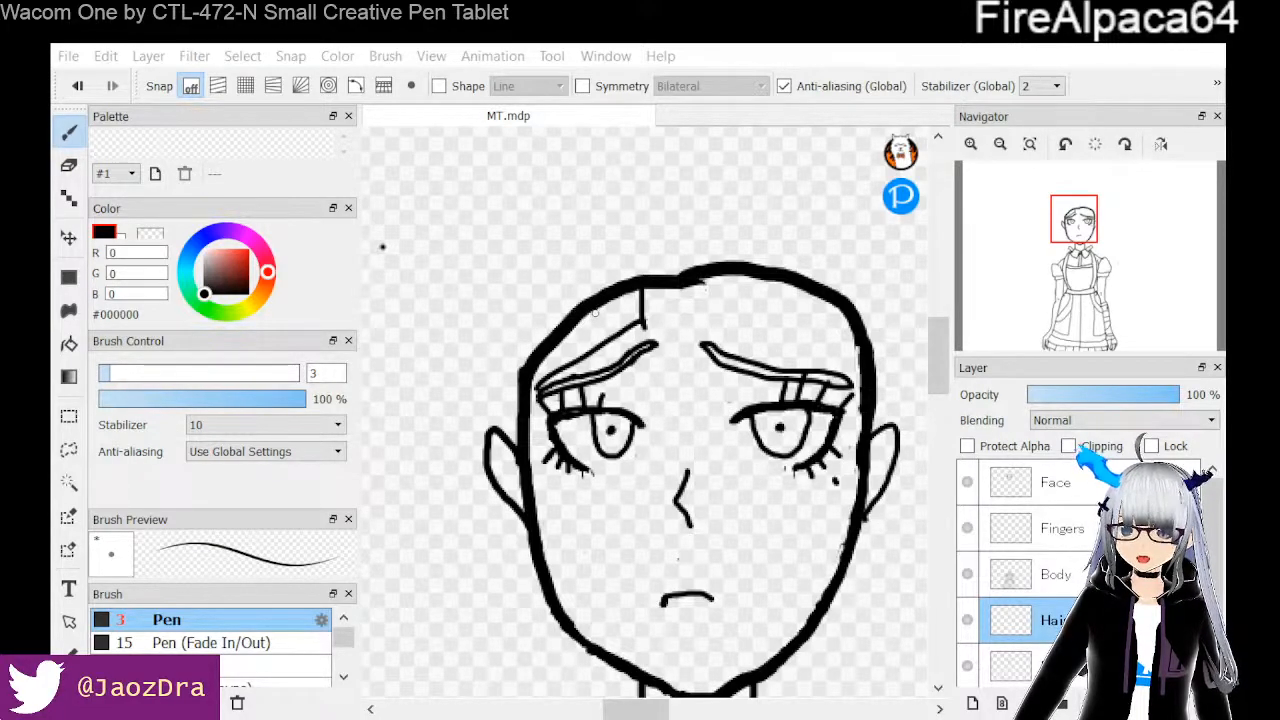
{"action": "left_click_drag", "start_coordinate": [596, 303], "coordinate": [596, 350]}
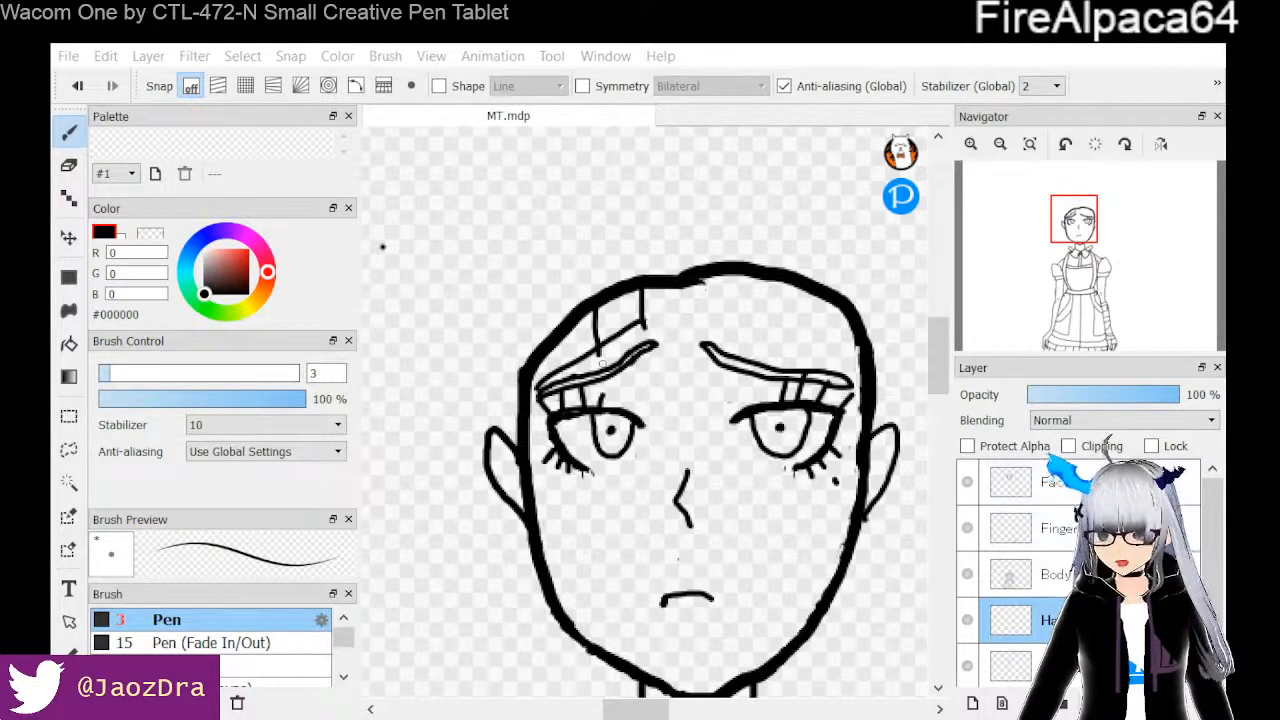
{"action": "left_click", "coordinate": [68, 165]}
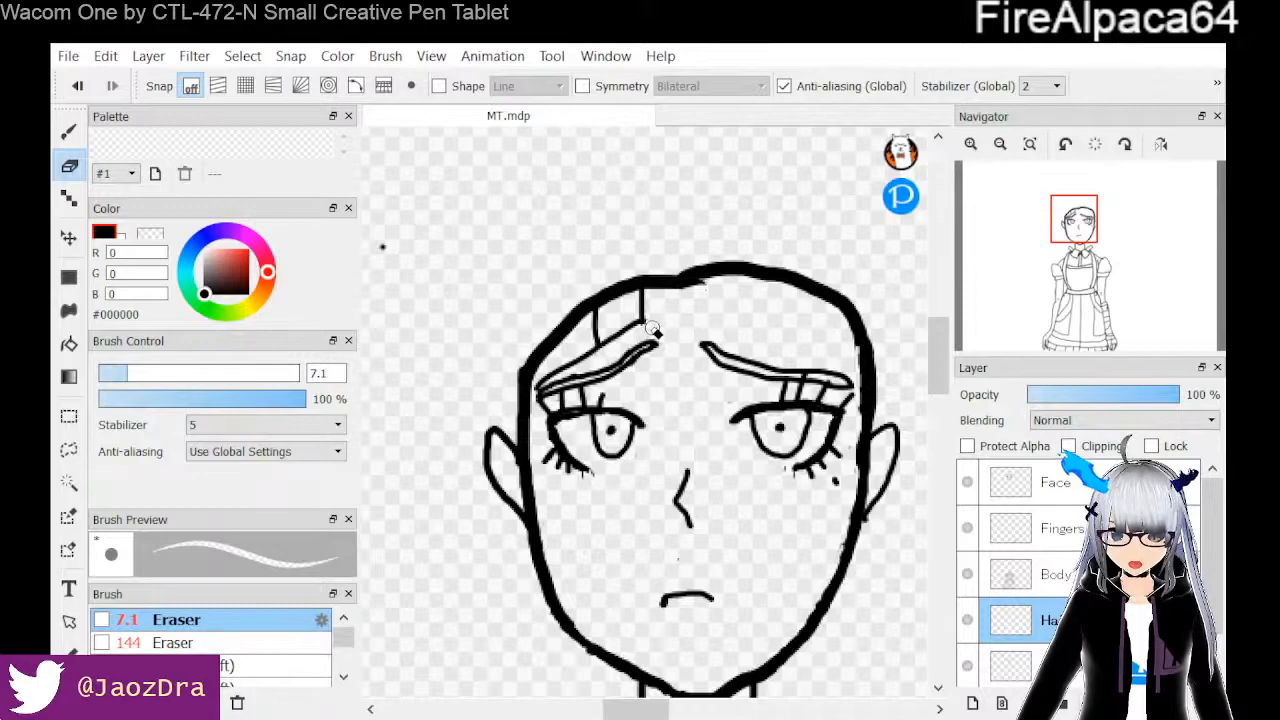
Try extending the hair line's inner end with a short stroke and drawing another strand down from the head's top, and undo both
{"action": "key", "text": "b"}
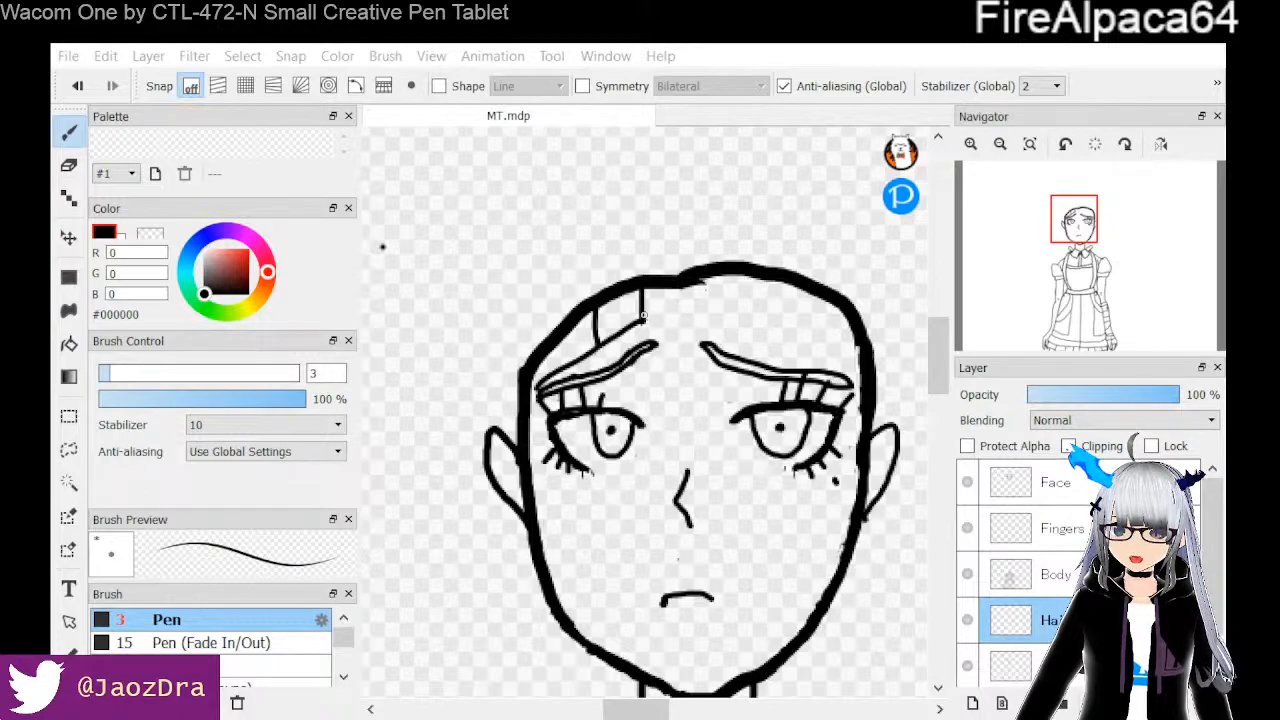
{"action": "left_click_drag", "start_coordinate": [643, 317], "coordinate": [655, 332]}
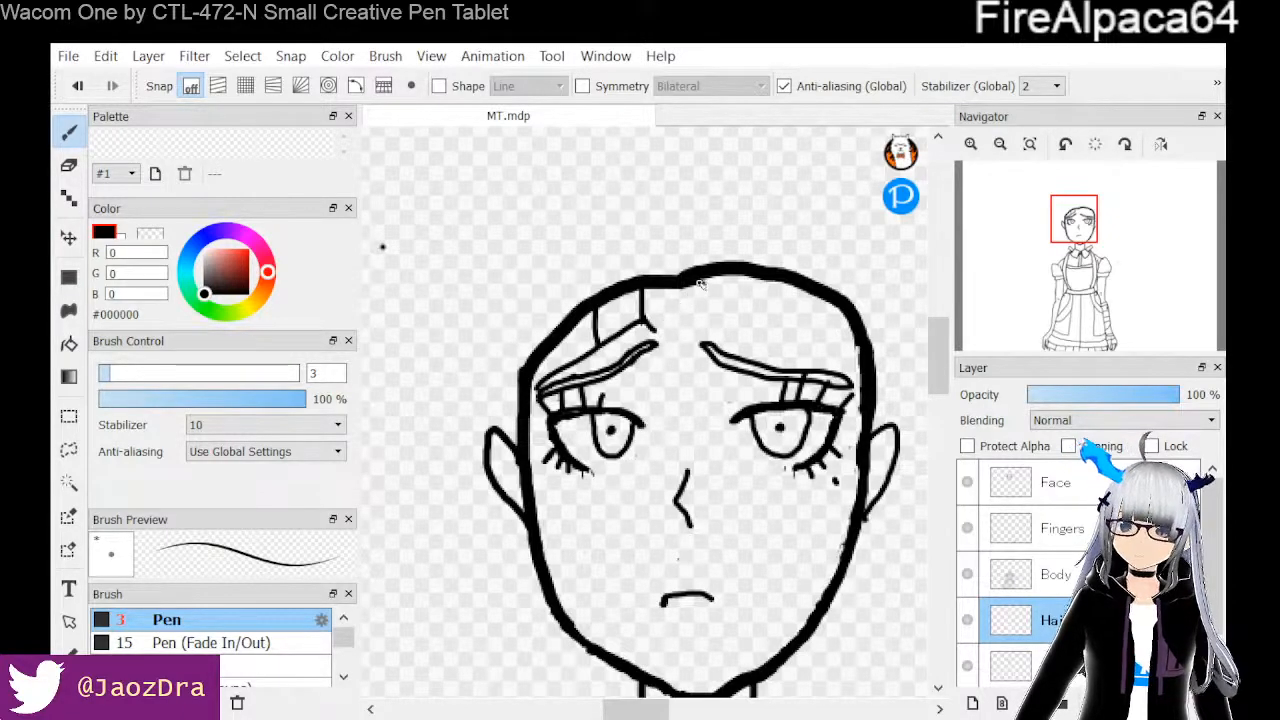
{"action": "mouse_move", "coordinate": [699, 279]}
{"action": "left_mouse_down"}
{"action": "mouse_move", "coordinate": [680, 341]}
{"action": "mouse_move", "coordinate": [653, 323]}
{"action": "mouse_move", "coordinate": [682, 334]}
{"action": "left_mouse_up"}
{"action": "key", "text": "ctrl+z"}
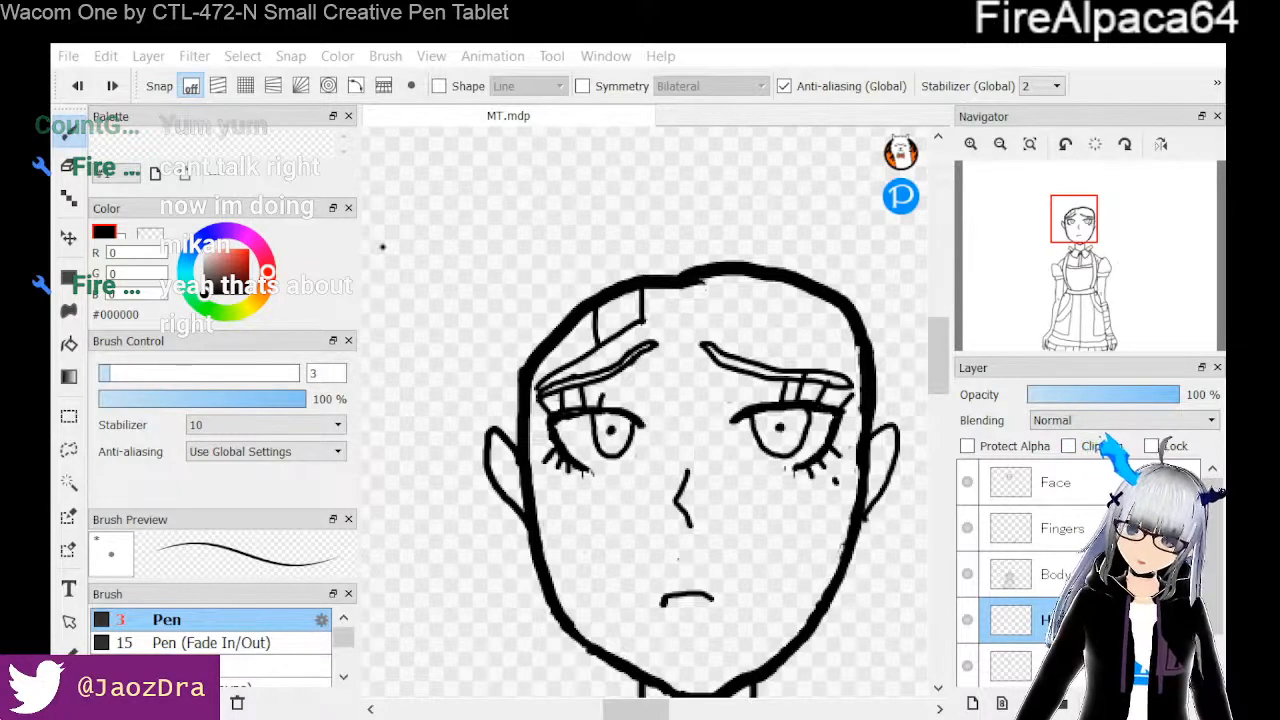
Extend the two short vertical hair lines above the head, add another strand line at the head's top, and join the fringe's lower edge to it
{"action": "left_click_drag", "start_coordinate": [597, 300], "coordinate": [626, 230]}
{"action": "left_click_drag", "start_coordinate": [645, 292], "coordinate": [662, 234]}
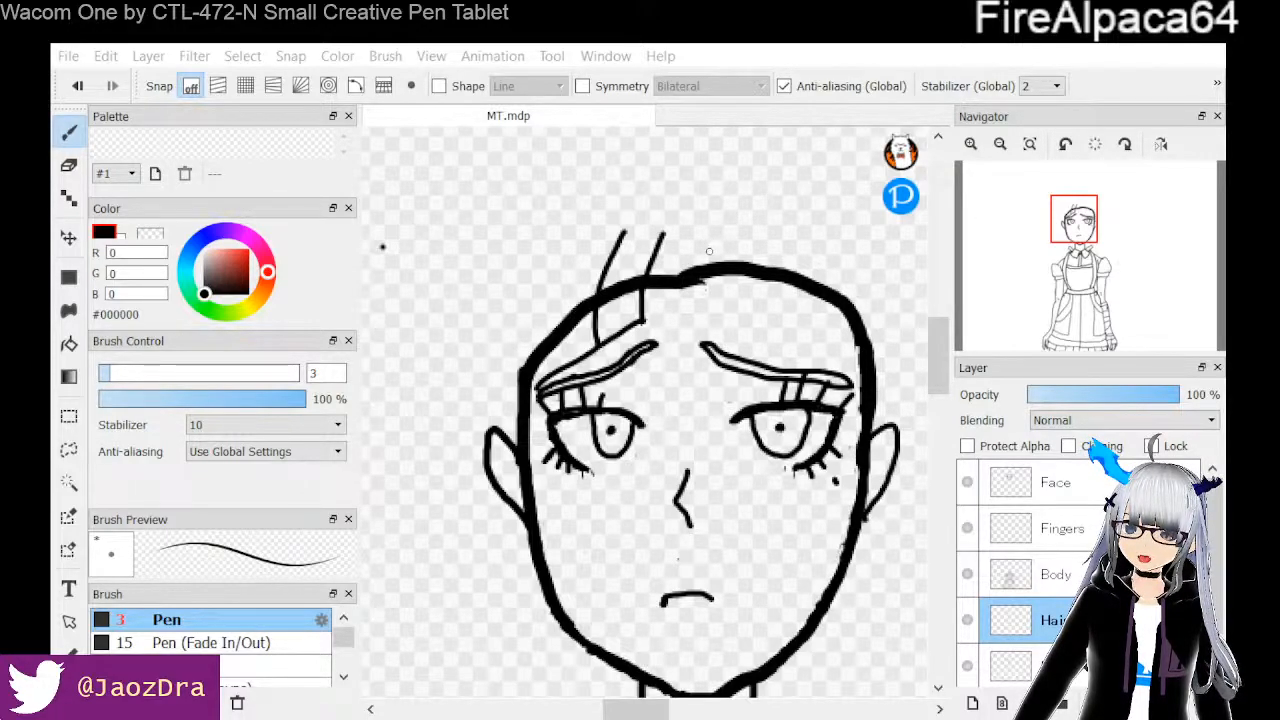
{"action": "left_click_drag", "start_coordinate": [694, 248], "coordinate": [684, 314]}
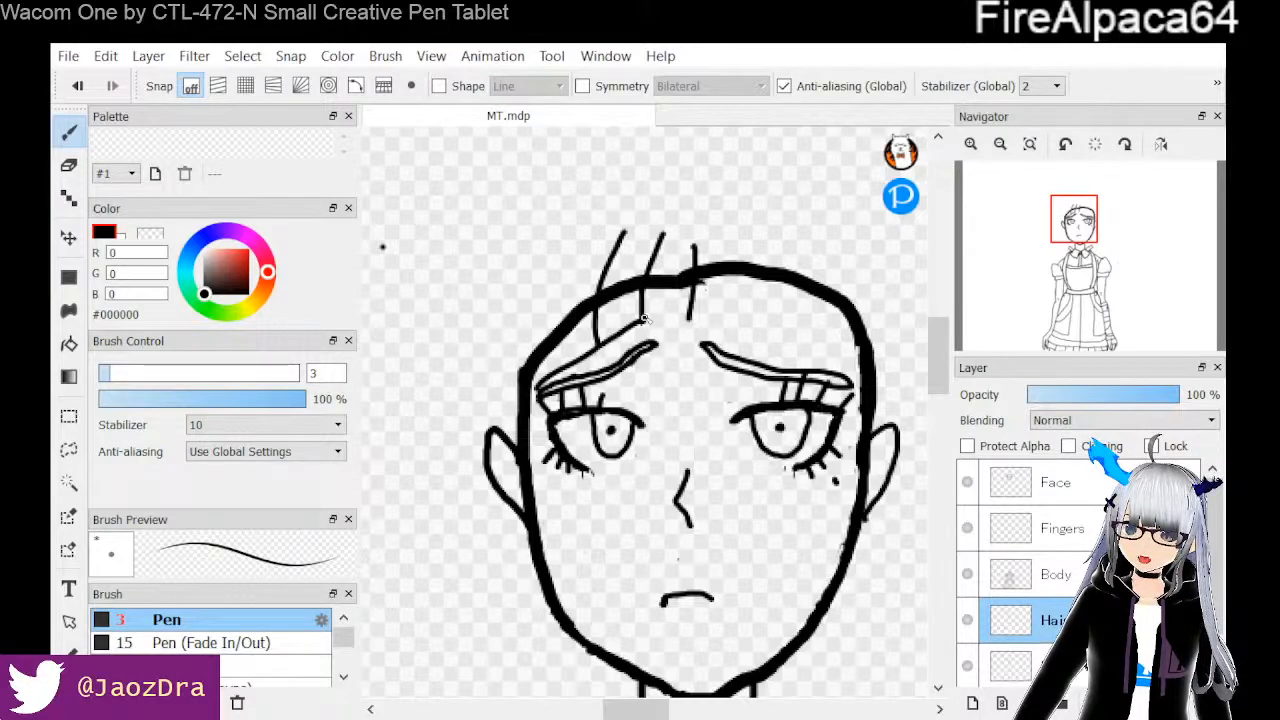
{"action": "left_click_drag", "start_coordinate": [662, 316], "coordinate": [690, 318]}
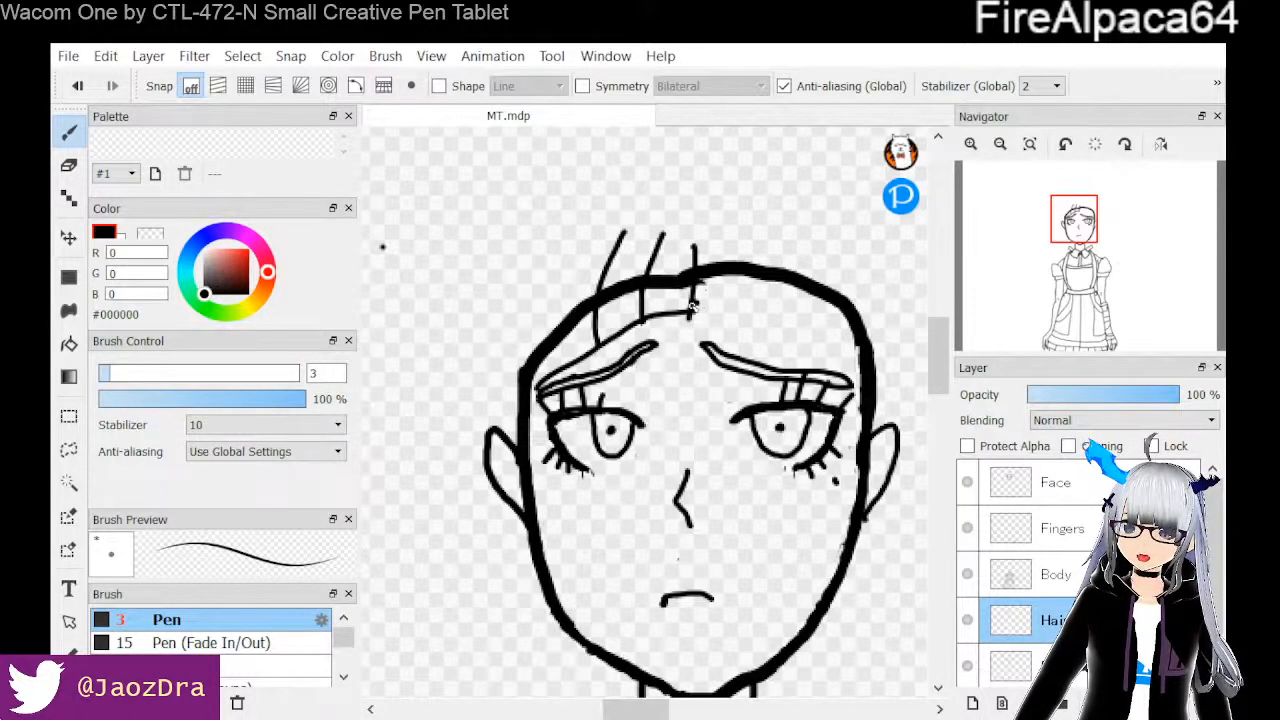
Draw a narrow fringe strand at the center of the forehead, with a short flat lower edge and a side line rising above the head
{"action": "left_click_drag", "start_coordinate": [694, 306], "coordinate": [718, 304]}
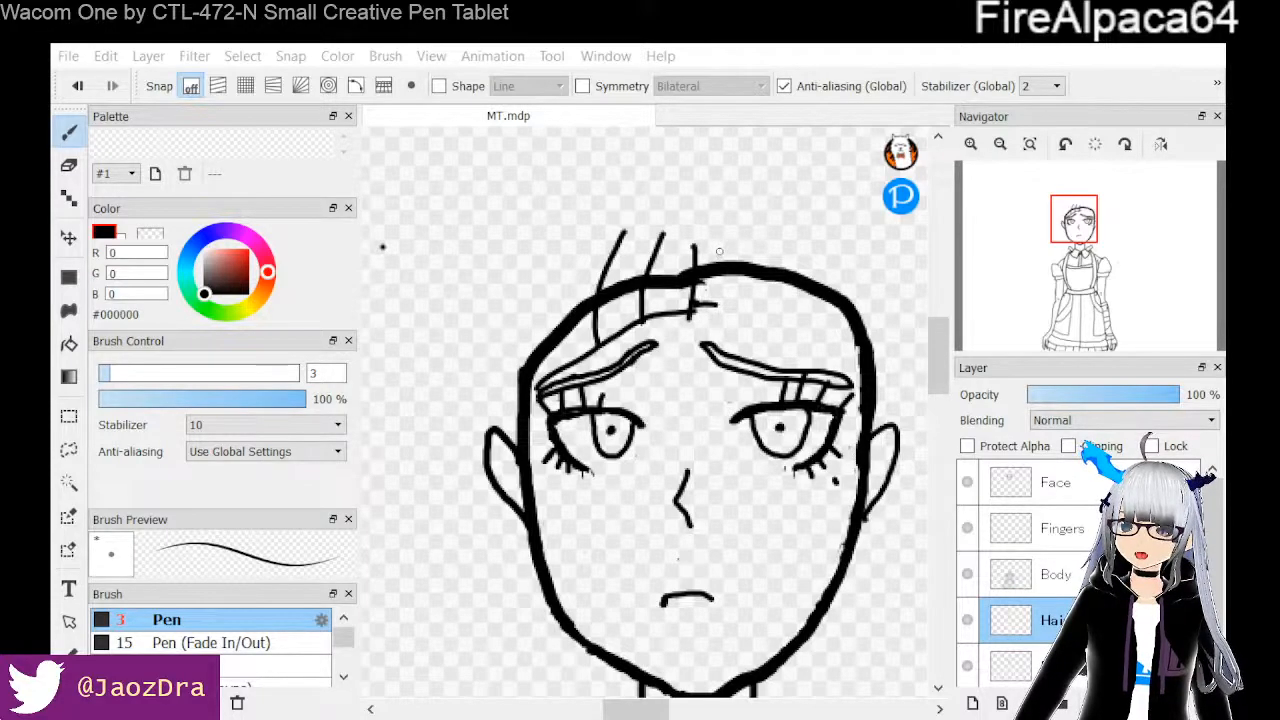
{"action": "left_click_drag", "start_coordinate": [719, 249], "coordinate": [722, 302]}
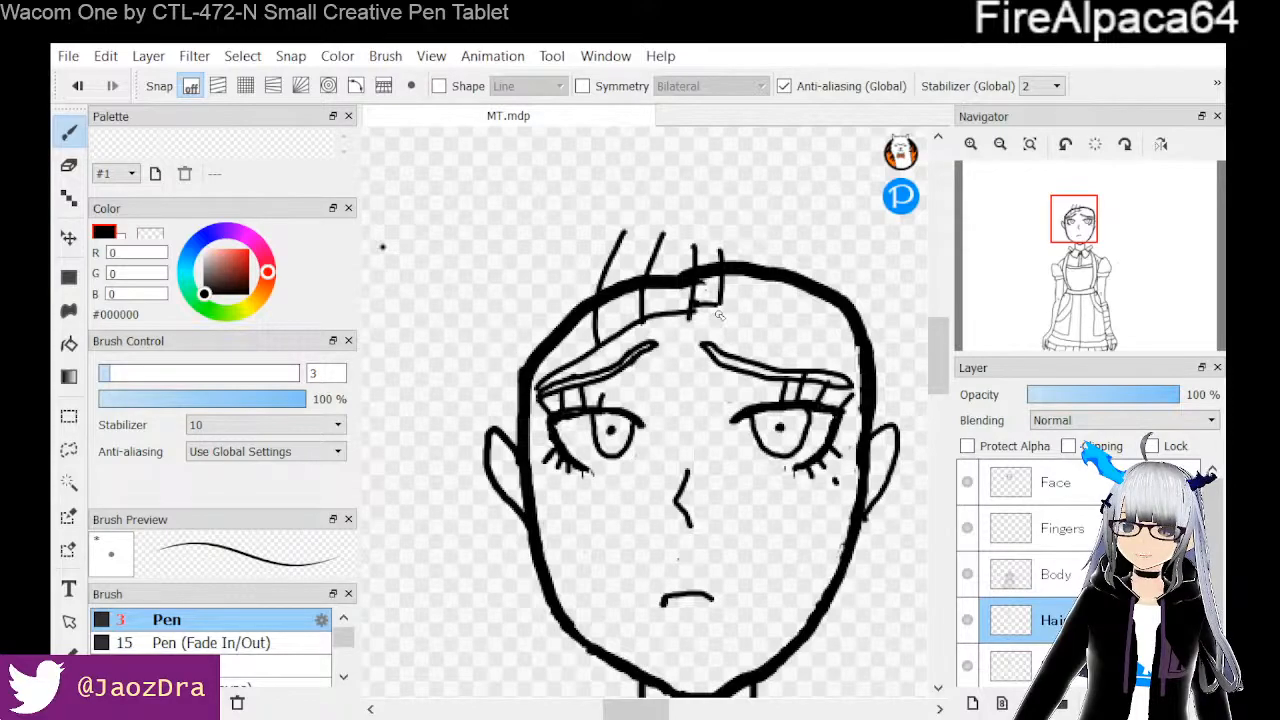
{"action": "left_click_drag", "start_coordinate": [721, 298], "coordinate": [719, 314]}
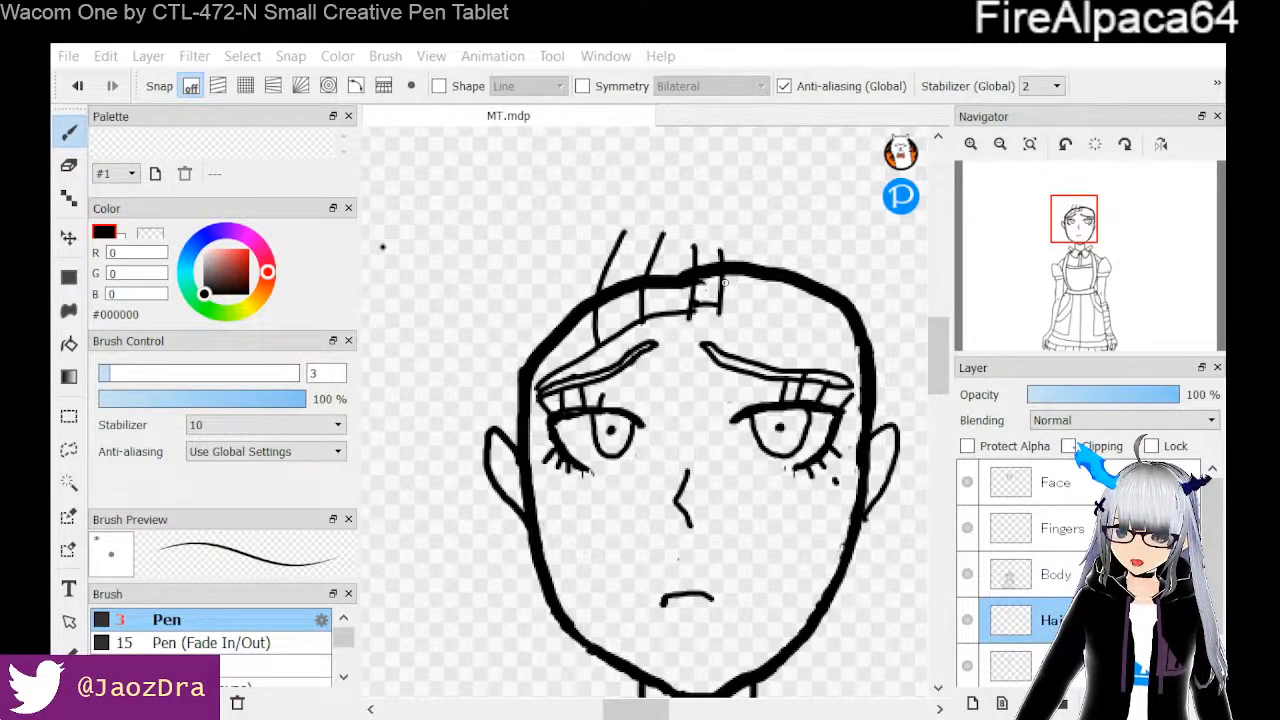
Draw a wider flat-ended strand beside the narrow center one, erasing and redrawing its lower edge and running its outer side above the head
{"action": "mouse_move", "coordinate": [723, 284]}
{"action": "left_mouse_down"}
{"action": "mouse_move", "coordinate": [727, 316]}
{"action": "mouse_move", "coordinate": [765, 315]}
{"action": "left_mouse_up"}
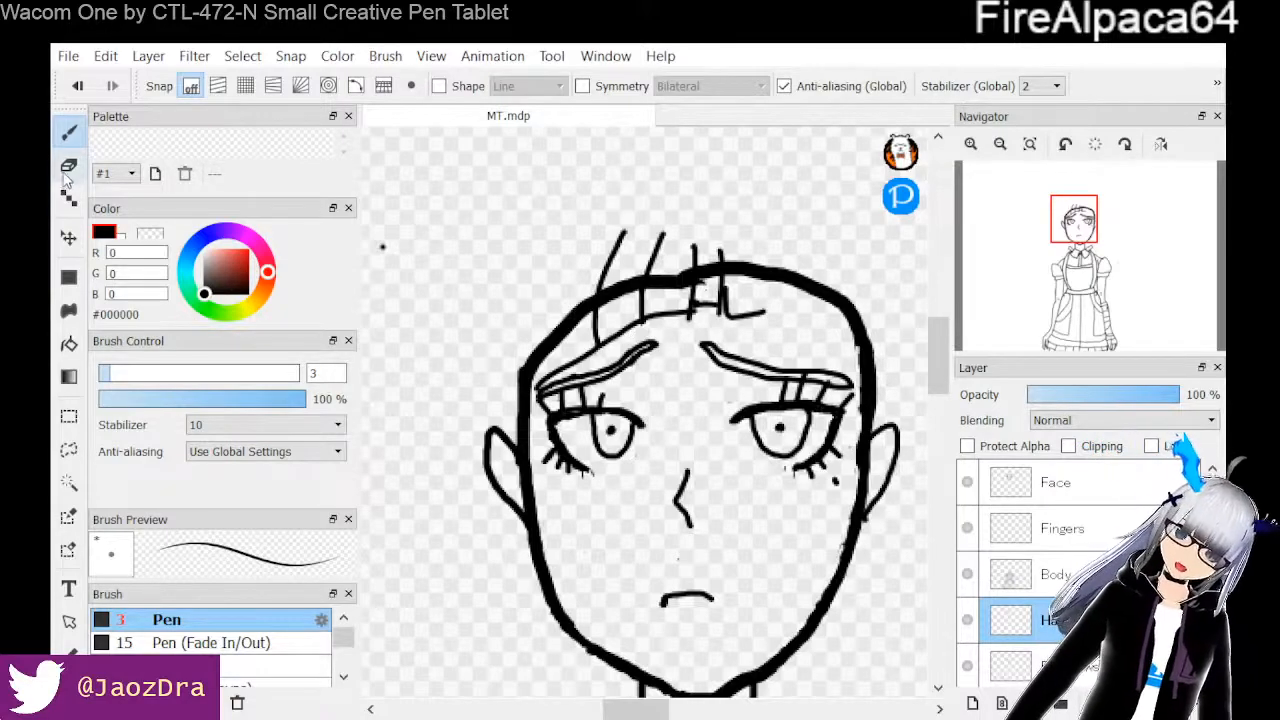
{"action": "left_click", "coordinate": [68, 133]}
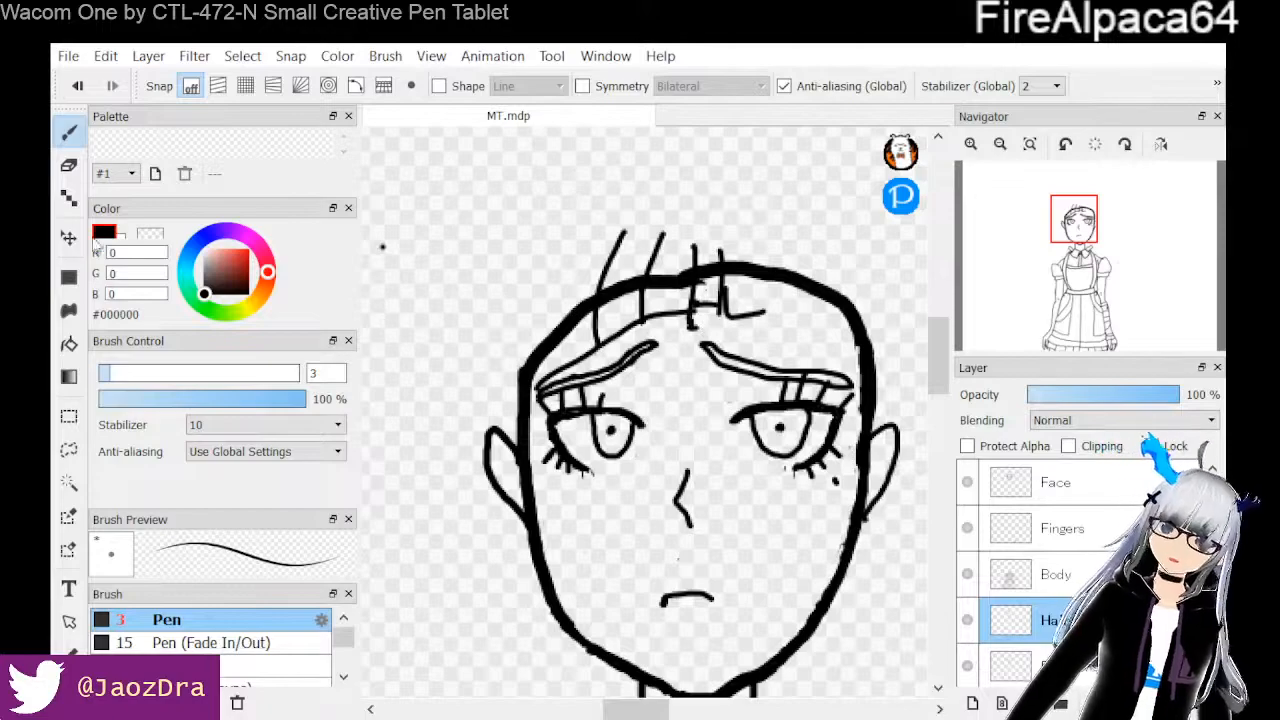
{"action": "left_click", "coordinate": [68, 165]}
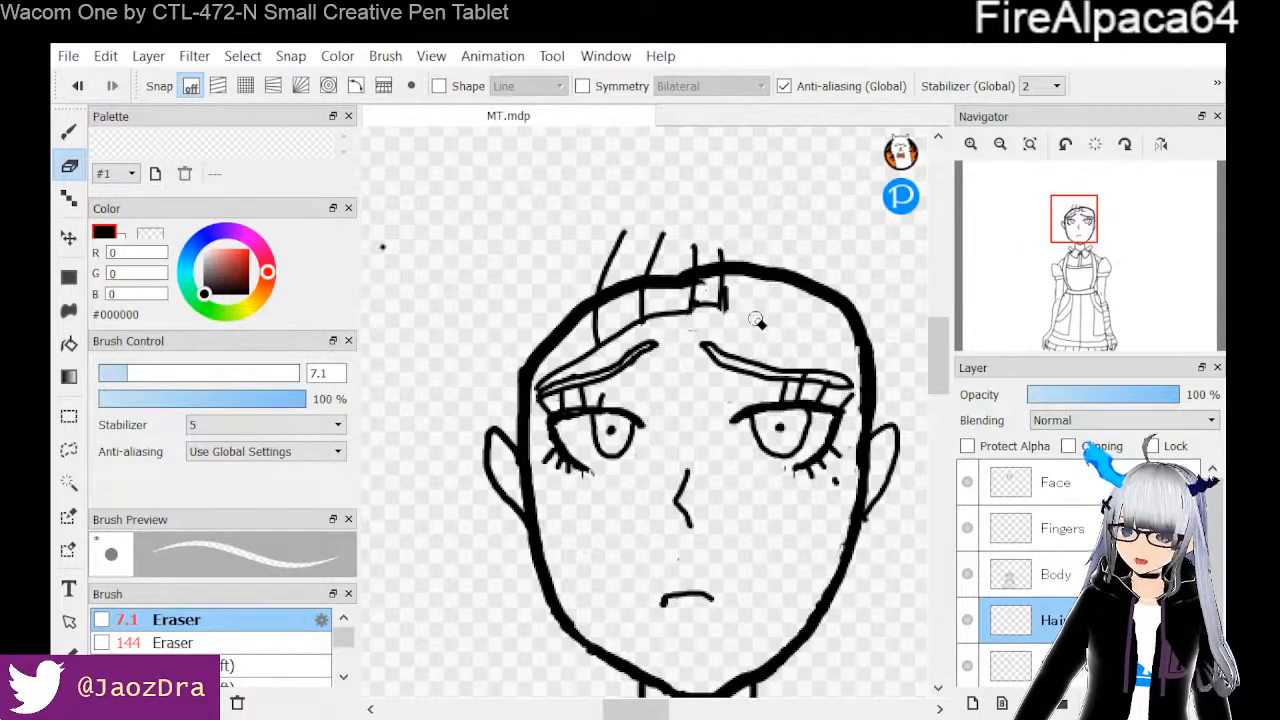
{"action": "left_click", "coordinate": [78, 128]}
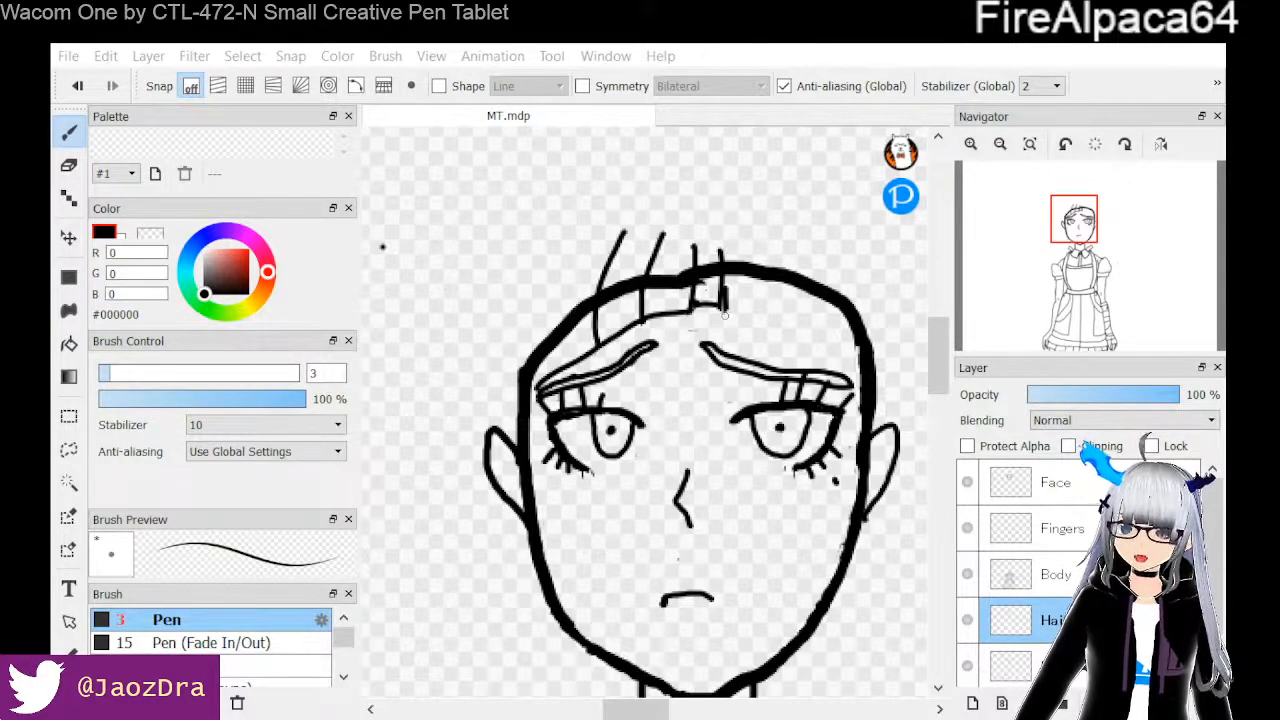
{"action": "left_click_drag", "start_coordinate": [728, 312], "coordinate": [767, 311]}
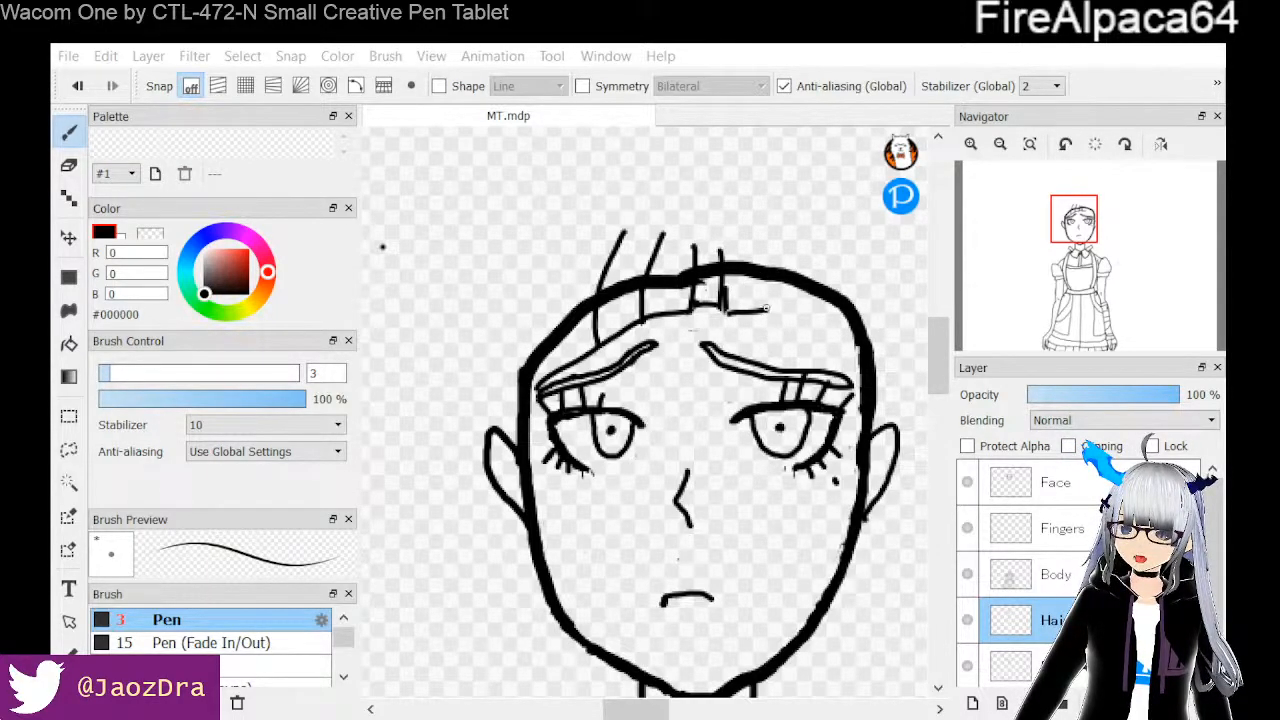
{"action": "left_click_drag", "start_coordinate": [767, 311], "coordinate": [767, 233]}
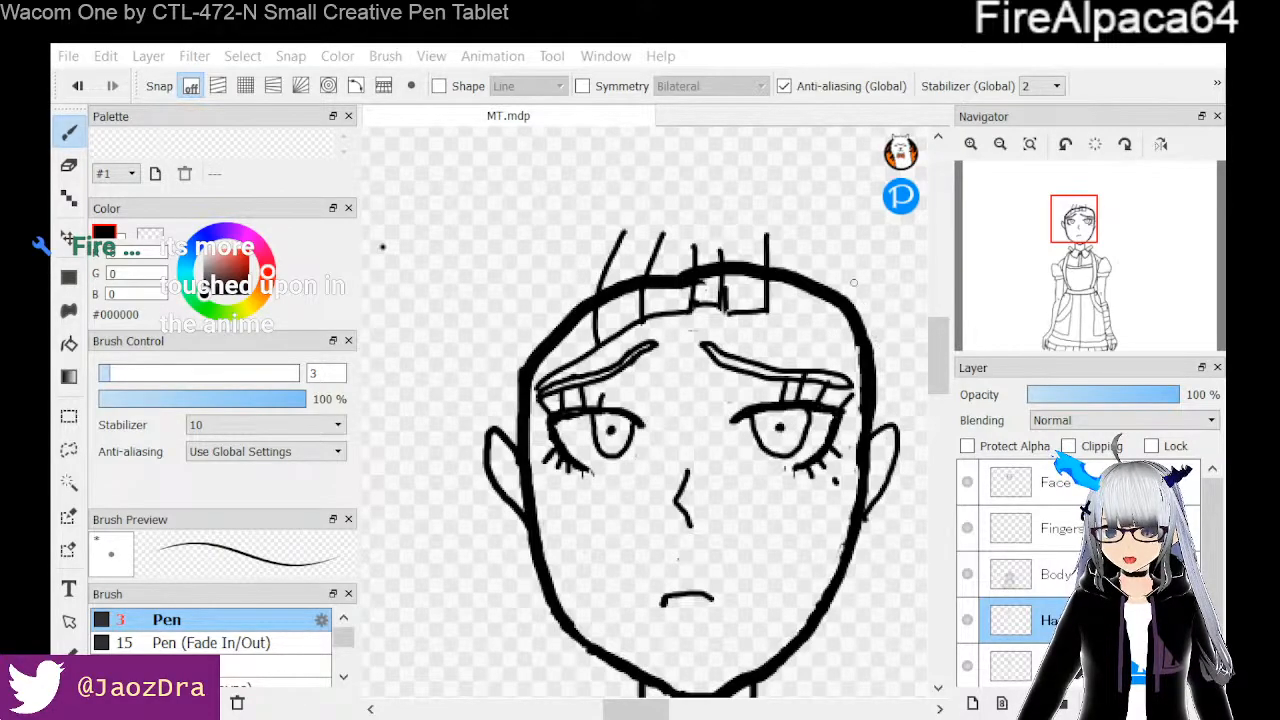
Draw the next strand toward the character's left temple with a slanted tip and an outer side rising above the head, and erase the tip's overshoot
{"action": "left_click_drag", "start_coordinate": [771, 286], "coordinate": [797, 289]}
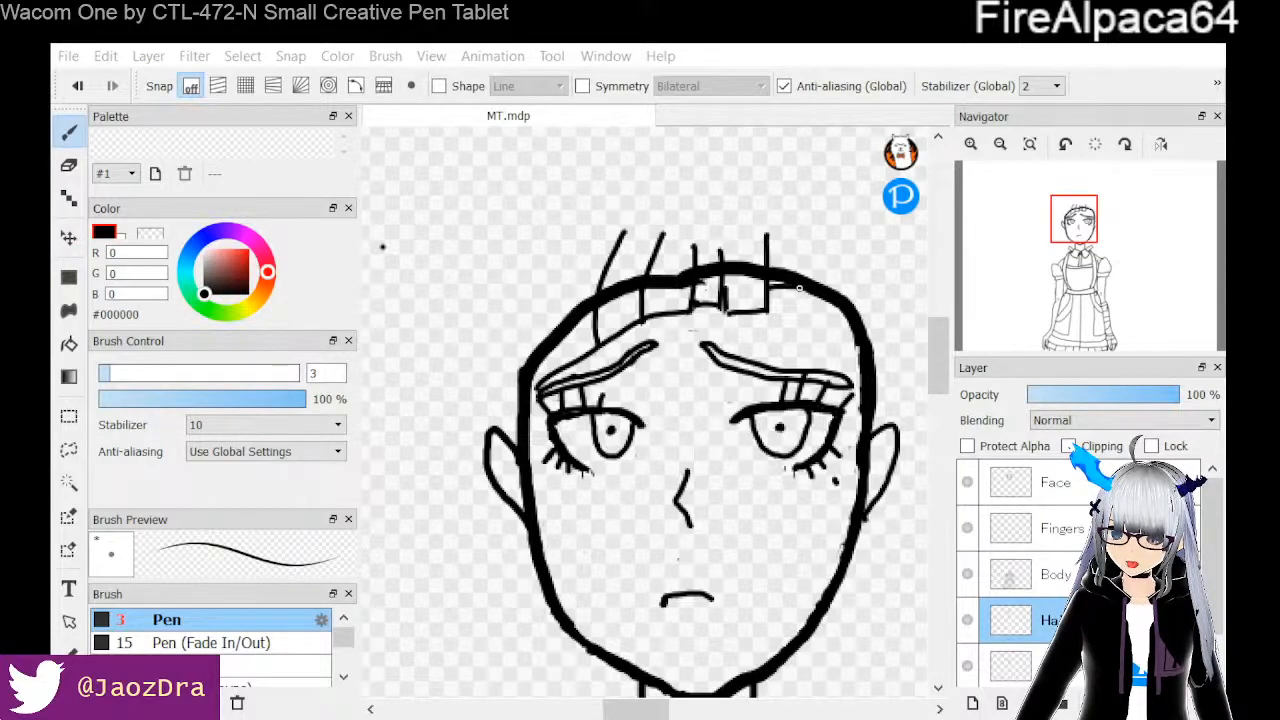
{"action": "left_click_drag", "start_coordinate": [798, 288], "coordinate": [797, 332]}
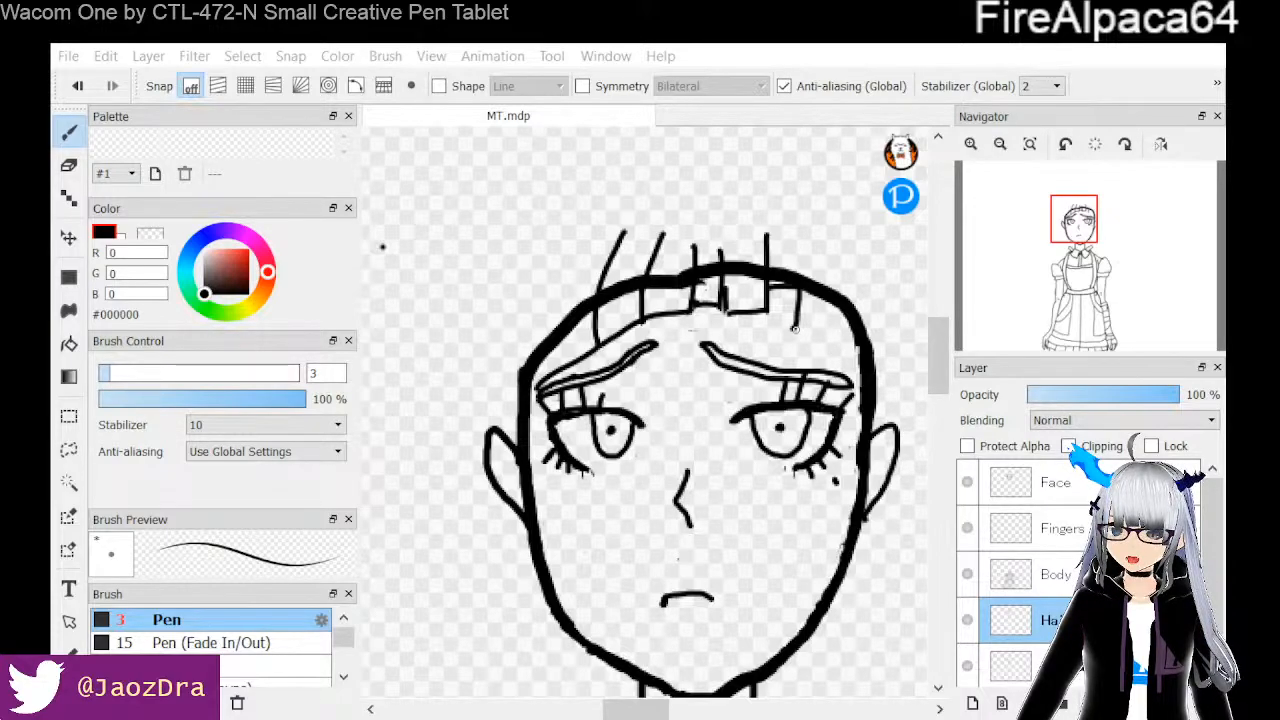
{"action": "left_click_drag", "start_coordinate": [795, 328], "coordinate": [816, 345]}
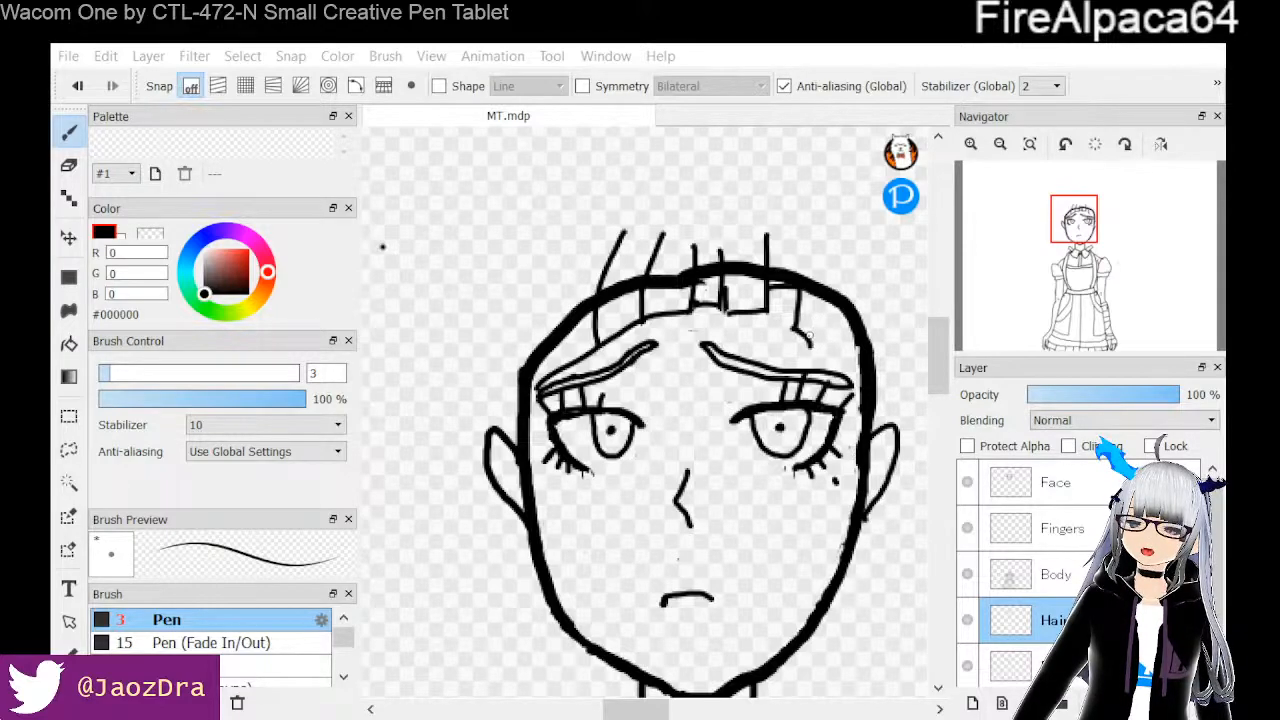
{"action": "left_click_drag", "start_coordinate": [808, 341], "coordinate": [829, 245]}
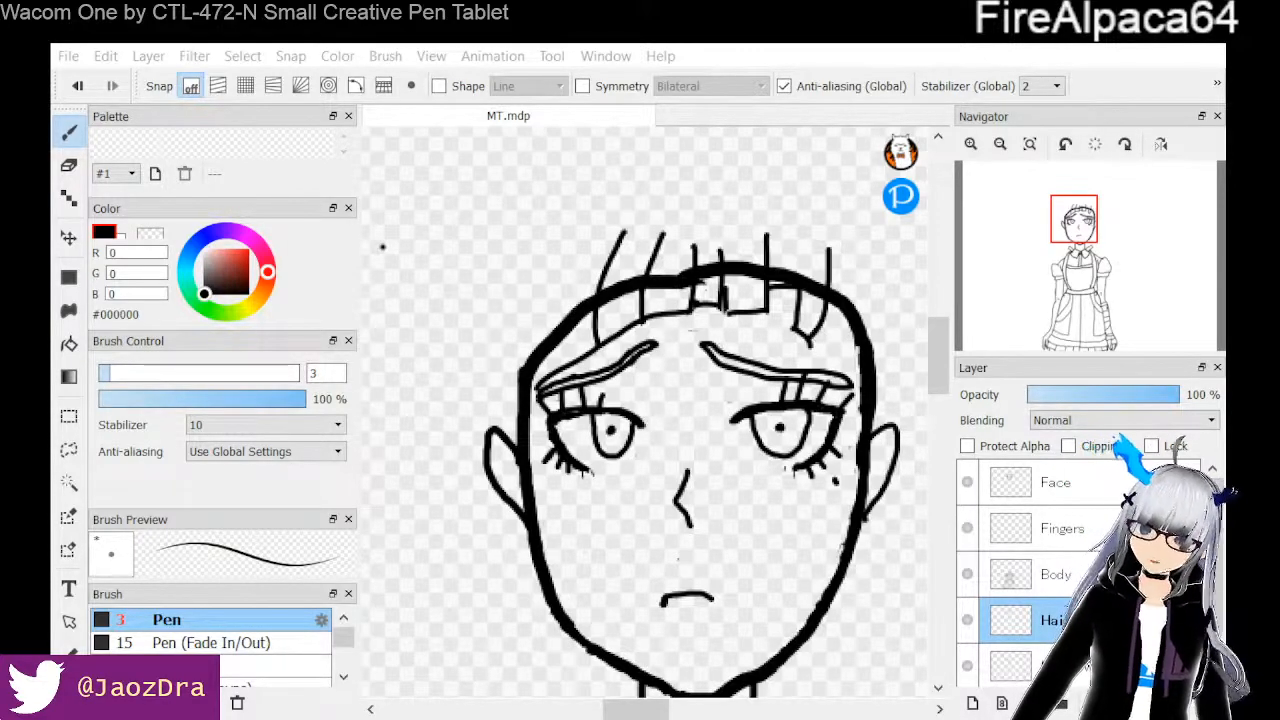
{"action": "left_click", "coordinate": [68, 165]}
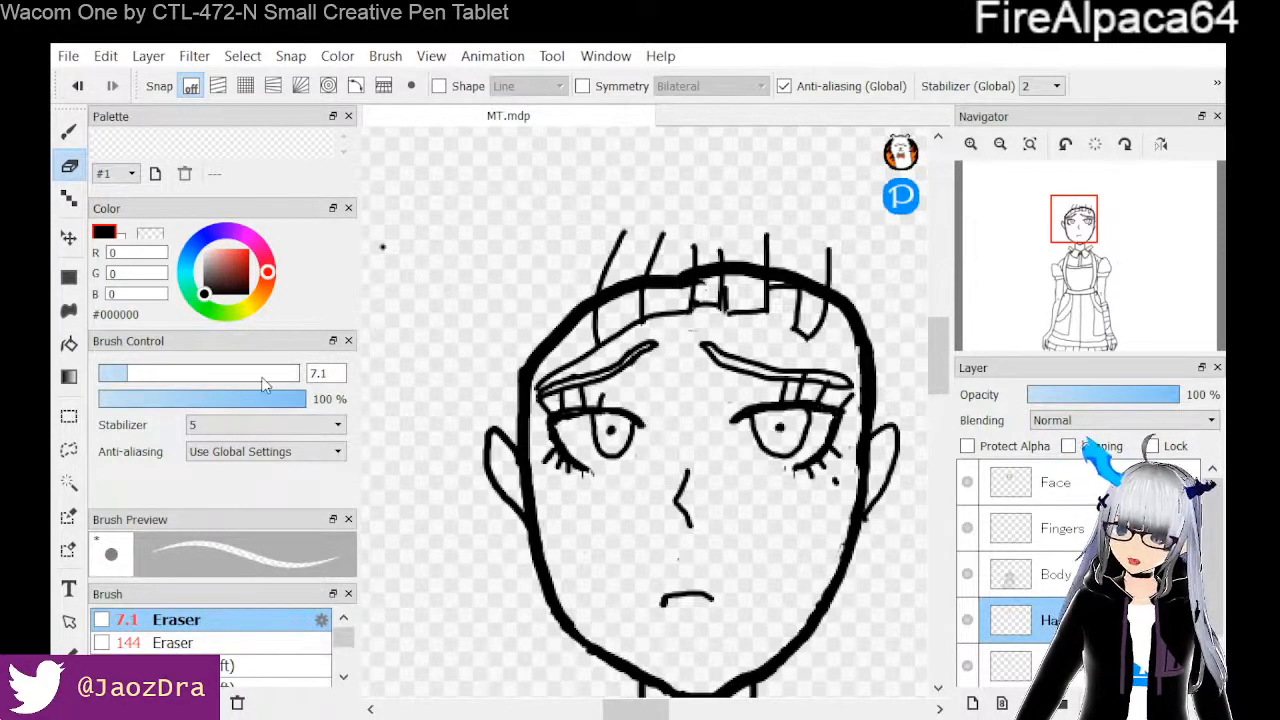
{"action": "left_click", "coordinate": [66, 135]}
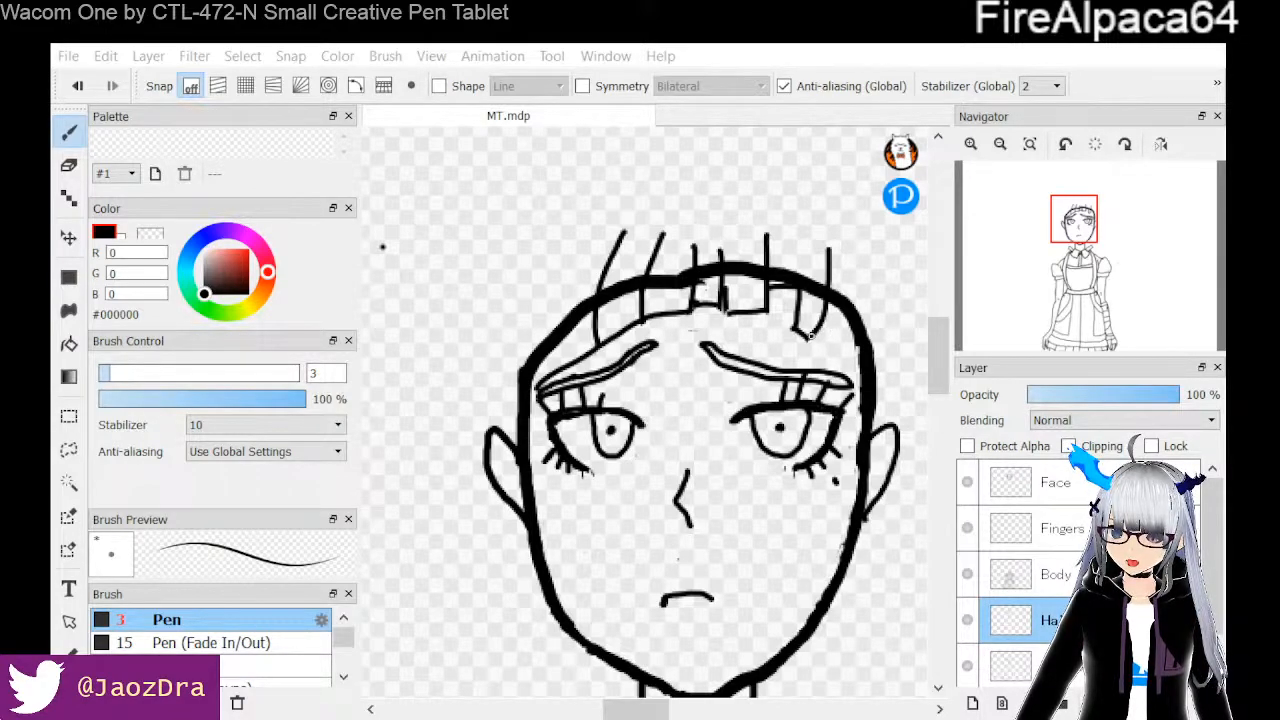
Draw the last fringe strand at the character's left temple, then erase the part outside the head and redraw it more upright
{"action": "left_click_drag", "start_coordinate": [807, 346], "coordinate": [828, 356]}
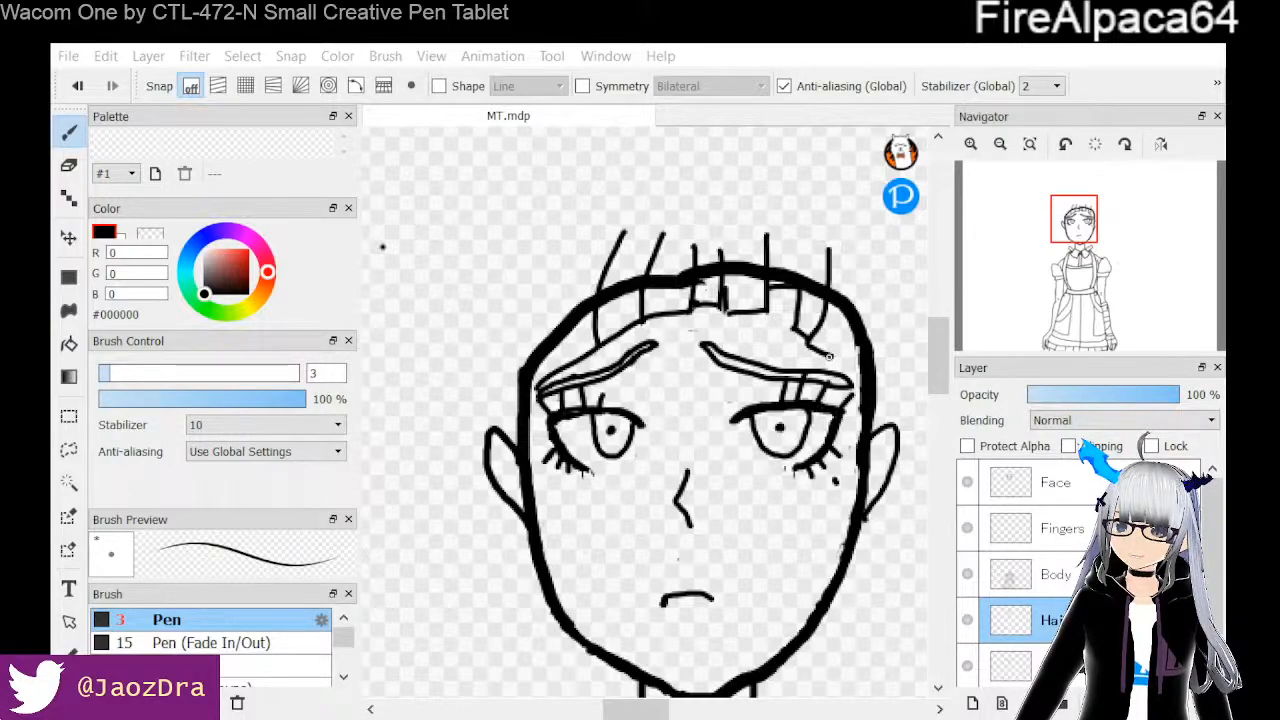
{"action": "left_click_drag", "start_coordinate": [833, 358], "coordinate": [877, 270]}
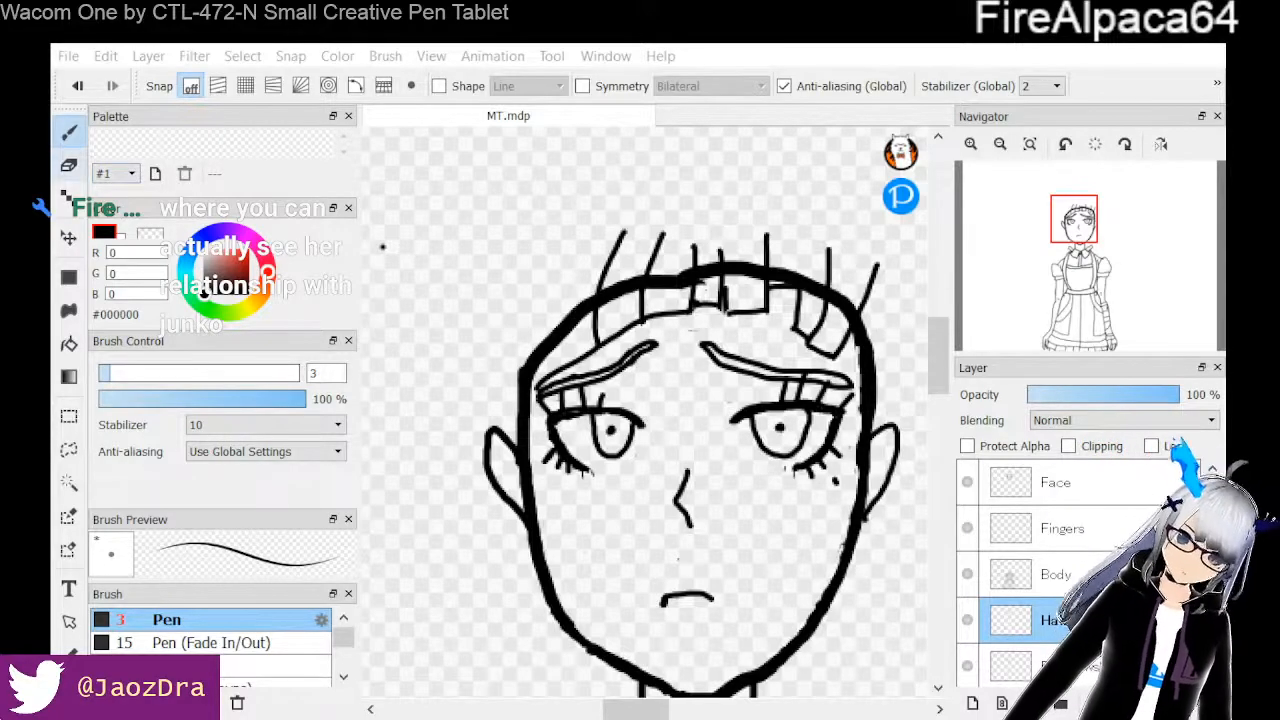
{"action": "key", "text": "e"}
{"action": "mouse_move", "coordinate": [904, 301]}
{"action": "left_mouse_down"}
{"action": "mouse_move", "coordinate": [866, 290]}
{"action": "mouse_move", "coordinate": [876, 273]}
{"action": "mouse_move", "coordinate": [860, 300]}
{"action": "left_mouse_up"}
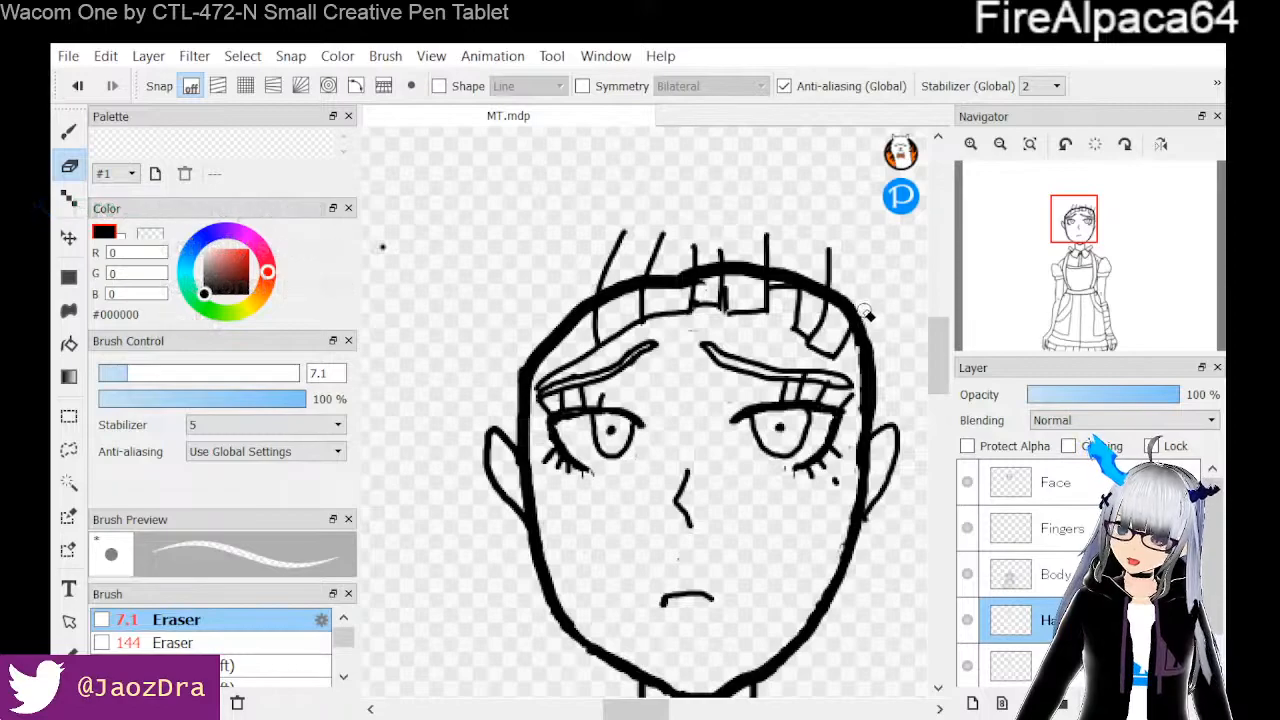
{"action": "key", "text": "b"}
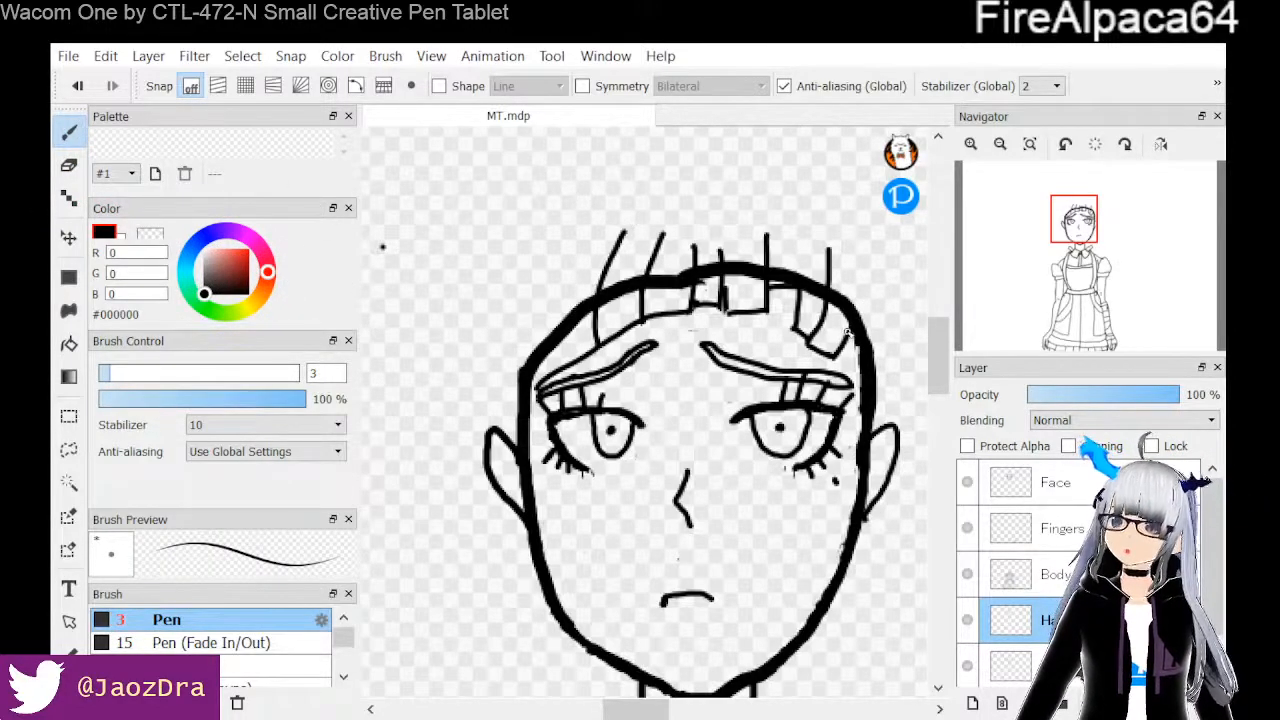
{"action": "mouse_move", "coordinate": [846, 333]}
{"action": "left_mouse_down"}
{"action": "mouse_move", "coordinate": [856, 272]}
{"action": "mouse_move", "coordinate": [847, 283]}
{"action": "left_mouse_up"}
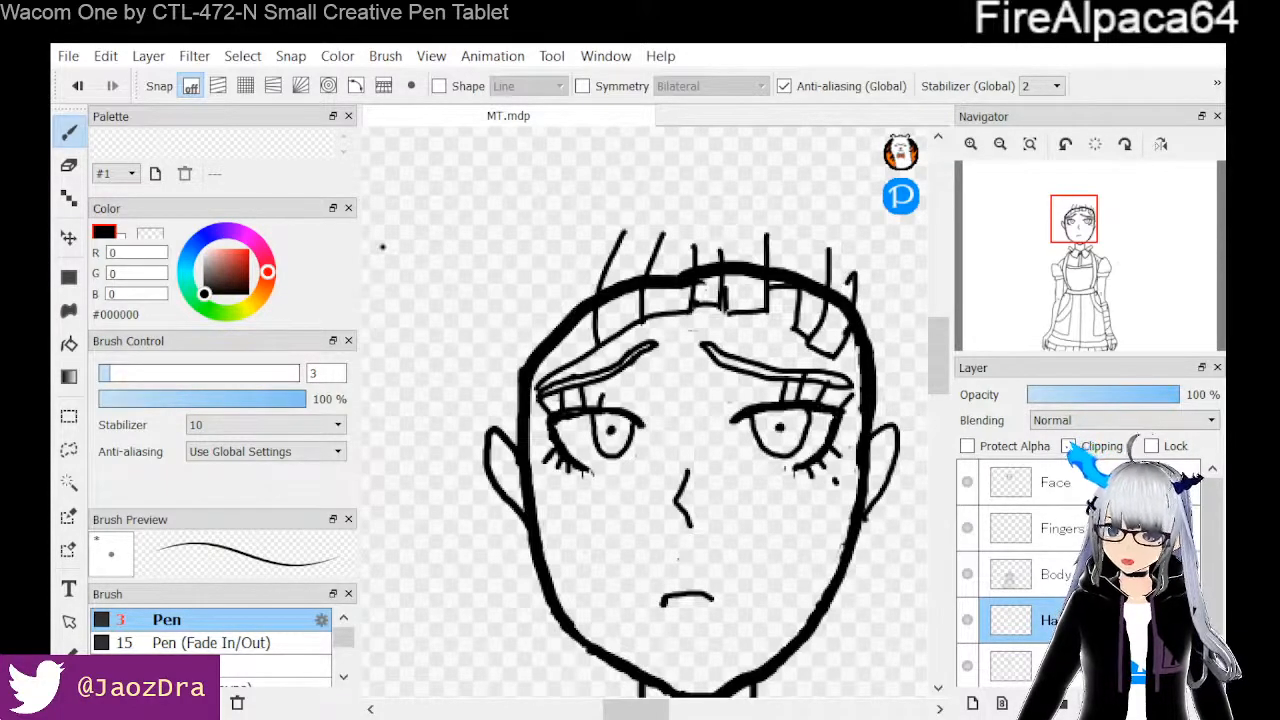
Try a long hair strand from the character's left temple down past the jaw to the collar, and erase it with the size 144 Eraser
{"action": "key", "text": "alt+Tab"}
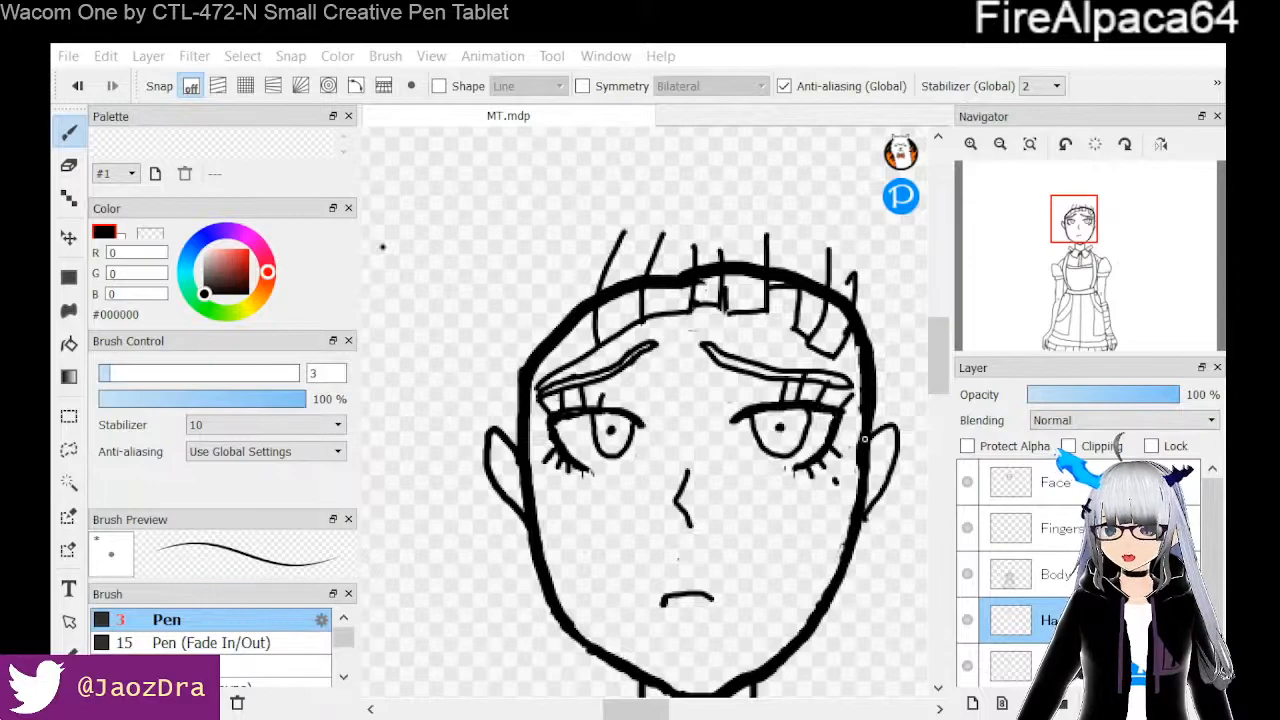
{"action": "left_click", "coordinate": [905, 357]}
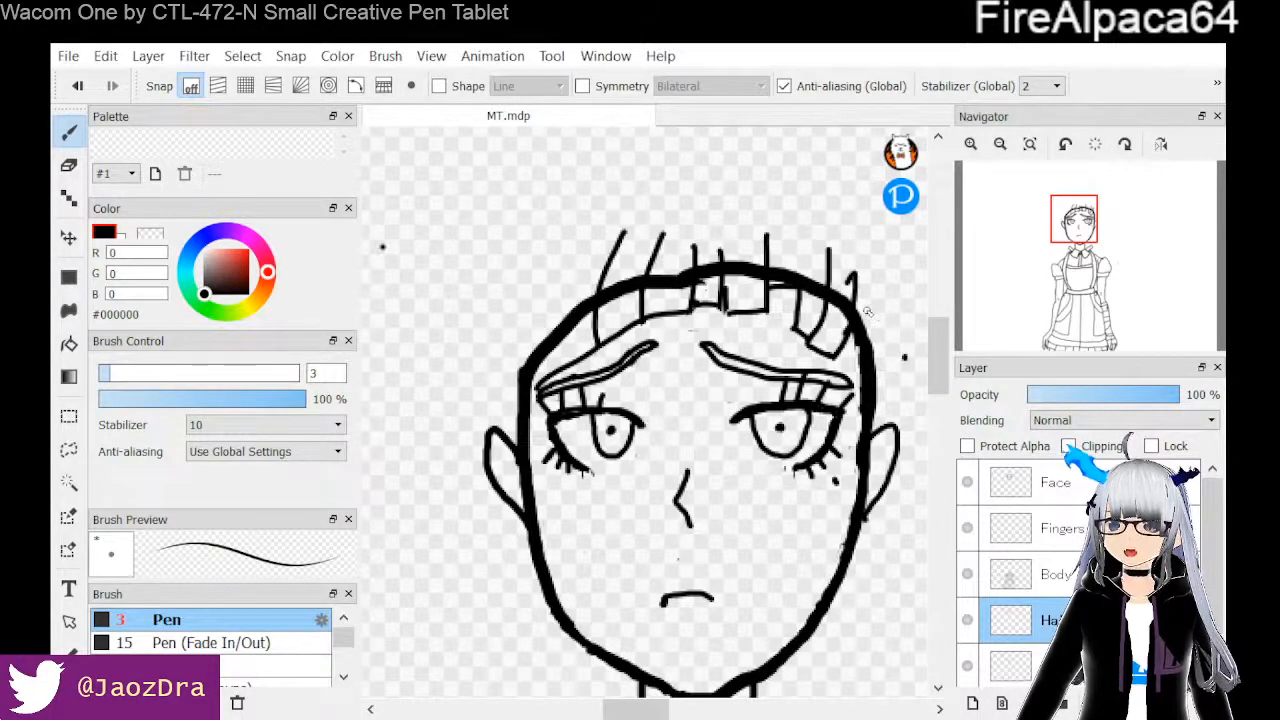
{"action": "mouse_move", "coordinate": [857, 306]}
{"action": "left_mouse_down"}
{"action": "mouse_move", "coordinate": [843, 484]}
{"action": "mouse_move", "coordinate": [813, 530]}
{"action": "left_mouse_up"}
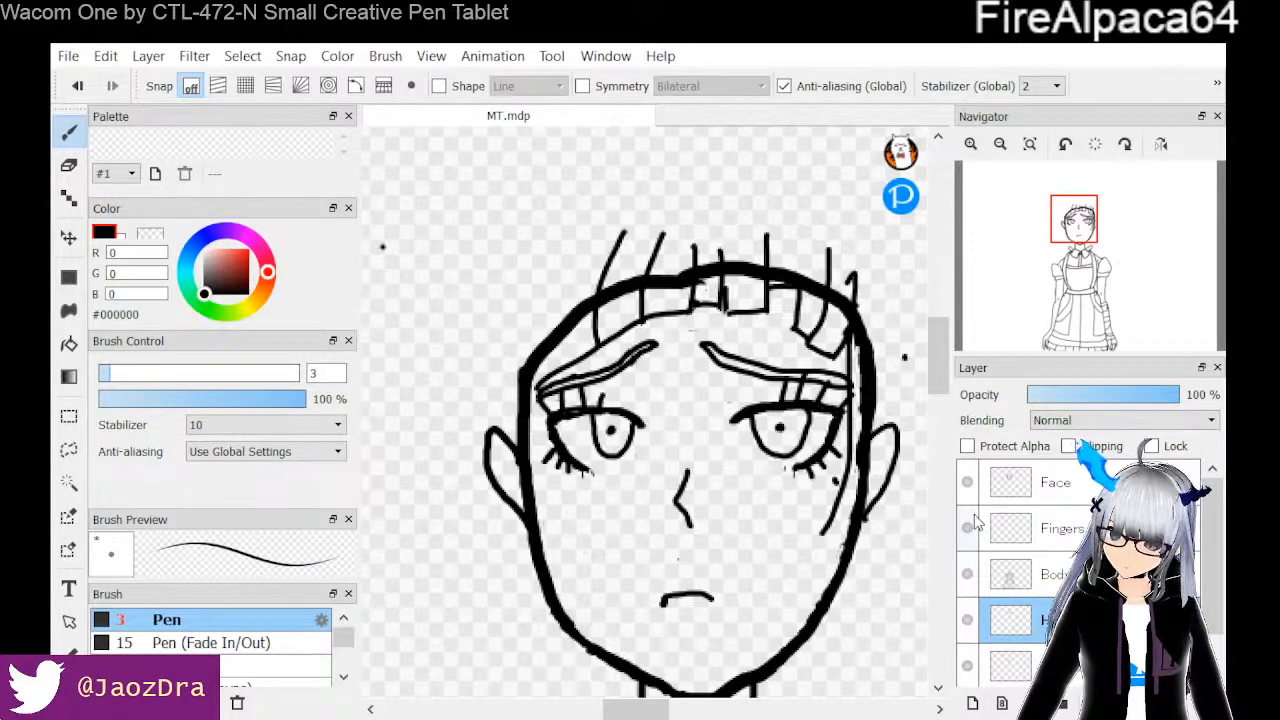
{"action": "scroll", "coordinate": [912, 466], "scroll_direction": "up", "scroll_amount": 2}
{"action": "scroll", "coordinate": [912, 468], "scroll_direction": "down", "scroll_amount": 4}
{"action": "scroll", "coordinate": [913, 469], "scroll_direction": "down", "scroll_amount": 2}
{"action": "left_click_drag", "start_coordinate": [942, 392], "coordinate": [953, 434]}
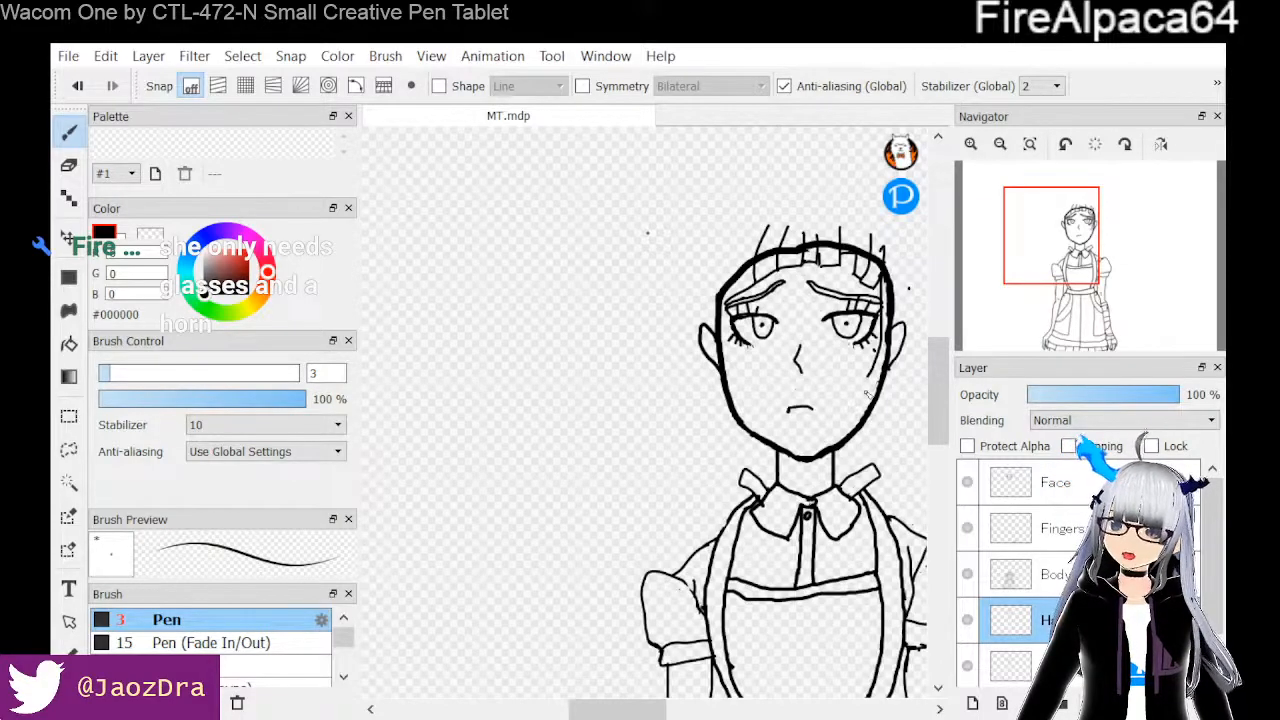
{"action": "scroll", "coordinate": [875, 401], "scroll_direction": "up", "scroll_amount": 3}
{"action": "scroll", "coordinate": [875, 400], "scroll_direction": "down", "scroll_amount": 1}
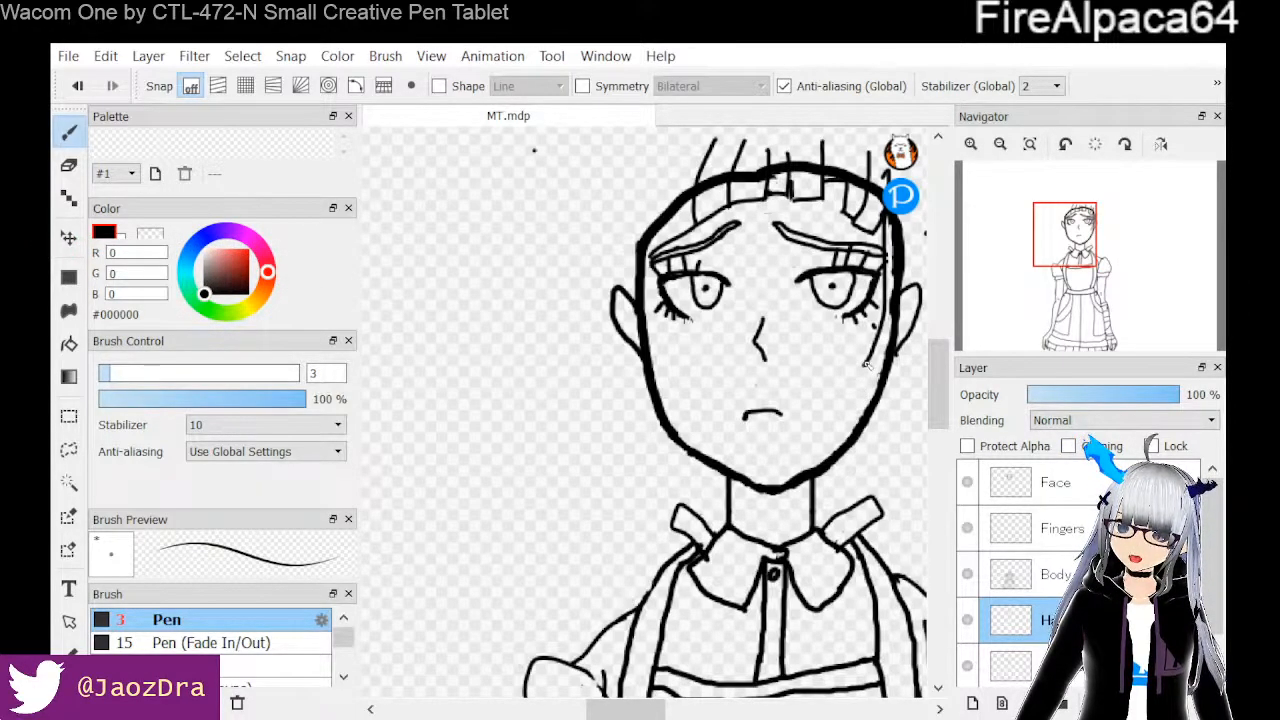
{"action": "left_click_drag", "start_coordinate": [867, 366], "coordinate": [736, 578]}
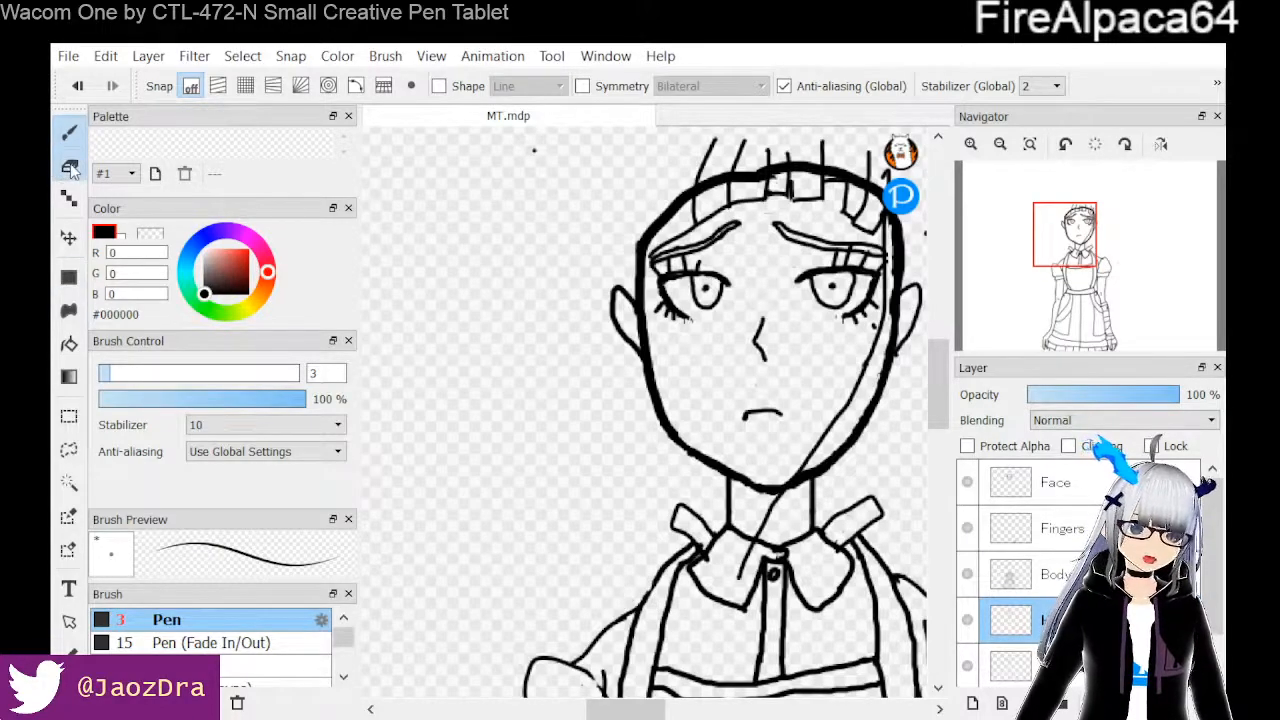
{"action": "left_click", "coordinate": [69, 167]}
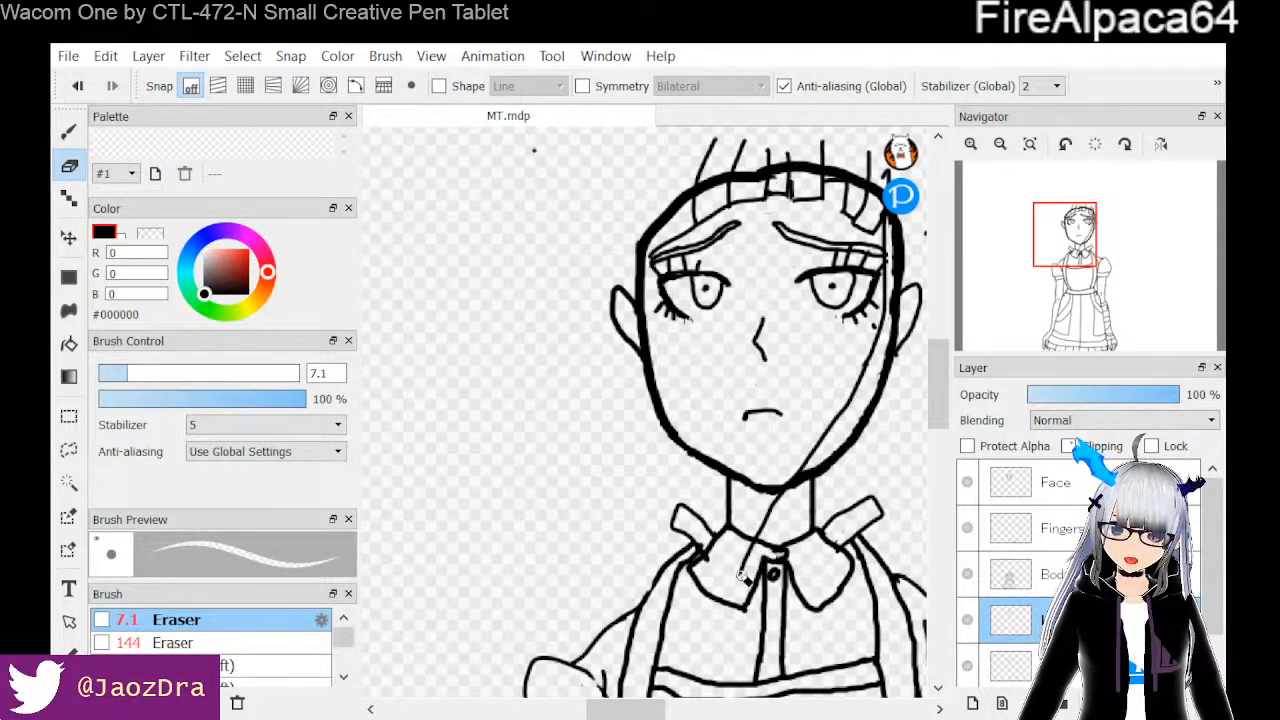
{"action": "left_click", "coordinate": [212, 648]}
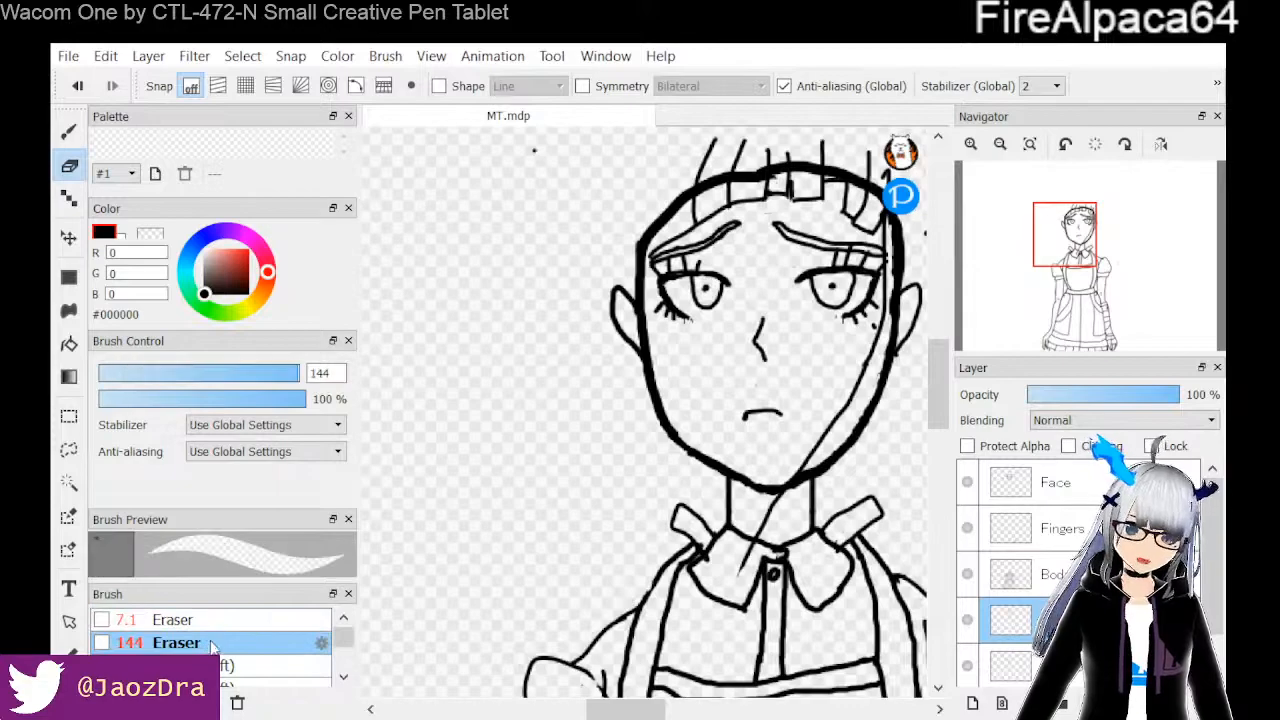
{"action": "mouse_move", "coordinate": [780, 590]}
{"action": "left_mouse_down"}
{"action": "mouse_move", "coordinate": [830, 480]}
{"action": "mouse_move", "coordinate": [850, 370]}
{"action": "mouse_move", "coordinate": [862, 385]}
{"action": "left_mouse_up"}
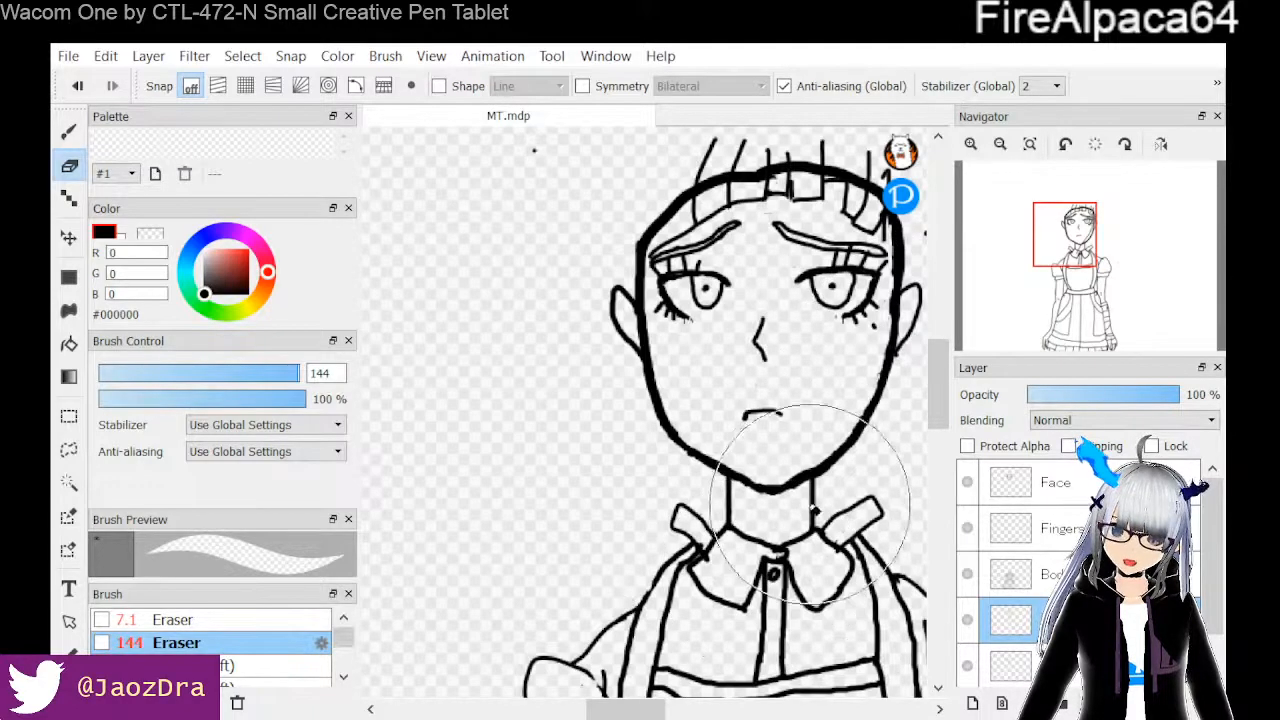
Erase the fringe strands at the character's left temple with the size 7.1 Eraser, leaving the center strands intact
{"action": "left_click", "coordinate": [72, 134]}
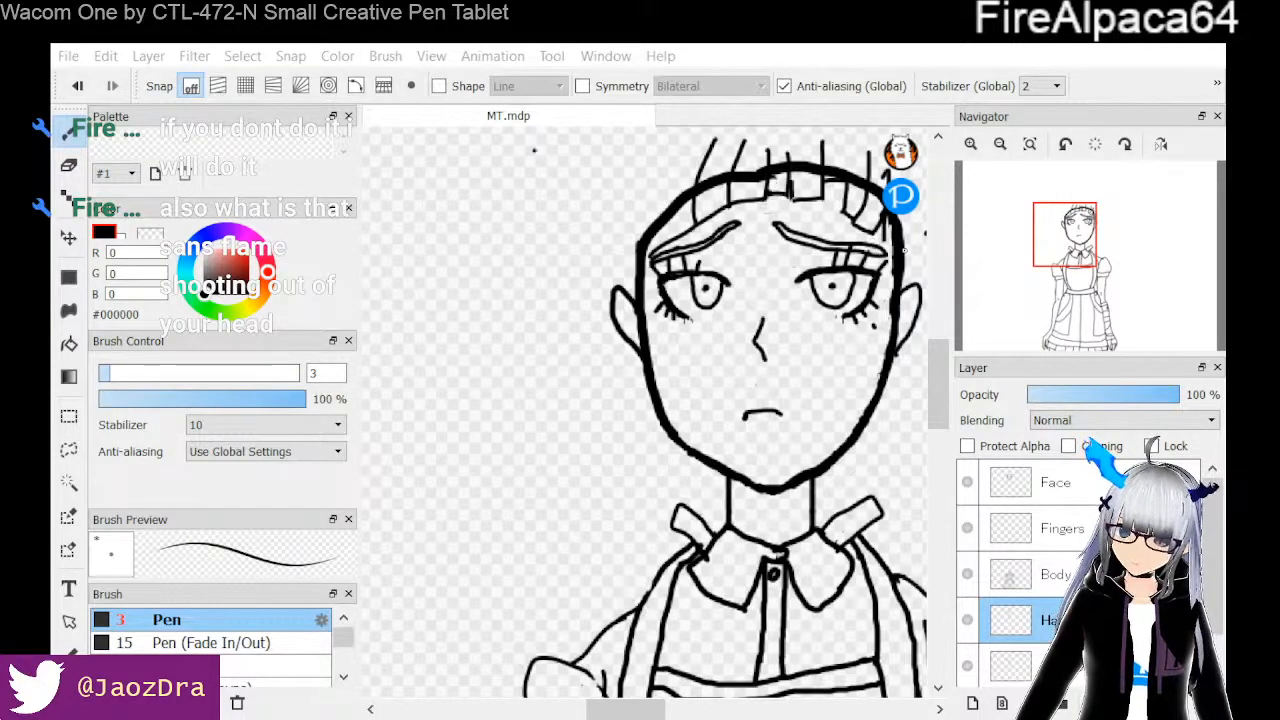
{"action": "key", "text": "e"}
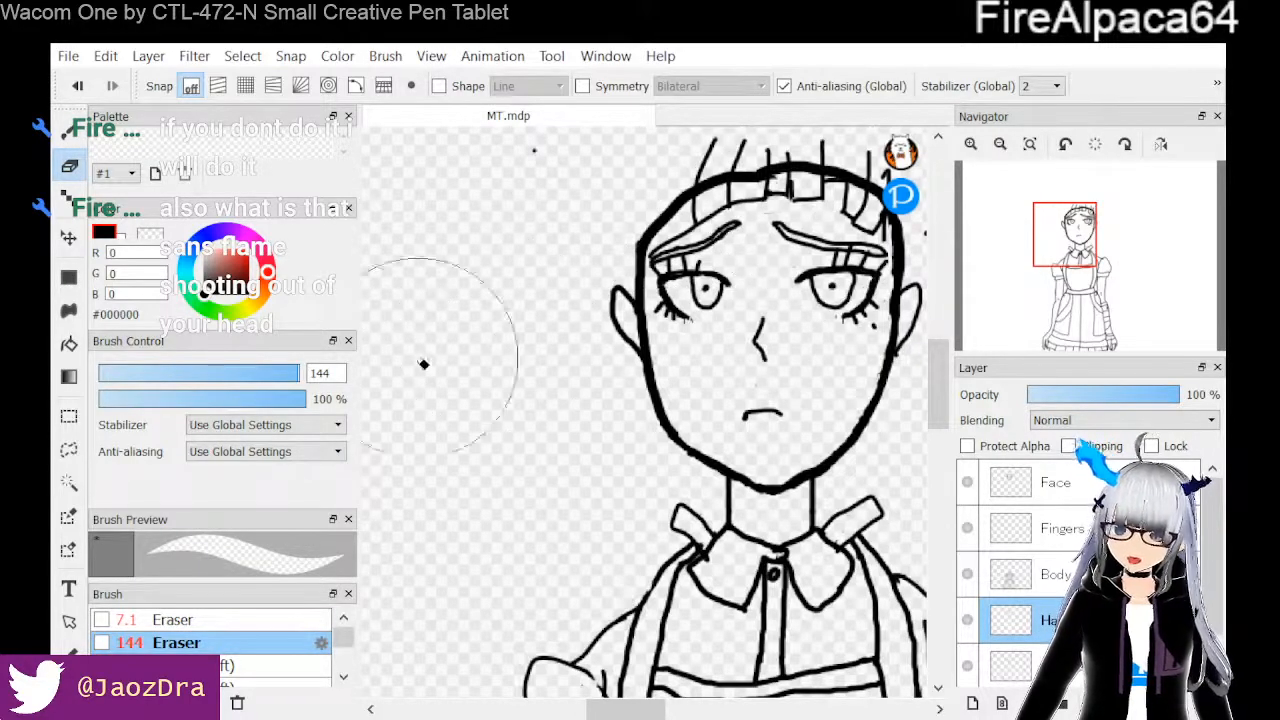
{"action": "left_click", "coordinate": [200, 620]}
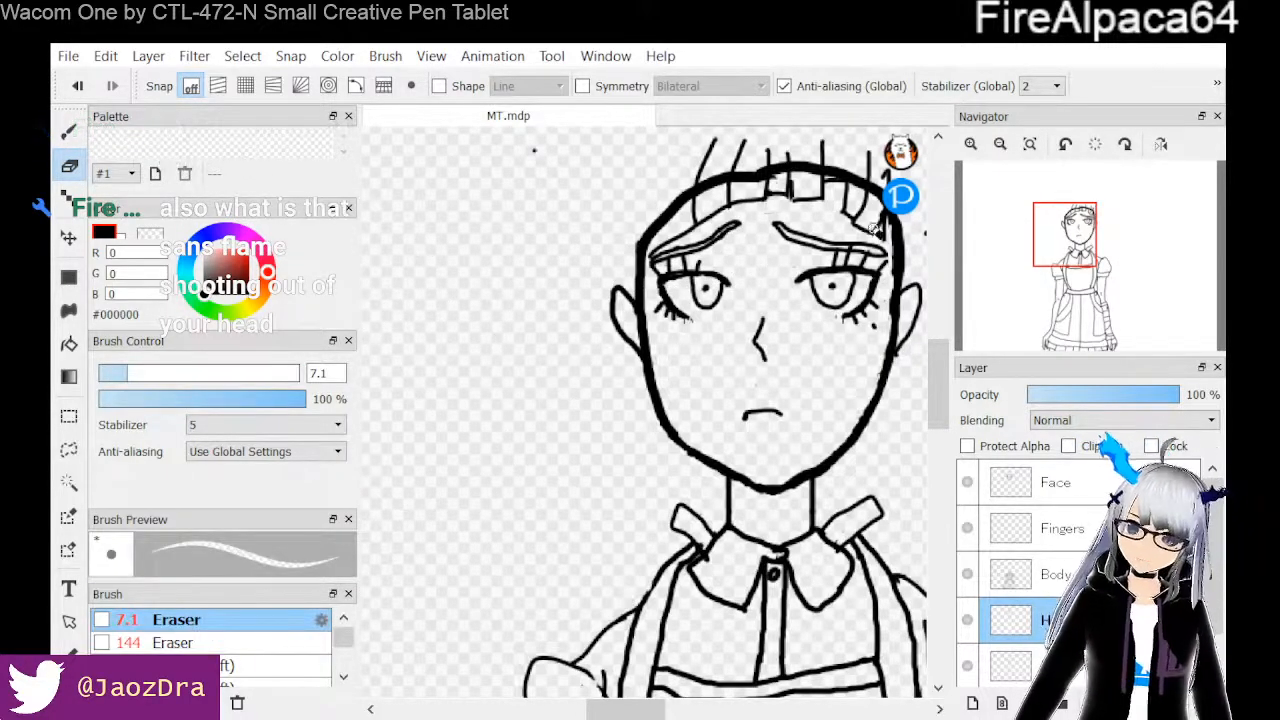
{"action": "mouse_move", "coordinate": [889, 231]}
{"action": "left_mouse_down"}
{"action": "mouse_move", "coordinate": [886, 208]}
{"action": "mouse_move", "coordinate": [866, 234]}
{"action": "mouse_move", "coordinate": [860, 203]}
{"action": "mouse_move", "coordinate": [880, 160]}
{"action": "mouse_move", "coordinate": [882, 178]}
{"action": "left_mouse_up"}
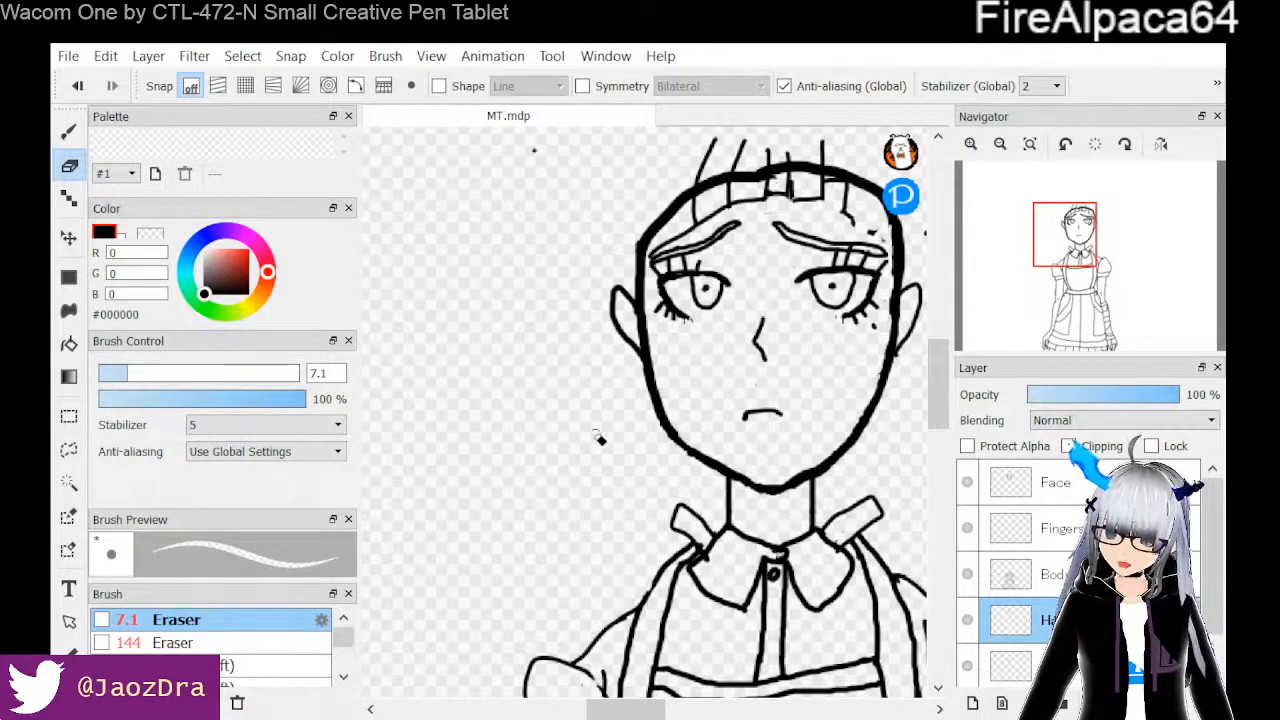
{"action": "left_click_drag", "start_coordinate": [608, 712], "coordinate": [623, 712]}
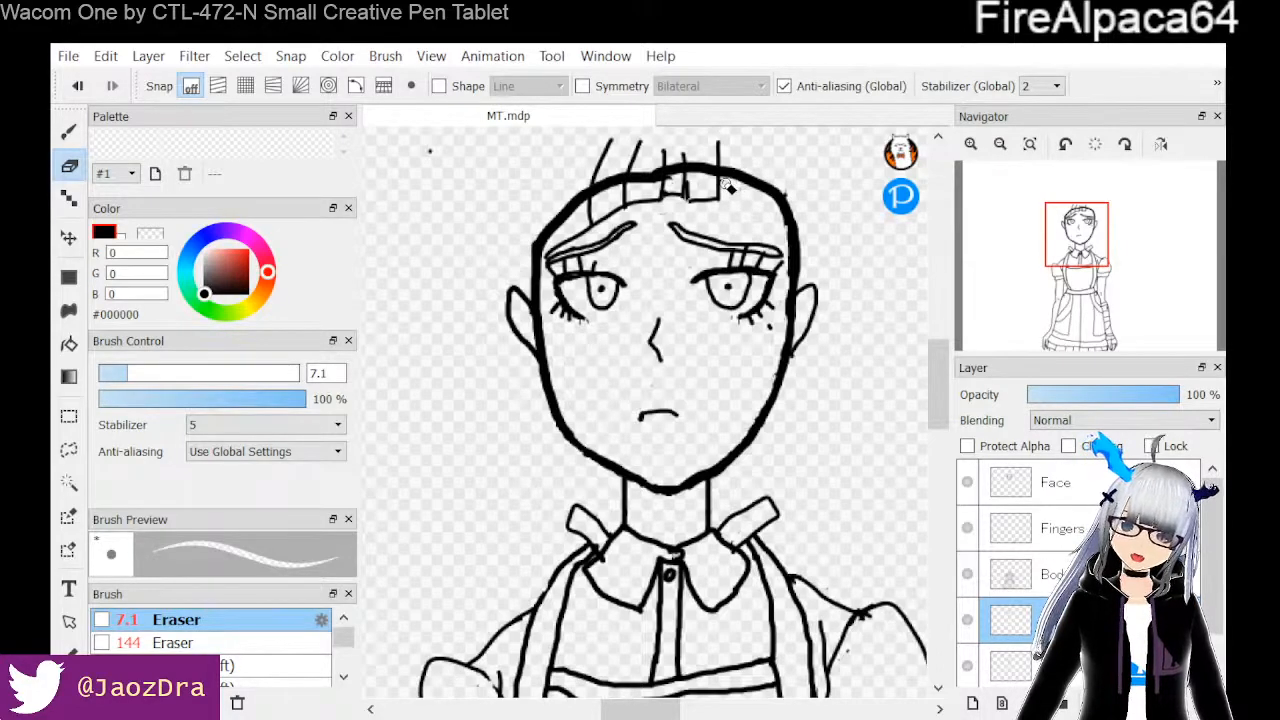
With the size 3 Pen, draw a short crossbar above the head beside the wide center strand and a side line into the forehead, trimming its lower end
{"action": "left_click", "coordinate": [69, 131]}
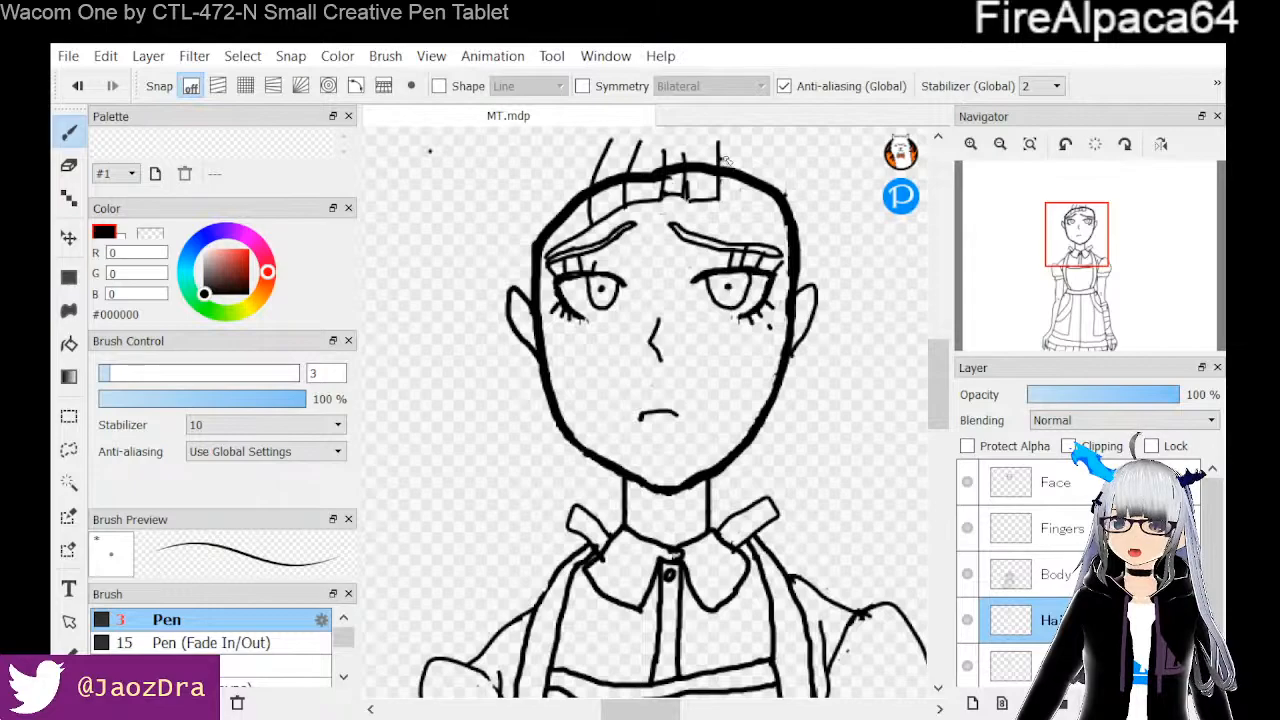
{"action": "left_click_drag", "start_coordinate": [722, 156], "coordinate": [752, 156]}
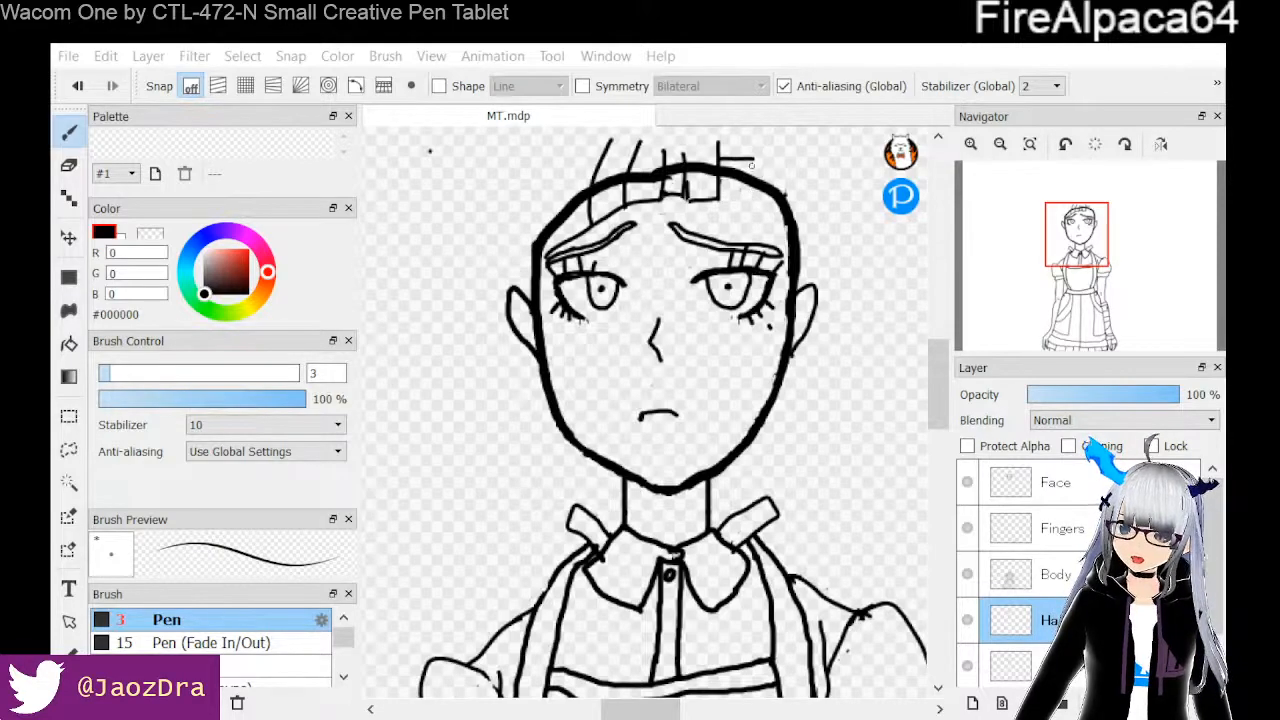
{"action": "left_click_drag", "start_coordinate": [752, 158], "coordinate": [739, 216]}
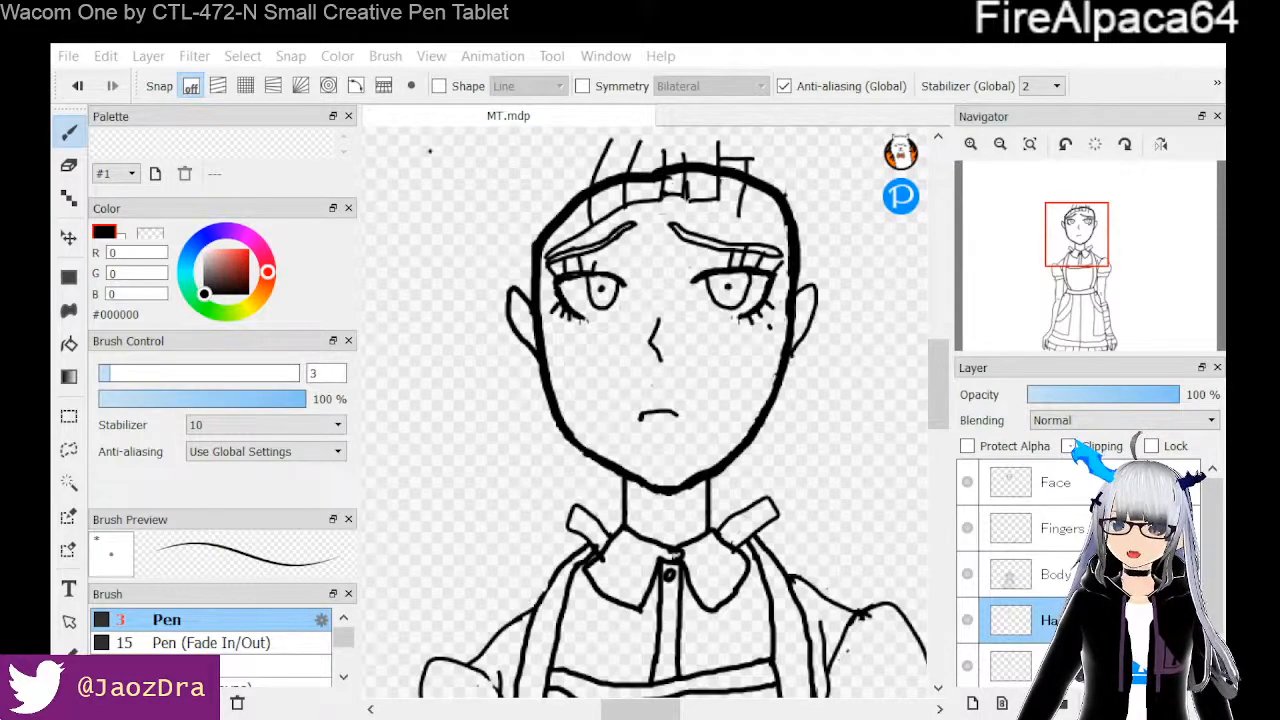
{"action": "key", "text": "e"}
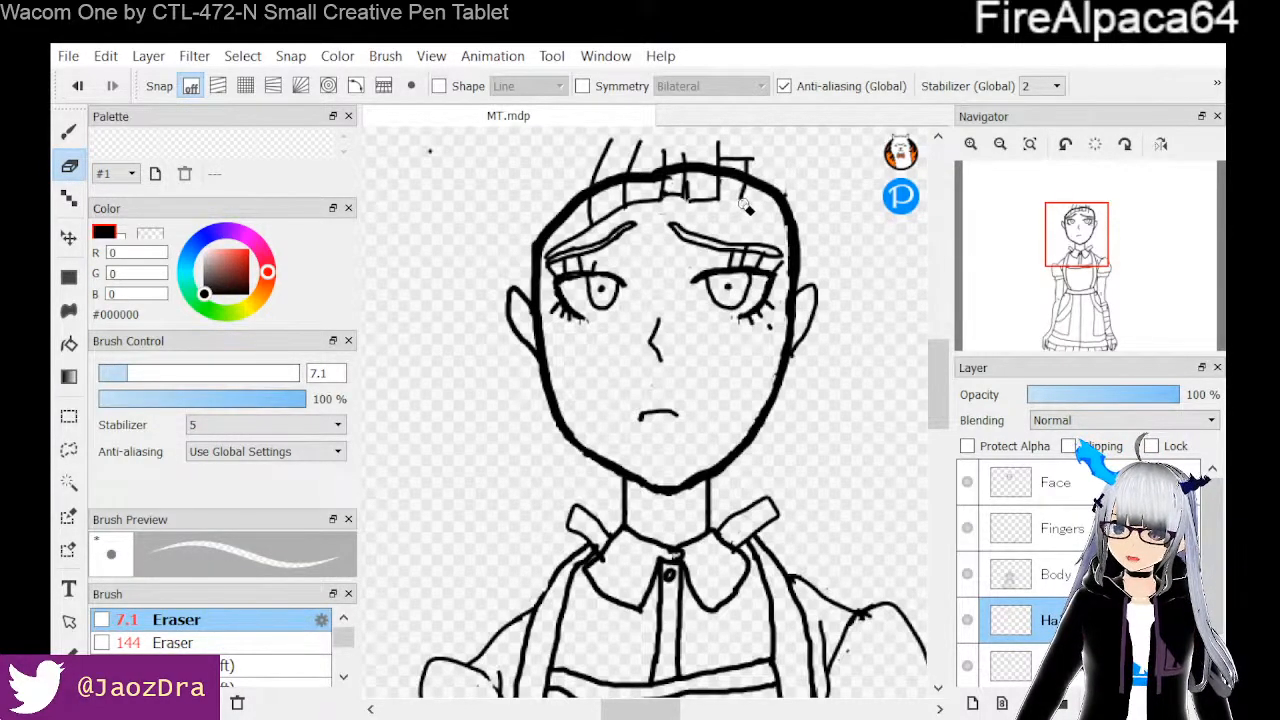
Try a slanted strand tip with an outer side and a further strand toward the character's left temple, and erase them
{"action": "key", "text": "b"}
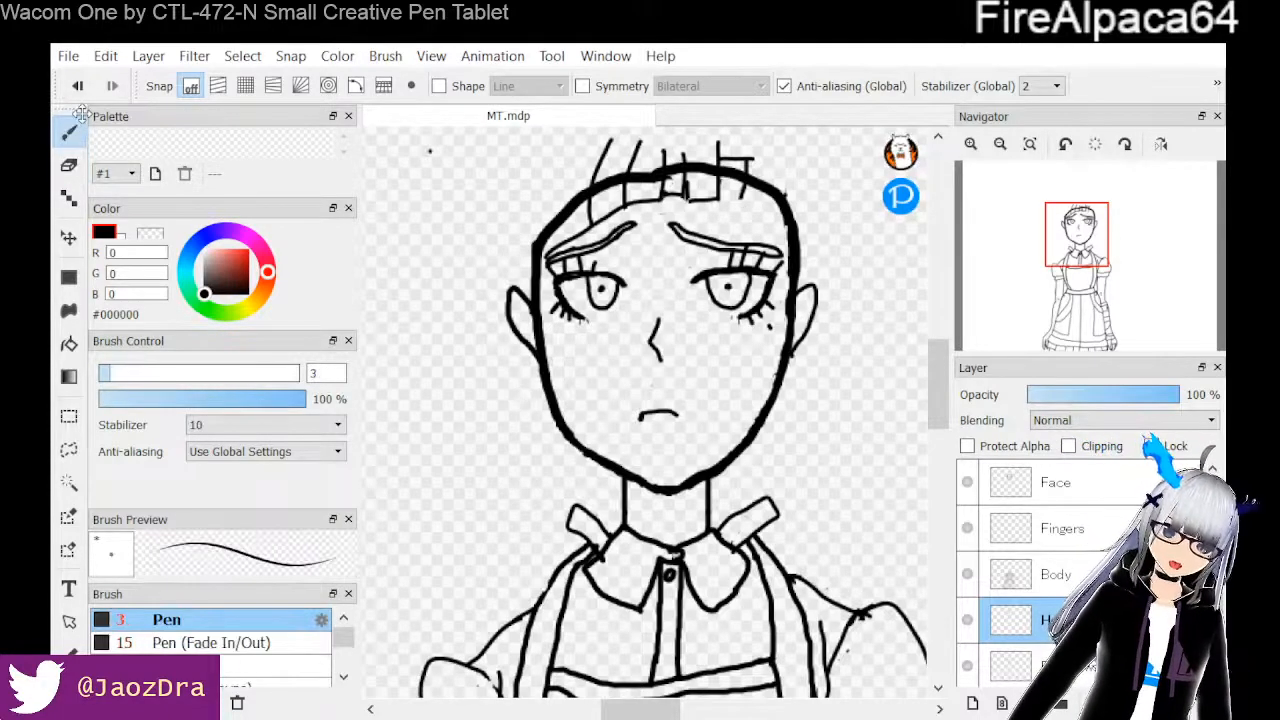
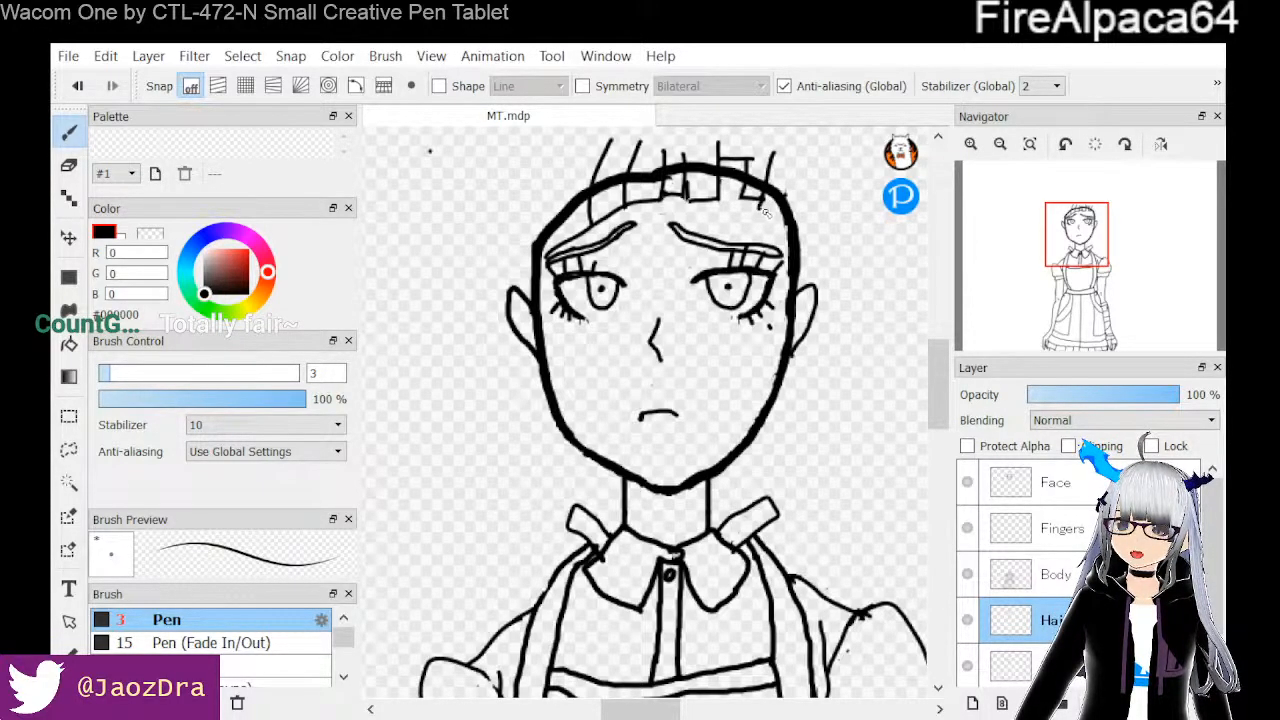
{"action": "mouse_move", "coordinate": [766, 213]}
{"action": "left_mouse_down"}
{"action": "mouse_move", "coordinate": [791, 196]}
{"action": "mouse_move", "coordinate": [786, 176]}
{"action": "left_mouse_up"}
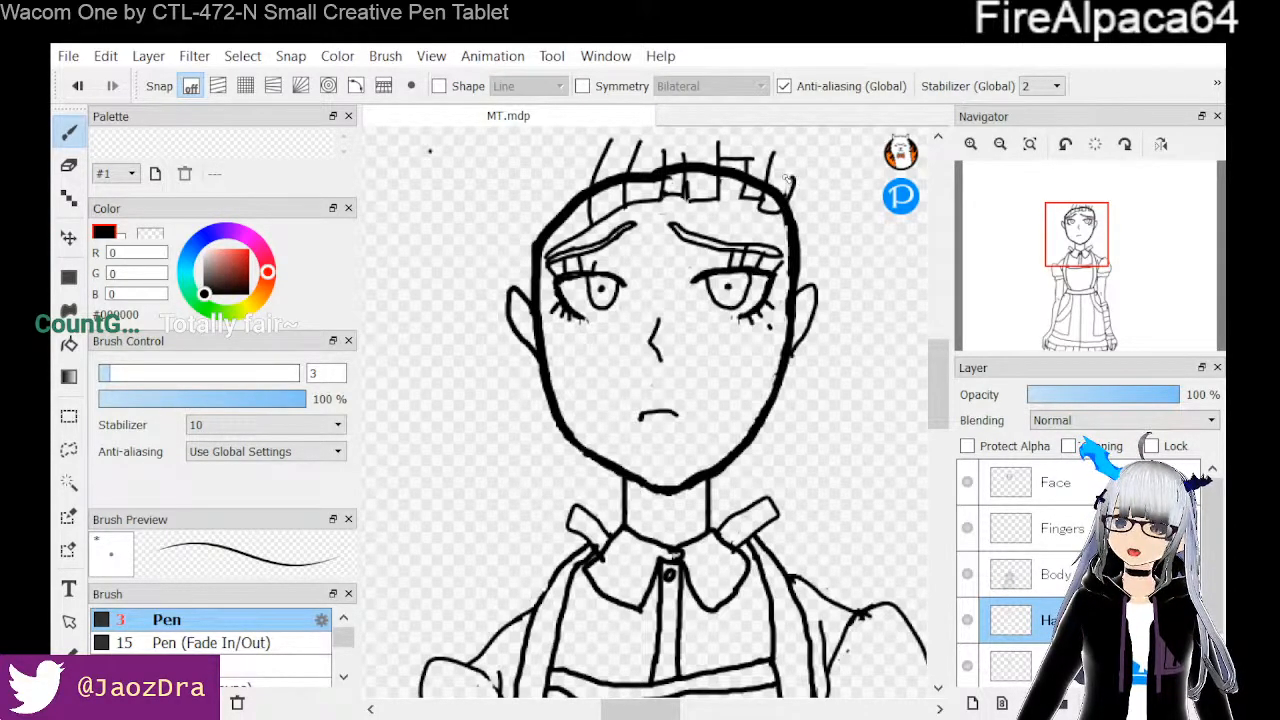
{"action": "left_click", "coordinate": [69, 165]}
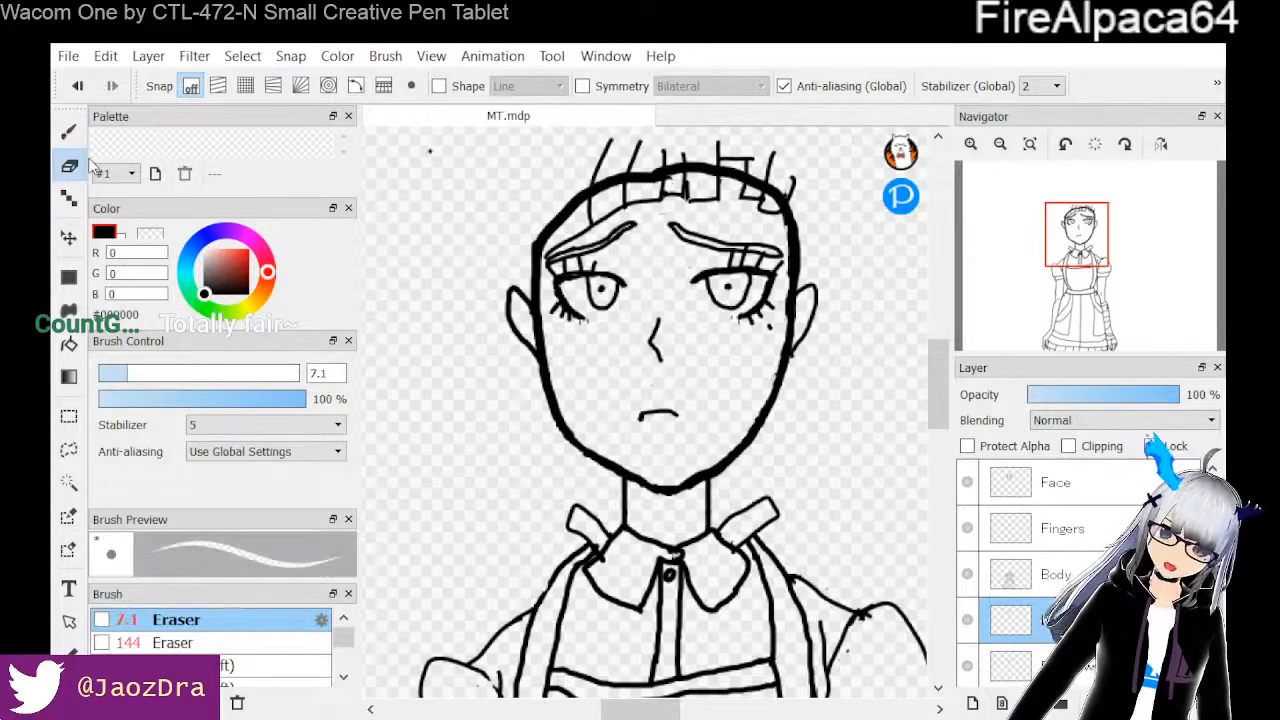
{"action": "mouse_move", "coordinate": [805, 186]}
{"action": "left_mouse_down"}
{"action": "mouse_move", "coordinate": [765, 213]}
{"action": "mouse_move", "coordinate": [770, 162]}
{"action": "mouse_move", "coordinate": [795, 183]}
{"action": "mouse_move", "coordinate": [750, 208]}
{"action": "left_mouse_up"}
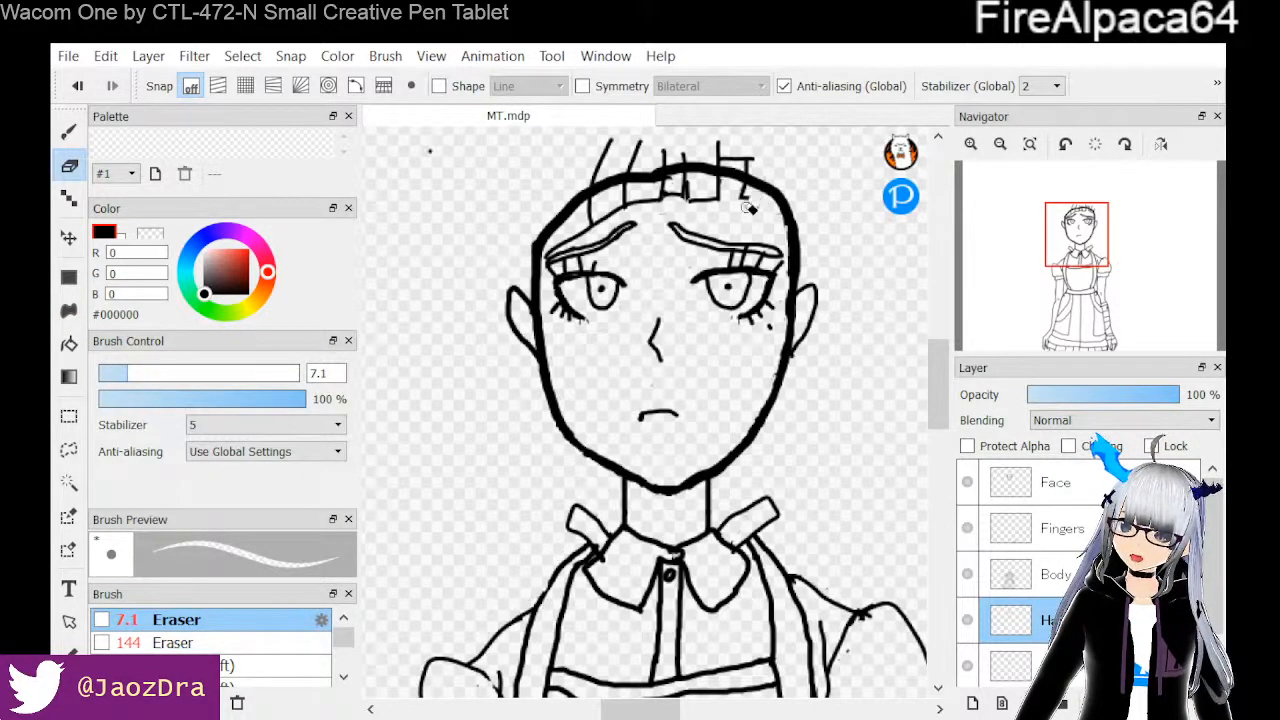
Redraw the strand's slanted tip and its outer side rising above the head, and erase the crossbar's overshoot
{"action": "left_click", "coordinate": [69, 131]}
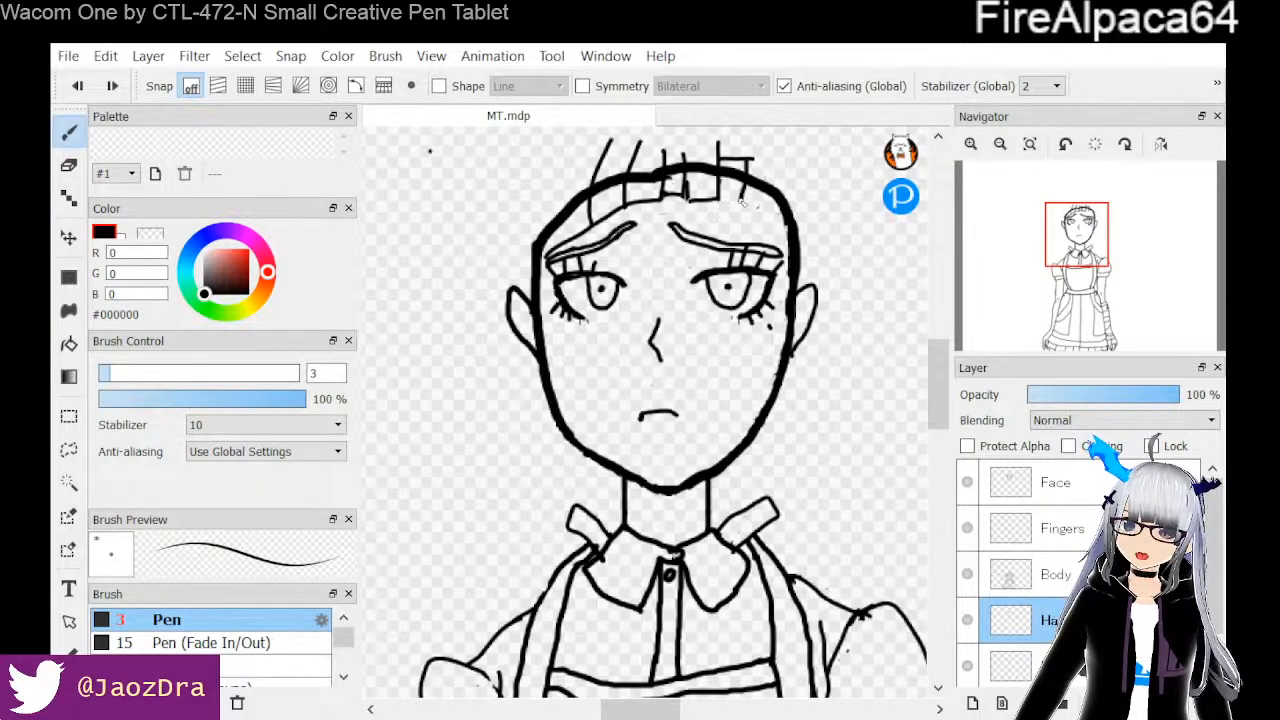
{"action": "left_click_drag", "start_coordinate": [746, 203], "coordinate": [760, 213]}
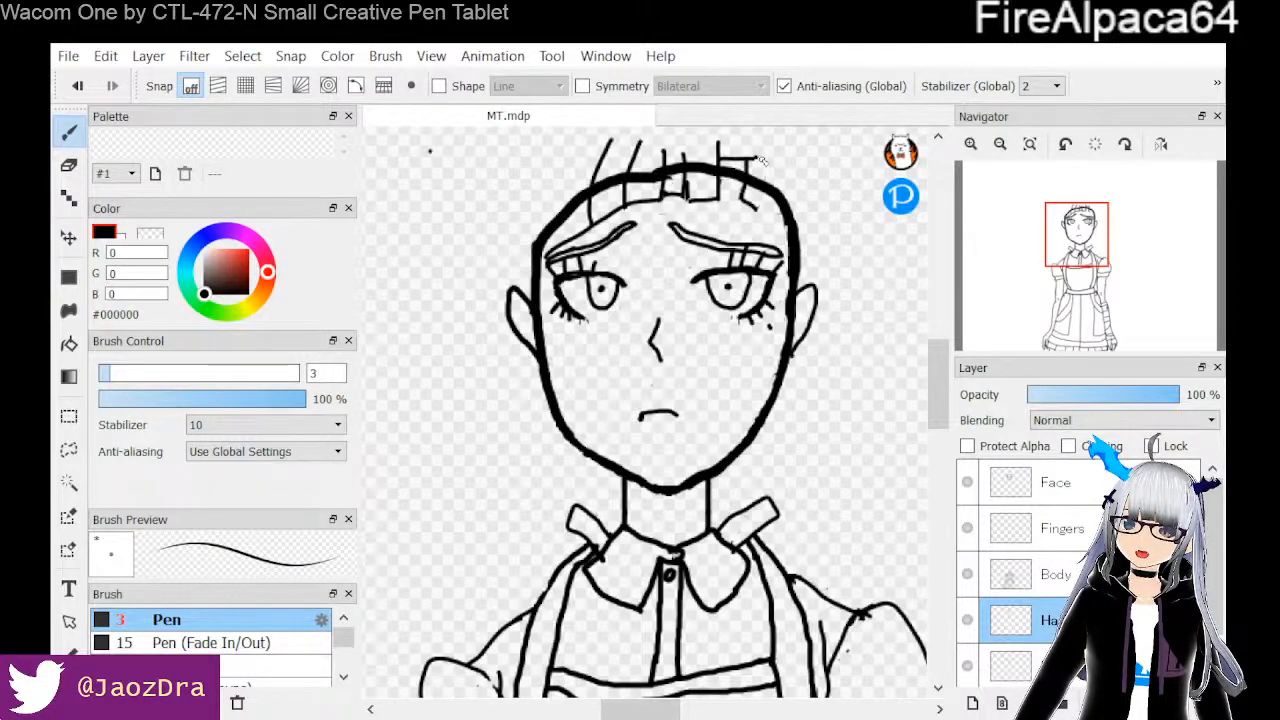
{"action": "left_click_drag", "start_coordinate": [755, 207], "coordinate": [770, 180]}
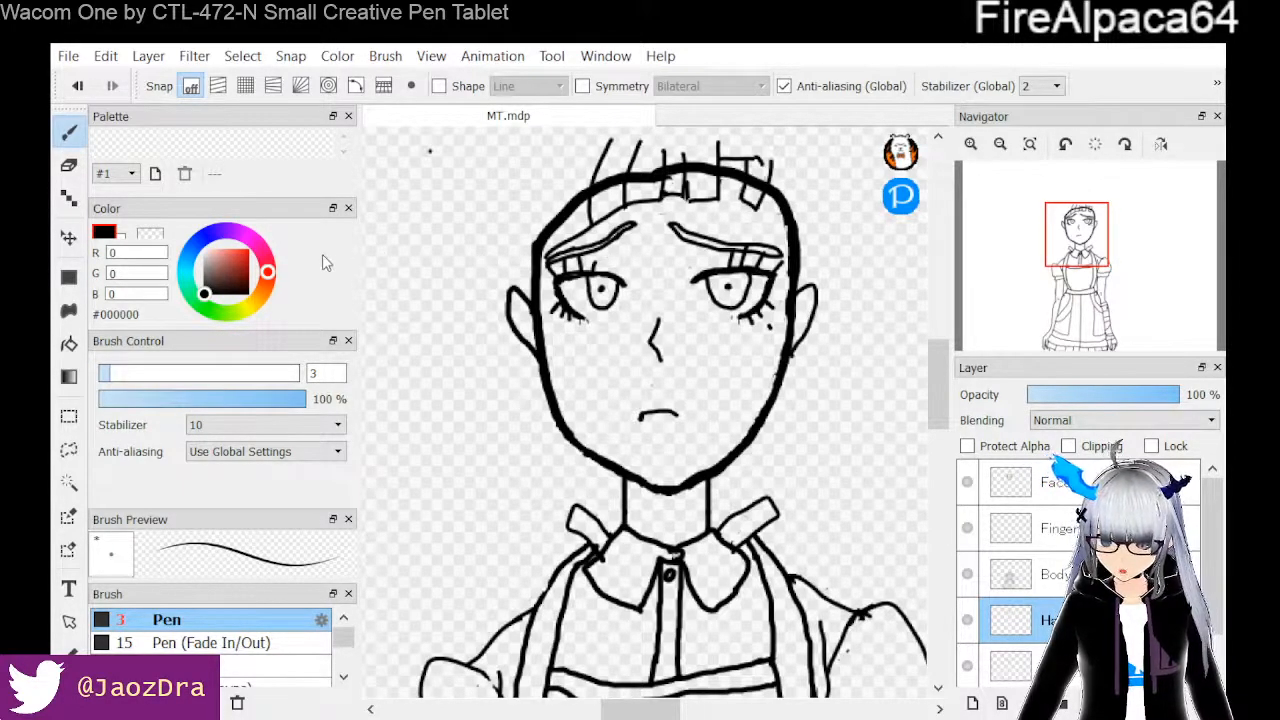
{"action": "left_click", "coordinate": [69, 167]}
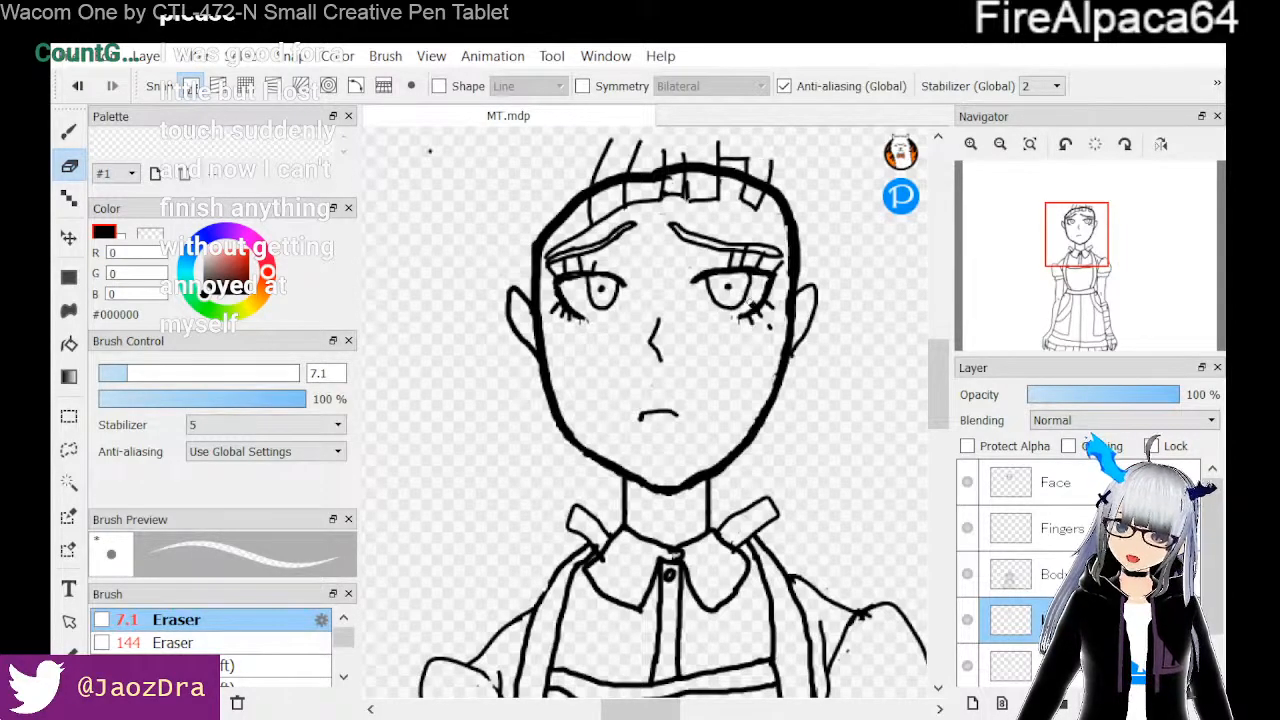
Draw the next fringe strand at the character's left temple, erasing its outer side above the head and redrawing it shorter and more upright
{"action": "left_click", "coordinate": [69, 132]}
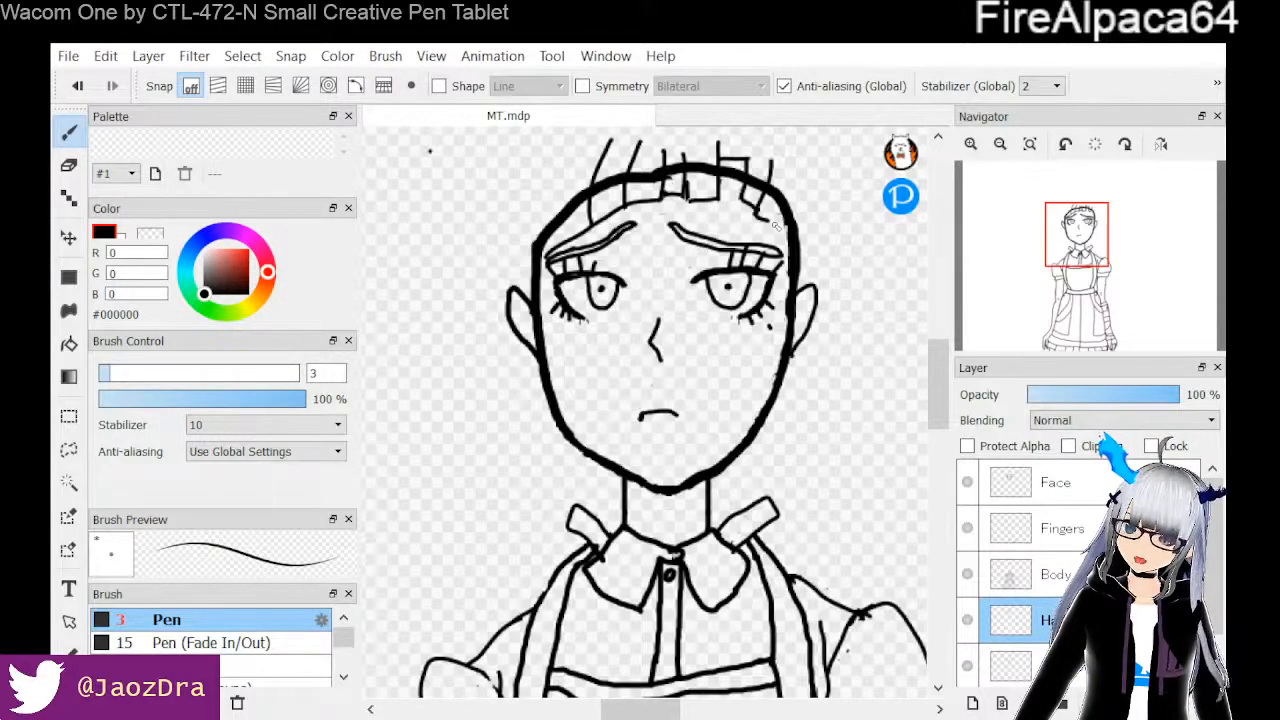
{"action": "left_click_drag", "start_coordinate": [780, 226], "coordinate": [799, 163]}
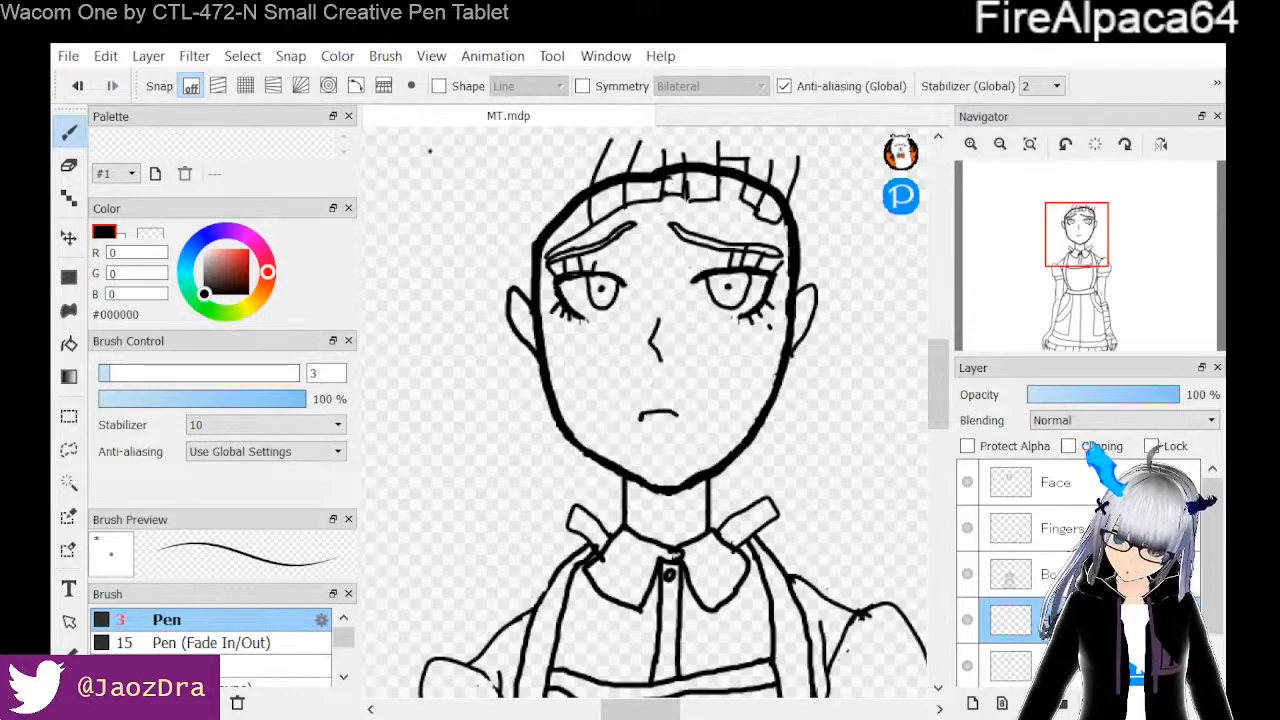
{"action": "left_click", "coordinate": [900, 152]}
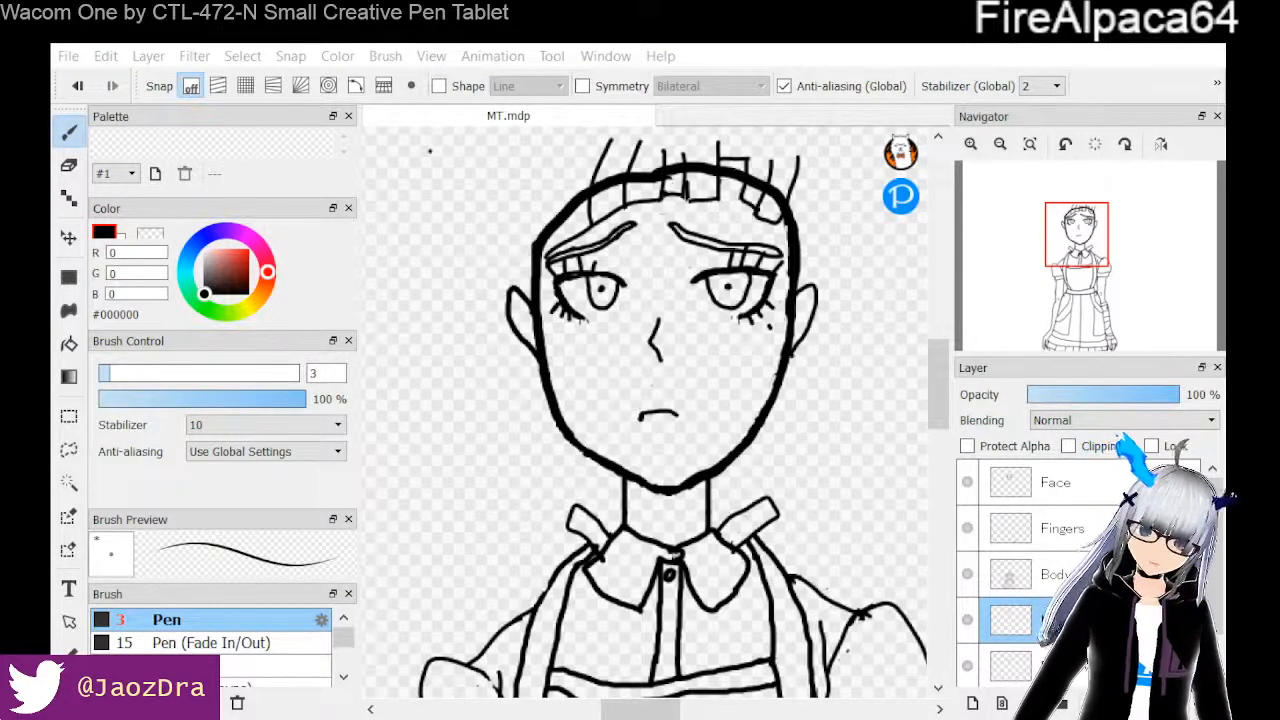
{"action": "left_click", "coordinate": [69, 165]}
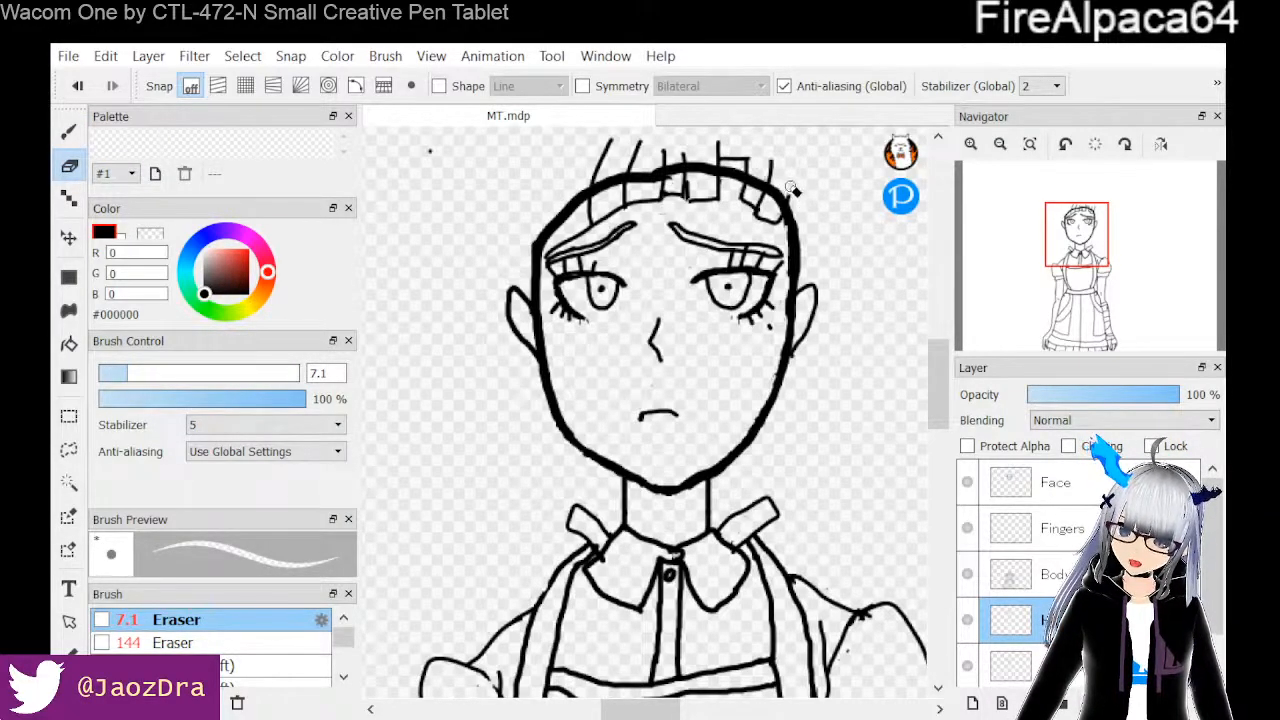
{"action": "left_click", "coordinate": [69, 131]}
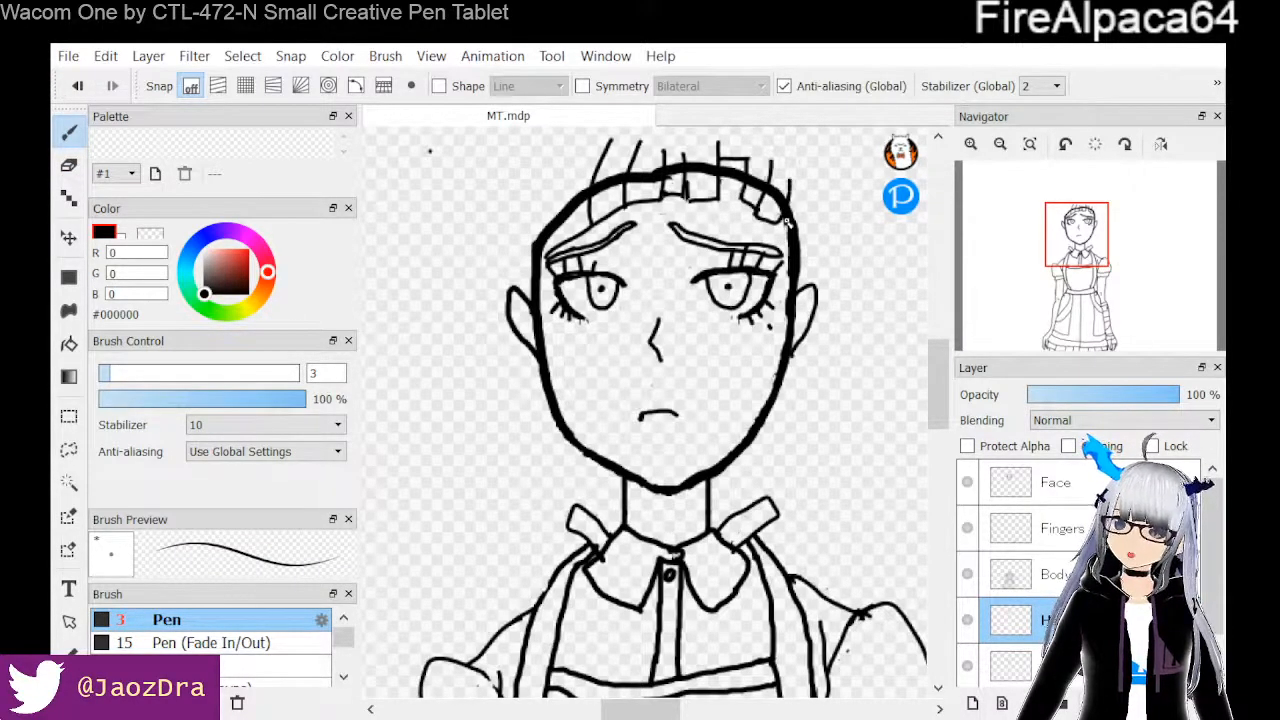
Try long side-lock curves between the character's left cheek and the collar, and undo them
{"action": "left_click_drag", "start_coordinate": [785, 385], "coordinate": [686, 606]}
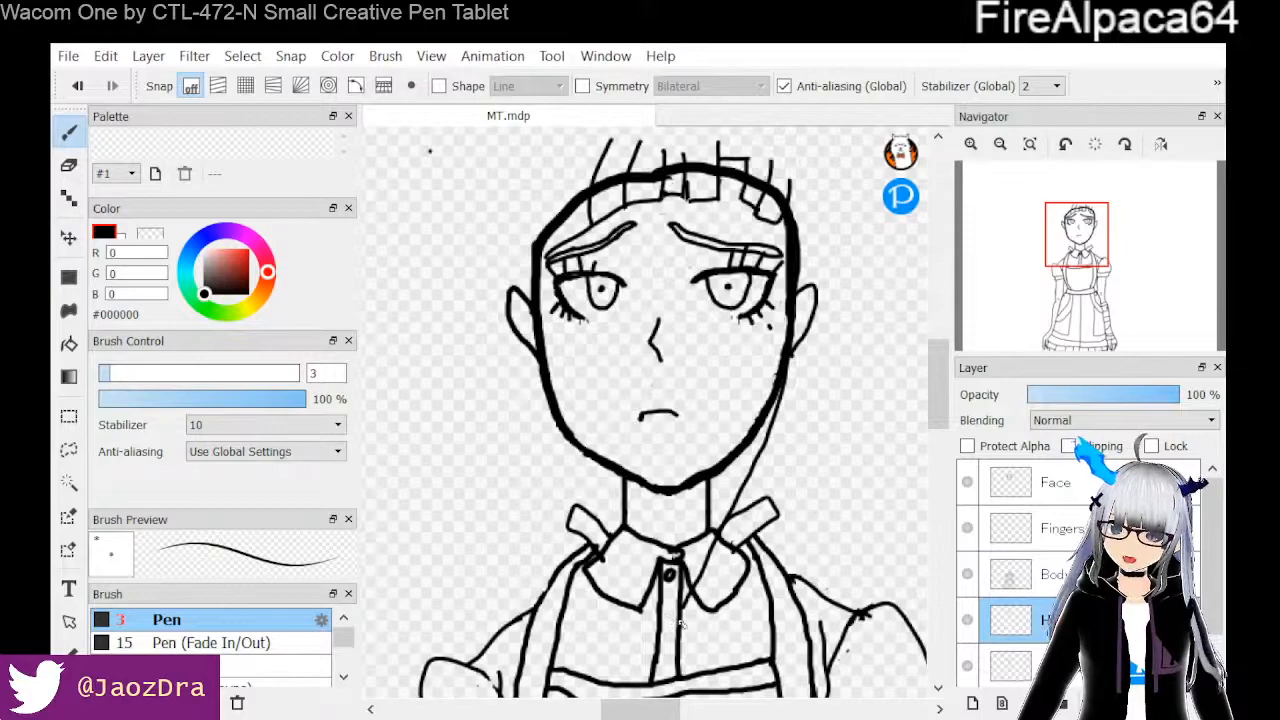
{"action": "left_click_drag", "start_coordinate": [682, 612], "coordinate": [715, 632]}
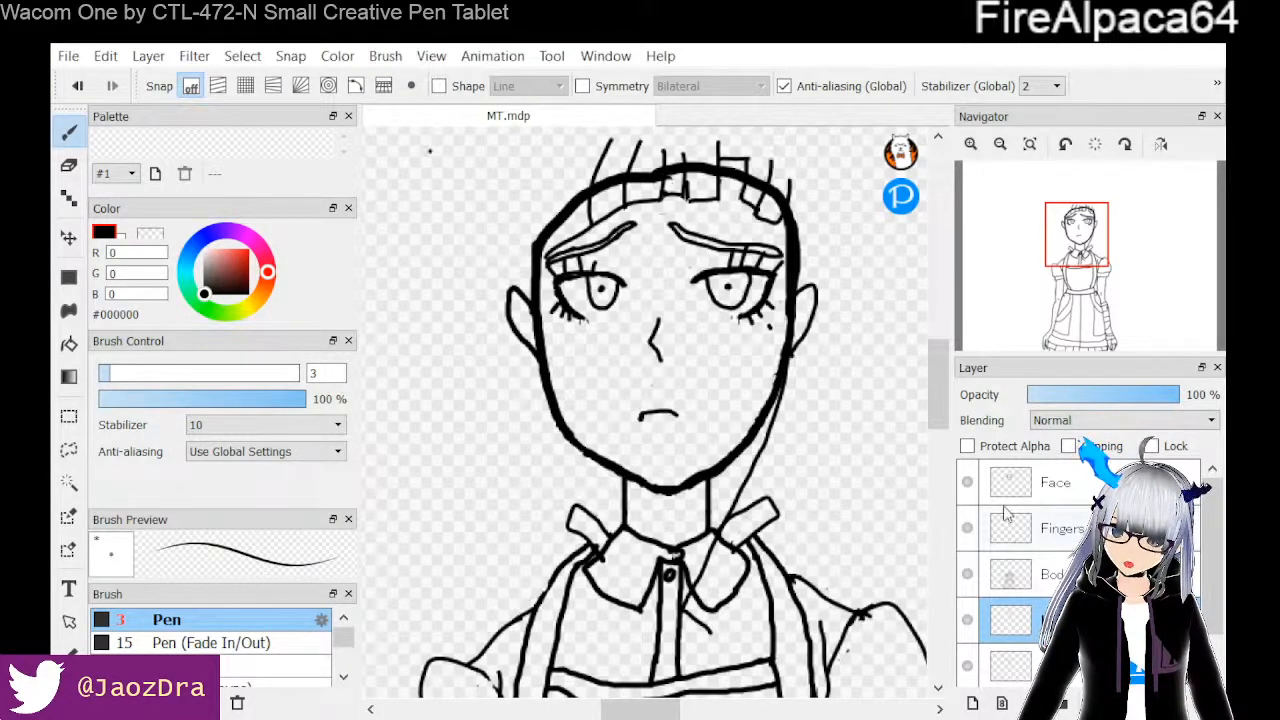
{"action": "key", "text": "ctrl+z"}
{"action": "key", "text": "ctrl+z"}
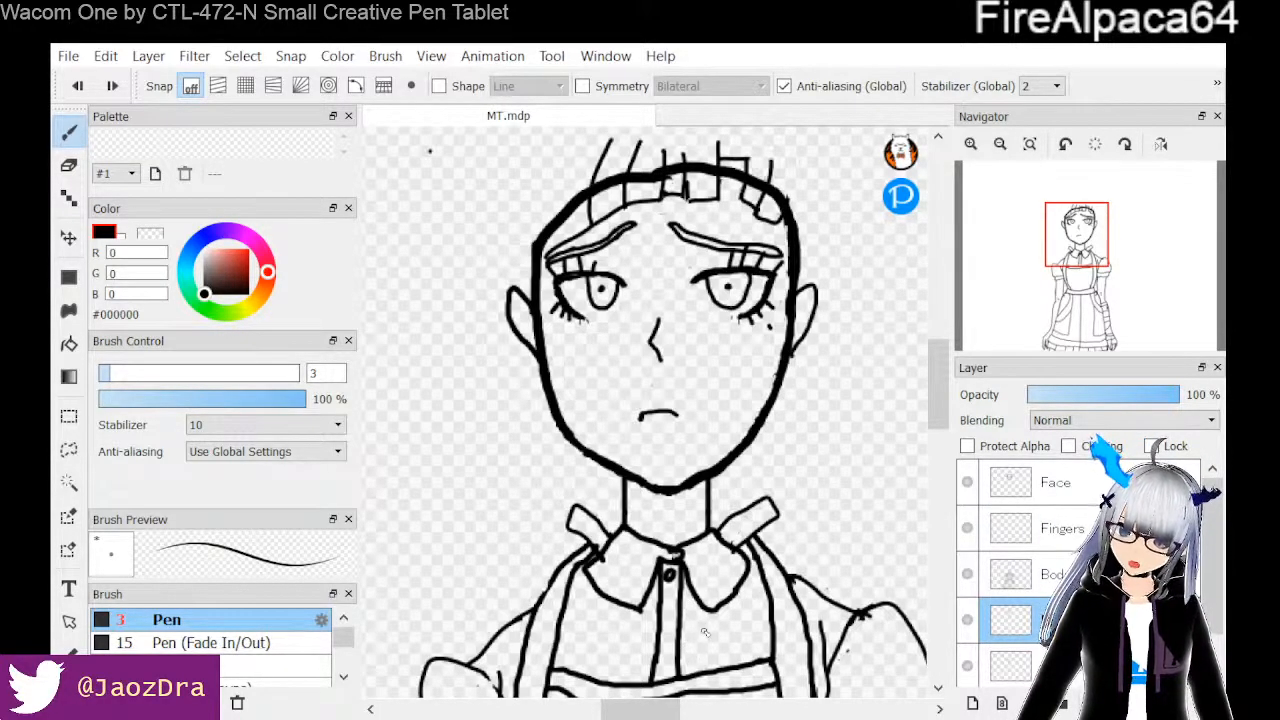
{"action": "mouse_move", "coordinate": [698, 620]}
{"action": "left_mouse_down"}
{"action": "mouse_move", "coordinate": [746, 577]}
{"action": "mouse_move", "coordinate": [755, 424]}
{"action": "mouse_move", "coordinate": [776, 326]}
{"action": "left_mouse_up"}
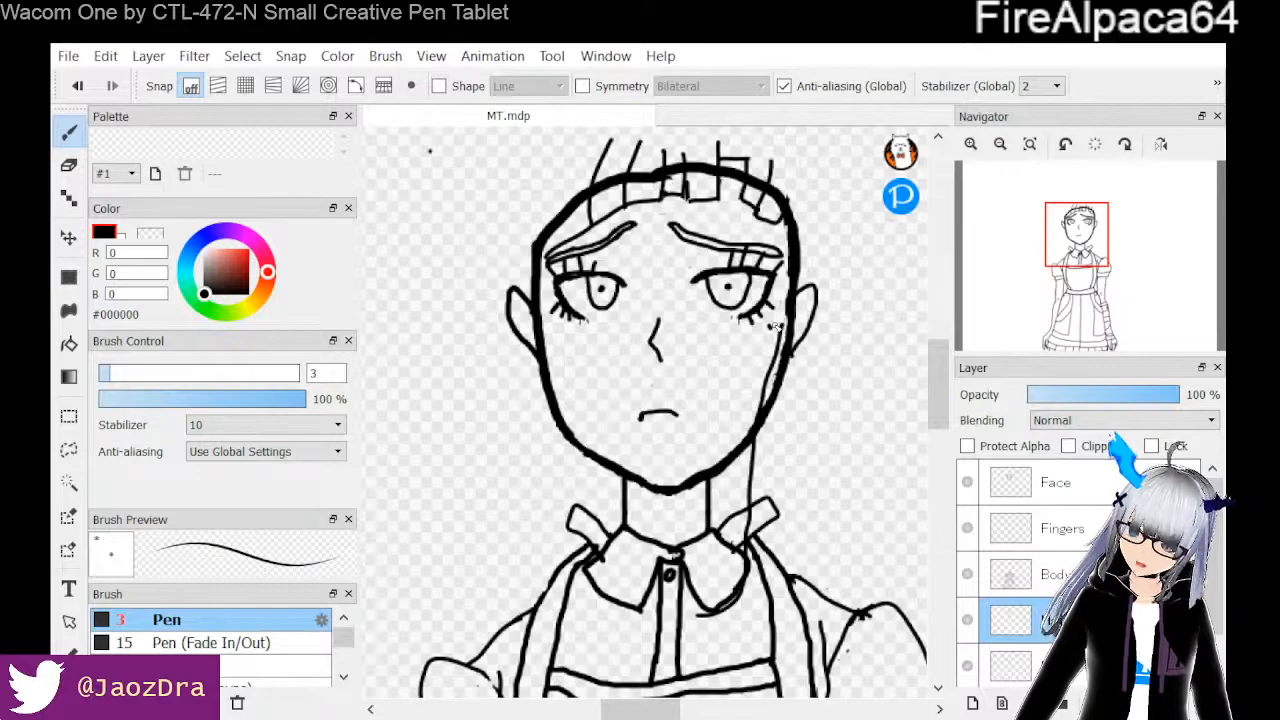
{"action": "key", "text": "ctrl+z"}
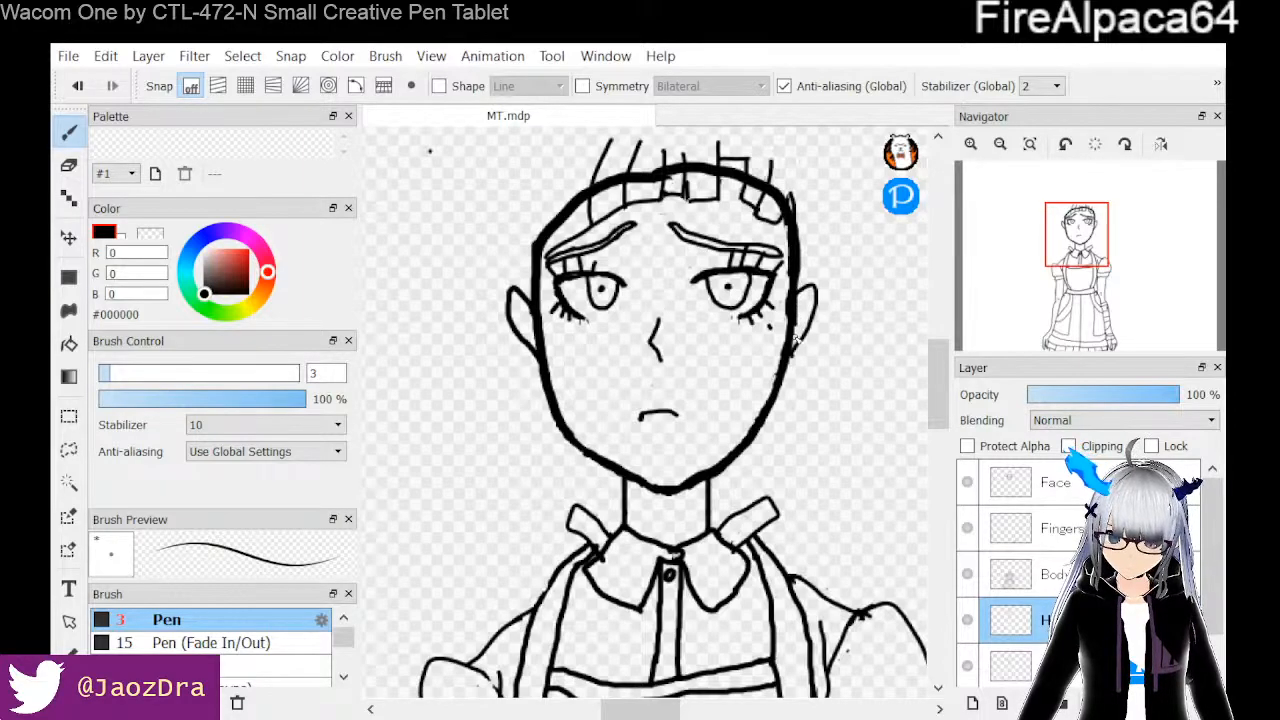
Try an inner side-lock curve from the character's left ear to the collar point, erasing and redrawing its middle, and undo it
{"action": "left_click_drag", "start_coordinate": [792, 336], "coordinate": [738, 604]}
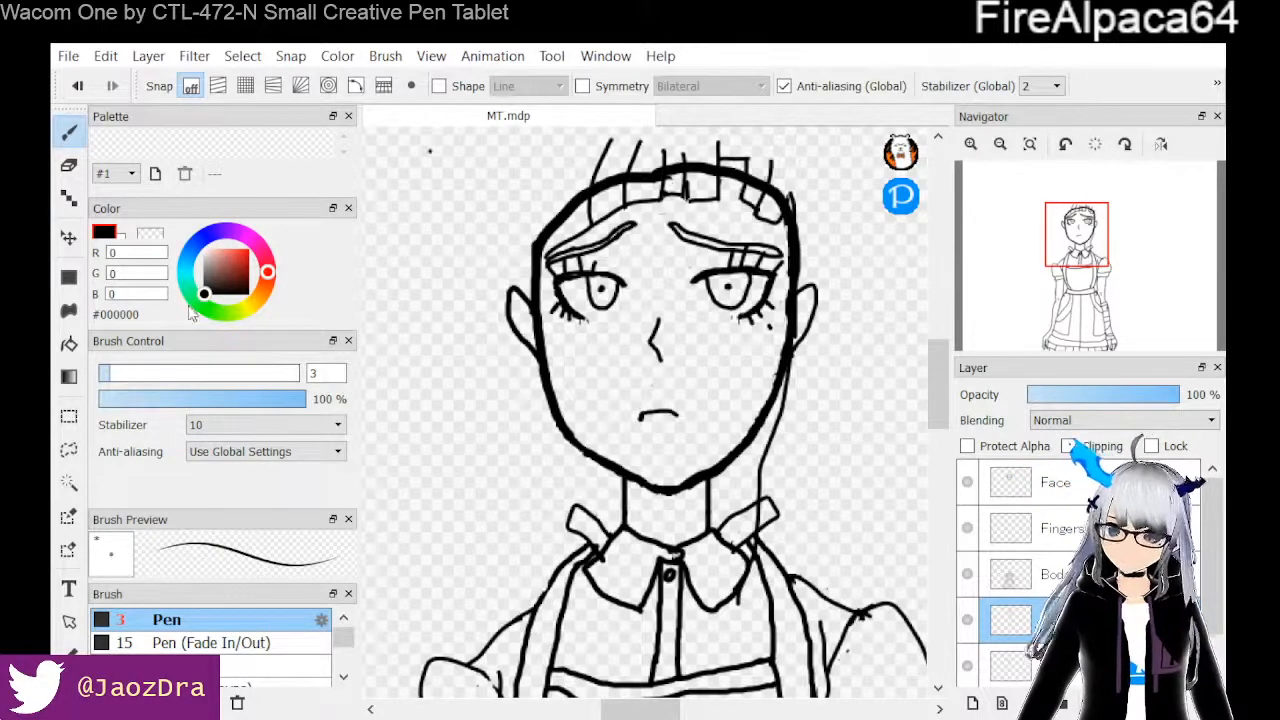
{"action": "left_click", "coordinate": [69, 165]}
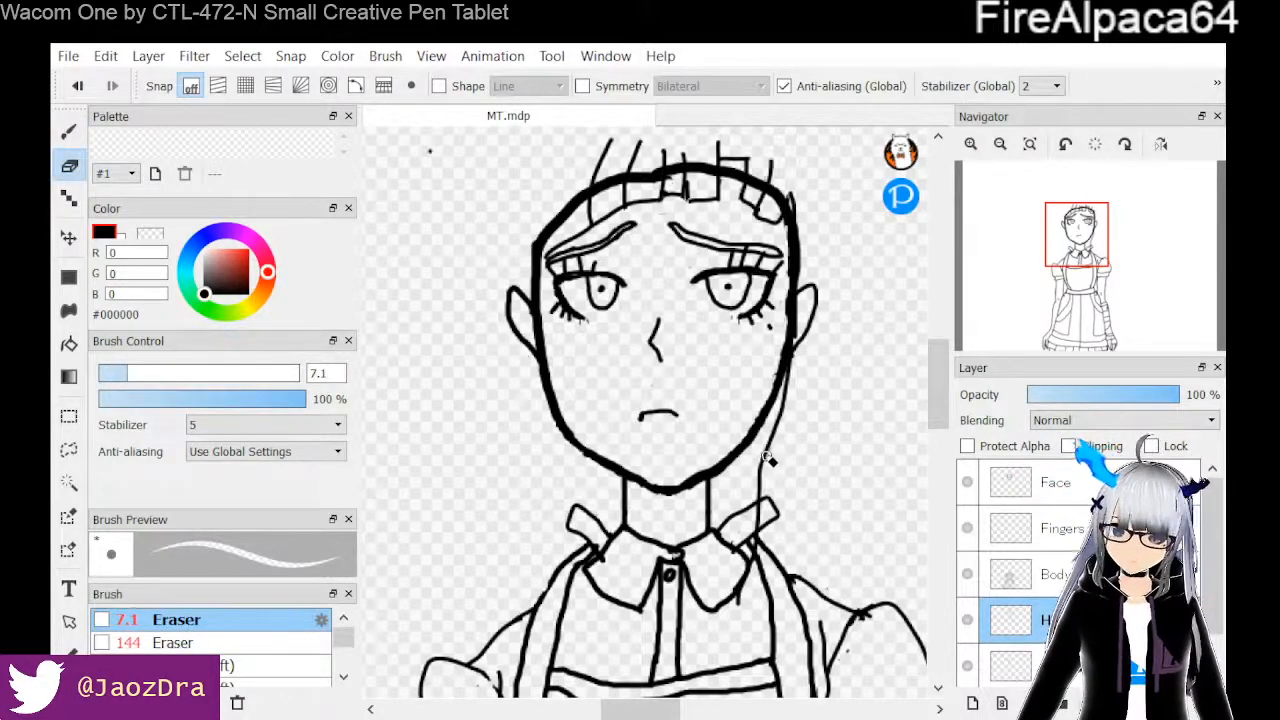
{"action": "mouse_move", "coordinate": [760, 470]}
{"action": "left_mouse_down"}
{"action": "mouse_move", "coordinate": [758, 486]}
{"action": "mouse_move", "coordinate": [780, 436]}
{"action": "left_mouse_up"}
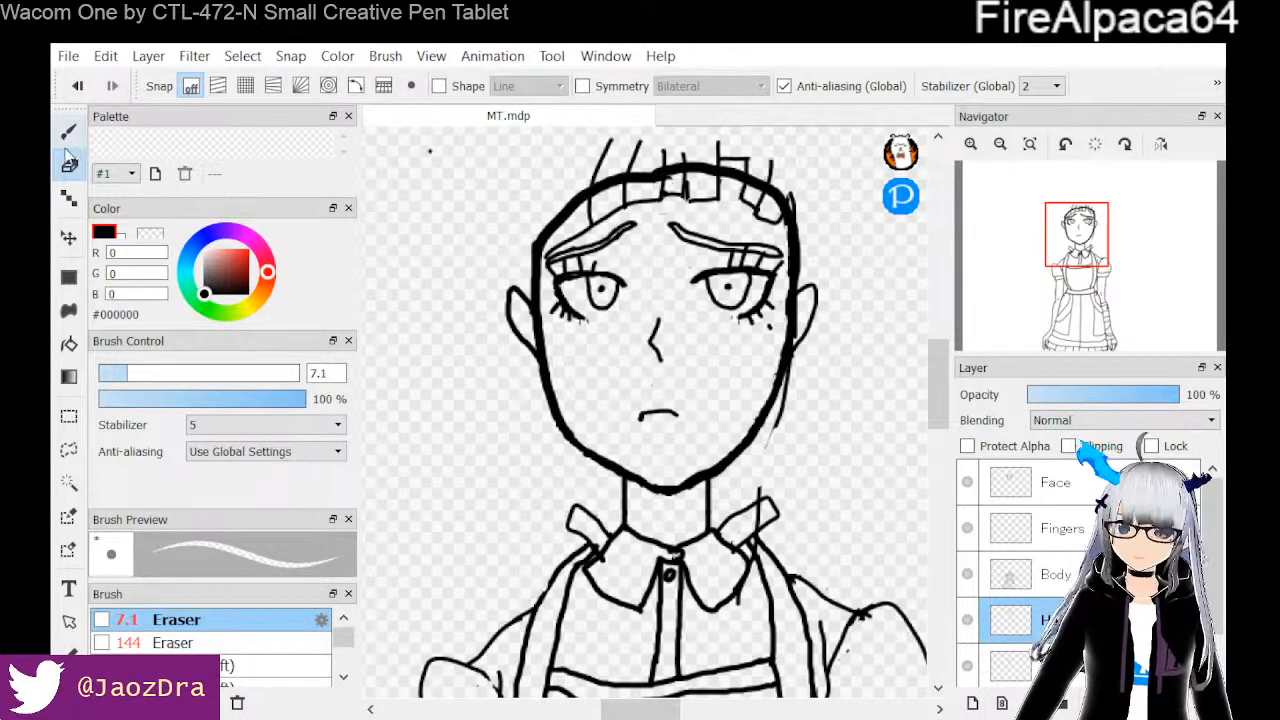
{"action": "left_click", "coordinate": [66, 129]}
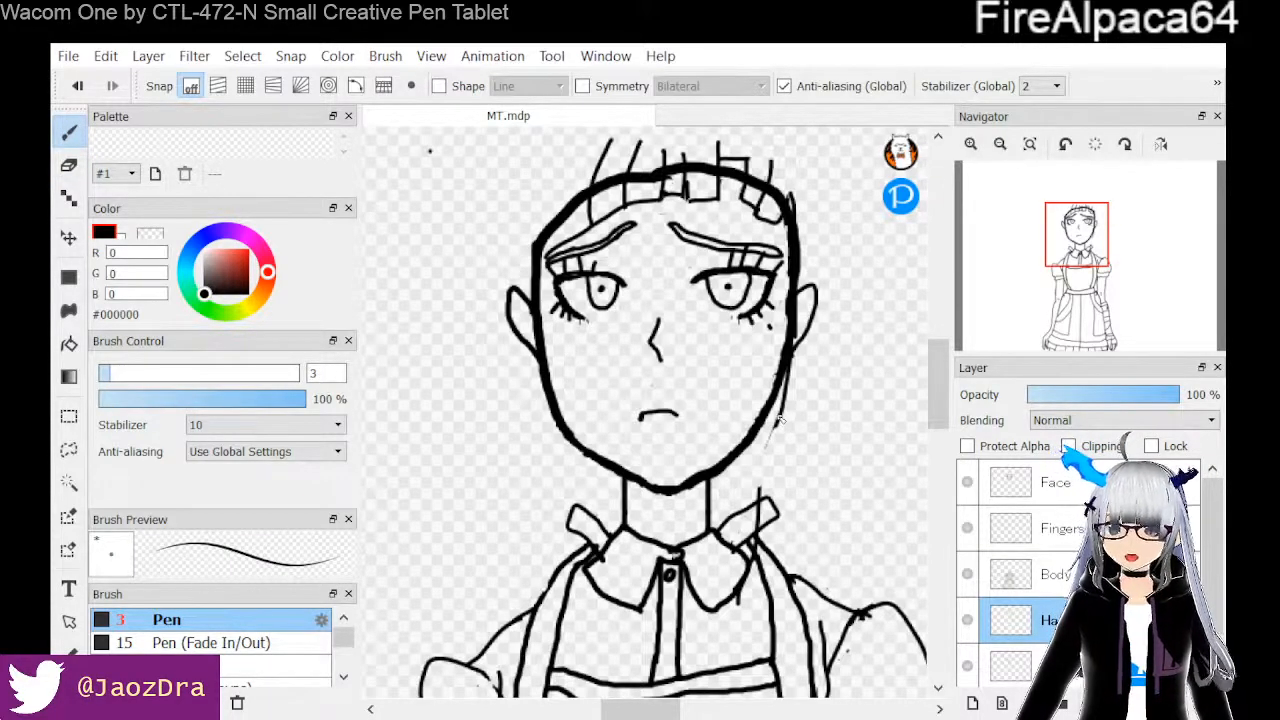
{"action": "left_click_drag", "start_coordinate": [778, 418], "coordinate": [760, 514]}
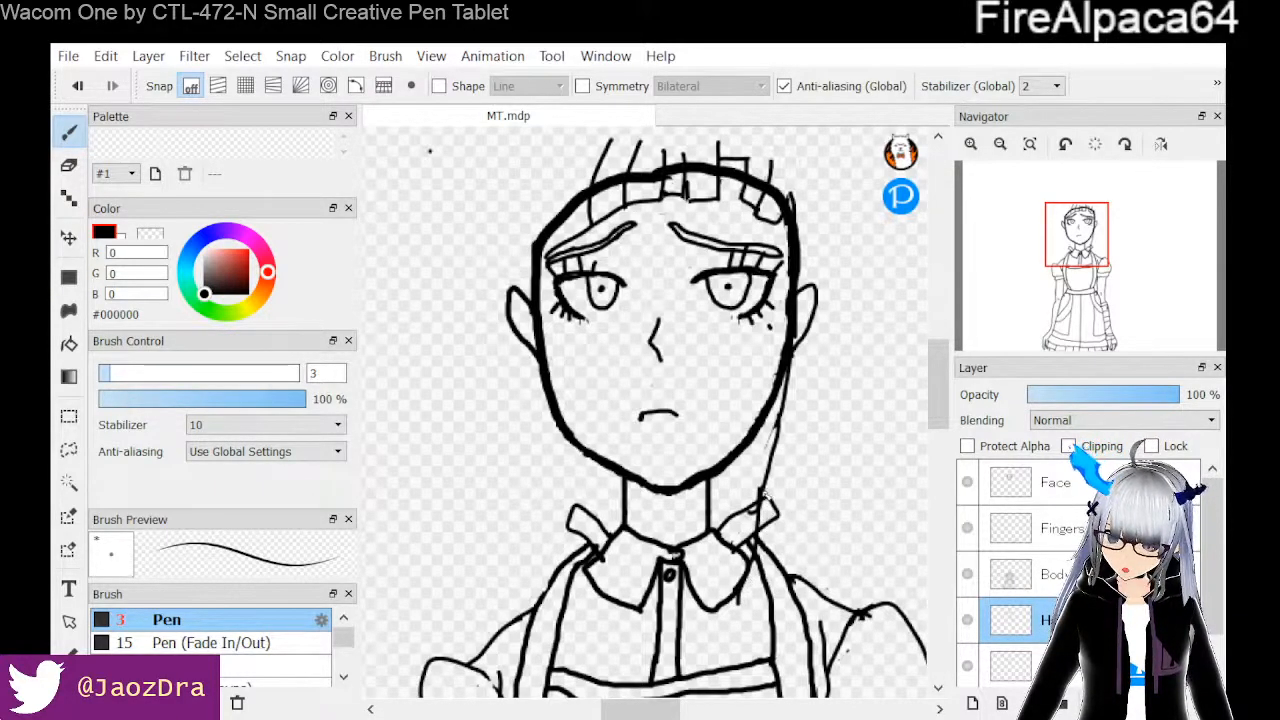
{"action": "left_click_drag", "start_coordinate": [757, 562], "coordinate": [730, 615]}
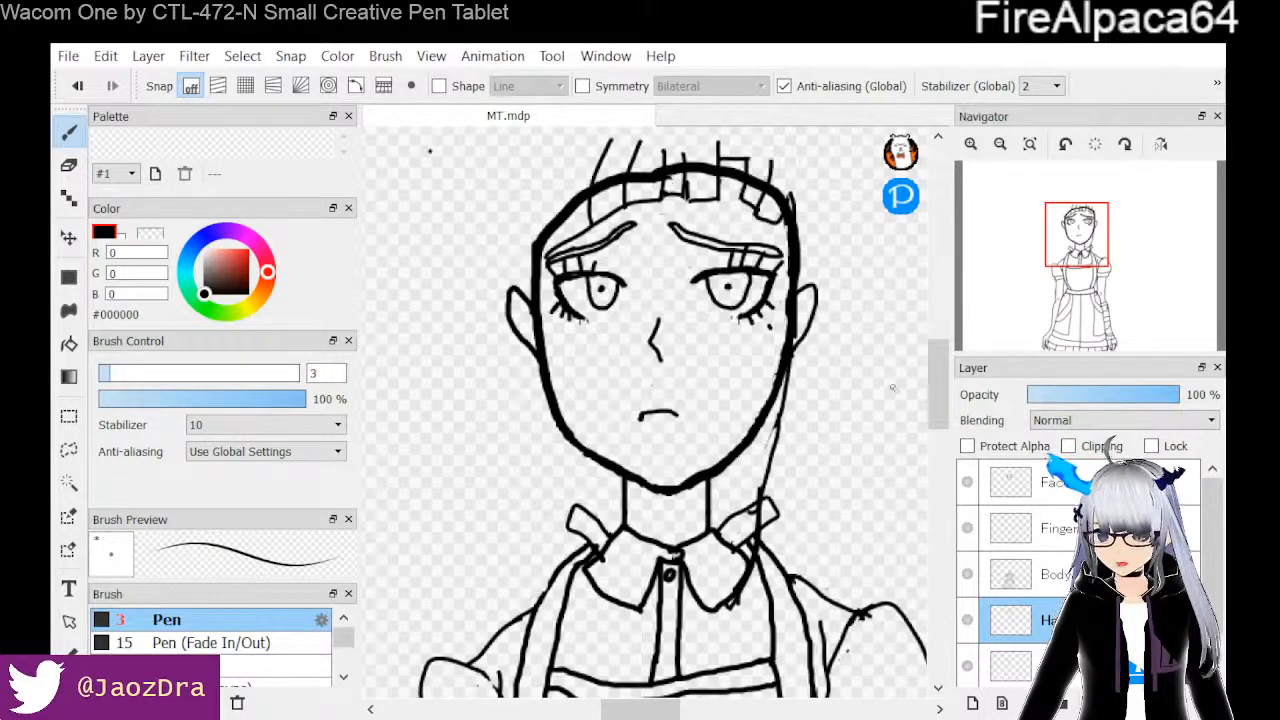
{"action": "left_click", "coordinate": [69, 165]}
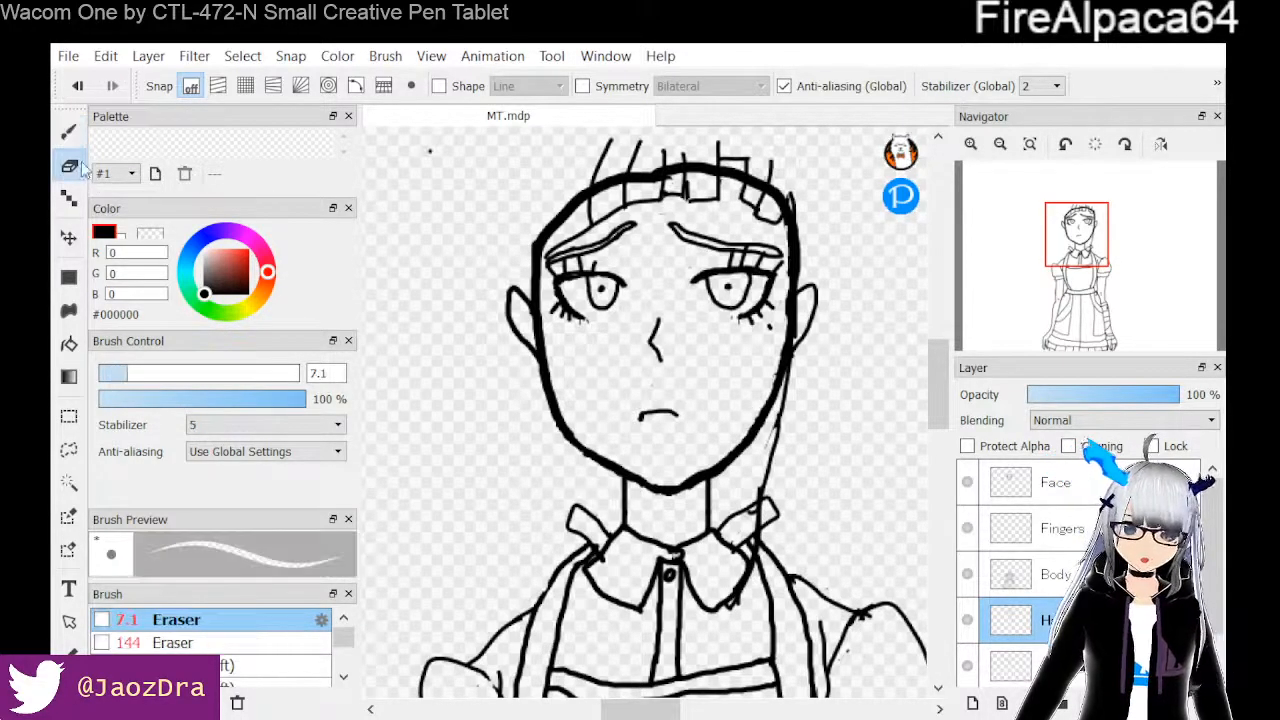
{"action": "left_click", "coordinate": [1070, 283]}
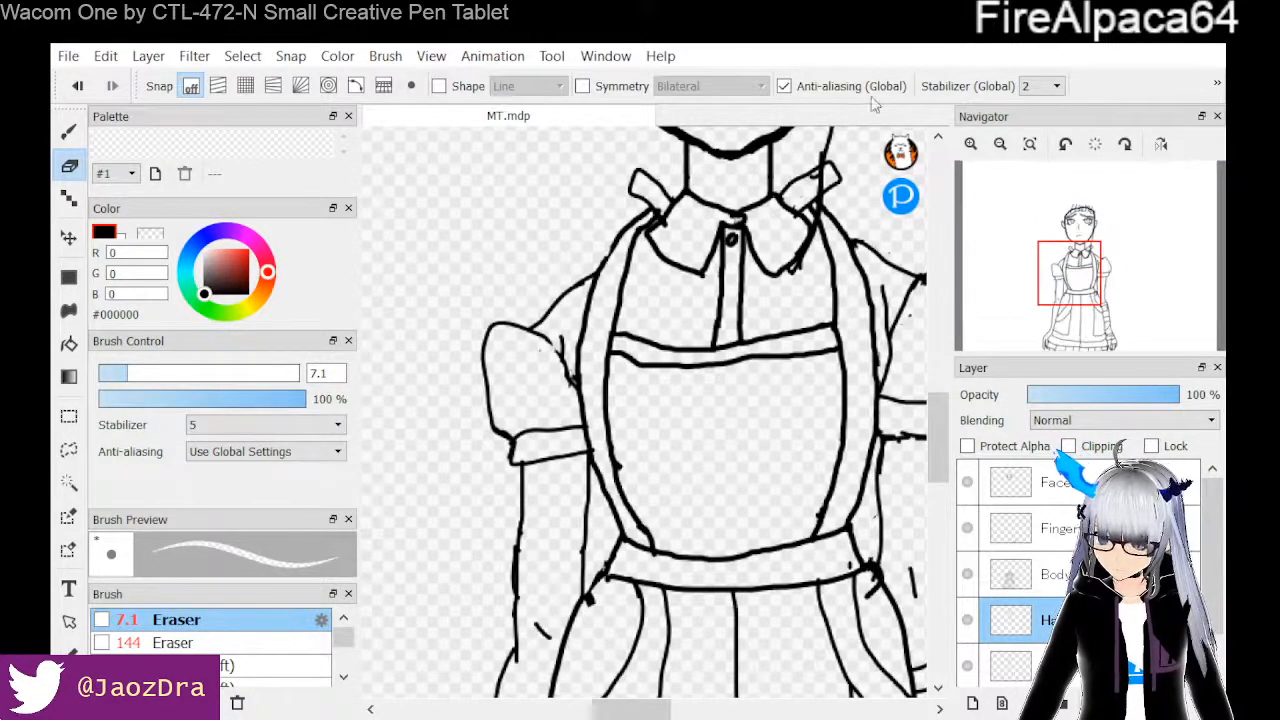
{"action": "left_click_drag", "start_coordinate": [613, 709], "coordinate": [648, 716]}
{"action": "scroll", "coordinate": [706, 532], "scroll_direction": "up", "scroll_amount": 3}
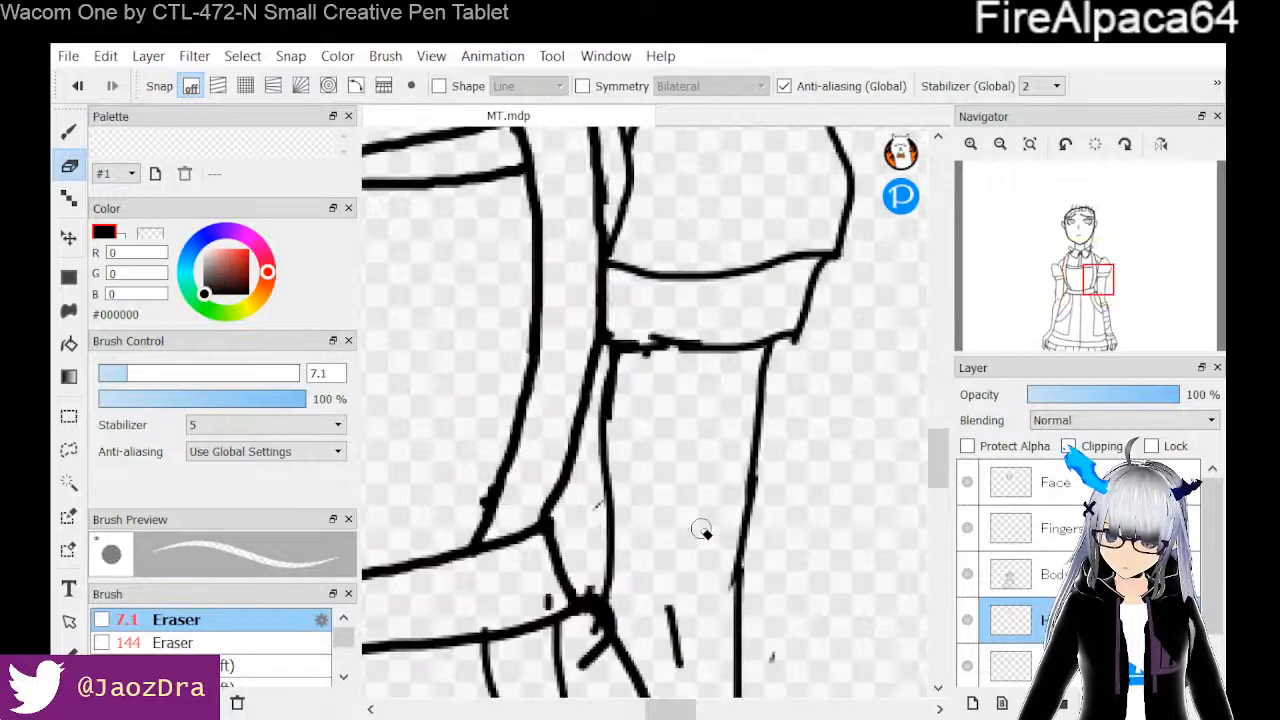
{"action": "scroll", "coordinate": [706, 532], "scroll_direction": "down", "scroll_amount": 7}
{"action": "scroll", "coordinate": [694, 438], "scroll_direction": "up", "scroll_amount": 2}
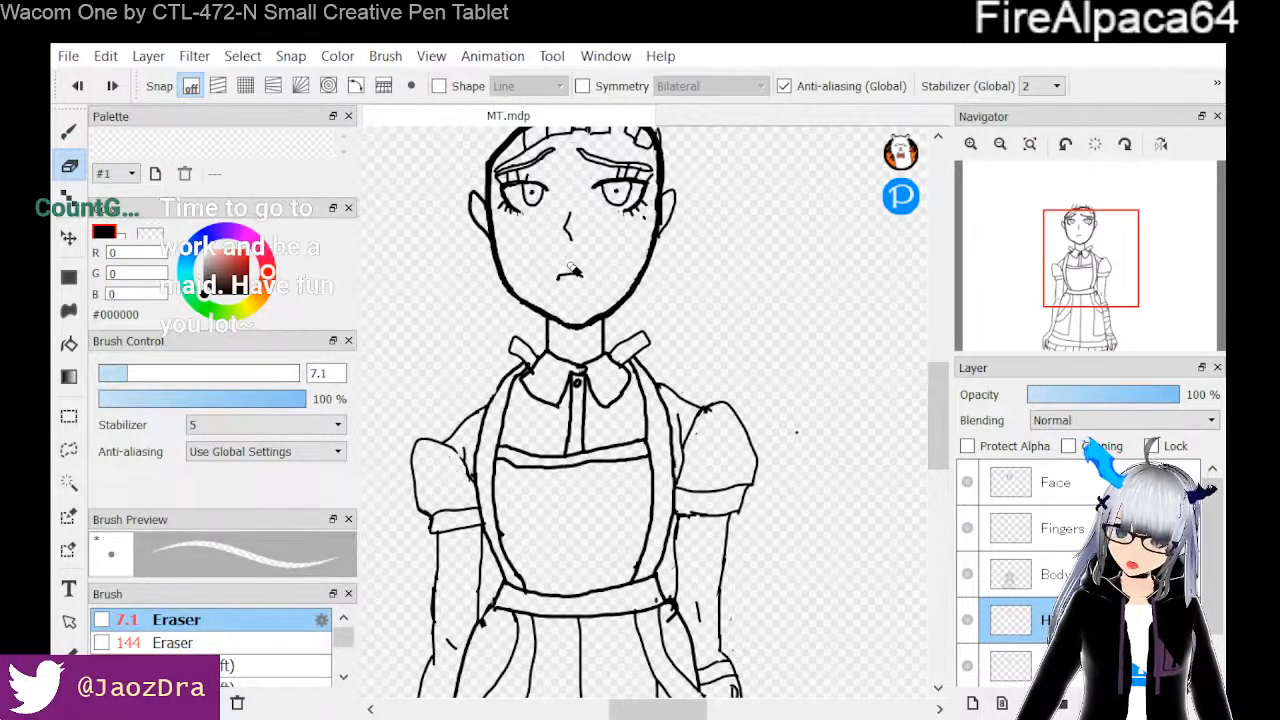
Draw the inner side of a long side lock between the character's left ear and the collar point with the 3 px Pen
{"action": "left_click", "coordinate": [69, 136]}
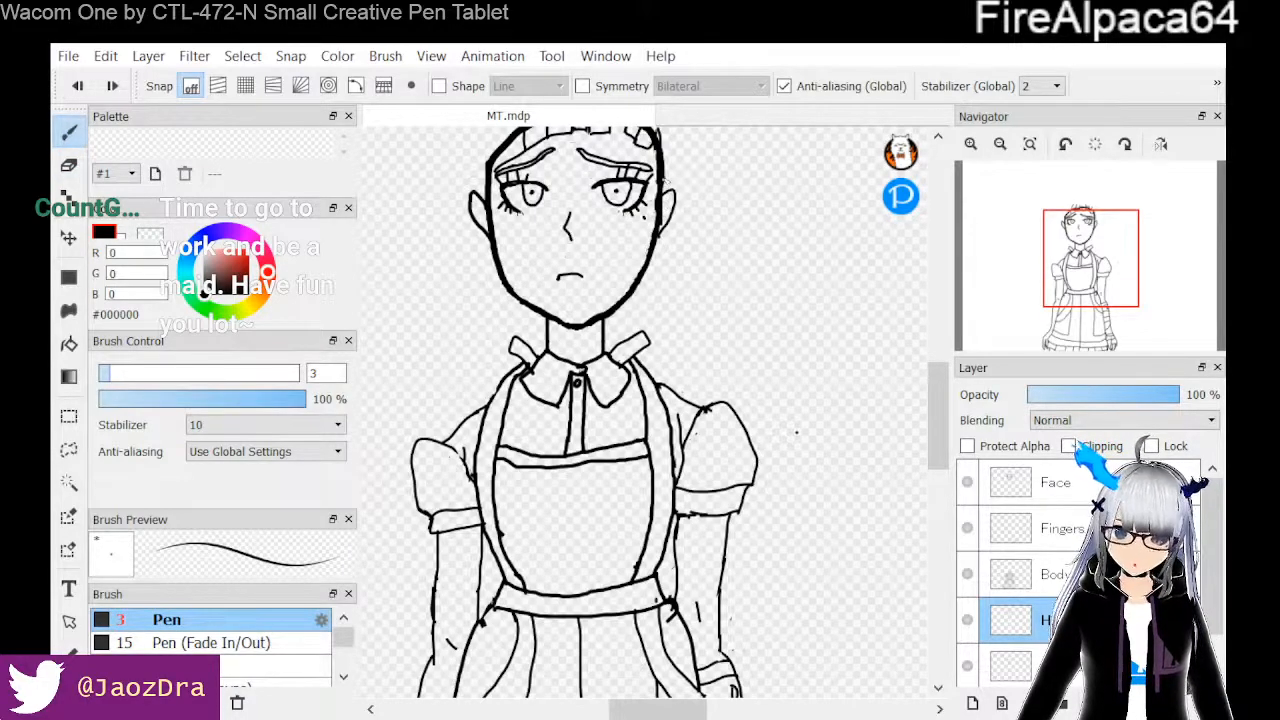
{"action": "left_click_drag", "start_coordinate": [668, 190], "coordinate": [622, 408]}
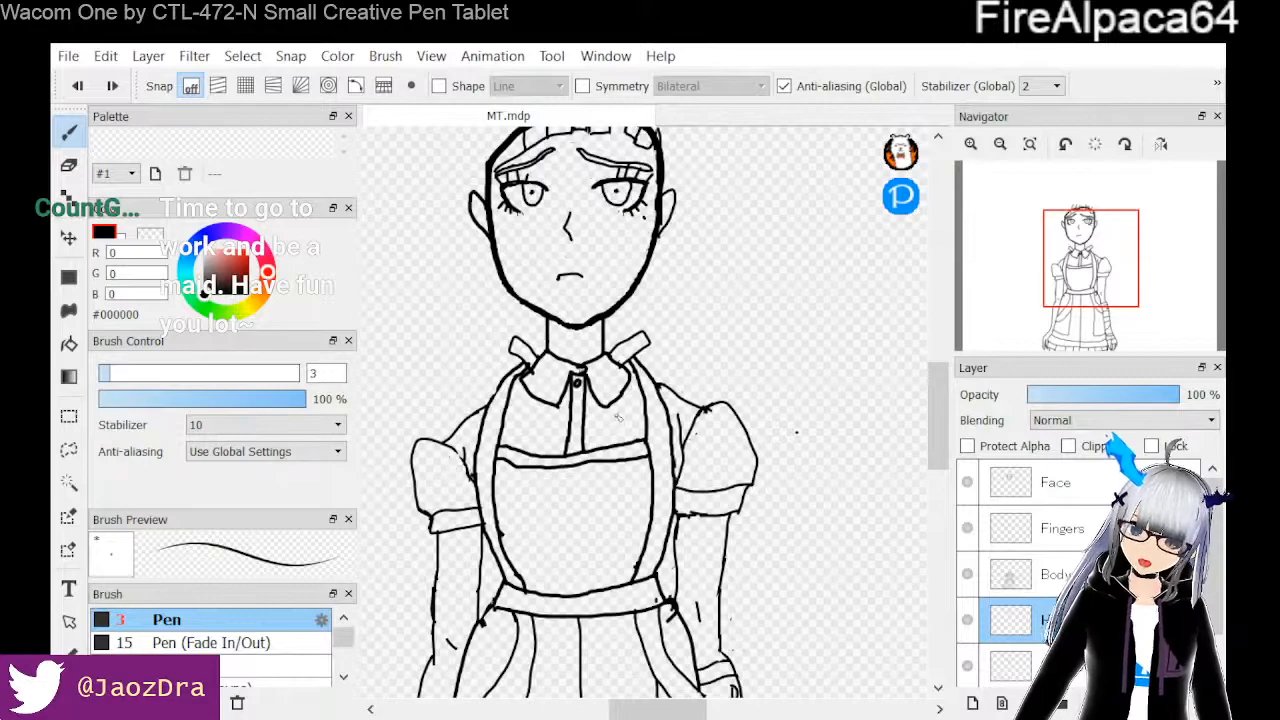
{"action": "mouse_move", "coordinate": [603, 414]}
{"action": "left_mouse_down"}
{"action": "mouse_move", "coordinate": [647, 340]}
{"action": "mouse_move", "coordinate": [659, 230]}
{"action": "left_mouse_up"}
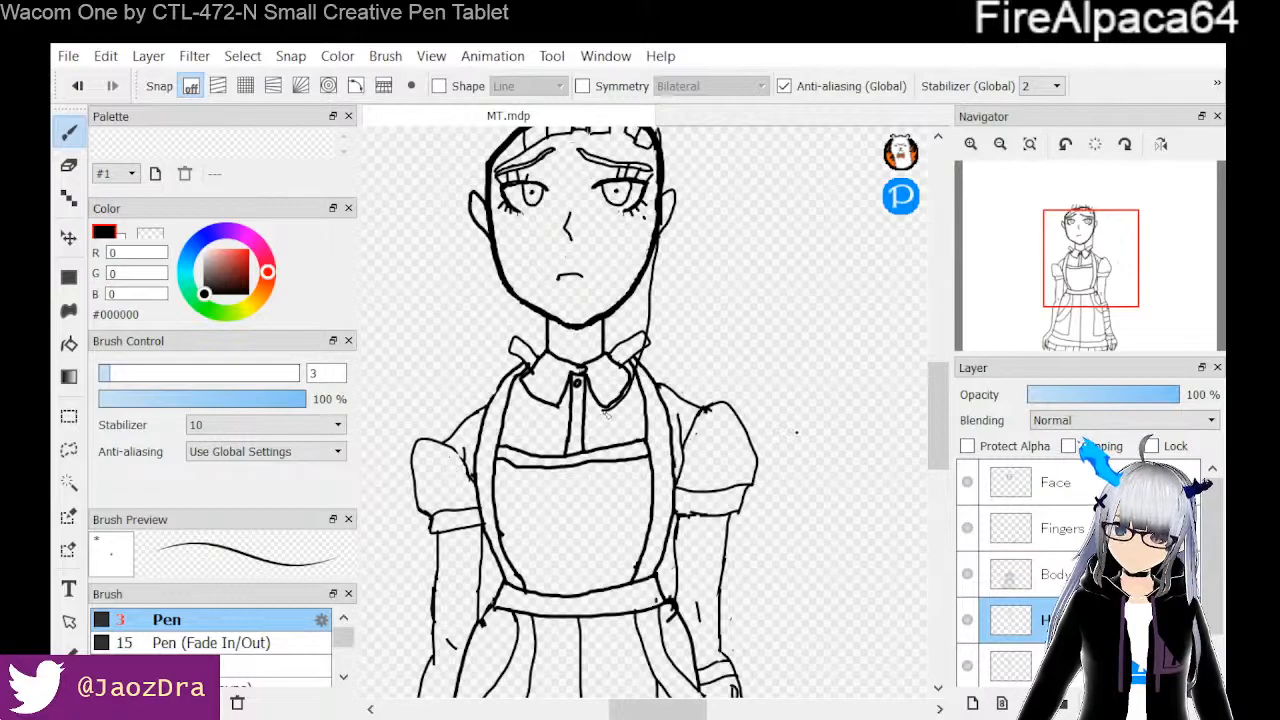
Try the lock's slanted tip below the collar and a long outer side rising past the character's left ear, and undo them
{"action": "left_click_drag", "start_coordinate": [622, 420], "coordinate": [661, 353]}
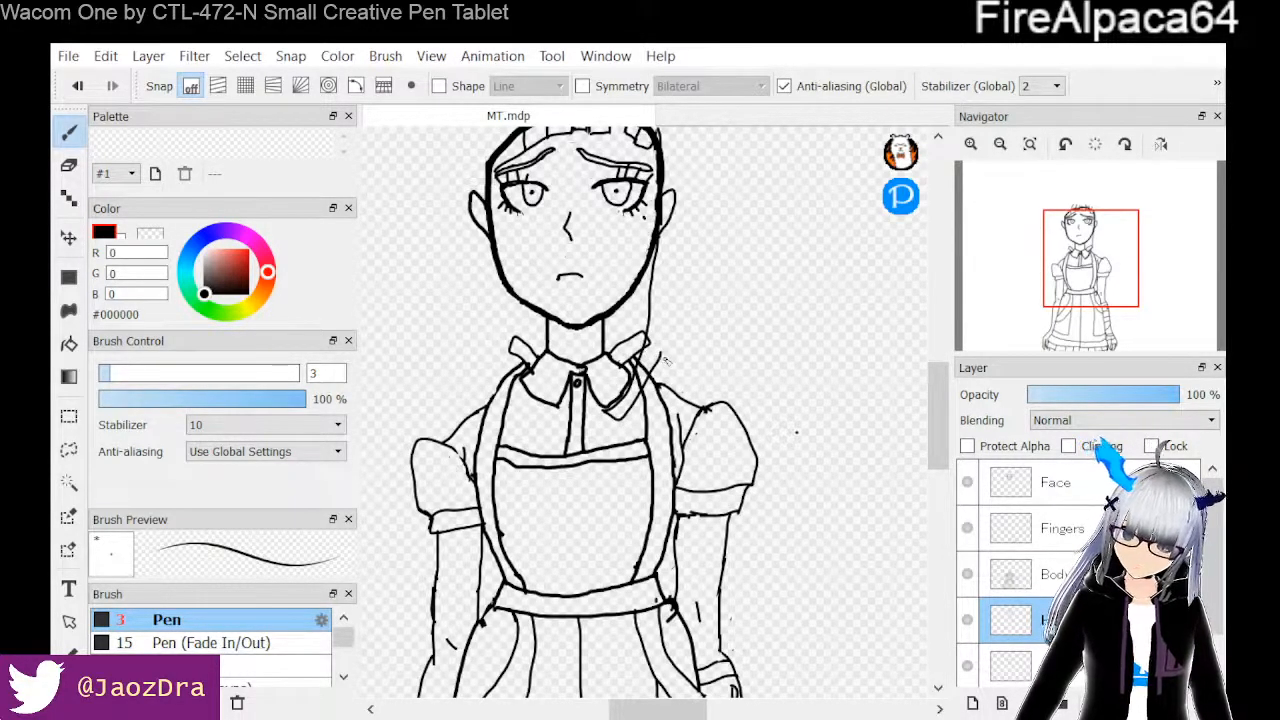
{"action": "left_click_drag", "start_coordinate": [664, 328], "coordinate": [663, 133]}
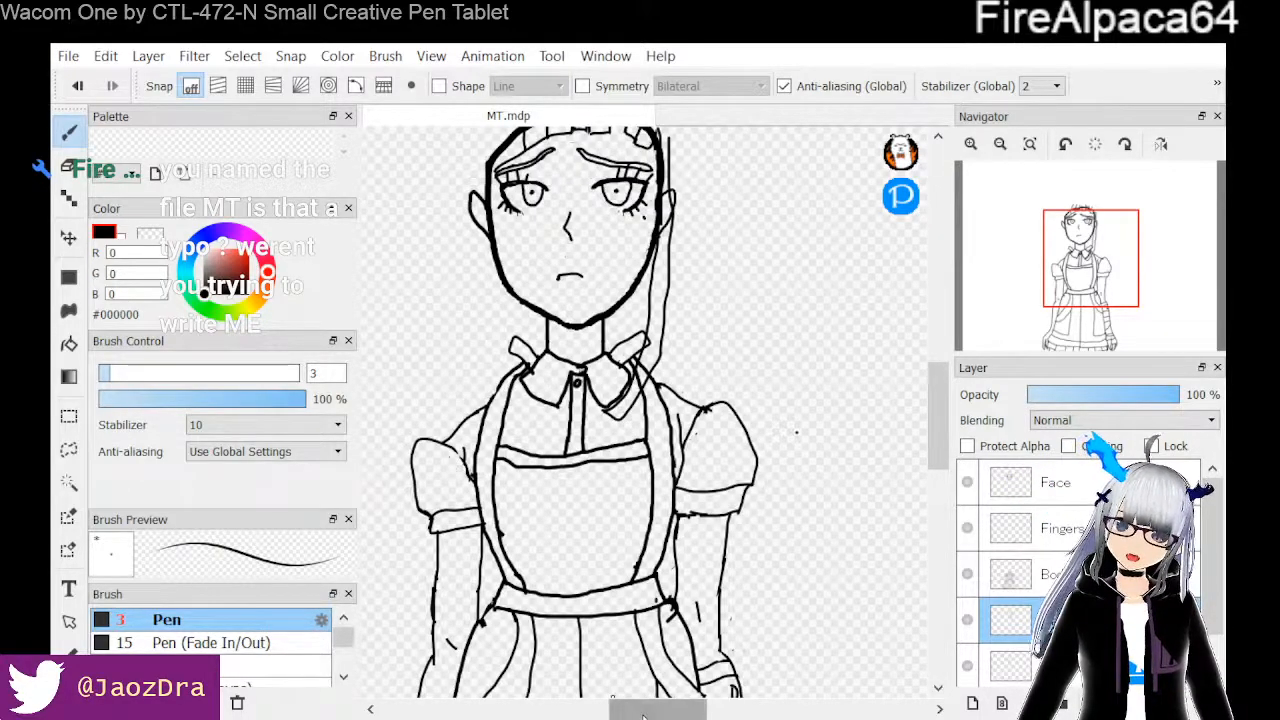
{"action": "left_click_drag", "start_coordinate": [643, 716], "coordinate": [634, 716]}
{"action": "scroll", "coordinate": [742, 430], "scroll_direction": "down", "scroll_amount": 1}
{"action": "scroll", "coordinate": [742, 430], "scroll_direction": "up", "scroll_amount": 2}
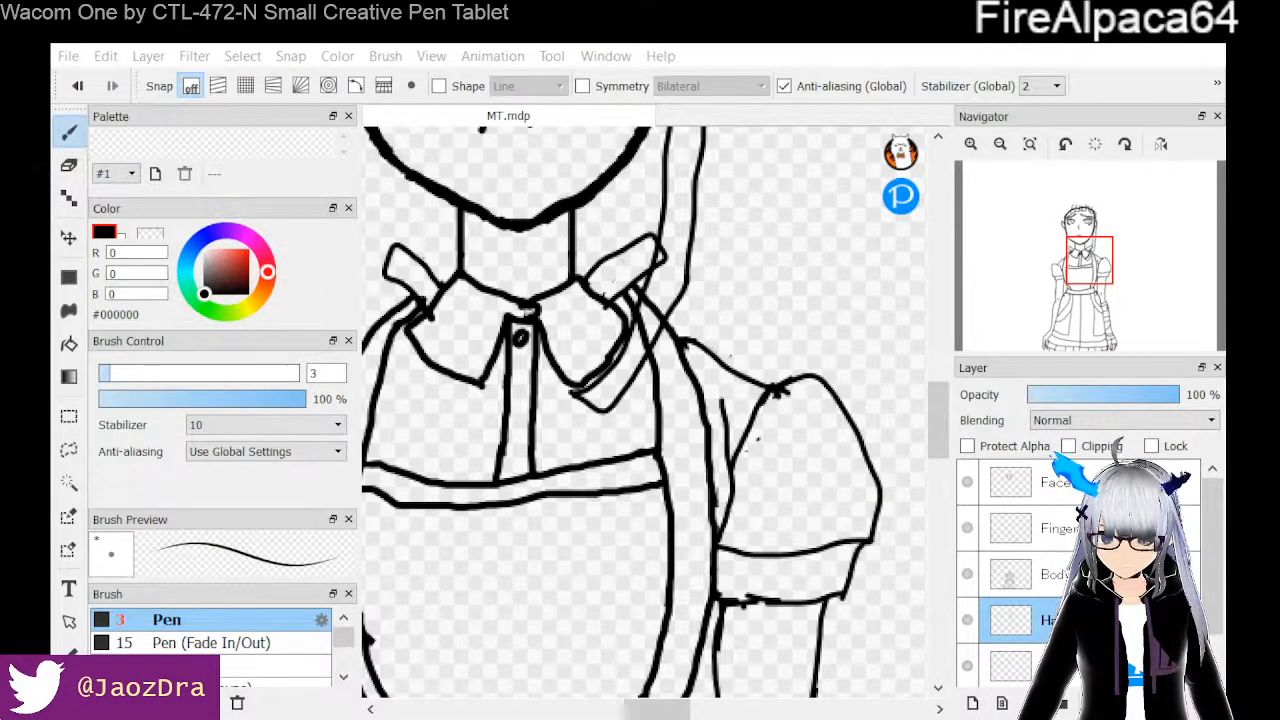
{"action": "scroll", "coordinate": [724, 227], "scroll_direction": "down", "scroll_amount": 1}
{"action": "scroll", "coordinate": [724, 227], "scroll_direction": "up", "scroll_amount": 1}
{"action": "left_click_drag", "start_coordinate": [932, 430], "coordinate": [925, 372]}
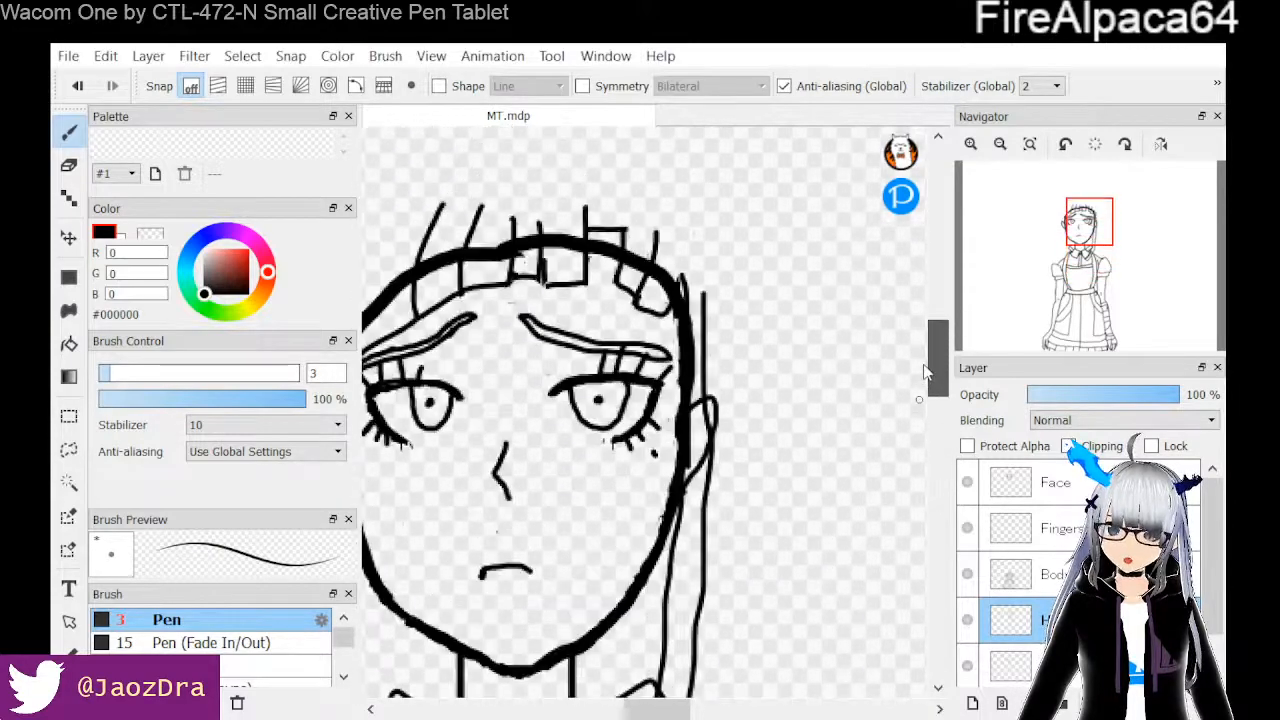
{"action": "scroll", "coordinate": [920, 372], "scroll_direction": "up", "scroll_amount": 1}
{"action": "scroll", "coordinate": [706, 395], "scroll_direction": "up", "scroll_amount": 1}
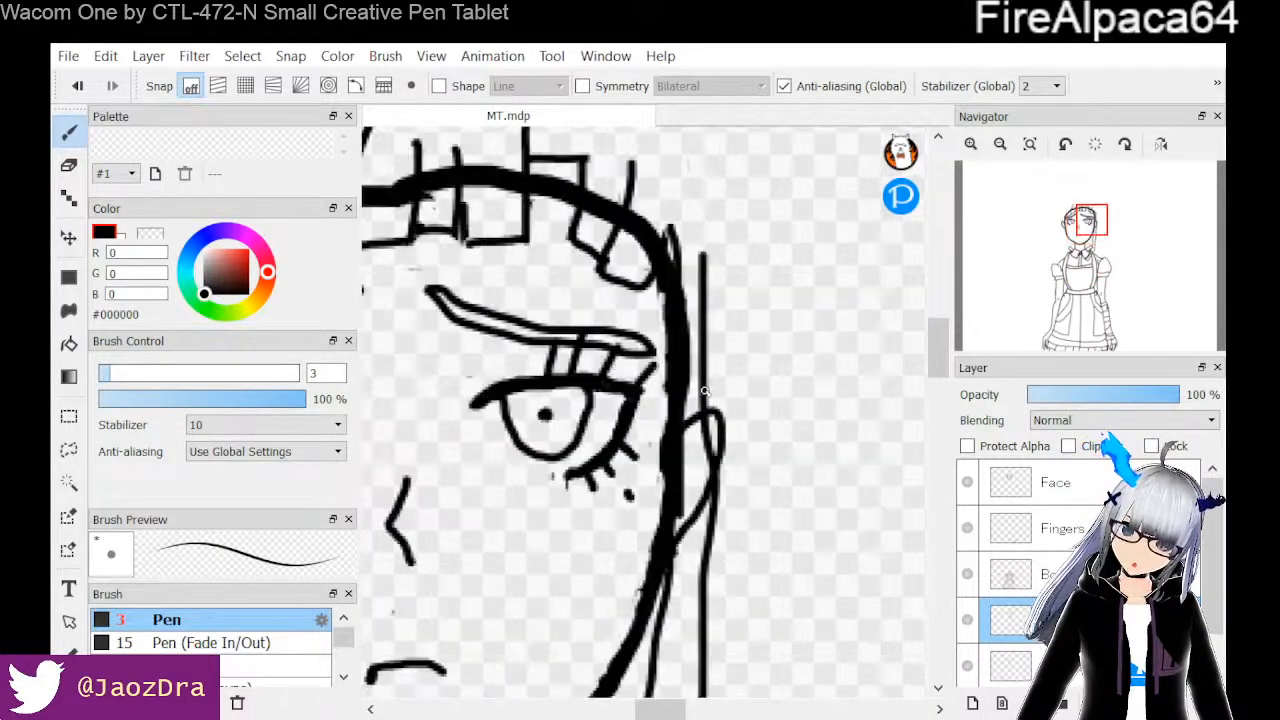
{"action": "scroll", "coordinate": [773, 433], "scroll_direction": "up", "scroll_amount": 1}
{"action": "scroll", "coordinate": [773, 433], "scroll_direction": "down", "scroll_amount": 2}
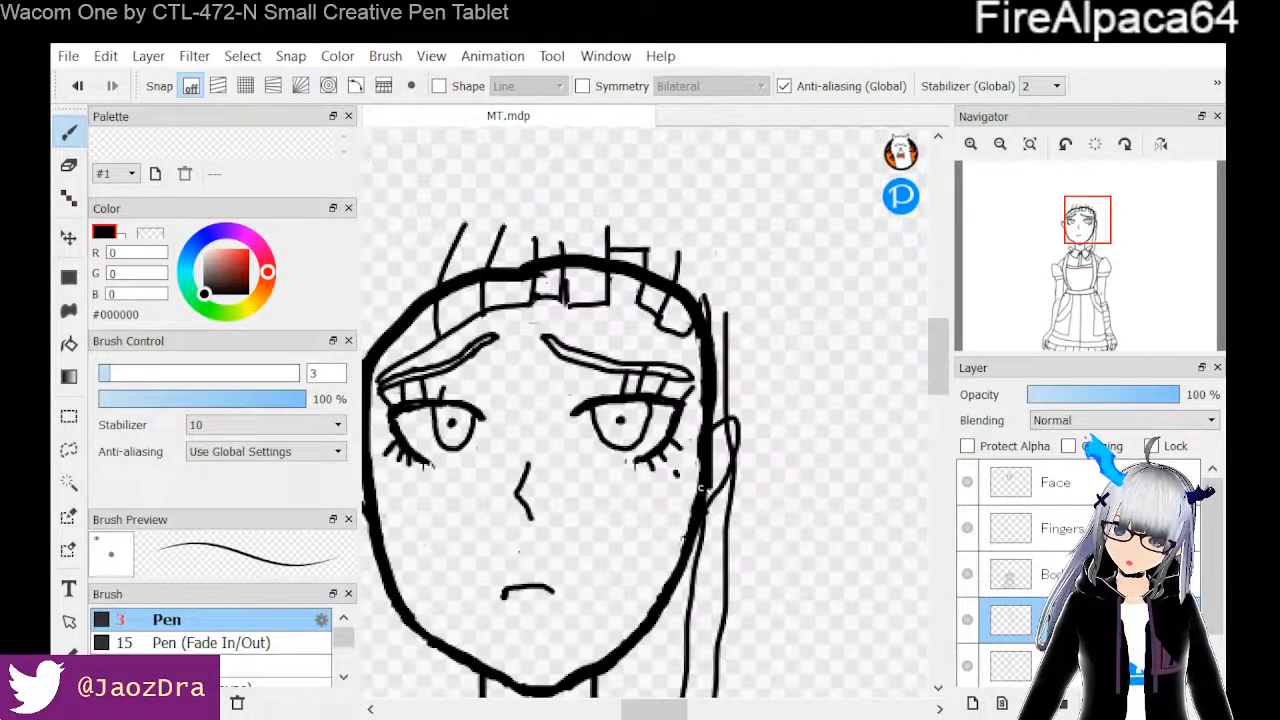
{"action": "left_click_drag", "start_coordinate": [656, 708], "coordinate": [650, 708]}
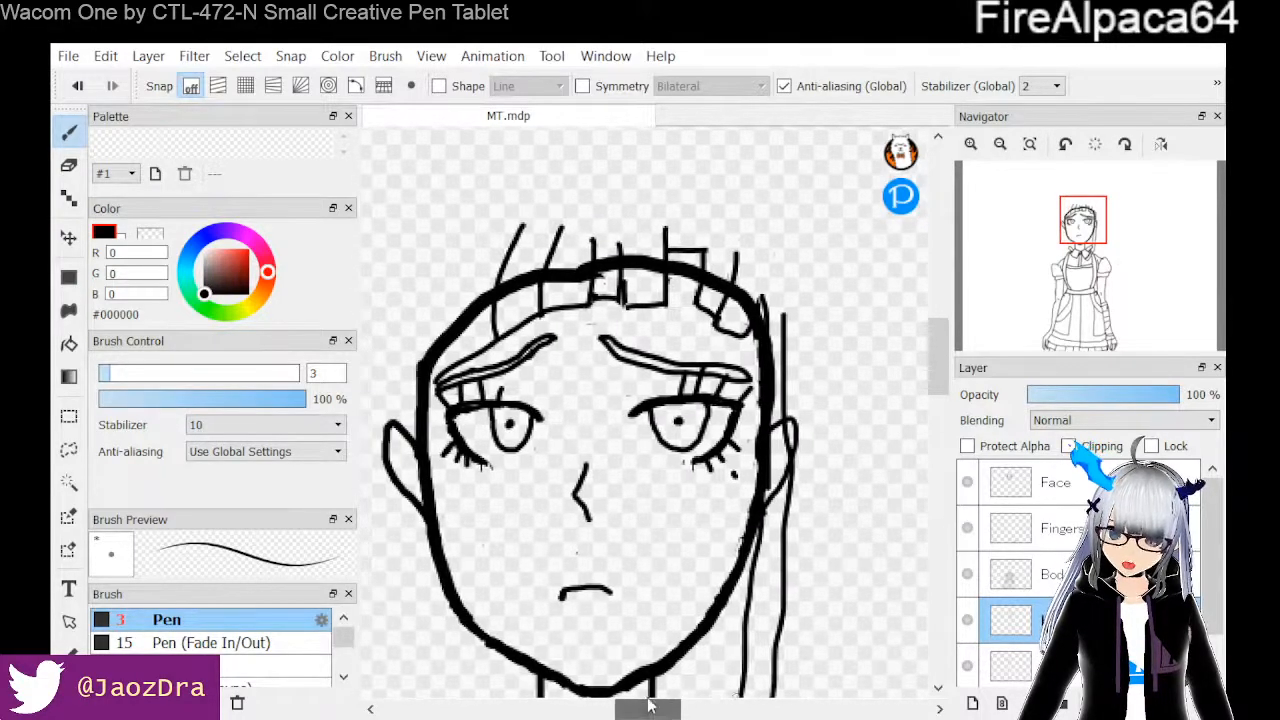
{"action": "scroll", "coordinate": [715, 594], "scroll_direction": "up", "scroll_amount": 1}
{"action": "left_click_drag", "start_coordinate": [930, 367], "coordinate": [930, 394]}
{"action": "key", "text": "ctrl+z"}
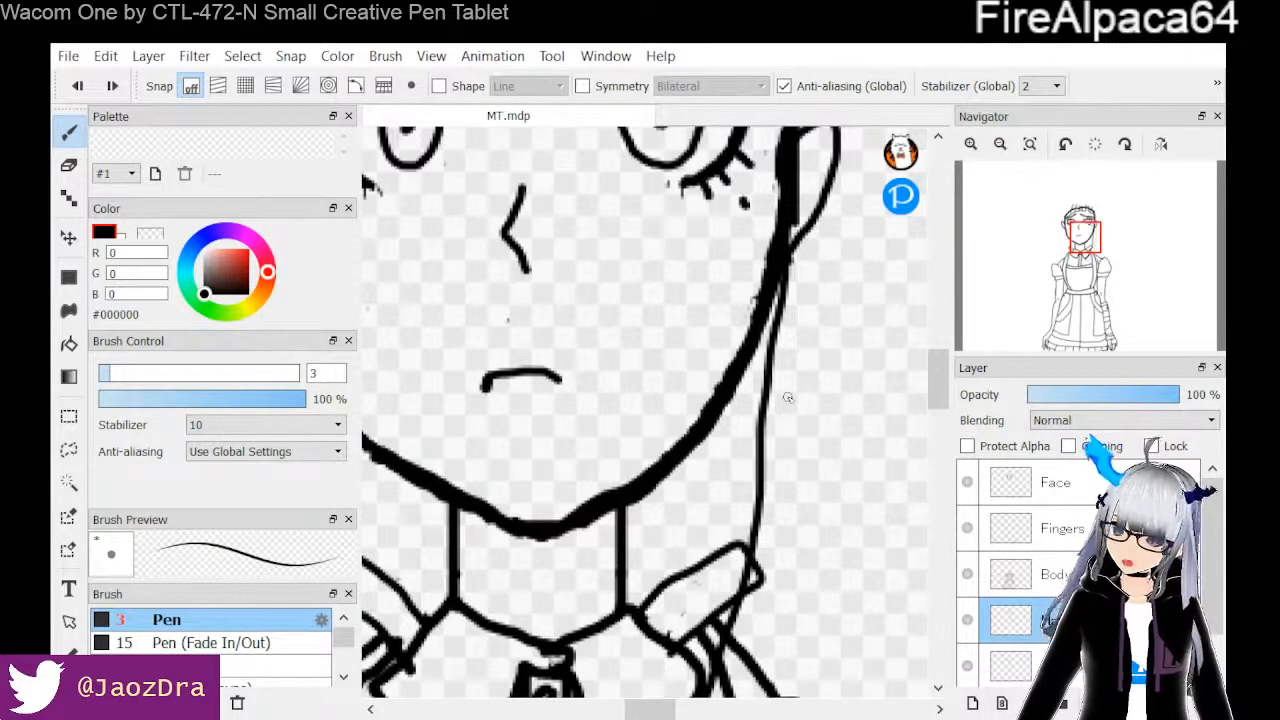
Try a wavy outer side for the lock from the collar point up to the character's left ear, and undo it
{"action": "scroll", "coordinate": [788, 398], "scroll_direction": "down", "scroll_amount": 2}
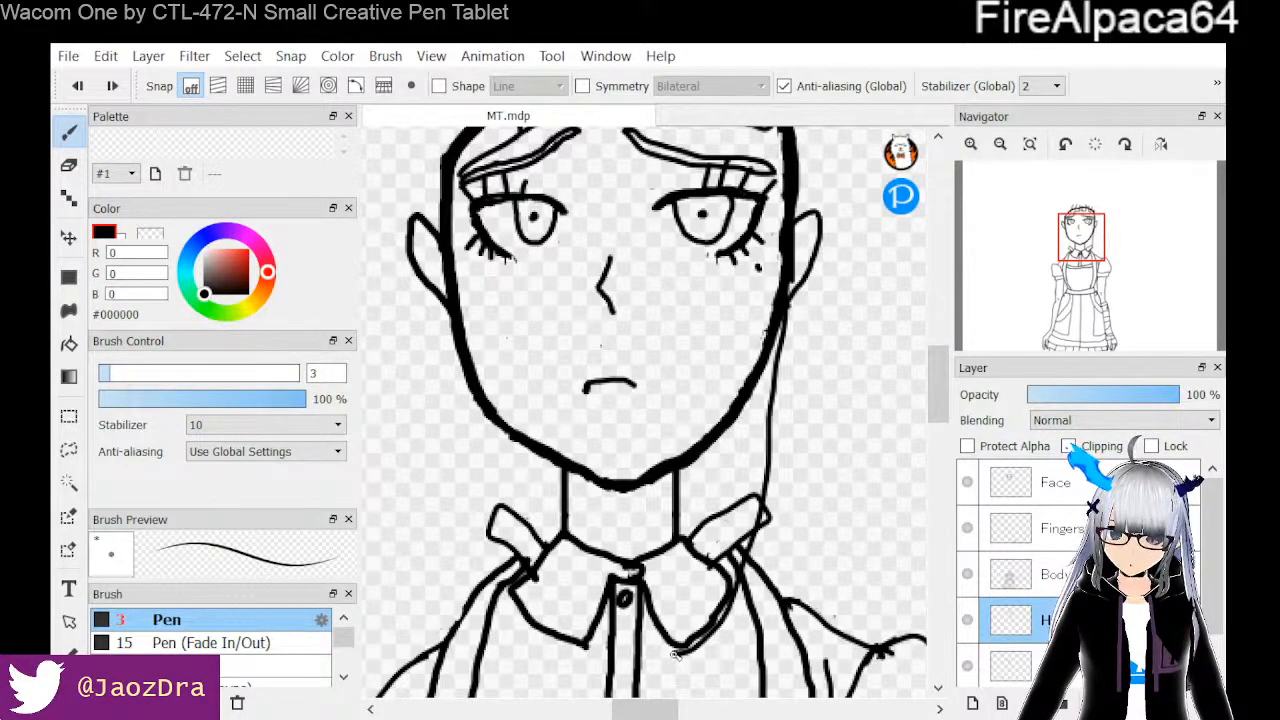
{"action": "mouse_move", "coordinate": [688, 660]}
{"action": "left_mouse_down"}
{"action": "mouse_move", "coordinate": [748, 606]}
{"action": "mouse_move", "coordinate": [797, 456]}
{"action": "mouse_move", "coordinate": [812, 268]}
{"action": "left_mouse_up"}
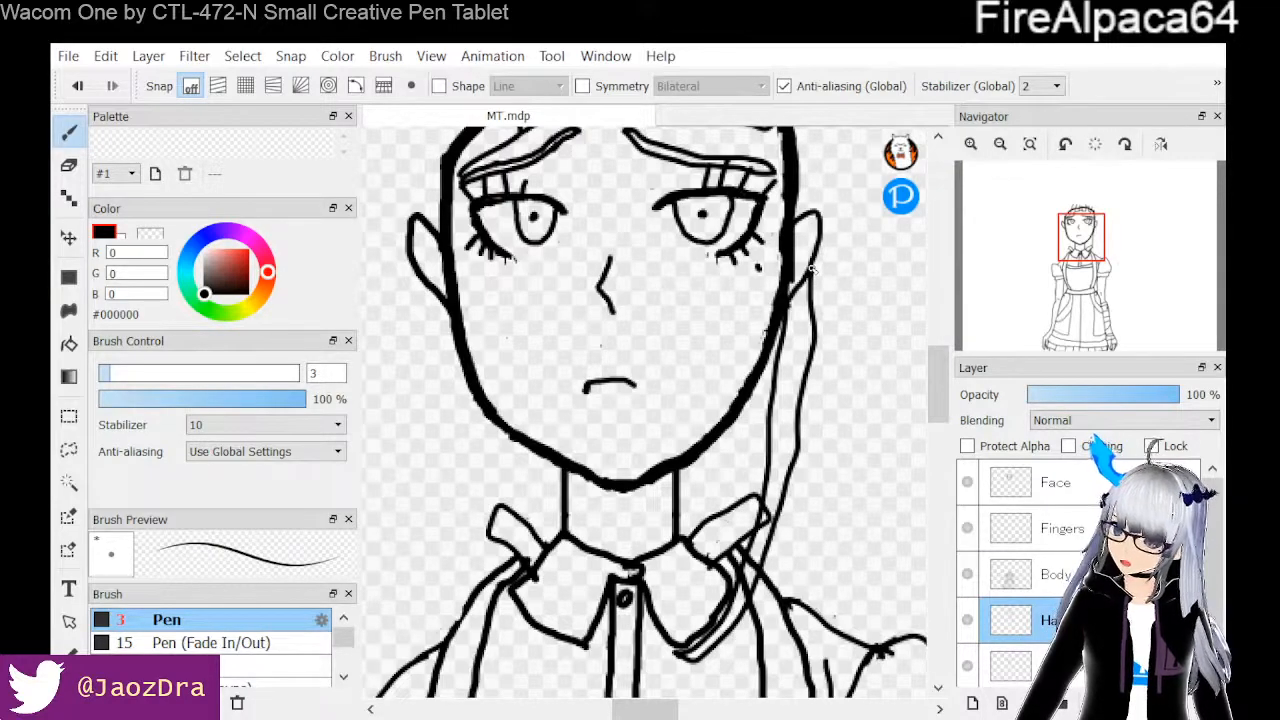
{"action": "key", "text": "ctrl+z"}
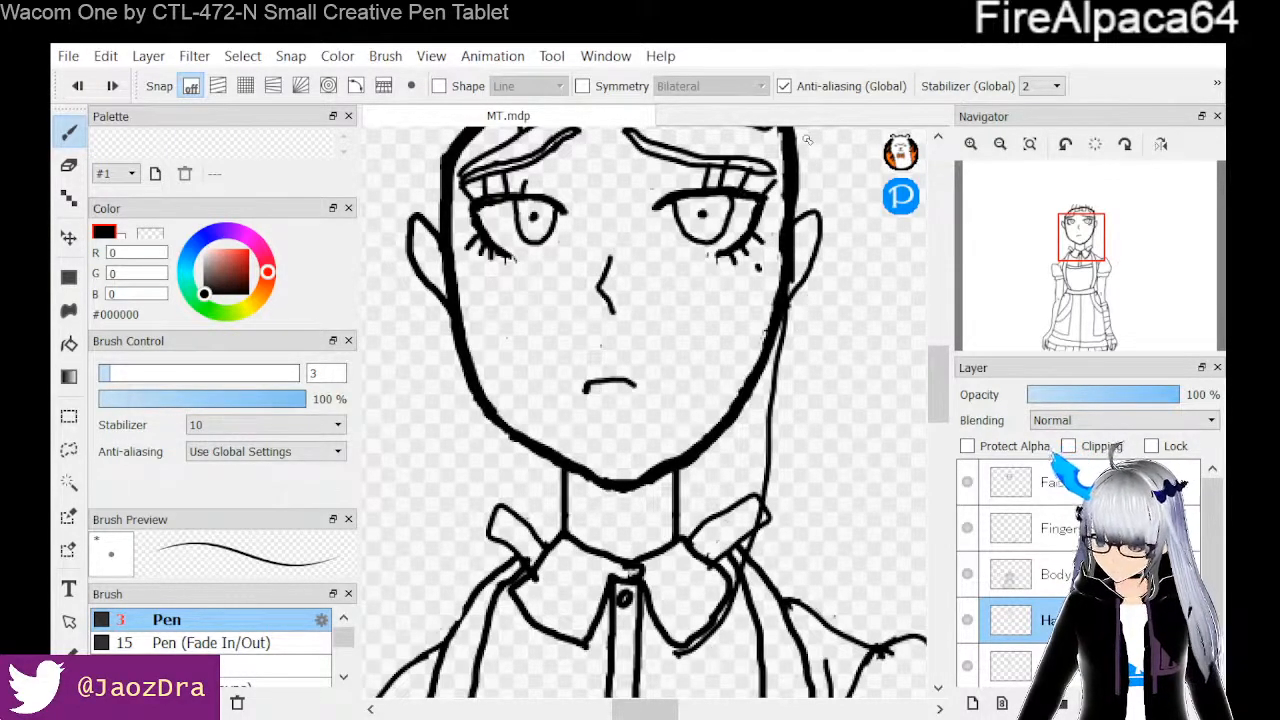
Try the lock's outer side downward from the character's left temple and again upward from the collar, undoing both attempts
{"action": "scroll", "coordinate": [821, 189], "scroll_direction": "up", "scroll_amount": 1}
{"action": "scroll", "coordinate": [820, 188], "scroll_direction": "down", "scroll_amount": 2}
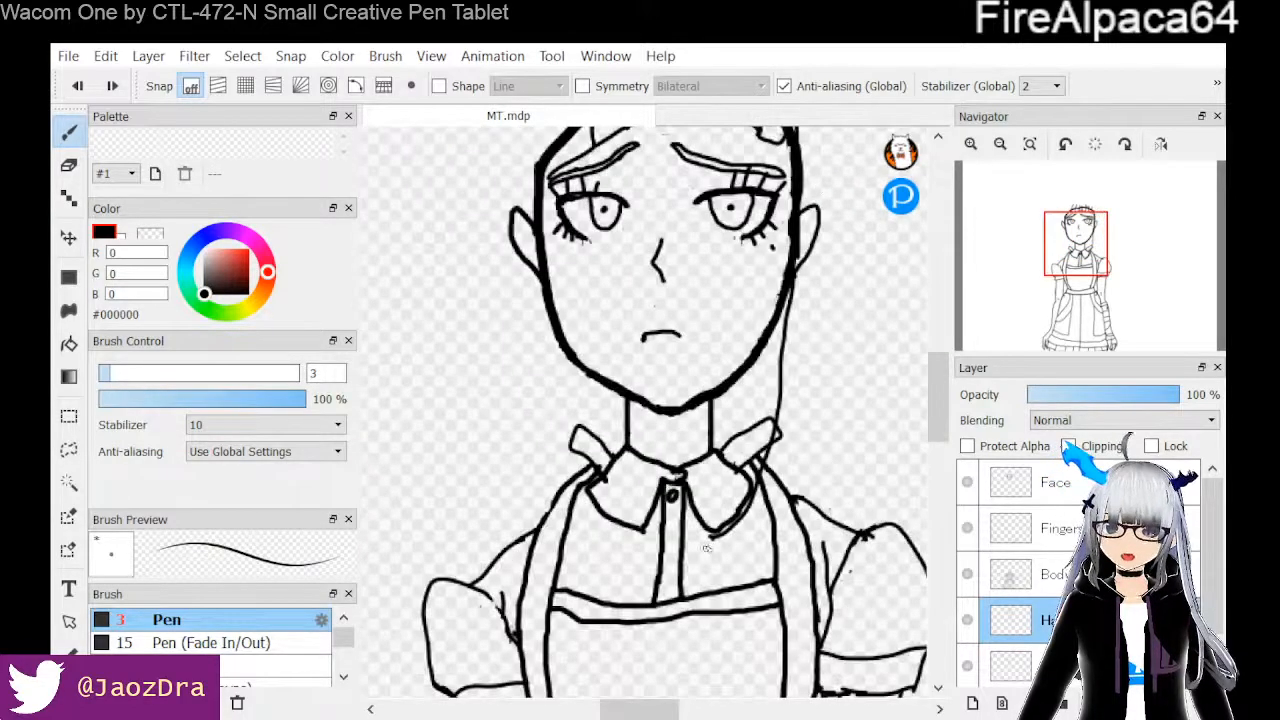
{"action": "left_click_drag", "start_coordinate": [638, 708], "coordinate": [646, 708]}
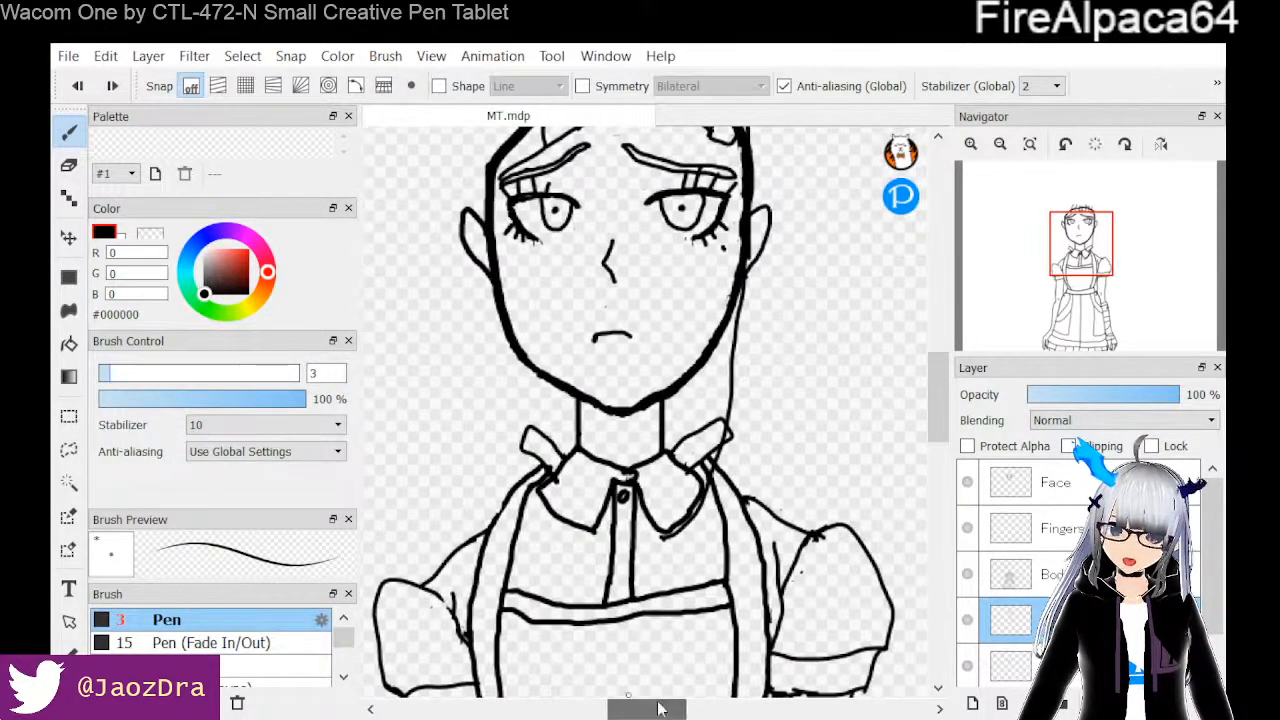
{"action": "left_click_drag", "start_coordinate": [931, 401], "coordinate": [931, 386]}
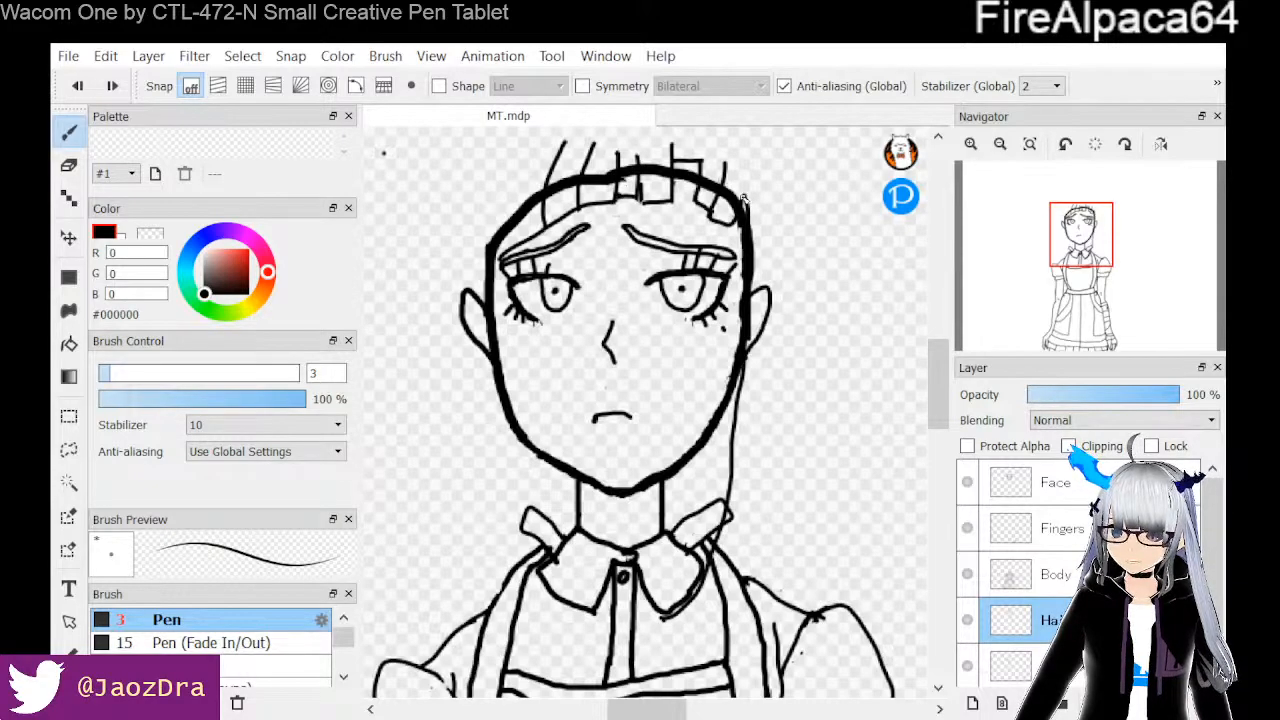
{"action": "left_click_drag", "start_coordinate": [753, 210], "coordinate": [771, 404]}
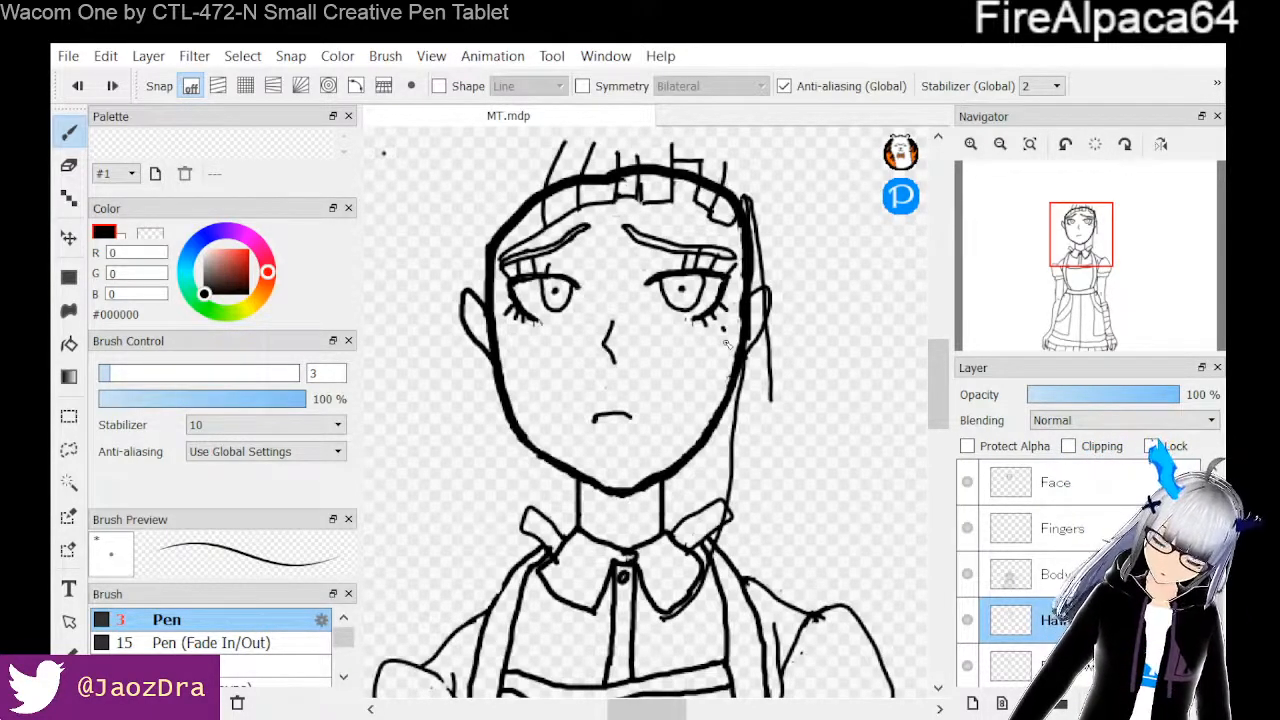
{"action": "key", "text": "ctrl+z"}
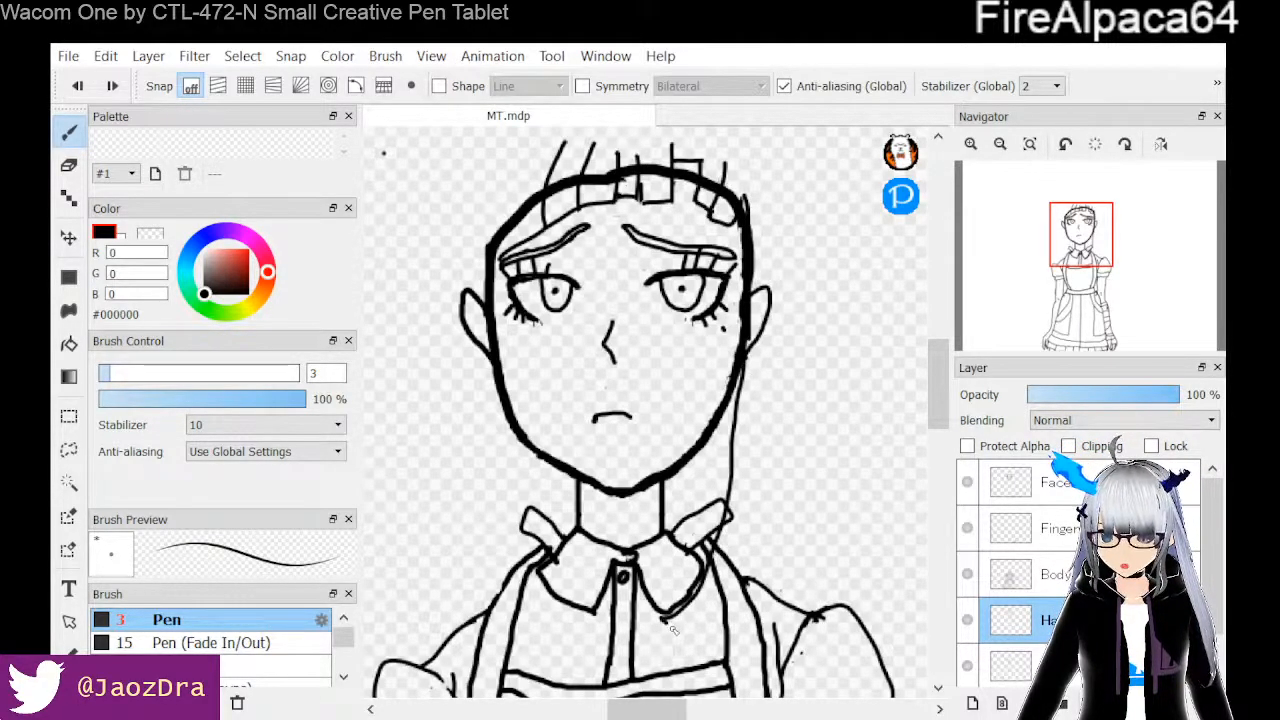
{"action": "mouse_move", "coordinate": [673, 630]}
{"action": "left_mouse_down"}
{"action": "mouse_move", "coordinate": [700, 628]}
{"action": "mouse_move", "coordinate": [716, 602]}
{"action": "mouse_move", "coordinate": [748, 494]}
{"action": "mouse_move", "coordinate": [767, 326]}
{"action": "mouse_move", "coordinate": [753, 296]}
{"action": "left_mouse_up"}
{"action": "key", "text": "ctrl+z"}
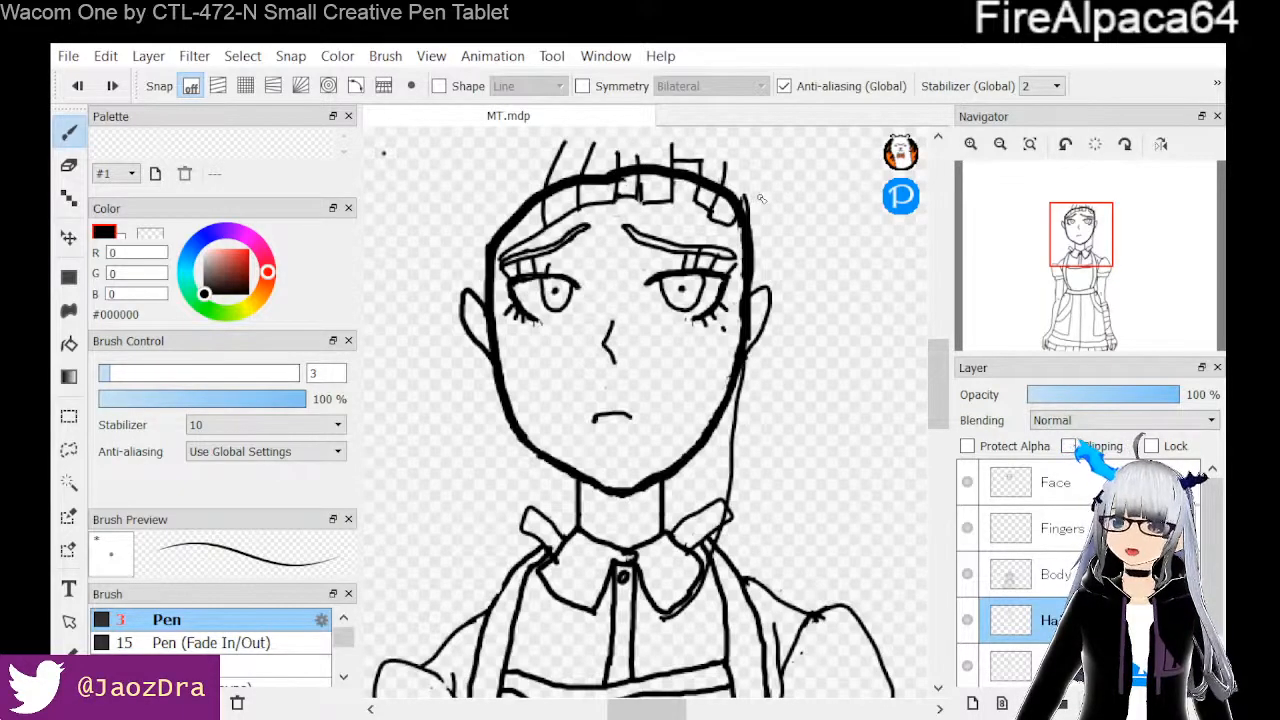
Draw a straight outer side for the lock past the character's left ear, and erase its lower half together with the old inner side
{"action": "left_click_drag", "start_coordinate": [760, 199], "coordinate": [746, 554]}
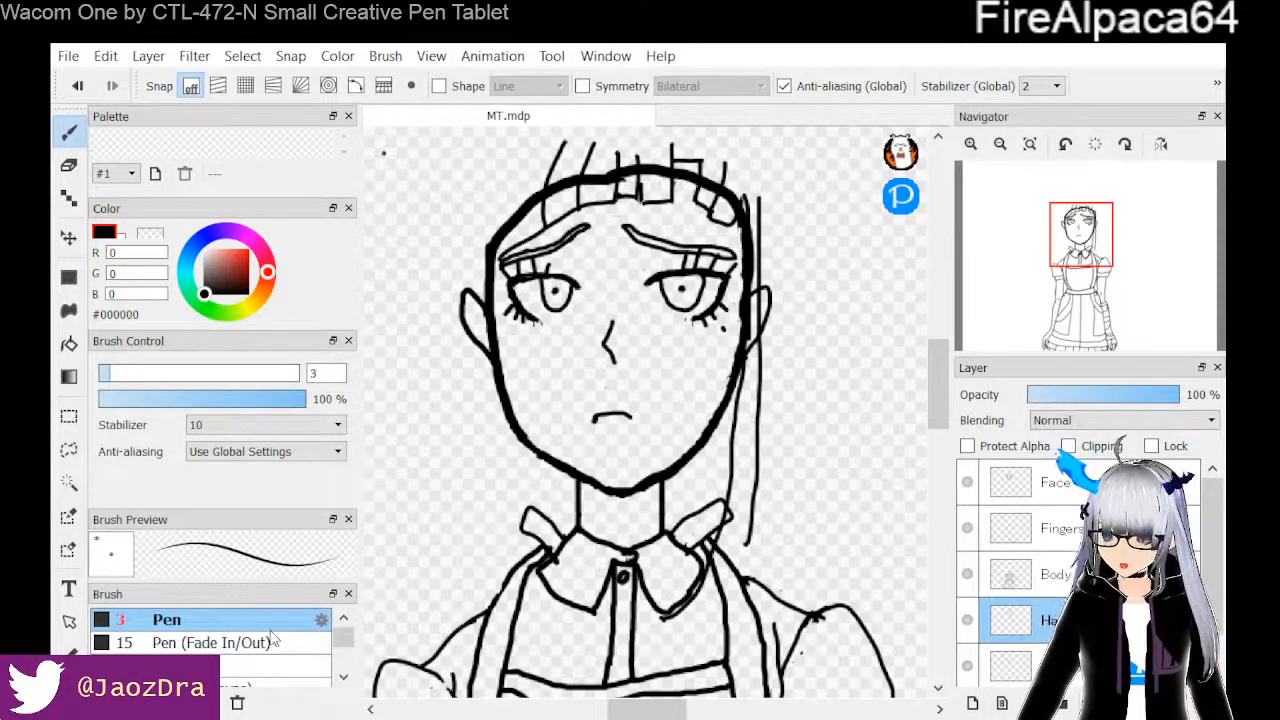
{"action": "left_click", "coordinate": [69, 165]}
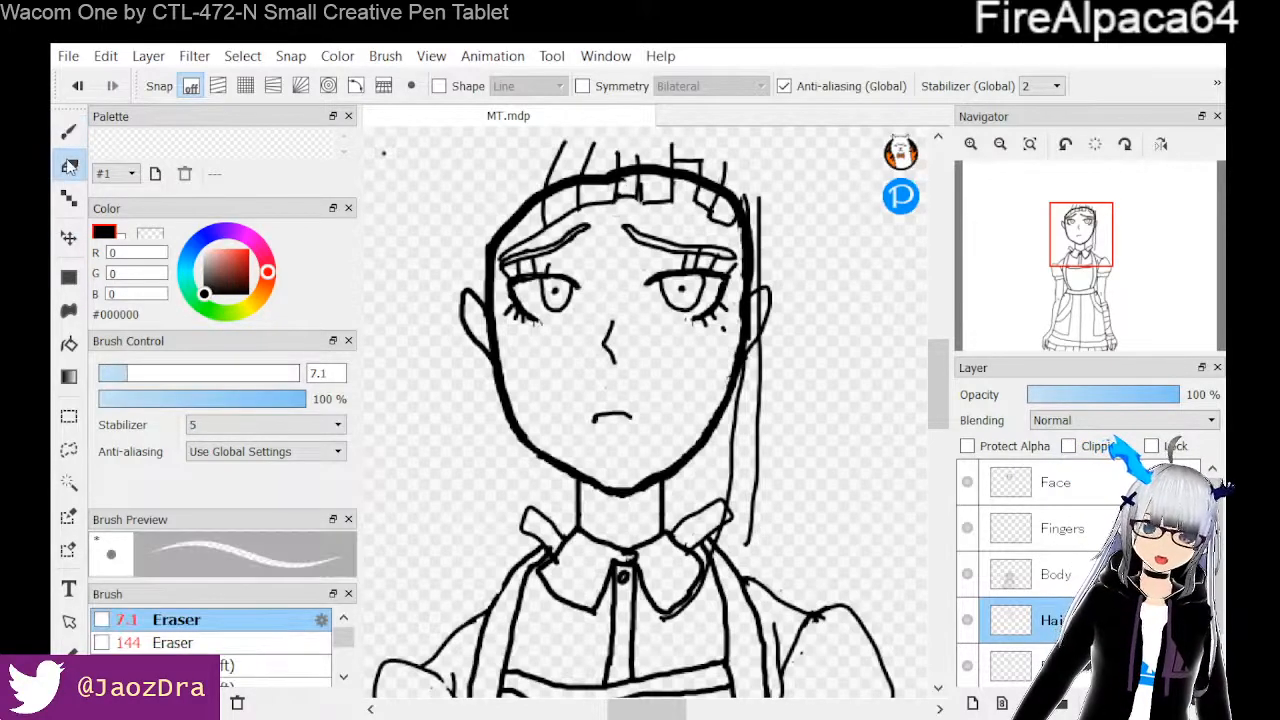
{"action": "mouse_move", "coordinate": [742, 550]}
{"action": "left_mouse_down"}
{"action": "mouse_move", "coordinate": [758, 418]}
{"action": "mouse_move", "coordinate": [760, 432]}
{"action": "left_mouse_up"}
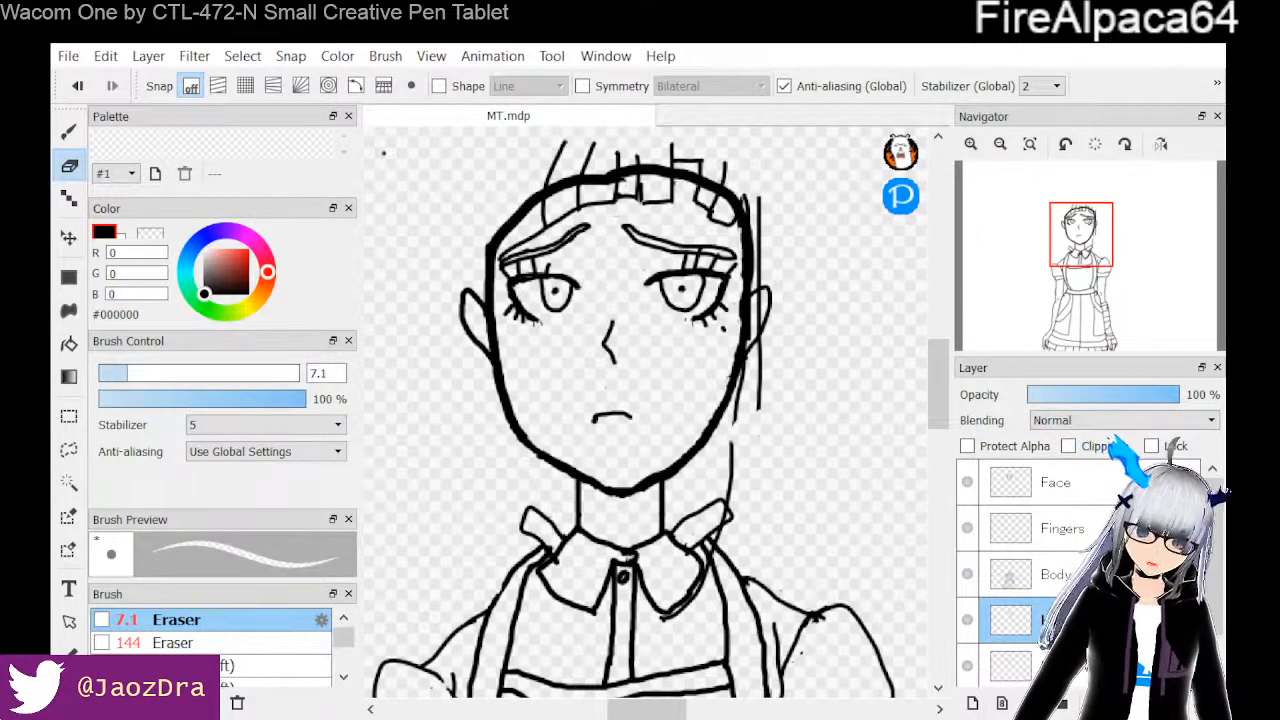
{"action": "left_click", "coordinate": [69, 131]}
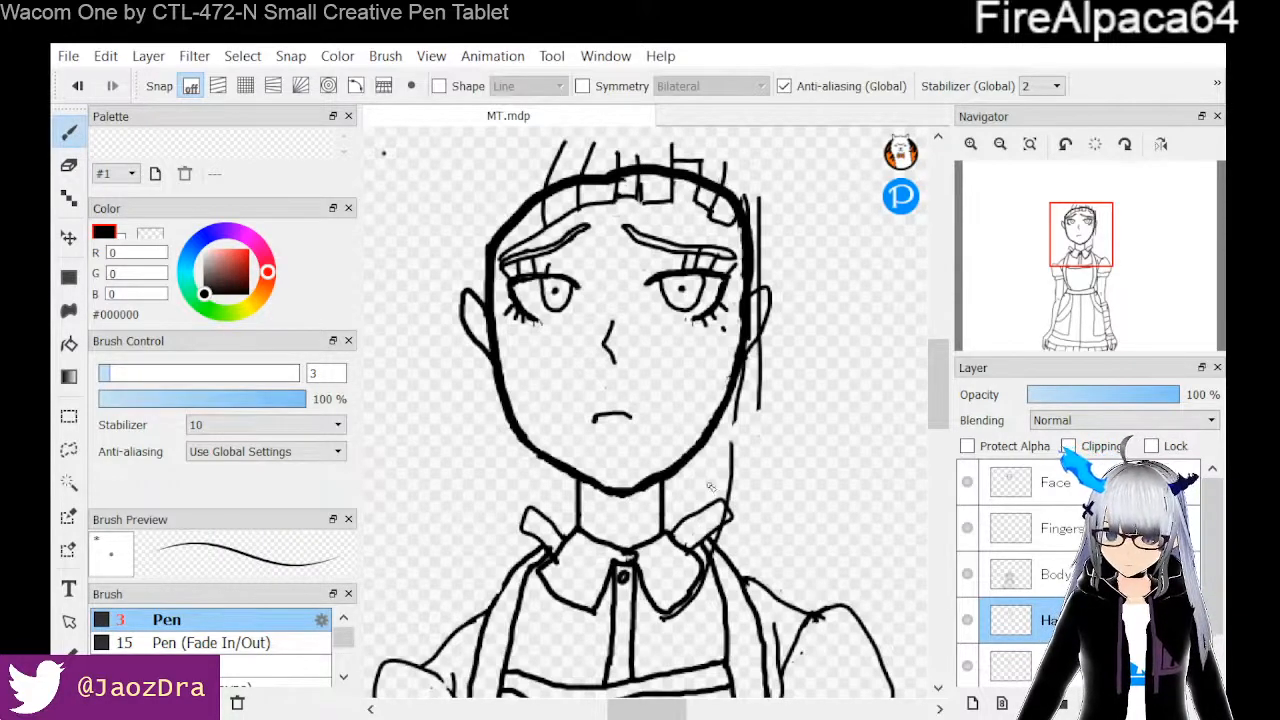
{"action": "left_click", "coordinate": [69, 165]}
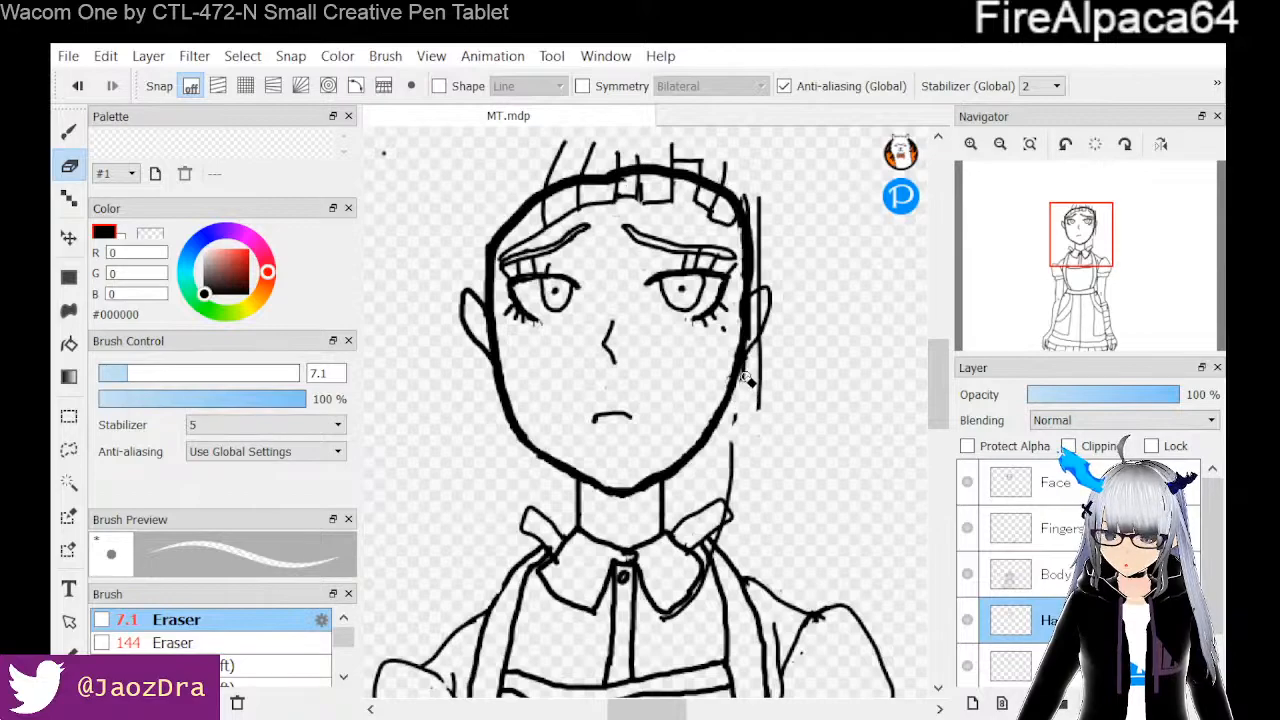
{"action": "mouse_move", "coordinate": [740, 412]}
{"action": "left_mouse_down"}
{"action": "mouse_move", "coordinate": [730, 516]}
{"action": "mouse_move", "coordinate": [712, 537]}
{"action": "left_mouse_up"}
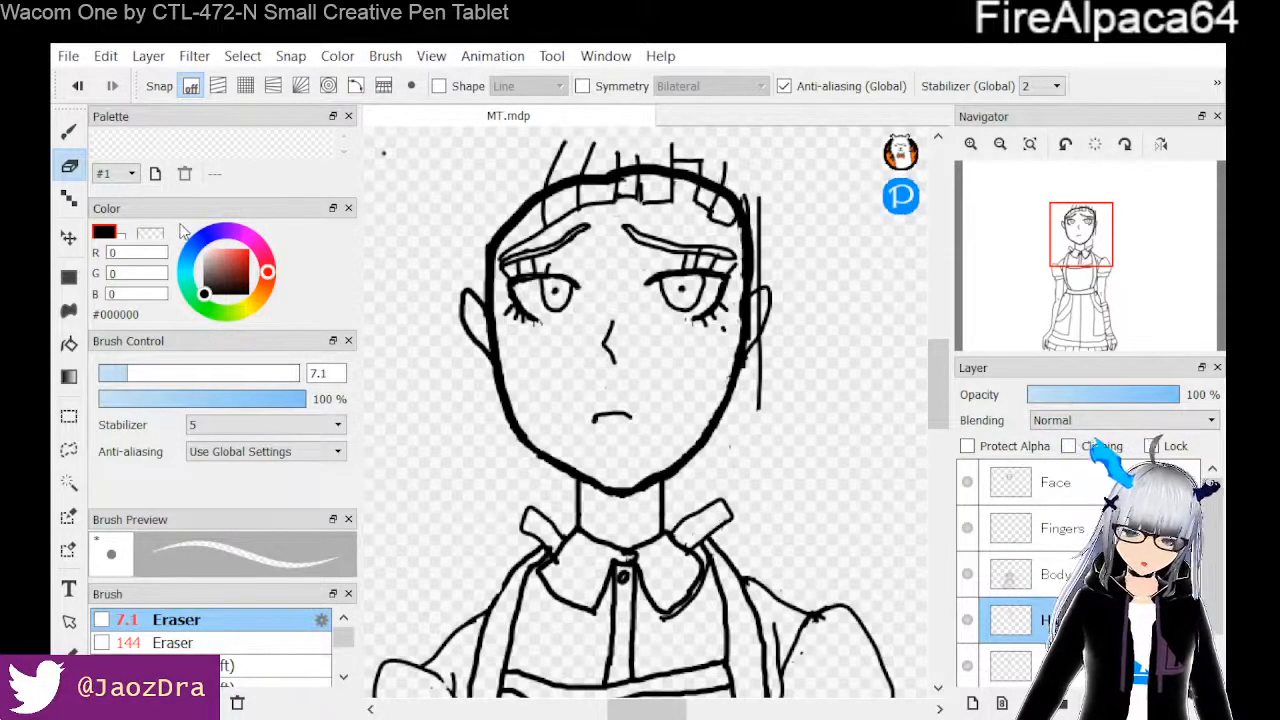
Redraw the lock's inner side from the collar up to the jaw, and continue its outer side down to a slanted tip below the collar
{"action": "left_click", "coordinate": [69, 131]}
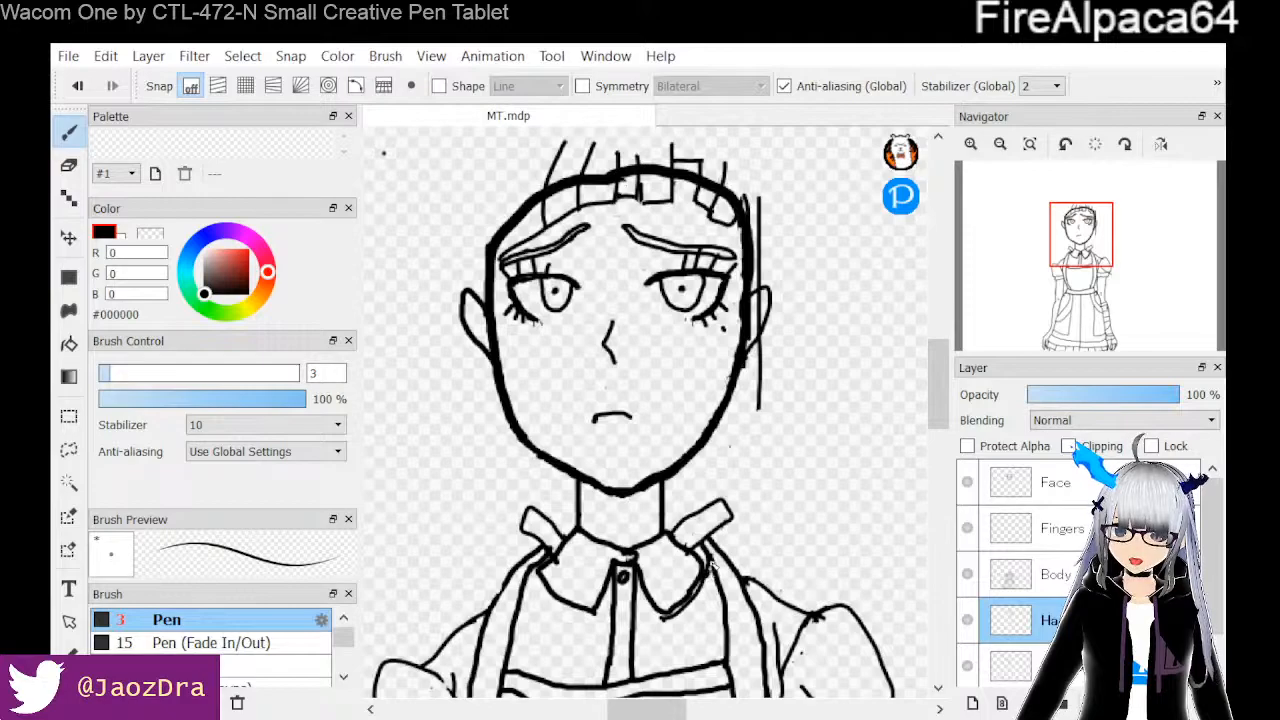
{"action": "left_click_drag", "start_coordinate": [724, 538], "coordinate": [739, 492]}
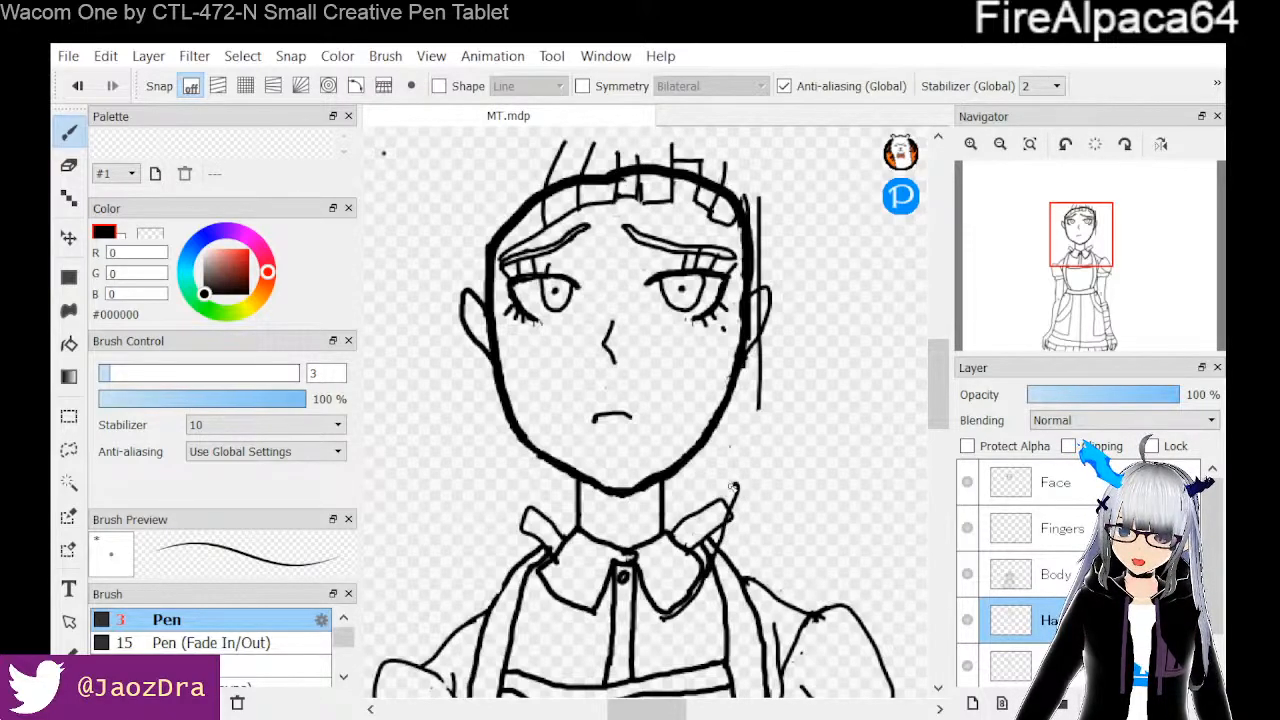
{"action": "left_click_drag", "start_coordinate": [737, 480], "coordinate": [739, 410]}
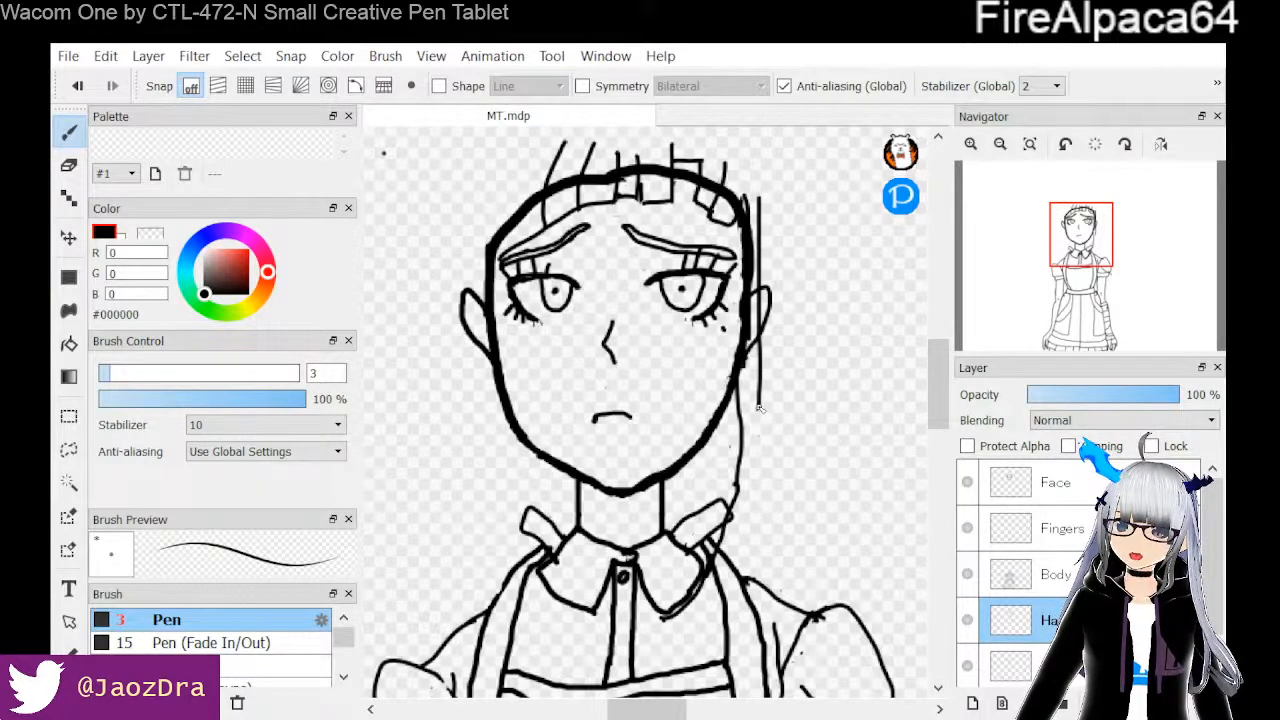
{"action": "mouse_move", "coordinate": [760, 407]}
{"action": "left_mouse_down"}
{"action": "mouse_move", "coordinate": [740, 539]}
{"action": "mouse_move", "coordinate": [683, 637]}
{"action": "left_mouse_up"}
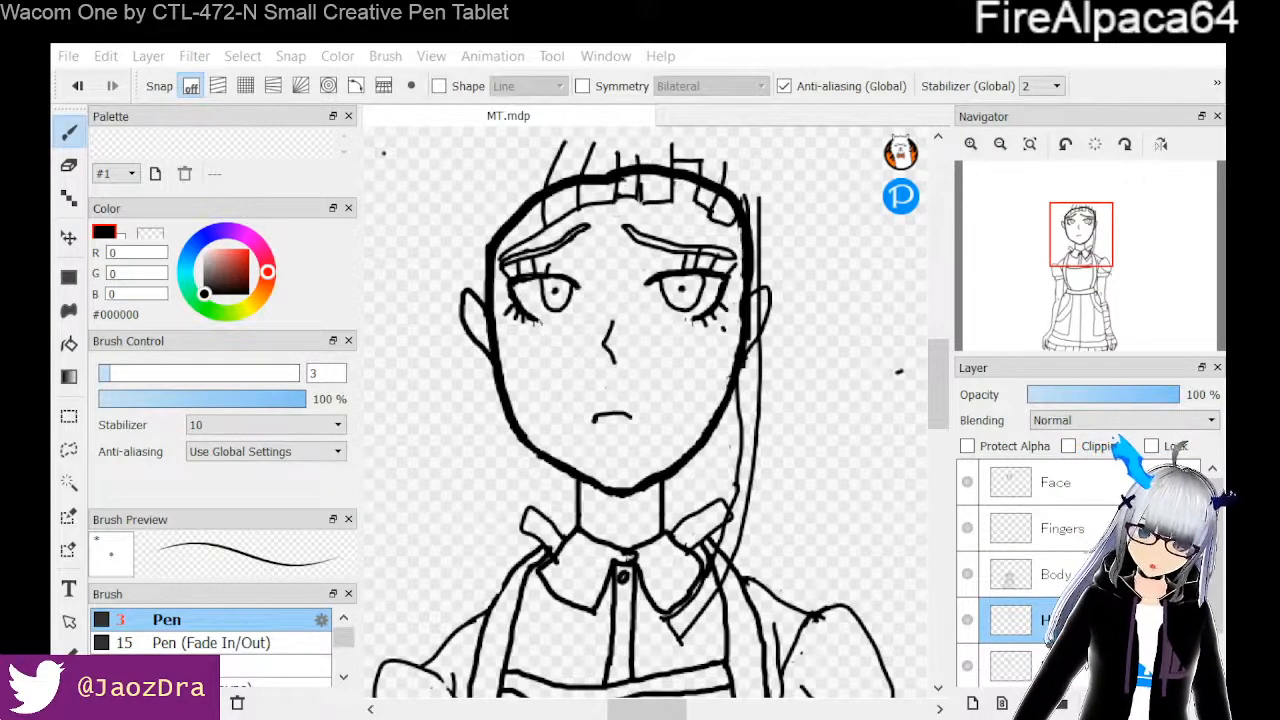
Erase the upper part of the lock's outer side beside the left ear and redraw it closer to the head
{"action": "left_click", "coordinate": [69, 165]}
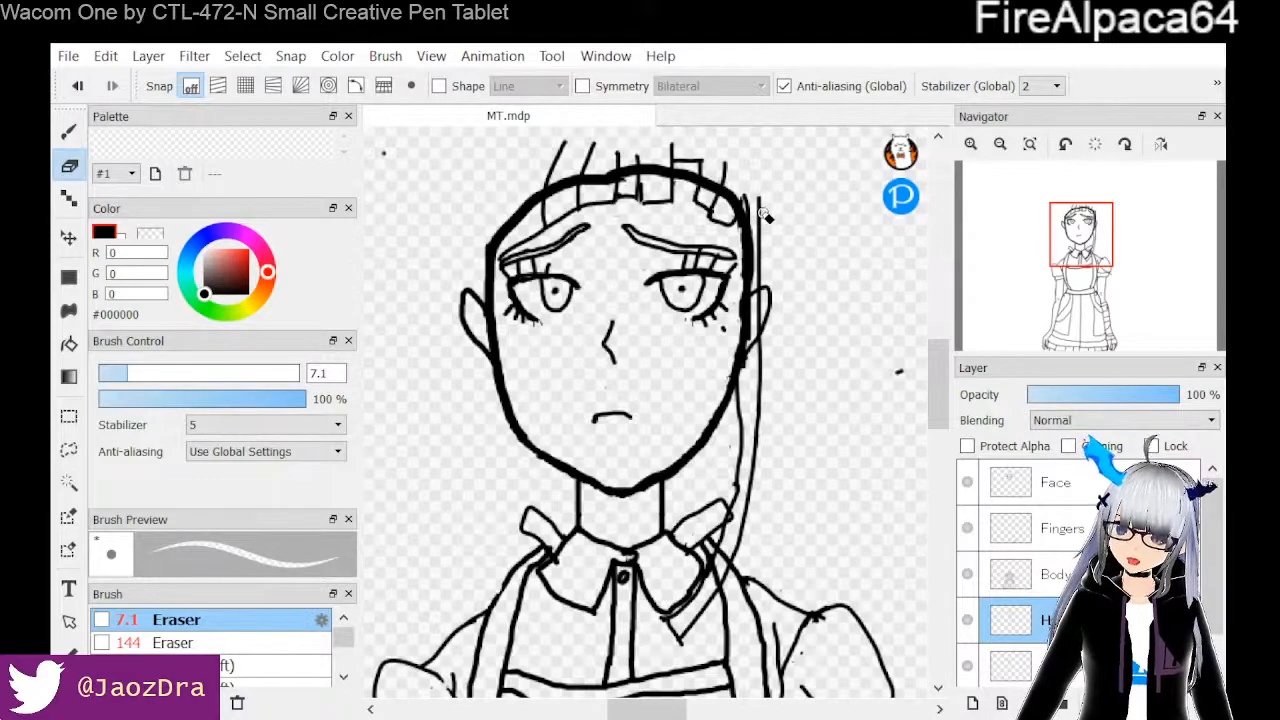
{"action": "left_click_drag", "start_coordinate": [764, 202], "coordinate": [756, 352]}
{"action": "left_click", "coordinate": [69, 132]}
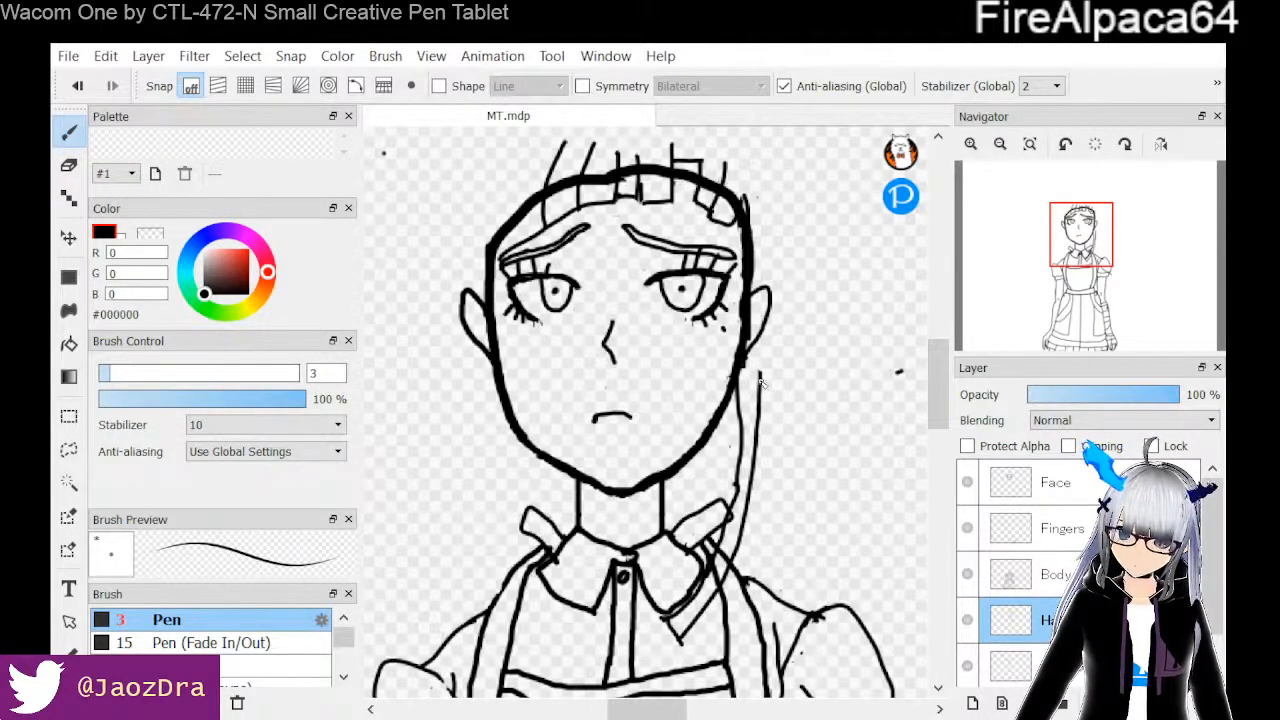
{"action": "left_click_drag", "start_coordinate": [760, 385], "coordinate": [755, 257]}
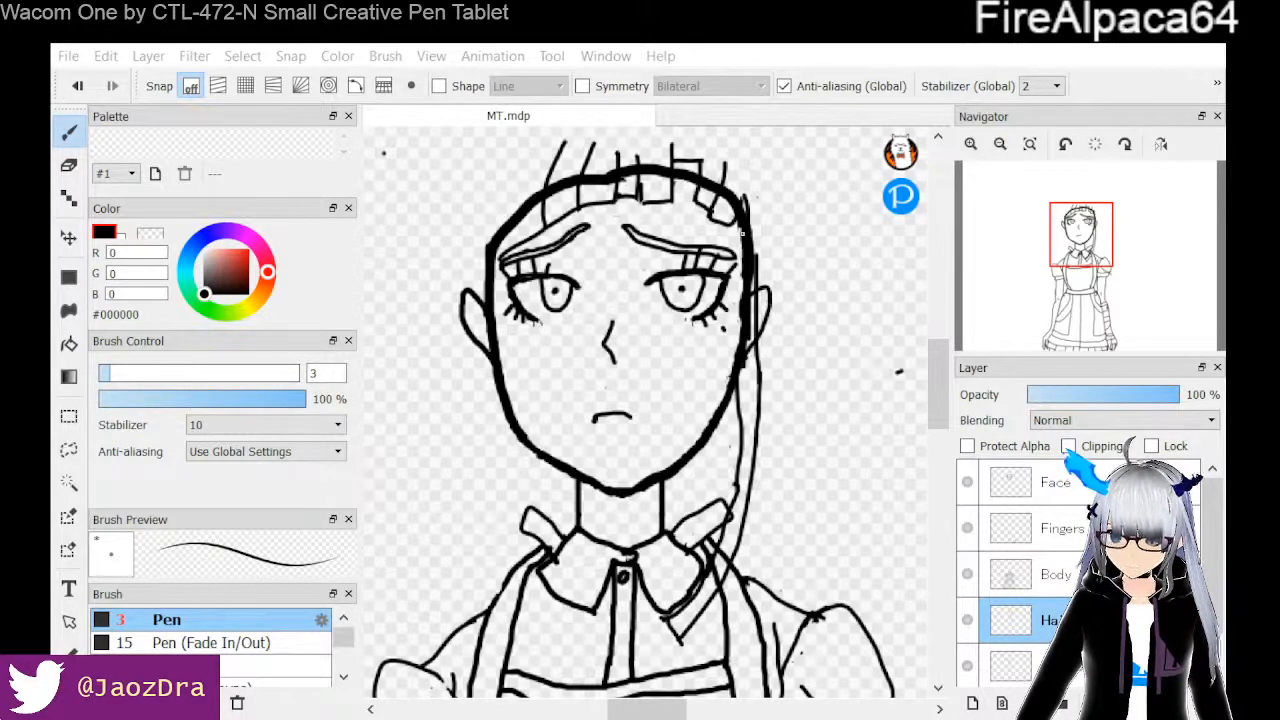
Try a strand sweeping outward from the character's left temple, first short and again longer, undoing both attempts
{"action": "left_click_drag", "start_coordinate": [745, 200], "coordinate": [787, 276]}
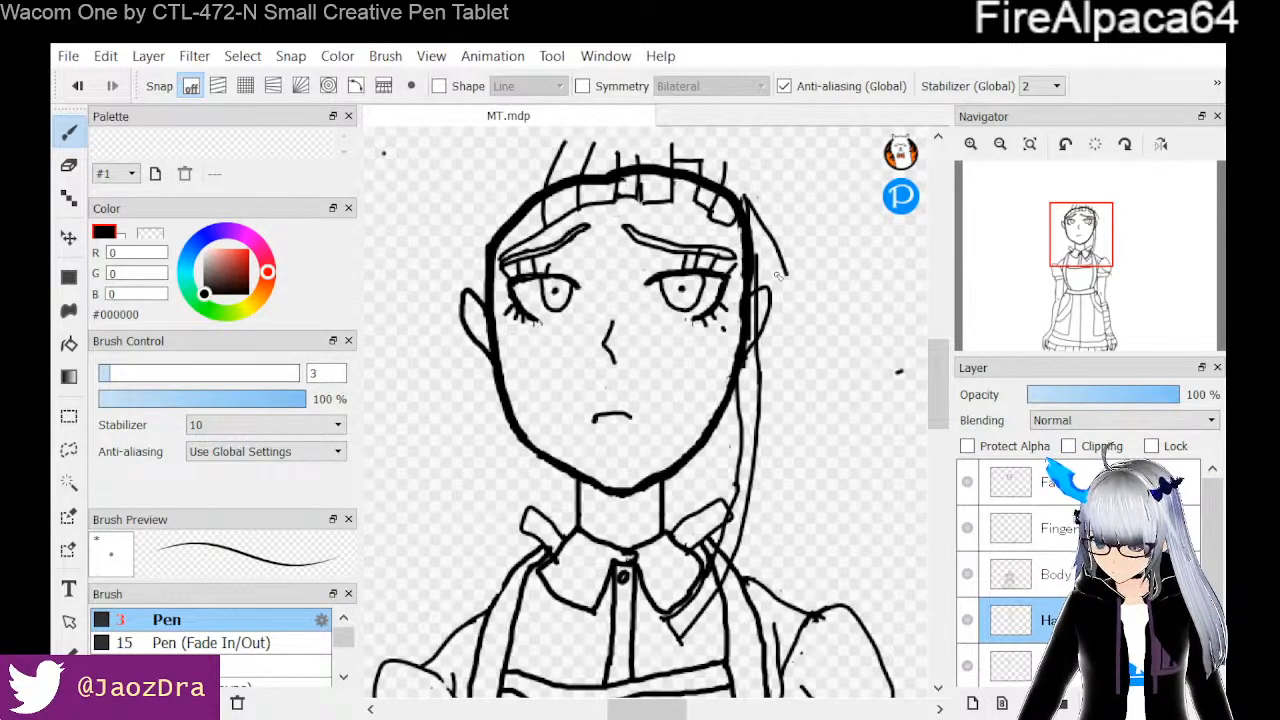
{"action": "key", "text": "ctrl+z"}
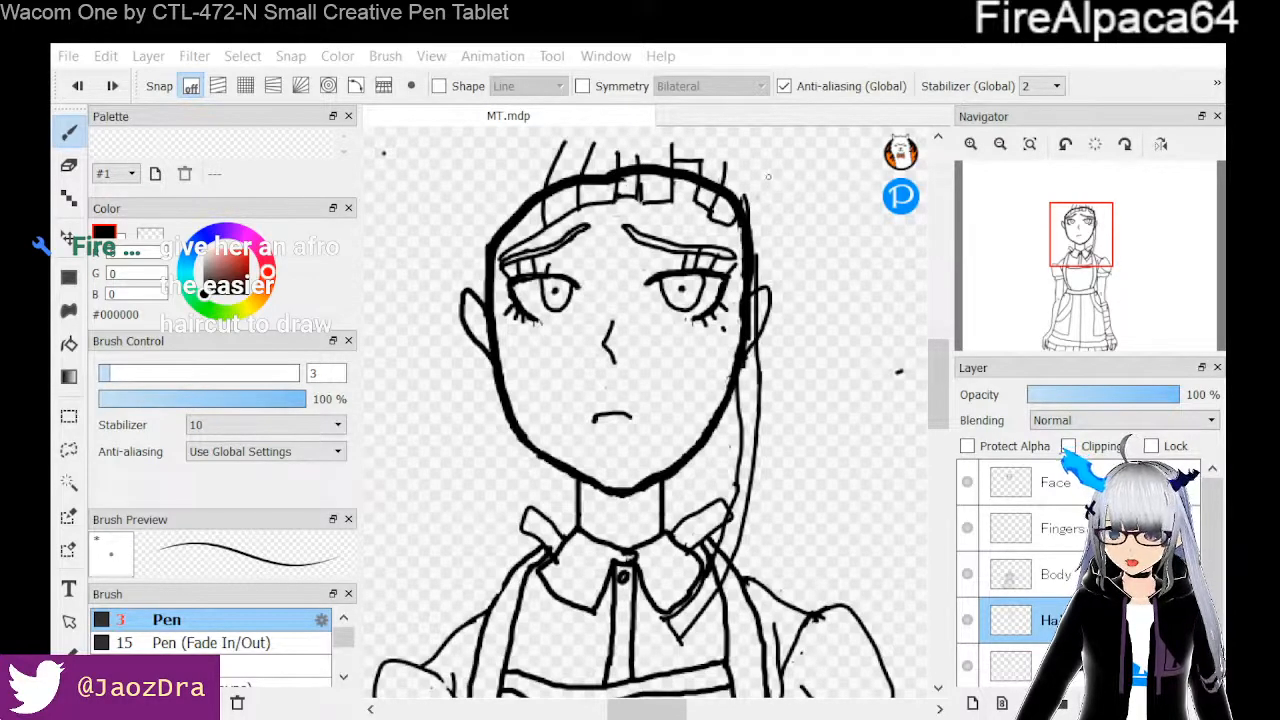
{"action": "left_click_drag", "start_coordinate": [754, 188], "coordinate": [848, 334]}
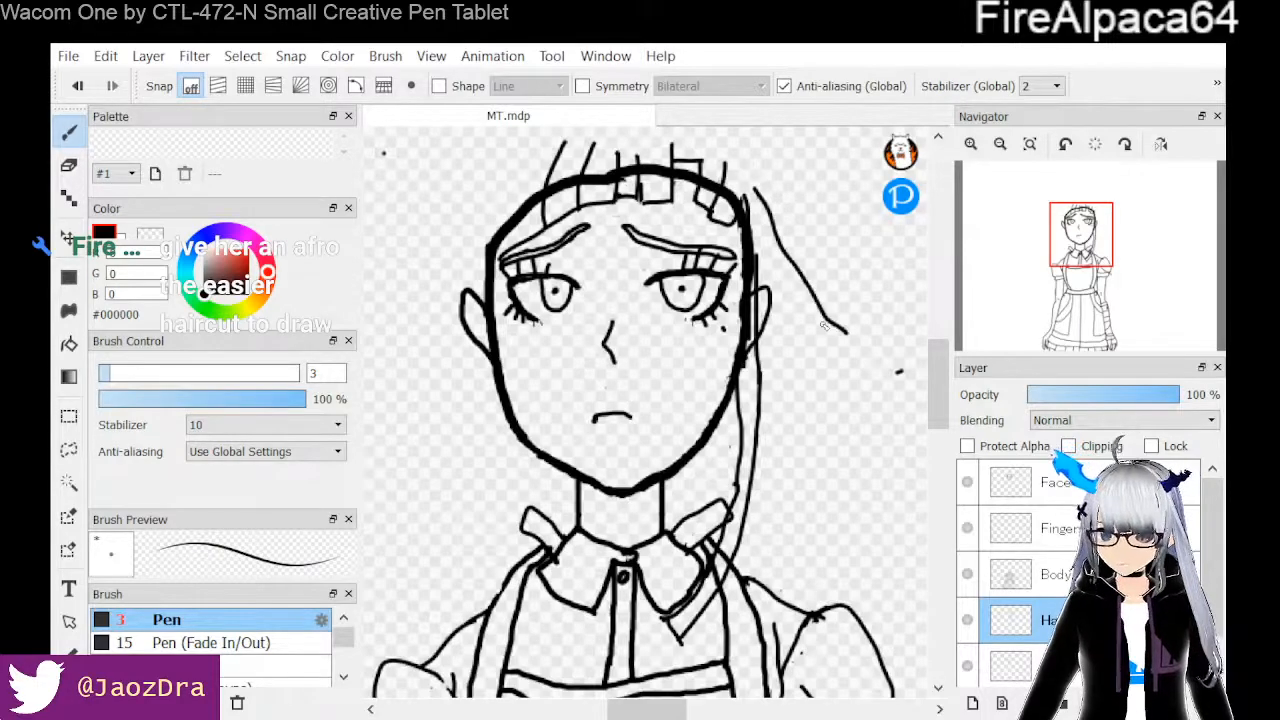
{"action": "key", "text": "ctrl+z"}
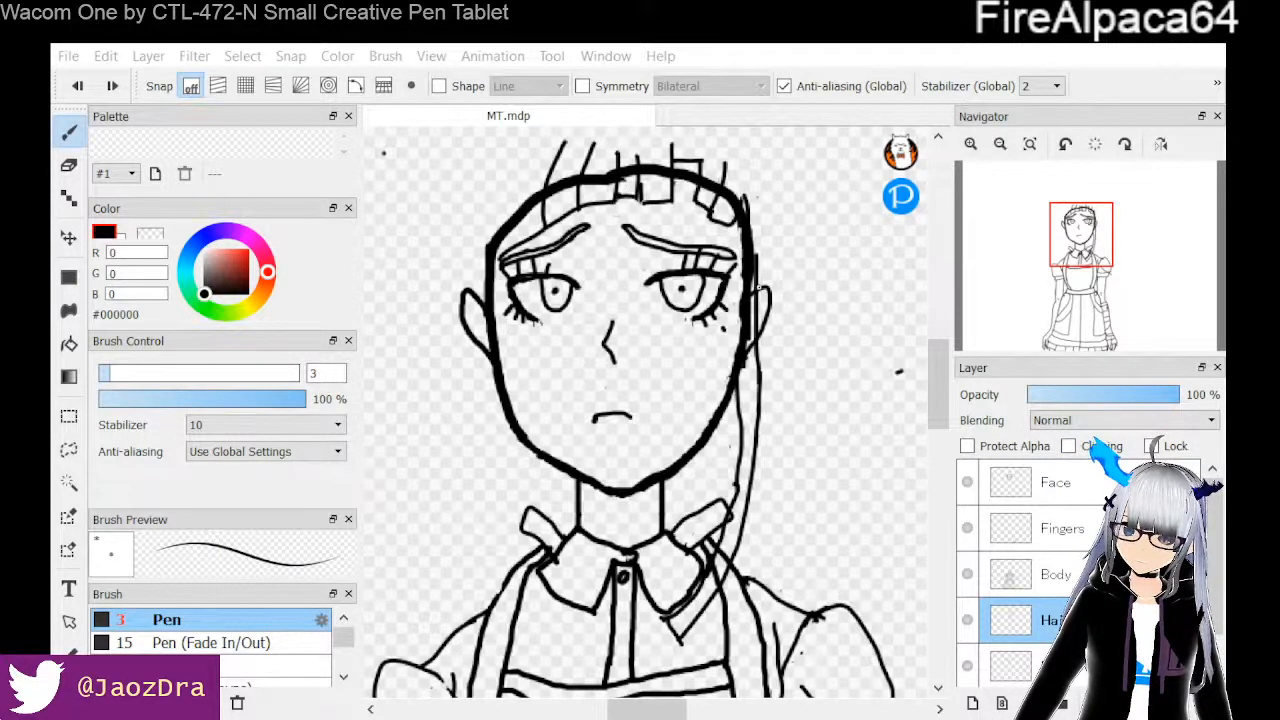
Replace the lock's upper outer side with a straight 3 px Pen line from the left temple past the ear, joined to the lower part
{"action": "mouse_move", "coordinate": [759, 288]}
{"action": "left_mouse_down"}
{"action": "mouse_move", "coordinate": [763, 186]}
{"action": "mouse_move", "coordinate": [756, 336]}
{"action": "left_mouse_up"}
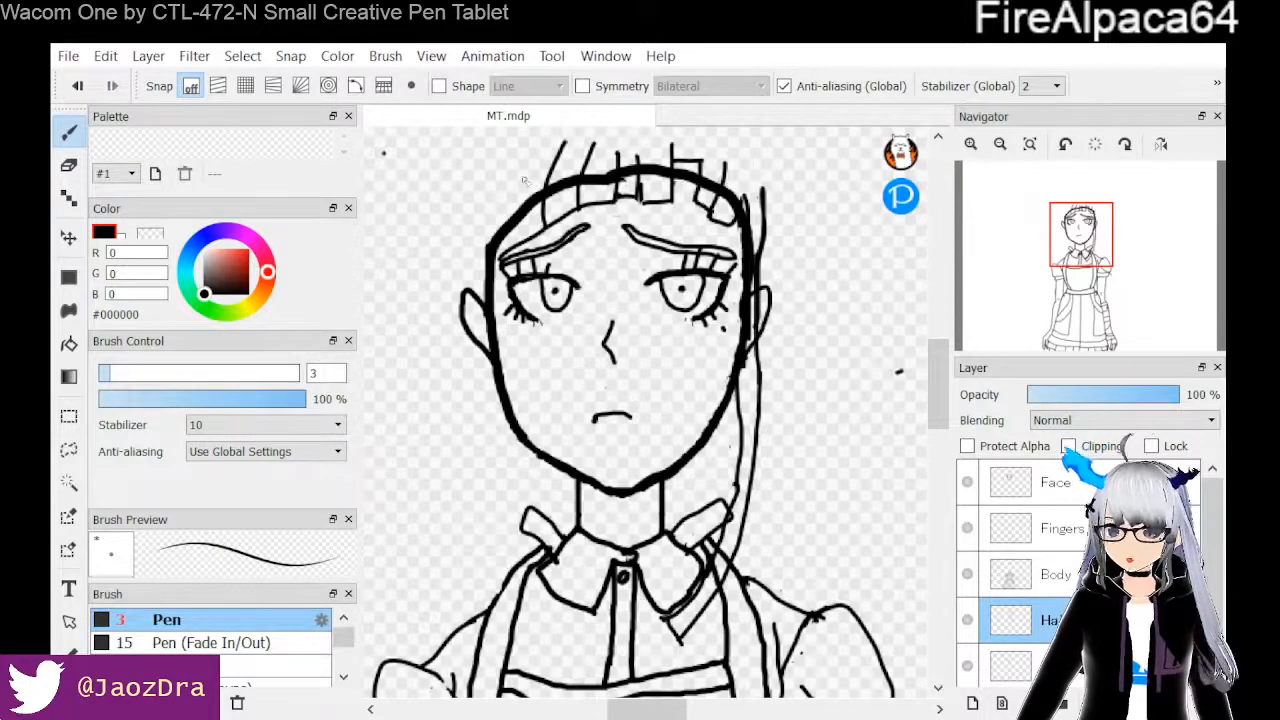
{"action": "left_click", "coordinate": [69, 165]}
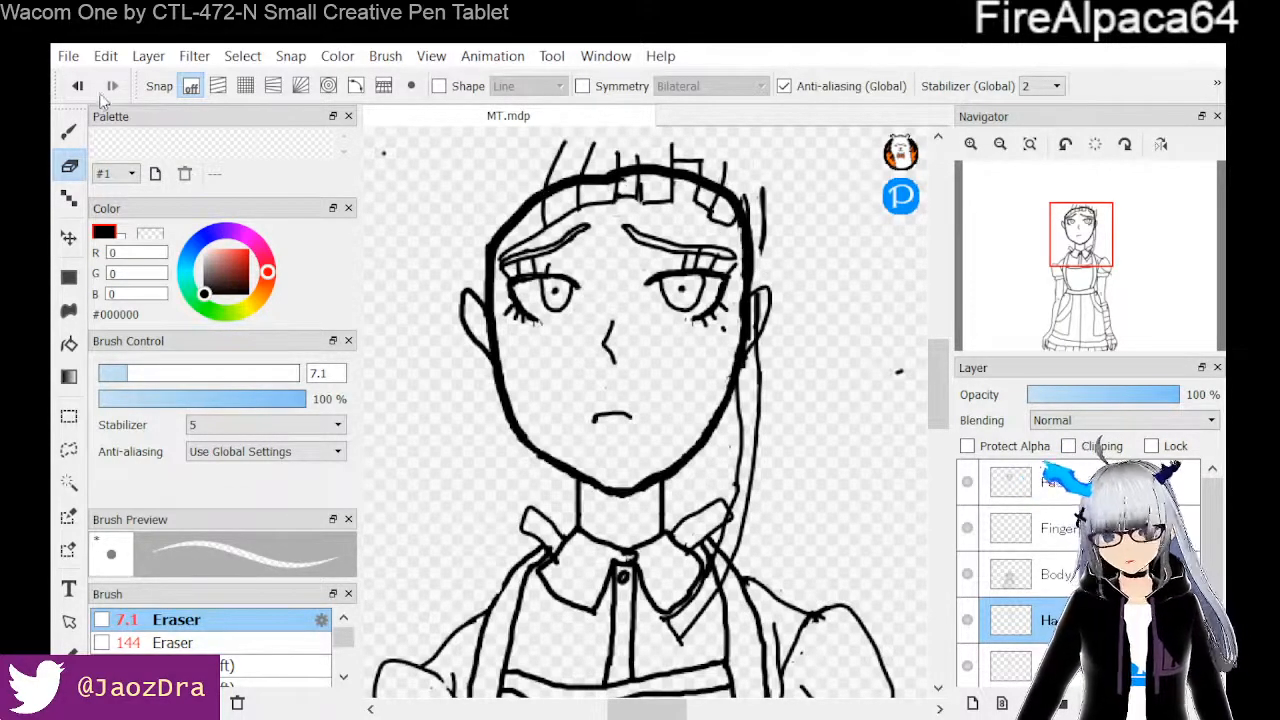
{"action": "left_click", "coordinate": [69, 131]}
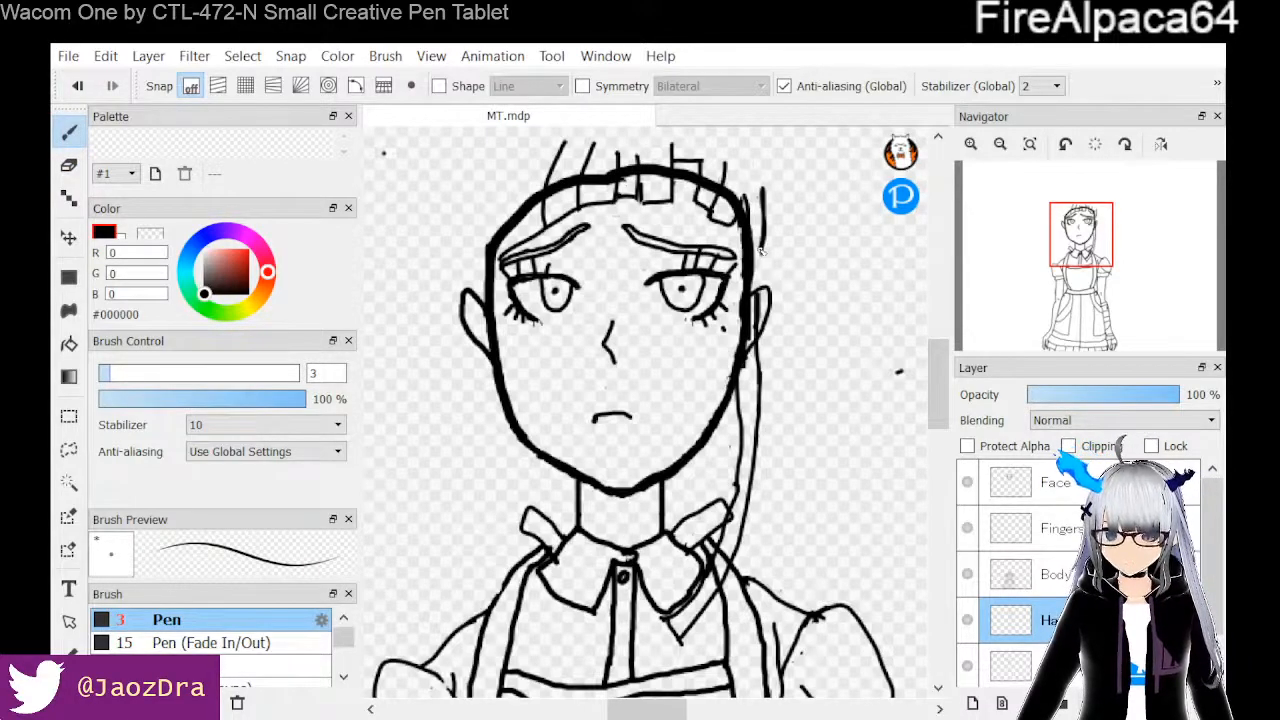
{"action": "left_click_drag", "start_coordinate": [763, 240], "coordinate": [757, 396]}
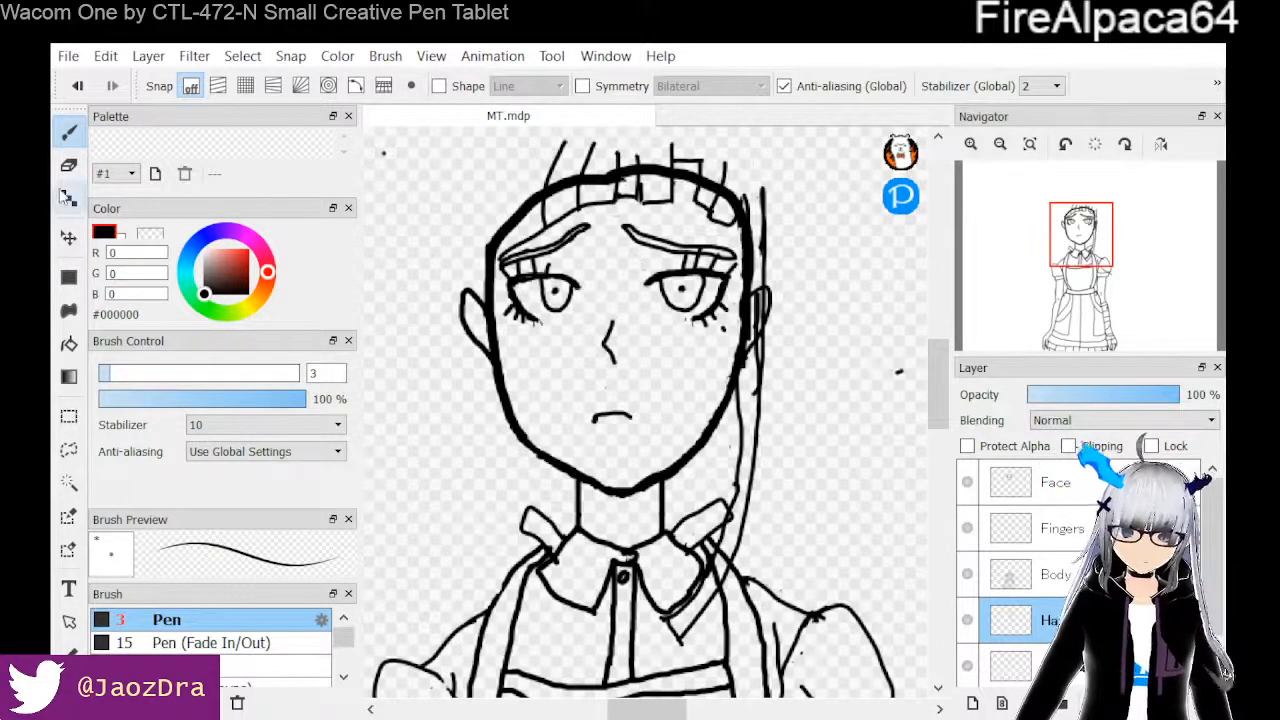
{"action": "key", "text": "e"}
{"action": "mouse_move", "coordinate": [756, 299]}
{"action": "left_mouse_down"}
{"action": "mouse_move", "coordinate": [755, 416]}
{"action": "mouse_move", "coordinate": [757, 398]}
{"action": "left_mouse_up"}
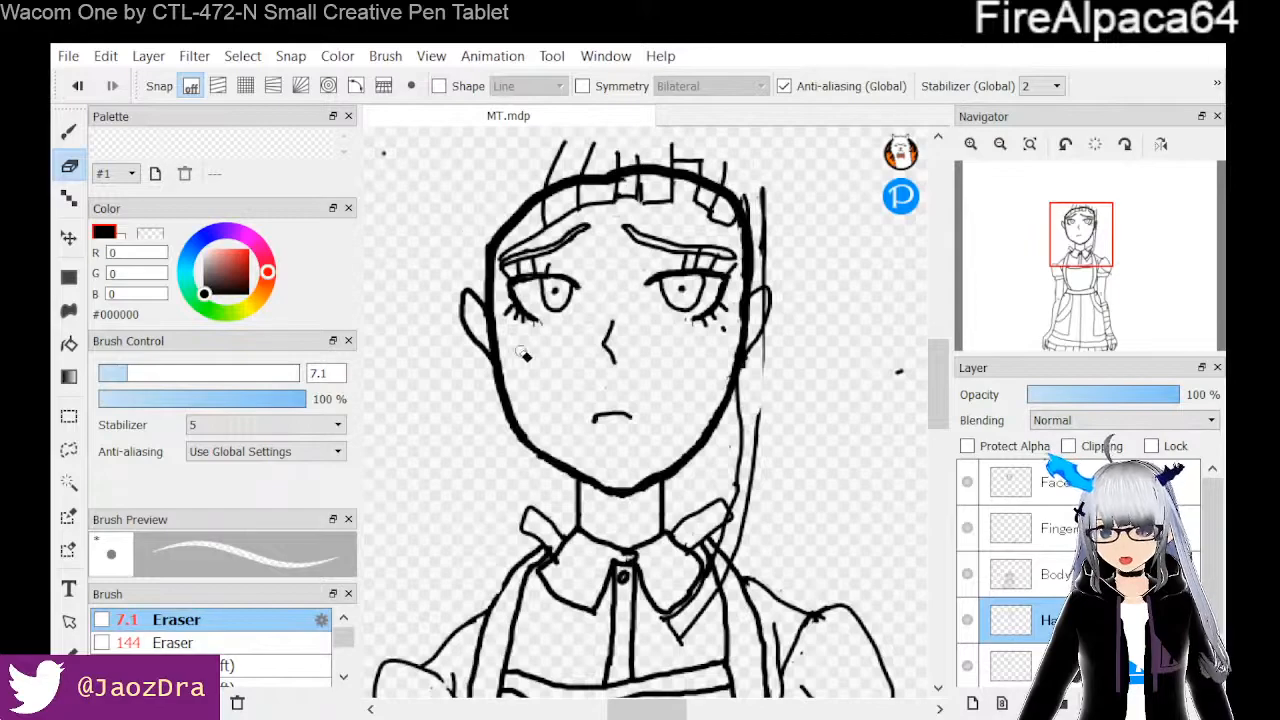
{"action": "left_click", "coordinate": [69, 132]}
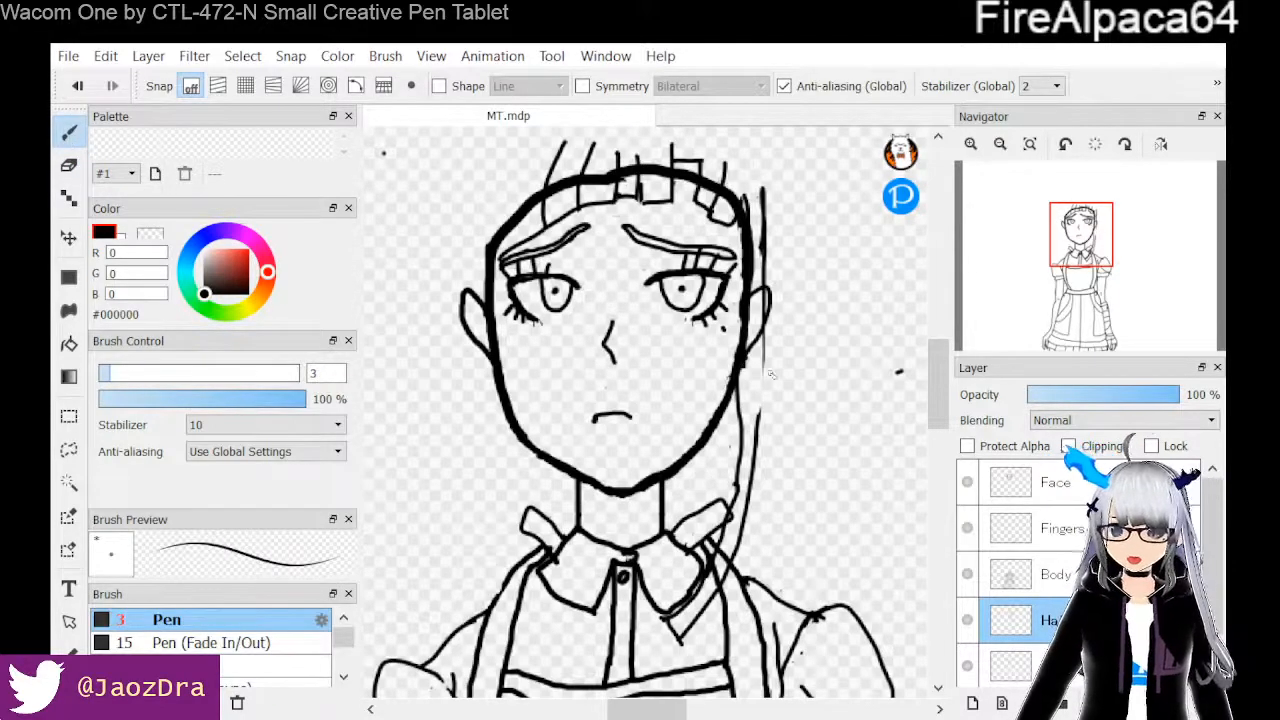
{"action": "left_click_drag", "start_coordinate": [762, 362], "coordinate": [754, 434]}
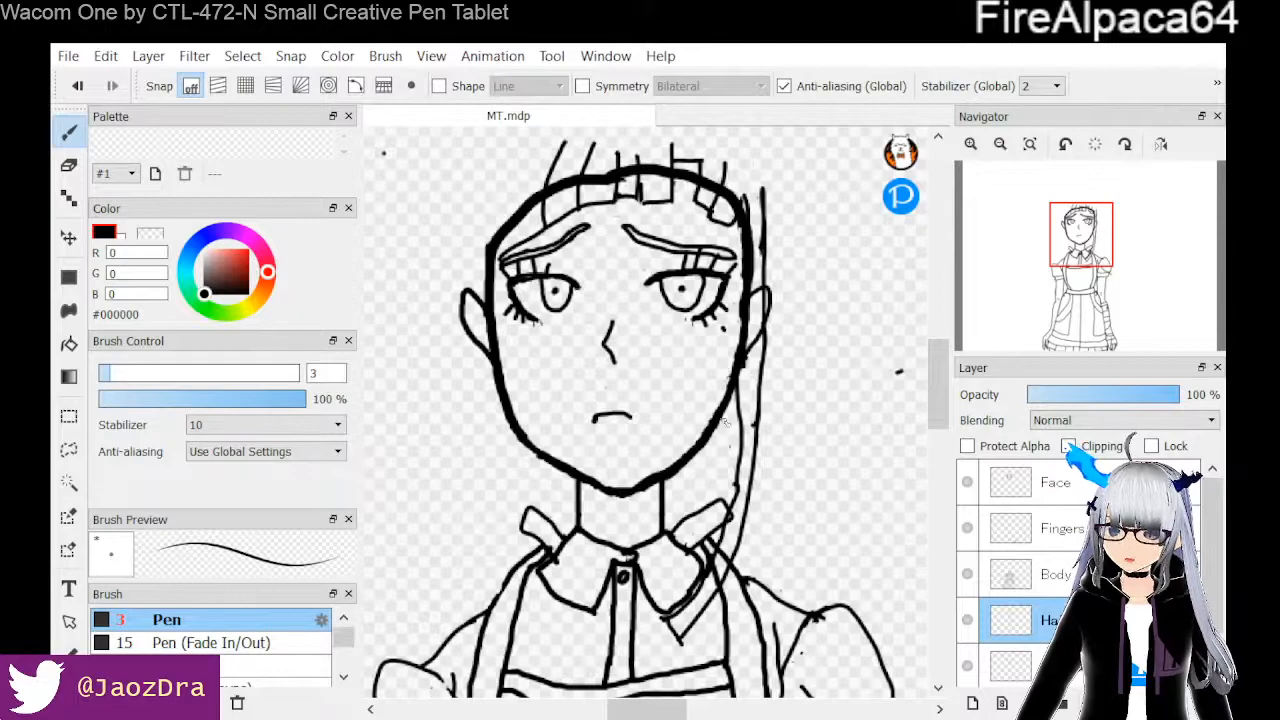
Erase the upper end of the lock's inner side along the jaw and redraw it rising to the left ear
{"action": "left_click", "coordinate": [69, 165]}
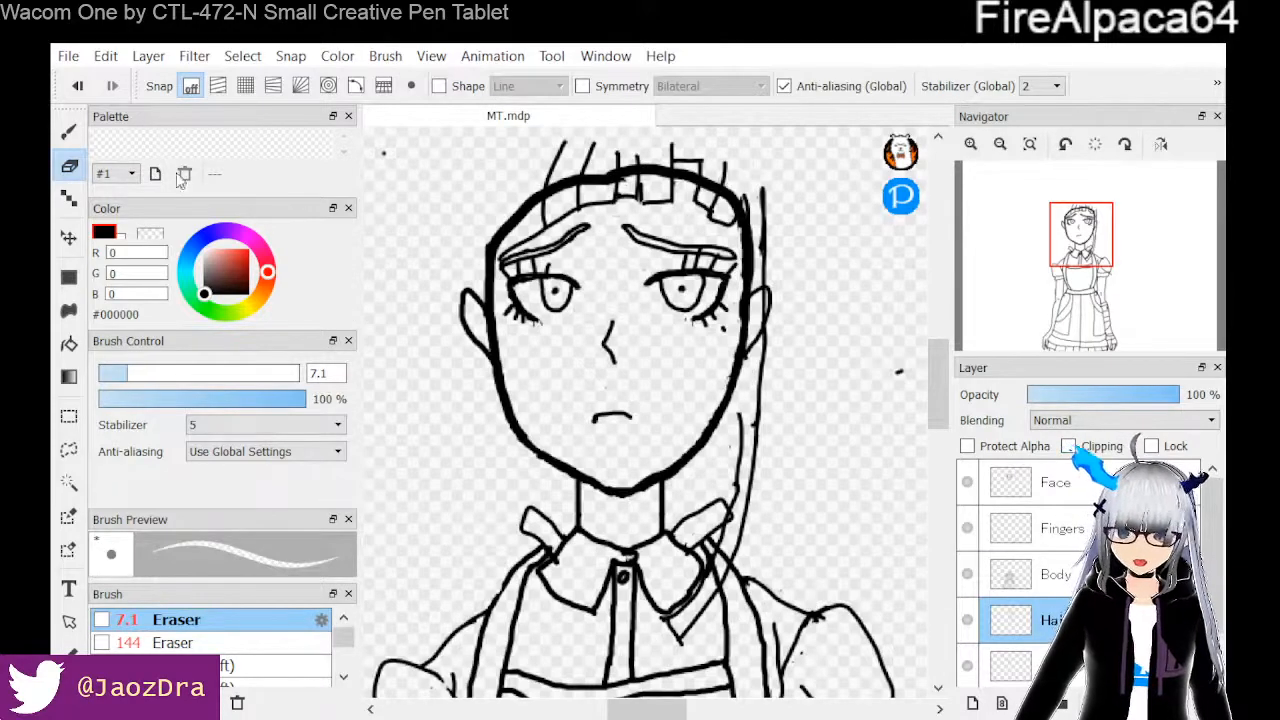
{"action": "left_click", "coordinate": [69, 132]}
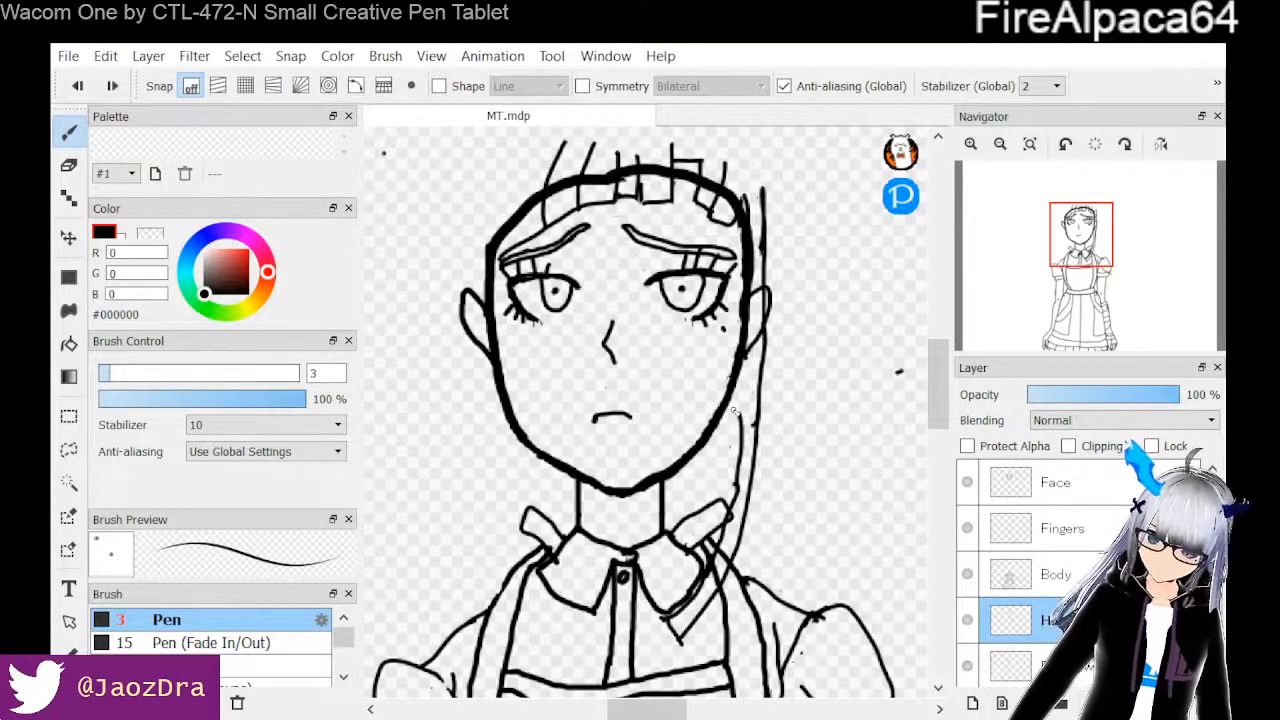
{"action": "left_click", "coordinate": [69, 166]}
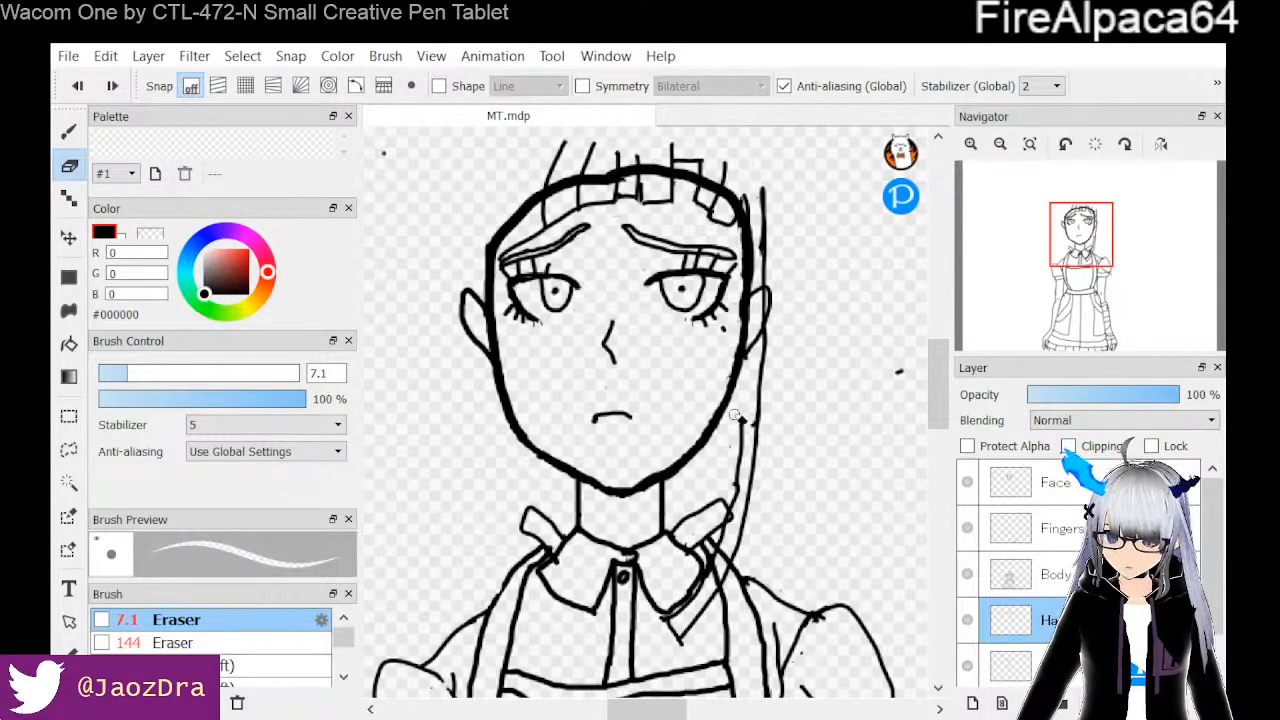
{"action": "left_click", "coordinate": [69, 131]}
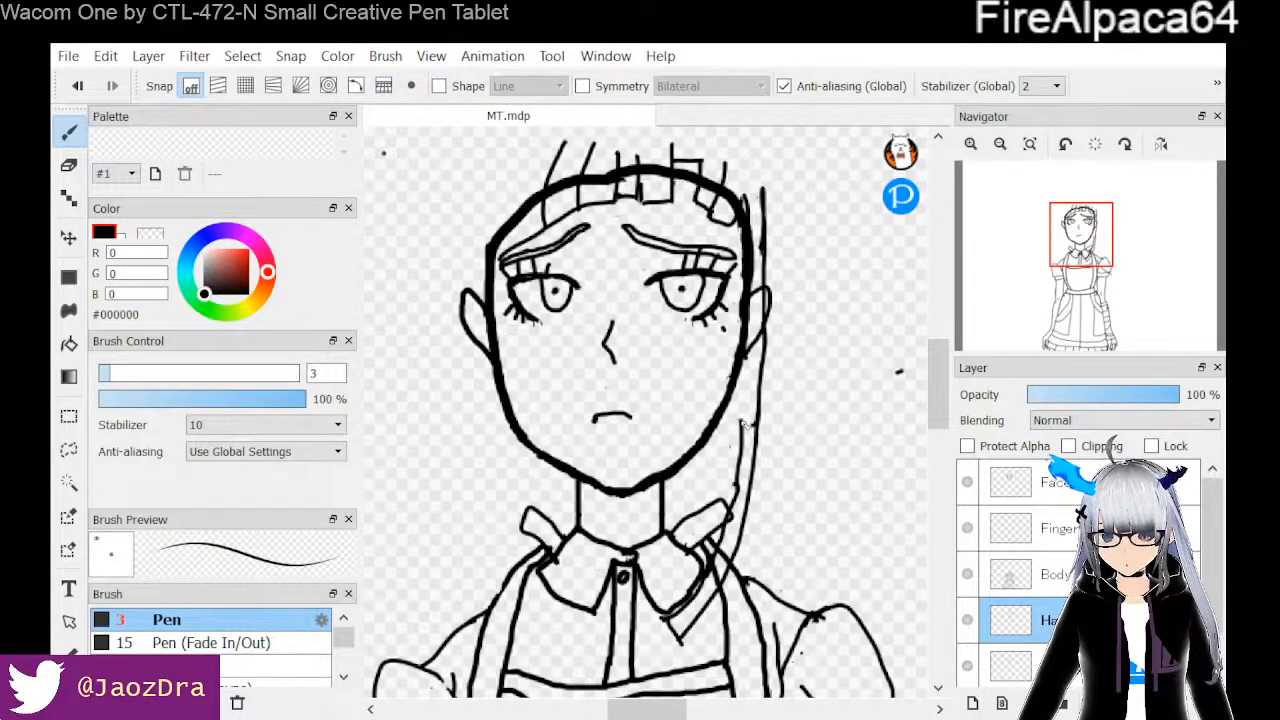
{"action": "left_click_drag", "start_coordinate": [742, 424], "coordinate": [750, 349]}
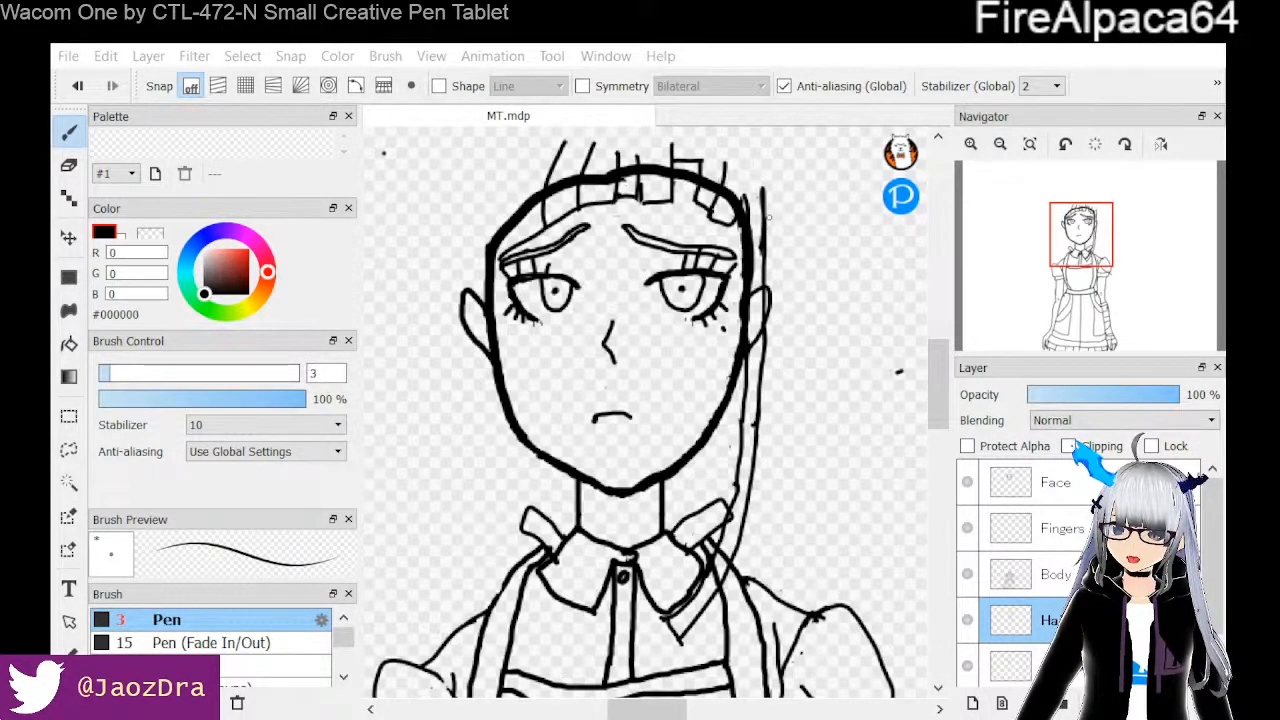
Draw a strand curving outward from the lock beside the left temple, and remove the two trial strokes for its lower side
{"action": "left_click_drag", "start_coordinate": [766, 218], "coordinate": [812, 352]}
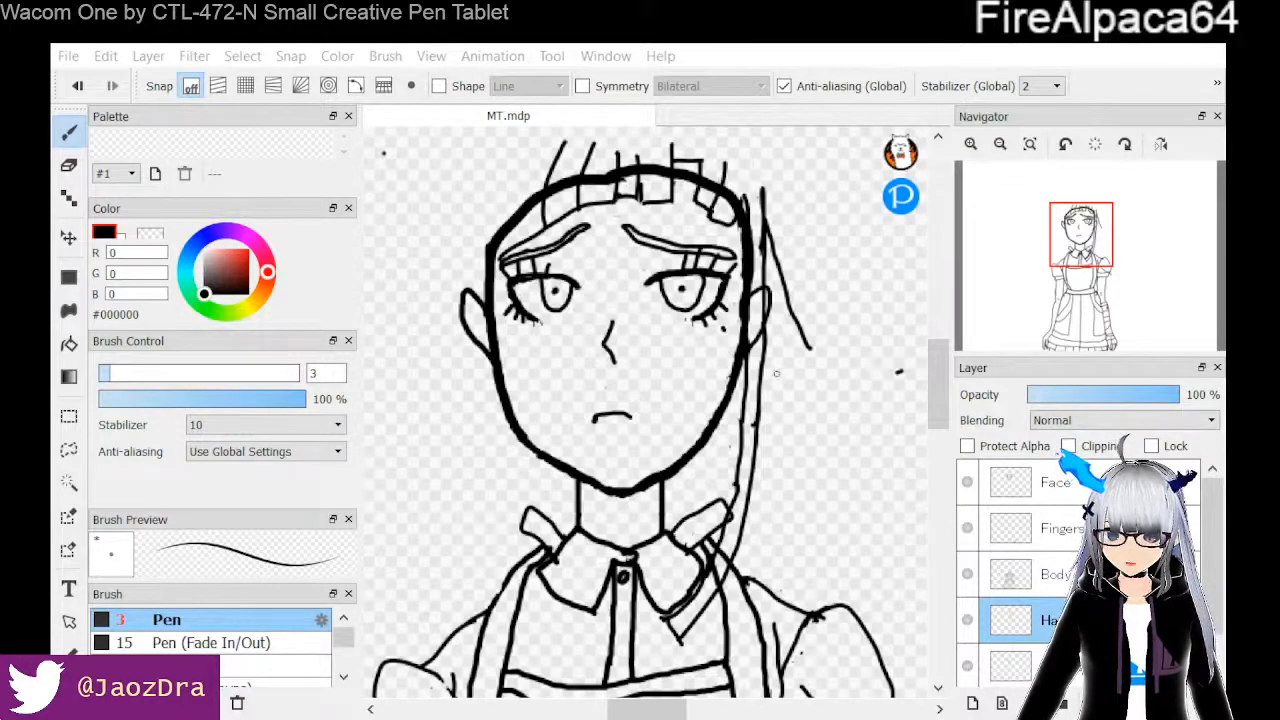
{"action": "left_click_drag", "start_coordinate": [773, 326], "coordinate": [798, 364]}
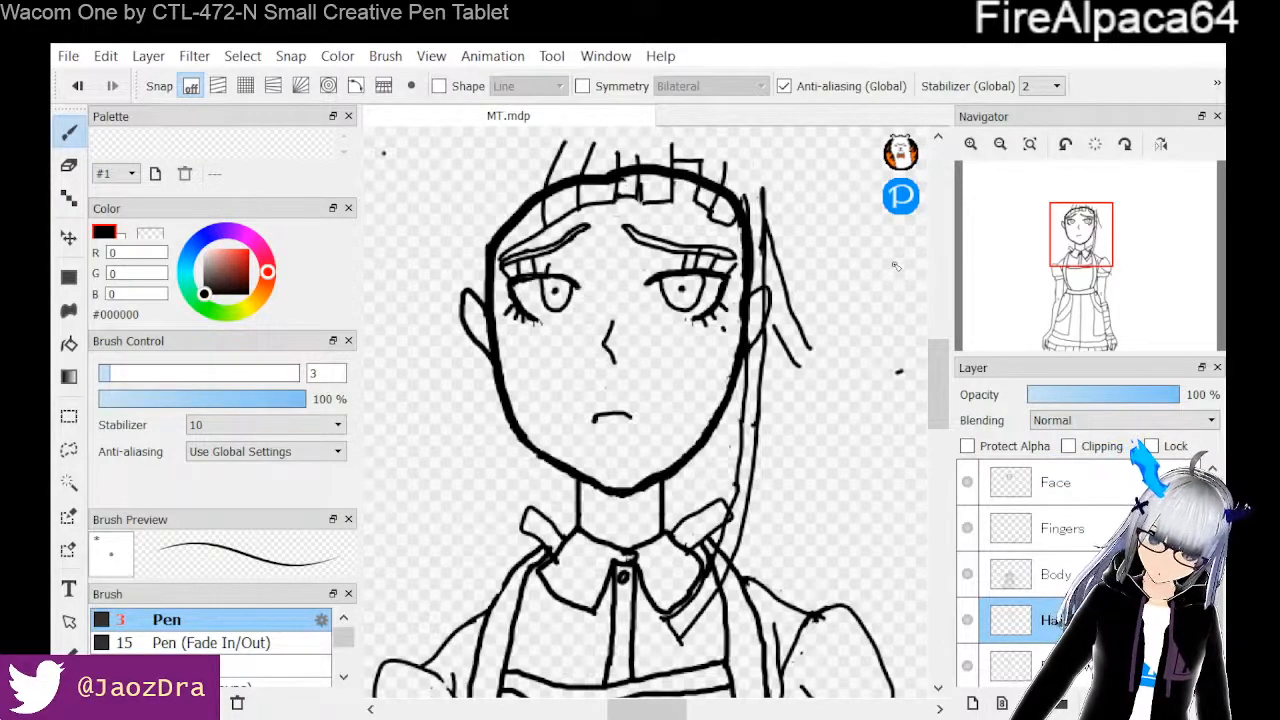
{"action": "key", "text": "ctrl+z"}
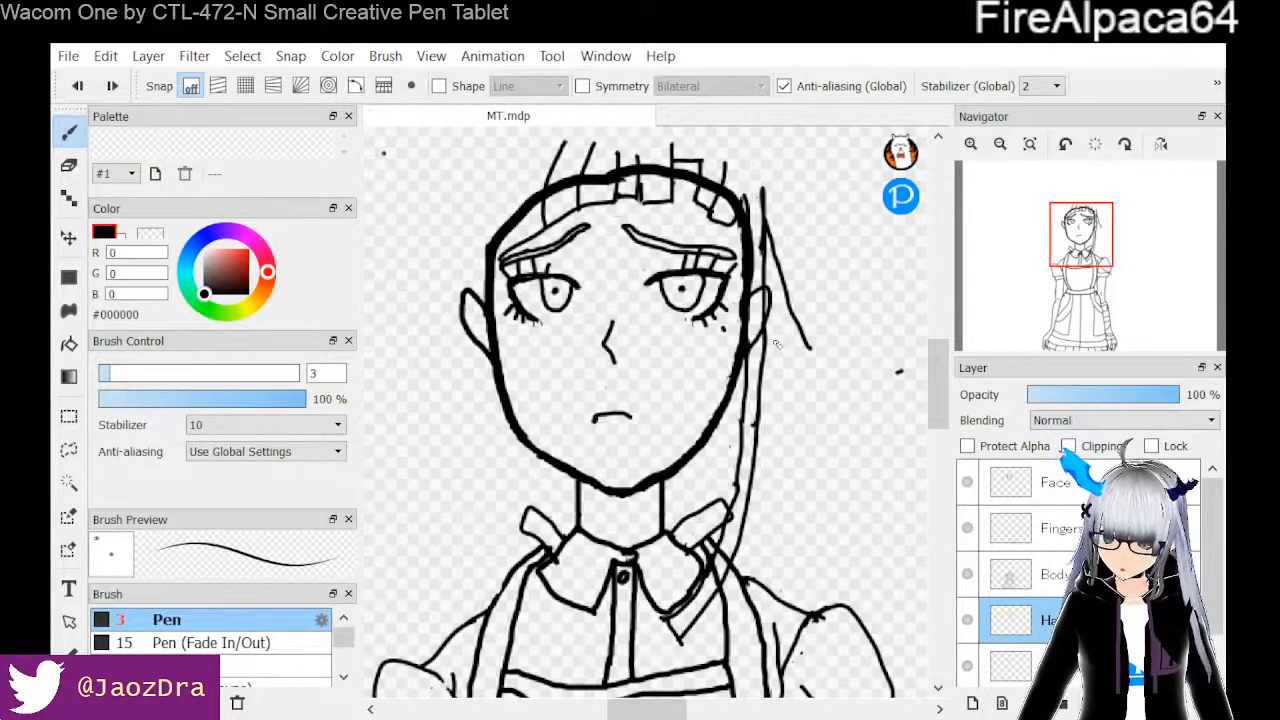
{"action": "mouse_move", "coordinate": [775, 343]}
{"action": "left_mouse_down"}
{"action": "mouse_move", "coordinate": [790, 376]}
{"action": "mouse_move", "coordinate": [778, 386]}
{"action": "left_mouse_up"}
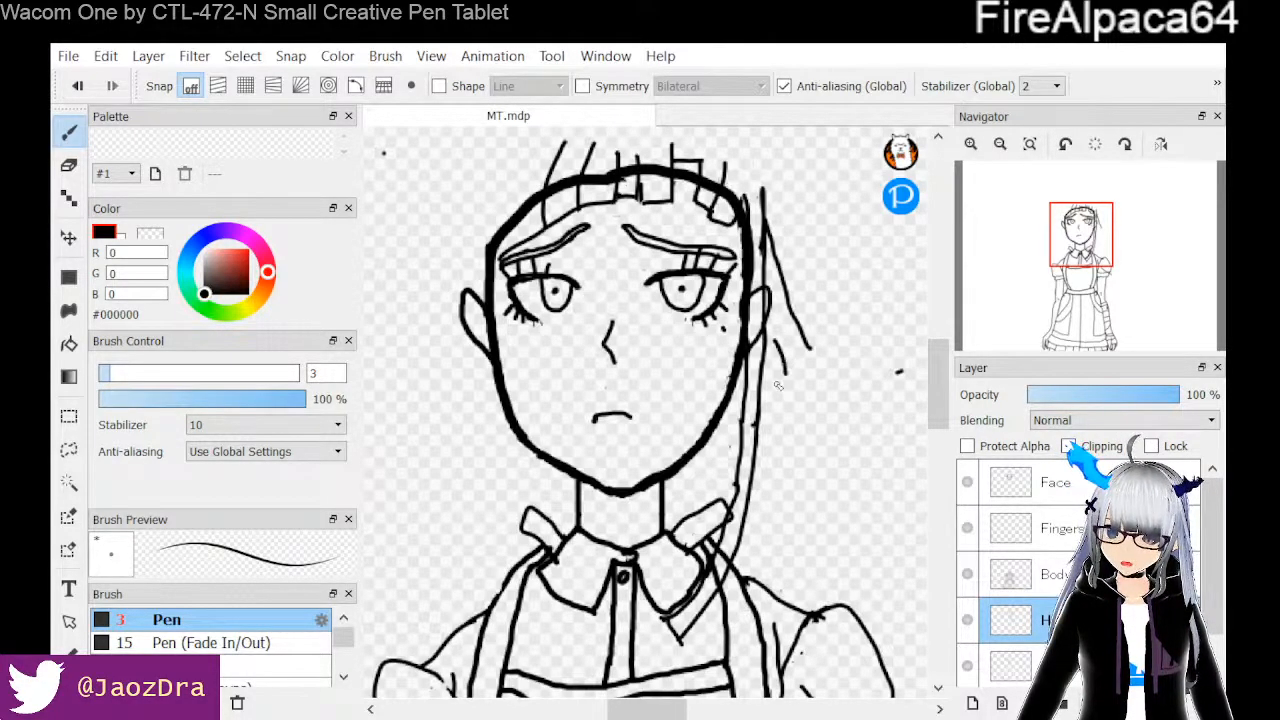
{"action": "left_click", "coordinate": [902, 150]}
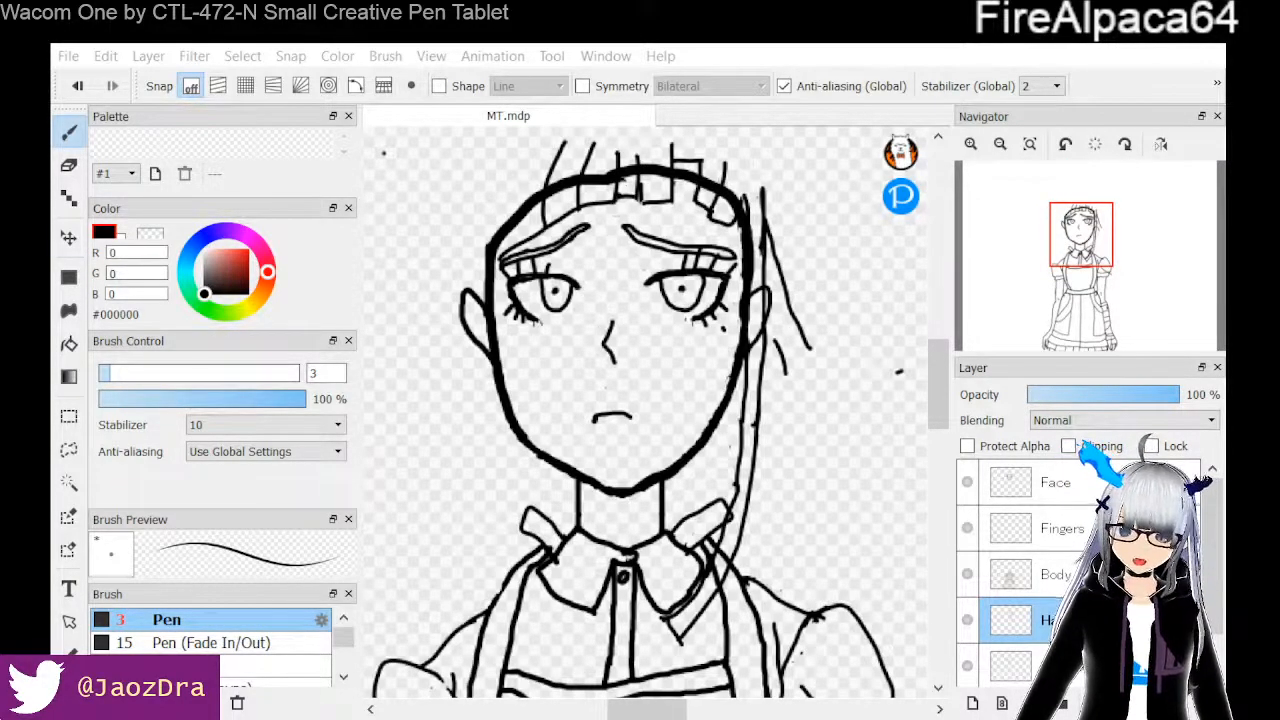
{"action": "left_click", "coordinate": [69, 165]}
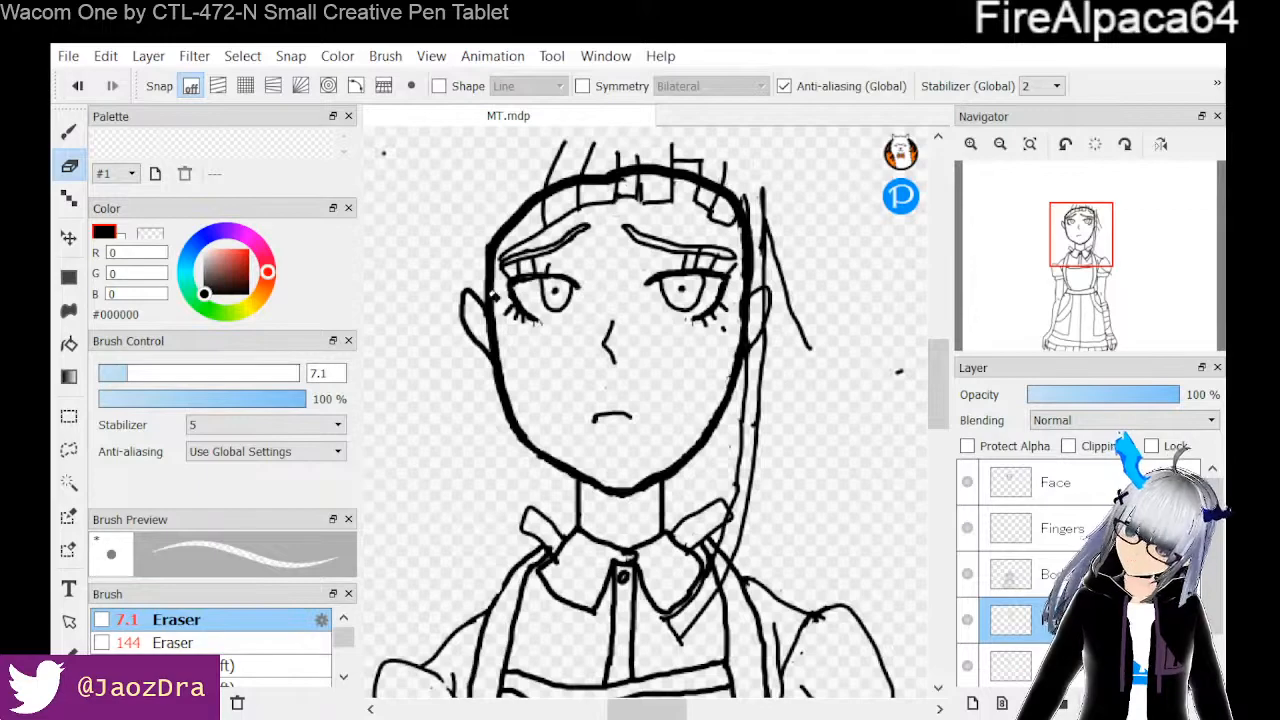
Clear the stray dot outside the hair and draw the outer strand's lower side with the 3 px Pen, curving outward from the left ear
{"action": "left_click", "coordinate": [68, 131]}
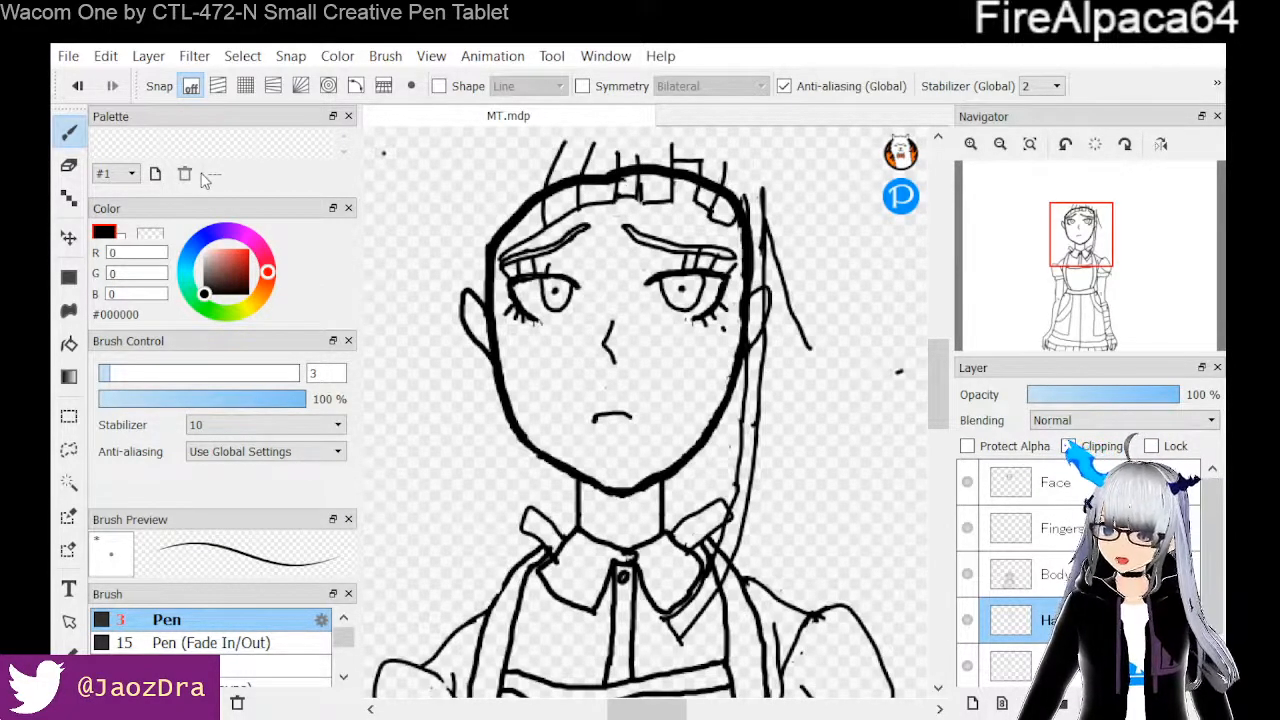
{"action": "left_click", "coordinate": [69, 166]}
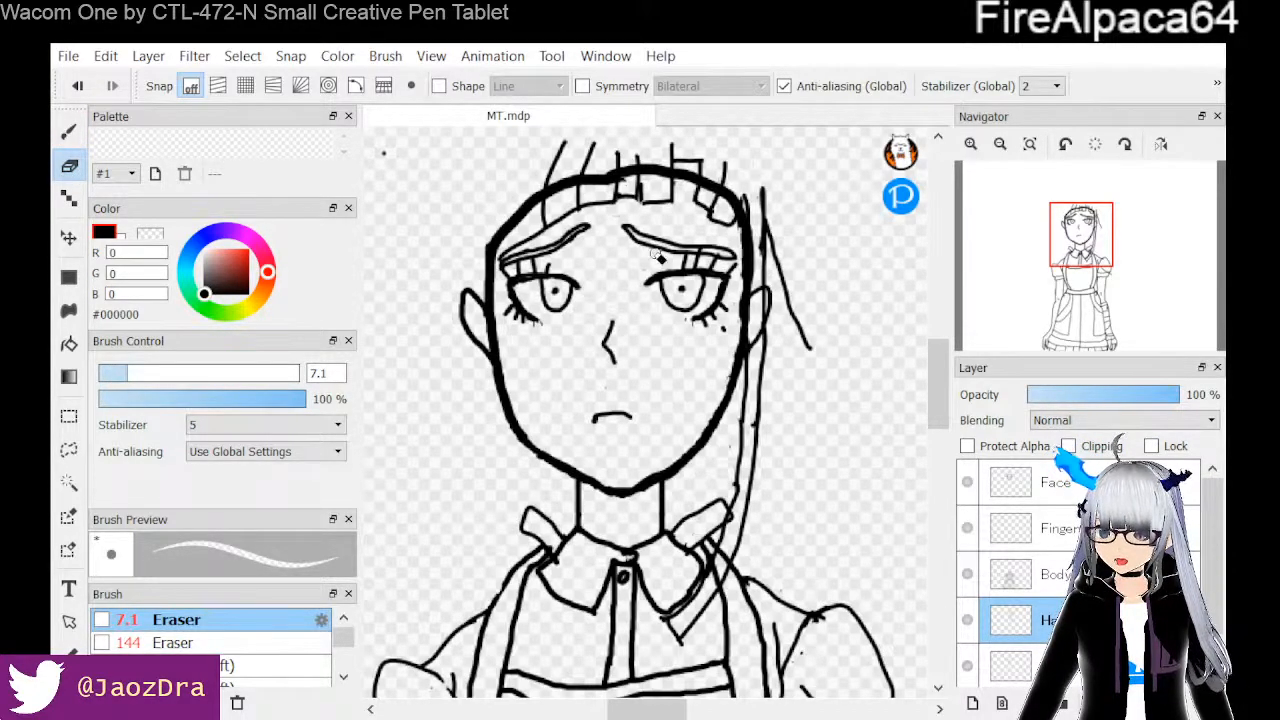
{"action": "left_click", "coordinate": [69, 131]}
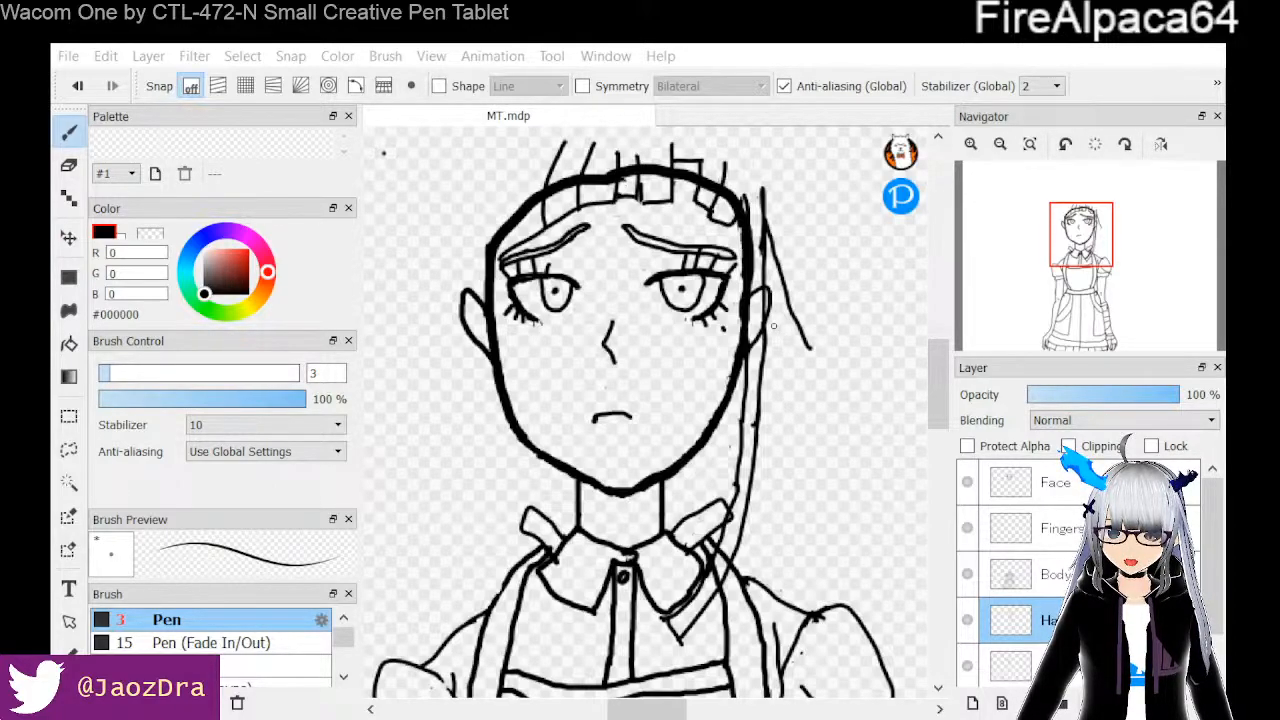
{"action": "mouse_move", "coordinate": [776, 318]}
{"action": "left_mouse_down"}
{"action": "mouse_move", "coordinate": [796, 377]}
{"action": "mouse_move", "coordinate": [857, 442]}
{"action": "left_mouse_up"}
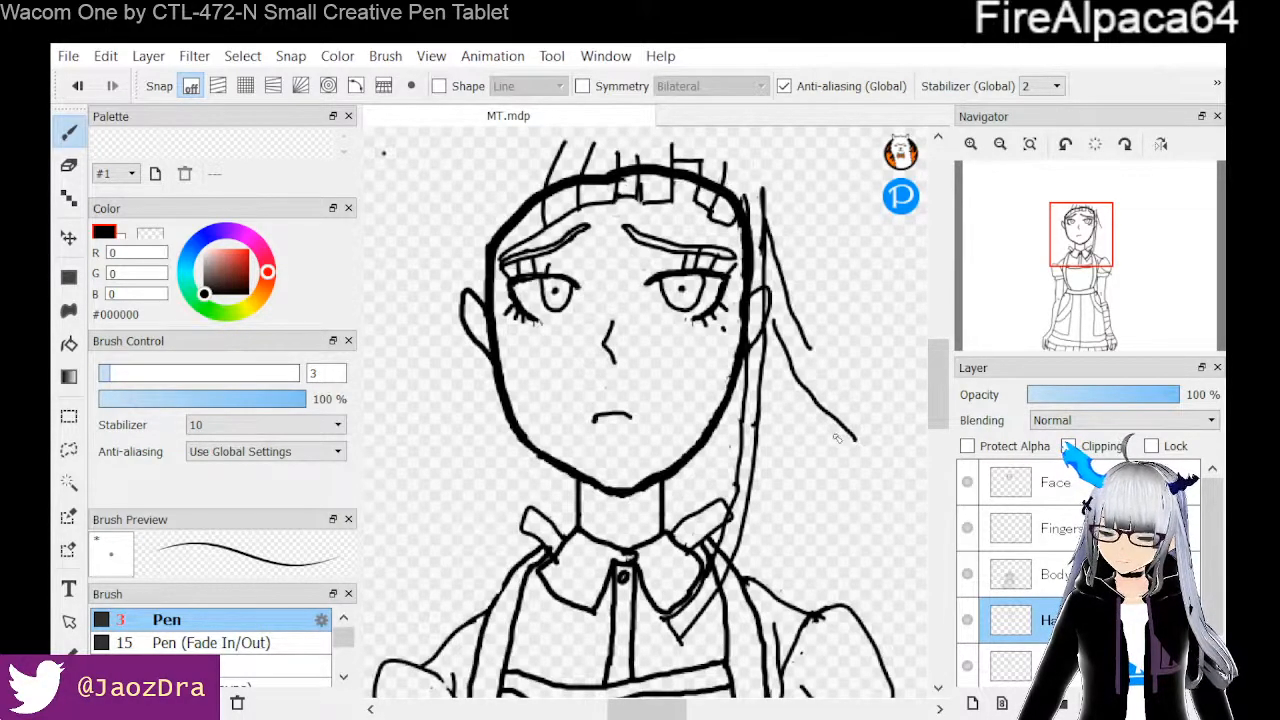
Extend the outer strand's upper side and close it with an angled tip, undoing the short trial strokes
{"action": "left_click_drag", "start_coordinate": [813, 349], "coordinate": [825, 372]}
{"action": "key", "text": "ctrl+z"}
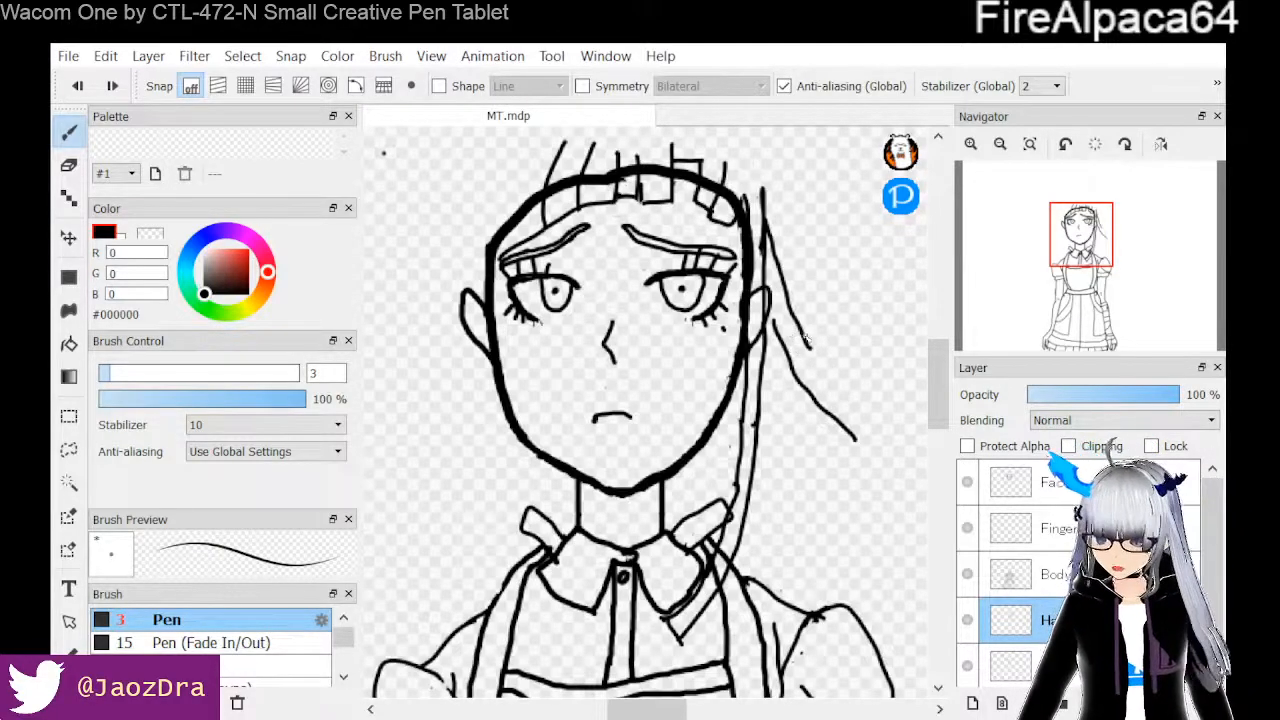
{"action": "left_click_drag", "start_coordinate": [808, 345], "coordinate": [817, 353]}
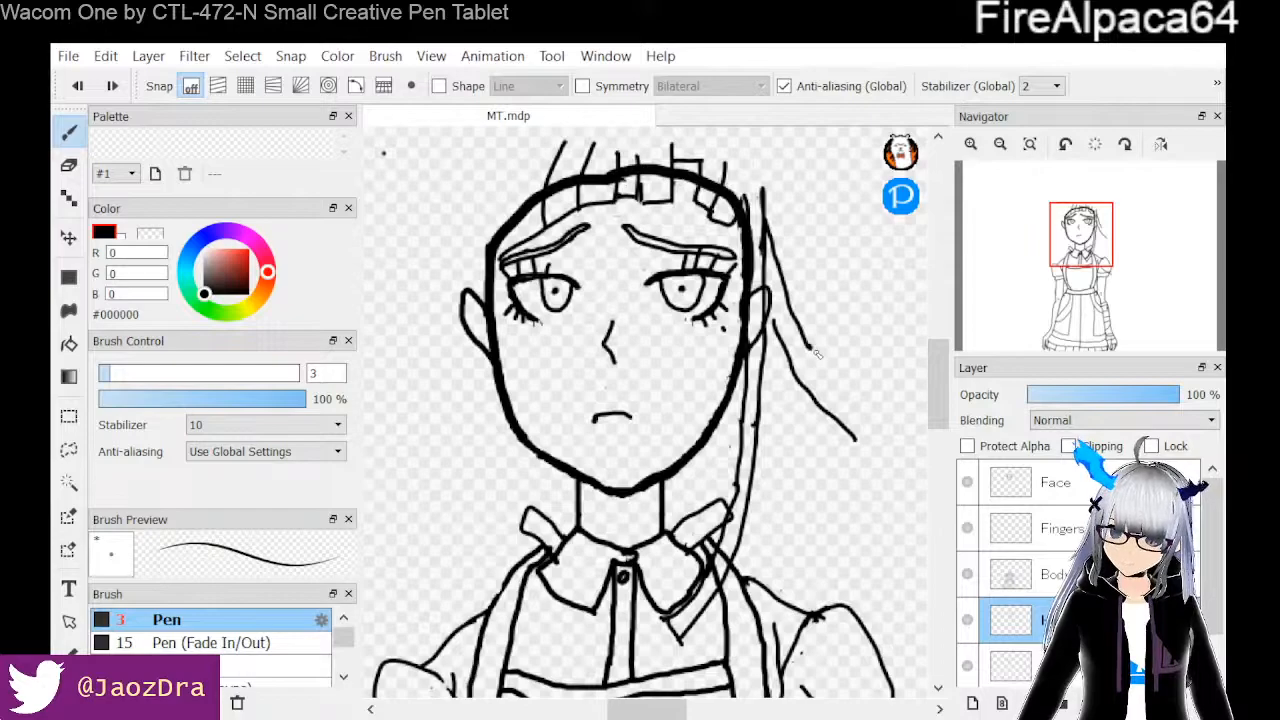
{"action": "key", "text": "ctrl+z"}
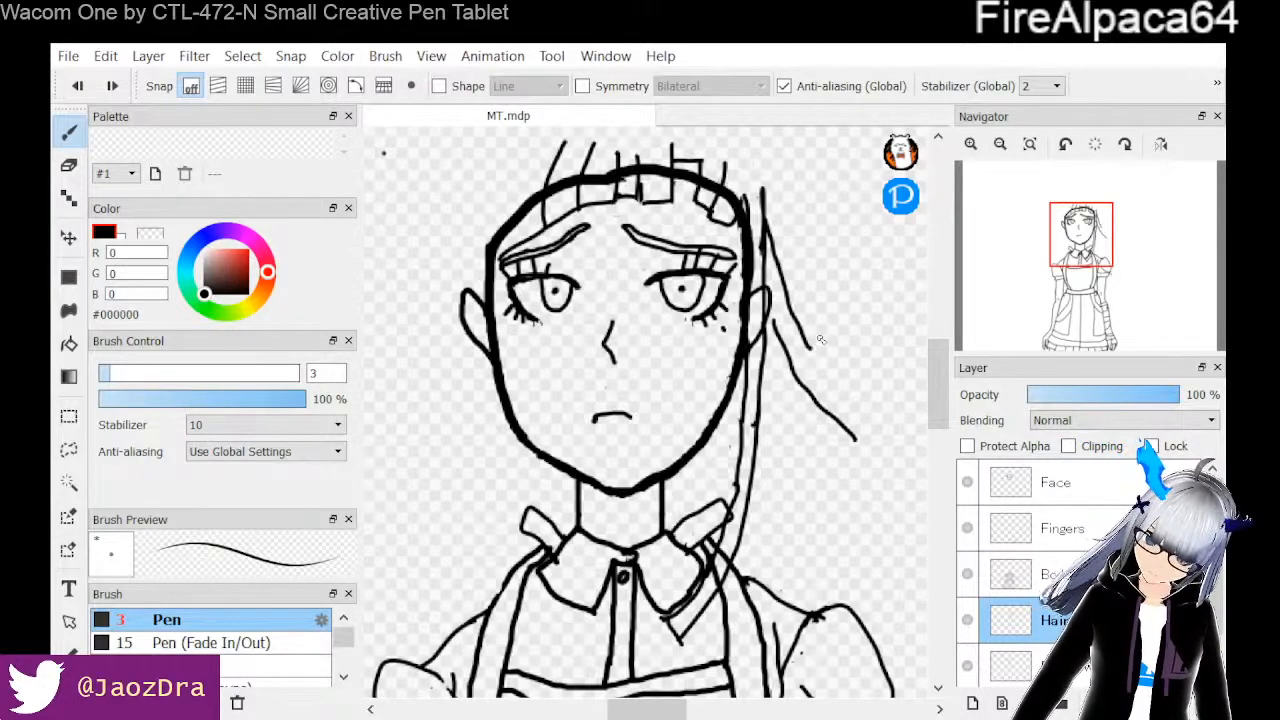
{"action": "left_click_drag", "start_coordinate": [808, 346], "coordinate": [820, 357]}
{"action": "mouse_move", "coordinate": [855, 437]}
{"action": "left_mouse_down"}
{"action": "mouse_move", "coordinate": [858, 412]}
{"action": "mouse_move", "coordinate": [810, 347]}
{"action": "left_mouse_up"}
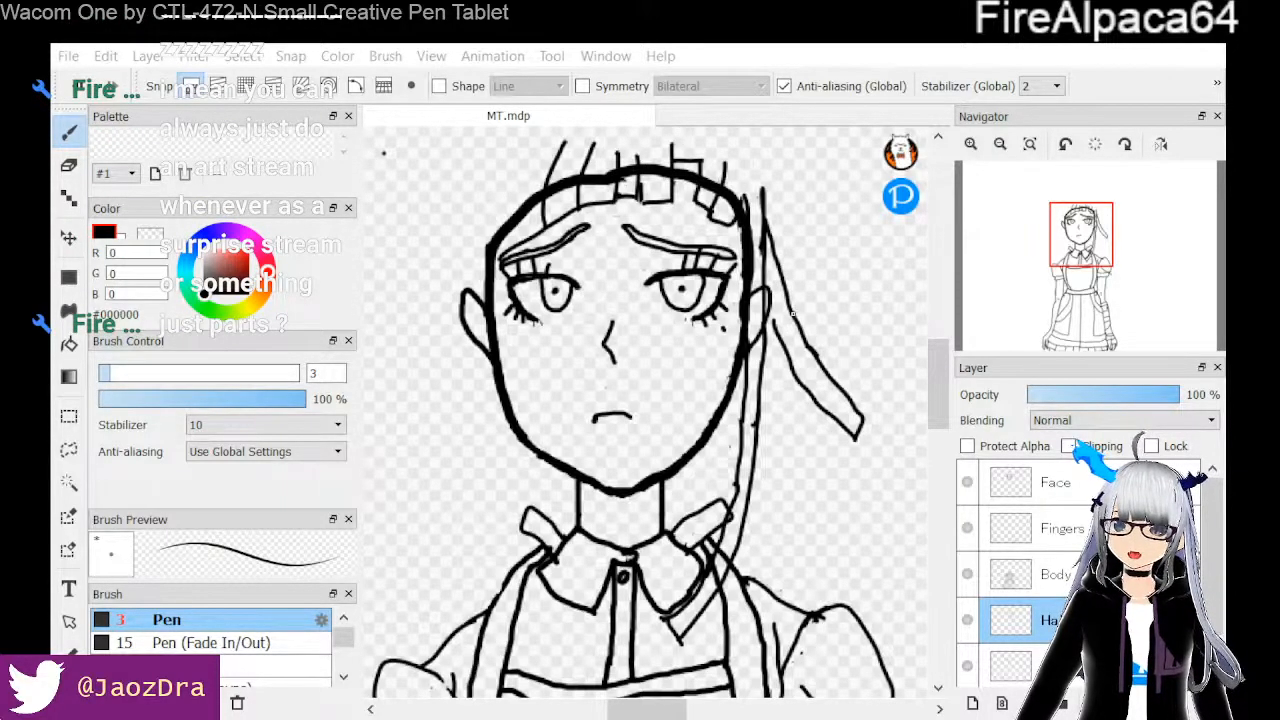
Try a second strand branching outward from the first strand's upper side, and undo it
{"action": "left_click_drag", "start_coordinate": [794, 317], "coordinate": [853, 367]}
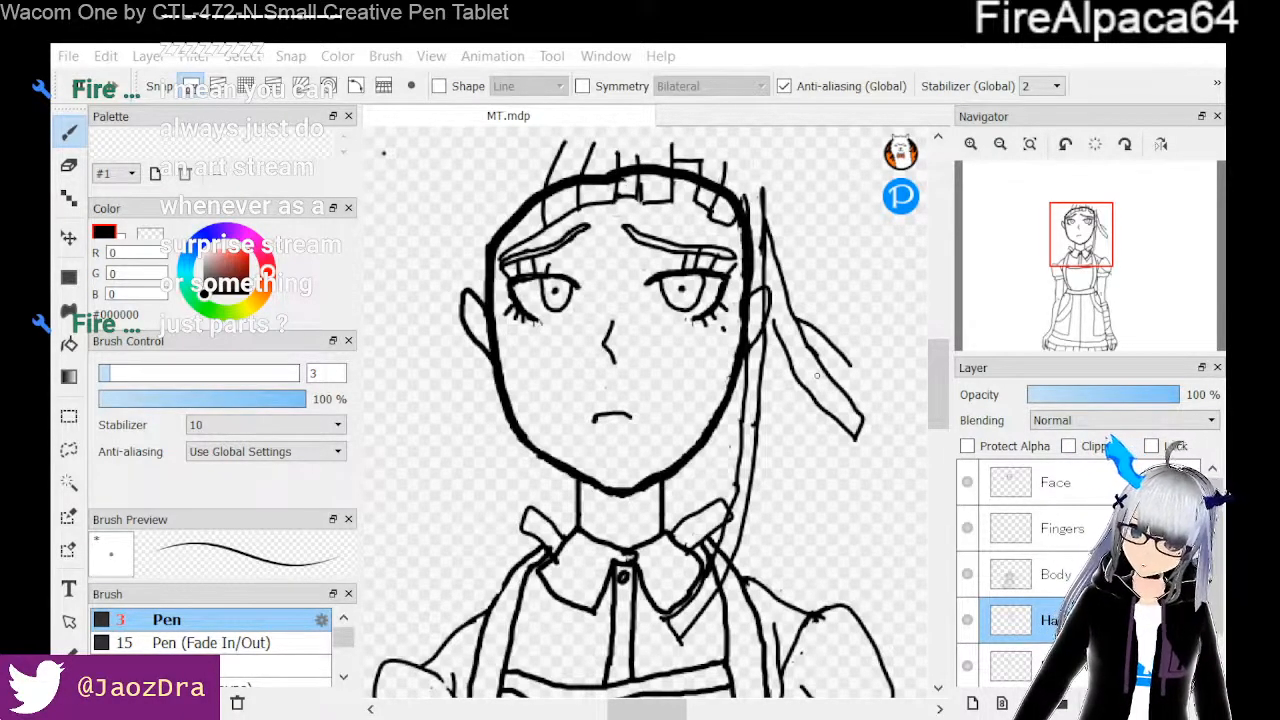
{"action": "left_click", "coordinate": [894, 275]}
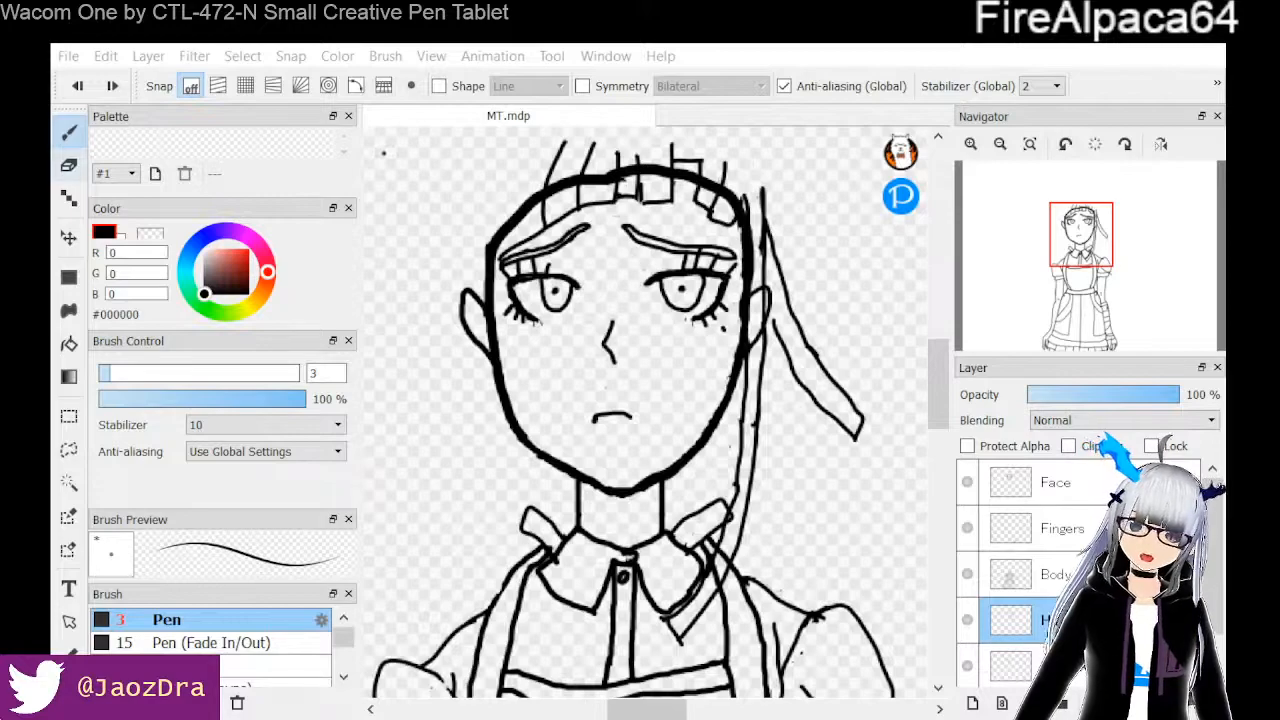
Erase the outer strand's tip and shorten both of its sides, undoing one trial stroke at the end
{"action": "left_click", "coordinate": [69, 165]}
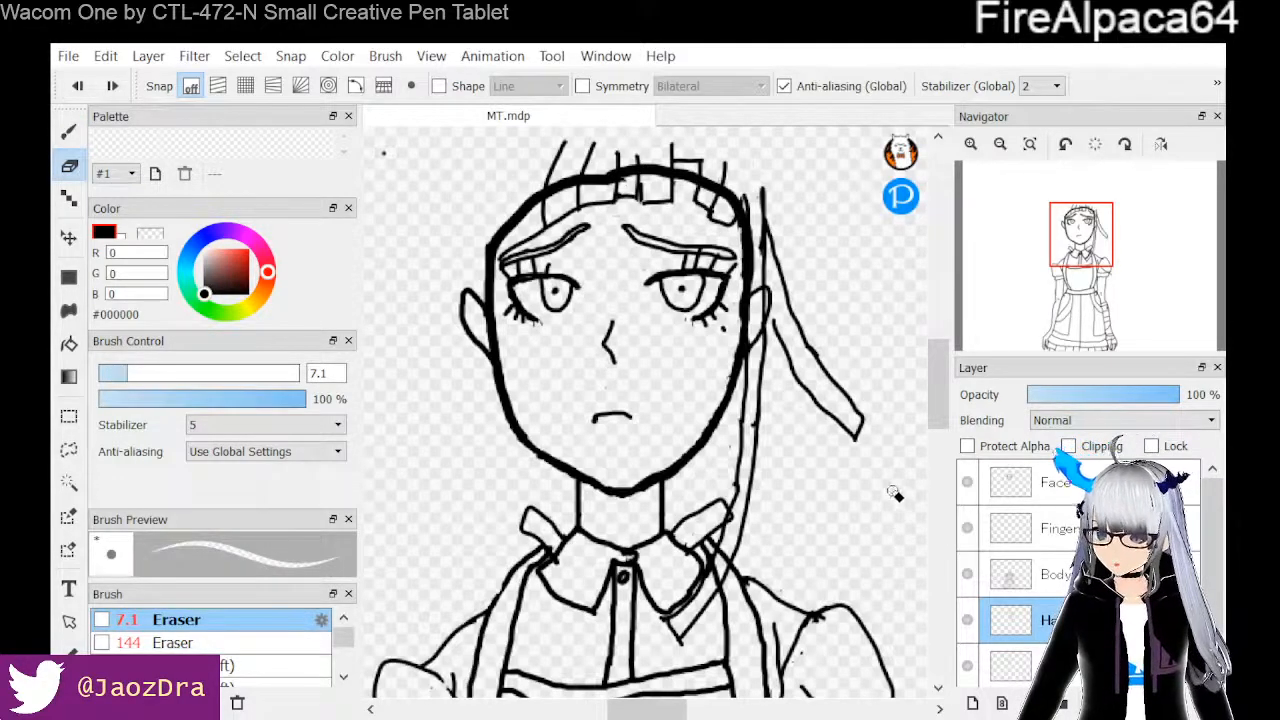
{"action": "left_click_drag", "start_coordinate": [877, 421], "coordinate": [850, 444]}
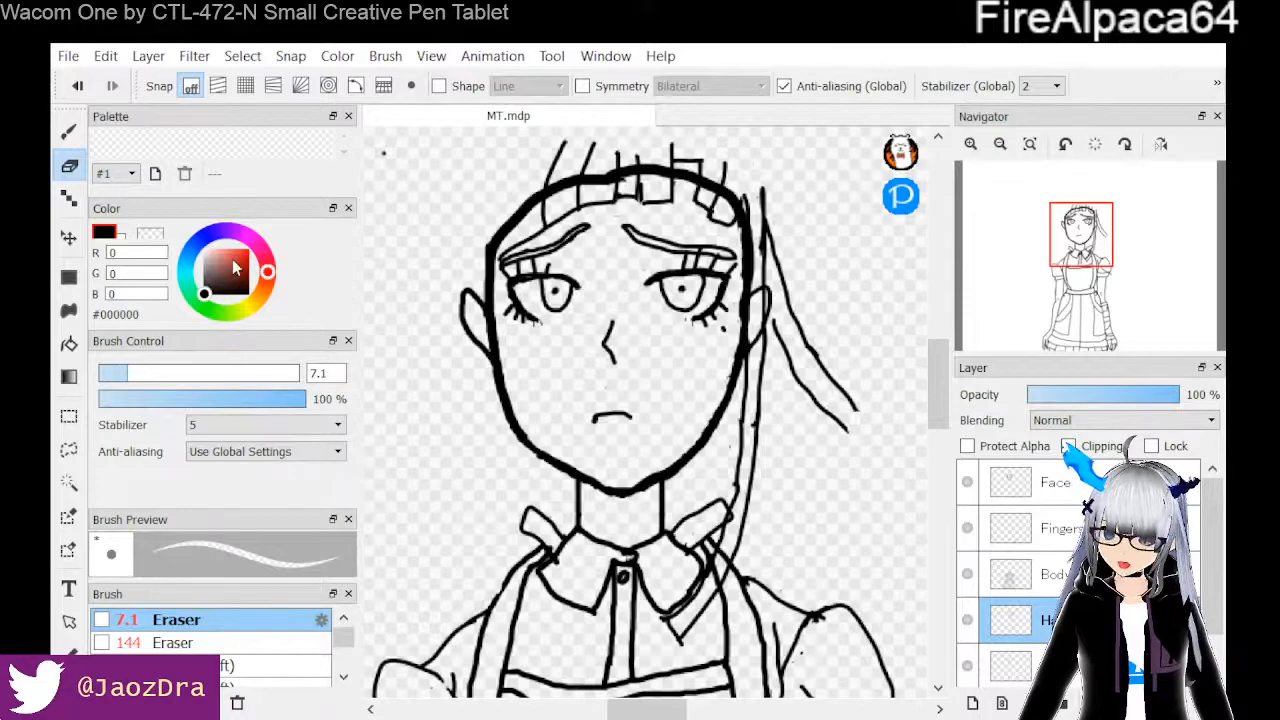
{"action": "left_click", "coordinate": [67, 138]}
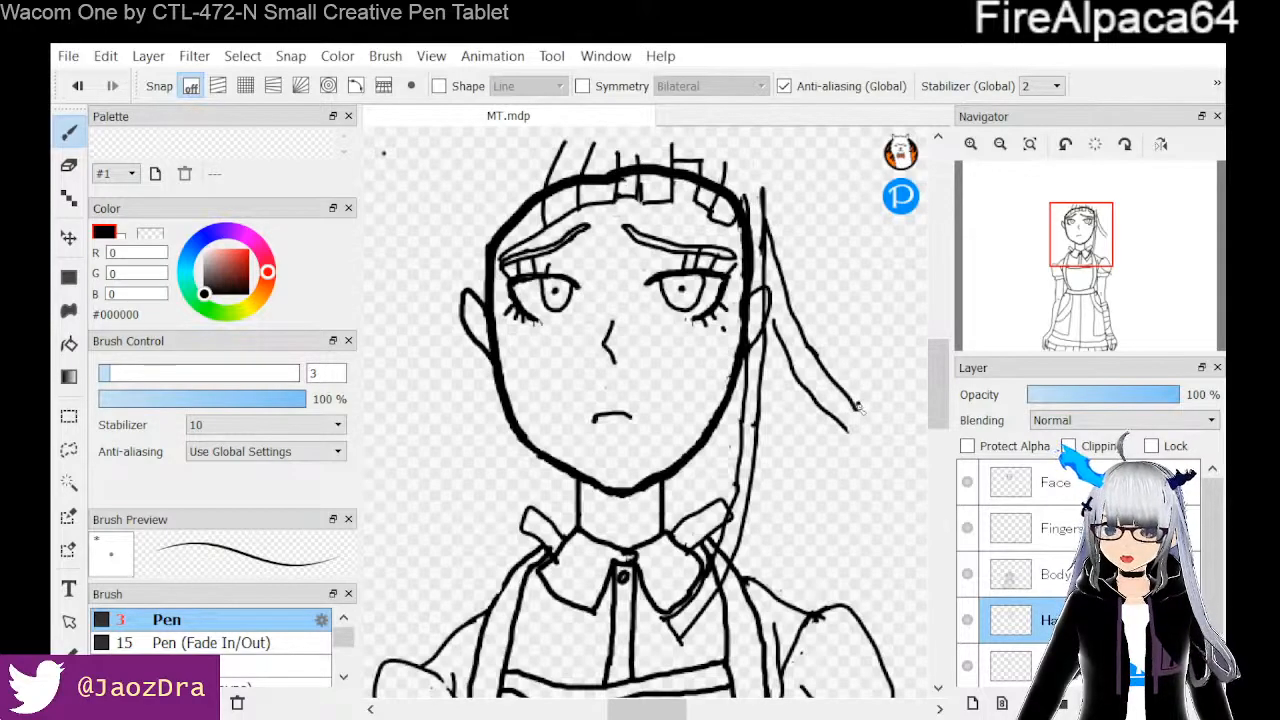
{"action": "left_click_drag", "start_coordinate": [856, 404], "coordinate": [867, 431]}
{"action": "key", "text": "ctrl+z"}
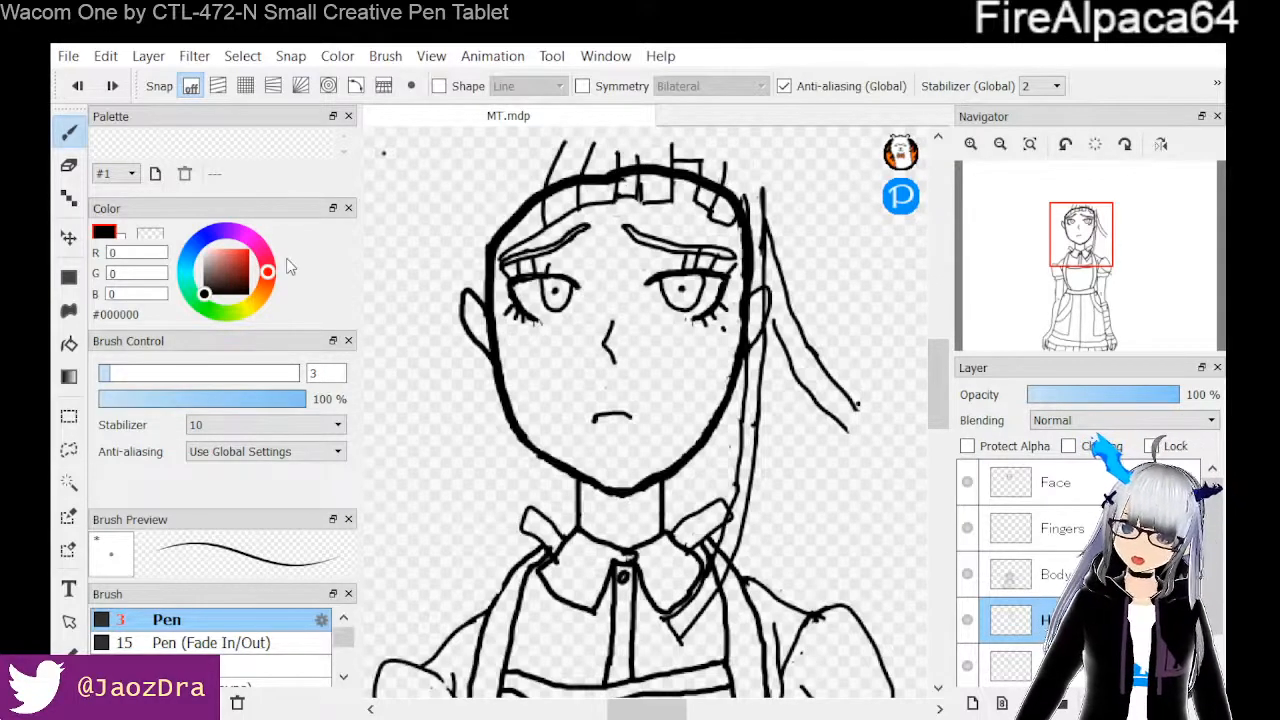
{"action": "left_click", "coordinate": [69, 165]}
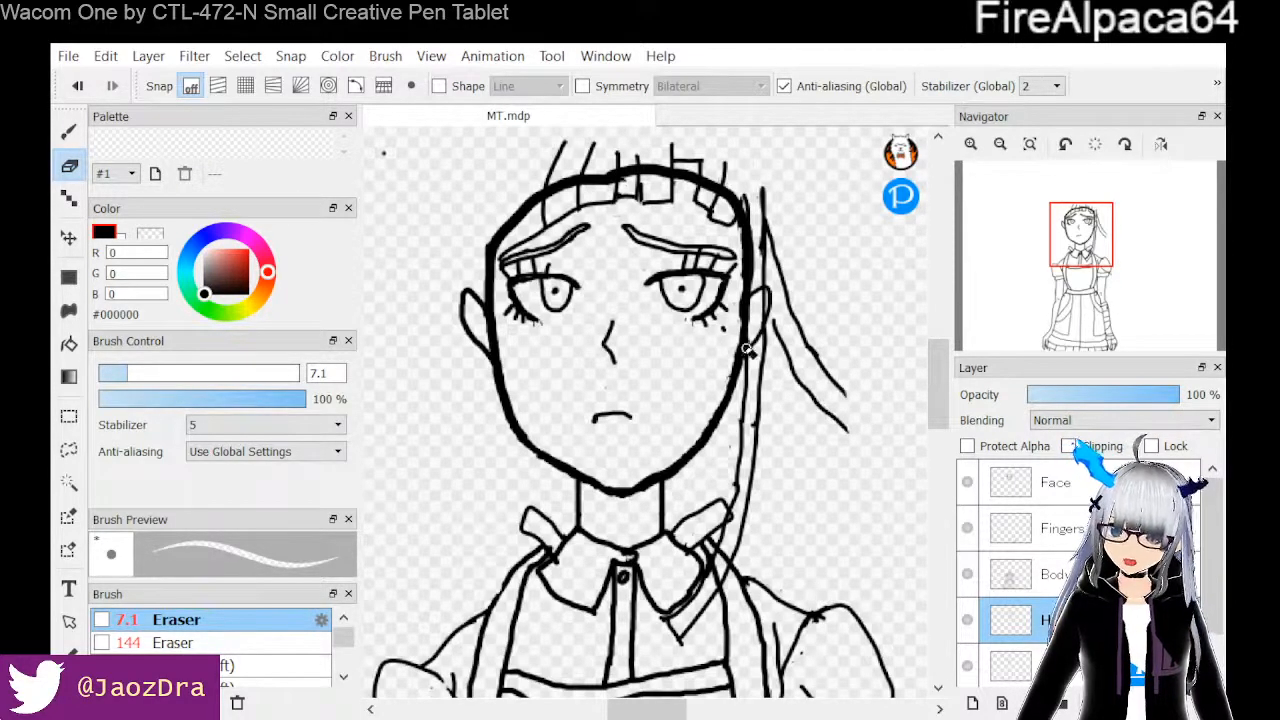
{"action": "left_click_drag", "start_coordinate": [820, 413], "coordinate": [852, 445]}
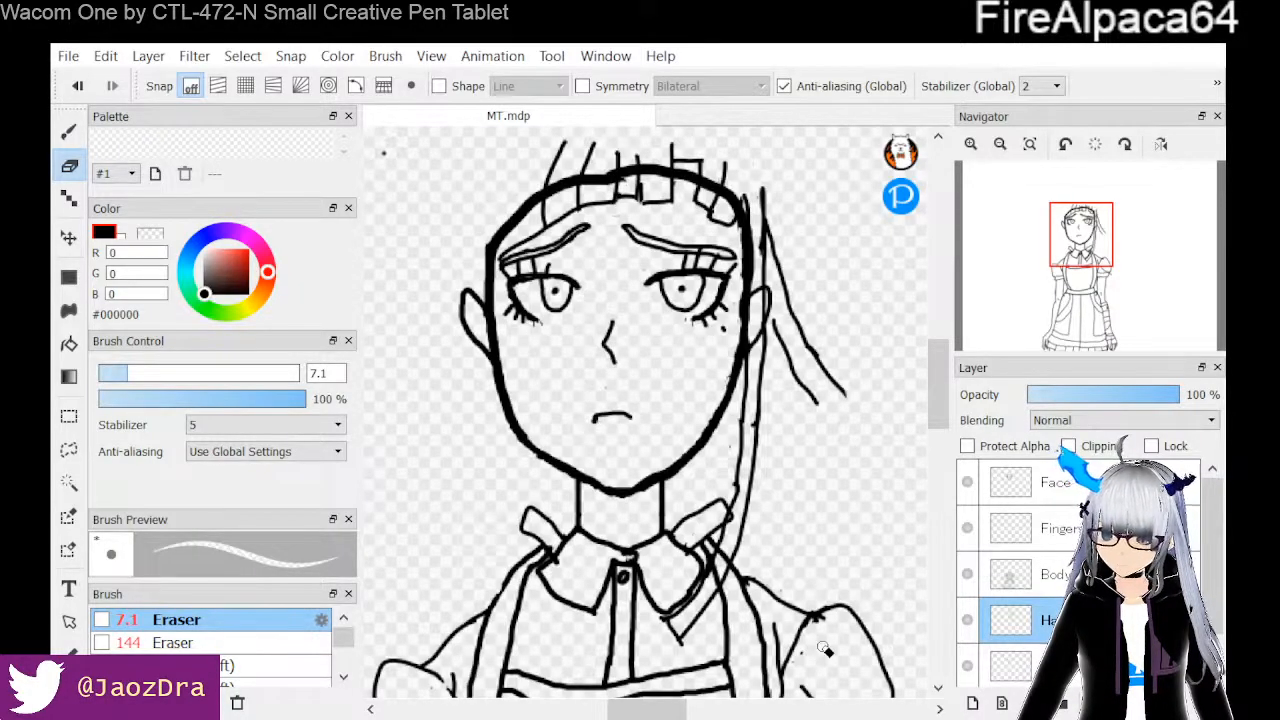
Redraw both sides of the outer strand longer with the 3 px Pen, reaching toward the shoulder and meeting in a closed tip
{"action": "left_click", "coordinate": [69, 131]}
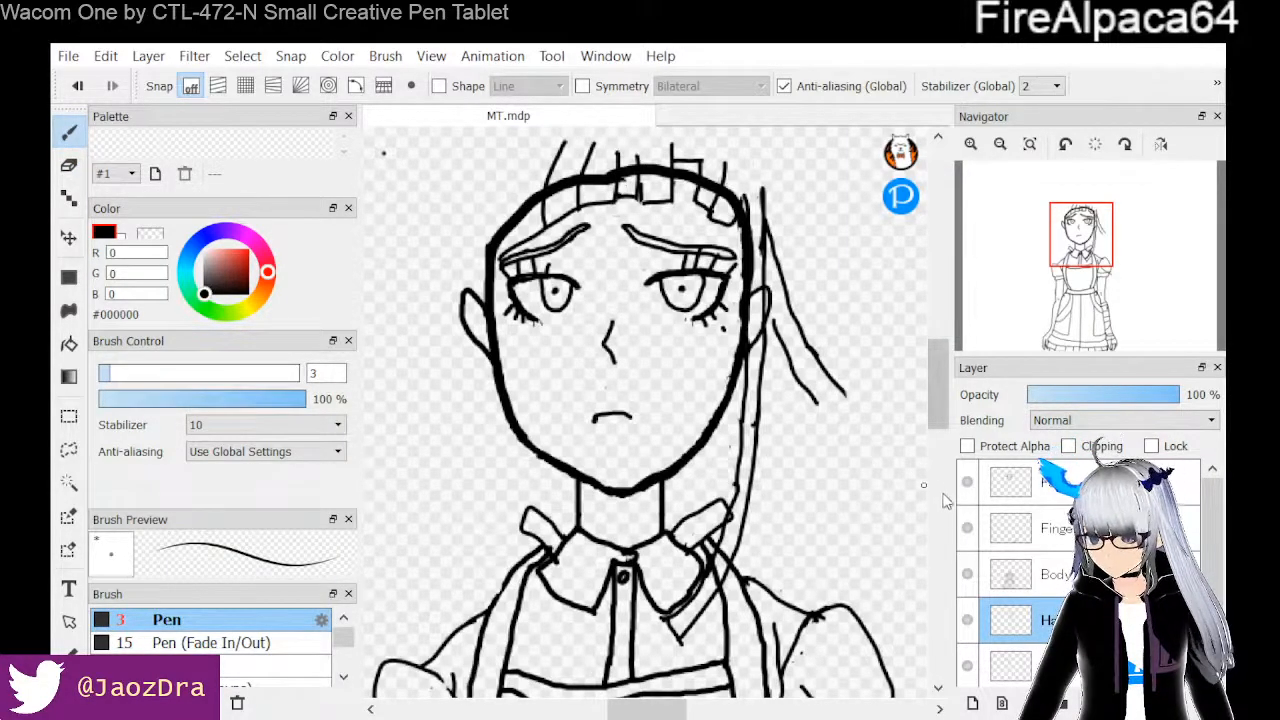
{"action": "left_click_drag", "start_coordinate": [818, 402], "coordinate": [878, 480]}
{"action": "left_click_drag", "start_coordinate": [885, 484], "coordinate": [899, 487]}
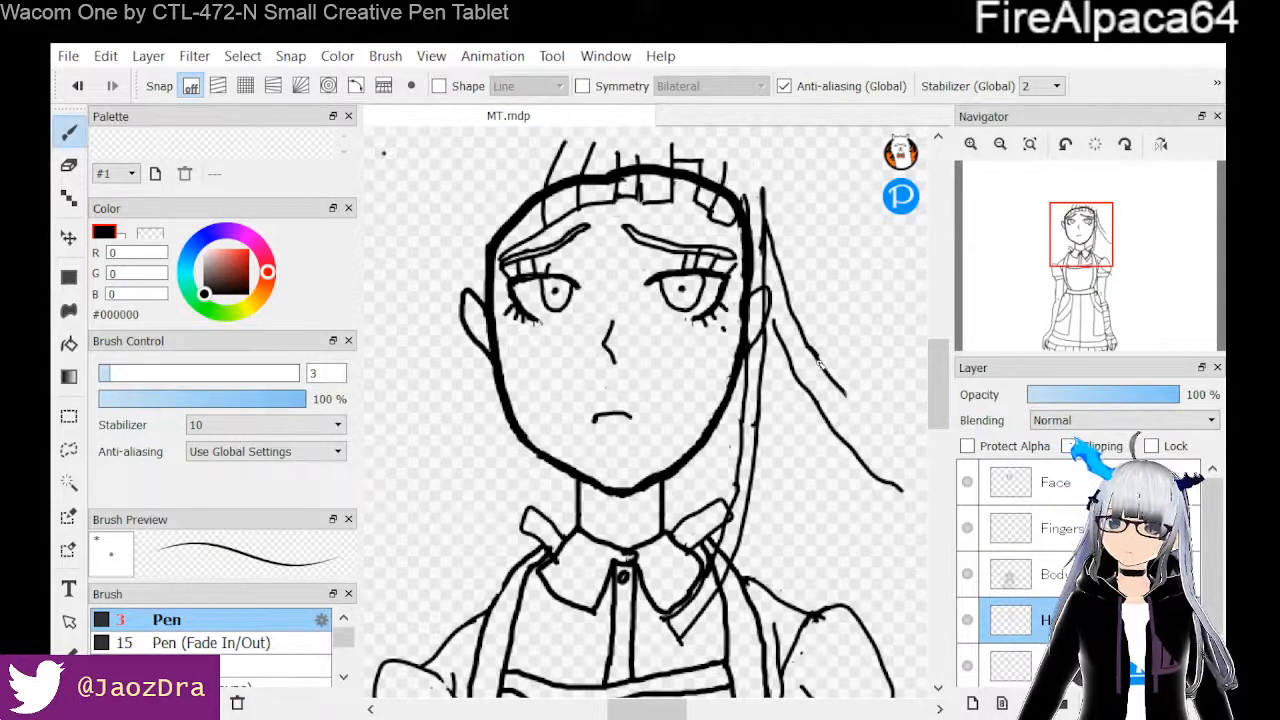
{"action": "left_click_drag", "start_coordinate": [822, 366], "coordinate": [902, 490]}
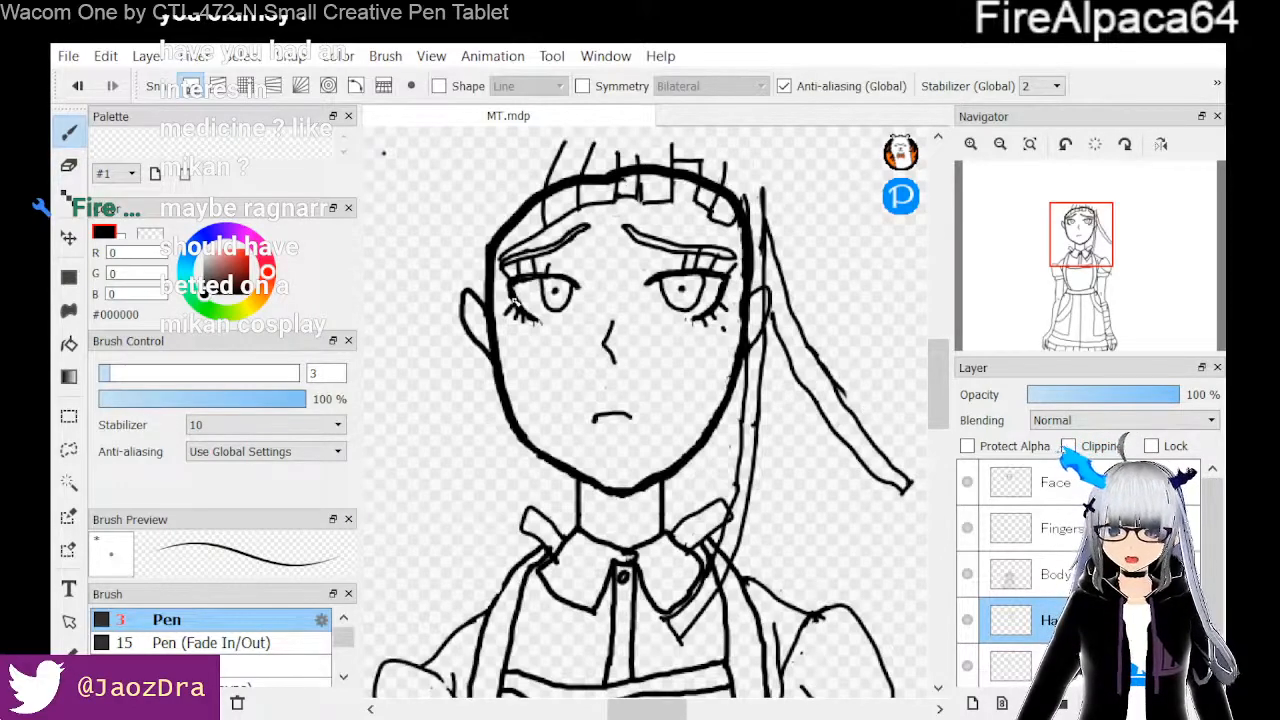
Erase the outer strand's closed tip, trim both sides, and redraw the end angled more steeply downward with a narrow closed tip
{"action": "left_click", "coordinate": [69, 165]}
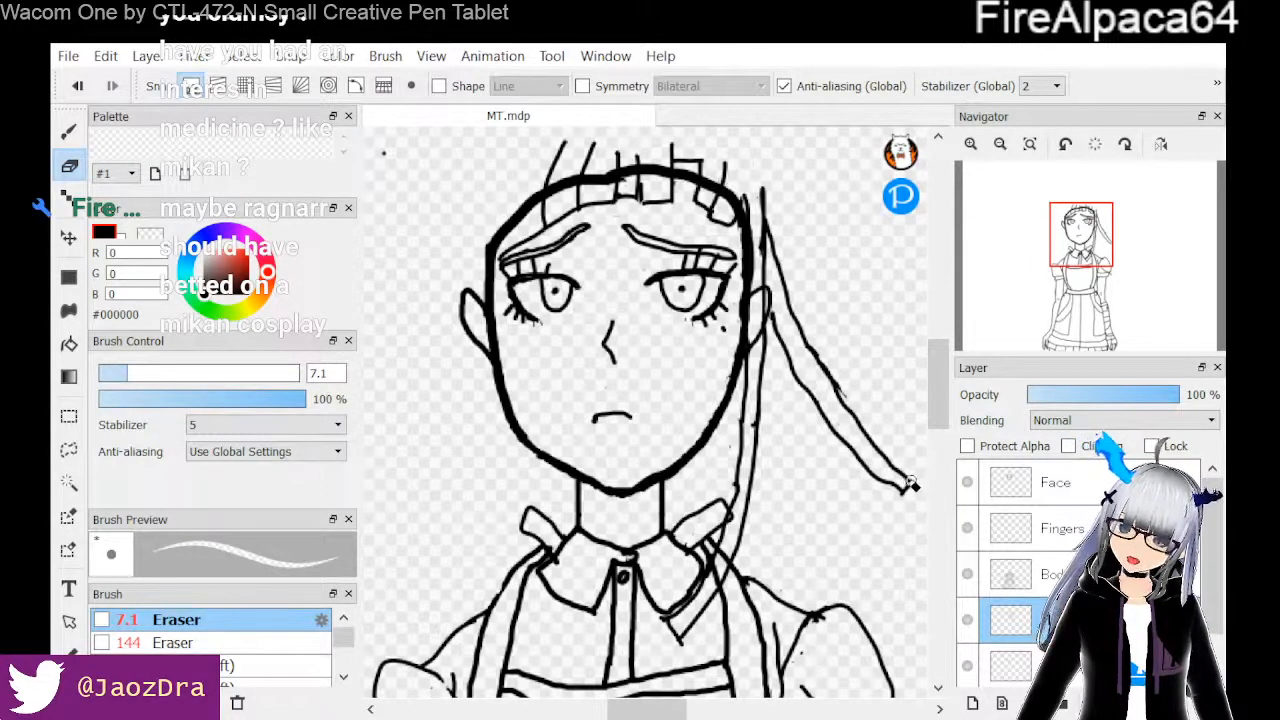
{"action": "left_click_drag", "start_coordinate": [907, 486], "coordinate": [903, 475]}
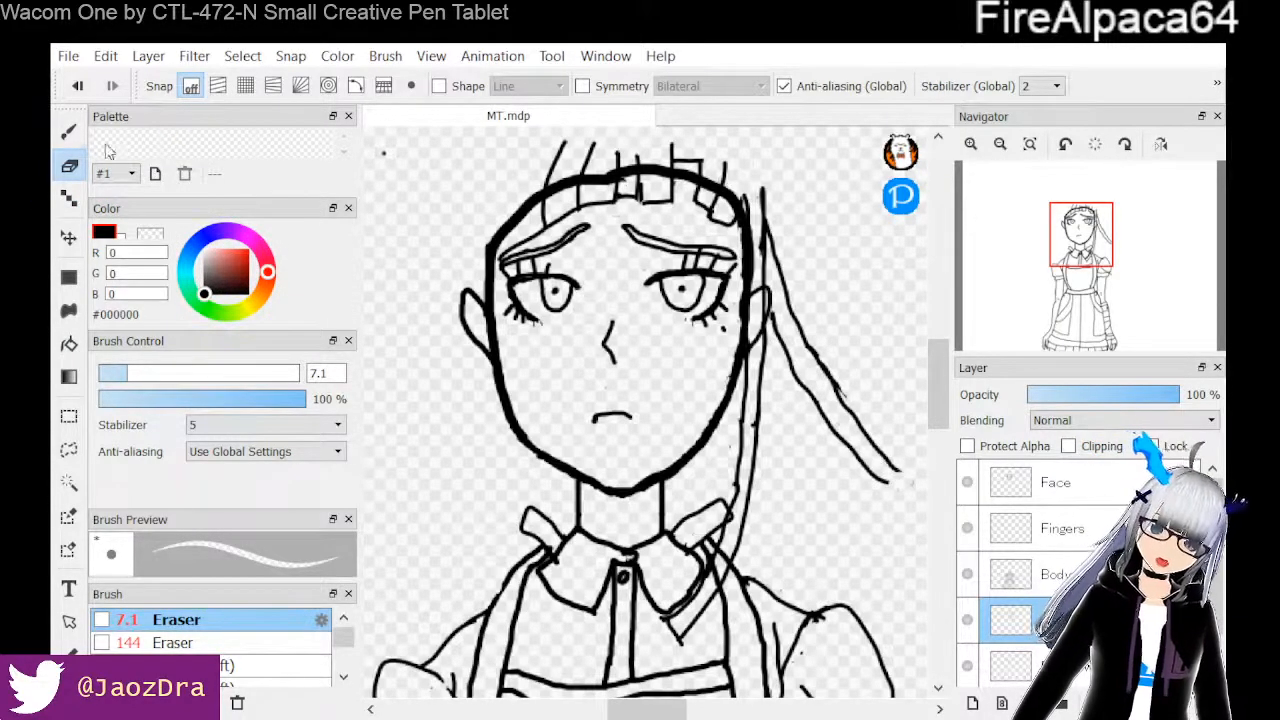
{"action": "left_click", "coordinate": [71, 133]}
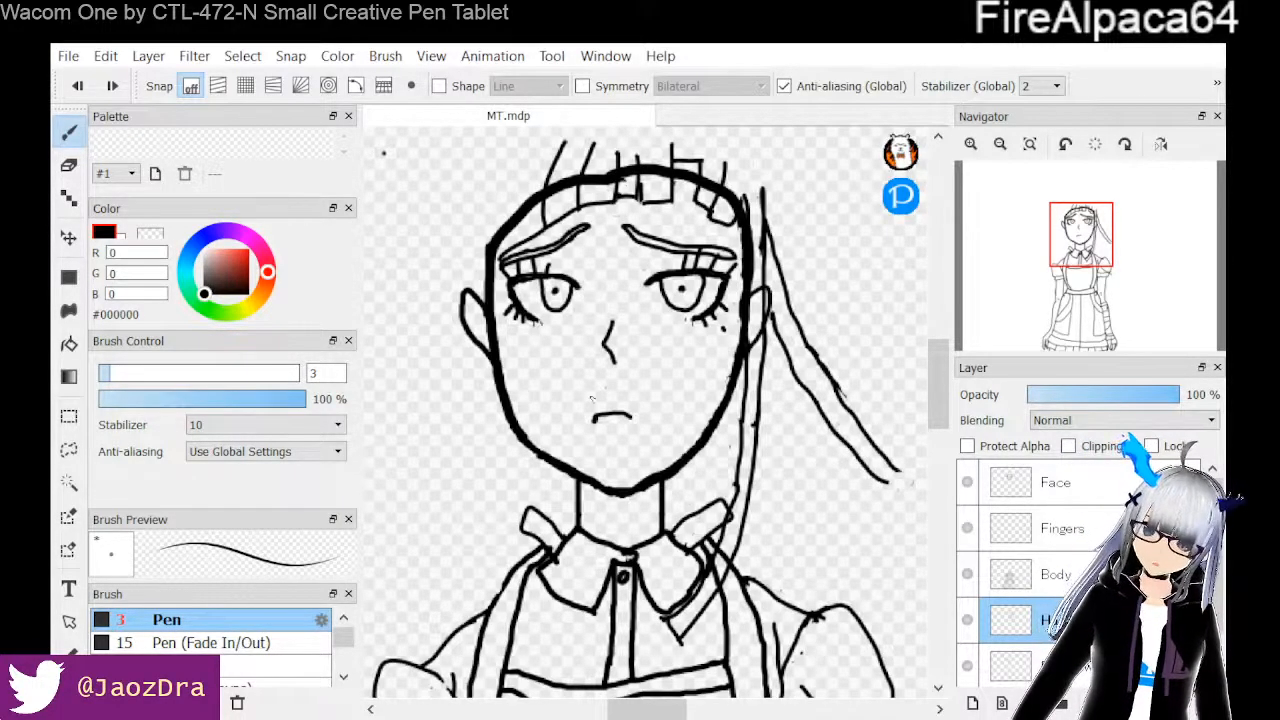
{"action": "left_click", "coordinate": [69, 165]}
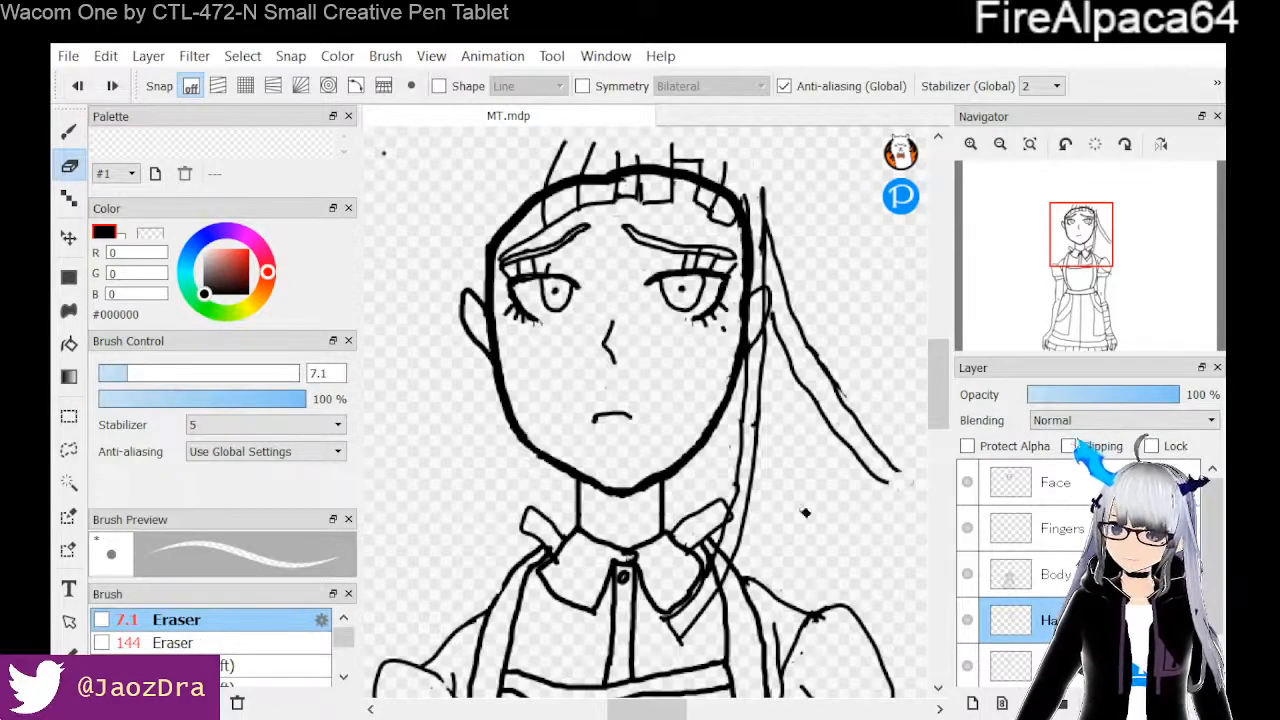
{"action": "mouse_move", "coordinate": [880, 480]}
{"action": "left_mouse_down"}
{"action": "mouse_move", "coordinate": [890, 484]}
{"action": "mouse_move", "coordinate": [880, 490]}
{"action": "mouse_move", "coordinate": [894, 463]}
{"action": "left_mouse_up"}
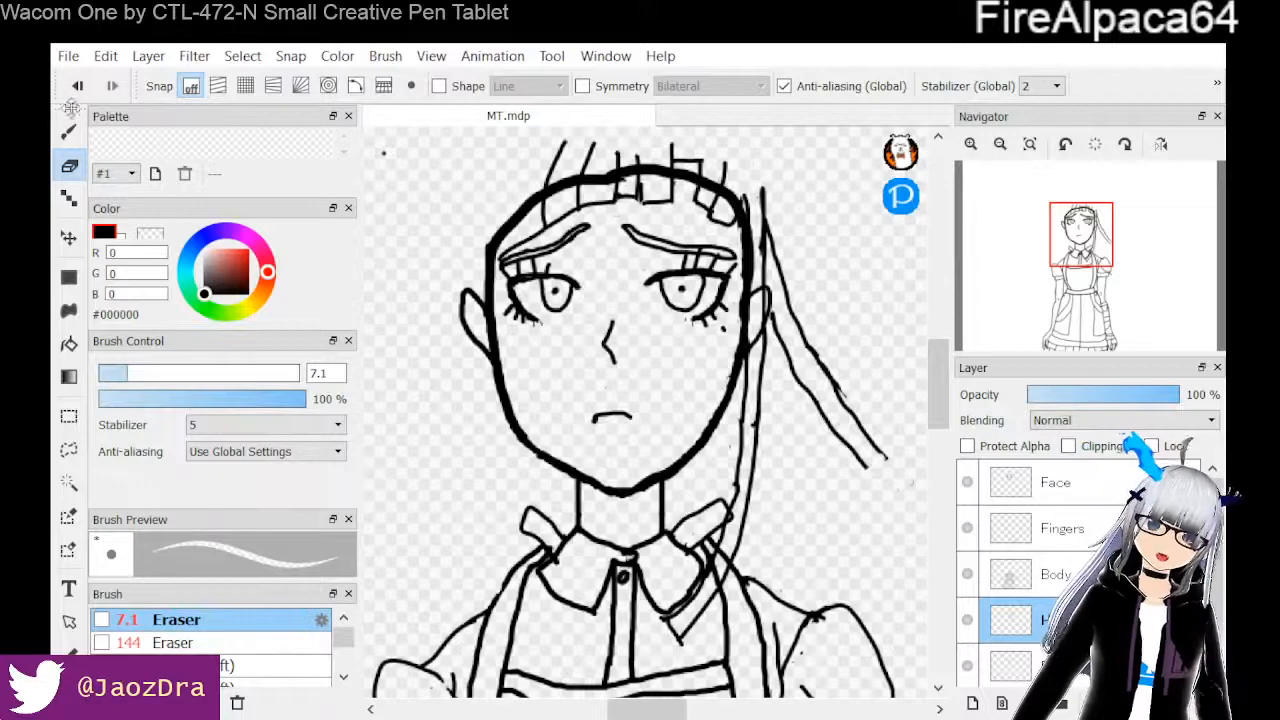
{"action": "left_click", "coordinate": [69, 131]}
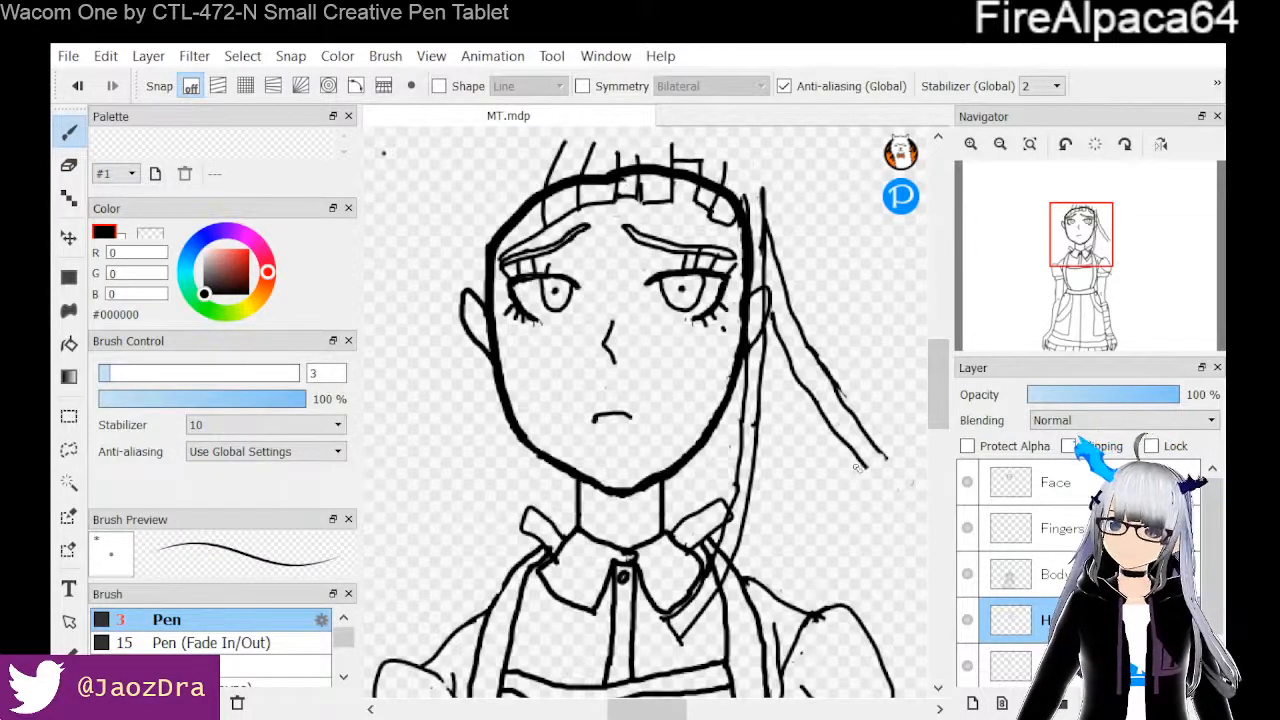
{"action": "left_click_drag", "start_coordinate": [863, 466], "coordinate": [892, 493]}
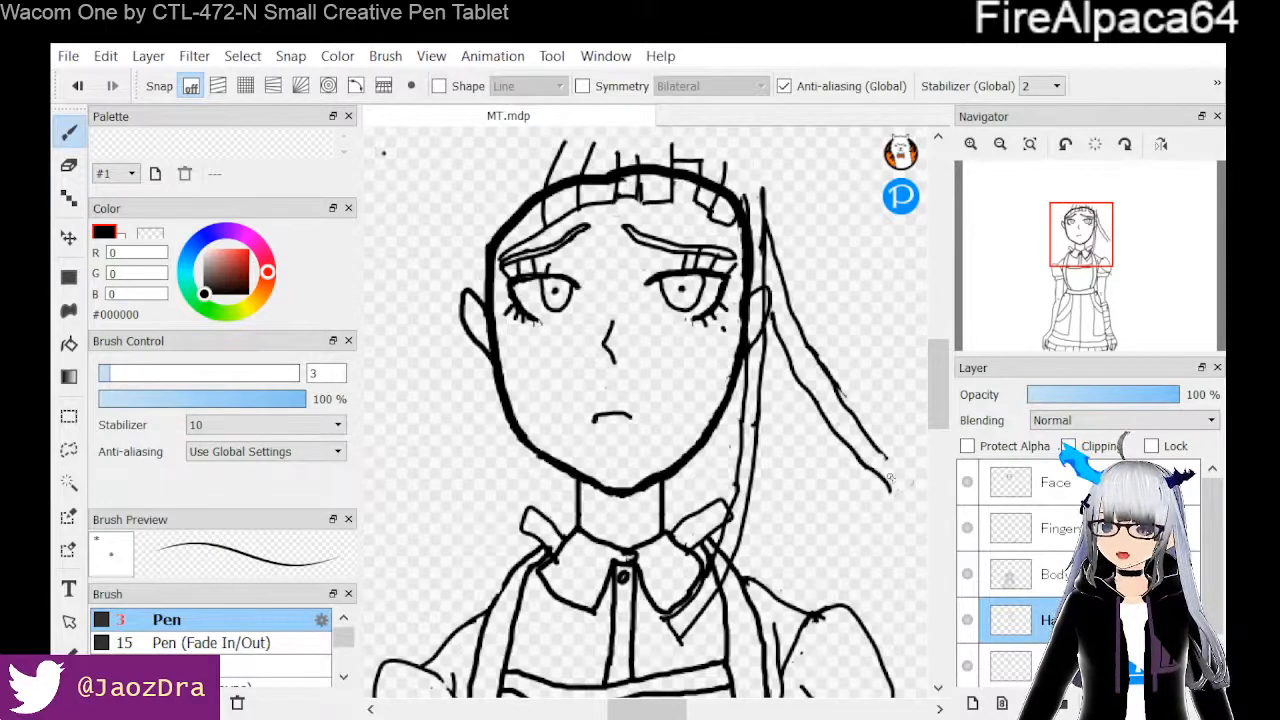
{"action": "left_click_drag", "start_coordinate": [868, 440], "coordinate": [901, 476]}
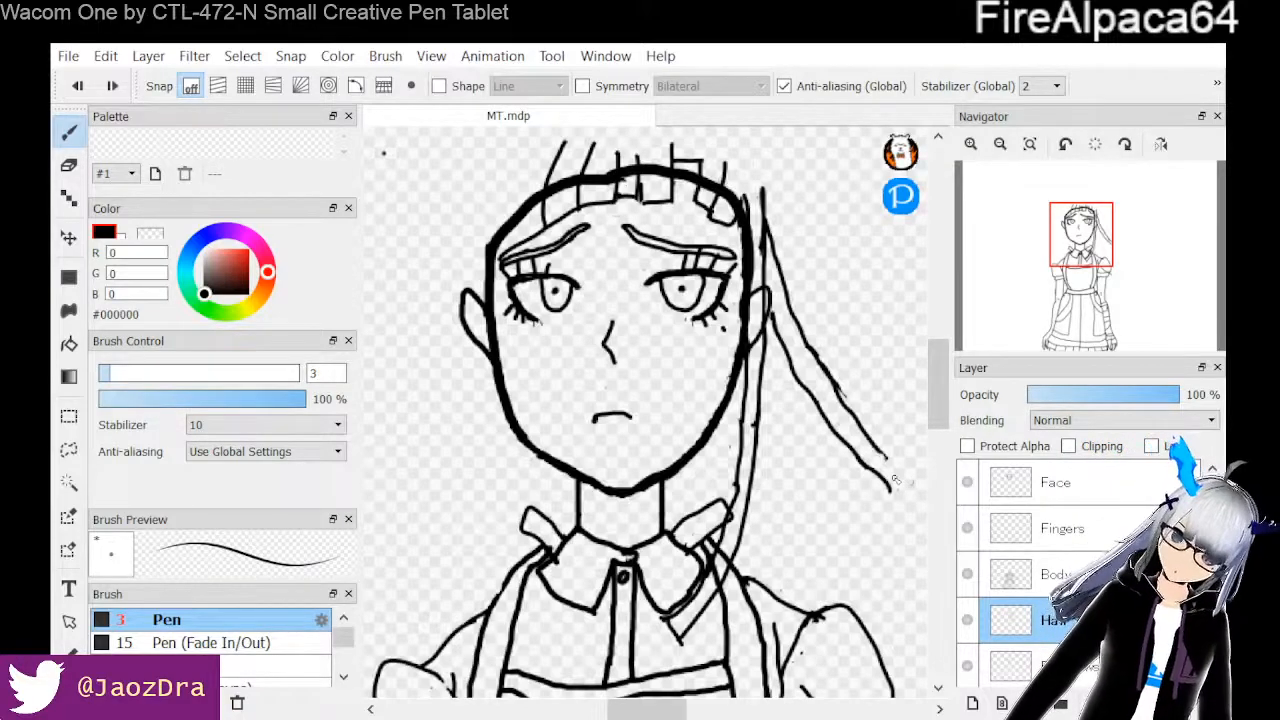
{"action": "left_click_drag", "start_coordinate": [880, 455], "coordinate": [905, 499]}
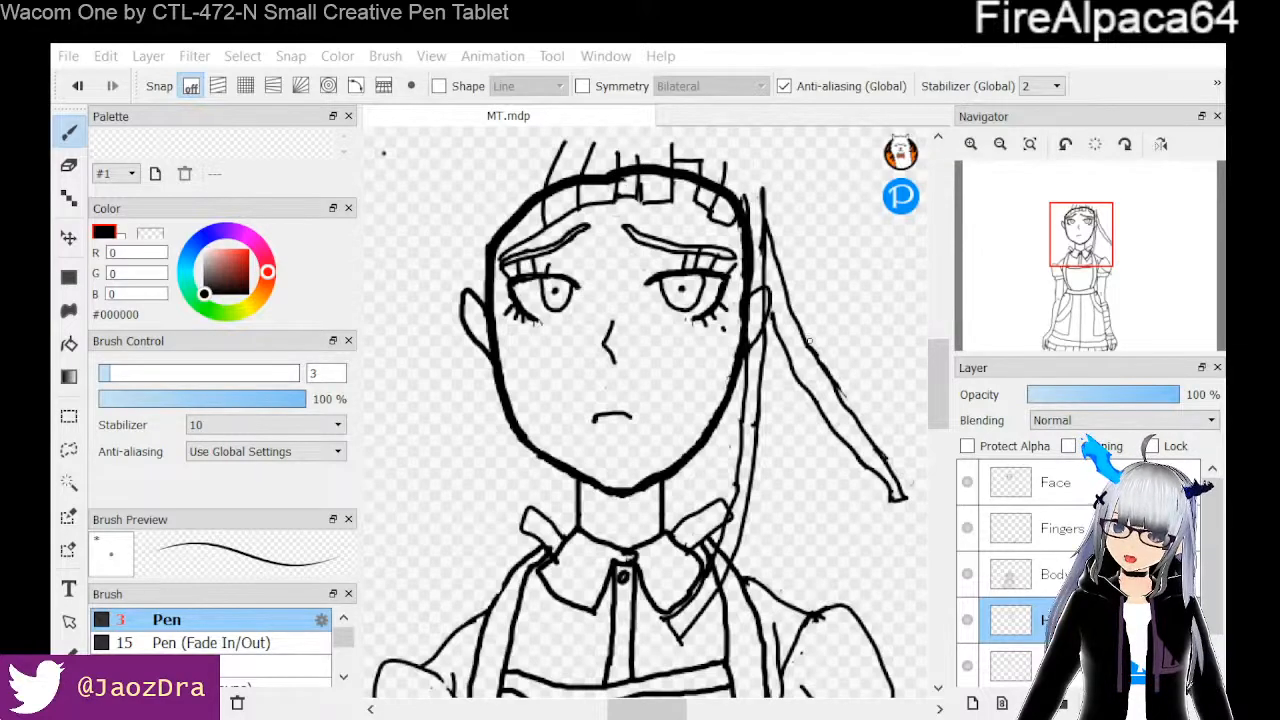
Draw the lower side of a second strand branching outward from the first, and erase its upturned end
{"action": "mouse_move", "coordinate": [806, 341]}
{"action": "left_mouse_down"}
{"action": "mouse_move", "coordinate": [882, 400]}
{"action": "mouse_move", "coordinate": [905, 346]}
{"action": "left_mouse_up"}
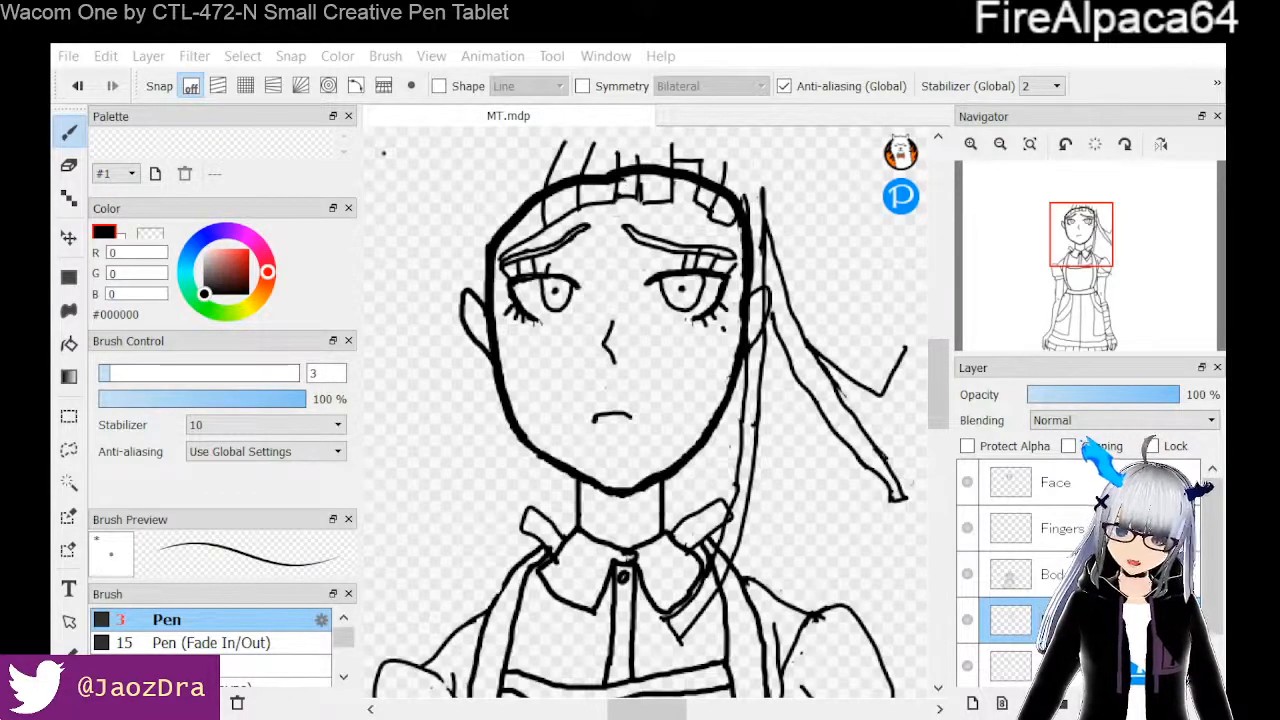
{"action": "left_click", "coordinate": [69, 165]}
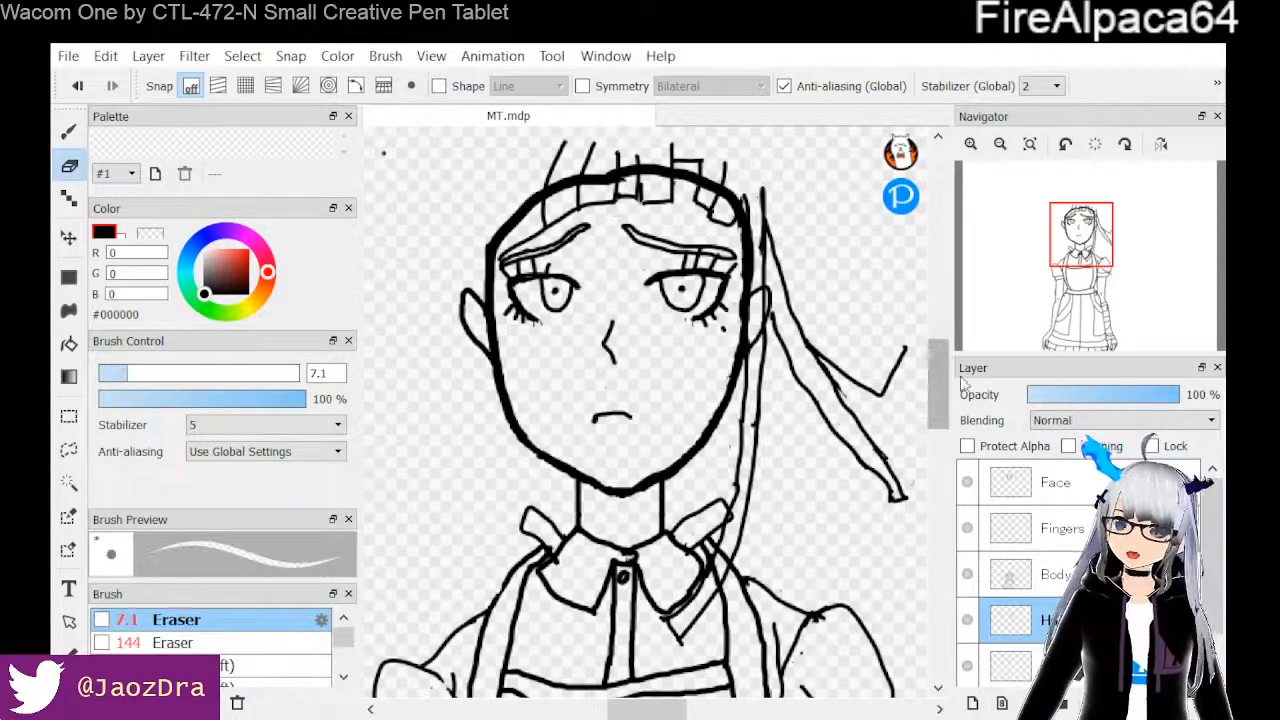
{"action": "left_click_drag", "start_coordinate": [910, 345], "coordinate": [895, 398]}
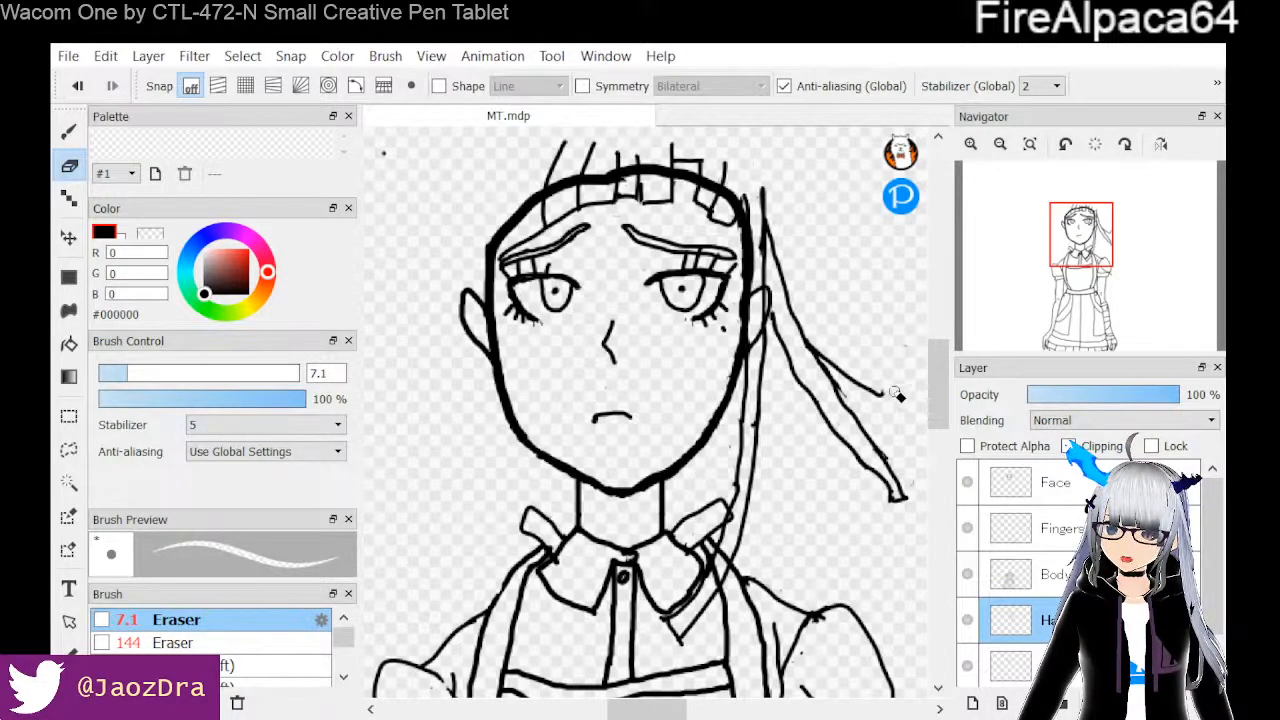
Close the second outer strand's tip with the 3 px Pen and draw its upper side back up to the top of the head
{"action": "left_click", "coordinate": [72, 137]}
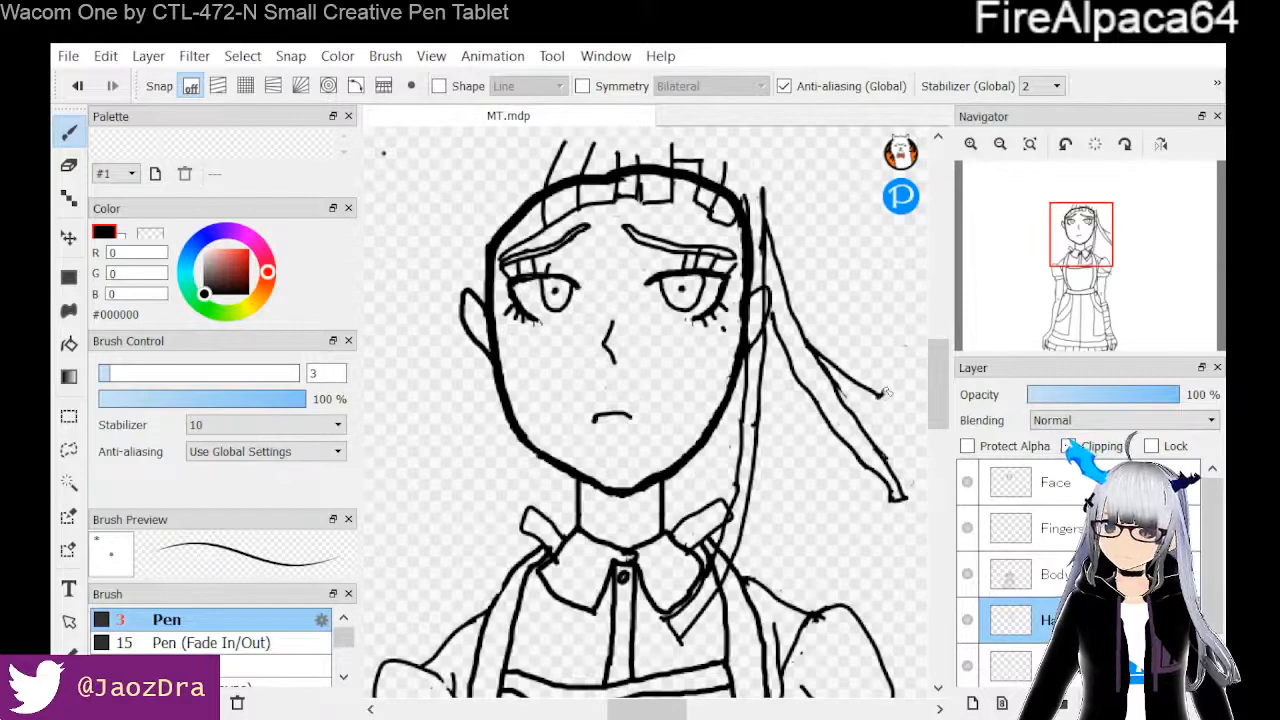
{"action": "left_click_drag", "start_coordinate": [892, 382], "coordinate": [881, 389]}
{"action": "key", "text": "ctrl+z"}
{"action": "left_click_drag", "start_coordinate": [890, 358], "coordinate": [880, 402]}
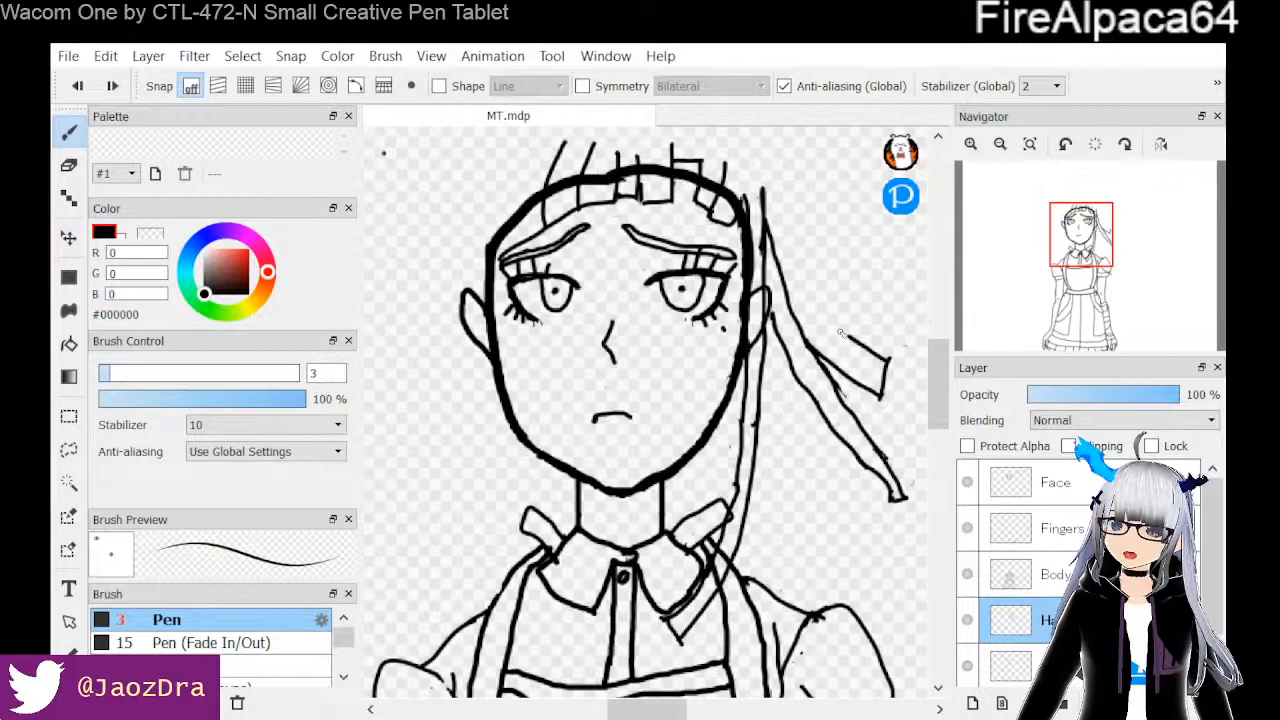
{"action": "left_click_drag", "start_coordinate": [828, 311], "coordinate": [805, 256]}
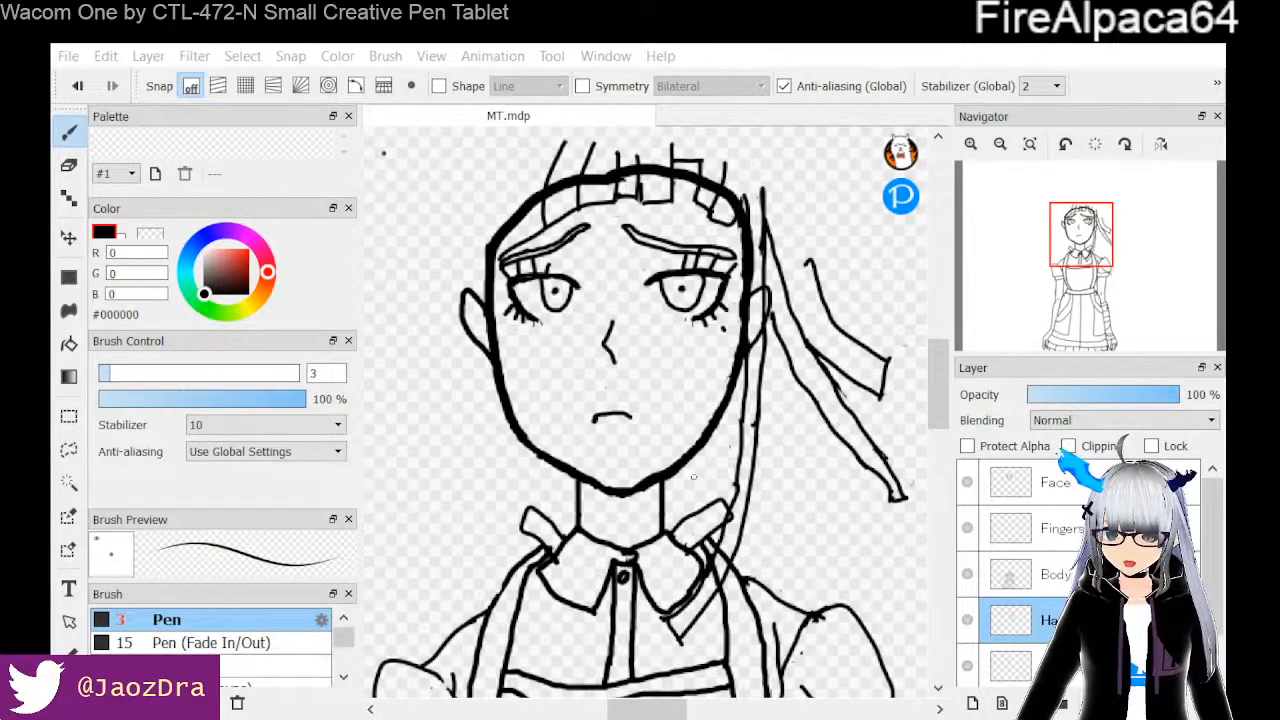
{"action": "left_click", "coordinate": [68, 165]}
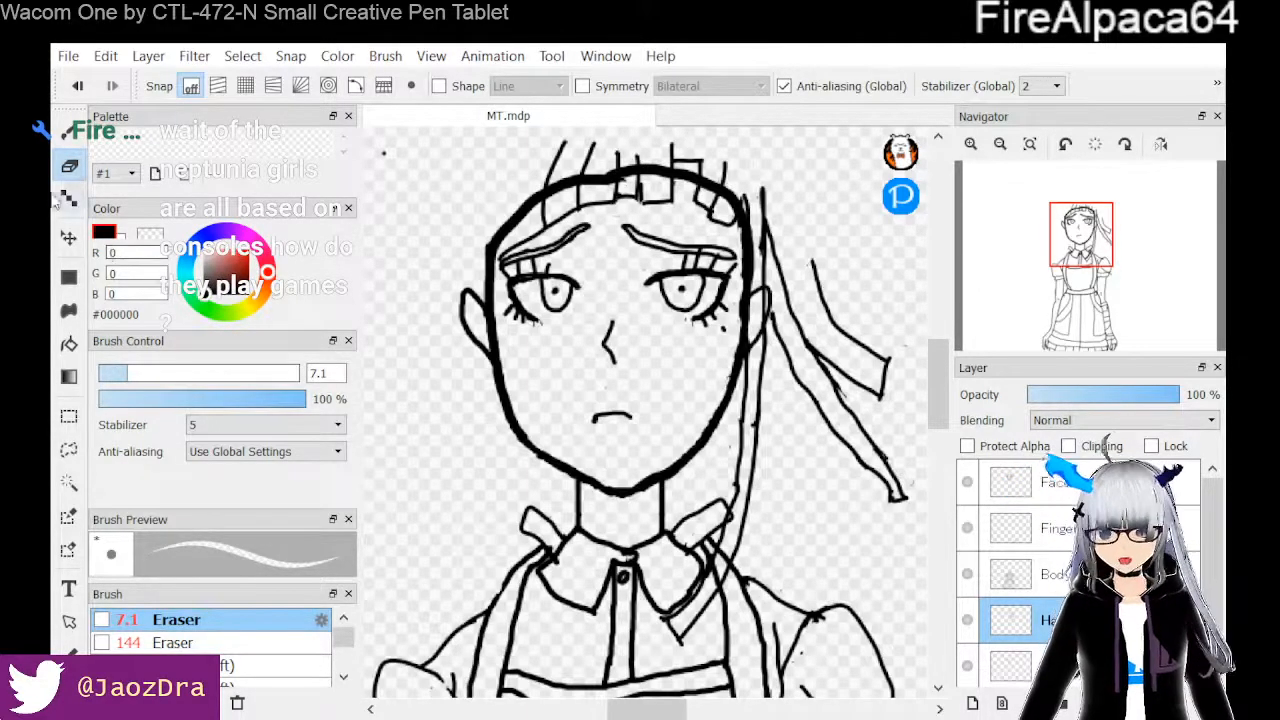
{"action": "left_click", "coordinate": [69, 131]}
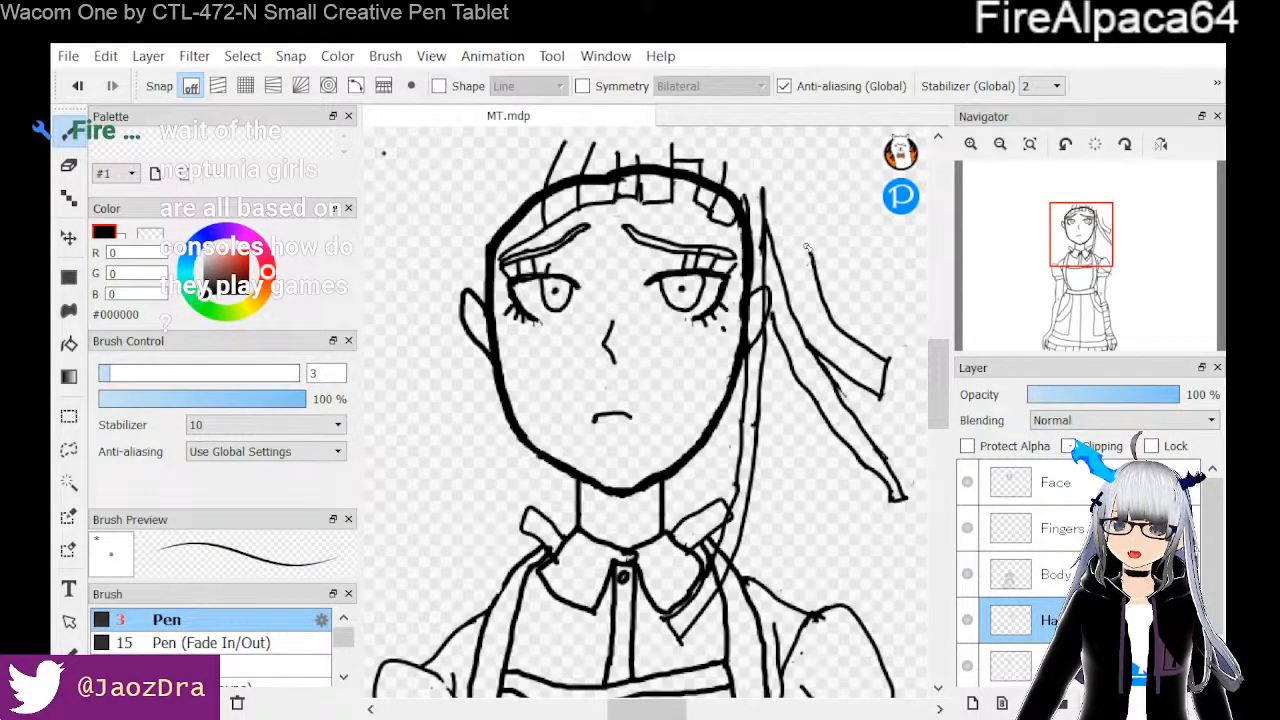
{"action": "left_click_drag", "start_coordinate": [805, 240], "coordinate": [793, 197]}
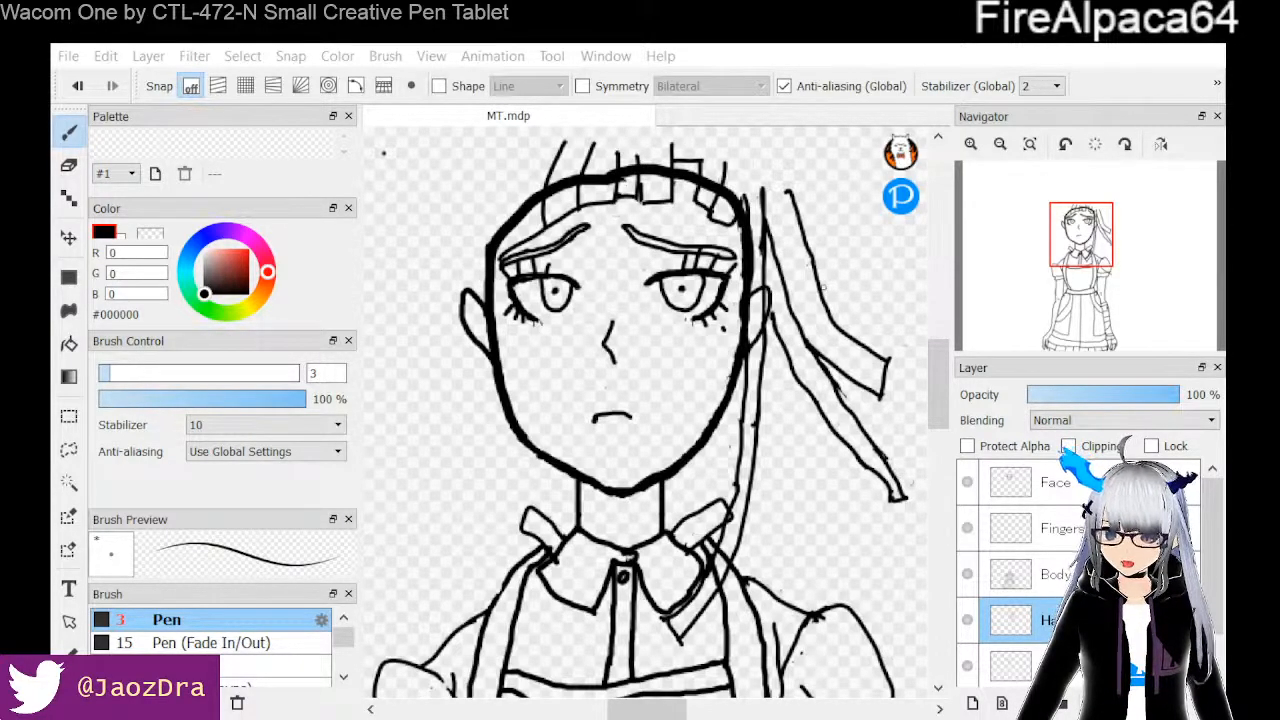
{"action": "mouse_move", "coordinate": [822, 287]}
{"action": "left_mouse_down"}
{"action": "mouse_move", "coordinate": [868, 325]}
{"action": "mouse_move", "coordinate": [902, 330]}
{"action": "left_mouse_up"}
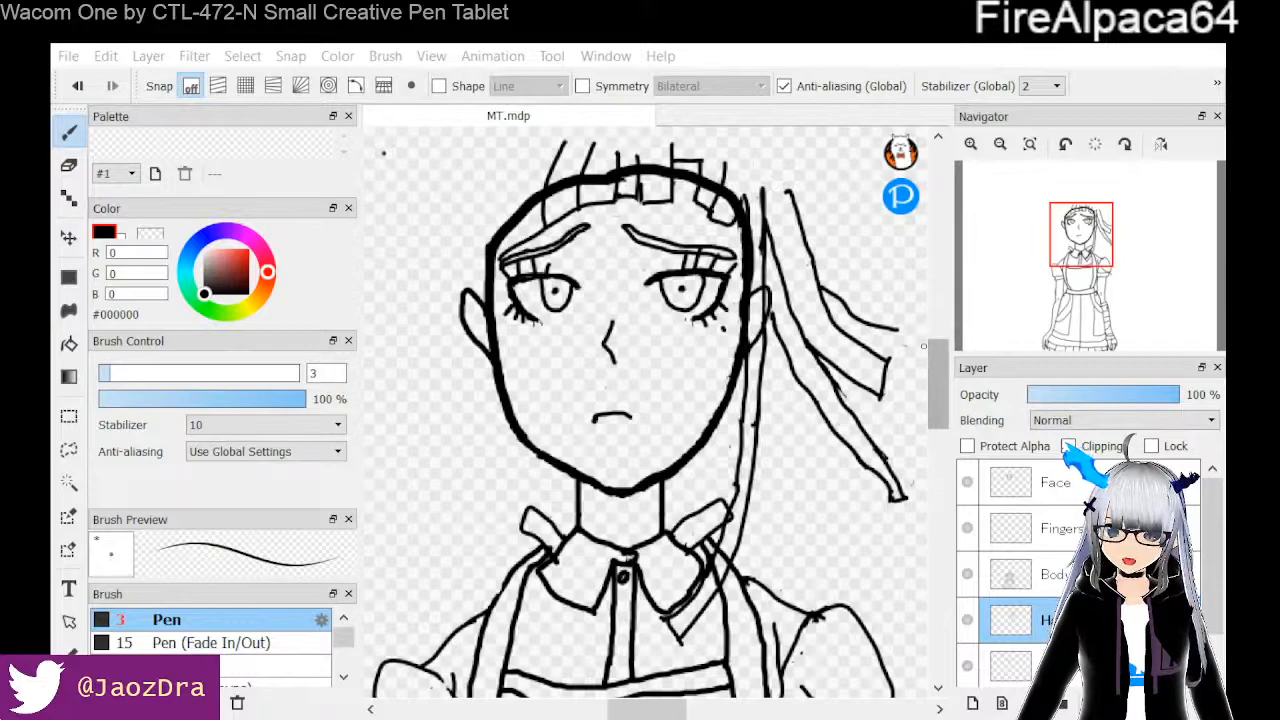
{"action": "left_click_drag", "start_coordinate": [896, 330], "coordinate": [911, 311]}
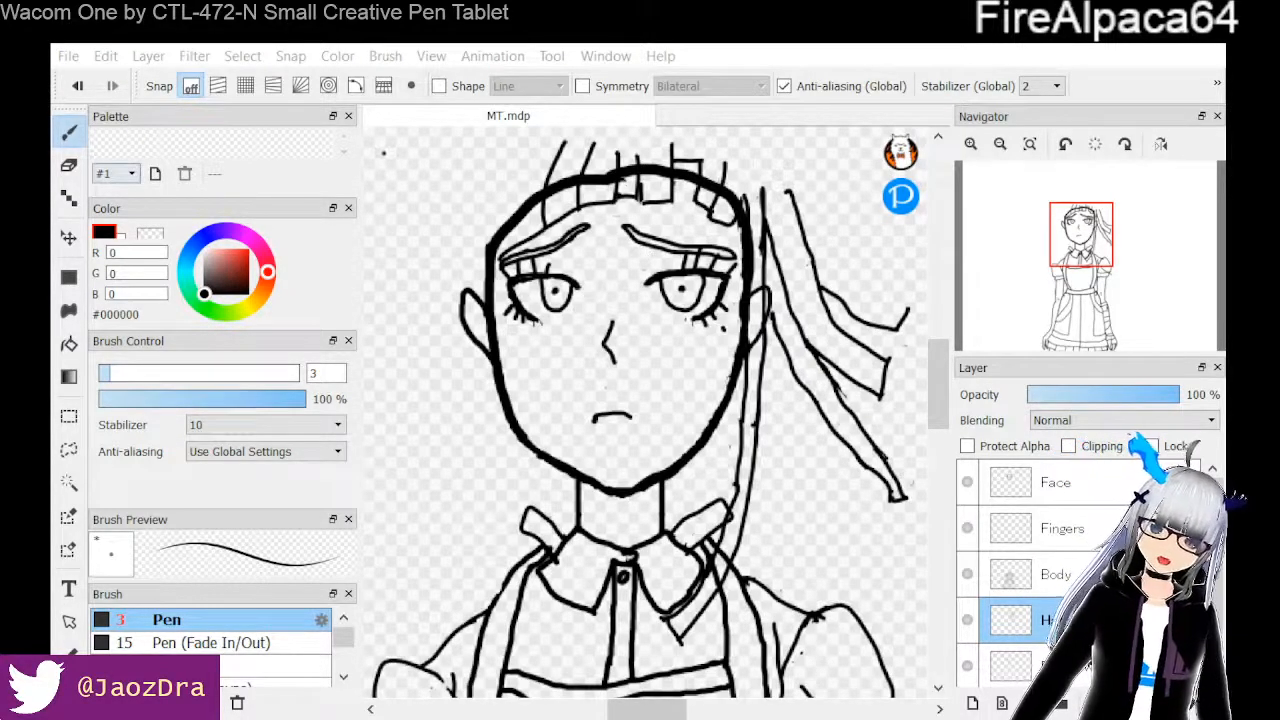
{"action": "left_click", "coordinate": [72, 165]}
{"action": "mouse_move", "coordinate": [906, 310]}
{"action": "left_mouse_down"}
{"action": "mouse_move", "coordinate": [855, 310]}
{"action": "mouse_move", "coordinate": [867, 326]}
{"action": "mouse_move", "coordinate": [878, 327]}
{"action": "mouse_move", "coordinate": [836, 294]}
{"action": "left_mouse_up"}
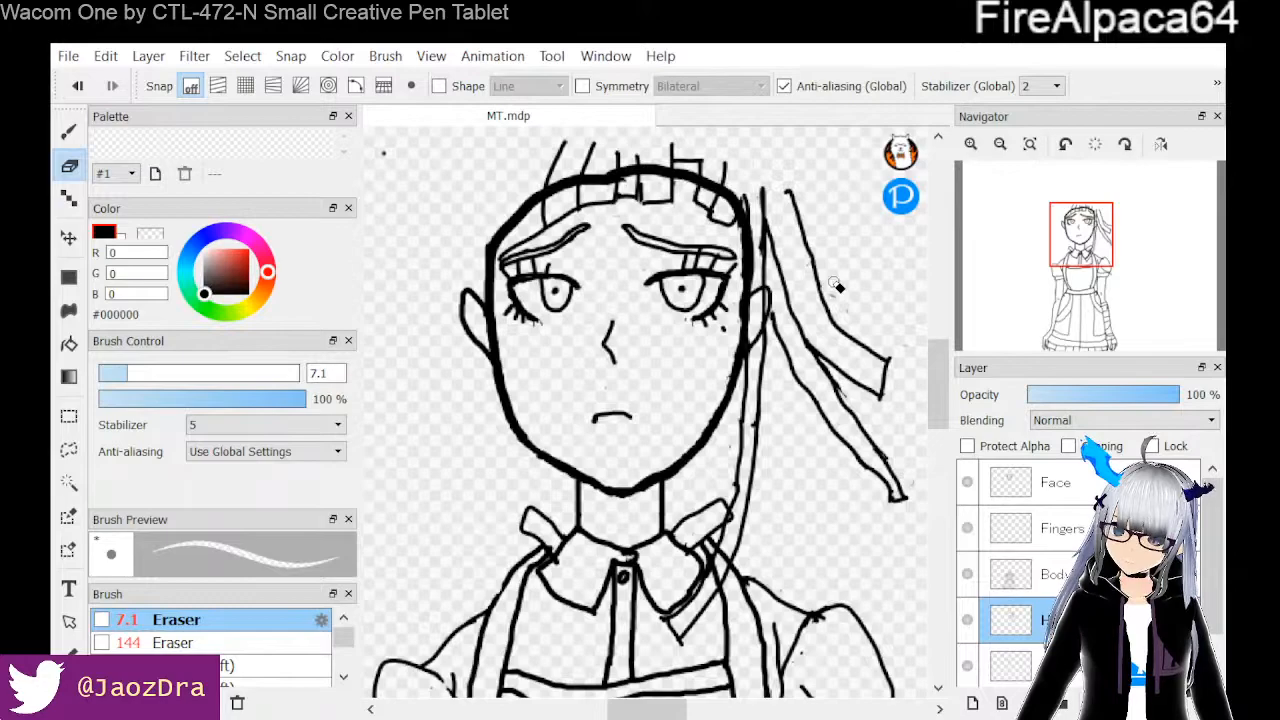
Draw a third strand branching outward above the second, with a short closed tip and an upper side reaching the top of the head
{"action": "left_click", "coordinate": [70, 132]}
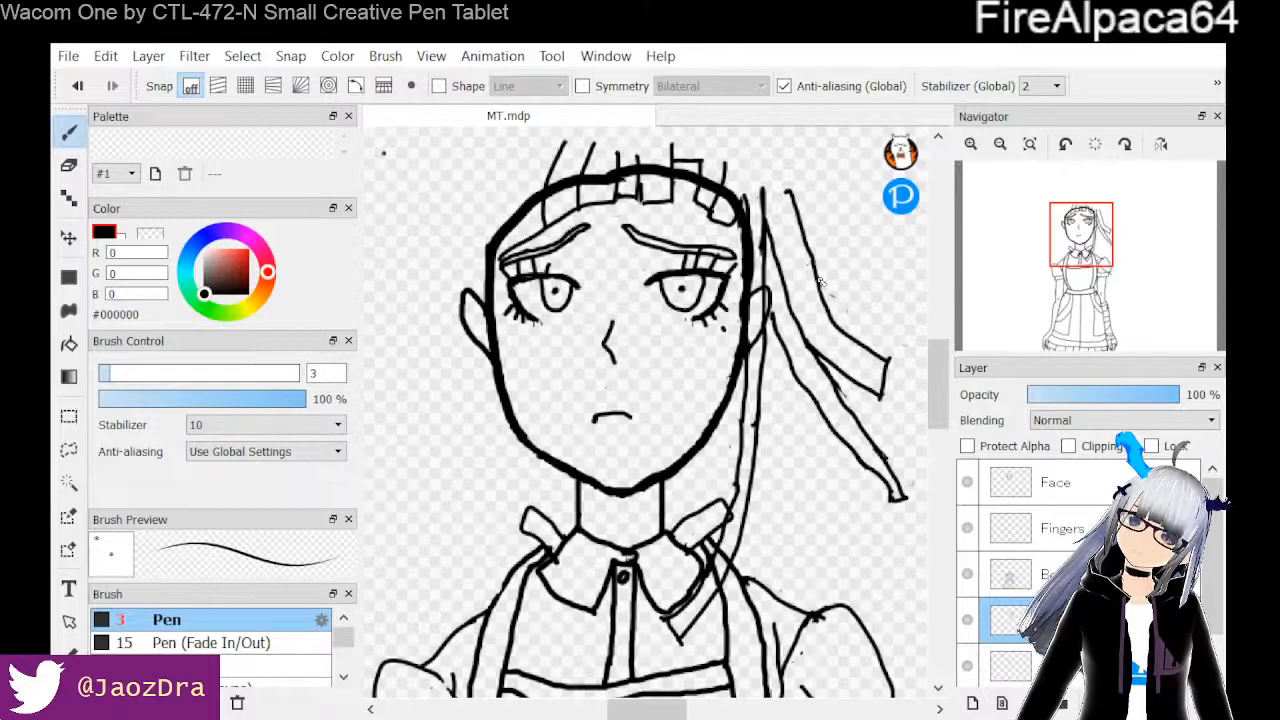
{"action": "left_click_drag", "start_coordinate": [851, 311], "coordinate": [894, 318]}
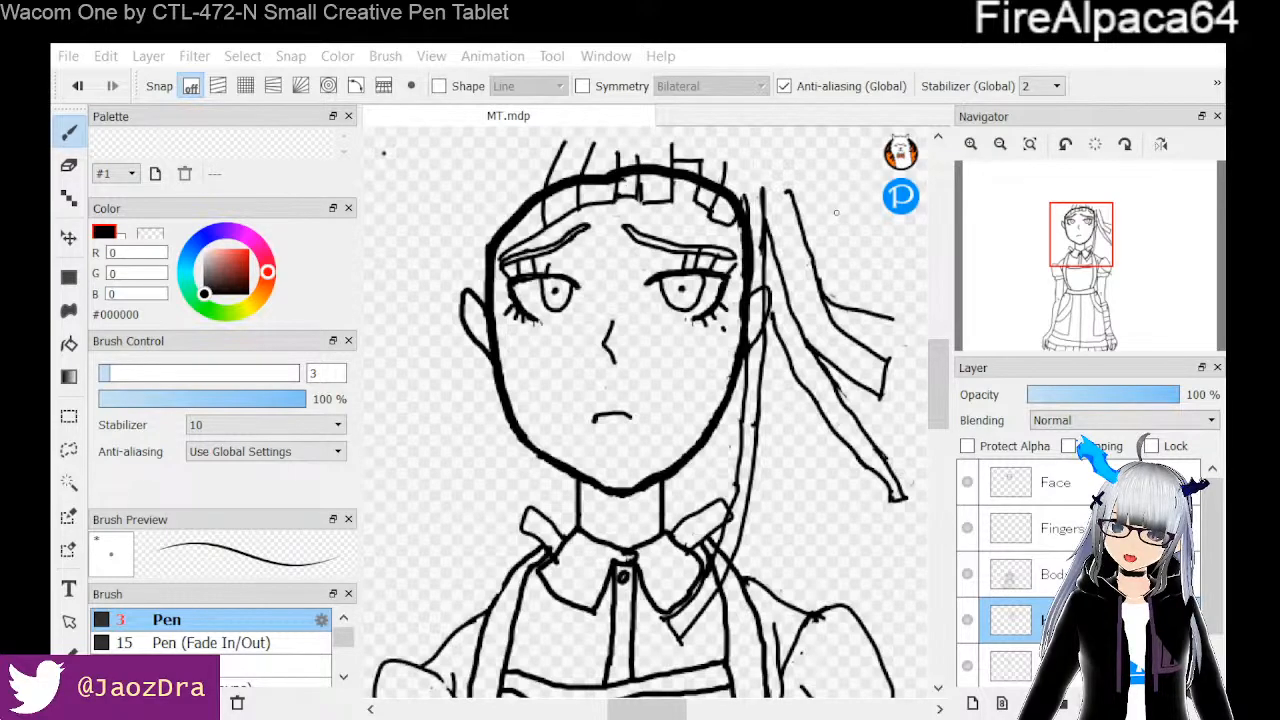
{"action": "mouse_move", "coordinate": [839, 220]}
{"action": "left_mouse_down"}
{"action": "mouse_move", "coordinate": [899, 316]}
{"action": "mouse_move", "coordinate": [897, 305]}
{"action": "left_mouse_up"}
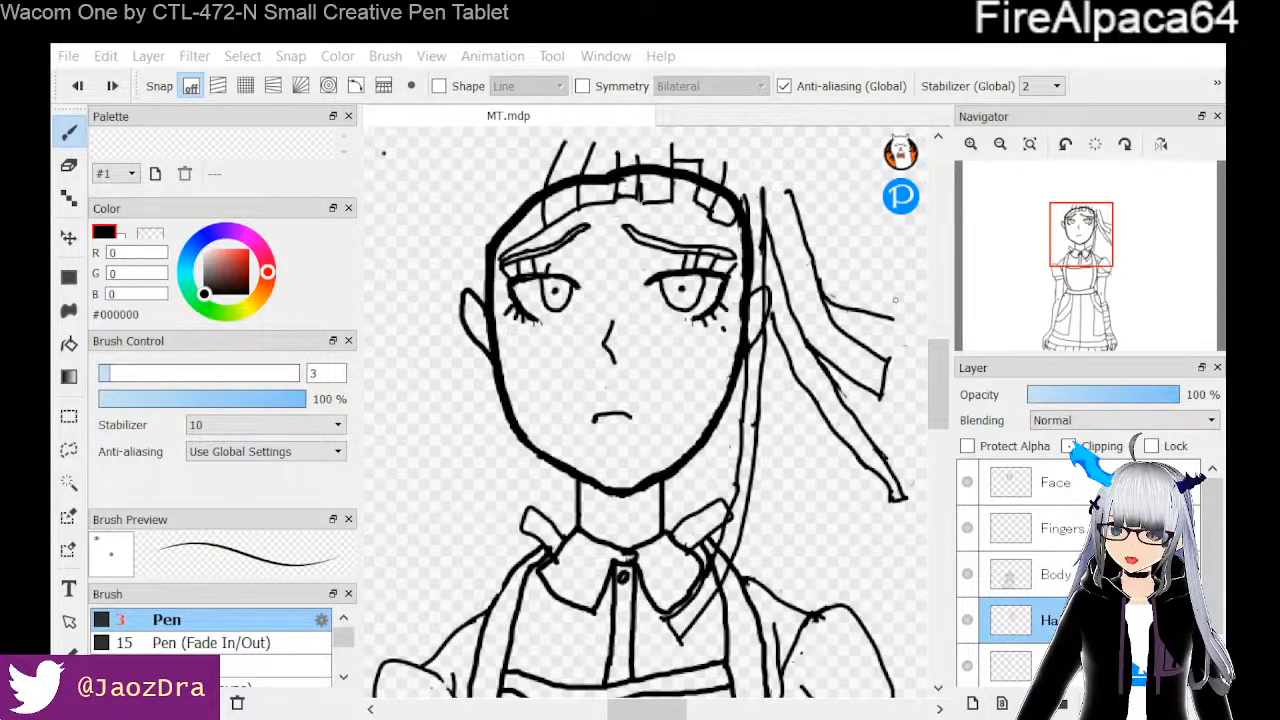
{"action": "left_click_drag", "start_coordinate": [894, 298], "coordinate": [888, 326]}
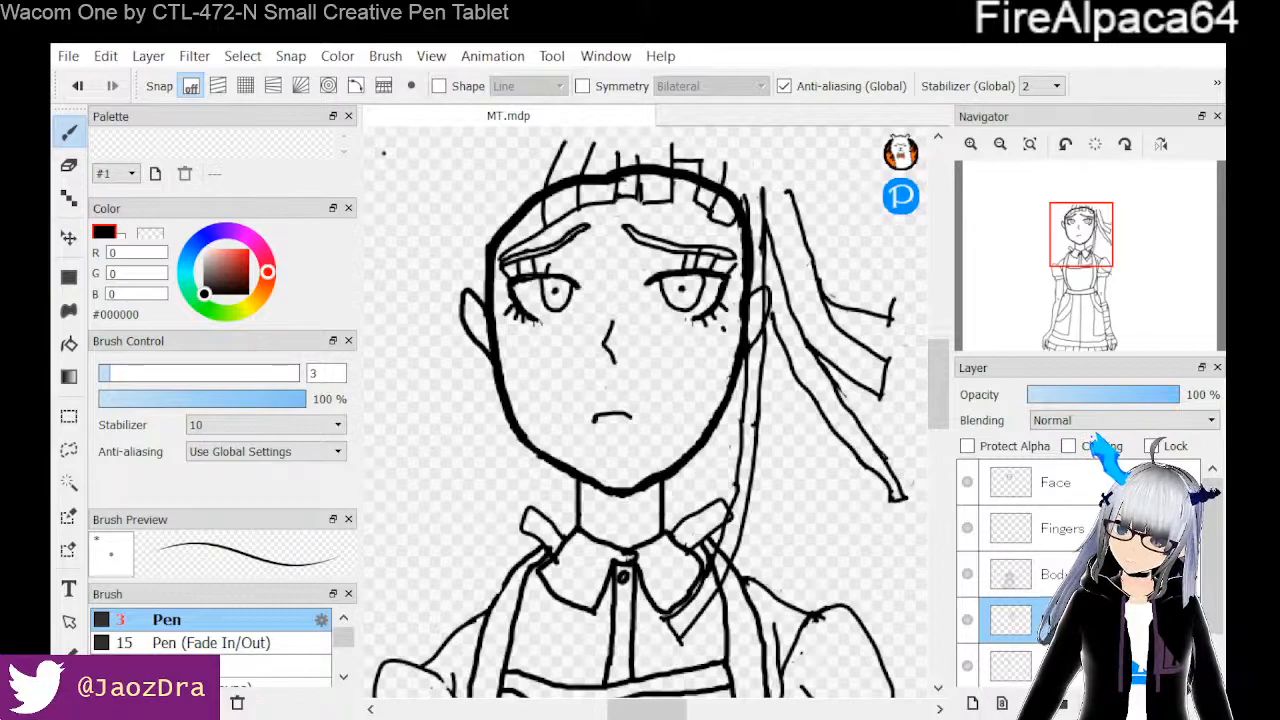
{"action": "left_click", "coordinate": [900, 152]}
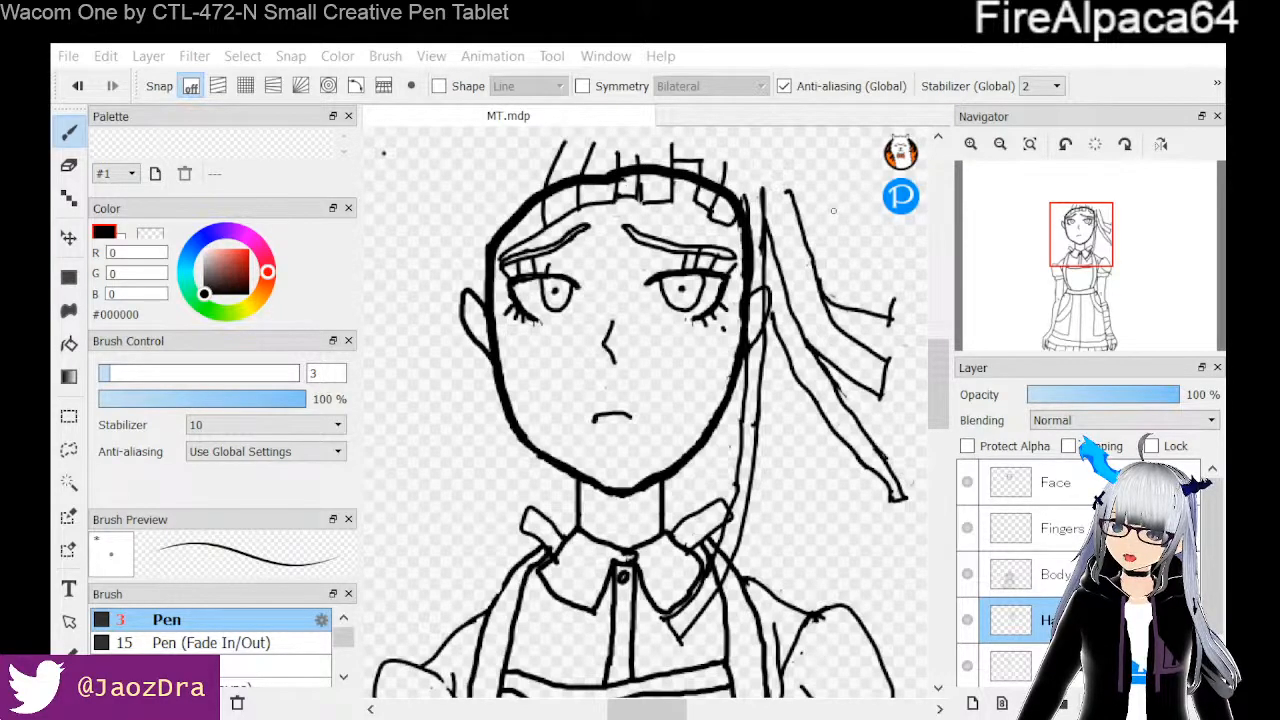
{"action": "mouse_move", "coordinate": [831, 212]}
{"action": "left_mouse_down"}
{"action": "mouse_move", "coordinate": [864, 282]}
{"action": "mouse_move", "coordinate": [898, 303]}
{"action": "mouse_move", "coordinate": [895, 320]}
{"action": "left_mouse_up"}
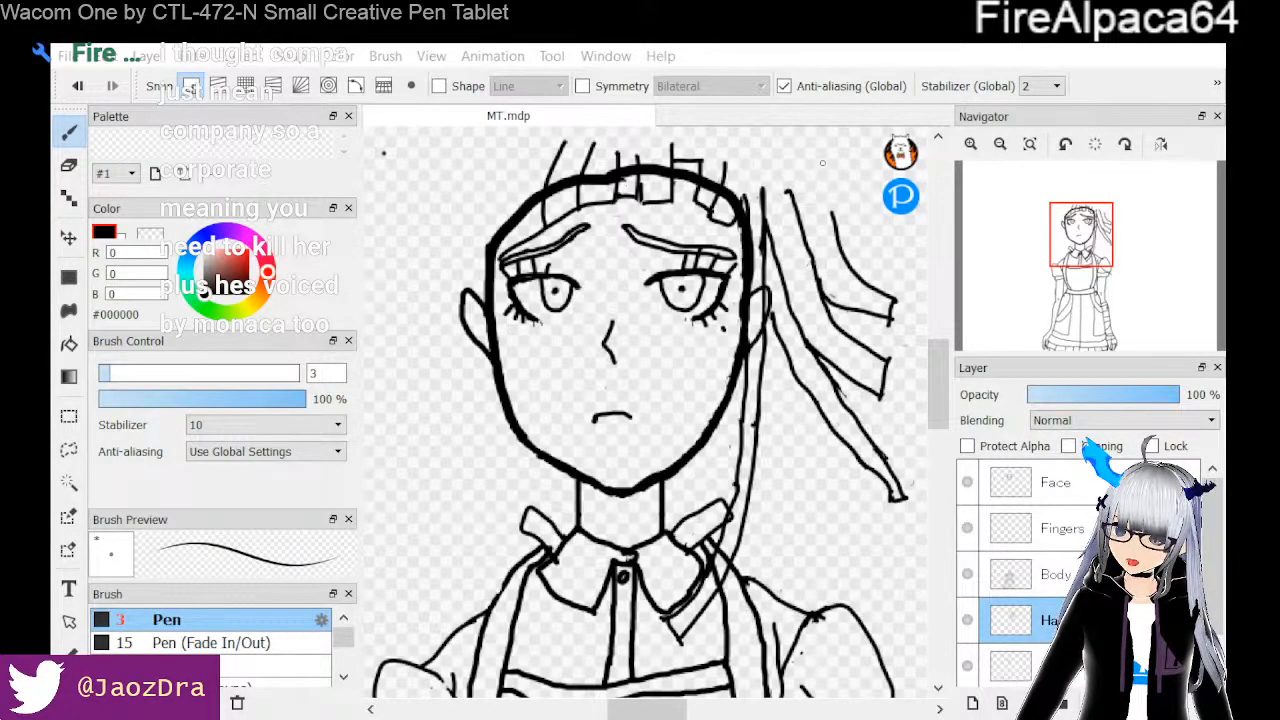
{"action": "left_click_drag", "start_coordinate": [815, 188], "coordinate": [834, 216]}
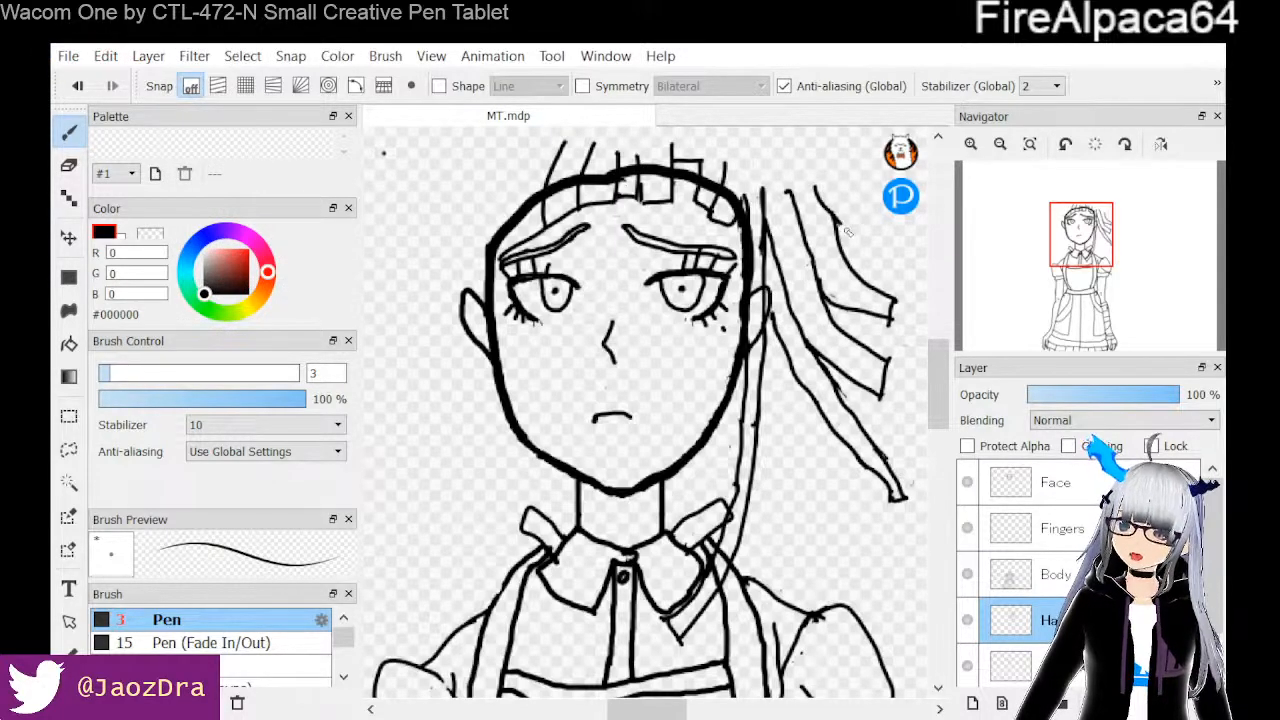
Clean up the stray mark on the third strand's upper side and draw a fourth strand's curved outer side with a short upturned end
{"action": "left_click", "coordinate": [900, 152]}
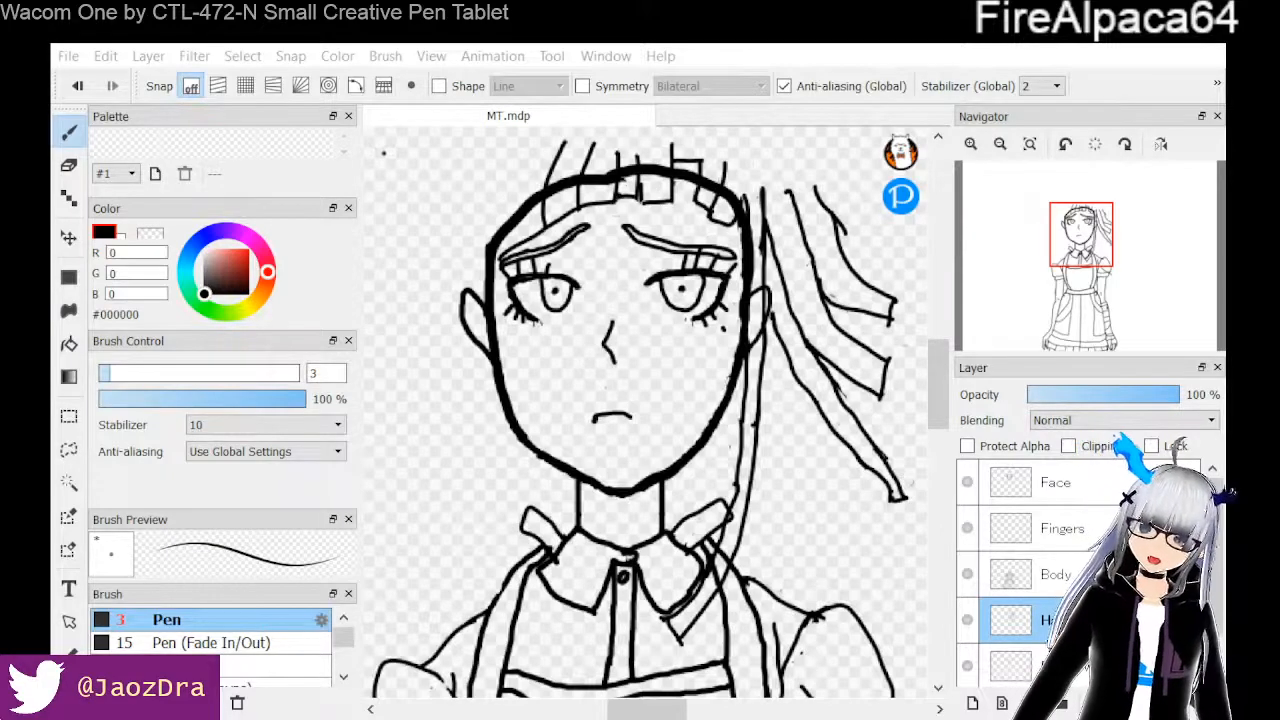
{"action": "key", "text": "e"}
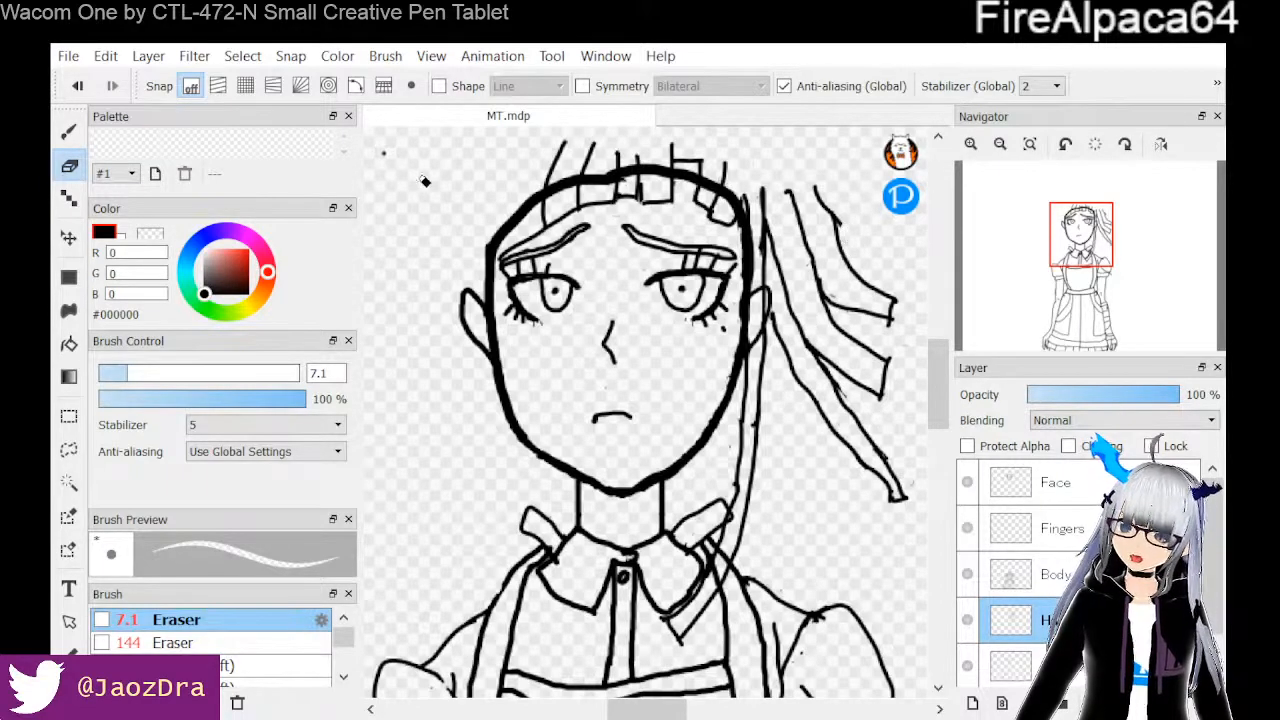
{"action": "left_click", "coordinate": [68, 133]}
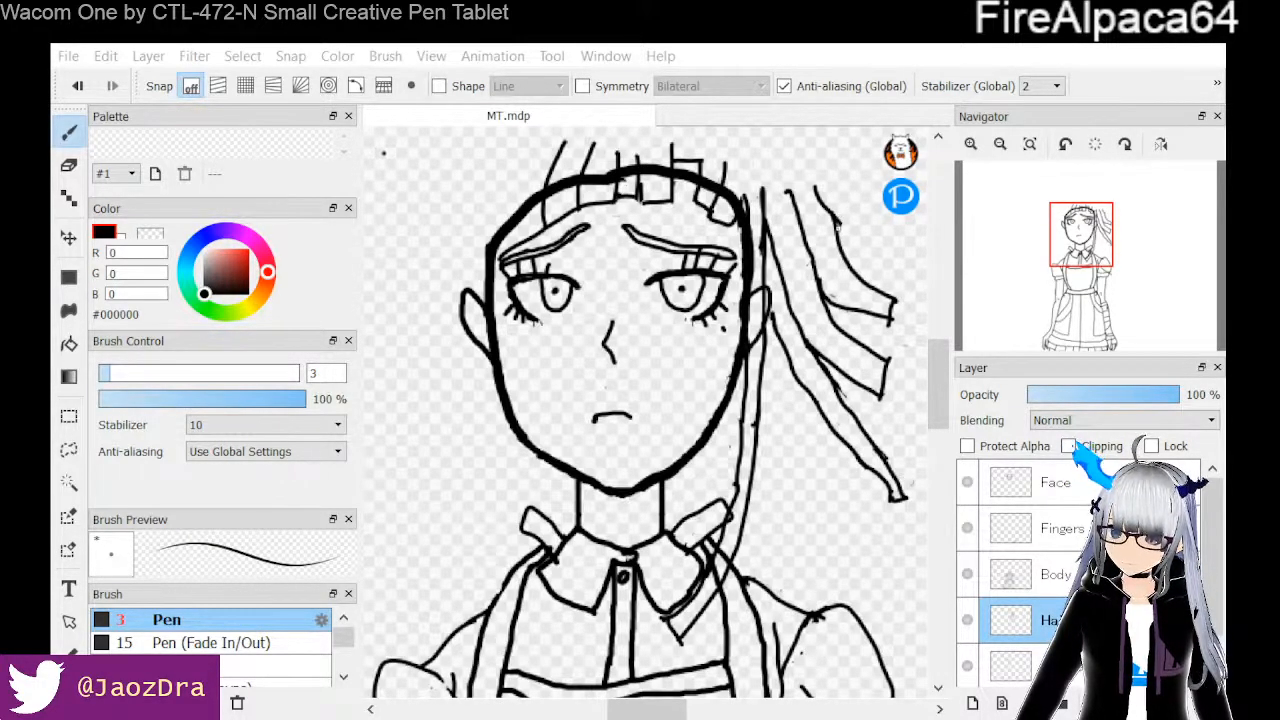
{"action": "mouse_move", "coordinate": [835, 218]}
{"action": "left_mouse_down"}
{"action": "mouse_move", "coordinate": [878, 236]}
{"action": "mouse_move", "coordinate": [906, 303]}
{"action": "left_mouse_up"}
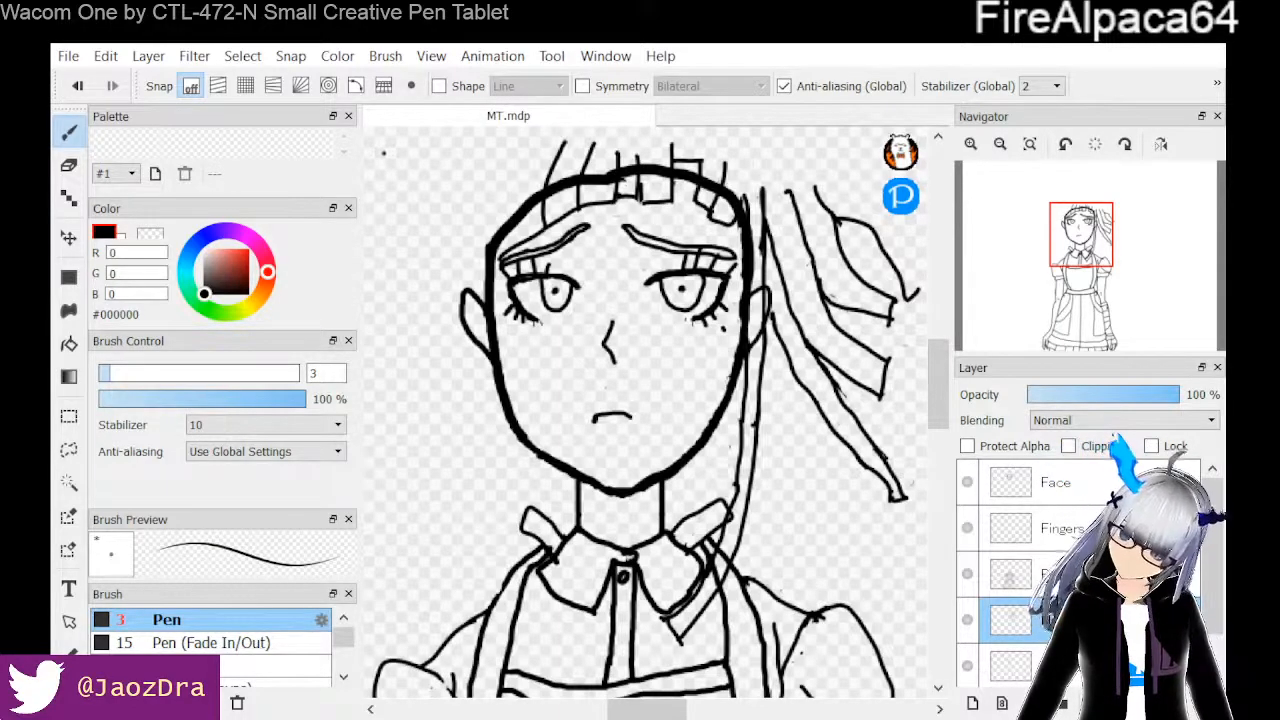
{"action": "left_click_drag", "start_coordinate": [907, 298], "coordinate": [918, 287]}
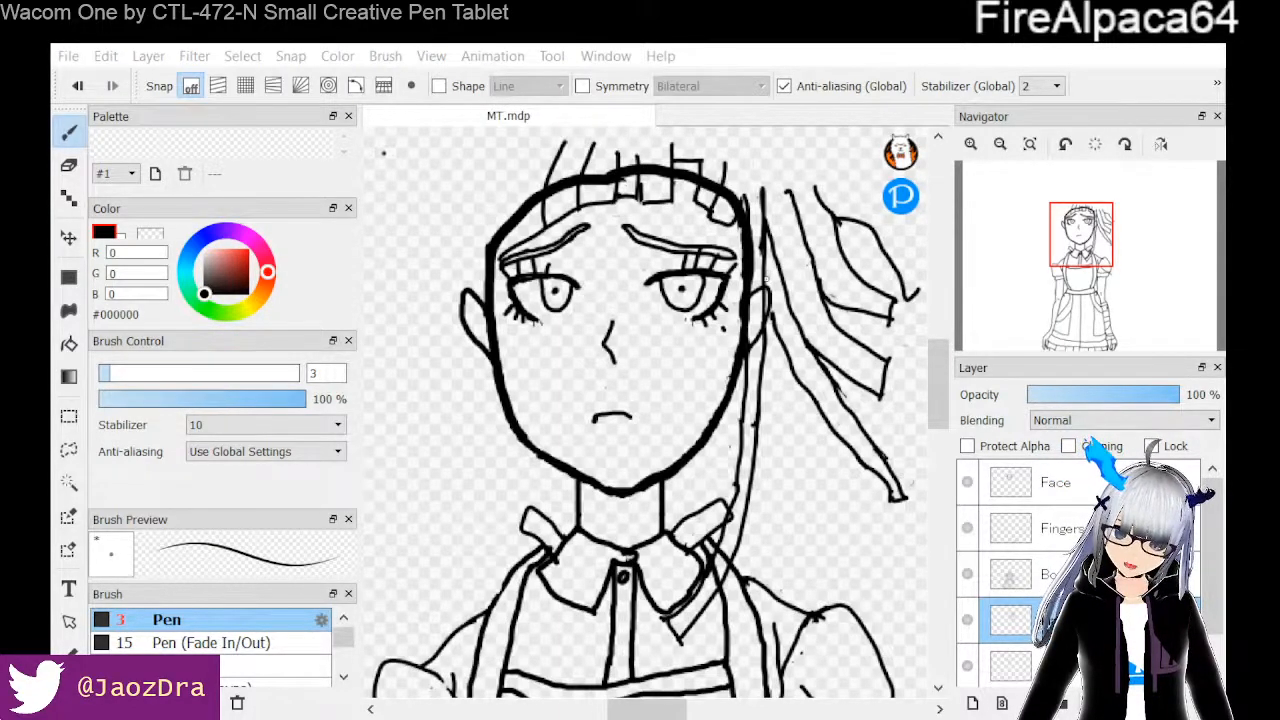
Hide the Hair layer to examine the figure without hair, and show the layer again to review the whole character
{"action": "scroll", "coordinate": [766, 278], "scroll_direction": "up", "scroll_amount": 1}
{"action": "scroll", "coordinate": [766, 278], "scroll_direction": "down", "scroll_amount": 3}
{"action": "scroll", "coordinate": [766, 278], "scroll_direction": "up", "scroll_amount": 1}
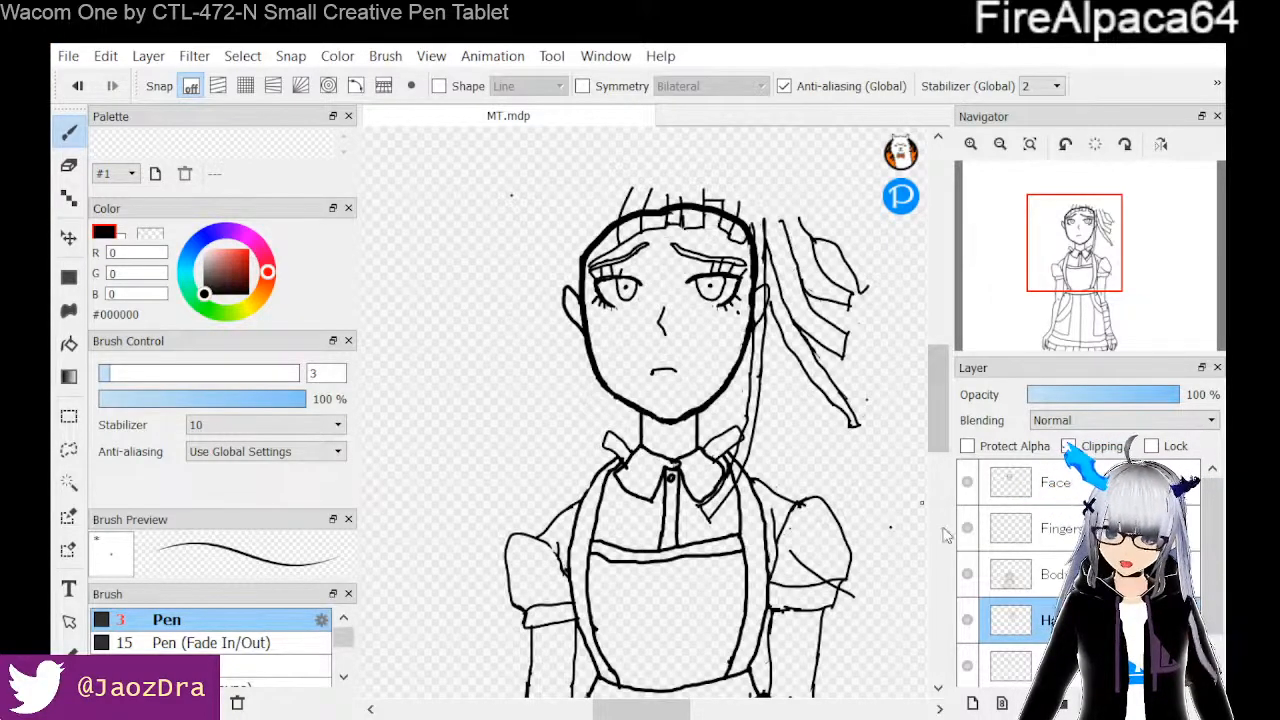
{"action": "left_click", "coordinate": [966, 621]}
{"action": "scroll", "coordinate": [808, 456], "scroll_direction": "up", "scroll_amount": 2}
{"action": "scroll", "coordinate": [808, 456], "scroll_direction": "down", "scroll_amount": 3}
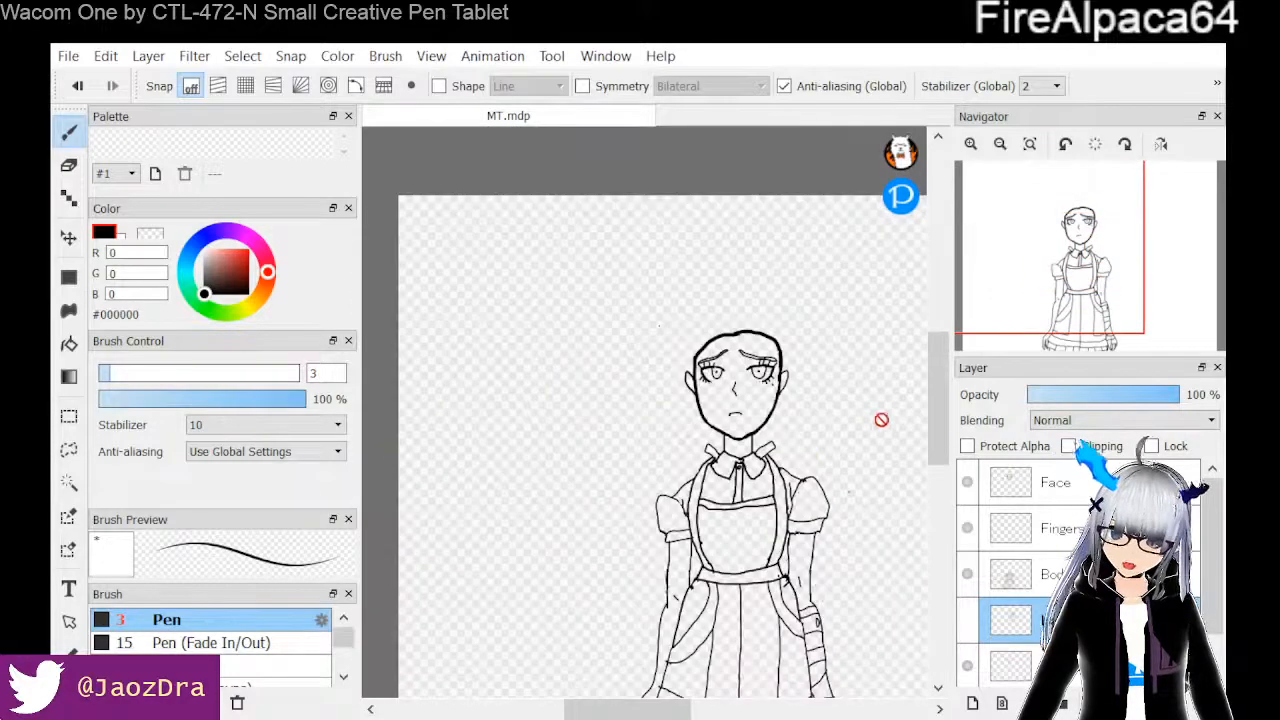
{"action": "left_click_drag", "start_coordinate": [935, 400], "coordinate": [931, 436]}
{"action": "left_click_drag", "start_coordinate": [660, 712], "coordinate": [684, 708]}
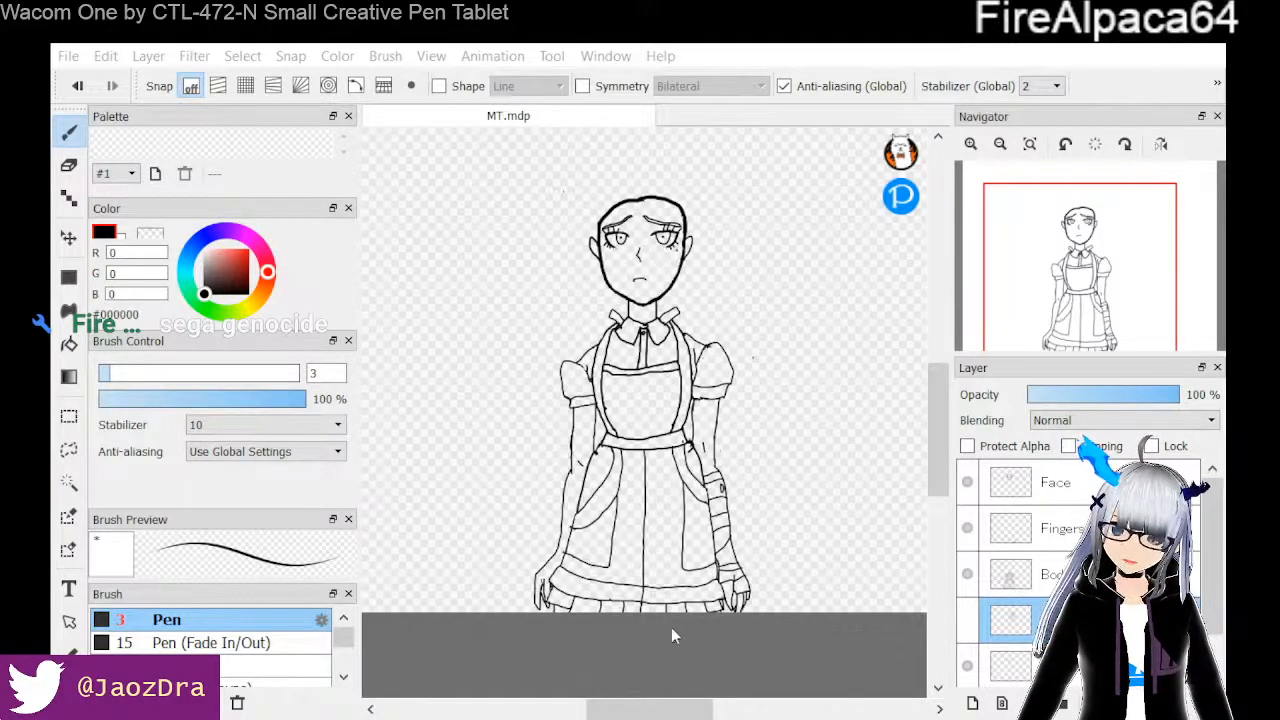
{"action": "left_click", "coordinate": [968, 621]}
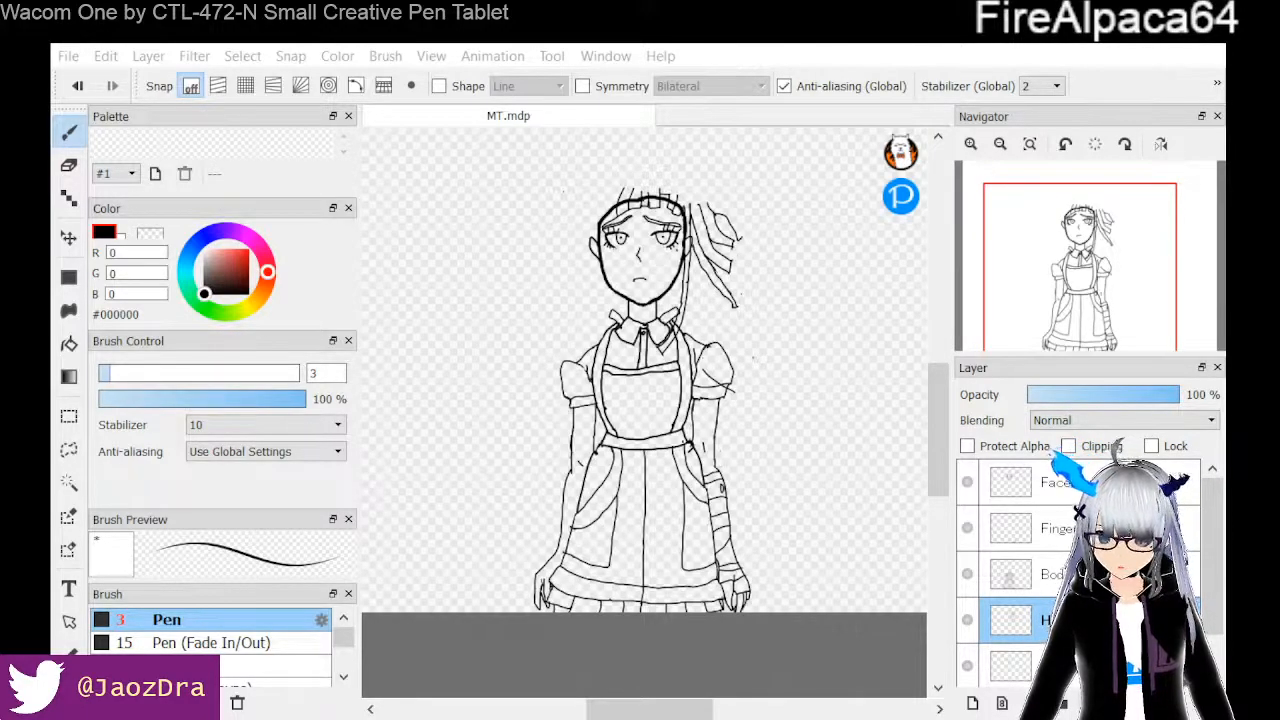
{"action": "left_click", "coordinate": [1068, 446]}
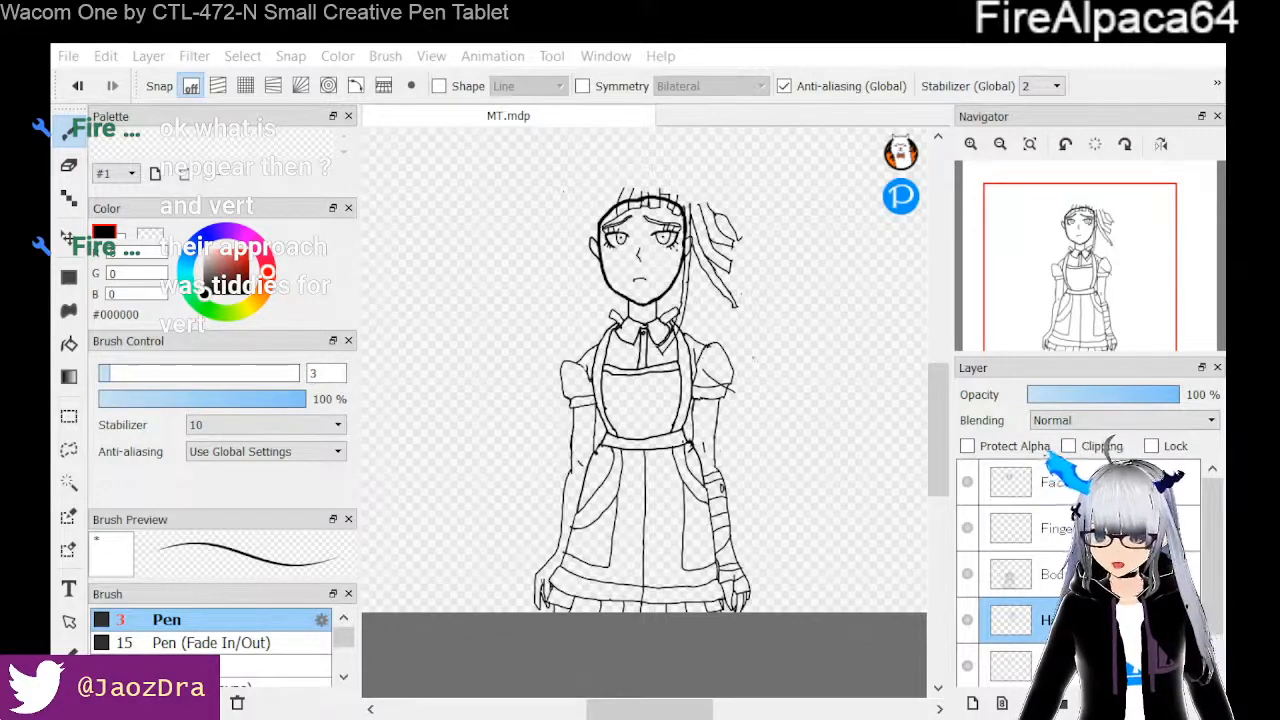
{"action": "left_click", "coordinate": [1068, 446]}
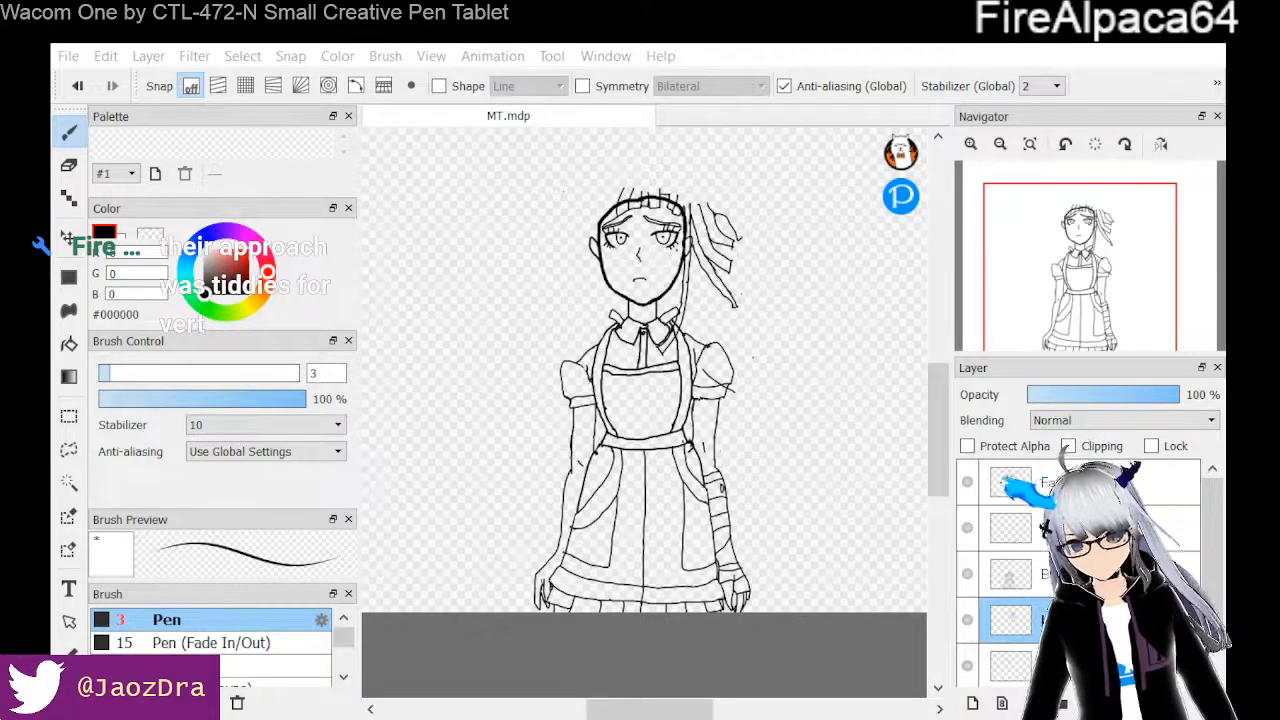
{"action": "left_click", "coordinate": [1068, 446]}
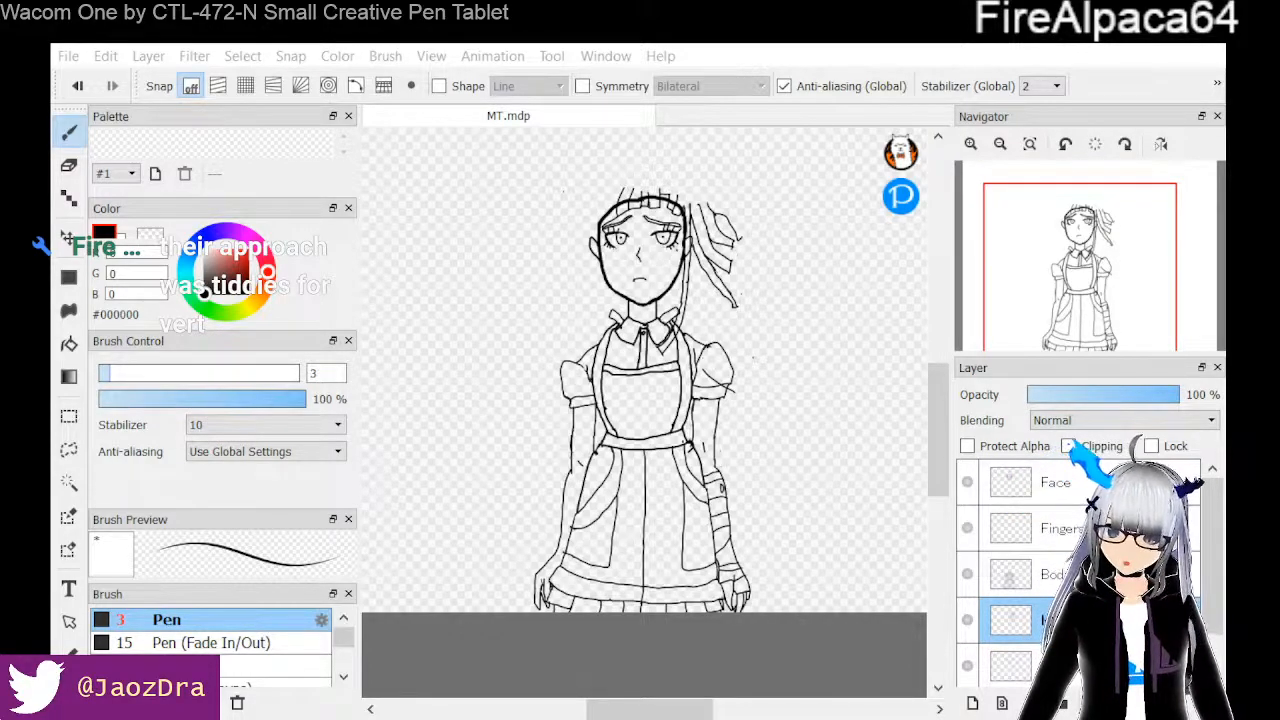